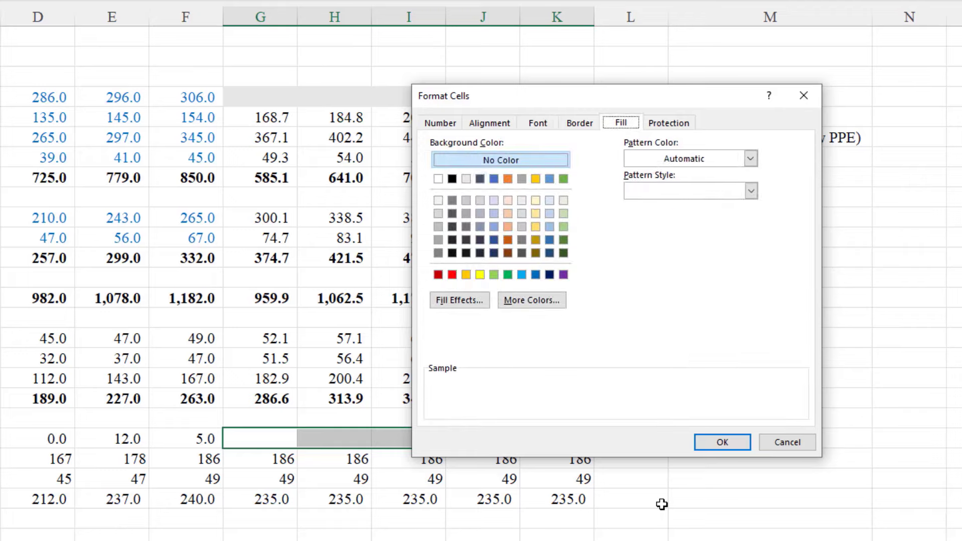
Fill the empty projection cells in columns G to K, below the total liabilities-style subtotal row, with light gray
{"action": "left_click", "coordinate": [469, 180]}
{"action": "left_click", "coordinate": [711, 443]}
{"action": "left_click", "coordinate": [602, 392]}
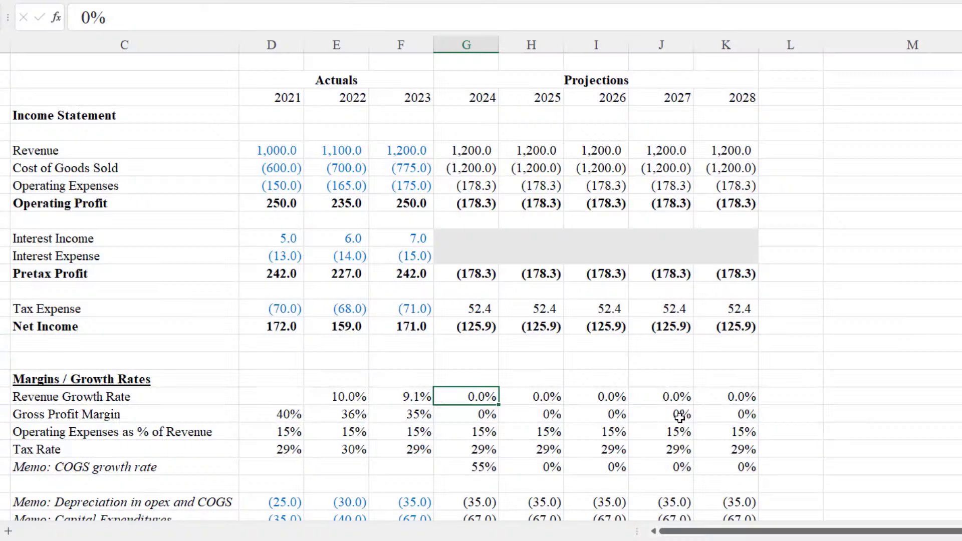
Set the 2024 Revenue Growth Rate to the average of the 2022 and 2023 rates, =average(E20:F20)
{"action": "type", "text": "=average("}
{"action": "key", "text": "Left"}
{"action": "key", "text": "Left"}
{"action": "key", "text": "shift+Right"}
{"action": "type", "text": ")"}
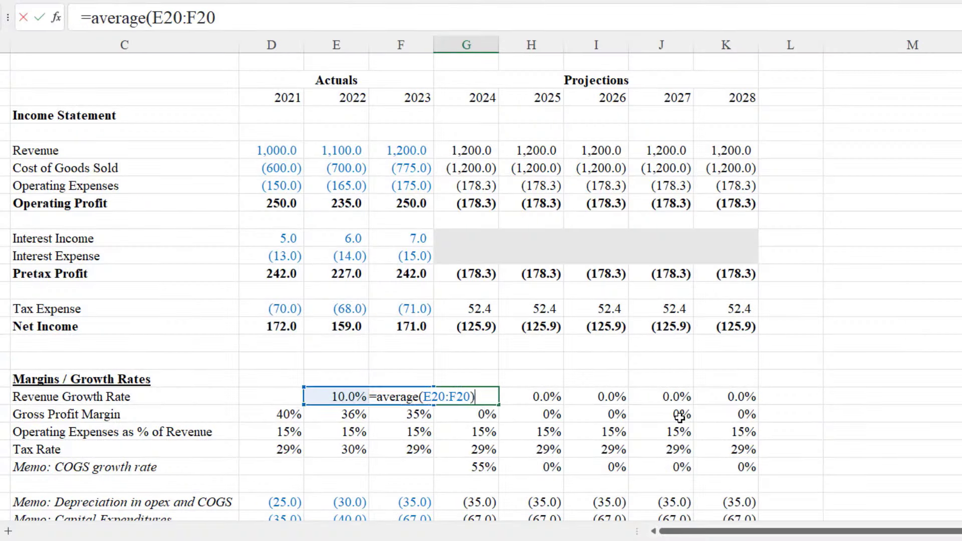
{"action": "key", "text": "Return"}
Set the 2024 Gross Profit Margin to the average of the three actual years, =average(D21:F21)
{"action": "type", "text": "=average("}
{"action": "key", "text": "Left"}
{"action": "key", "text": "Left"}
{"action": "key", "text": "shift+Right"}
{"action": "key", "text": "shift+Left"}
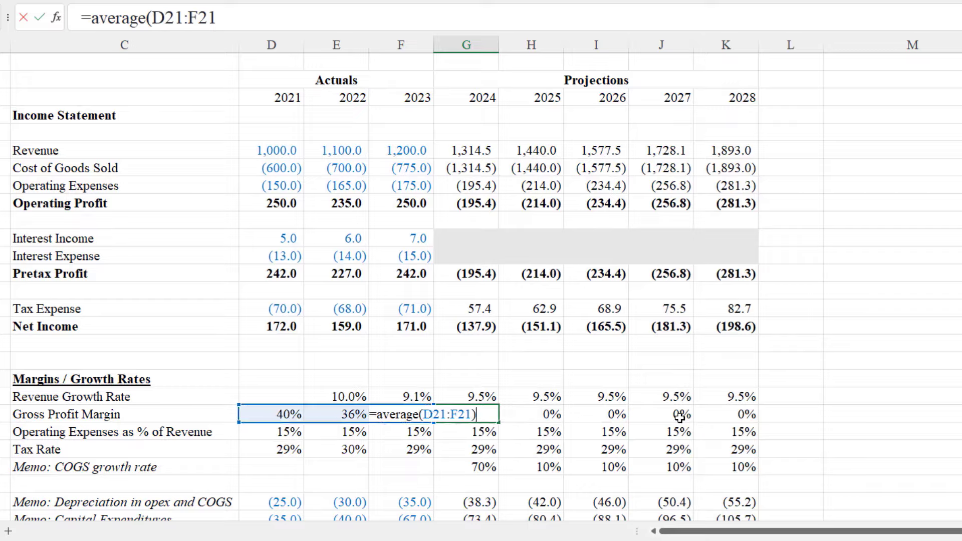
{"action": "key", "text": "ctrl+Return"}
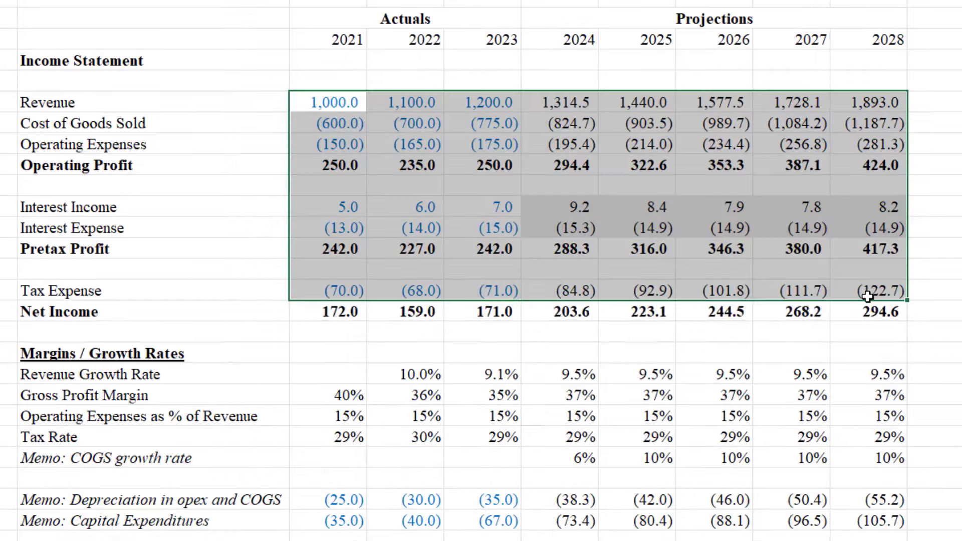
{"action": "scroll", "coordinate": [551, 271], "scroll_direction": "down", "scroll_amount": 20}
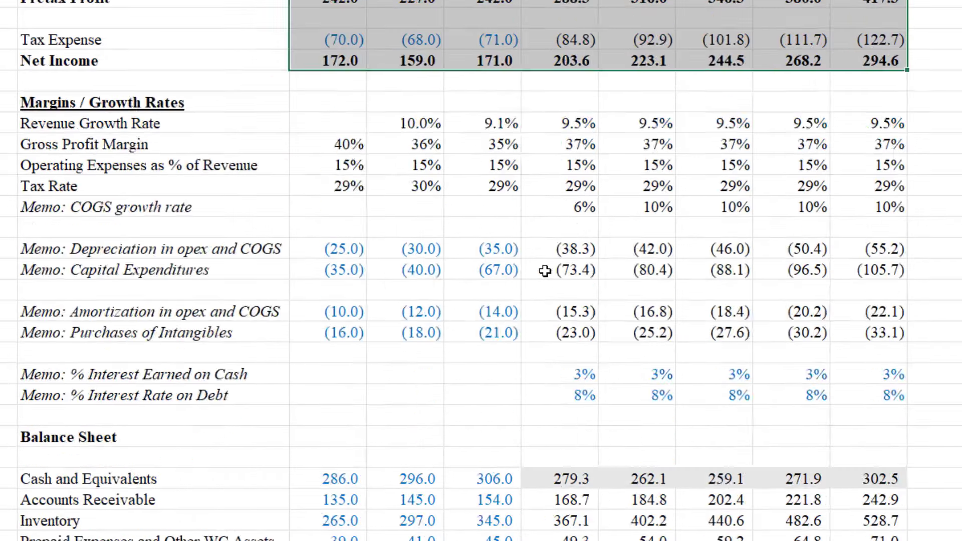
{"action": "scroll", "coordinate": [545, 285], "scroll_direction": "down", "scroll_amount": 7}
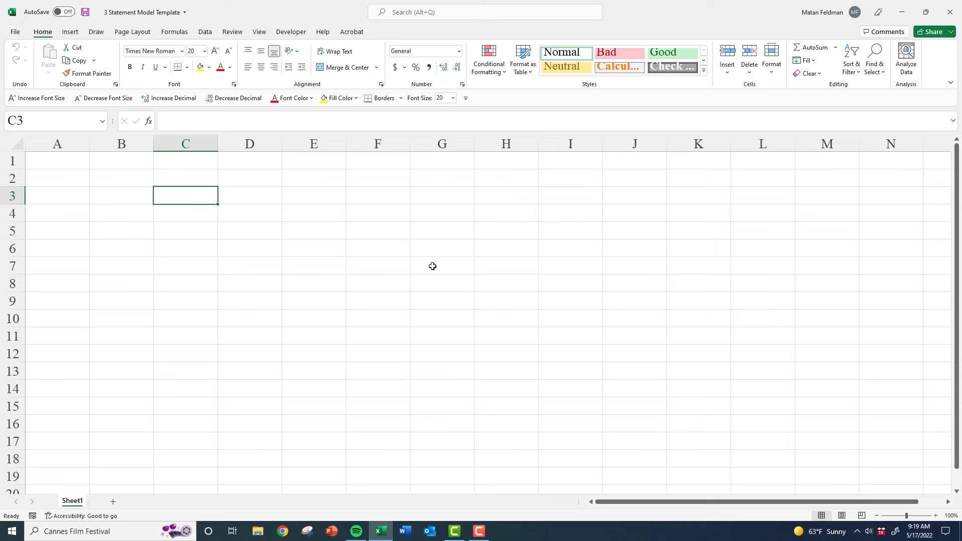
Enter the year 2023 in C3 of the blank sheet and move it to F3
{"action": "type", "text": "2"}
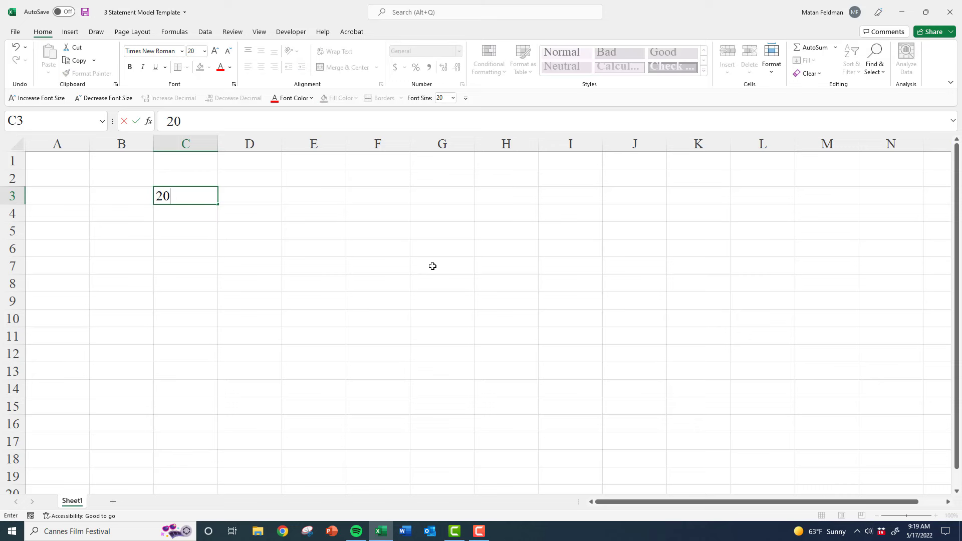
{"action": "type", "text": "023"}
{"action": "key", "text": "ctrl+Return"}
{"action": "key", "text": "ctrl+c"}
{"action": "key", "text": "Right"}
{"action": "key", "text": "Right"}
{"action": "key", "text": "Right"}
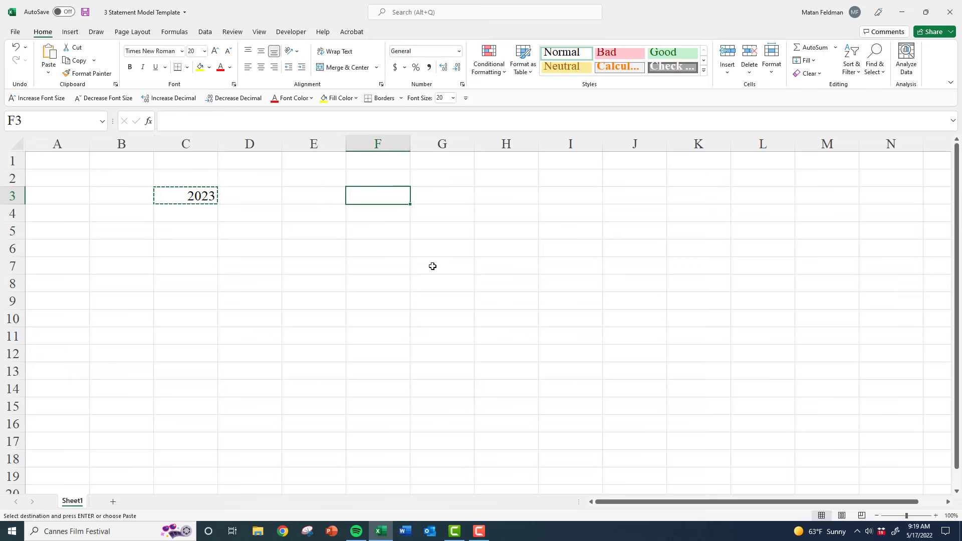
{"action": "key", "text": "ctrl+v"}
Enter =F3-1 in E3 for the prior year and copy the formula to D3
{"action": "key", "text": "ctrl+c"}
{"action": "key", "text": "Left"}
{"action": "type", "text": "="}
{"action": "key", "text": "Right"}
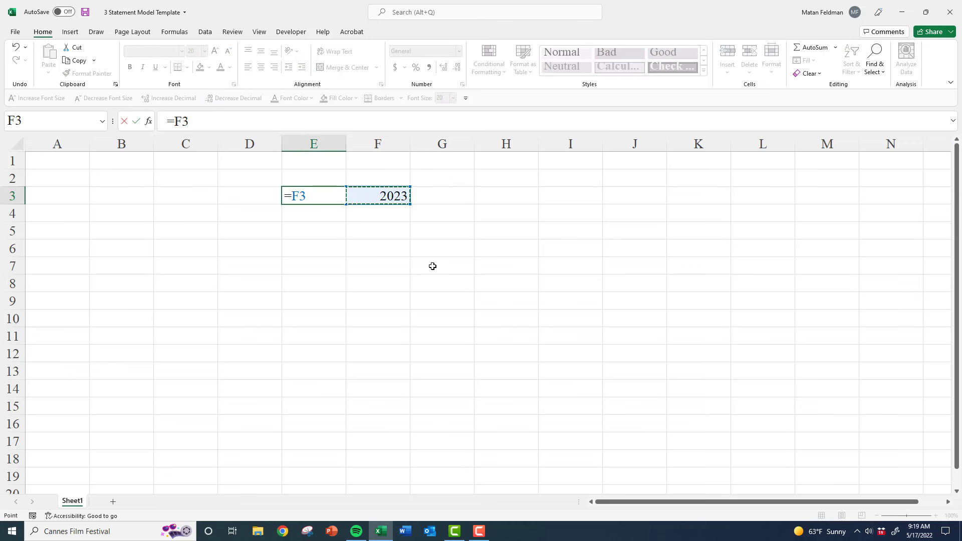
{"action": "type", "text": "-1"}
{"action": "key", "text": "ctrl+Return"}
{"action": "key", "text": "ctrl+c"}
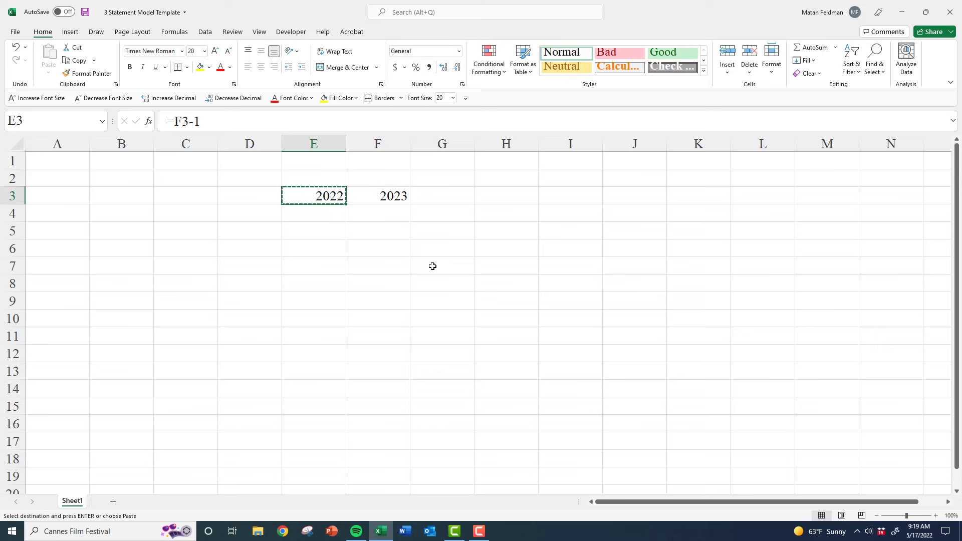
{"action": "key", "text": "shift+Left"}
{"action": "key", "text": "ctrl+v"}
{"action": "key", "text": "Escape"}
Enter =F3+1 in G3 for the first projected year and copy the formula across to J3
{"action": "key", "text": "Right"}
{"action": "key", "text": "Right"}
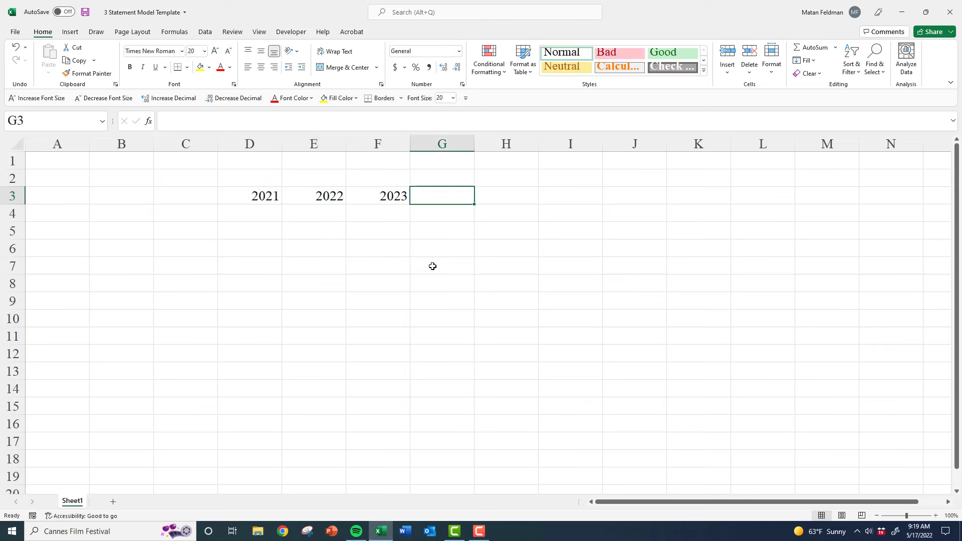
{"action": "type", "text": "="}
{"action": "key", "text": "Left"}
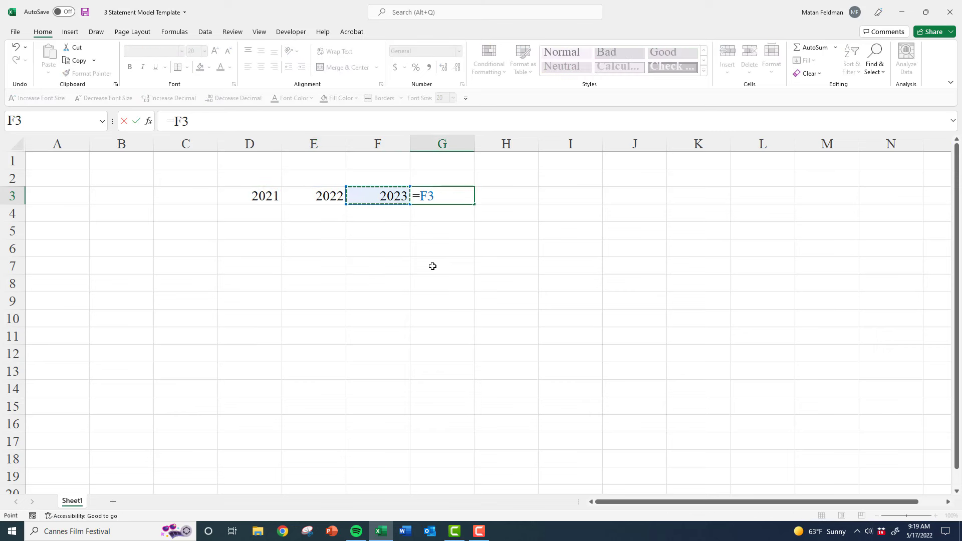
{"action": "type", "text": "+1"}
{"action": "key", "text": "ctrl+Return"}
{"action": "key", "text": "ctrl+c"}
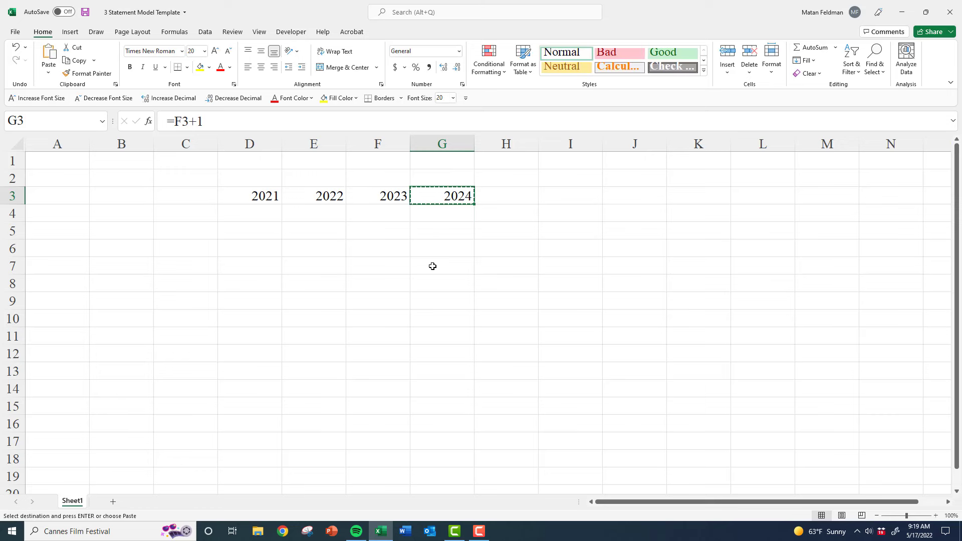
{"action": "key", "text": "shift+Right"}
{"action": "key", "text": "shift+Right"}
{"action": "key", "text": "shift+Right"}
{"action": "key", "text": "ctrl+v"}
{"action": "key", "text": "Escape"}
Extend the year row by one more projection year by copying the formula in J3 to K3
{"action": "key", "text": "Left"}
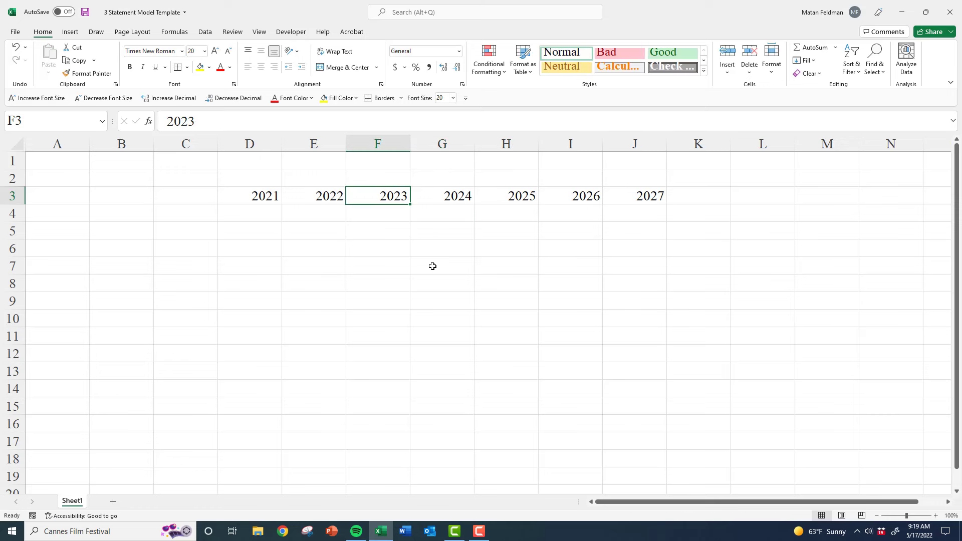
{"action": "key", "text": "Right"}
{"action": "key", "text": "Right"}
{"action": "key", "text": "Right"}
{"action": "key", "text": "Right"}
{"action": "key", "text": "ctrl+c"}
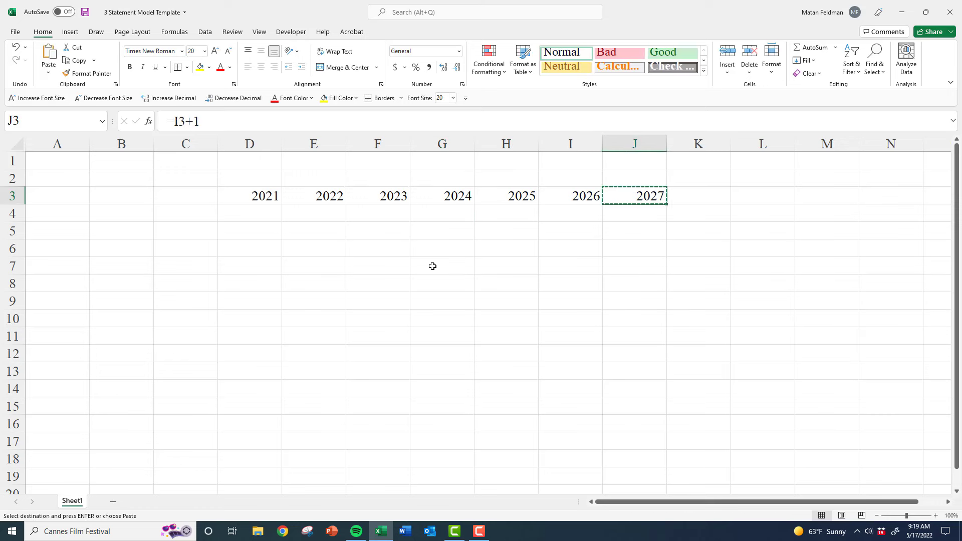
{"action": "key", "text": "shift+Right"}
{"action": "key", "text": "ctrl+v"}
{"action": "key", "text": "Escape"}
Enter the heading "Projections" in G2 above the first projected year
{"action": "key", "text": "Up"}
{"action": "key", "text": "Left"}
{"action": "key", "text": "Left"}
{"action": "key", "text": "Left"}
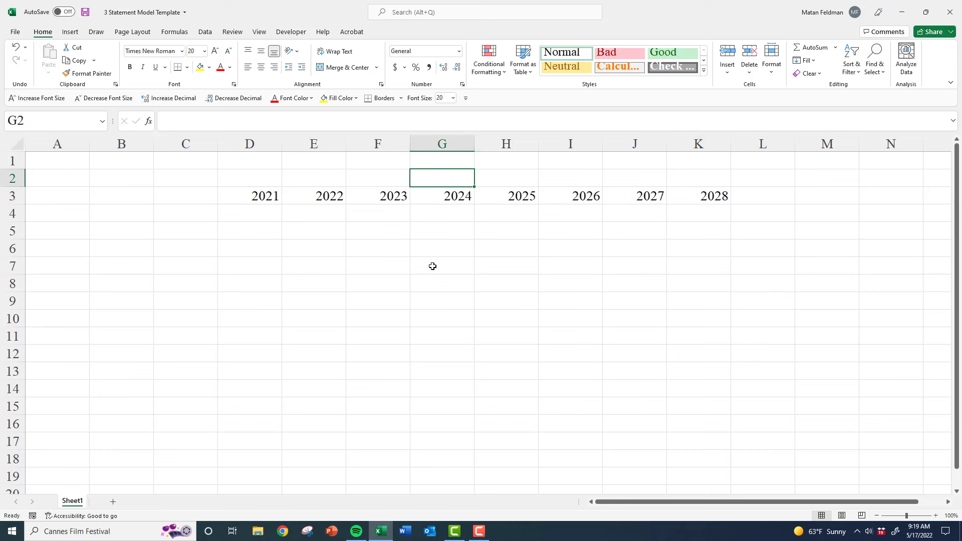
{"action": "type", "text": "Projections"}
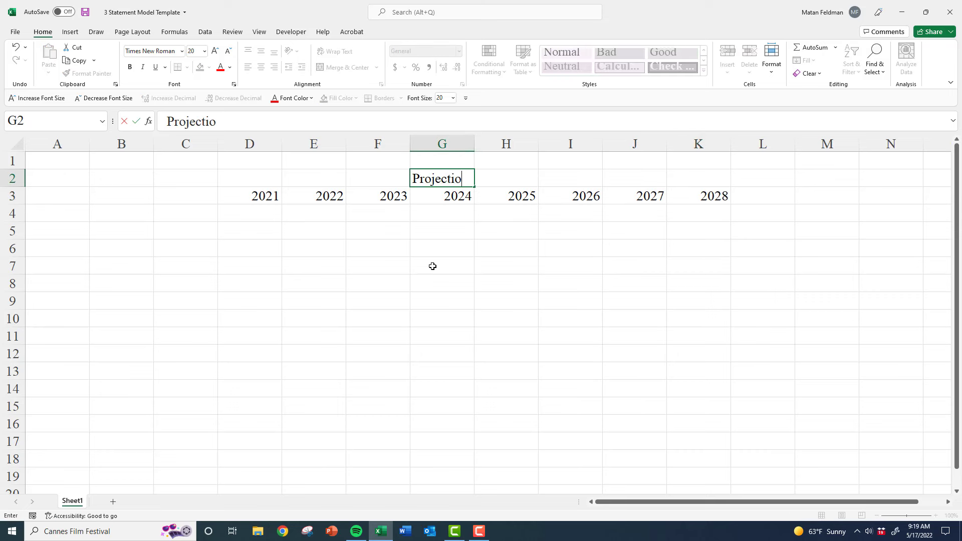
{"action": "key", "text": "ctrl+Return"}
Format G2:K2 with Center Across Selection so the Projections heading spans all projected years
{"action": "key", "text": "shift+Right"}
{"action": "key", "text": "shift+Right"}
{"action": "key", "text": "shift+Right"}
{"action": "key", "text": "shift+Right"}
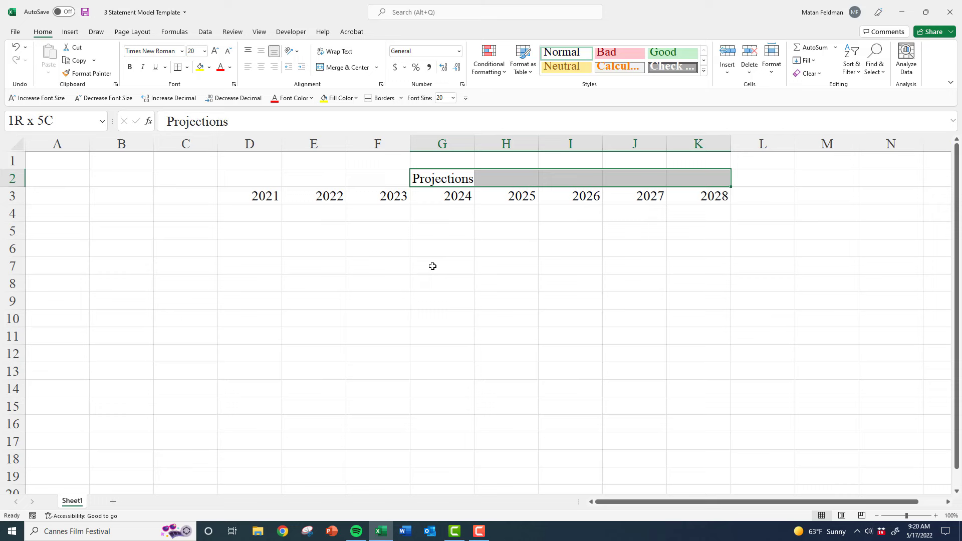
{"action": "key", "text": "ctrl+1"}
{"action": "key", "text": "ctrl+Tab"}
{"action": "key", "text": "alt+h"}
{"action": "key", "text": "alt+Down"}
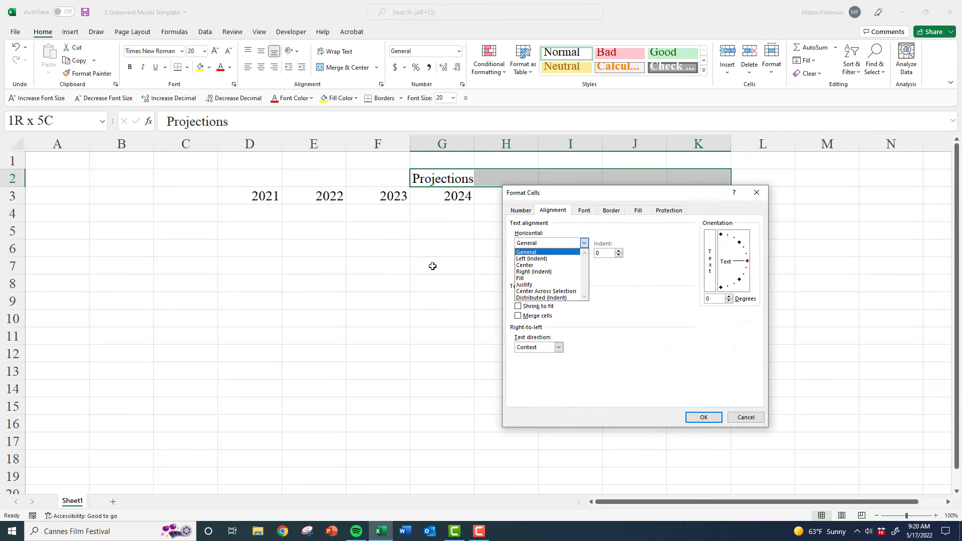
{"action": "key", "text": "Down"}
{"action": "key", "text": "Down"}
{"action": "key", "text": "Down"}
{"action": "key", "text": "Down"}
{"action": "key", "text": "Down"}
{"action": "key", "text": "Down"}
{"action": "key", "text": "Return"}
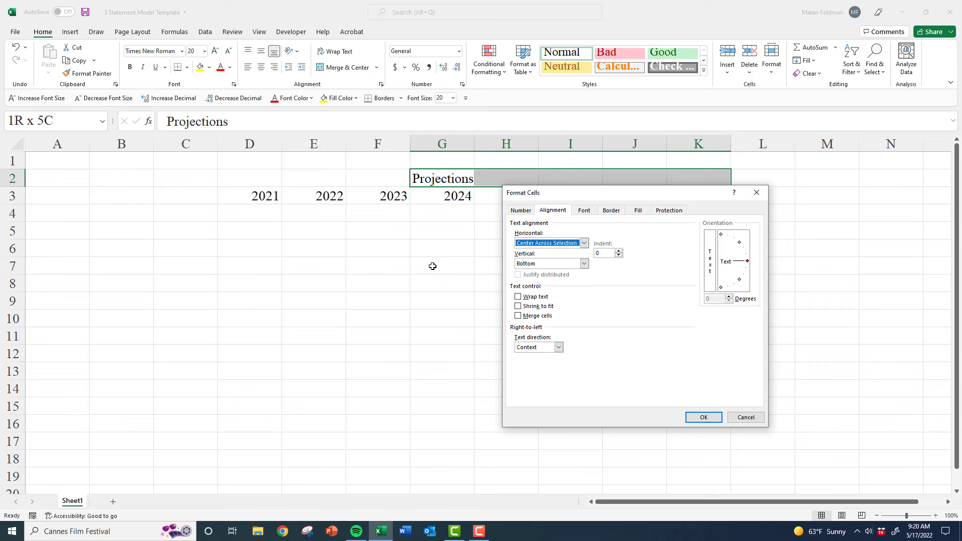
{"action": "key", "text": "Tab"}
{"action": "key", "text": "Tab"}
{"action": "key", "text": "Tab"}
{"action": "key", "text": "Tab"}
{"action": "key", "text": "Tab"}
{"action": "key", "text": "Tab"}
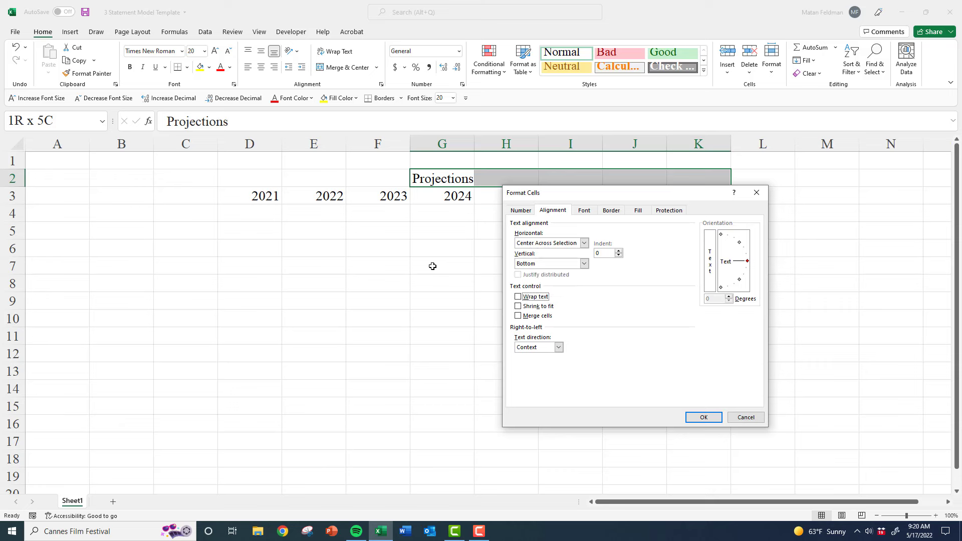
{"action": "key", "text": "Tab"}
{"action": "key", "text": "Return"}
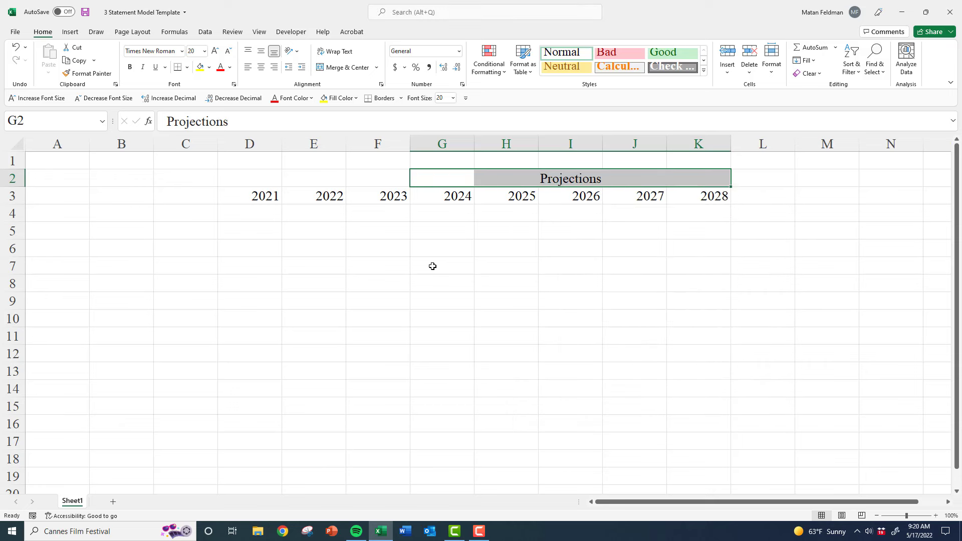
Make the Projections heading in G2 bold
{"action": "key", "text": "Left"}
{"action": "key", "text": "Right"}
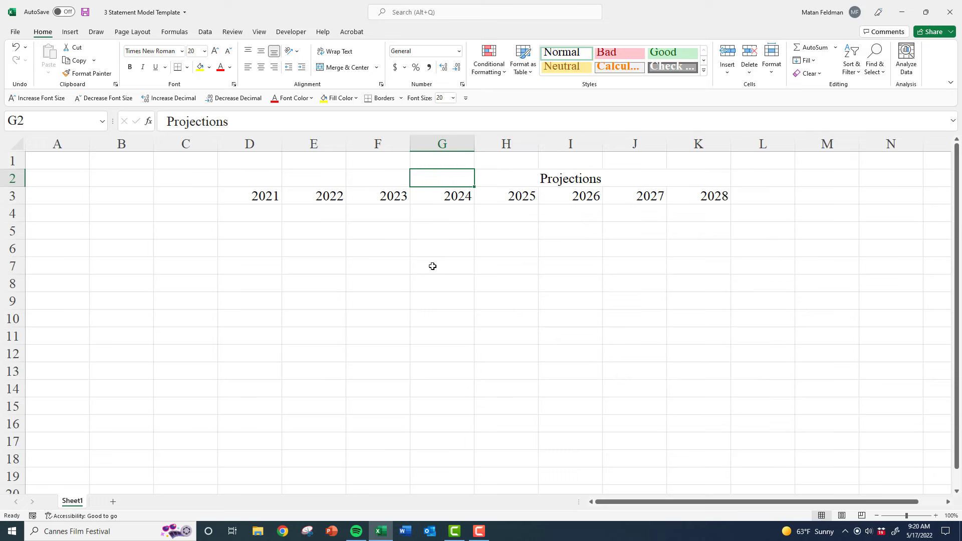
{"action": "key", "text": "ctrl+b"}
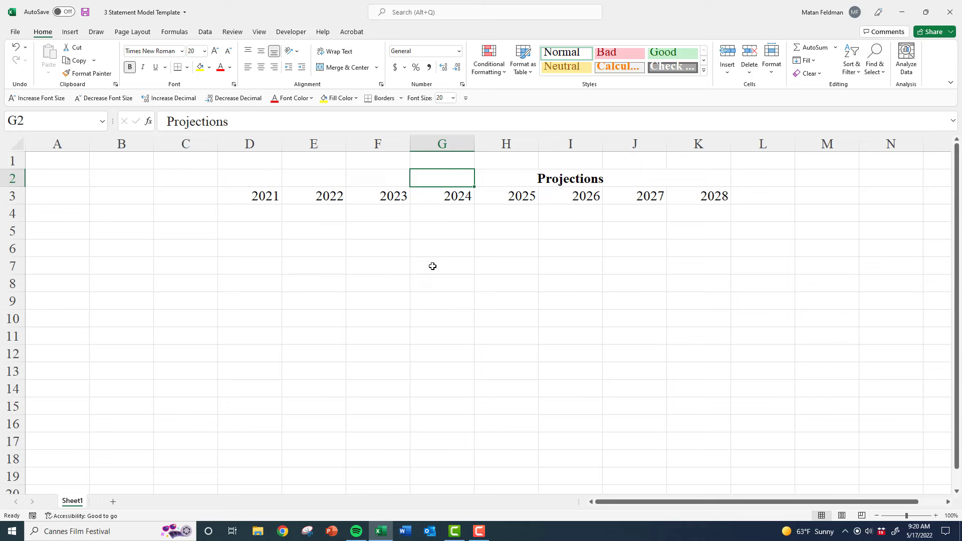
{"action": "key", "text": "Escape"}
{"action": "key", "text": "Right"}
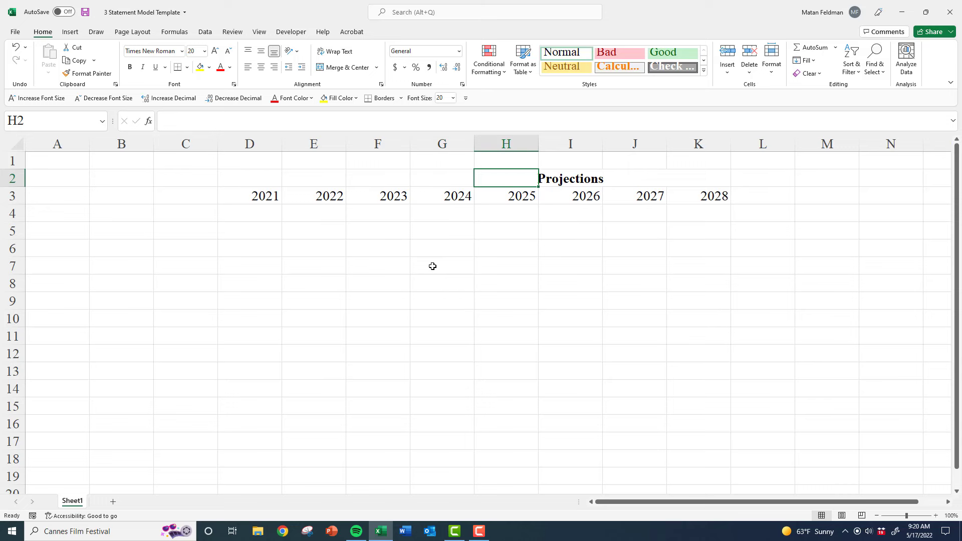
{"action": "key", "text": "ctrl+space"}
{"action": "key", "text": "Right"}
{"action": "key", "text": "ctrl+space"}
{"action": "key", "text": "Left"}
{"action": "key", "text": "Left"}
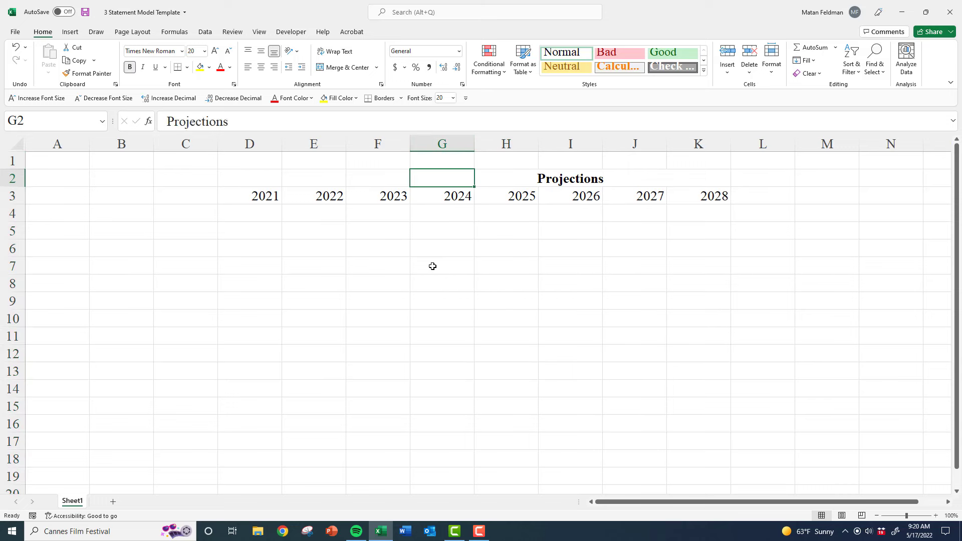
Enter the heading "Actuals" in D2 above the first historical year
{"action": "key", "text": "Down"}
{"action": "key", "text": "Left"}
{"action": "key", "text": "Up"}
{"action": "key", "text": "Left"}
{"action": "key", "text": "Left"}
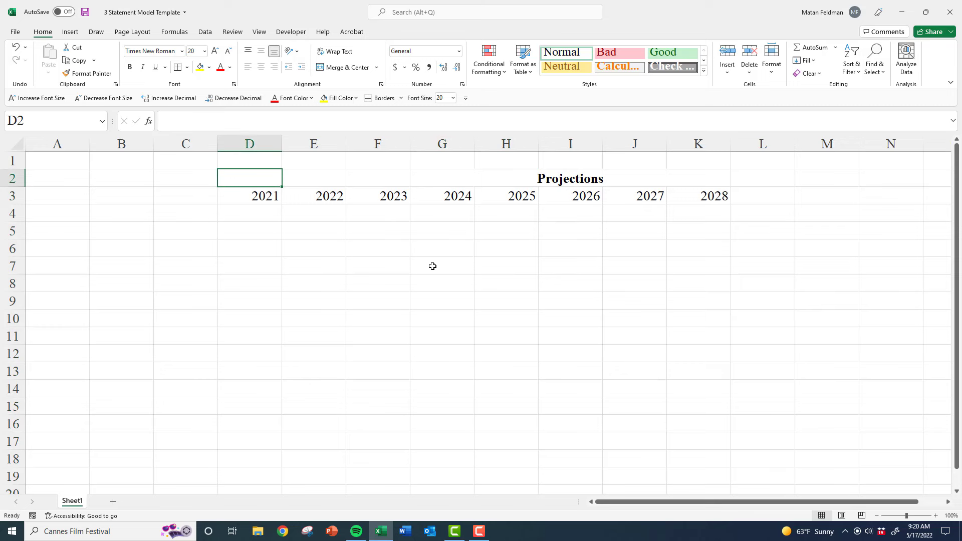
{"action": "type", "text": "Actuals"}
{"action": "key", "text": "ctrl+Return"}
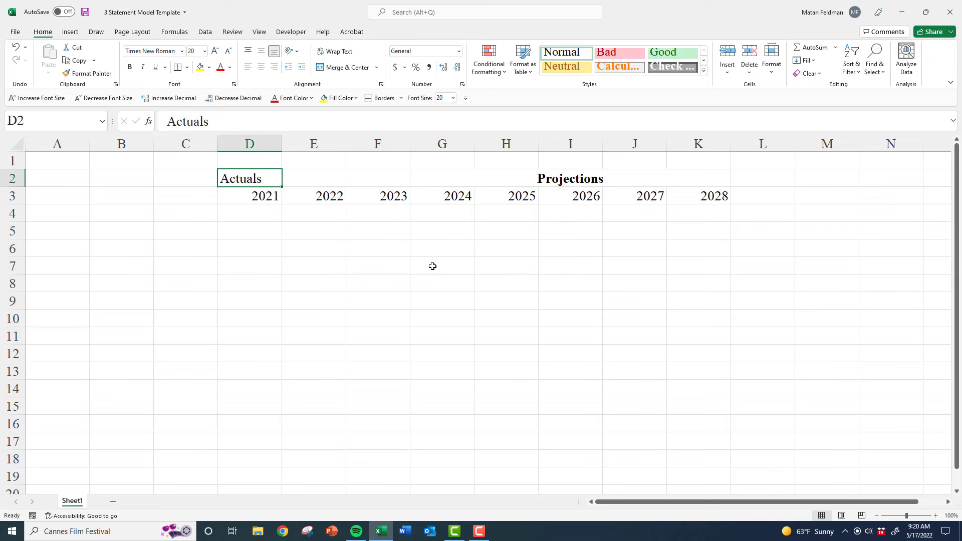
Format the Actuals heading over D2:F2 with Center Across Selection and make it bold
{"action": "key", "text": "shift+Right"}
{"action": "key", "text": "shift+Right"}
{"action": "key", "text": "ctrl+1"}
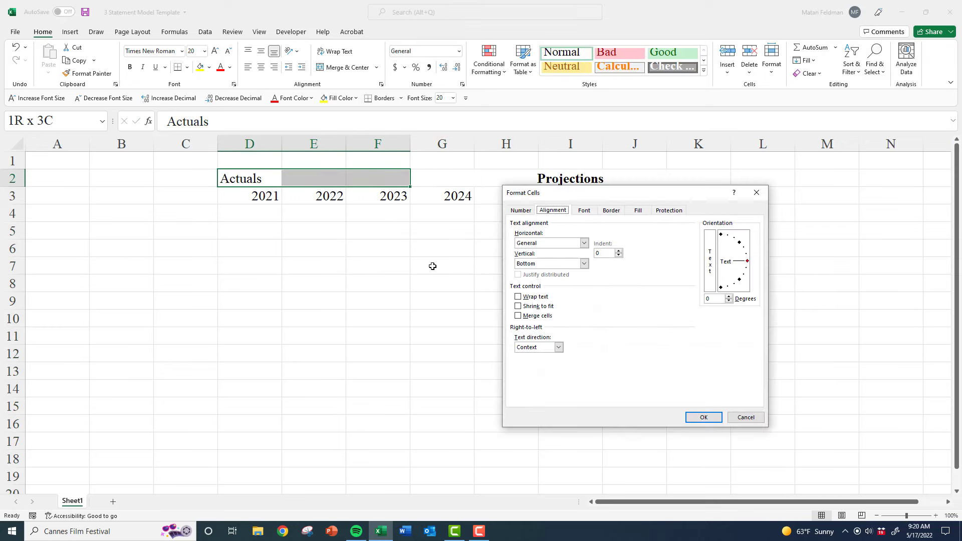
{"action": "key", "text": "alt+h"}
{"action": "key", "text": "alt+Down"}
{"action": "key", "text": "Down"}
{"action": "key", "text": "Down"}
{"action": "key", "text": "Down"}
{"action": "key", "text": "Down"}
{"action": "key", "text": "Down"}
{"action": "key", "text": "Down"}
{"action": "key", "text": "Return"}
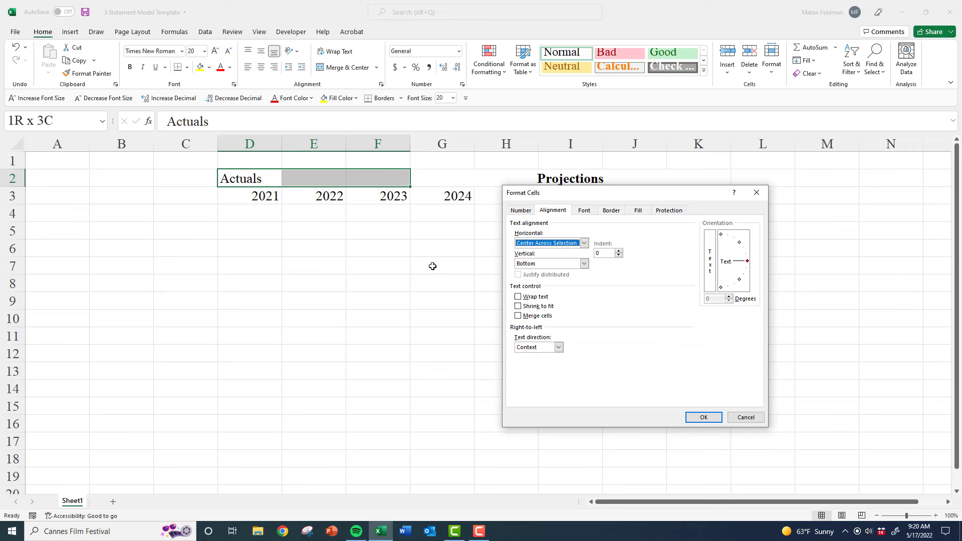
{"action": "key", "text": "Tab"}
{"action": "key", "text": "Tab"}
{"action": "key", "text": "Tab"}
{"action": "key", "text": "Tab"}
{"action": "key", "text": "Tab"}
{"action": "key", "text": "Tab"}
{"action": "key", "text": "Tab"}
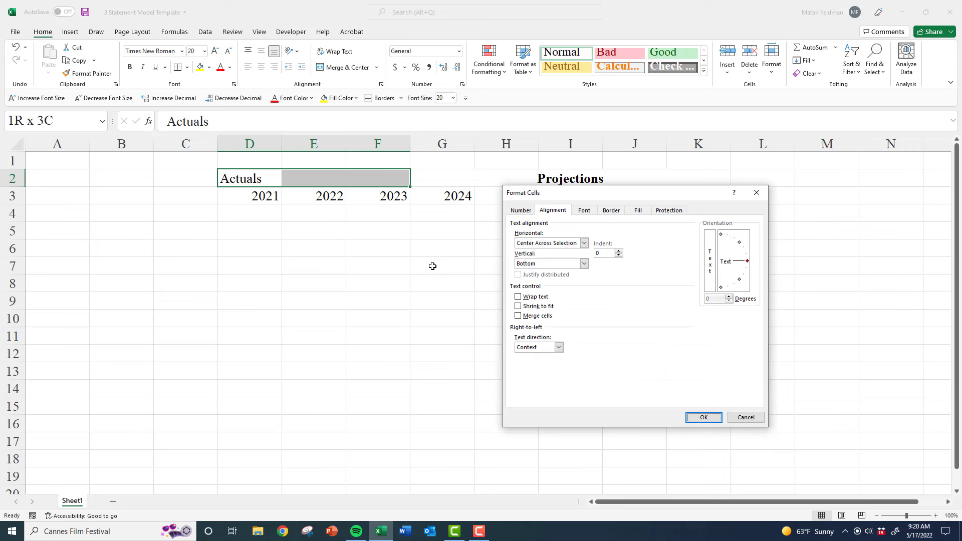
{"action": "key", "text": "Return"}
{"action": "key", "text": "ctrl+b"}
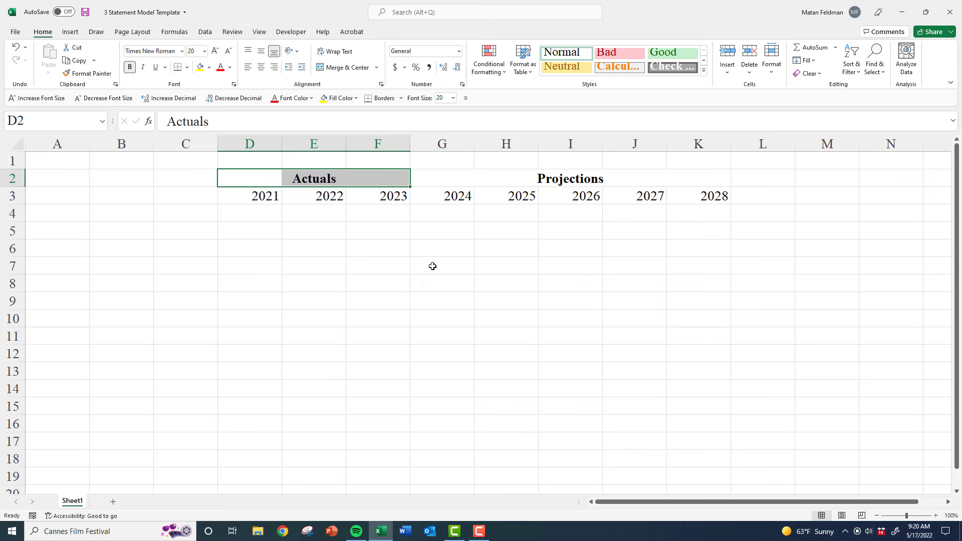
{"action": "key", "text": "Left"}
{"action": "key", "text": "Right"}
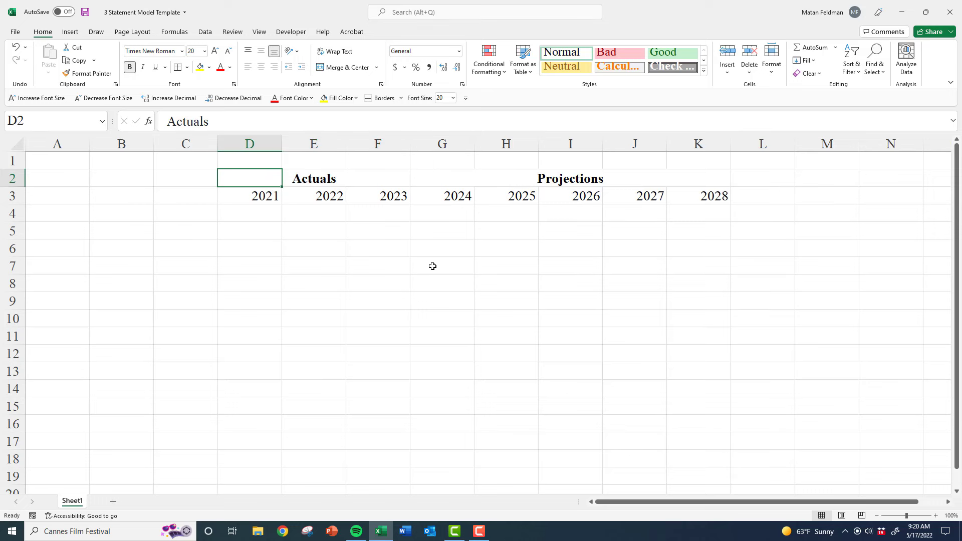
{"action": "key", "text": "Down"}
{"action": "key", "text": "Right"}
{"action": "key", "text": "Right"}
{"action": "key", "text": "shift+Left"}
{"action": "key", "text": "shift+Left"}
{"action": "key", "text": "Right"}
{"action": "key", "text": "Right"}
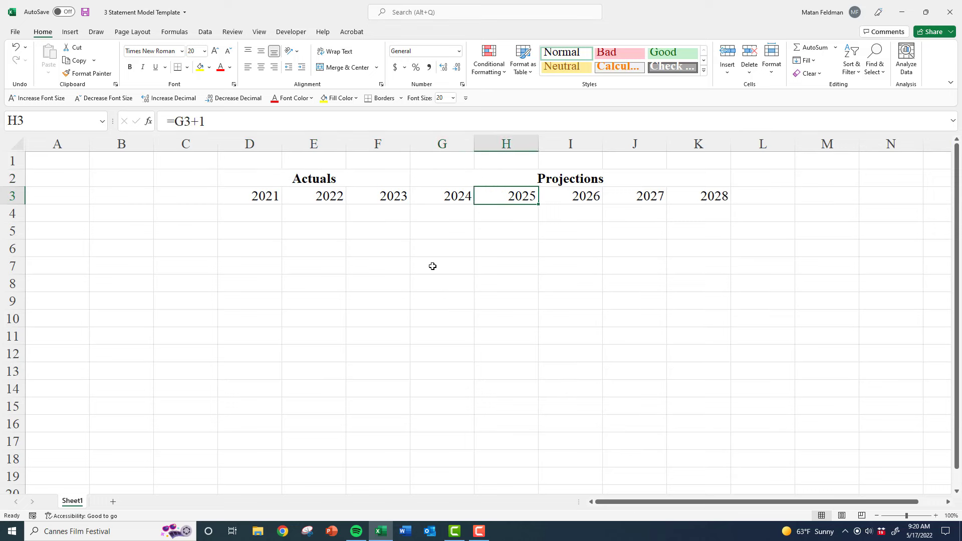
{"action": "key", "text": "Left"}
{"action": "key", "text": "ctrl+shift+Right"}
{"action": "key", "text": "Left"}
{"action": "key", "text": "Down"}
{"action": "key", "text": "Left"}
{"action": "key", "text": "Left"}
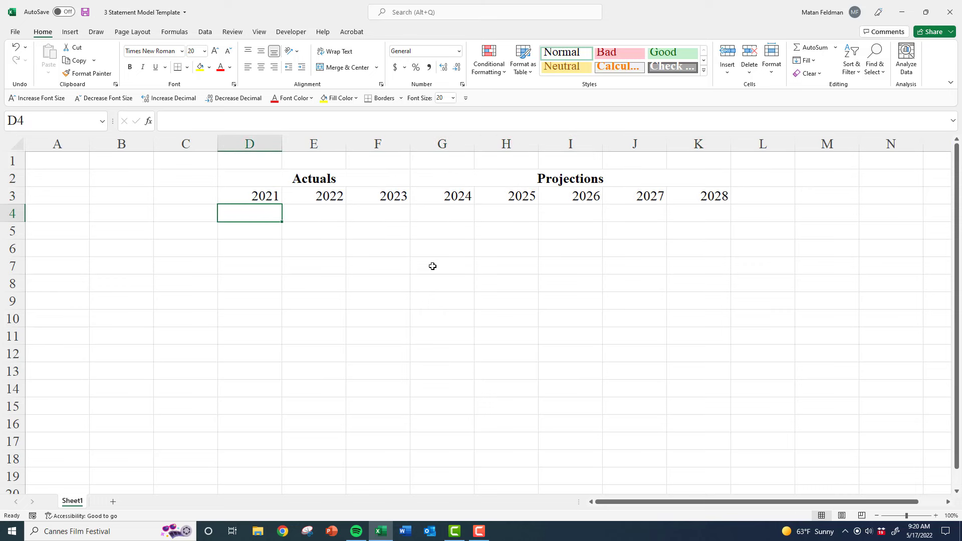
Enter the units note "$ in millions" in A1
{"action": "key", "text": "Left"}
{"action": "key", "text": "Down"}
{"action": "key", "text": "Up"}
{"action": "key", "text": "Left"}
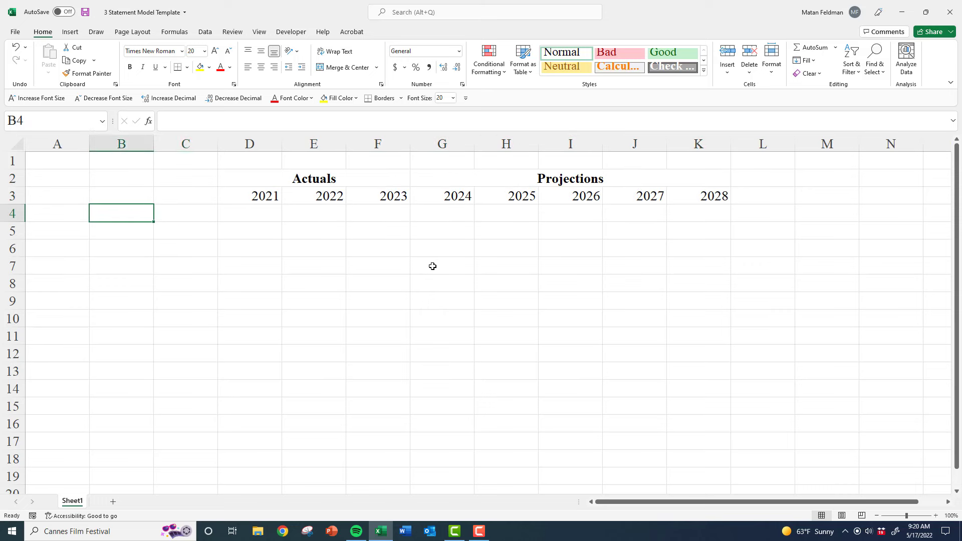
{"action": "key", "text": "Left"}
{"action": "key", "text": "Up"}
{"action": "key", "text": "Up"}
{"action": "key", "text": "Up"}
{"action": "type", "text": "$"}
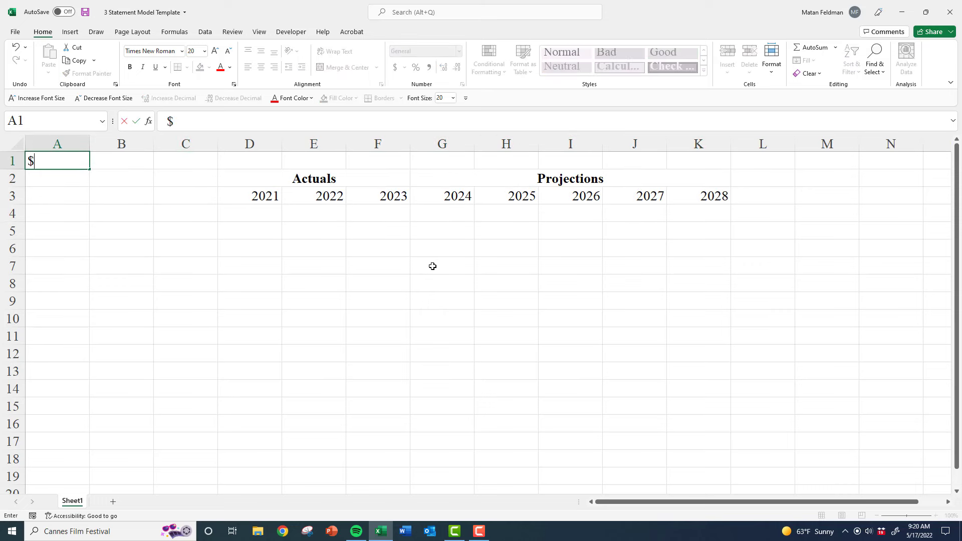
{"action": "type", "text": " in millions"}
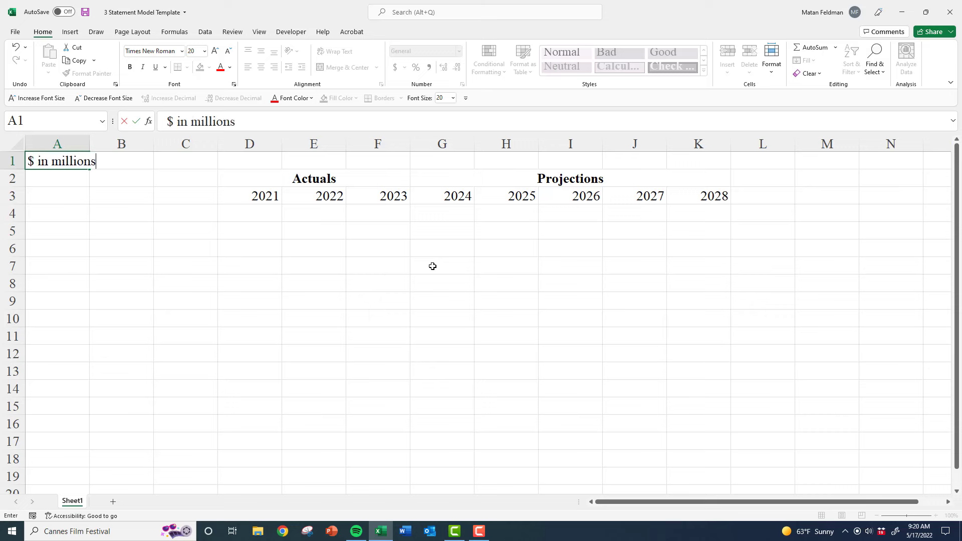
{"action": "key", "text": "Return"}
Enter the line item "Revenue" in C5
{"action": "key", "text": "Right"}
{"action": "key", "text": "Right"}
{"action": "key", "text": "Down"}
{"action": "key", "text": "Right"}
{"action": "key", "text": "Down"}
{"action": "key", "text": "Left"}
{"action": "key", "text": "Down"}
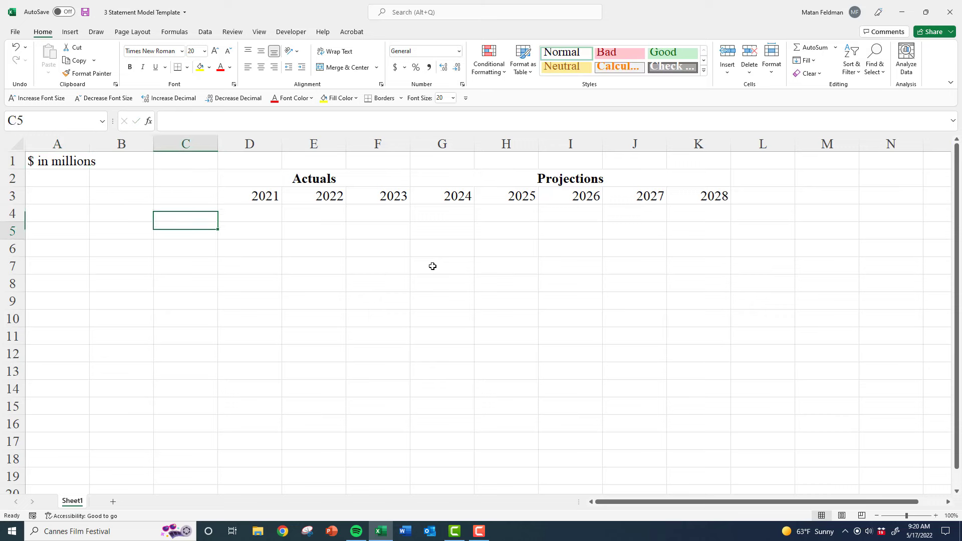
{"action": "type", "text": "Revenue"}
{"action": "key", "text": "ctrl+Return"}
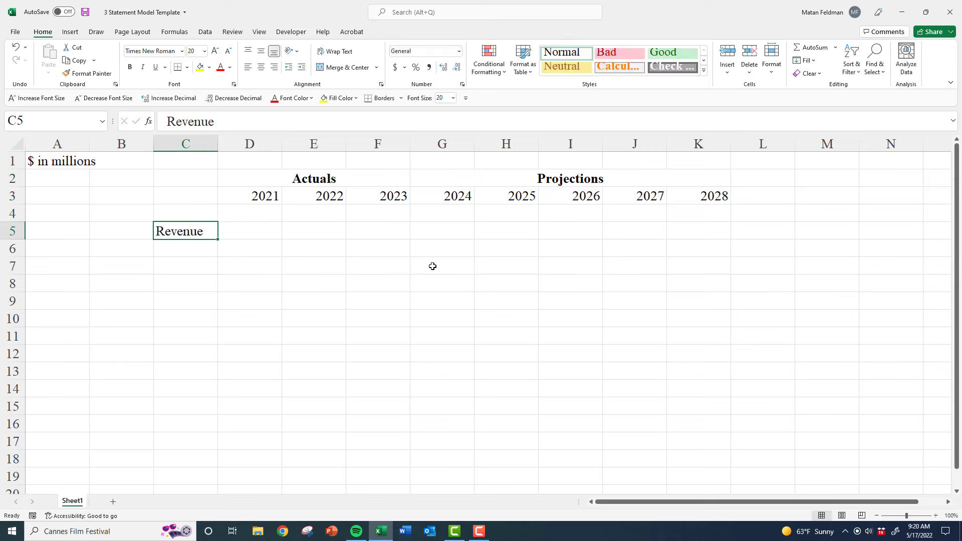
Enter the heading "Income Statement" in C4 above the Revenue line
{"action": "key", "text": "ctrl+space"}
{"action": "key", "text": "Left"}
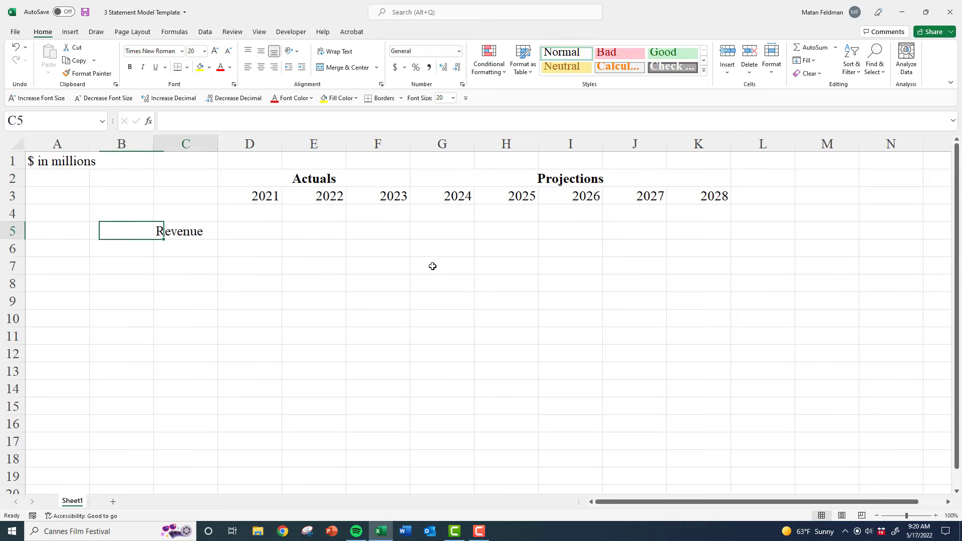
{"action": "key", "text": "Down"}
{"action": "key", "text": "Right"}
{"action": "key", "text": "Up"}
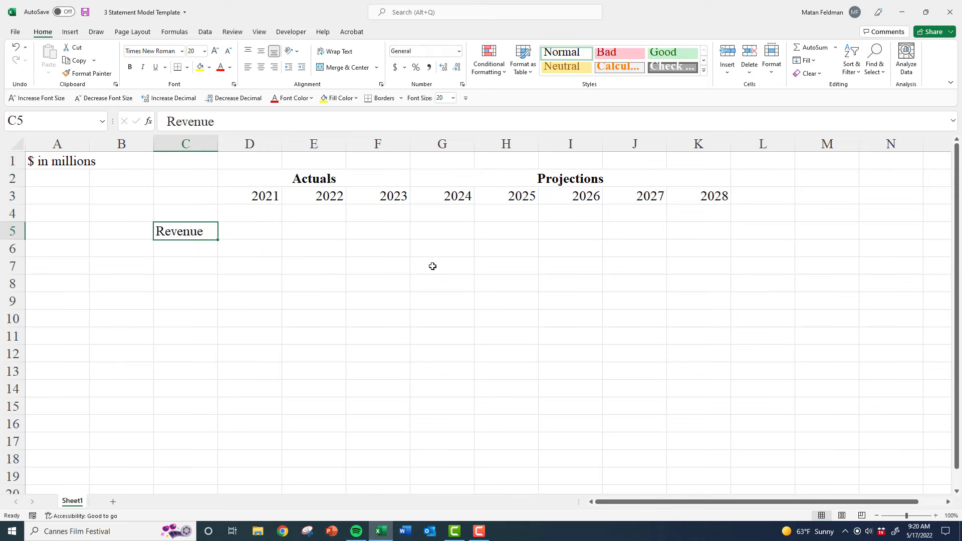
{"action": "key", "text": "Down"}
{"action": "key", "text": "Up"}
{"action": "key", "text": "Up"}
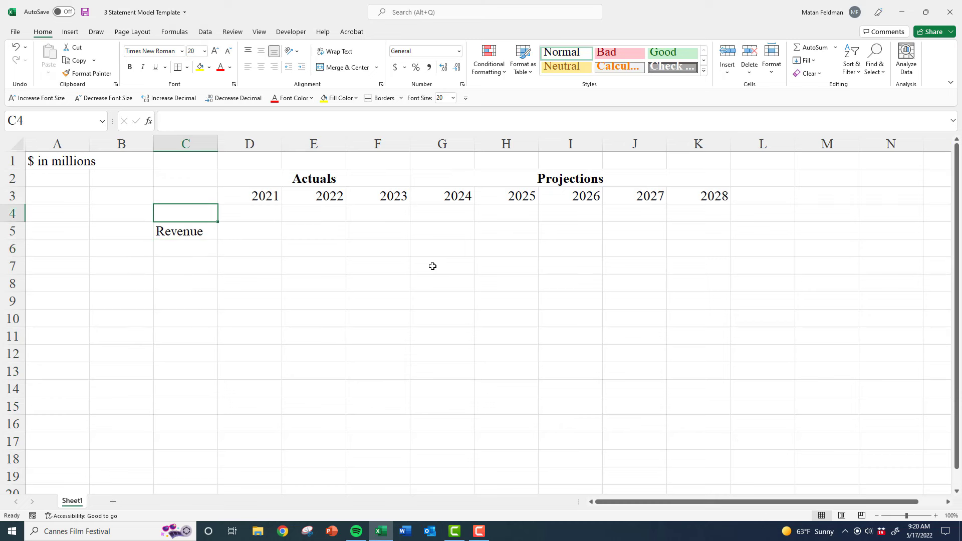
{"action": "type", "text": "Income S"}
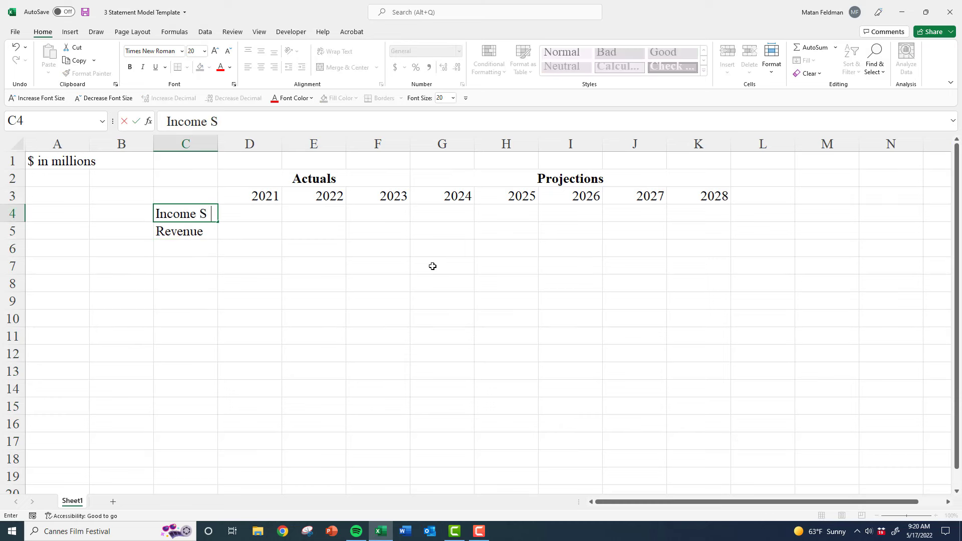
{"action": "type", "text": "tatement"}
{"action": "key", "text": "ctrl+Return"}
AutoFit the width of column C to its contents
{"action": "key", "text": "ctrl+space"}
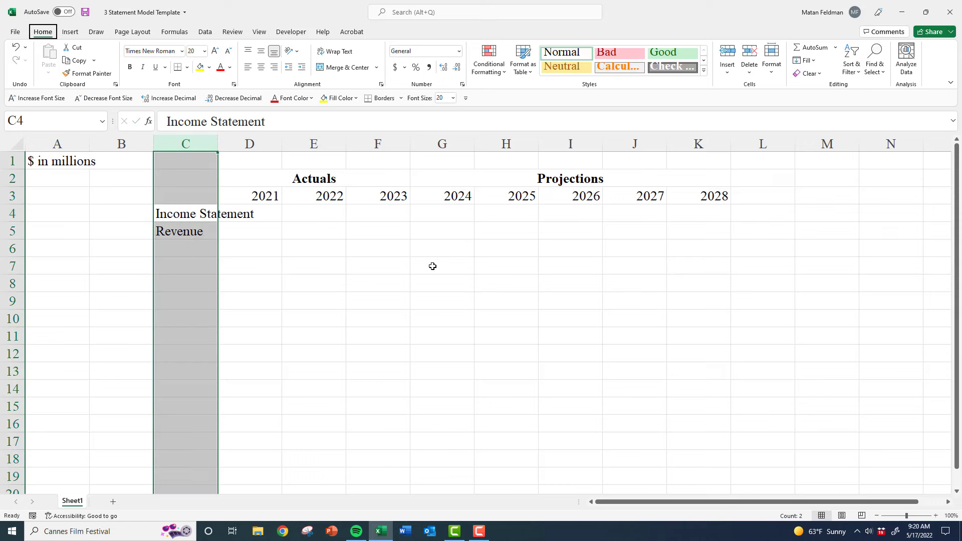
{"action": "key", "text": "alt+h"}
{"action": "key", "text": "o"}
{"action": "key", "text": "i"}
{"action": "key", "text": "shift+BackSpace"}
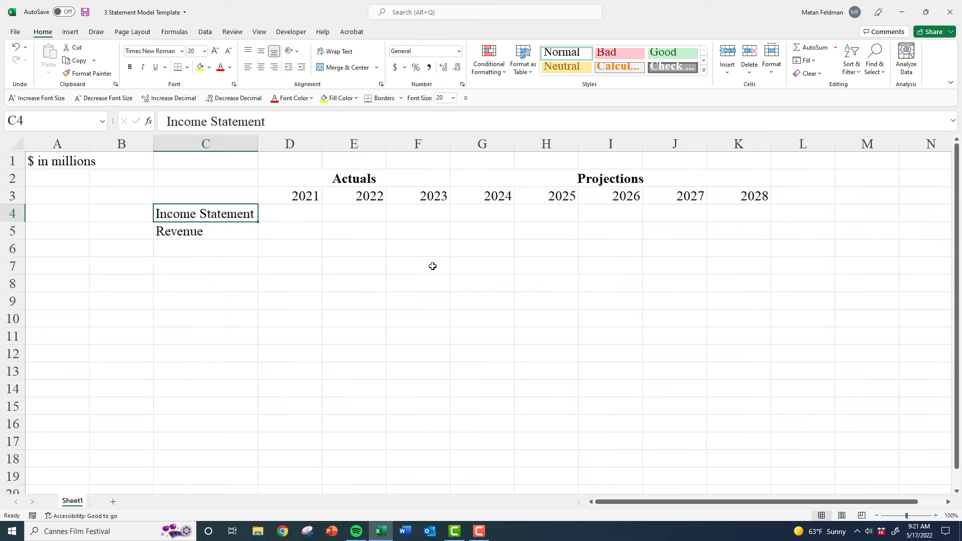
Make the Income Statement heading bold and AutoFit column C again to fit it
{"action": "key", "text": "ctrl+b"}
{"action": "key", "text": "Down"}
{"action": "key", "text": "Up"}
{"action": "key", "text": "ctrl+space"}
{"action": "key", "text": "alt+o"}
{"action": "key", "text": "c"}
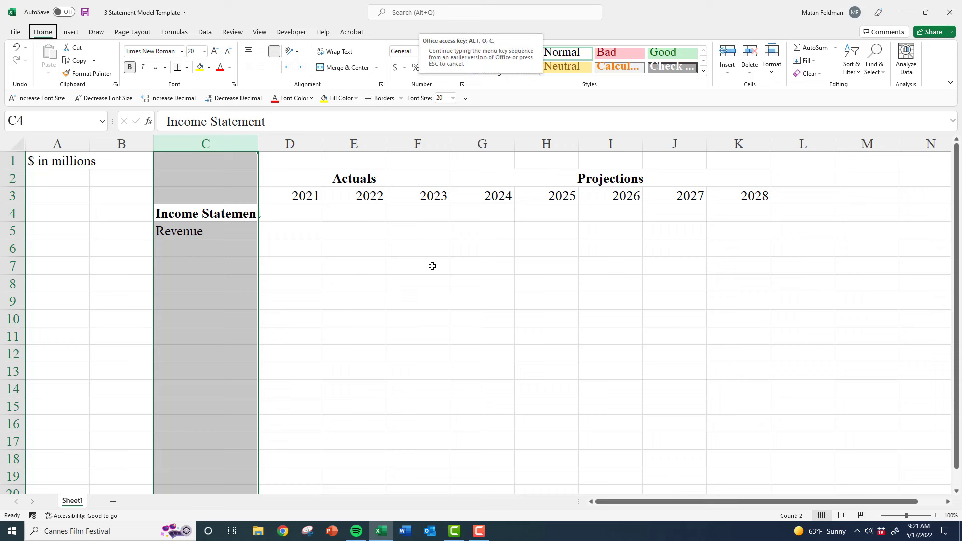
{"action": "key", "text": "a"}
Set the width of column C to 25
{"action": "key", "text": "Down"}
{"action": "key", "text": "Down"}
{"action": "key", "text": "ctrl+space"}
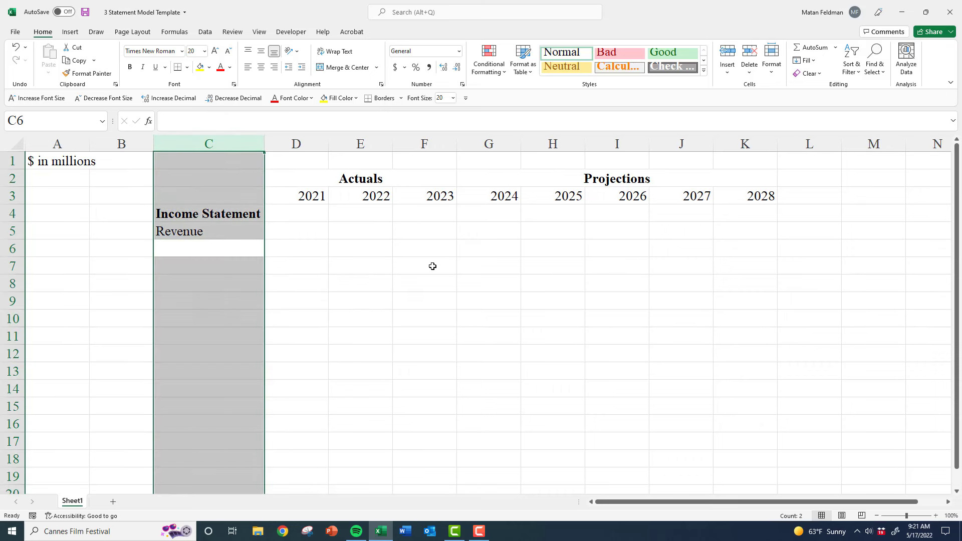
{"action": "key", "text": "alt+o"}
{"action": "key", "text": "c"}
{"action": "key", "text": "w"}
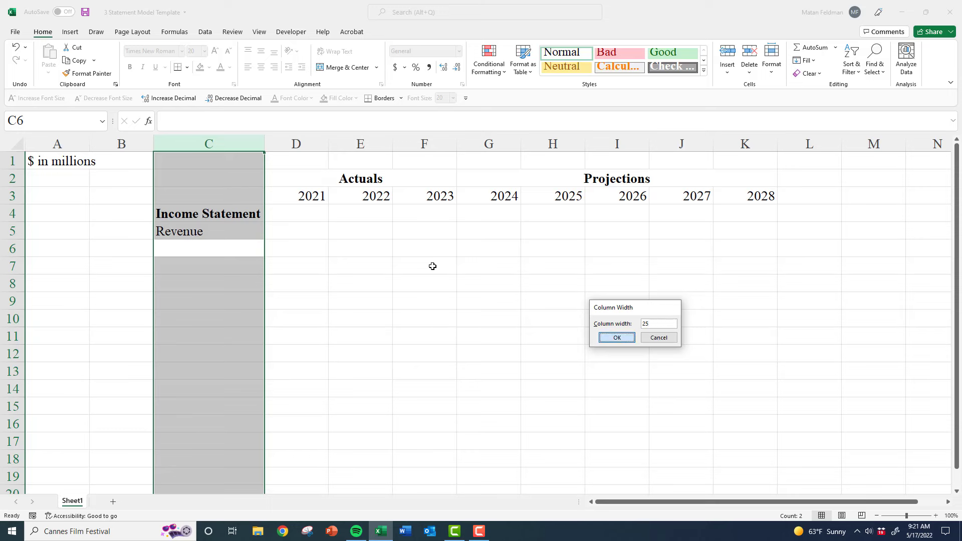
{"action": "key", "text": "Return"}
{"action": "key", "text": "Down"}
{"action": "key", "text": "Up"}
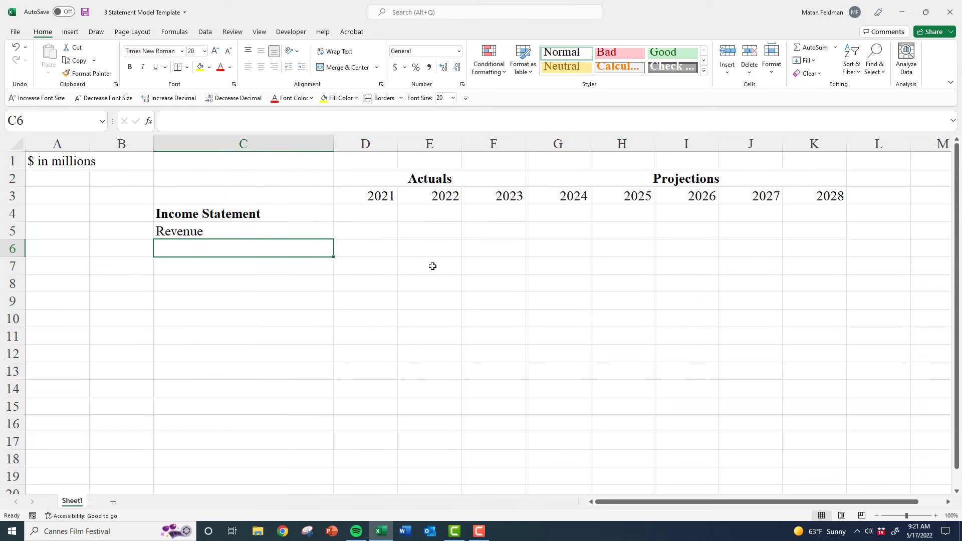
List Cost of Goods Sold, Operating Expenses and Operating Profit in C6:C8 below Revenue
{"action": "type", "text": "Cost of G"}
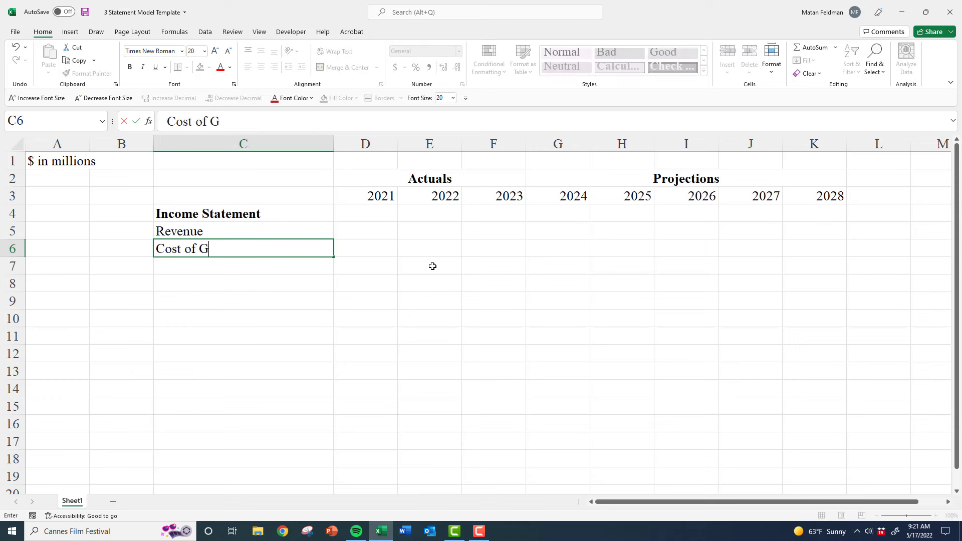
{"action": "type", "text": "oods Sold"}
{"action": "key", "text": "Return"}
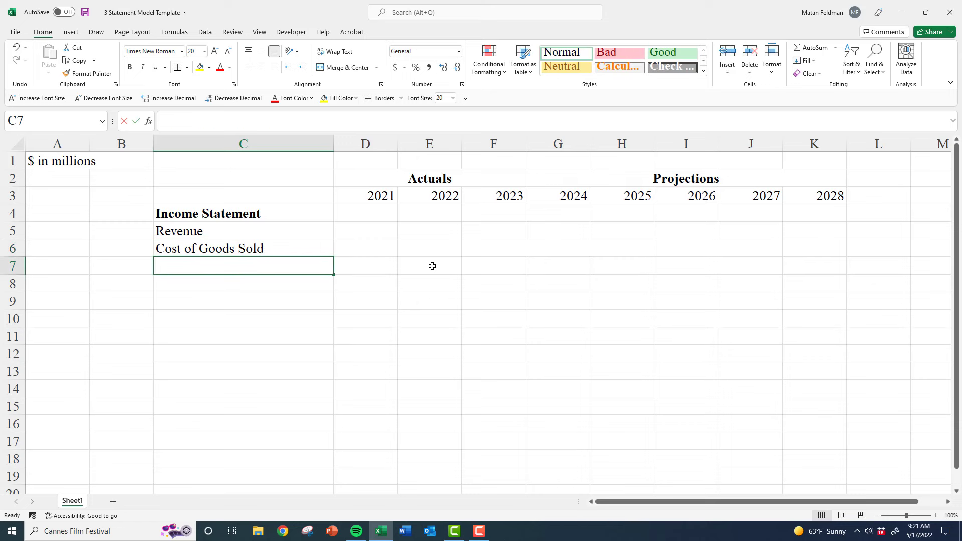
{"action": "type", "text": "Operating Expense"}
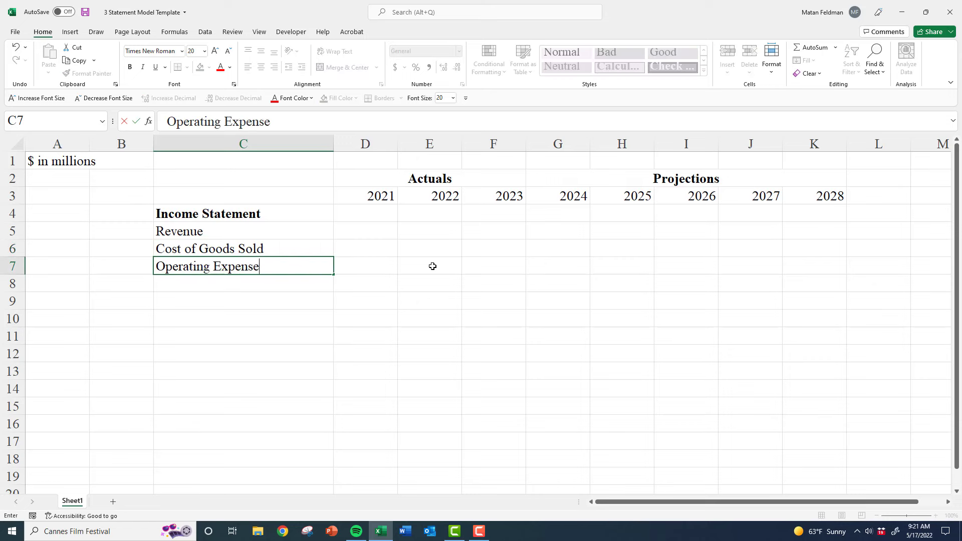
{"action": "type", "text": "s"}
{"action": "key", "text": "Return"}
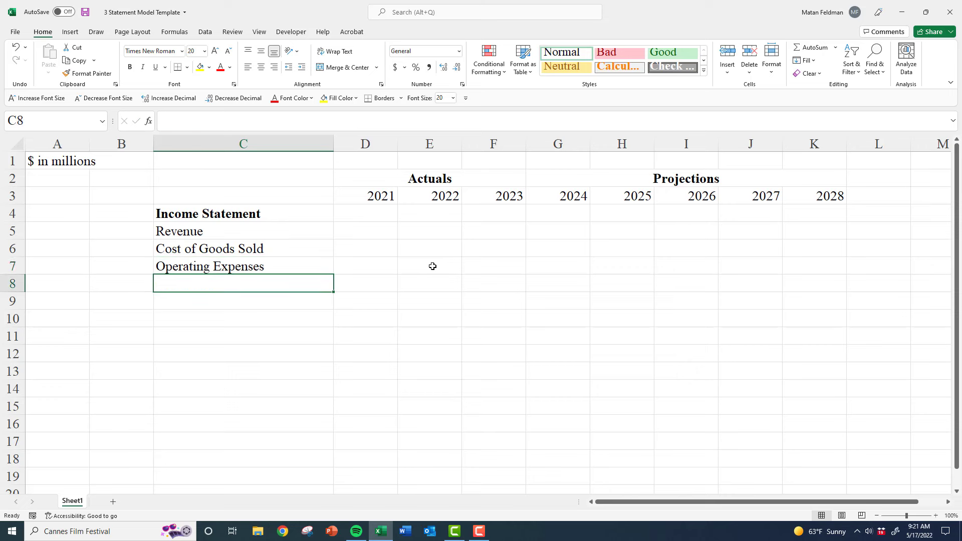
{"action": "type", "text": "Operating "}
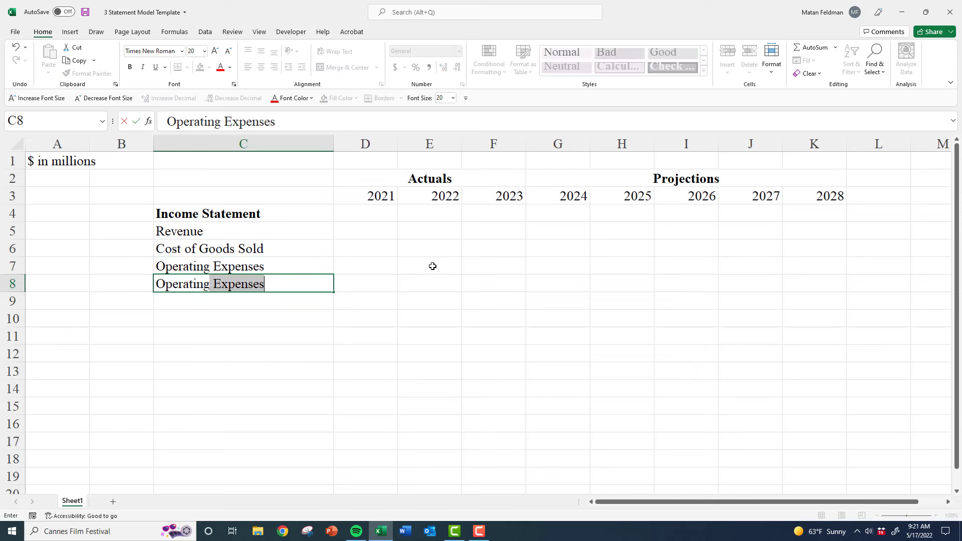
{"action": "type", "text": "Profit"}
{"action": "key", "text": "ctrl+Return"}
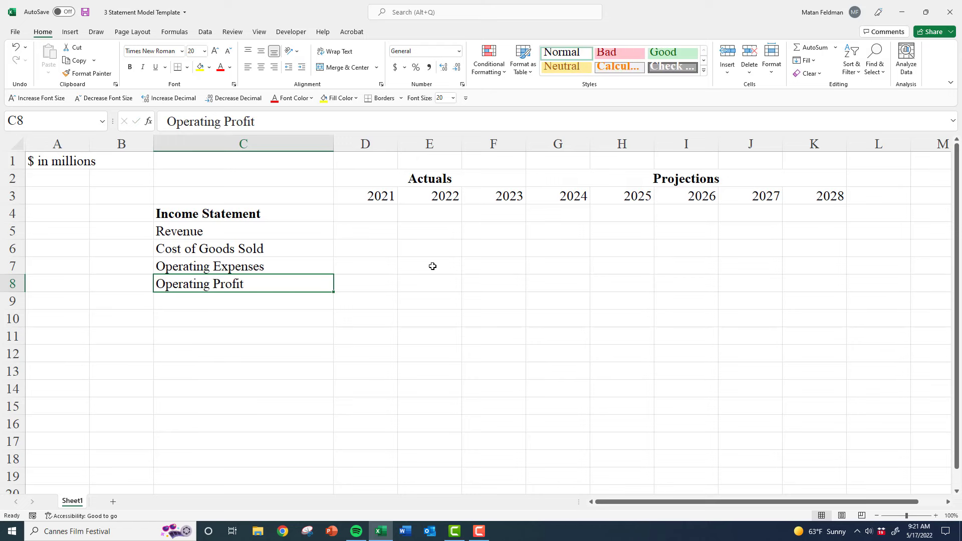
Insert a blank row between the Income Statement heading and the Revenue line
{"action": "key", "text": "Up"}
{"action": "key", "text": "Down"}
{"action": "key", "text": "Up"}
{"action": "key", "text": "Up"}
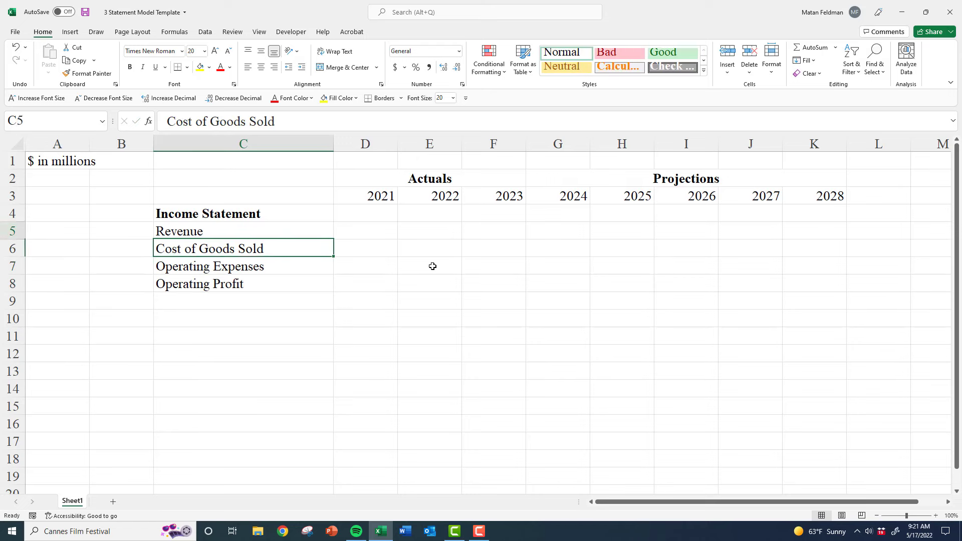
{"action": "key", "text": "Up"}
{"action": "key", "text": "shift+space"}
{"action": "key", "text": "ctrl+shift+plus"}
{"action": "key", "text": "Down"}
{"action": "key", "text": "Up"}
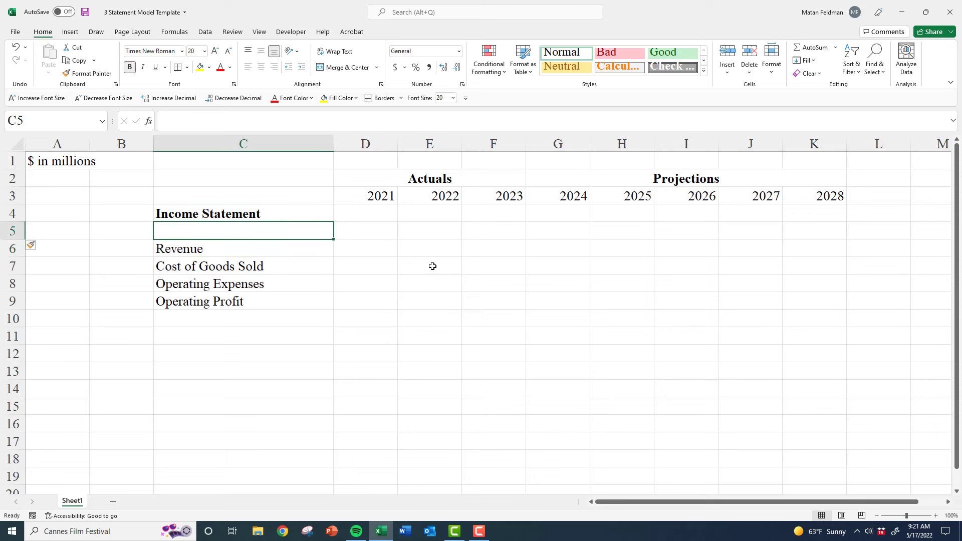
Enter Interest Income in C11 and Interest Expense in C12, leaving a blank row below Operating Profit
{"action": "key", "text": "Down"}
{"action": "key", "text": "Down"}
{"action": "key", "text": "Down"}
{"action": "key", "text": "Down"}
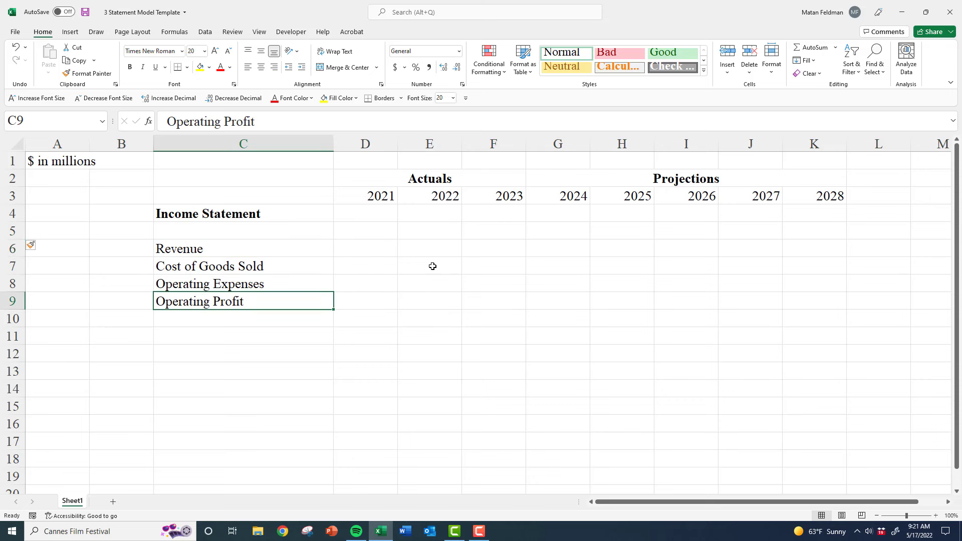
{"action": "key", "text": "Down"}
{"action": "key", "text": "Down"}
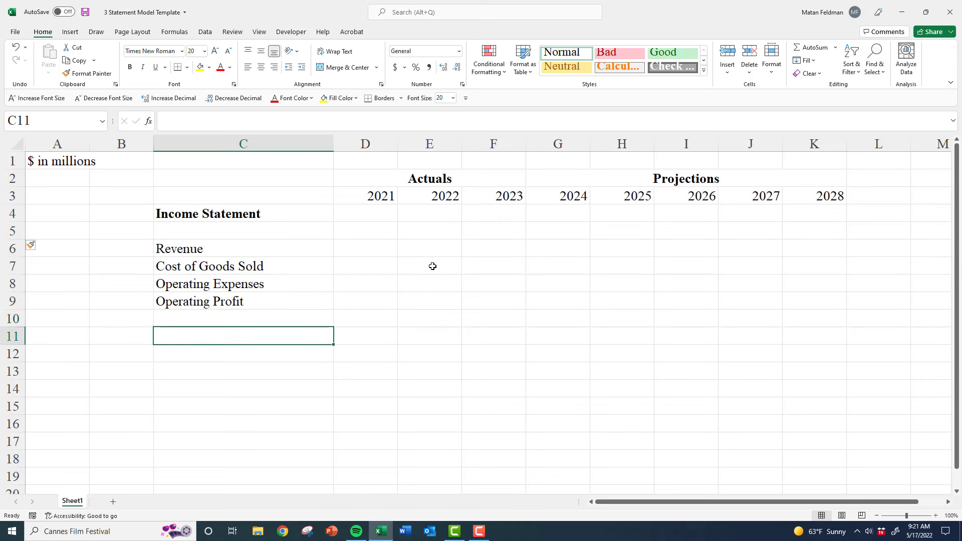
{"action": "type", "text": "Interes"}
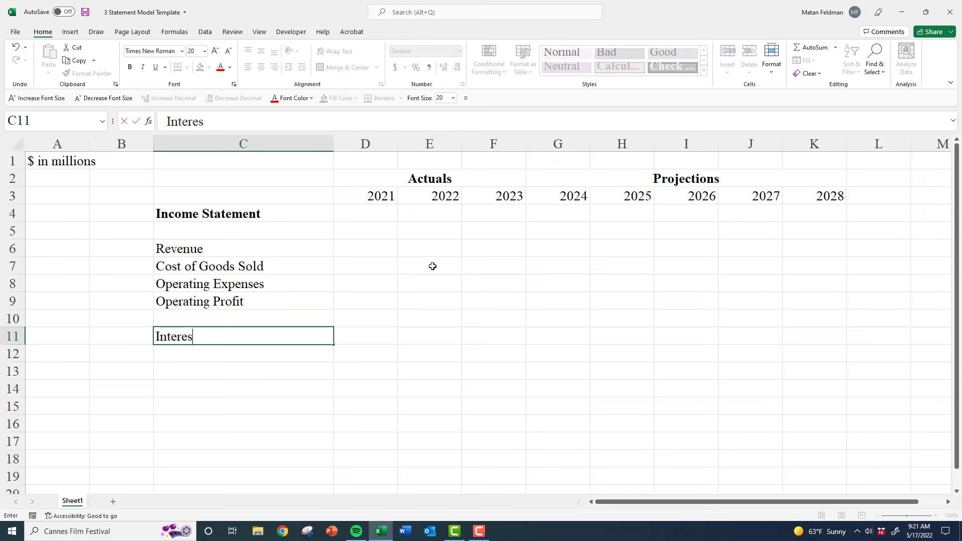
{"action": "type", "text": "t Income"}
{"action": "key", "text": "Return"}
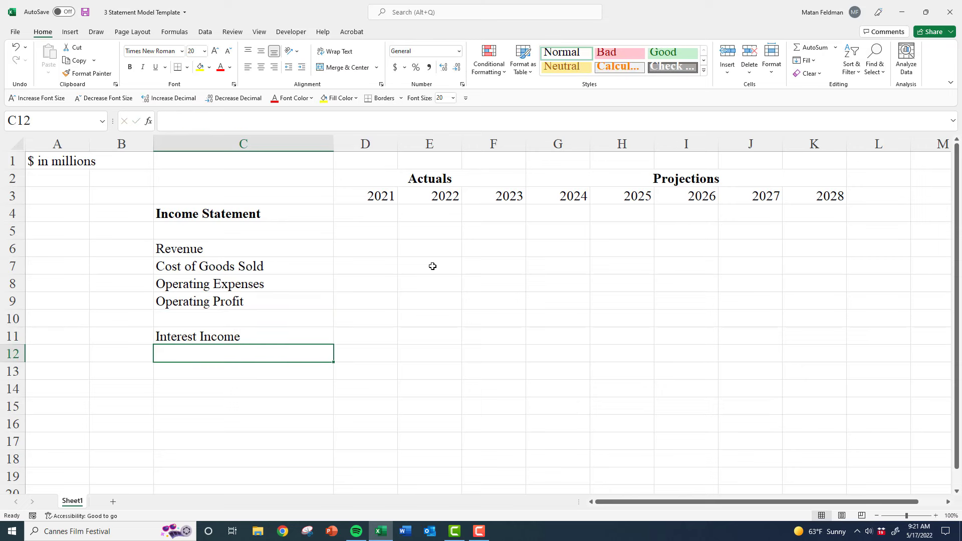
{"action": "type", "text": "Interest Ex"}
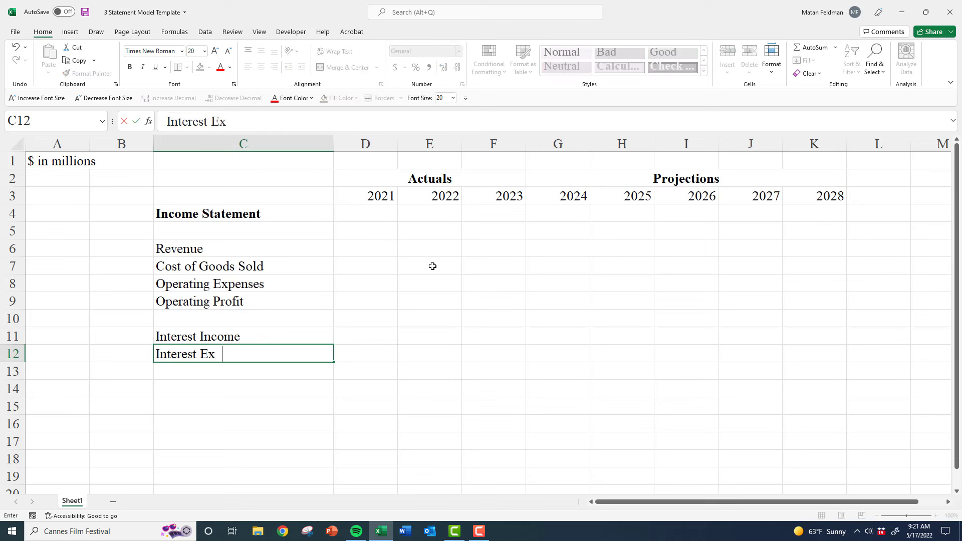
{"action": "type", "text": "pense"}
{"action": "key", "text": "Return"}
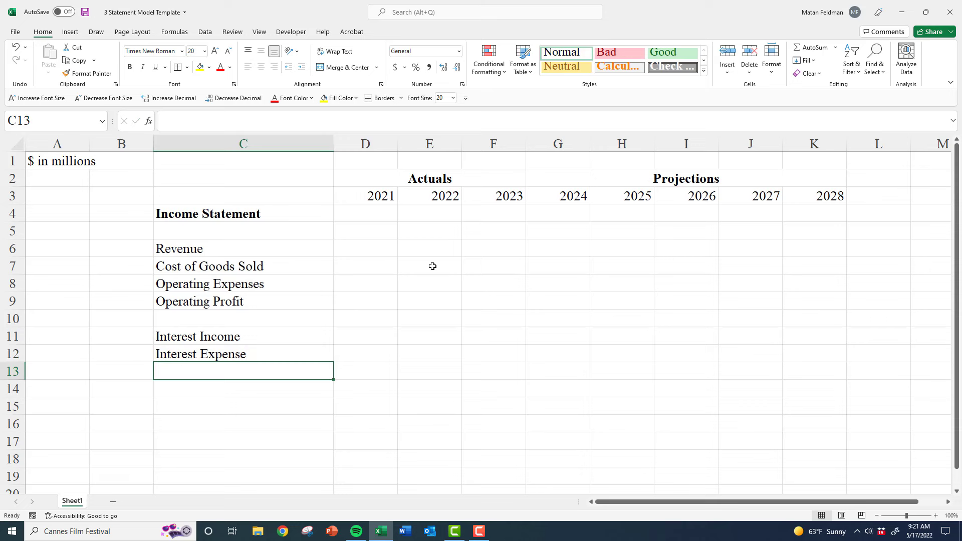
{"action": "type", "text": "Earning"}
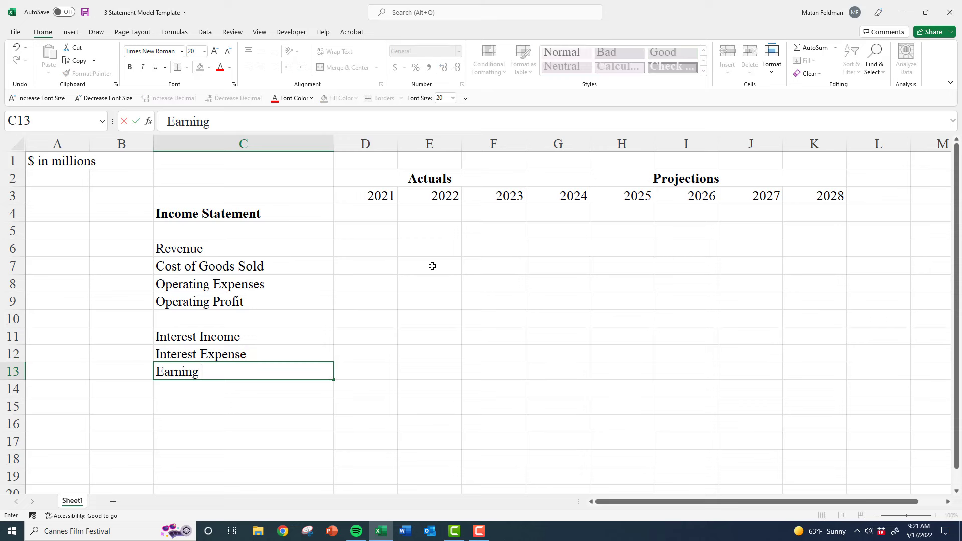
{"action": "key", "text": "Escape"}
{"action": "type", "text": "Operating"}
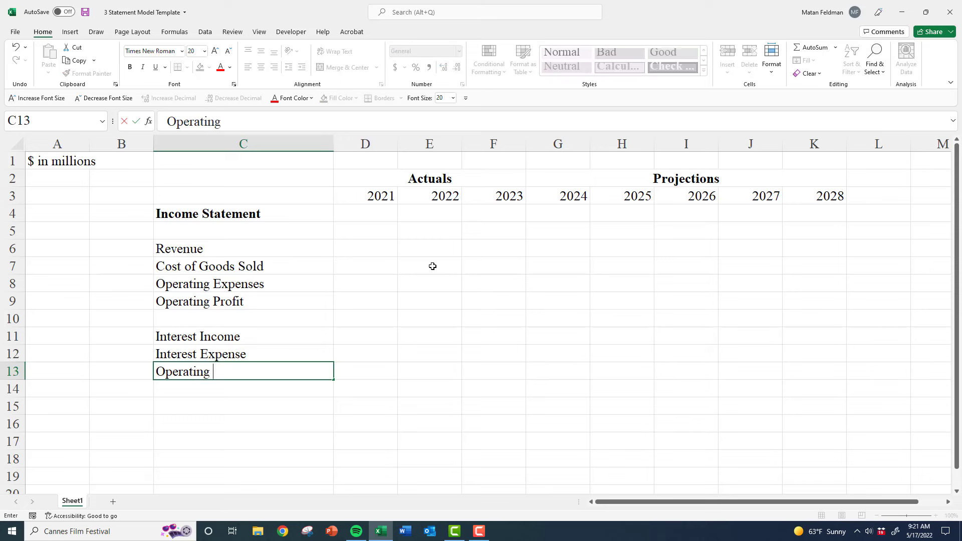
{"action": "key", "text": "Escape"}
Enter Pretax Profit in C13 and Tax Expense in C15, leaving row 14 blank between them
{"action": "type", "text": "P"}
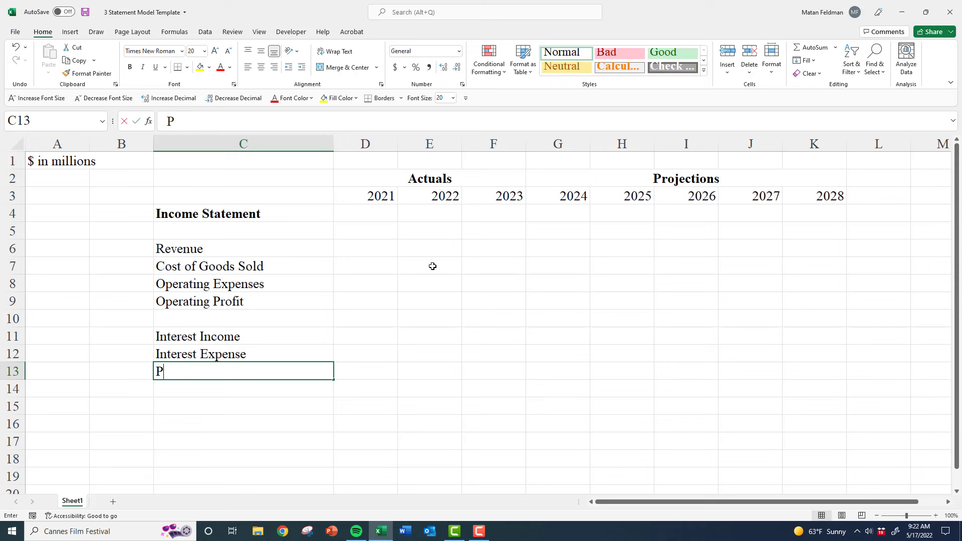
{"action": "type", "text": "retax Profit"}
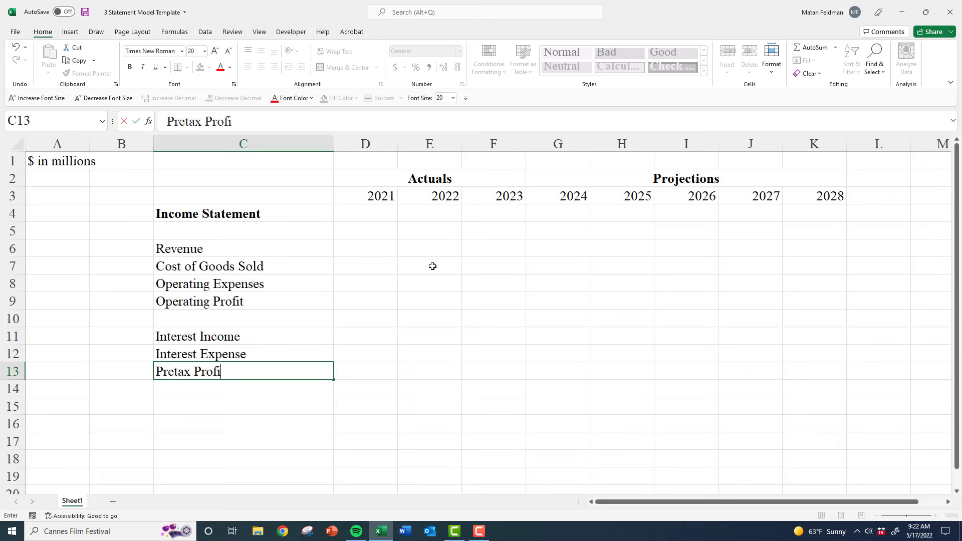
{"action": "key", "text": "Return"}
{"action": "key", "text": "Return"}
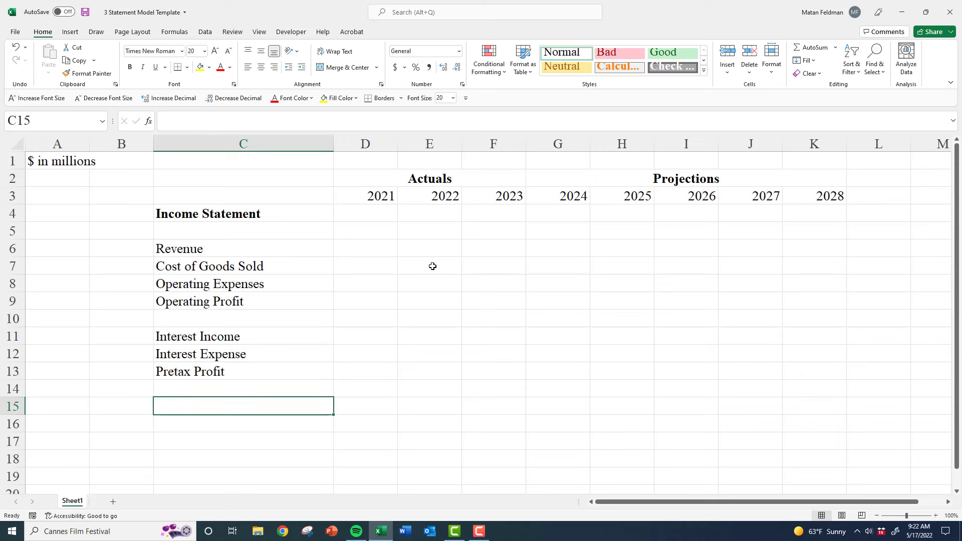
{"action": "type", "text": "Tax Expense"}
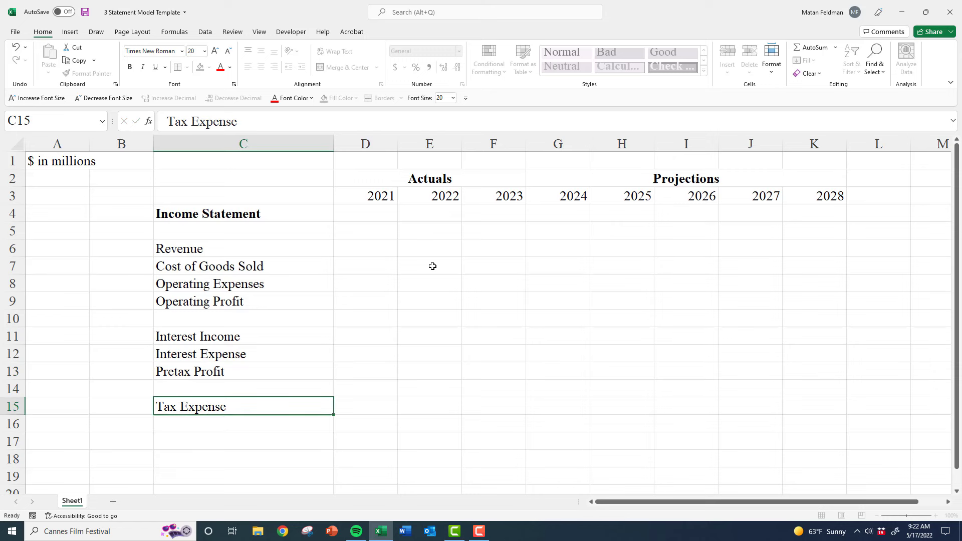
Enter Net Income in C16, directly below Tax Expense, and go to the 2021 Revenue cell
{"action": "key", "text": "Return"}
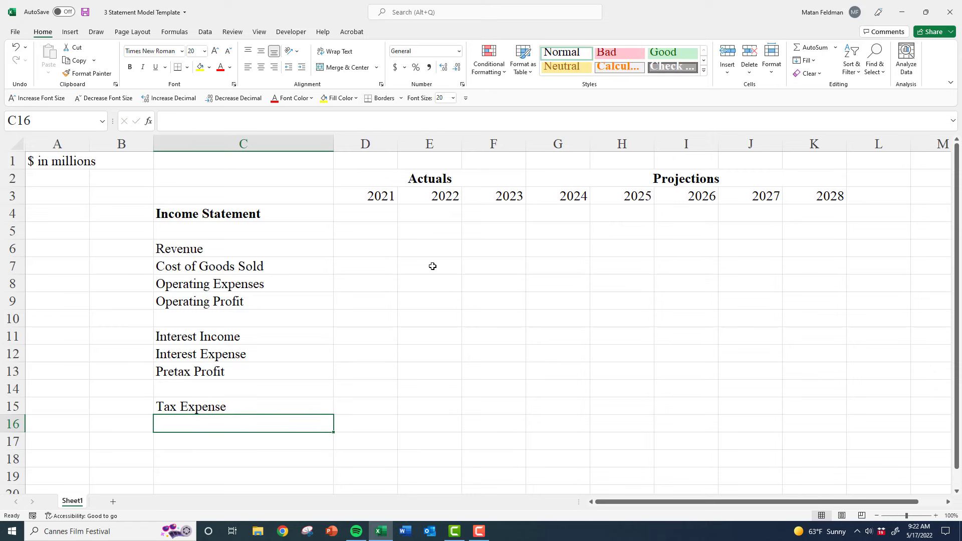
{"action": "type", "text": "Net Income"}
{"action": "key", "text": "Up"}
{"action": "key", "text": "Up"}
{"action": "key", "text": "Up"}
{"action": "key", "text": "Up"}
{"action": "key", "text": "Up"}
{"action": "key", "text": "Up"}
{"action": "key", "text": "Up"}
{"action": "key", "text": "Up"}
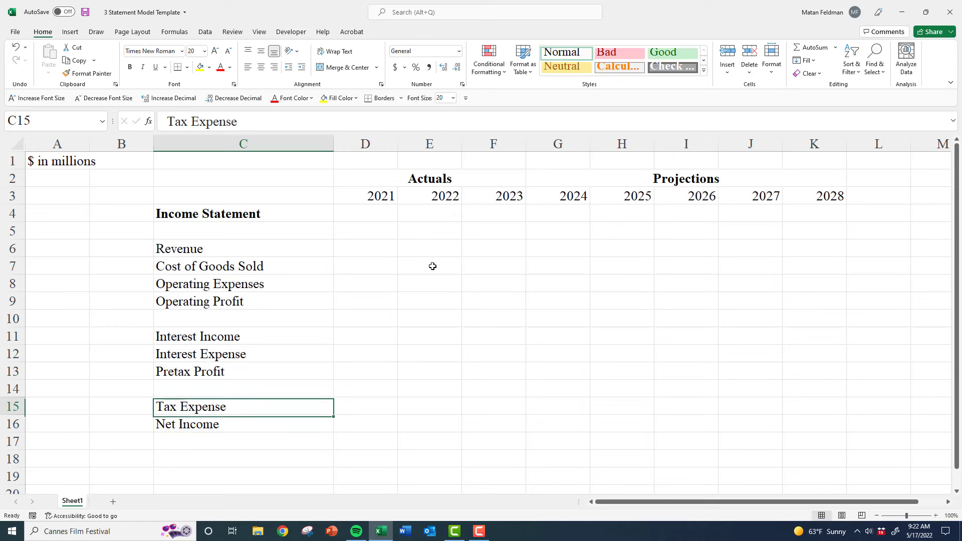
{"action": "key", "text": "Up"}
{"action": "key", "text": "Up"}
{"action": "key", "text": "Right"}
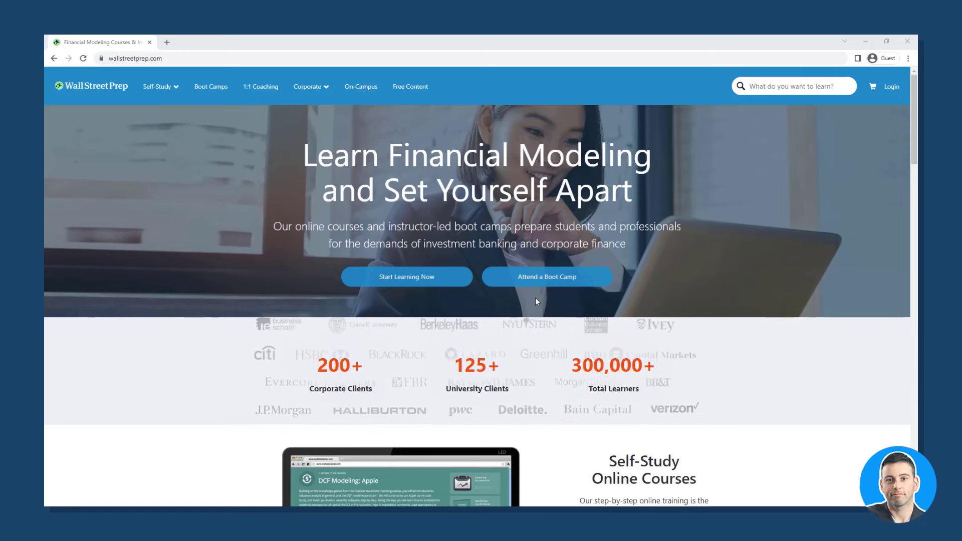
Switch to the Wall Street Prep website in the browser, look over its home page and open the self-study programs
{"action": "scroll", "coordinate": [535, 301], "scroll_direction": "down", "scroll_amount": 1}
{"action": "scroll", "coordinate": [535, 301], "scroll_direction": "down", "scroll_amount": 6}
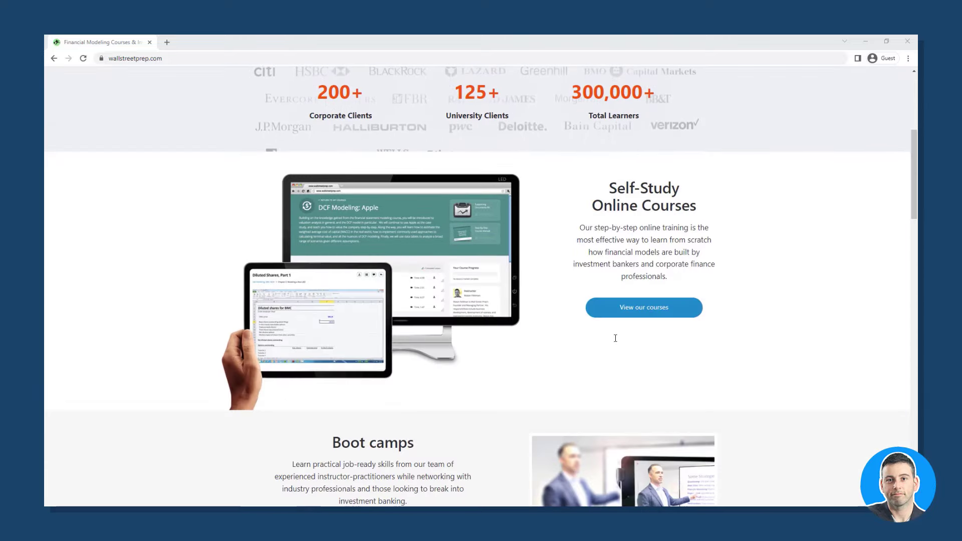
{"action": "scroll", "coordinate": [615, 338], "scroll_direction": "up", "scroll_amount": 7}
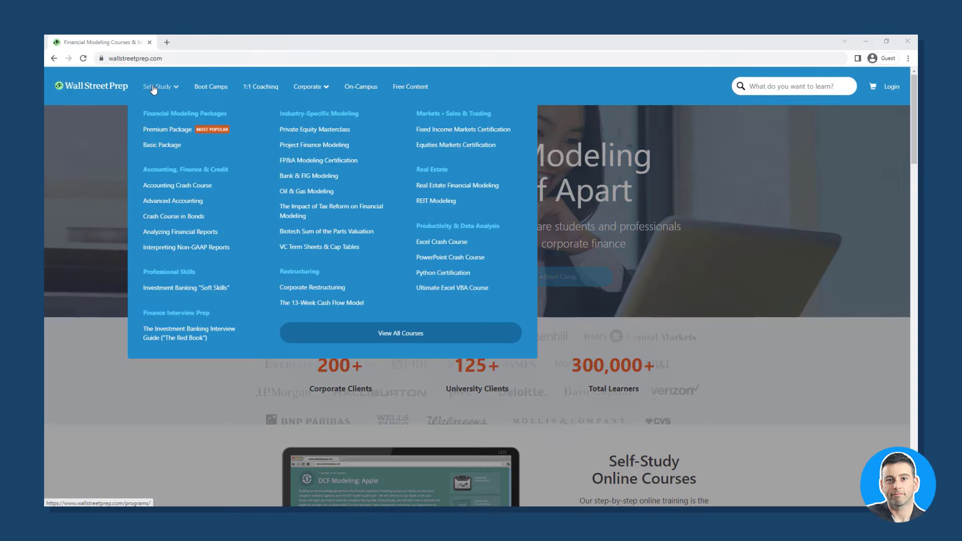
{"action": "left_click", "coordinate": [156, 90]}
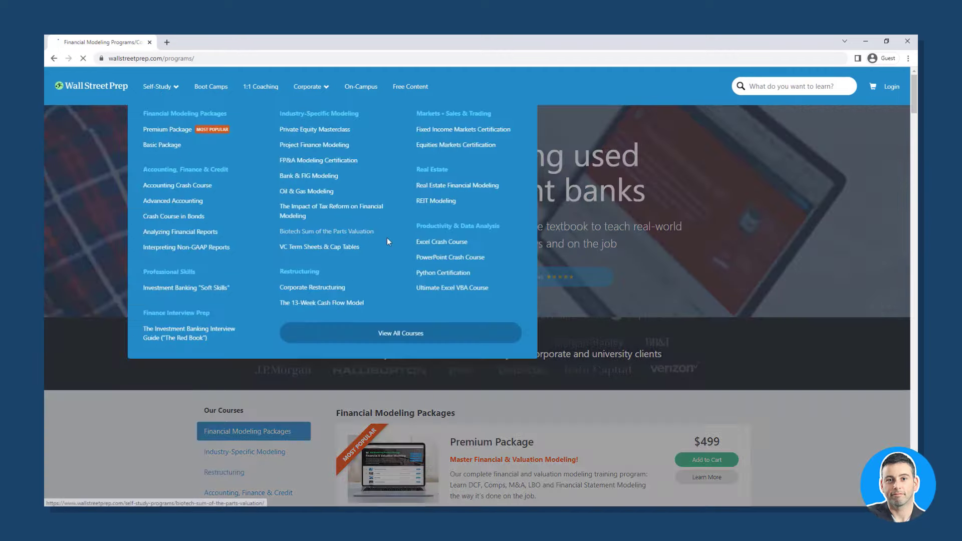
Look over the Financial Modeling Packages and open the Premium Package course page
{"action": "scroll", "coordinate": [700, 293], "scroll_direction": "down", "scroll_amount": 1}
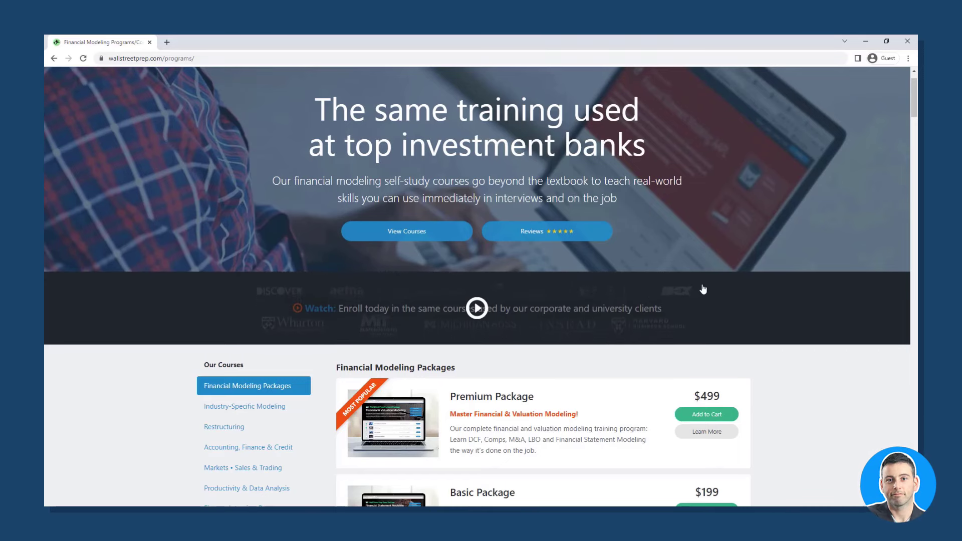
{"action": "scroll", "coordinate": [703, 290], "scroll_direction": "down", "scroll_amount": 1}
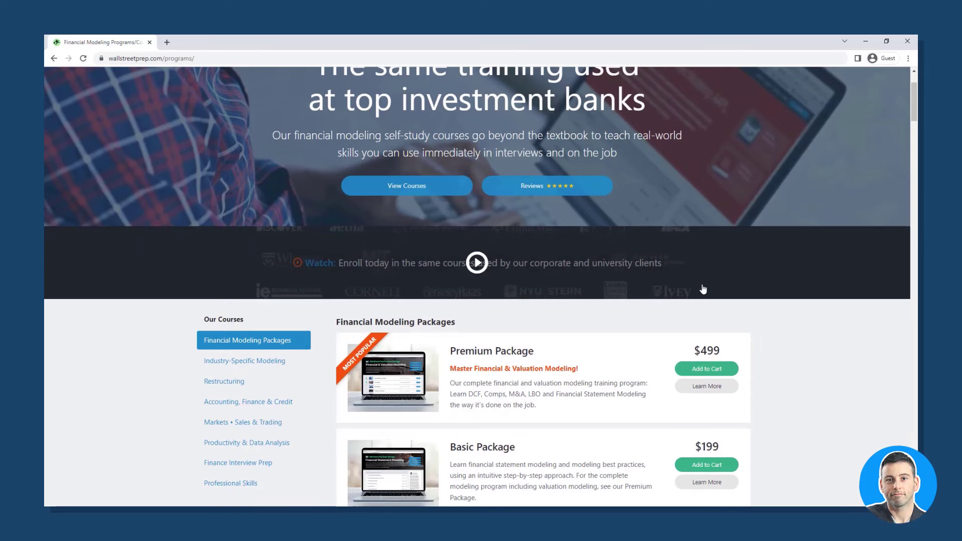
{"action": "scroll", "coordinate": [594, 328], "scroll_direction": "down", "scroll_amount": 3}
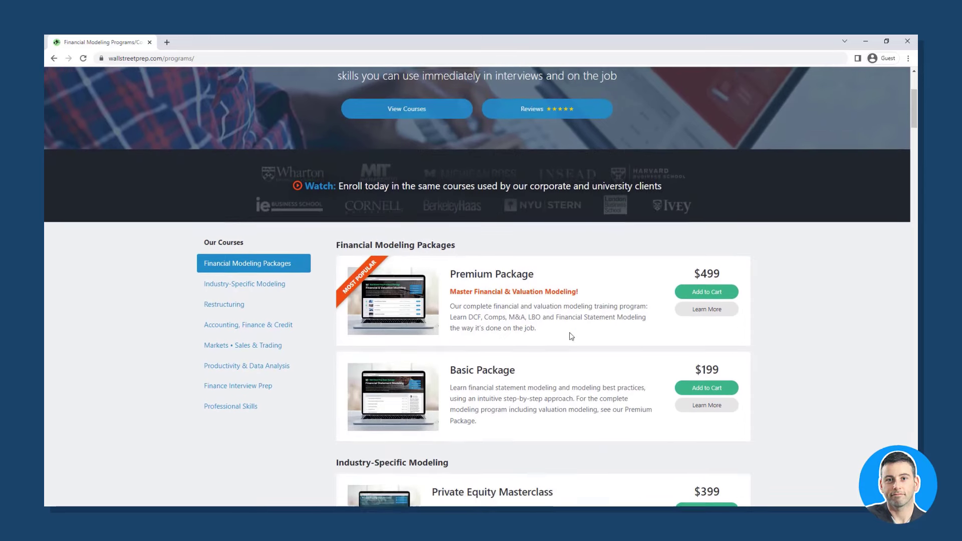
{"action": "scroll", "coordinate": [541, 345], "scroll_direction": "up", "scroll_amount": 2}
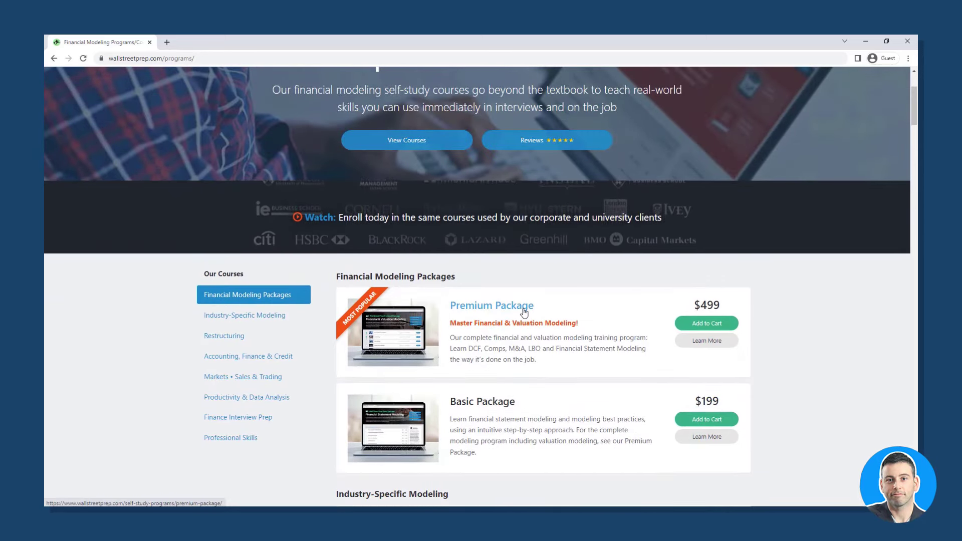
{"action": "left_click", "coordinate": [524, 312]}
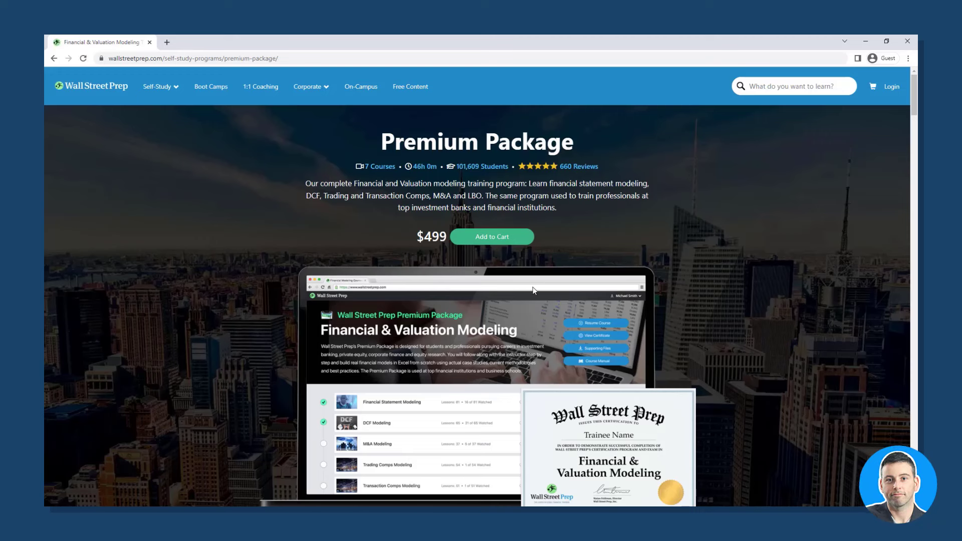
Read through the Premium Package page, including its What's Included section
{"action": "scroll", "coordinate": [533, 289], "scroll_direction": "down", "scroll_amount": 1}
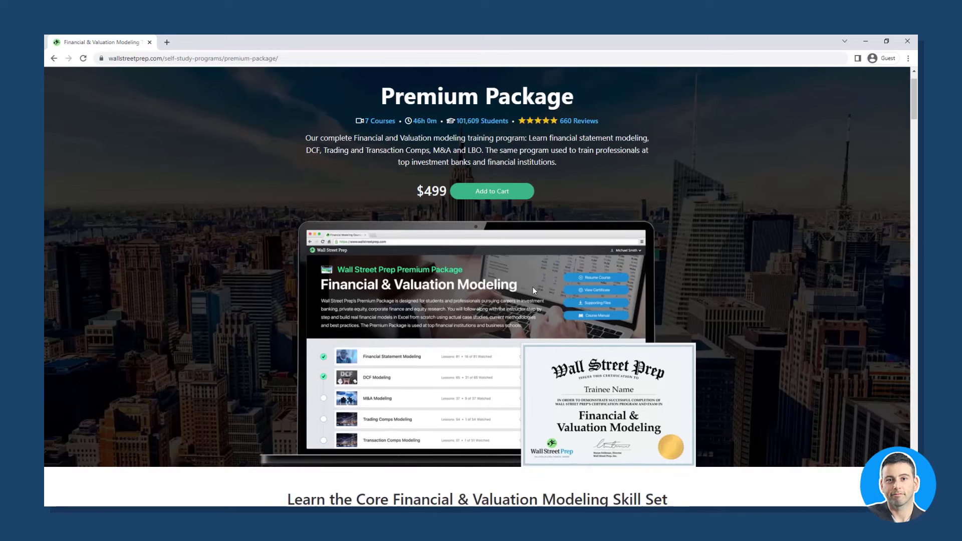
{"action": "scroll", "coordinate": [533, 286], "scroll_direction": "down", "scroll_amount": 3}
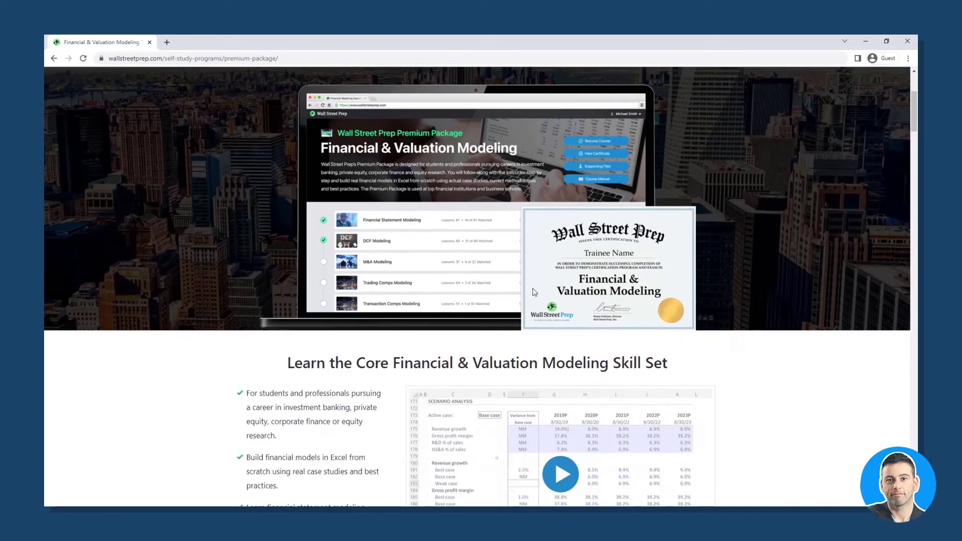
{"action": "scroll", "coordinate": [534, 293], "scroll_direction": "down", "scroll_amount": 5}
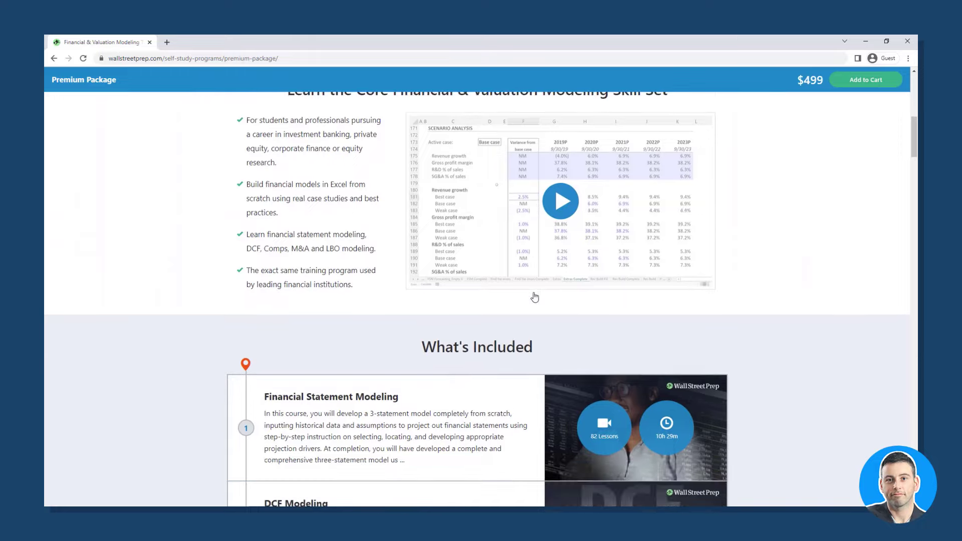
{"action": "scroll", "coordinate": [534, 297], "scroll_direction": "down", "scroll_amount": 5}
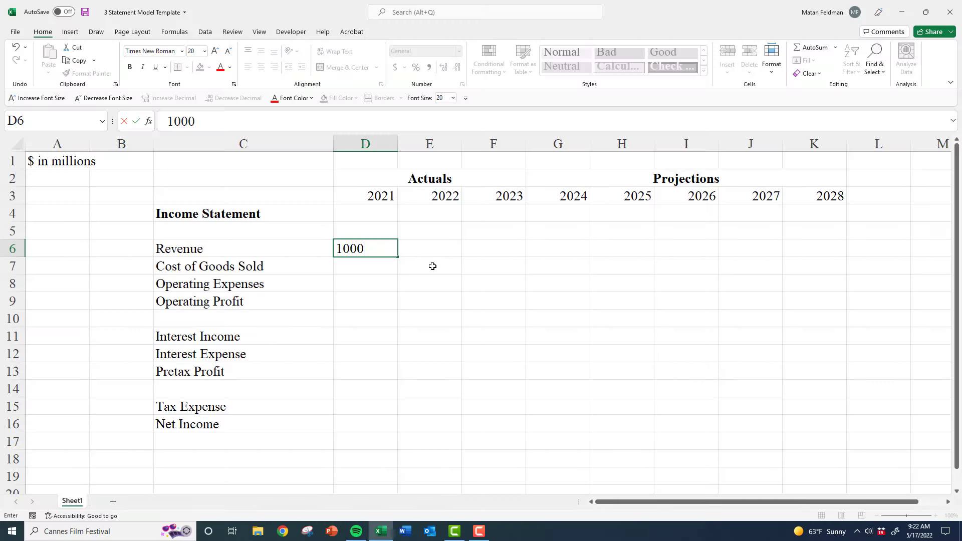
Return to the Excel workbook and enter Revenue of 1000, 1100 and 1200 for 2021 to 2023 in D6:F6
{"action": "key", "text": "Tab"}
{"action": "type", "text": "11"}
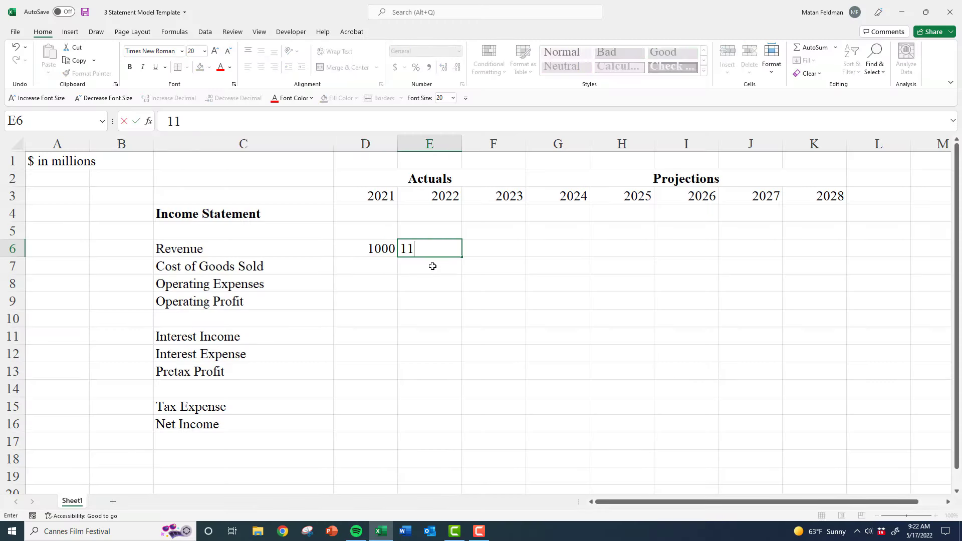
{"action": "type", "text": "00"}
{"action": "key", "text": "ctrl+Return"}
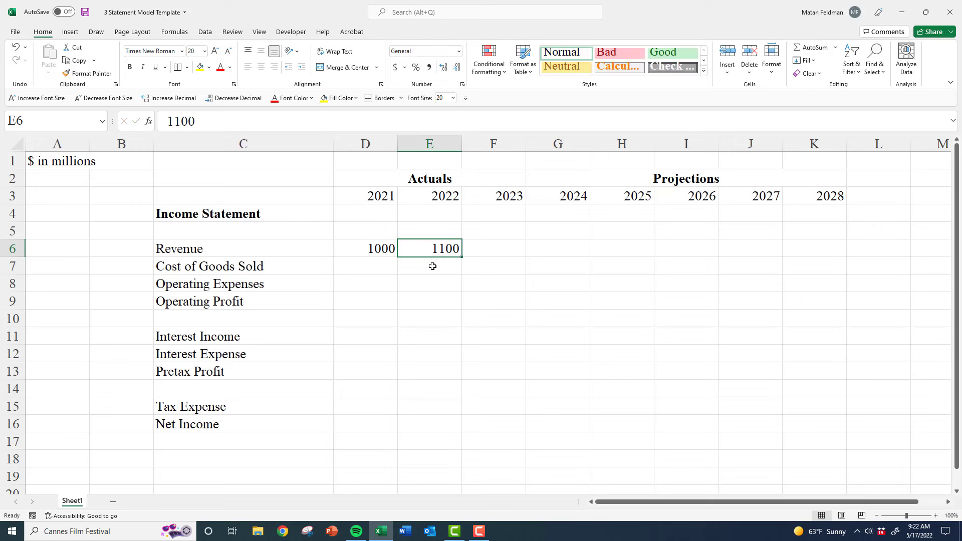
{"action": "key", "text": "Tab"}
{"action": "type", "text": "1200"}
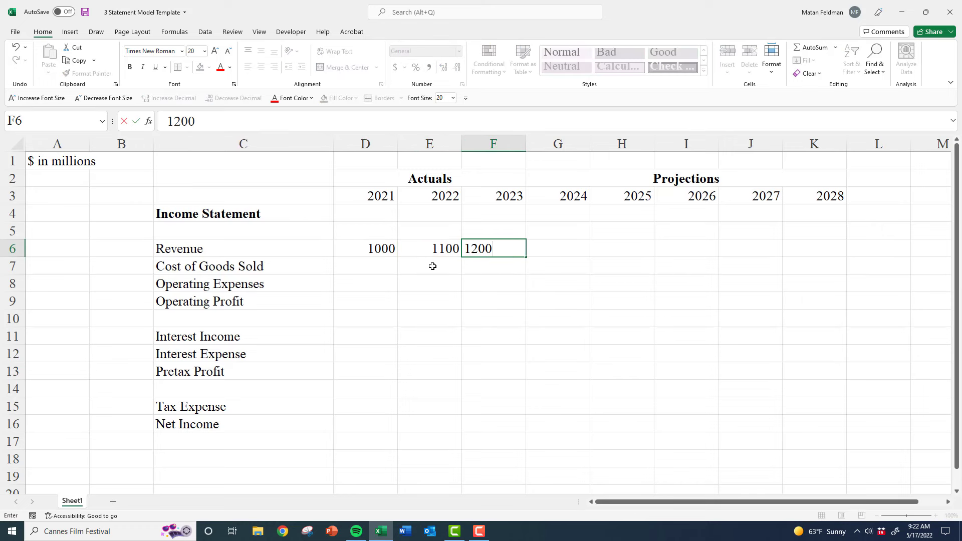
{"action": "key", "text": "Return"}
Enter Cost of Goods Sold of 800, 900 and 975 for 2021 to 2023 in D7:F7
{"action": "key", "text": "Left"}
{"action": "key", "text": "Left"}
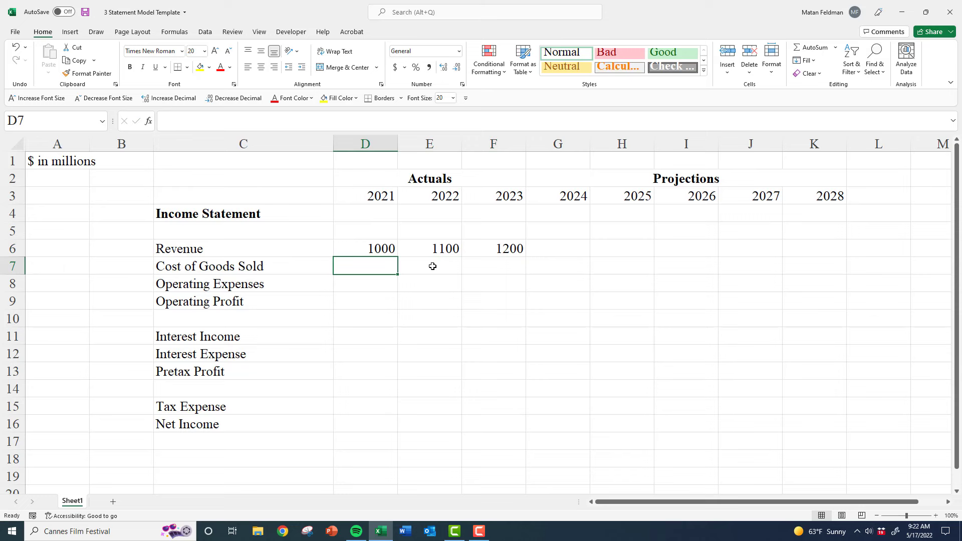
{"action": "type", "text": "800"}
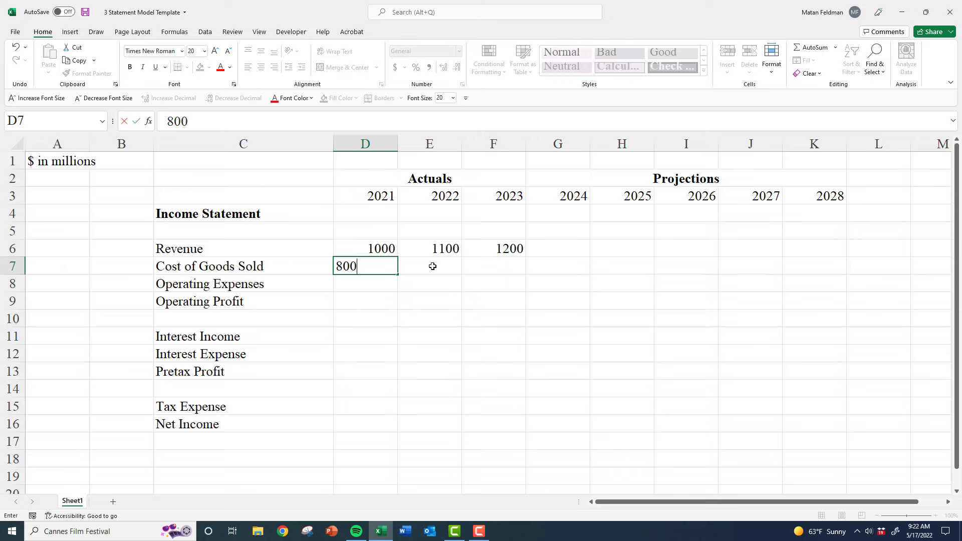
{"action": "key", "text": "Tab"}
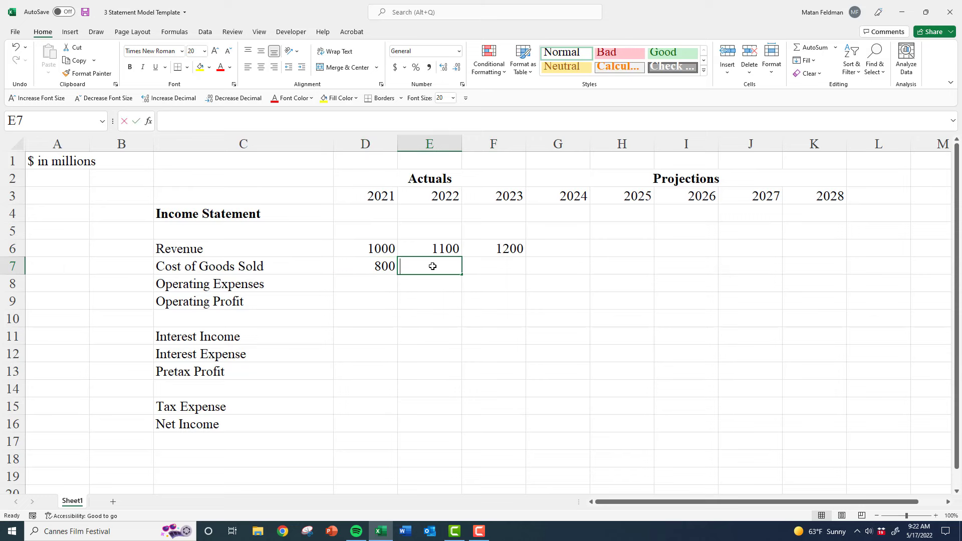
{"action": "type", "text": "900"}
{"action": "key", "text": "Tab"}
{"action": "type", "text": "9"}
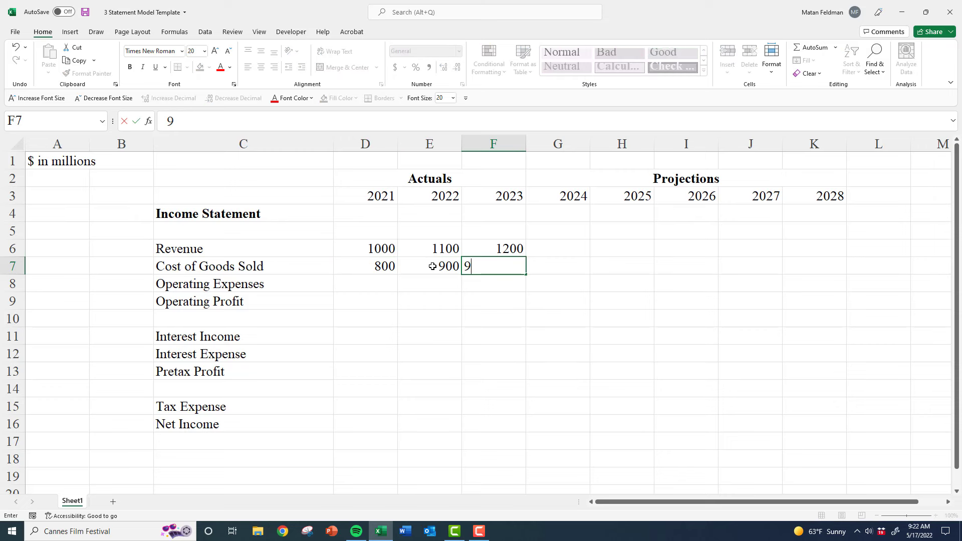
{"action": "type", "text": "75"}
{"action": "key", "text": "Return"}
Revise Cost of Goods Sold in D7:F7 to 600, 700 and 775
{"action": "key", "text": "Up"}
{"action": "key", "text": "Left"}
{"action": "key", "text": "Left"}
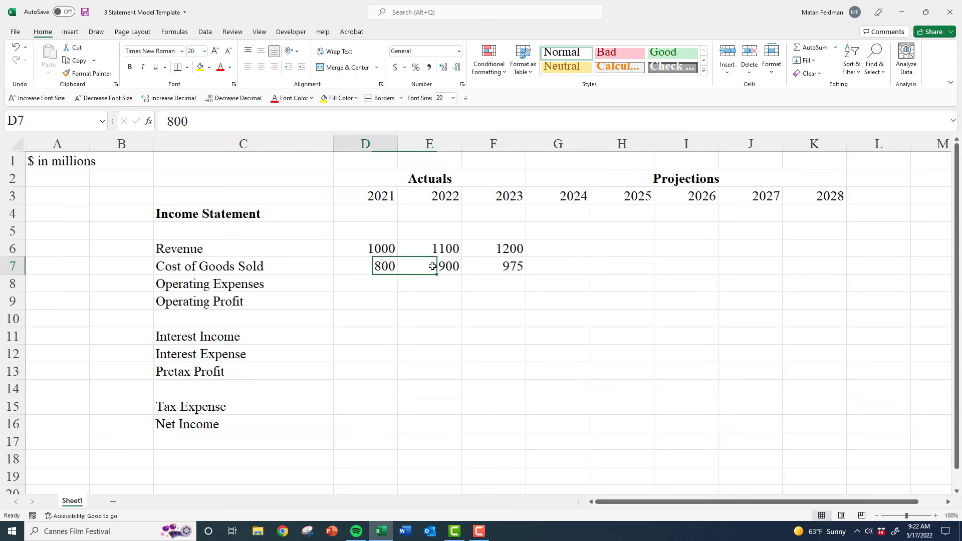
{"action": "key", "text": "F2"}
{"action": "key", "text": "Home"}
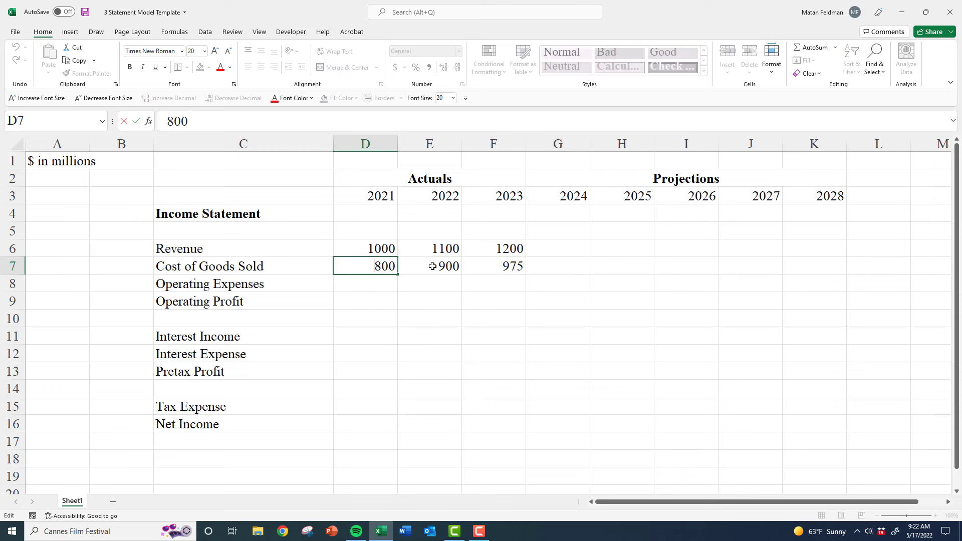
{"action": "type", "text": "6"}
{"action": "key", "text": "Tab"}
{"action": "key", "text": "F2"}
{"action": "key", "text": "Home"}
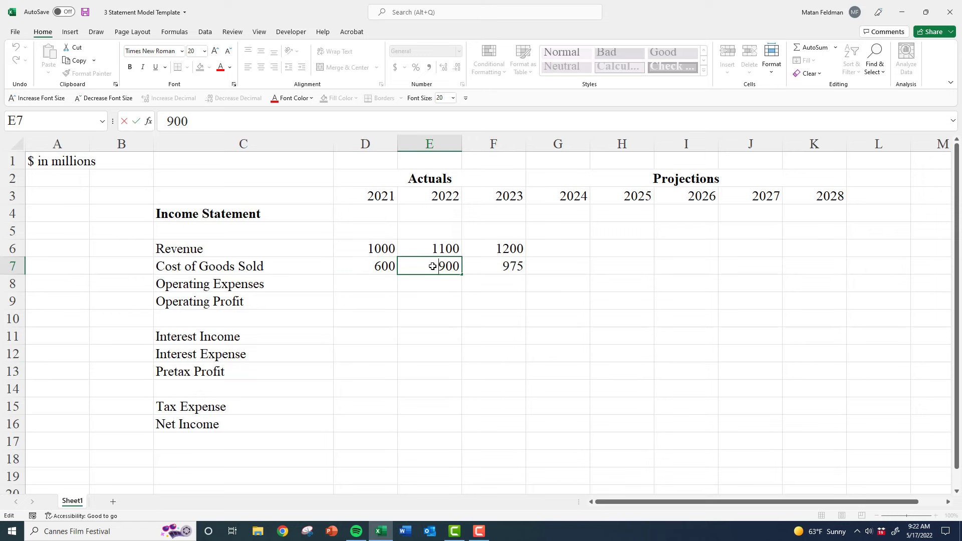
{"action": "key", "text": "shift+Right"}
{"action": "type", "text": "7"}
{"action": "key", "text": "Tab"}
{"action": "key", "text": "F2"}
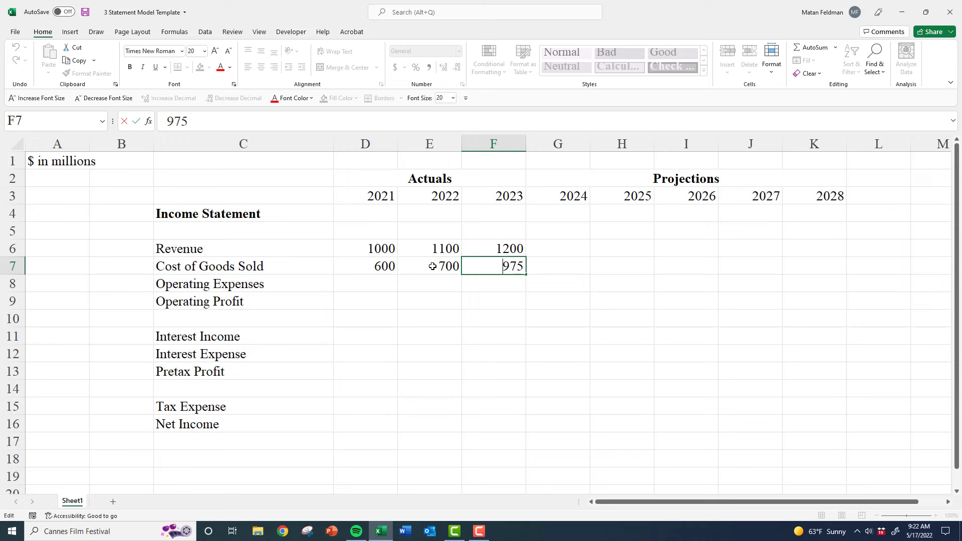
{"action": "key", "text": "shift+Right"}
{"action": "type", "text": "7"}
{"action": "key", "text": "Return"}
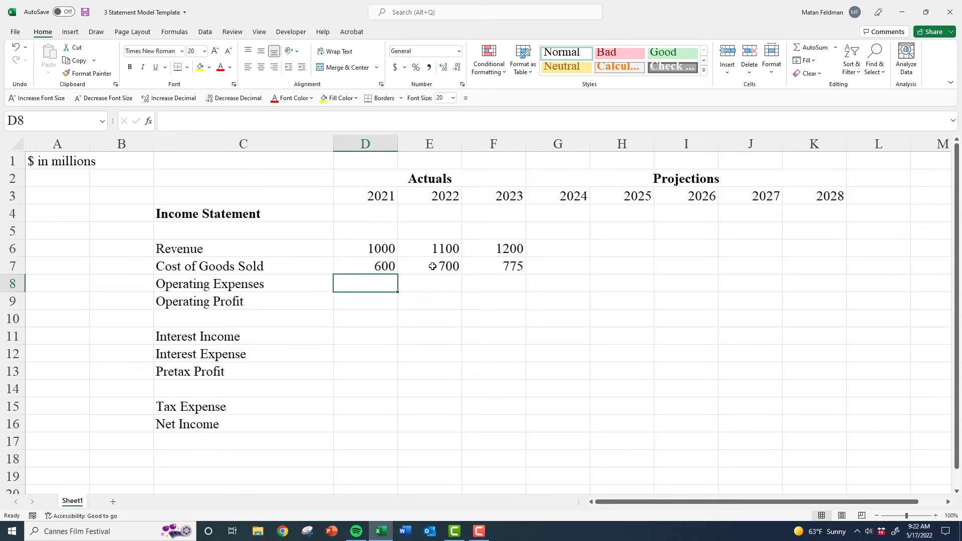
Enter Operating Expenses of 150, 165 and 175 for 2021 to 2023 in D8:F8
{"action": "type", "text": "150"}
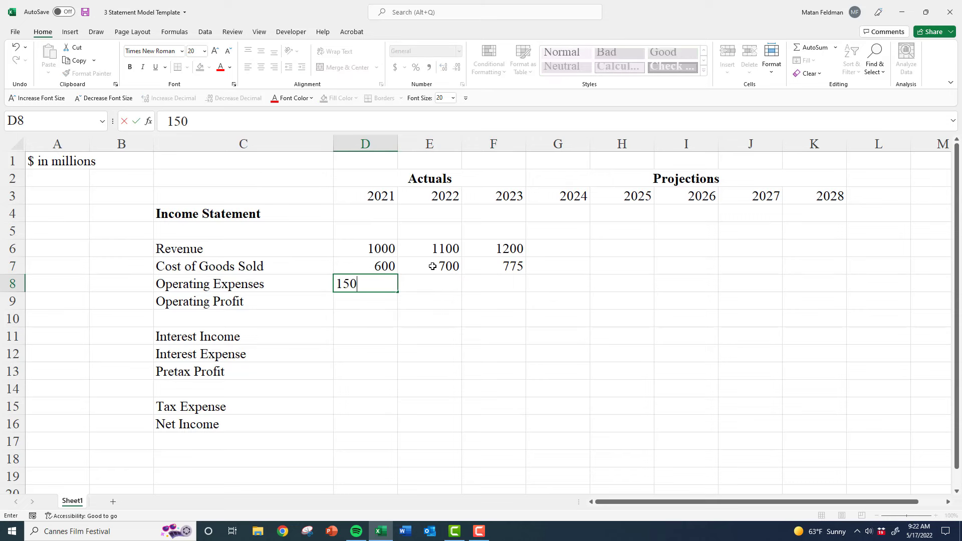
{"action": "key", "text": "Tab"}
{"action": "type", "text": "165"}
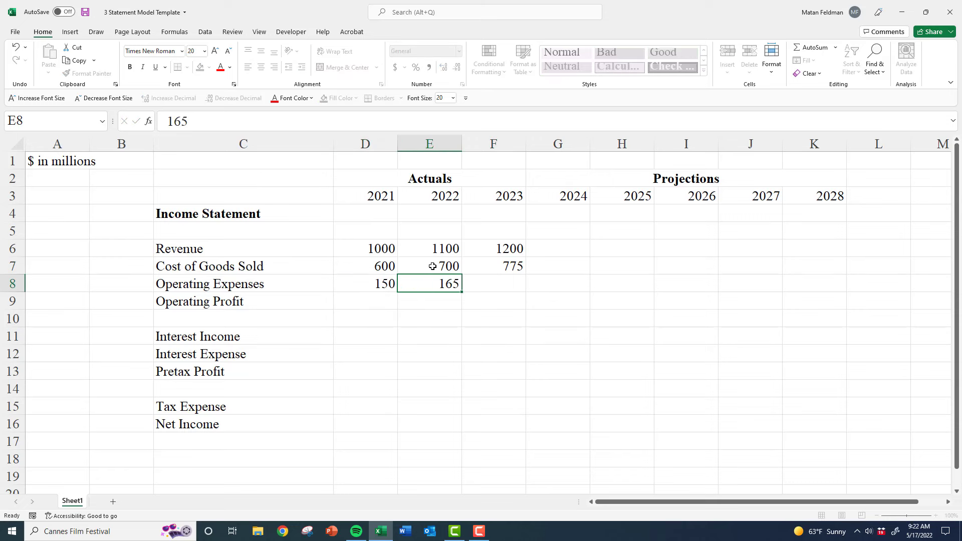
{"action": "key", "text": "Tab"}
{"action": "type", "text": "1"}
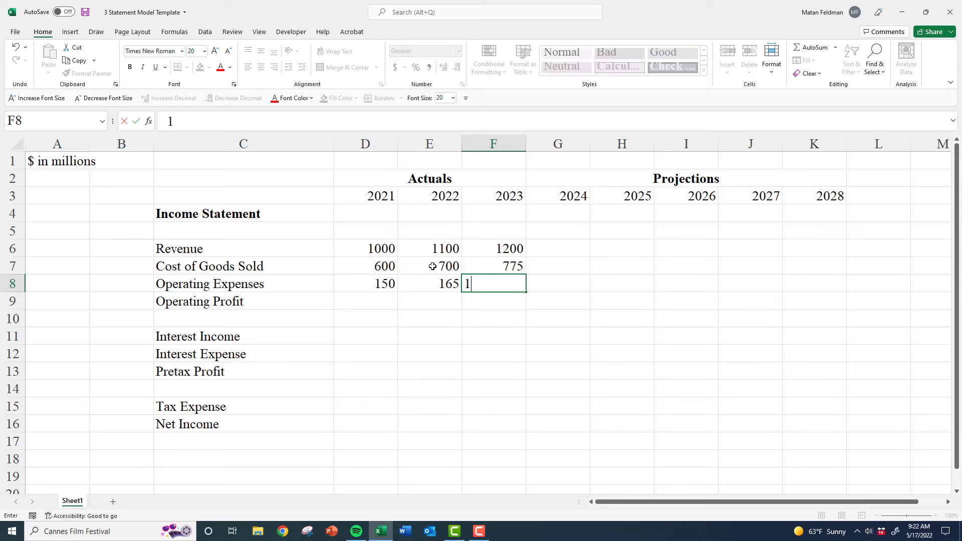
{"action": "type", "text": "75"}
{"action": "key", "text": "Return"}
Calculate the 2021 Operating Profit in D9 with the formula =D6-D7-D8
{"action": "key", "text": "Left"}
{"action": "key", "text": "Left"}
{"action": "type", "text": "="}
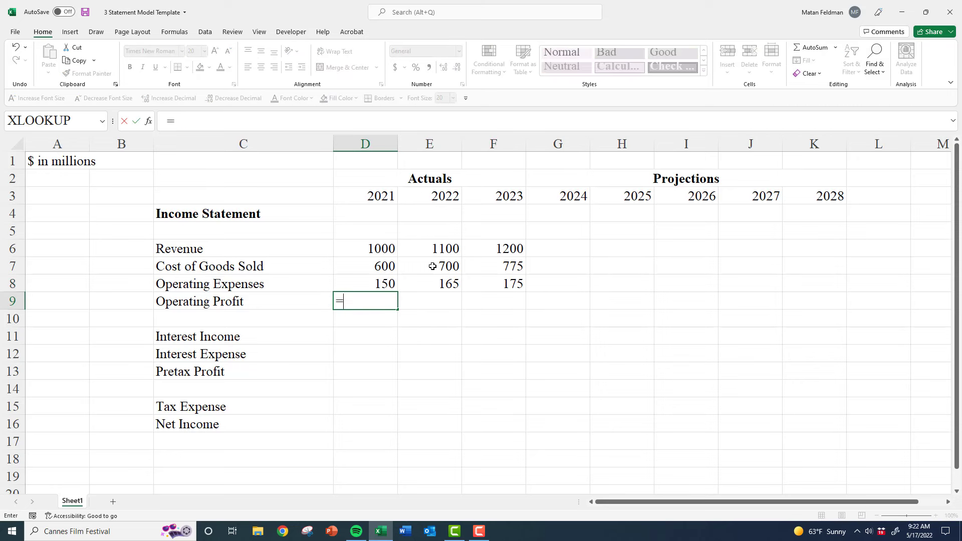
{"action": "key", "text": "Up"}
{"action": "key", "text": "Up"}
{"action": "key", "text": "Up"}
{"action": "type", "text": "-"}
{"action": "key", "text": "Up"}
{"action": "key", "text": "Up"}
{"action": "type", "text": "-"}
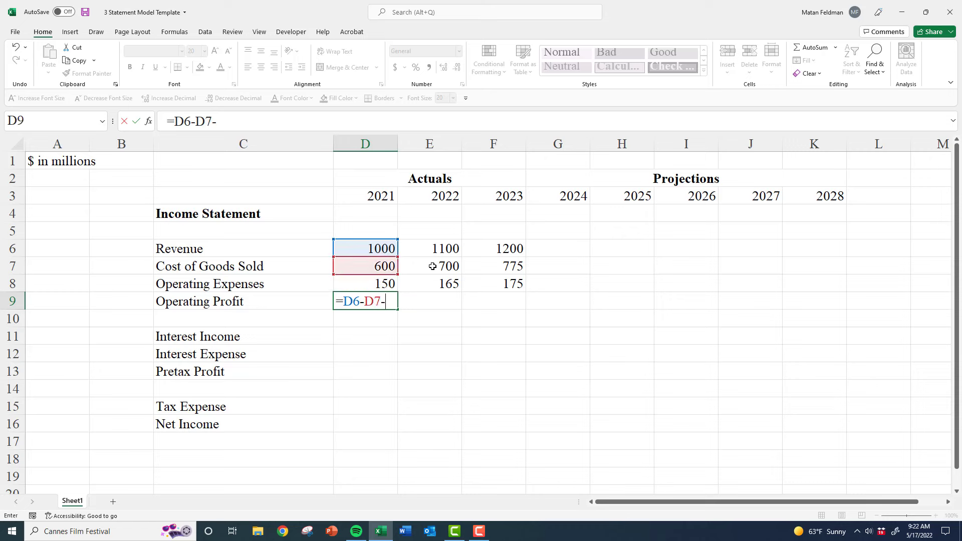
{"action": "key", "text": "Up"}
{"action": "key", "text": "ctrl+Return"}
Copy the Operating Profit formula from D9 across to the 2022 and 2023 columns, through F9
{"action": "key", "text": "ctrl+c"}
{"action": "key", "text": "shift+Right"}
{"action": "key", "text": "shift+Right"}
{"action": "key", "text": "ctrl+v"}
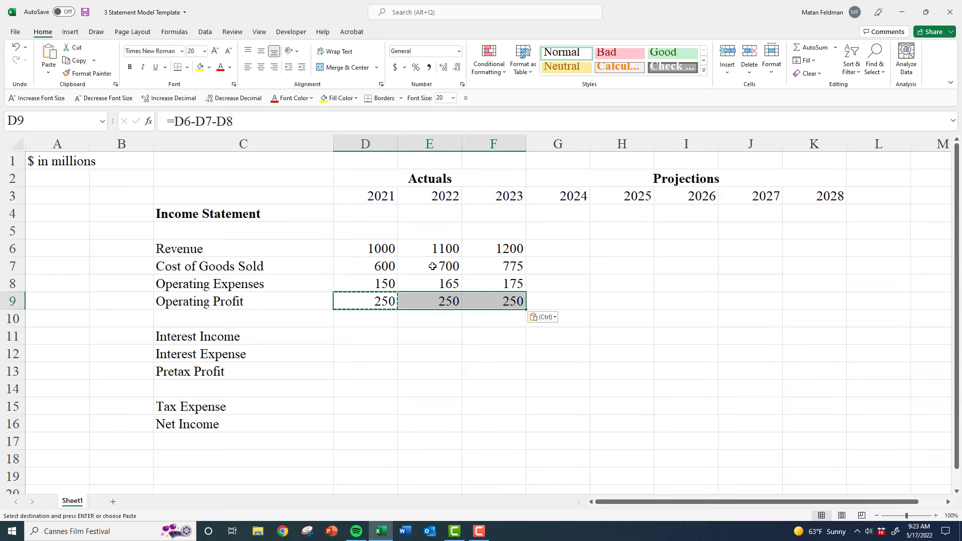
{"action": "key", "text": "Escape"}
{"action": "key", "text": "Left"}
{"action": "key", "text": "Up"}
{"action": "key", "text": "Up"}
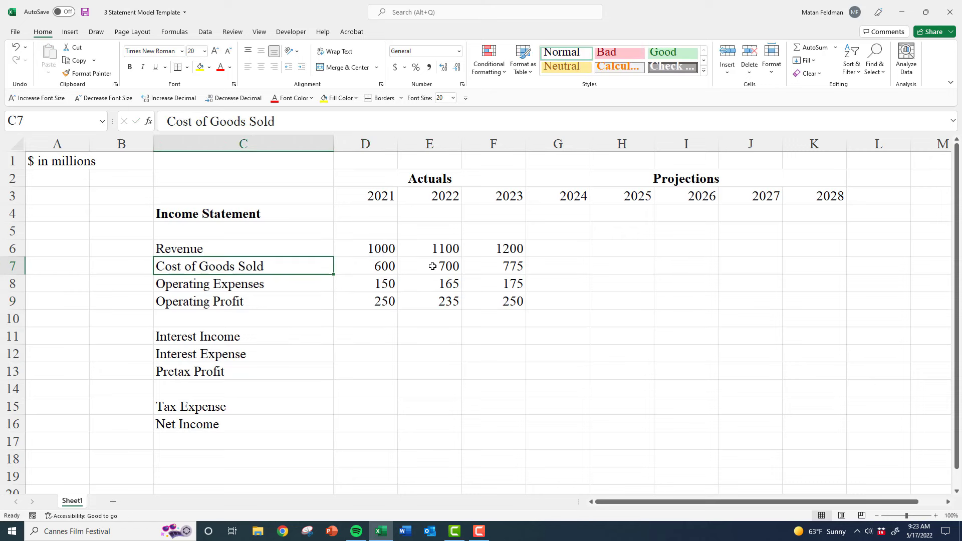
{"action": "key", "text": "Right"}
{"action": "key", "text": "Down"}
{"action": "key", "text": "Down"}
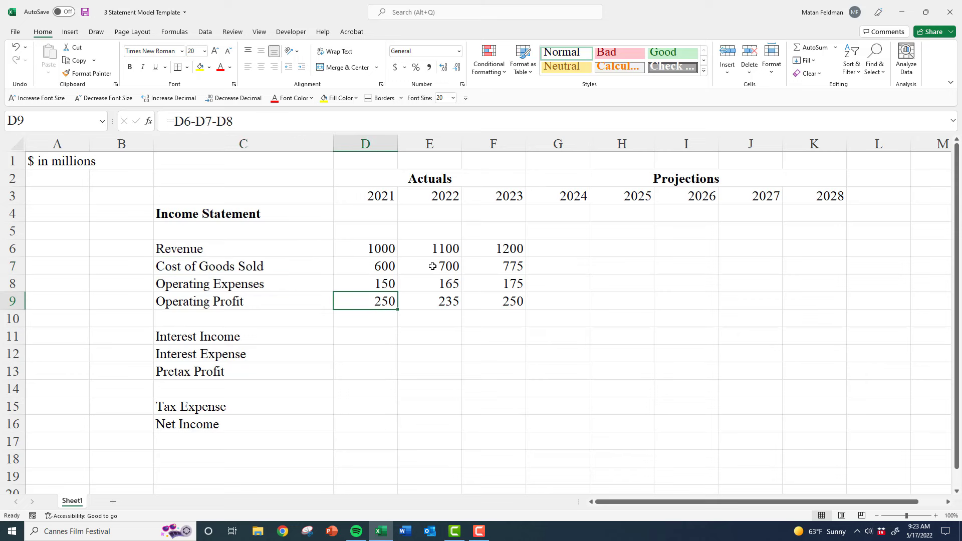
Bold the Operating Profit row from its label in C9 through the 2023 value in F9
{"action": "key", "text": "Up"}
{"action": "key", "text": "shift+Right"}
{"action": "key", "text": "shift+Right"}
{"action": "key", "text": "Down"}
{"action": "key", "text": "Left"}
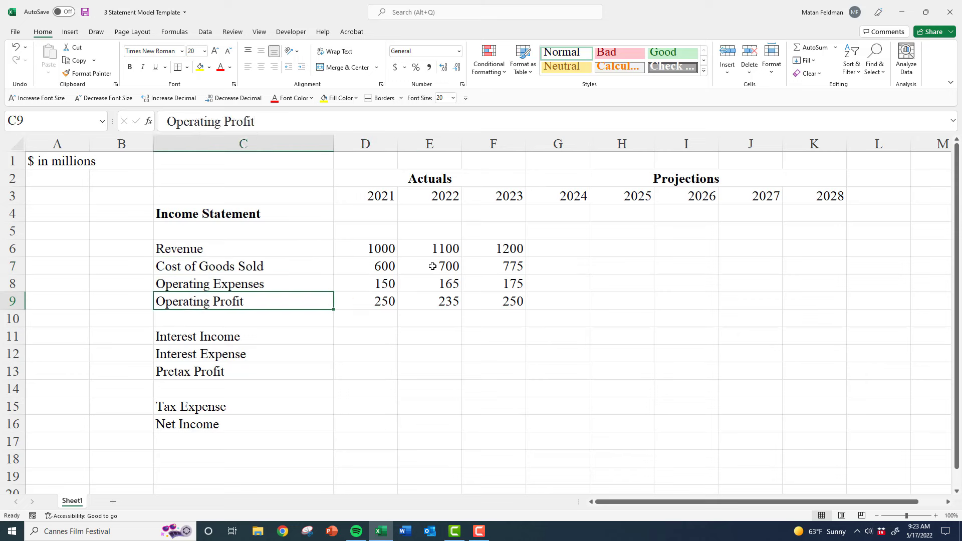
{"action": "key", "text": "shift+Right"}
{"action": "key", "text": "shift+Right"}
{"action": "key", "text": "ctrl+b"}
{"action": "key", "text": "Up"}
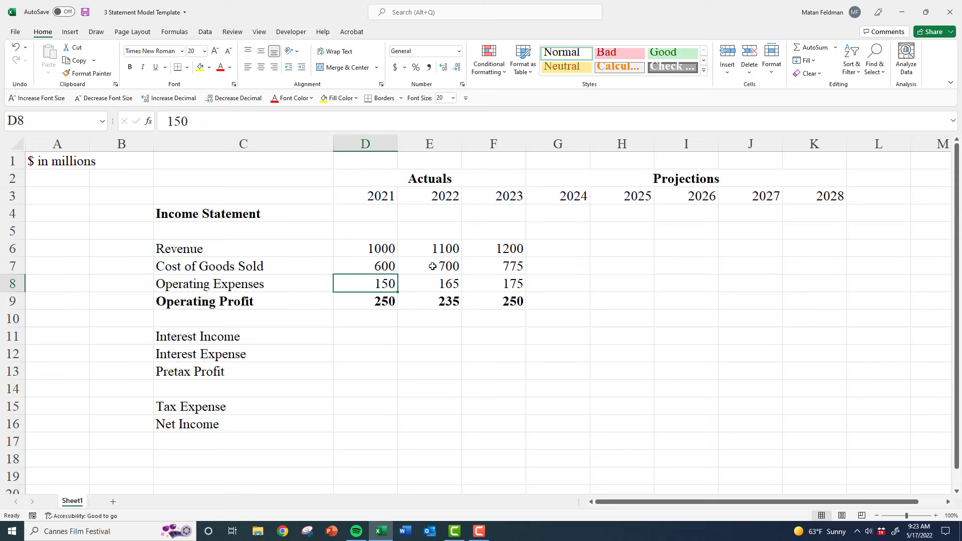
Review the Cost of Goods Sold and Operating Expenses rows for the sign used on their 2021 values
{"action": "key", "text": "Up"}
{"action": "key", "text": "Left"}
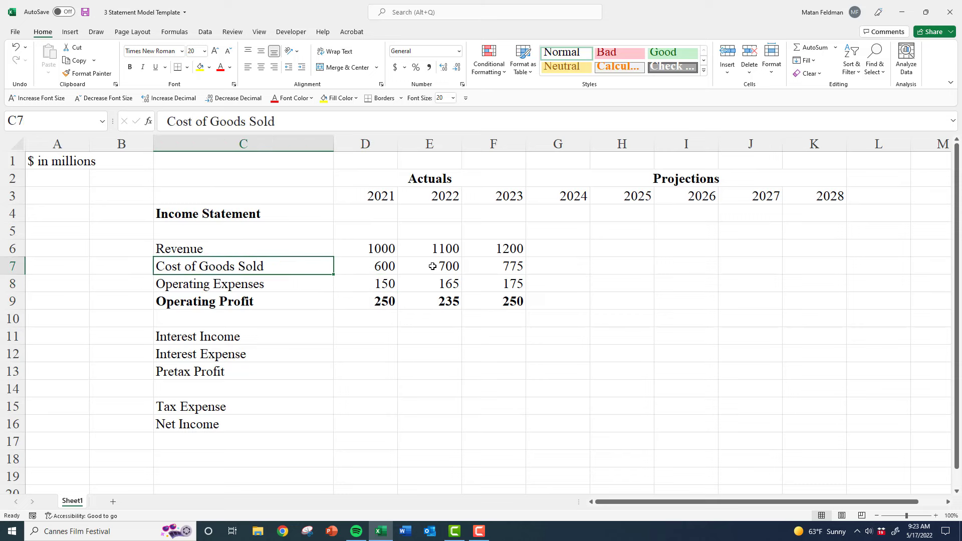
{"action": "key", "text": "Down"}
{"action": "key", "text": "Right"}
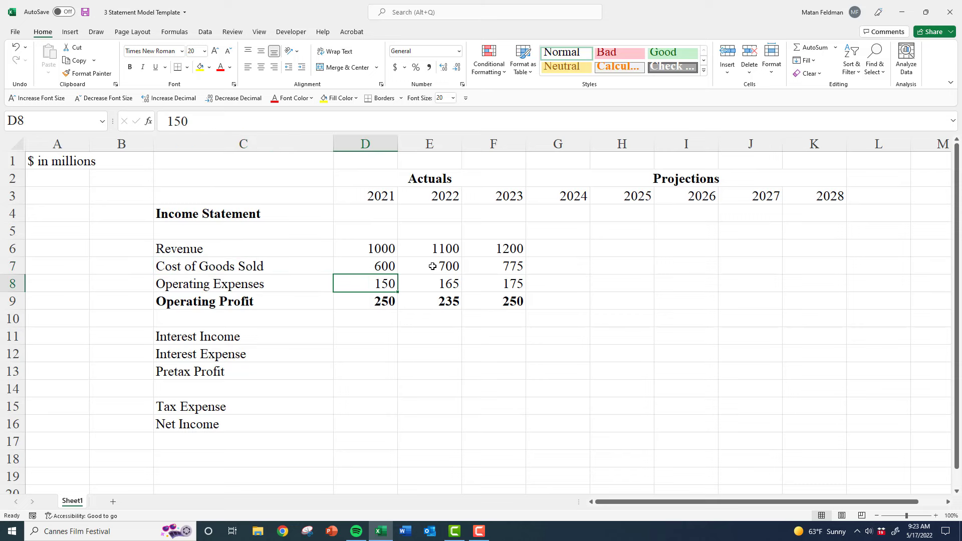
{"action": "key", "text": "Down"}
{"action": "key", "text": "Up"}
{"action": "key", "text": "Left"}
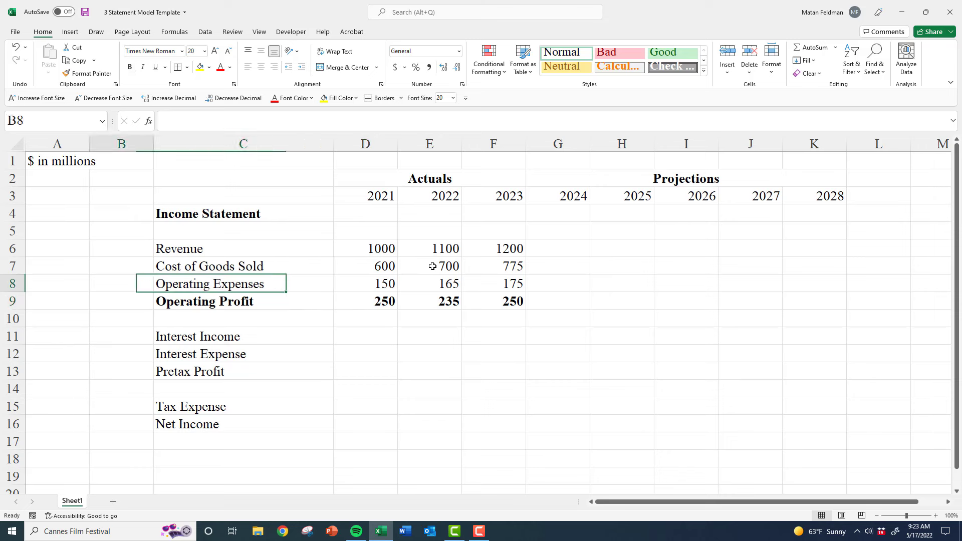
{"action": "key", "text": "Up"}
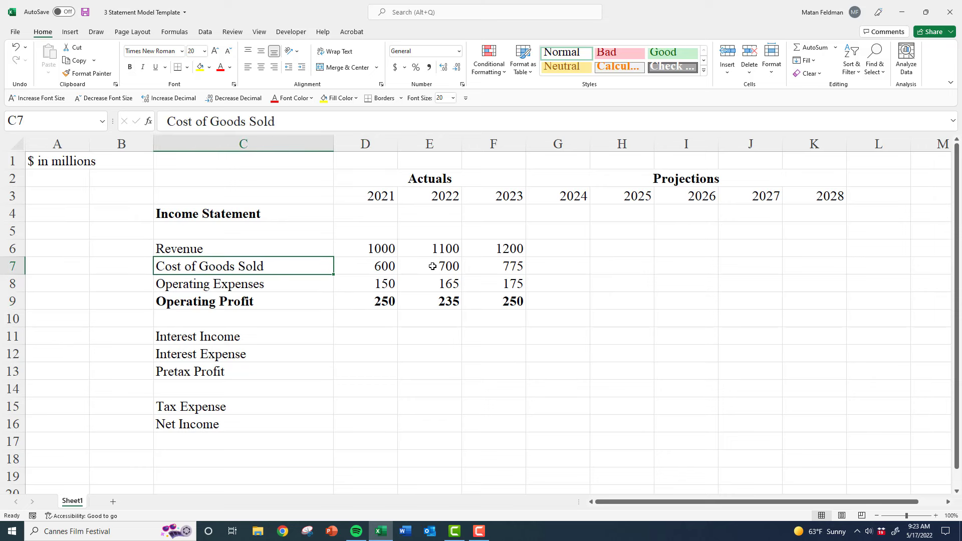
{"action": "key", "text": "Up"}
{"action": "key", "text": "Down"}
{"action": "key", "text": "Down"}
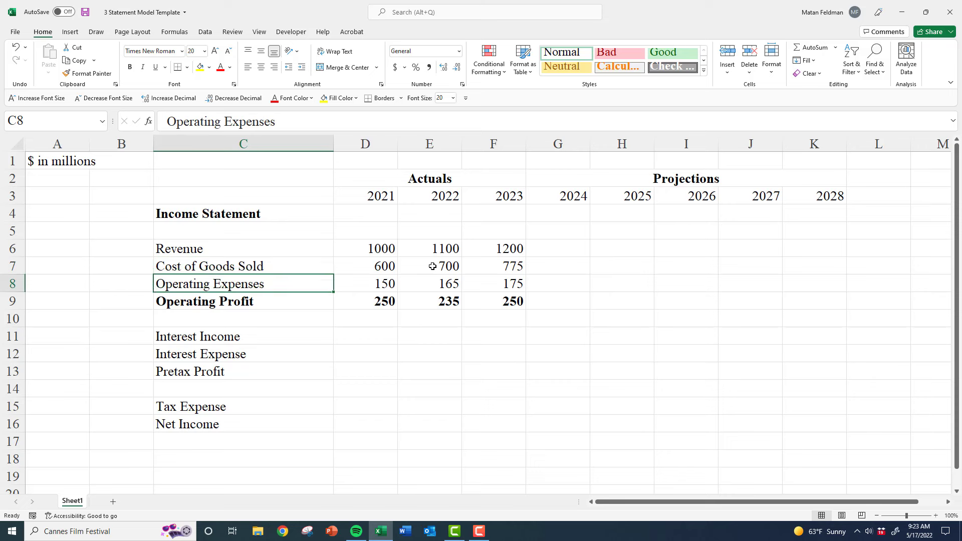
{"action": "key", "text": "Right"}
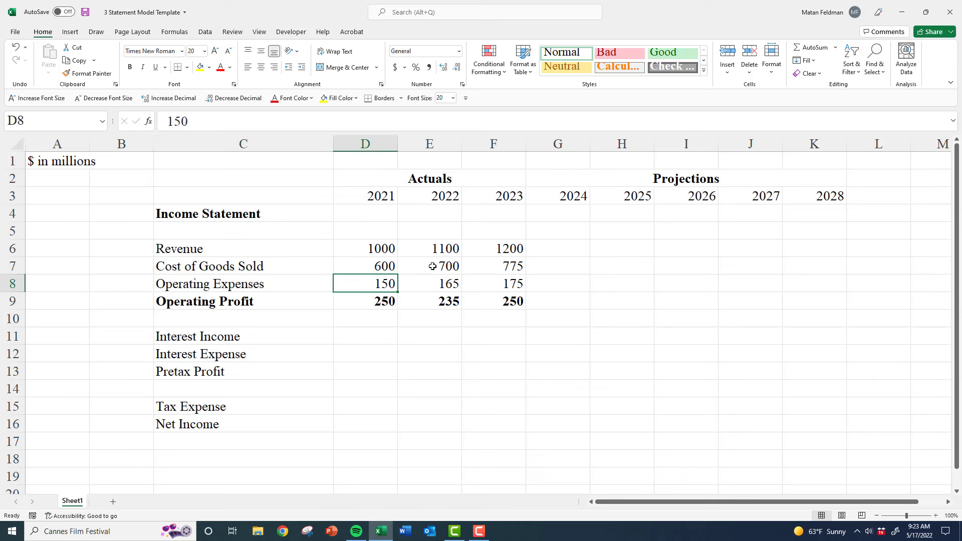
{"action": "key", "text": "Left"}
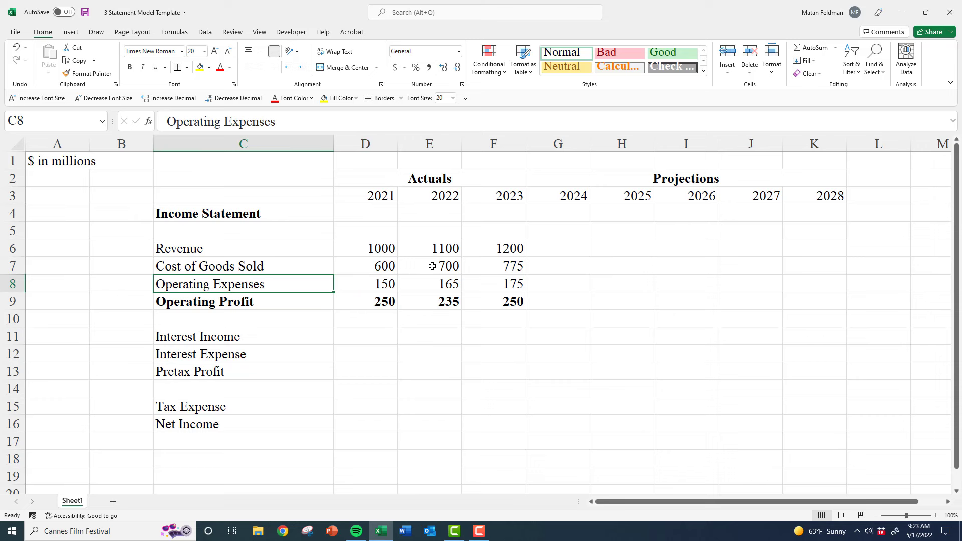
{"action": "key", "text": "Right"}
{"action": "key", "text": "Down"}
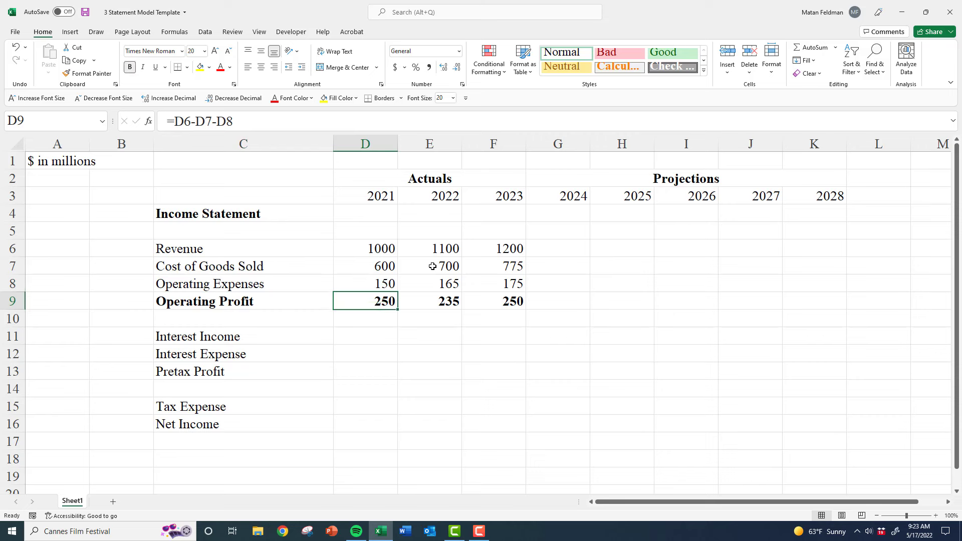
Trace how Revenue, Cost of Goods Sold and Operating Expenses feed the Operating Profit formula across the actuals
{"action": "key", "text": "Up"}
{"action": "key", "text": "Up"}
{"action": "key", "text": "shift+Down"}
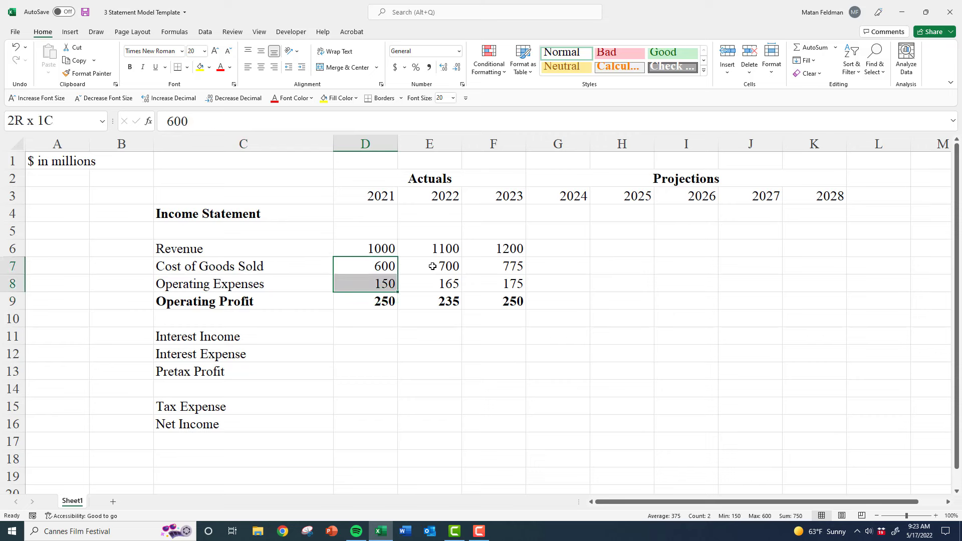
{"action": "key", "text": "Up"}
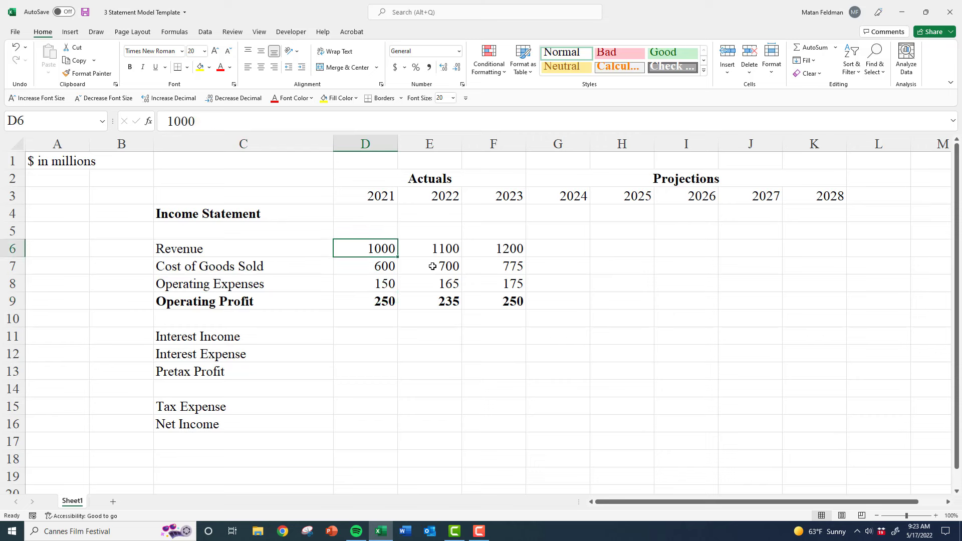
{"action": "key", "text": "Down"}
{"action": "key", "text": "Down"}
{"action": "key", "text": "Down"}
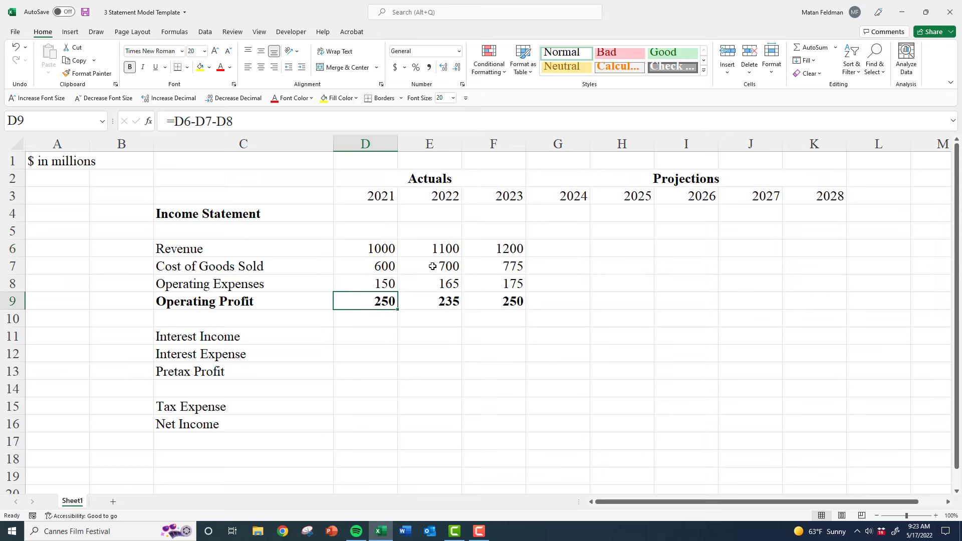
{"action": "key", "text": "Right"}
{"action": "key", "text": "Right"}
{"action": "key", "text": "Left"}
{"action": "key", "text": "Up"}
{"action": "key", "text": "Up"}
{"action": "key", "text": "Left"}
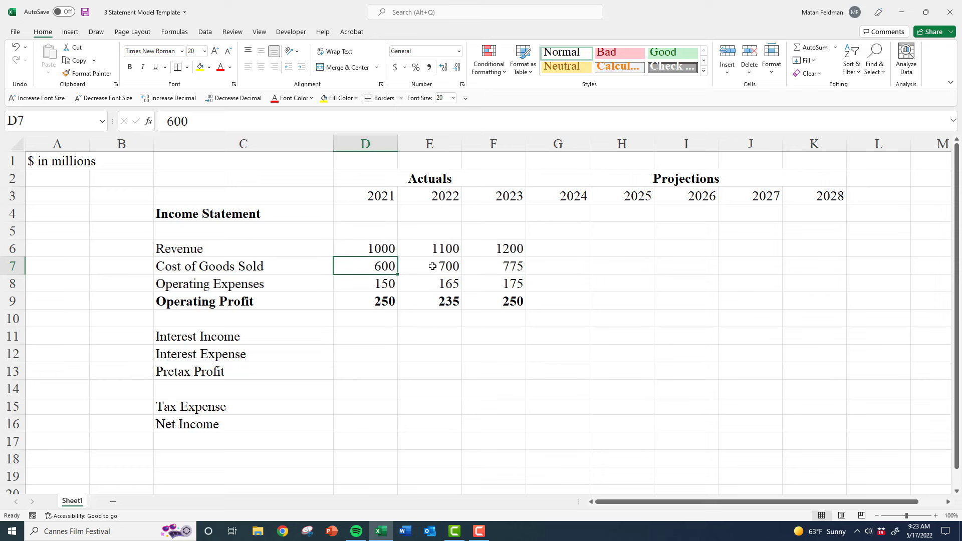
{"action": "key", "text": "Left"}
{"action": "key", "text": "Right"}
{"action": "key", "text": "Down"}
{"action": "key", "text": "Up"}
{"action": "key", "text": "Down"}
{"action": "key", "text": "Right"}
{"action": "key", "text": "Right"}
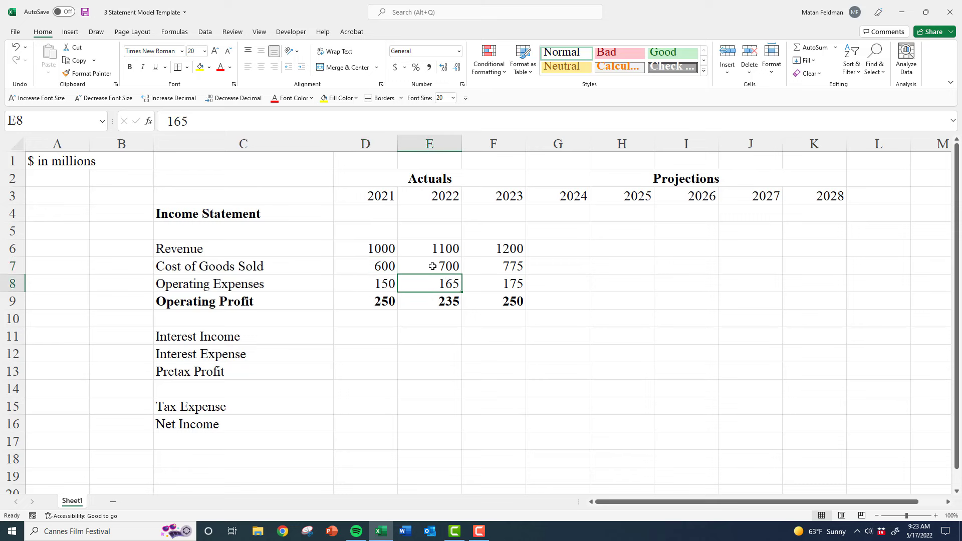
{"action": "key", "text": "Up"}
{"action": "key", "text": "Left"}
{"action": "key", "text": "Left"}
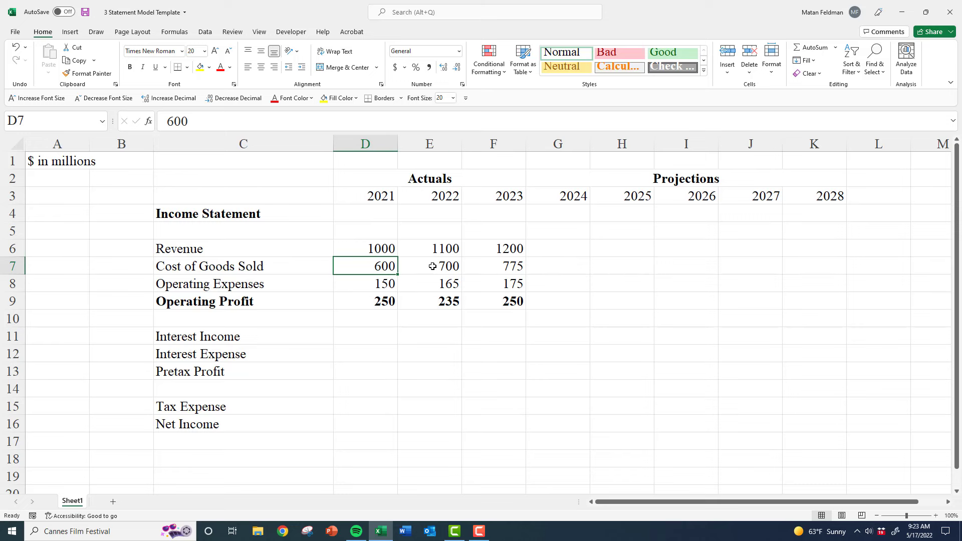
Enter -1 in the blank cell C1 and copy it as a multiplier
{"action": "key", "text": "Up"}
{"action": "key", "text": "Up"}
{"action": "key", "text": "Up"}
{"action": "key", "text": "Up"}
{"action": "key", "text": "Up"}
{"action": "key", "text": "Left"}
{"action": "key", "text": "Up"}
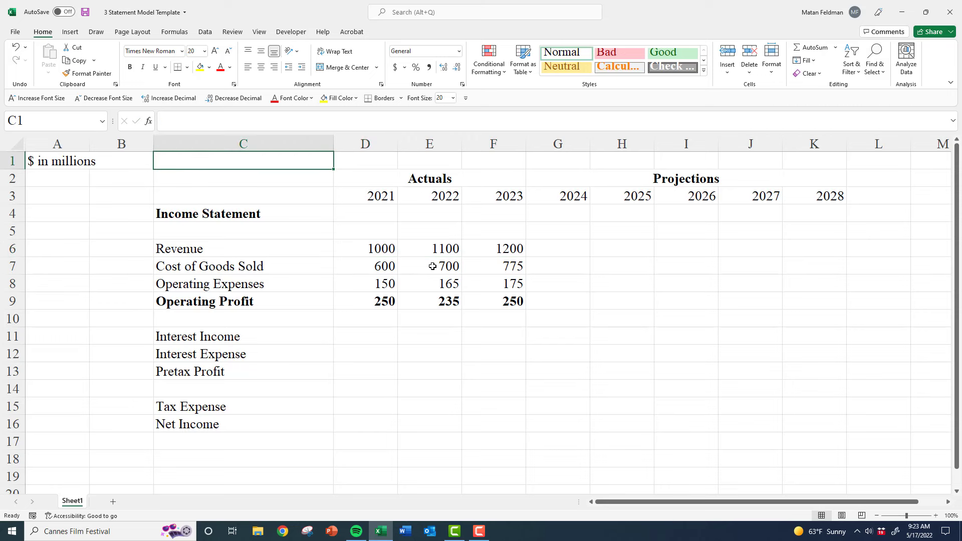
{"action": "type", "text": "-1"}
{"action": "key", "text": "ctrl+Return"}
{"action": "key", "text": "ctrl+c"}
{"action": "key", "text": "Right"}
{"action": "key", "text": "Down"}
{"action": "key", "text": "Down"}
{"action": "key", "text": "Down"}
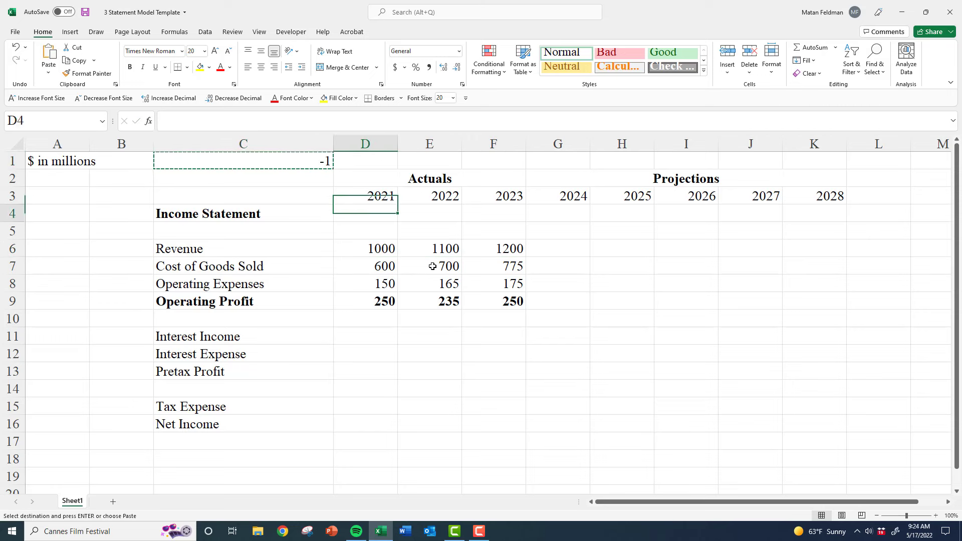
{"action": "key", "text": "Down"}
{"action": "key", "text": "Down"}
{"action": "key", "text": "Up"}
{"action": "key", "text": "Up"}
{"action": "key", "text": "Up"}
{"action": "key", "text": "Up"}
{"action": "key", "text": "Up"}
{"action": "key", "text": "Left"}
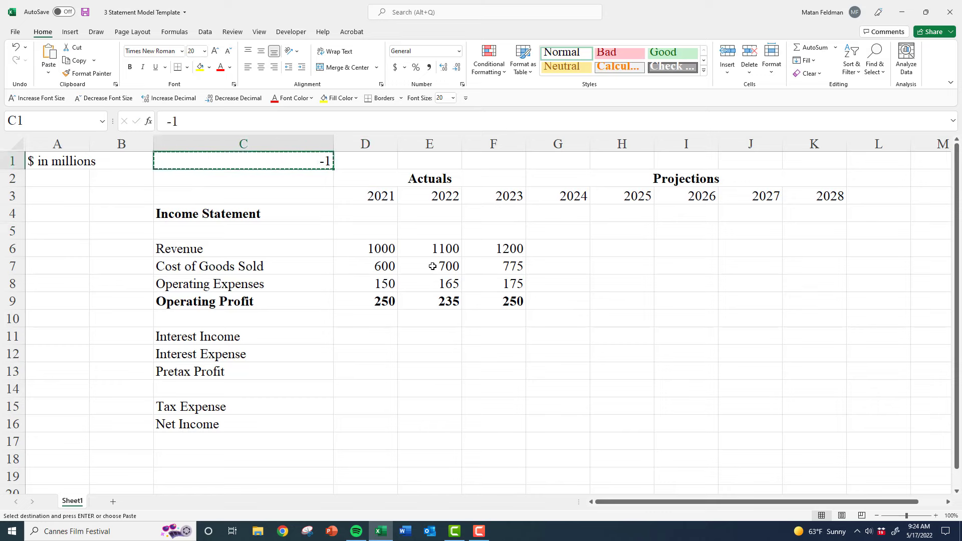
Multiply D6:F8 by the copied -1 using Paste Special with the Multiply operation
{"action": "key", "text": "Down"}
{"action": "key", "text": "Right"}
{"action": "key", "text": "Down"}
{"action": "key", "text": "Down"}
{"action": "key", "text": "Down"}
{"action": "key", "text": "Down"}
{"action": "key", "text": "shift+Right"}
{"action": "key", "text": "shift+Down"}
{"action": "key", "text": "shift+Right"}
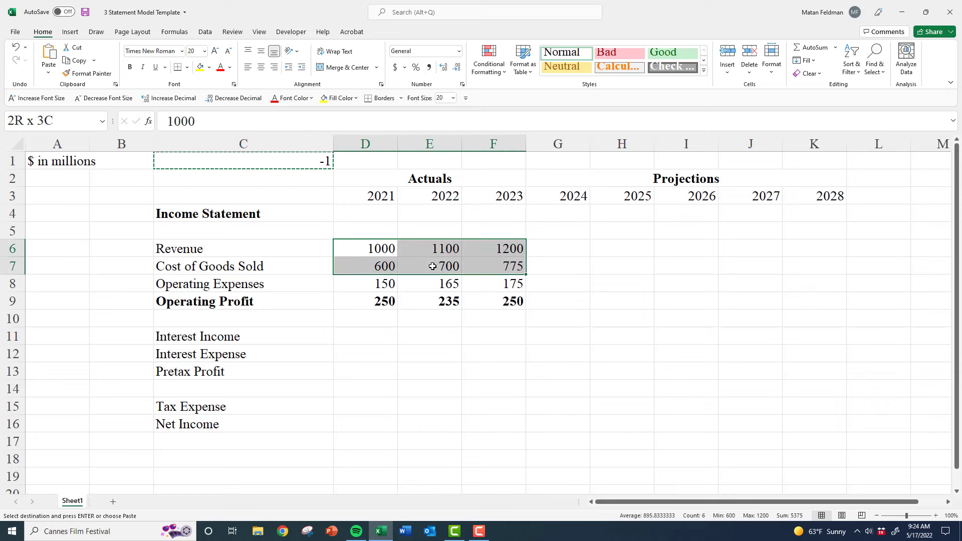
{"action": "key", "text": "shift+Down"}
{"action": "key", "text": "alt"}
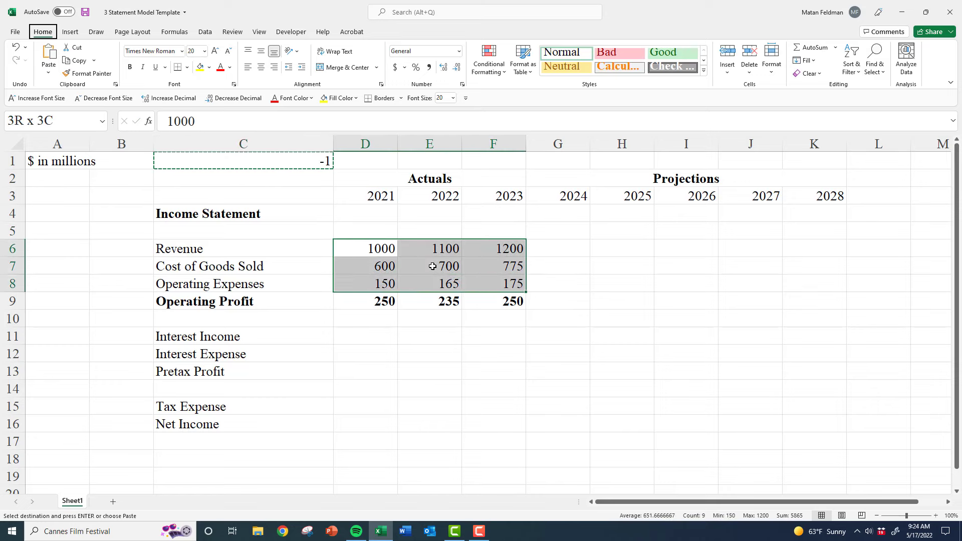
{"action": "key", "text": "e"}
{"action": "key", "text": "s"}
{"action": "key", "text": "m"}
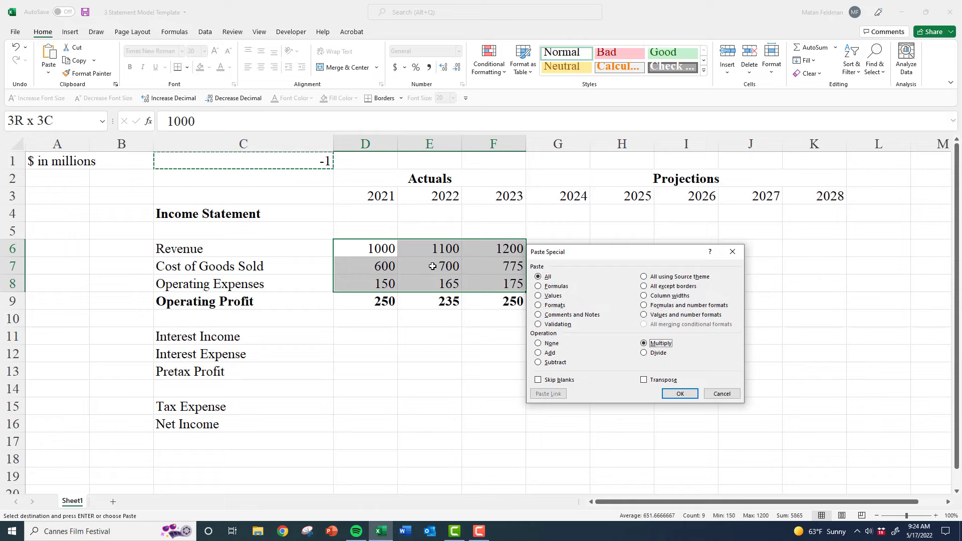
{"action": "key", "text": "Return"}
Flip the Revenue values in D6:F6 back to positive by multiplying them by the copied -1 with Paste Special
{"action": "key", "text": "Up"}
{"action": "key", "text": "Down"}
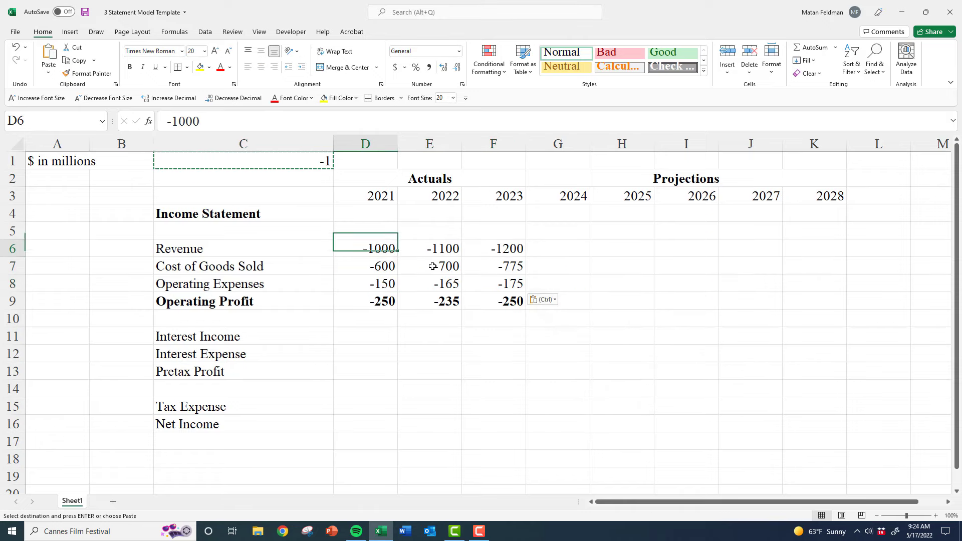
{"action": "key", "text": "shift+Right"}
{"action": "key", "text": "shift+Right"}
{"action": "key", "text": "alt"}
{"action": "key", "text": "e"}
{"action": "key", "text": "s"}
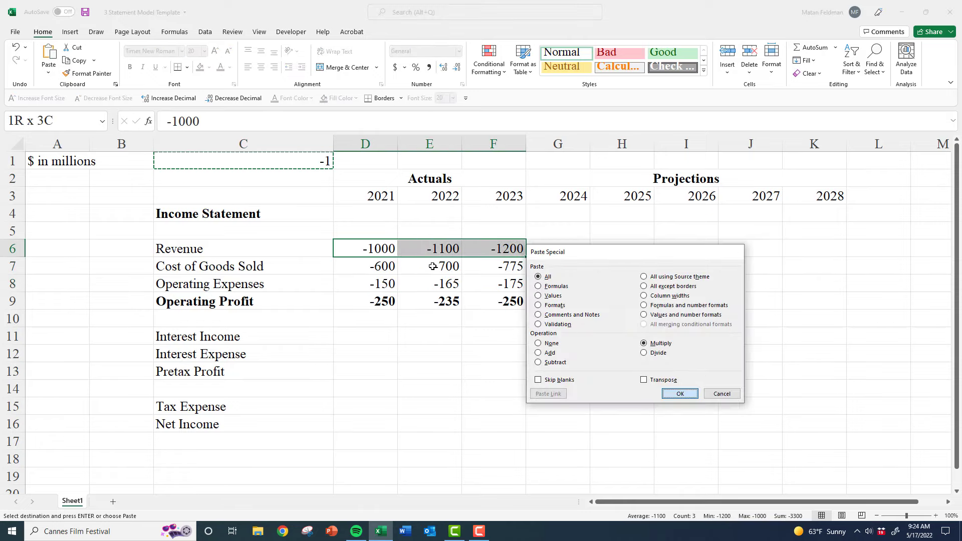
{"action": "key", "text": "m"}
{"action": "key", "text": "Return"}
{"action": "key", "text": "Down"}
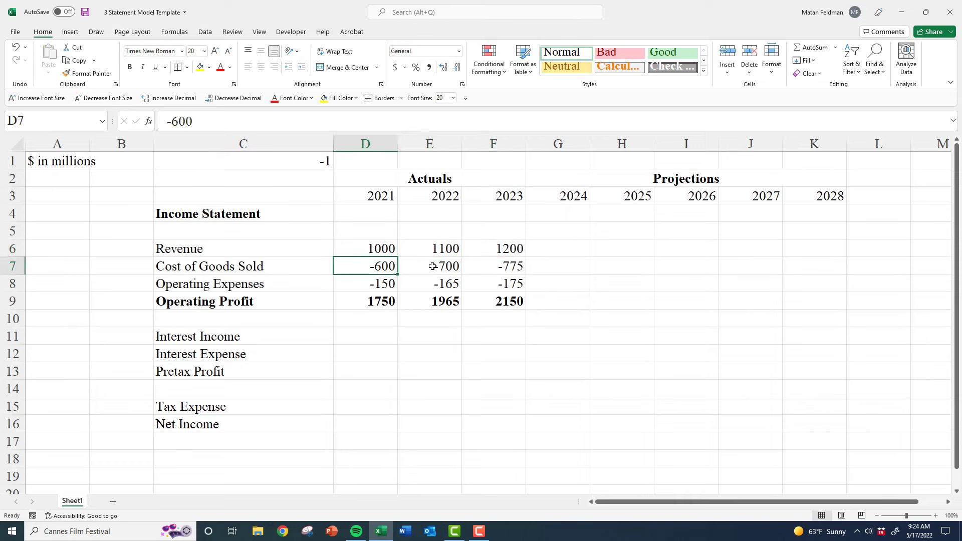
Replace the 2021 Operating Profit formula in D9 with =SUM(D6:D8)
{"action": "key", "text": "Down"}
{"action": "key", "text": "Down"}
{"action": "key", "text": "Up"}
{"action": "key", "text": "Up"}
{"action": "key", "text": "Down"}
{"action": "key", "text": "Down"}
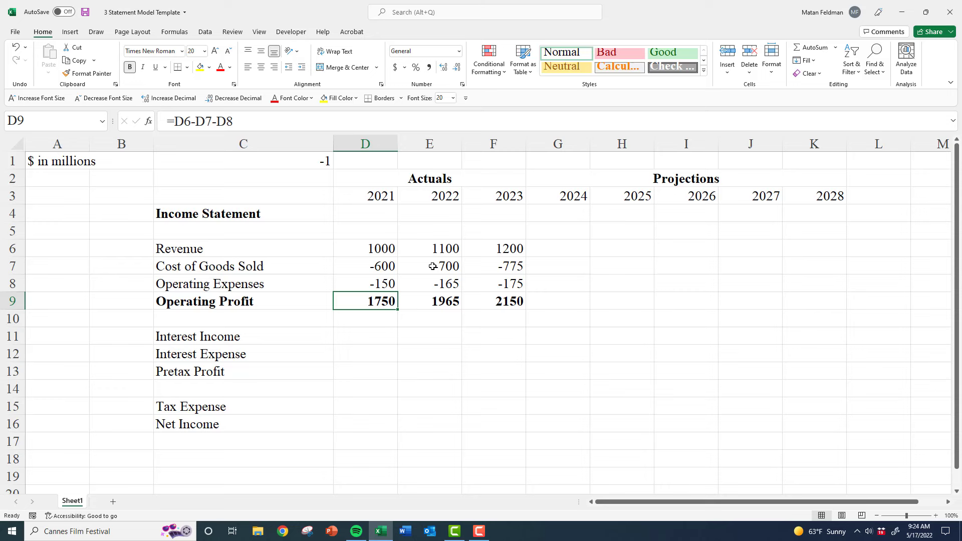
{"action": "key", "text": "alt+equal"}
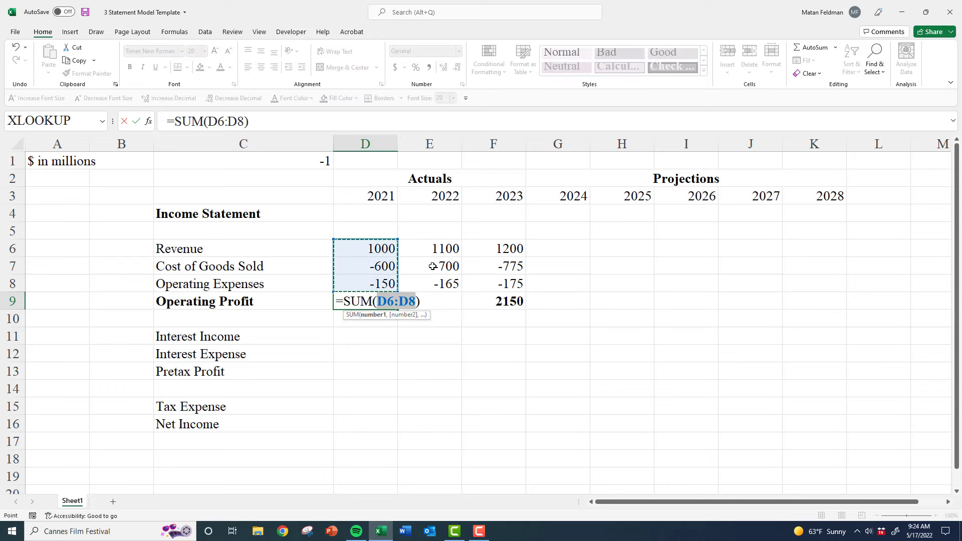
{"action": "key", "text": "ctrl+Return"}
Copy the Operating Profit SUM formula from D9 across to the 2022 and 2023 columns, through F9
{"action": "key", "text": "ctrl+c"}
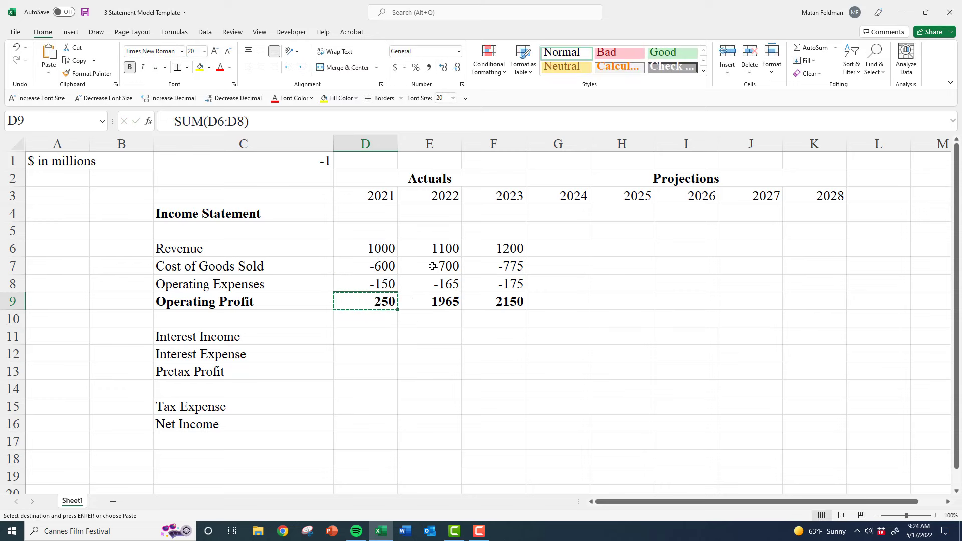
{"action": "key", "text": "shift+Right"}
{"action": "key", "text": "shift+Right"}
{"action": "key", "text": "ctrl+v"}
{"action": "key", "text": "Escape"}
Delete the helper value -1 from C1
{"action": "key", "text": "Up"}
{"action": "key", "text": "Left"}
{"action": "key", "text": "Up"}
{"action": "key", "text": "Up"}
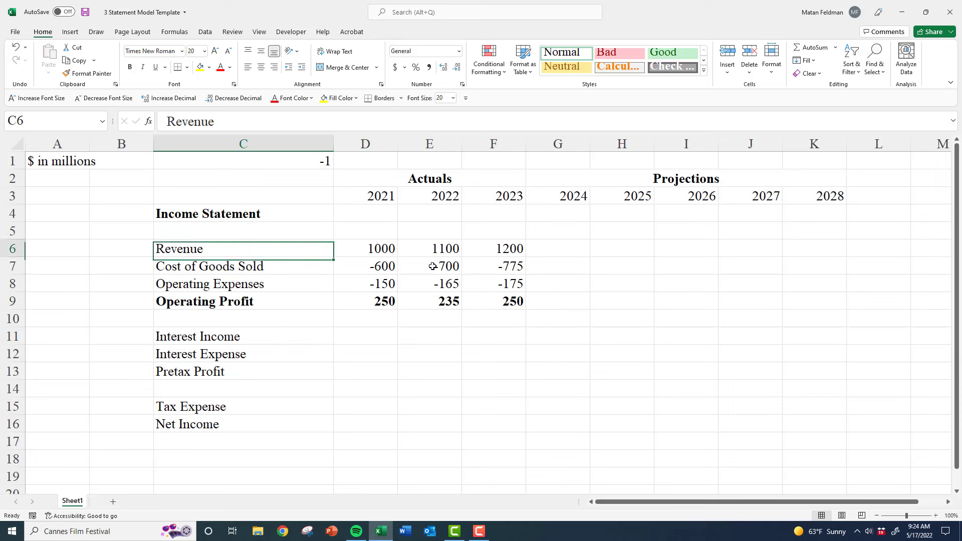
{"action": "key", "text": "Up"}
{"action": "key", "text": "Up"}
{"action": "key", "text": "Up"}
{"action": "key", "text": "Up"}
{"action": "key", "text": "Up"}
{"action": "key", "text": "Delete"}
Set the number format of D6:F9 to Number with 1 decimal place and the 1000 separator
{"action": "key", "text": "Right"}
{"action": "key", "text": "Down"}
{"action": "key", "text": "Down"}
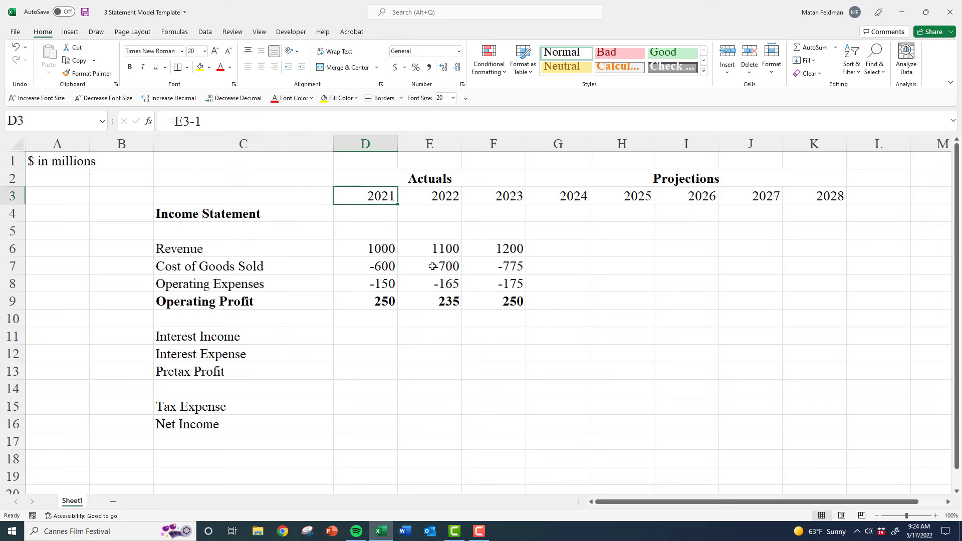
{"action": "key", "text": "Down"}
{"action": "key", "text": "Down"}
{"action": "key", "text": "Down"}
{"action": "key", "text": "ctrl+shift+Right"}
{"action": "key", "text": "ctrl+shift+Down"}
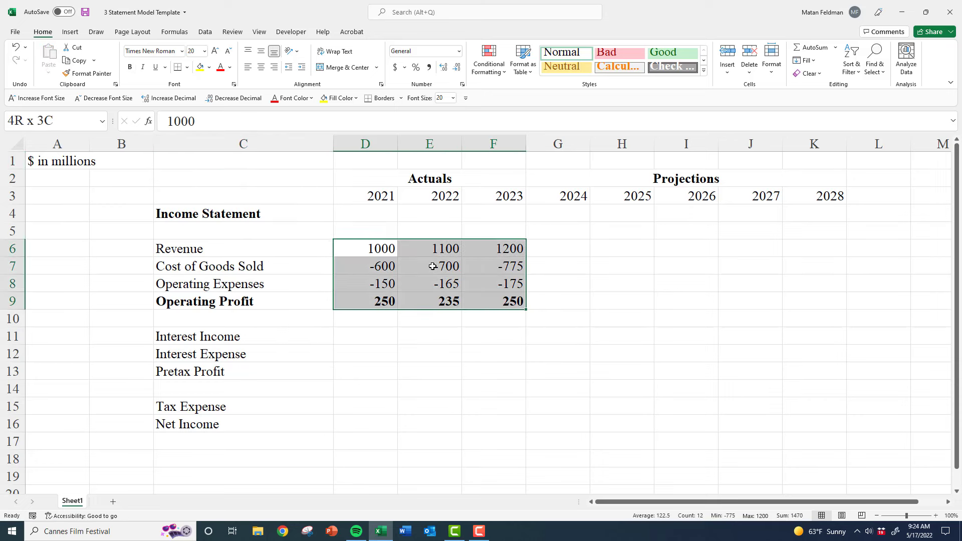
{"action": "key", "text": "ctrl+1"}
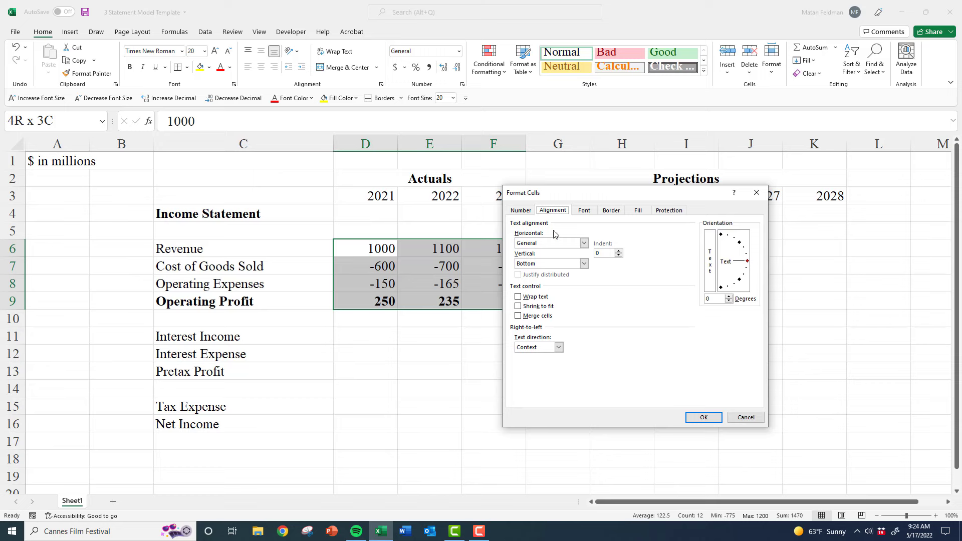
{"action": "key", "text": "ctrl+shift+Tab"}
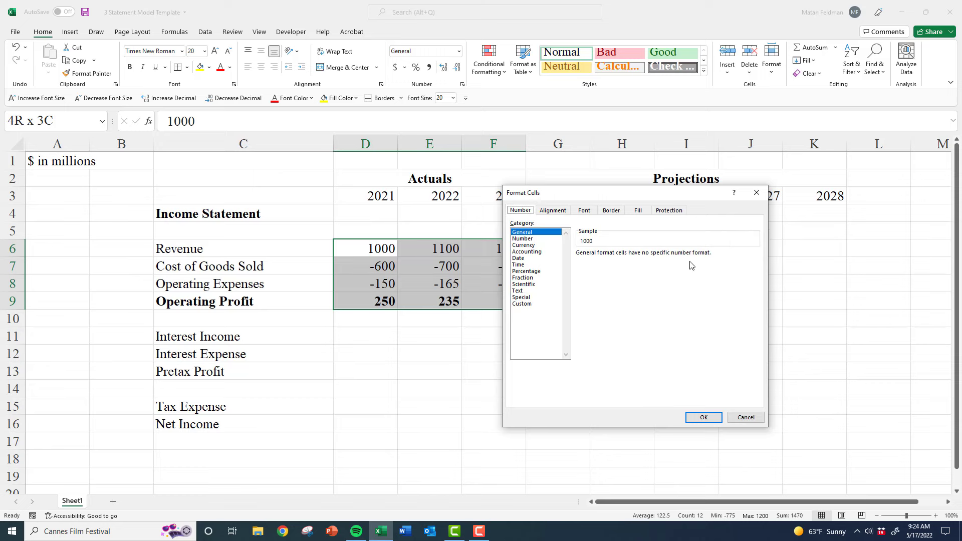
{"action": "key", "text": "Tab"}
{"action": "key", "text": "Down"}
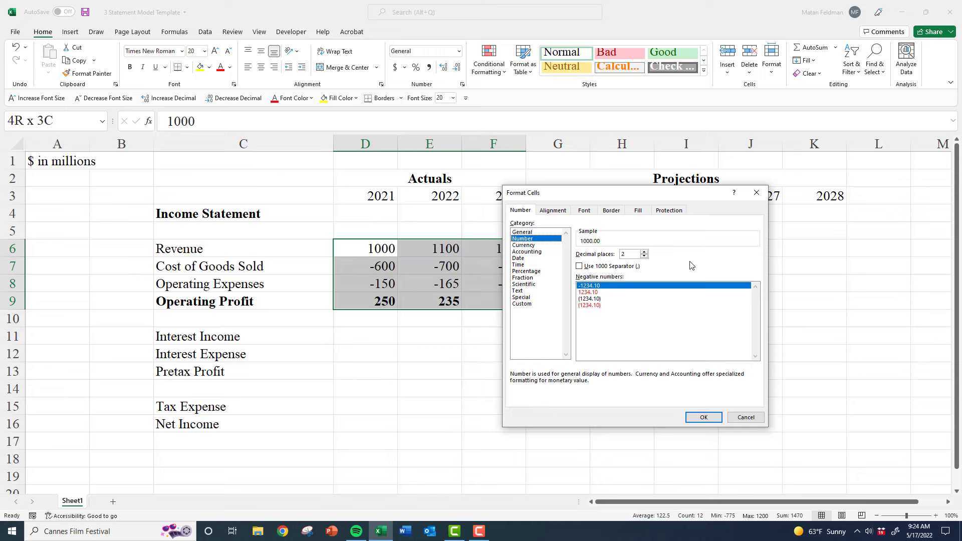
{"action": "key", "text": "Tab"}
{"action": "type", "text": "1"}
{"action": "key", "text": "Tab"}
{"action": "key", "text": "space"}
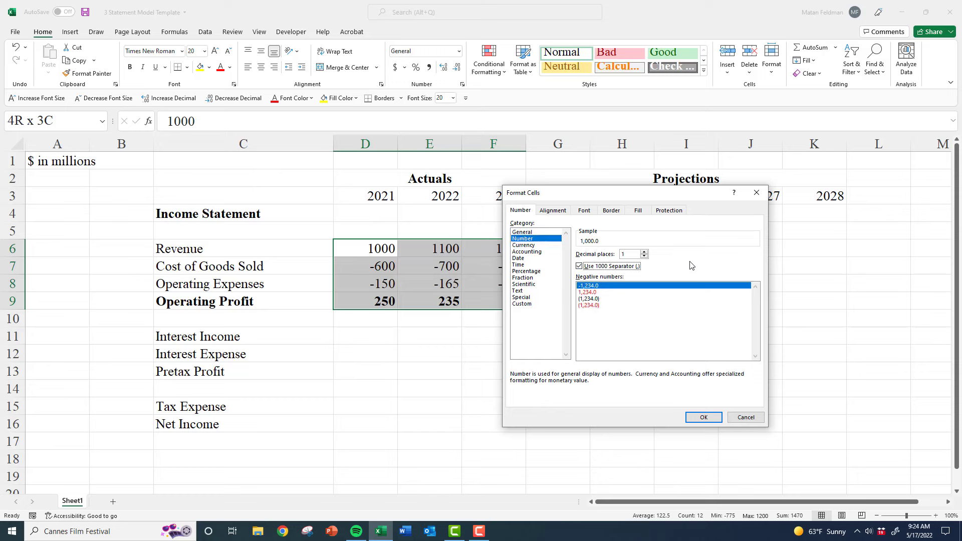
Choose the black parenthesized style (1,234.0) for negative numbers and apply the format to the range
{"action": "key", "text": "Tab"}
{"action": "key", "text": "Down"}
{"action": "key", "text": "Down"}
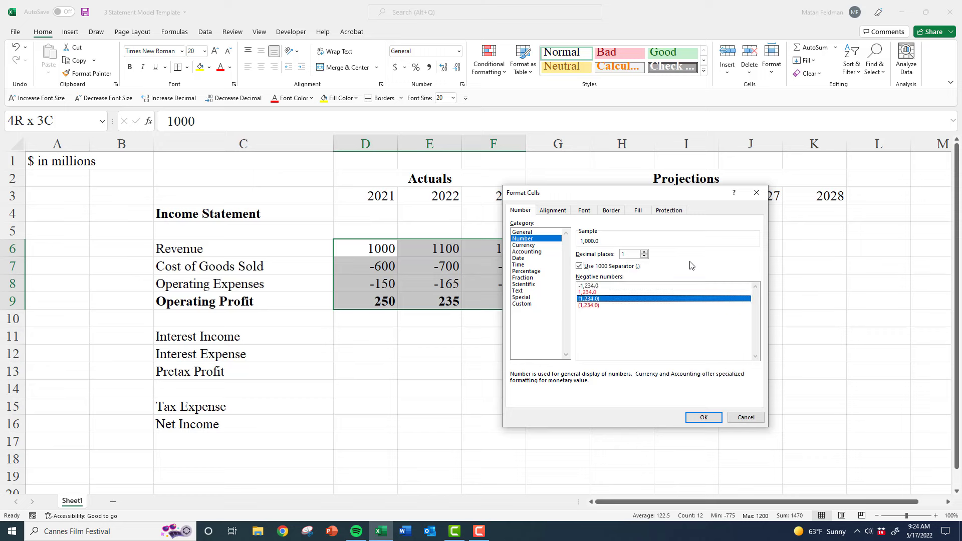
{"action": "key", "text": "Return"}
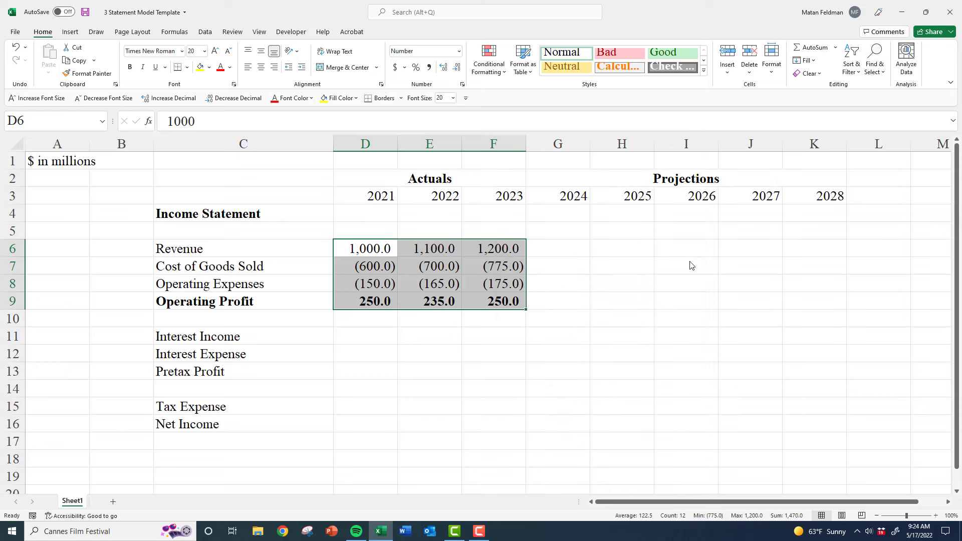
{"action": "key", "text": "Up"}
{"action": "key", "text": "Down"}
{"action": "key", "text": "ctrl+shift+Right"}
{"action": "key", "text": "shift+Down"}
{"action": "key", "text": "shift+Down"}
{"action": "key", "text": "shift+Down"}
Enter 60 and 70 as Interest Income for 2021 and 2022 in D11 and E11
{"action": "key", "text": "Down"}
{"action": "key", "text": "Down"}
{"action": "key", "text": "Down"}
{"action": "key", "text": "Down"}
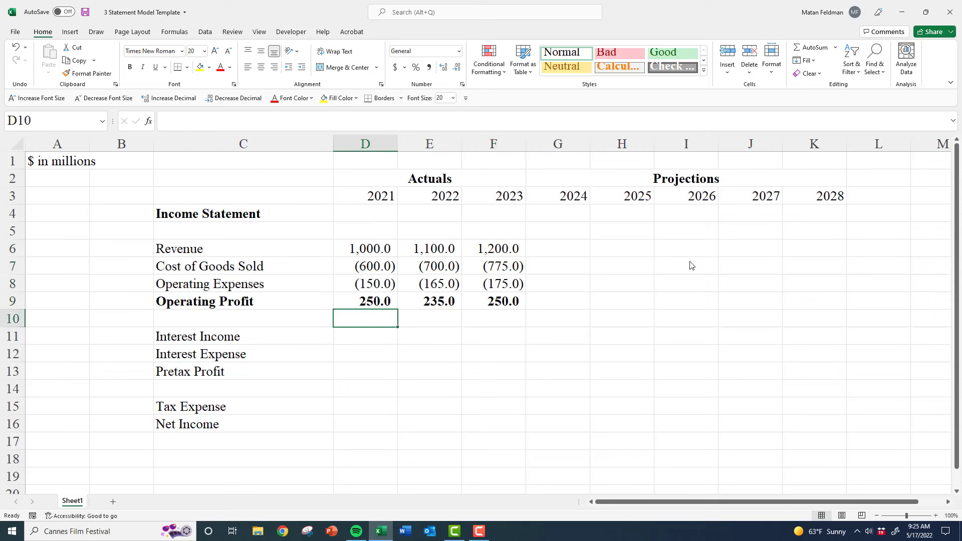
{"action": "key", "text": "Down"}
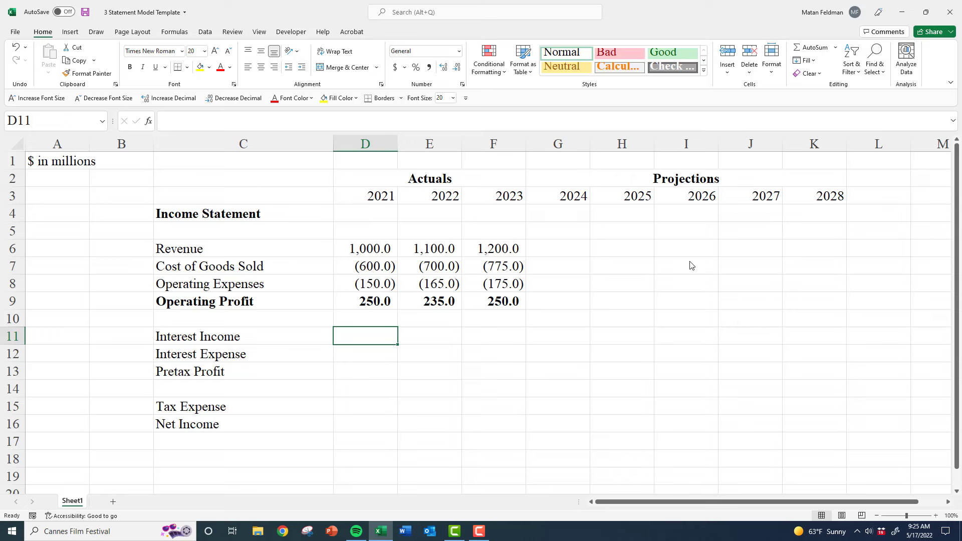
{"action": "type", "text": "60"}
{"action": "key", "text": "Tab"}
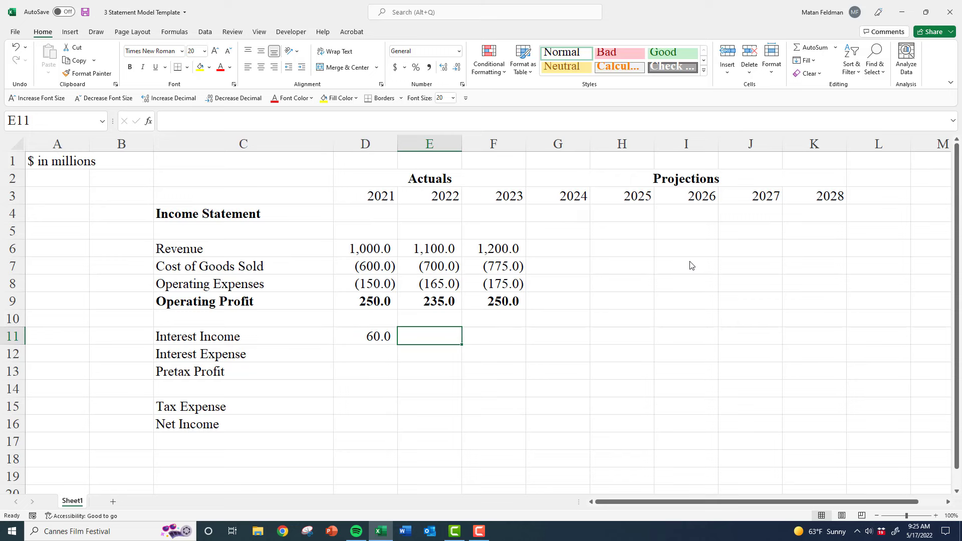
{"action": "key", "text": "Left"}
{"action": "key", "text": "Right"}
{"action": "type", "text": "70"}
{"action": "key", "text": "Tab"}
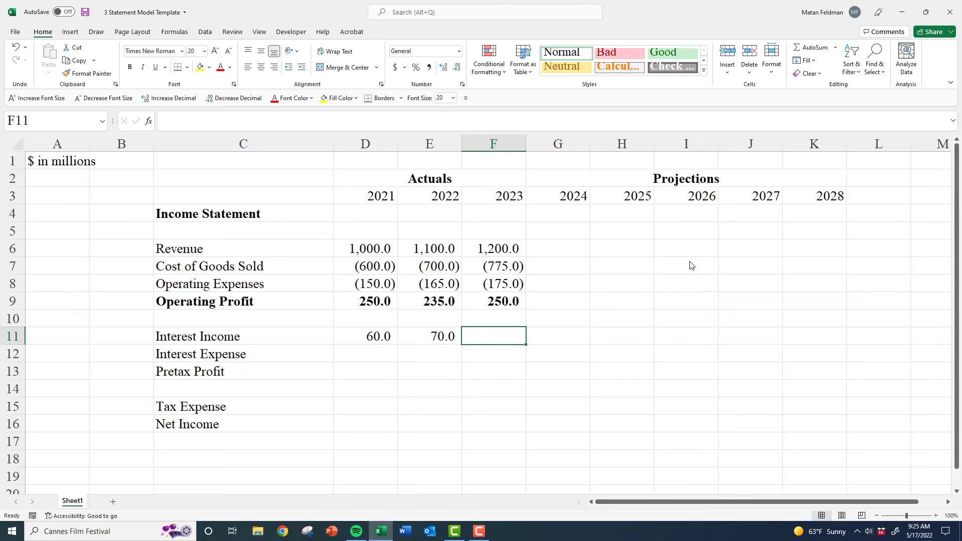
Set Interest Income in D11:F11 to 5, 6 and 7 for 2021 through 2023
{"action": "key", "text": "Left"}
{"action": "key", "text": "Left"}
{"action": "type", "text": "5"}
{"action": "key", "text": "Tab"}
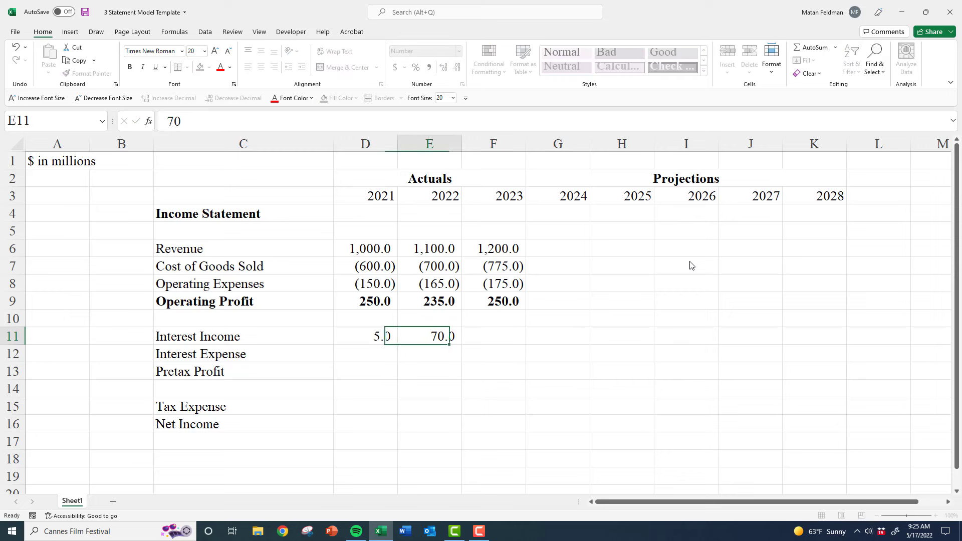
{"action": "type", "text": "6"}
{"action": "key", "text": "Tab"}
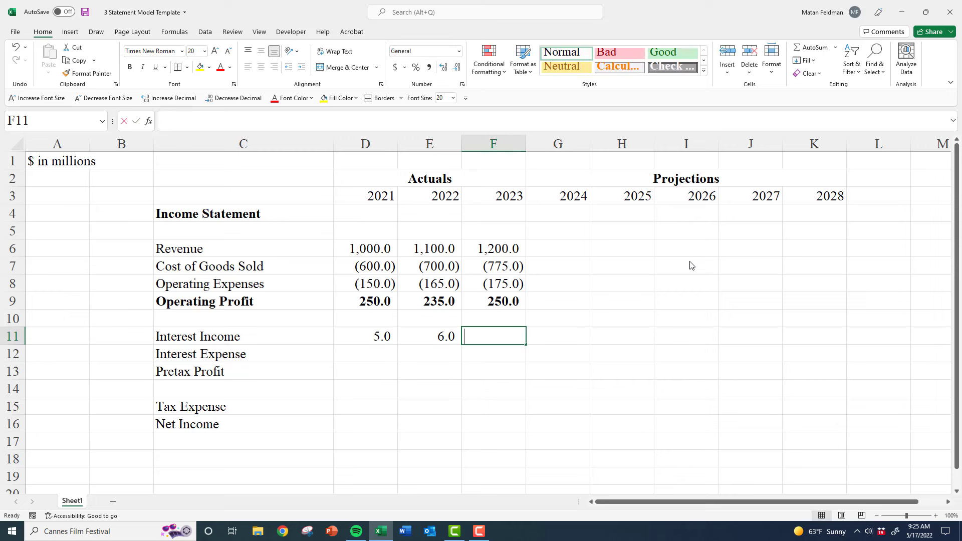
{"action": "type", "text": "7"}
{"action": "key", "text": "Left"}
Enter 13, 14 and 15 as Interest Expense for 2021 through 2023 in D12:F12
{"action": "key", "text": "Left"}
{"action": "key", "text": "Down"}
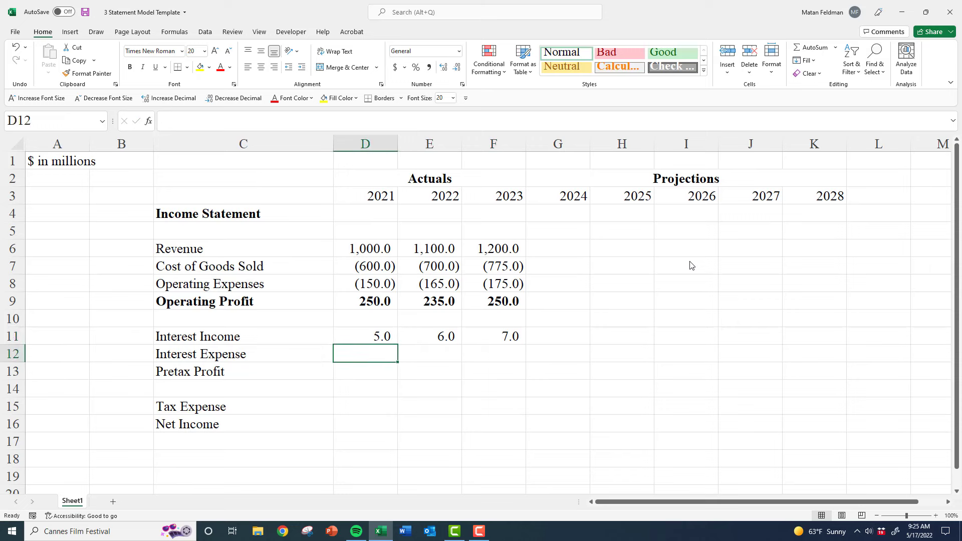
{"action": "type", "text": "13"}
{"action": "key", "text": "Tab"}
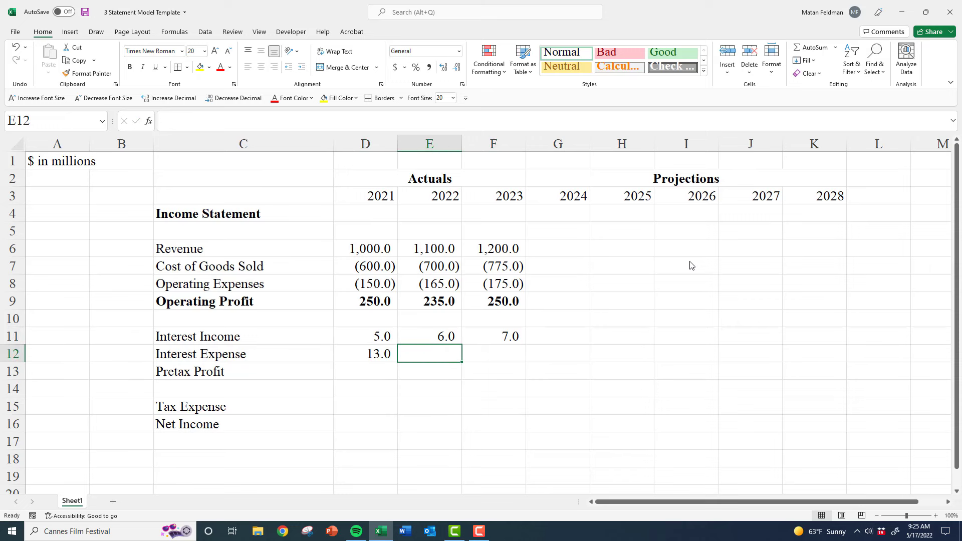
{"action": "type", "text": "14"}
{"action": "key", "text": "Tab"}
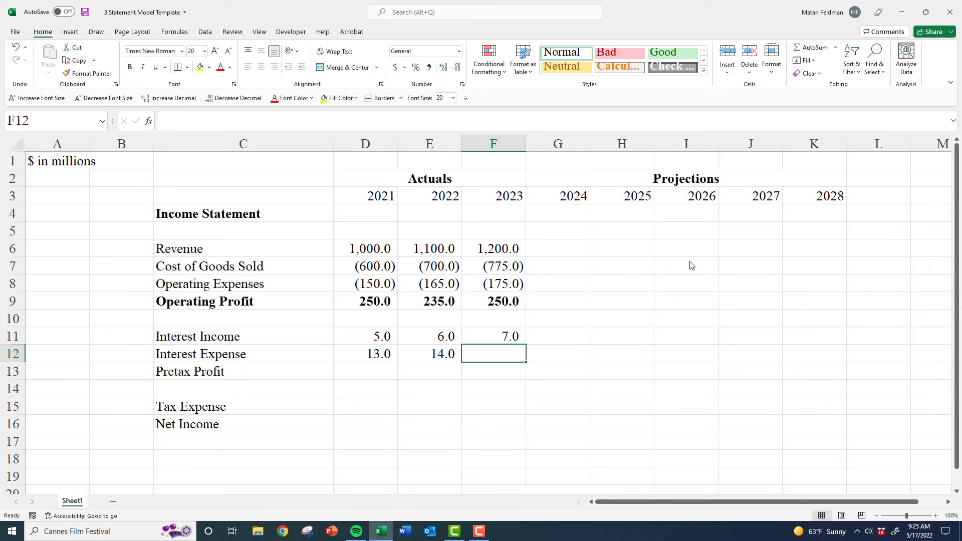
{"action": "type", "text": "15"}
{"action": "key", "text": "Return"}
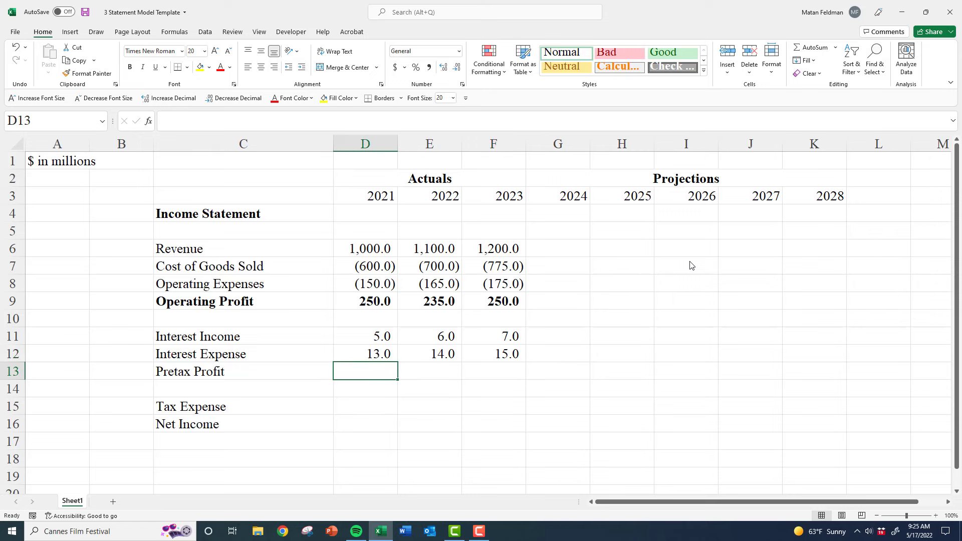
Enter the helper value -1 in D14, below the Pretax Profit row
{"action": "key", "text": "Up"}
{"action": "key", "text": "shift+Right"}
{"action": "key", "text": "shift+Right"}
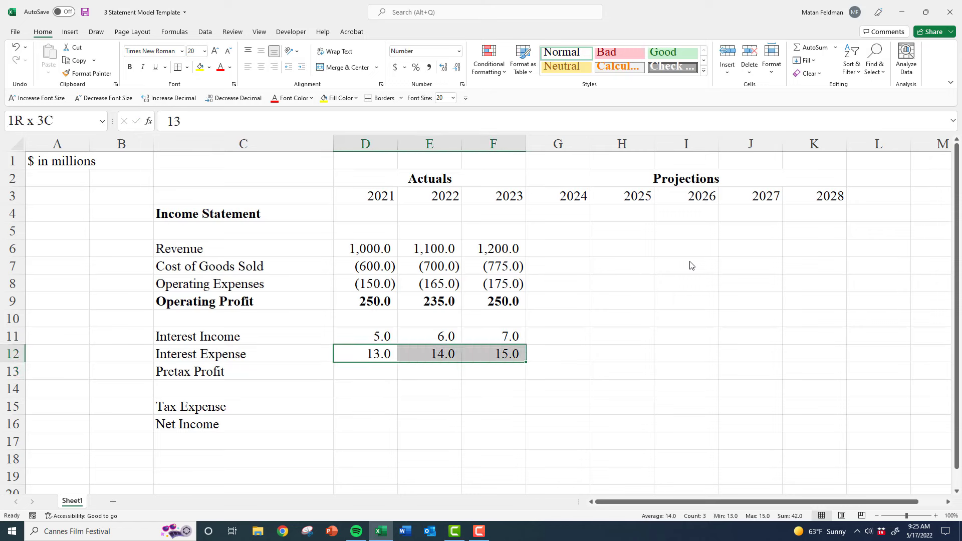
{"action": "key", "text": "Down"}
{"action": "key", "text": "Down"}
{"action": "type", "text": "-1"}
{"action": "key", "text": "ctrl+Return"}
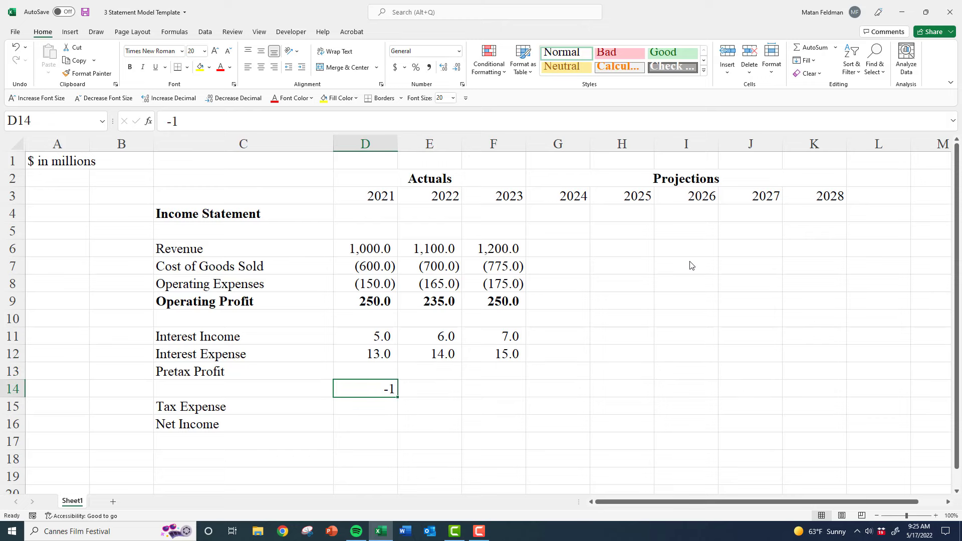
Turn the Interest Expense values in D12:F12 negative by multiplying them by the copied -1 with Paste Special
{"action": "key", "text": "ctrl+c"}
{"action": "key", "text": "Up"}
{"action": "key", "text": "Up"}
{"action": "key", "text": "shift+Right"}
{"action": "key", "text": "shift+Right"}
{"action": "key", "text": "ctrl+alt+v"}
{"action": "key", "text": "m"}
{"action": "key", "text": "Return"}
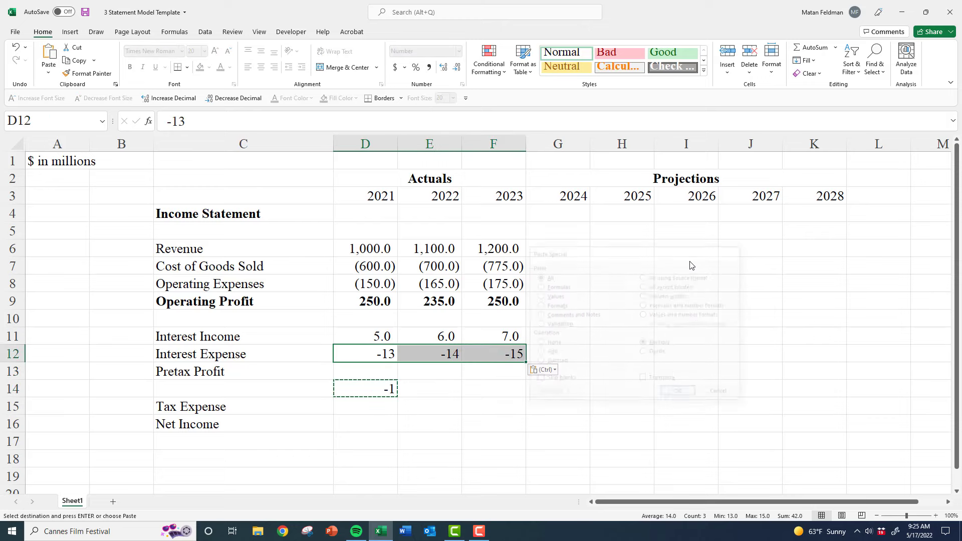
End the copy mode and delete the helper value -1 from D14
{"action": "key", "text": "Escape"}
{"action": "key", "text": "Down"}
{"action": "key", "text": "Down"}
{"action": "key", "text": "Delete"}
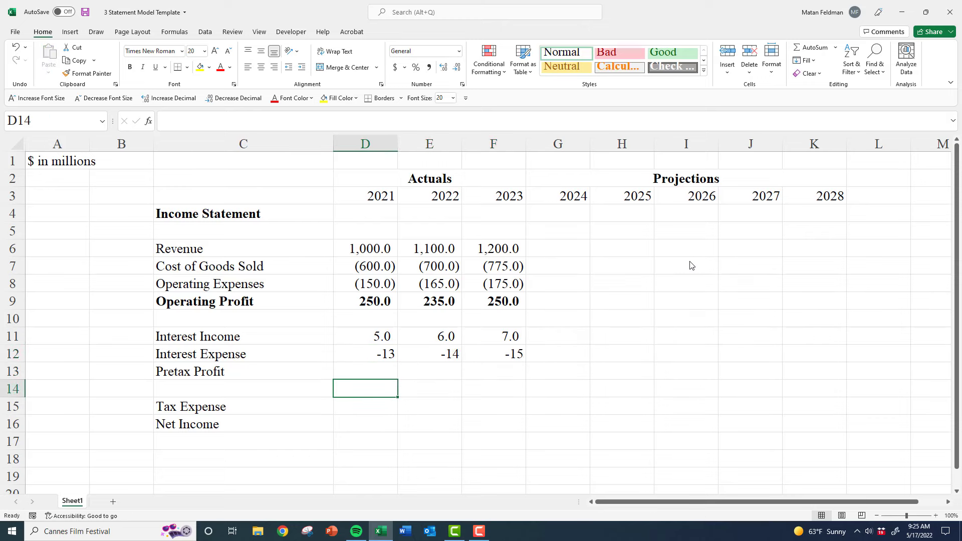
Copy the Interest Income number format onto the Interest Expense values in D12:F12 with Paste Special Formats
{"action": "key", "text": "Up"}
{"action": "key", "text": "Up"}
{"action": "key", "text": "Up"}
{"action": "key", "text": "shift+Right"}
{"action": "key", "text": "shift+Right"}
{"action": "key", "text": "shift+Down"}
{"action": "key", "text": "ctrl+c"}
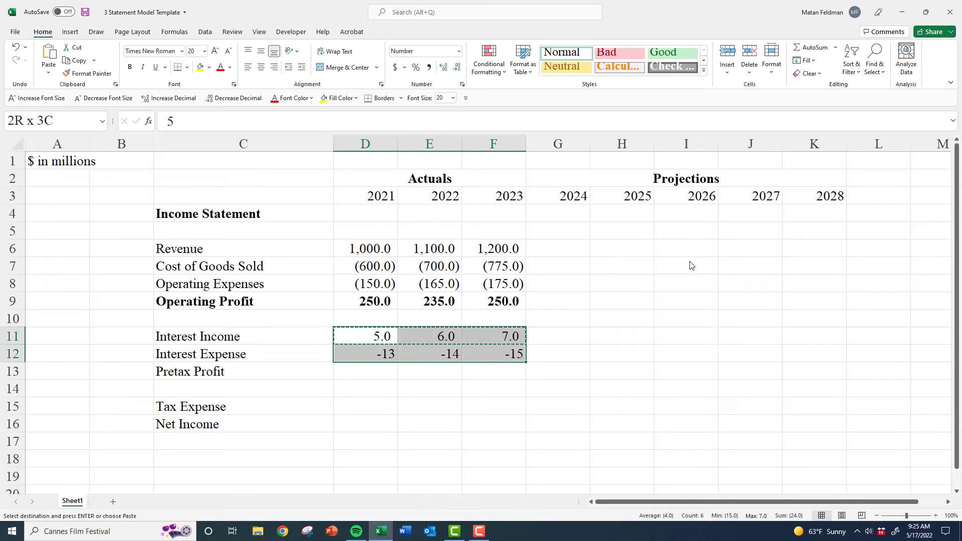
{"action": "key", "text": "ctrl+alt+v"}
{"action": "key", "text": "t"}
{"action": "key", "text": "Return"}
{"action": "key", "text": "Escape"}
{"action": "key", "text": "Up"}
{"action": "key", "text": "Down"}
{"action": "key", "text": "Down"}
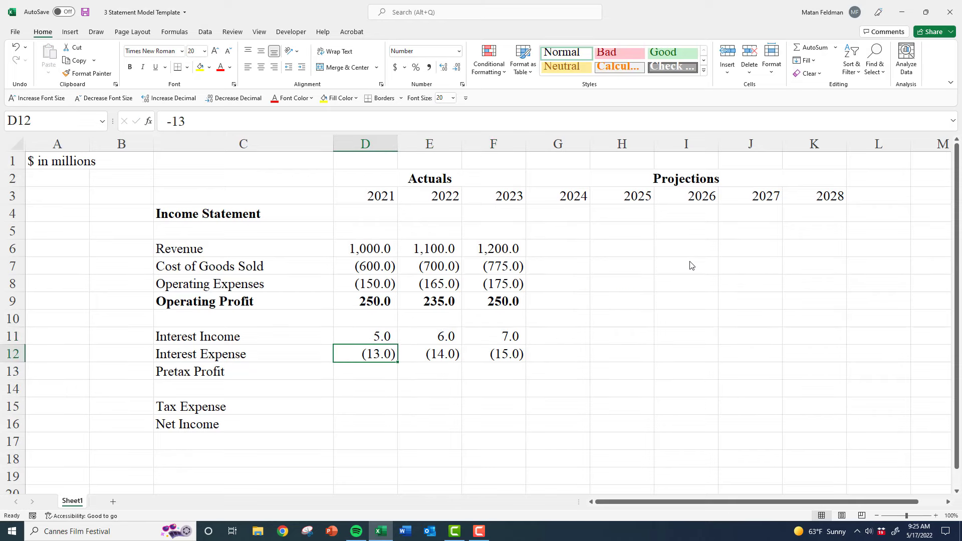
{"action": "key", "text": "Down"}
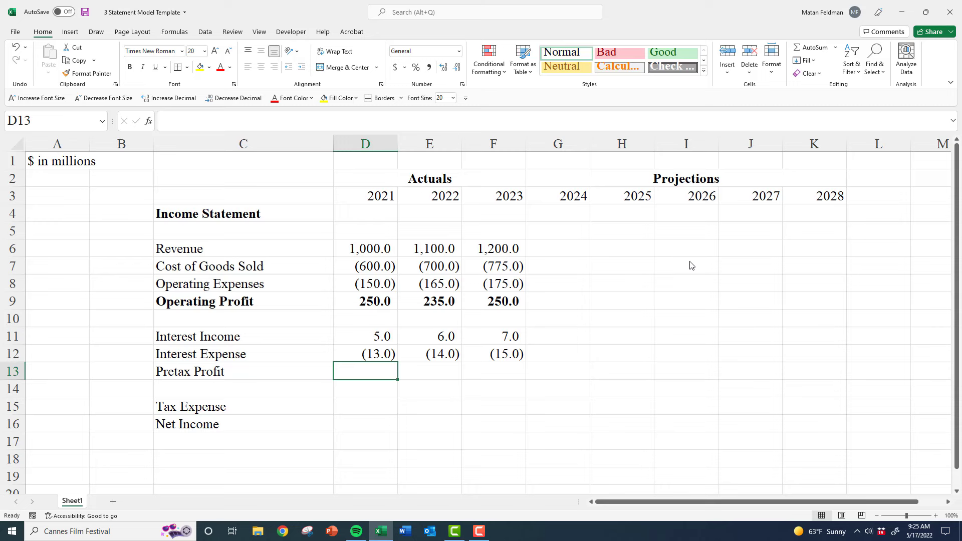
{"action": "key", "text": "Up"}
{"action": "key", "text": "F2"}
{"action": "key", "text": "Tab"}
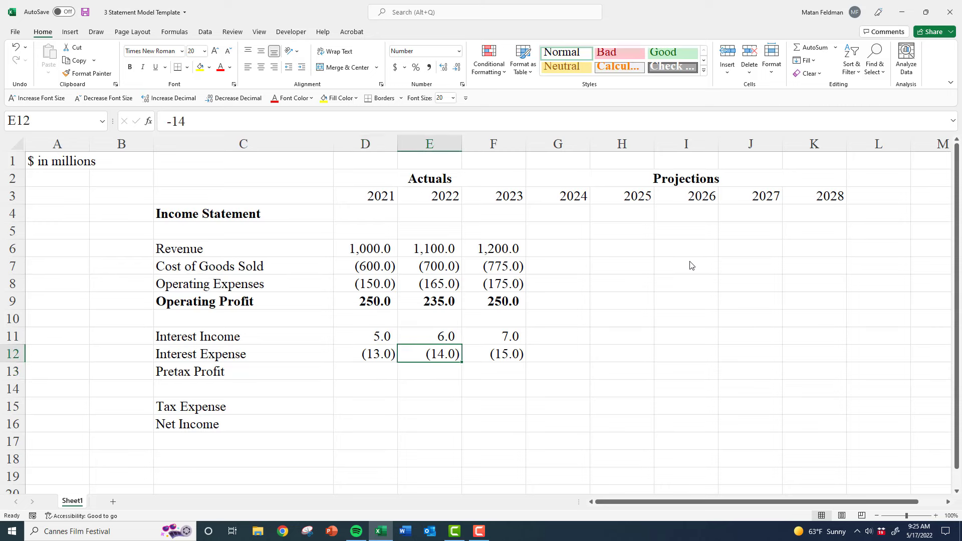
{"action": "key", "text": "Return"}
{"action": "type", "text": "="}
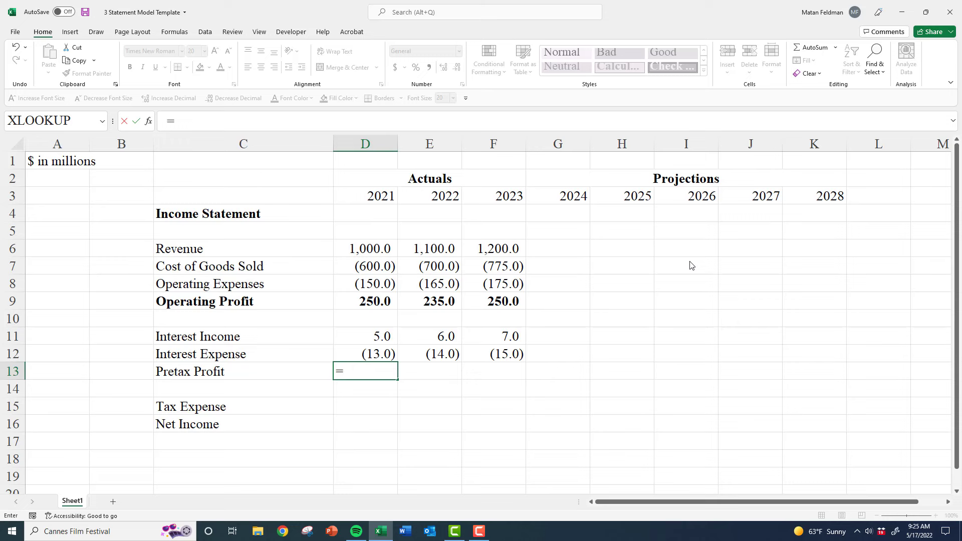
{"action": "key", "text": "Escape"}
Make the Pretax Profit label in C13 bold
{"action": "key", "text": "Left"}
{"action": "key", "text": "ctrl+b"}
{"action": "key", "text": "Right"}
{"action": "key", "text": "Right"}
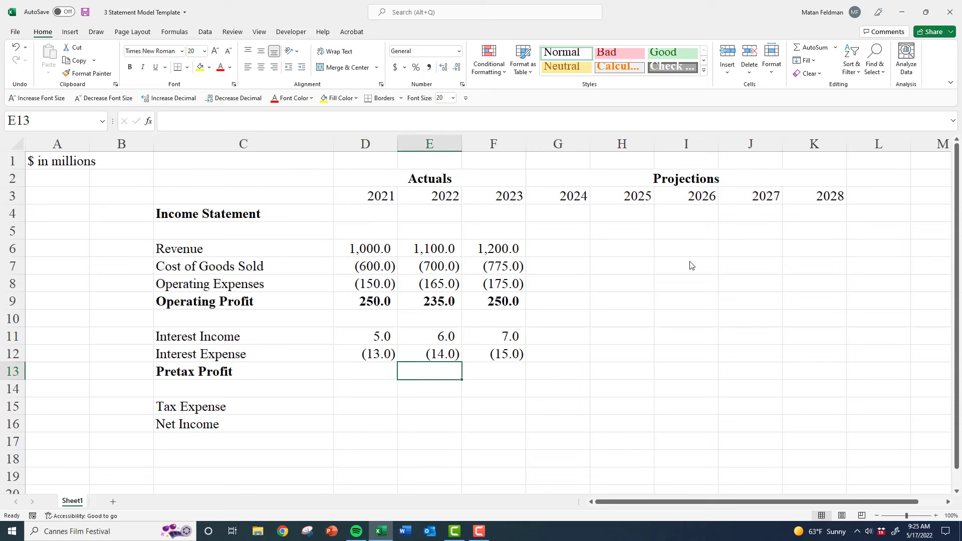
Try =D9+D11+D12 in D13 as the 2021 Pretax Profit formula, adding Operating Profit, Interest Income and Interest Expense
{"action": "key", "text": "Left"}
{"action": "key", "text": "Up"}
{"action": "key", "text": "Down"}
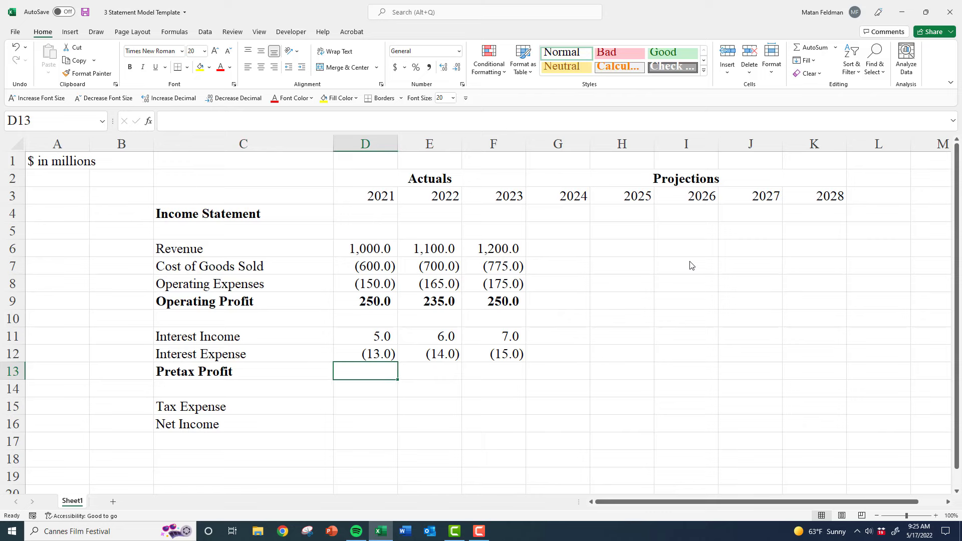
{"action": "type", "text": "="}
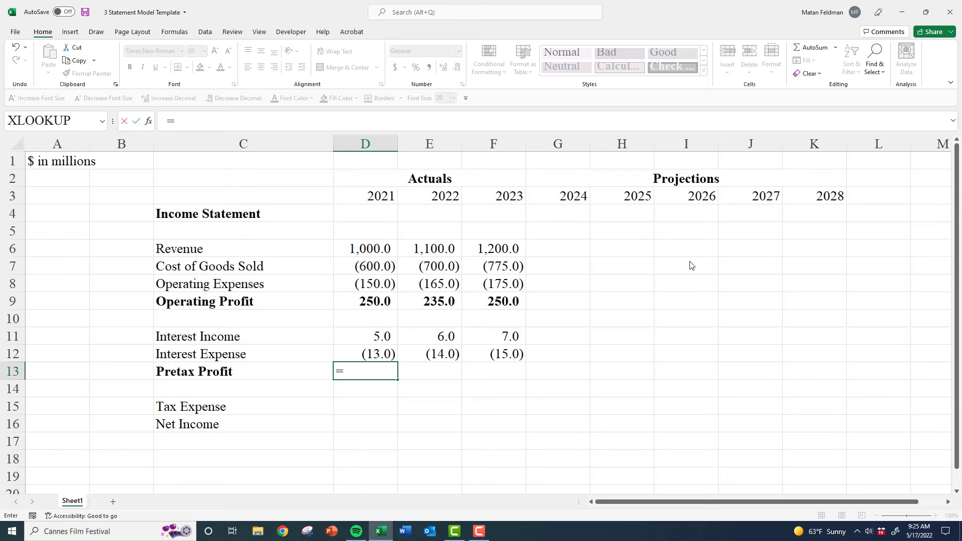
{"action": "key", "text": "Up"}
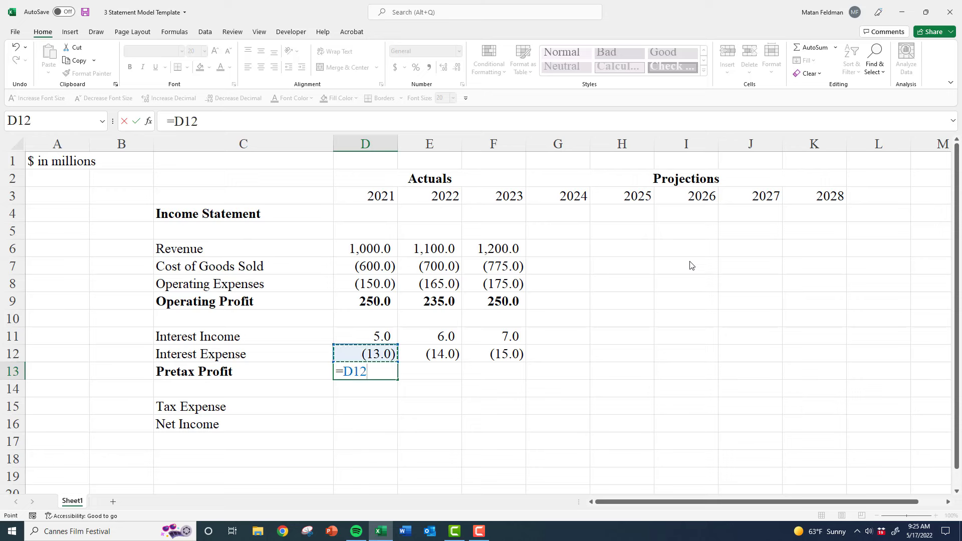
{"action": "key", "text": "Up"}
{"action": "key", "text": "Up"}
{"action": "key", "text": "Up"}
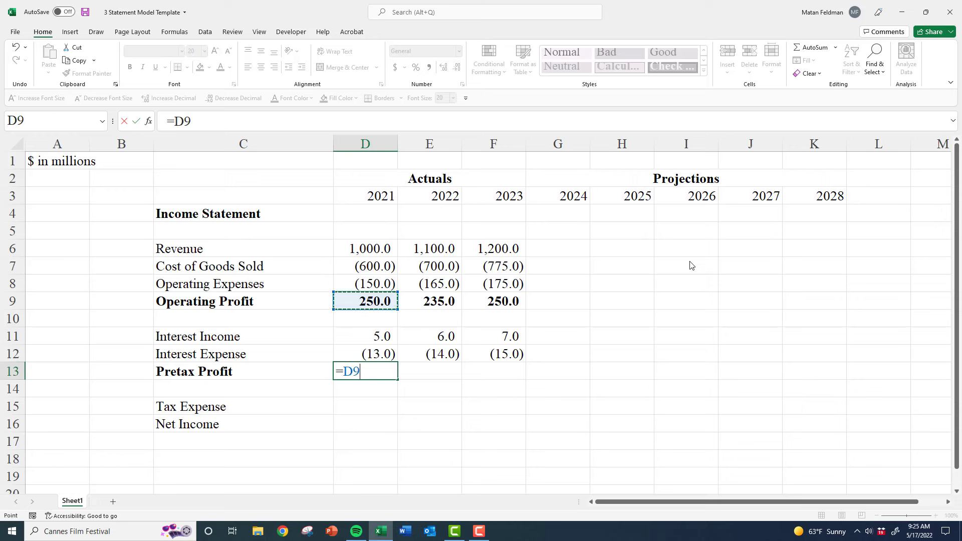
{"action": "type", "text": "+"}
{"action": "key", "text": "Up"}
{"action": "key", "text": "Up"}
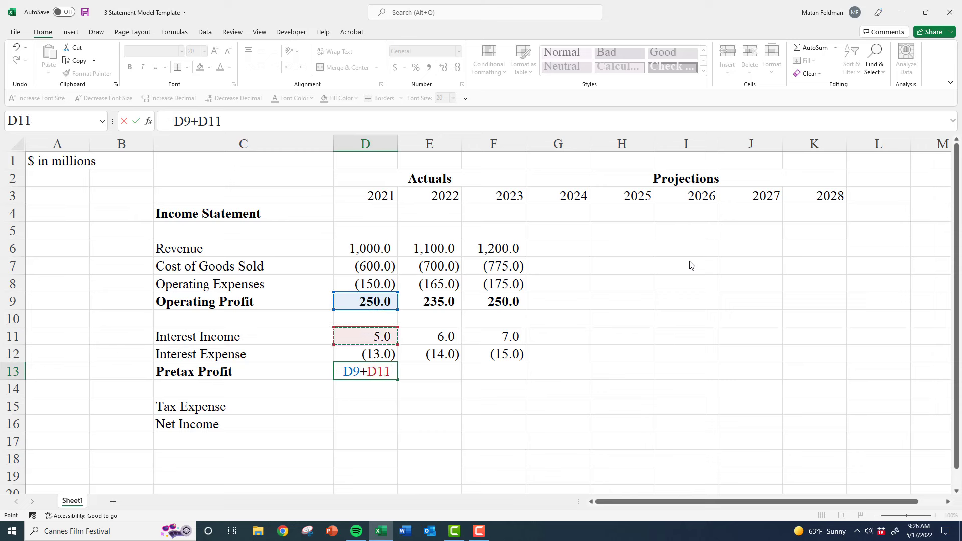
{"action": "type", "text": "+"}
{"action": "key", "text": "Down"}
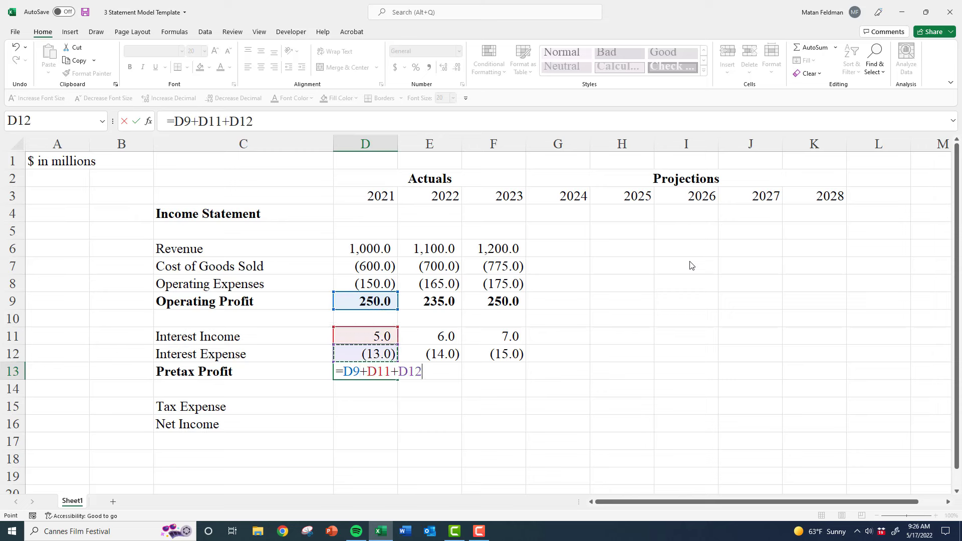
{"action": "key", "text": "Escape"}
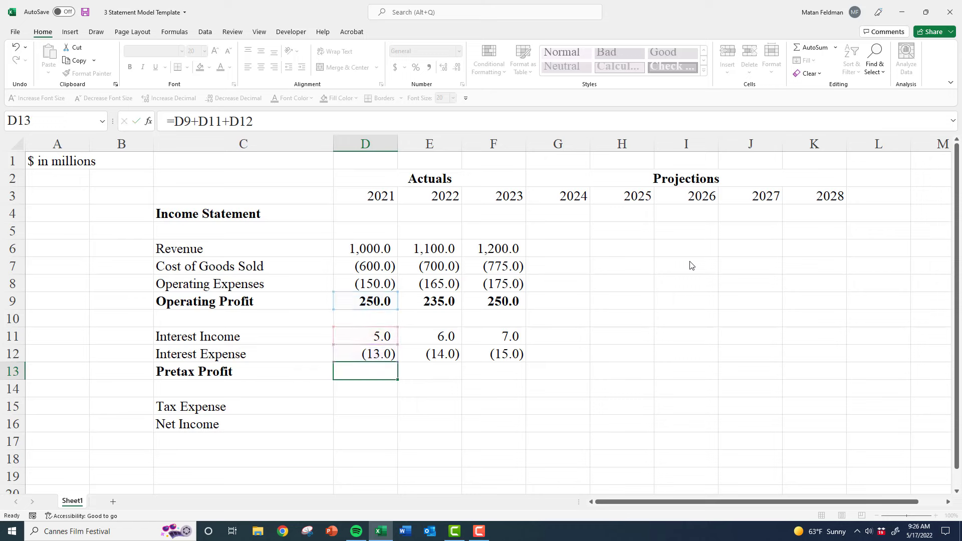
Enter =SUM(D9:D12) in D13 as the 2021 Pretax Profit formula
{"action": "key", "text": "alt+equal"}
{"action": "key", "text": "Up"}
{"action": "key", "text": "Up"}
{"action": "key", "text": "shift+Down"}
{"action": "key", "text": "shift+Down"}
{"action": "key", "text": "shift+Down"}
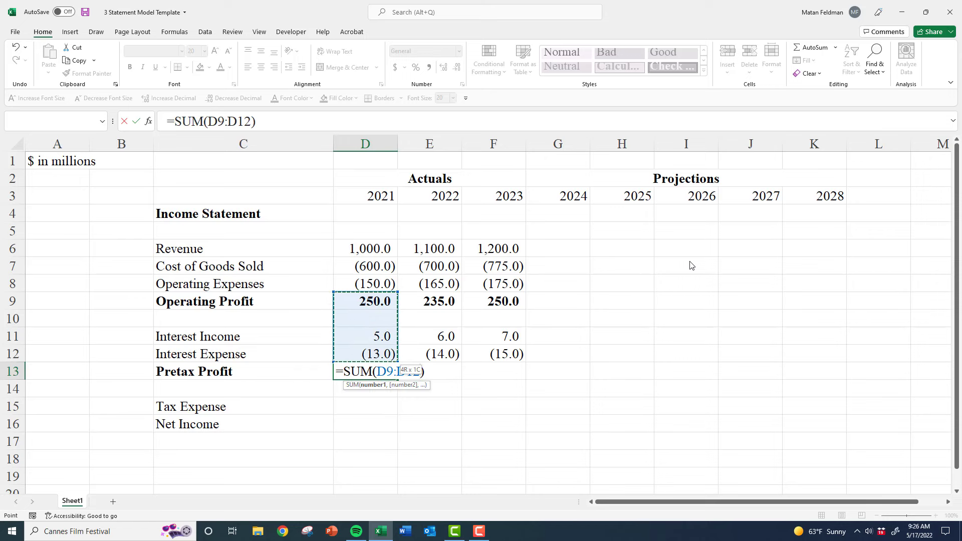
{"action": "key", "text": "ctrl+Return"}
Copy the 2021 Pretax Profit formula across to E13:F13 and make the values in D13:F13 bold
{"action": "key", "text": "ctrl+c"}
{"action": "key", "text": "shift+Right"}
{"action": "key", "text": "shift+Right"}
{"action": "key", "text": "ctrl+v"}
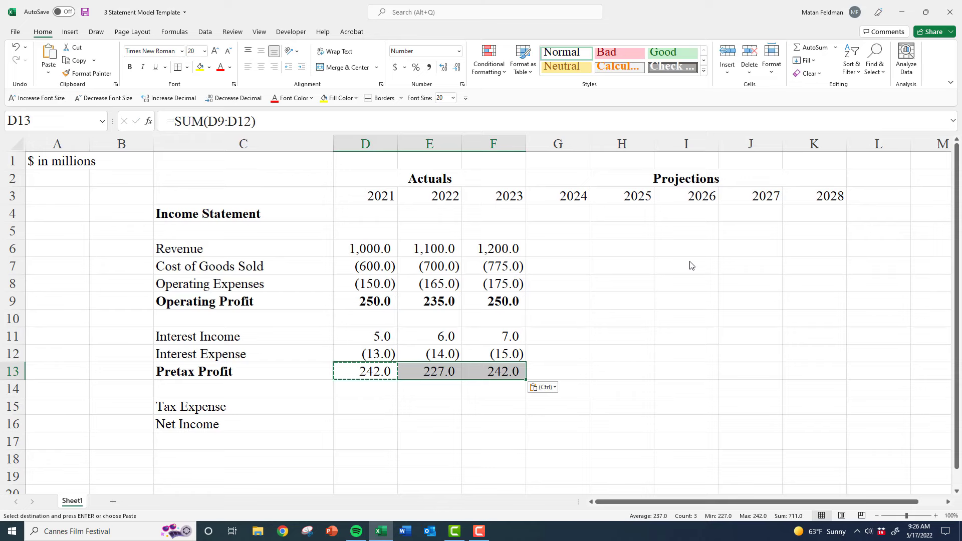
{"action": "key", "text": "Escape"}
Try deleting the blank row 10 and inspect how the Pretax Profit formula in D12 adjusts
{"action": "key", "text": "Up"}
{"action": "key", "text": "Up"}
{"action": "key", "text": "Up"}
{"action": "key", "text": "shift+space"}
{"action": "key", "text": "ctrl+minus"}
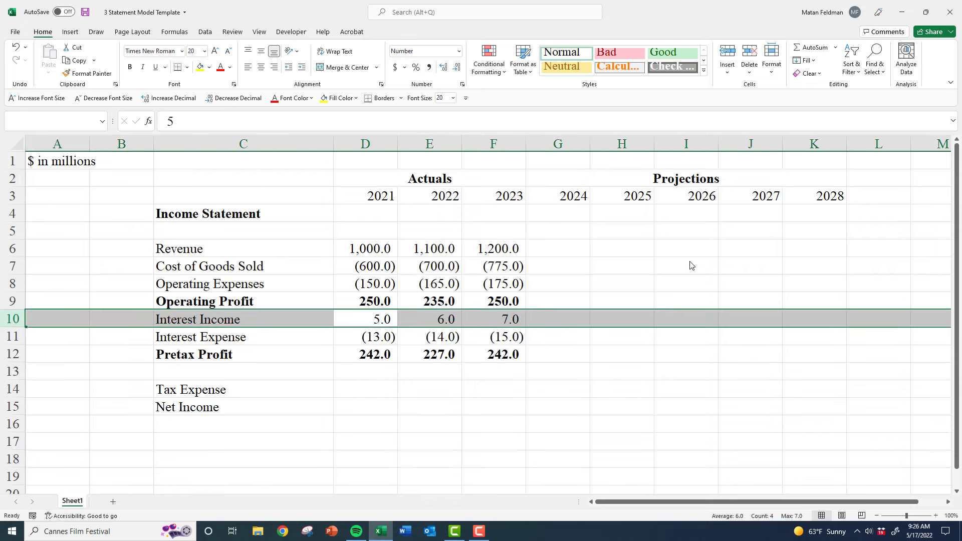
{"action": "key", "text": "shift+BackSpace"}
{"action": "key", "text": "Down"}
{"action": "key", "text": "Down"}
{"action": "key", "text": "F2"}
{"action": "key", "text": "Escape"}
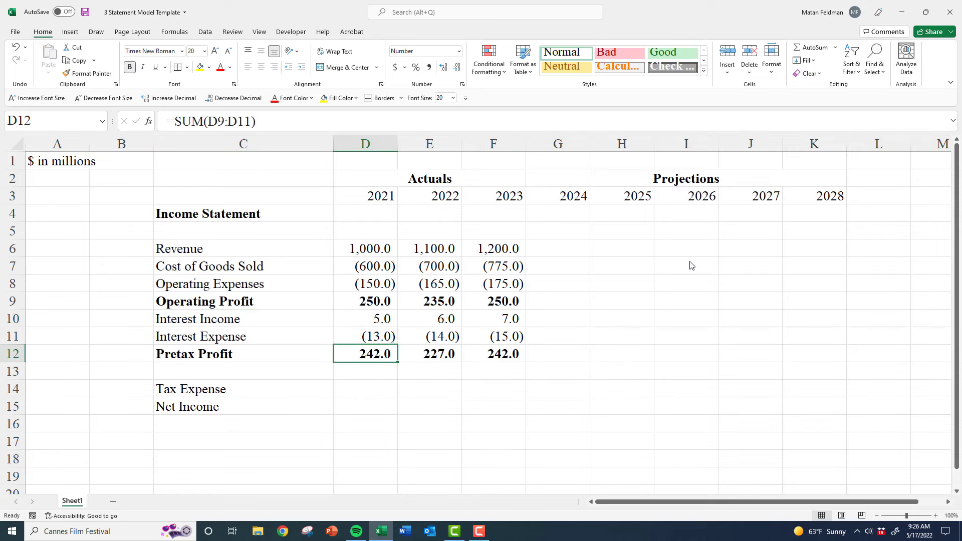
Insert a blank row again between Operating Profit and Interest Income
{"action": "key", "text": "Up"}
{"action": "key", "text": "Up"}
{"action": "key", "text": "shift+space"}
{"action": "key", "text": "ctrl+plus"}
Enter =D9+SUM(D11:D12) in D13 as the 2021 Pretax Profit formula
{"action": "key", "text": "Down"}
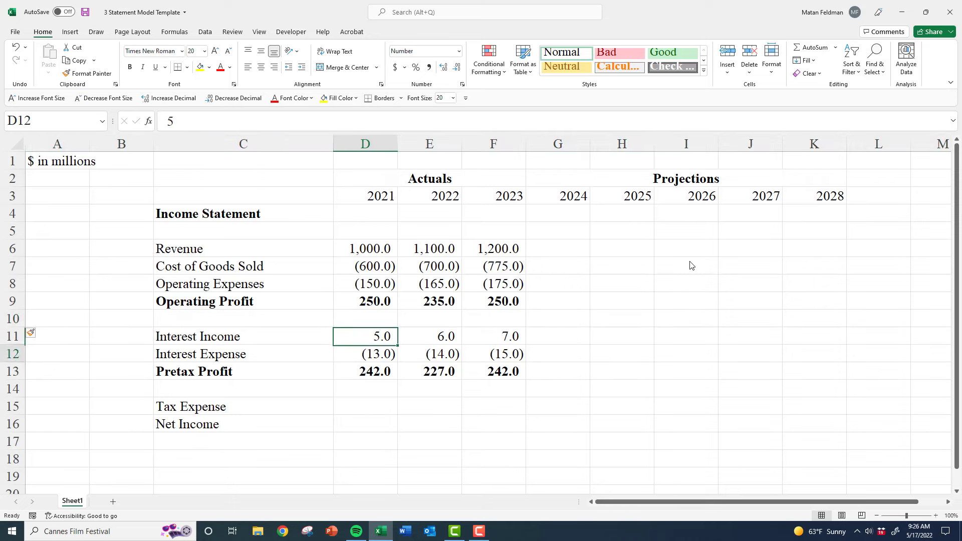
{"action": "key", "text": "Down"}
{"action": "key", "text": "Down"}
{"action": "type", "text": "="}
{"action": "key", "text": "Up"}
{"action": "key", "text": "Up"}
{"action": "key", "text": "Up"}
{"action": "key", "text": "Up"}
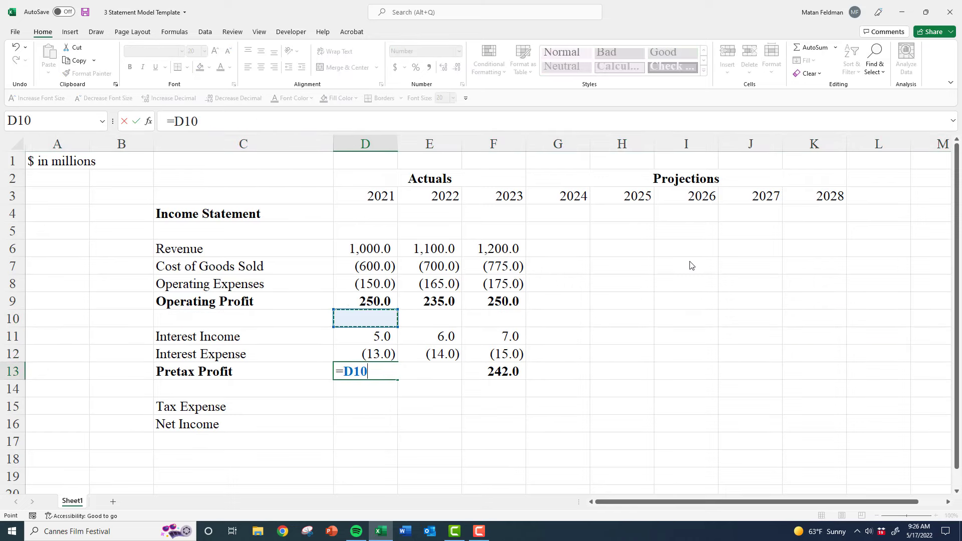
{"action": "type", "text": "+"}
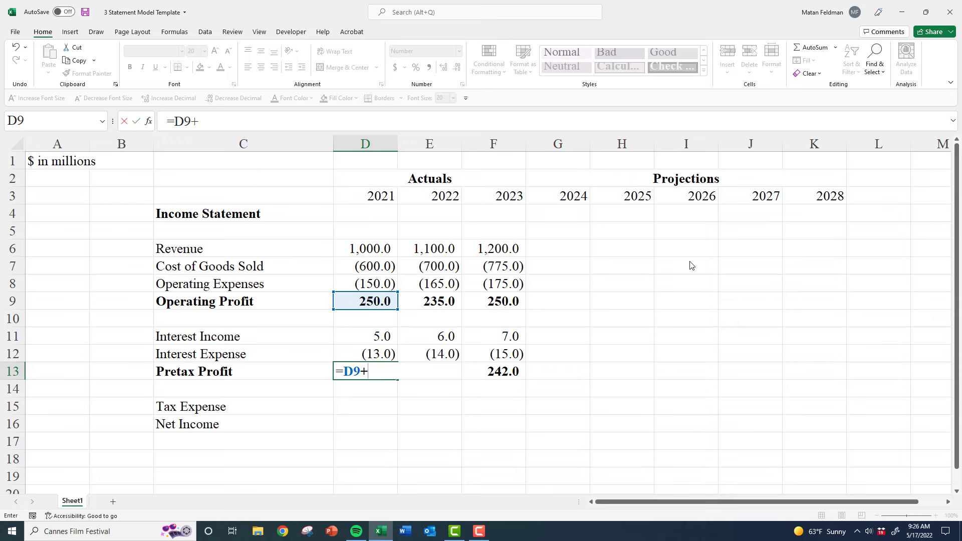
{"action": "type", "text": "sum("}
{"action": "key", "text": "Up"}
{"action": "key", "text": "Up"}
{"action": "key", "text": "shift+Down"}
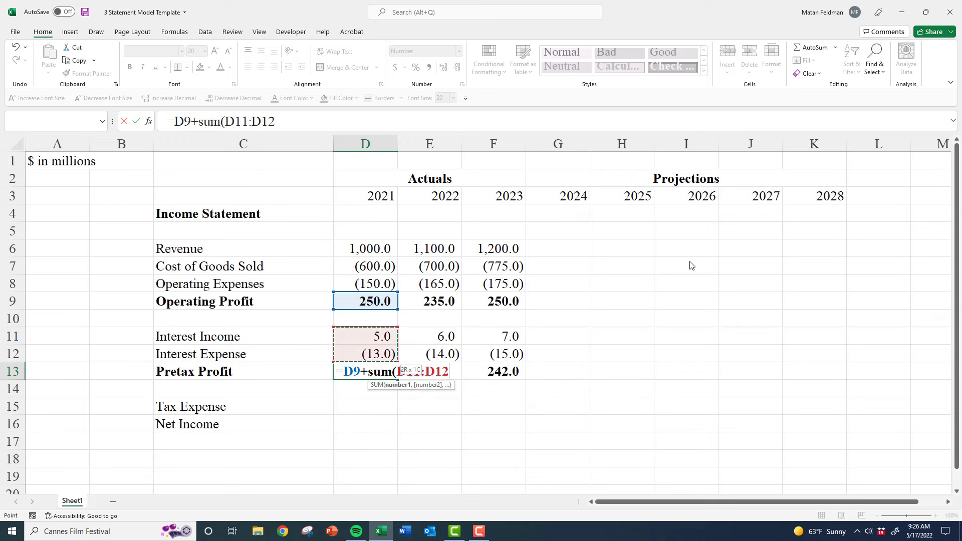
{"action": "key", "text": "ctrl+Return"}
Copy the new Pretax Profit formula from D13 to 2022 and 2023 in E13:F13
{"action": "key", "text": "ctrl+c"}
{"action": "key", "text": "shift+Right"}
{"action": "key", "text": "shift+Right"}
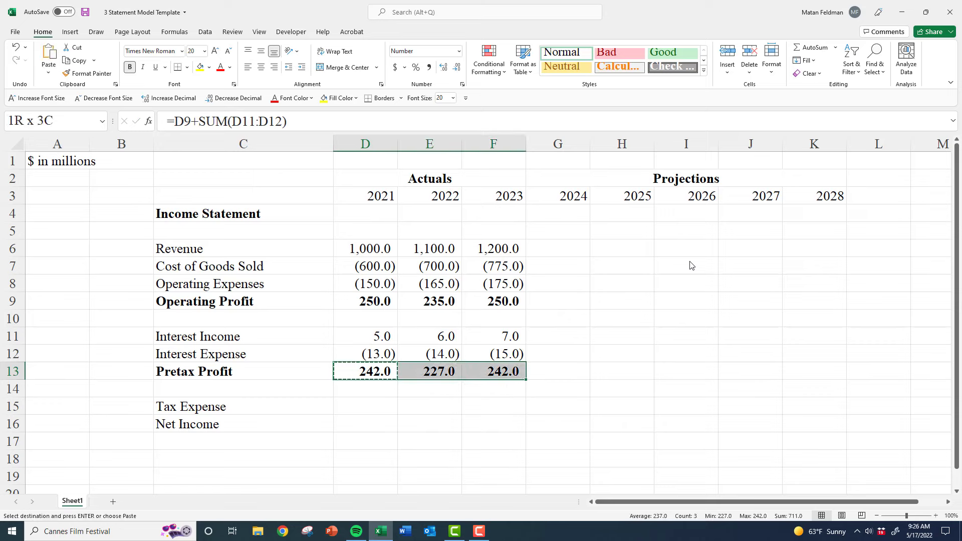
{"action": "key", "text": "ctrl+v"}
{"action": "key", "text": "Escape"}
Enter the Tax Expense actuals 70, 68 and 71 for 2021 to 2023 in D15:F15
{"action": "key", "text": "Right"}
{"action": "key", "text": "Right"}
{"action": "key", "text": "Down"}
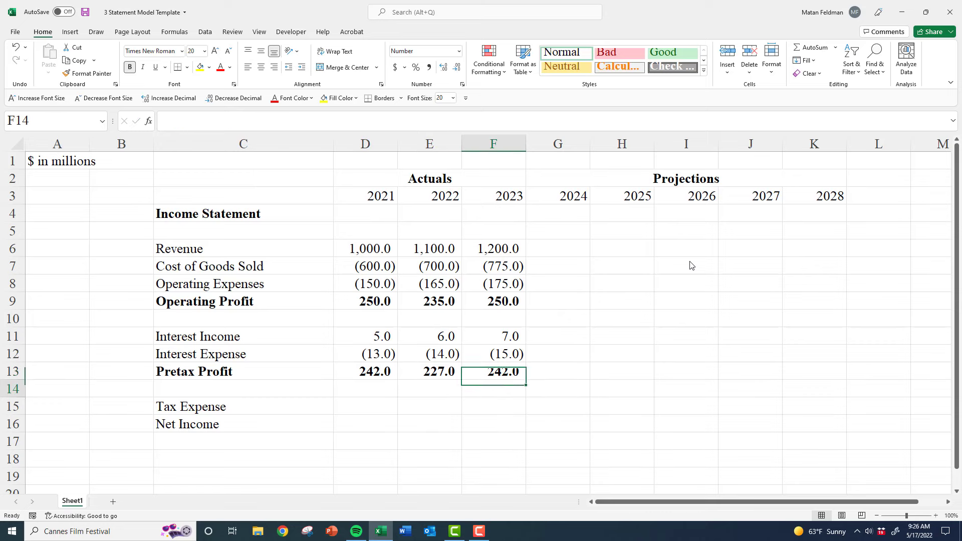
{"action": "key", "text": "Left"}
{"action": "key", "text": "Left"}
{"action": "key", "text": "Down"}
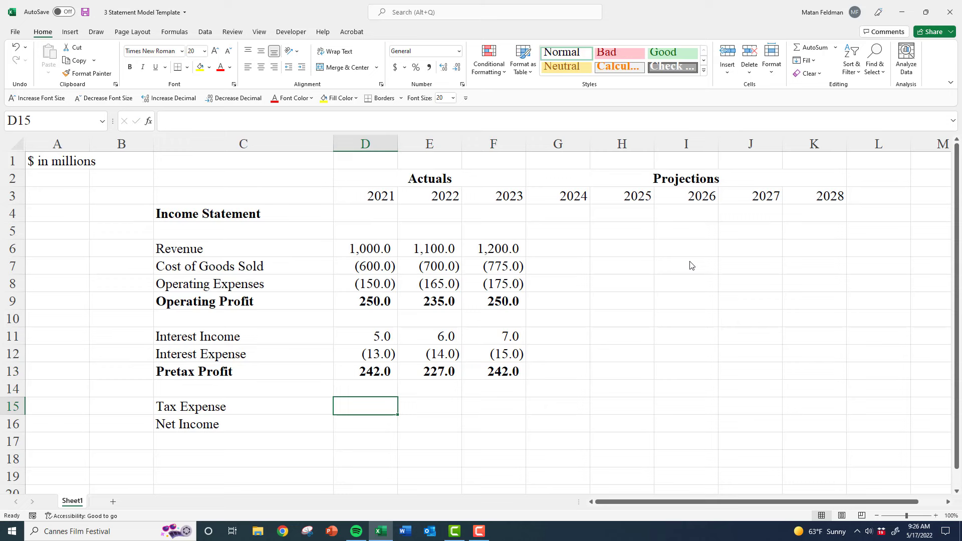
{"action": "key", "text": "Tab"}
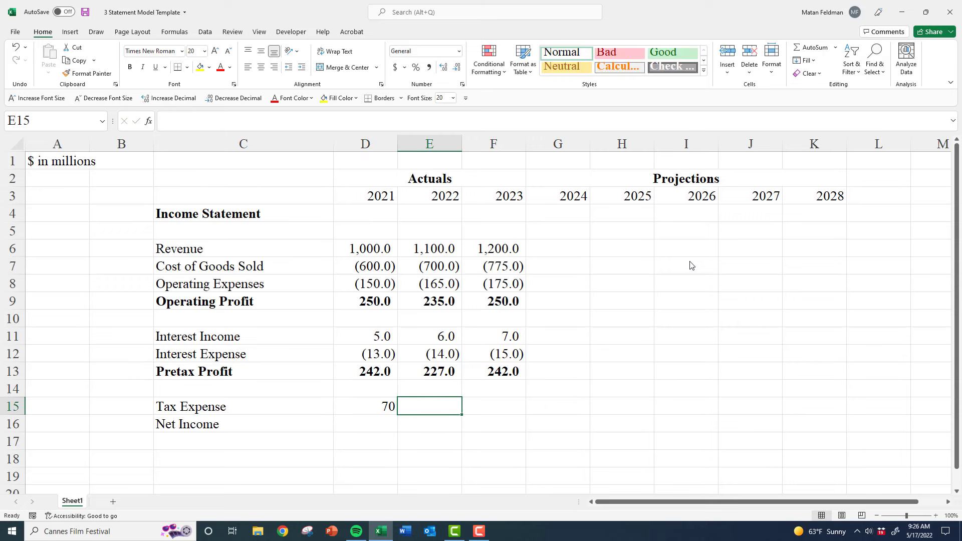
{"action": "type", "text": "7"}
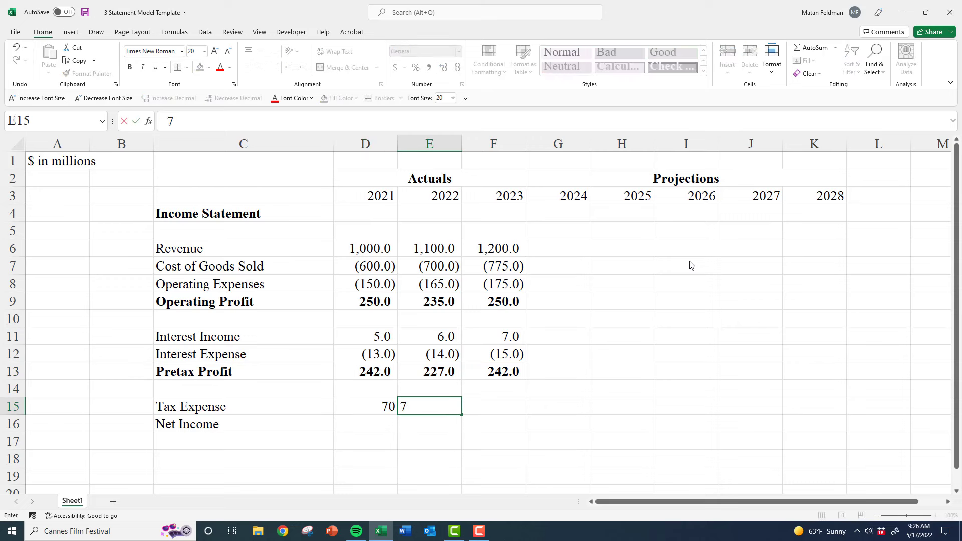
{"action": "key", "text": "BackSpace"}
{"action": "type", "text": "68"}
{"action": "key", "text": "Tab"}
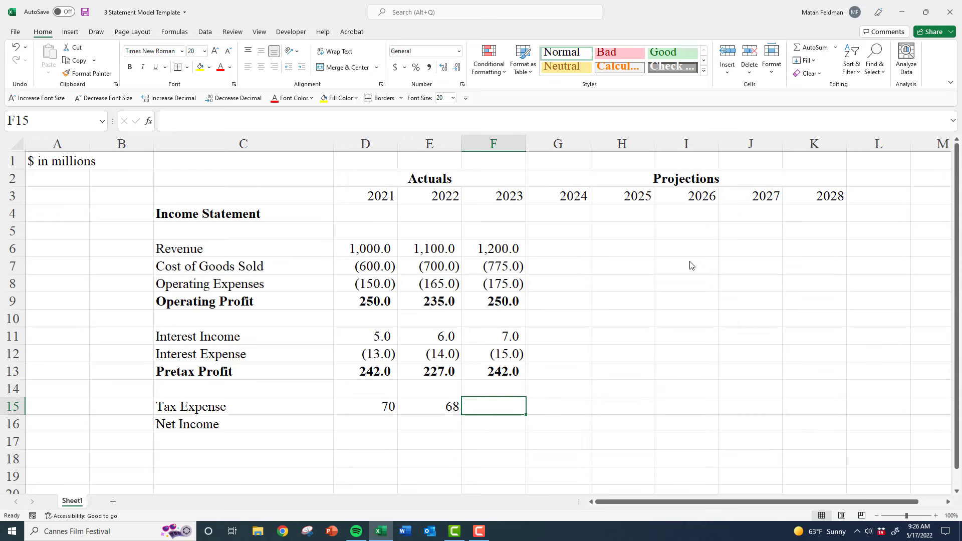
{"action": "type", "text": "71"}
{"action": "key", "text": "Return"}
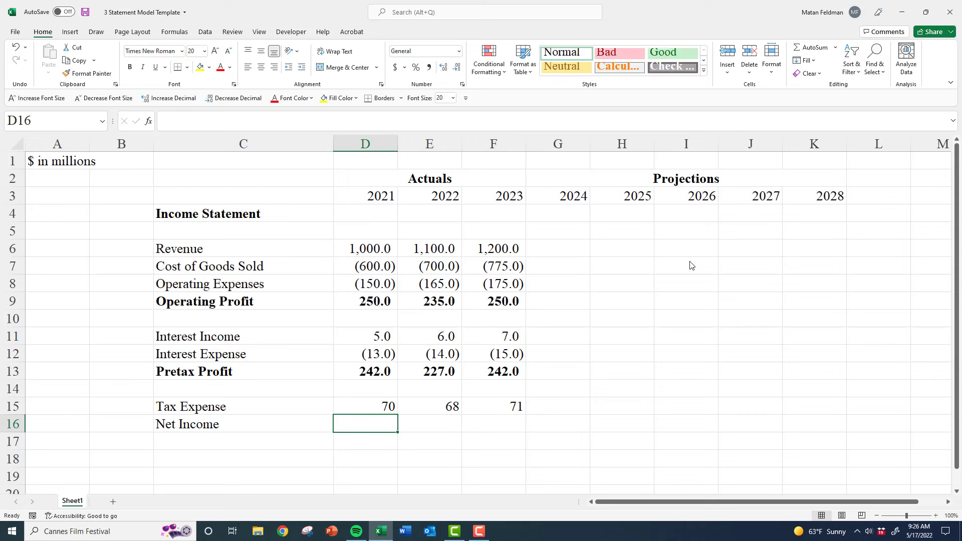
Turn the Tax Expense values in D15:F15 negative with Paste Special Multiply, using a helper value of -1 in D16
{"action": "key", "text": "Up"}
{"action": "key", "text": "Down"}
{"action": "type", "text": "-1"}
{"action": "key", "text": "ctrl+Return"}
{"action": "key", "text": "ctrl+c"}
{"action": "key", "text": "Up"}
{"action": "key", "text": "shift+Right"}
{"action": "key", "text": "shift+Right"}
{"action": "key", "text": "ctrl+alt+v"}
{"action": "key", "text": "m"}
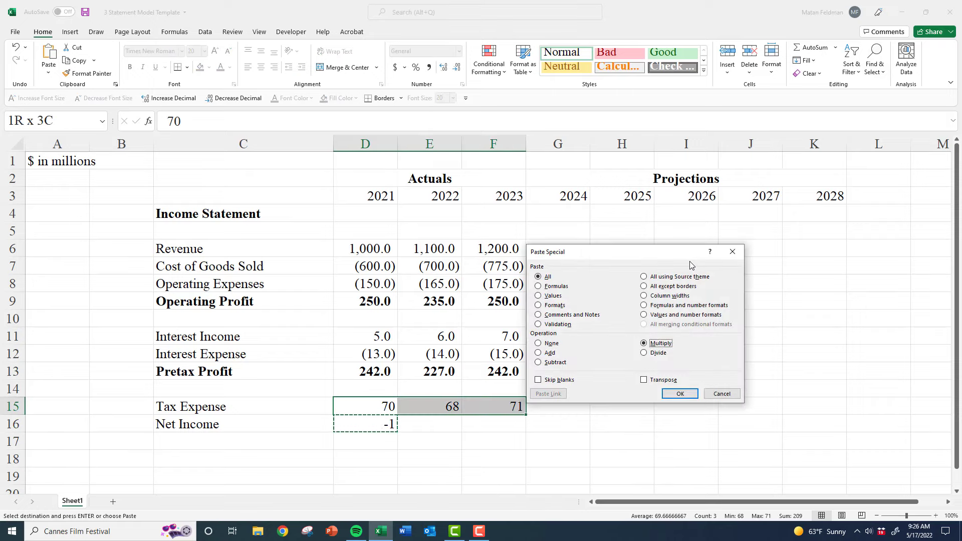
{"action": "key", "text": "Return"}
Copy the Interest Expense number format onto the Tax Expense values in D15:F15 with Paste Special Formats
{"action": "key", "text": "Up"}
{"action": "key", "text": "Up"}
{"action": "key", "text": "Up"}
{"action": "key", "text": "shift+Right"}
{"action": "key", "text": "shift+Right"}
{"action": "key", "text": "ctrl+c"}
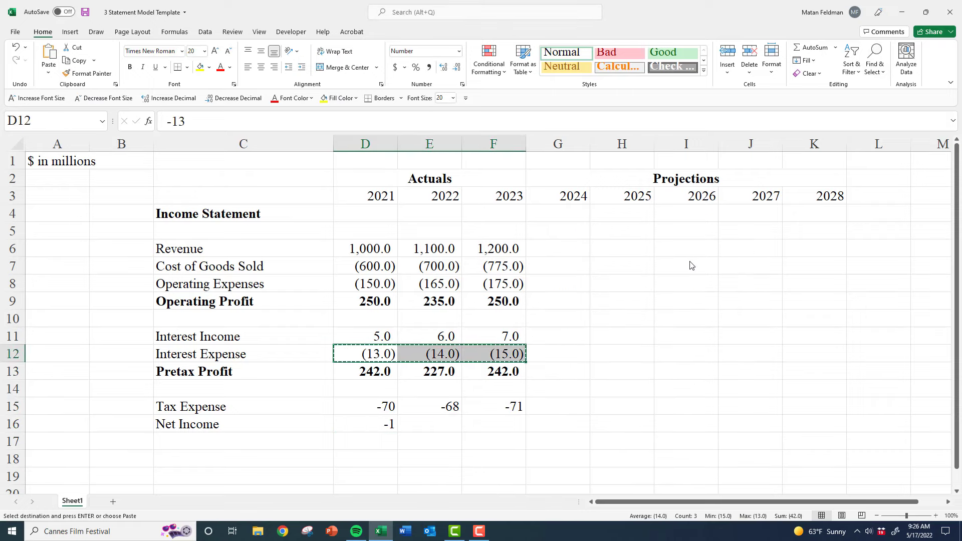
{"action": "key", "text": "Down"}
{"action": "key", "text": "Down"}
{"action": "key", "text": "Down"}
{"action": "key", "text": "shift+Right"}
{"action": "key", "text": "shift+Right"}
{"action": "key", "text": "ctrl+alt+v"}
{"action": "key", "text": "t"}
{"action": "key", "text": "Return"}
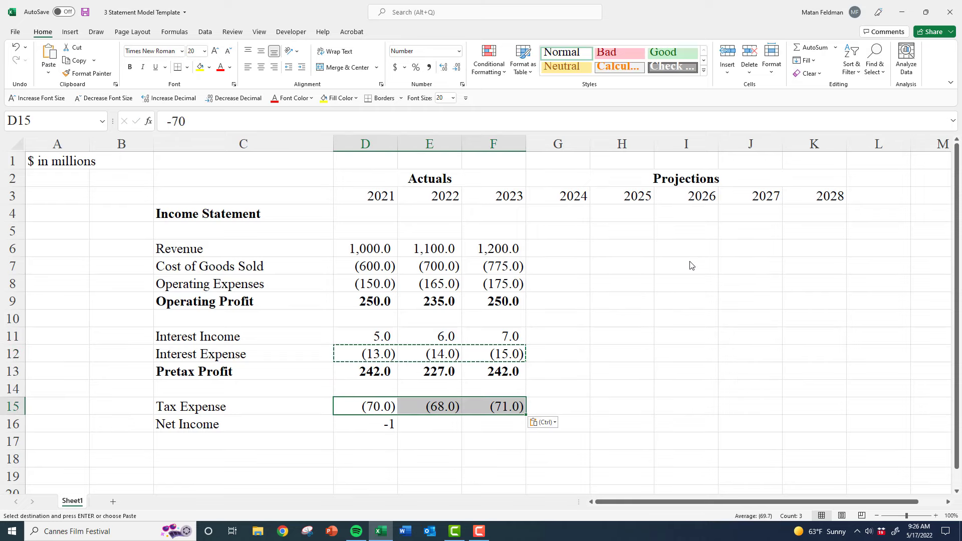
Delete the helper value from D16 and enter =D13+D15 there as the 2021 Net Income formula
{"action": "key", "text": "Escape"}
{"action": "key", "text": "Down"}
{"action": "key", "text": "Delete"}
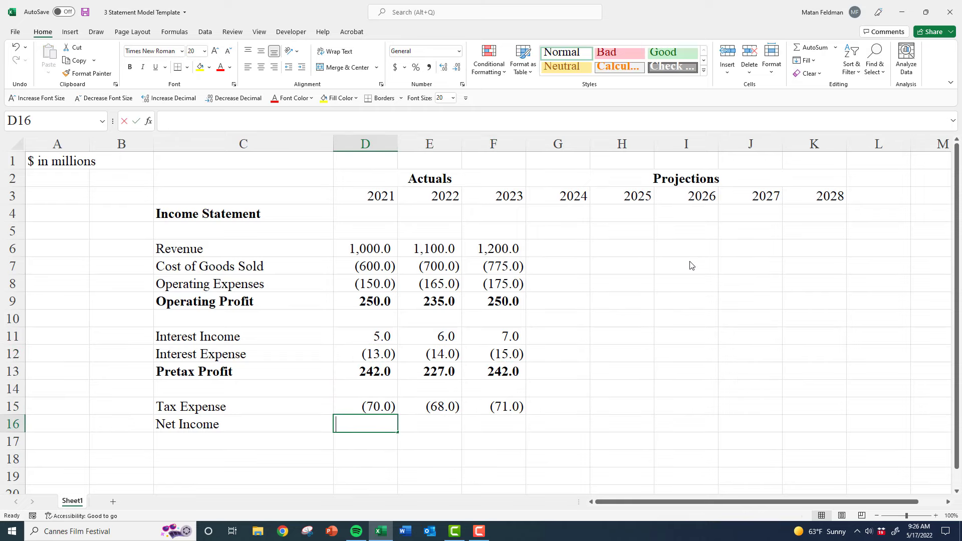
{"action": "type", "text": "="}
{"action": "key", "text": "Up"}
{"action": "key", "text": "Up"}
{"action": "key", "text": "Up"}
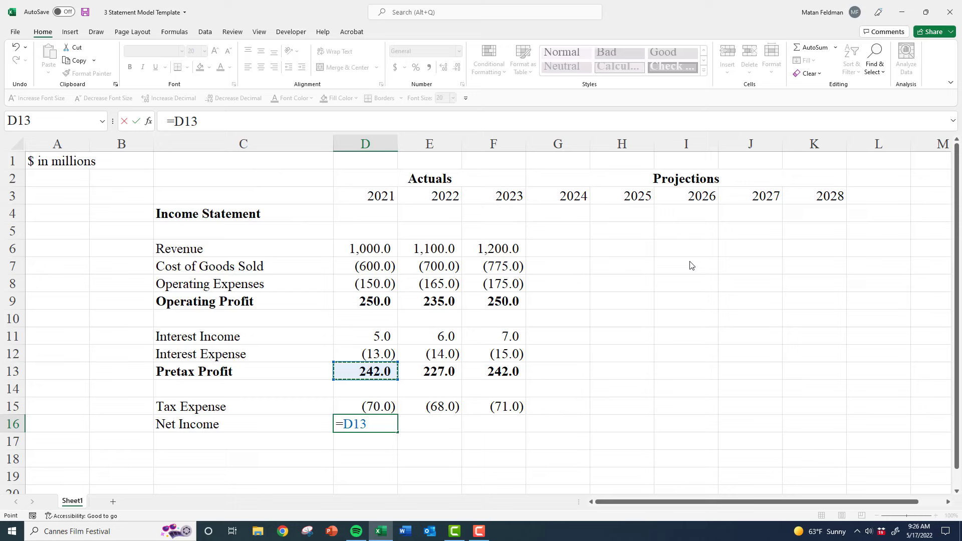
{"action": "type", "text": "+"}
{"action": "key", "text": "Up"}
{"action": "key", "text": "ctrl+Return"}
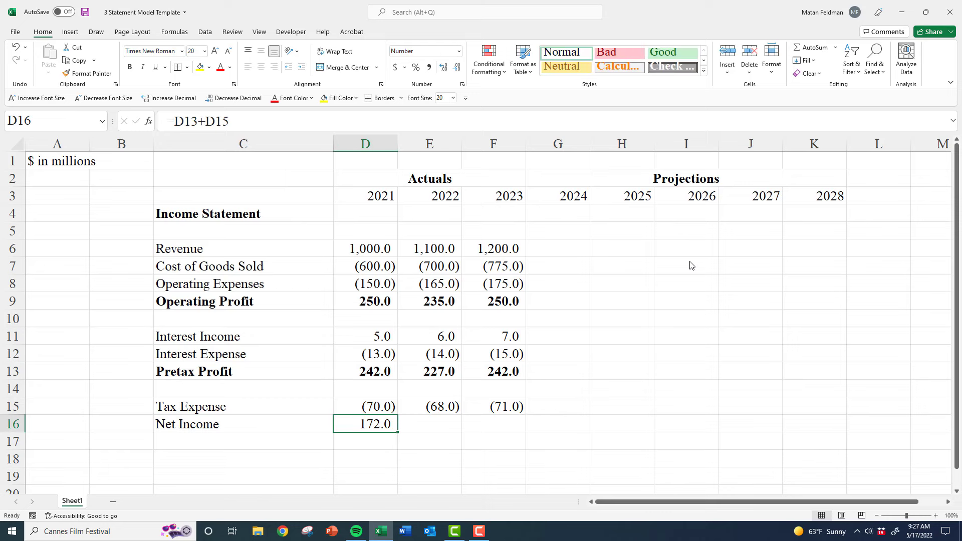
Copy the Net Income formula across to E16:F16 and make the Net Income values and label bold
{"action": "key", "text": "ctrl+c"}
{"action": "key", "text": "shift+Right"}
{"action": "key", "text": "shift+Right"}
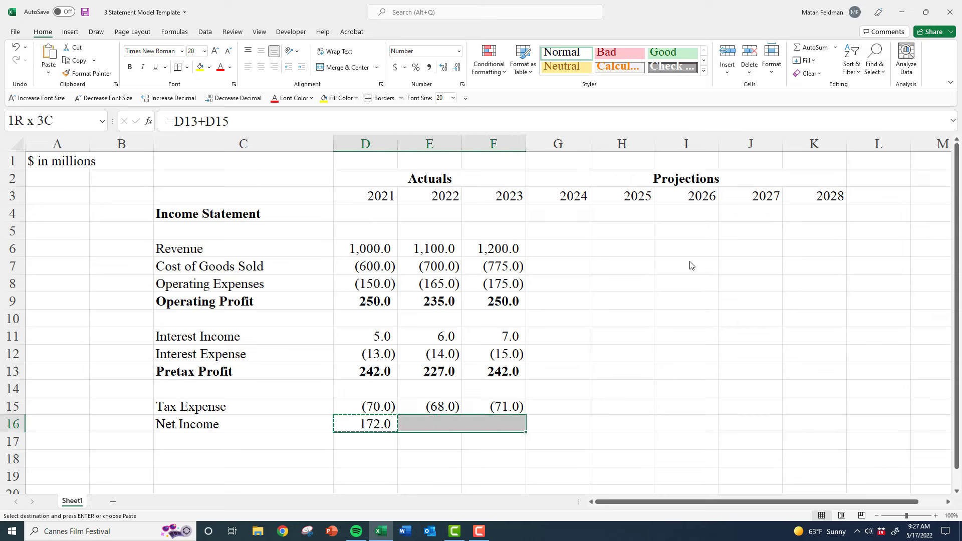
{"action": "key", "text": "ctrl+v"}
{"action": "key", "text": "ctrl+b"}
{"action": "key", "text": "Left"}
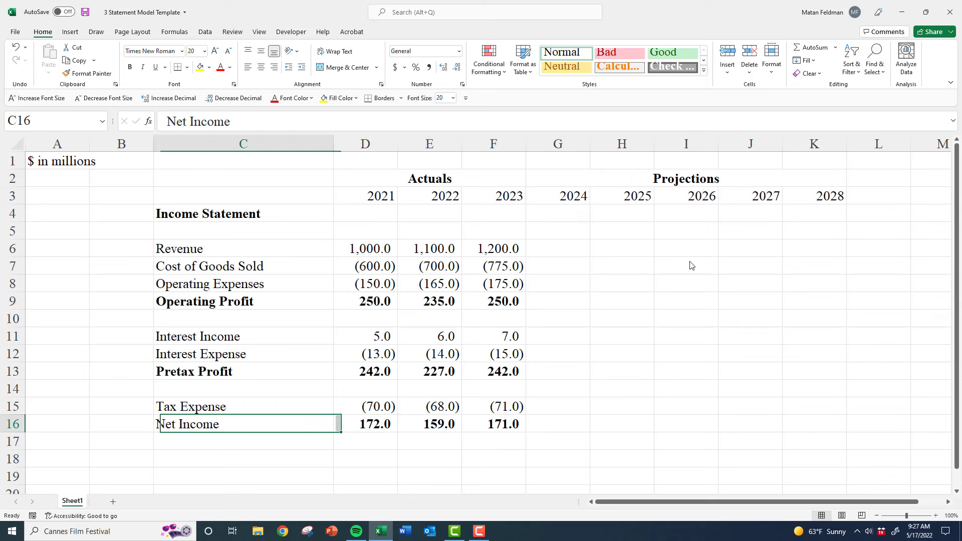
{"action": "key", "text": "ctrl+b"}
Try a blue font colour on all the actuals in D6:F16 through Format Cells and undo it
{"action": "key", "text": "Right"}
{"action": "key", "text": "Up"}
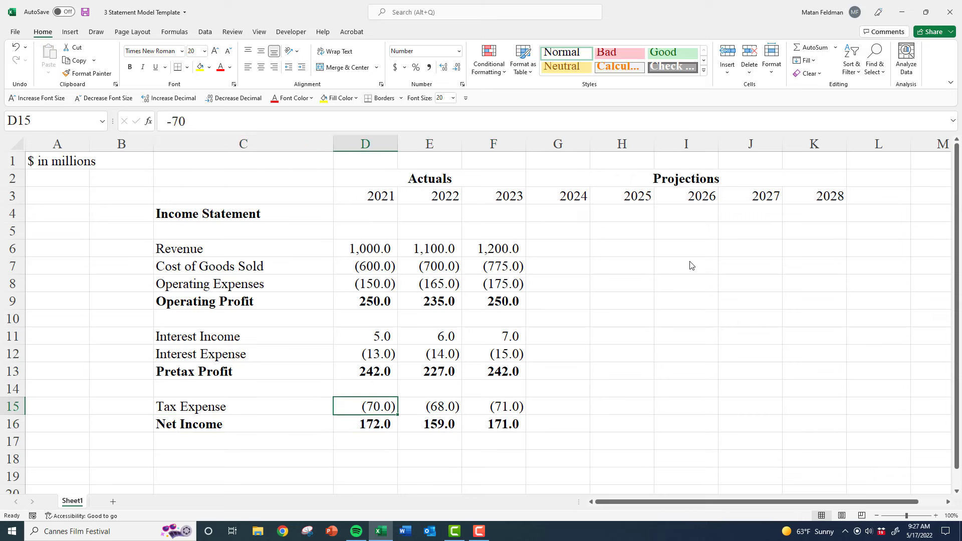
{"action": "key", "text": "Up"}
{"action": "key", "text": "Up"}
{"action": "key", "text": "Up"}
{"action": "key", "text": "Up"}
{"action": "key", "text": "Up"}
{"action": "key", "text": "Up"}
{"action": "key", "text": "Up"}
{"action": "key", "text": "Up"}
{"action": "key", "text": "Up"}
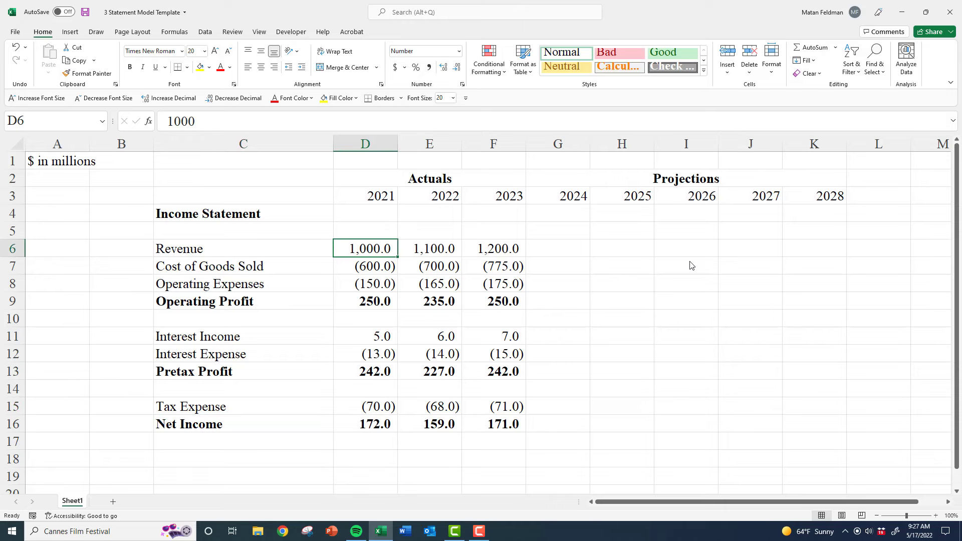
{"action": "key", "text": "ctrl+shift+Right"}
{"action": "key", "text": "ctrl+shift+Down"}
{"action": "key", "text": "ctrl+shift+Down"}
{"action": "key", "text": "ctrl+shift+Down"}
{"action": "key", "text": "ctrl+shift+Down"}
{"action": "key", "text": "ctrl+shift+Down"}
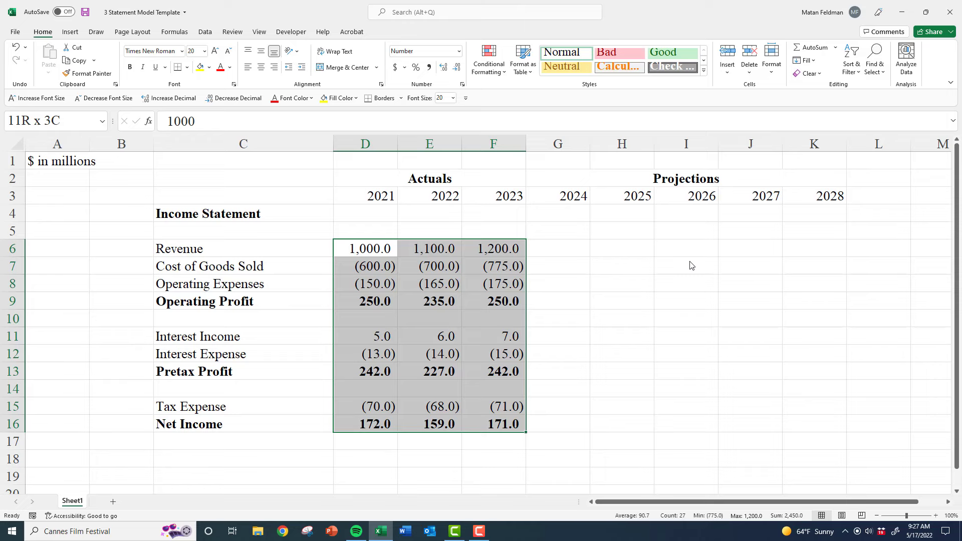
{"action": "key", "text": "ctrl+1"}
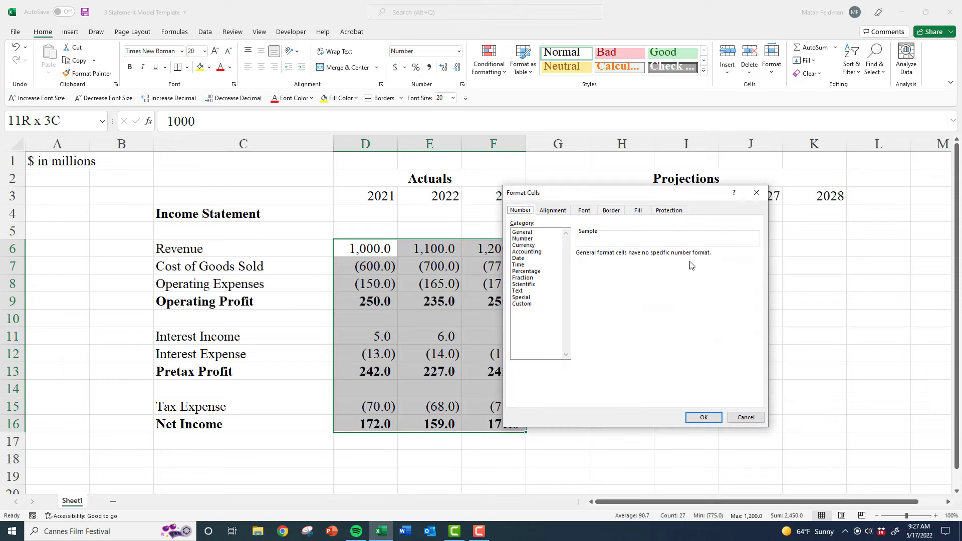
{"action": "key", "text": "ctrl+Tab"}
{"action": "key", "text": "ctrl+Tab"}
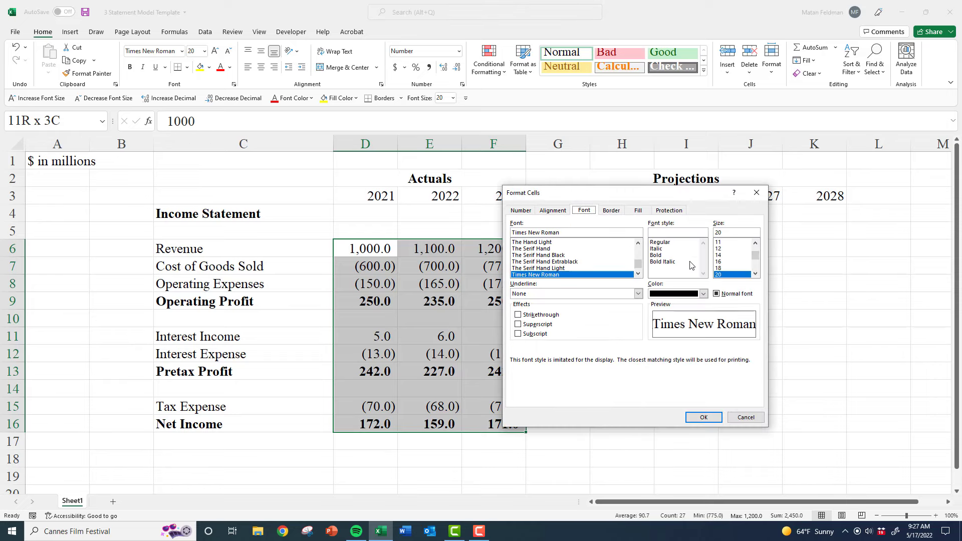
{"action": "key", "text": "alt+c"}
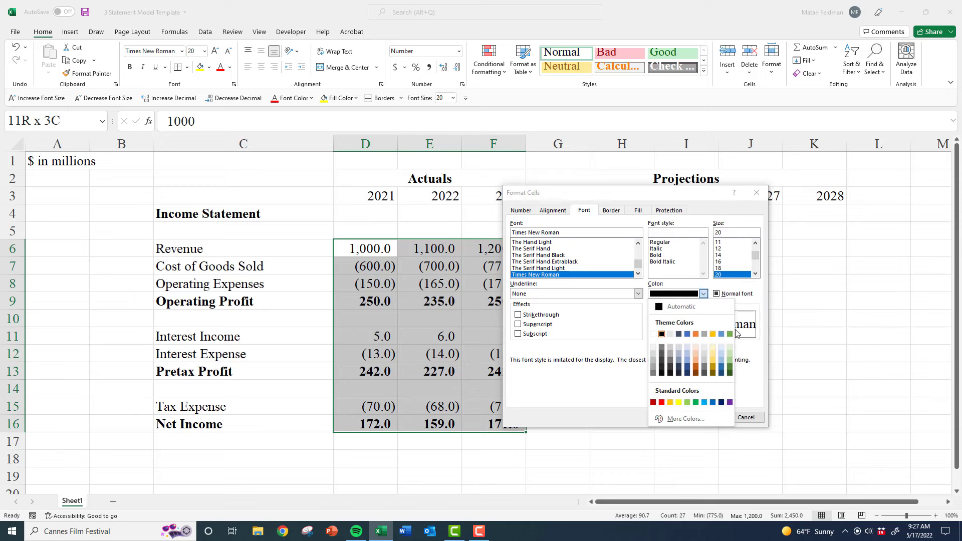
{"action": "left_click", "coordinate": [712, 402]}
{"action": "left_click", "coordinate": [706, 416]}
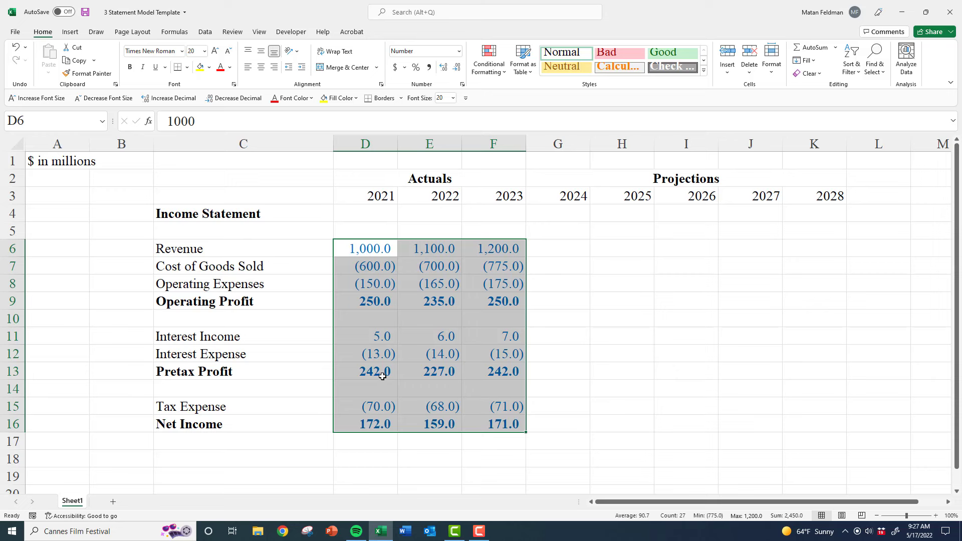
{"action": "key", "text": "ctrl+z"}
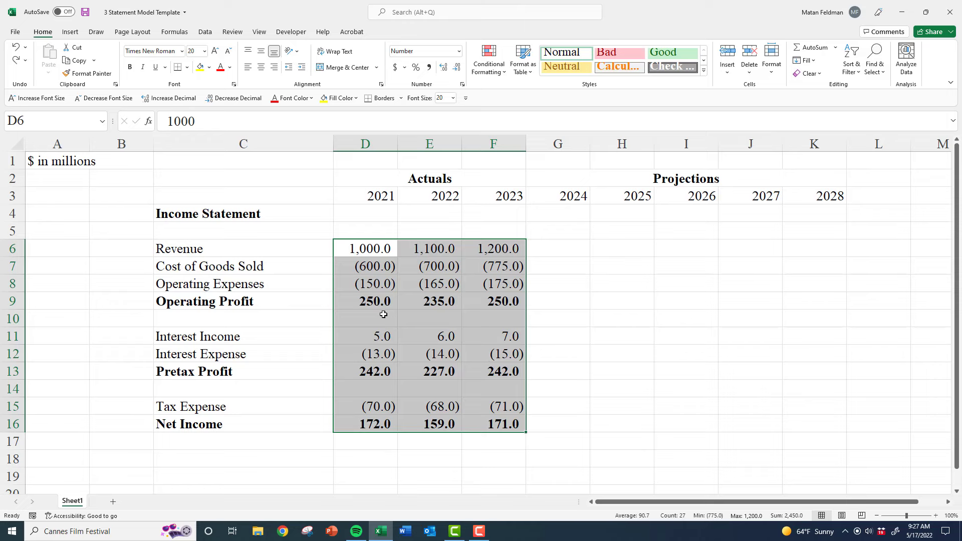
Examine the 2021 Operating Profit formula in D9
{"action": "left_click", "coordinate": [367, 299]}
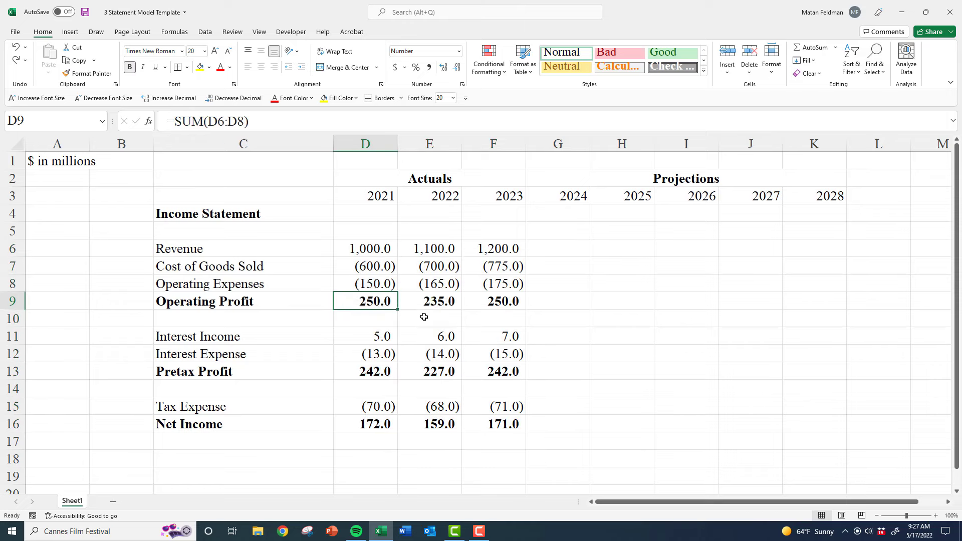
{"action": "key", "text": "F2"}
{"action": "key", "text": "Escape"}
Select only the numeric constants within the actuals in D6:F16 using Go To Special, excluding text, logicals and errors
{"action": "double_click", "coordinate": [393, 278]}
{"action": "left_click", "coordinate": [392, 255]}
{"action": "left_click_drag", "start_coordinate": [392, 258], "coordinate": [490, 425]}
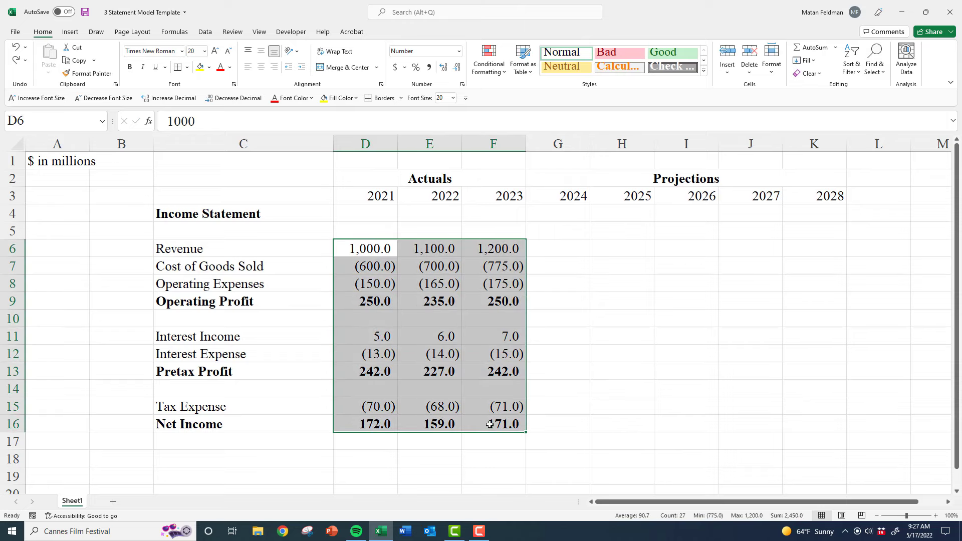
{"action": "key", "text": "F5"}
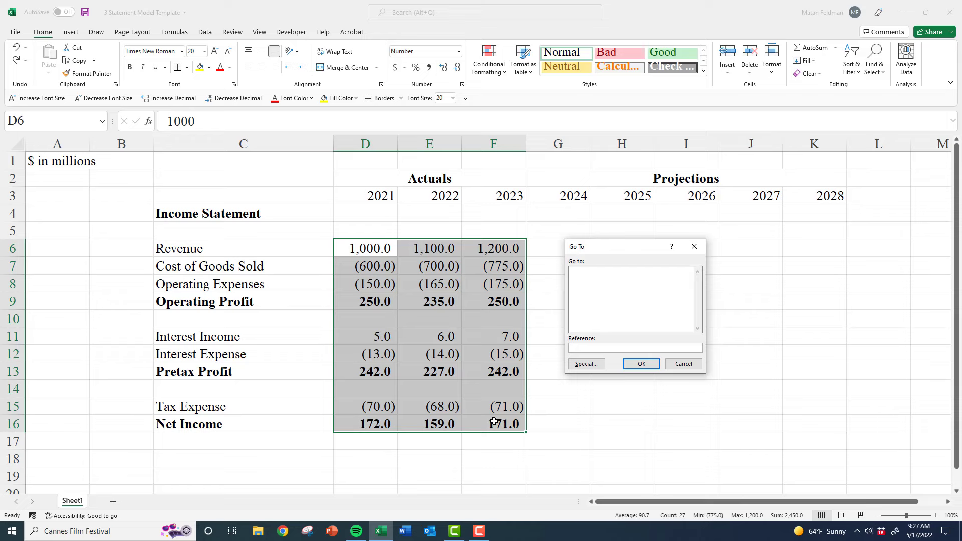
{"action": "key", "text": "alt+s"}
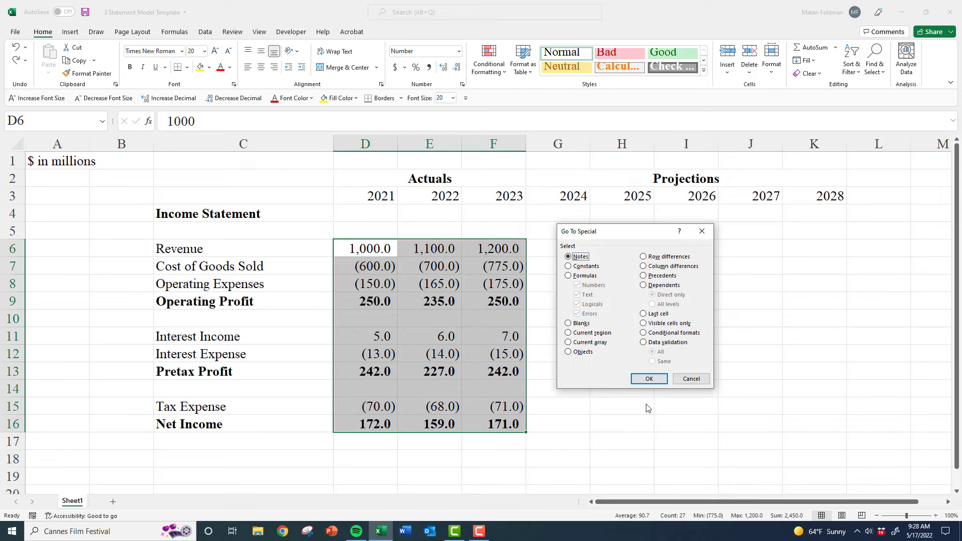
{"action": "key", "text": "alt+o"}
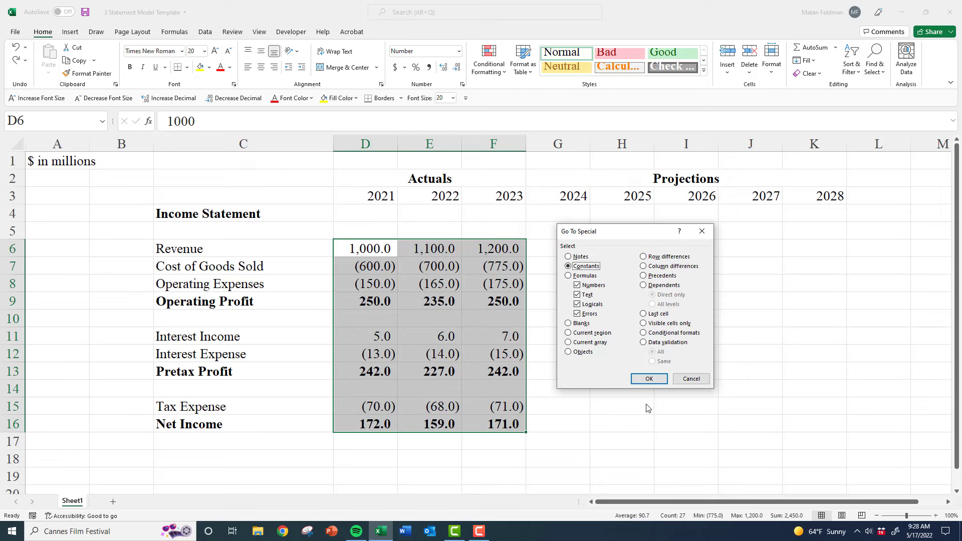
{"action": "key", "text": "Tab"}
{"action": "key", "text": "Tab"}
{"action": "key", "text": "space"}
{"action": "key", "text": "Tab"}
{"action": "key", "text": "space"}
{"action": "key", "text": "Tab"}
{"action": "key", "text": "space"}
{"action": "key", "text": "Tab"}
{"action": "key", "text": "Return"}
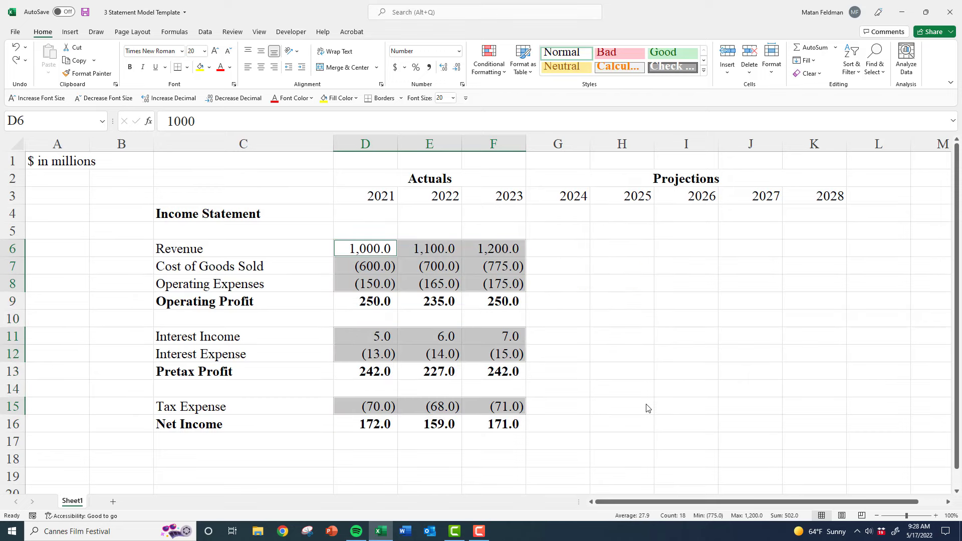
Change the font colour of the selected hardcoded numbers to the standard blue
{"action": "key", "text": "ctrl+1"}
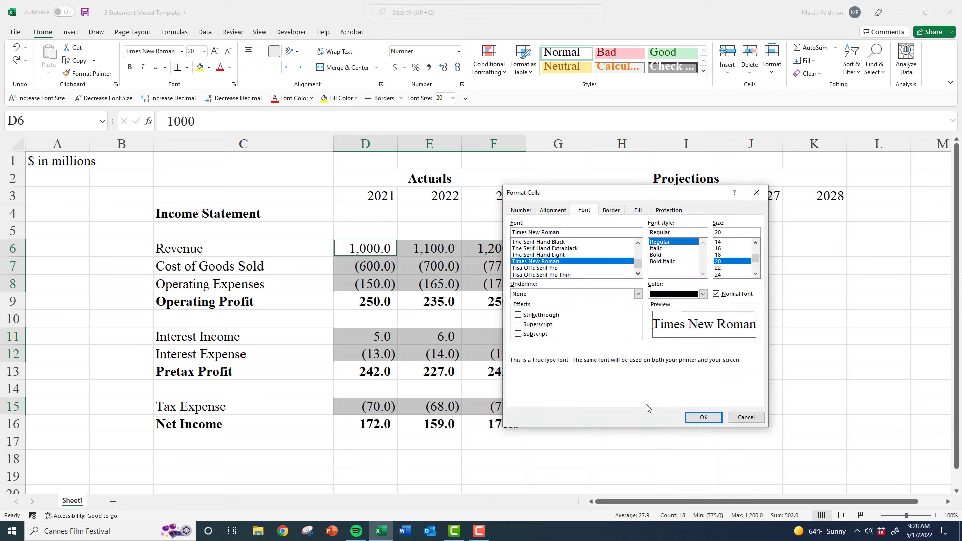
{"action": "key", "text": "alt+c"}
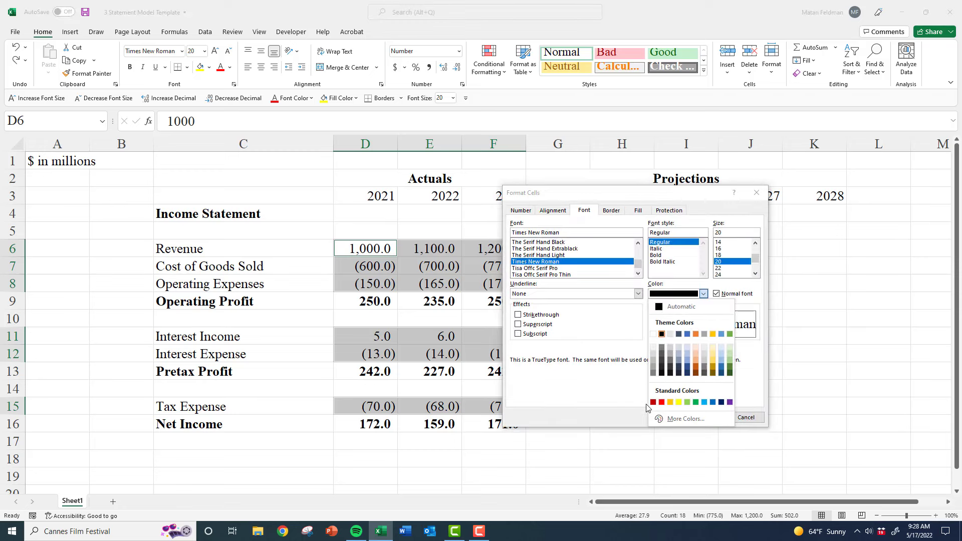
{"action": "left_click", "coordinate": [713, 402]}
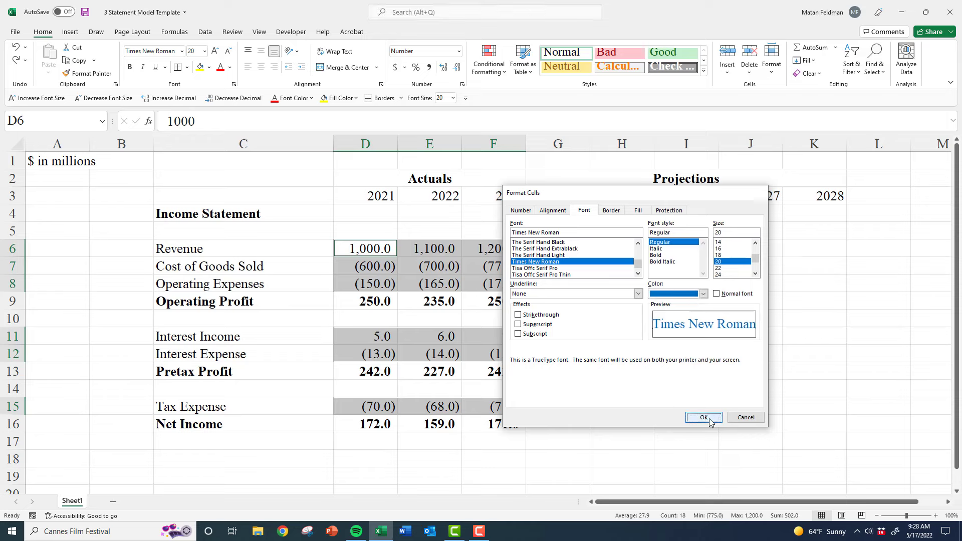
{"action": "left_click", "coordinate": [709, 416]}
{"action": "left_click", "coordinate": [644, 373]}
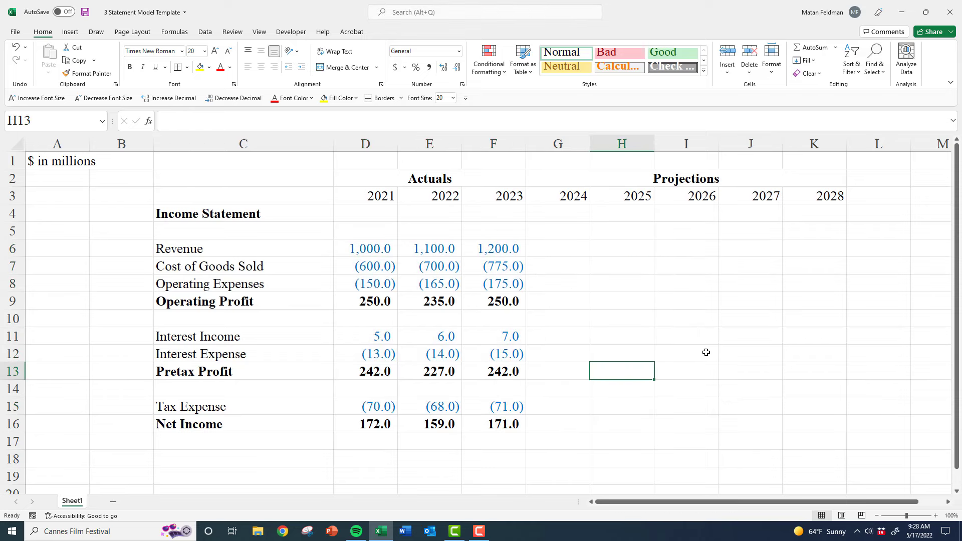
Look over the 2023 hardcoded and formula cells and the empty 2024 projection column beside them
{"action": "key", "text": "Up"}
{"action": "key", "text": "Left"}
{"action": "key", "text": "Left"}
{"action": "key", "text": "Up"}
{"action": "key", "text": "Up"}
{"action": "key", "text": "Up"}
{"action": "key", "text": "Up"}
{"action": "key", "text": "Up"}
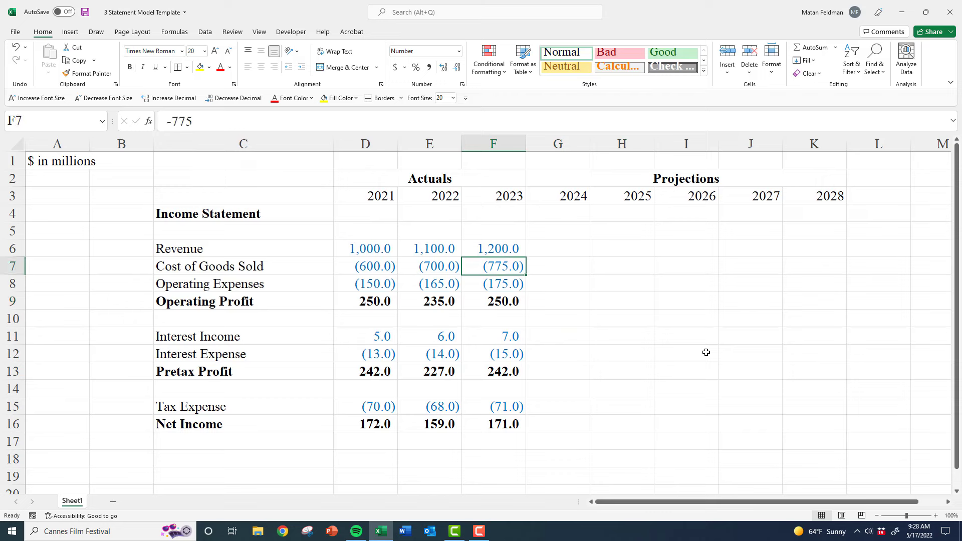
{"action": "key", "text": "Up"}
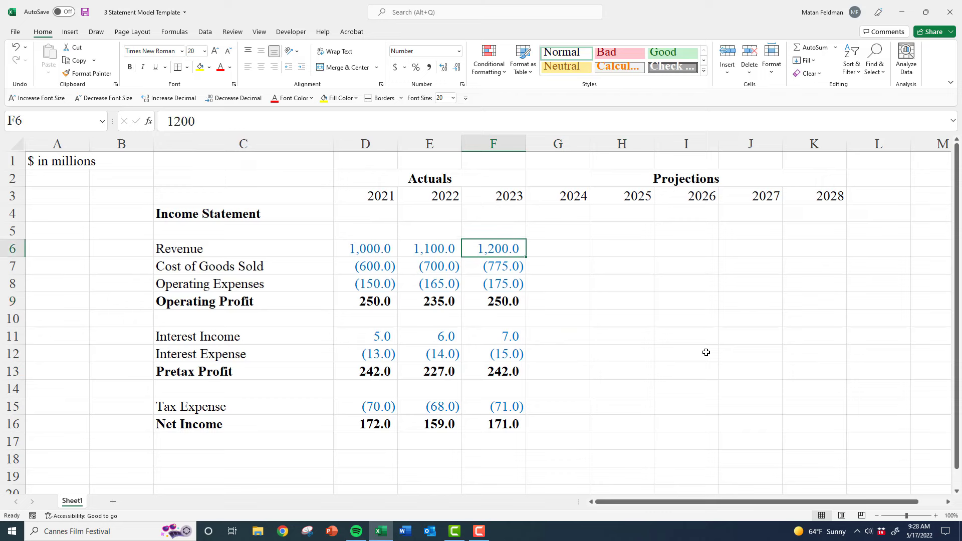
{"action": "key", "text": "Right"}
{"action": "key", "text": "Down"}
{"action": "key", "text": "Down"}
{"action": "key", "text": "Down"}
{"action": "key", "text": "Down"}
{"action": "key", "text": "Down"}
{"action": "key", "text": "Down"}
{"action": "key", "text": "Down"}
{"action": "key", "text": "Down"}
{"action": "key", "text": "Down"}
{"action": "key", "text": "Down"}
{"action": "key", "text": "Down"}
{"action": "key", "text": "Down"}
{"action": "key", "text": "Down"}
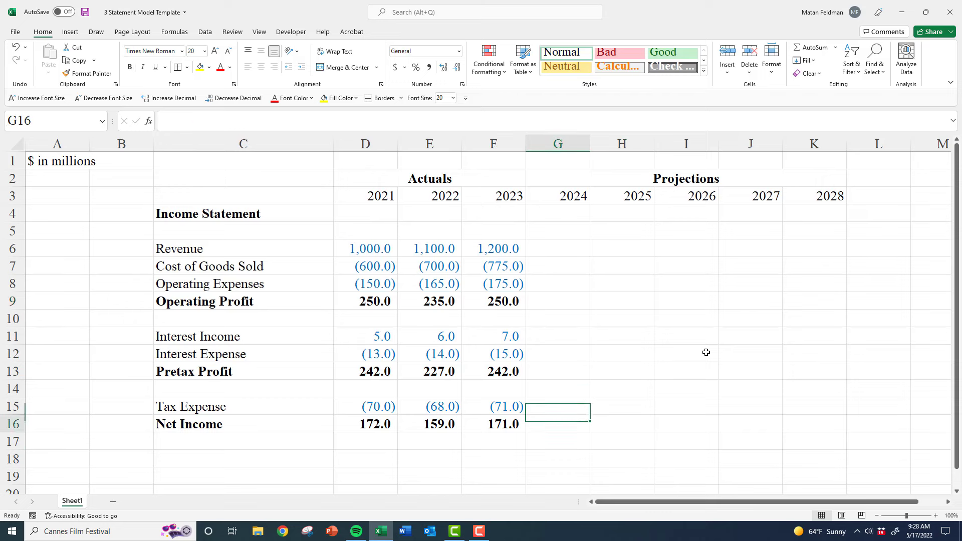
{"action": "key", "text": "Left"}
{"action": "key", "text": "Left"}
{"action": "key", "text": "Left"}
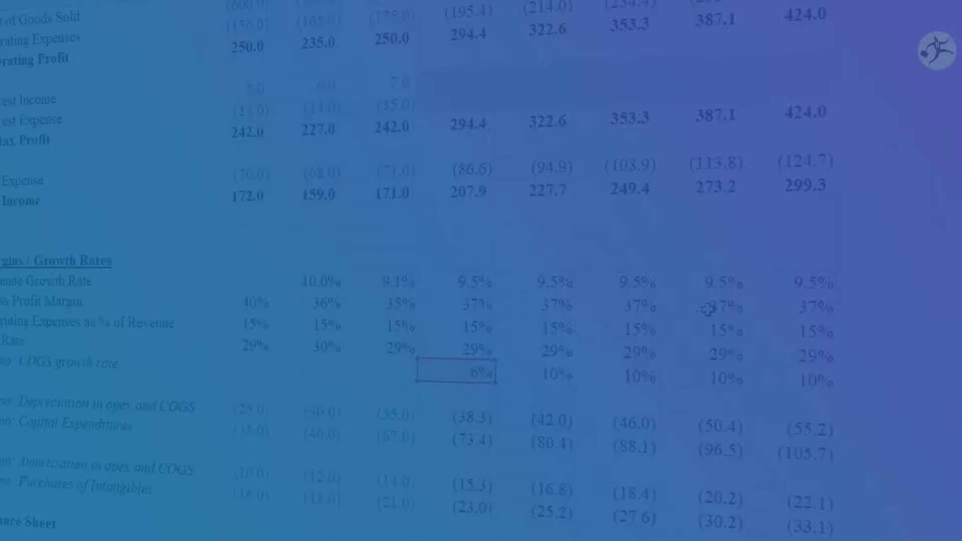
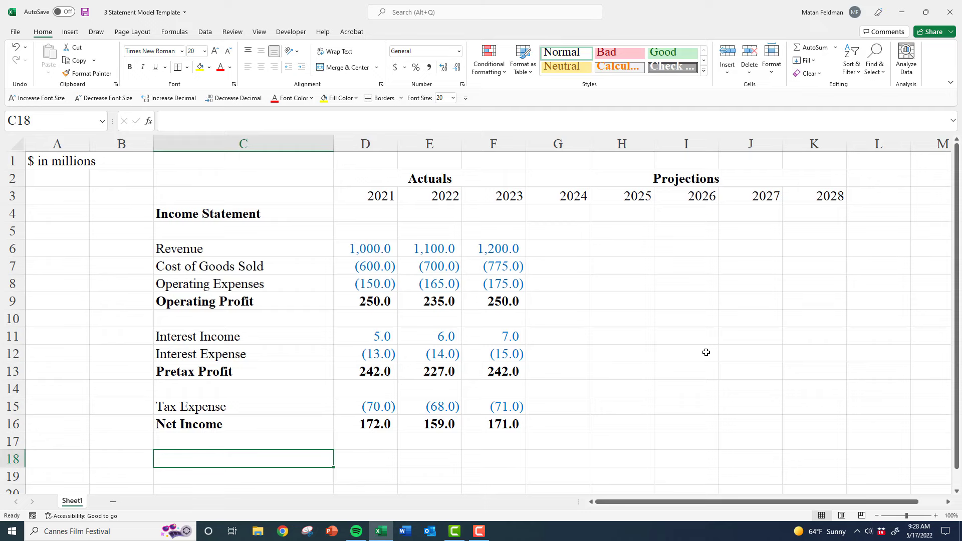
Set the worksheet zoom to 75%
{"action": "key", "text": "Down"}
{"action": "key", "text": "Down"}
{"action": "key", "text": "Down"}
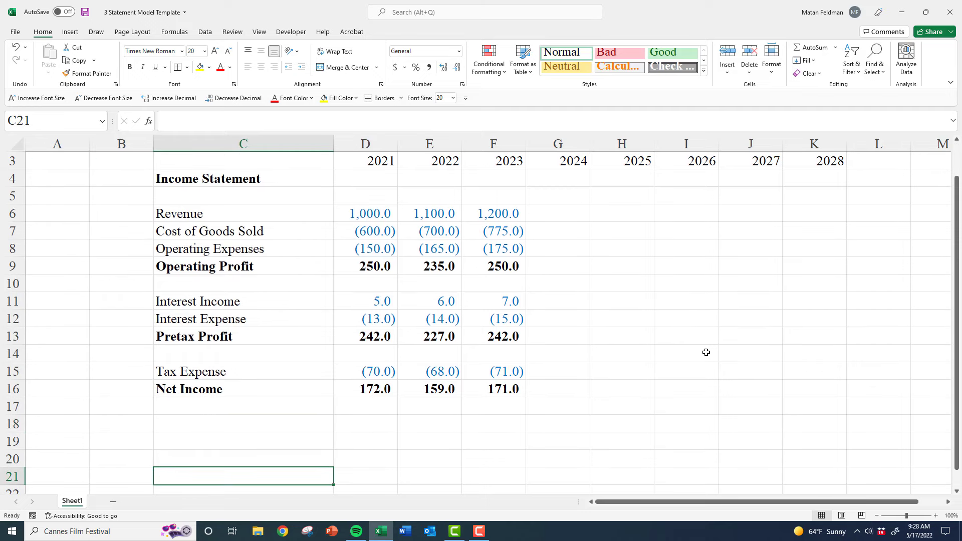
{"action": "key", "text": "Up"}
{"action": "key", "text": "Up"}
{"action": "key", "text": "alt+v"}
{"action": "key", "text": "z"}
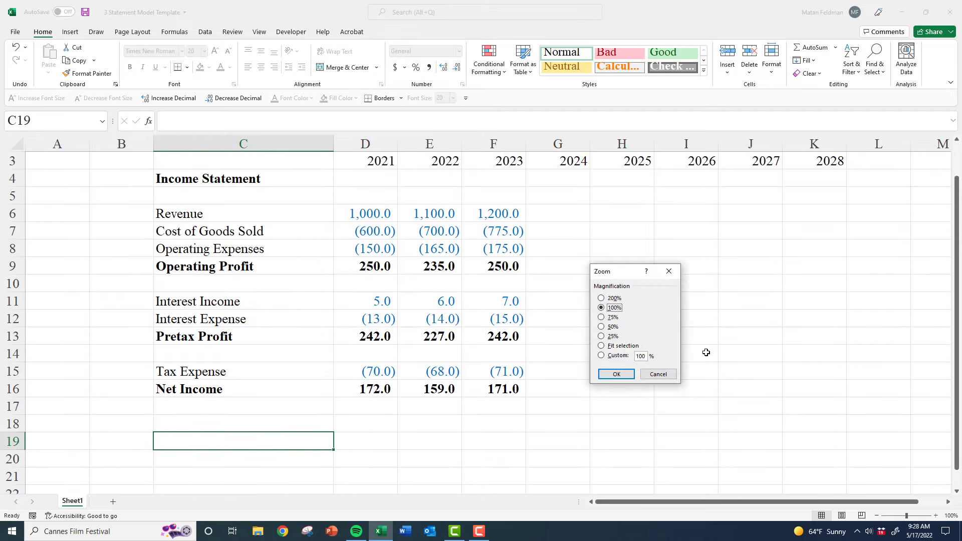
{"action": "key", "text": "Down"}
{"action": "key", "text": "Return"}
{"action": "key", "text": "Up"}
{"action": "key", "text": "Up"}
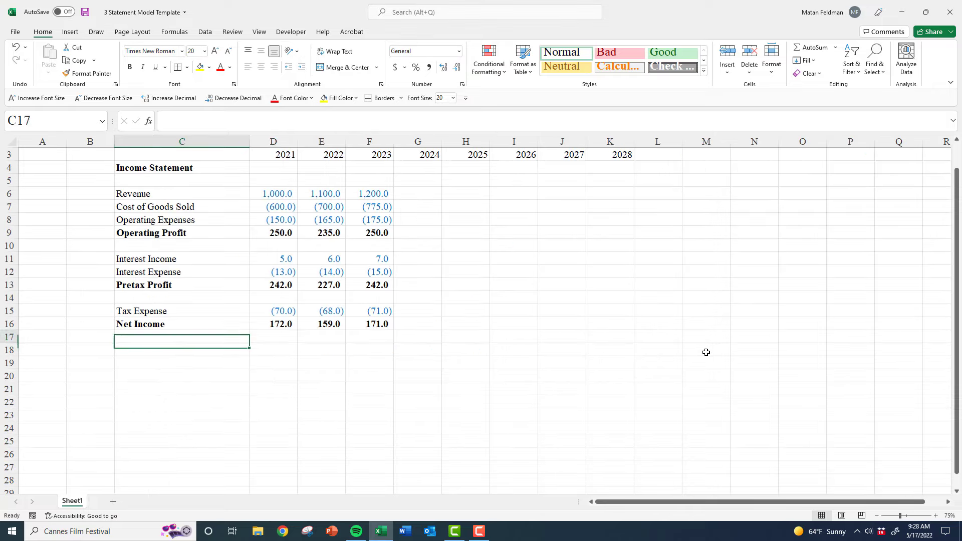
{"action": "key", "text": "Up"}
{"action": "key", "text": "Up"}
{"action": "key", "text": "Up"}
{"action": "key", "text": "Up"}
{"action": "key", "text": "Up"}
{"action": "key", "text": "Up"}
{"action": "key", "text": "Up"}
{"action": "key", "text": "Up"}
{"action": "key", "text": "Up"}
{"action": "key", "text": "Up"}
{"action": "key", "text": "Up"}
{"action": "key", "text": "Up"}
{"action": "key", "text": "Up"}
{"action": "key", "text": "Up"}
{"action": "key", "text": "Up"}
{"action": "key", "text": "Up"}
Enter the section heading "Margins / Growth Rates" in C19, below the income statement
{"action": "key", "text": "Down"}
{"action": "key", "text": "Down"}
{"action": "key", "text": "Down"}
{"action": "key", "text": "Down"}
{"action": "key", "text": "Down"}
{"action": "key", "text": "Down"}
{"action": "key", "text": "Down"}
{"action": "key", "text": "Down"}
{"action": "key", "text": "Down"}
{"action": "key", "text": "Down"}
{"action": "key", "text": "Down"}
{"action": "key", "text": "Down"}
{"action": "key", "text": "Down"}
{"action": "key", "text": "Down"}
{"action": "key", "text": "Down"}
{"action": "key", "text": "Down"}
{"action": "key", "text": "Down"}
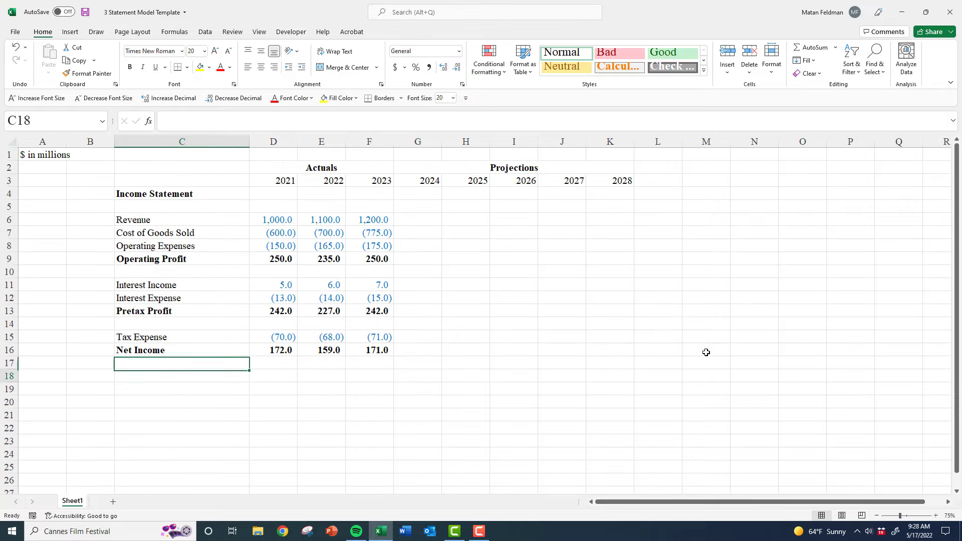
{"action": "key", "text": "Down"}
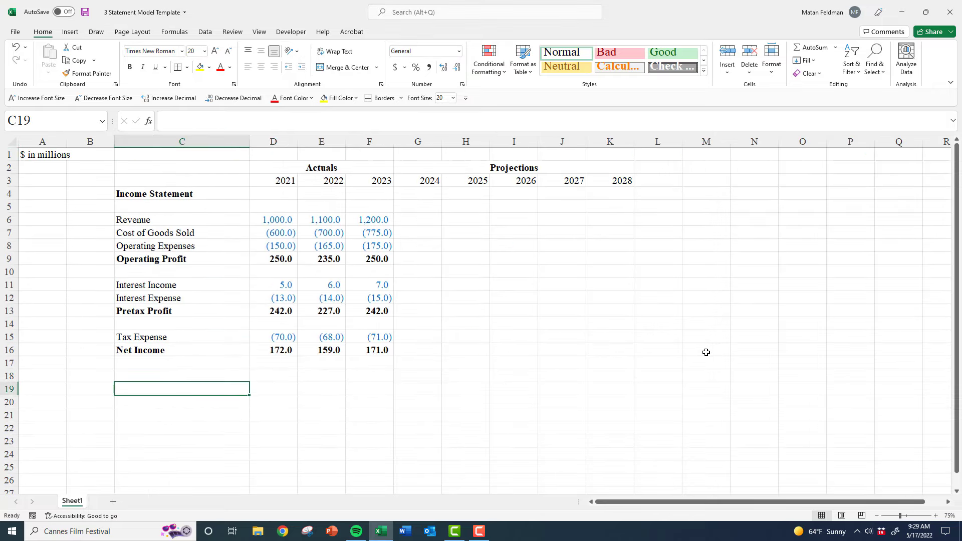
{"action": "type", "text": "Margi"}
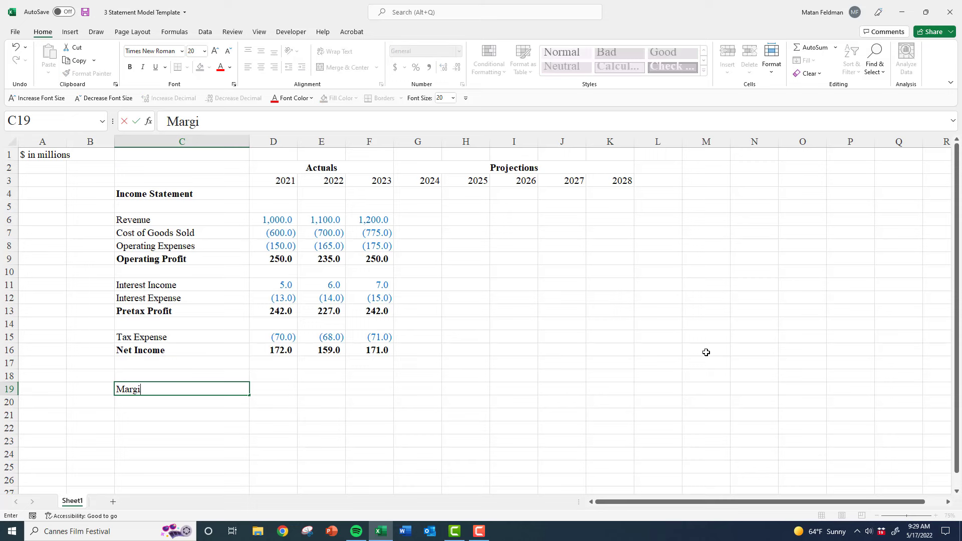
{"action": "type", "text": "ns / Growth Rates"}
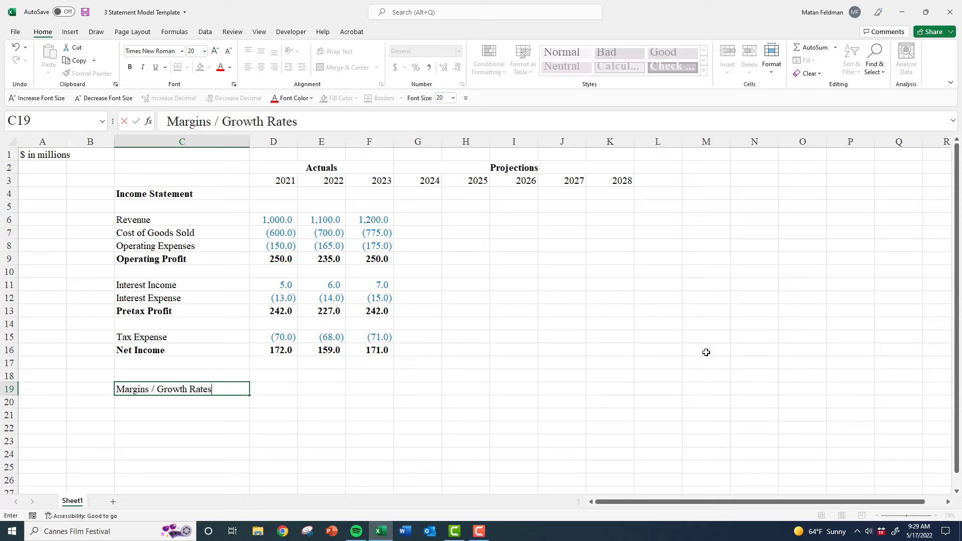
{"action": "key", "text": "ctrl+Return"}
Add the row labels "Revenue" in C20 and "Gross Profit Margin" in C21
{"action": "key", "text": "Down"}
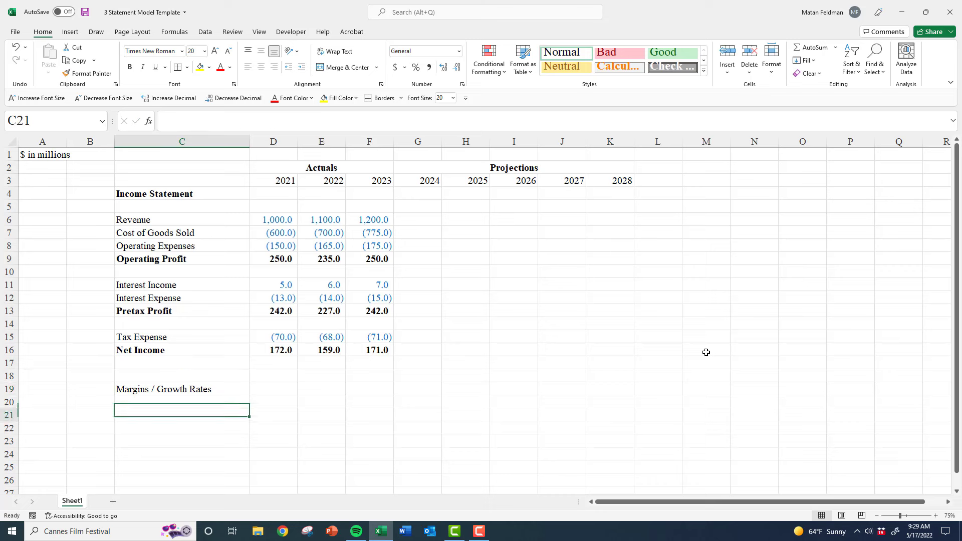
{"action": "key", "text": "Down"}
{"action": "key", "text": "Up"}
{"action": "type", "text": "Revenue"}
{"action": "key", "text": "ctrl+Return"}
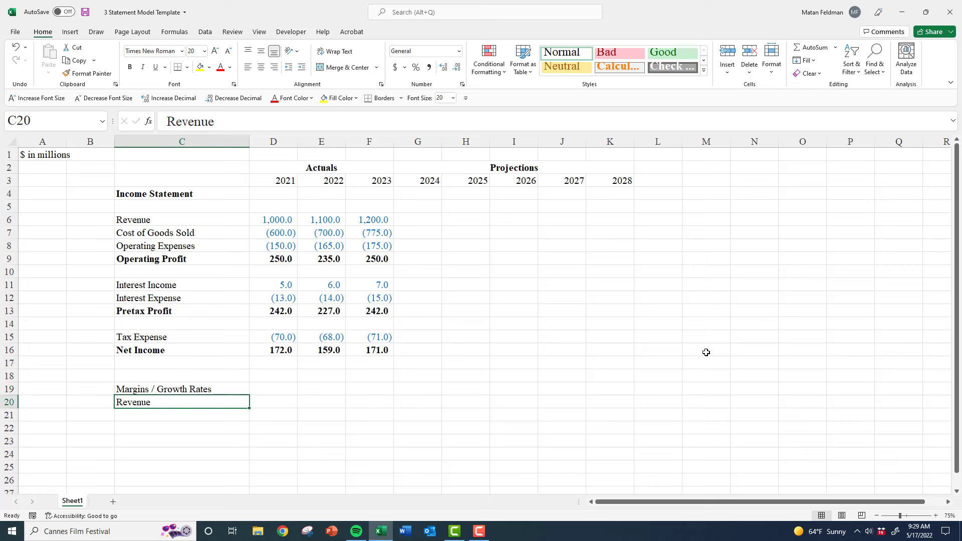
{"action": "key", "text": "Down"}
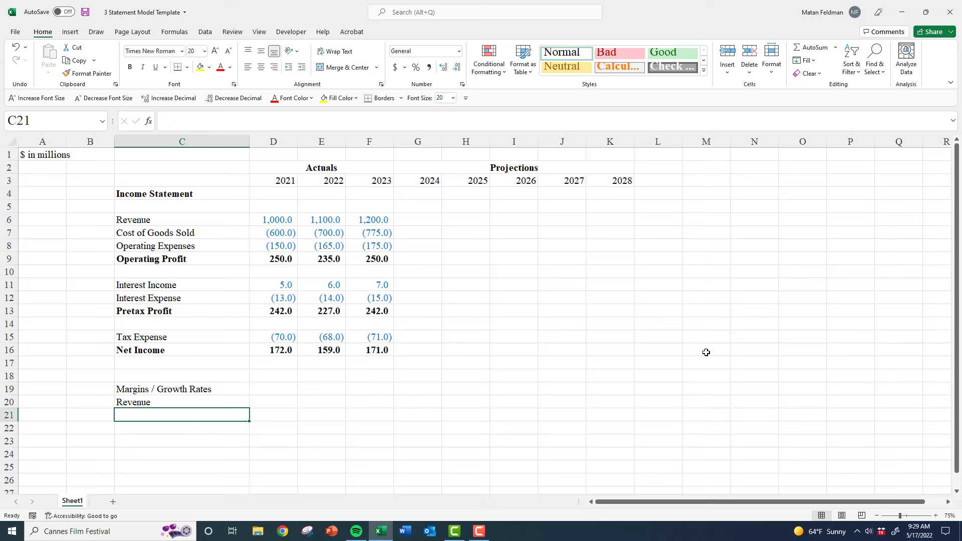
{"action": "type", "text": "Gross Pro"}
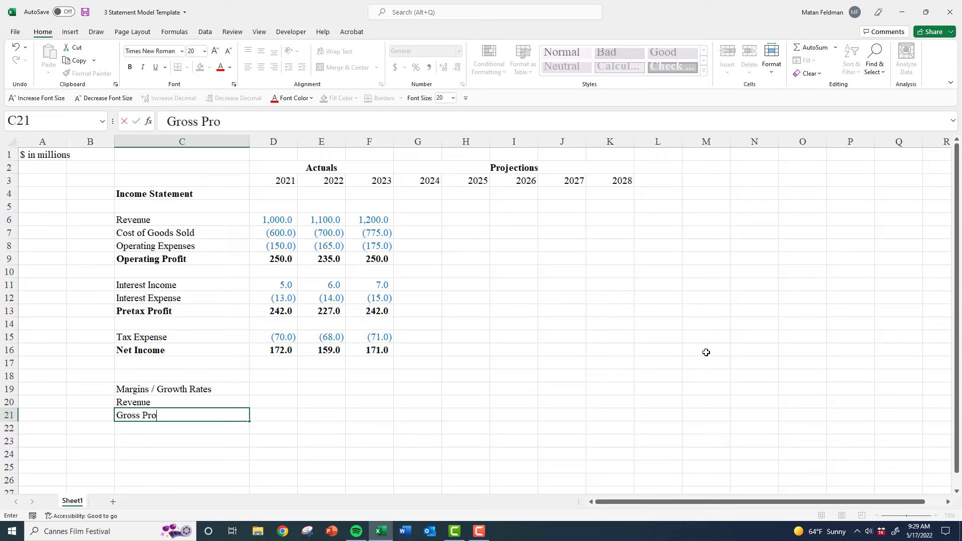
{"action": "type", "text": "fit Margin"}
{"action": "key", "text": "ctrl+Return"}
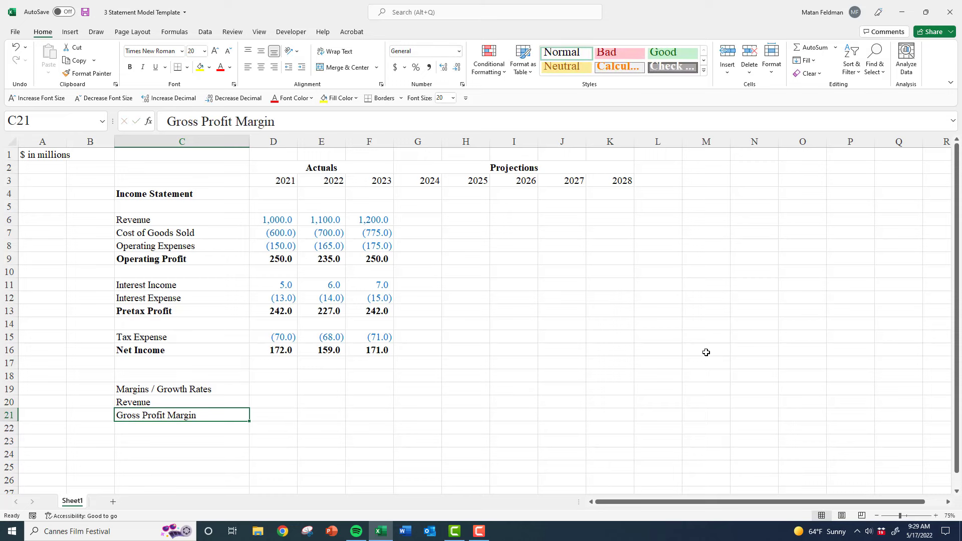
Add the row label "Operating Expenses as % of Revenue" in C22
{"action": "key", "text": "Down"}
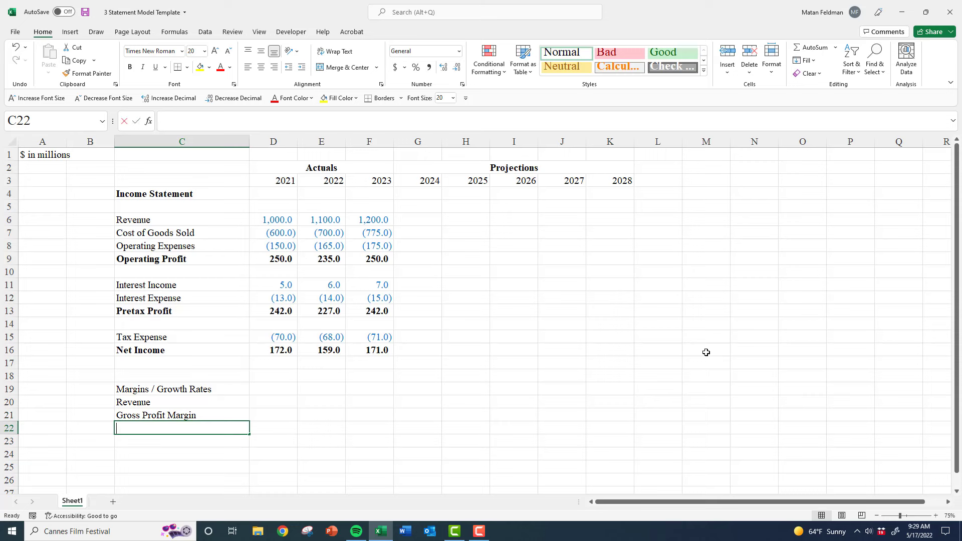
{"action": "type", "text": "Operating"}
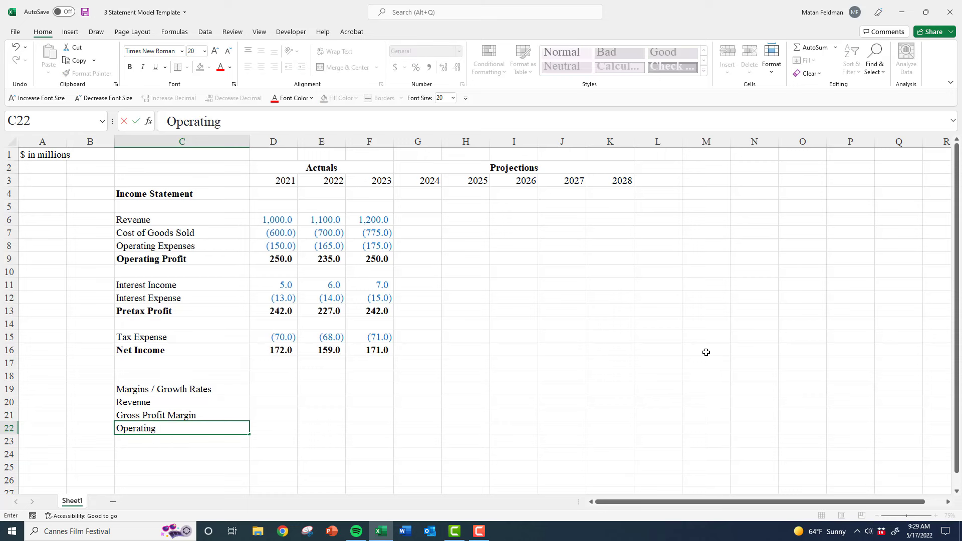
{"action": "type", "text": " Expenses as % "}
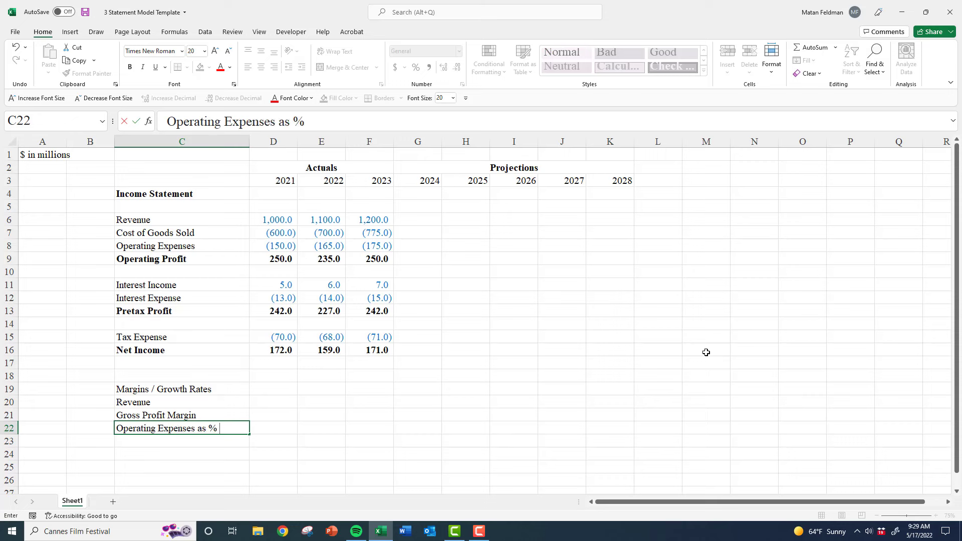
{"action": "type", "text": "of Revenue"}
{"action": "key", "text": "ctrl+Return"}
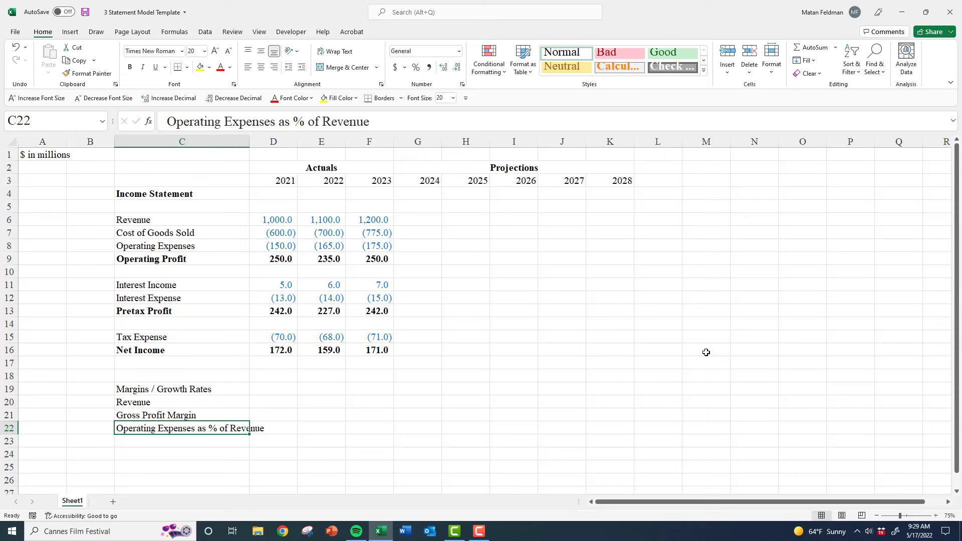
AutoFit the width of column C to its longest label
{"action": "key", "text": "ctrl+space"}
{"action": "key", "text": "alt+h"}
{"action": "key", "text": "o"}
{"action": "key", "text": "i"}
Add the row label "Tax Rate" in C23
{"action": "key", "text": "Down"}
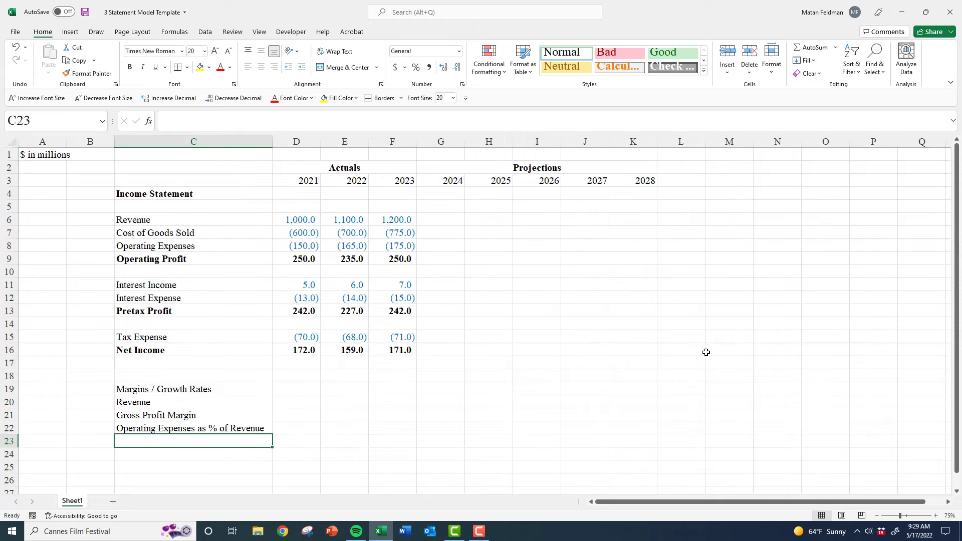
{"action": "type", "text": "Tax Rate"}
{"action": "key", "text": "ctrl+Return"}
Make the "Margins / Growth Rates" heading in C19 bold and underlined
{"action": "key", "text": "Up"}
{"action": "key", "text": "Up"}
{"action": "key", "text": "Up"}
{"action": "key", "text": "Up"}
{"action": "key", "text": "ctrl+b"}
{"action": "key", "text": "ctrl+u"}
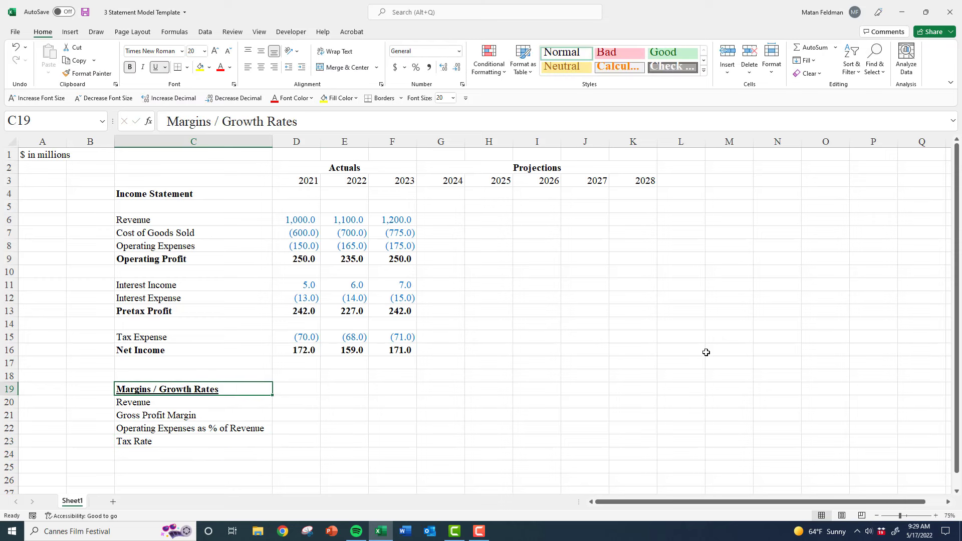
Extend the C20 label to read "Revenue Growth Rate"
{"action": "key", "text": "Down"}
{"action": "key", "text": "Right"}
{"action": "key", "text": "Right"}
{"action": "key", "text": "Left"}
{"action": "key", "text": "Left"}
{"action": "key", "text": "F2"}
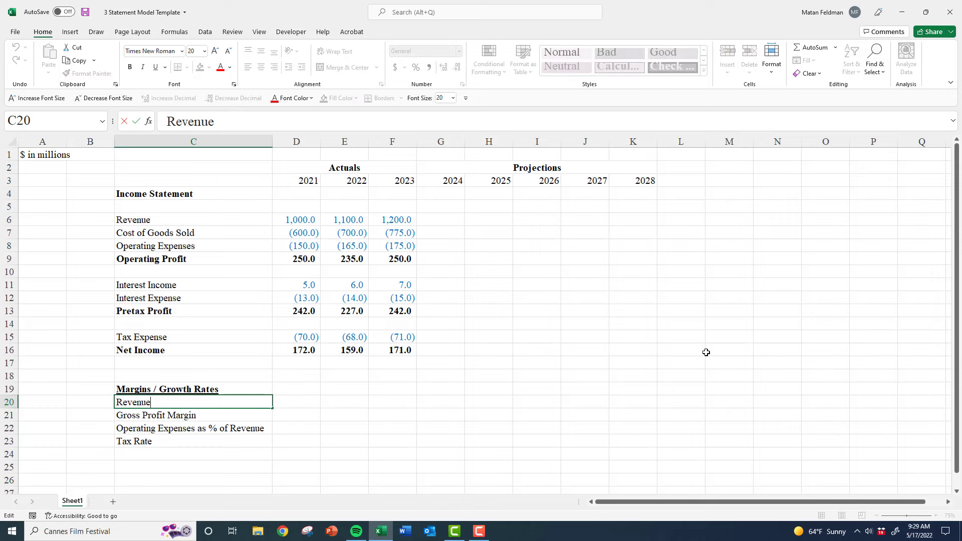
{"action": "type", "text": "Growth Rate"}
{"action": "key", "text": "Tab"}
Calculate the 2023 revenue growth rate in F20 with =F6/E6-1 and format the cell as a percentage
{"action": "key", "text": "Right"}
{"action": "key", "text": "Right"}
{"action": "type", "text": "="}
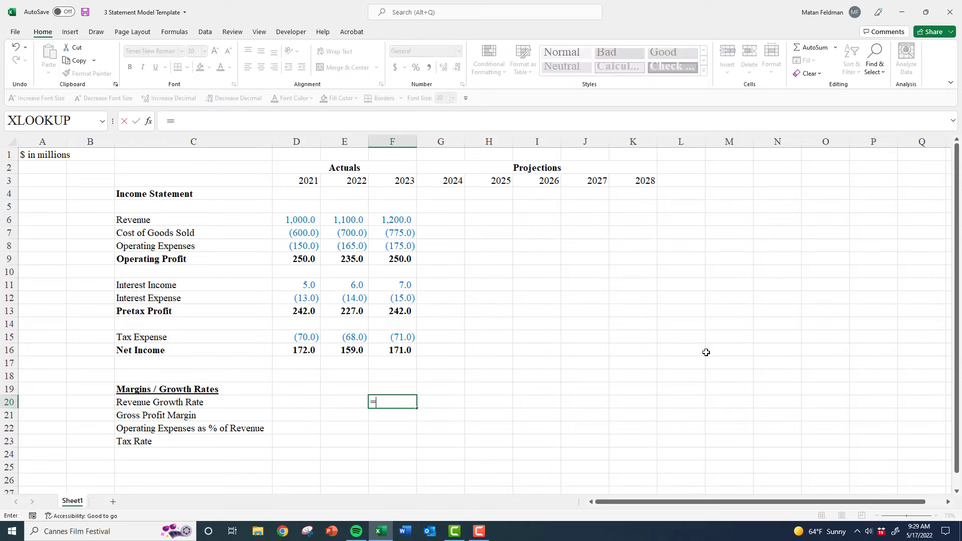
{"action": "key", "text": "Up"}
{"action": "key", "text": "Up"}
{"action": "key", "text": "Up"}
{"action": "key", "text": "Up"}
{"action": "key", "text": "Up"}
{"action": "key", "text": "Up"}
{"action": "key", "text": "Up"}
{"action": "key", "text": "Up"}
{"action": "key", "text": "Up"}
{"action": "key", "text": "Up"}
{"action": "key", "text": "Up"}
{"action": "key", "text": "Up"}
{"action": "key", "text": "Up"}
{"action": "key", "text": "Up"}
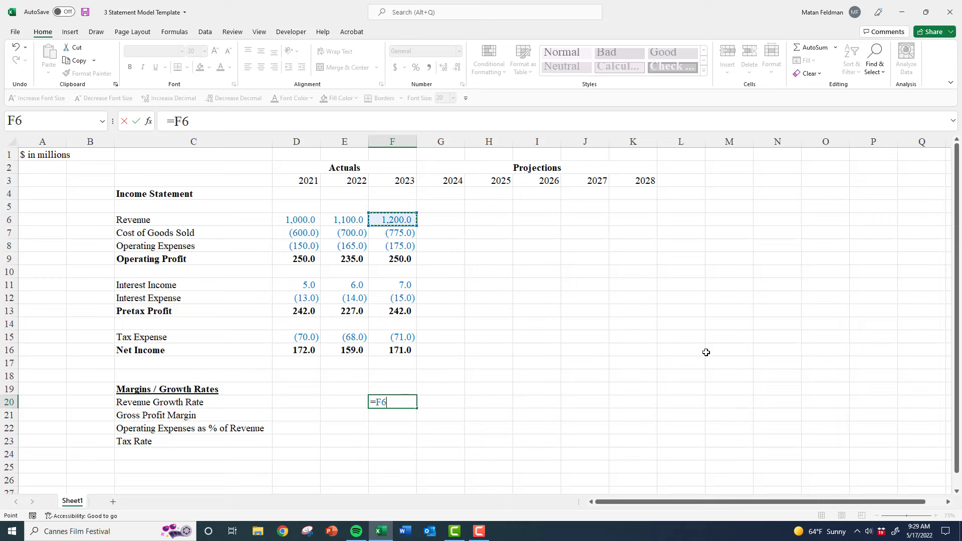
{"action": "type", "text": "/"}
{"action": "key", "text": "Up"}
{"action": "key", "text": "Up"}
{"action": "key", "text": "Up"}
{"action": "key", "text": "Up"}
{"action": "key", "text": "Up"}
{"action": "key", "text": "Up"}
{"action": "key", "text": "Up"}
{"action": "key", "text": "Up"}
{"action": "key", "text": "Up"}
{"action": "key", "text": "Up"}
{"action": "key", "text": "Up"}
{"action": "key", "text": "Left"}
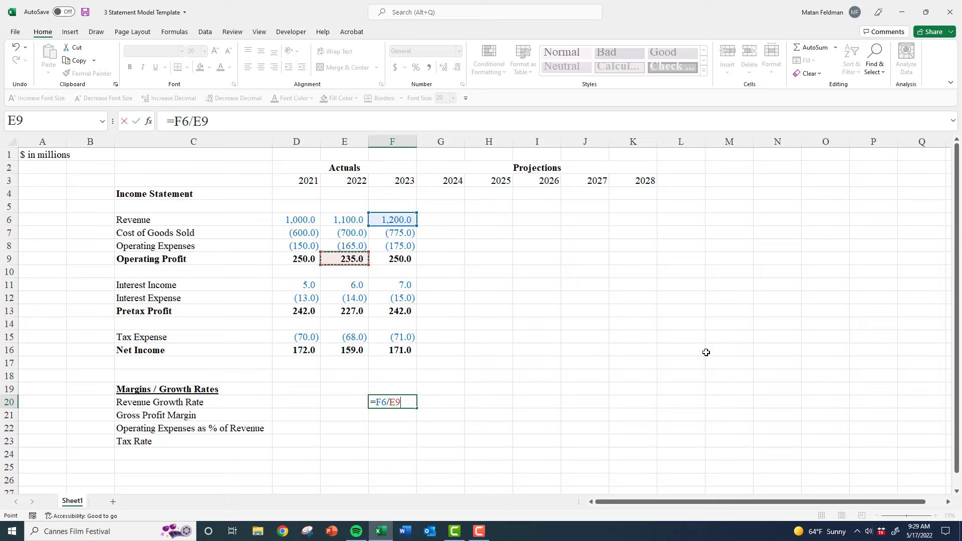
{"action": "key", "text": "Up"}
{"action": "key", "text": "Up"}
{"action": "key", "text": "Up"}
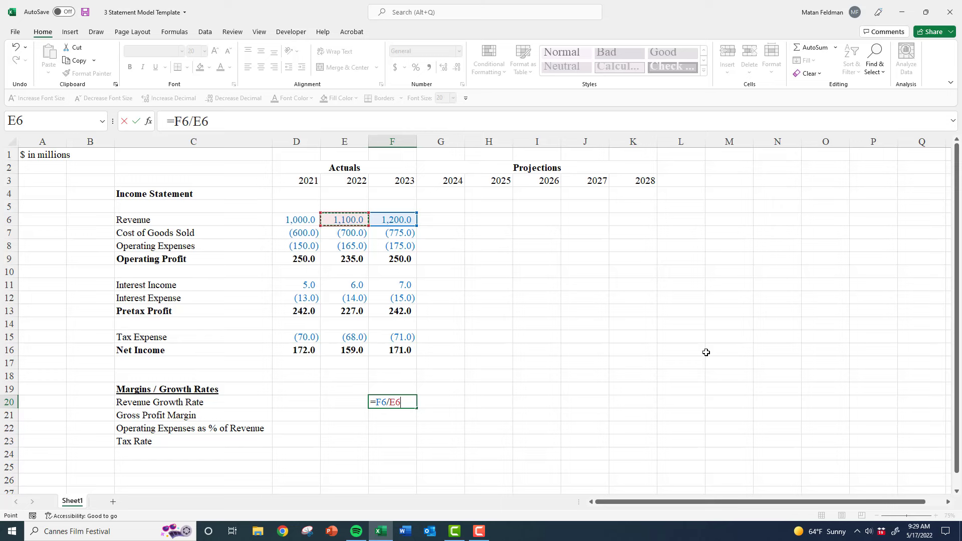
{"action": "type", "text": "-1"}
{"action": "key", "text": "ctrl+Return"}
{"action": "key", "text": "ctrl+shift+5"}
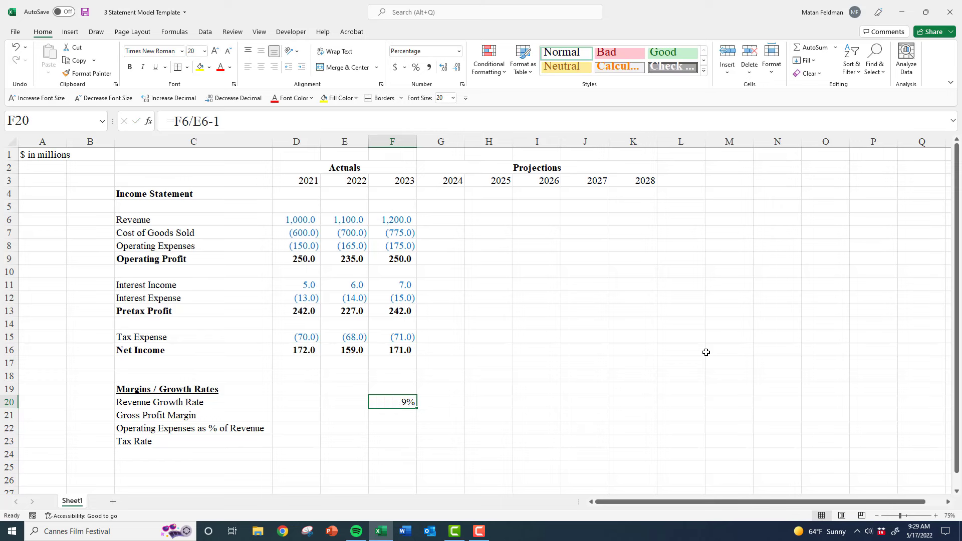
Copy the revenue growth rate formula from F20 into E20 for 2022
{"action": "key", "text": "ctrl+c"}
{"action": "key", "text": "shift+Left"}
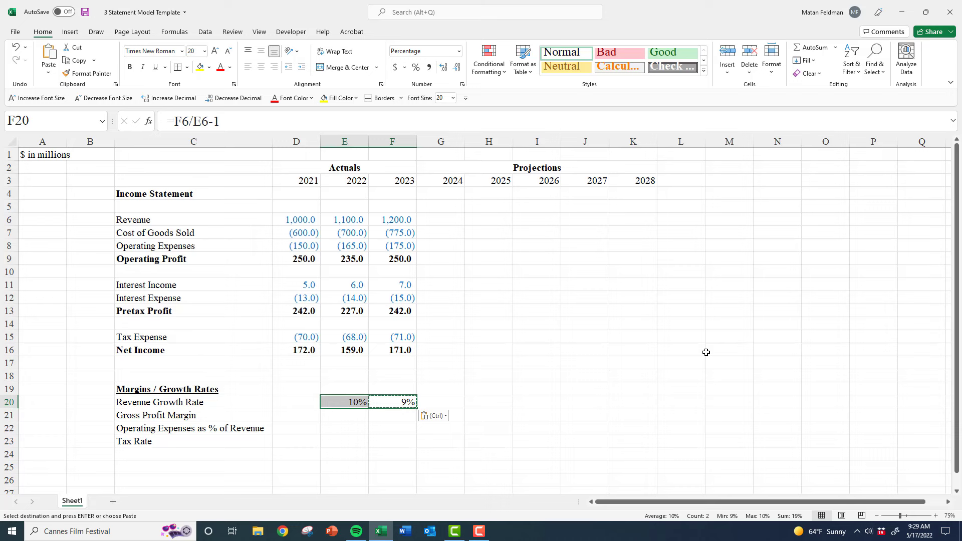
{"action": "key", "text": "Escape"}
{"action": "key", "text": "Left"}
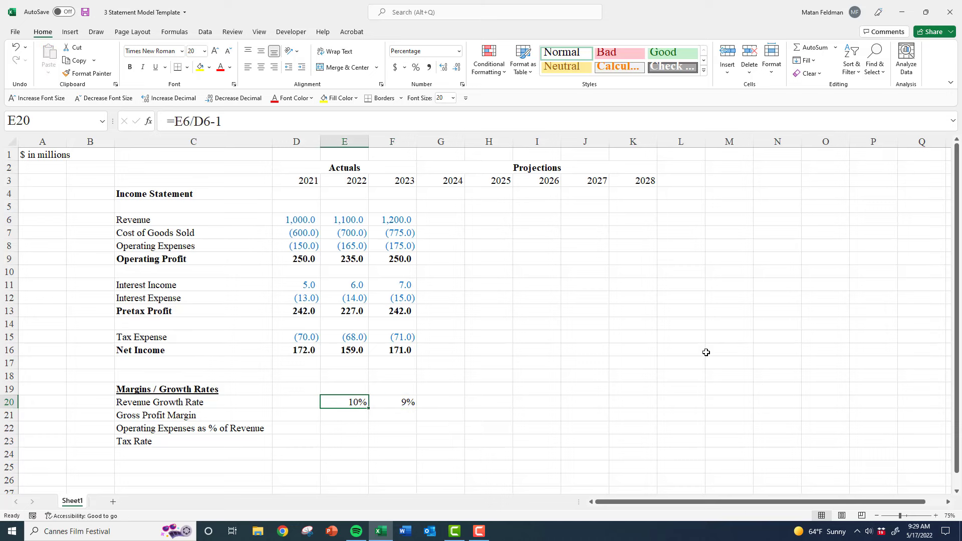
Try the revenue growth rate formula in D20 for 2021, check its references and clear the cell again
{"action": "key", "text": "ctrl+c"}
{"action": "key", "text": "Left"}
{"action": "key", "text": "ctrl+v"}
{"action": "key", "text": "F2"}
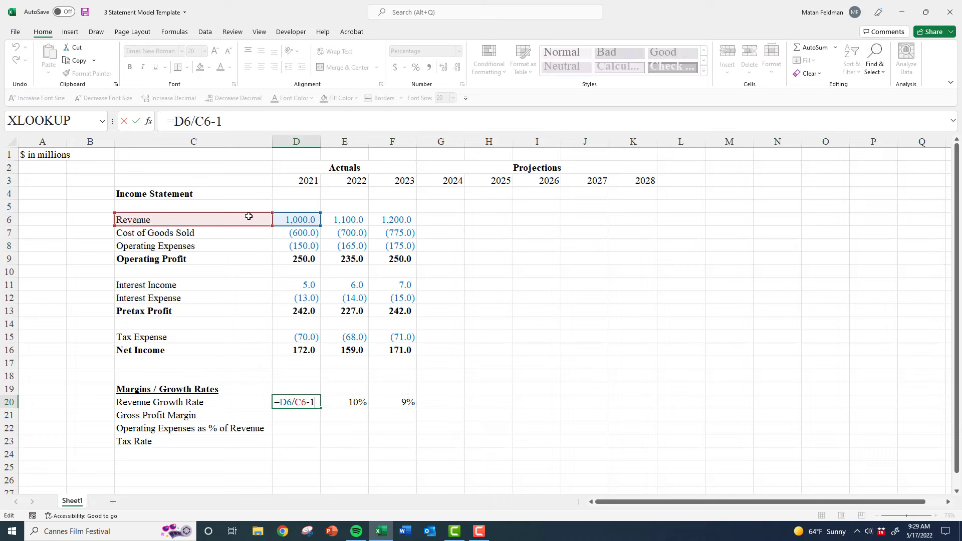
{"action": "key", "text": "Escape"}
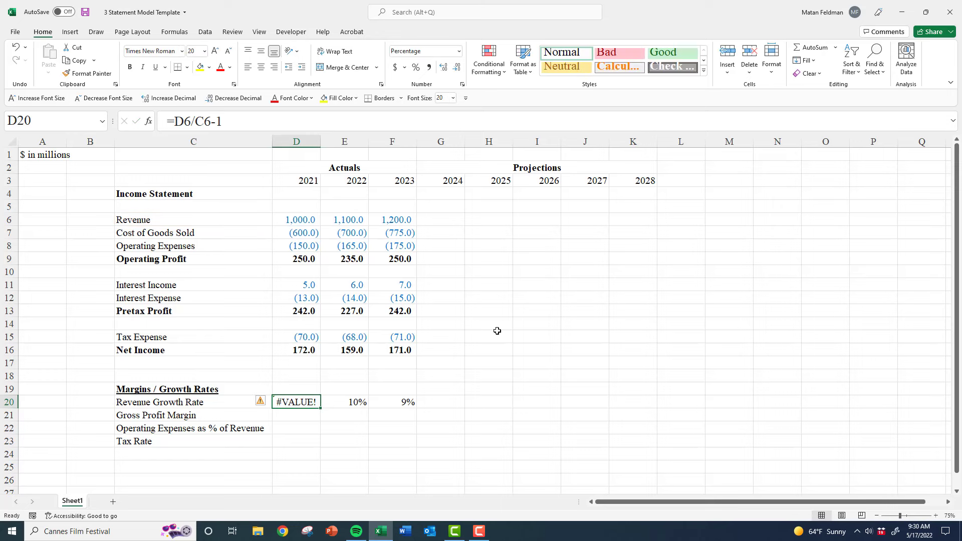
{"action": "key", "text": "Delete"}
Format the revenue growth rates in E20:F20 as percentages with one decimal place
{"action": "key", "text": "Down"}
{"action": "key", "text": "Right"}
{"action": "key", "text": "Right"}
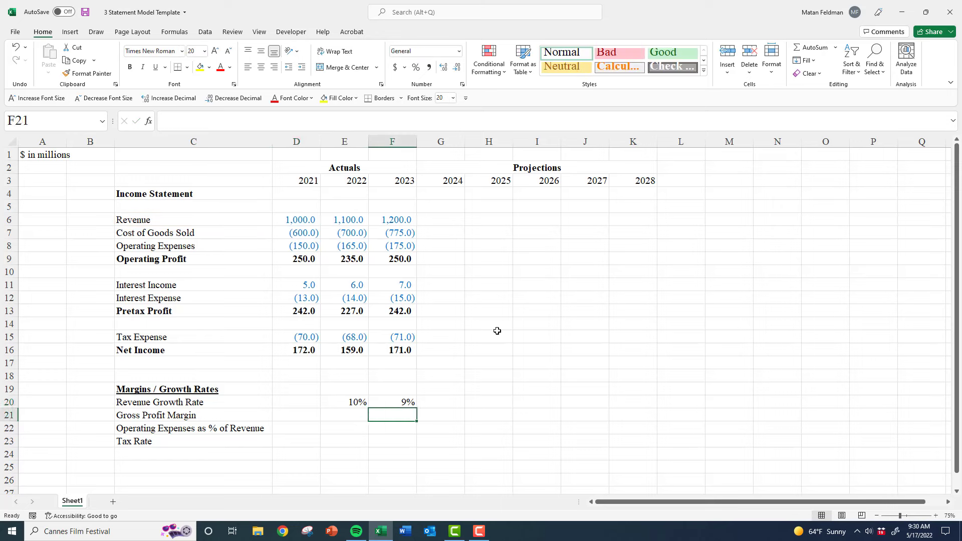
{"action": "key", "text": "Up"}
{"action": "key", "text": "Left"}
{"action": "key", "text": "shift+Right"}
{"action": "key", "text": "ctrl+1"}
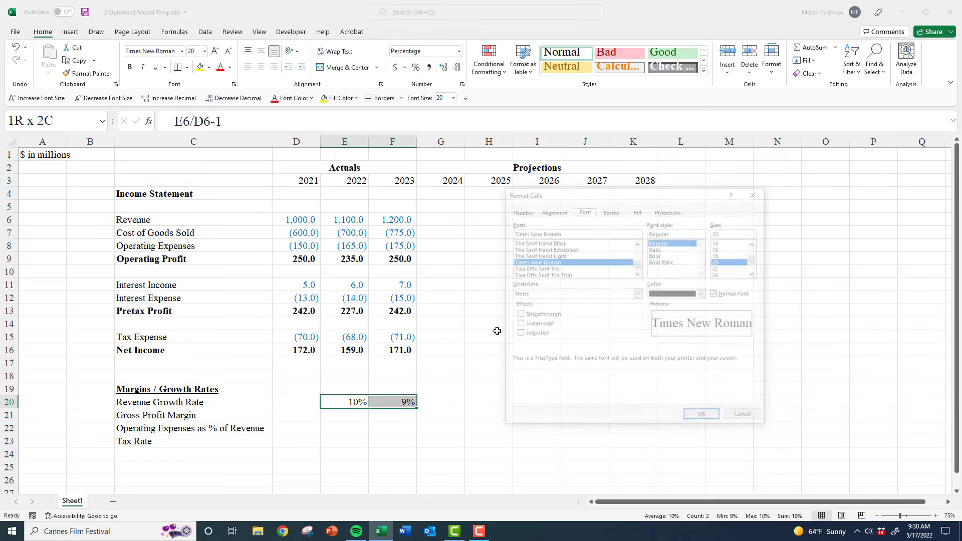
{"action": "key", "text": "ctrl+shift+Tab"}
{"action": "key", "text": "ctrl+shift+Tab"}
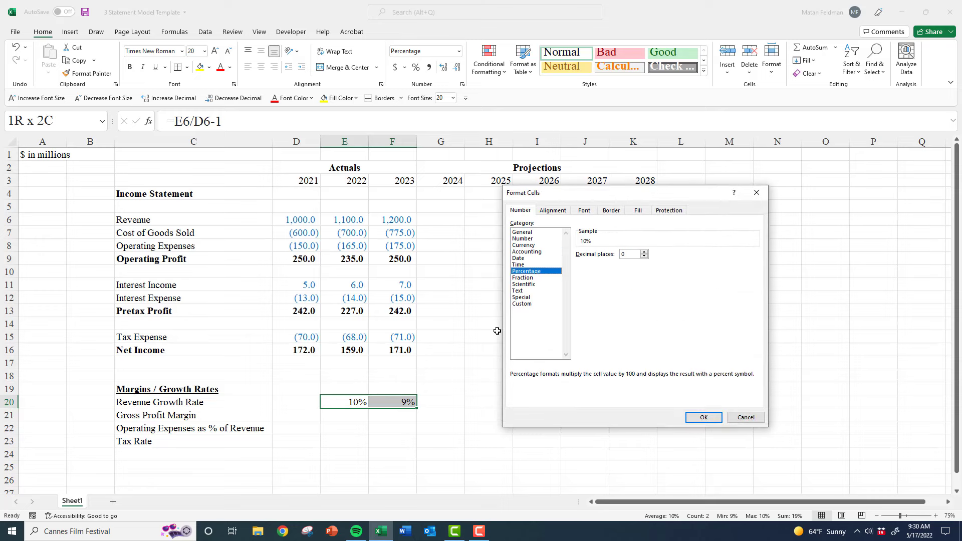
{"action": "key", "text": "Return"}
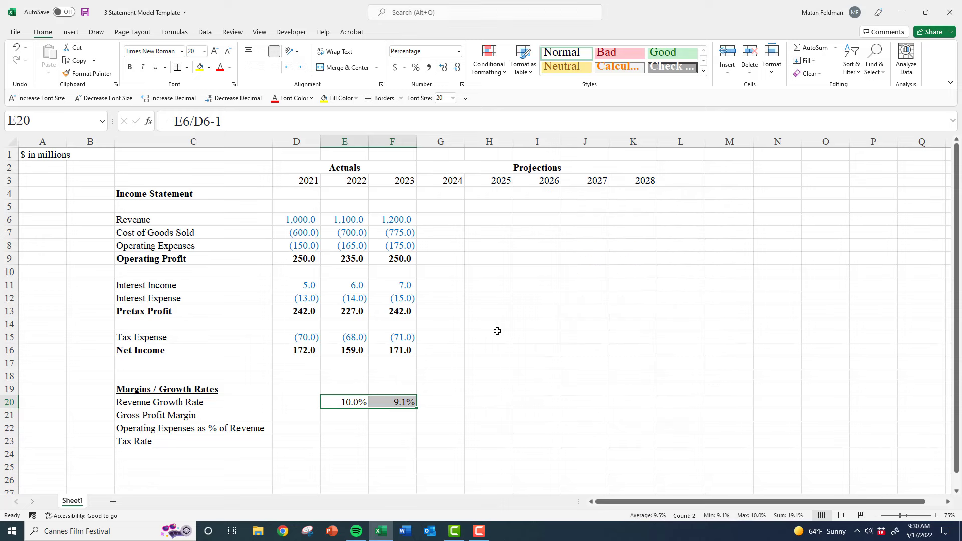
{"action": "key", "text": "Down"}
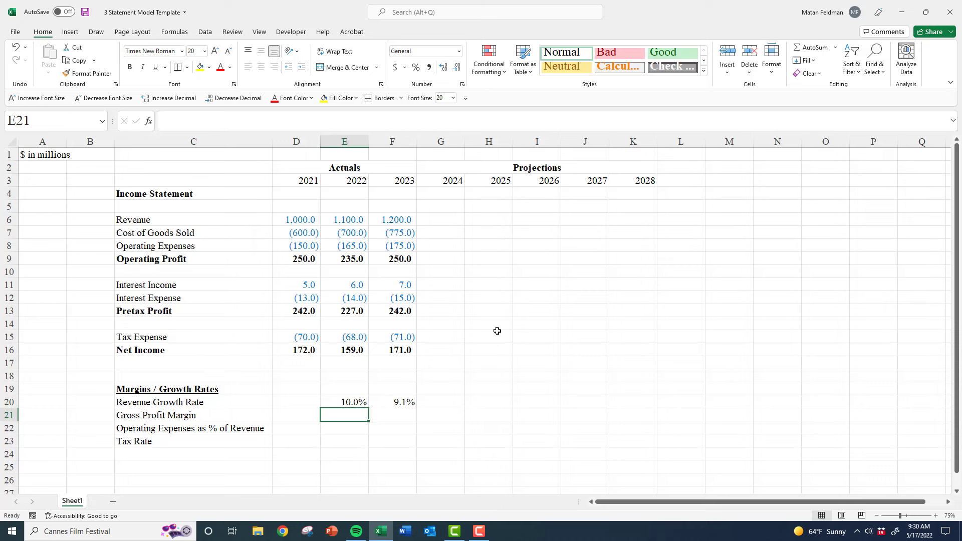
{"action": "key", "text": "Right"}
{"action": "key", "text": "Up"}
{"action": "key", "text": "Left"}
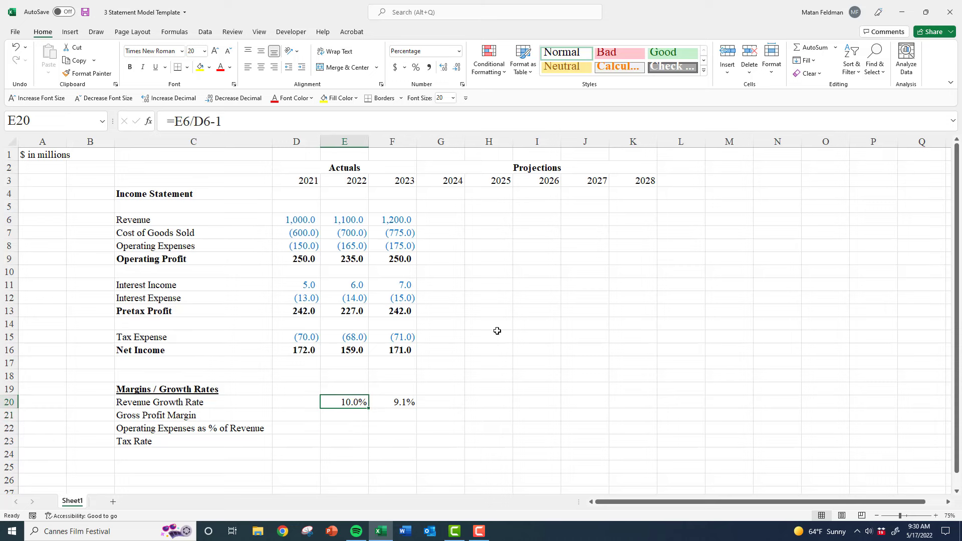
{"action": "key", "text": "Right"}
{"action": "key", "text": "Right"}
{"action": "key", "text": "Left"}
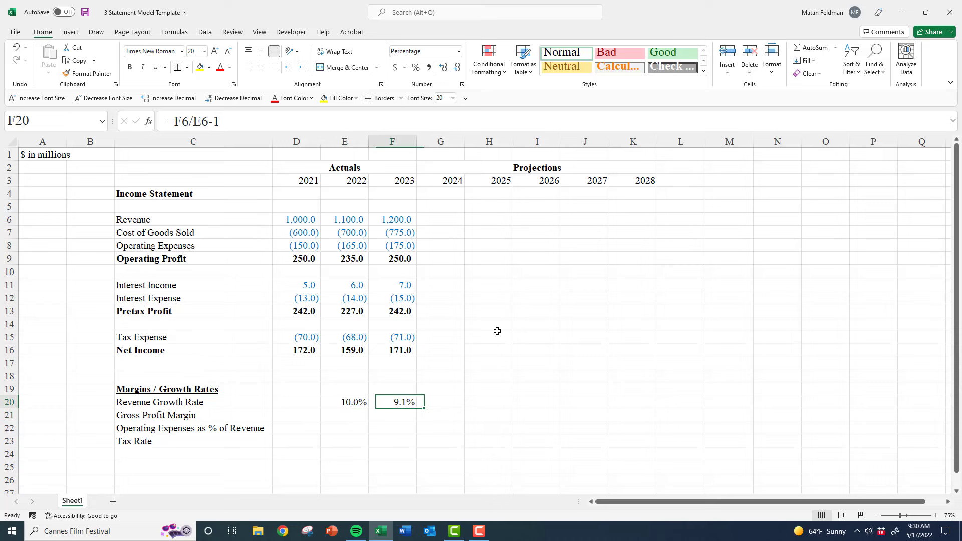
{"action": "key", "text": "Left"}
Project the 2024 revenue growth rate in G20 as the average of the historical rates in E20:F20
{"action": "key", "text": "Right"}
{"action": "key", "text": "Right"}
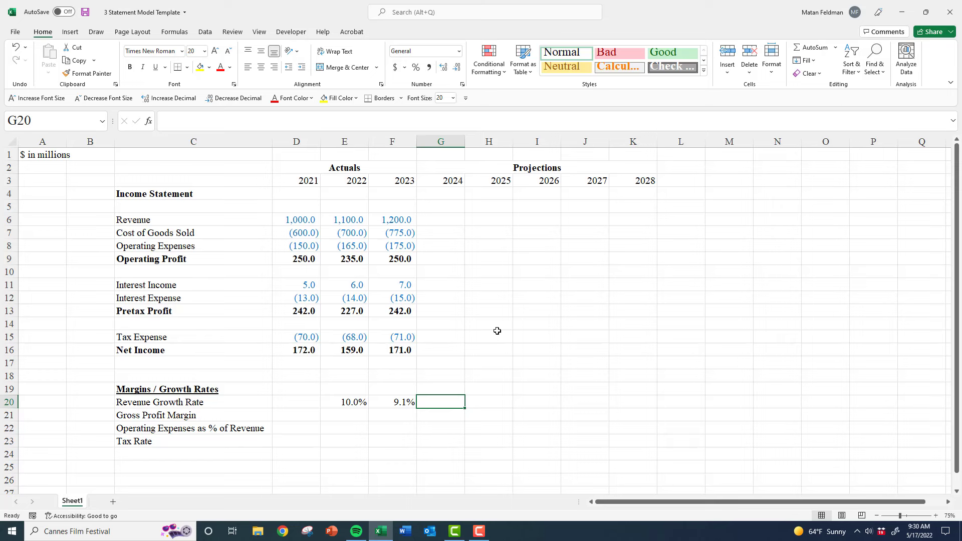
{"action": "type", "text": "="}
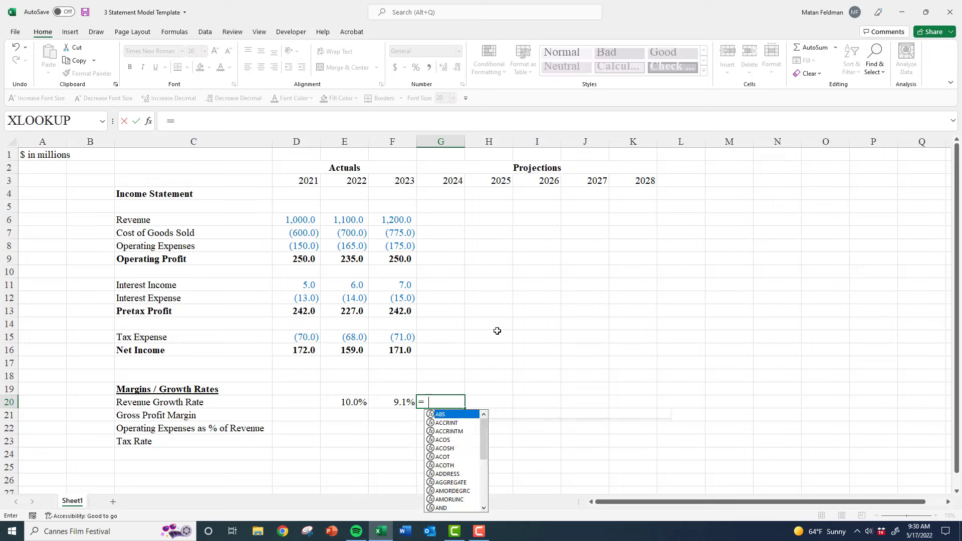
{"action": "type", "text": "average("}
{"action": "key", "text": "Left"}
{"action": "key", "text": "shift+Left"}
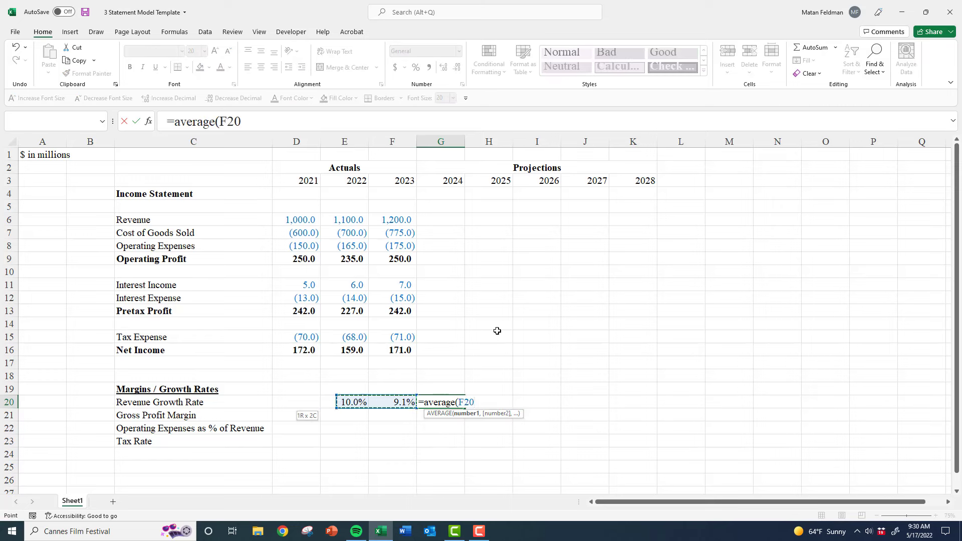
{"action": "key", "text": "ctrl+Return"}
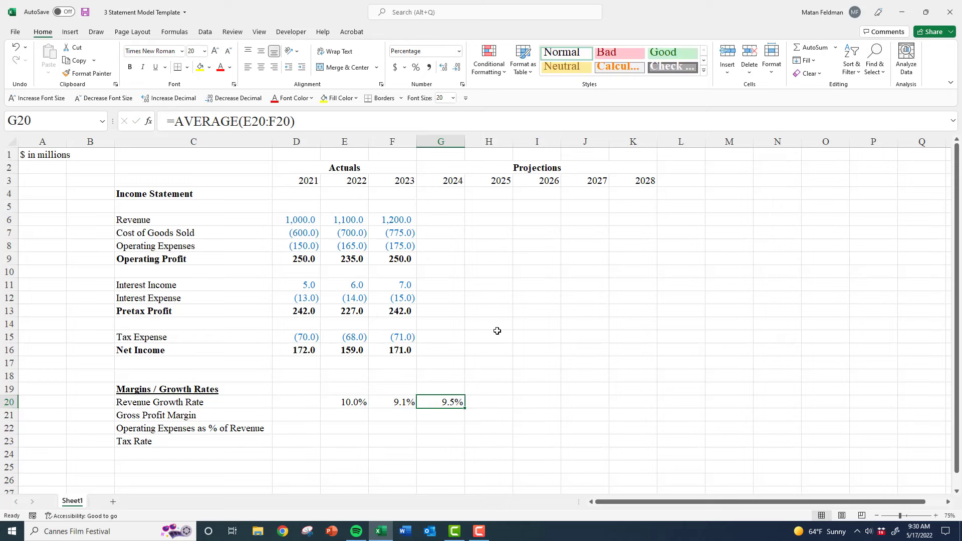
Lock the range in the G20 average formula with absolute references so it reads =AVERAGE($E$20:$F$20)
{"action": "key", "text": "F2"}
{"action": "key", "text": "Escape"}
{"action": "key", "text": "F5"}
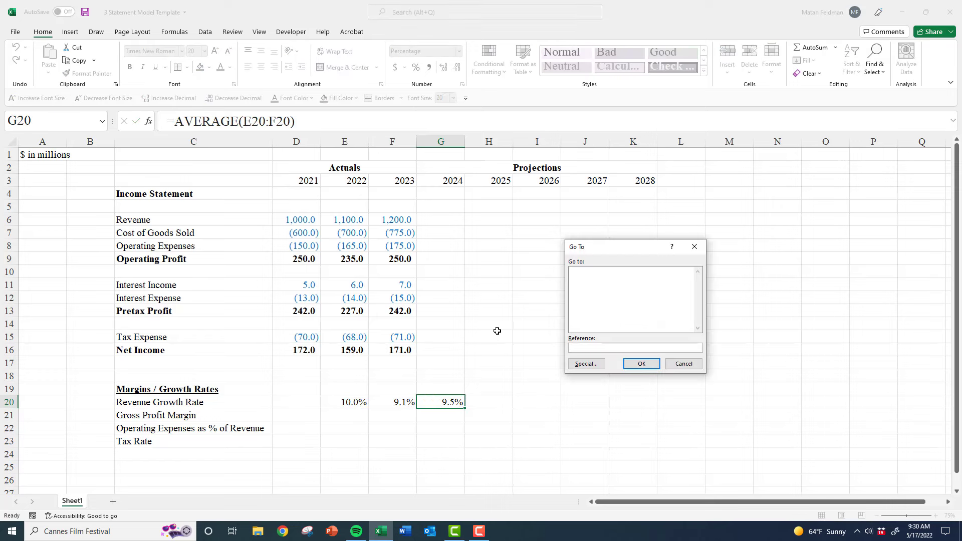
{"action": "key", "text": "Escape"}
{"action": "key", "text": "F2"}
{"action": "key", "text": "Left"}
{"action": "key", "text": "F4"}
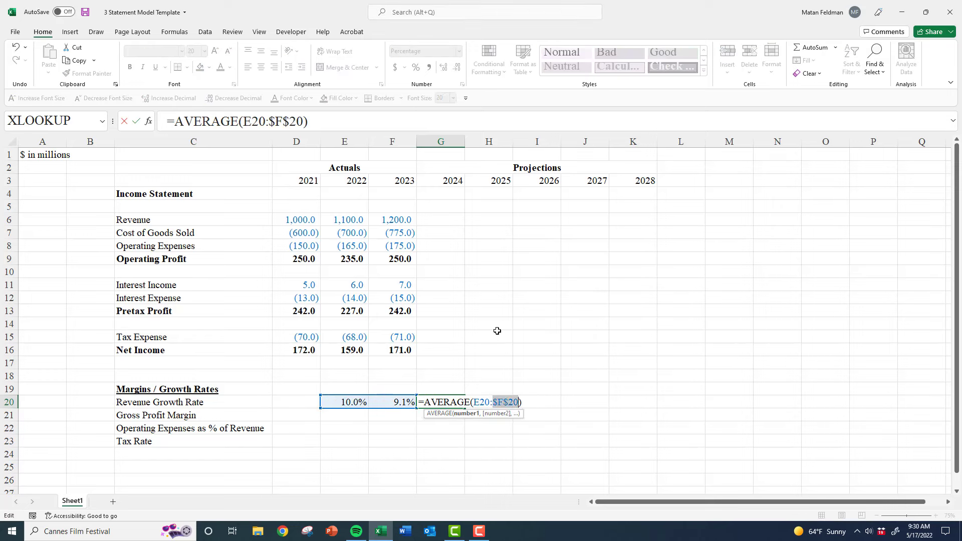
{"action": "key", "text": "Left"}
{"action": "key", "text": "Left"}
{"action": "key", "text": "F4"}
{"action": "key", "text": "ctrl+Return"}
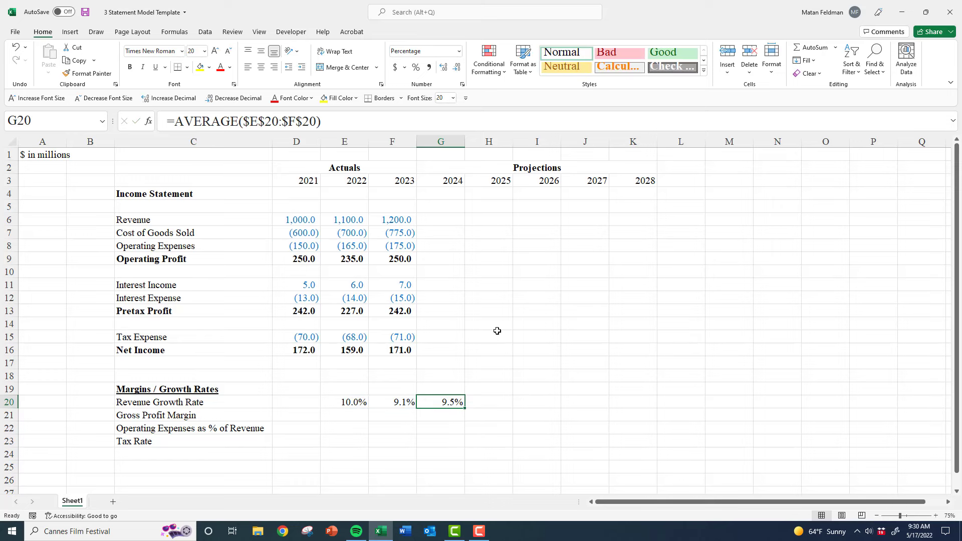
{"action": "key", "text": "Right"}
{"action": "key", "text": "Left"}
{"action": "key", "text": "shift+Right"}
{"action": "key", "text": "shift+Right"}
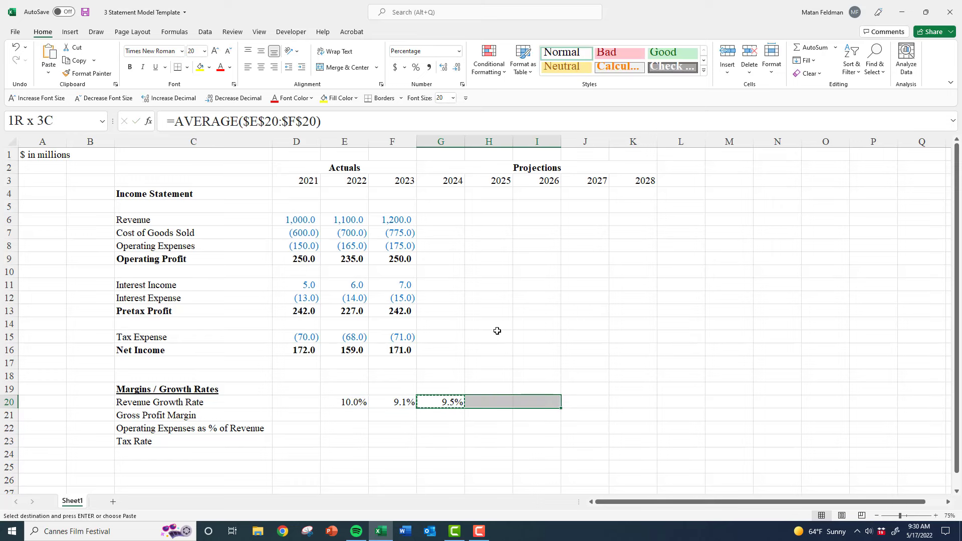
Set the 2025 growth rate in H20 to the prior year's rate with =G20 and copy the formula across through K20
{"action": "key", "text": "Right"}
{"action": "key", "text": "F2"}
{"action": "type", "text": "="}
{"action": "key", "text": "Left"}
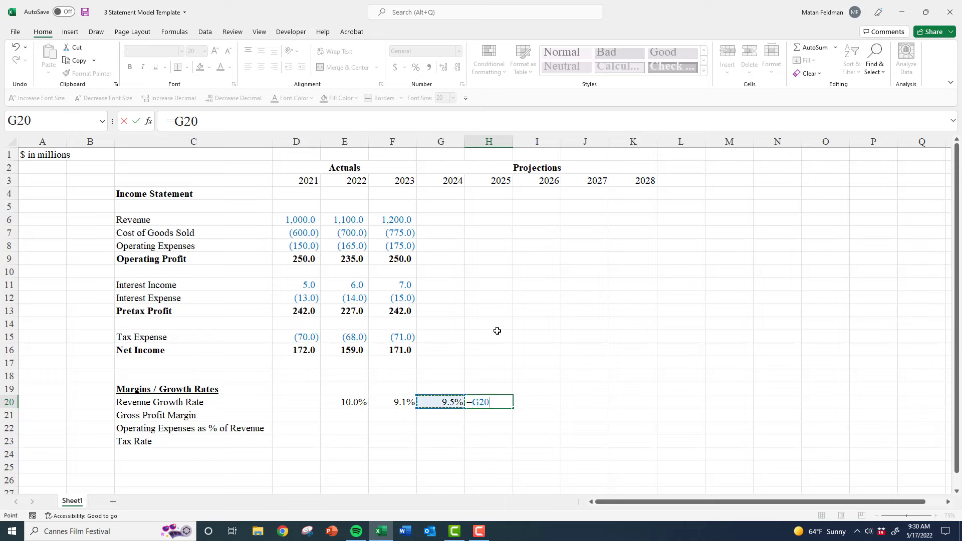
{"action": "key", "text": "ctrl+Return"}
{"action": "key", "text": "ctrl+c"}
{"action": "key", "text": "shift+Right"}
{"action": "key", "text": "shift+Right"}
{"action": "key", "text": "shift+Right"}
{"action": "key", "text": "ctrl+v"}
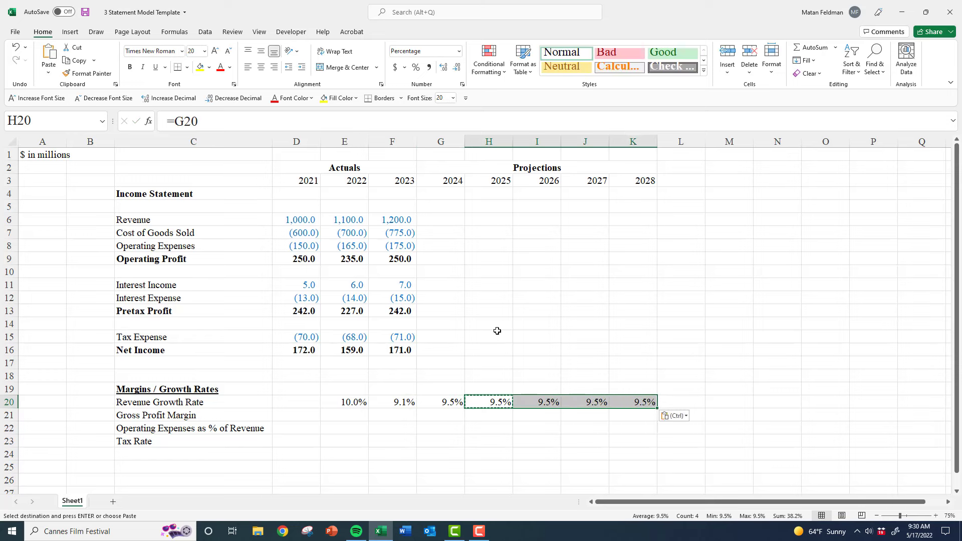
{"action": "key", "text": "Escape"}
Check the cell references of the projected revenue growth rate formulas in G20, H20 and I20
{"action": "key", "text": "Left"}
{"action": "key", "text": "F2"}
{"action": "key", "text": "Escape"}
{"action": "key", "text": "Right"}
{"action": "key", "text": "F2"}
{"action": "key", "text": "Escape"}
{"action": "key", "text": "Right"}
{"action": "key", "text": "F2"}
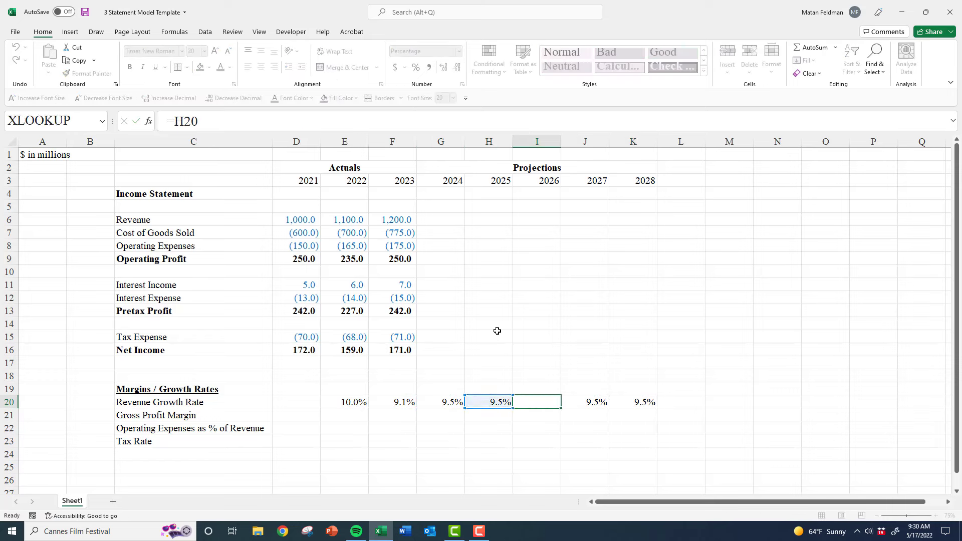
{"action": "key", "text": "Escape"}
{"action": "key", "text": "Right"}
{"action": "key", "text": "Left"}
{"action": "key", "text": "Left"}
{"action": "key", "text": "Left"}
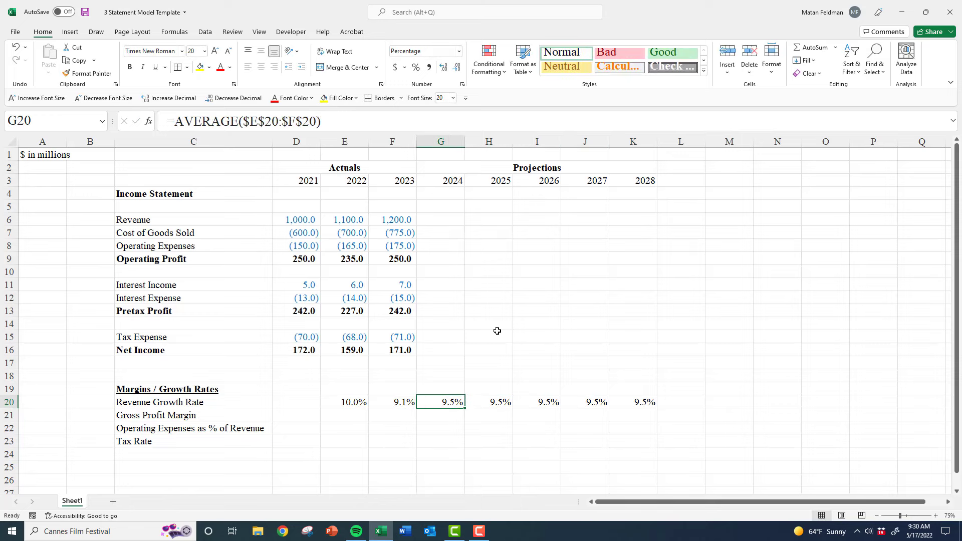
{"action": "key", "text": "Left"}
{"action": "key", "text": "Down"}
{"action": "key", "text": "Up"}
{"action": "key", "text": "Right"}
{"action": "key", "text": "F2"}
{"action": "key", "text": "Escape"}
{"action": "key", "text": "Right"}
{"action": "key", "text": "F2"}
{"action": "key", "text": "Escape"}
{"action": "key", "text": "Right"}
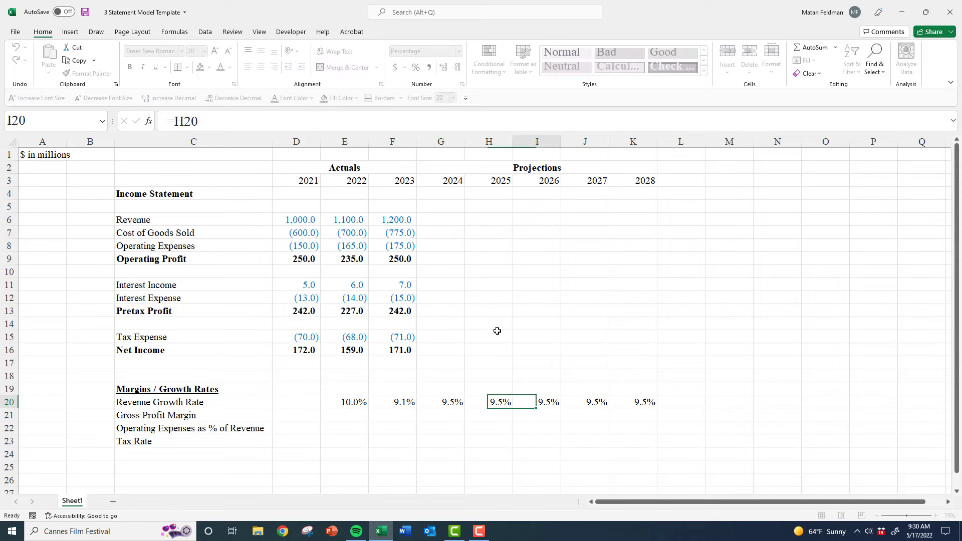
{"action": "key", "text": "F2"}
{"action": "key", "text": "Escape"}
{"action": "key", "text": "Left"}
{"action": "key", "text": "Left"}
{"action": "key", "text": "Down"}
{"action": "key", "text": "Left"}
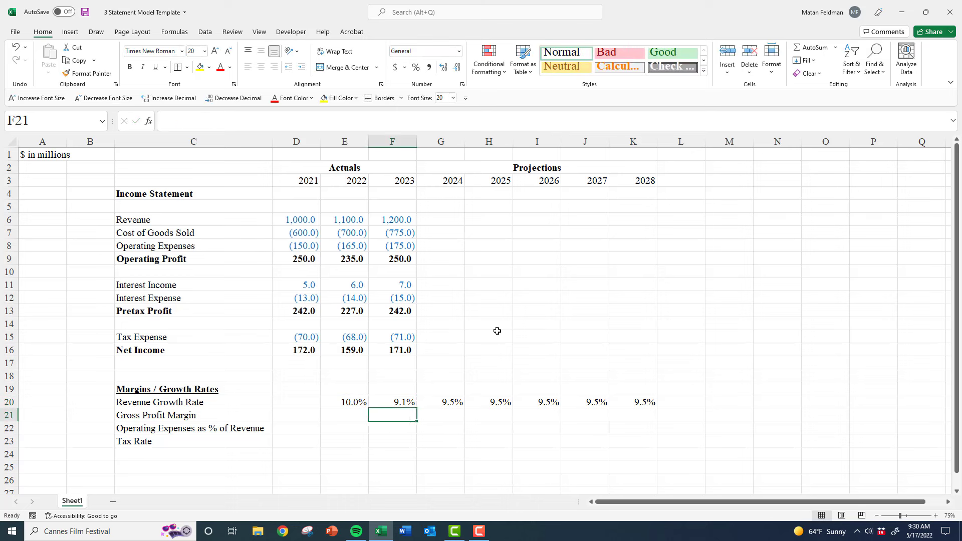
{"action": "key", "text": "Left"}
{"action": "key", "text": "Right"}
{"action": "key", "text": "Up"}
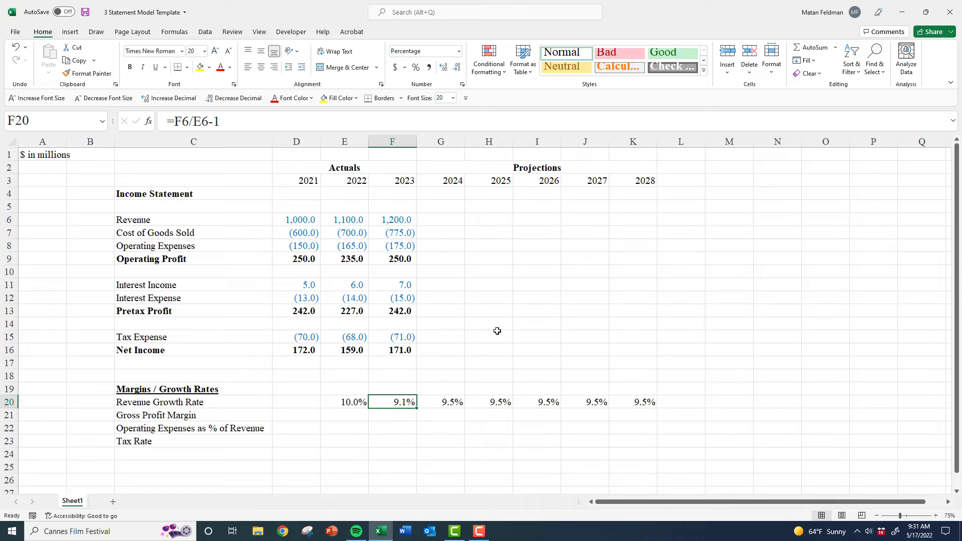
{"action": "key", "text": "Right"}
{"action": "key", "text": "ctrl+shift+Right"}
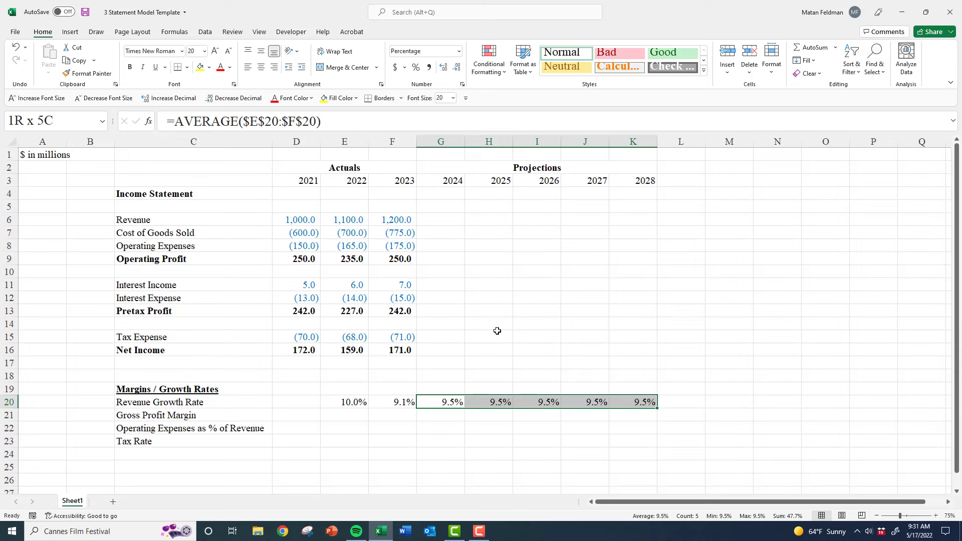
{"action": "key", "text": "Down"}
{"action": "key", "text": "Left"}
{"action": "key", "text": "Right"}
Project the 2024 revenue in G6 from the prior year's revenue and the growth rate with =F6*(1+G20)
{"action": "key", "text": "Up"}
{"action": "key", "text": "Up"}
{"action": "key", "text": "Up"}
{"action": "key", "text": "Up"}
{"action": "key", "text": "Up"}
{"action": "key", "text": "Up"}
{"action": "key", "text": "Up"}
{"action": "key", "text": "Up"}
{"action": "key", "text": "Up"}
{"action": "key", "text": "Up"}
{"action": "key", "text": "Up"}
{"action": "key", "text": "Up"}
{"action": "key", "text": "Up"}
{"action": "key", "text": "Up"}
{"action": "key", "text": "Up"}
{"action": "key", "text": "Up"}
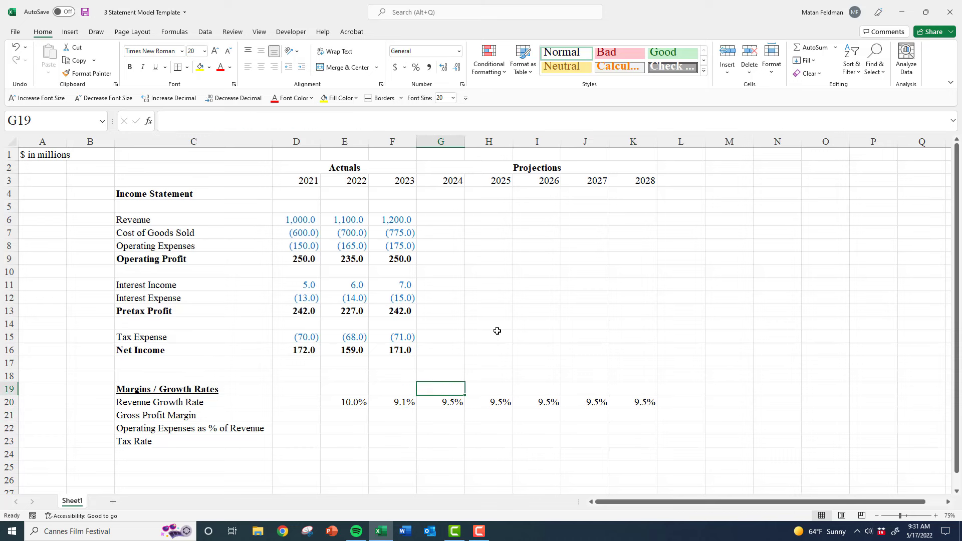
{"action": "key", "text": "Down"}
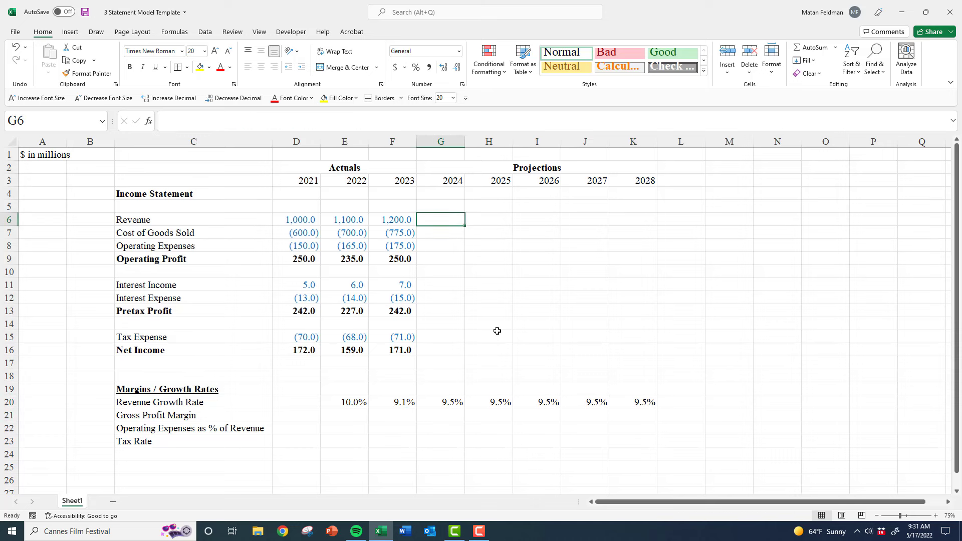
{"action": "type", "text": "="}
{"action": "key", "text": "Left"}
{"action": "type", "text": "*("}
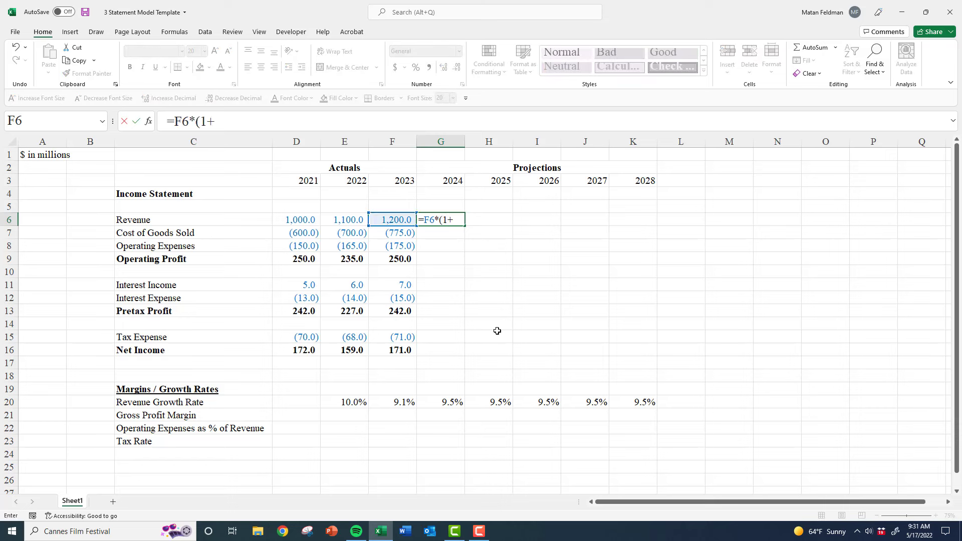
{"action": "type", "text": "1+"}
{"action": "key", "text": "Down"}
{"action": "key", "text": "Down"}
{"action": "key", "text": "Down"}
{"action": "key", "text": "Down"}
{"action": "key", "text": "Down"}
{"action": "key", "text": "Down"}
{"action": "key", "text": "Down"}
{"action": "key", "text": "Down"}
{"action": "key", "text": "Down"}
{"action": "key", "text": "Down"}
{"action": "key", "text": "Down"}
{"action": "key", "text": "Down"}
{"action": "key", "text": "Down"}
{"action": "key", "text": "Down"}
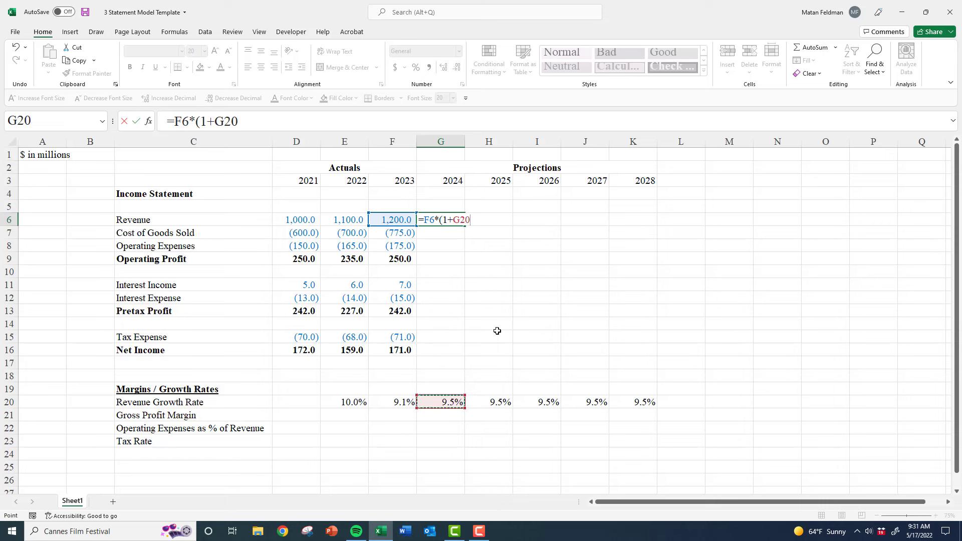
{"action": "type", "text": ")"}
{"action": "key", "text": "ctrl+Return"}
Copy the projected revenue formula from G6 across through 2028 in K6
{"action": "key", "text": "ctrl+c"}
{"action": "key", "text": "shift+Right"}
{"action": "key", "text": "shift+Right"}
{"action": "key", "text": "shift+Right"}
{"action": "key", "text": "shift+Right"}
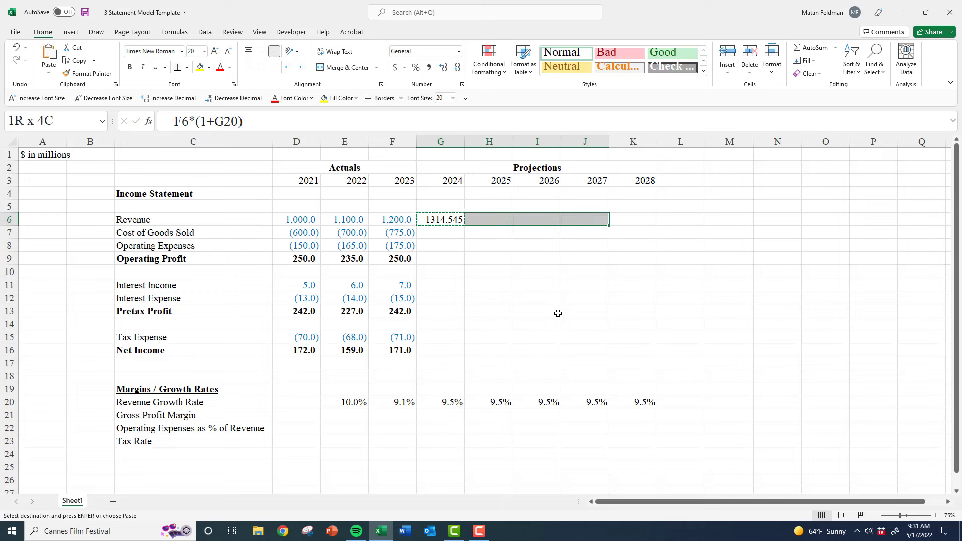
{"action": "key", "text": "ctrl+v"}
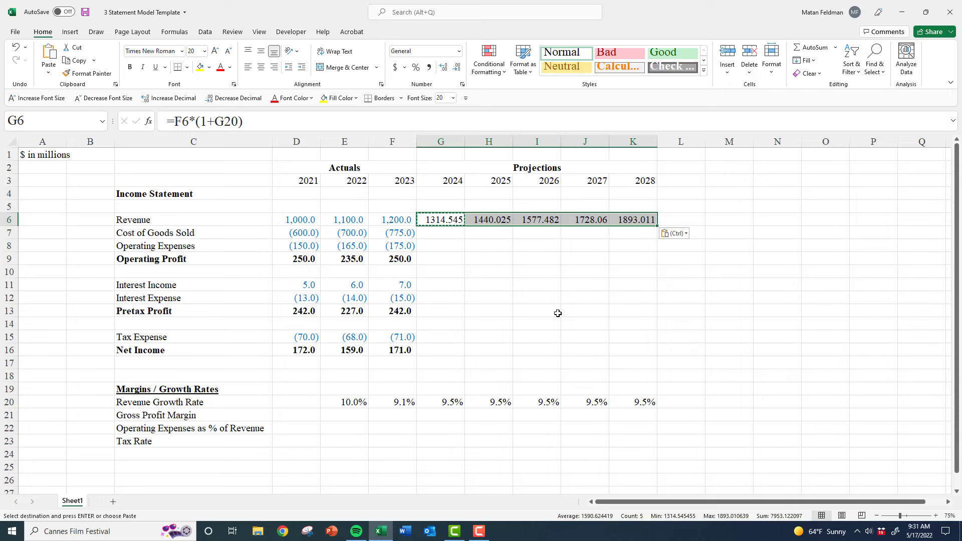
{"action": "key", "text": "Escape"}
Format the projected revenues in G6:K6 as numbers with one decimal place, thousands separators and black parentheses for negatives
{"action": "key", "text": "Left"}
{"action": "key", "text": "F2"}
{"action": "key", "text": "Escape"}
{"action": "key", "text": "Down"}
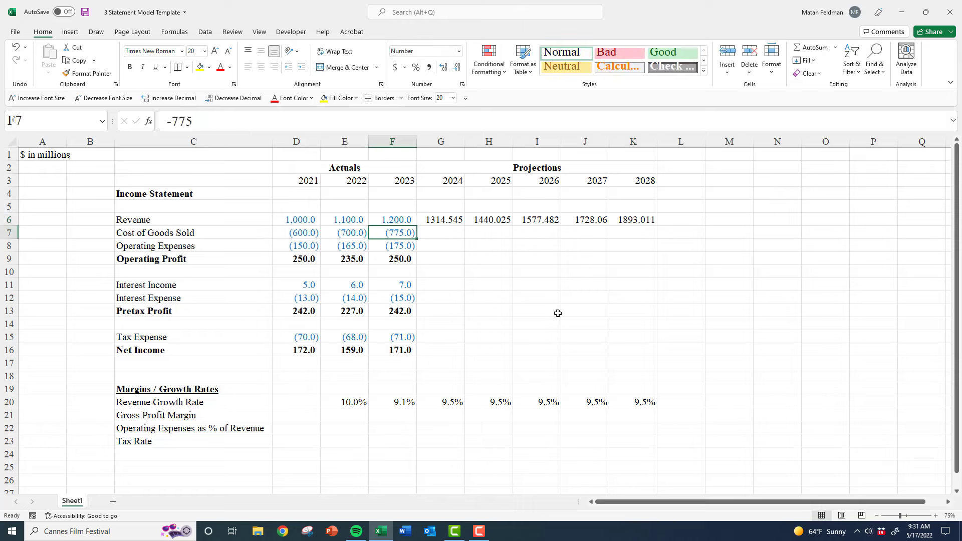
{"action": "key", "text": "Up"}
{"action": "key", "text": "Right"}
{"action": "key", "text": "shift+Right"}
{"action": "key", "text": "shift+Right"}
{"action": "key", "text": "shift+Right"}
{"action": "key", "text": "shift+Right"}
{"action": "key", "text": "ctrl+1"}
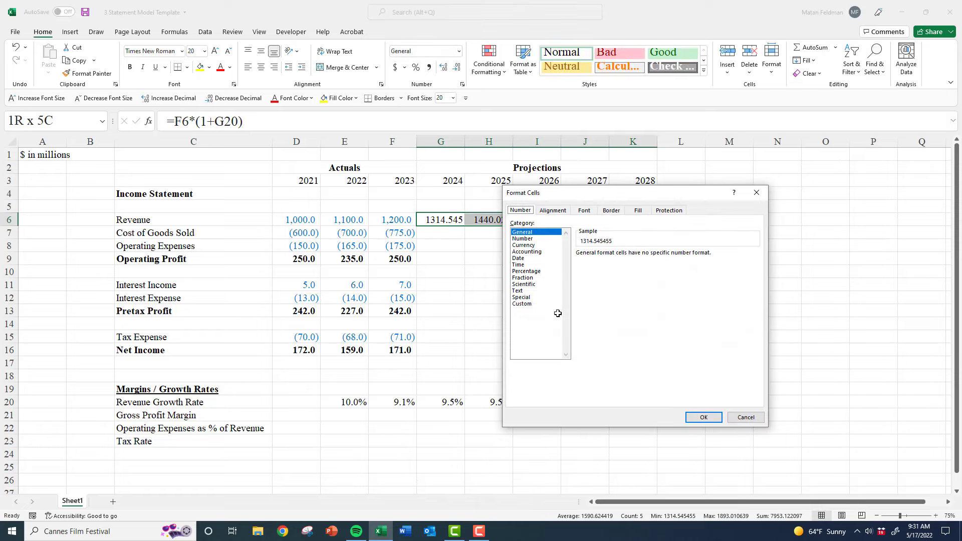
{"action": "key", "text": "Tab"}
{"action": "key", "text": "Down"}
{"action": "key", "text": "Tab"}
{"action": "type", "text": "1"}
{"action": "key", "text": "Tab"}
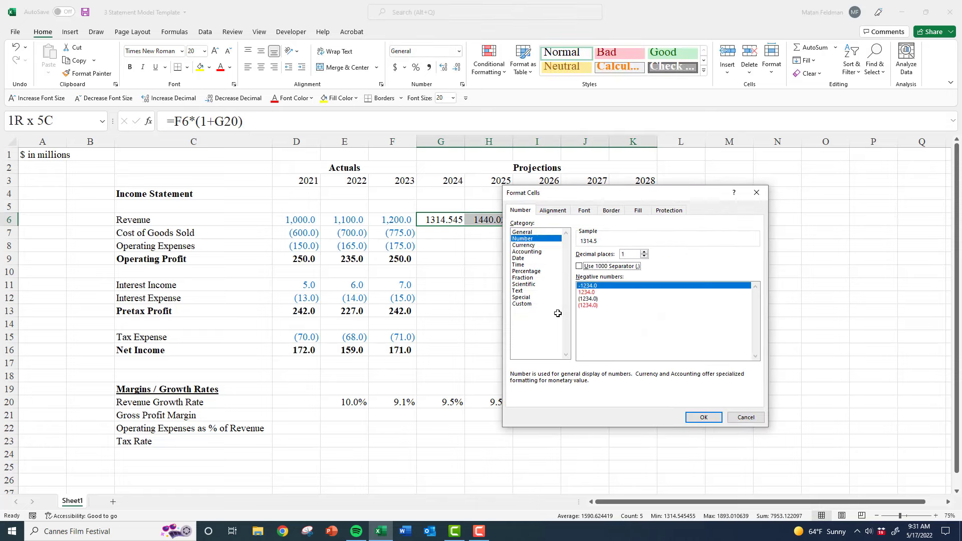
{"action": "key", "text": "space"}
{"action": "key", "text": "Tab"}
{"action": "key", "text": "Down"}
{"action": "key", "text": "Down"}
{"action": "key", "text": "Return"}
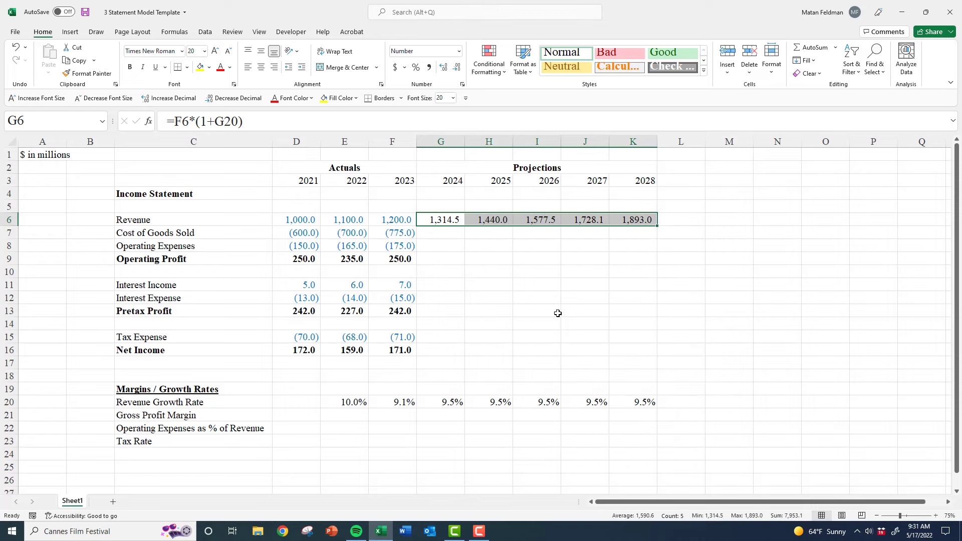
Examine the Cost of Goods Sold row across the actual and projection years
{"action": "key", "text": "Down"}
{"action": "key", "text": "Down"}
{"action": "key", "text": "Down"}
{"action": "key", "text": "Down"}
{"action": "key", "text": "Down"}
{"action": "key", "text": "Down"}
{"action": "key", "text": "Down"}
{"action": "key", "text": "Down"}
{"action": "key", "text": "Down"}
{"action": "key", "text": "Down"}
{"action": "key", "text": "Down"}
{"action": "key", "text": "Down"}
{"action": "key", "text": "Down"}
{"action": "key", "text": "Down"}
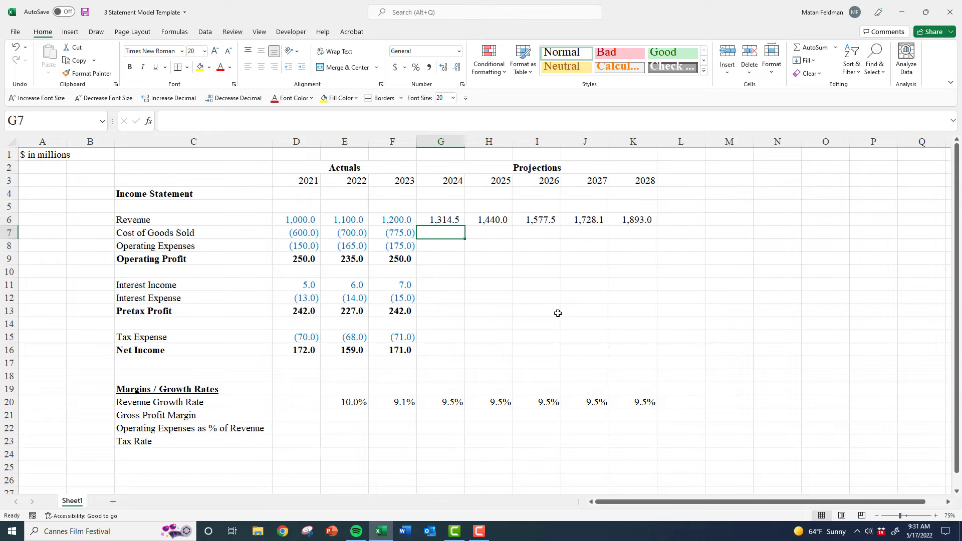
{"action": "key", "text": "Left"}
{"action": "key", "text": "Left"}
{"action": "key", "text": "Left"}
{"action": "key", "text": "Left"}
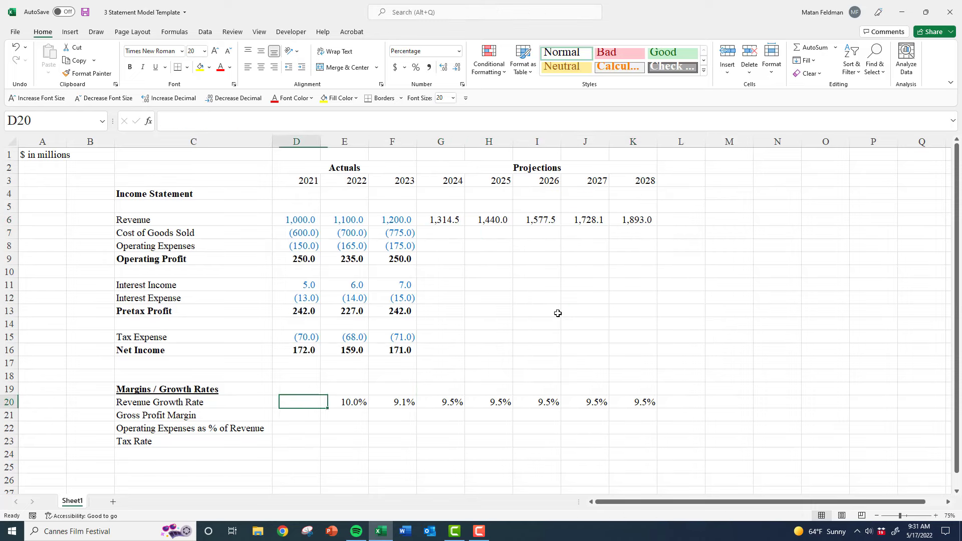
{"action": "key", "text": "Down"}
{"action": "key", "text": "Right"}
{"action": "key", "text": "Up"}
{"action": "key", "text": "Up"}
{"action": "key", "text": "Up"}
{"action": "key", "text": "Up"}
{"action": "key", "text": "Up"}
{"action": "key", "text": "Up"}
{"action": "key", "text": "Up"}
{"action": "key", "text": "Up"}
{"action": "key", "text": "Up"}
{"action": "key", "text": "Up"}
{"action": "key", "text": "Up"}
{"action": "key", "text": "Up"}
{"action": "key", "text": "Up"}
{"action": "key", "text": "Up"}
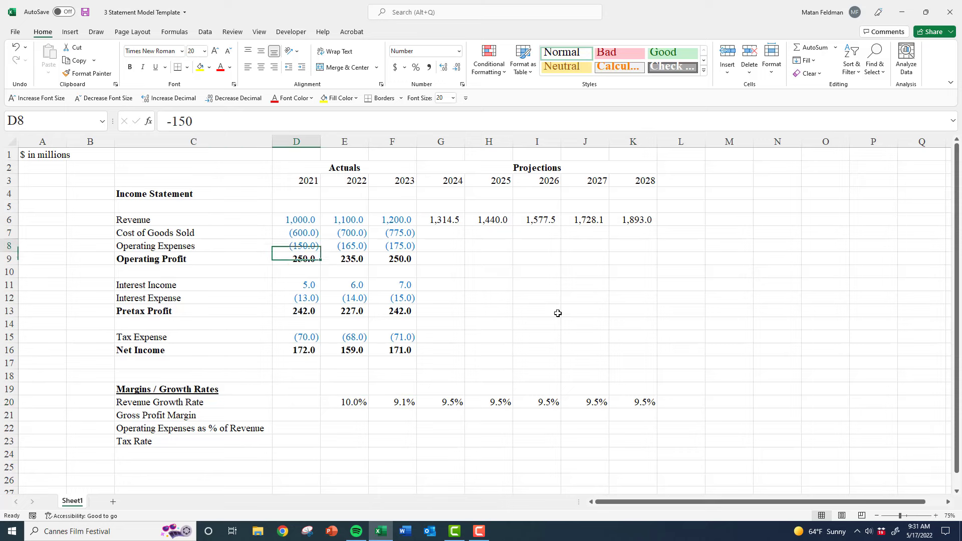
{"action": "key", "text": "shift+Right"}
{"action": "key", "text": "shift+Right"}
{"action": "key", "text": "shift+Right"}
{"action": "key", "text": "shift+Right"}
{"action": "key", "text": "shift+Right"}
{"action": "key", "text": "shift+Right"}
{"action": "key", "text": "shift+Right"}
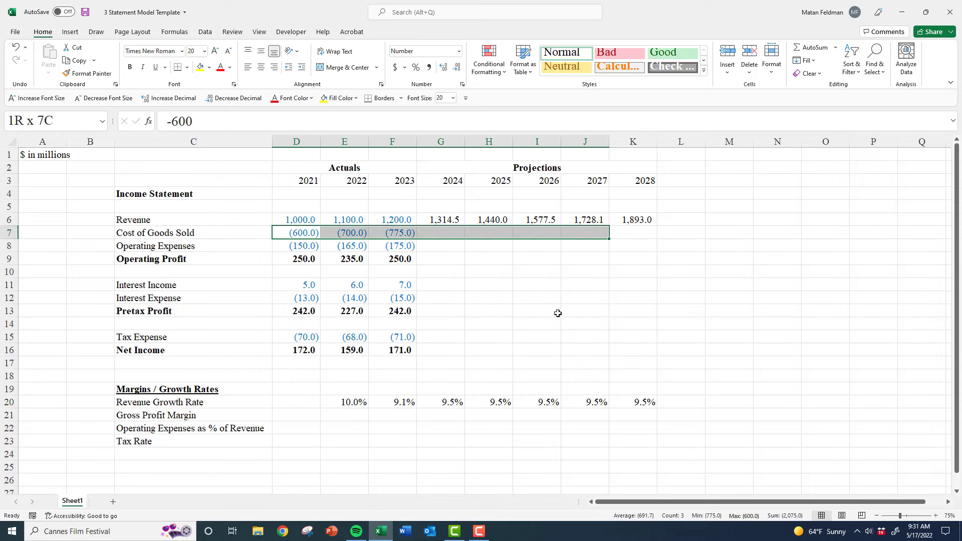
Look at the Gross Profit Margin row in the Margins / Growth Rates section
{"action": "key", "text": "Down"}
{"action": "key", "text": "Down"}
{"action": "key", "text": "Down"}
{"action": "key", "text": "Down"}
{"action": "key", "text": "Down"}
{"action": "key", "text": "Down"}
{"action": "key", "text": "Down"}
{"action": "key", "text": "Down"}
{"action": "key", "text": "Down"}
{"action": "key", "text": "Down"}
{"action": "key", "text": "Down"}
{"action": "key", "text": "Down"}
{"action": "key", "text": "Down"}
{"action": "key", "text": "Left"}
{"action": "key", "text": "Left"}
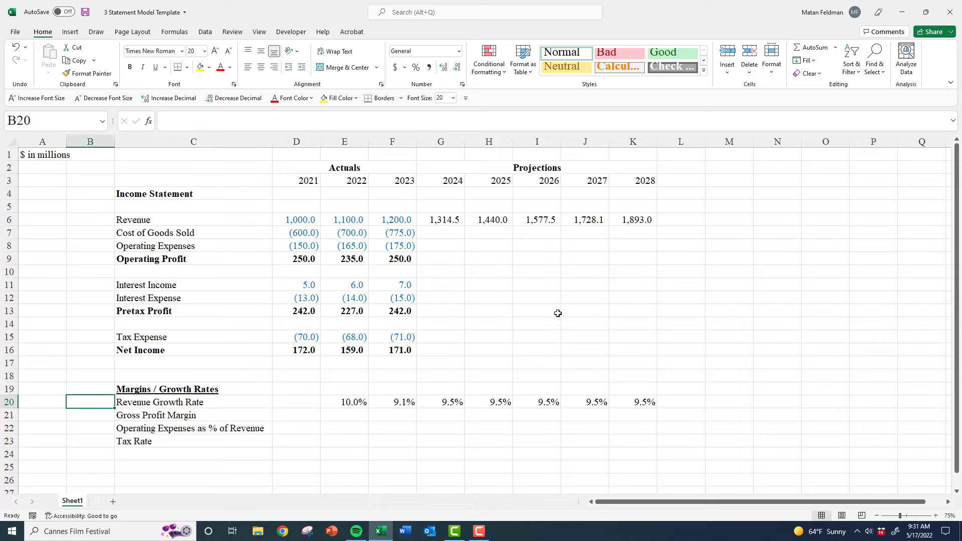
{"action": "key", "text": "Right"}
{"action": "key", "text": "Down"}
{"action": "key", "text": "Down"}
{"action": "key", "text": "Up"}
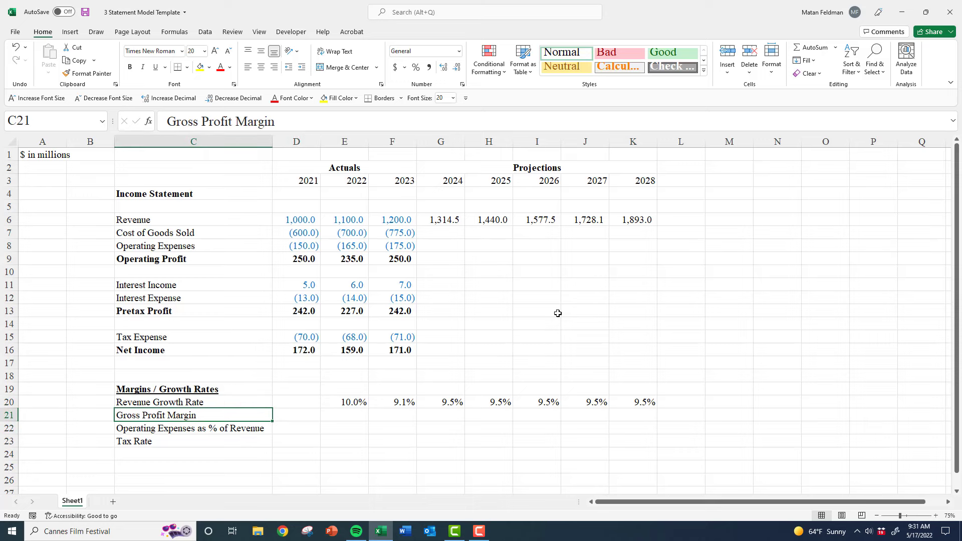
Check the income statement lines from Revenue down to Operating Profit for a gross profit line
{"action": "key", "text": "Up"}
{"action": "key", "text": "Up"}
{"action": "key", "text": "Up"}
{"action": "key", "text": "Up"}
{"action": "key", "text": "Up"}
{"action": "key", "text": "Up"}
{"action": "key", "text": "Up"}
{"action": "key", "text": "Up"}
{"action": "key", "text": "Up"}
{"action": "key", "text": "Up"}
{"action": "key", "text": "Up"}
{"action": "key", "text": "Up"}
{"action": "key", "text": "Up"}
{"action": "key", "text": "Up"}
{"action": "key", "text": "Up"}
{"action": "key", "text": "Up"}
{"action": "key", "text": "Down"}
{"action": "key", "text": "Down"}
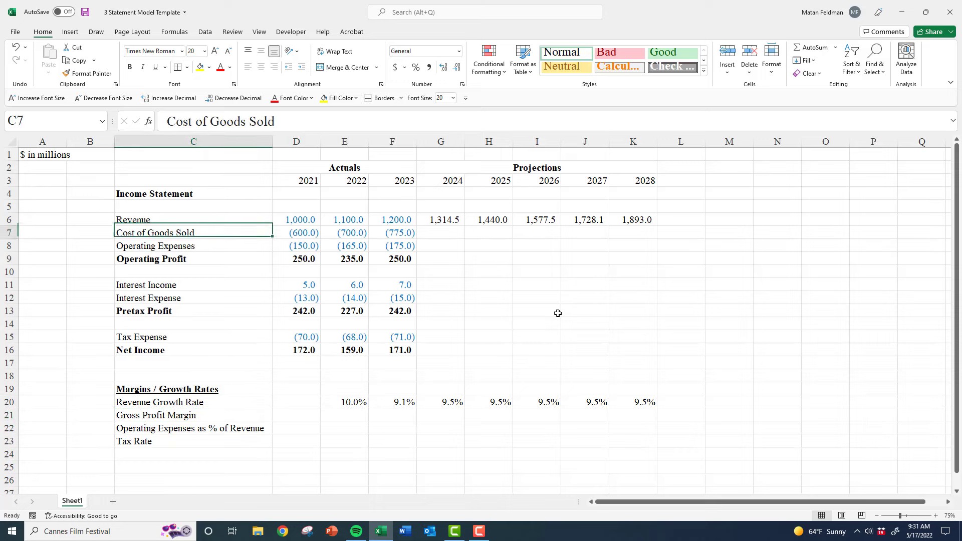
{"action": "key", "text": "Down"}
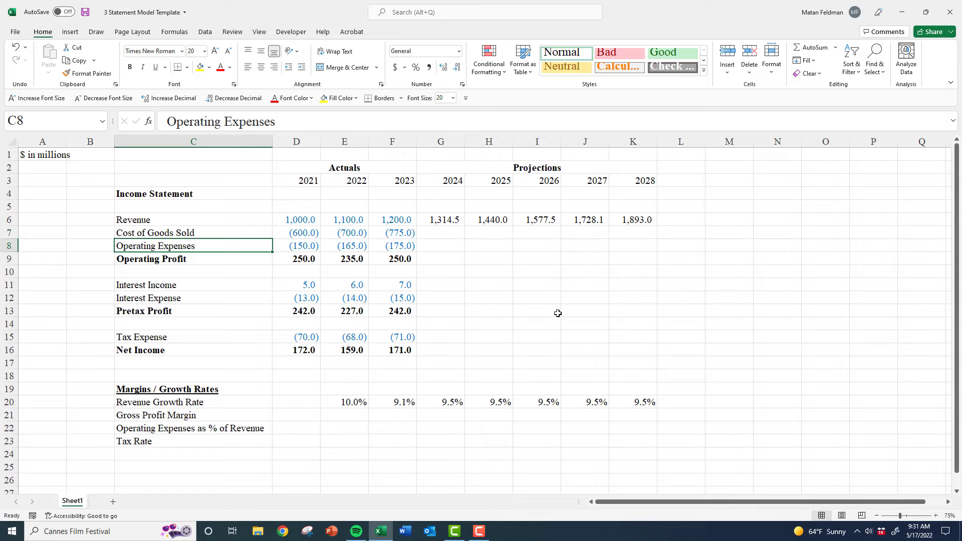
{"action": "key", "text": "Down"}
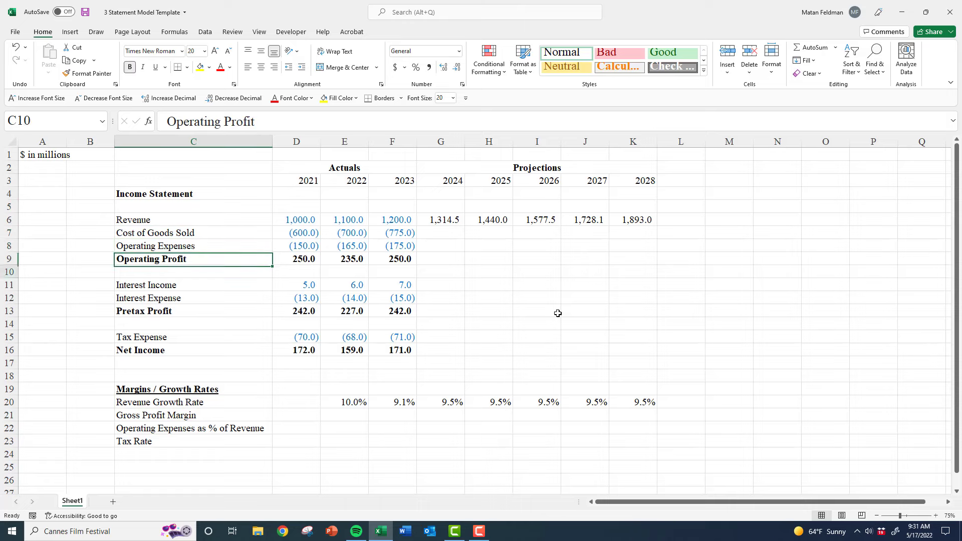
Calculate the 2023 ratio of Cost of Goods Sold to Revenue in Gross Profit Margin cell F21 with =F7/F6
{"action": "key", "text": "Down"}
{"action": "key", "text": "Down"}
{"action": "key", "text": "Down"}
{"action": "key", "text": "Down"}
{"action": "key", "text": "Down"}
{"action": "key", "text": "Down"}
{"action": "key", "text": "Down"}
{"action": "key", "text": "Down"}
{"action": "key", "text": "Down"}
{"action": "key", "text": "Down"}
{"action": "key", "text": "Down"}
{"action": "key", "text": "Right"}
{"action": "key", "text": "Down"}
{"action": "key", "text": "Right"}
{"action": "key", "text": "Right"}
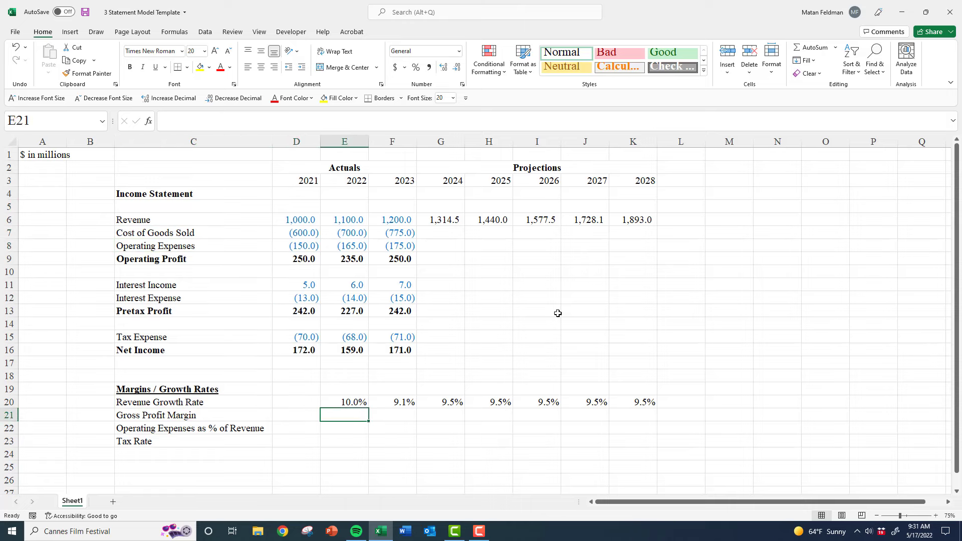
{"action": "type", "text": "="}
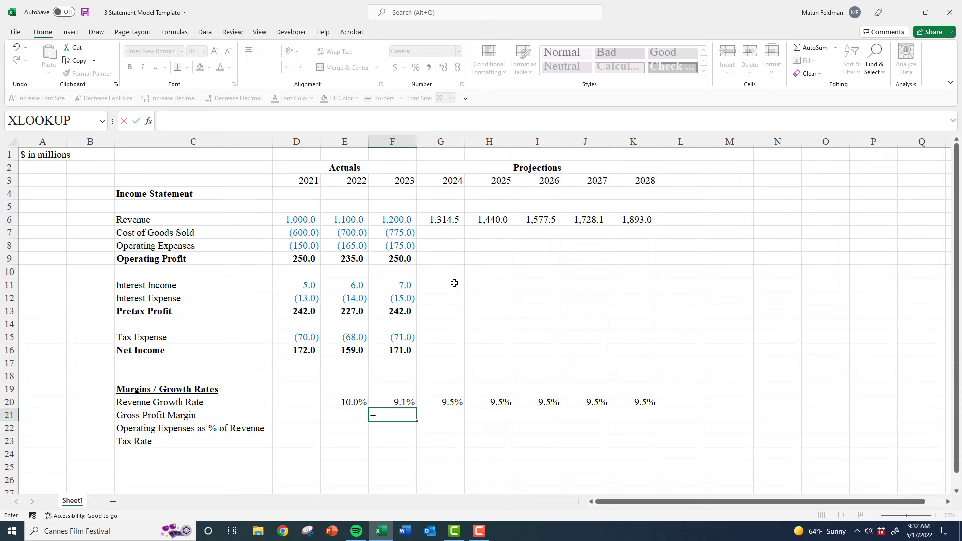
{"action": "key", "text": "Up"}
{"action": "key", "text": "Up"}
{"action": "key", "text": "Up"}
{"action": "key", "text": "Up"}
{"action": "key", "text": "Up"}
{"action": "key", "text": "Up"}
{"action": "key", "text": "Up"}
{"action": "key", "text": "Up"}
{"action": "key", "text": "Up"}
{"action": "key", "text": "Up"}
{"action": "key", "text": "Up"}
{"action": "key", "text": "Up"}
{"action": "key", "text": "Up"}
{"action": "key", "text": "Up"}
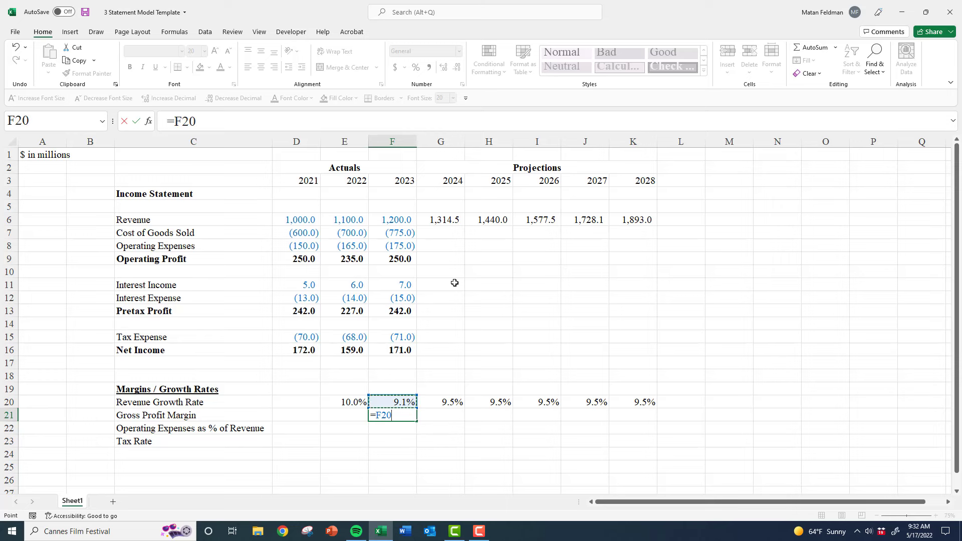
{"action": "type", "text": "/"}
{"action": "key", "text": "Up"}
{"action": "key", "text": "Up"}
{"action": "key", "text": "Up"}
{"action": "key", "text": "Up"}
{"action": "key", "text": "Up"}
{"action": "key", "text": "Up"}
{"action": "key", "text": "Up"}
{"action": "key", "text": "Up"}
{"action": "key", "text": "Up"}
{"action": "key", "text": "Up"}
{"action": "key", "text": "Up"}
{"action": "key", "text": "Up"}
{"action": "key", "text": "Up"}
{"action": "key", "text": "Up"}
{"action": "key", "text": "Up"}
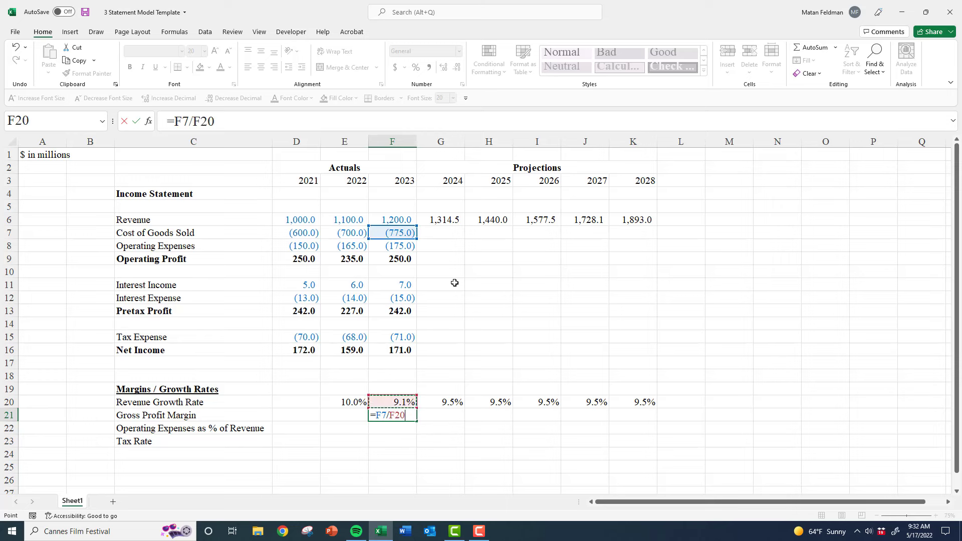
{"action": "key", "text": "Return"}
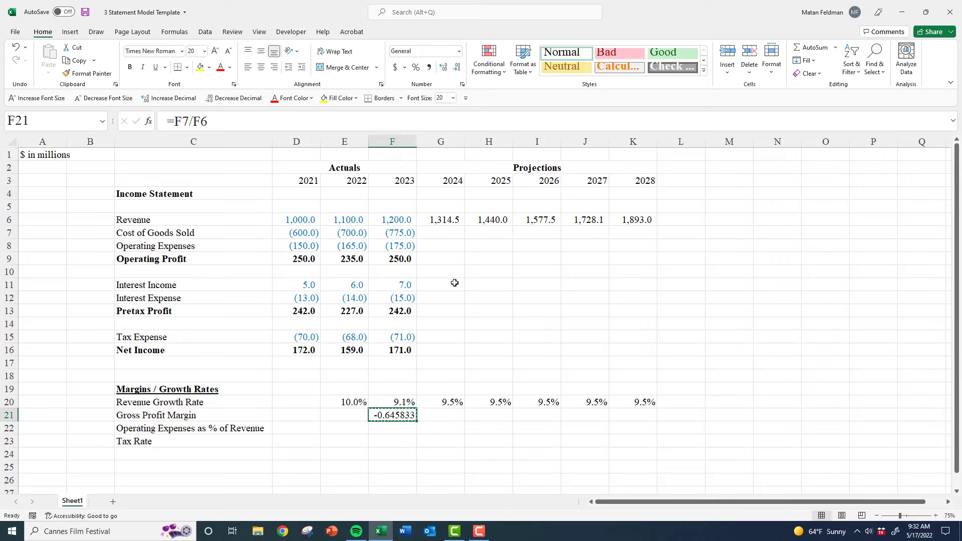
Copy the F21 ratio formula to D21:E21 and format D21:F21 as percentages without decimals
{"action": "key", "text": "ctrl+c"}
{"action": "key", "text": "shift+Left"}
{"action": "key", "text": "shift+Left"}
{"action": "key", "text": "ctrl+v"}
{"action": "key", "text": "Escape"}
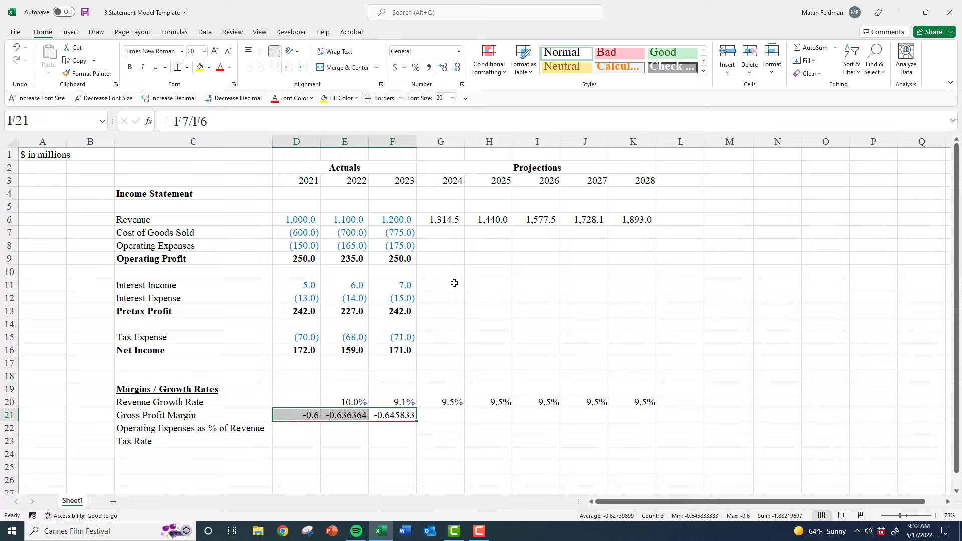
{"action": "key", "text": "ctrl+shift+5"}
{"action": "key", "text": "Right"}
{"action": "key", "text": "Left"}
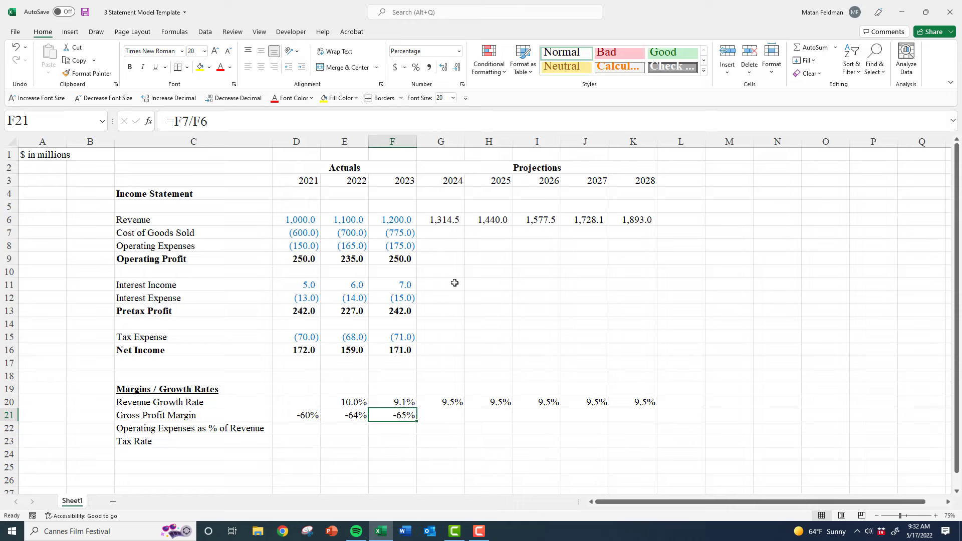
Change the 2023 Gross Profit Margin formula in F21 to =1+F7/F6
{"action": "key", "text": "F2"}
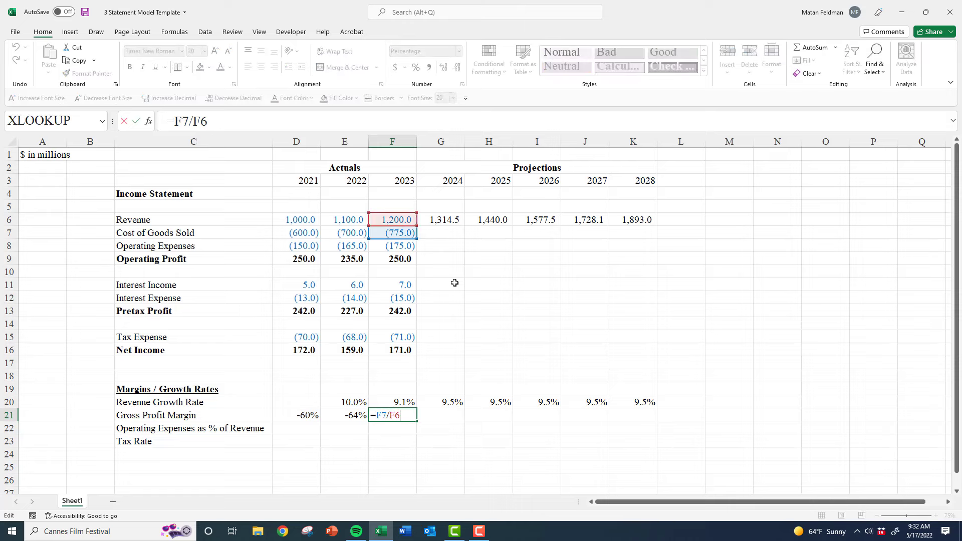
{"action": "key", "text": "Left"}
{"action": "key", "text": "Left"}
{"action": "type", "text": "1"}
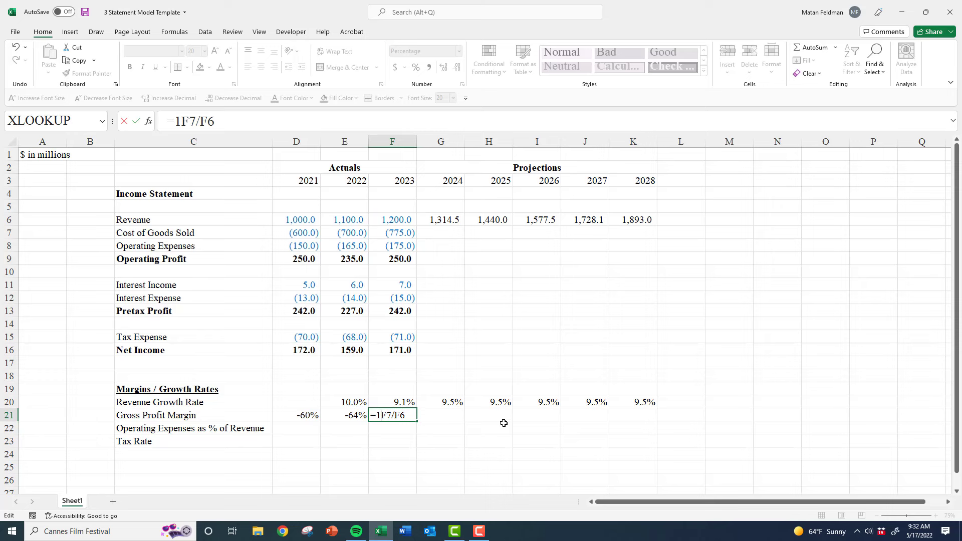
{"action": "type", "text": "+"}
{"action": "key", "text": "ctrl+Return"}
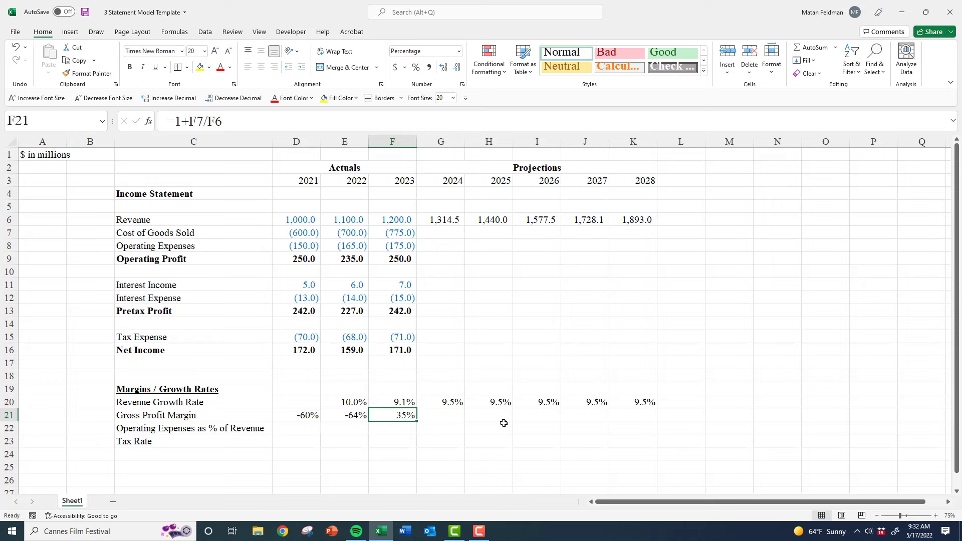
Check the cells referenced by the F21 margin formula and copy it to the 2021 and 2022 cells D21:E21
{"action": "key", "text": "F2"}
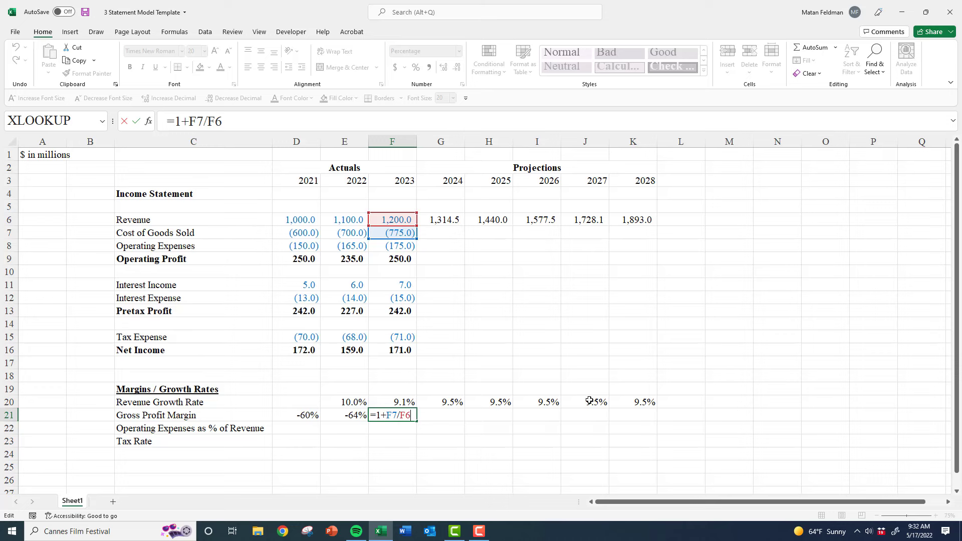
{"action": "key", "text": "ctrl+Return"}
{"action": "key", "text": "F2"}
{"action": "key", "text": "ctrl+Return"}
{"action": "key", "text": "shift+Left"}
{"action": "key", "text": "shift+Left"}
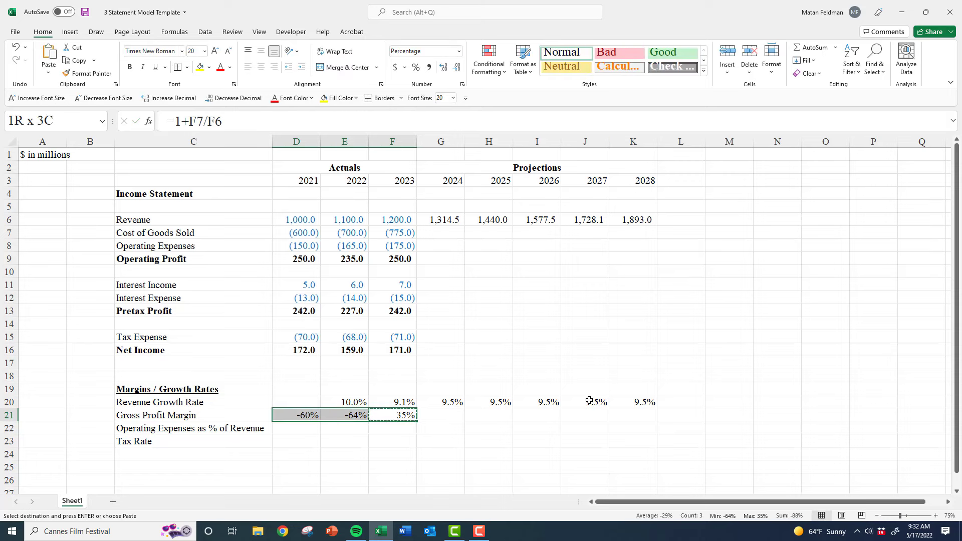
{"action": "key", "text": "F2"}
{"action": "key", "text": "ctrl+Return"}
{"action": "key", "text": "Down"}
{"action": "key", "text": "Up"}
{"action": "key", "text": "ctrl+c"}
Project the 2024 Gross Profit Margin in G21 as the average of the three historical margins, =AVERAGE(D21:F21)
{"action": "key", "text": "Right"}
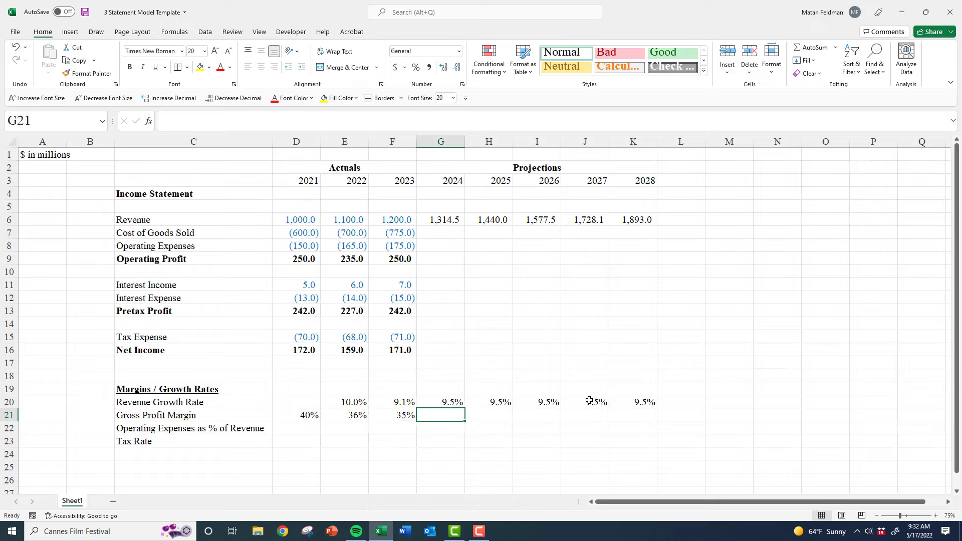
{"action": "type", "text": "=average("}
{"action": "key", "text": "Left"}
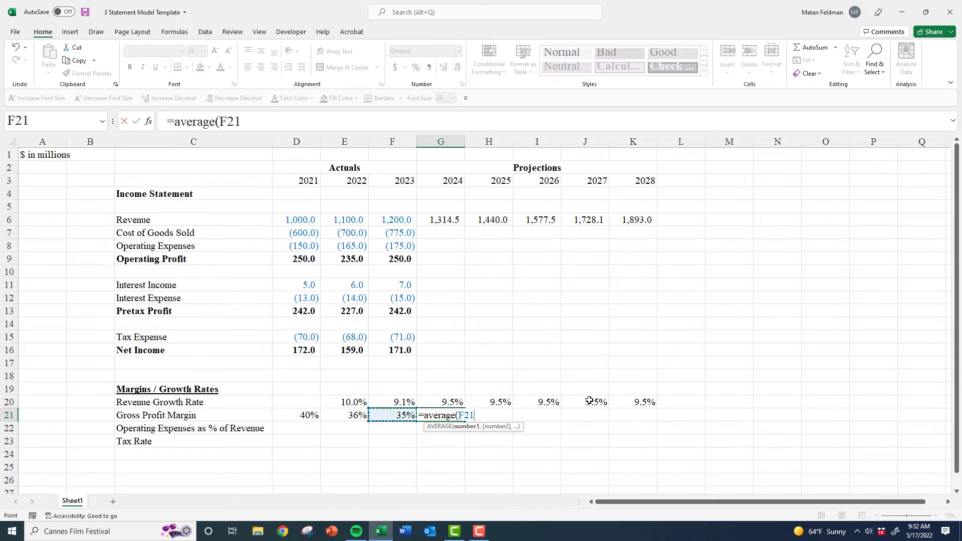
{"action": "key", "text": "shift+Left"}
{"action": "key", "text": "shift+Left"}
{"action": "key", "text": "ctrl+Return"}
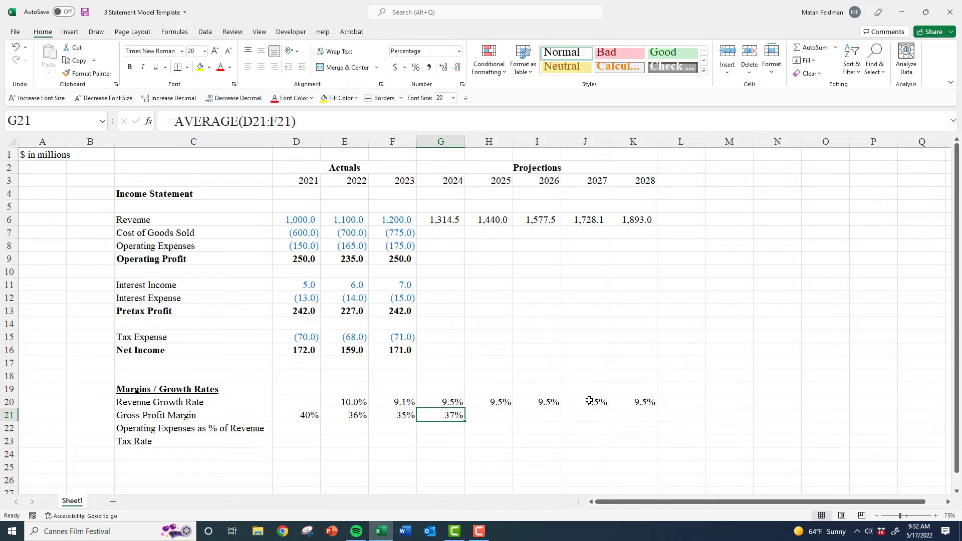
{"action": "key", "text": "F2"}
{"action": "key", "text": "Tab"}
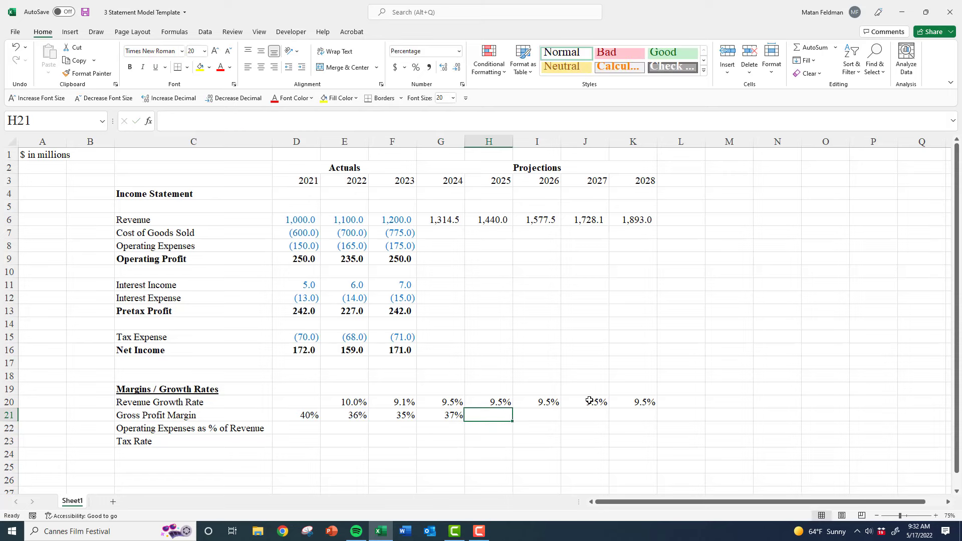
Link the 2025 Gross Profit Margin in H21 to the prior year with =G21 and copy it through 2028 in K21
{"action": "type", "text": "="}
{"action": "key", "text": "Left"}
{"action": "key", "text": "ctrl+Return"}
{"action": "key", "text": "ctrl+c"}
{"action": "key", "text": "shift+Right"}
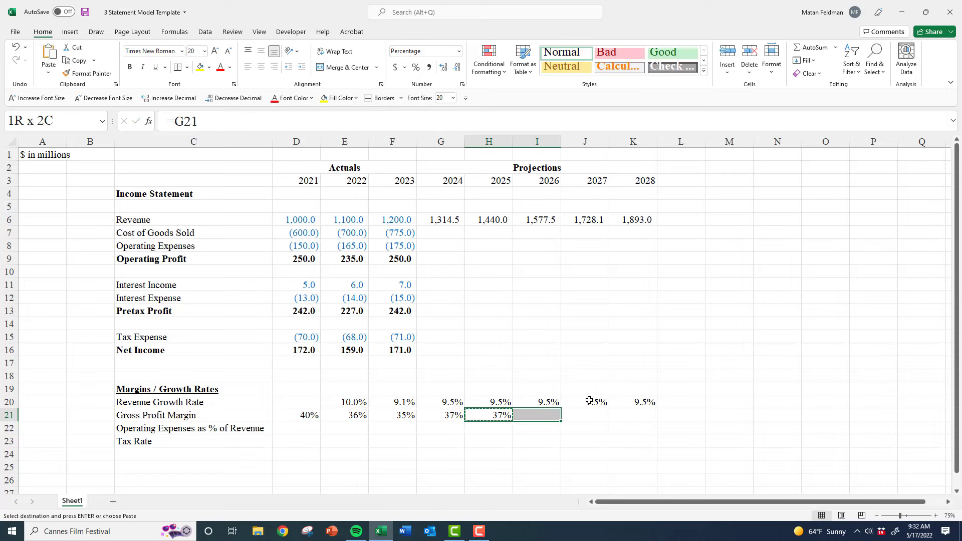
{"action": "key", "text": "shift+Right"}
{"action": "key", "text": "shift+Right"}
{"action": "key", "text": "ctrl+v"}
{"action": "key", "text": "Escape"}
Review the prior-year references in the projected Gross Profit Margin formulas across G21:K21
{"action": "key", "text": "Right"}
{"action": "key", "text": "Left"}
{"action": "key", "text": "equal"}
{"action": "key", "text": "Left"}
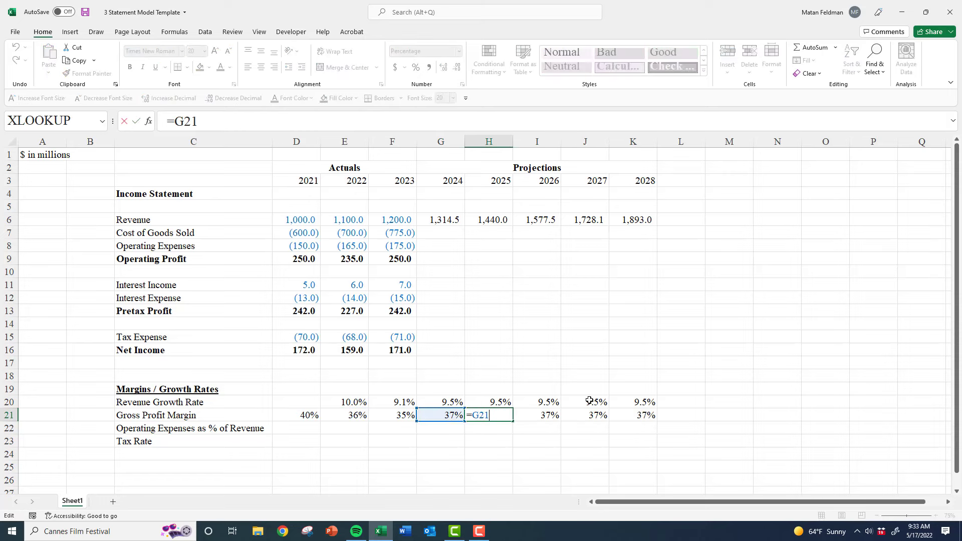
{"action": "key", "text": "Tab"}
{"action": "key", "text": "equal"}
{"action": "key", "text": "Left"}
{"action": "key", "text": "Tab"}
{"action": "key", "text": "equal"}
{"action": "key", "text": "Left"}
{"action": "key", "text": "Tab"}
{"action": "key", "text": "equal"}
{"action": "key", "text": "Left"}
{"action": "key", "text": "ctrl+Return"}
{"action": "key", "text": "Left"}
{"action": "key", "text": "Left"}
{"action": "key", "text": "Left"}
{"action": "key", "text": "Left"}
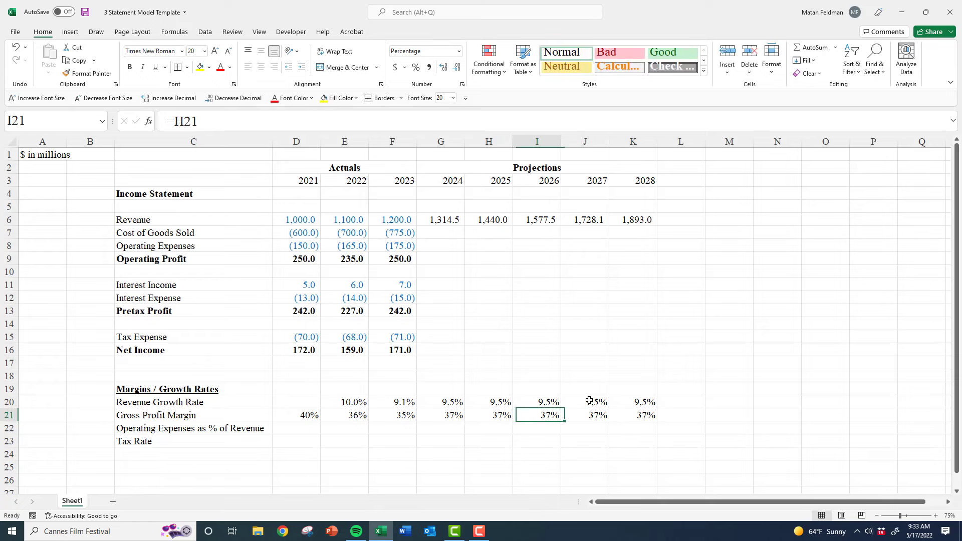
{"action": "key", "text": "F2"}
{"action": "key", "text": "Tab"}
{"action": "type", "text": "="}
{"action": "key", "text": "Left"}
{"action": "key", "text": "Tab"}
{"action": "type", "text": "="}
{"action": "key", "text": "Left"}
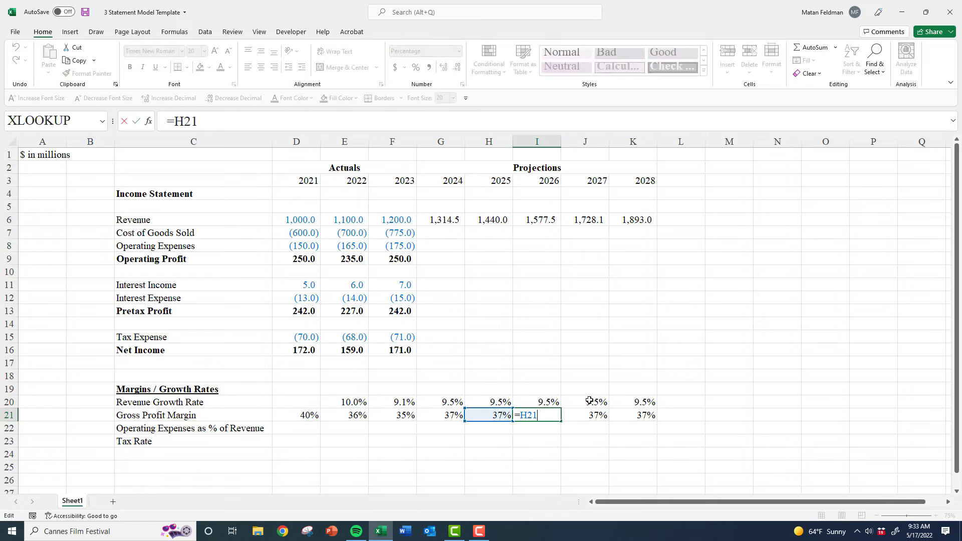
{"action": "key", "text": "ctrl+Return"}
{"action": "key", "text": "Left"}
{"action": "key", "text": "Left"}
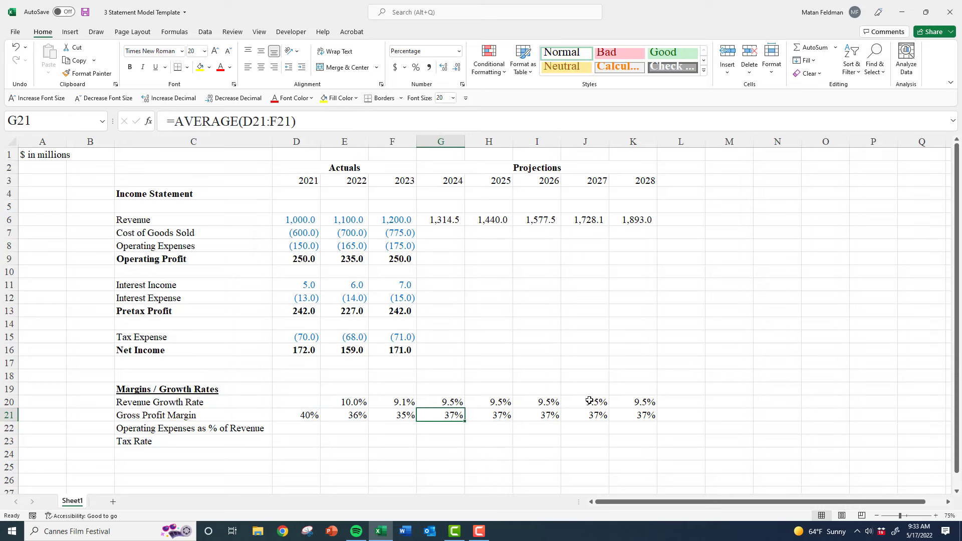
Look at the 2024 Cost of Goods Sold cell G7 in the income statement projections
{"action": "key", "text": "Down"}
{"action": "key", "text": "Left"}
{"action": "key", "text": "Up"}
{"action": "key", "text": "Right"}
{"action": "key", "text": "Up"}
{"action": "key", "text": "Up"}
{"action": "key", "text": "Up"}
{"action": "key", "text": "Up"}
{"action": "key", "text": "Up"}
{"action": "key", "text": "Up"}
{"action": "key", "text": "Up"}
{"action": "key", "text": "Up"}
{"action": "key", "text": "Up"}
{"action": "key", "text": "Up"}
{"action": "key", "text": "Up"}
{"action": "key", "text": "Up"}
{"action": "key", "text": "Up"}
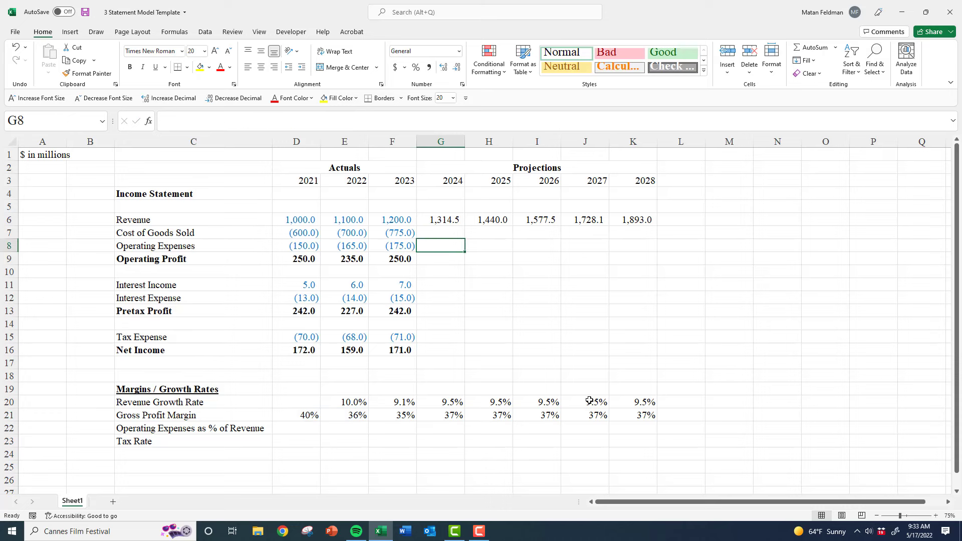
{"action": "key", "text": "Up"}
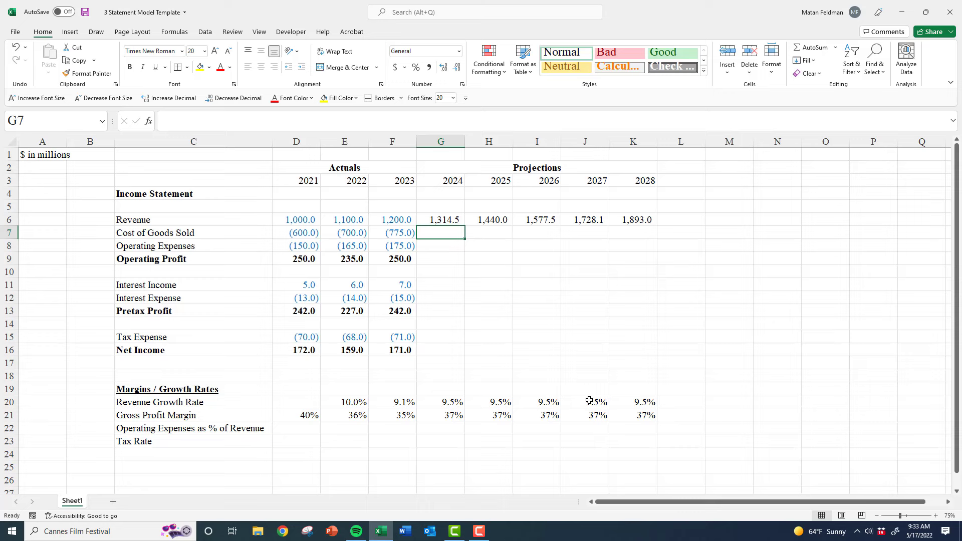
Look at the 2024 Gross Profit Margin assumption in G21 that drives the Cost of Goods Sold projection
{"action": "key", "text": "Down"}
{"action": "key", "text": "Down"}
{"action": "key", "text": "Down"}
{"action": "key", "text": "Down"}
{"action": "key", "text": "Down"}
{"action": "key", "text": "Down"}
{"action": "key", "text": "Down"}
{"action": "key", "text": "Down"}
{"action": "key", "text": "Down"}
{"action": "key", "text": "Down"}
{"action": "key", "text": "Down"}
{"action": "key", "text": "Down"}
{"action": "key", "text": "Down"}
{"action": "key", "text": "Down"}
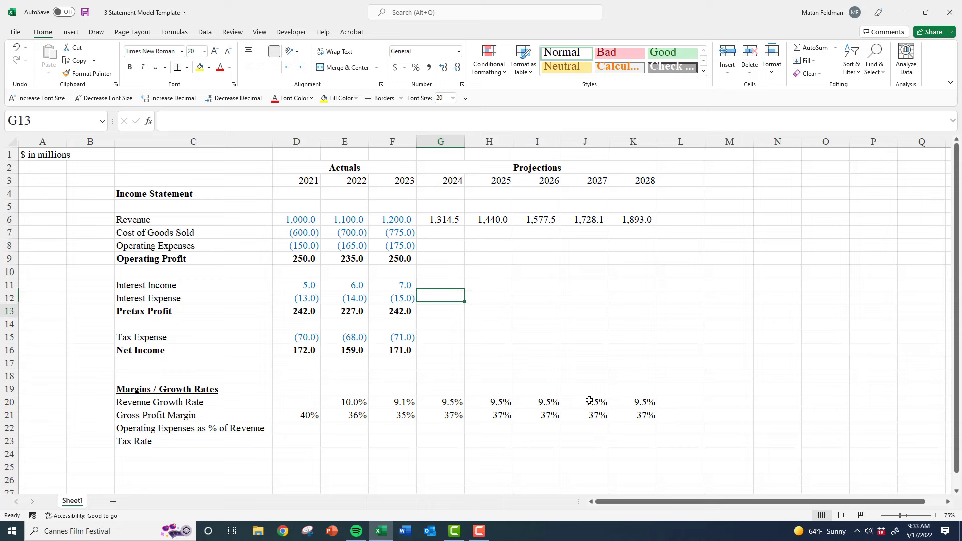
{"action": "key", "text": "Up"}
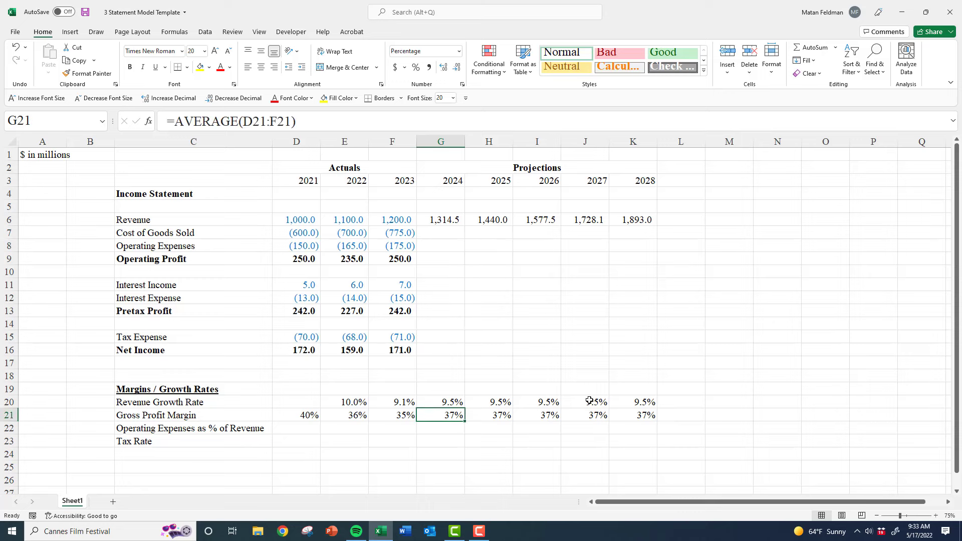
Calculate the 2024 Cost of Goods Sold in G7 from gross margin and revenue with =(1-G21)*G6
{"action": "key", "text": "Up"}
{"action": "key", "text": "Up"}
{"action": "key", "text": "Up"}
{"action": "key", "text": "Up"}
{"action": "key", "text": "Up"}
{"action": "key", "text": "Up"}
{"action": "key", "text": "Up"}
{"action": "key", "text": "Up"}
{"action": "key", "text": "Up"}
{"action": "key", "text": "Up"}
{"action": "key", "text": "Up"}
{"action": "key", "text": "Up"}
{"action": "key", "text": "Up"}
{"action": "key", "text": "Up"}
{"action": "key", "text": "Up"}
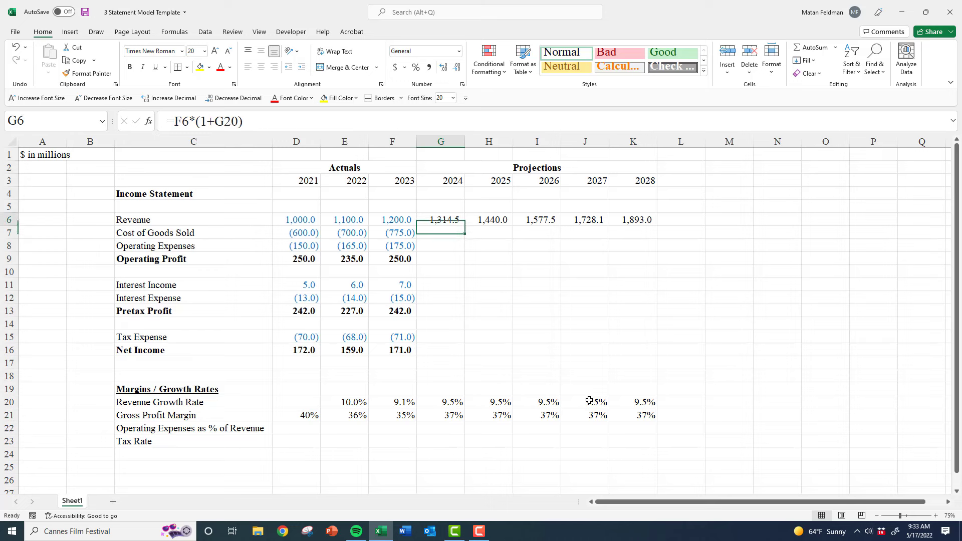
{"action": "key", "text": "Down"}
{"action": "type", "text": "="}
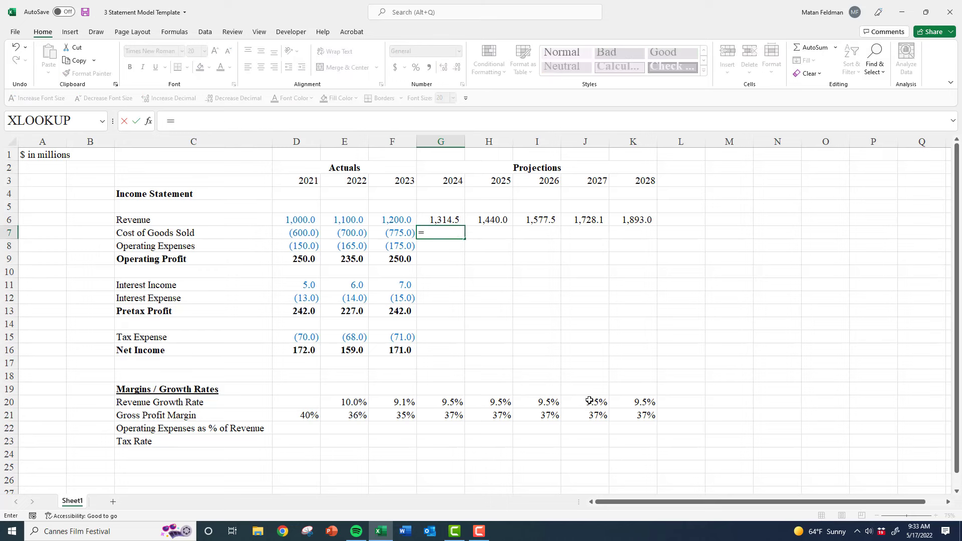
{"action": "type", "text": "1-"}
{"action": "key", "text": "Down"}
{"action": "key", "text": "Down"}
{"action": "key", "text": "Down"}
{"action": "key", "text": "Down"}
{"action": "key", "text": "Down"}
{"action": "key", "text": "Down"}
{"action": "key", "text": "Down"}
{"action": "key", "text": "Down"}
{"action": "key", "text": "Down"}
{"action": "key", "text": "Down"}
{"action": "key", "text": "Down"}
{"action": "key", "text": "Down"}
{"action": "key", "text": "Down"}
{"action": "key", "text": "Down"}
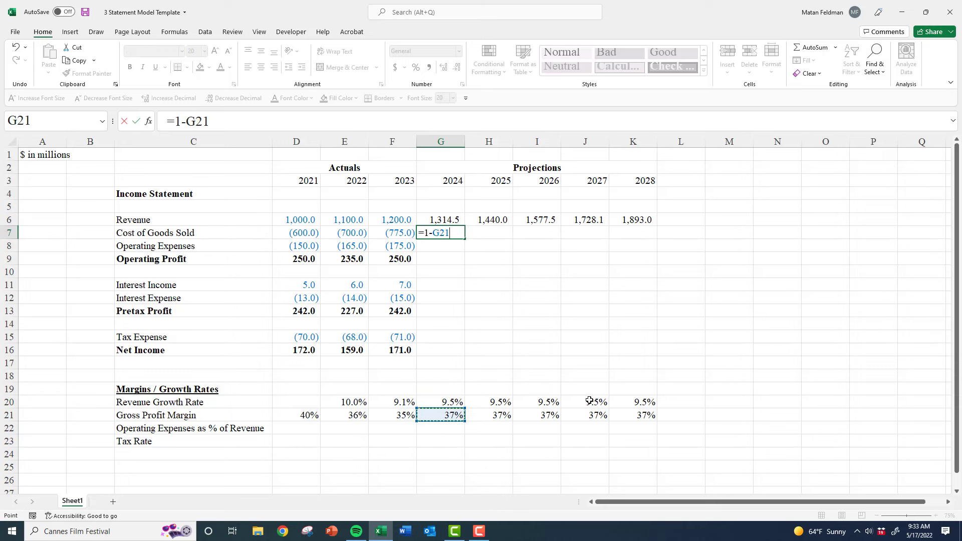
{"action": "type", "text": ")"}
{"action": "type", "text": "("}
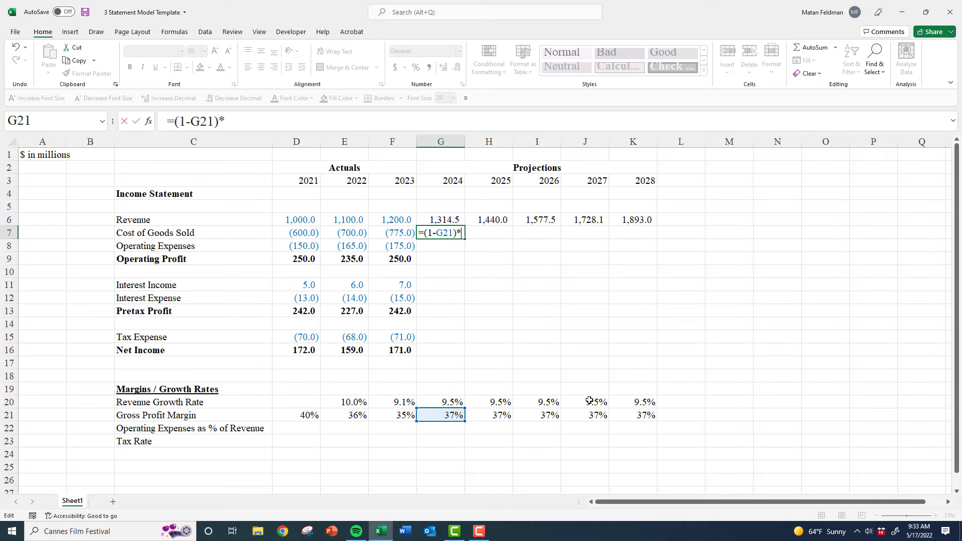
{"action": "type", "text": "*"}
{"action": "key", "text": "Up"}
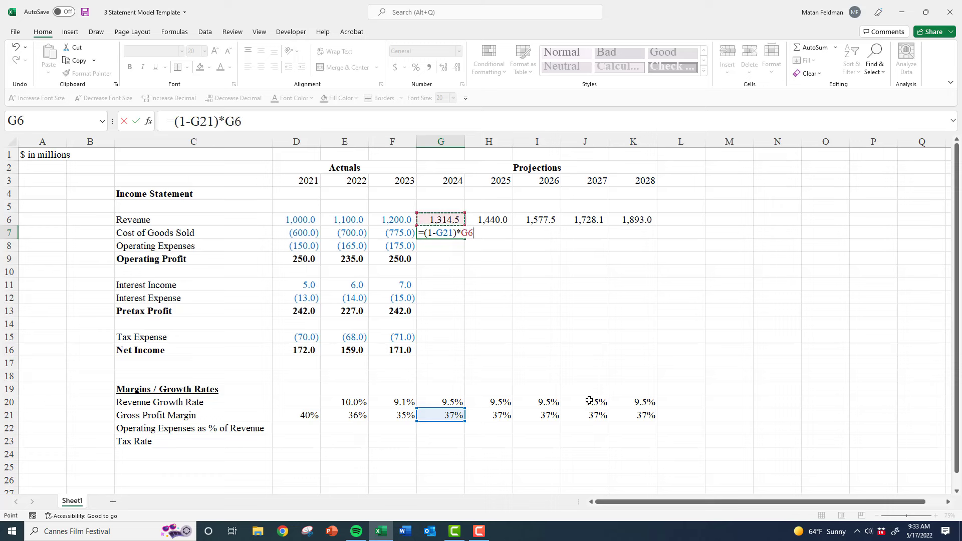
{"action": "key", "text": "ctrl+Return"}
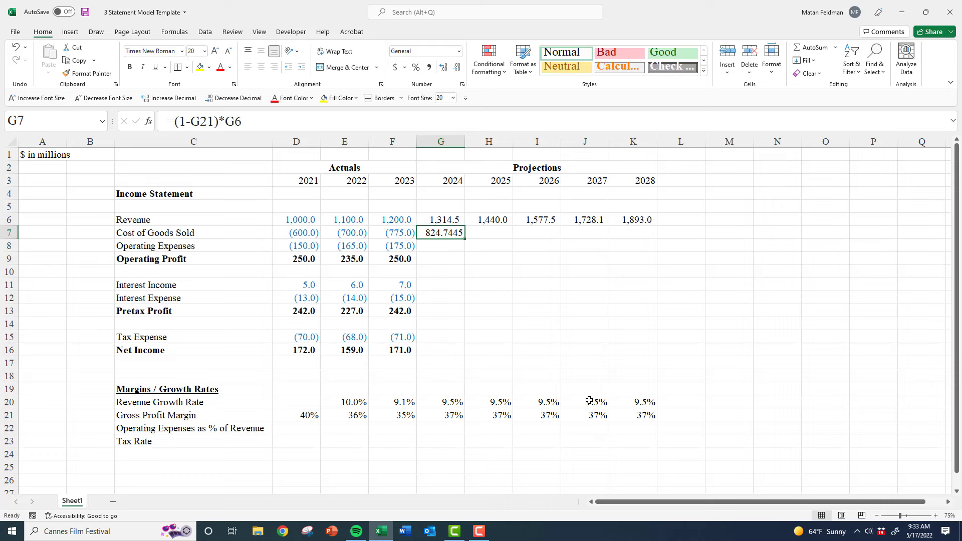
Make the 2024 Cost of Goods Sold negative by changing the G7 formula to =-(1-G21)*G6
{"action": "key", "text": "F2"}
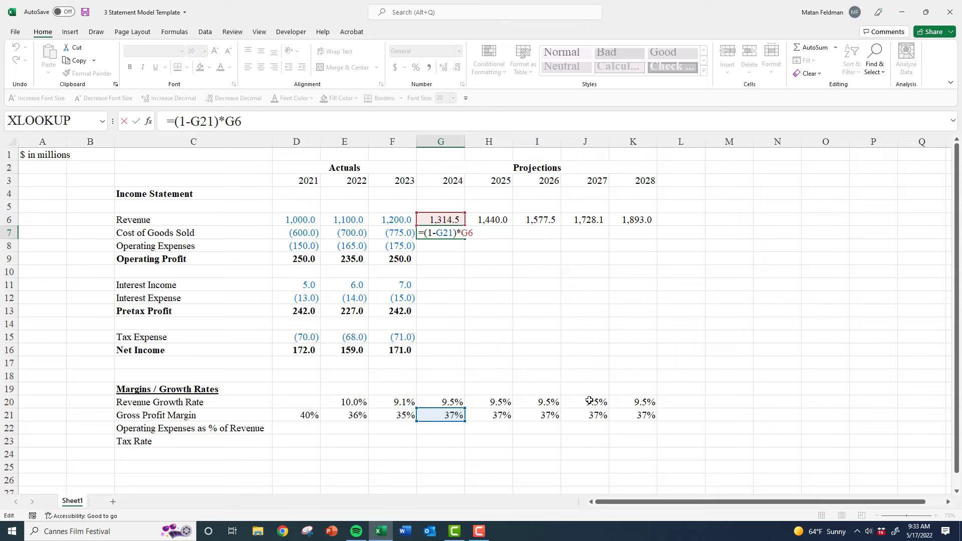
{"action": "key", "text": "Home"}
{"action": "key", "text": "Right"}
{"action": "type", "text": "-"}
{"action": "key", "text": "ctrl+Return"}
Apply the formatting of the 2024 Revenue cell G6 to the Cost of Goods Sold cell G7 and check its formula
{"action": "key", "text": "Up"}
{"action": "key", "text": "ctrl+c"}
{"action": "key", "text": "Down"}
{"action": "key", "text": "alt+e"}
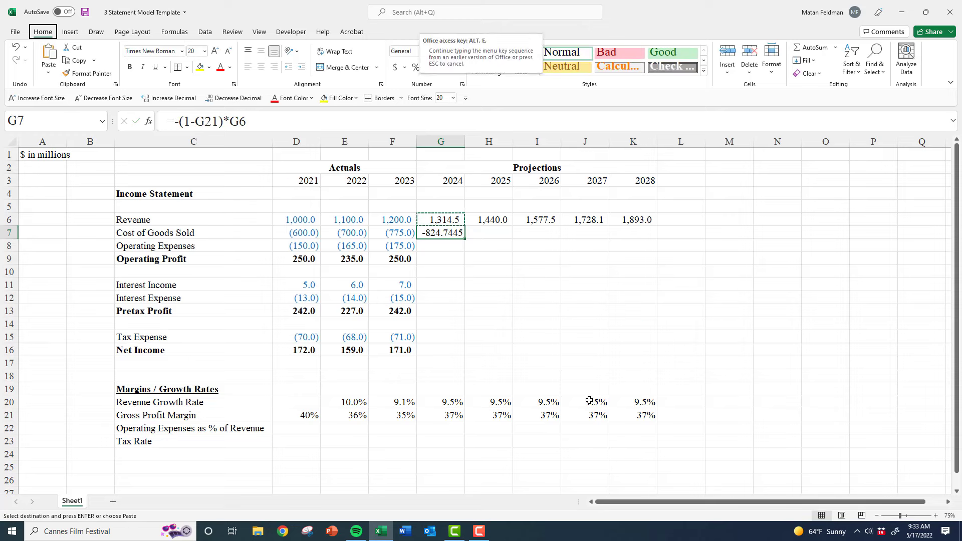
{"action": "key", "text": "s"}
{"action": "key", "text": "t"}
{"action": "key", "text": "Return"}
{"action": "key", "text": "Up"}
{"action": "key", "text": "Down"}
{"action": "key", "text": "F2"}
{"action": "key", "text": "Escape"}
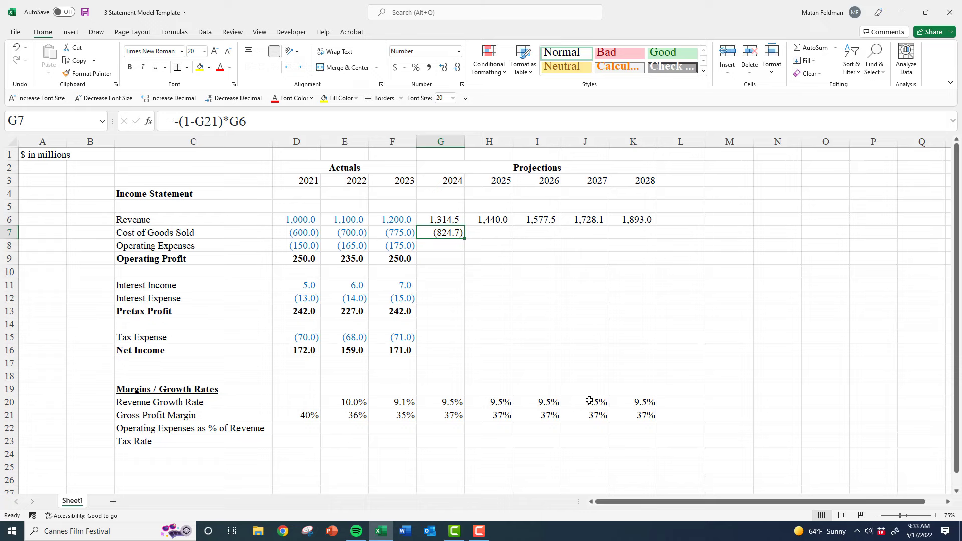
Copy the 2024 Cost of Goods Sold formula from G7 across the projection years through K7
{"action": "key", "text": "ctrl+c"}
{"action": "key", "text": "shift+Right"}
{"action": "key", "text": "shift+Right"}
{"action": "key", "text": "shift+Right"}
{"action": "key", "text": "shift+Right"}
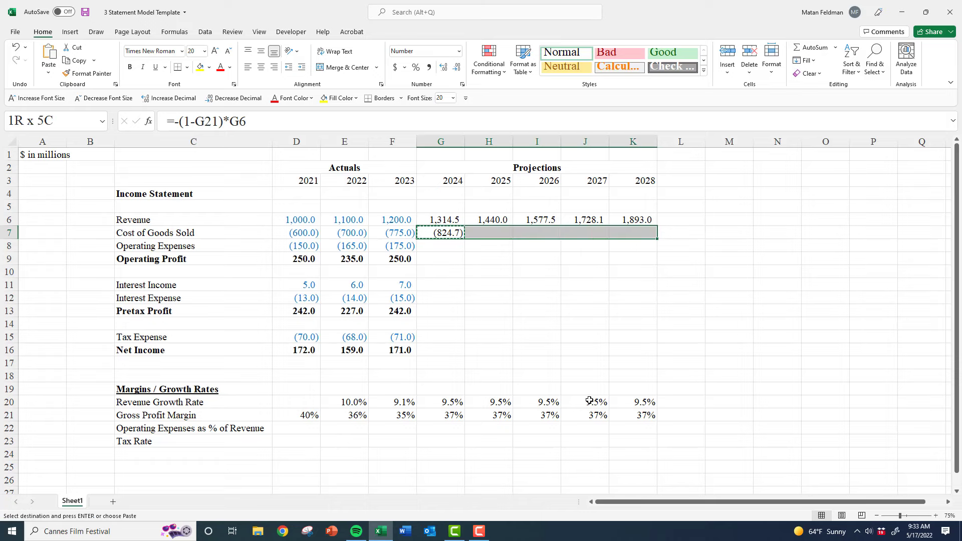
{"action": "key", "text": "ctrl+v"}
{"action": "key", "text": "Escape"}
Review the margin and revenue references in the copied Cost of Goods Sold formulas for 2025 and 2026
{"action": "key", "text": "Right"}
{"action": "key", "text": "F2"}
{"action": "key", "text": "Escape"}
{"action": "key", "text": "Right"}
{"action": "key", "text": "F2"}
{"action": "key", "text": "Escape"}
{"action": "key", "text": "Left"}
{"action": "key", "text": "Left"}
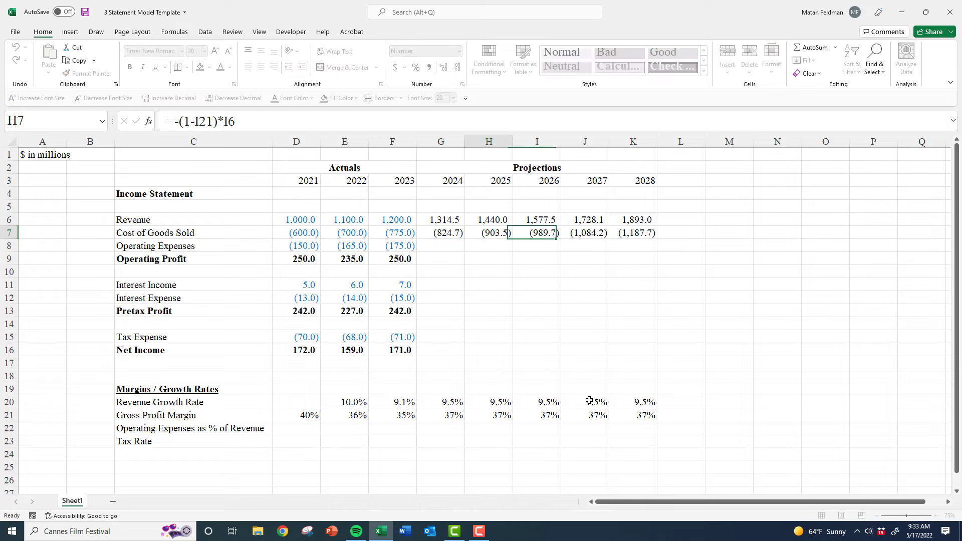
{"action": "key", "text": "F2"}
{"action": "key", "text": "Escape"}
{"action": "key", "text": "Right"}
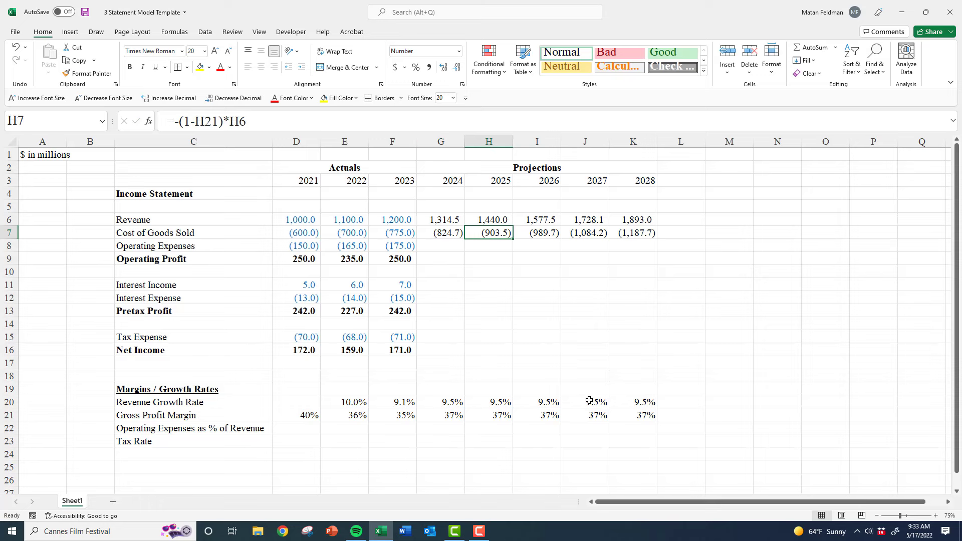
{"action": "key", "text": "Down"}
{"action": "key", "text": "Left"}
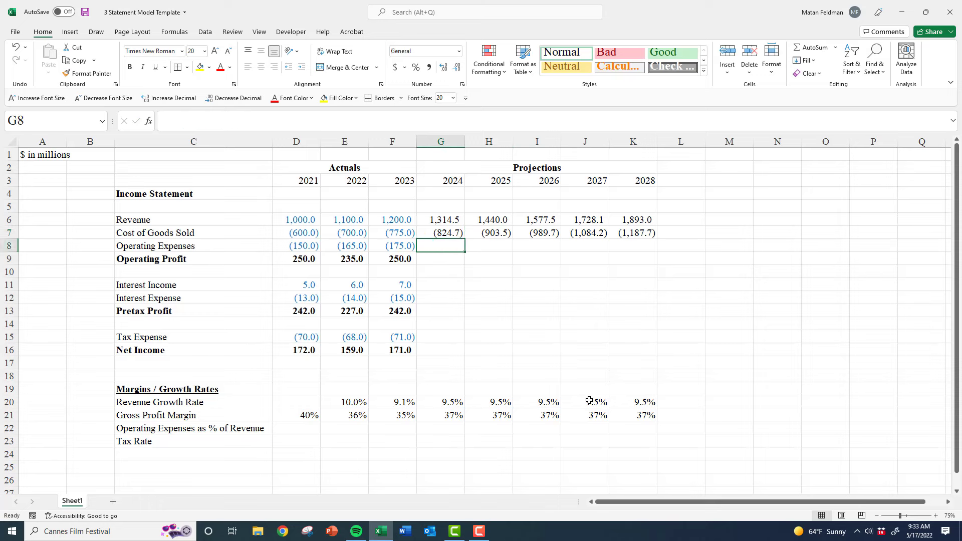
{"action": "key", "text": "Up"}
{"action": "key", "text": "Right"}
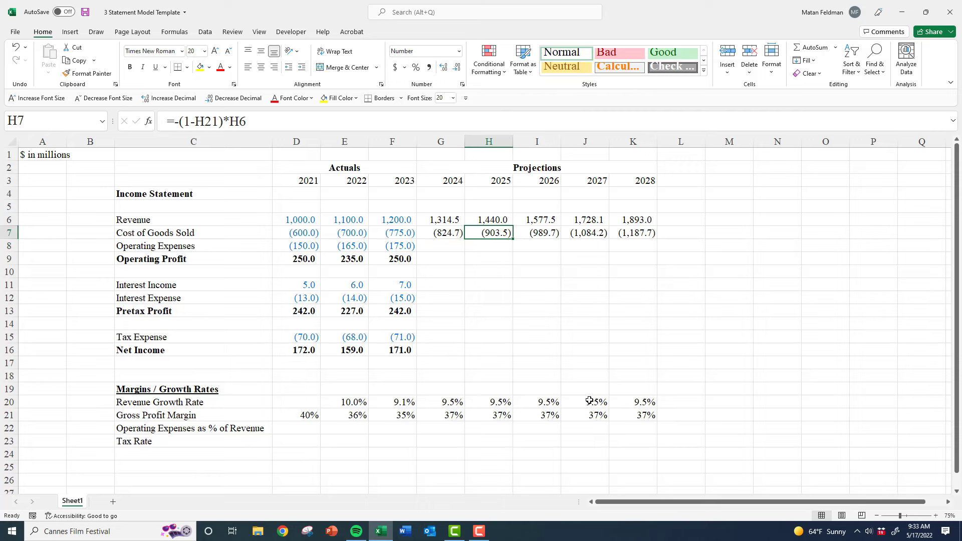
Look at the empty Operating Expenses as % of Revenue row and the 2021 income statement column above it
{"action": "key", "text": "Left"}
{"action": "key", "text": "Down"}
{"action": "key", "text": "Down"}
{"action": "key", "text": "Down"}
{"action": "key", "text": "Down"}
{"action": "key", "text": "Down"}
{"action": "key", "text": "Down"}
{"action": "key", "text": "Down"}
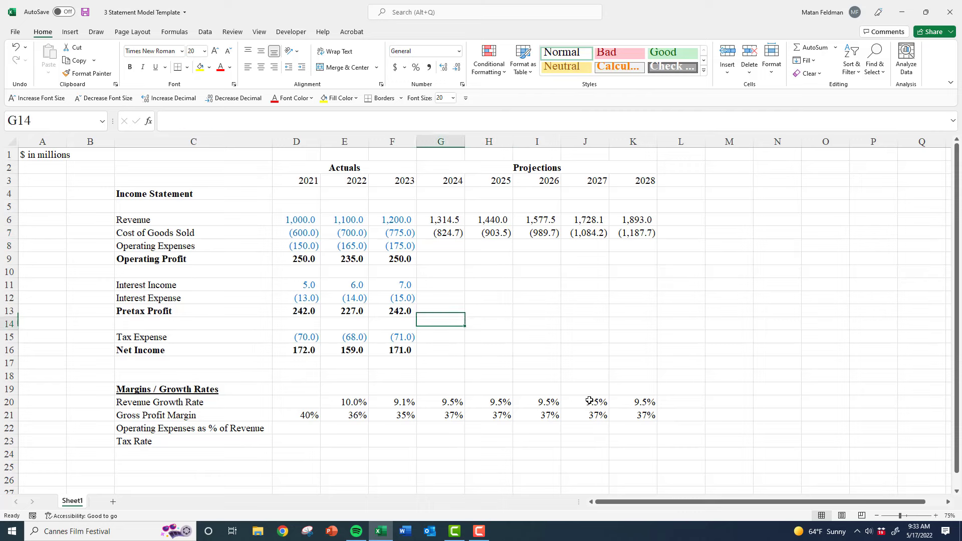
{"action": "key", "text": "Down"}
{"action": "key", "text": "Down"}
{"action": "key", "text": "Down"}
{"action": "key", "text": "Down"}
{"action": "key", "text": "Down"}
{"action": "key", "text": "Down"}
{"action": "key", "text": "Down"}
{"action": "key", "text": "Down"}
{"action": "key", "text": "Left"}
{"action": "key", "text": "Down"}
{"action": "key", "text": "Left"}
{"action": "key", "text": "Left"}
{"action": "key", "text": "Up"}
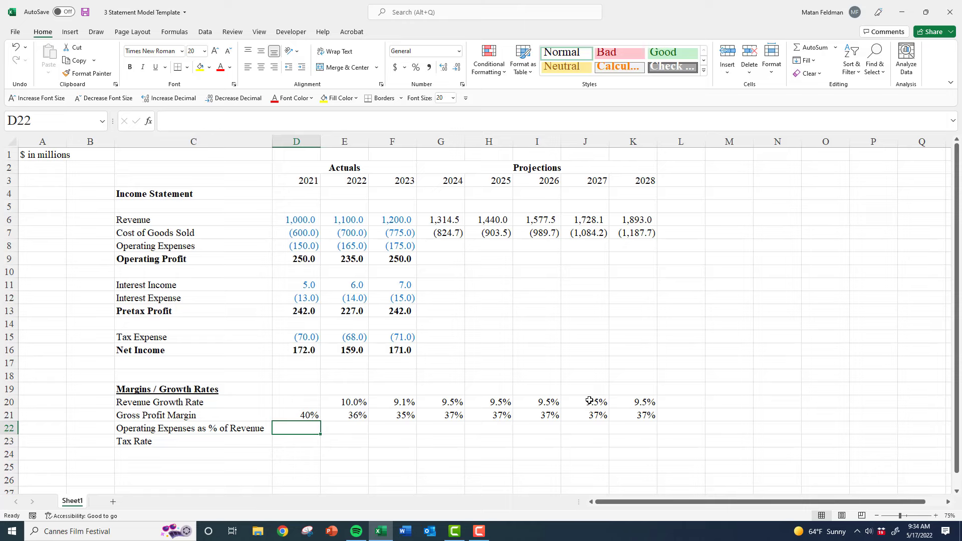
{"action": "key", "text": "Up"}
{"action": "key", "text": "Up"}
{"action": "key", "text": "Up"}
{"action": "key", "text": "Up"}
{"action": "key", "text": "Up"}
{"action": "key", "text": "Up"}
{"action": "key", "text": "Up"}
{"action": "key", "text": "Up"}
{"action": "key", "text": "Up"}
{"action": "key", "text": "Up"}
{"action": "key", "text": "Up"}
{"action": "key", "text": "Down"}
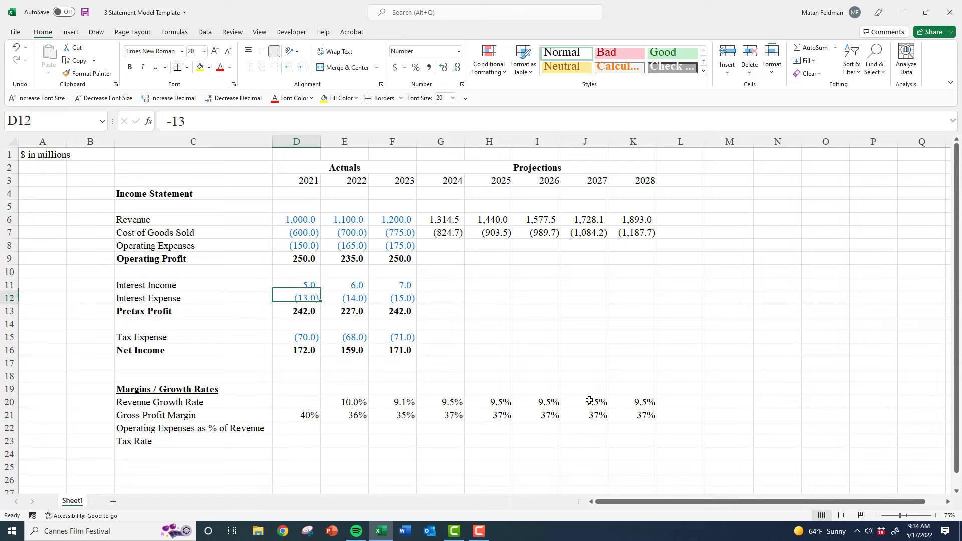
{"action": "key", "text": "Down"}
{"action": "key", "text": "Down"}
{"action": "key", "text": "Down"}
{"action": "key", "text": "Down"}
{"action": "key", "text": "Down"}
{"action": "key", "text": "Down"}
{"action": "key", "text": "Down"}
{"action": "key", "text": "Down"}
{"action": "key", "text": "Down"}
{"action": "key", "text": "Down"}
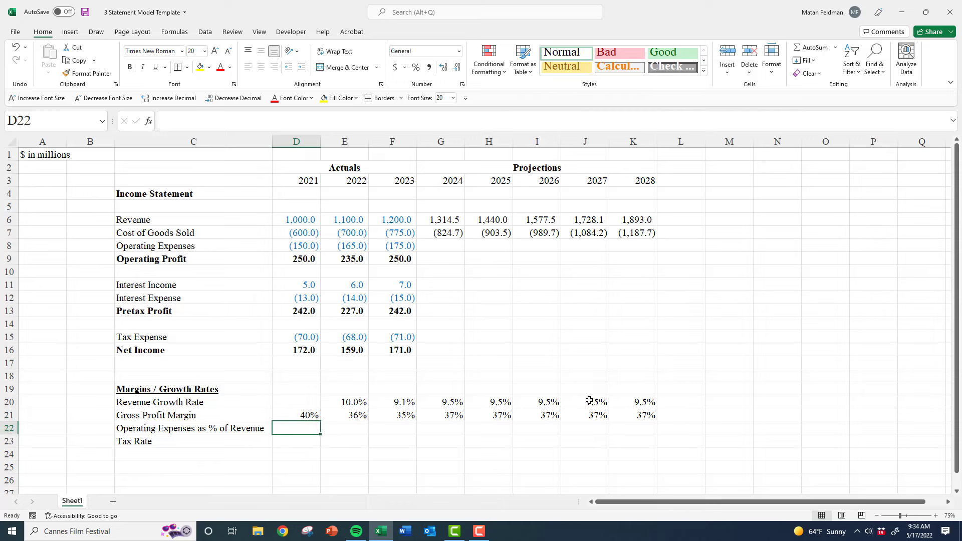
Calculate the 2021 Operating Expenses as % of Revenue in D22 with =-D8/D6
{"action": "type", "text": "=-"}
{"action": "key", "text": "Up"}
{"action": "key", "text": "Up"}
{"action": "key", "text": "Up"}
{"action": "key", "text": "Up"}
{"action": "key", "text": "Up"}
{"action": "key", "text": "Up"}
{"action": "key", "text": "Up"}
{"action": "key", "text": "Up"}
{"action": "key", "text": "Up"}
{"action": "key", "text": "Up"}
{"action": "key", "text": "Up"}
{"action": "key", "text": "Up"}
{"action": "key", "text": "Up"}
{"action": "key", "text": "Up"}
{"action": "key", "text": "Up"}
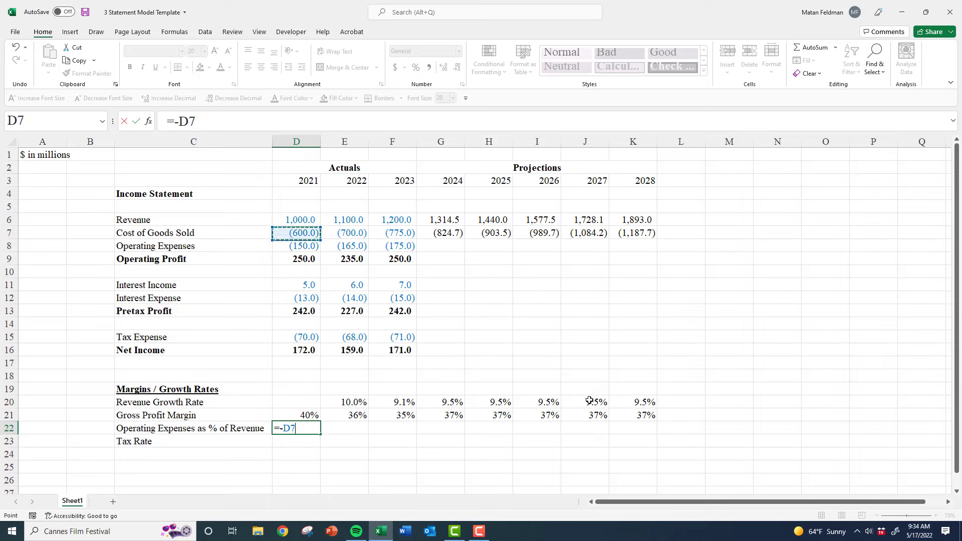
{"action": "key", "text": "Down"}
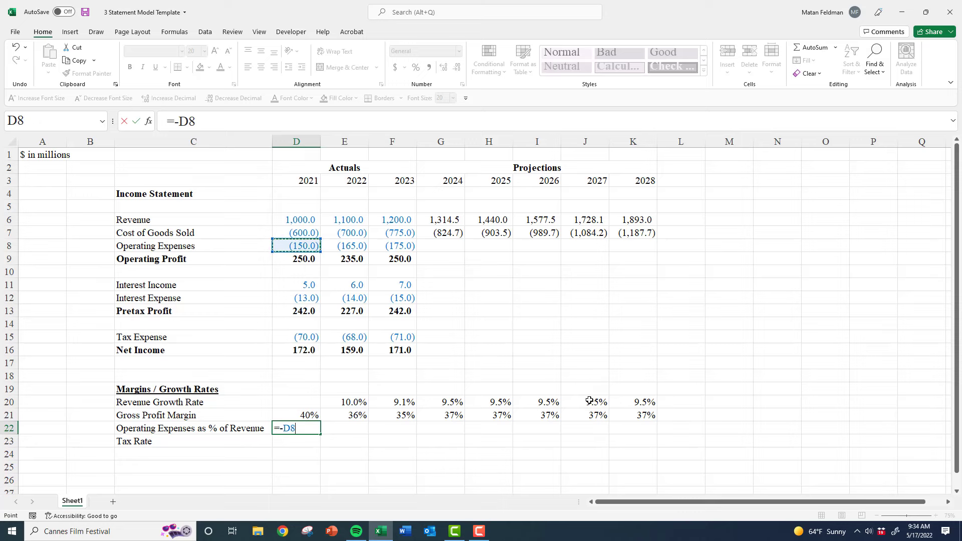
{"action": "type", "text": "/"}
{"action": "key", "text": "Up"}
{"action": "key", "text": "Up"}
{"action": "key", "text": "Up"}
{"action": "key", "text": "Up"}
{"action": "key", "text": "Up"}
{"action": "key", "text": "Up"}
{"action": "key", "text": "Up"}
{"action": "key", "text": "Up"}
{"action": "key", "text": "Up"}
{"action": "key", "text": "Up"}
{"action": "key", "text": "Up"}
{"action": "key", "text": "Up"}
{"action": "key", "text": "Up"}
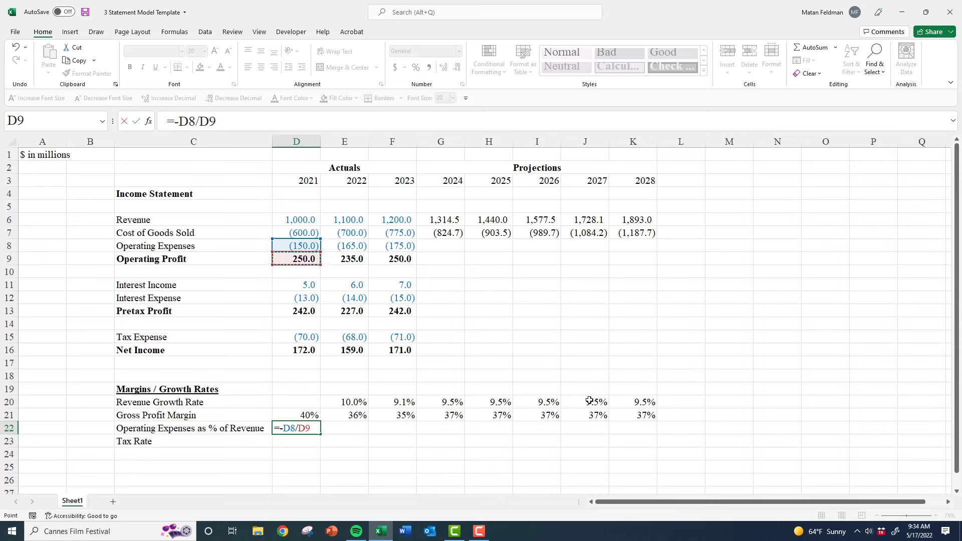
{"action": "key", "text": "Up"}
{"action": "key", "text": "Up"}
{"action": "key", "text": "Up"}
{"action": "key", "text": "ctrl+Return"}
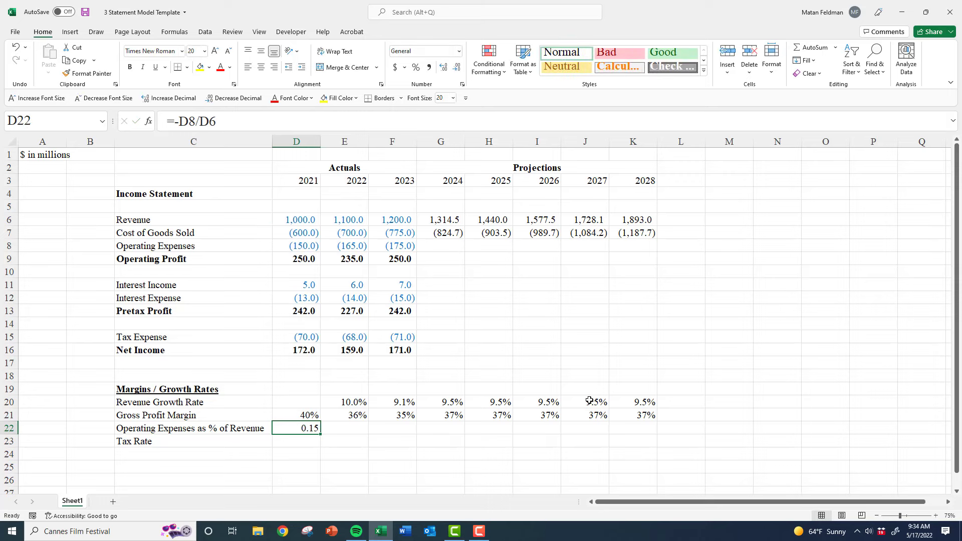
Format D22 as a percentage and copy its Operating Expenses as % of Revenue formula through 2023 in F22
{"action": "key", "text": "ctrl+shift+5"}
{"action": "key", "text": "shift+Right"}
{"action": "key", "text": "shift+Right"}
{"action": "key", "text": "ctrl+r"}
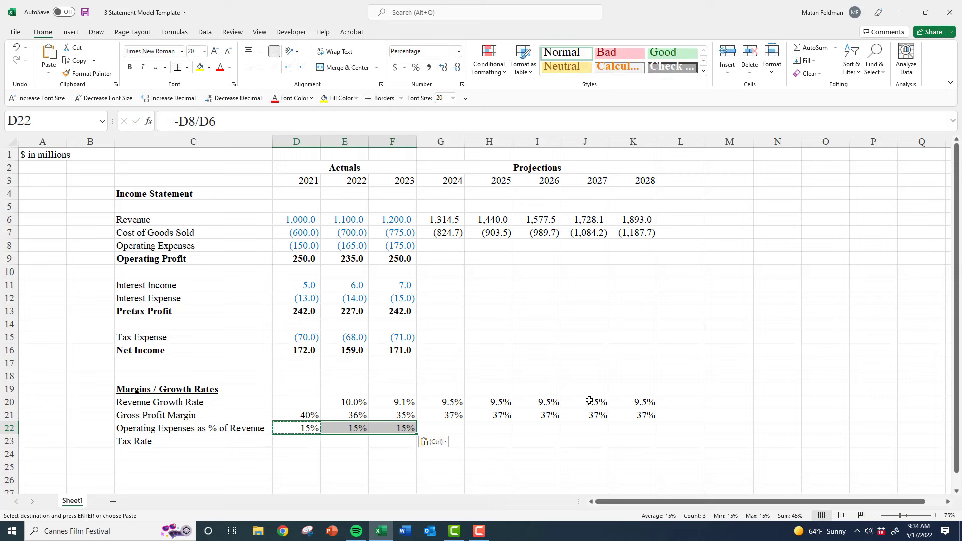
{"action": "key", "text": "Right"}
{"action": "key", "text": "Right"}
{"action": "key", "text": "Right"}
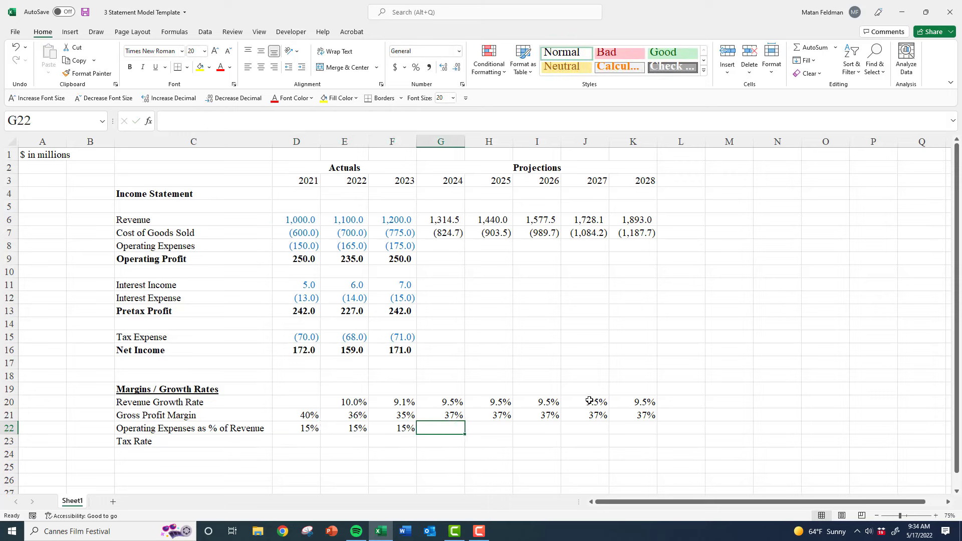
Fill the Gross Profit Margin average formula down into Operating Expenses as % of Revenue for 2024–2028 (G22:K22) and check its references
{"action": "key", "text": "Up"}
{"action": "key", "text": "F2"}
{"action": "key", "text": "Escape"}
{"action": "key", "text": "ctrl+shift+Right"}
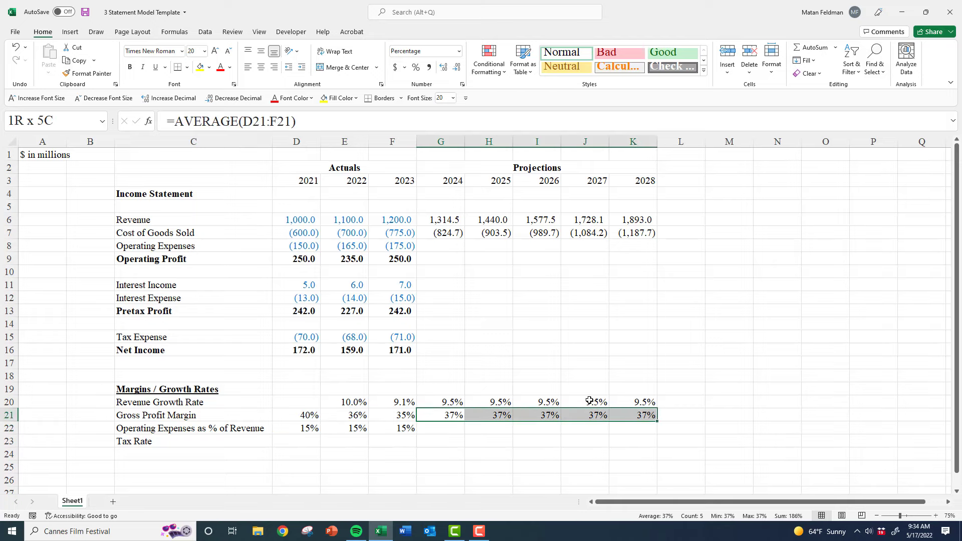
{"action": "key", "text": "shift+Down"}
{"action": "key", "text": "ctrl+d"}
{"action": "key", "text": "Down"}
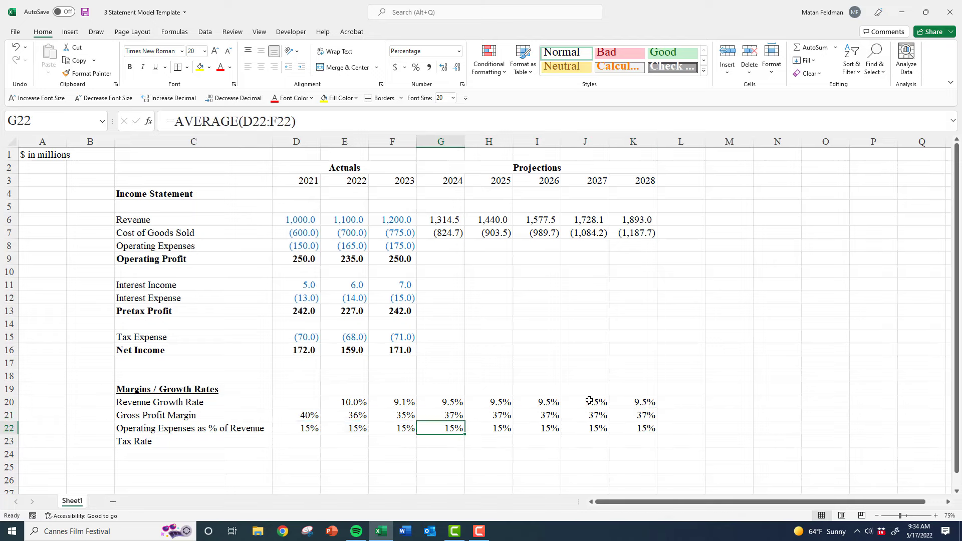
{"action": "key", "text": "F2"}
{"action": "key", "text": "Escape"}
Calculate 2024 Operating Expenses in G8 with =G6*G22
{"action": "key", "text": "Up"}
{"action": "key", "text": "Up"}
{"action": "key", "text": "Up"}
{"action": "key", "text": "Up"}
{"action": "key", "text": "Up"}
{"action": "key", "text": "Up"}
{"action": "key", "text": "Up"}
{"action": "key", "text": "Up"}
{"action": "key", "text": "Up"}
{"action": "key", "text": "Up"}
{"action": "key", "text": "Up"}
{"action": "key", "text": "Up"}
{"action": "key", "text": "Up"}
{"action": "key", "text": "Up"}
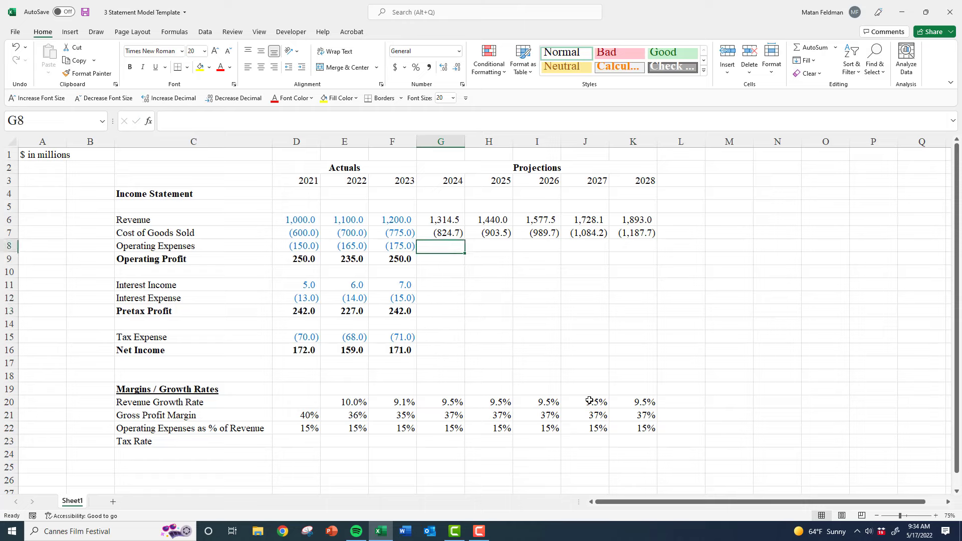
{"action": "type", "text": "="}
{"action": "key", "text": "Up"}
{"action": "key", "text": "Up"}
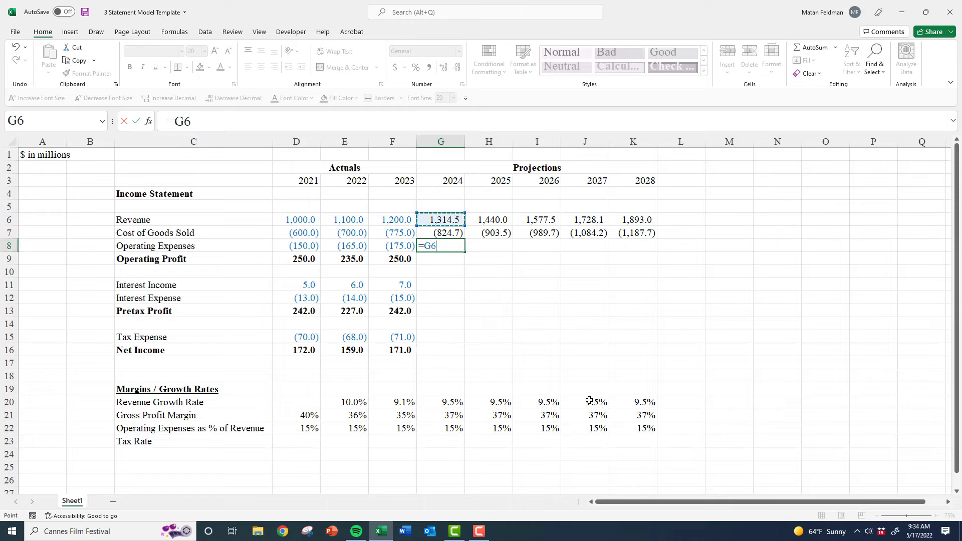
{"action": "type", "text": "*"}
{"action": "key", "text": "Down"}
{"action": "key", "text": "Down"}
{"action": "key", "text": "Down"}
{"action": "key", "text": "Down"}
{"action": "key", "text": "Down"}
{"action": "key", "text": "Down"}
{"action": "key", "text": "Down"}
{"action": "key", "text": "Down"}
{"action": "key", "text": "Down"}
{"action": "key", "text": "Down"}
{"action": "key", "text": "Down"}
{"action": "key", "text": "Down"}
{"action": "key", "text": "Down"}
{"action": "key", "text": "Down"}
{"action": "key", "text": "Down"}
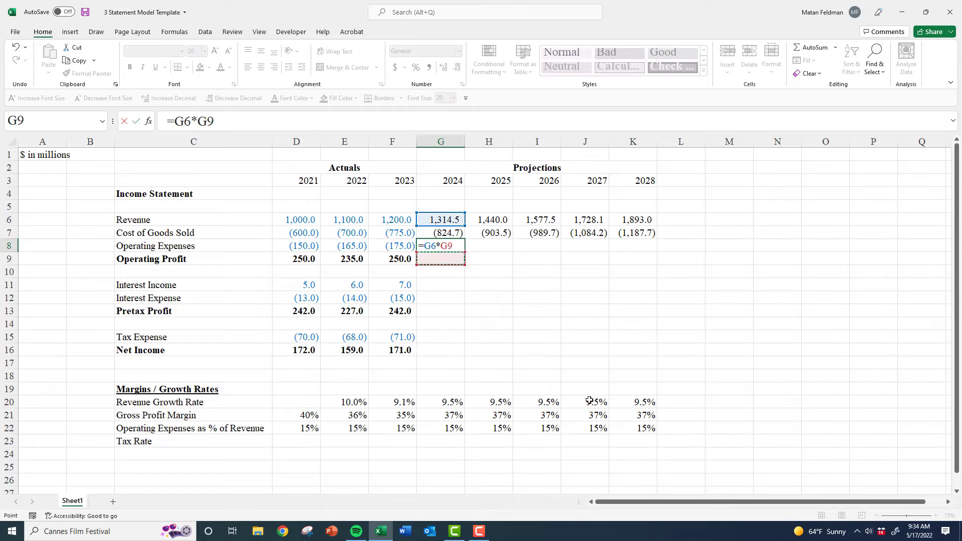
{"action": "key", "text": "Up"}
{"action": "key", "text": "ctrl+Return"}
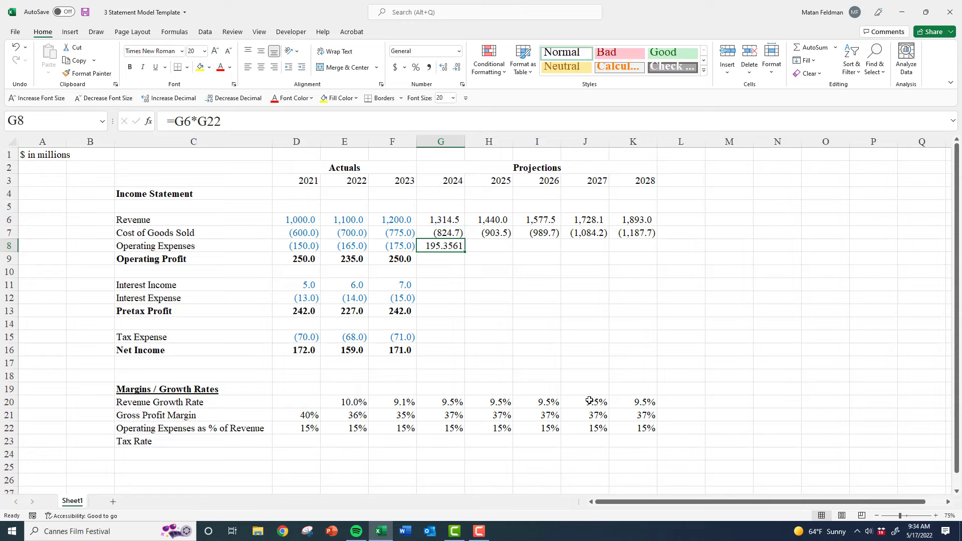
Change the G8 formula to the negative =-G6*G22 and apply the two-decimal number format
{"action": "key", "text": "F2"}
{"action": "type", "text": "-"}
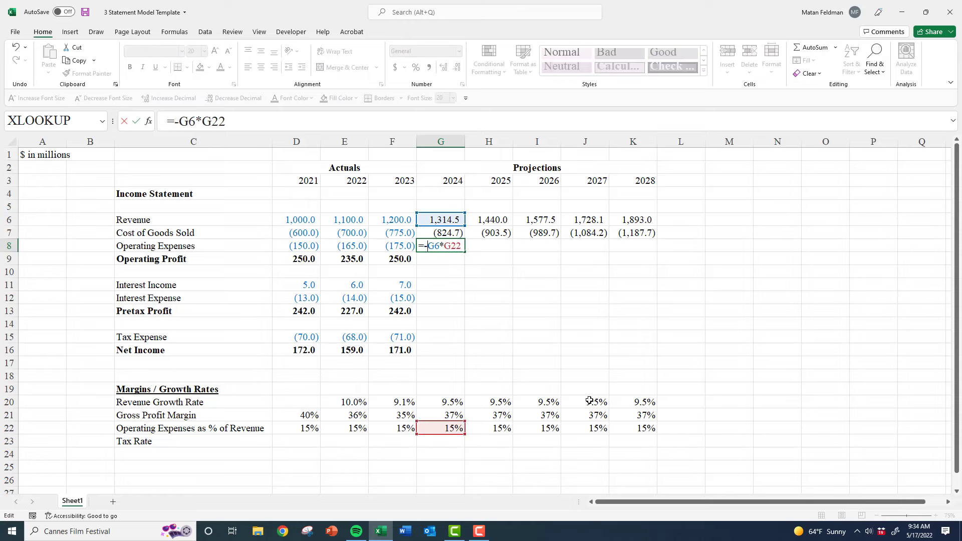
{"action": "key", "text": "ctrl+Return"}
{"action": "key", "text": "ctrl+shift+1"}
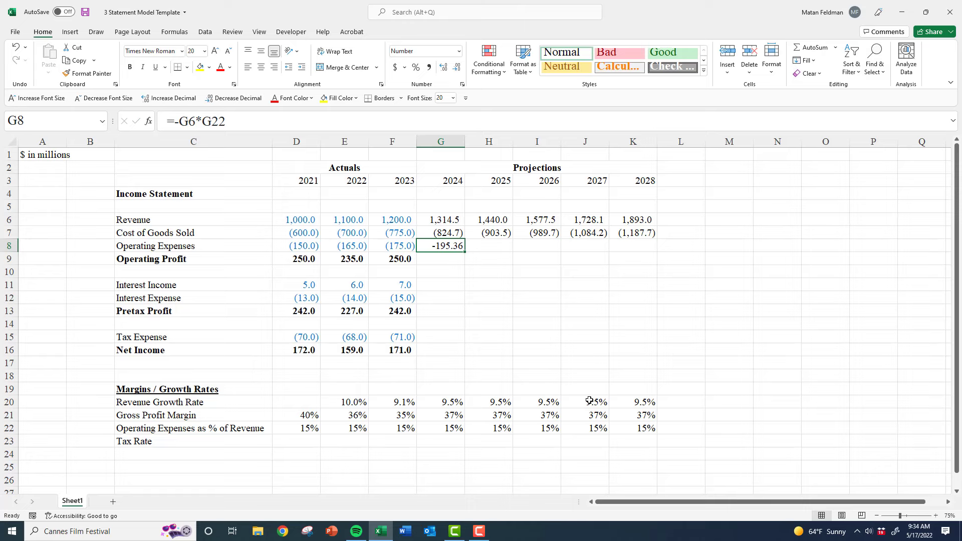
Copy the 2024 Operating Expenses formula across to 2028 in K8
{"action": "key", "text": "ctrl+c"}
{"action": "key", "text": "shift+Right"}
{"action": "key", "text": "shift+Right"}
{"action": "key", "text": "shift+Right"}
{"action": "key", "text": "shift+Right"}
{"action": "key", "text": "ctrl+v"}
Paste only the formats of the projected Cost of Goods Sold cells G7:K7 onto the projected Operating Expenses cells
{"action": "key", "text": "Up"}
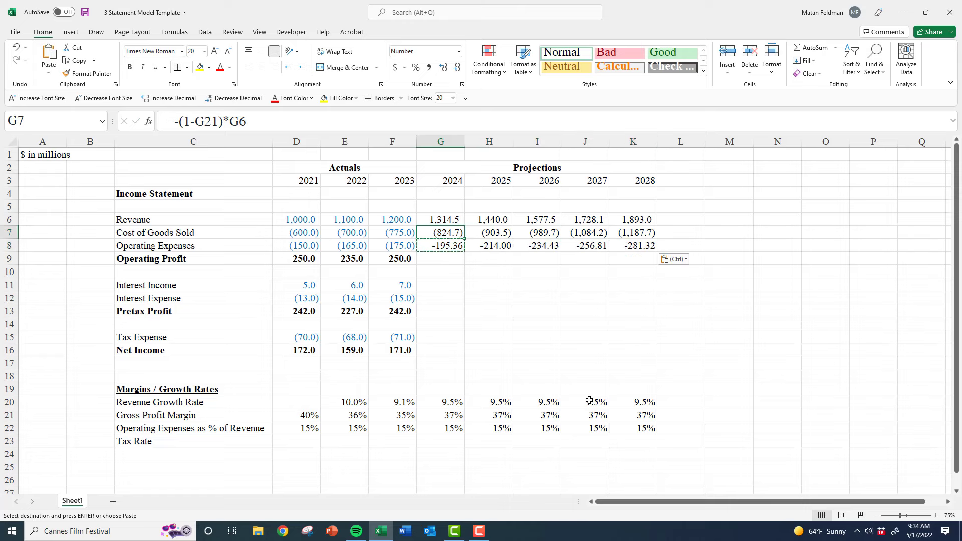
{"action": "key", "text": "shift+Right"}
{"action": "key", "text": "shift+Right"}
{"action": "key", "text": "shift+Right"}
{"action": "key", "text": "shift+Right"}
{"action": "key", "text": "ctrl+c"}
{"action": "key", "text": "shift+Down"}
{"action": "key", "text": "ctrl+alt+v"}
{"action": "key", "text": "t"}
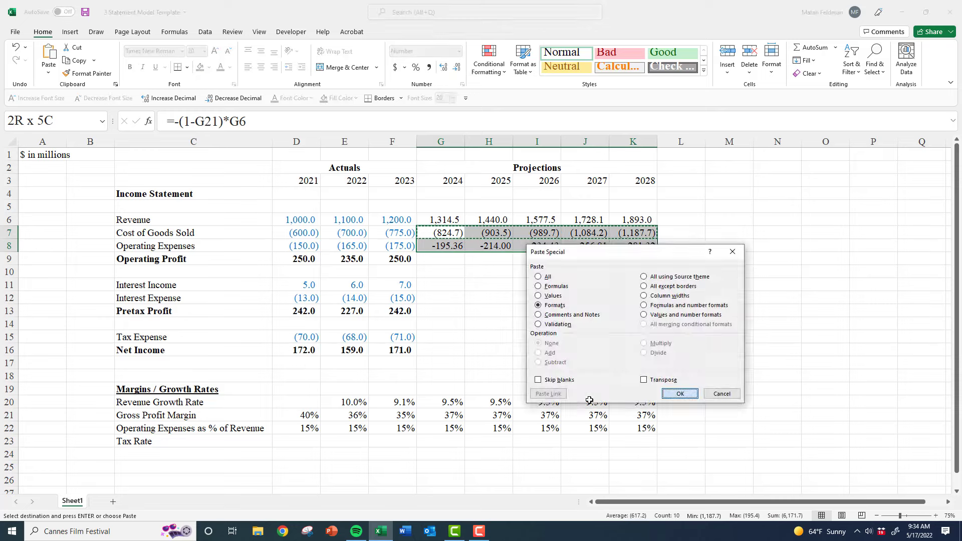
{"action": "key", "text": "Return"}
Copy the 2023 Operating Profit sum formula from F9 across the projection years through K9
{"action": "key", "text": "Left"}
{"action": "key", "text": "Down"}
{"action": "key", "text": "Down"}
{"action": "key", "text": "ctrl+c"}
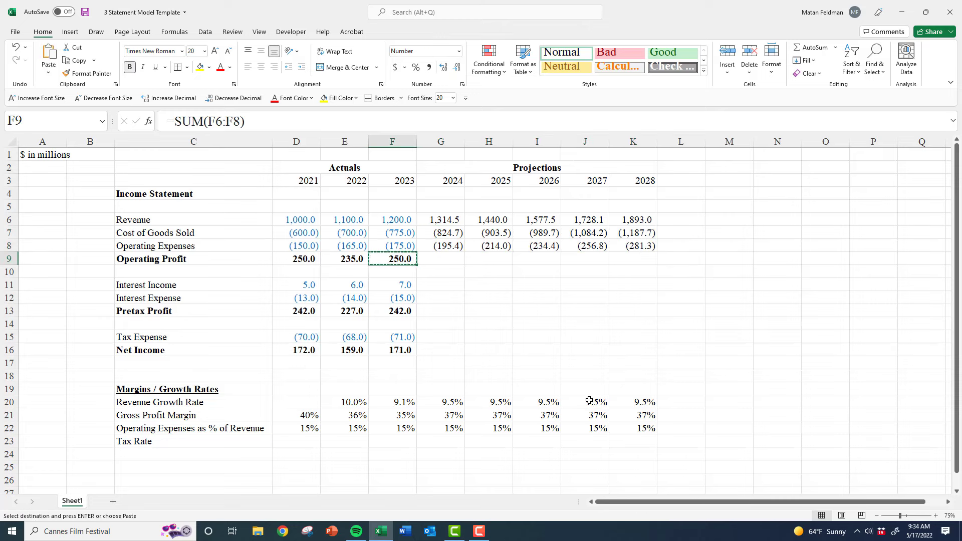
{"action": "key", "text": "shift+Right"}
{"action": "key", "text": "shift+Right"}
{"action": "key", "text": "shift+Right"}
{"action": "key", "text": "shift+Right"}
{"action": "key", "text": "shift+Right"}
{"action": "key", "text": "ctrl+v"}
{"action": "key", "text": "Escape"}
Check the cell references of the copied Operating Profit formulas for 2024 and 2025
{"action": "key", "text": "Right"}
{"action": "key", "text": "F2"}
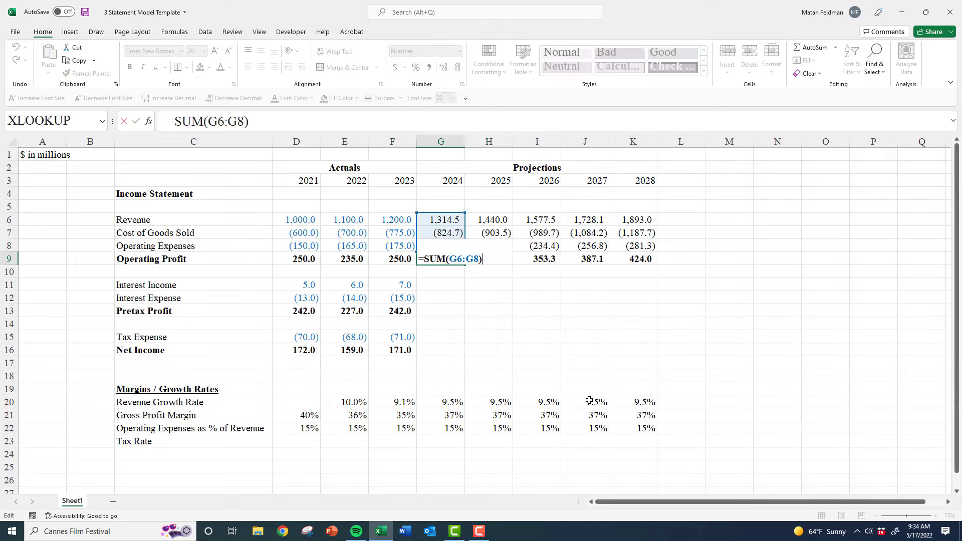
{"action": "key", "text": "Escape"}
{"action": "key", "text": "Right"}
{"action": "key", "text": "F2"}
{"action": "key", "text": "Escape"}
Review the projected Operating Profit figures across 2024–2028 in row 9
{"action": "key", "text": "Right"}
{"action": "key", "text": "Left"}
{"action": "key", "text": "Left"}
{"action": "key", "text": "Left"}
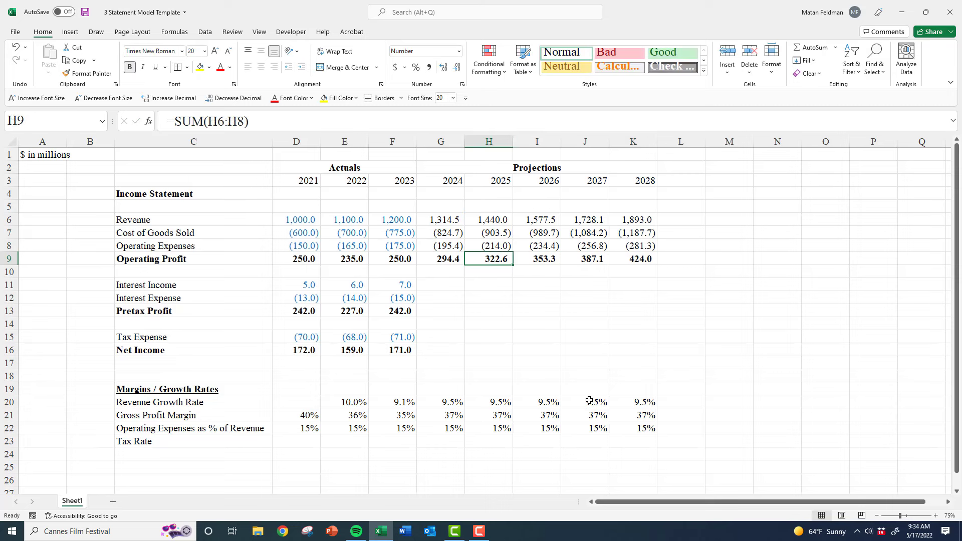
{"action": "key", "text": "Left"}
{"action": "key", "text": "Right"}
{"action": "key", "text": "Right"}
{"action": "key", "text": "Right"}
{"action": "key", "text": "Right"}
{"action": "key", "text": "Right"}
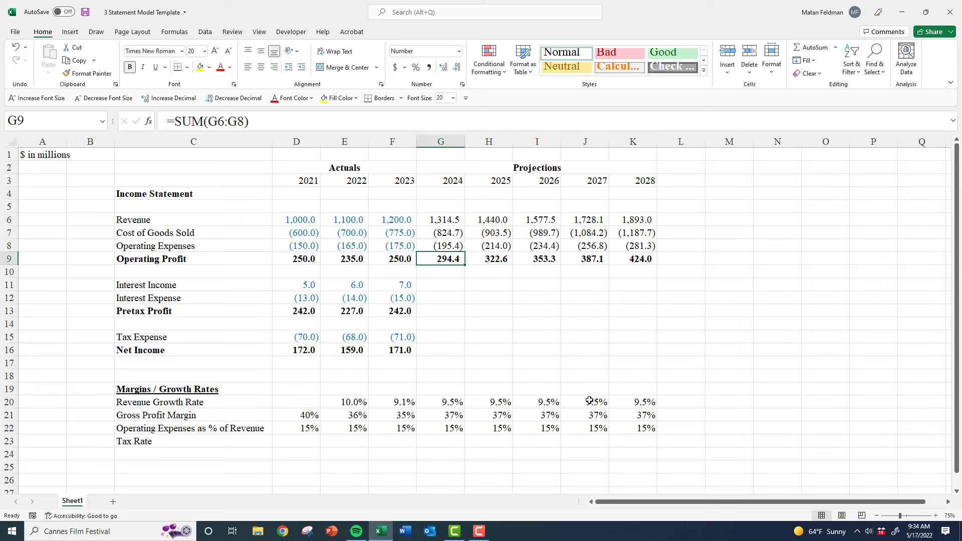
{"action": "key", "text": "Right"}
{"action": "key", "text": "Left"}
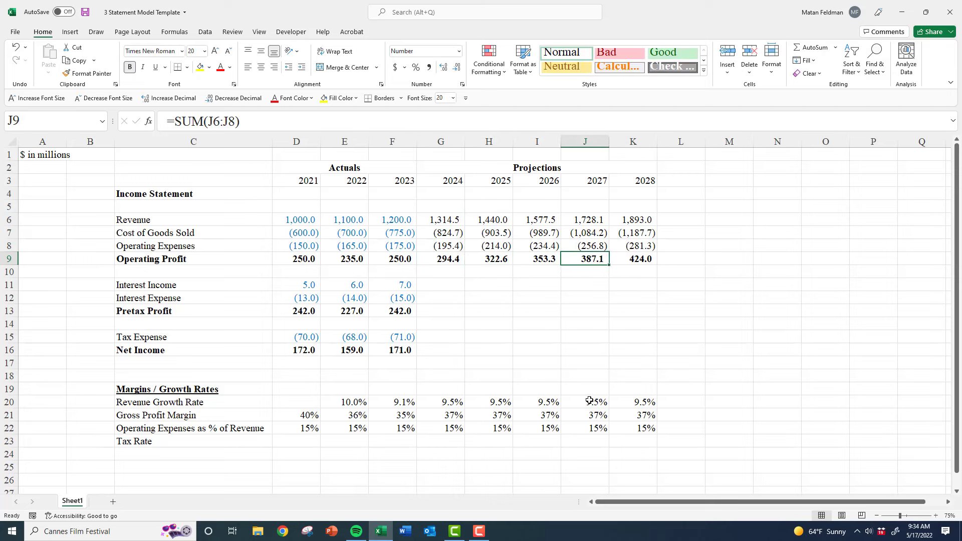
{"action": "key", "text": "Left"}
{"action": "key", "text": "Left"}
{"action": "key", "text": "Left"}
{"action": "key", "text": "Down"}
{"action": "key", "text": "Down"}
{"action": "key", "text": "Up"}
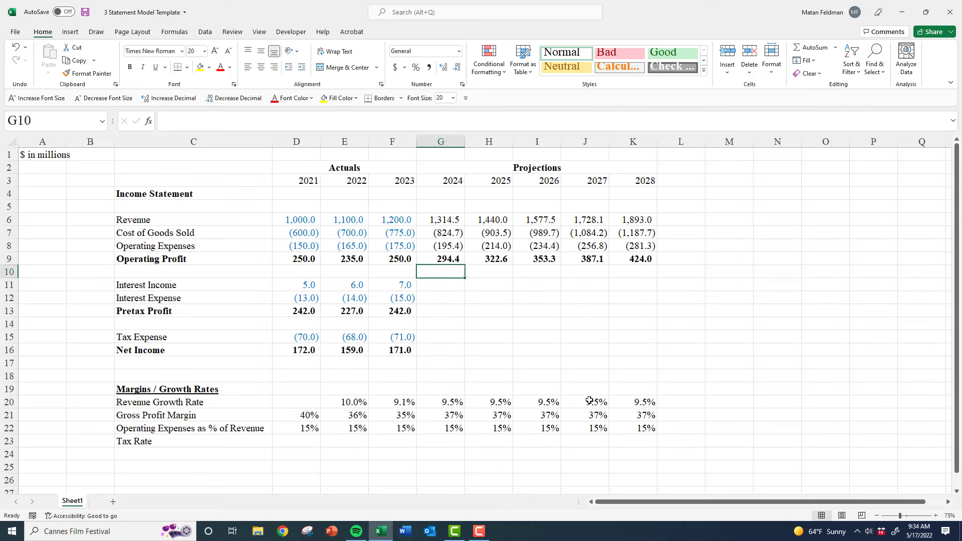
{"action": "key", "text": "Up"}
{"action": "key", "text": "Right"}
{"action": "key", "text": "Right"}
{"action": "key", "text": "Right"}
{"action": "key", "text": "Right"}
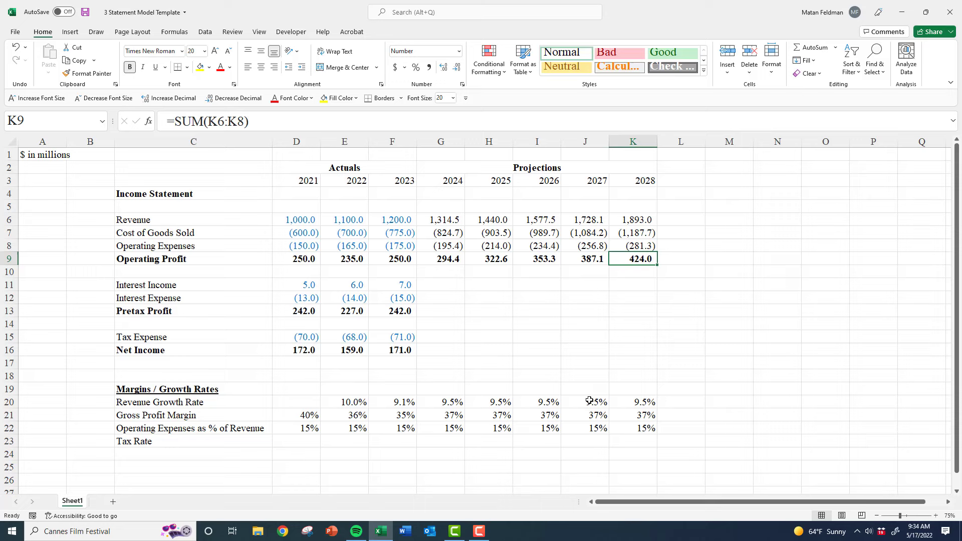
{"action": "key", "text": "Left"}
{"action": "key", "text": "Left"}
{"action": "key", "text": "Left"}
{"action": "key", "text": "Left"}
{"action": "key", "text": "Left"}
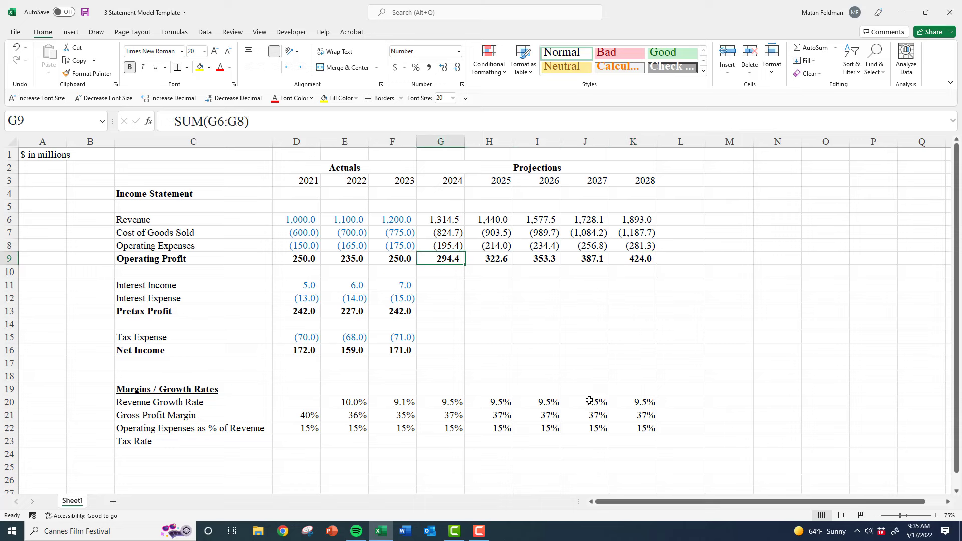
Copy the 2023 Pretax Profit formula from F13 across the projection years through K13
{"action": "key", "text": "Down"}
{"action": "key", "text": "Down"}
{"action": "key", "text": "Right"}
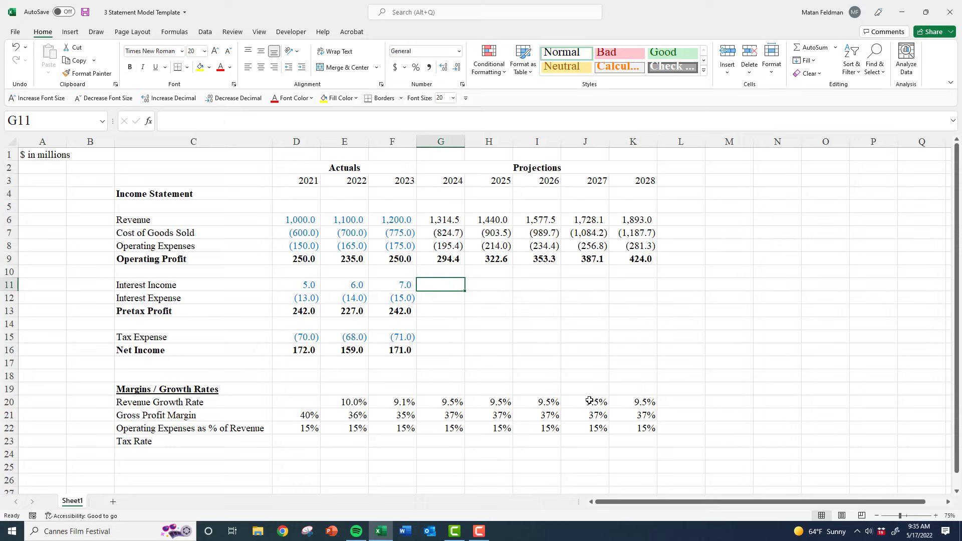
{"action": "key", "text": "Left"}
{"action": "key", "text": "Down"}
{"action": "key", "text": "Down"}
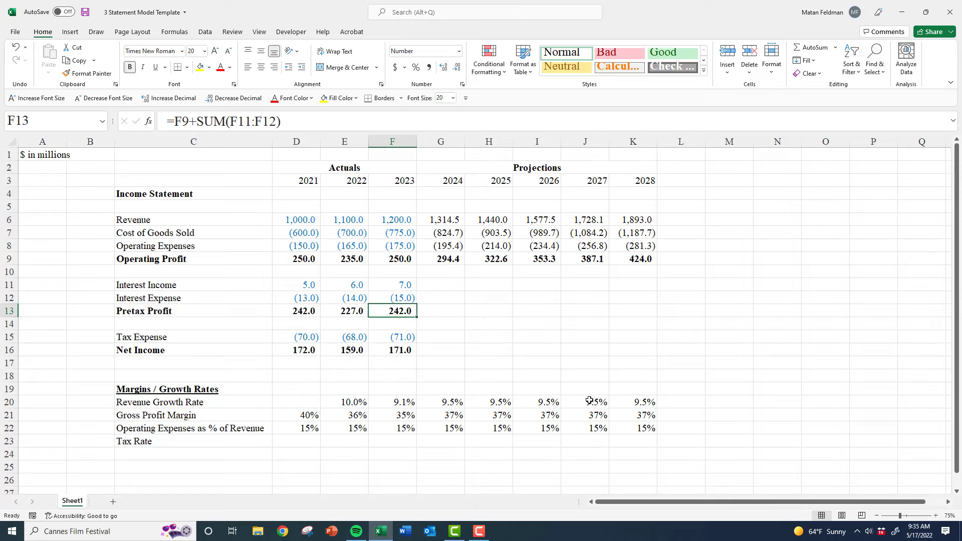
{"action": "key", "text": "ctrl+c"}
{"action": "key", "text": "shift+Right"}
{"action": "key", "text": "shift+Right"}
{"action": "key", "text": "shift+Right"}
{"action": "key", "text": "shift+Right"}
{"action": "key", "text": "shift+Right"}
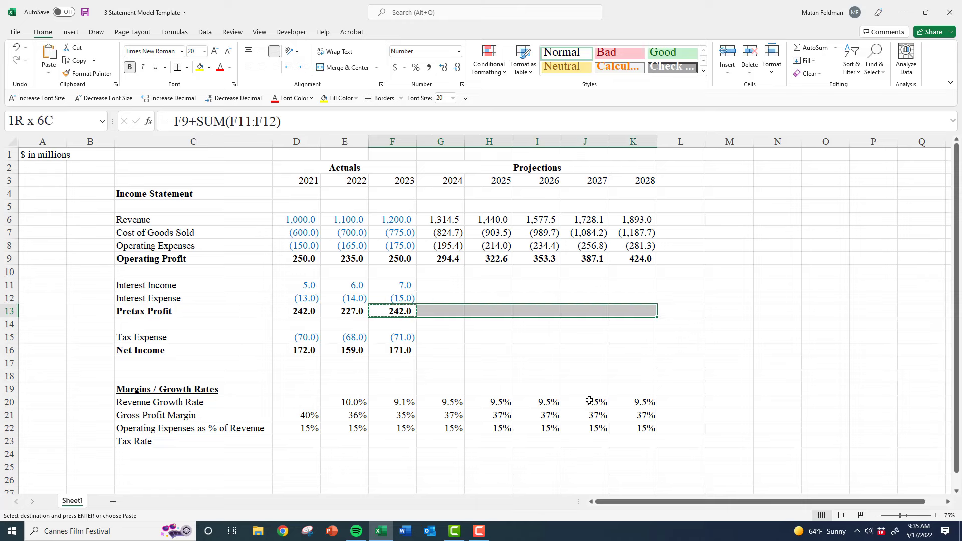
{"action": "key", "text": "ctrl+v"}
Check the cell references of the copied Pretax Profit formulas through 2026
{"action": "key", "text": "F2"}
{"action": "key", "text": "Return"}
{"action": "key", "text": "F2"}
{"action": "key", "text": "Return"}
{"action": "key", "text": "F2"}
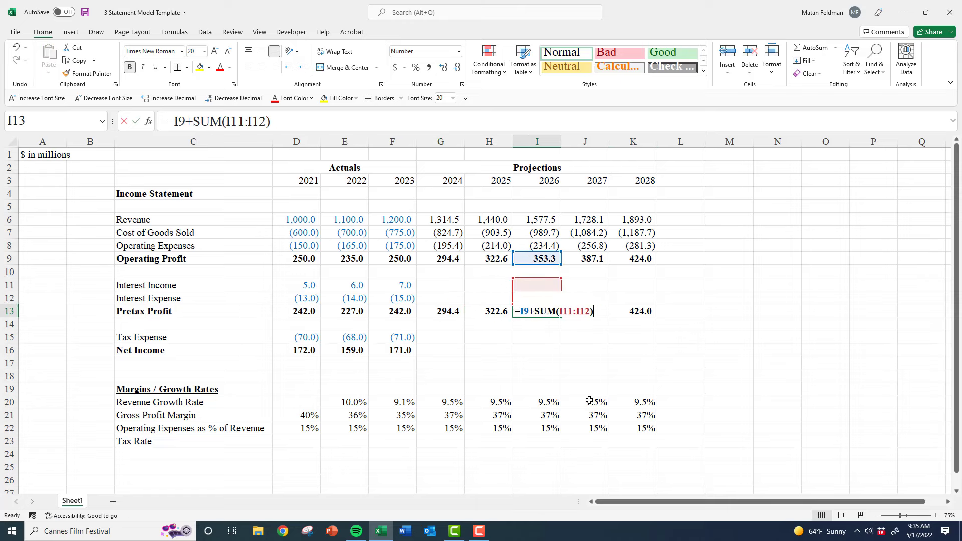
{"action": "key", "text": "Escape"}
Shade the empty 2024–2028 Interest Income and Interest Expense cells G11:K12 with the light gray theme background color
{"action": "key", "text": "Left"}
{"action": "key", "text": "Up"}
{"action": "key", "text": "Left"}
{"action": "key", "text": "Up"}
{"action": "key", "text": "shift+Down"}
{"action": "key", "text": "shift+Right"}
{"action": "key", "text": "shift+Right"}
{"action": "key", "text": "shift+Right"}
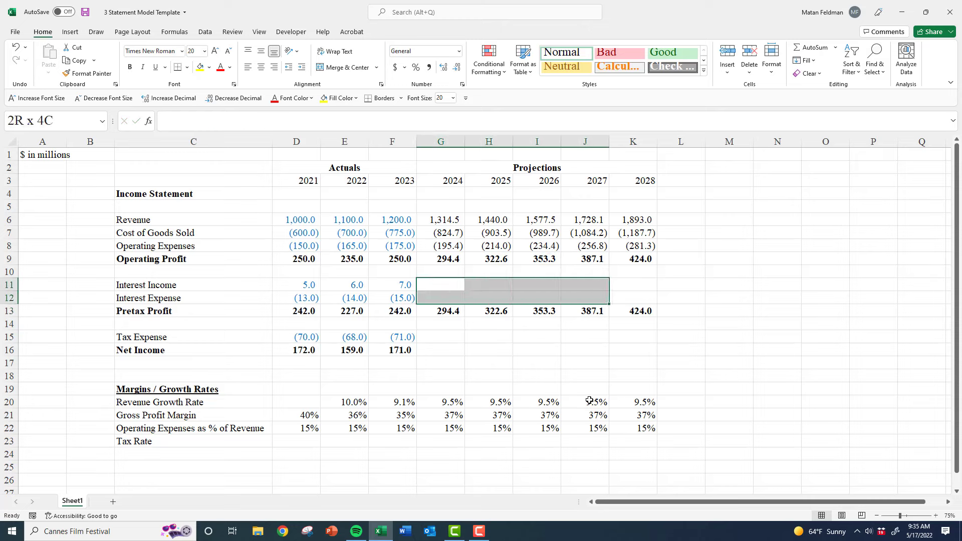
{"action": "key", "text": "shift+Right"}
{"action": "key", "text": "ctrl+1"}
{"action": "key", "text": "ctrl+Tab"}
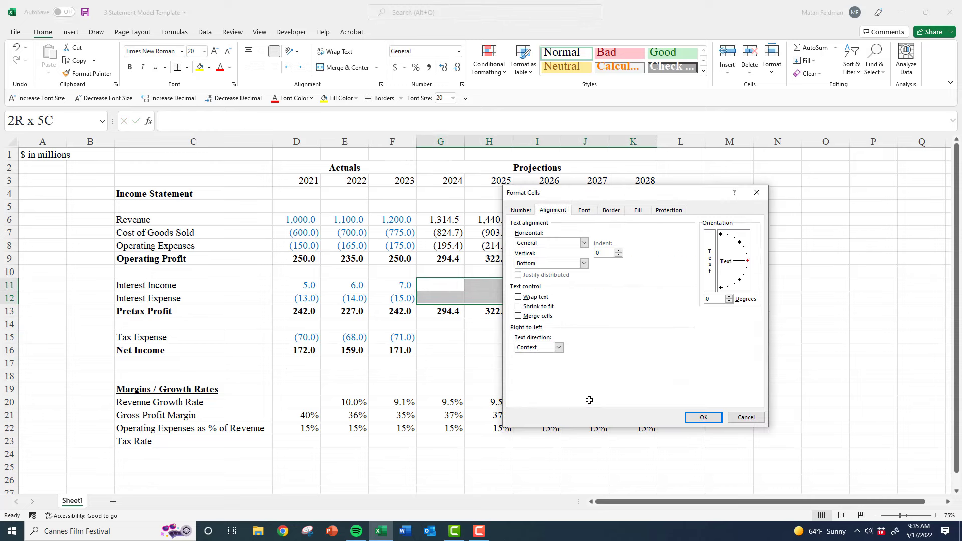
{"action": "key", "text": "ctrl+Tab"}
{"action": "key", "text": "ctrl+Tab"}
{"action": "key", "text": "ctrl+Tab"}
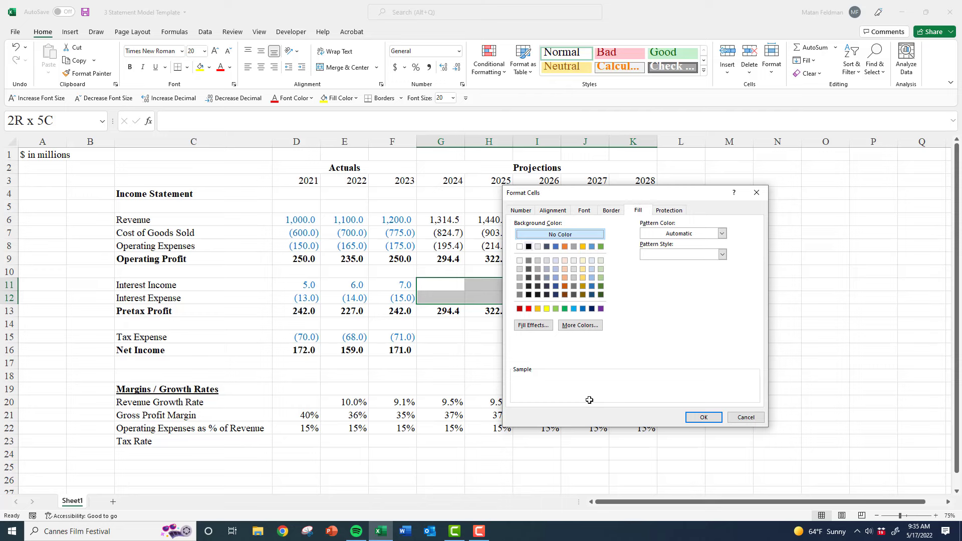
{"action": "key", "text": "Down"}
{"action": "key", "text": "Right"}
{"action": "key", "text": "Right"}
{"action": "key", "text": "Tab"}
{"action": "key", "text": "Tab"}
{"action": "key", "text": "Tab"}
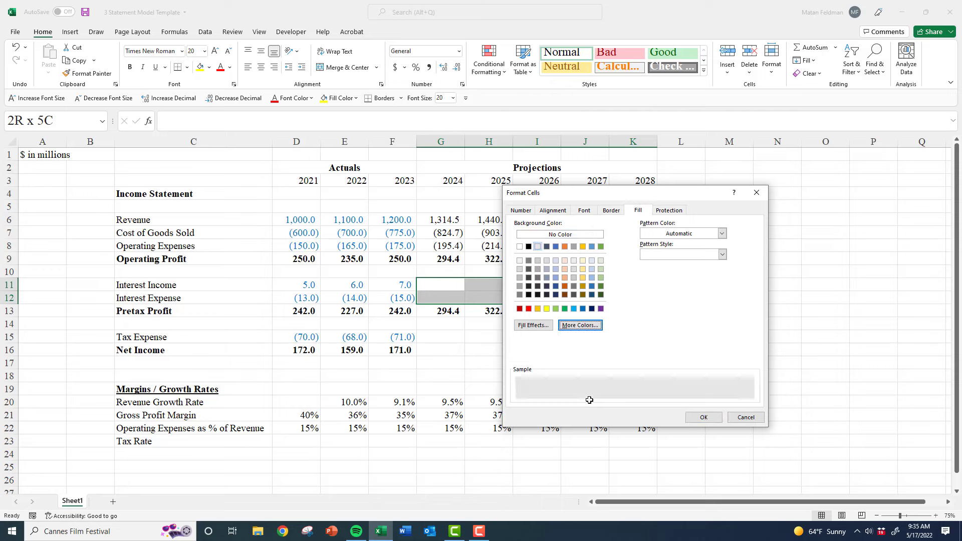
{"action": "key", "text": "Tab"}
{"action": "key", "text": "Tab"}
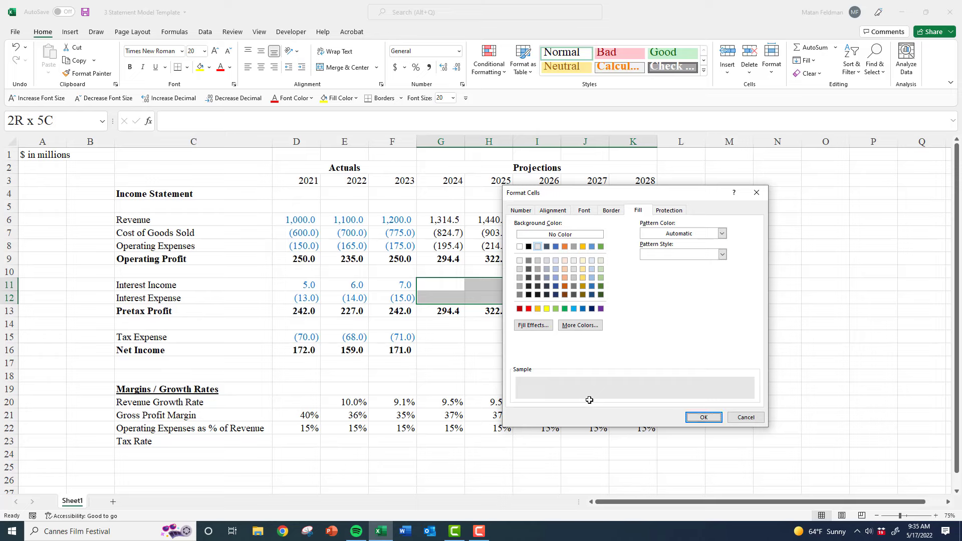
{"action": "key", "text": "Return"}
{"action": "key", "text": "Left"}
{"action": "key", "text": "Right"}
{"action": "key", "text": "Down"}
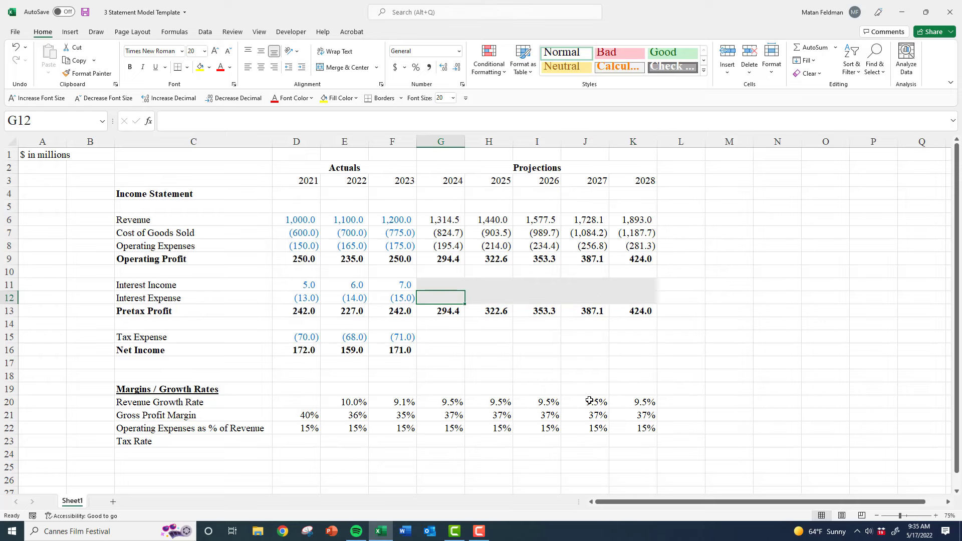
{"action": "key", "text": "Up"}
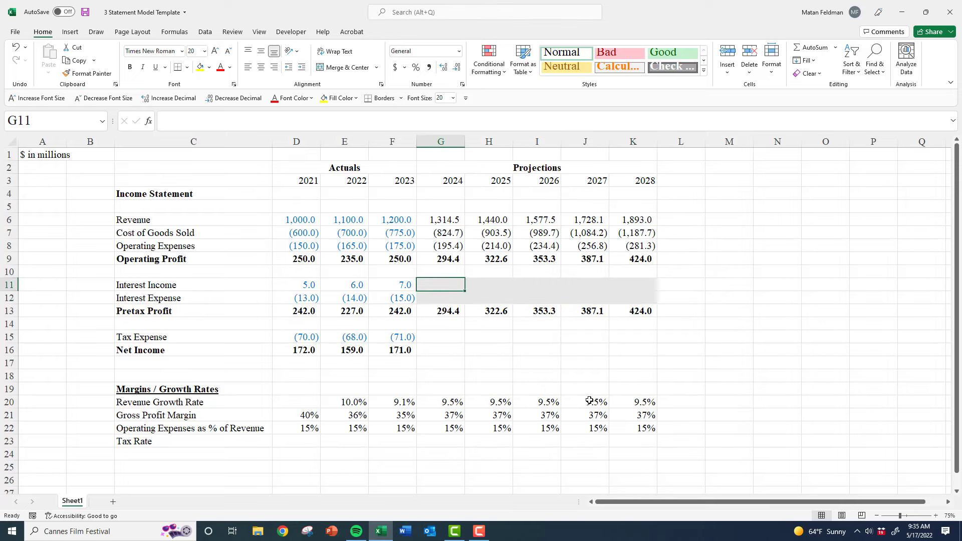
{"action": "key", "text": "Down"}
{"action": "key", "text": "Up"}
{"action": "key", "text": "Down"}
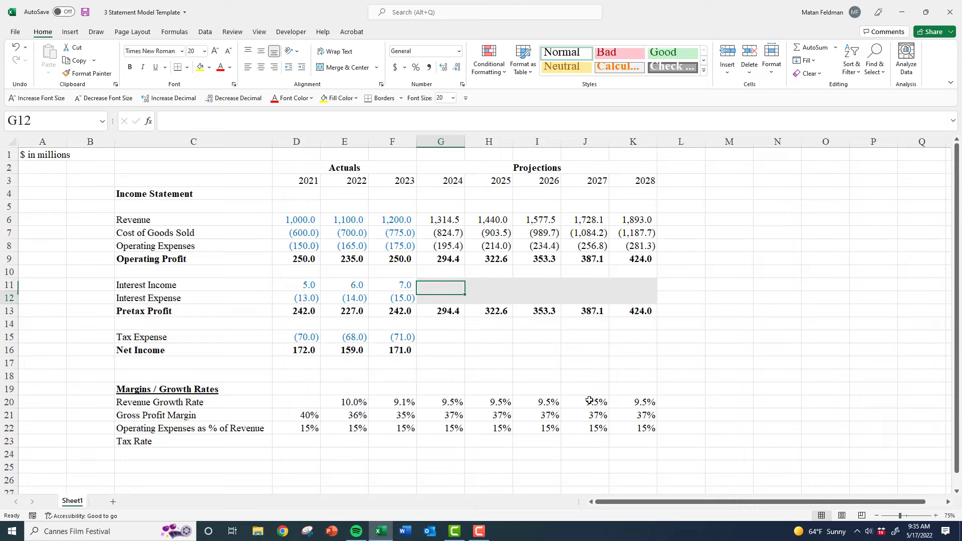
Check the cell references in the 2024 Pretax Profit formula in G13
{"action": "key", "text": "Down"}
{"action": "key", "text": "F2"}
{"action": "key", "text": "Escape"}
{"action": "key", "text": "Down"}
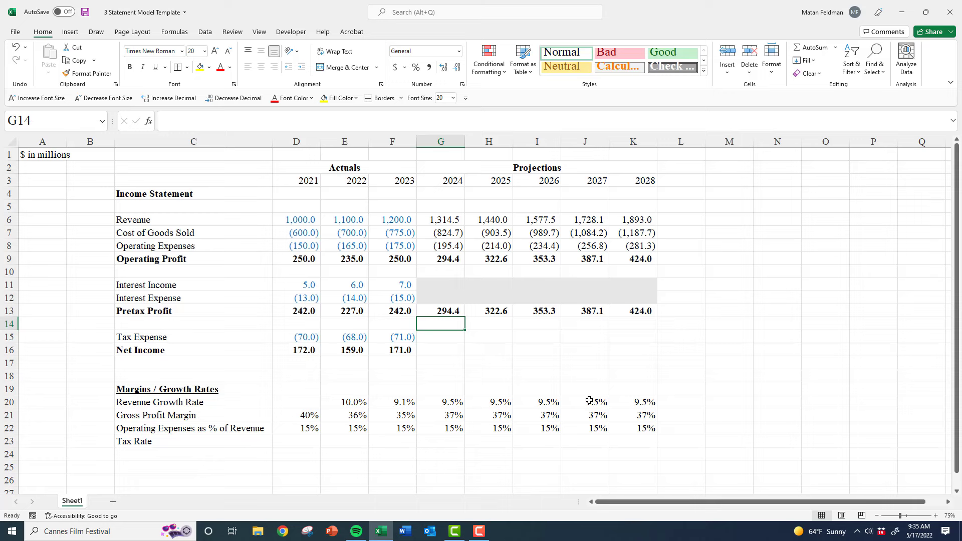
Calculate the 2021 Tax Rate in D23 by dividing Tax Expense by Pretax Profit with =D15/D13
{"action": "key", "text": "Down"}
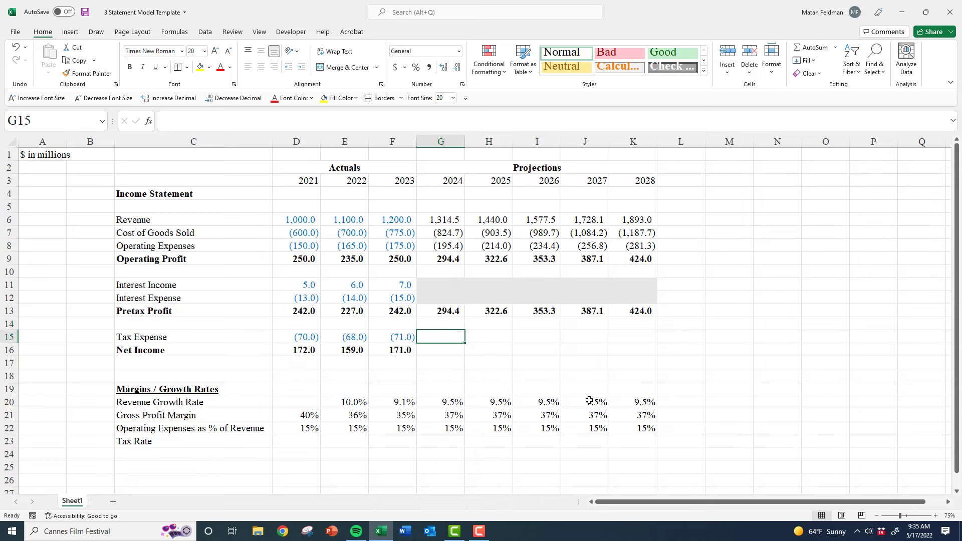
{"action": "key", "text": "Down"}
{"action": "key", "text": "Left"}
{"action": "key", "text": "Down"}
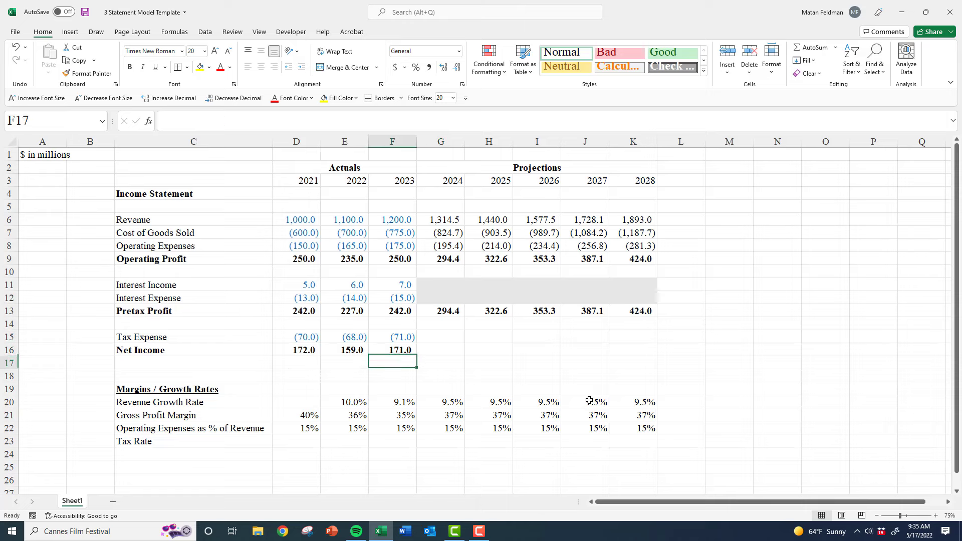
{"action": "key", "text": "Left"}
{"action": "key", "text": "Down"}
{"action": "key", "text": "Left"}
{"action": "key", "text": "Down"}
{"action": "key", "text": "Down"}
{"action": "key", "text": "Down"}
{"action": "key", "text": "Down"}
{"action": "key", "text": "Down"}
{"action": "type", "text": "="}
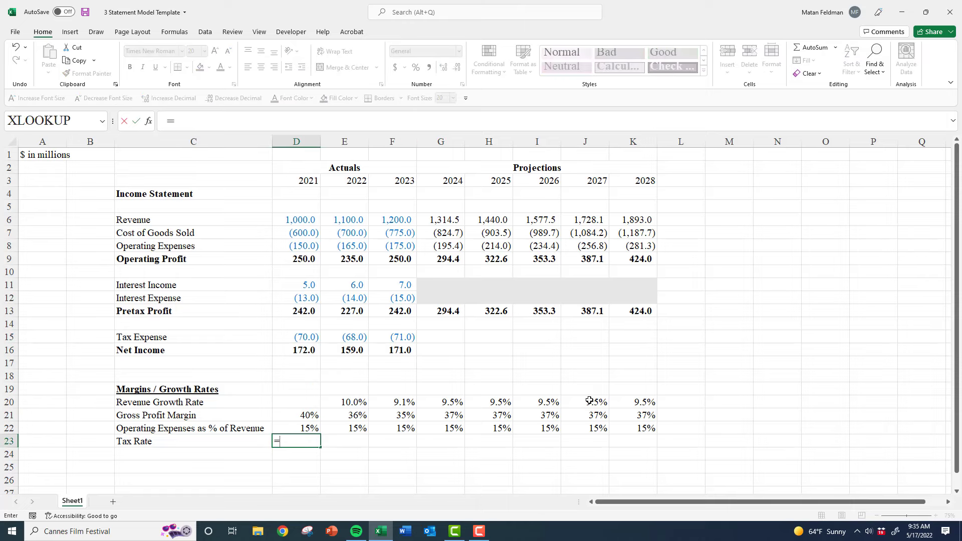
{"action": "key", "text": "Up"}
{"action": "key", "text": "Up"}
{"action": "key", "text": "Up"}
{"action": "key", "text": "Up"}
{"action": "key", "text": "Up"}
{"action": "key", "text": "Up"}
{"action": "key", "text": "Up"}
{"action": "key", "text": "Up"}
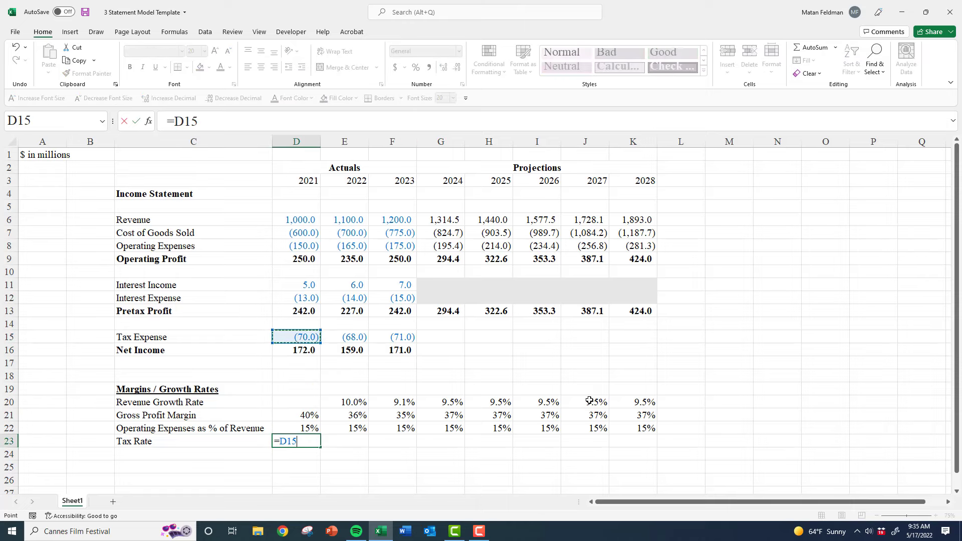
{"action": "type", "text": "/"}
{"action": "key", "text": "Up"}
{"action": "key", "text": "Up"}
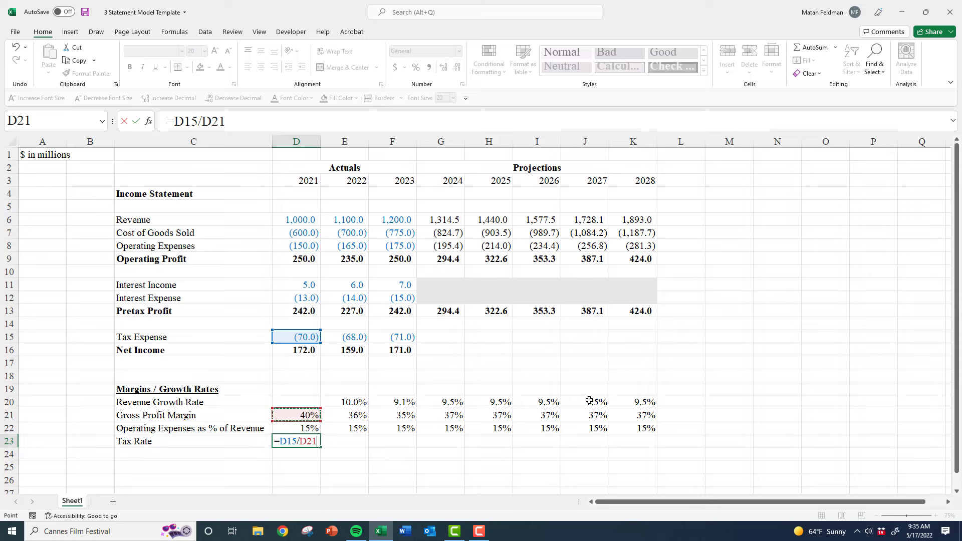
{"action": "key", "text": "Up"}
{"action": "key", "text": "Up"}
{"action": "key", "text": "Up"}
{"action": "key", "text": "Up"}
{"action": "key", "text": "Up"}
{"action": "key", "text": "Up"}
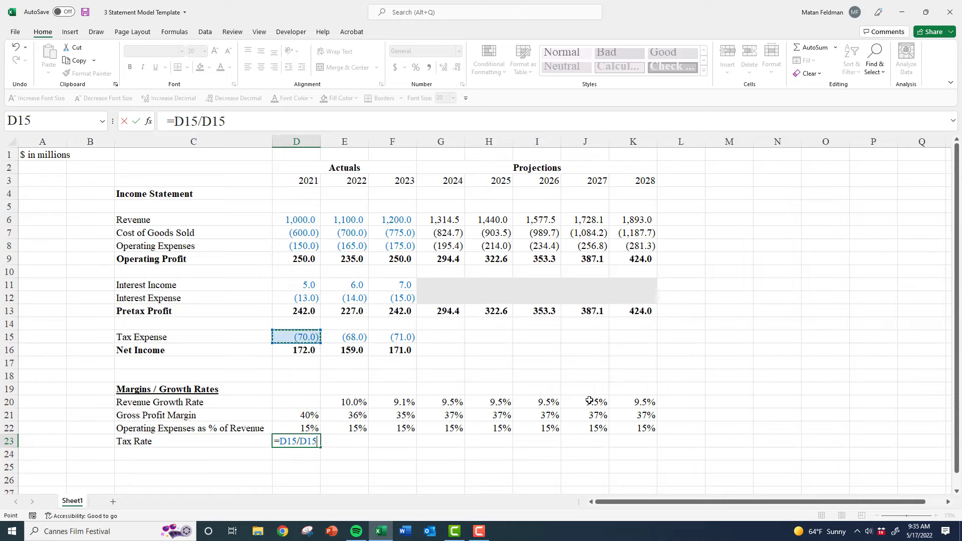
{"action": "key", "text": "Up"}
{"action": "key", "text": "Up"}
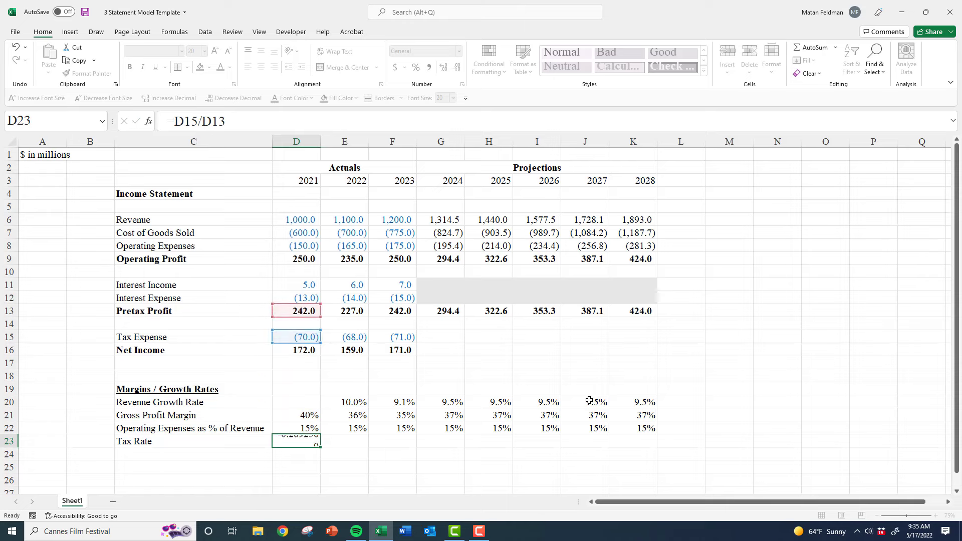
{"action": "key", "text": "ctrl+Return"}
Negate the 2021 Tax Rate formula to =-D15/D13 and format the cell as a whole percentage
{"action": "key", "text": "F2"}
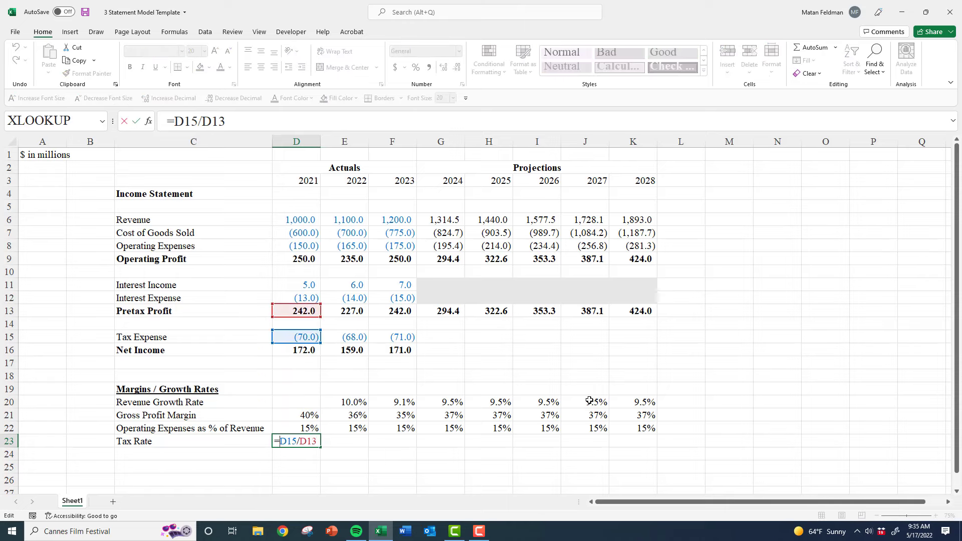
{"action": "type", "text": "-"}
{"action": "key", "text": "ctrl+Return"}
{"action": "key", "text": "ctrl+shift+5"}
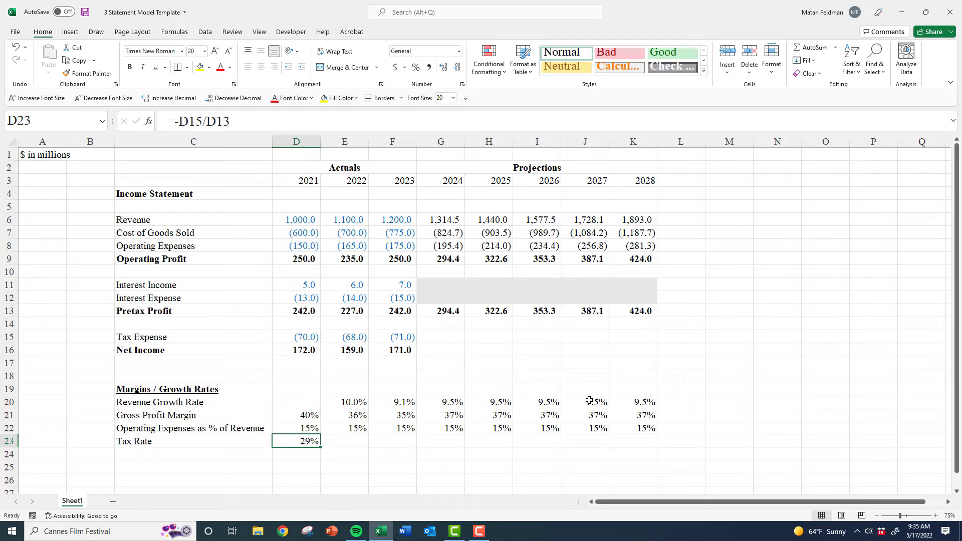
Copy the 2021 Tax Rate formula from D23 across 2022 and 2023 through F23
{"action": "key", "text": "shift+Right"}
{"action": "key", "text": "shift+Right"}
{"action": "key", "text": "ctrl+r"}
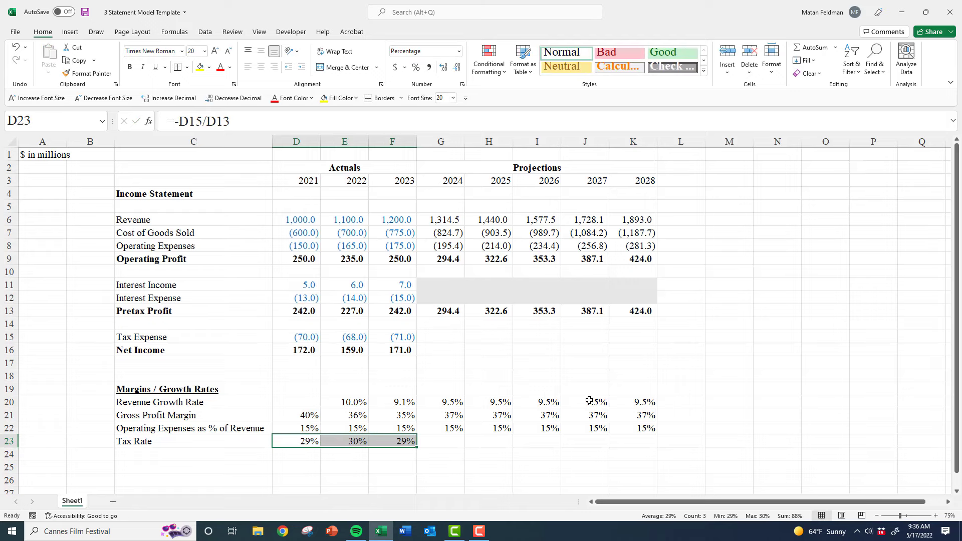
Copy the projected operating expense ratio formulas from G22:K22 into the Tax Rate row G23:K23 and check the 2024 formula
{"action": "key", "text": "Right"}
{"action": "key", "text": "Right"}
{"action": "key", "text": "Right"}
{"action": "key", "text": "Up"}
{"action": "key", "text": "ctrl+shift+Right"}
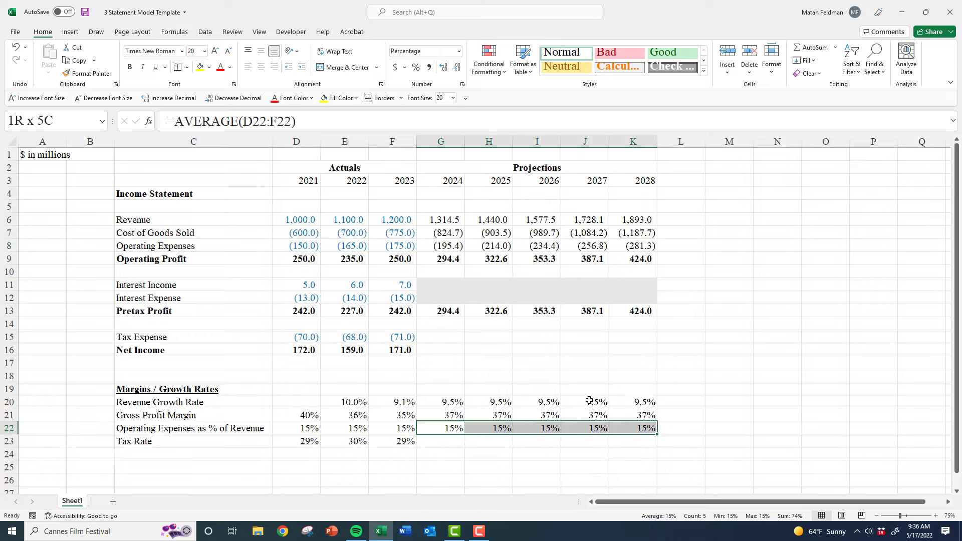
{"action": "key", "text": "ctrl+c"}
{"action": "key", "text": "shift+Down"}
{"action": "key", "text": "Return"}
{"action": "key", "text": "Down"}
{"action": "key", "text": "F2"}
{"action": "key", "text": "Tab"}
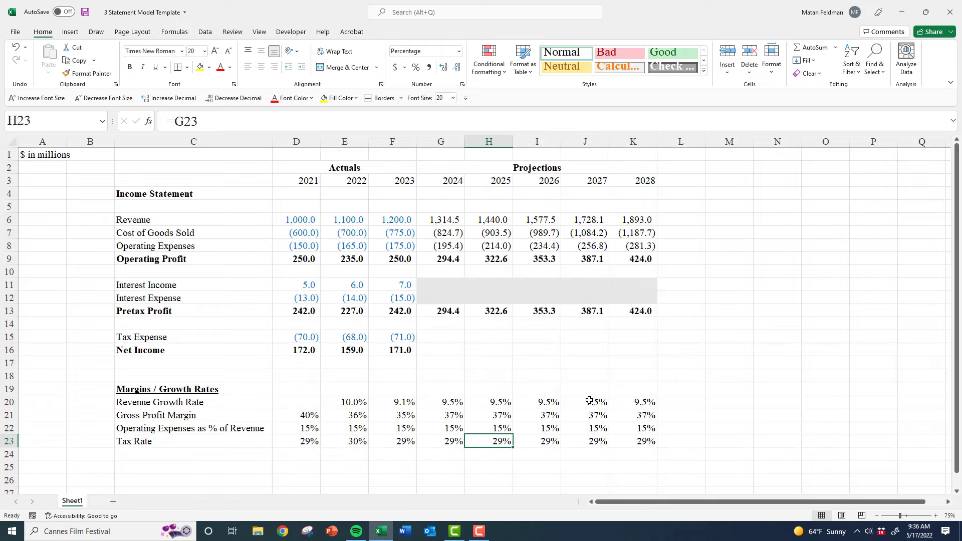
Calculate 2024 tax expense in G15 as the negative tax rate times pretax profit, using =-G23*G13
{"action": "key", "text": "Right"}
{"action": "key", "text": "Left"}
{"action": "key", "text": "Left"}
{"action": "key", "text": "Up"}
{"action": "key", "text": "Up"}
{"action": "key", "text": "Up"}
{"action": "key", "text": "Up"}
{"action": "key", "text": "Up"}
{"action": "key", "text": "Up"}
{"action": "key", "text": "Up"}
{"action": "key", "text": "Up"}
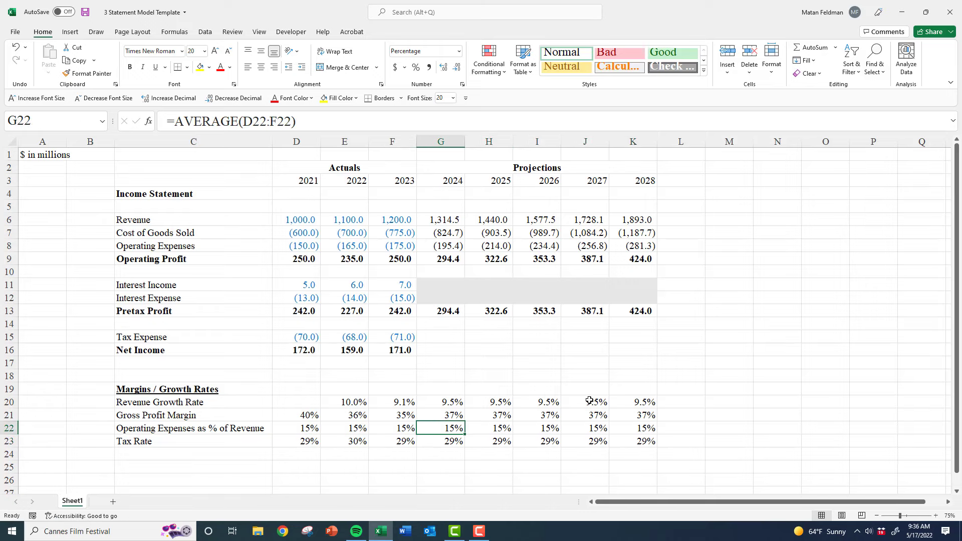
{"action": "type", "text": "=-"}
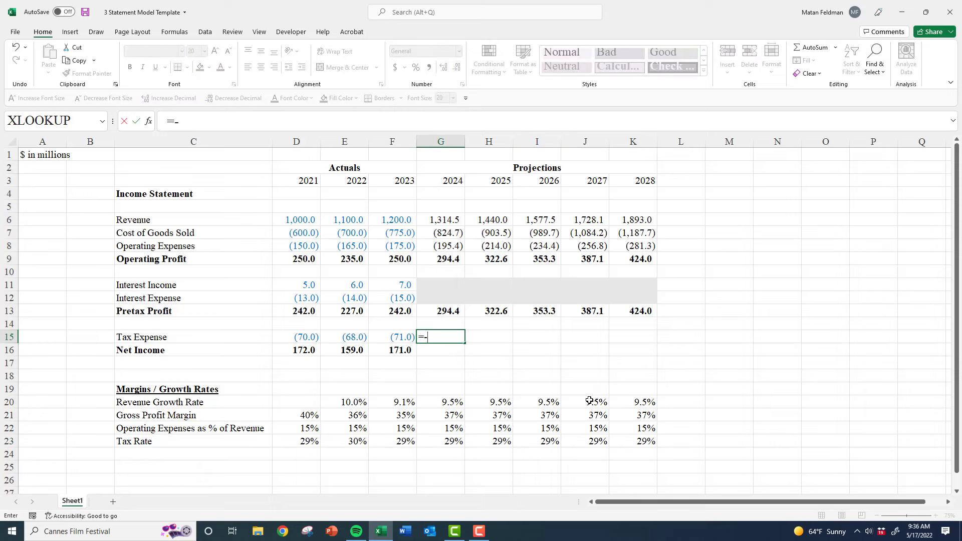
{"action": "key", "text": "Down"}
{"action": "key", "text": "Down"}
{"action": "key", "text": "Down"}
{"action": "key", "text": "Down"}
{"action": "key", "text": "Down"}
{"action": "key", "text": "Down"}
{"action": "key", "text": "Down"}
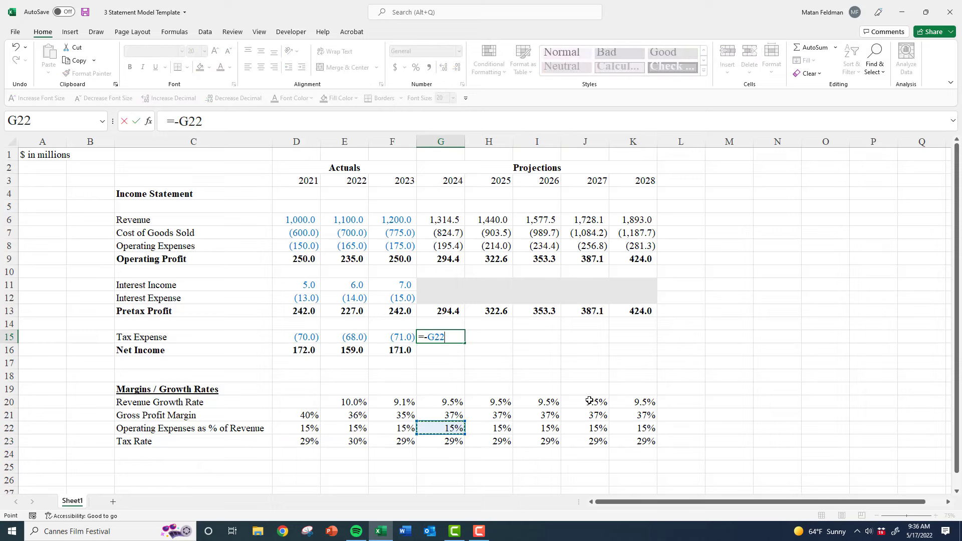
{"action": "key", "text": "Down"}
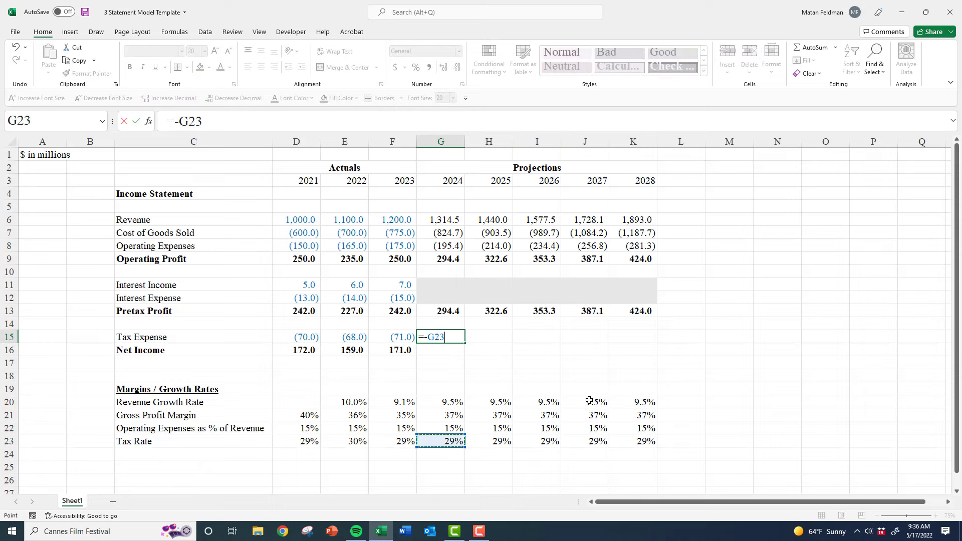
{"action": "type", "text": "*"}
{"action": "key", "text": "Up"}
{"action": "key", "text": "Up"}
{"action": "key", "text": "ctrl+Return"}
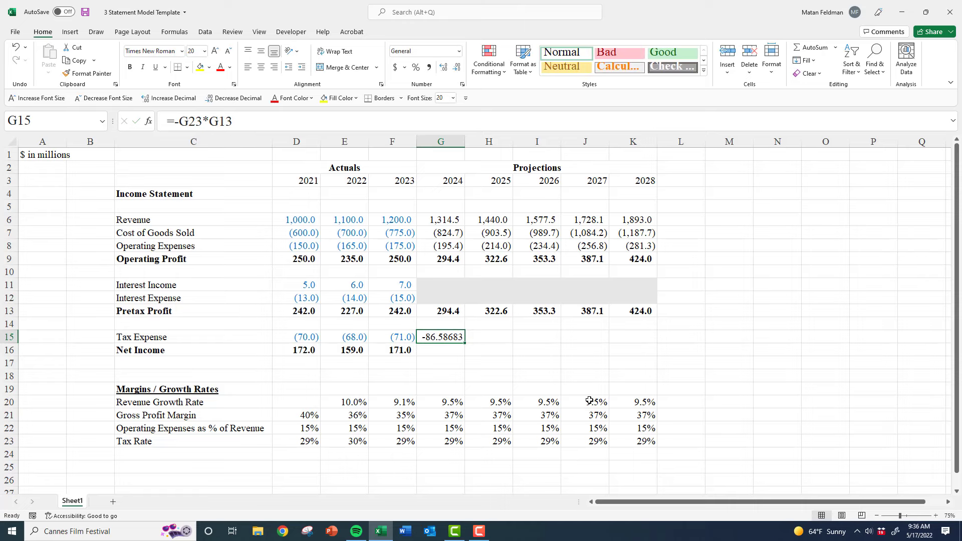
Format the 2024 tax expense as a two-decimal number and copy it across the projections through 2028 (G15:K15)
{"action": "key", "text": "ctrl+shift+1"}
{"action": "key", "text": "ctrl+c"}
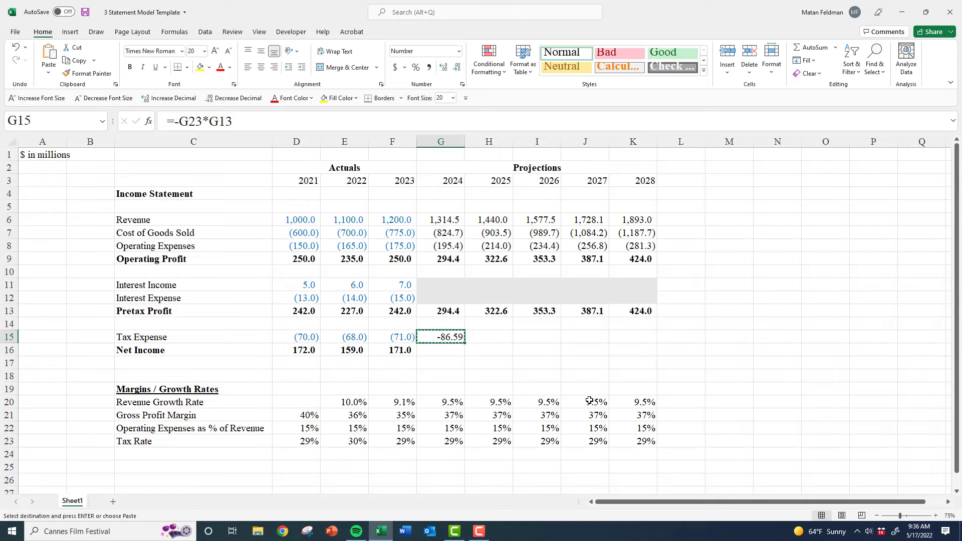
{"action": "key", "text": "shift+Right"}
{"action": "key", "text": "shift+Right"}
{"action": "key", "text": "shift+Right"}
{"action": "key", "text": "shift+Right"}
{"action": "key", "text": "ctrl+v"}
{"action": "key", "text": "Escape"}
Examine the formulas behind 2024 pretax profit and tax expense, along with the shaded interest income and expense cells
{"action": "key", "text": "Up"}
{"action": "key", "text": "Up"}
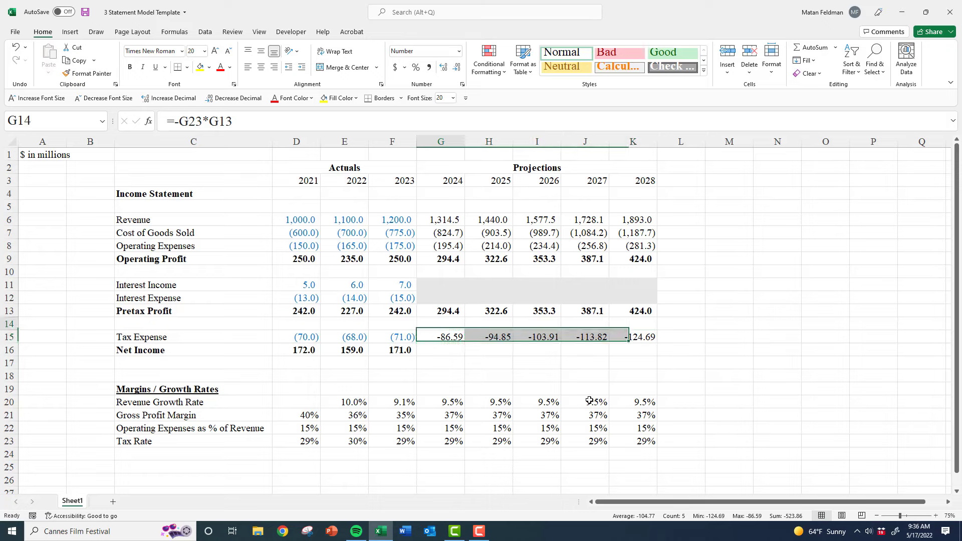
{"action": "key", "text": "F2"}
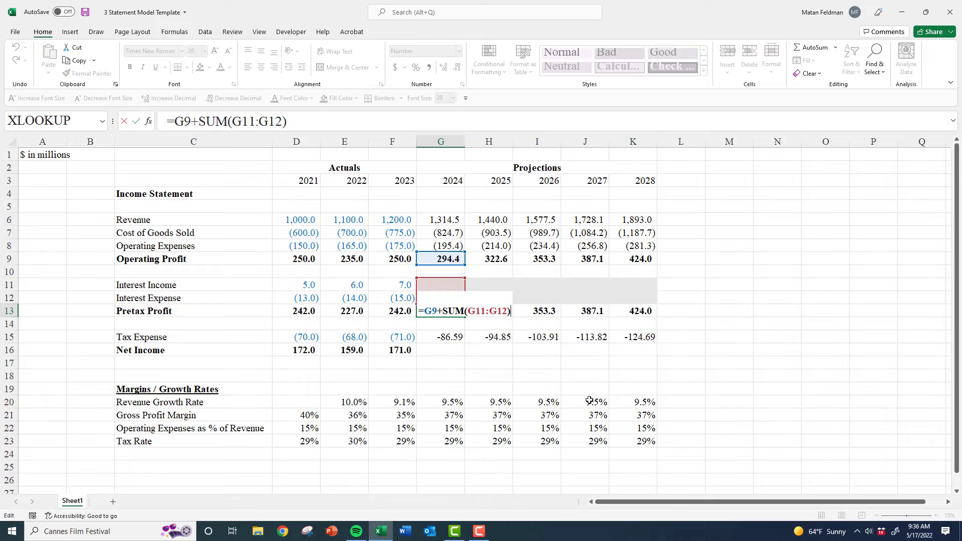
{"action": "key", "text": "Escape"}
{"action": "key", "text": "Down"}
{"action": "key", "text": "Down"}
{"action": "key", "text": "F2"}
{"action": "key", "text": "Escape"}
{"action": "key", "text": "Up"}
{"action": "key", "text": "Up"}
{"action": "key", "text": "Up"}
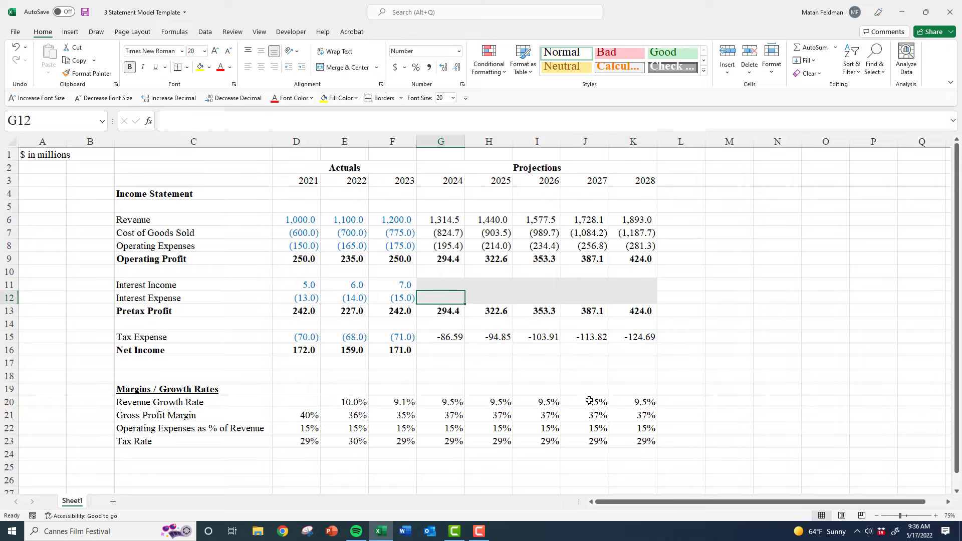
{"action": "key", "text": "shift+Up"}
{"action": "key", "text": "shift+Right"}
{"action": "key", "text": "shift+Right"}
{"action": "key", "text": "shift+Right"}
{"action": "key", "text": "shift+Right"}
{"action": "key", "text": "Down"}
{"action": "key", "text": "Down"}
{"action": "key", "text": "Down"}
{"action": "key", "text": "Down"}
{"action": "key", "text": "F2"}
{"action": "key", "text": "Escape"}
{"action": "key", "text": "Up"}
{"action": "key", "text": "Up"}
{"action": "key", "text": "Down"}
{"action": "key", "text": "Down"}
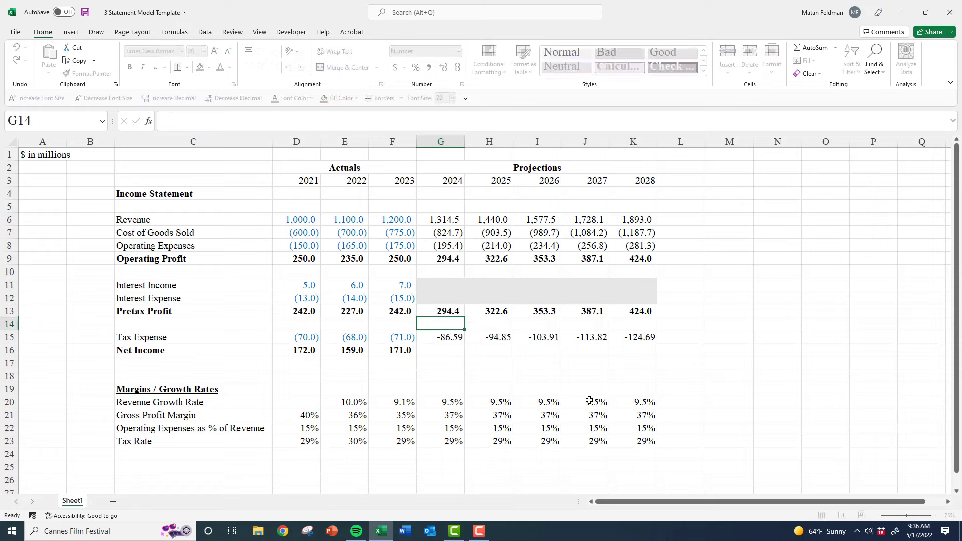
{"action": "key", "text": "F2"}
{"action": "key", "text": "Escape"}
{"action": "key", "text": "Up"}
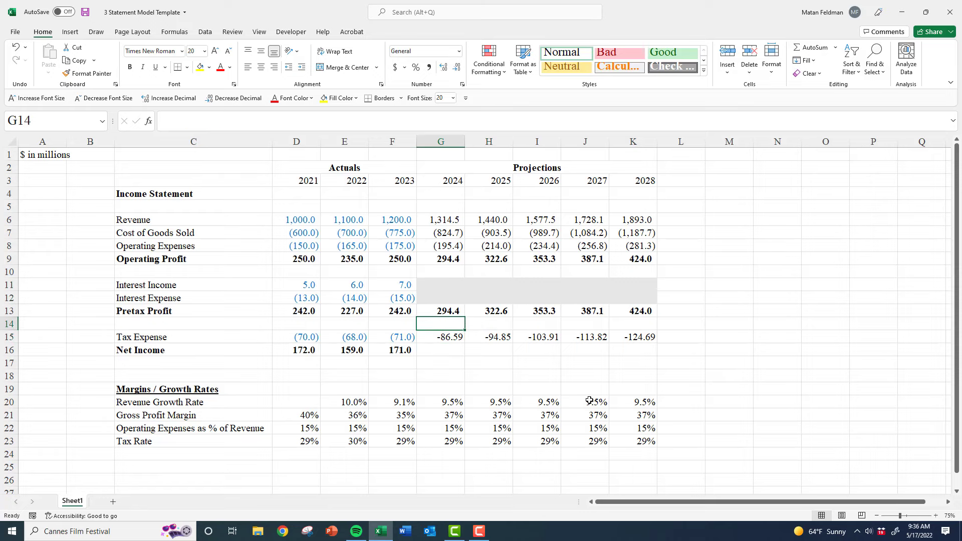
Copy only the formatting of 2024 operating expenses (G8) onto the projected tax expense cells G15:K15
{"action": "key", "text": "Up"}
{"action": "key", "text": "Up"}
{"action": "key", "text": "Up"}
{"action": "key", "text": "Up"}
{"action": "key", "text": "Up"}
{"action": "key", "text": "Up"}
{"action": "key", "text": "ctrl+c"}
{"action": "key", "text": "Down"}
{"action": "key", "text": "Down"}
{"action": "key", "text": "Down"}
{"action": "key", "text": "Down"}
{"action": "key", "text": "Down"}
{"action": "key", "text": "Down"}
{"action": "key", "text": "Down"}
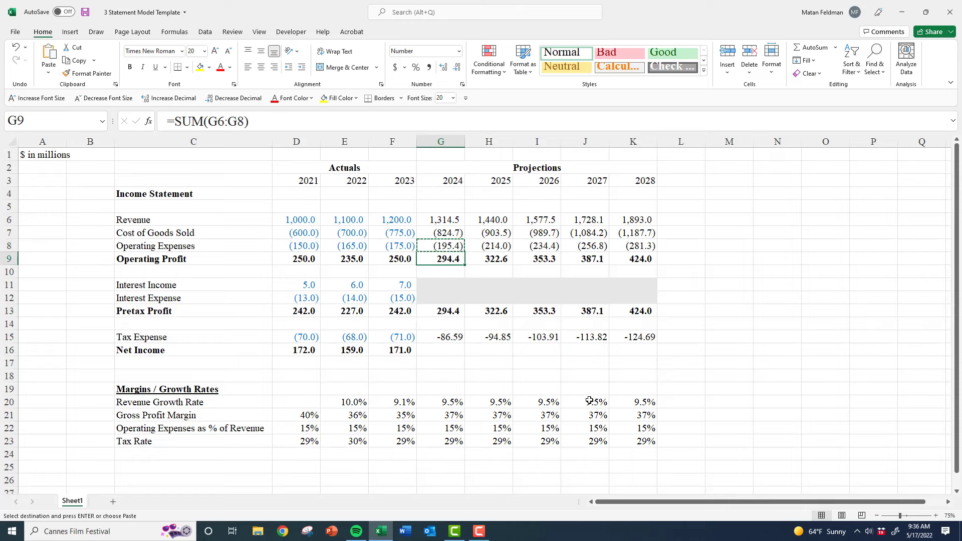
{"action": "key", "text": "ctrl+shift+Right"}
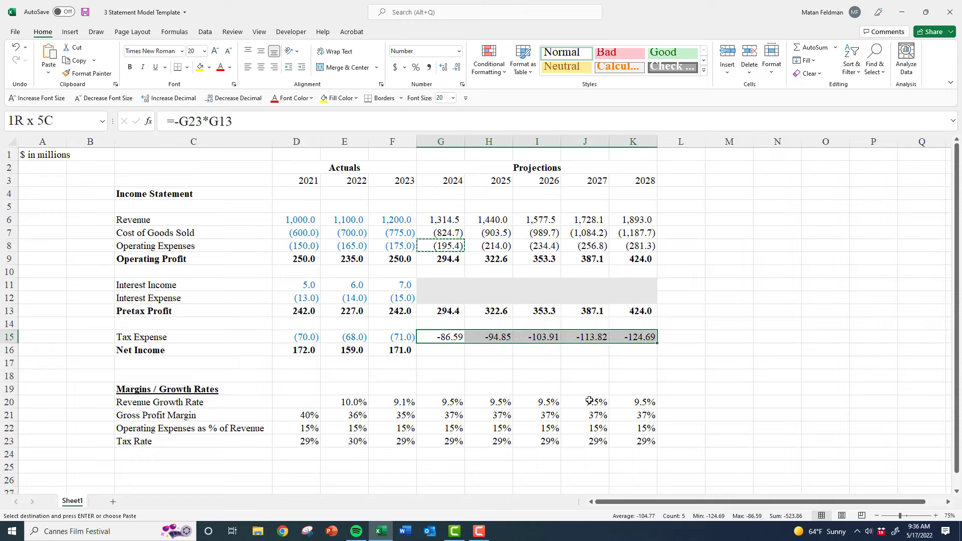
{"action": "key", "text": "ctrl+alt+v"}
{"action": "key", "text": "Return"}
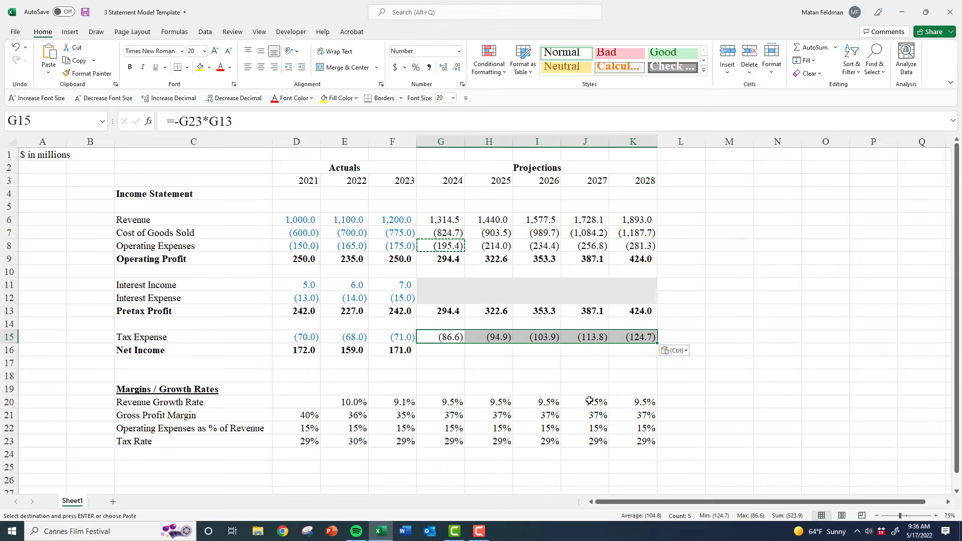
Copy the 2023 net income formula from F16 across the projection years through 2028 (K16)
{"action": "key", "text": "Escape"}
{"action": "key", "text": "Down"}
{"action": "key", "text": "Left"}
{"action": "key", "text": "ctrl+c"}
{"action": "key", "text": "shift+Right"}
{"action": "key", "text": "shift+Right"}
{"action": "key", "text": "shift+Right"}
{"action": "key", "text": "shift+Right"}
{"action": "key", "text": "shift+Right"}
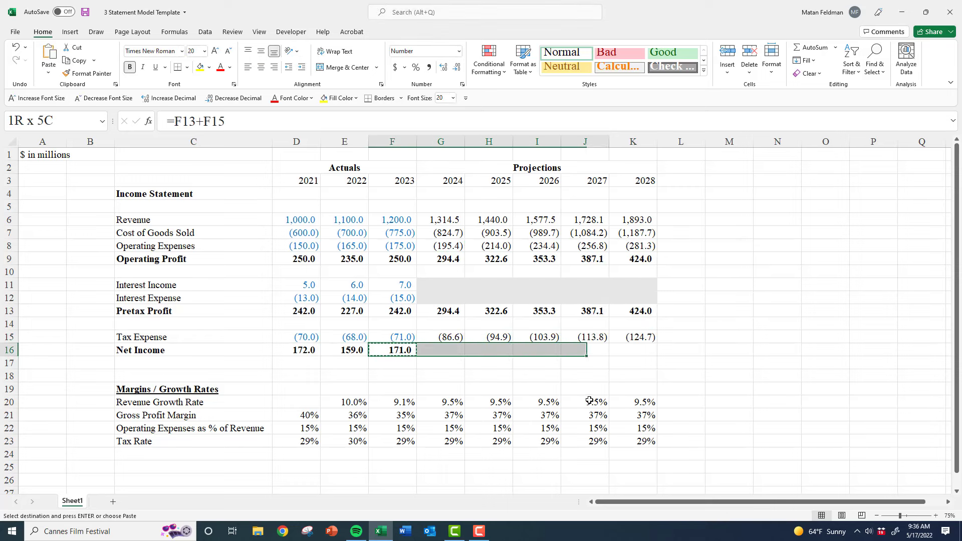
{"action": "key", "text": "Return"}
Add a bold "Balance Sheet" heading in C26, below the margins and growth rates section
{"action": "key", "text": "Down"}
{"action": "key", "text": "Left"}
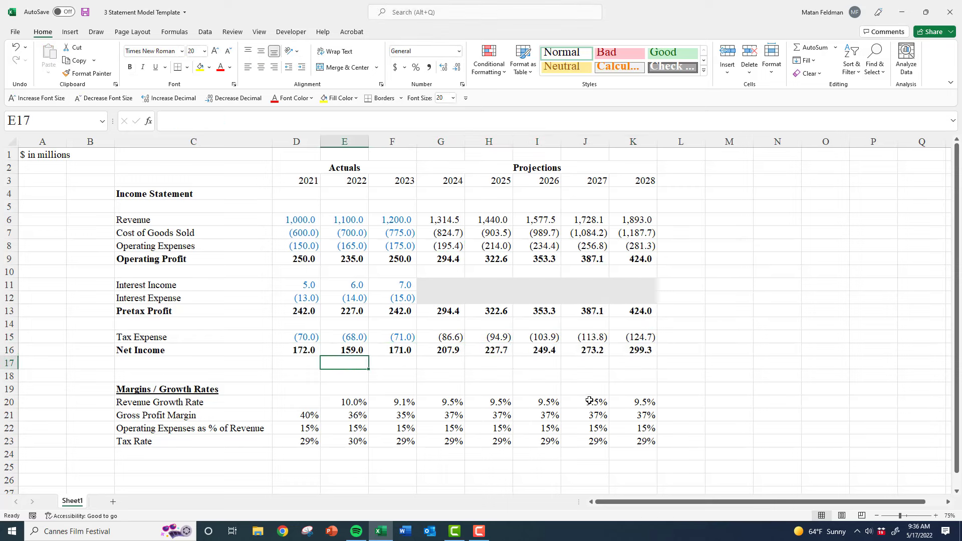
{"action": "key", "text": "Left"}
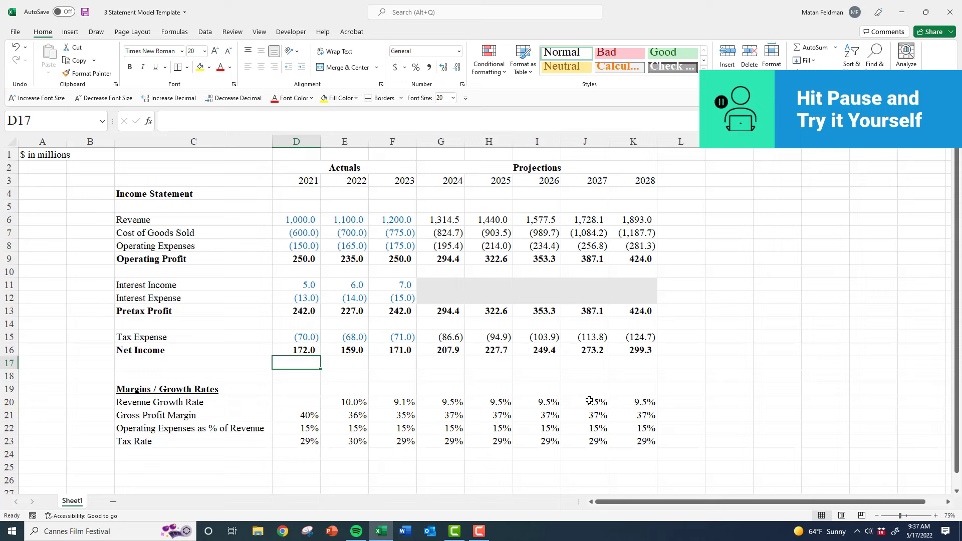
{"action": "key", "text": "Down"}
{"action": "key", "text": "Down"}
{"action": "key", "text": "Down"}
{"action": "key", "text": "Down"}
{"action": "key", "text": "Down"}
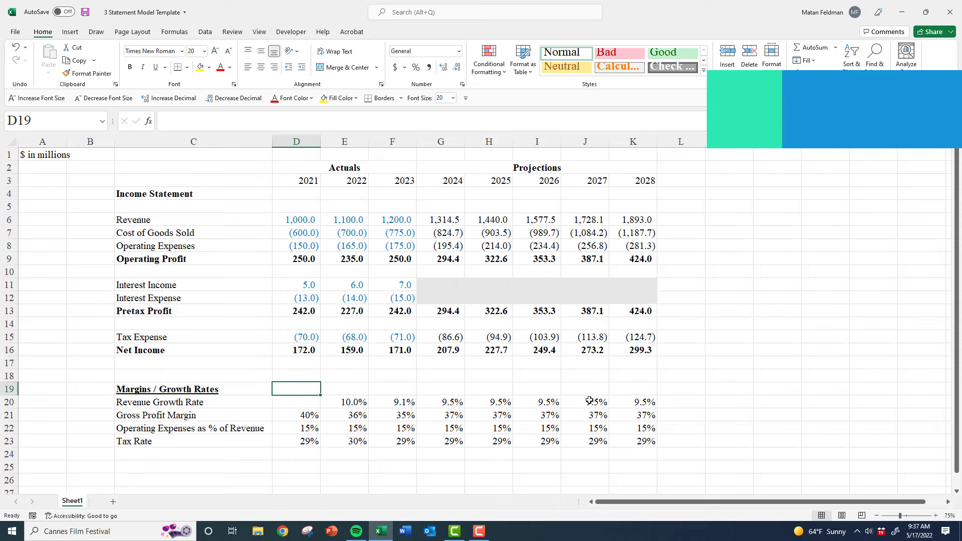
{"action": "key", "text": "Down"}
{"action": "key", "text": "Down"}
{"action": "key", "text": "Down"}
{"action": "key", "text": "Left"}
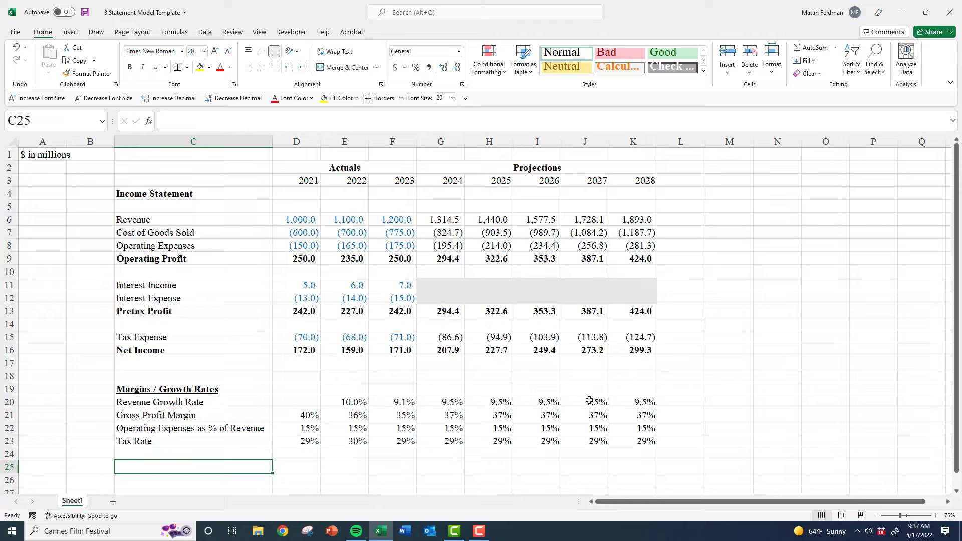
{"action": "key", "text": "Down"}
{"action": "type", "text": "Bala"}
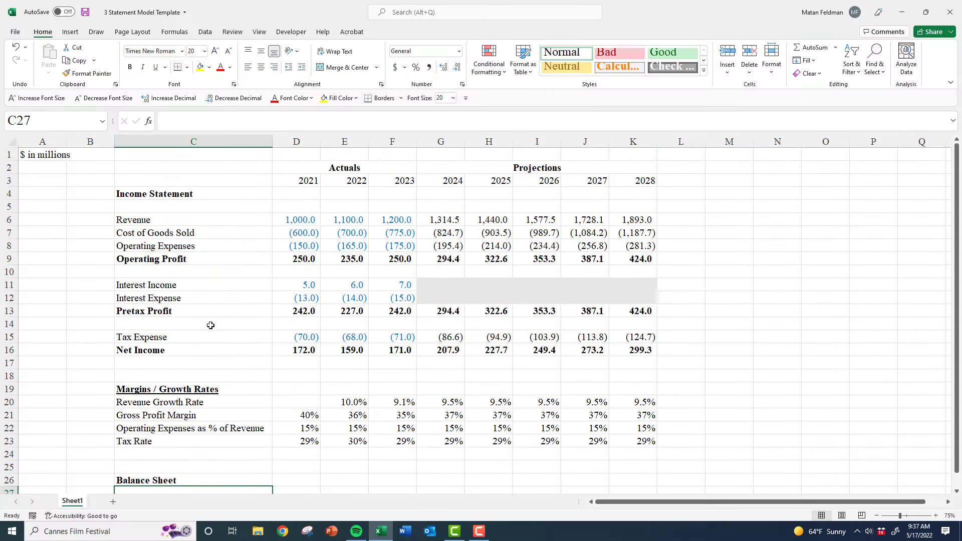
Review the income statement and its margins and growth rates in C4:K23, above the Balance Sheet heading
{"action": "left_click_drag", "start_coordinate": [129, 191], "coordinate": [617, 437]}
{"action": "scroll", "coordinate": [188, 474], "scroll_direction": "down", "scroll_amount": 1}
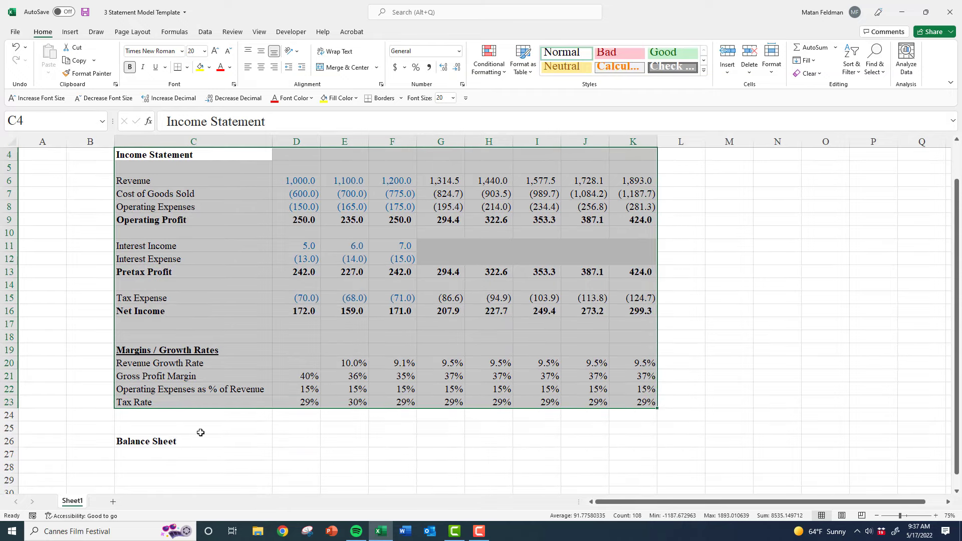
{"action": "scroll", "coordinate": [200, 432], "scroll_direction": "up", "scroll_amount": 1}
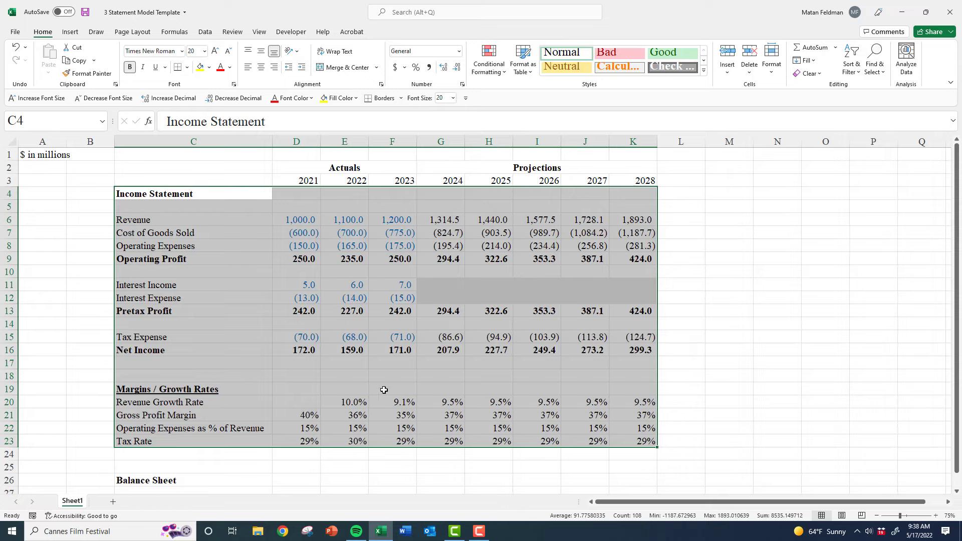
{"action": "scroll", "coordinate": [374, 390], "scroll_direction": "down", "scroll_amount": 1}
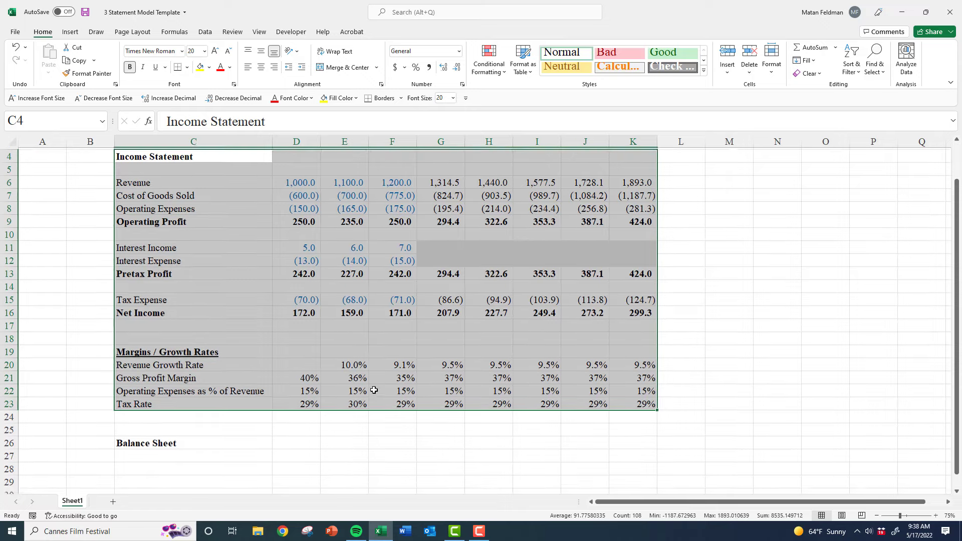
{"action": "scroll", "coordinate": [374, 390], "scroll_direction": "up", "scroll_amount": 1}
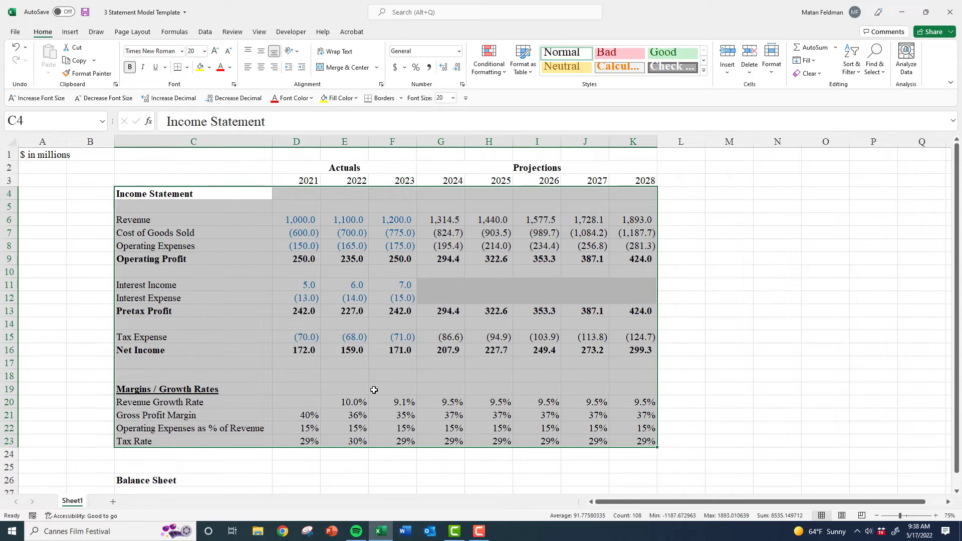
{"action": "scroll", "coordinate": [346, 405], "scroll_direction": "down", "scroll_amount": 1}
{"action": "left_click", "coordinate": [178, 463]}
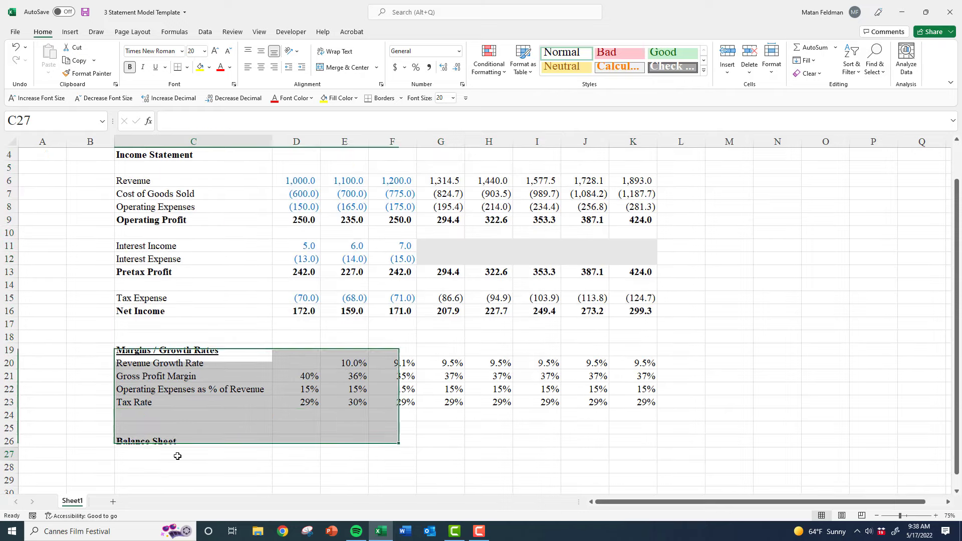
{"action": "scroll", "coordinate": [216, 411], "scroll_direction": "up", "scroll_amount": 1}
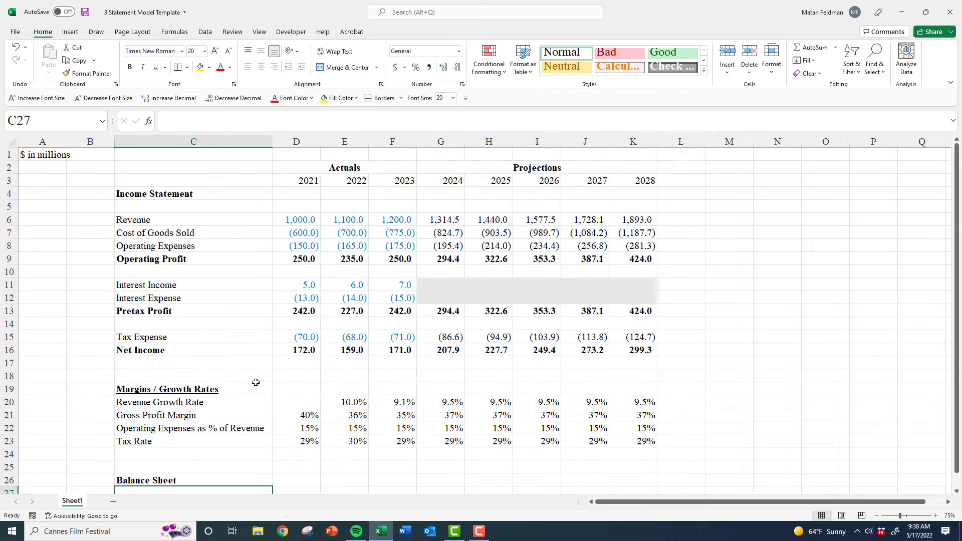
{"action": "left_click", "coordinate": [137, 194]}
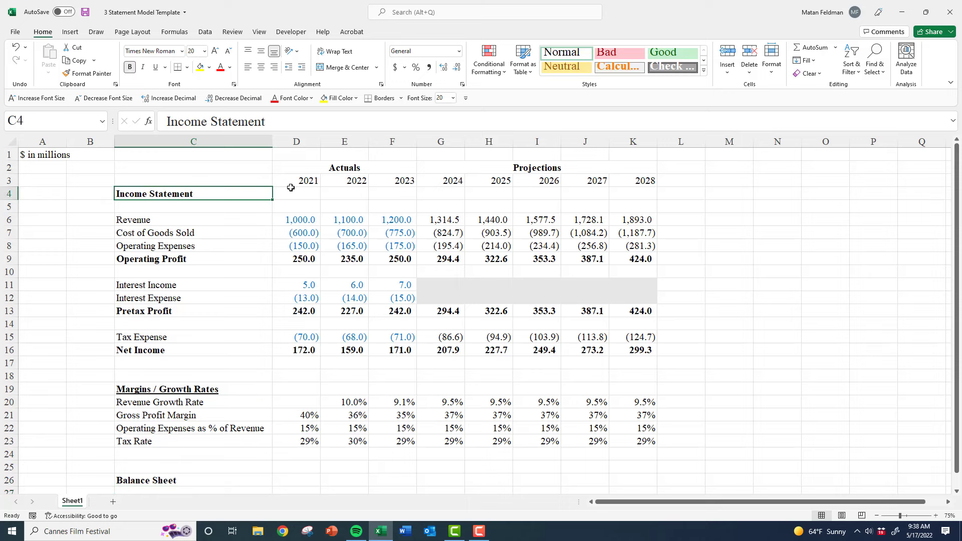
{"action": "key", "text": "Down"}
{"action": "key", "text": "Down"}
{"action": "key", "text": "Down"}
{"action": "key", "text": "Down"}
{"action": "key", "text": "Down"}
{"action": "key", "text": "Down"}
{"action": "key", "text": "Down"}
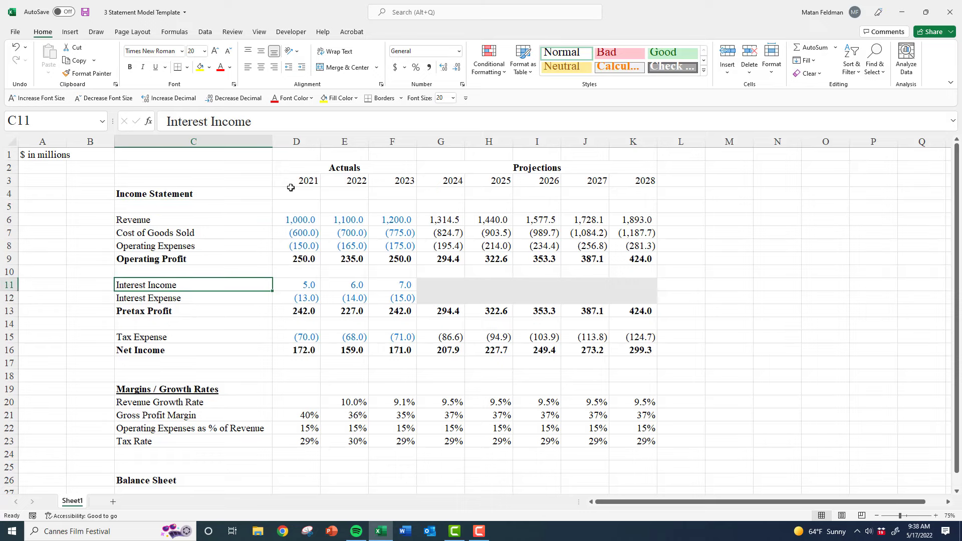
{"action": "key", "text": "Left"}
{"action": "key", "text": "Left"}
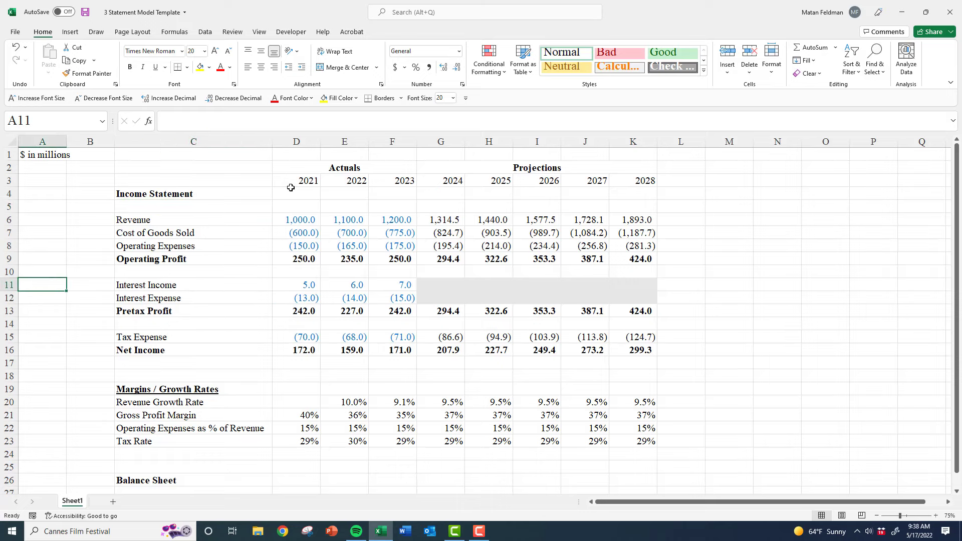
Enter the line item label "Cash and Equivalents" in C28, under the Balance Sheet heading
{"action": "key", "text": "Down"}
{"action": "key", "text": "Down"}
{"action": "key", "text": "Down"}
{"action": "key", "text": "Down"}
{"action": "key", "text": "Down"}
{"action": "key", "text": "Down"}
{"action": "key", "text": "Down"}
{"action": "key", "text": "Down"}
{"action": "key", "text": "Down"}
{"action": "key", "text": "Down"}
{"action": "key", "text": "Down"}
{"action": "key", "text": "Down"}
{"action": "key", "text": "Down"}
{"action": "key", "text": "Down"}
{"action": "key", "text": "Down"}
{"action": "key", "text": "Down"}
{"action": "key", "text": "Down"}
{"action": "key", "text": "Down"}
{"action": "key", "text": "Down"}
{"action": "key", "text": "Down"}
{"action": "key", "text": "Right"}
{"action": "key", "text": "Up"}
{"action": "key", "text": "Up"}
{"action": "key", "text": "Right"}
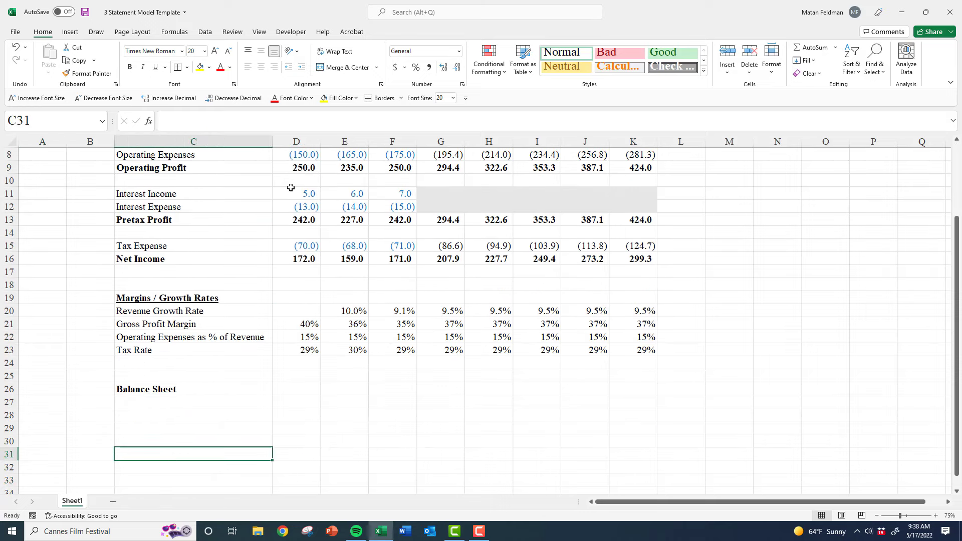
{"action": "key", "text": "Up"}
{"action": "key", "text": "Up"}
{"action": "key", "text": "Up"}
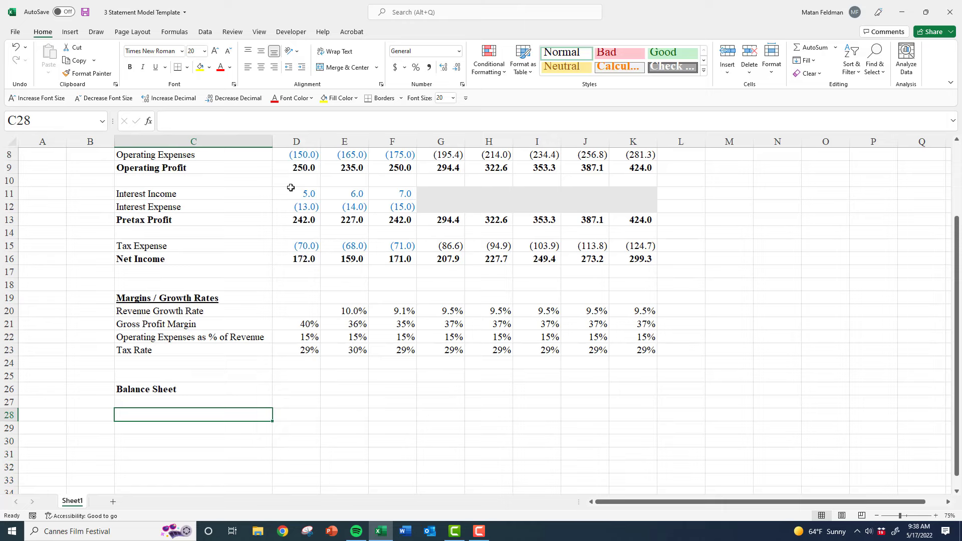
{"action": "type", "text": "Cash"}
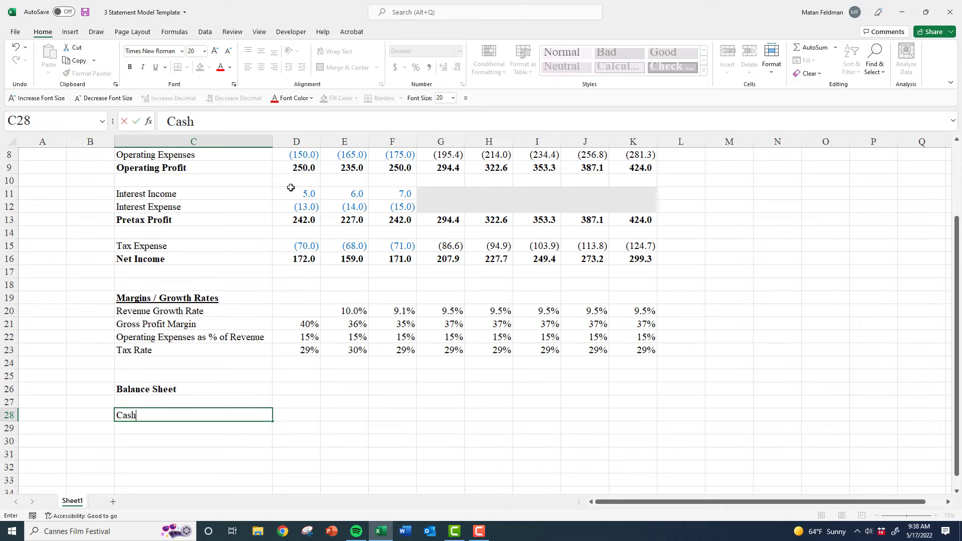
{"action": "type", "text": " and Equivalents"}
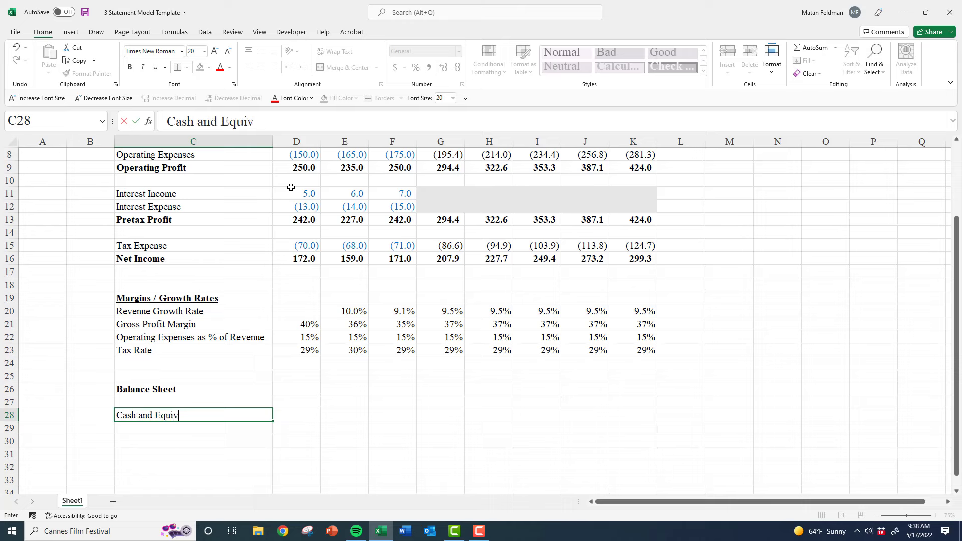
{"action": "key", "text": "ctrl+Return"}
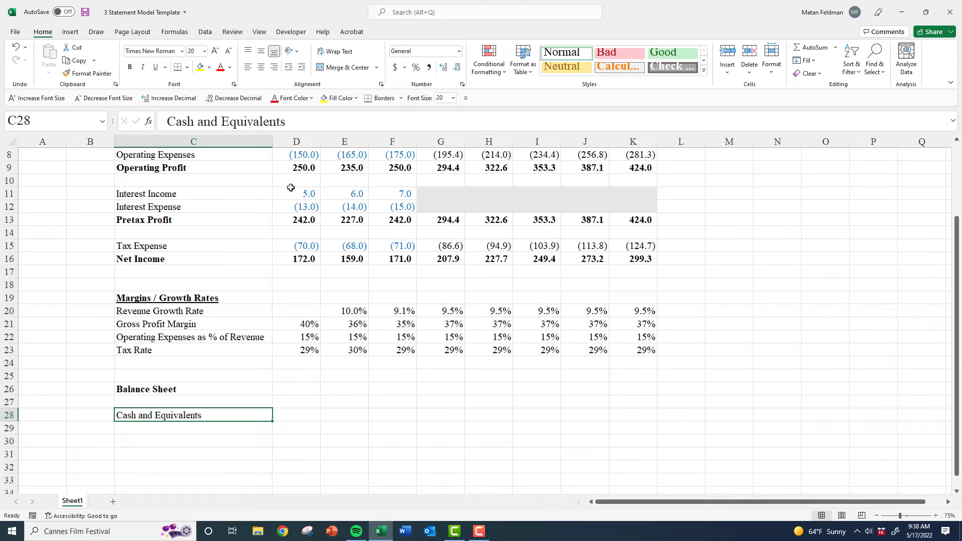
{"action": "key", "text": "Down"}
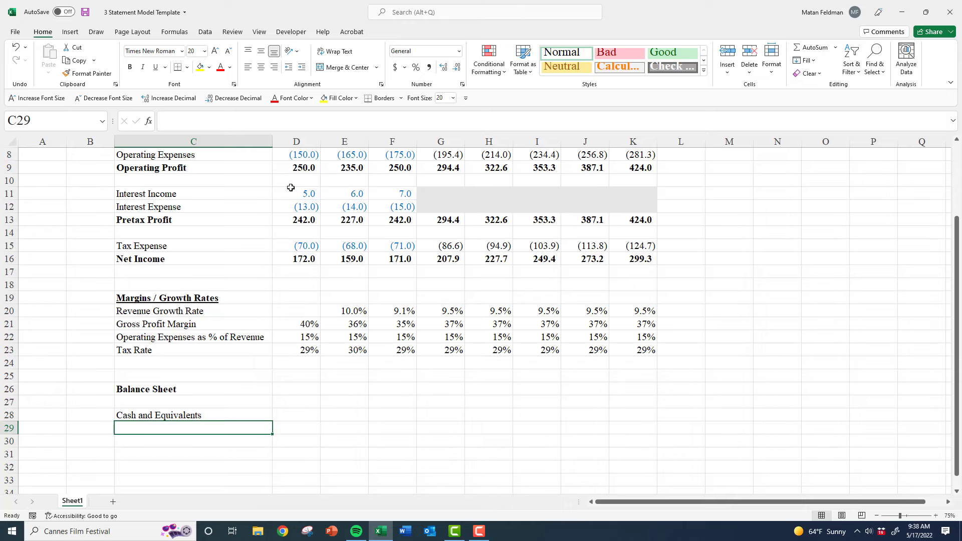
Enter the line item labels "Accounts Receivable" in C29 and "Inventory" in C30, below Cash and Equivalents
{"action": "type", "text": "Accou"}
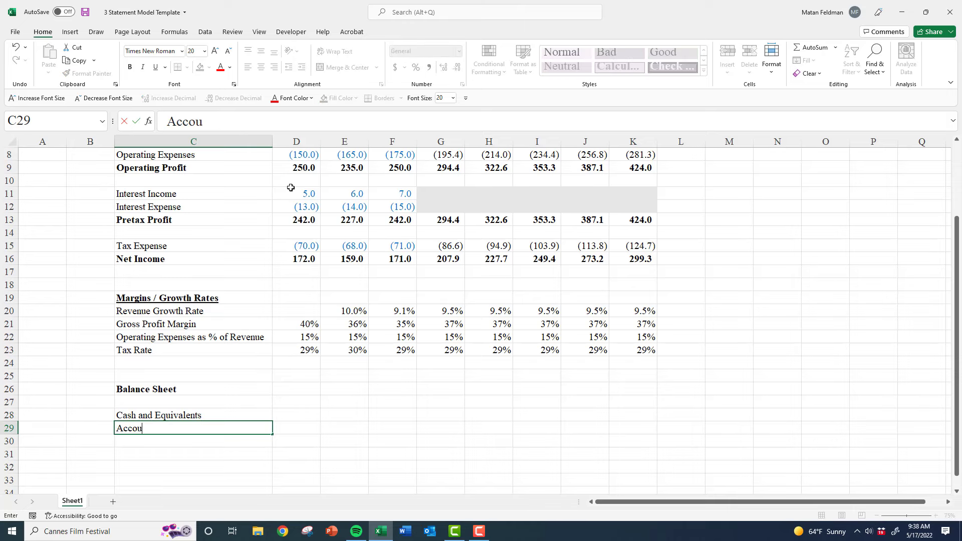
{"action": "type", "text": "nts Receivable"}
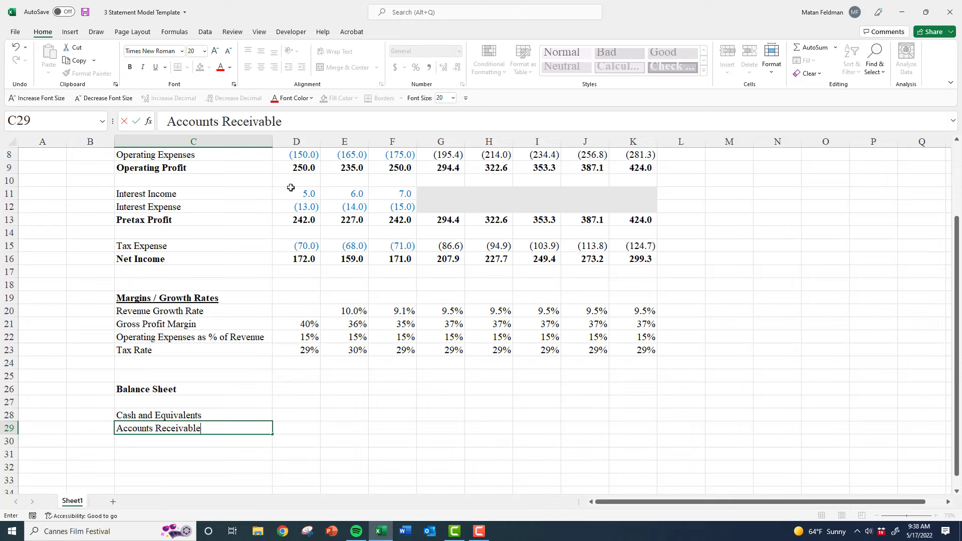
{"action": "key", "text": "ctrl+Return"}
{"action": "key", "text": "Down"}
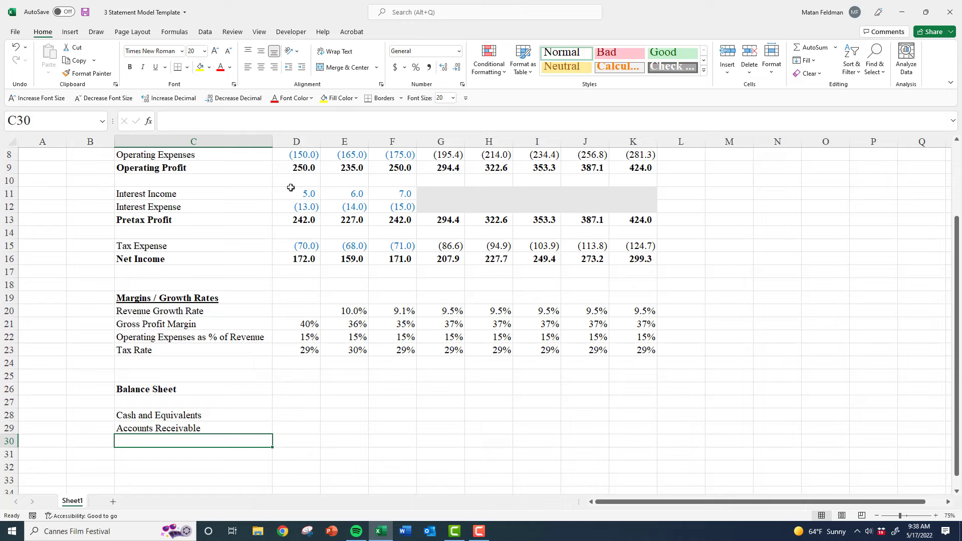
{"action": "key", "text": "Up"}
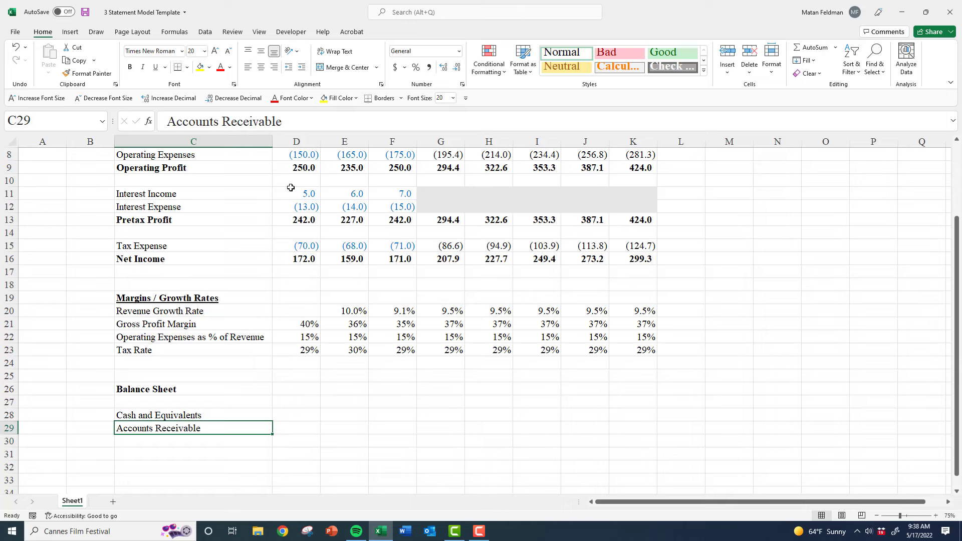
{"action": "key", "text": "Down"}
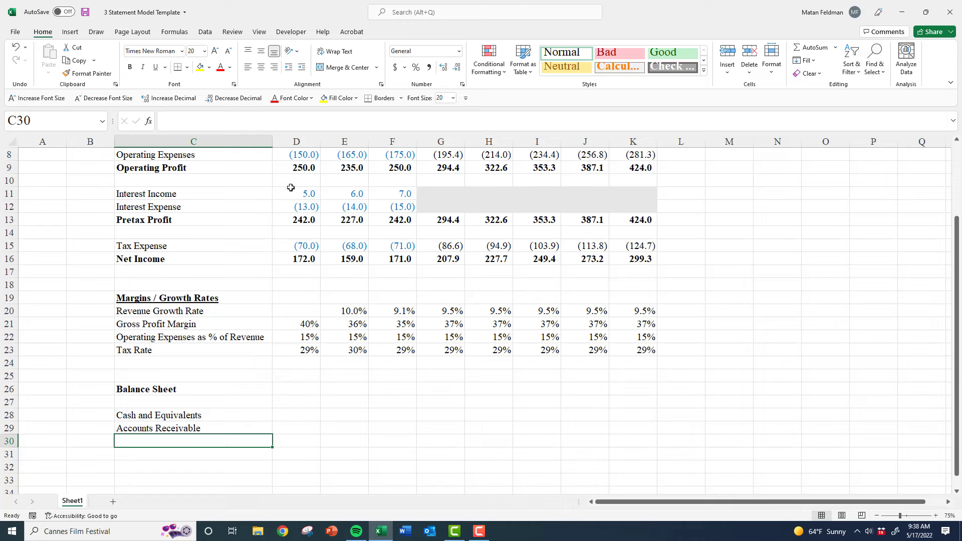
{"action": "type", "text": "Inve"}
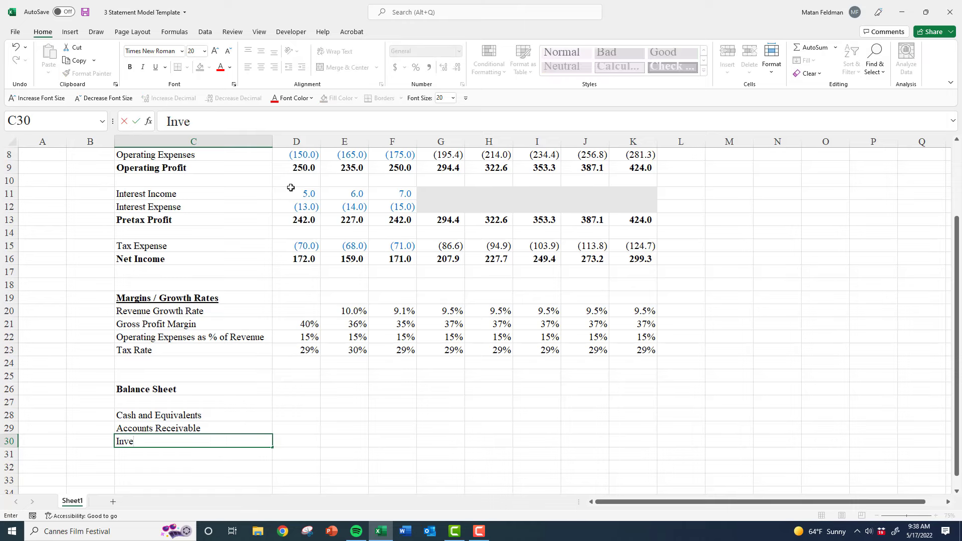
{"action": "type", "text": "ntory"}
{"action": "key", "text": "Return"}
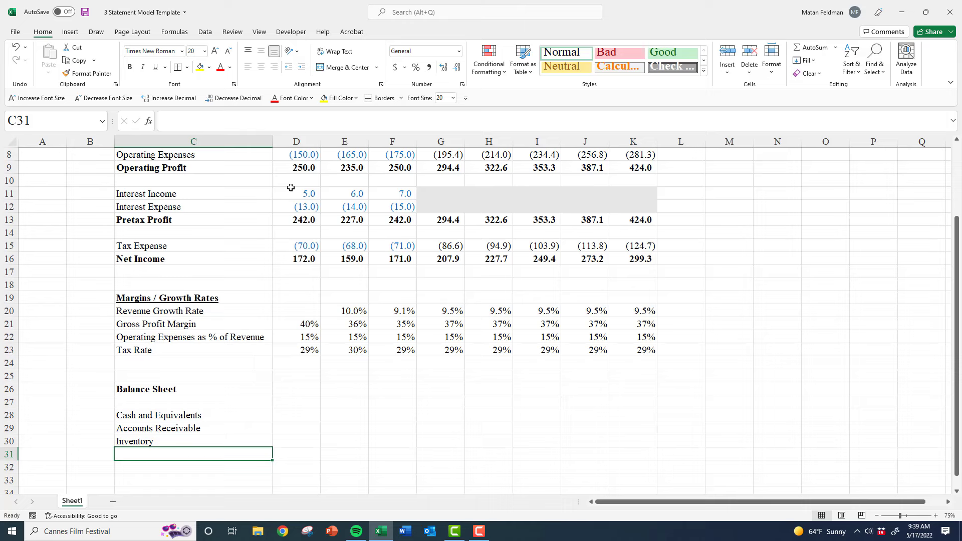
Enter the label "Prepaid Expenses and Other WC Assets" in C31, below Inventory
{"action": "type", "text": "Prepaid "}
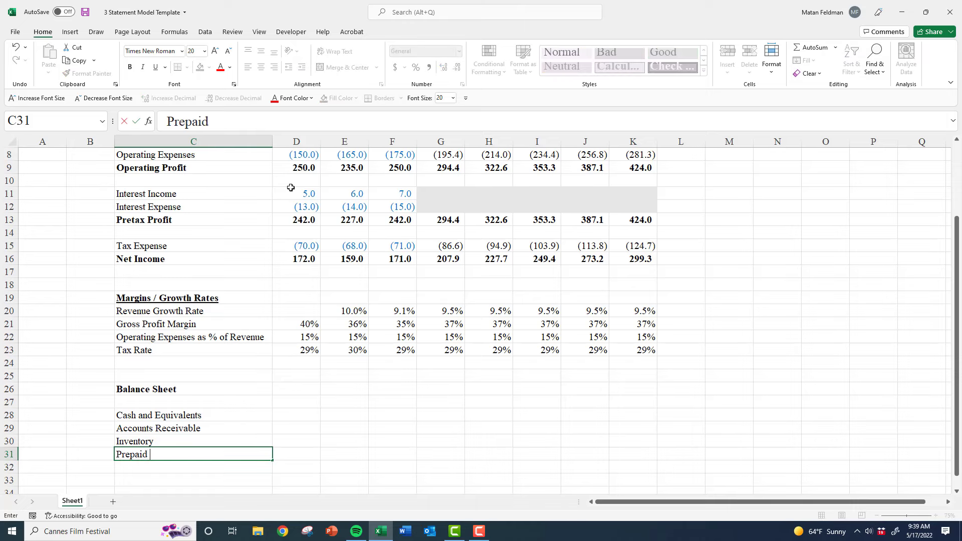
{"action": "type", "text": "Expenses and Other"}
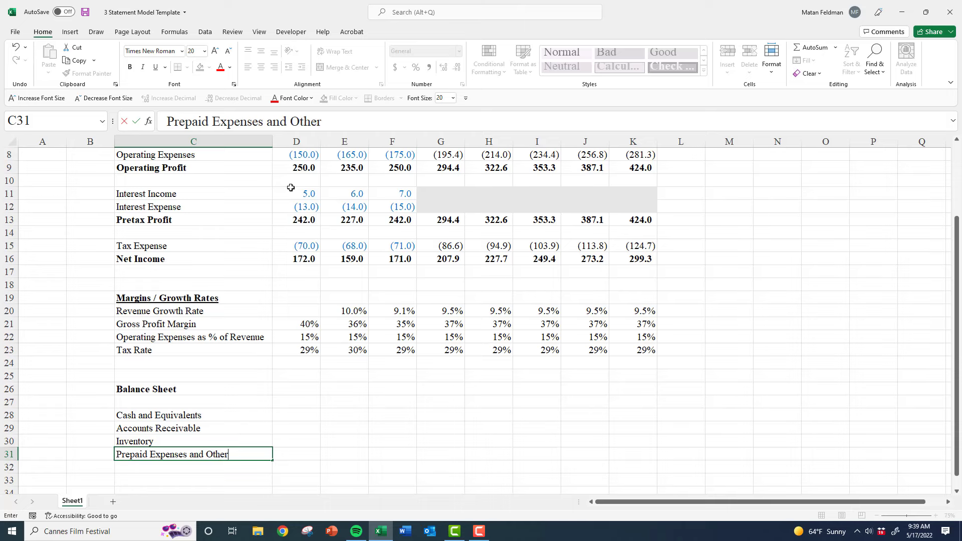
{"action": "key", "text": "F2"}
{"action": "type", "text": "WC Assets"}
{"action": "key", "text": "Return"}
{"action": "key", "text": "Return"}
{"action": "key", "text": "Down"}
{"action": "key", "text": "Down"}
{"action": "key", "text": "Down"}
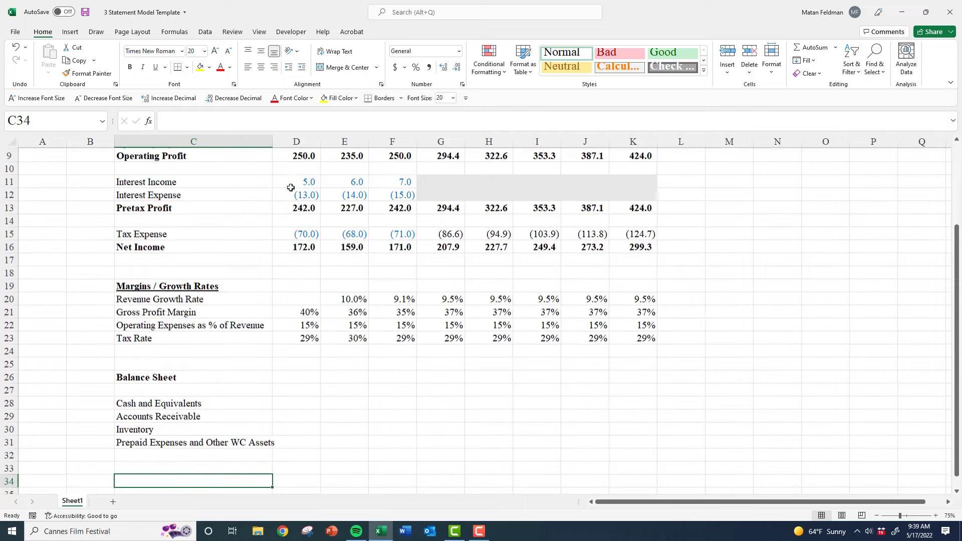
Enter the subtotal label "Current Assets" in C32, directly below the prepaid expenses line
{"action": "key", "text": "Up"}
{"action": "key", "text": "Up"}
{"action": "key", "text": "Up"}
{"action": "key", "text": "Up"}
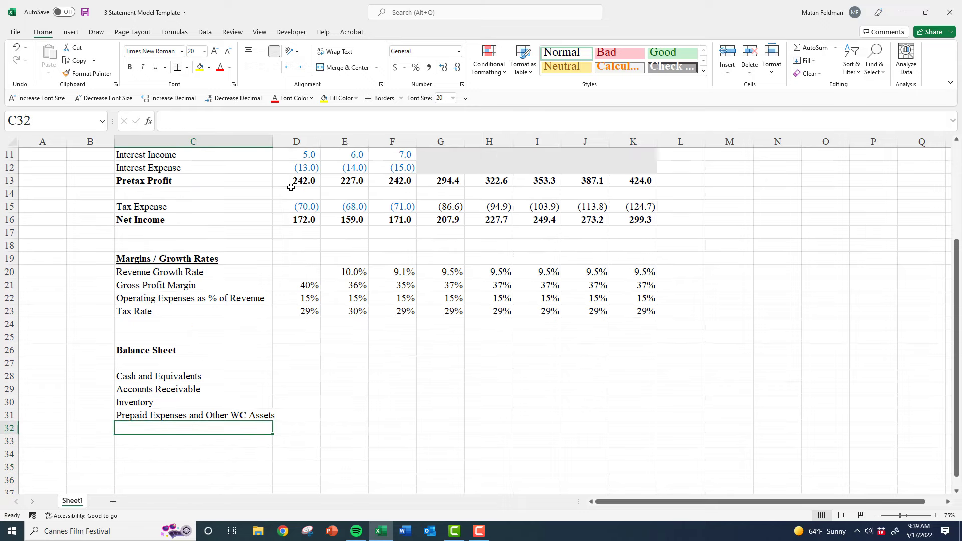
{"action": "type", "text": "C"}
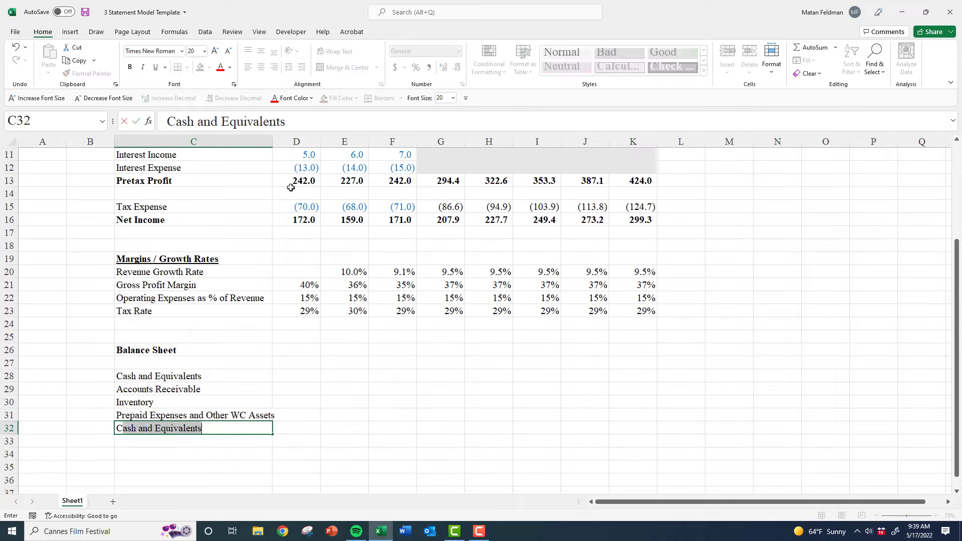
{"action": "type", "text": "urrent Assets"}
{"action": "key", "text": "Return"}
{"action": "key", "text": "Return"}
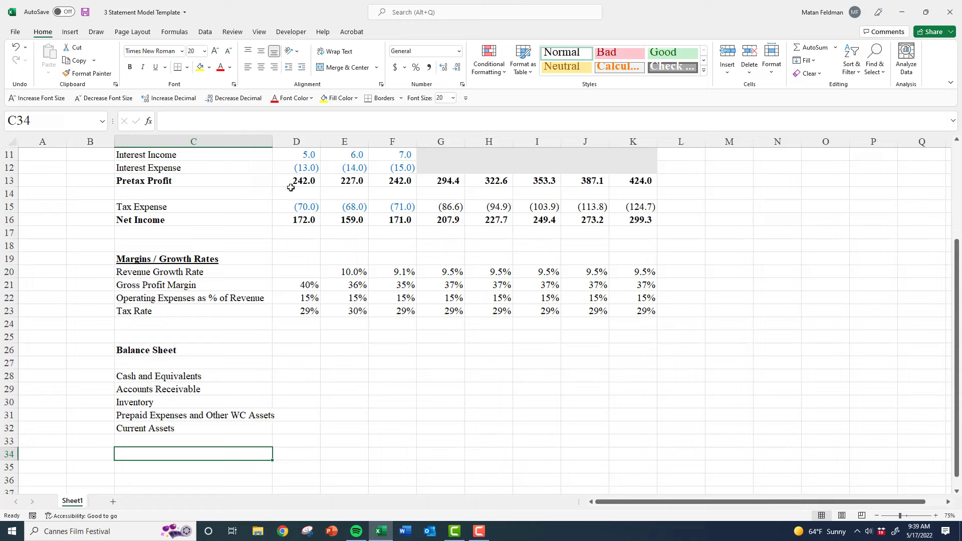
Enter the labels "Property Plant and Equipments" in C34 and "Intnagible Assets" in C35, leaving row 33 blank
{"action": "type", "text": "Pr"}
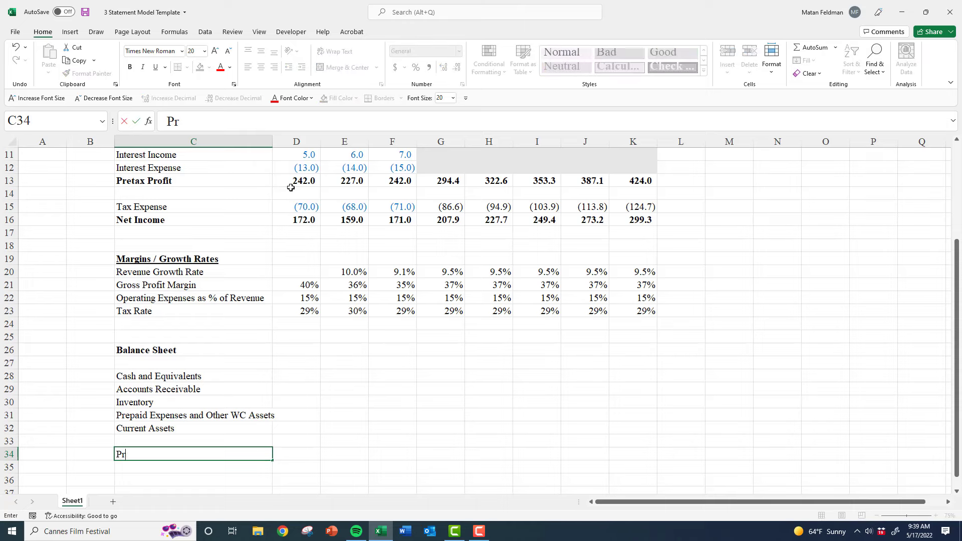
{"action": "type", "text": "operty Plant "}
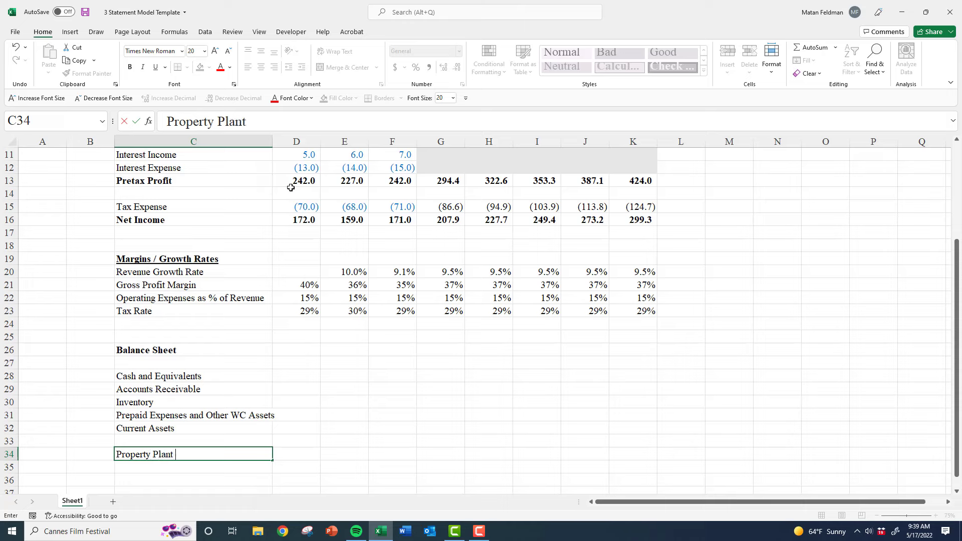
{"action": "type", "text": "and Equip"}
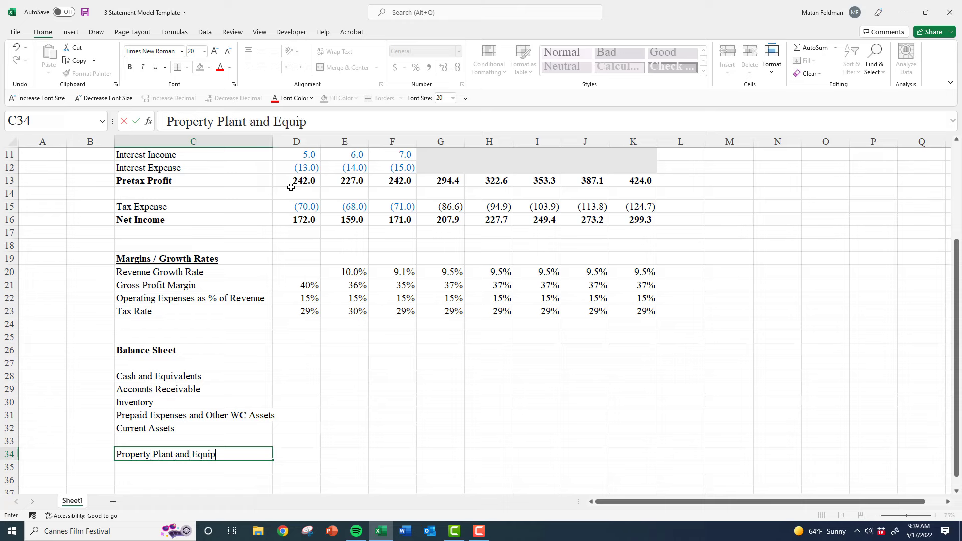
{"action": "type", "text": "ments"}
{"action": "key", "text": "Return"}
{"action": "type", "text": "I"}
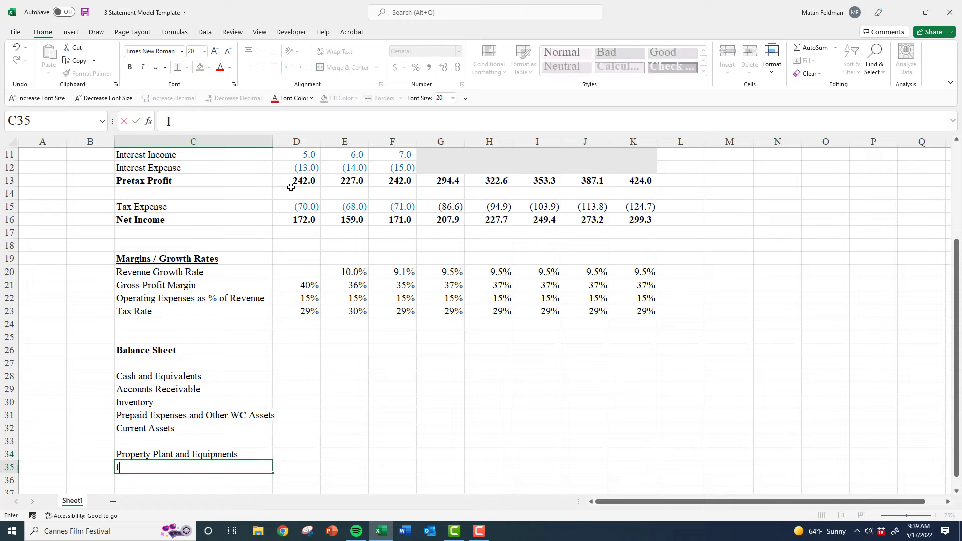
{"action": "type", "text": "ntnagible Assets"}
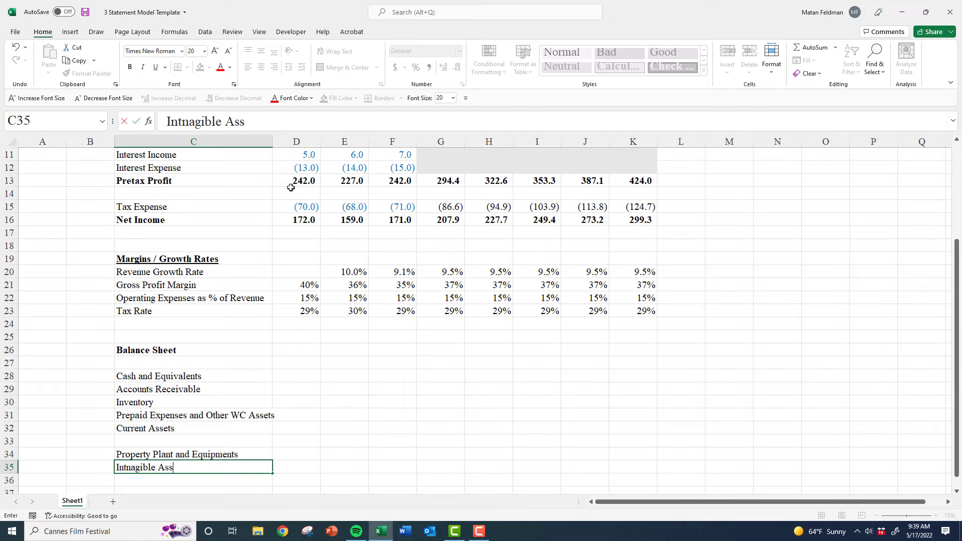
{"action": "key", "text": "Return"}
{"action": "key", "text": "Return"}
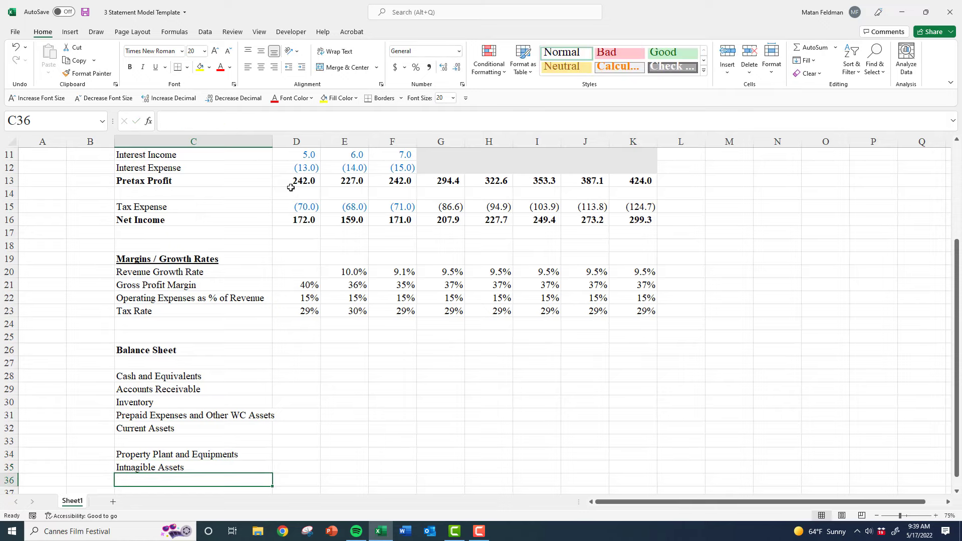
AutoFit the width of column C so the prepaid expenses label in C31 fits inside it
{"action": "key", "text": "Up"}
{"action": "key", "text": "Up"}
{"action": "key", "text": "Up"}
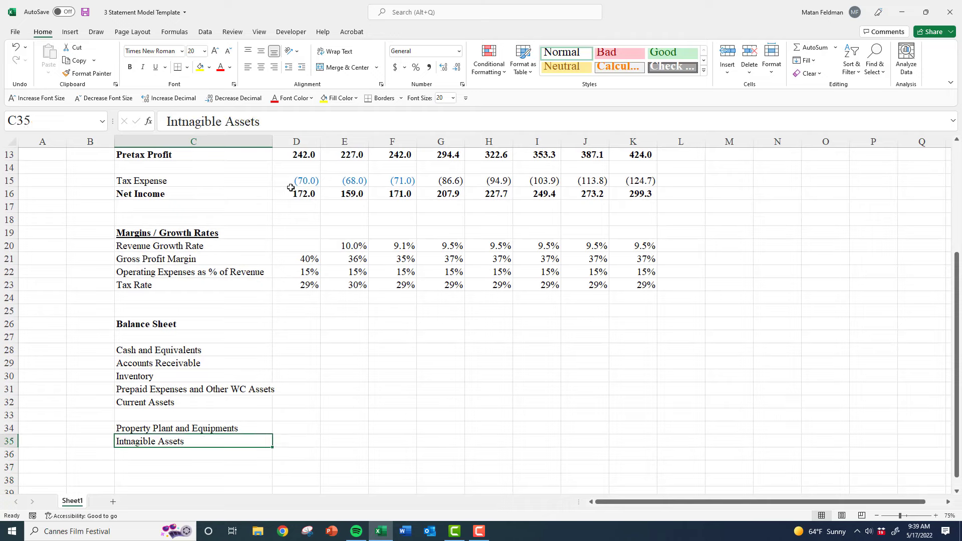
{"action": "key", "text": "Up"}
{"action": "key", "text": "Up"}
{"action": "key", "text": "Up"}
{"action": "key", "text": "ctrl+space"}
{"action": "key", "text": "alt+h"}
{"action": "key", "text": "o"}
{"action": "key", "text": "i"}
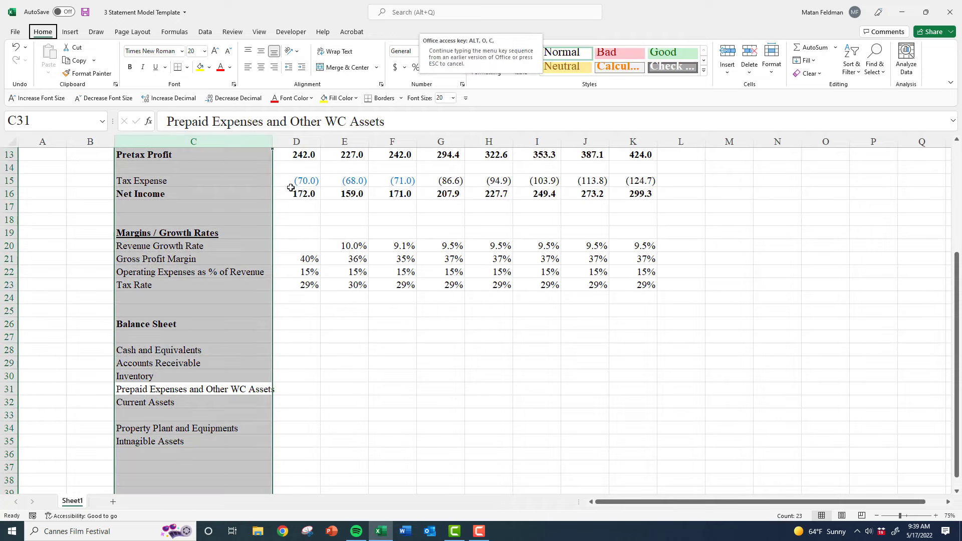
Enter the subtotal label "Non Current Assets" in C36, below the intangible assets line
{"action": "key", "text": "Down"}
{"action": "key", "text": "Down"}
{"action": "key", "text": "Down"}
{"action": "key", "text": "Down"}
{"action": "key", "text": "Down"}
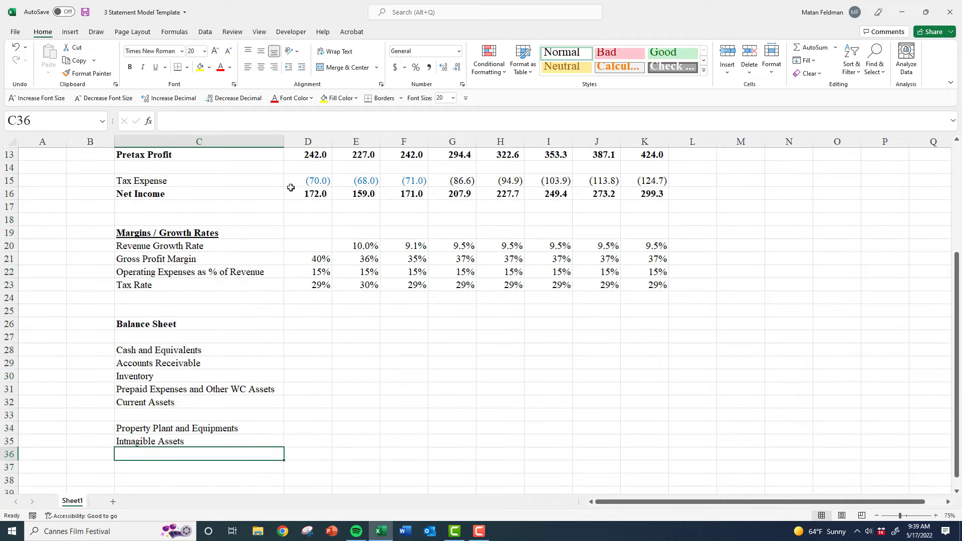
{"action": "type", "text": "N"}
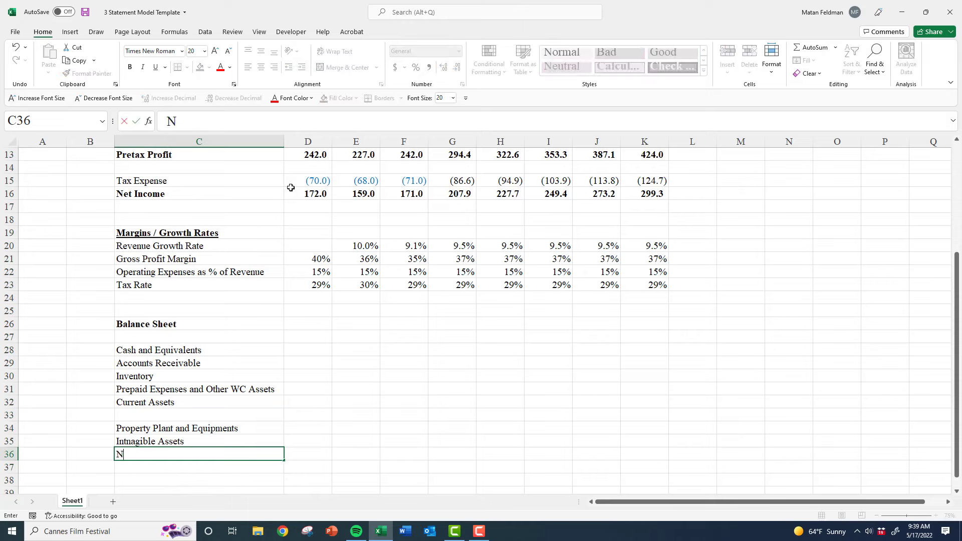
{"action": "type", "text": "on Current Assets"}
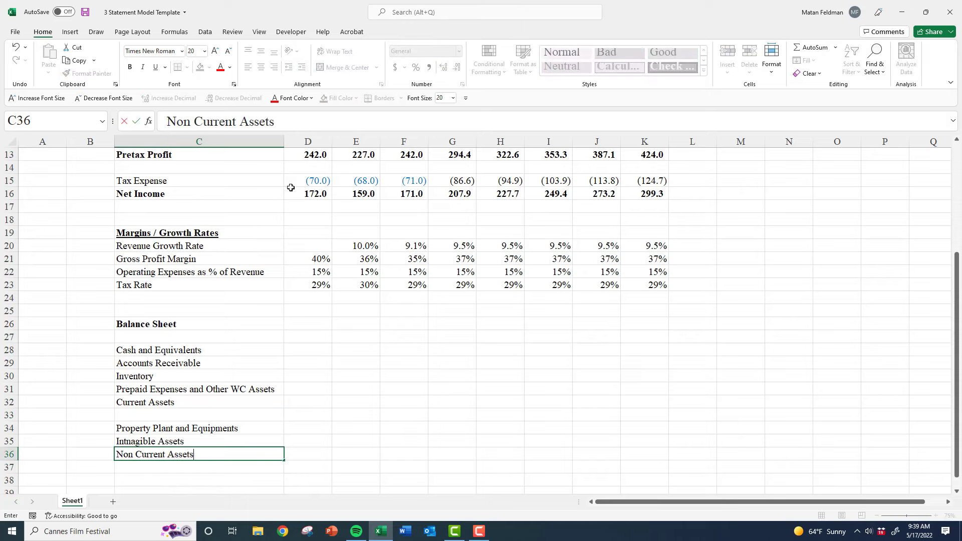
{"action": "key", "text": "ctrl+Return"}
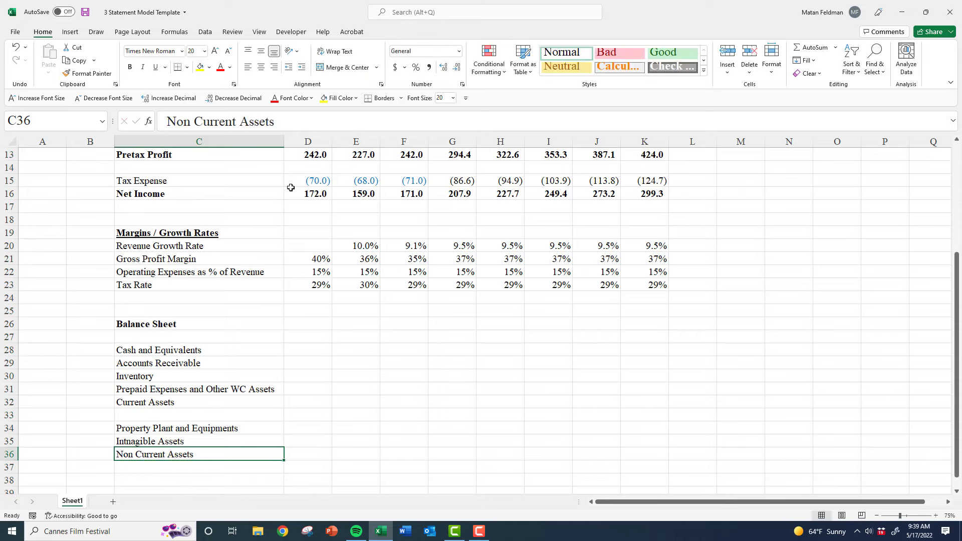
Enter the label "Total Assets" in C38, leaving row 37 blank below Non Current Assets
{"action": "key", "text": "Down"}
{"action": "key", "text": "Down"}
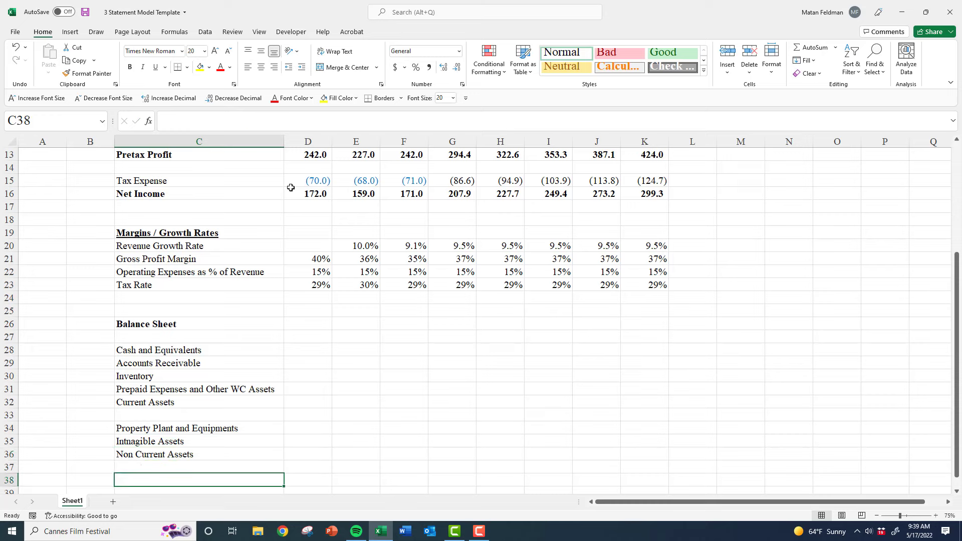
{"action": "type", "text": "Total "}
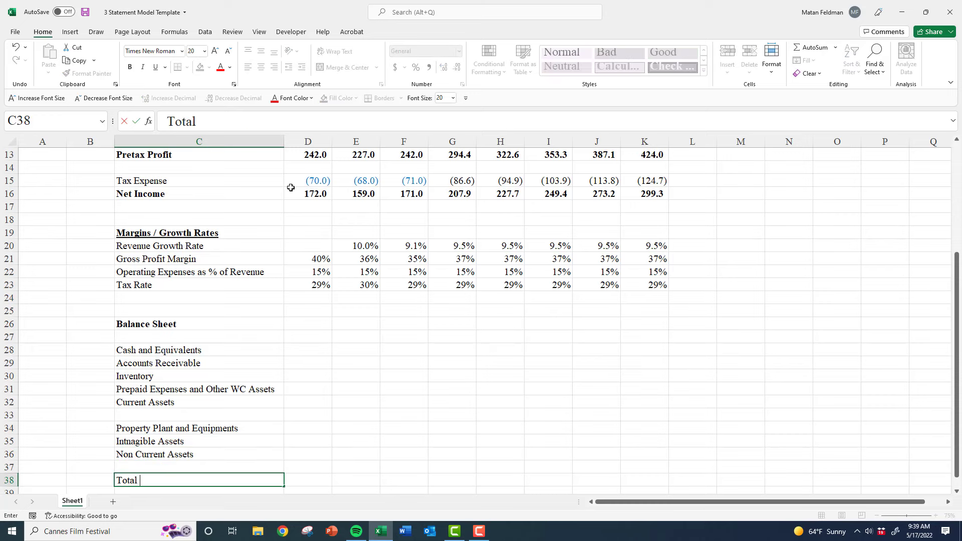
{"action": "type", "text": "Assets"}
{"action": "key", "text": "Right"}
Review the asset line items of the Balance Sheet from Total Assets up to Cash and Equivalents
{"action": "key", "text": "Up"}
{"action": "key", "text": "Up"}
{"action": "key", "text": "Up"}
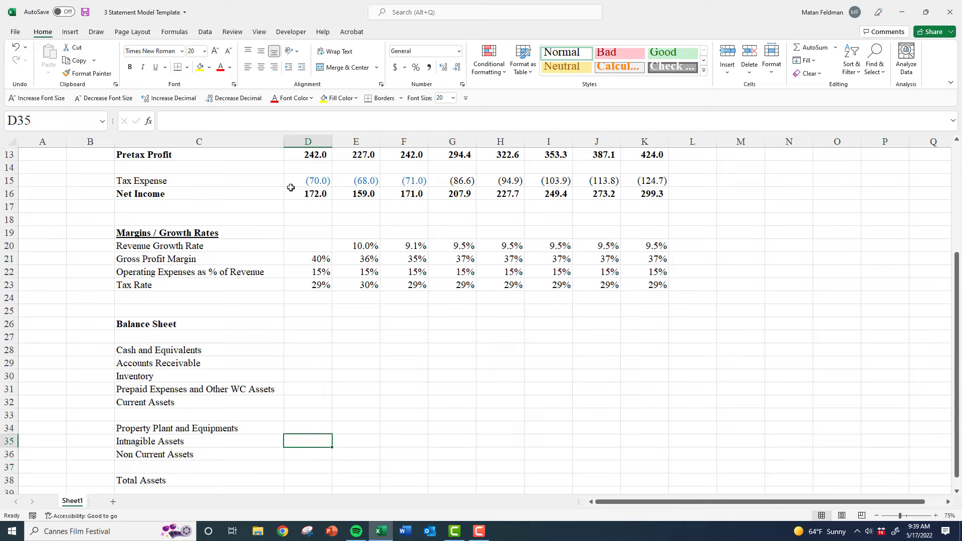
{"action": "key", "text": "Down"}
{"action": "key", "text": "Down"}
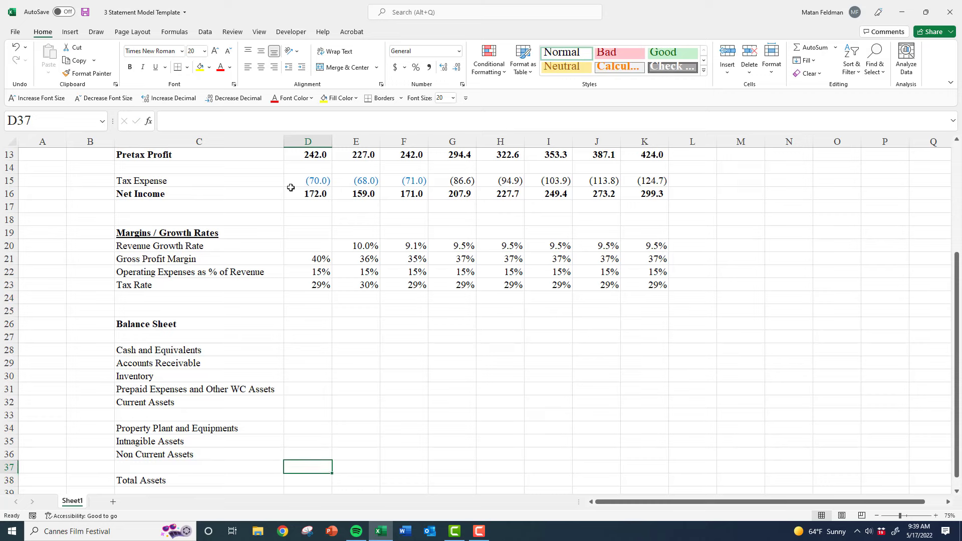
{"action": "key", "text": "Up"}
{"action": "key", "text": "Up"}
{"action": "key", "text": "Up"}
{"action": "key", "text": "Up"}
{"action": "key", "text": "Up"}
{"action": "key", "text": "Up"}
{"action": "key", "text": "Up"}
{"action": "key", "text": "Up"}
{"action": "key", "text": "Up"}
{"action": "key", "text": "Up"}
{"action": "key", "text": "Up"}
{"action": "key", "text": "Down"}
{"action": "key", "text": "Down"}
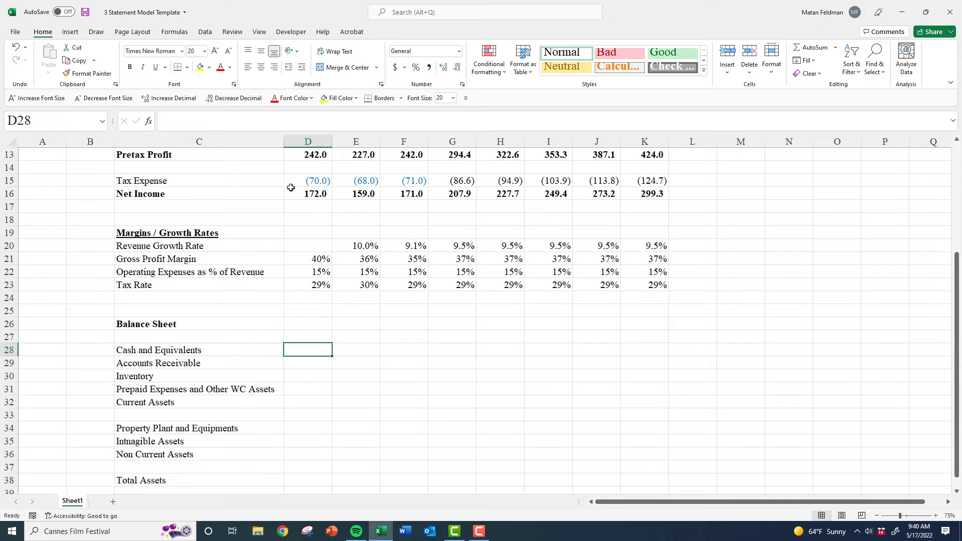
Split the sheet horizontally above row 10 so the year headers in row 3 stay in the upper pane
{"action": "scroll", "coordinate": [290, 187], "scroll_direction": "up", "scroll_amount": 4}
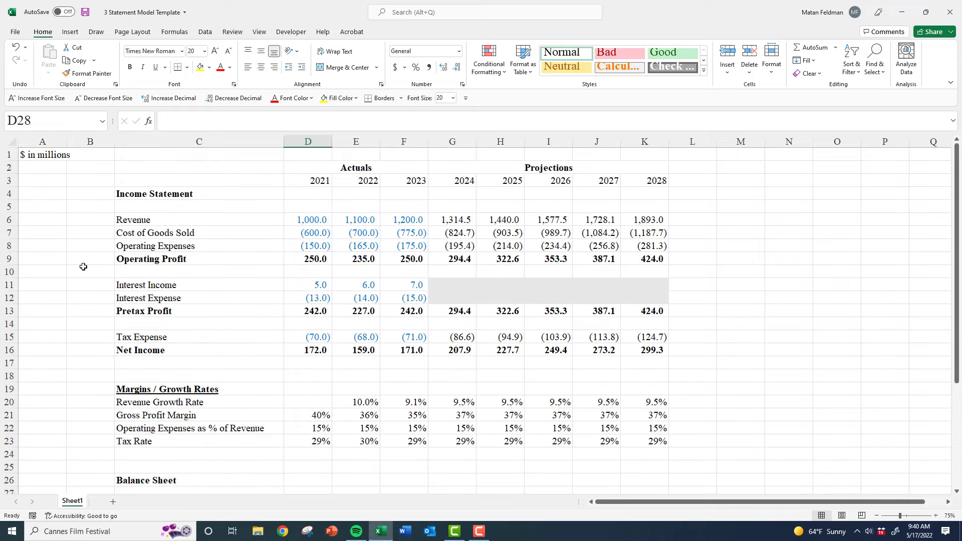
{"action": "left_click", "coordinate": [66, 270]}
{"action": "key", "text": "alt"}
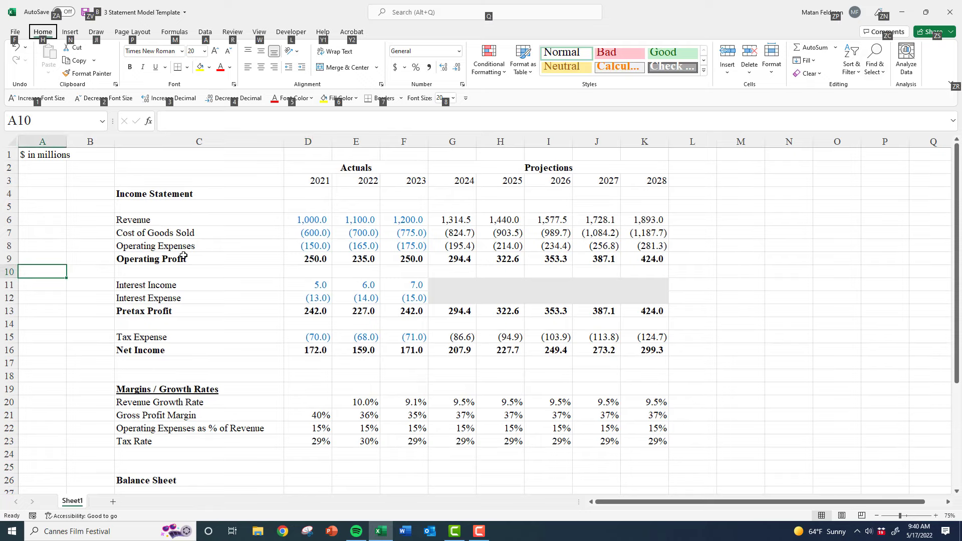
{"action": "key", "text": "w"}
{"action": "key", "text": "s"}
Select the 2023 cell of the Cash and Equivalents row (F28) in the lower pane
{"action": "scroll", "coordinate": [308, 316], "scroll_direction": "down", "scroll_amount": 3}
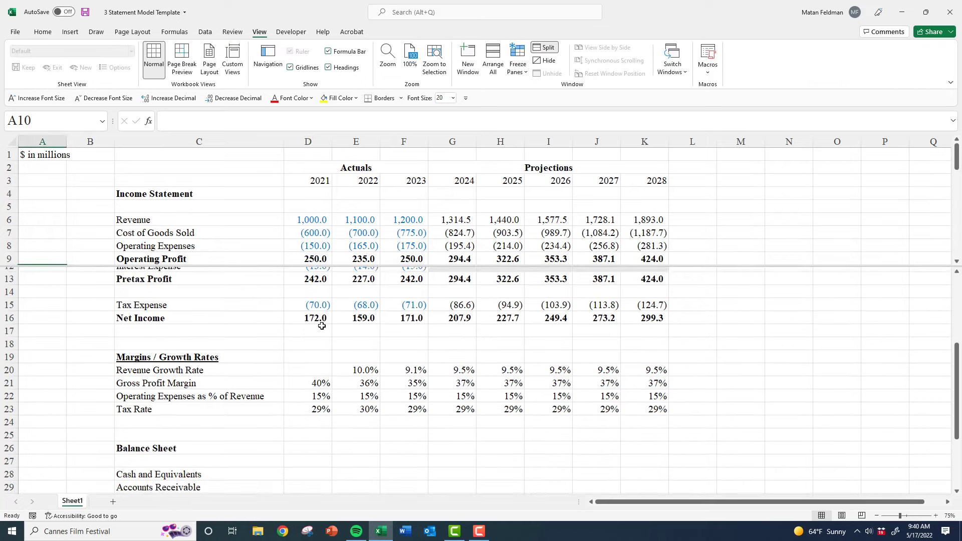
{"action": "left_click", "coordinate": [331, 372]}
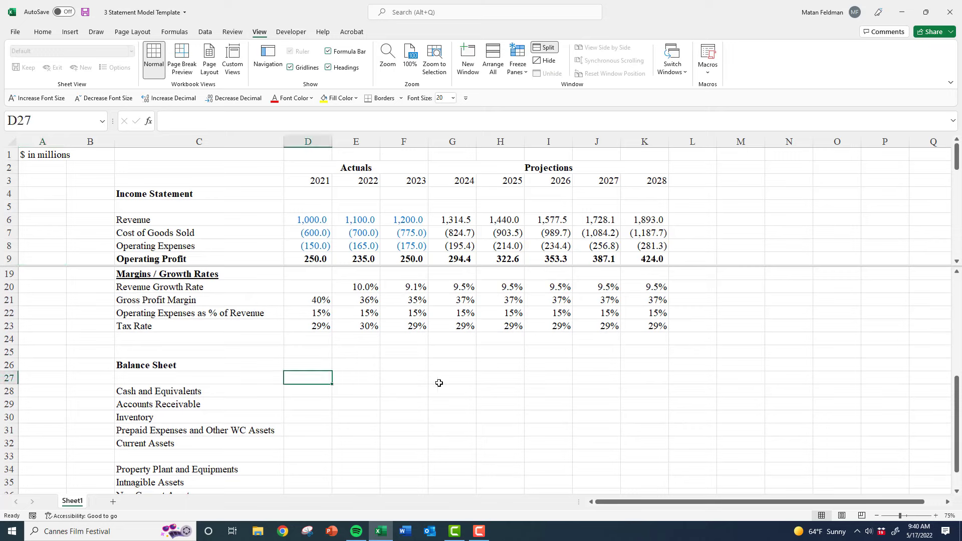
{"action": "key", "text": "Down"}
{"action": "key", "text": "Right"}
{"action": "key", "text": "Right"}
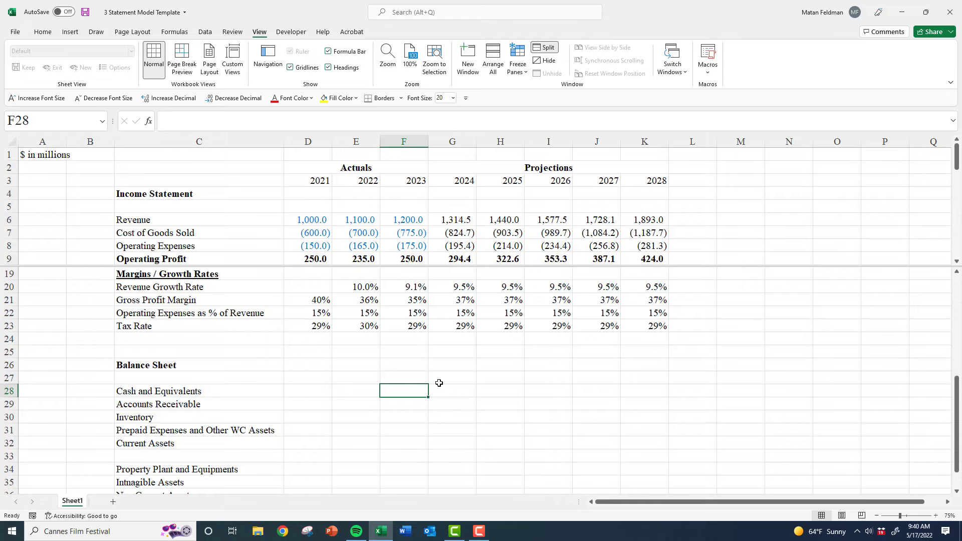
Check the 2023 Revenue and Interest Income figures in the Income Statement
{"action": "left_click", "coordinate": [396, 223]}
{"action": "scroll", "coordinate": [398, 228], "scroll_direction": "down", "scroll_amount": 1}
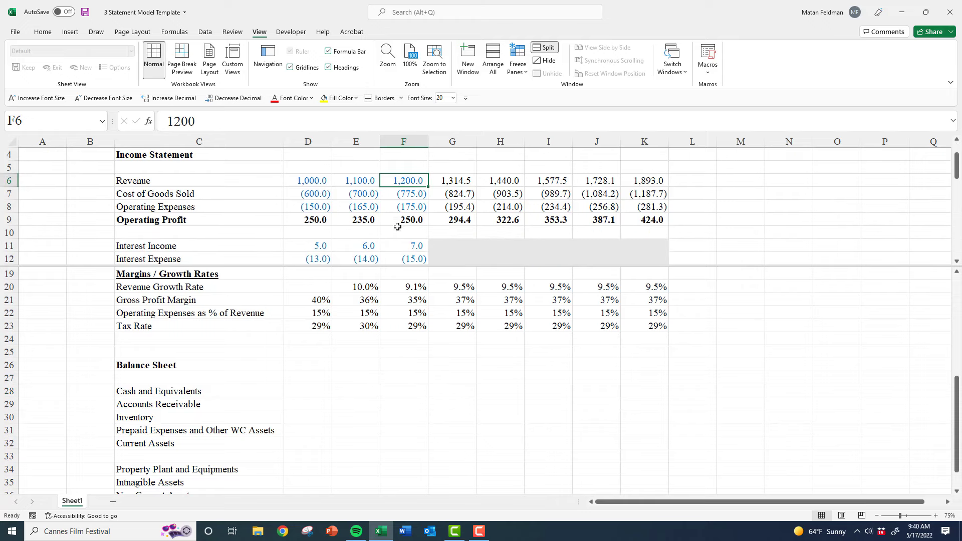
{"action": "left_click", "coordinate": [417, 247]}
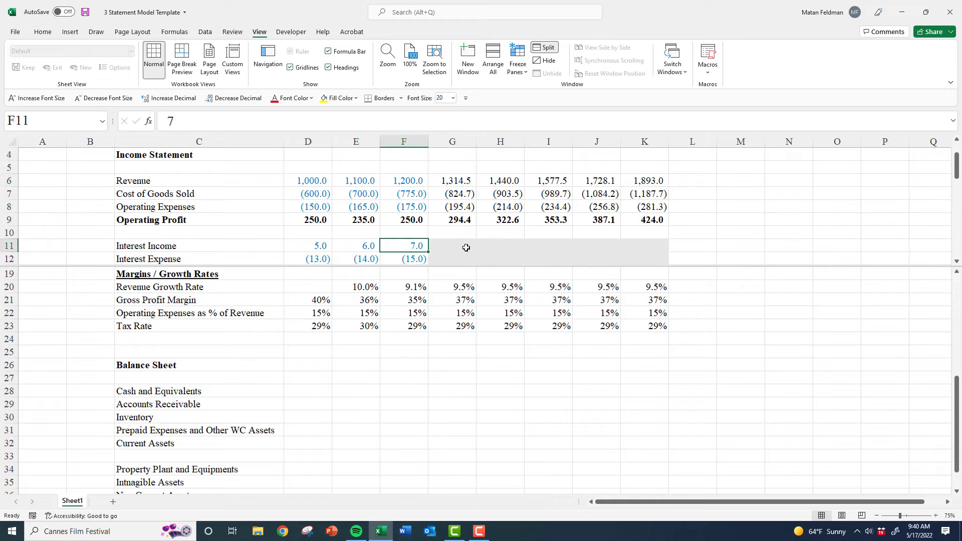
Enter Cash and Equivalents of 306 for 2023, 296 for 2022 and 286 for 2021
{"action": "left_click", "coordinate": [395, 393]}
{"action": "type", "text": "1"}
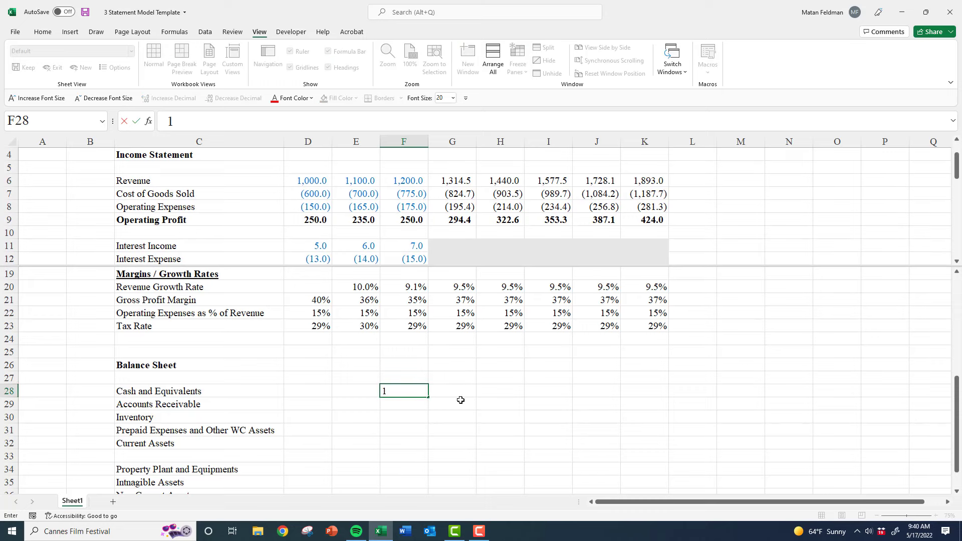
{"action": "type", "text": "306"}
{"action": "key", "text": "Left"}
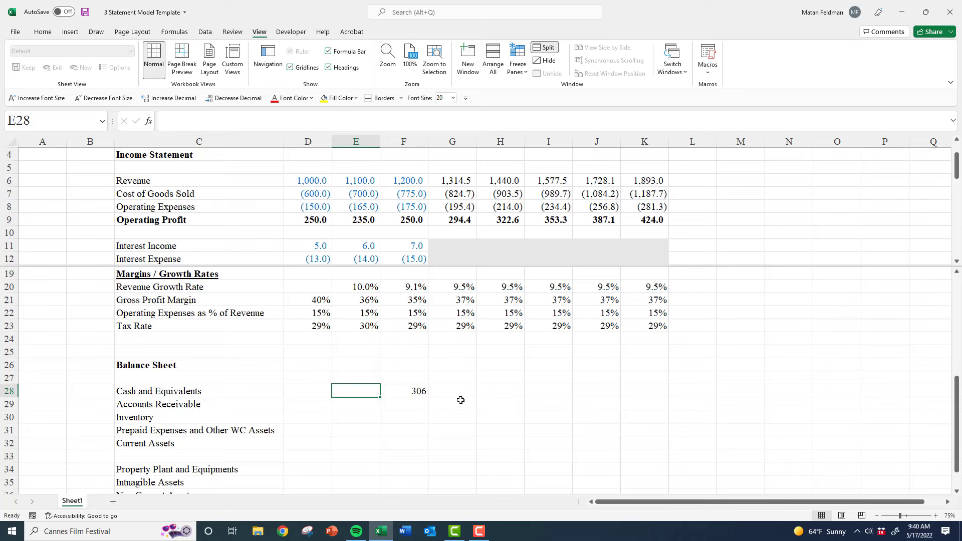
{"action": "type", "text": "296"}
{"action": "key", "text": "Left"}
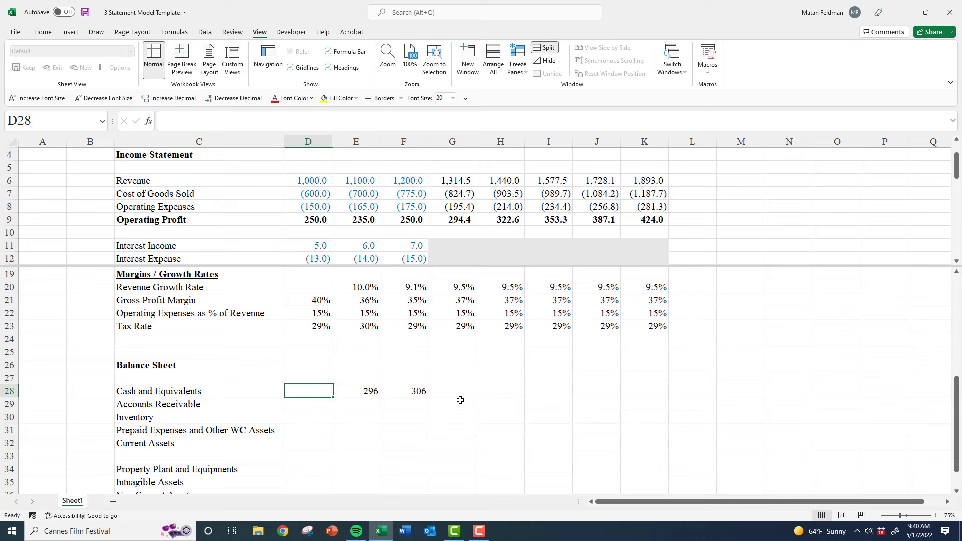
{"action": "type", "text": "286"}
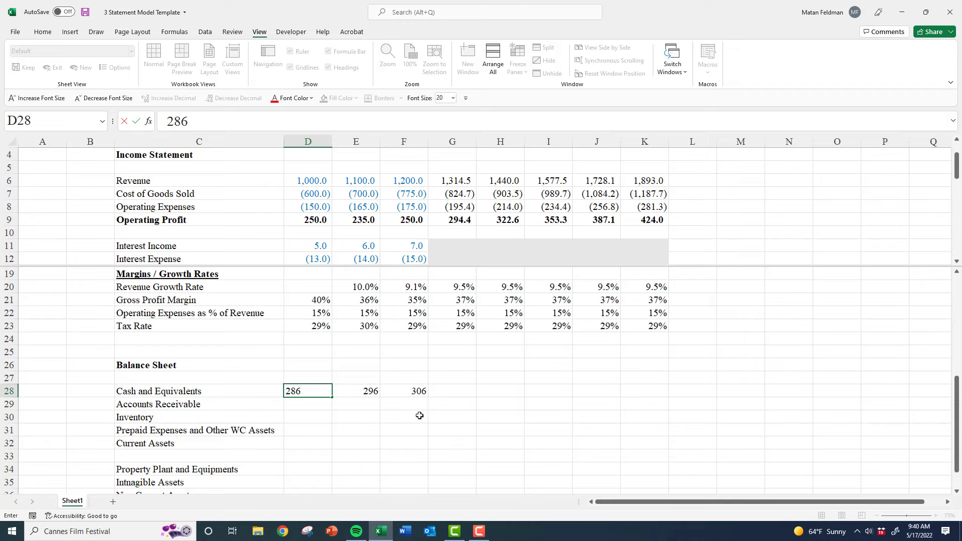
{"action": "left_click", "coordinate": [414, 395]}
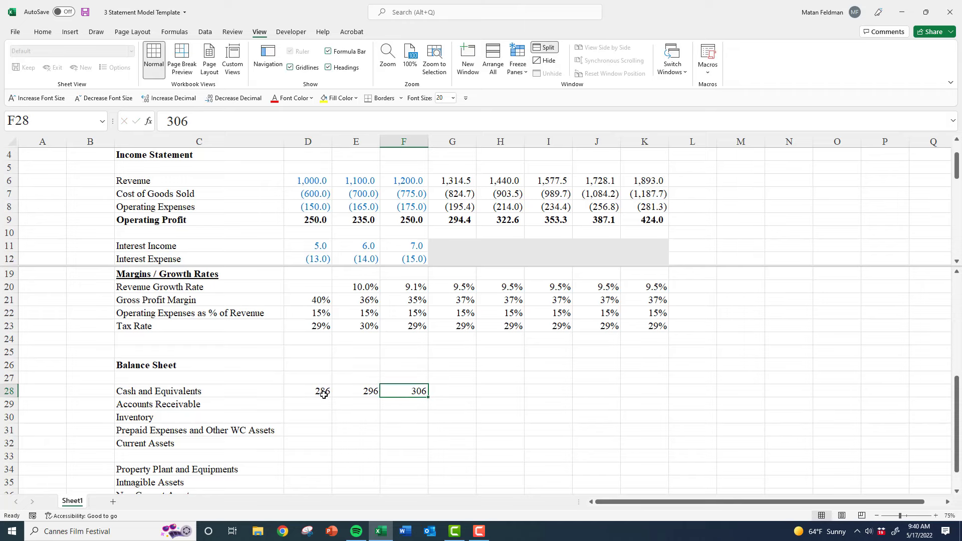
{"action": "left_click_drag", "start_coordinate": [311, 393], "coordinate": [402, 394]}
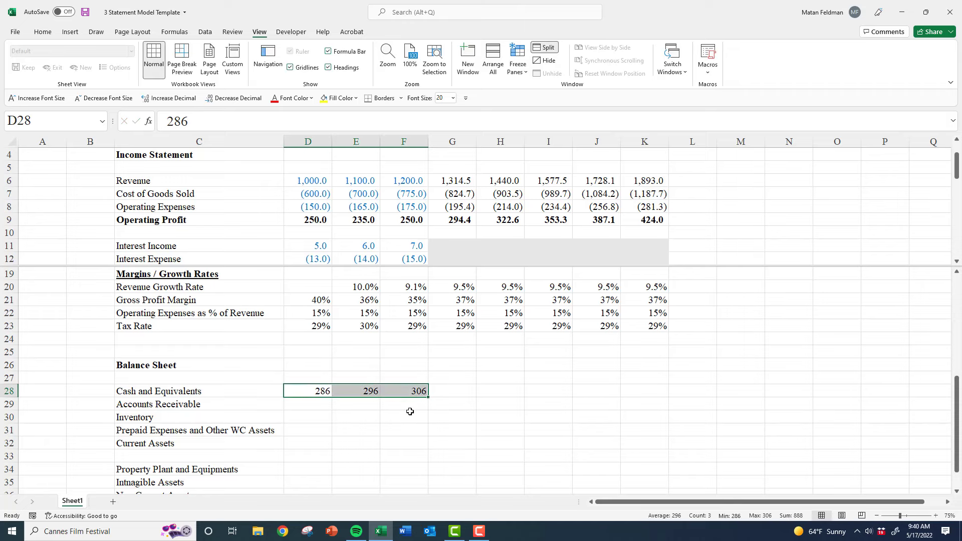
Enter Accounts Receivable of 154 for 2023, 145 for 2022 and 135 for 2021
{"action": "left_click", "coordinate": [408, 410]}
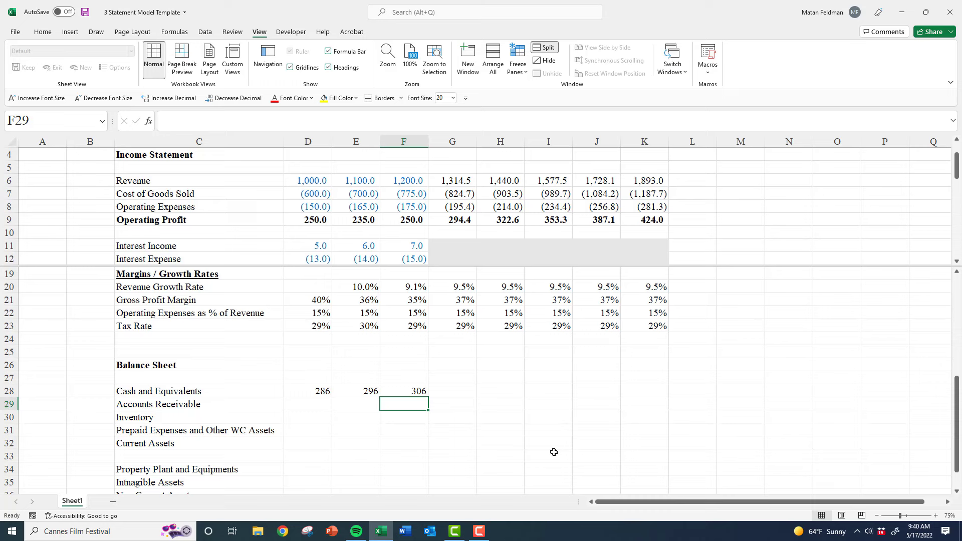
{"action": "type", "text": "21"}
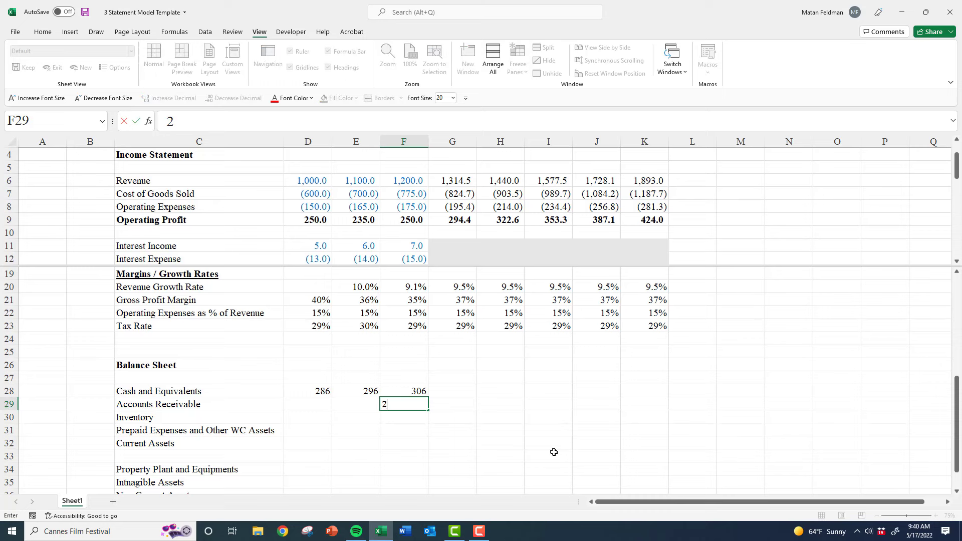
{"action": "key", "text": "BackSpace"}
{"action": "key", "text": "BackSpace"}
{"action": "type", "text": "154"}
{"action": "key", "text": "Left"}
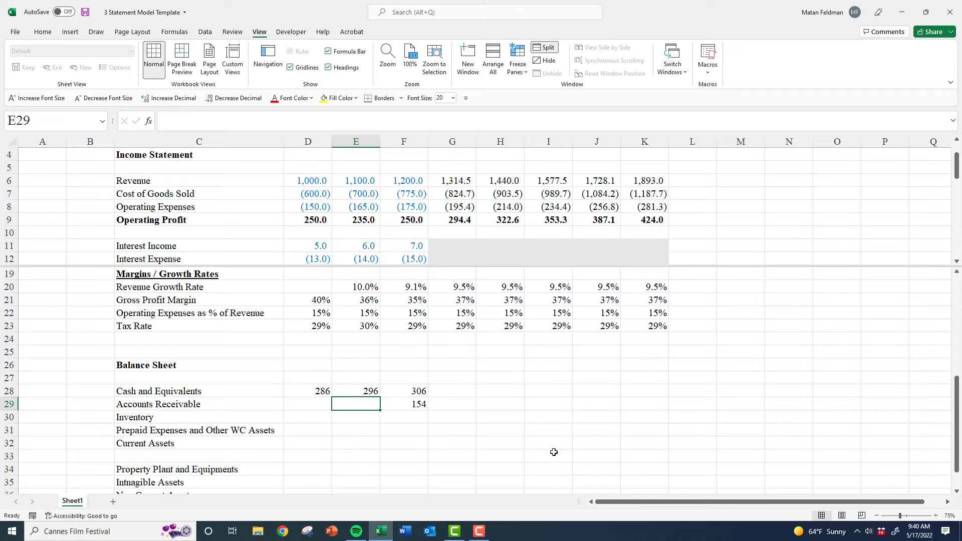
{"action": "type", "text": "1456"}
{"action": "key", "text": "Left"}
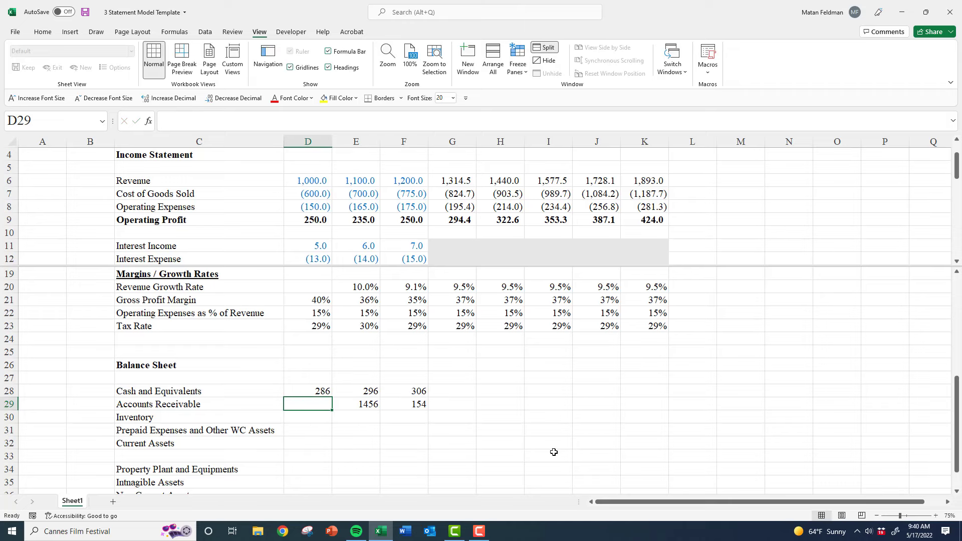
{"action": "key", "text": "Right"}
{"action": "type", "text": "145"}
{"action": "key", "text": "Left"}
{"action": "type", "text": "1"}
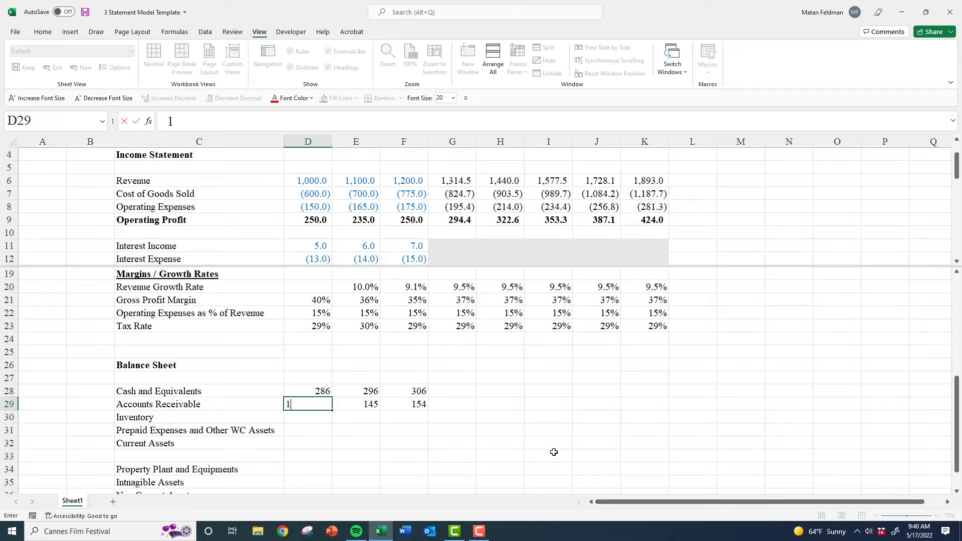
{"action": "type", "text": "35"}
{"action": "key", "text": "Right"}
{"action": "key", "text": "Right"}
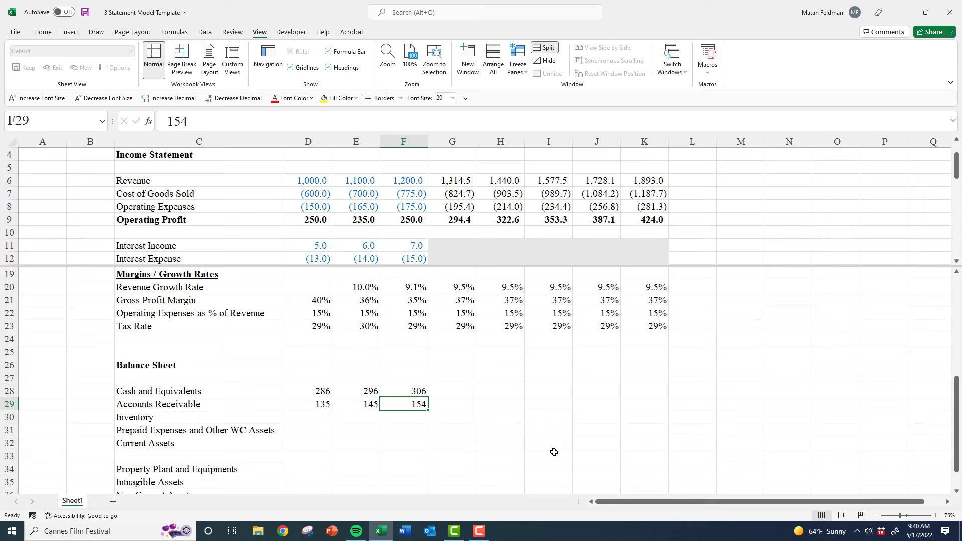
Enter Inventory of 345 for 2023, 297 for 2022 and 265 for 2021
{"action": "key", "text": "Down"}
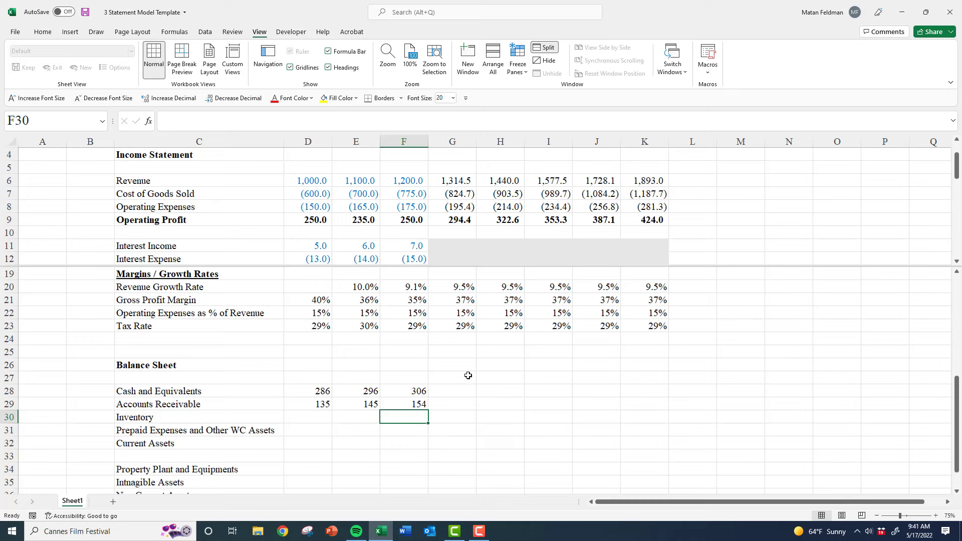
{"action": "type", "text": "3"}
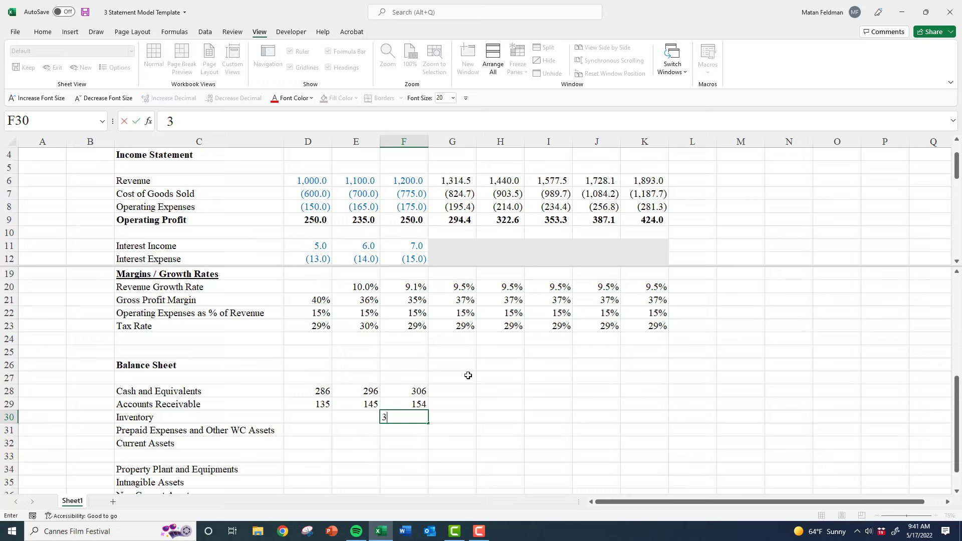
{"action": "type", "text": "45"}
{"action": "key", "text": "Left"}
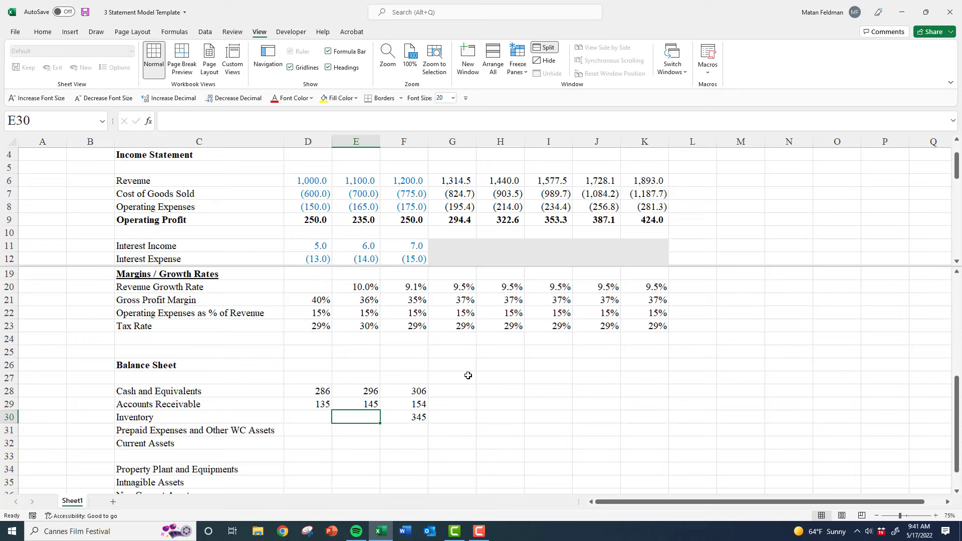
{"action": "type", "text": "297"}
{"action": "key", "text": "Left"}
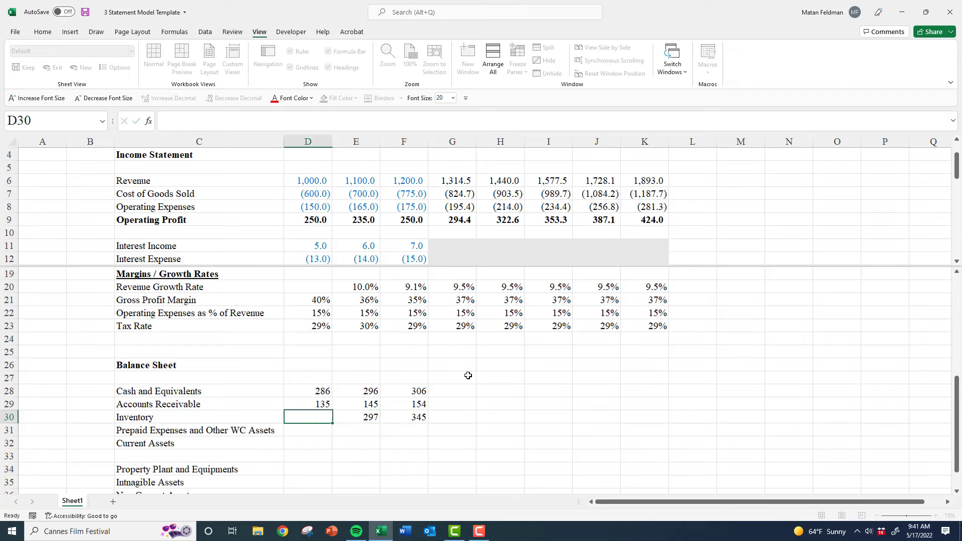
{"action": "type", "text": "265"}
{"action": "key", "text": "Right"}
Enter Prepaid Expenses and Other WC Assets of 45 for 2023, 41 for 2022 and 39 for 2021
{"action": "key", "text": "Down"}
{"action": "key", "text": "Right"}
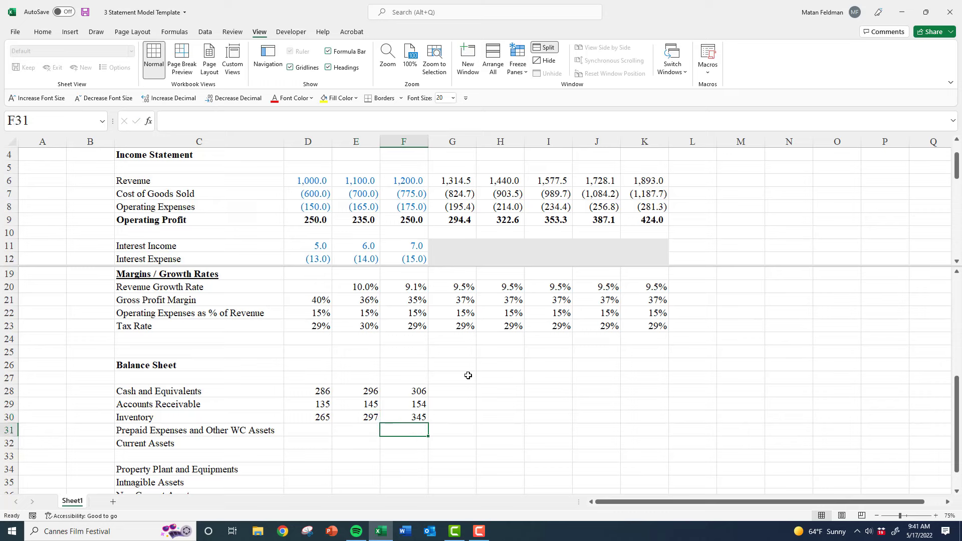
{"action": "key", "text": "Left"}
{"action": "key", "text": "Right"}
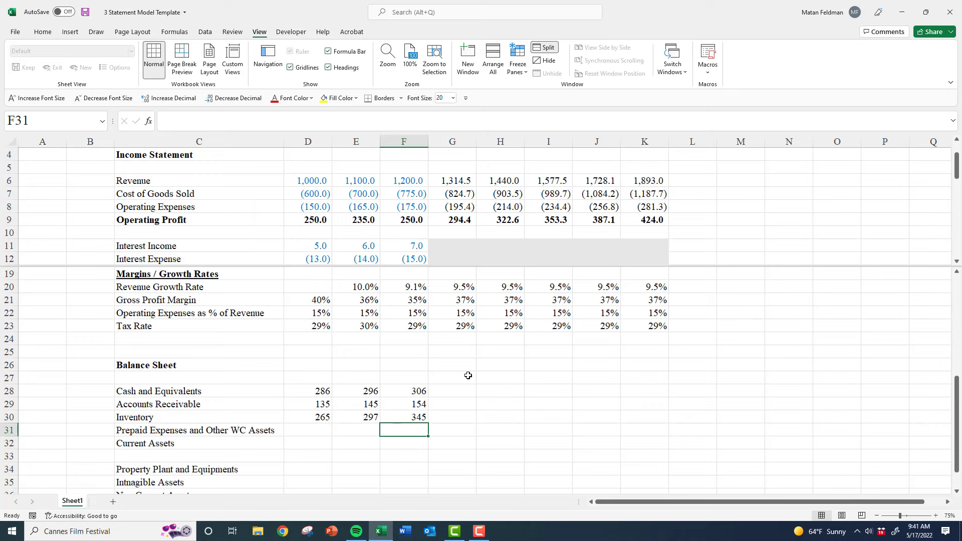
{"action": "type", "text": "45"}
{"action": "key", "text": "Left"}
{"action": "type", "text": "4"}
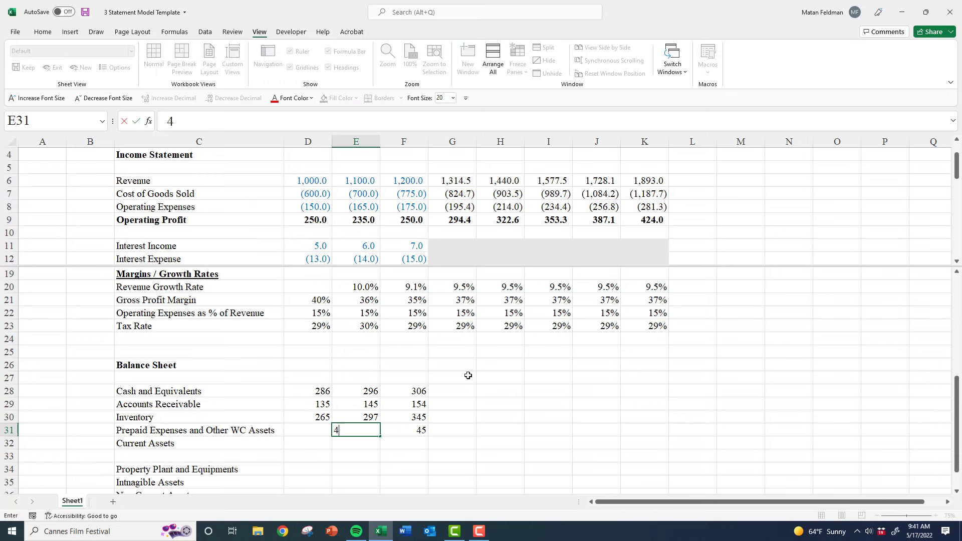
{"action": "type", "text": "1"}
{"action": "key", "text": "Left"}
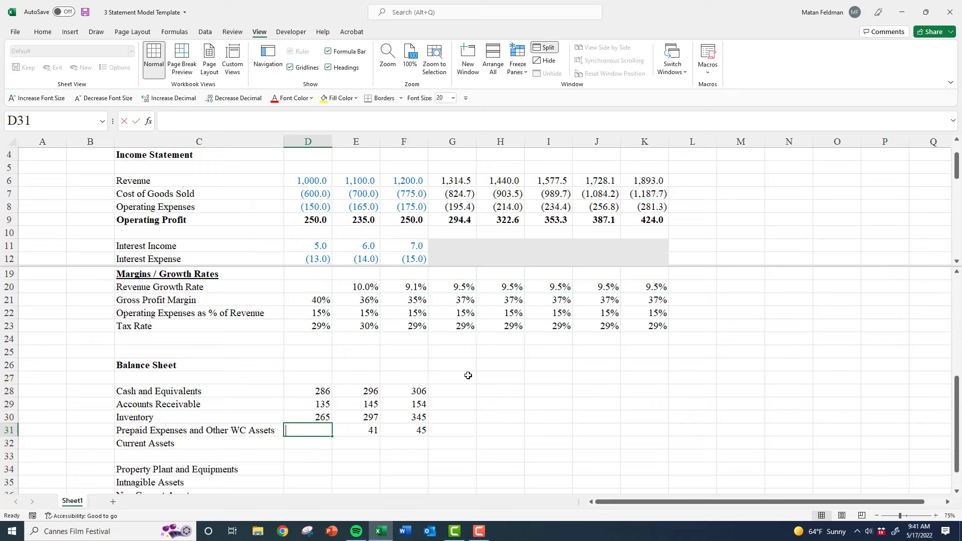
{"action": "type", "text": "39"}
Calculate 2023 Current Assets in F32 as the sum of F28:F31 and copy the formula to 2022 and 2021
{"action": "key", "text": "Right"}
{"action": "key", "text": "Right"}
{"action": "key", "text": "Down"}
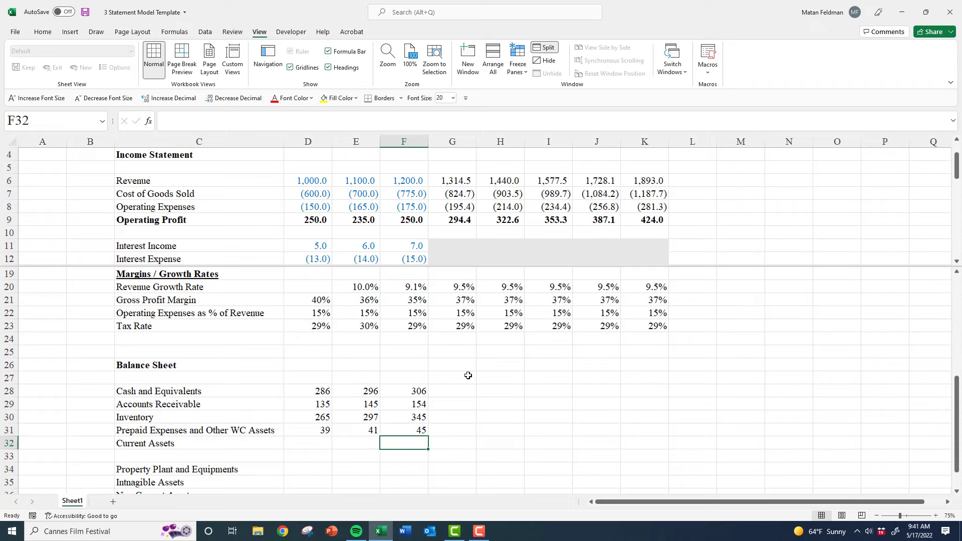
{"action": "key", "text": "alt+equal"}
{"action": "key", "text": "ctrl+Return"}
{"action": "key", "text": "ctrl+c"}
{"action": "key", "text": "shift+Left"}
{"action": "key", "text": "shift+Left"}
{"action": "key", "text": "ctrl+v"}
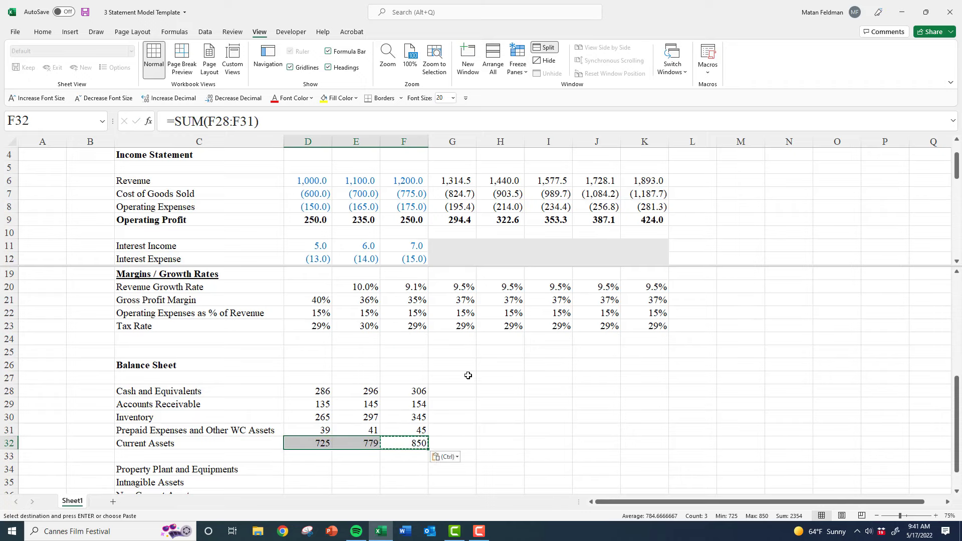
Make the Current Assets row bold from its label through the 2023 total (C32:F32)
{"action": "key", "text": "Escape"}
{"action": "key", "text": "Left"}
{"action": "key", "text": "Left"}
{"action": "key", "text": "Left"}
{"action": "key", "text": "shift+Right"}
{"action": "key", "text": "shift+Right"}
{"action": "key", "text": "shift+Right"}
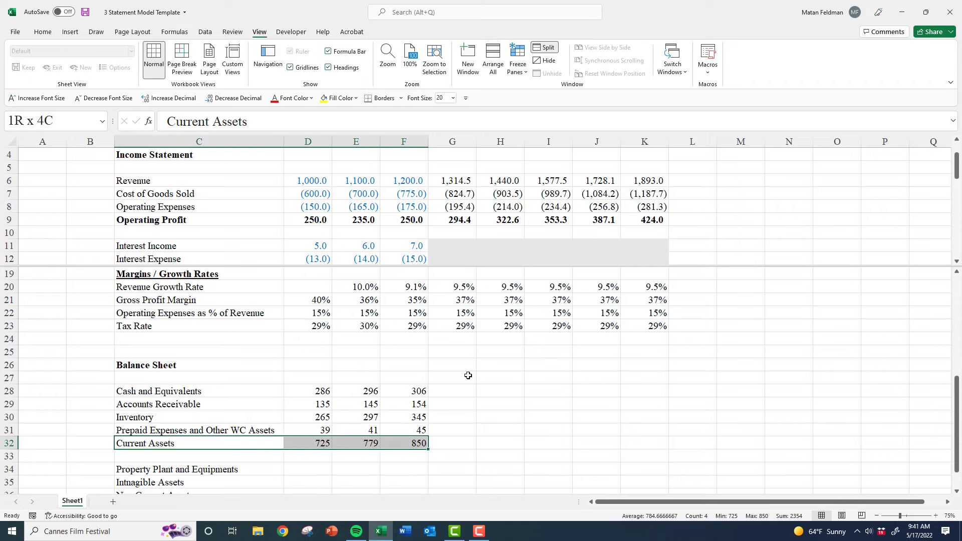
{"action": "key", "text": "ctrl+b"}
Enter Property Plant and Equipments of 265 for 2023, 243 for 2022 and 210 for 2021 in row 34
{"action": "key", "text": "Down"}
{"action": "key", "text": "Right"}
{"action": "key", "text": "Down"}
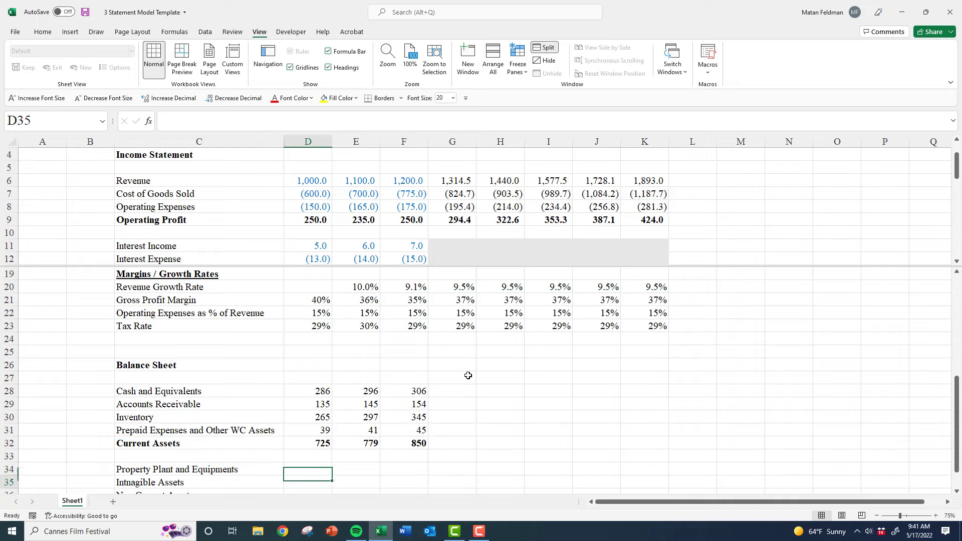
{"action": "key", "text": "Down"}
{"action": "key", "text": "Down"}
{"action": "key", "text": "Down"}
{"action": "key", "text": "Down"}
{"action": "key", "text": "Down"}
{"action": "key", "text": "Up"}
{"action": "key", "text": "Up"}
{"action": "key", "text": "Up"}
{"action": "key", "text": "Up"}
{"action": "key", "text": "Up"}
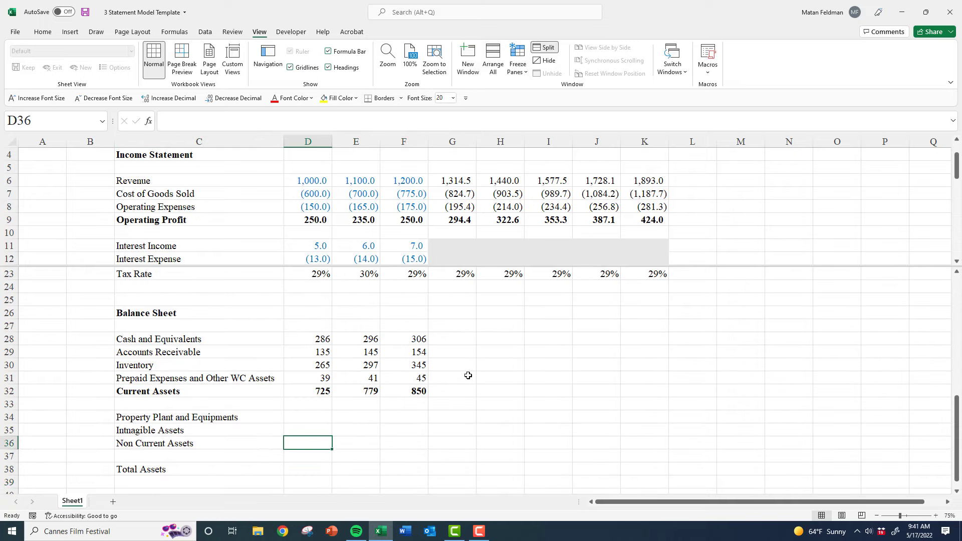
{"action": "key", "text": "Right"}
{"action": "key", "text": "Right"}
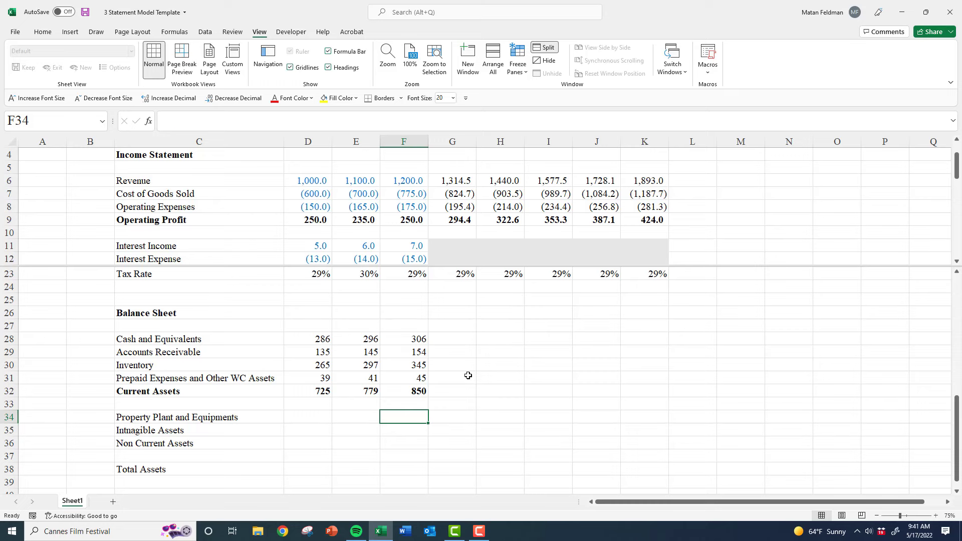
{"action": "type", "text": "265"}
{"action": "key", "text": "Left"}
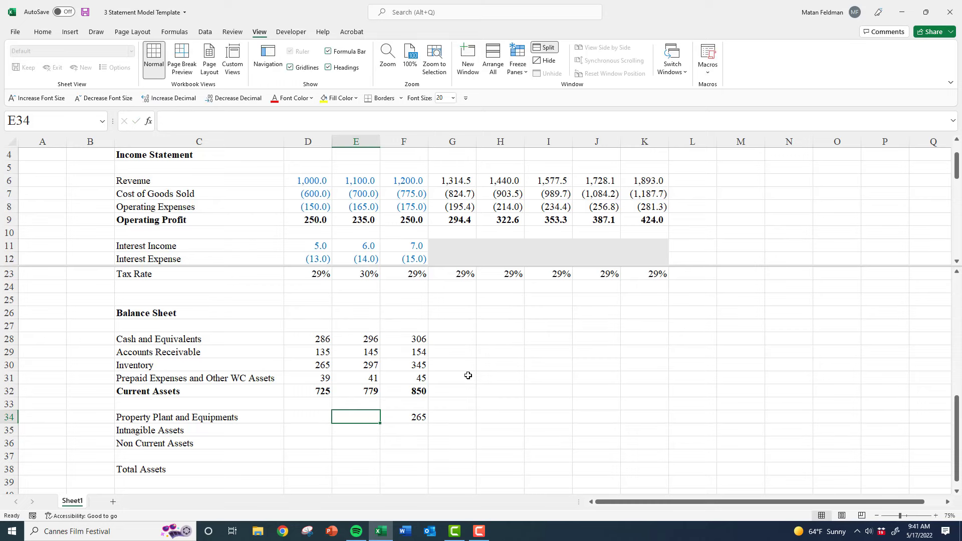
{"action": "type", "text": "2"}
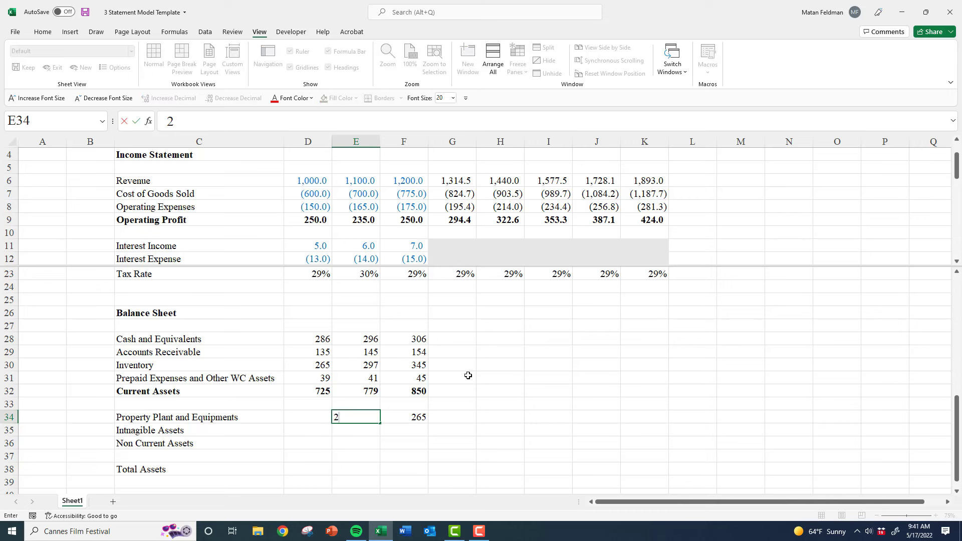
{"action": "type", "text": "43"}
{"action": "key", "text": "Left"}
{"action": "type", "text": "243"}
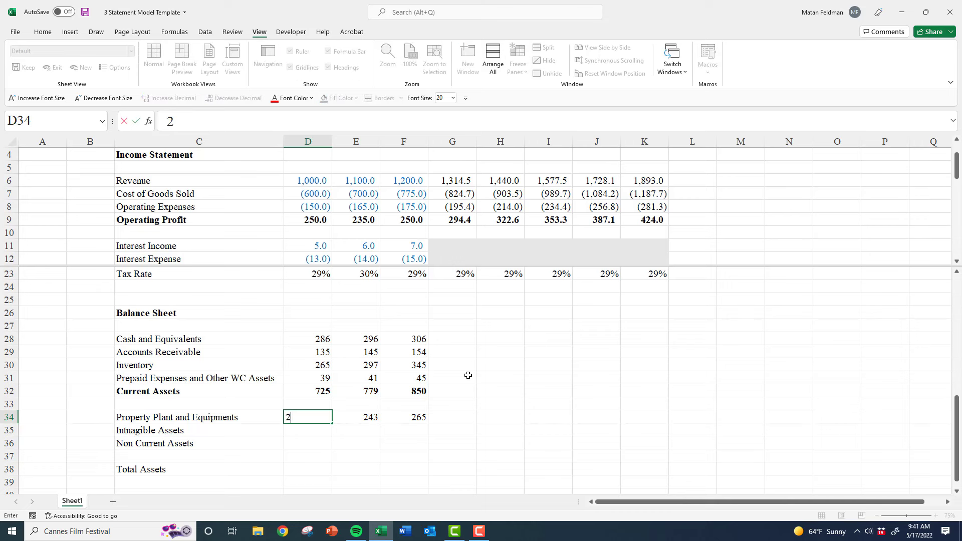
{"action": "key", "text": "Left"}
{"action": "key", "text": "Right"}
{"action": "type", "text": "210"}
Enter intangible assets of 67 for 2023, 56 for 2022 and 47 for 2021 in row 35
{"action": "key", "text": "Down"}
{"action": "key", "text": "Right"}
{"action": "key", "text": "Right"}
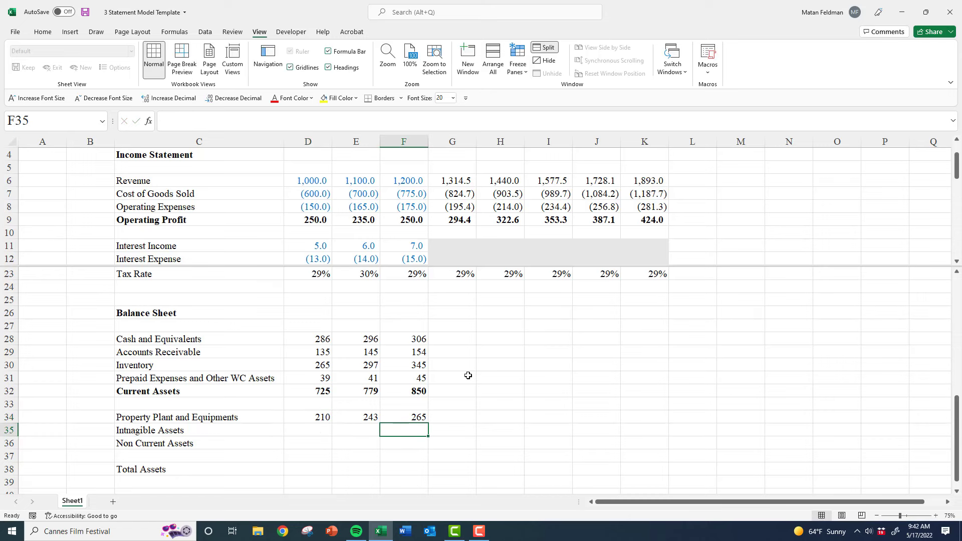
{"action": "type", "text": "67"}
{"action": "key", "text": "Left"}
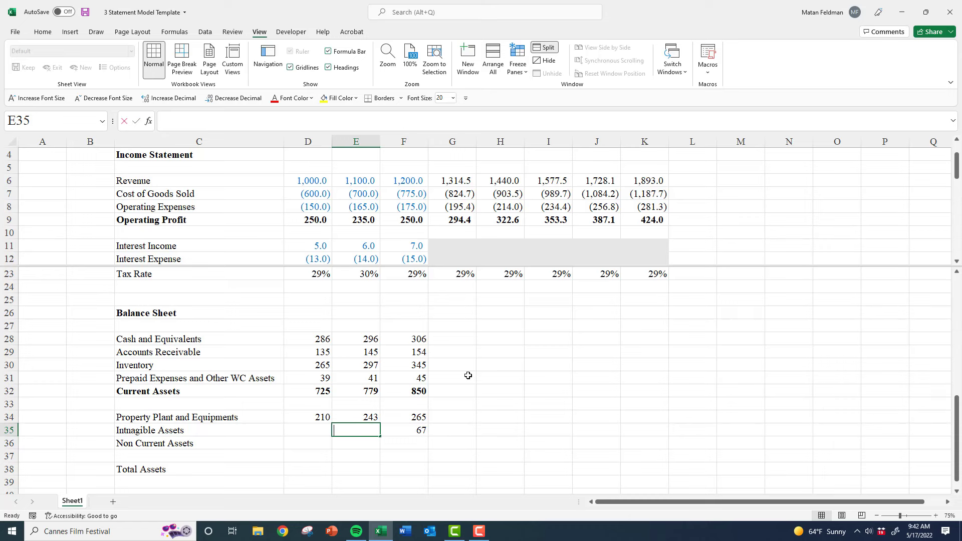
{"action": "type", "text": "56"}
{"action": "key", "text": "Left"}
{"action": "type", "text": "47"}
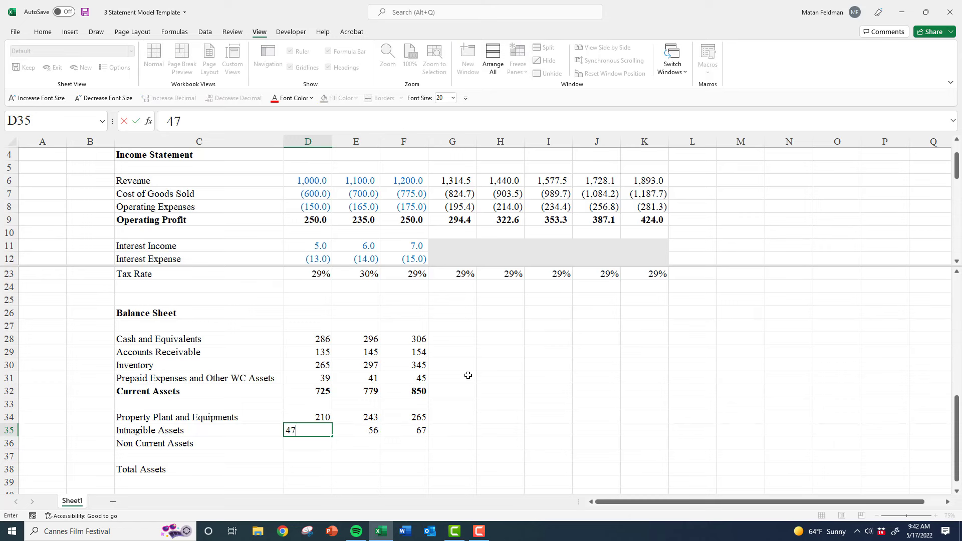
{"action": "key", "text": "Return"}
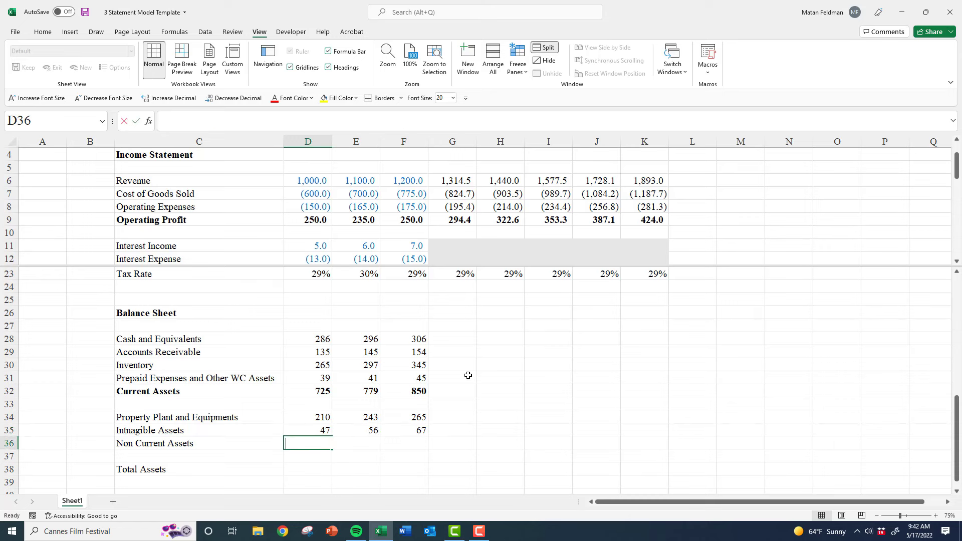
Calculate 2021 Non Current Assets in D36 as the sum of the two rows above and copy the formula to 2022 and 2023
{"action": "key", "text": "alt+equal"}
{"action": "key", "text": "ctrl+Return"}
{"action": "key", "text": "ctrl+c"}
{"action": "key", "text": "shift+Right"}
{"action": "key", "text": "shift+Right"}
{"action": "key", "text": "ctrl+v"}
Make the Non Current Assets row bold from its label through the 2023 total (C36:F36)
{"action": "key", "text": "Left"}
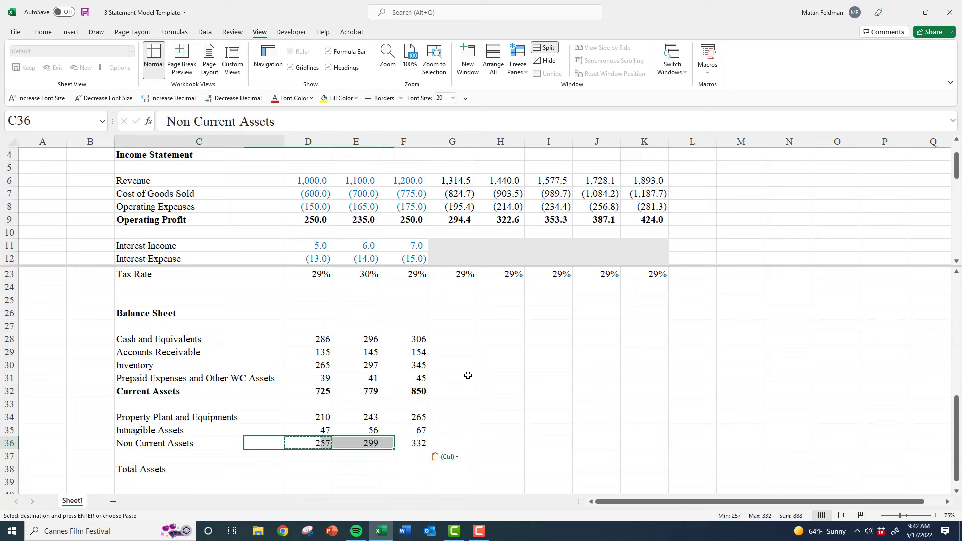
{"action": "key", "text": "Left"}
{"action": "key", "text": "Right"}
{"action": "key", "text": "shift+Right"}
{"action": "key", "text": "shift+Right"}
{"action": "key", "text": "shift+Right"}
{"action": "key", "text": "ctrl+b"}
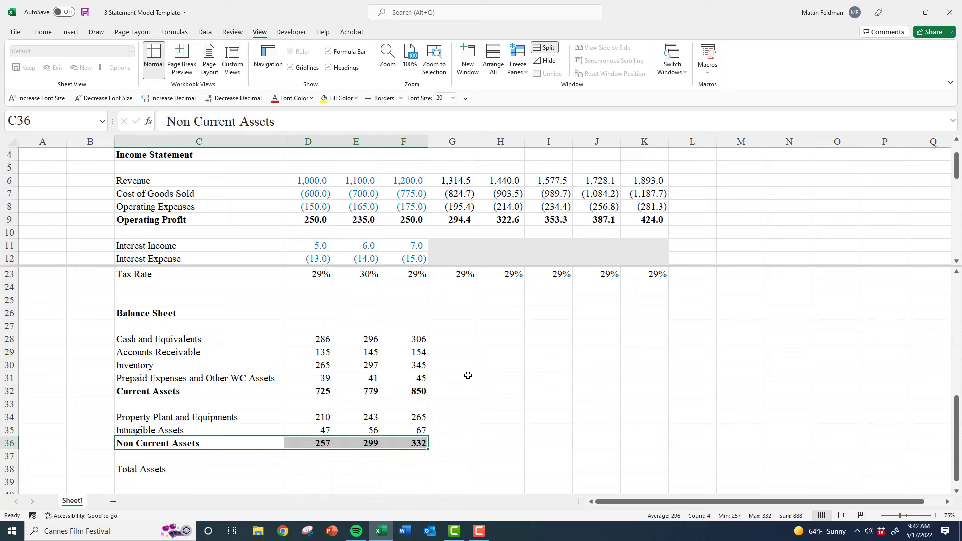
Calculate 2021 Total Assets in D38 as =D32+D36 and copy the formula to 2022 and 2023
{"action": "key", "text": "Down"}
{"action": "key", "text": "Down"}
{"action": "key", "text": "Right"}
{"action": "type", "text": "="}
{"action": "key", "text": "Up"}
{"action": "key", "text": "Up"}
{"action": "key", "text": "Up"}
{"action": "key", "text": "Up"}
{"action": "key", "text": "Up"}
{"action": "key", "text": "Up"}
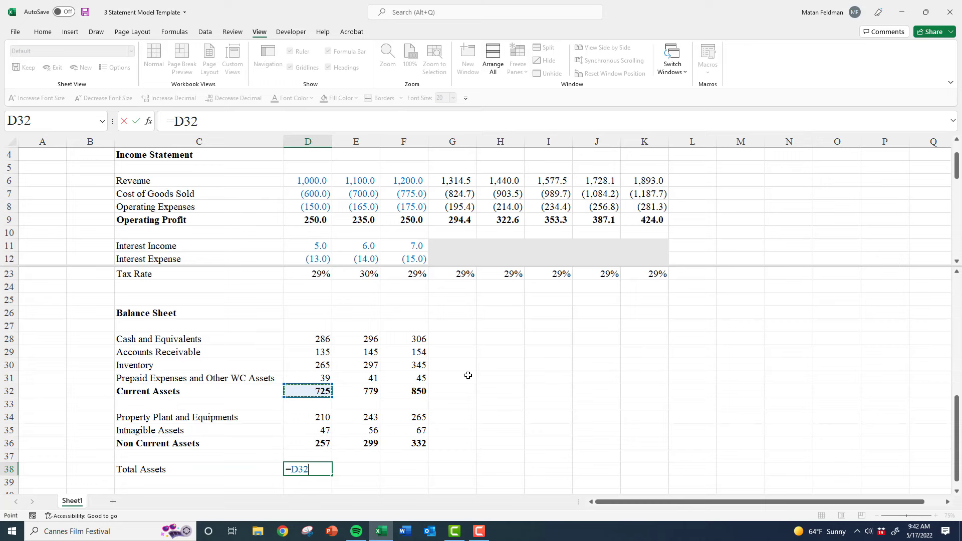
{"action": "type", "text": "+"}
{"action": "key", "text": "Up"}
{"action": "key", "text": "Up"}
{"action": "key", "text": "ctrl+Return"}
{"action": "key", "text": "shift+Right"}
{"action": "key", "text": "shift+Right"}
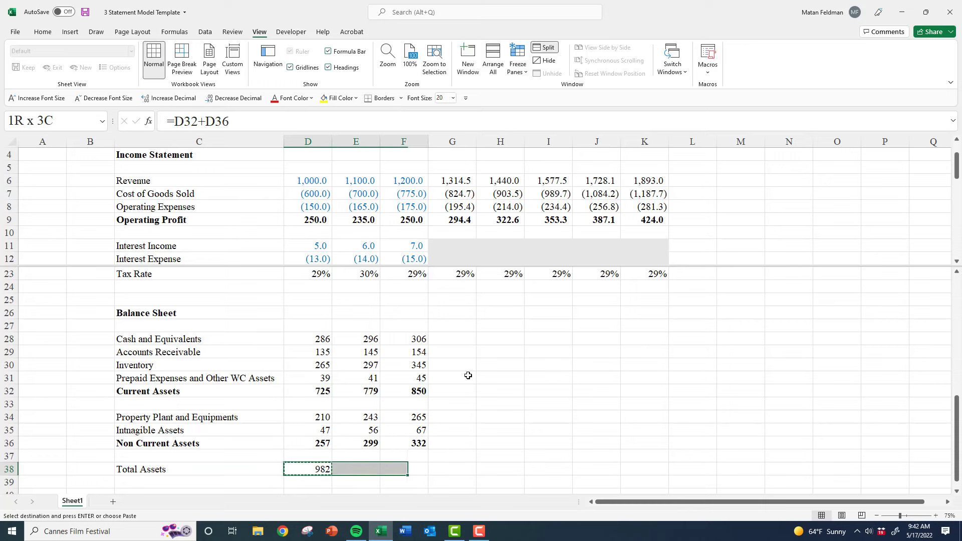
{"action": "key", "text": "ctrl+r"}
Make the Total Assets row bold from its label through the 2023 total (C38:F38)
{"action": "key", "text": "Left"}
{"action": "key", "text": "shift+Right"}
{"action": "key", "text": "shift+Right"}
{"action": "key", "text": "shift+Right"}
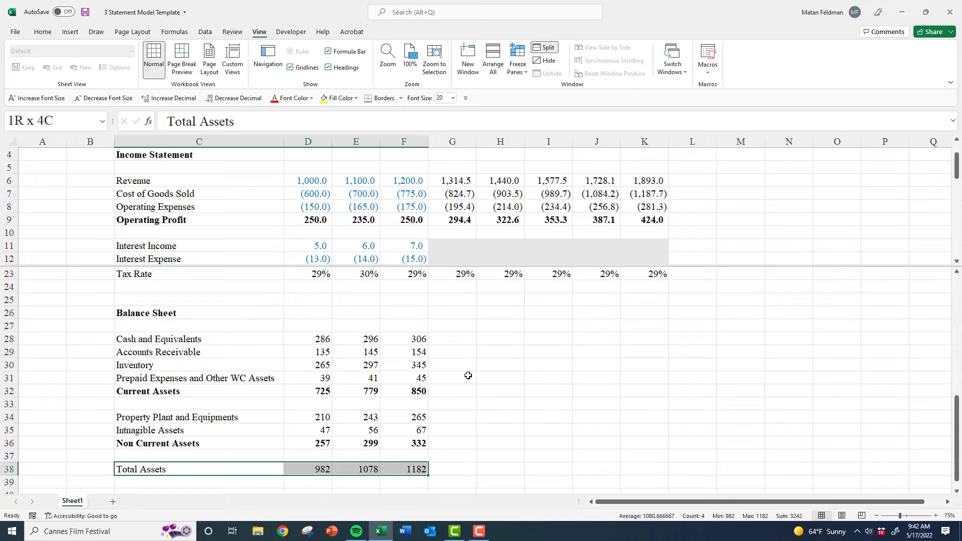
{"action": "key", "text": "ctrl+b"}
Shade the projected Cash and Equivalents cells G28:K28 with a light gray fill
{"action": "key", "text": "Down"}
{"action": "key", "text": "Down"}
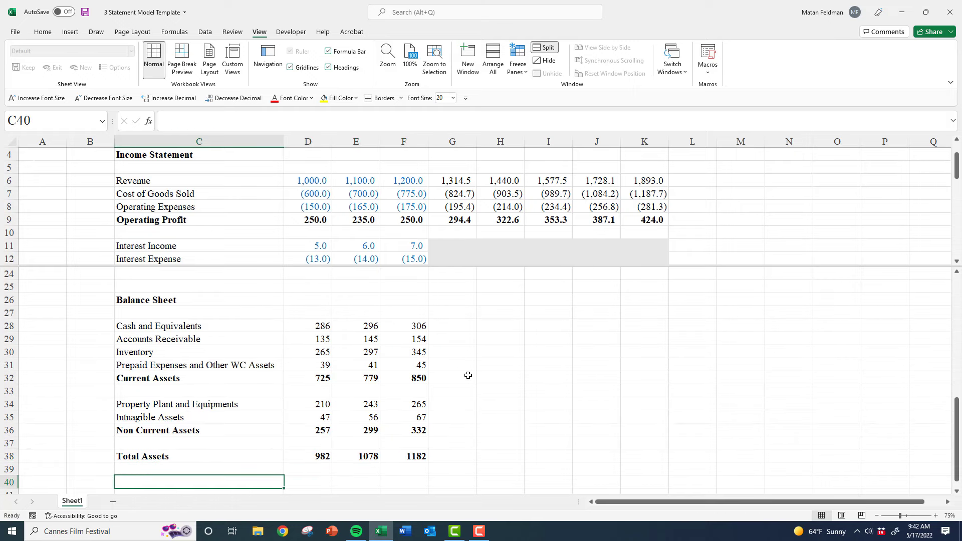
{"action": "key", "text": "Right"}
{"action": "key", "text": "Up"}
{"action": "key", "text": "Up"}
{"action": "key", "text": "Up"}
{"action": "key", "text": "Up"}
{"action": "key", "text": "Up"}
{"action": "key", "text": "Up"}
{"action": "key", "text": "Up"}
{"action": "key", "text": "Up"}
{"action": "key", "text": "Up"}
{"action": "key", "text": "Up"}
{"action": "key", "text": "Up"}
{"action": "key", "text": "Up"}
{"action": "key", "text": "Right"}
{"action": "key", "text": "Right"}
{"action": "key", "text": "Right"}
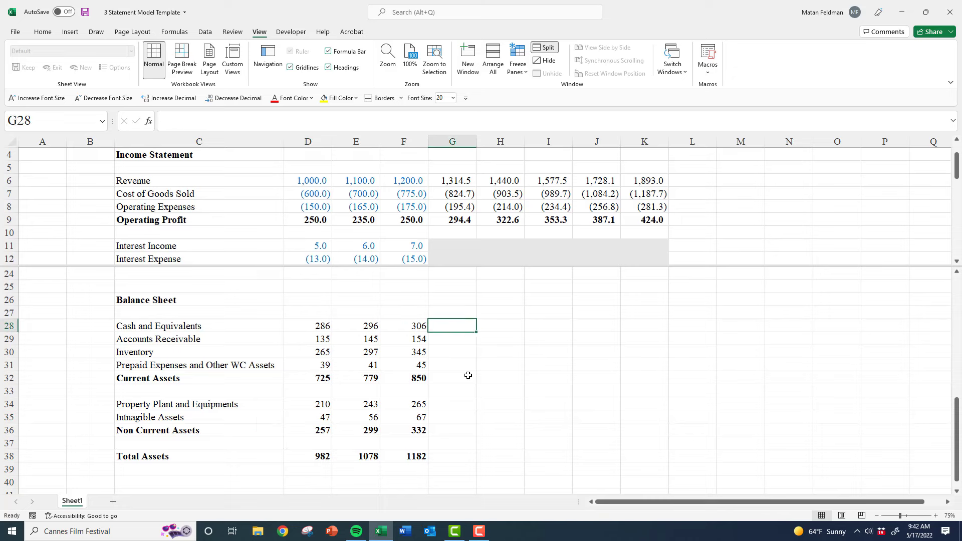
{"action": "key", "text": "shift+Right"}
{"action": "key", "text": "shift+Right"}
{"action": "key", "text": "shift+Right"}
{"action": "key", "text": "shift+Right"}
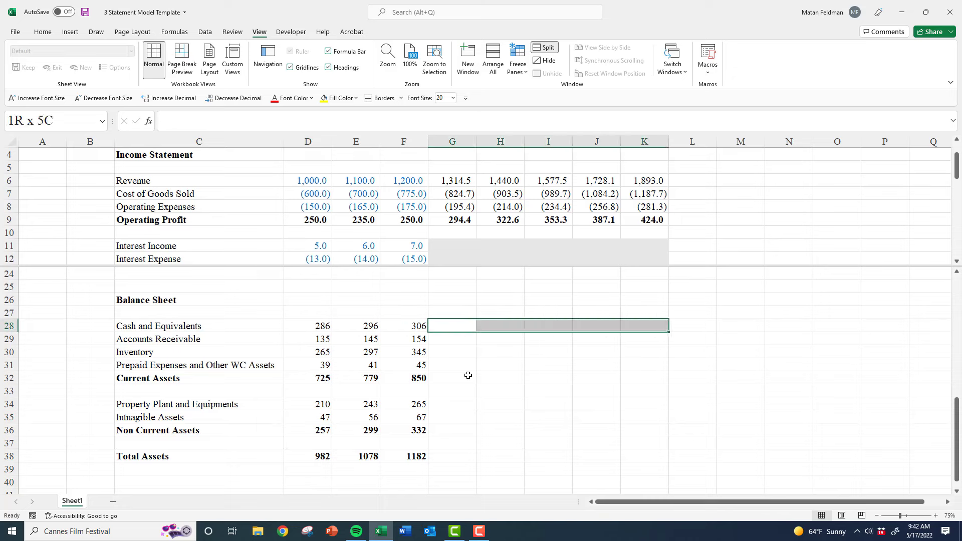
{"action": "key", "text": "ctrl+1"}
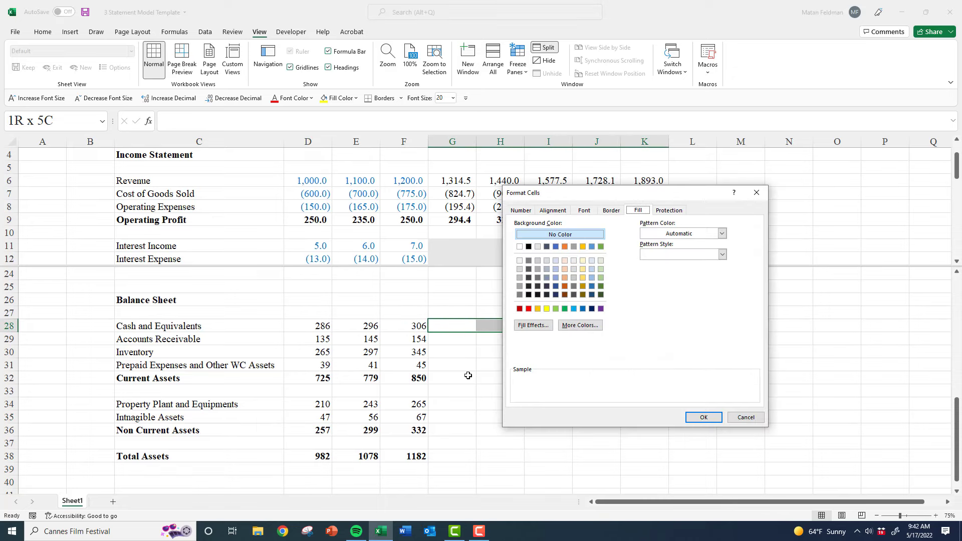
{"action": "key", "text": "Tab"}
{"action": "key", "text": "Down"}
{"action": "key", "text": "Right"}
{"action": "key", "text": "Right"}
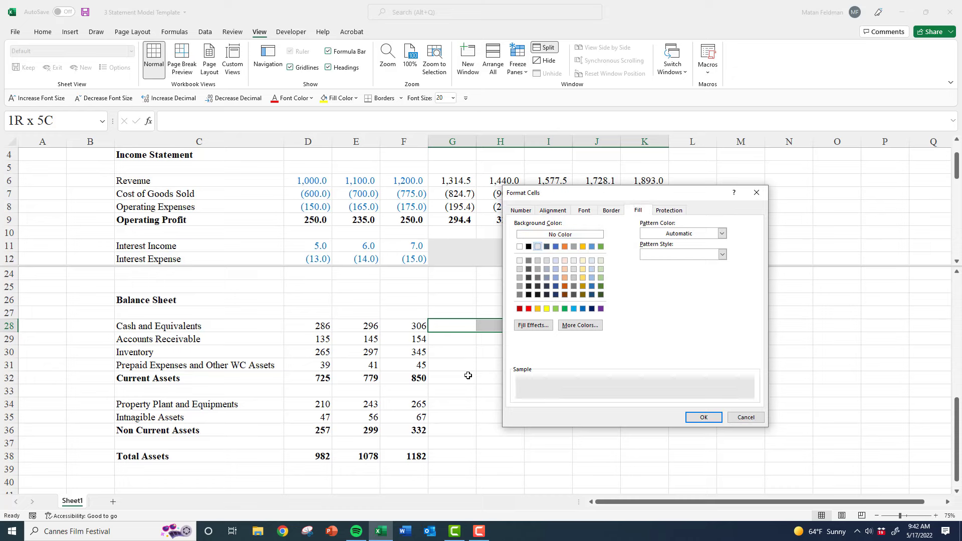
{"action": "key", "text": "Tab"}
{"action": "key", "text": "Tab"}
{"action": "key", "text": "Tab"}
{"action": "key", "text": "Tab"}
{"action": "key", "text": "Tab"}
{"action": "key", "text": "Return"}
{"action": "key", "text": "Left"}
{"action": "key", "text": "Right"}
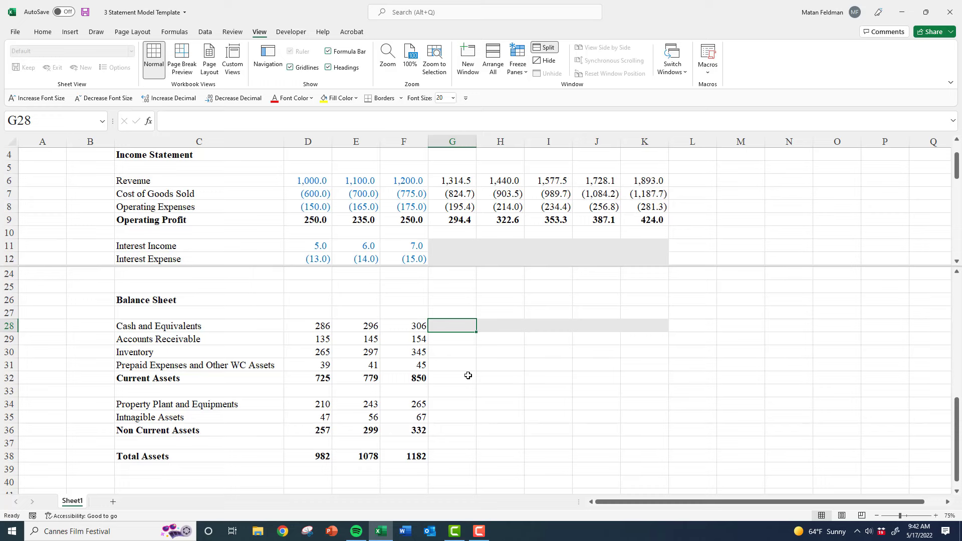
{"action": "key", "text": "Right"}
{"action": "key", "text": "Right"}
{"action": "key", "text": "Right"}
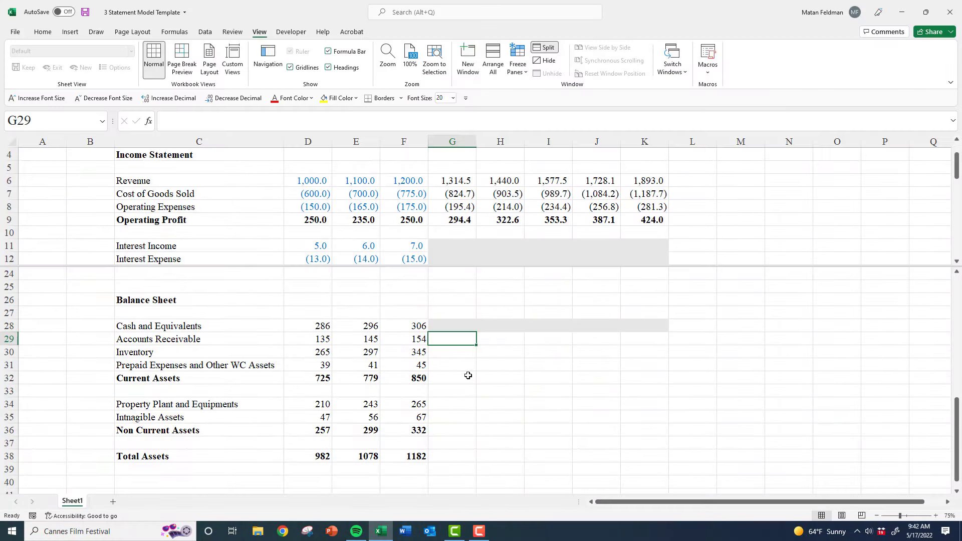
Examine the projected income statement and the growth and margin assumptions for a driver of the Accounts Receivable forecast
{"action": "left_click", "coordinate": [448, 195]}
{"action": "scroll", "coordinate": [448, 195], "scroll_direction": "down", "scroll_amount": 1}
{"action": "scroll", "coordinate": [451, 198], "scroll_direction": "down", "scroll_amount": 4}
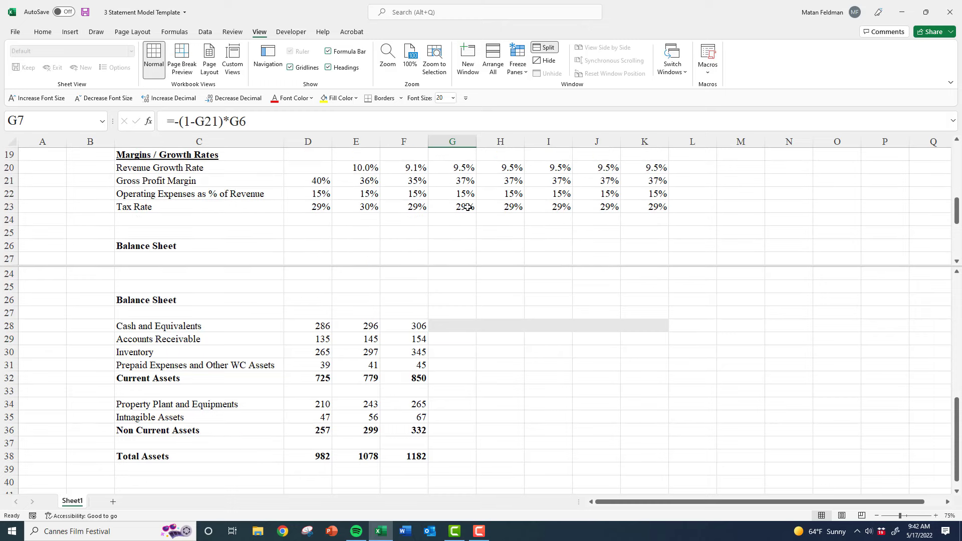
{"action": "scroll", "coordinate": [466, 205], "scroll_direction": "up", "scroll_amount": 1}
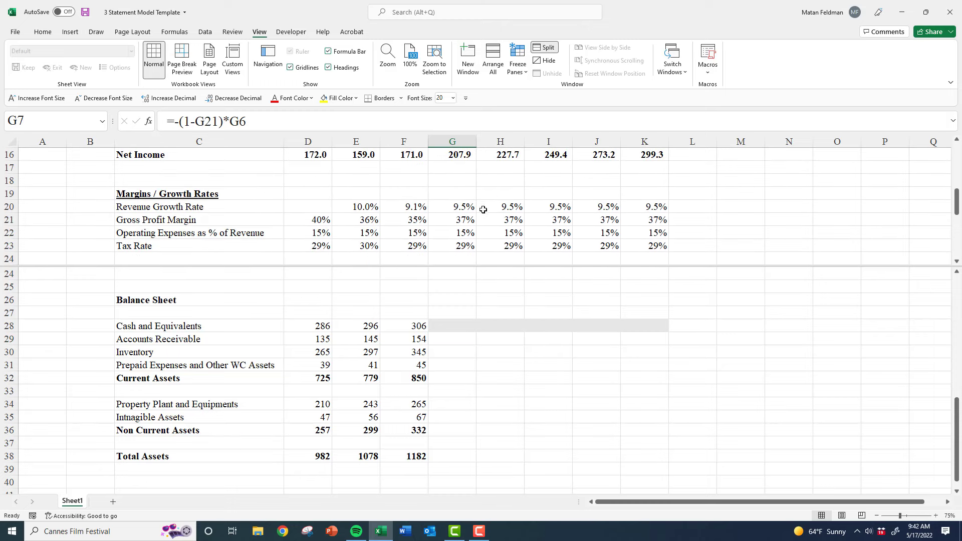
{"action": "left_click", "coordinate": [468, 207]}
{"action": "left_click", "coordinate": [454, 327]}
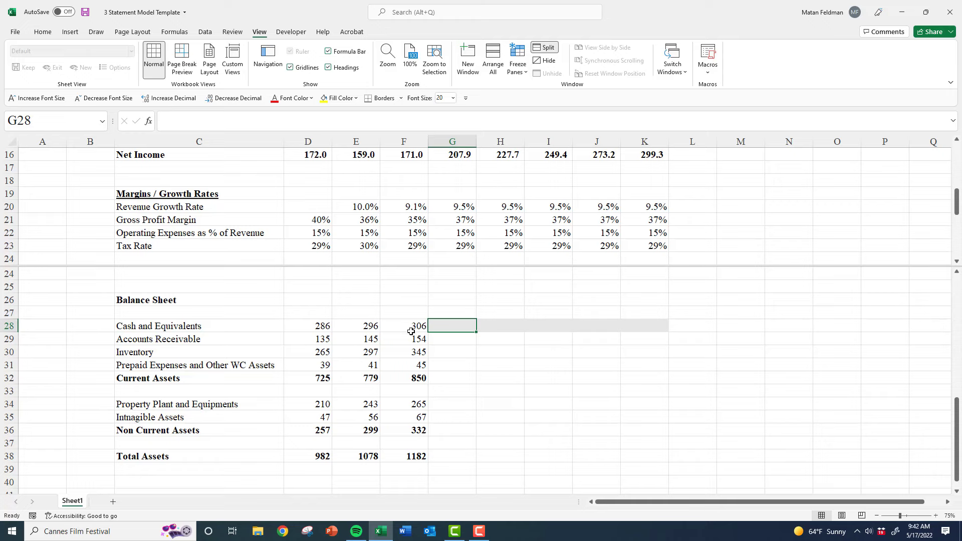
{"action": "left_click", "coordinate": [435, 345]}
{"action": "left_click", "coordinate": [466, 217]}
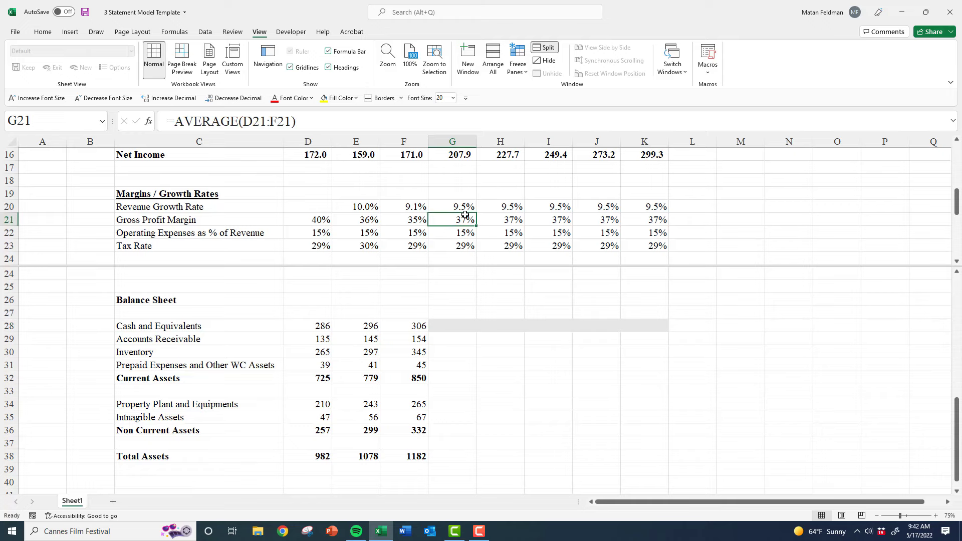
{"action": "scroll", "coordinate": [465, 215], "scroll_direction": "up", "scroll_amount": 5}
{"action": "scroll", "coordinate": [465, 215], "scroll_direction": "down", "scroll_amount": 3}
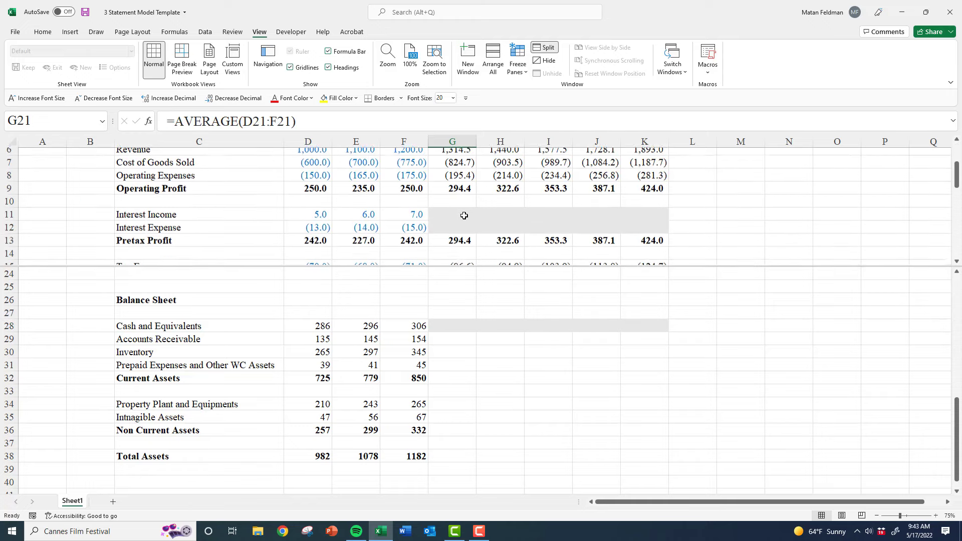
{"action": "scroll", "coordinate": [456, 232], "scroll_direction": "down", "scroll_amount": 1}
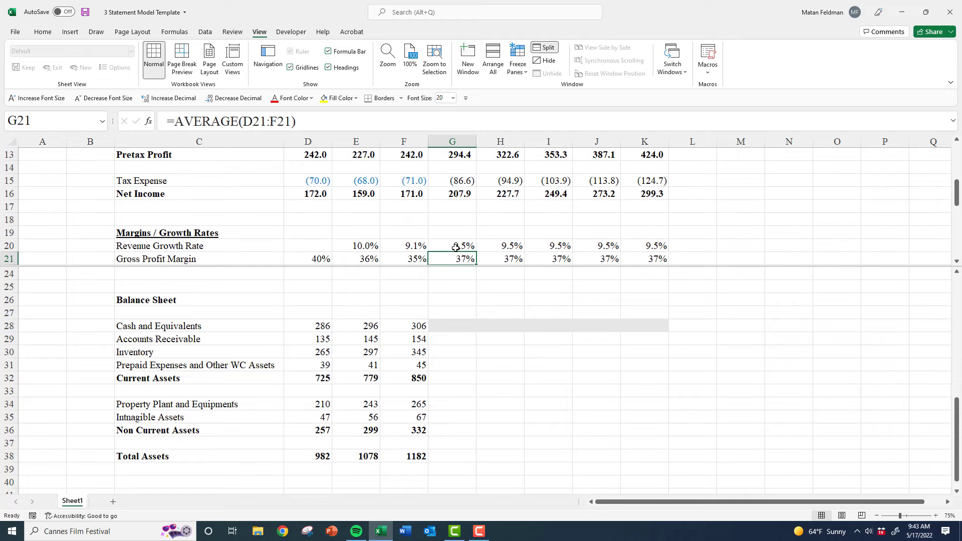
{"action": "left_click", "coordinate": [458, 246]}
Project 2024 Accounts Receivable in G29 from the prior year and the revenue growth rate with =F29*(1+G20)
{"action": "left_click", "coordinate": [443, 338]}
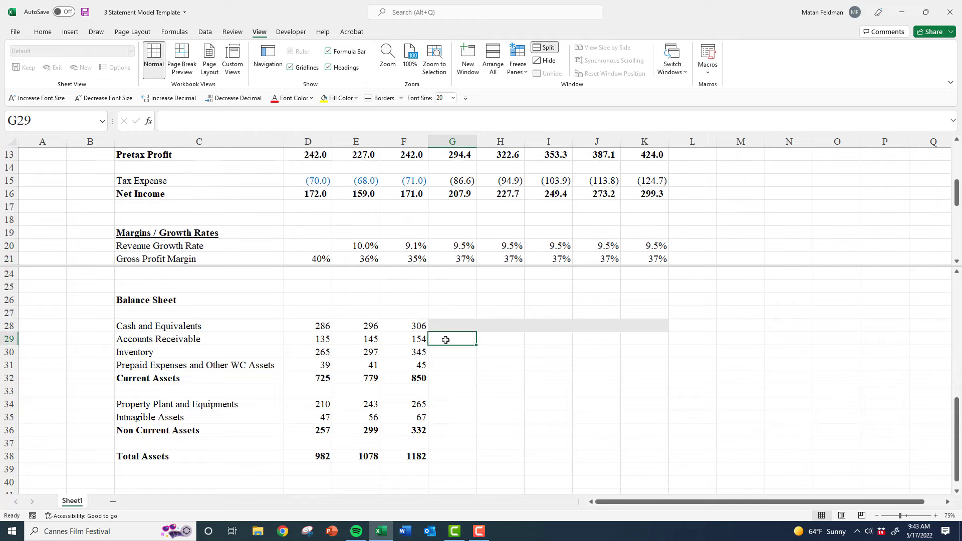
{"action": "type", "text": "="}
{"action": "key", "text": "Left"}
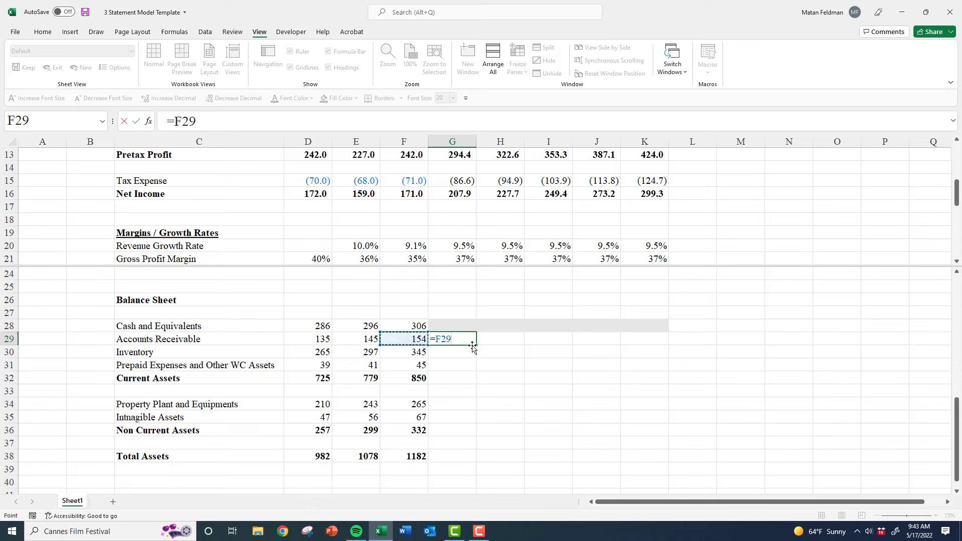
{"action": "type", "text": "*(1+"}
{"action": "key", "text": "F6"}
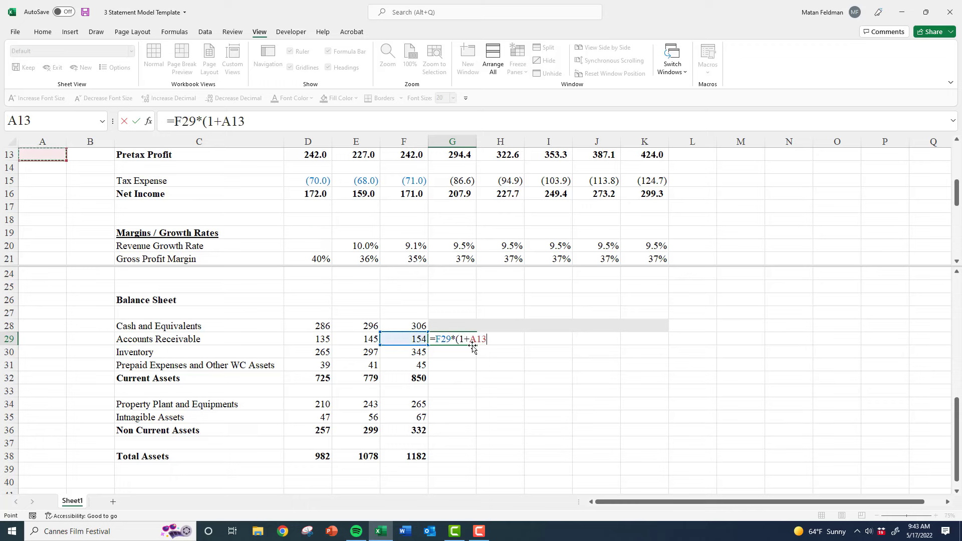
{"action": "key", "text": "Right"}
{"action": "key", "text": "Down"}
{"action": "key", "text": "Right"}
{"action": "key", "text": "Right"}
{"action": "key", "text": "Down"}
{"action": "key", "text": "Down"}
{"action": "key", "text": "Right"}
{"action": "key", "text": "Right"}
{"action": "key", "text": "Down"}
{"action": "key", "text": "Down"}
{"action": "key", "text": "Right"}
{"action": "key", "text": "Right"}
{"action": "key", "text": "Down"}
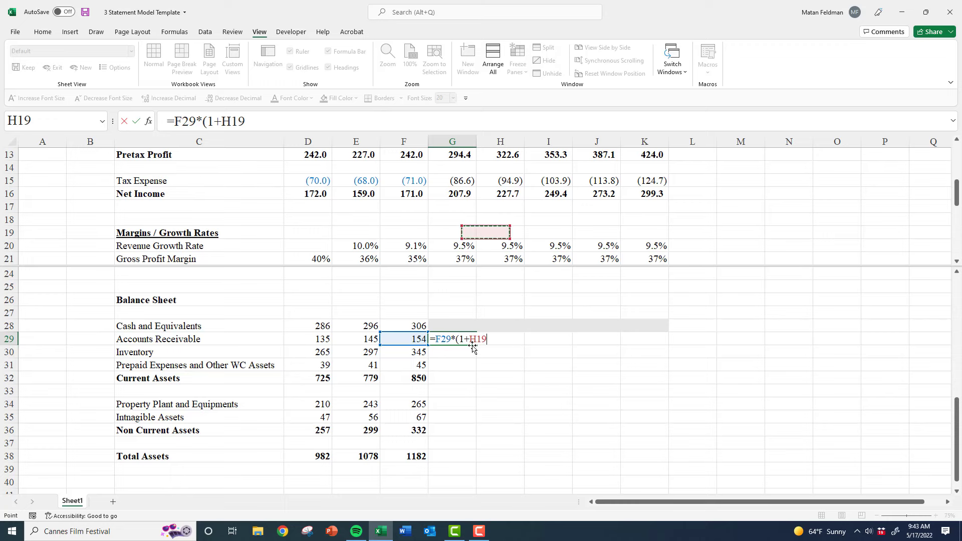
{"action": "key", "text": "Down"}
{"action": "key", "text": "Left"}
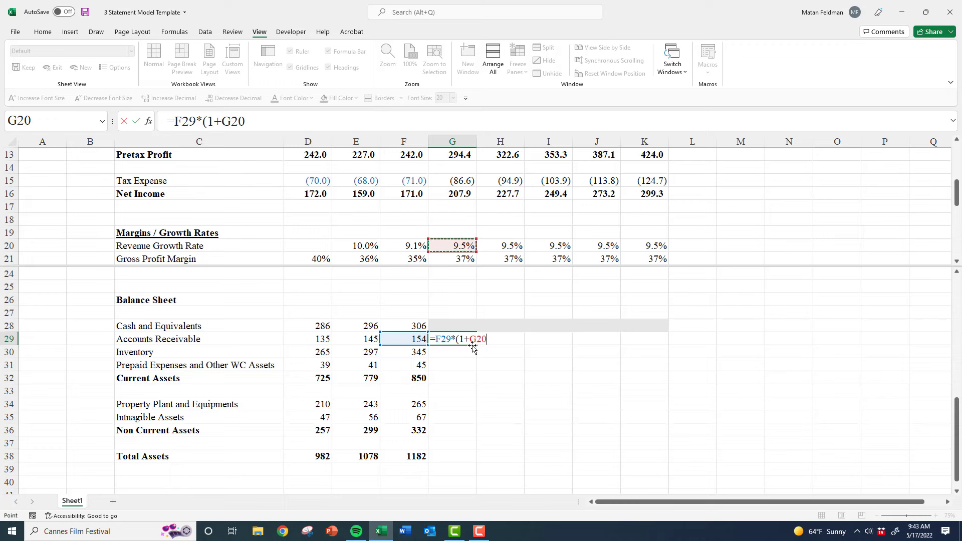
{"action": "key", "text": "ctrl+Return"}
Copy the G29 Accounts Receivable formula across H29:K29 and format G29:K29 as comma-separated numbers with two decimals
{"action": "key", "text": "ctrl+c"}
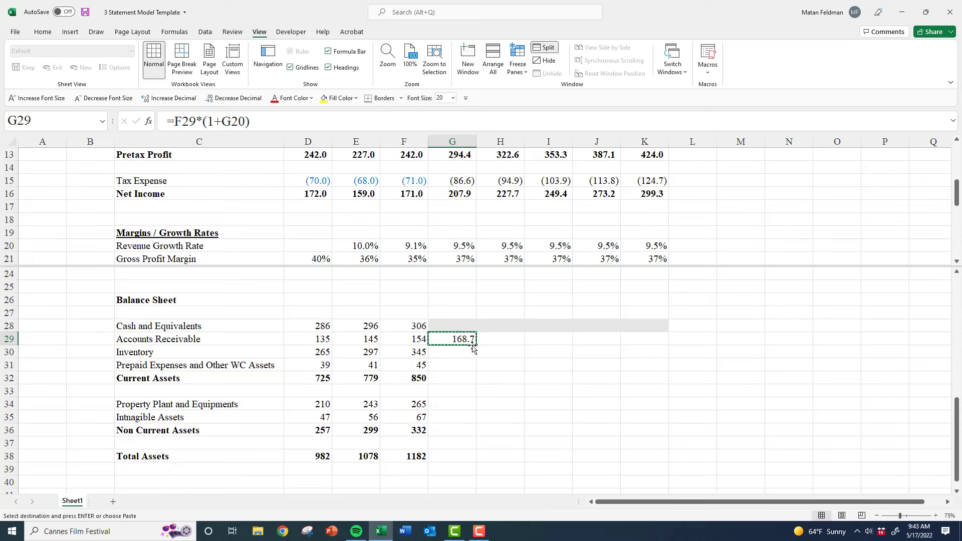
{"action": "key", "text": "shift+Right"}
{"action": "key", "text": "shift+Right"}
{"action": "key", "text": "shift+Right"}
{"action": "key", "text": "shift+Right"}
{"action": "key", "text": "ctrl+v"}
{"action": "key", "text": "Escape"}
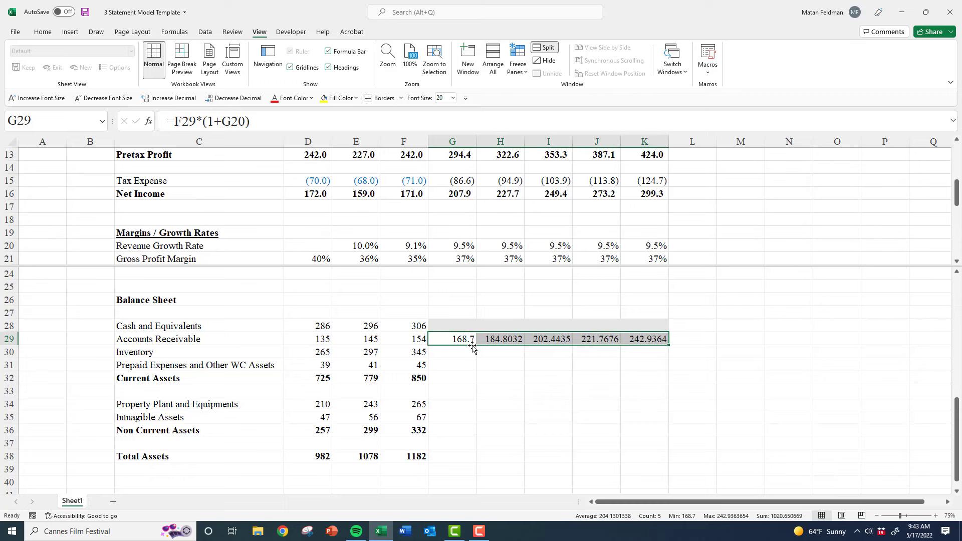
{"action": "key", "text": "ctrl+shift+1"}
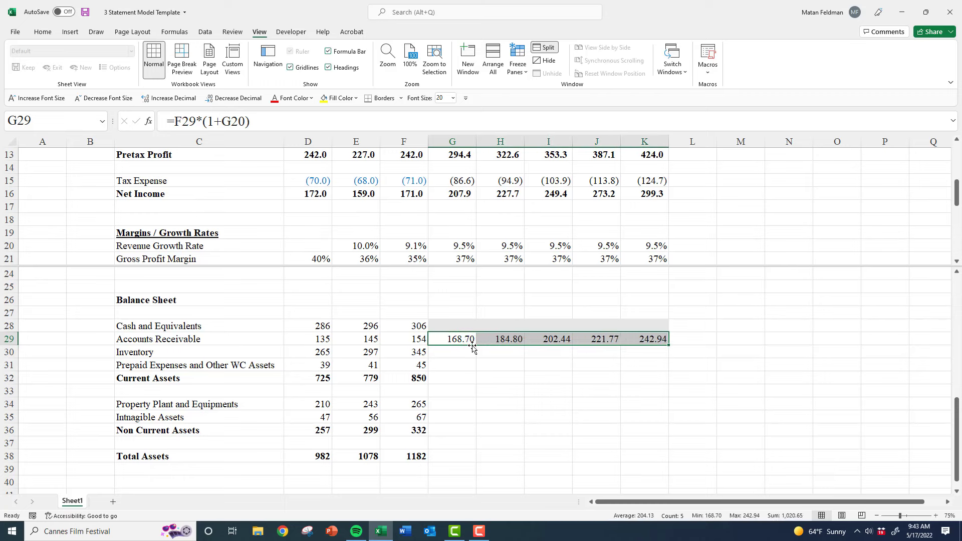
Check the cell references in the first two projected Accounts Receivable formulas (G29 and H29)
{"action": "key", "text": "Left"}
{"action": "key", "text": "F2"}
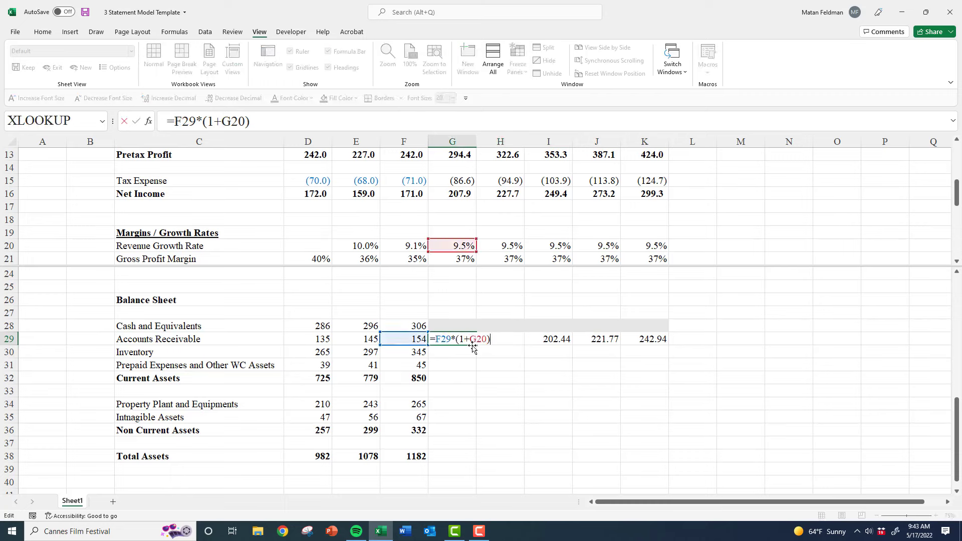
{"action": "key", "text": "Escape"}
{"action": "key", "text": "Right"}
{"action": "key", "text": "F2"}
{"action": "key", "text": "Escape"}
{"action": "key", "text": "Right"}
{"action": "key", "text": "Down"}
{"action": "key", "text": "Left"}
{"action": "key", "text": "Left"}
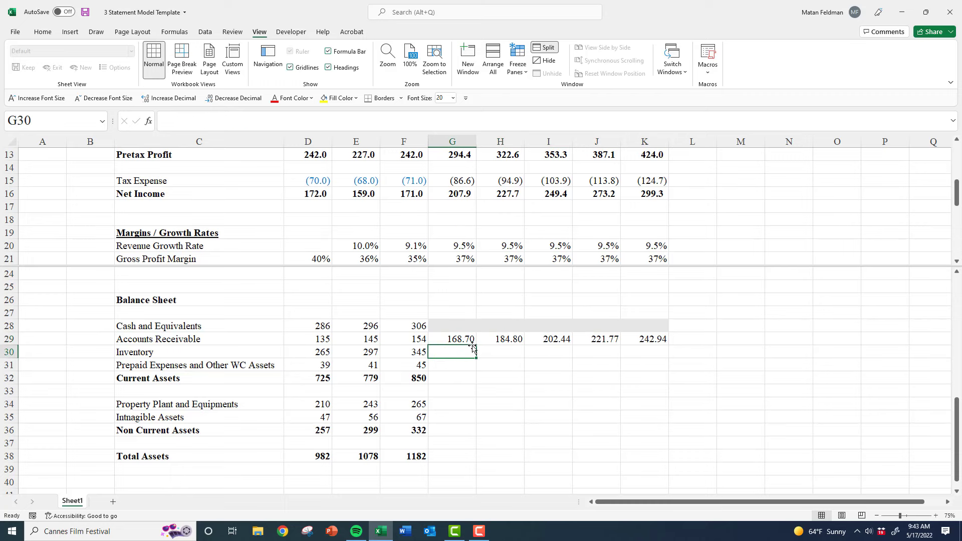
Examine the projected Cost of Goods Sold and Operating Expenses as possible drivers for forecasting Inventory and prepaid expenses
{"action": "left_click", "coordinate": [438, 193]}
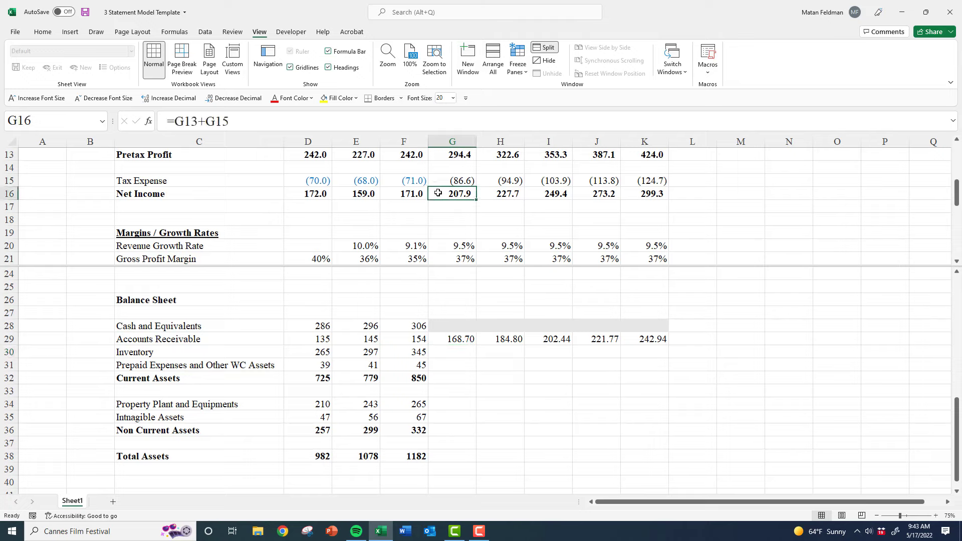
{"action": "scroll", "coordinate": [445, 193], "scroll_direction": "up", "scroll_amount": 1}
{"action": "scroll", "coordinate": [446, 192], "scroll_direction": "up", "scroll_amount": 2}
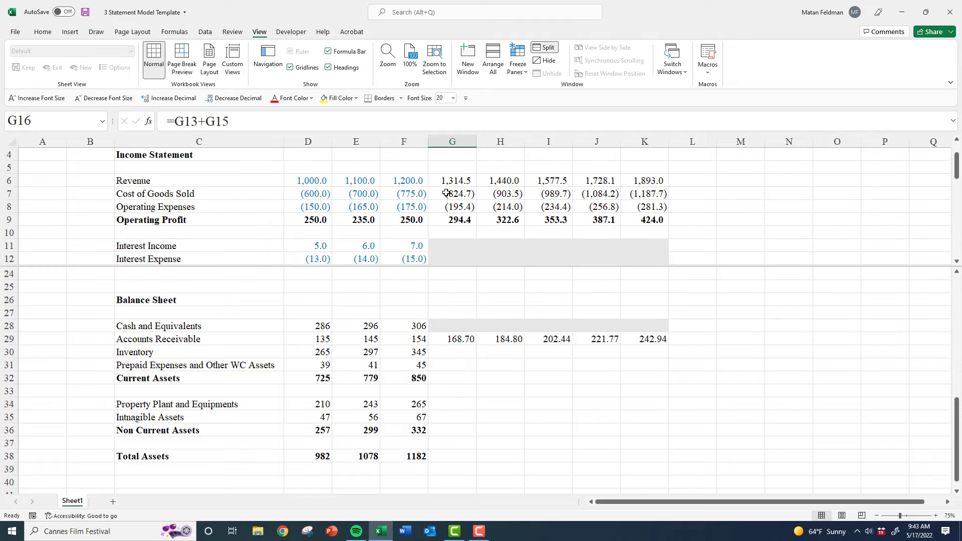
{"action": "left_click", "coordinate": [455, 191]}
{"action": "left_click", "coordinate": [438, 353]}
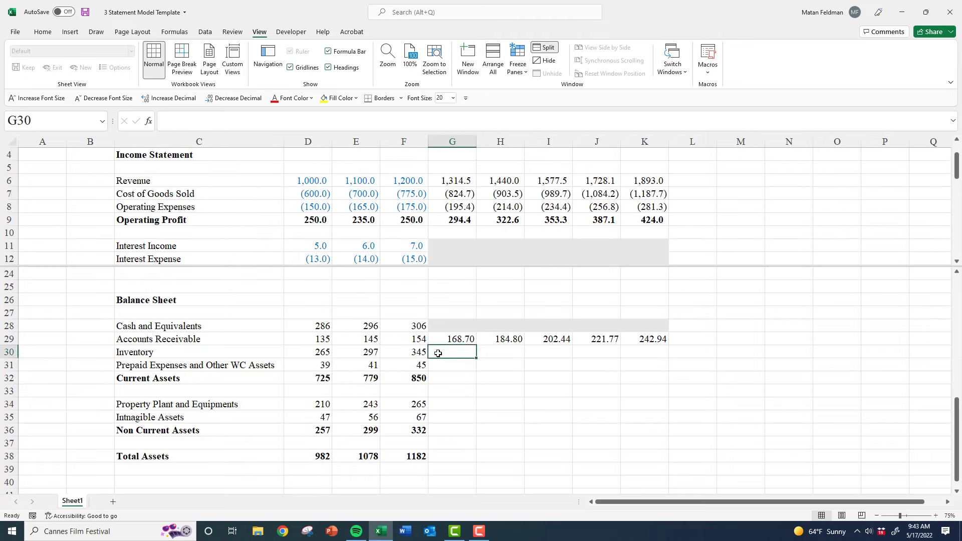
{"action": "left_click_drag", "start_coordinate": [445, 194], "coordinate": [645, 192]}
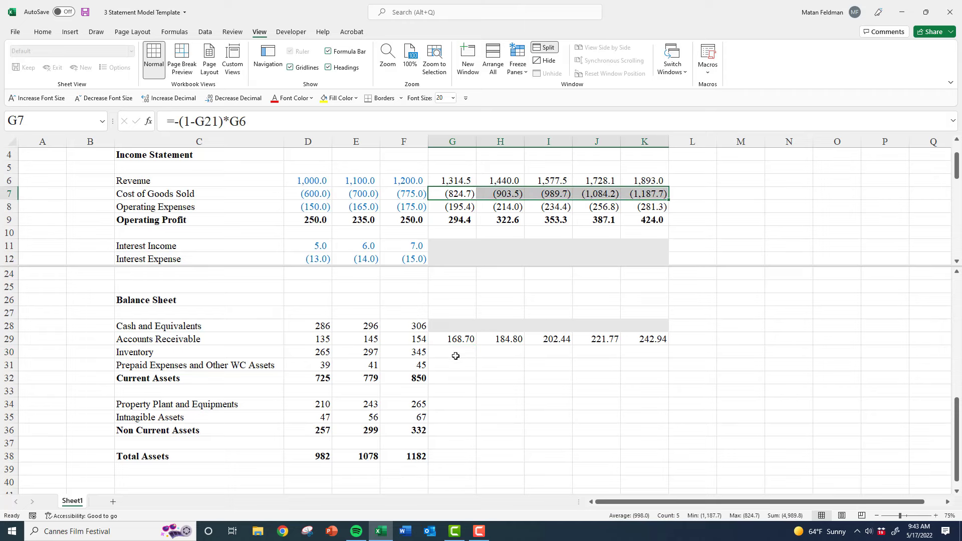
{"action": "left_click", "coordinate": [411, 352]}
{"action": "left_click", "coordinate": [443, 353]}
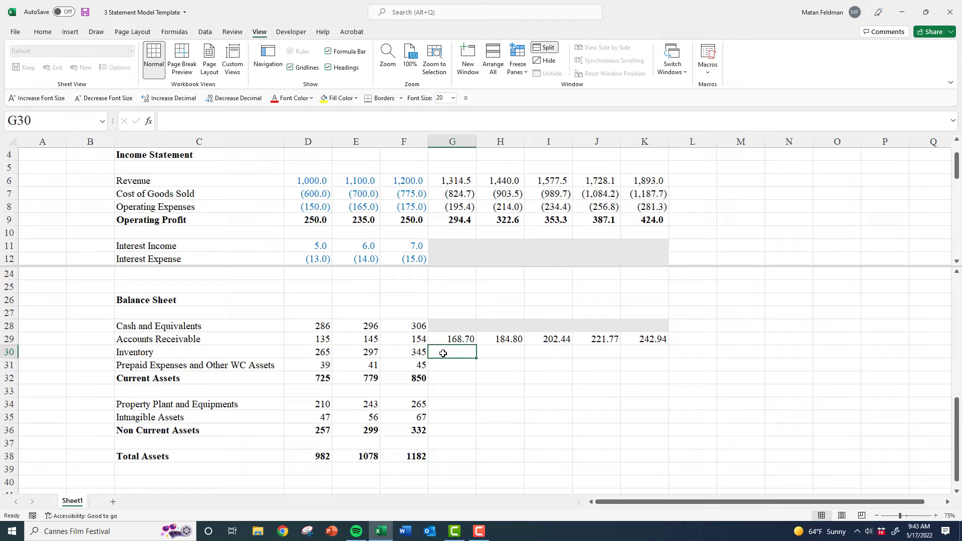
{"action": "left_click", "coordinate": [465, 210]}
{"action": "scroll", "coordinate": [463, 214], "scroll_direction": "down", "scroll_amount": 1}
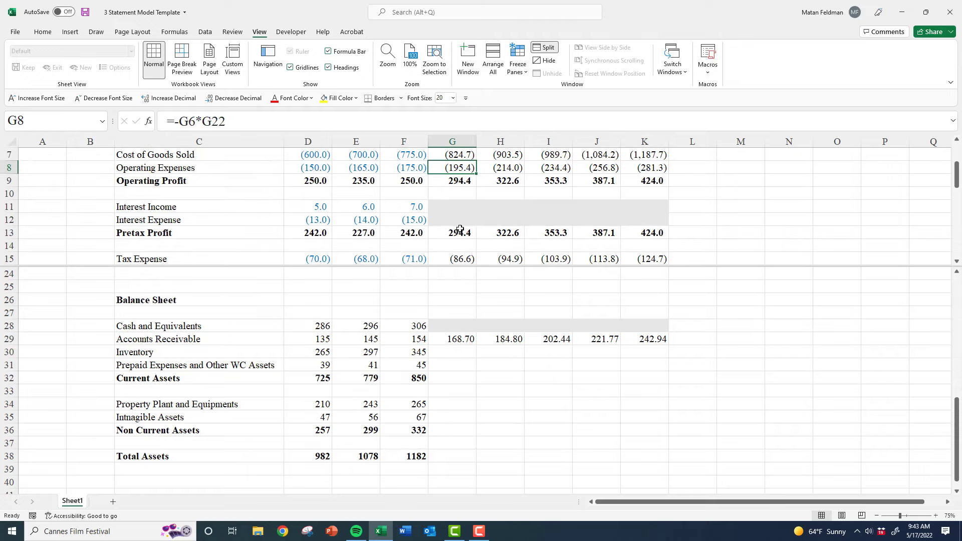
{"action": "scroll", "coordinate": [462, 223], "scroll_direction": "down", "scroll_amount": 2}
{"action": "scroll", "coordinate": [460, 225], "scroll_direction": "up", "scroll_amount": 3}
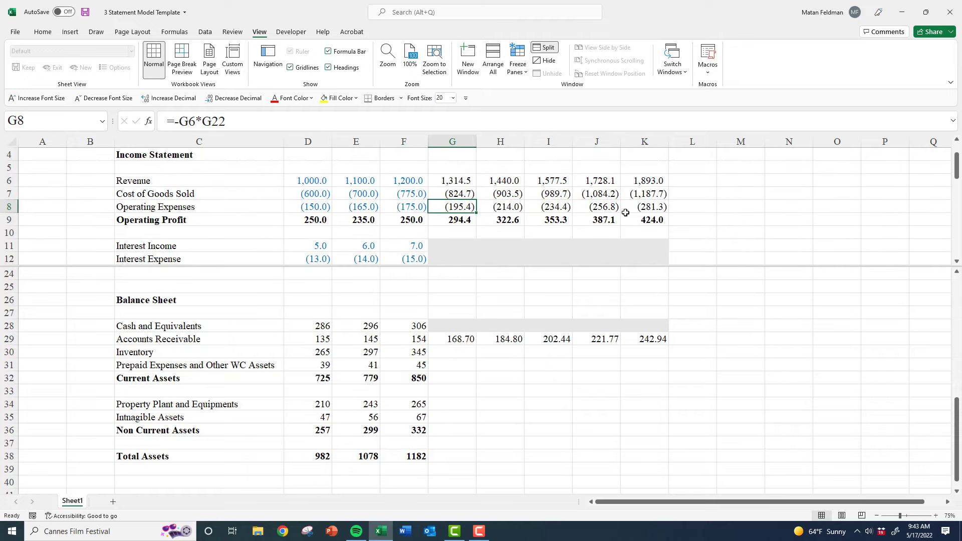
Add an italic row label "Memo: COGS growth rate" in C24, below the Tax Rate row
{"action": "scroll", "coordinate": [447, 297], "scroll_direction": "up", "scroll_amount": 1}
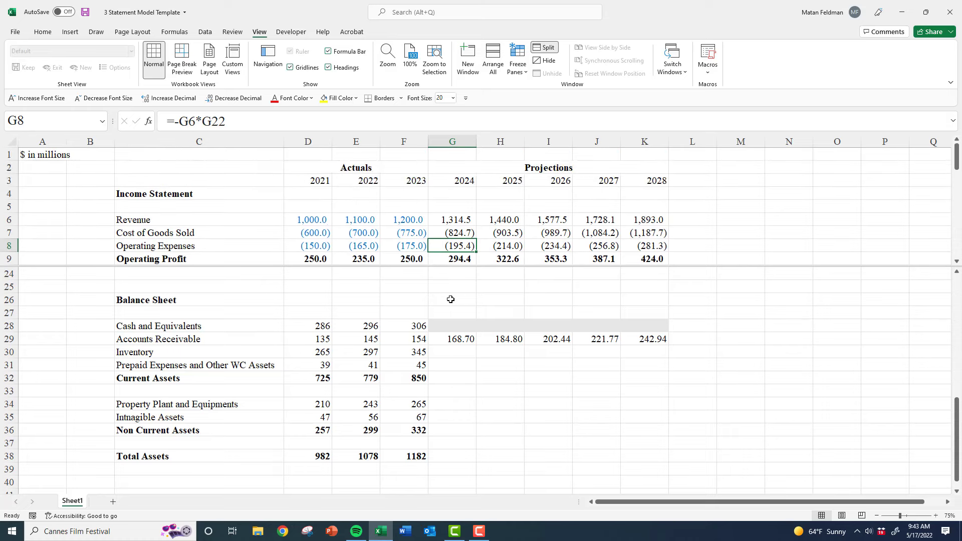
{"action": "scroll", "coordinate": [450, 299], "scroll_direction": "down", "scroll_amount": 1}
{"action": "left_click", "coordinate": [451, 288]}
{"action": "scroll", "coordinate": [279, 313], "scroll_direction": "up", "scroll_amount": 1}
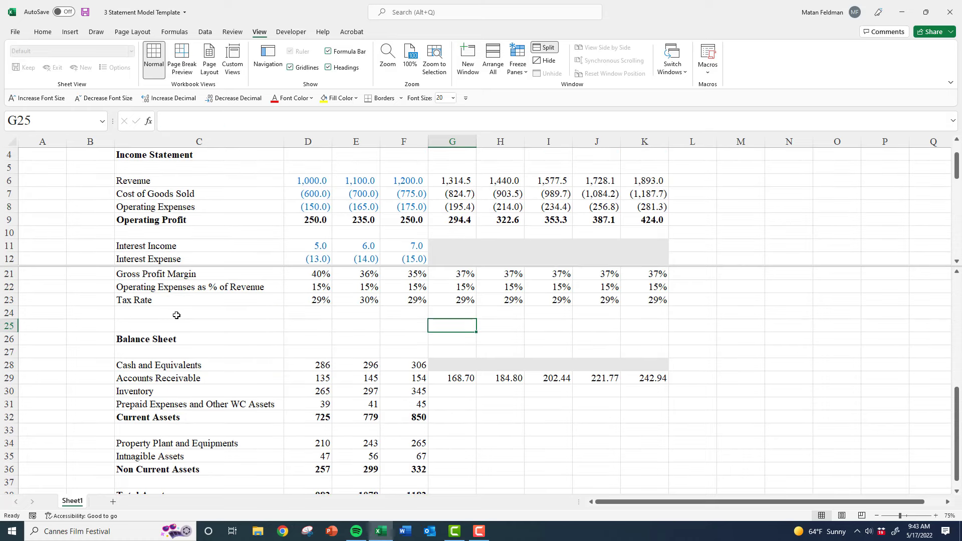
{"action": "left_click", "coordinate": [203, 315]}
{"action": "type", "text": "Memm"}
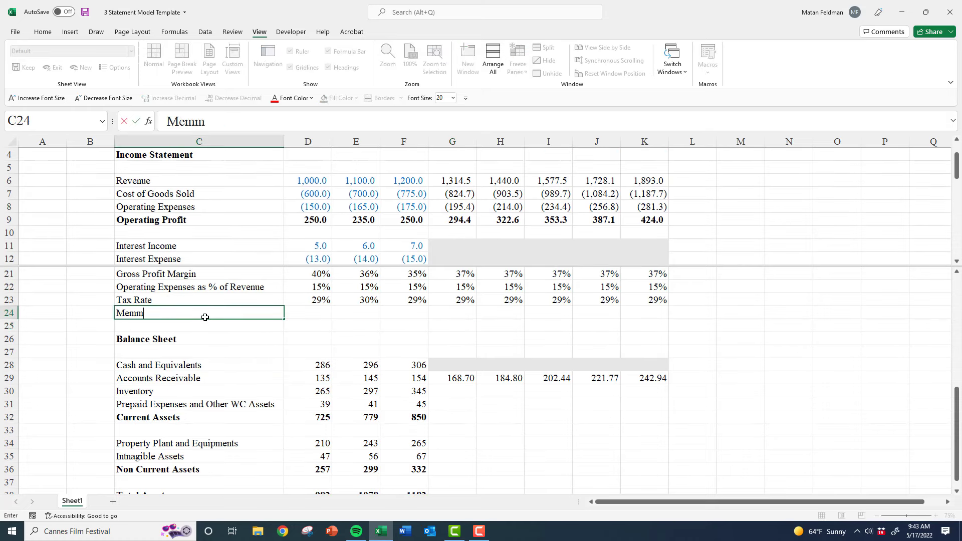
{"action": "key", "text": "BackSpace"}
{"action": "type", "text": "o: COGS growth"}
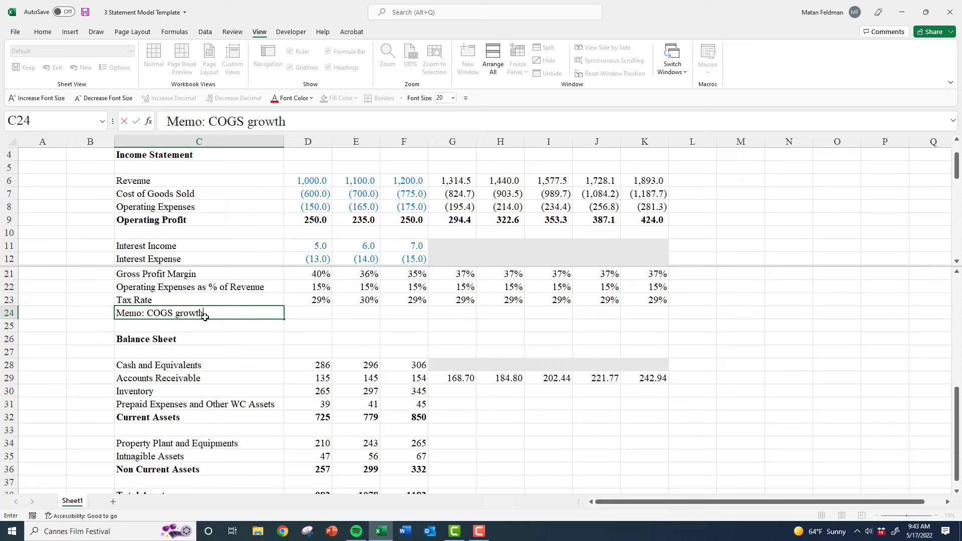
{"action": "type", "text": " rate"}
{"action": "key", "text": "ctrl+Return"}
{"action": "key", "text": "ctrl+i"}
Calculate the 2024 COGS growth rate in G24 with =G7/F7-1 and format it as a percentage
{"action": "key", "text": "Right"}
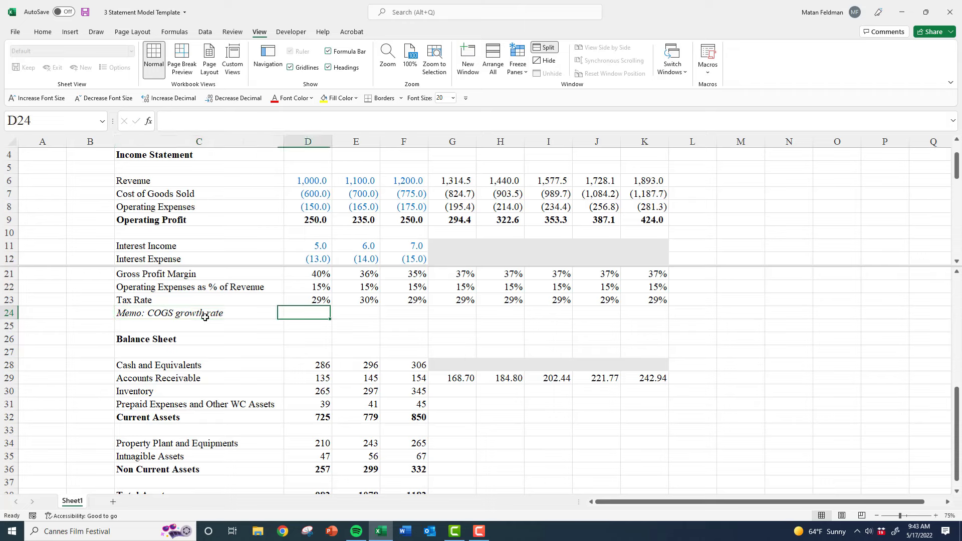
{"action": "key", "text": "Right"}
{"action": "key", "text": "Right"}
{"action": "key", "text": "Right"}
{"action": "type", "text": "="}
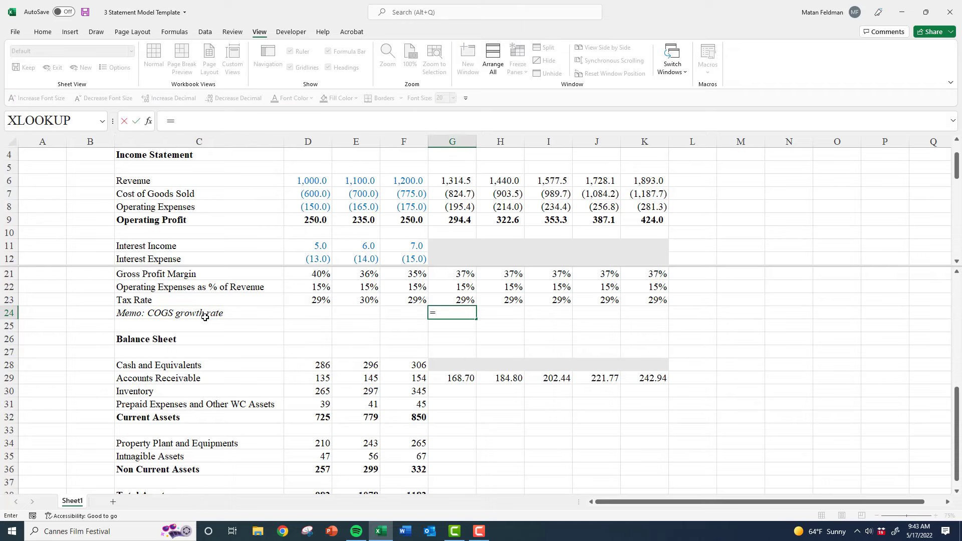
{"action": "key", "text": "ctrl+Home"}
{"action": "key", "text": "Right"}
{"action": "key", "text": "Right"}
{"action": "key", "text": "Down"}
{"action": "key", "text": "Right"}
{"action": "key", "text": "Down"}
{"action": "key", "text": "Right"}
{"action": "key", "text": "Right"}
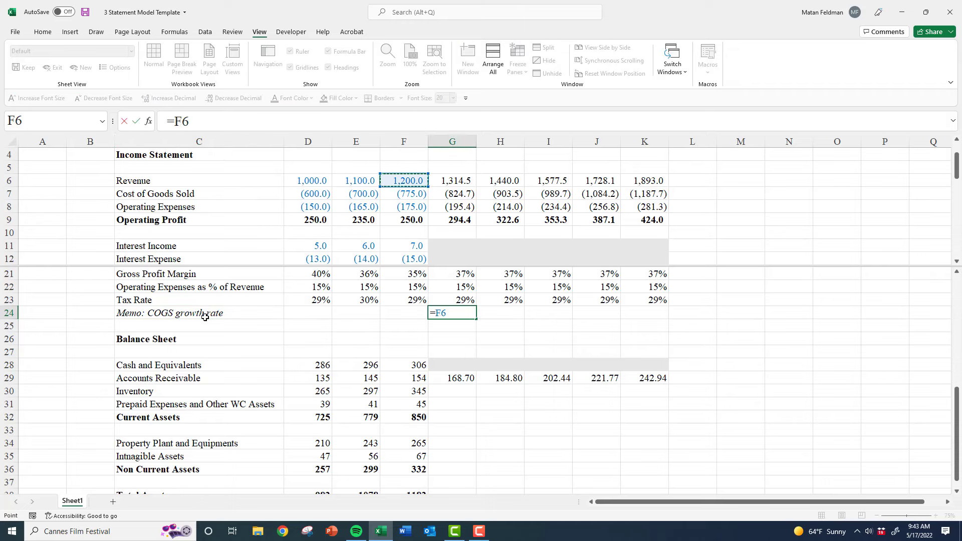
{"action": "key", "text": "Right"}
{"action": "key", "text": "Down"}
{"action": "type", "text": "/"}
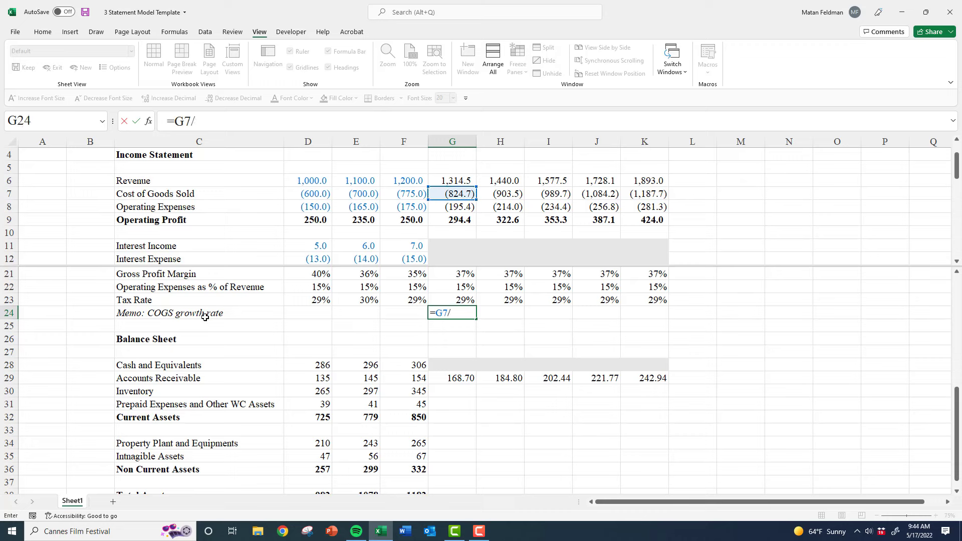
{"action": "key", "text": "ctrl+Home"}
{"action": "key", "text": "Right"}
{"action": "key", "text": "Right"}
{"action": "key", "text": "Down"}
{"action": "key", "text": "Right"}
{"action": "key", "text": "Right"}
{"action": "key", "text": "Down"}
{"action": "key", "text": "Right"}
{"action": "key", "text": "Down"}
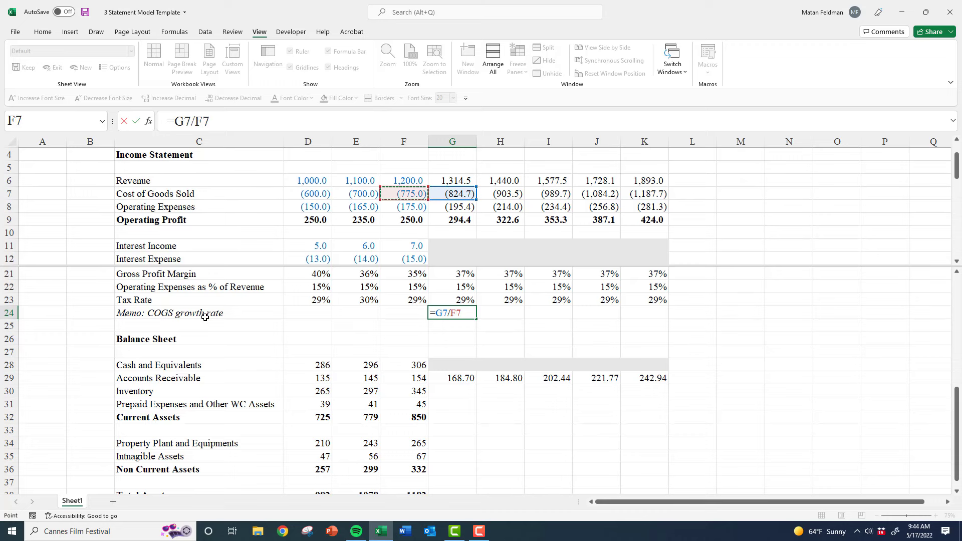
{"action": "type", "text": "-1"}
{"action": "key", "text": "ctrl+Return"}
{"action": "key", "text": "ctrl+shift+5"}
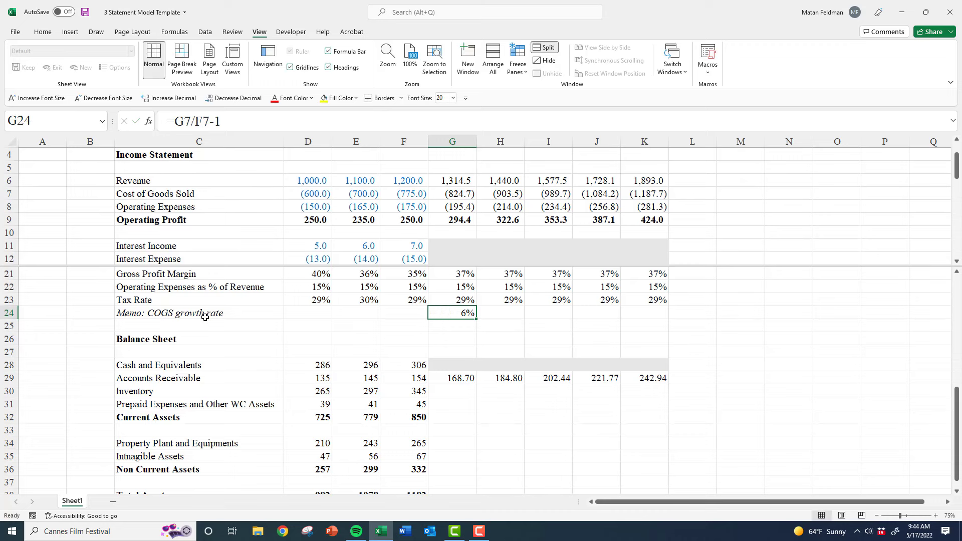
Copy the G24 COGS growth rate formula across the remaining projection years, H24:K24
{"action": "key", "text": "ctrl+c"}
{"action": "key", "text": "shift+Right"}
{"action": "key", "text": "shift+Right"}
{"action": "key", "text": "shift+Right"}
{"action": "key", "text": "shift+Right"}
{"action": "key", "text": "ctrl+v"}
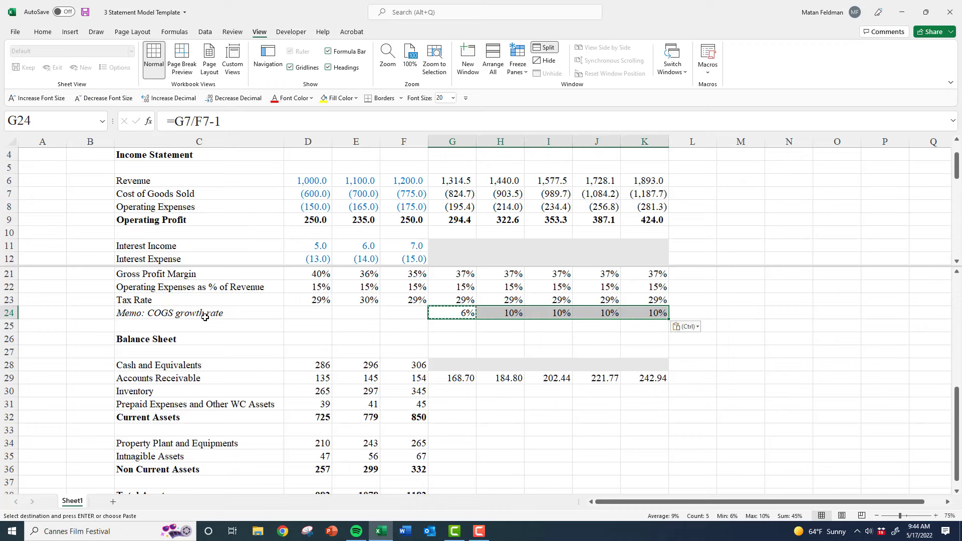
{"action": "key", "text": "Escape"}
Project 2024 Inventory in G30 from the prior year and the COGS growth rate with =F30*(1+G24)
{"action": "key", "text": "Down"}
{"action": "key", "text": "Down"}
{"action": "key", "text": "Down"}
{"action": "key", "text": "Down"}
{"action": "key", "text": "Down"}
{"action": "key", "text": "Down"}
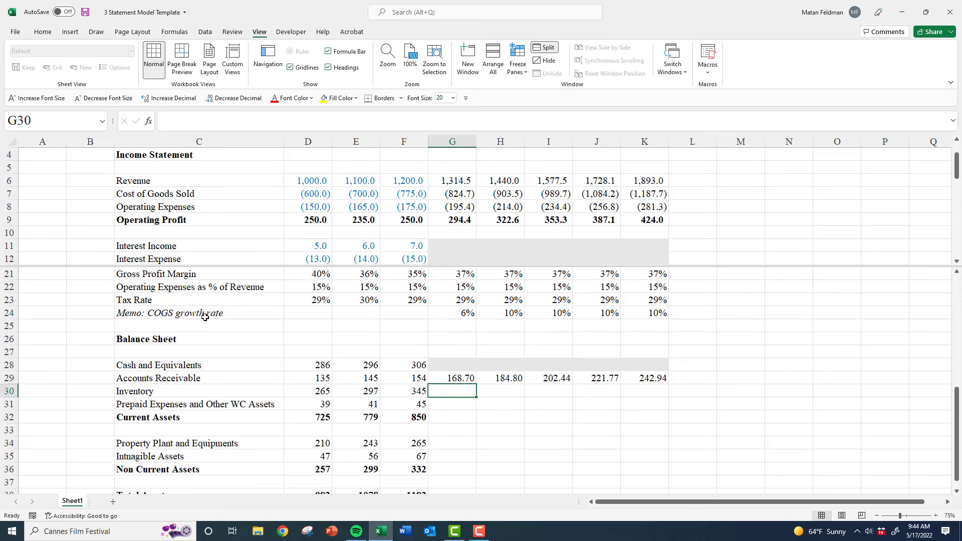
{"action": "type", "text": "="}
{"action": "key", "text": "Left"}
{"action": "type", "text": "*"}
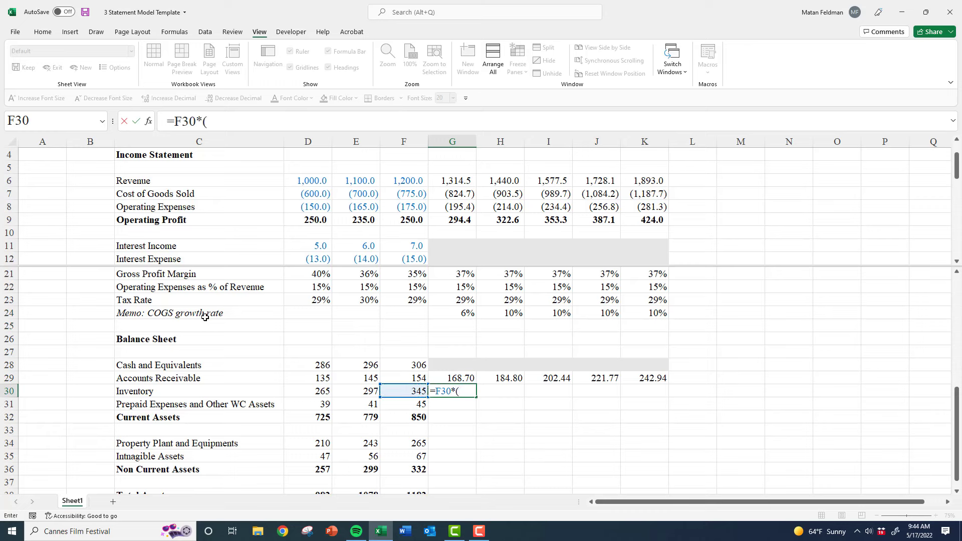
{"action": "type", "text": "(1+"}
{"action": "key", "text": "Up"}
{"action": "key", "text": "Up"}
{"action": "key", "text": "Up"}
{"action": "key", "text": "Up"}
{"action": "key", "text": "Up"}
{"action": "key", "text": "Up"}
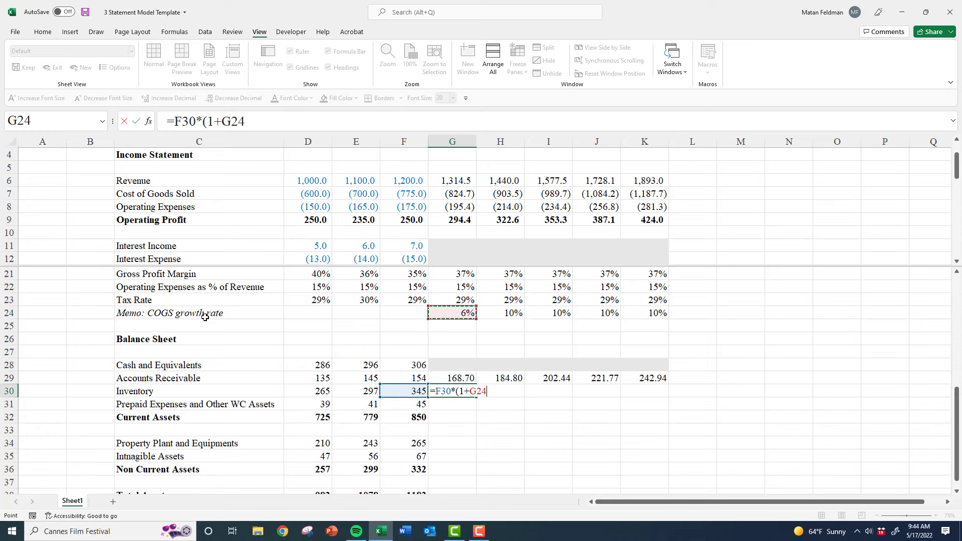
{"action": "key", "text": "ctrl+Return"}
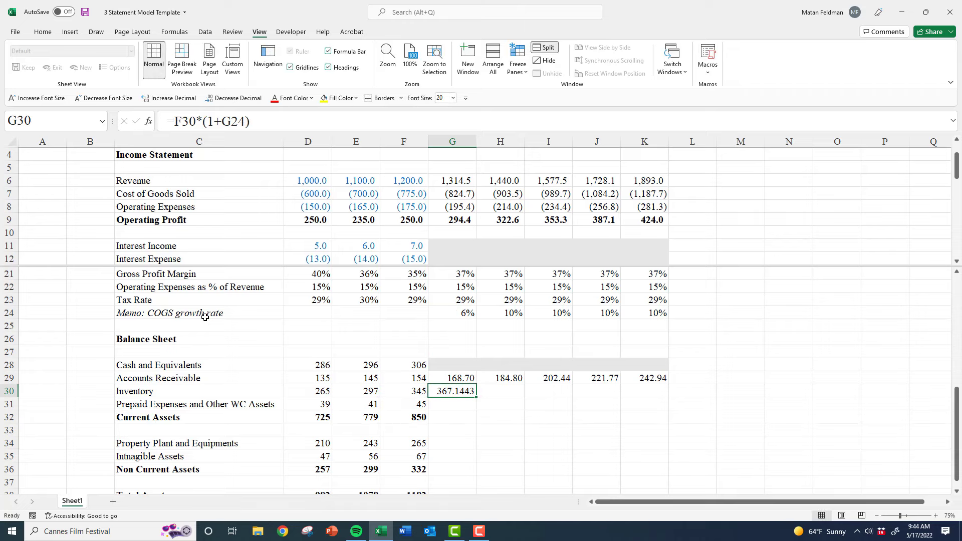
Format the G30 Inventory projection as a number with two decimals and copy its formula across H30:K30
{"action": "key", "text": "ctrl+c"}
{"action": "key", "text": "shift+Right"}
{"action": "key", "text": "shift+Right"}
{"action": "key", "text": "shift+Right"}
{"action": "key", "text": "shift+Right"}
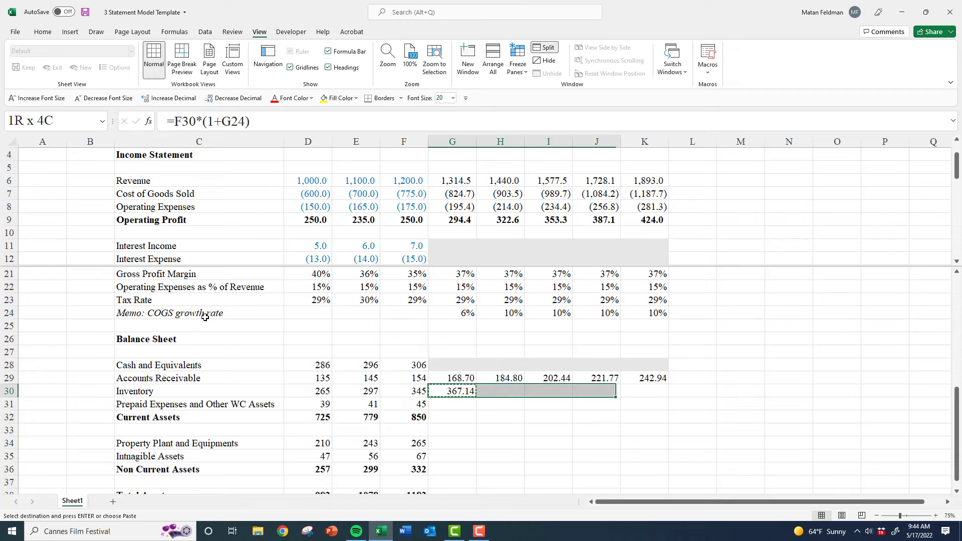
{"action": "key", "text": "ctrl+v"}
{"action": "key", "text": "Escape"}
Project 2024 Prepaid Expenses and Other WC Assets in G31 from the prior year and the revenue growth rate with =F31*(1+G20)
{"action": "key", "text": "Down"}
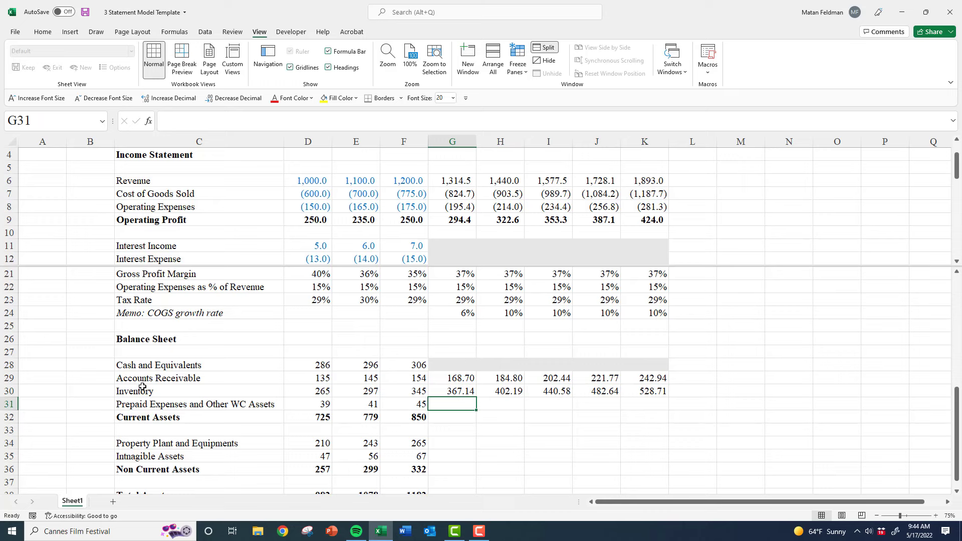
{"action": "left_click", "coordinate": [157, 404]}
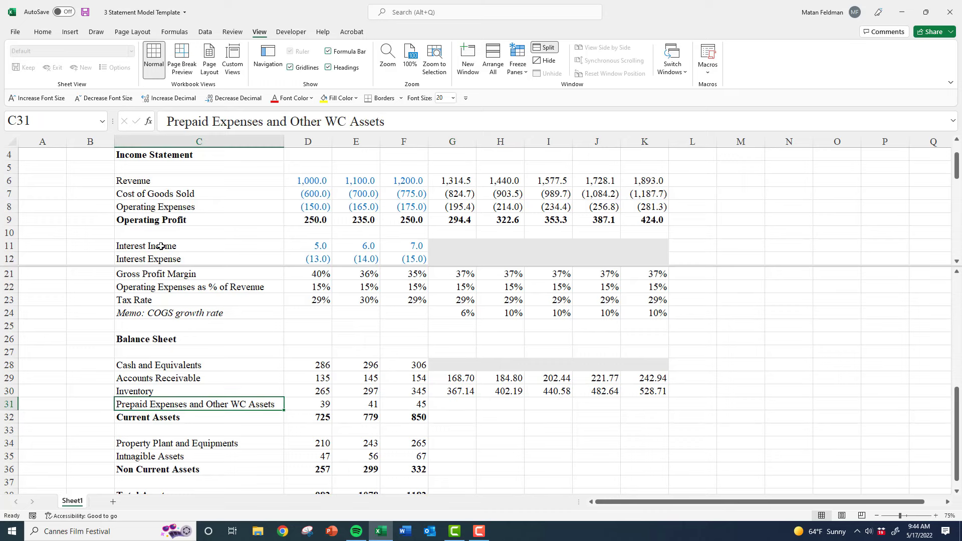
{"action": "left_click", "coordinate": [456, 406]}
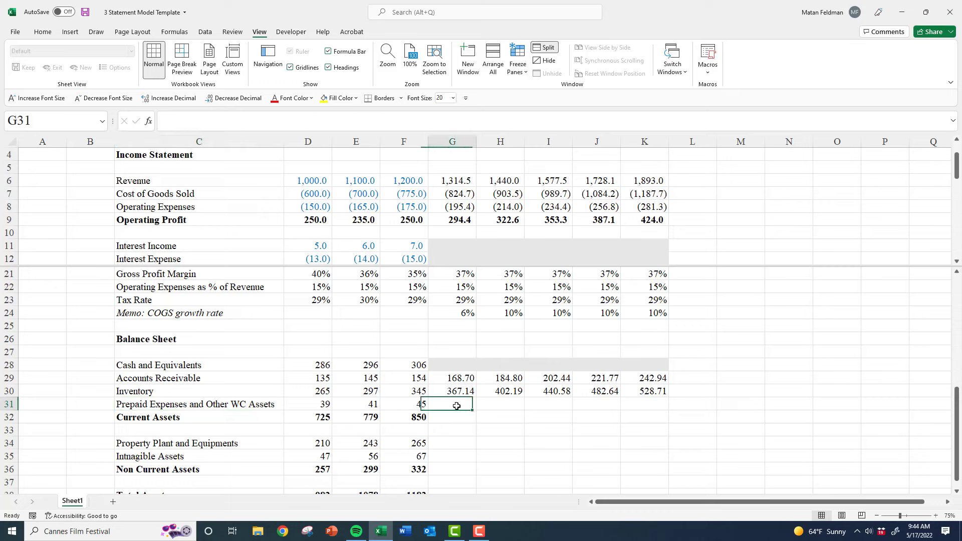
{"action": "left_click", "coordinate": [139, 408]}
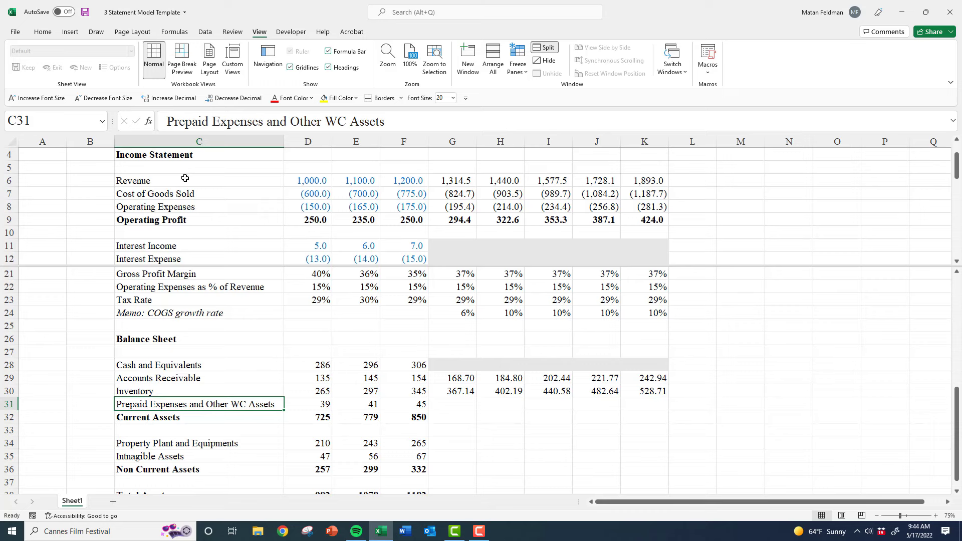
{"action": "left_click", "coordinate": [437, 184]}
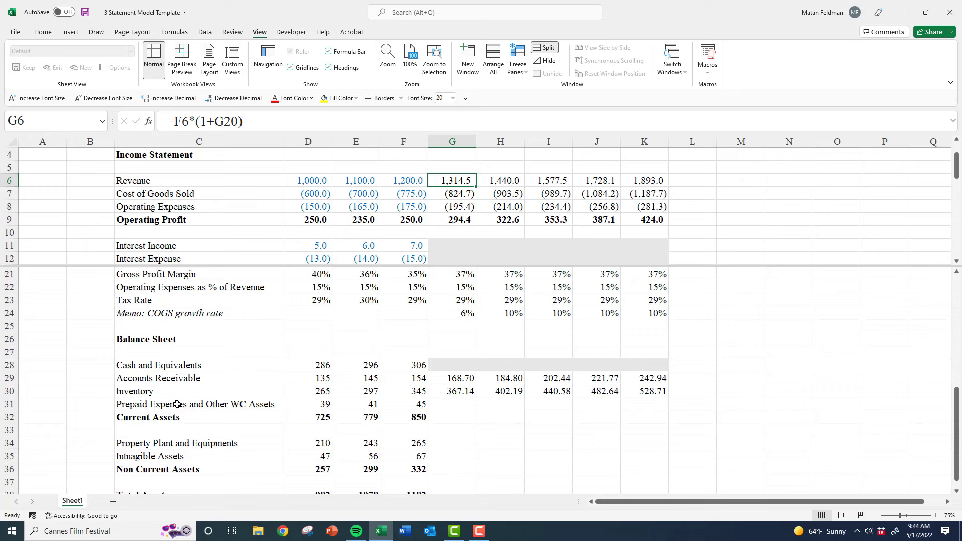
{"action": "left_click", "coordinate": [145, 405]}
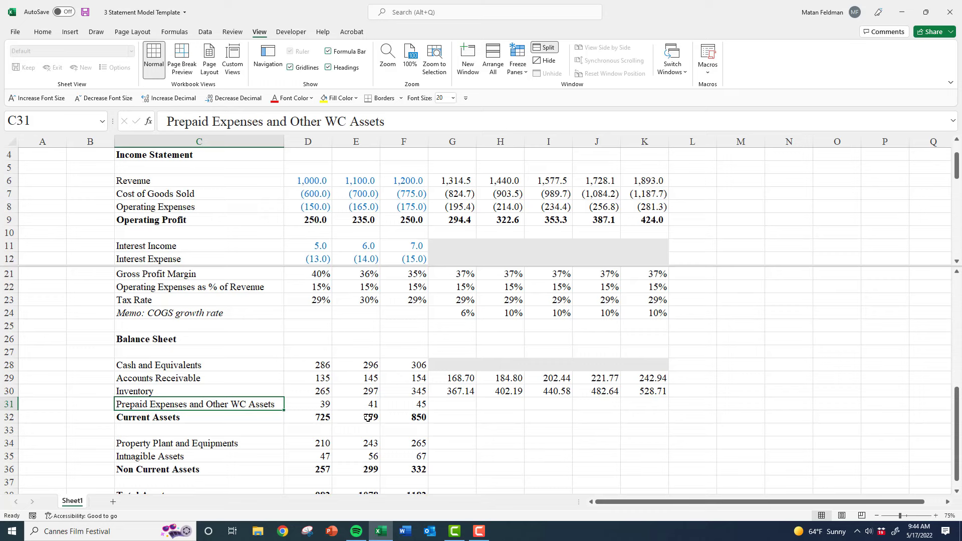
{"action": "left_click", "coordinate": [463, 404]}
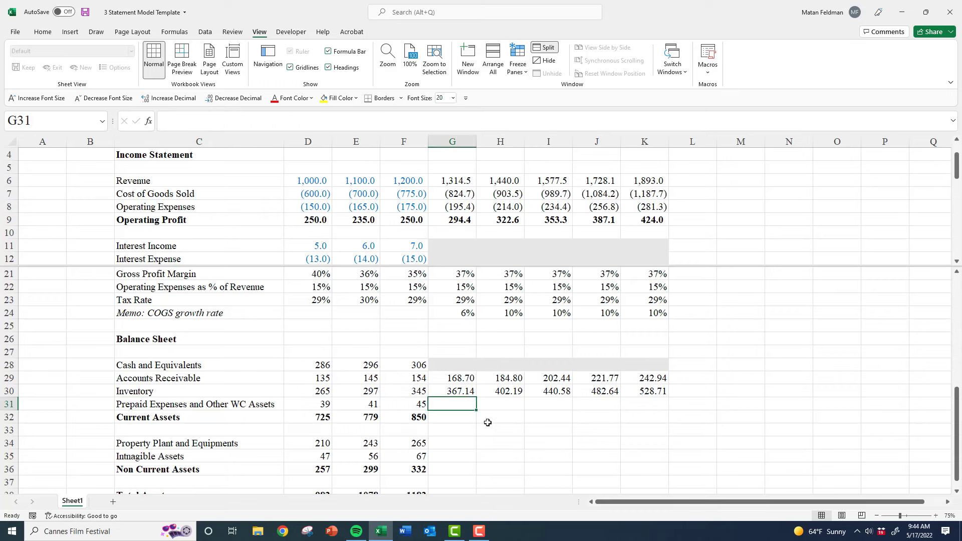
{"action": "type", "text": "="}
{"action": "key", "text": "Left"}
{"action": "type", "text": "*("}
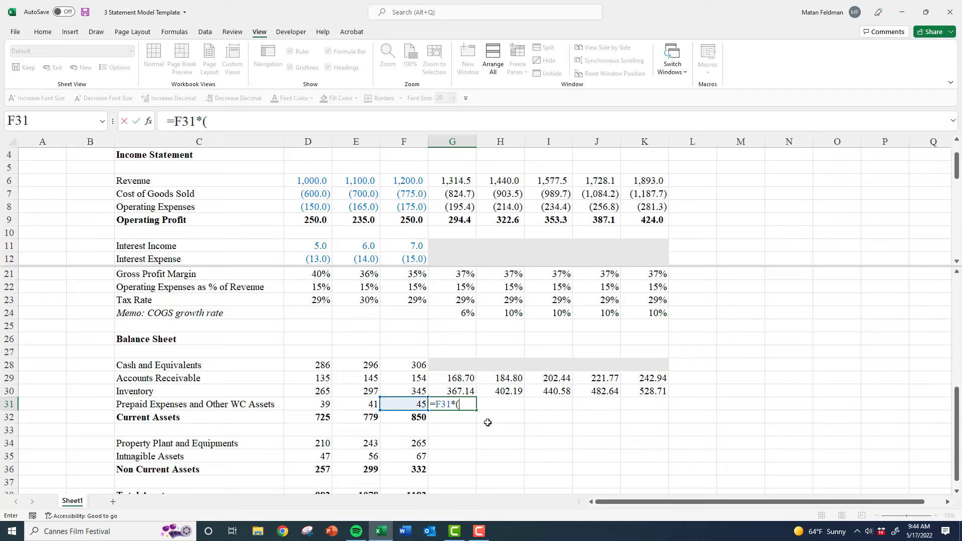
{"action": "type", "text": "1+"}
{"action": "key", "text": "Up"}
{"action": "key", "text": "Up"}
{"action": "key", "text": "Up"}
{"action": "key", "text": "Up"}
{"action": "key", "text": "Up"}
{"action": "key", "text": "Up"}
{"action": "key", "text": "Up"}
{"action": "key", "text": "Up"}
{"action": "key", "text": "Up"}
{"action": "key", "text": "Up"}
{"action": "key", "text": "Up"}
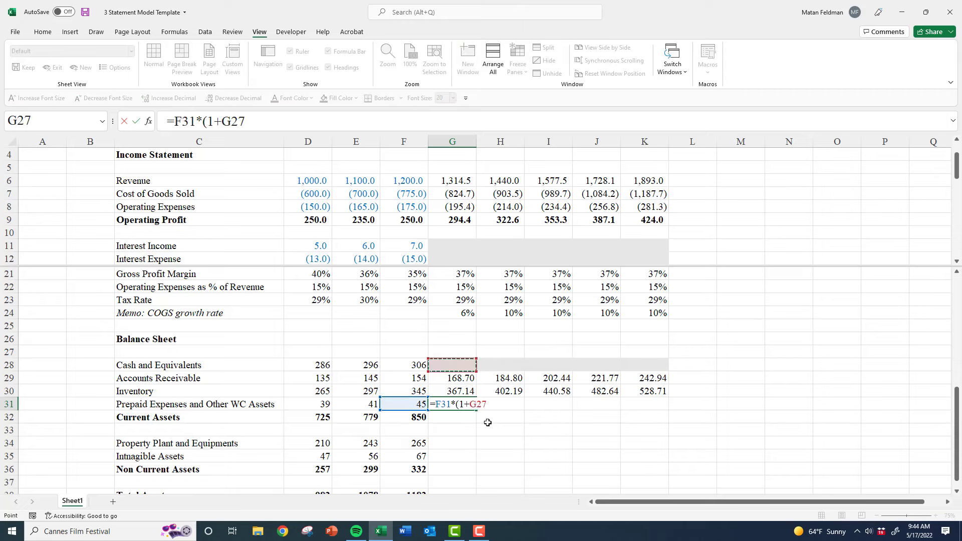
{"action": "key", "text": "Up"}
{"action": "key", "text": "Down"}
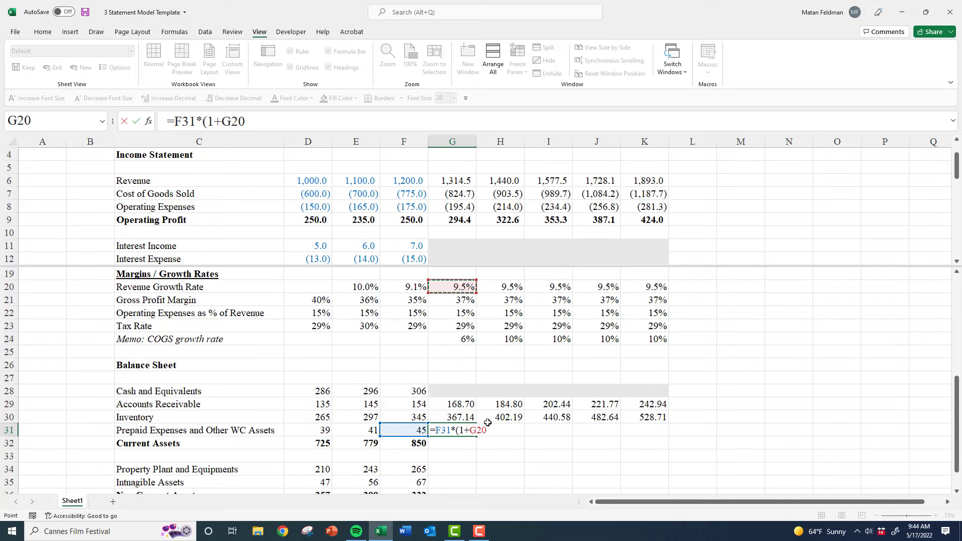
{"action": "type", "text": ")"}
{"action": "key", "text": "ctrl+Return"}
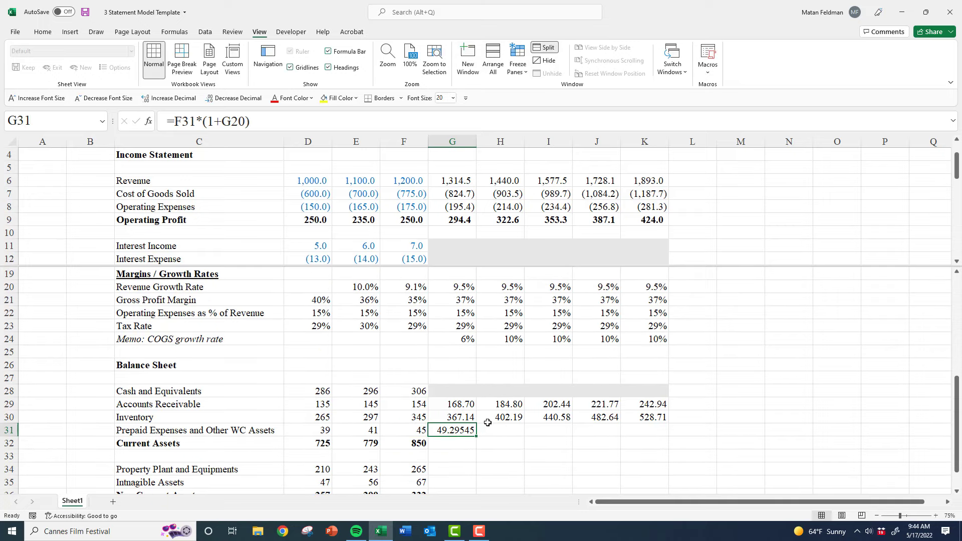
Format the G31 prepaid expenses projection with two decimals and copy its formula across H31:K31
{"action": "key", "text": "ctrl+shift+1"}
{"action": "key", "text": "ctrl+c"}
{"action": "key", "text": "shift+Right"}
{"action": "key", "text": "shift+Right"}
{"action": "key", "text": "shift+Right"}
{"action": "key", "text": "shift+Right"}
{"action": "key", "text": "ctrl+v"}
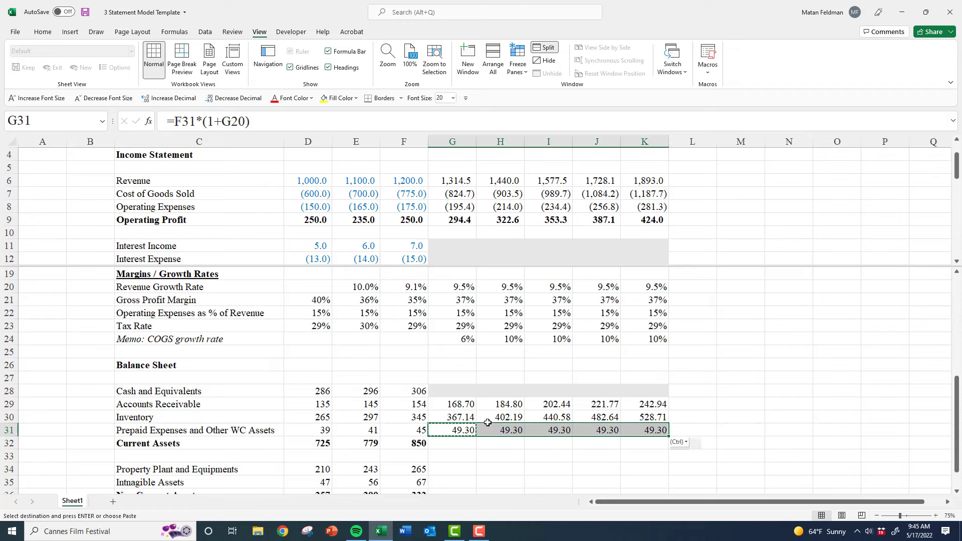
{"action": "key", "text": "Escape"}
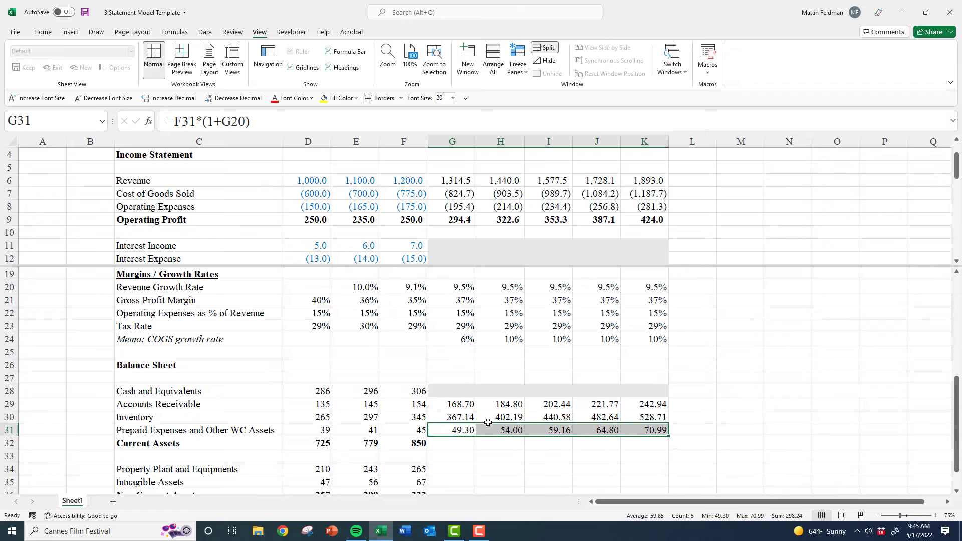
Apply the one-decimal formatting of the projected Tax Expense in G15 to the working capital asset projections in G29:K31, pasting formats only
{"action": "key", "text": "Up"}
{"action": "key", "text": "Up"}
{"action": "key", "text": "Up"}
{"action": "key", "text": "Up"}
{"action": "key", "text": "Up"}
{"action": "key", "text": "Up"}
{"action": "key", "text": "Up"}
{"action": "key", "text": "Up"}
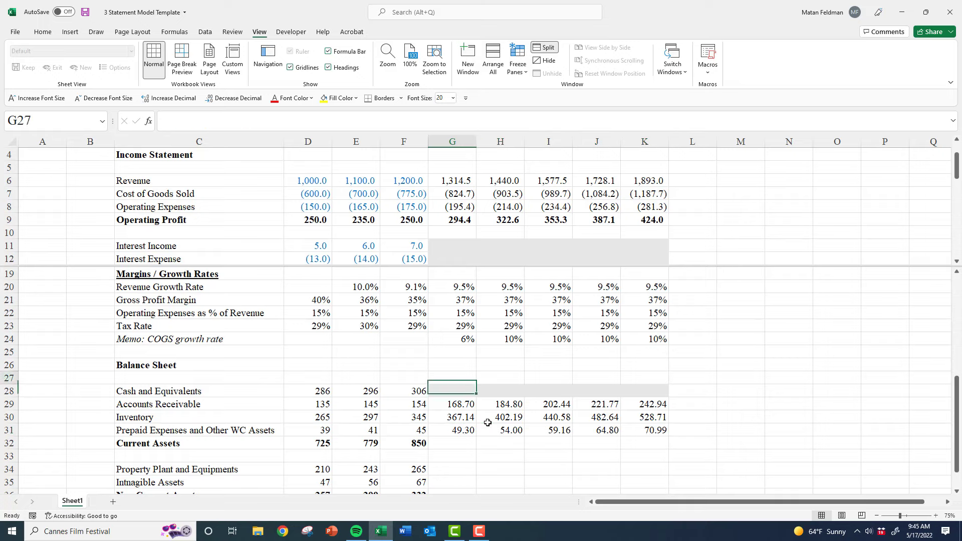
{"action": "key", "text": "Down"}
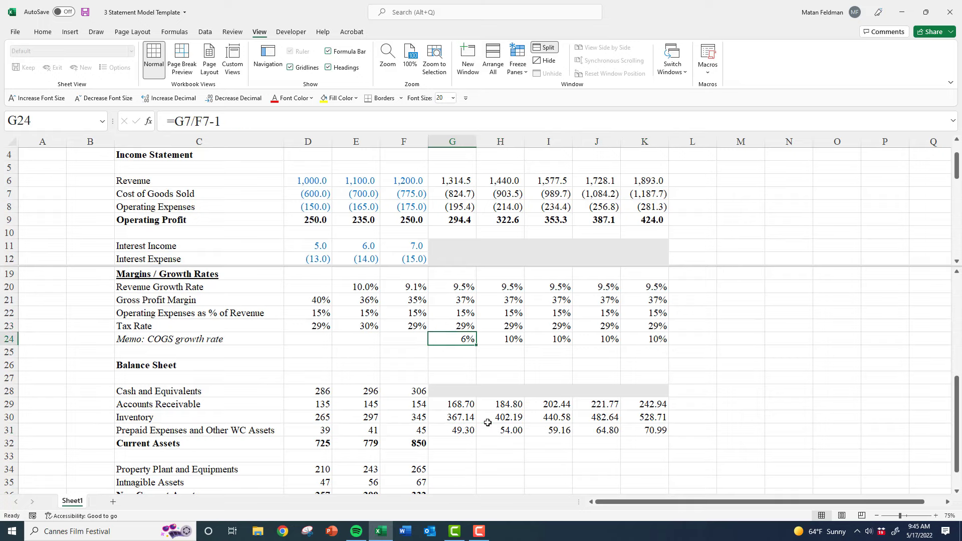
{"action": "scroll", "coordinate": [460, 398], "scroll_direction": "up", "scroll_amount": 2}
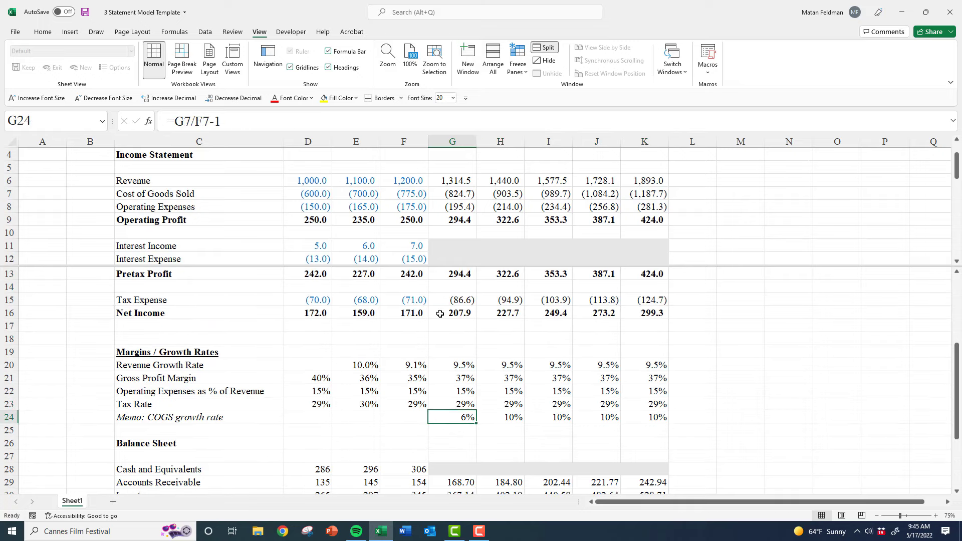
{"action": "left_click", "coordinate": [457, 299]}
{"action": "key", "text": "ctrl+c"}
{"action": "scroll", "coordinate": [453, 351], "scroll_direction": "down", "scroll_amount": 3}
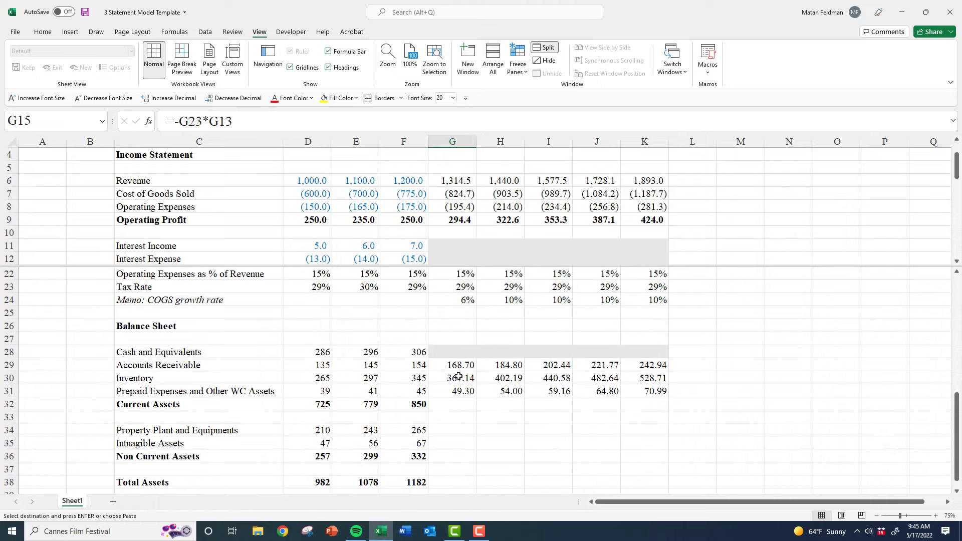
{"action": "left_click", "coordinate": [452, 367]}
{"action": "key", "text": "shift+Down"}
{"action": "key", "text": "shift+Down"}
{"action": "key", "text": "shift+Right"}
{"action": "key", "text": "shift+Right"}
{"action": "key", "text": "shift+Right"}
{"action": "key", "text": "shift+Right"}
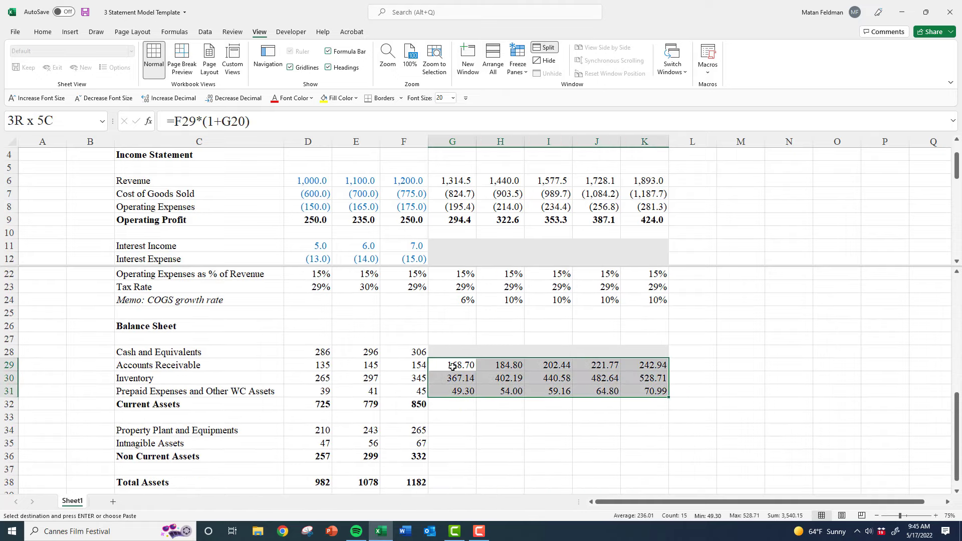
{"action": "key", "text": "ctrl+alt+v"}
{"action": "key", "text": "t"}
{"action": "key", "text": "Return"}
{"action": "key", "text": "Escape"}
{"action": "key", "text": "Down"}
{"action": "key", "text": "Down"}
{"action": "key", "text": "Down"}
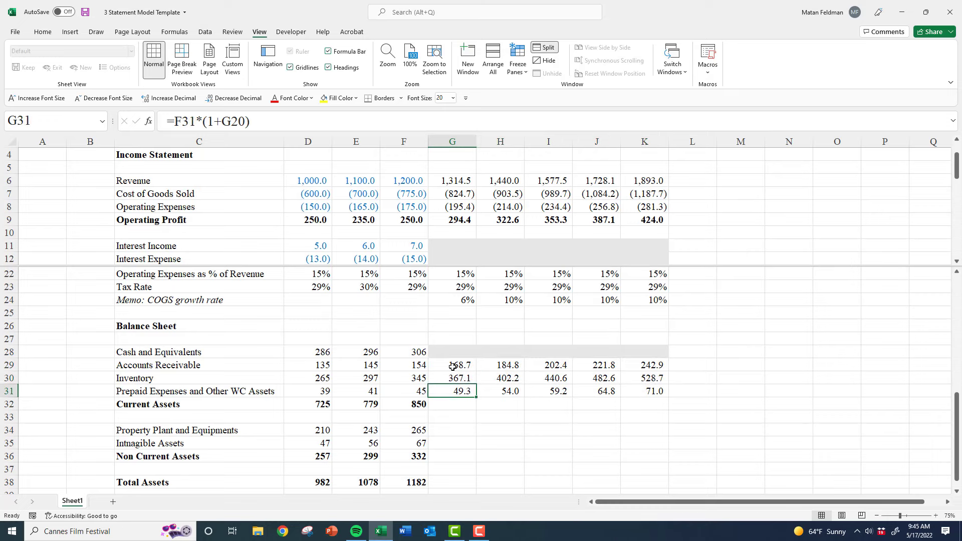
Copy the historical Current Assets sum formula from F32 across the projection years G32:K32
{"action": "key", "text": "Left"}
{"action": "key", "text": "ctrl+c"}
{"action": "key", "text": "shift+Right"}
{"action": "key", "text": "shift+Right"}
{"action": "key", "text": "shift+Right"}
{"action": "key", "text": "shift+Right"}
{"action": "key", "text": "shift+Right"}
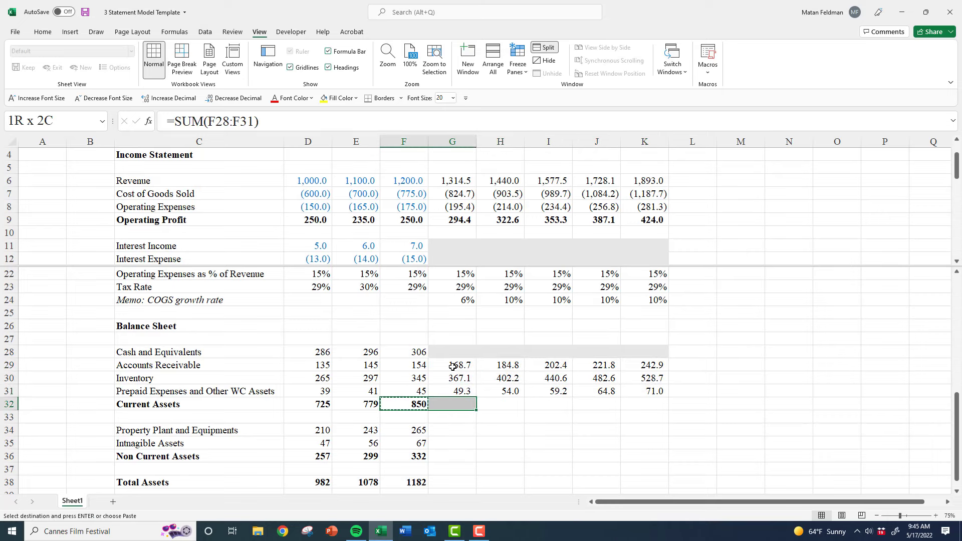
{"action": "key", "text": "Return"}
{"action": "key", "text": "Right"}
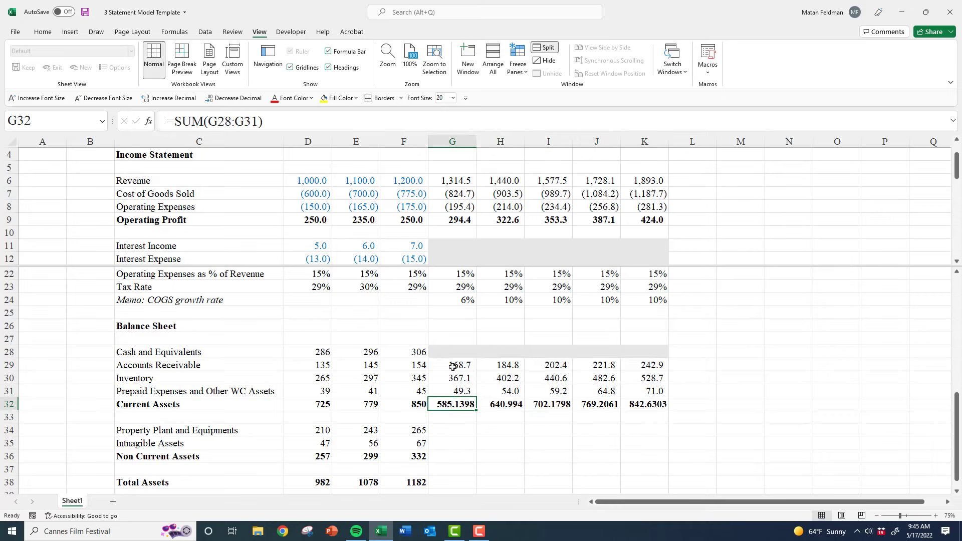
Format the current assets block D28:K32 as Number with one decimal, a thousands separator and negatives in black parentheses
{"action": "key", "text": "Up"}
{"action": "key", "text": "Left"}
{"action": "key", "text": "Up"}
{"action": "key", "text": "Up"}
{"action": "key", "text": "Left"}
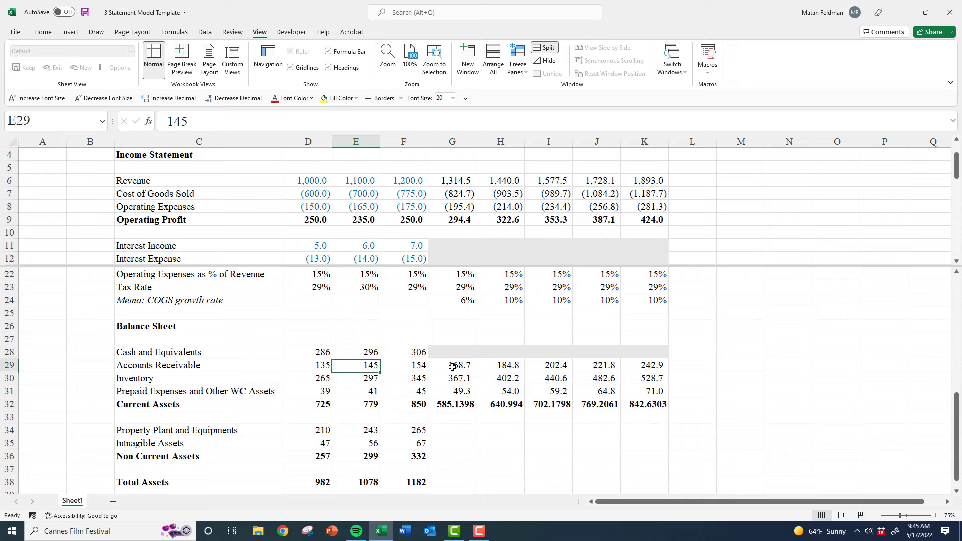
{"action": "key", "text": "Up"}
{"action": "key", "text": "Left"}
{"action": "key", "text": "shift+Down"}
{"action": "key", "text": "shift+Down"}
{"action": "key", "text": "shift+Down"}
{"action": "key", "text": "shift+Right"}
{"action": "key", "text": "shift+Down"}
{"action": "key", "text": "shift+Right"}
{"action": "key", "text": "shift+Right"}
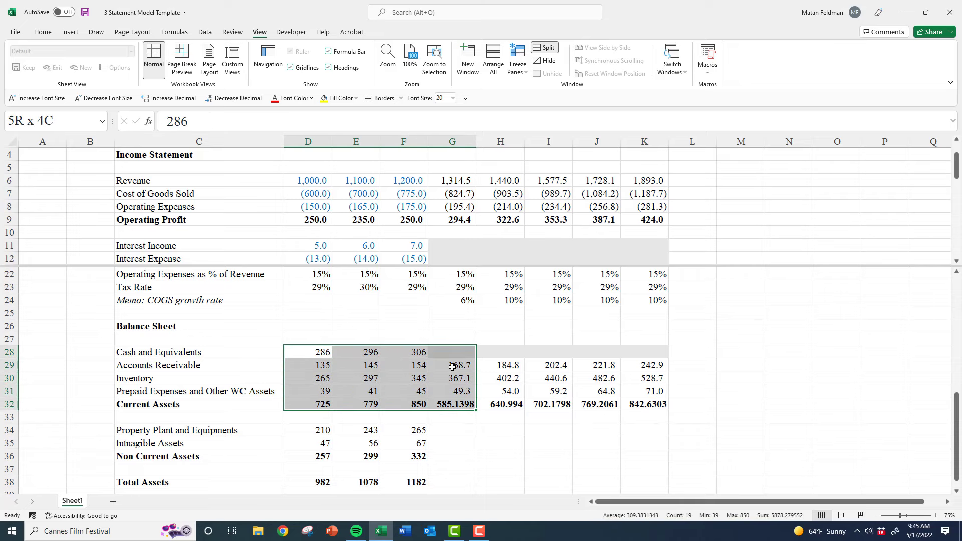
{"action": "key", "text": "shift+Right"}
{"action": "key", "text": "shift+Right"}
{"action": "key", "text": "shift+Right"}
{"action": "key", "text": "shift+Right"}
{"action": "key", "text": "ctrl+1"}
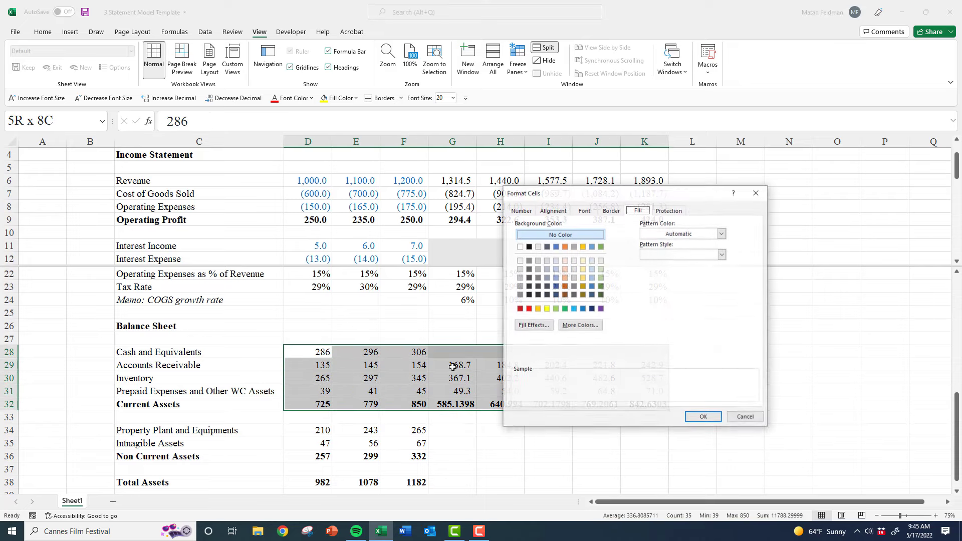
{"action": "key", "text": "ctrl+shift+Tab"}
{"action": "key", "text": "ctrl+shift+Tab"}
{"action": "key", "text": "ctrl+shift+Tab"}
{"action": "key", "text": "ctrl+shift+Tab"}
{"action": "key", "text": "Tab"}
{"action": "key", "text": "Down"}
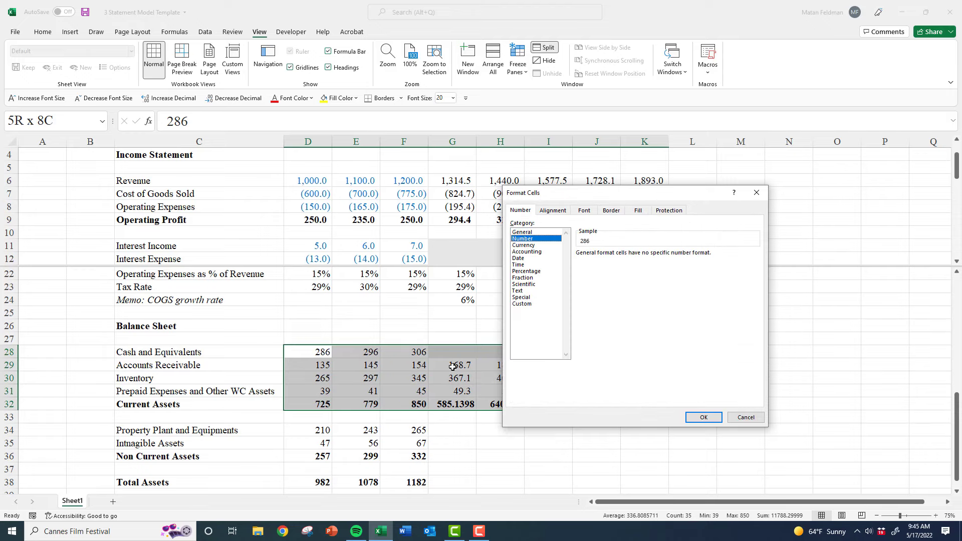
{"action": "key", "text": "Tab"}
{"action": "type", "text": "1"}
{"action": "key", "text": "Tab"}
{"action": "key", "text": "space"}
{"action": "key", "text": "Tab"}
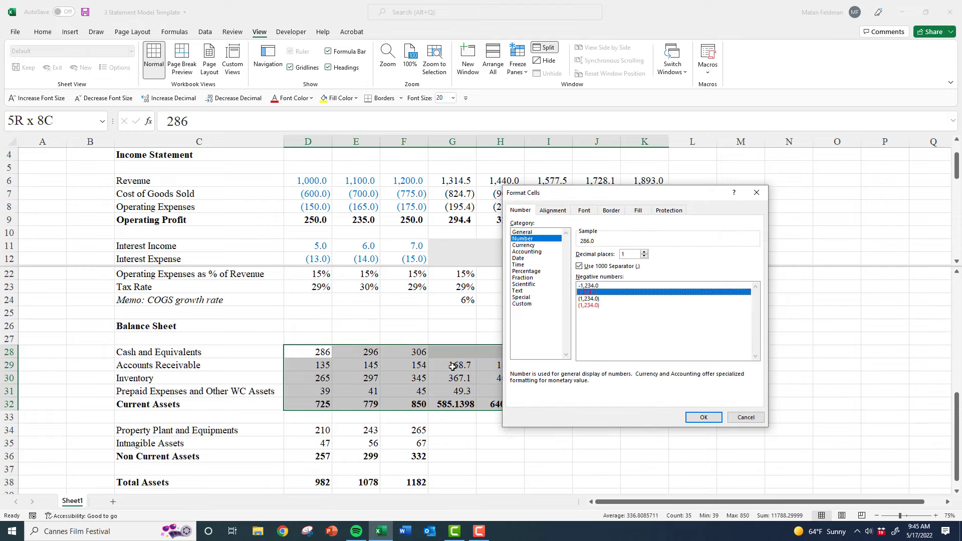
{"action": "key", "text": "Down"}
{"action": "key", "text": "Return"}
Inspect the 2024 Current Assets formula in G32 to see which rows it sums
{"action": "key", "text": "Down"}
{"action": "key", "text": "Right"}
{"action": "key", "text": "Down"}
{"action": "key", "text": "Right"}
{"action": "key", "text": "Down"}
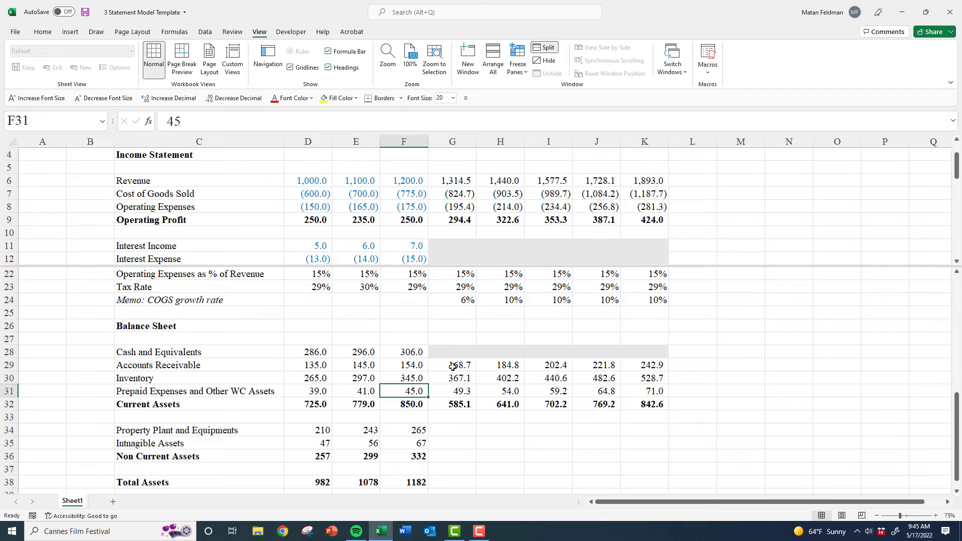
{"action": "key", "text": "Right"}
{"action": "key", "text": "Down"}
{"action": "key", "text": "Right"}
{"action": "key", "text": "Left"}
{"action": "key", "text": "F2"}
{"action": "key", "text": "Escape"}
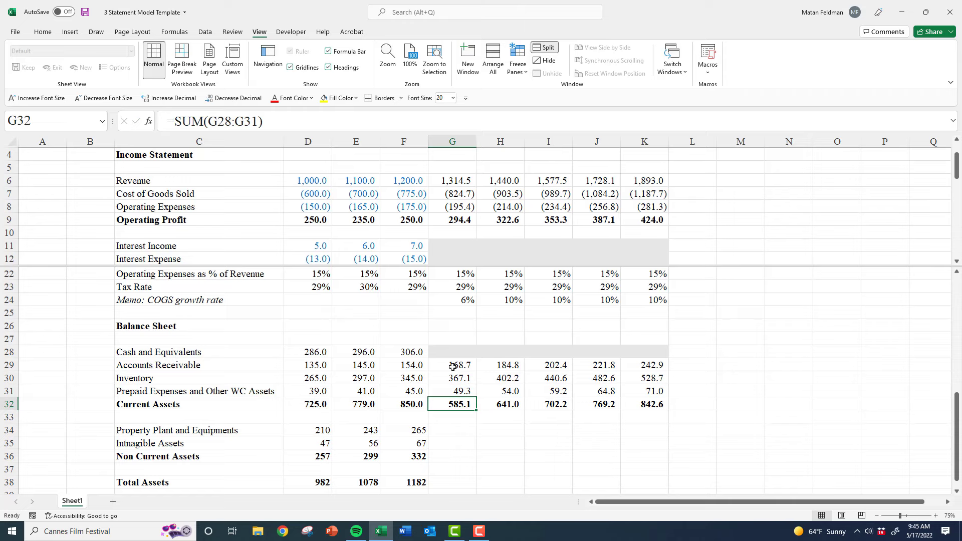
Enter a trial Cash and Equivalents value of 100 in G28 to test the Current Assets total, and clear it again
{"action": "key", "text": "Up"}
{"action": "key", "text": "Up"}
{"action": "key", "text": "Up"}
{"action": "key", "text": "Up"}
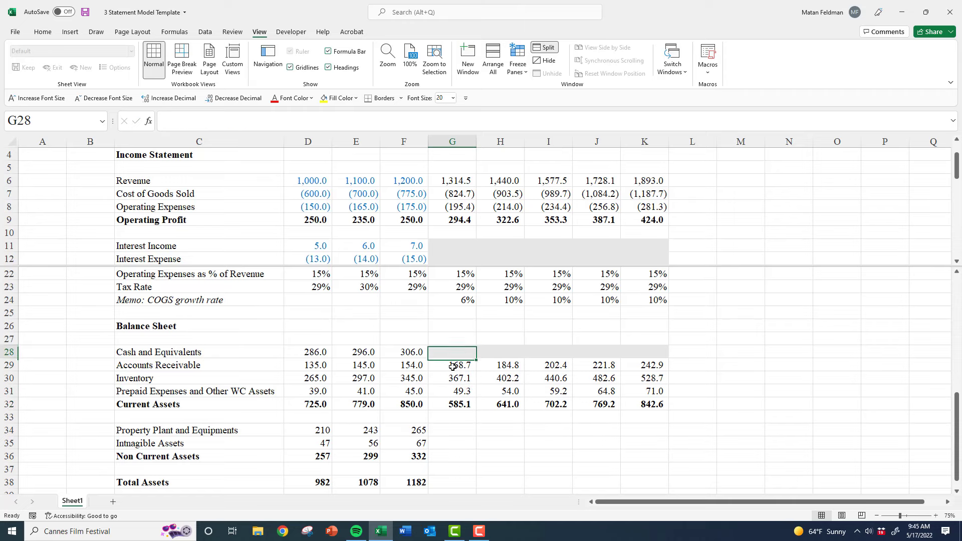
{"action": "type", "text": "1"}
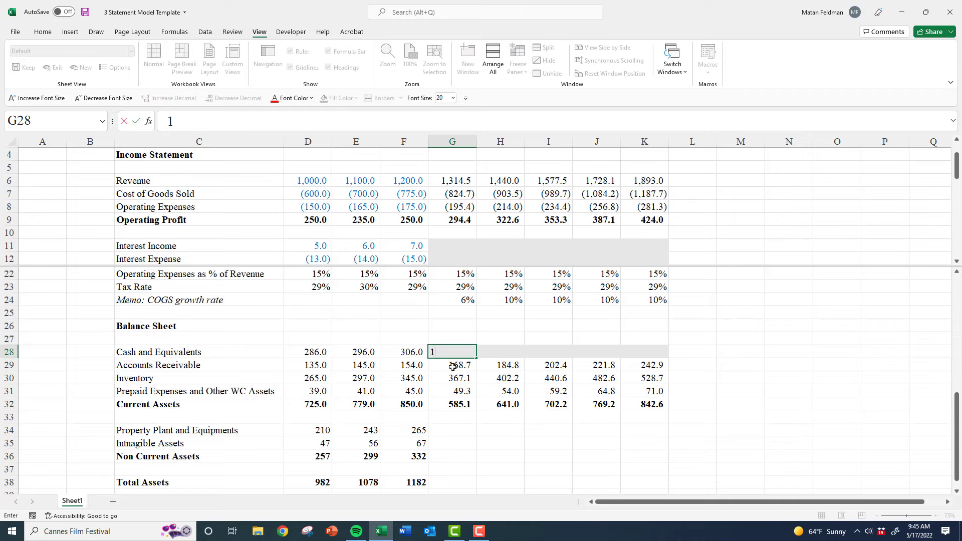
{"action": "type", "text": "00"}
{"action": "key", "text": "ctrl+Return"}
{"action": "key", "text": "Down"}
{"action": "key", "text": "Down"}
{"action": "key", "text": "Down"}
{"action": "key", "text": "Up"}
{"action": "key", "text": "Up"}
{"action": "key", "text": "Up"}
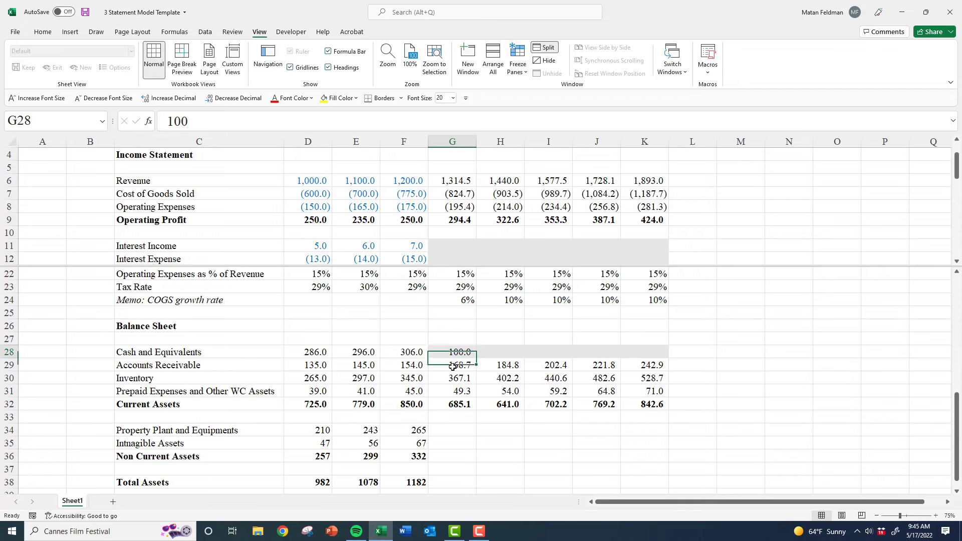
{"action": "key", "text": "Delete"}
{"action": "key", "text": "Down"}
{"action": "key", "text": "Down"}
Review the Interest Income, Interest Expense and Cash and Equivalents rows, and the historical Property Plant and Equipments values
{"action": "left_click", "coordinate": [438, 251]}
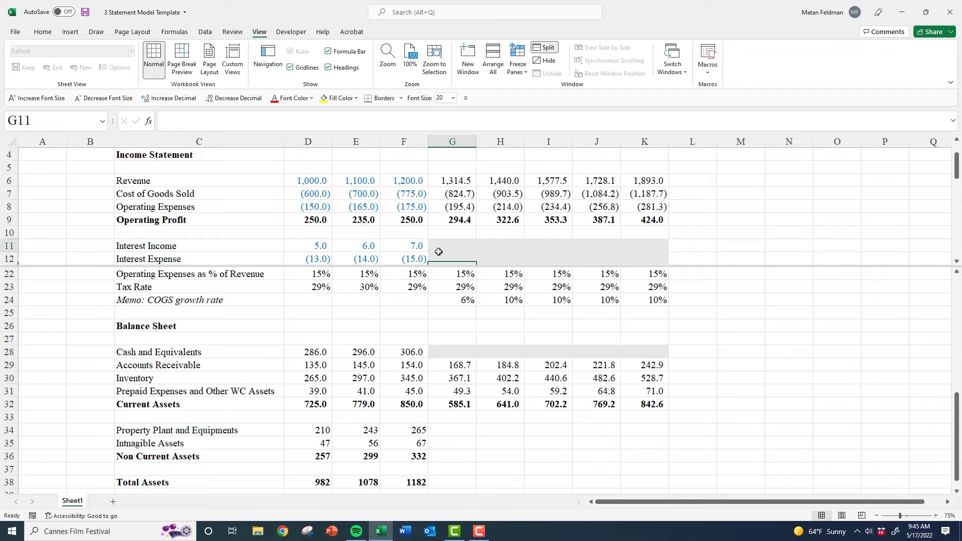
{"action": "scroll", "coordinate": [440, 248], "scroll_direction": "down", "scroll_amount": 1}
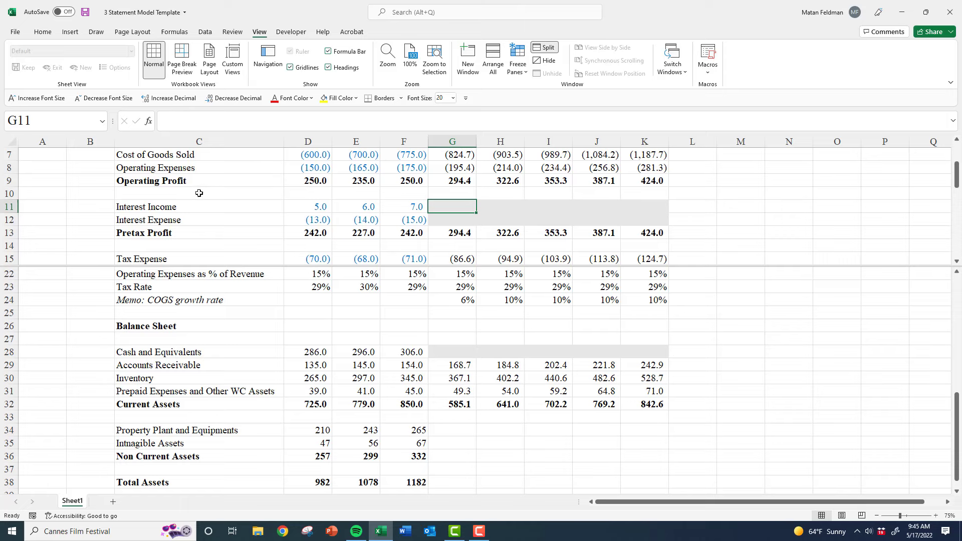
{"action": "left_click", "coordinate": [165, 207]}
{"action": "left_click", "coordinate": [175, 222]}
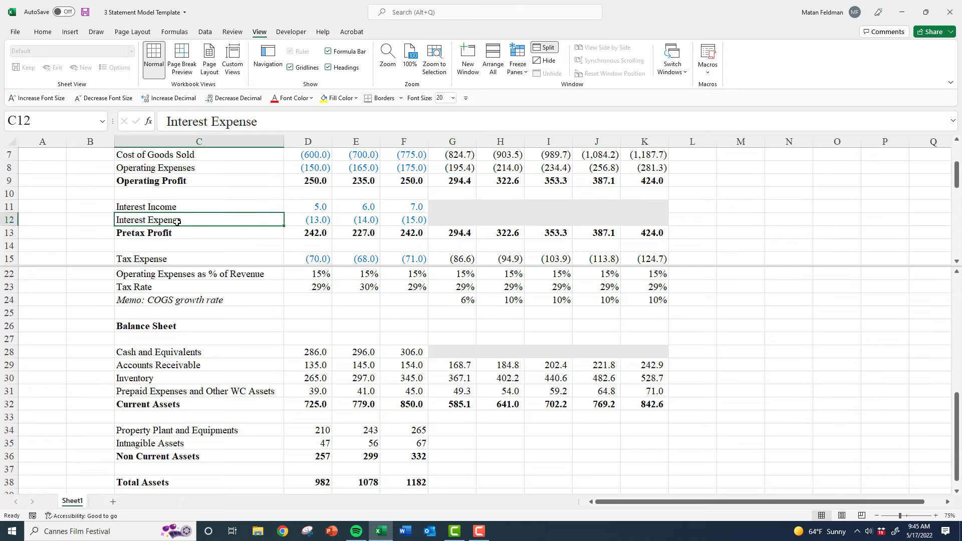
{"action": "left_click", "coordinate": [174, 353]}
{"action": "left_click", "coordinate": [357, 407]}
{"action": "left_click", "coordinate": [201, 434]}
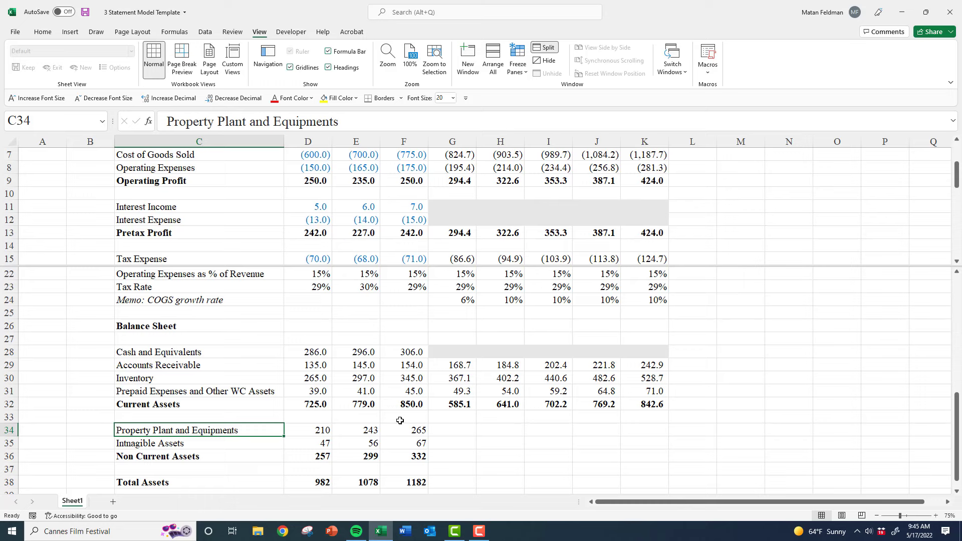
{"action": "key", "text": "Right"}
{"action": "key", "text": "Right"}
{"action": "key", "text": "Right"}
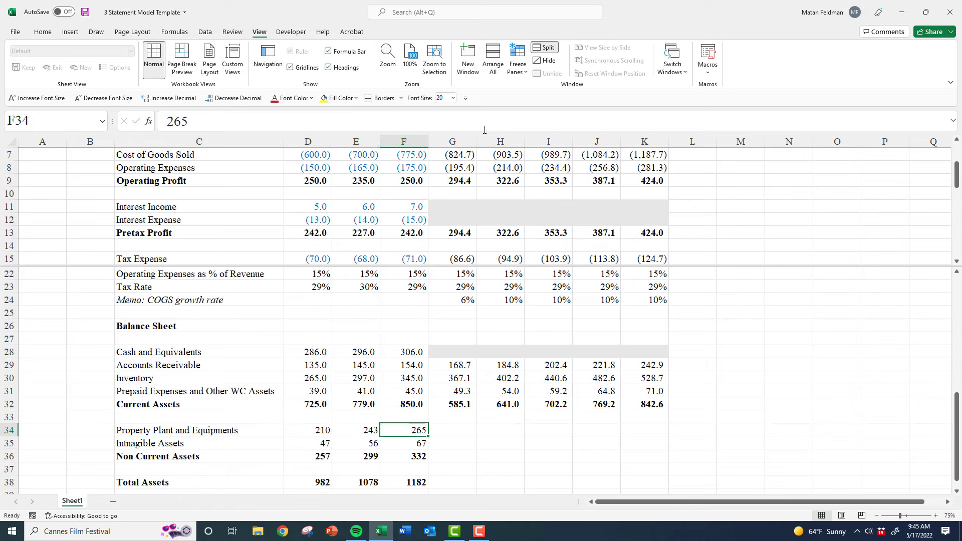
Start a PP&E roll-forward example beside the model with the label "PPP&E - BOP" in M29 and 100 in O29
{"action": "left_click", "coordinate": [756, 365]}
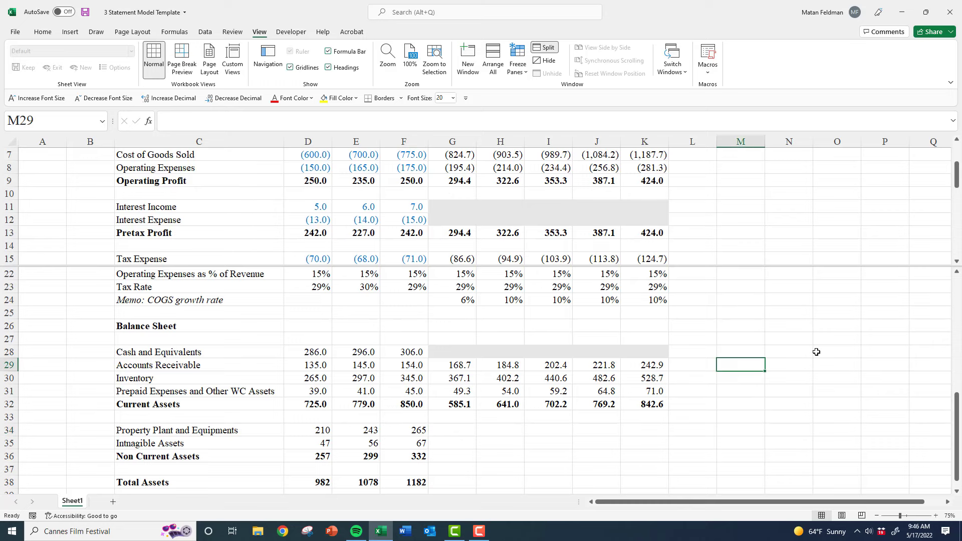
{"action": "type", "text": "PPP&E -"}
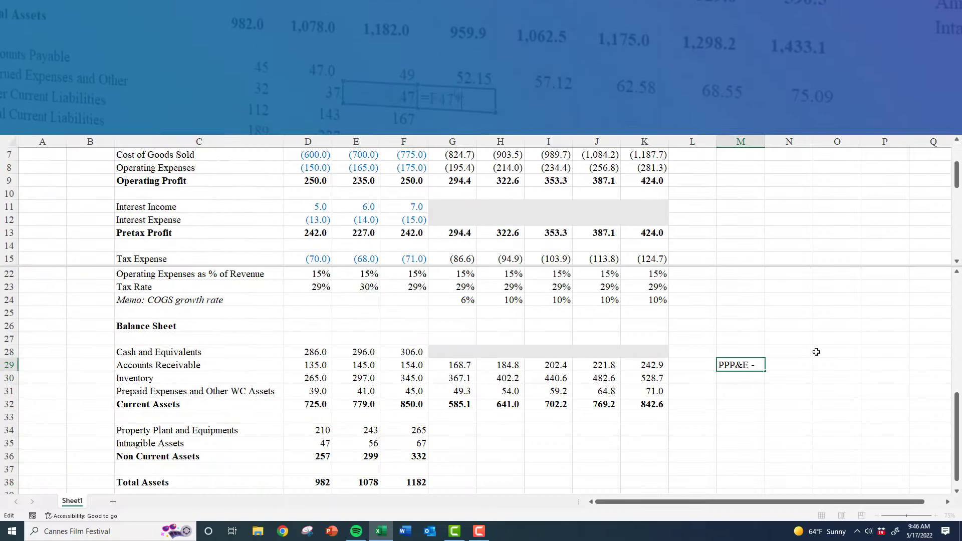
{"action": "key", "text": "Right"}
{"action": "key", "text": "Right"}
{"action": "type", "text": "100"}
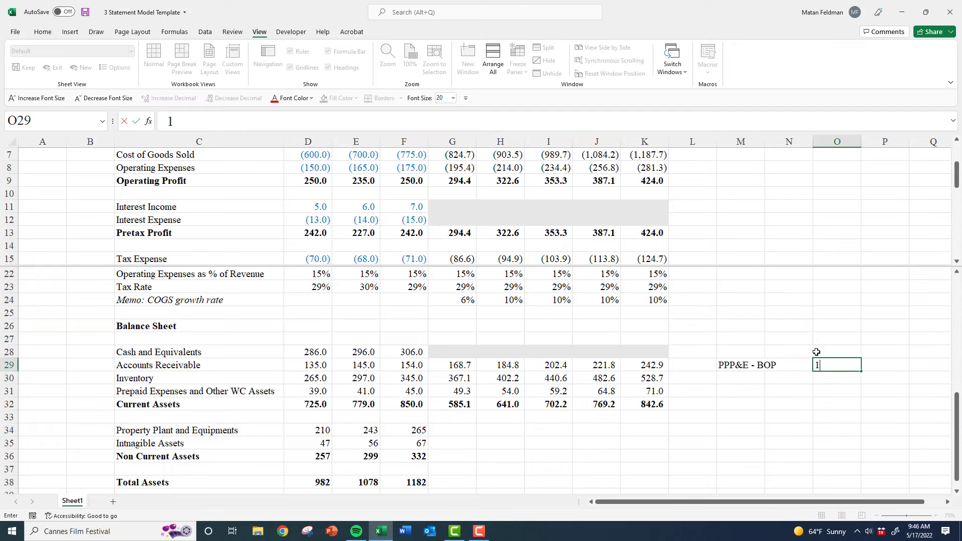
{"action": "key", "text": "Return"}
{"action": "key", "text": "Left"}
{"action": "key", "text": "Left"}
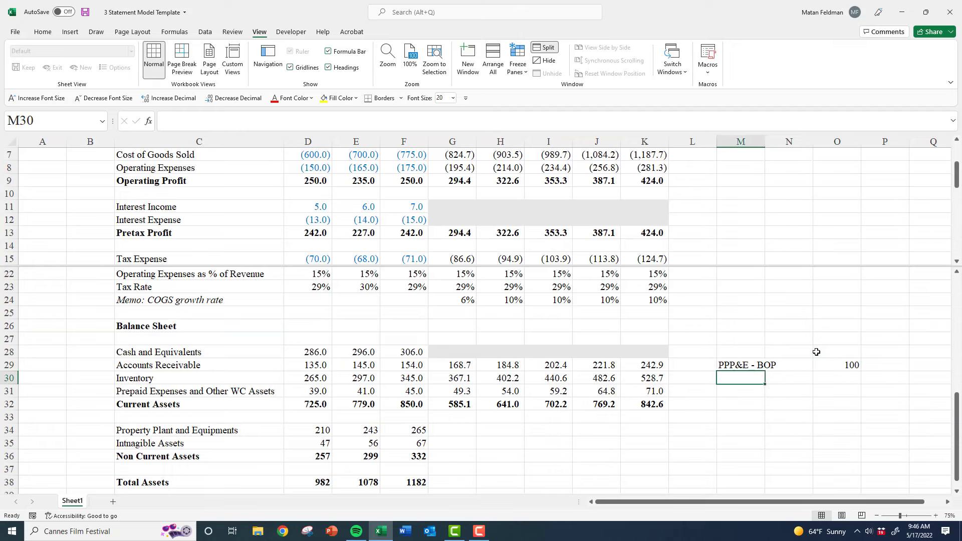
Add the line "Capex (Purchases of new PPE)" in M30 with a value of 20 in O30
{"action": "type", "text": "Ca"}
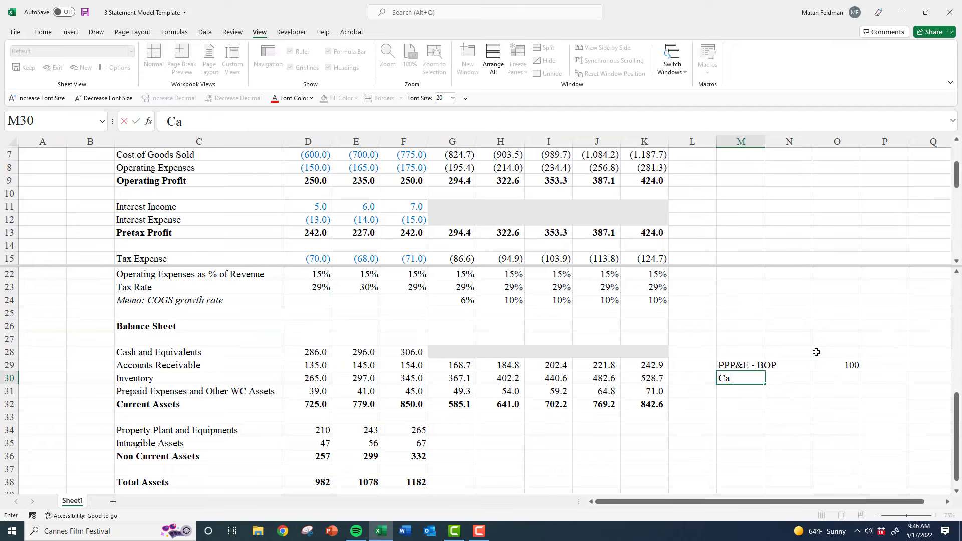
{"action": "type", "text": "pex (Purchases of new PPE)"}
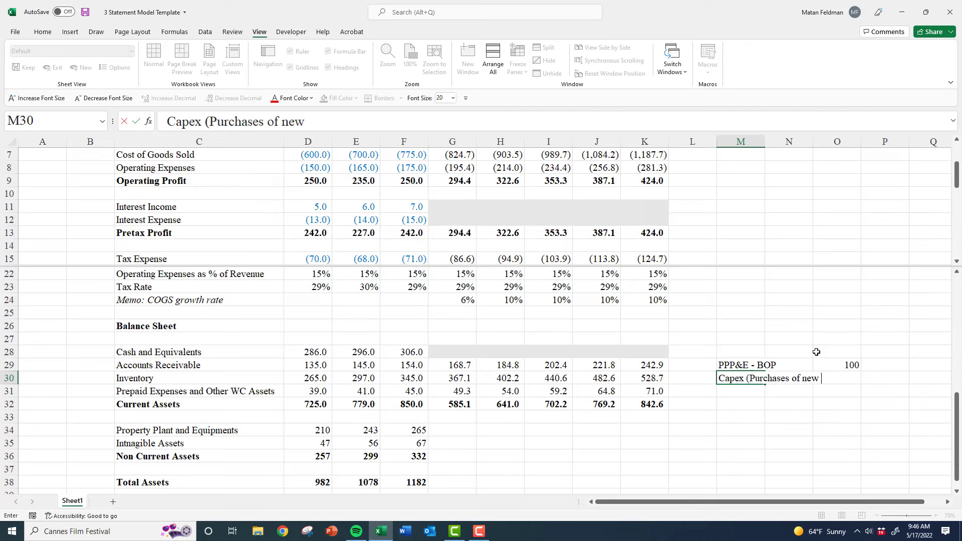
{"action": "key", "text": "ctrl+Return"}
{"action": "key", "text": "Right"}
{"action": "key", "text": "Right"}
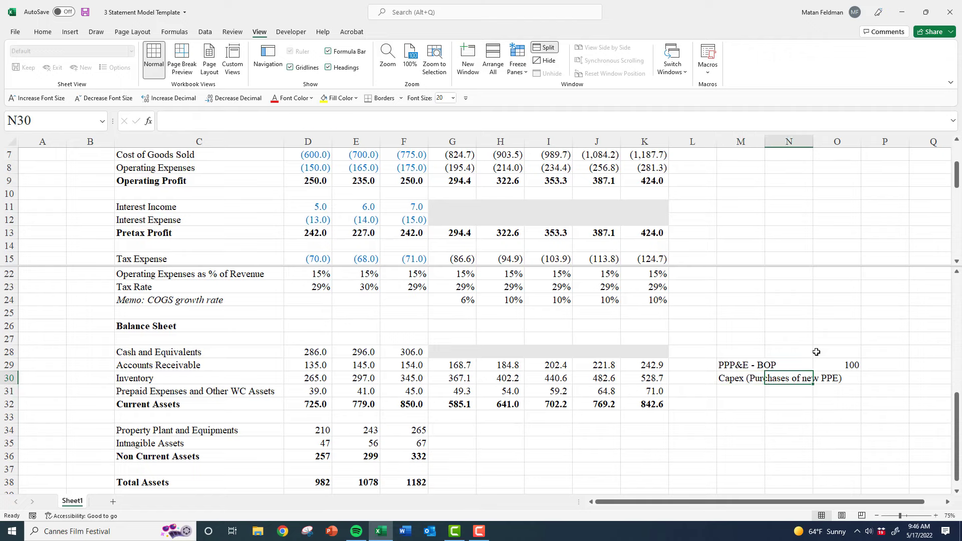
{"action": "type", "text": "20"}
AutoFit the width of column M to its roll-forward labels
{"action": "key", "text": "Left"}
{"action": "key", "text": "Left"}
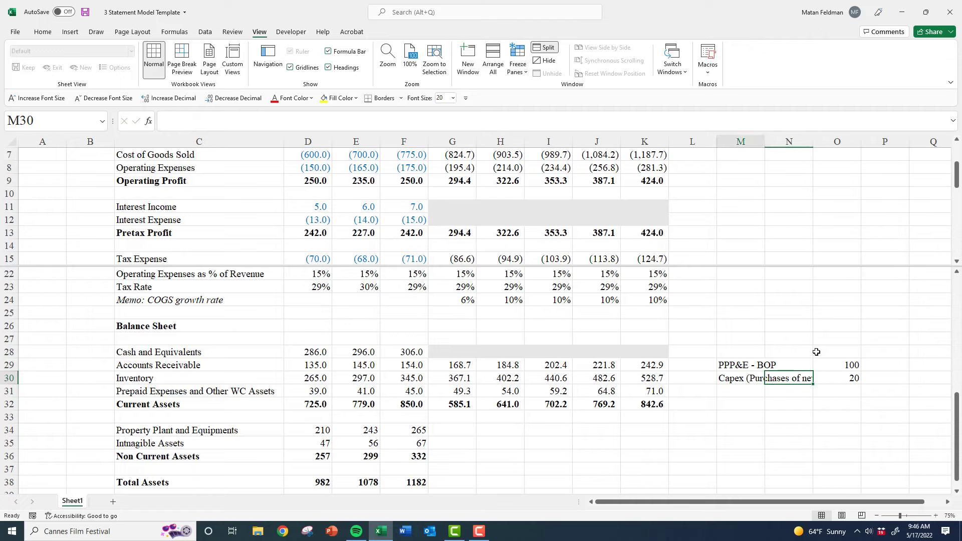
{"action": "key", "text": "ctrl+space"}
{"action": "key", "text": "alt+o"}
{"action": "key", "text": "c"}
{"action": "key", "text": "a"}
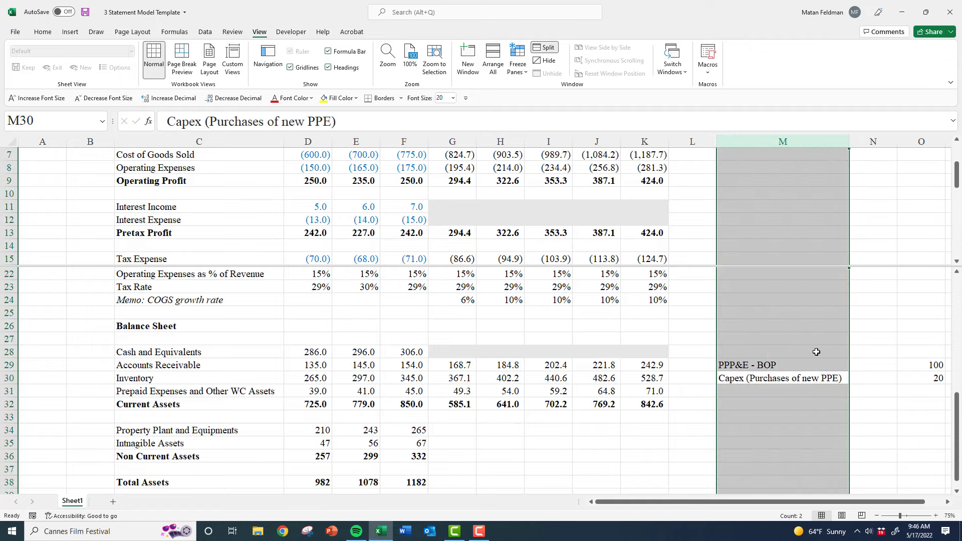
Add the line "Depreciation Expense" in M31 with a value of -10 in O31
{"action": "key", "text": "Right"}
{"action": "key", "text": "Right"}
{"action": "key", "text": "Left"}
{"action": "key", "text": "Left"}
{"action": "key", "text": "Left"}
{"action": "key", "text": "Right"}
{"action": "key", "text": "Down"}
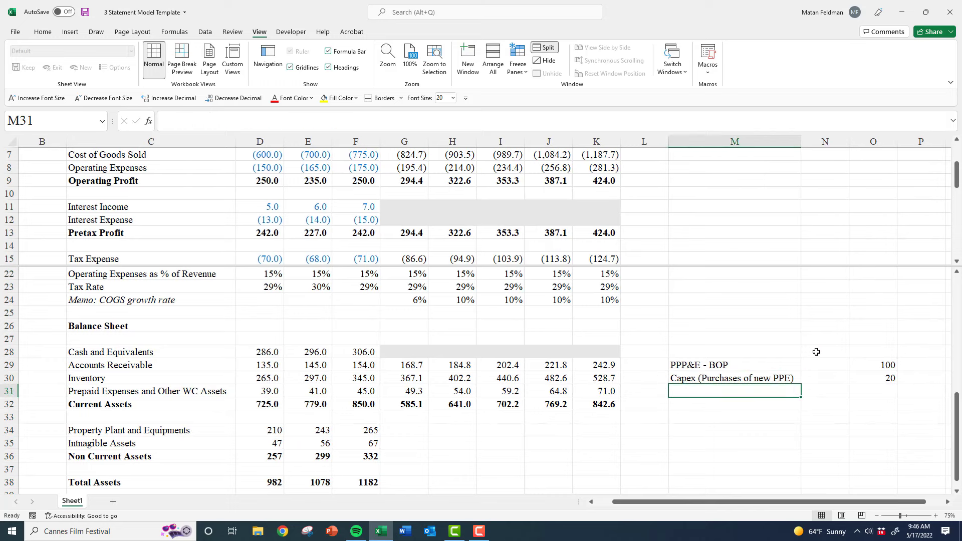
{"action": "type", "text": "Depreciation"}
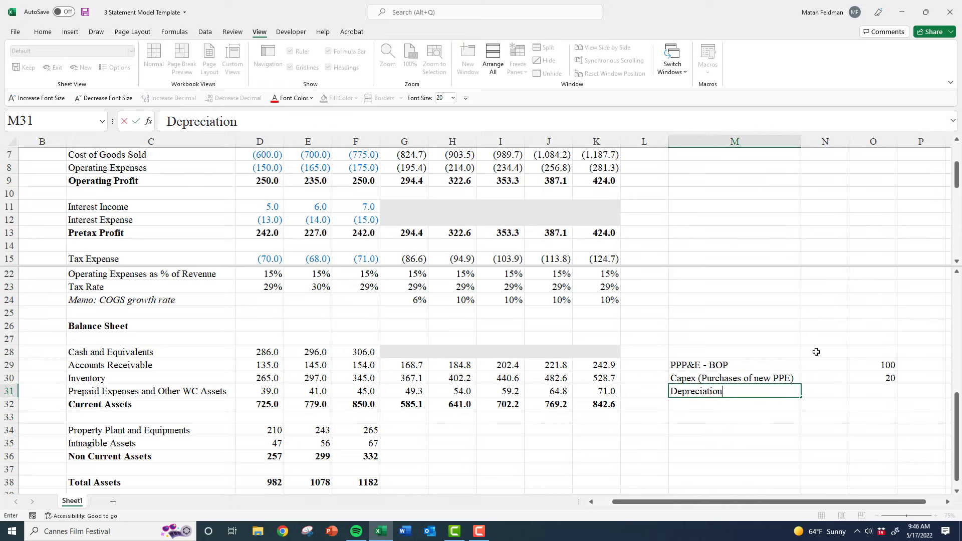
{"action": "type", "text": " Expense"}
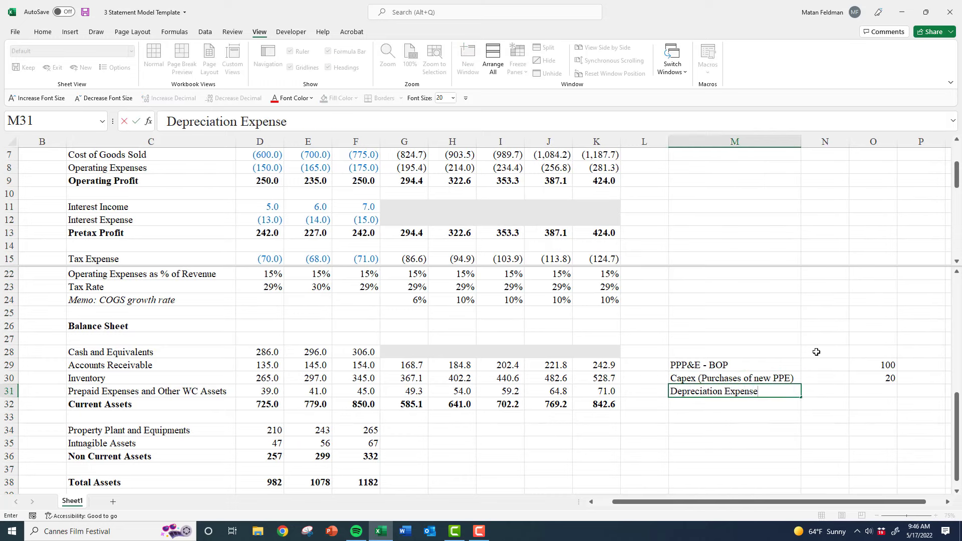
{"action": "key", "text": "ctrl+Return"}
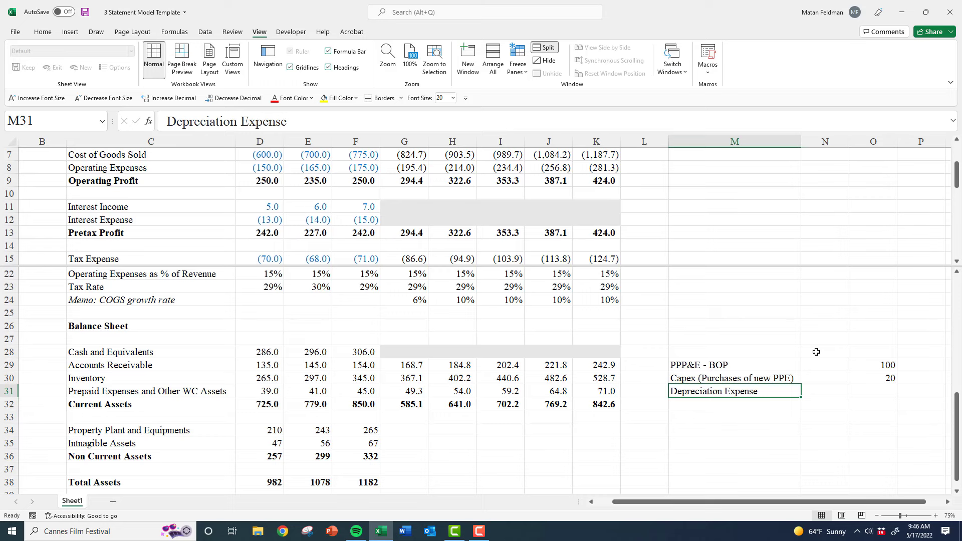
{"action": "key", "text": "Right"}
{"action": "key", "text": "Right"}
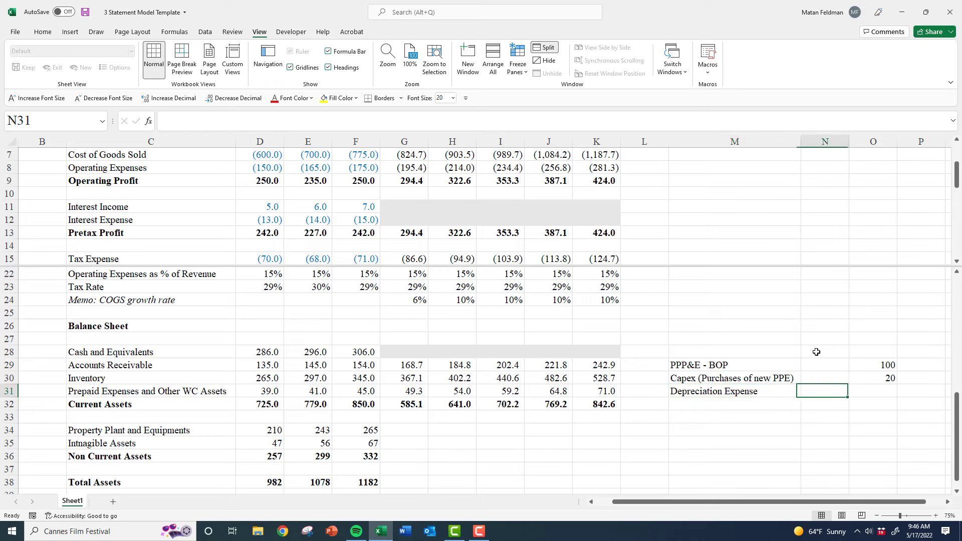
{"action": "type", "text": "-10"}
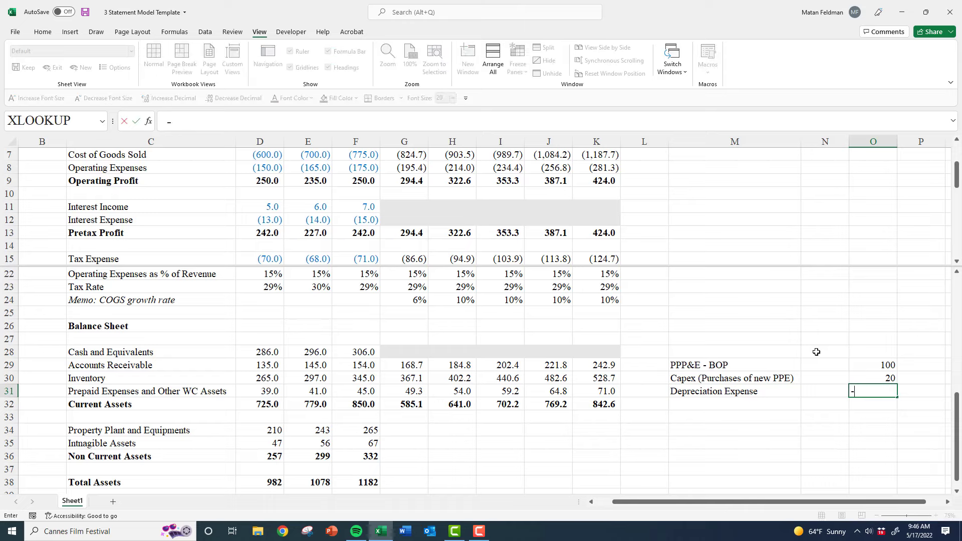
Label the closing line of the roll-forward example "PP&E - EOP" in M32
{"action": "key", "text": "Left"}
{"action": "key", "text": "Left"}
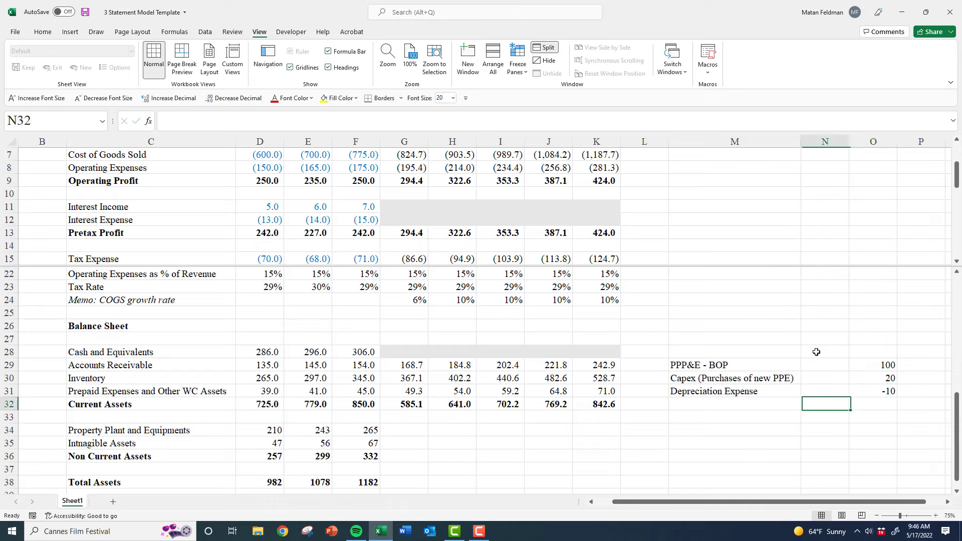
{"action": "type", "text": "PP&E"}
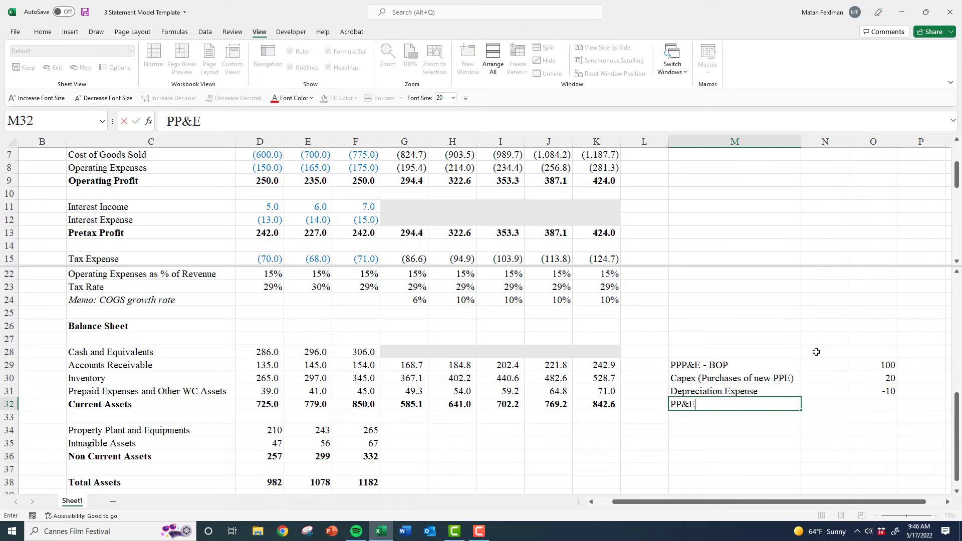
{"action": "type", "text": " - EOP"}
{"action": "key", "text": "Right"}
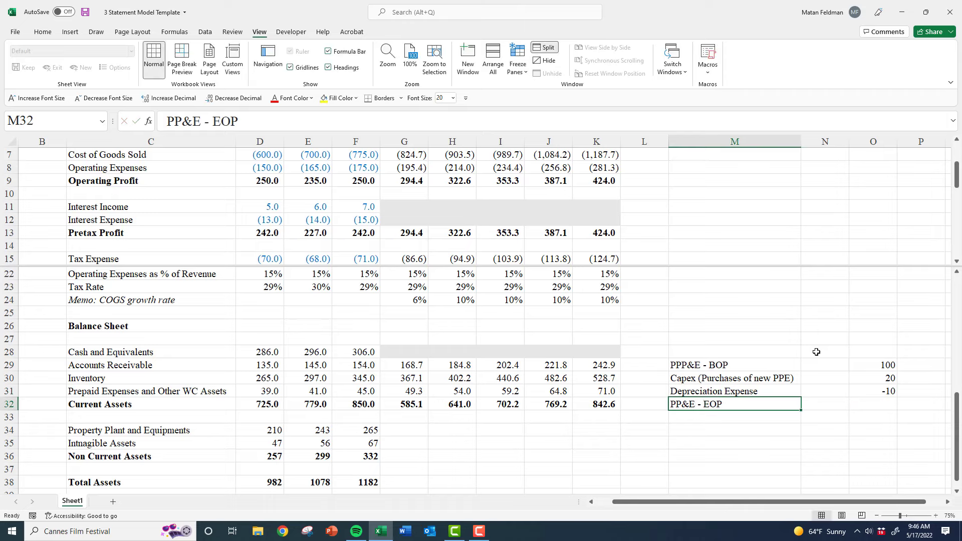
Total the PP&E roll-forward example in O32 with a SUM of O29:O31
{"action": "key", "text": "Right"}
{"action": "key", "text": "alt+equal"}
{"action": "key", "text": "ctrl+Return"}
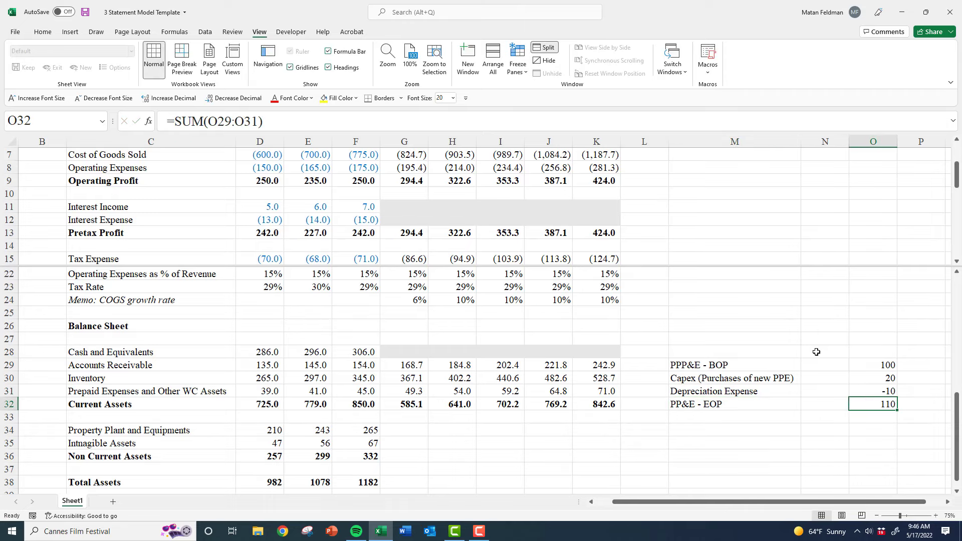
{"action": "key", "text": "Up"}
{"action": "key", "text": "Up"}
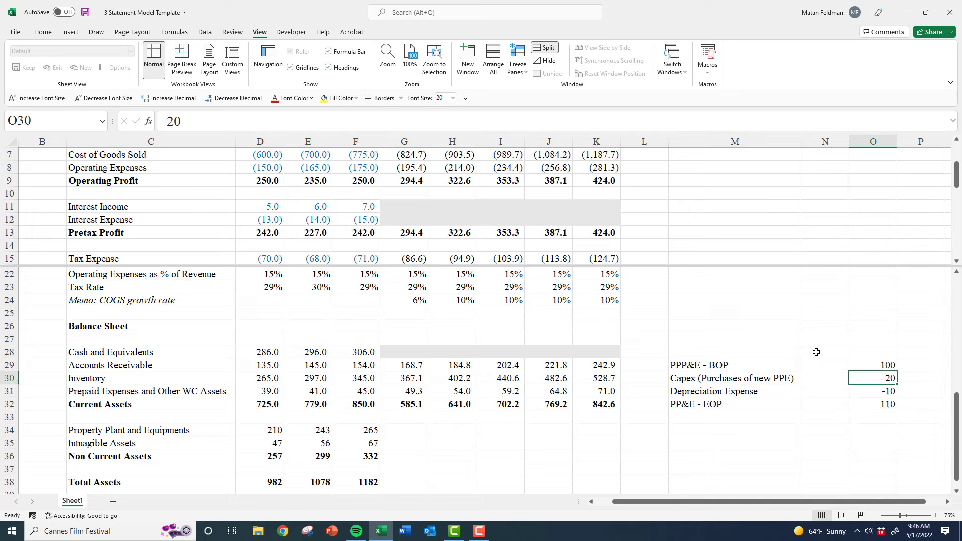
{"action": "key", "text": "Down"}
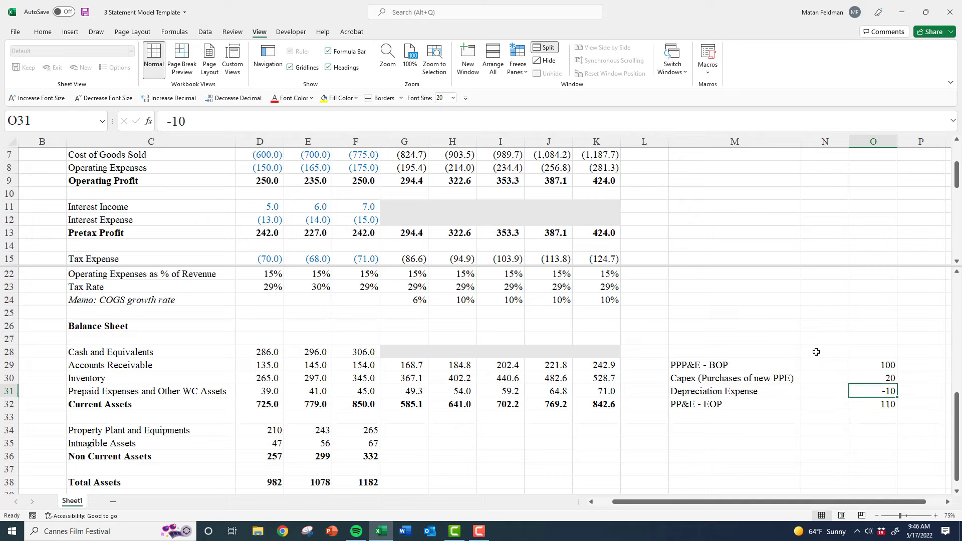
Compare the roll-forward's Capex and Depreciation Expense lines with the cost, operating expense and interest lines of the income statement
{"action": "left_click", "coordinate": [716, 386]}
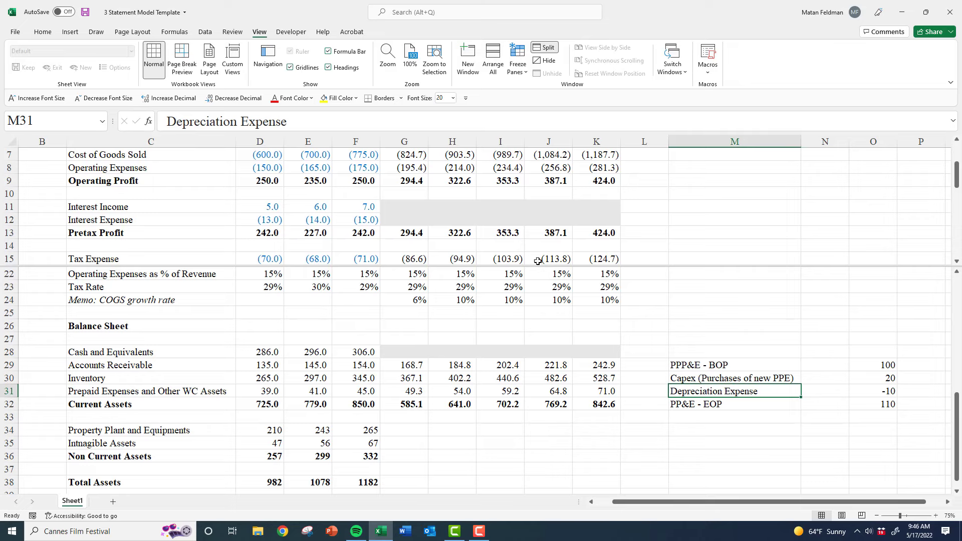
{"action": "left_click", "coordinate": [418, 209]}
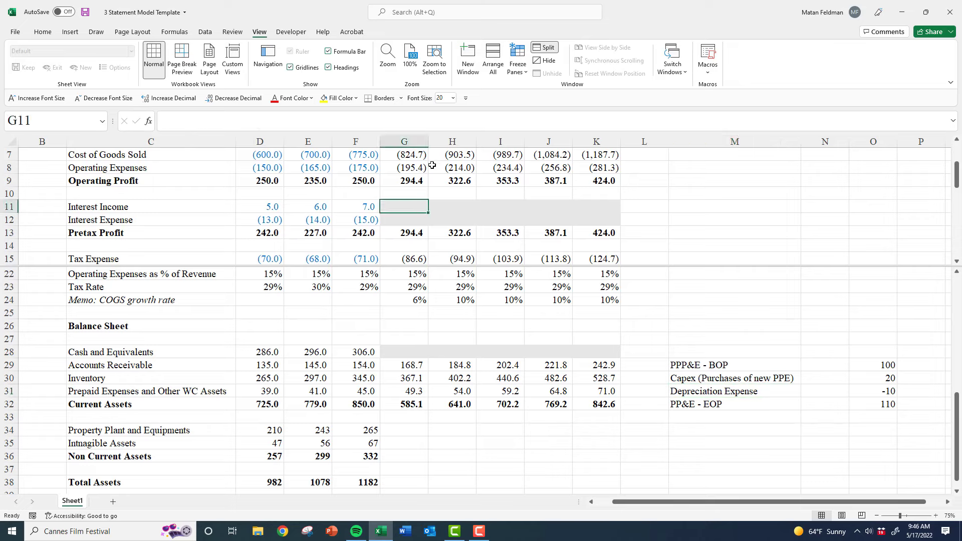
{"action": "scroll", "coordinate": [426, 181], "scroll_direction": "up", "scroll_amount": 1}
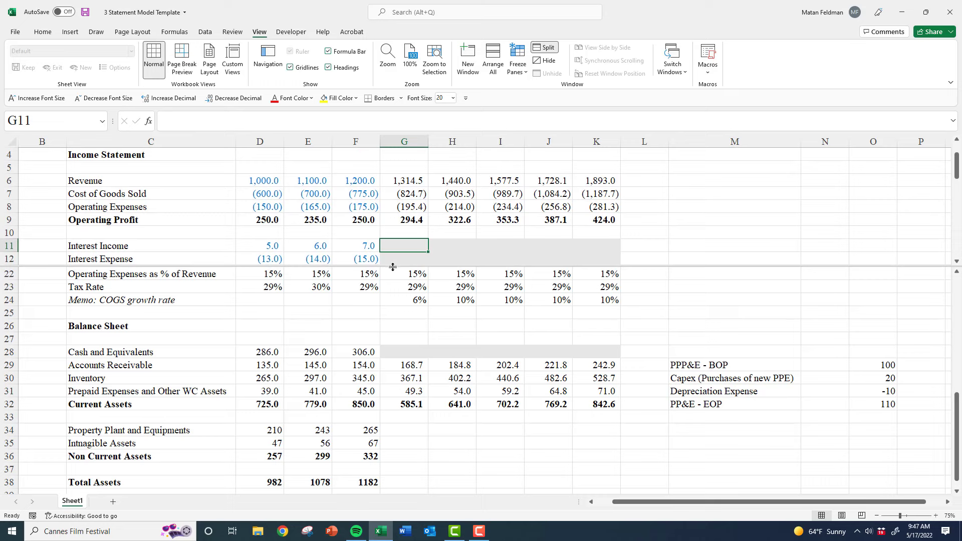
{"action": "left_click", "coordinate": [340, 351]}
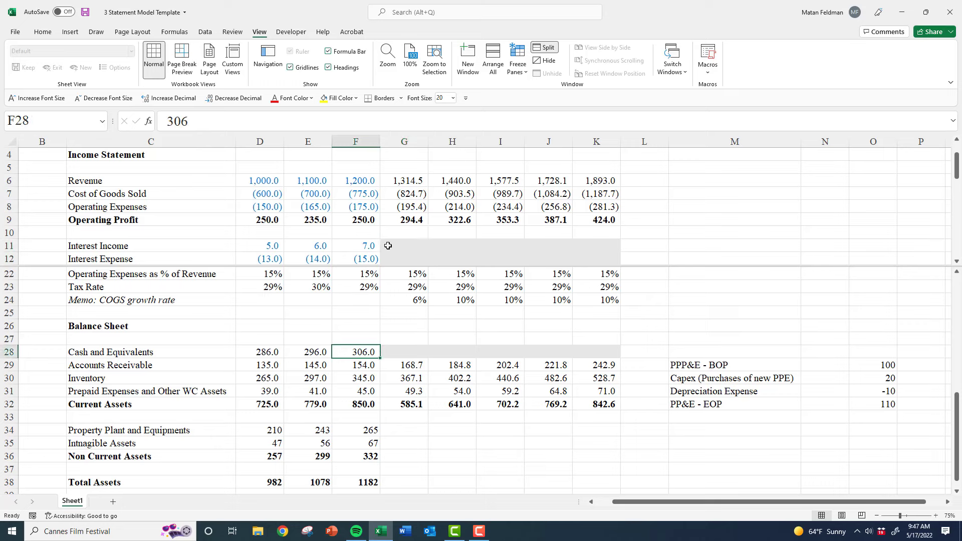
{"action": "left_click", "coordinate": [292, 228]}
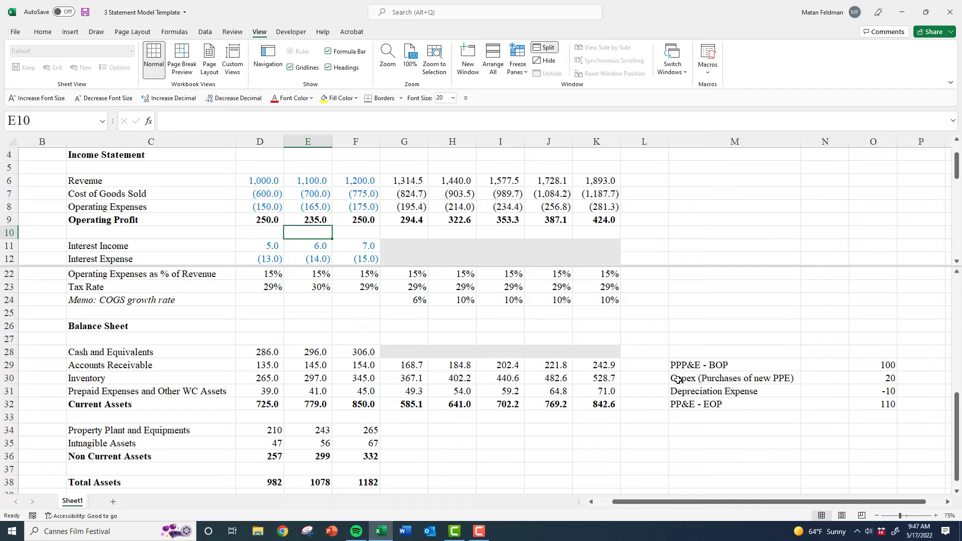
{"action": "left_click_drag", "start_coordinate": [677, 379], "coordinate": [874, 379]}
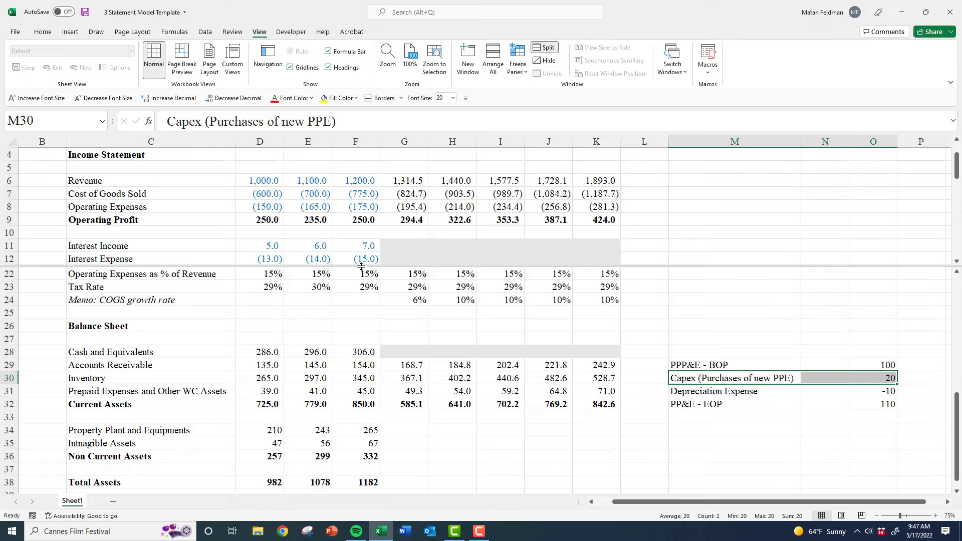
{"action": "left_click_drag", "start_coordinate": [361, 266], "coordinate": [362, 306]}
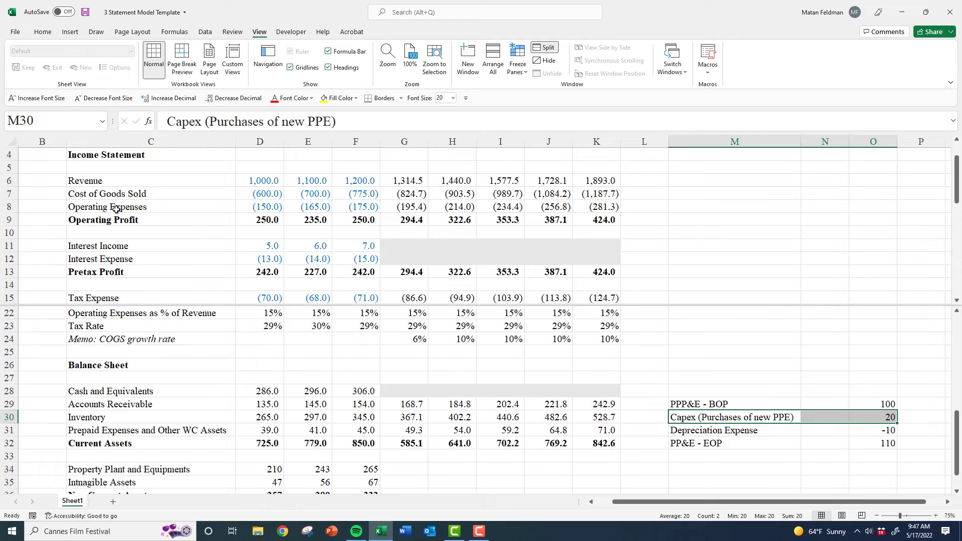
{"action": "left_click_drag", "start_coordinate": [93, 194], "coordinate": [106, 205]}
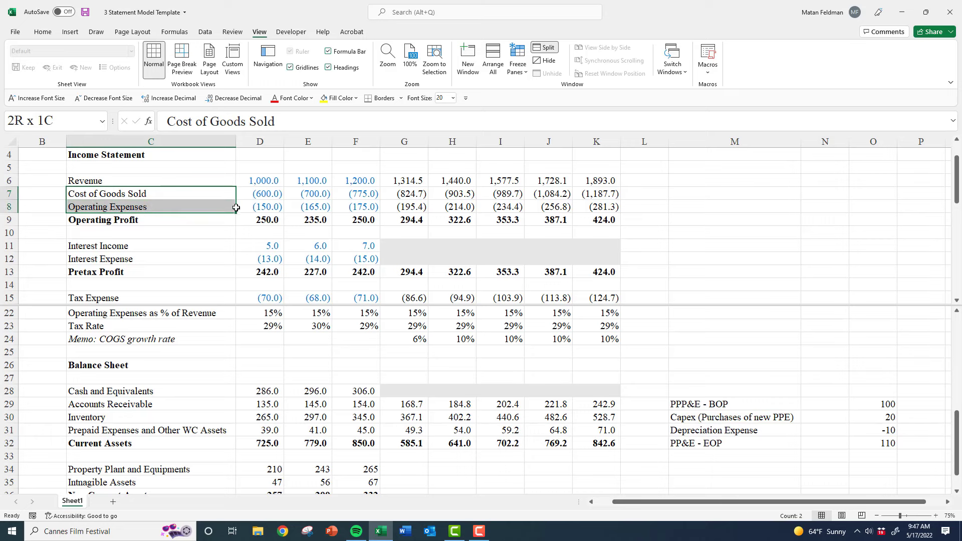
{"action": "left_click_drag", "start_coordinate": [236, 207], "coordinate": [355, 206]}
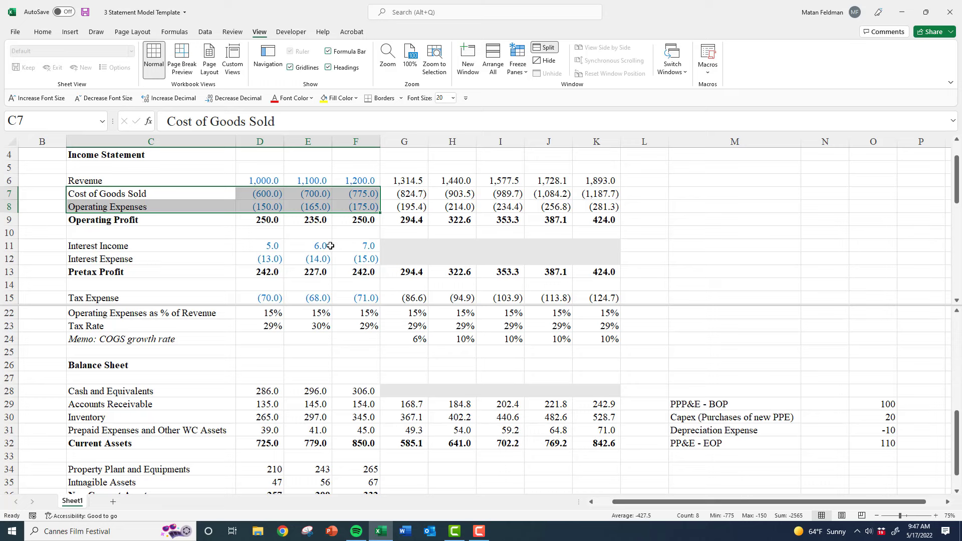
{"action": "left_click", "coordinate": [307, 247]}
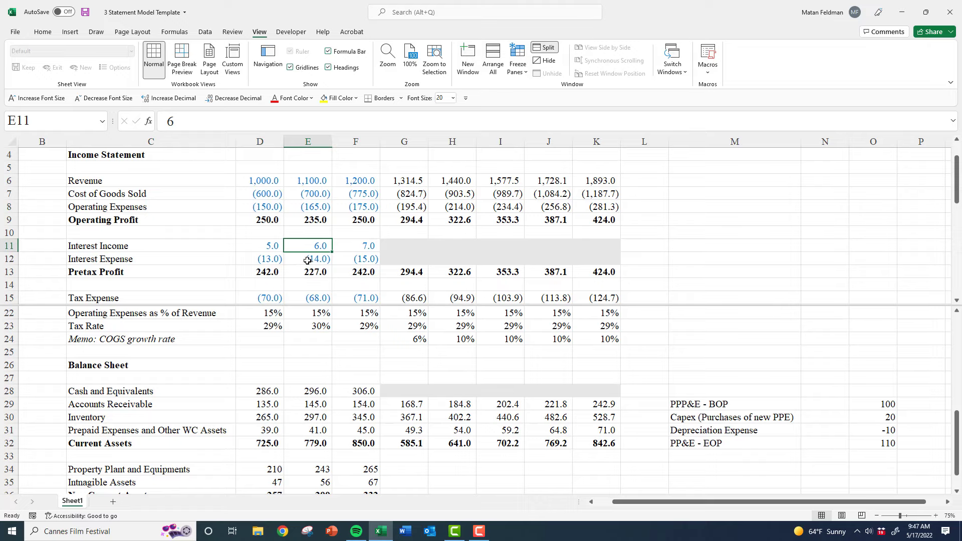
Remove the split from the worksheet window, with the blank row above the Balance Sheet heading selected
{"action": "scroll", "coordinate": [301, 269], "scroll_direction": "down", "scroll_amount": 3}
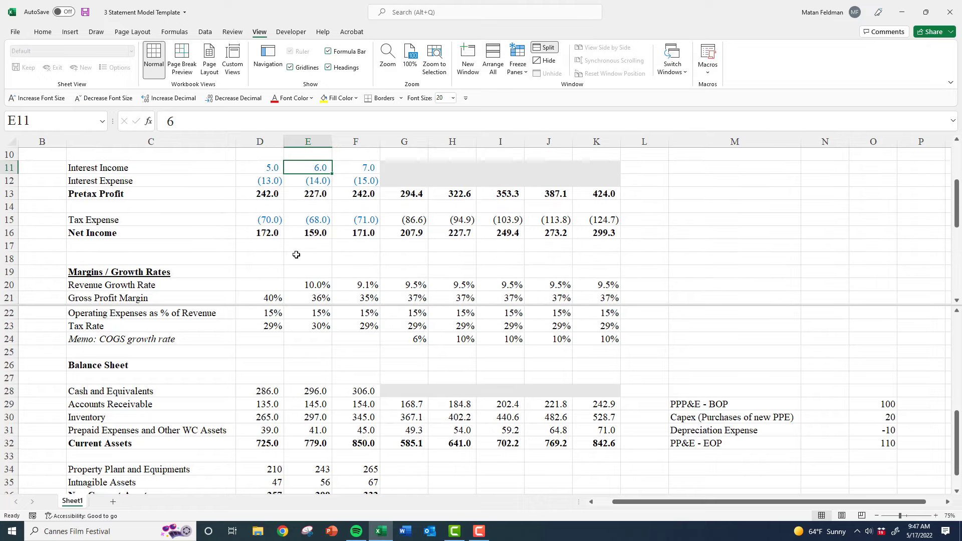
{"action": "scroll", "coordinate": [296, 254], "scroll_direction": "down", "scroll_amount": 3}
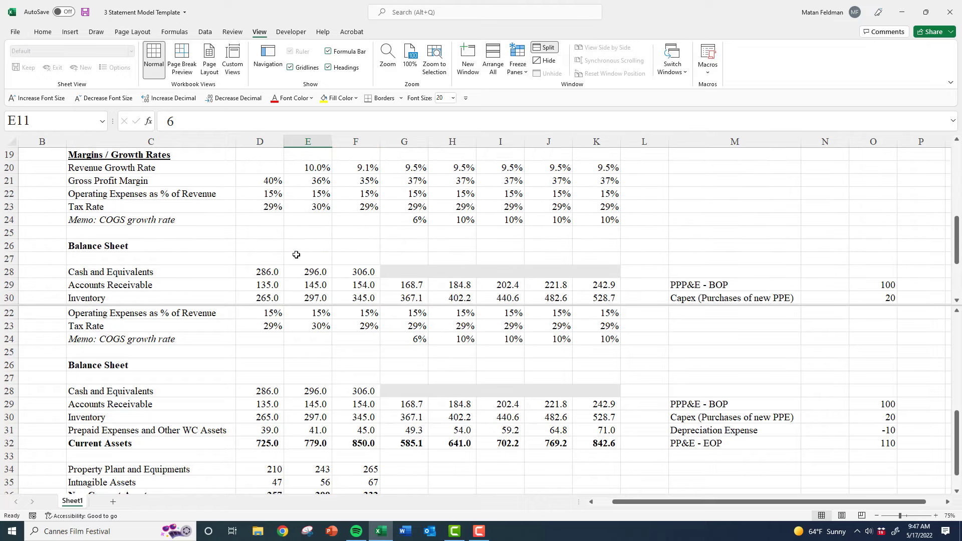
{"action": "scroll", "coordinate": [296, 255], "scroll_direction": "down", "scroll_amount": 2}
{"action": "scroll", "coordinate": [296, 254], "scroll_direction": "up", "scroll_amount": 5}
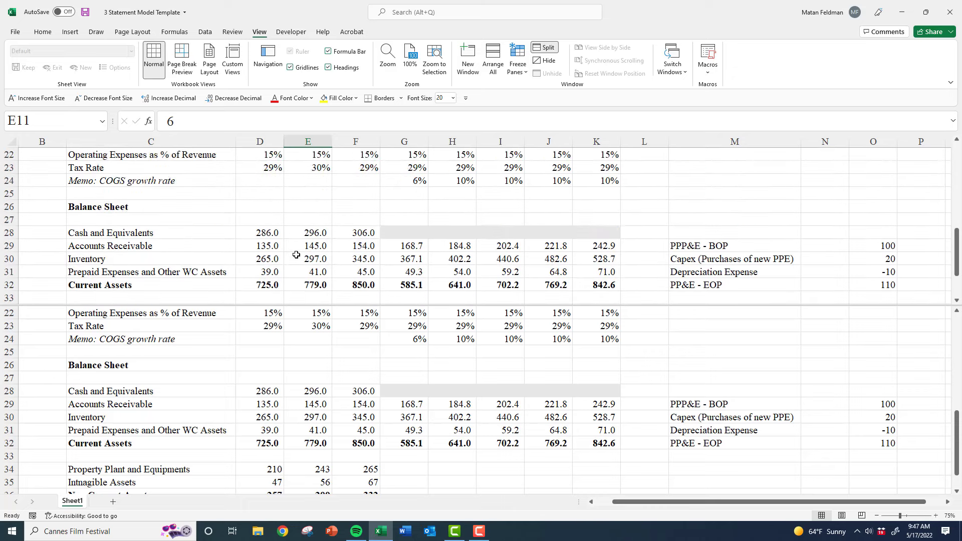
{"action": "scroll", "coordinate": [178, 253], "scroll_direction": "up", "scroll_amount": 1}
{"action": "scroll", "coordinate": [178, 253], "scroll_direction": "up", "scroll_amount": 3}
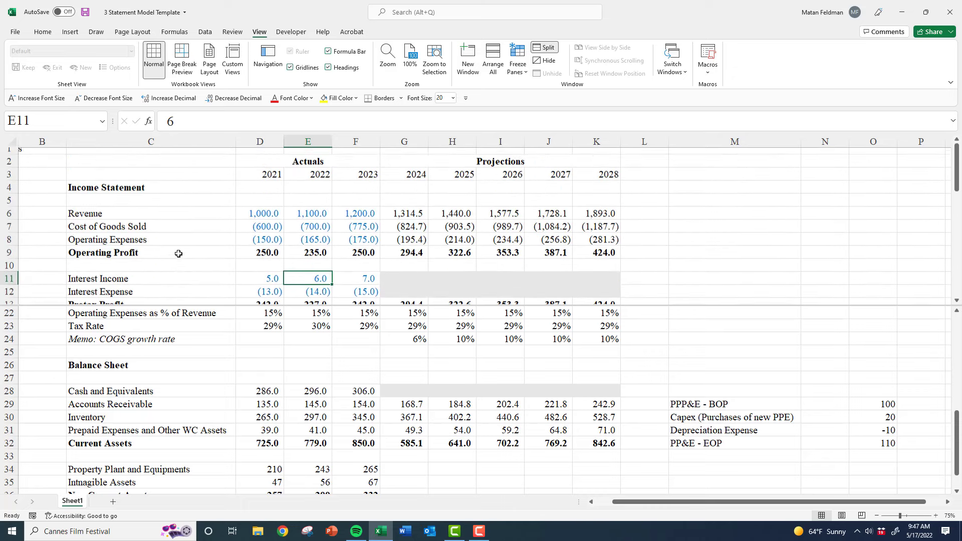
{"action": "scroll", "coordinate": [179, 253], "scroll_direction": "down", "scroll_amount": 5}
{"action": "scroll", "coordinate": [179, 254], "scroll_direction": "down", "scroll_amount": 1}
{"action": "left_click", "coordinate": [157, 236]}
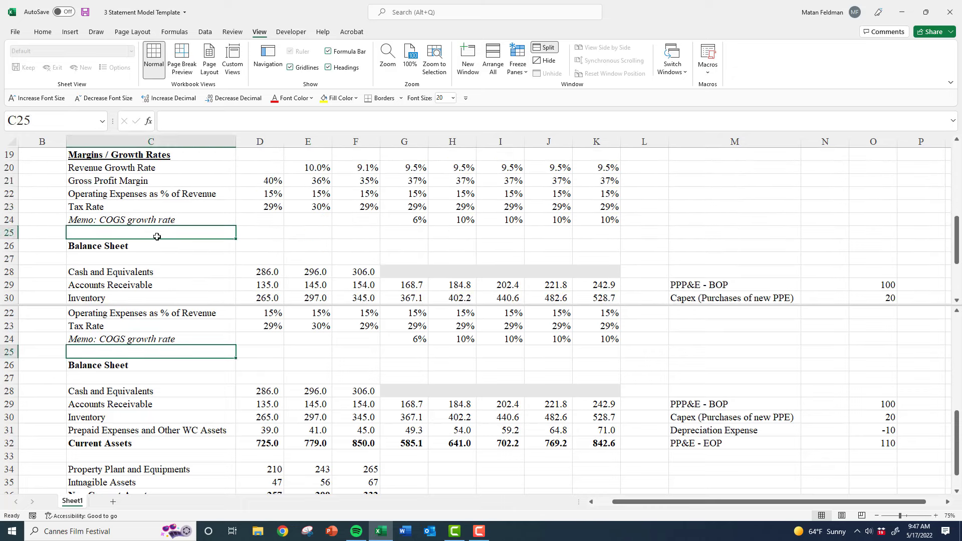
{"action": "key", "text": "alt"}
{"action": "key", "text": "w"}
{"action": "key", "text": "s"}
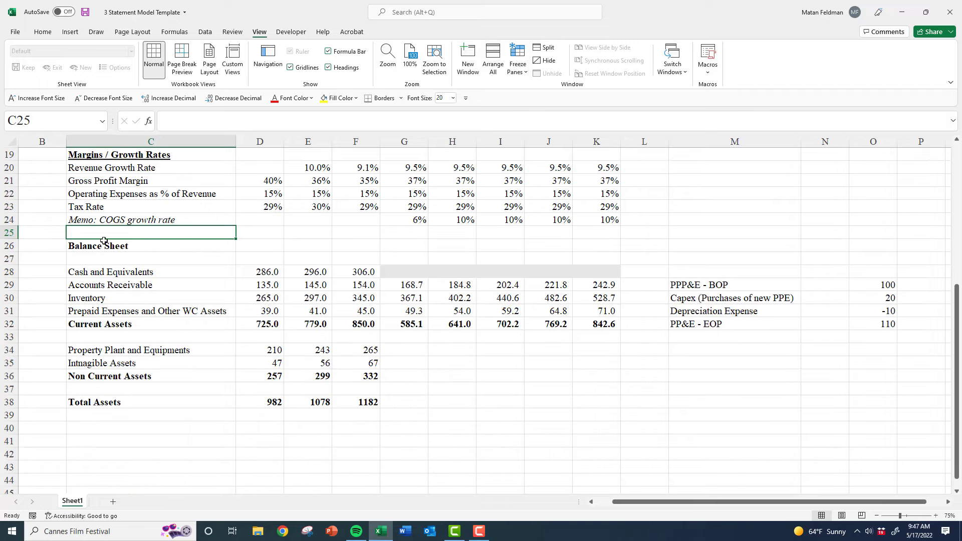
Insert two blank rows at row 25, between the COGS growth memo and the Balance Sheet heading
{"action": "scroll", "coordinate": [104, 241], "scroll_direction": "up", "scroll_amount": 1}
{"action": "key", "text": "shift+space"}
{"action": "key", "text": "ctrl+shift+equal"}
{"action": "key", "text": "ctrl+shift+equal"}
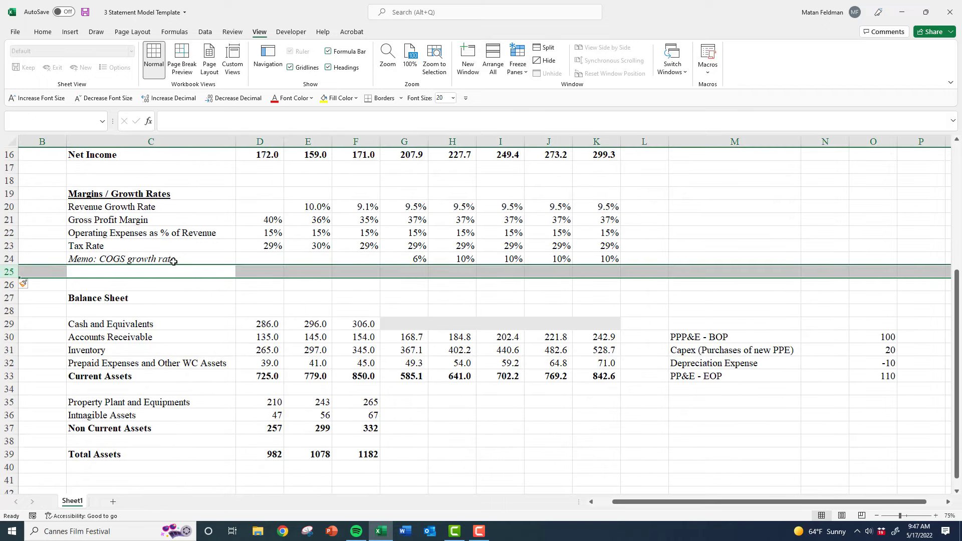
Add the label "Memo: Depreciation in opex and COGS" in C25
{"action": "left_click", "coordinate": [172, 261]}
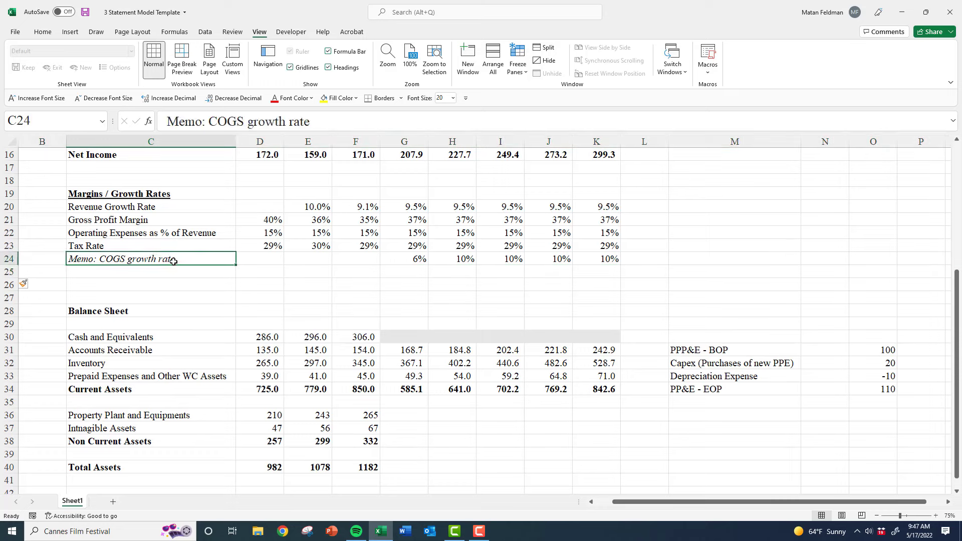
{"action": "key", "text": "Down"}
{"action": "type", "text": "Memo: "}
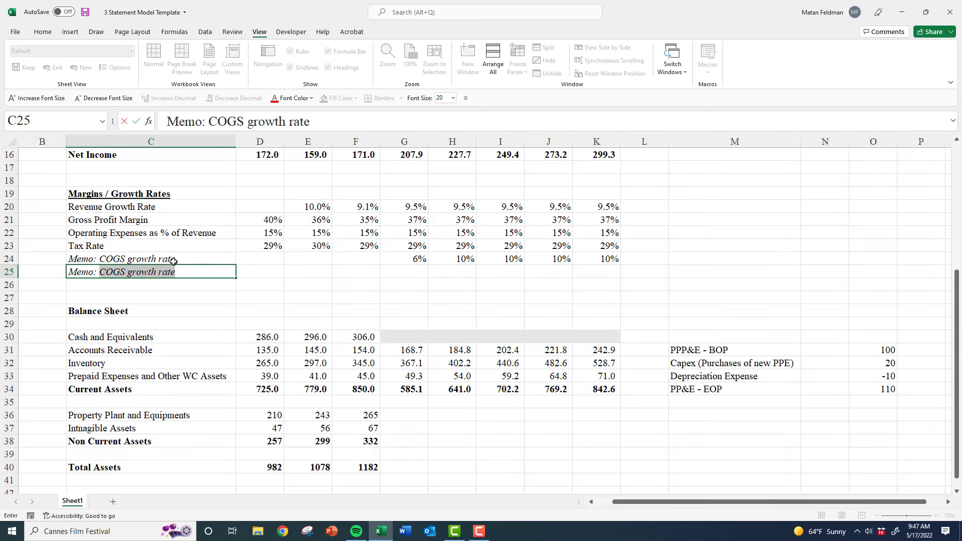
{"action": "type", "text": "Depreciation"}
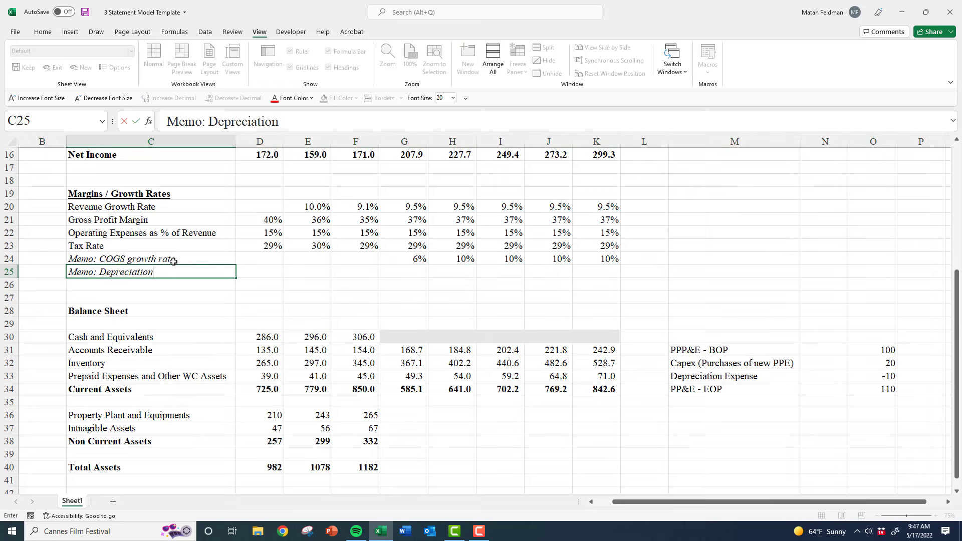
{"action": "type", "text": " in opex and COGS"}
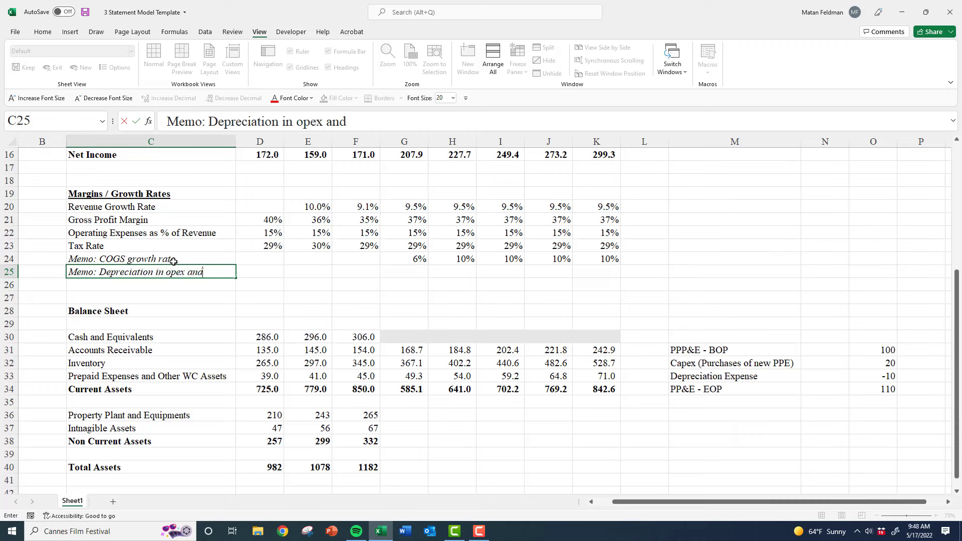
{"action": "key", "text": "ctrl+Return"}
{"action": "key", "text": "Right"}
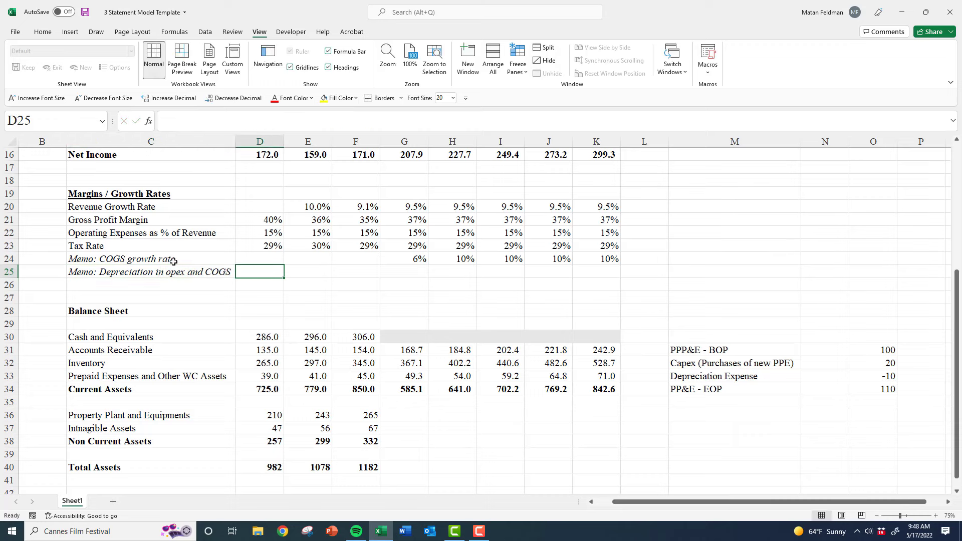
Insert a blank row above the depreciation memo line to separate it from the COGS growth memo
{"action": "key", "text": "Left"}
{"action": "key", "text": "shift+space"}
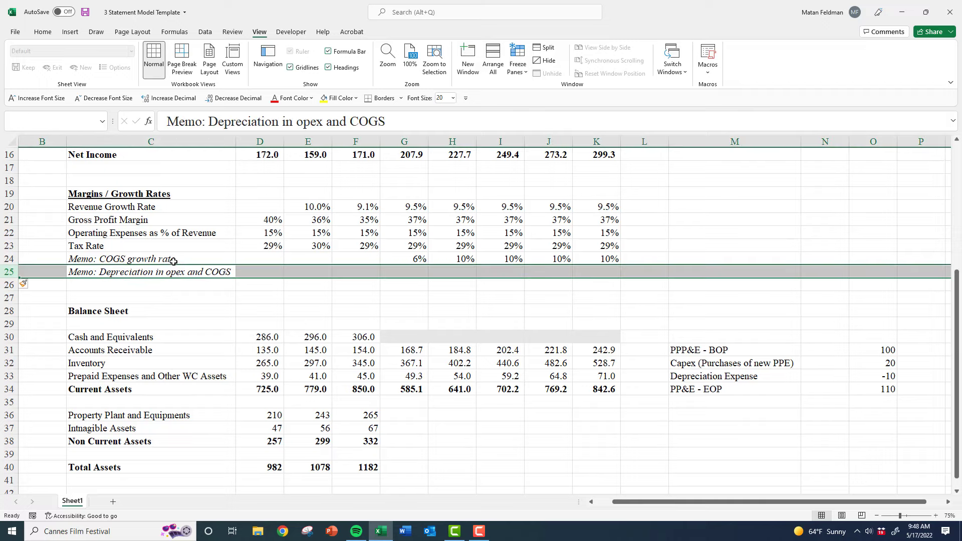
{"action": "key", "text": "ctrl+shift+plus"}
Enter the historical depreciation values 25, 30 and 35 in D26:F26 for 2021 to 2023
{"action": "key", "text": "Up"}
{"action": "key", "text": "Down"}
{"action": "key", "text": "Down"}
{"action": "key", "text": "Right"}
{"action": "scroll", "coordinate": [334, 236], "scroll_direction": "up", "scroll_amount": 3}
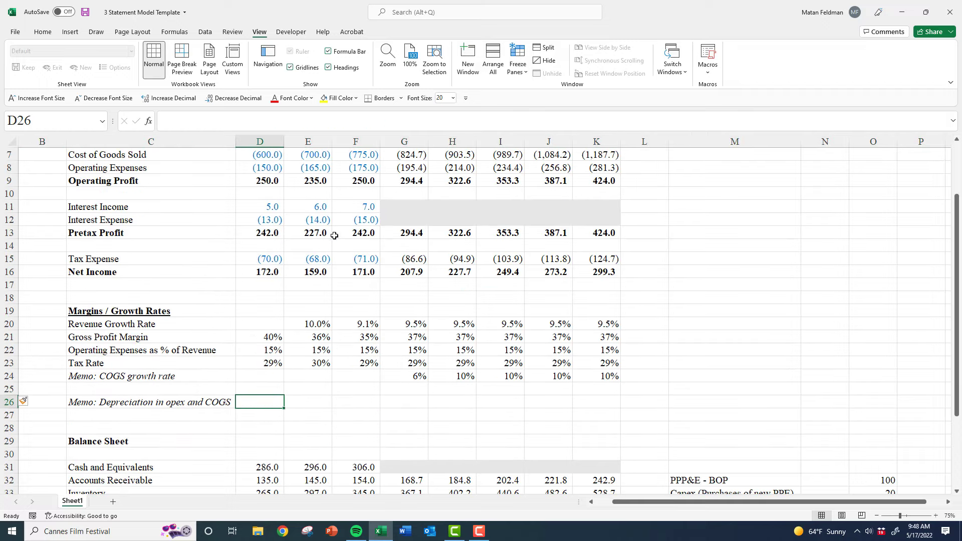
{"action": "scroll", "coordinate": [334, 236], "scroll_direction": "up", "scroll_amount": 2}
{"action": "scroll", "coordinate": [371, 300], "scroll_direction": "down", "scroll_amount": 2}
{"action": "key", "text": "Right"}
{"action": "key", "text": "Right"}
{"action": "type", "text": "35"}
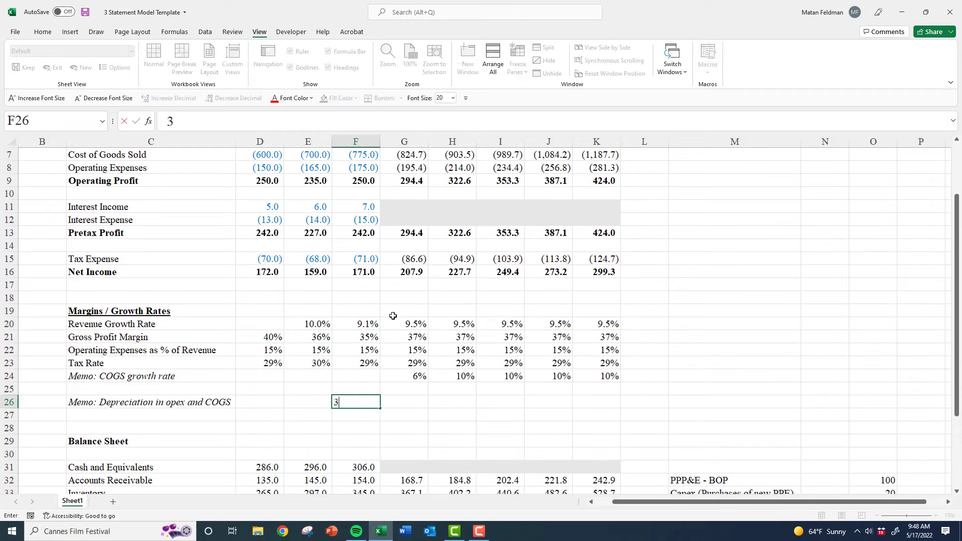
{"action": "key", "text": "Left"}
{"action": "type", "text": "30"}
{"action": "key", "text": "Left"}
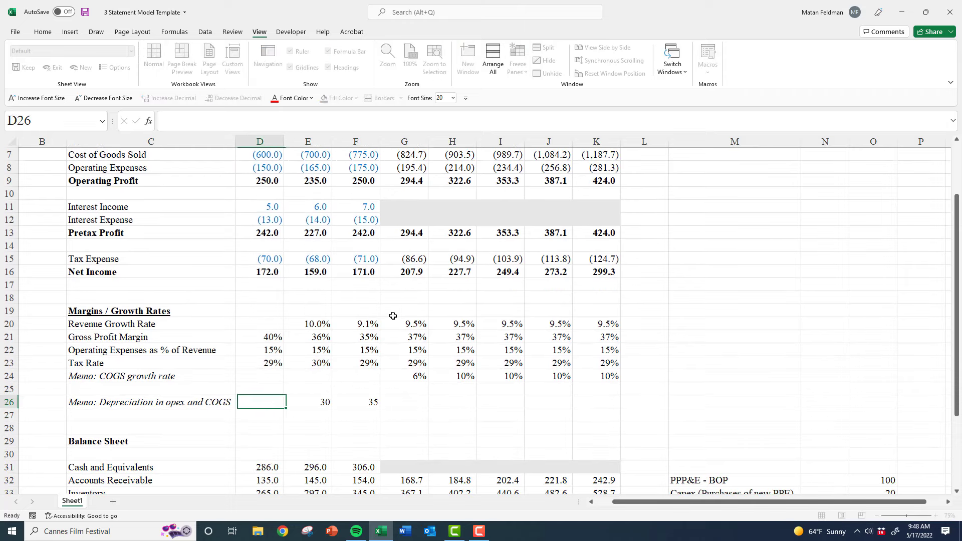
{"action": "type", "text": "25"}
{"action": "key", "text": "Return"}
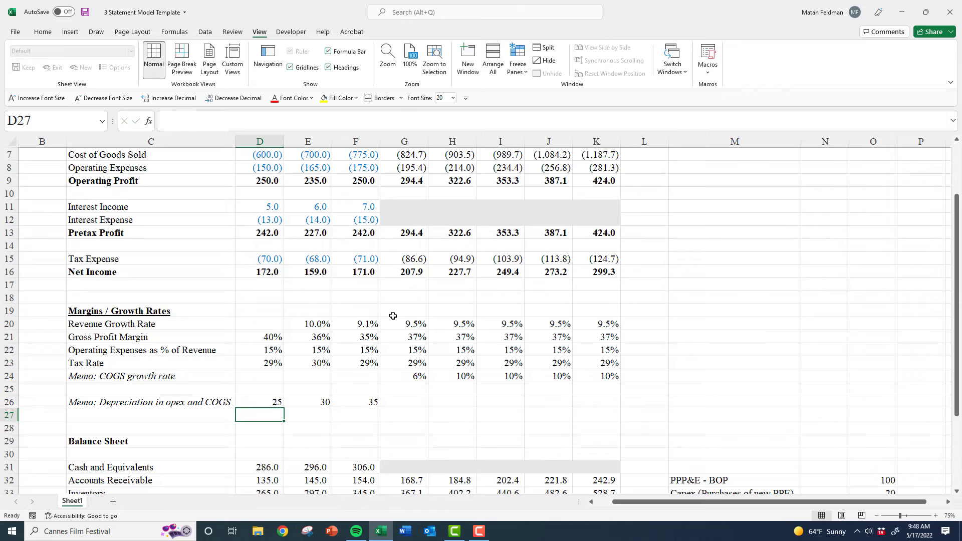
Copy the Tax Expense format from D15 and paste only the formatting onto the depreciation values in D26:F26
{"action": "left_click", "coordinate": [224, 403]}
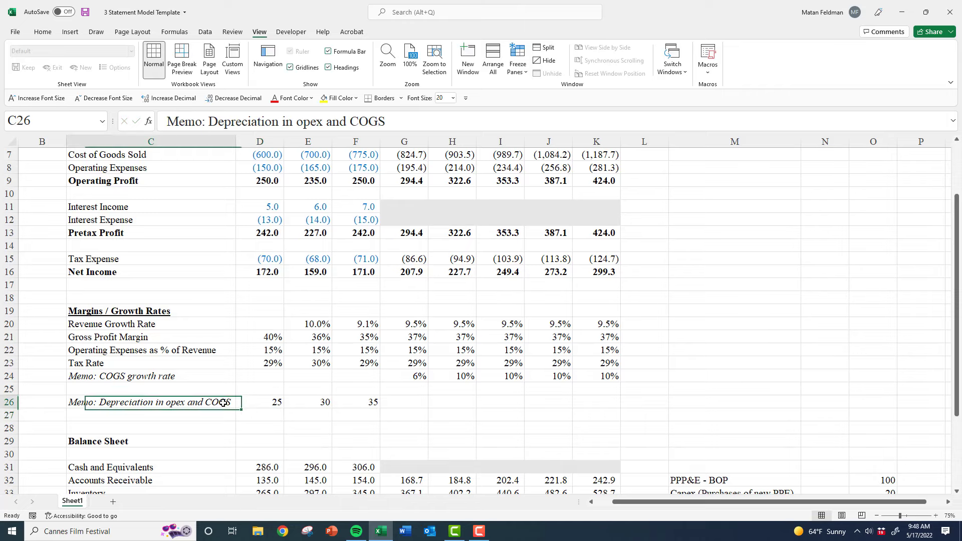
{"action": "left_click", "coordinate": [360, 405]}
{"action": "left_click", "coordinate": [271, 269]}
{"action": "left_click", "coordinate": [279, 258]}
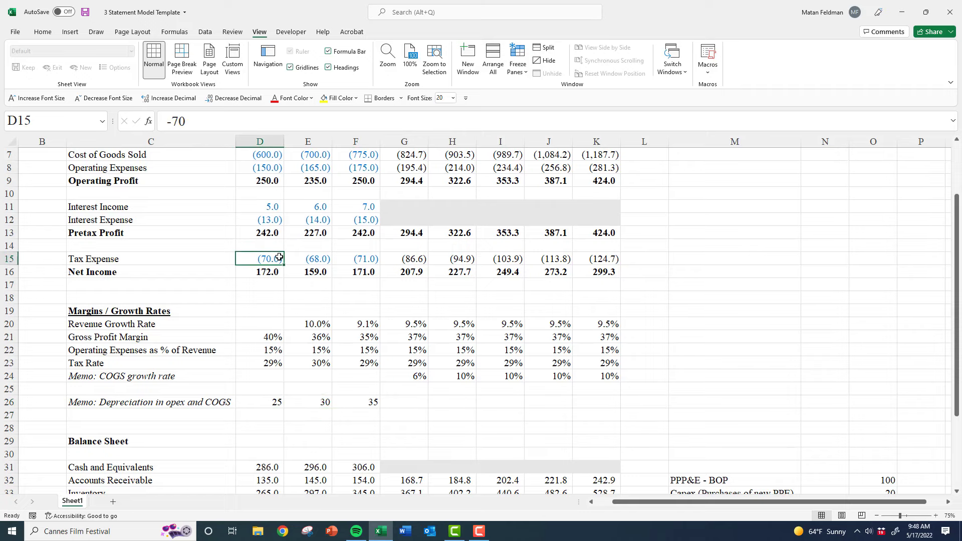
{"action": "key", "text": "ctrl+c"}
{"action": "key", "text": "Down"}
{"action": "key", "text": "Down"}
{"action": "key", "text": "Down"}
{"action": "key", "text": "Down"}
{"action": "key", "text": "Down"}
{"action": "key", "text": "Down"}
{"action": "key", "text": "Down"}
{"action": "key", "text": "Down"}
{"action": "key", "text": "Down"}
{"action": "key", "text": "Down"}
{"action": "key", "text": "Down"}
{"action": "key", "text": "shift+Right"}
{"action": "key", "text": "shift+Right"}
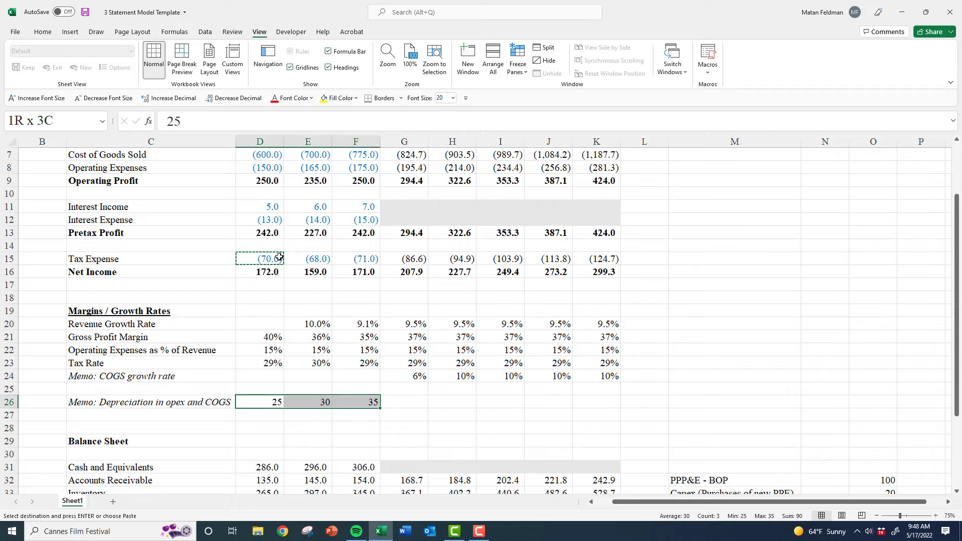
{"action": "key", "text": "alt+e"}
{"action": "key", "text": "s"}
{"action": "key", "text": "t"}
{"action": "key", "text": "Return"}
{"action": "key", "text": "Right"}
{"action": "key", "text": "Right"}
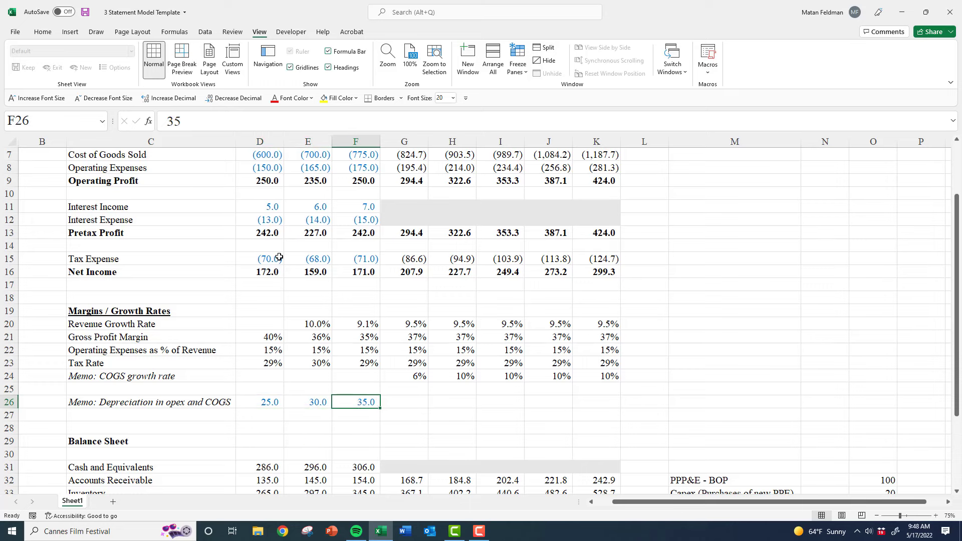
{"action": "key", "text": "Right"}
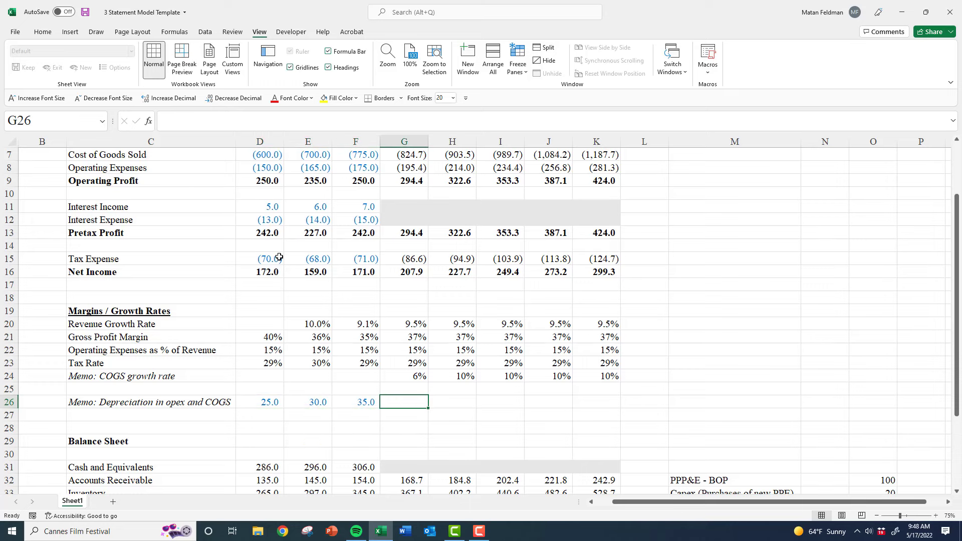
Enter the formula =F26*(1+G20) in G26 to grow the 2024 depreciation at the revenue growth rate
{"action": "type", "text": "="}
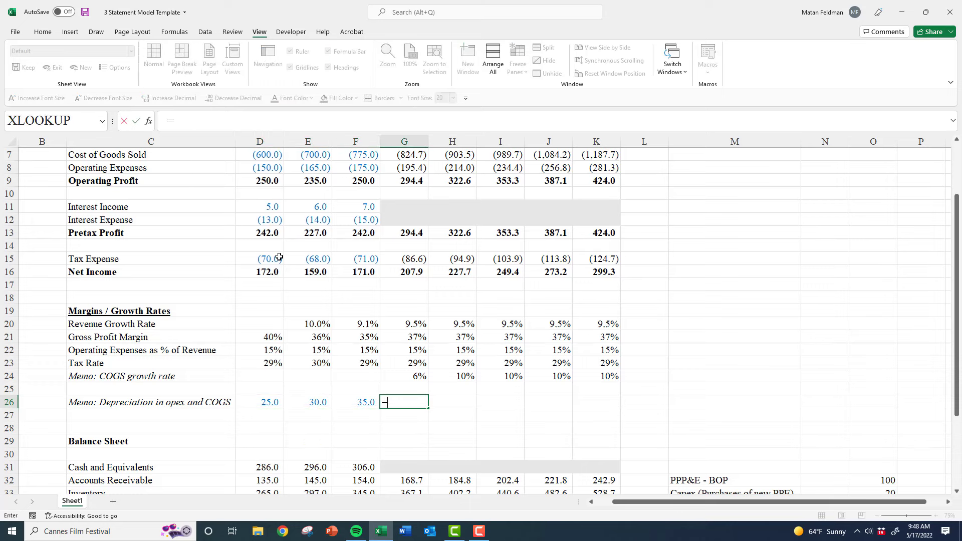
{"action": "key", "text": "Left"}
{"action": "type", "text": "*"}
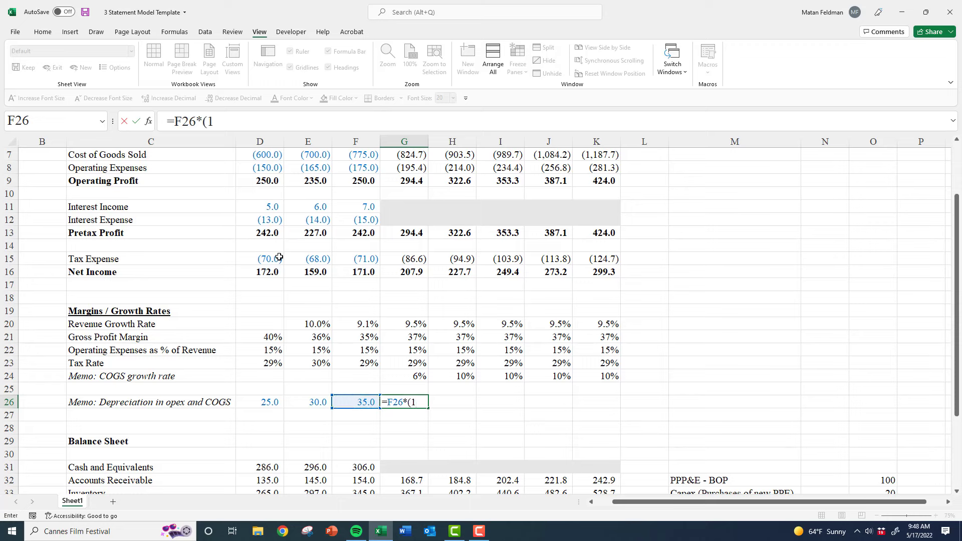
{"action": "type", "text": "(1+"}
{"action": "key", "text": "Up"}
{"action": "key", "text": "Up"}
{"action": "key", "text": "Up"}
{"action": "key", "text": "Up"}
{"action": "key", "text": "Up"}
{"action": "key", "text": "Up"}
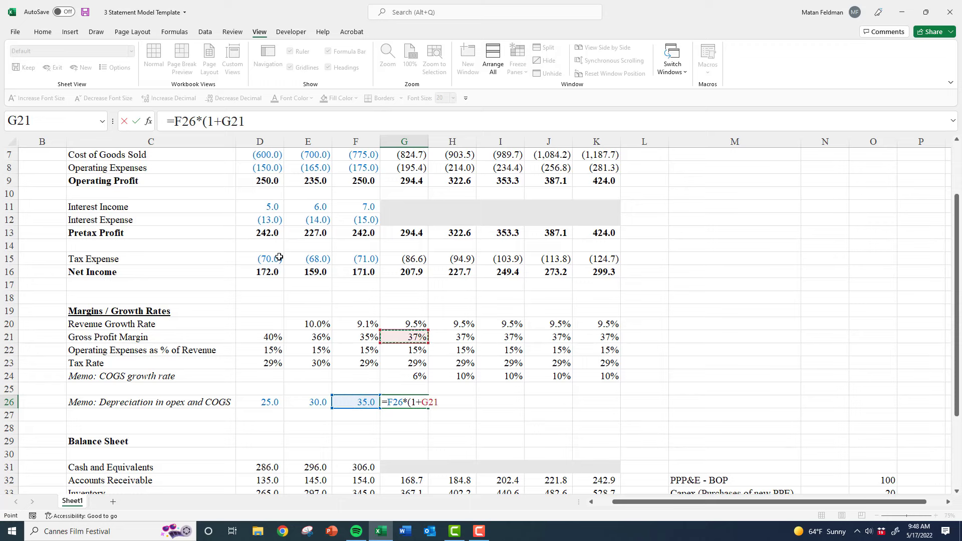
{"action": "type", "text": ")"}
{"action": "key", "text": "ctrl+Return"}
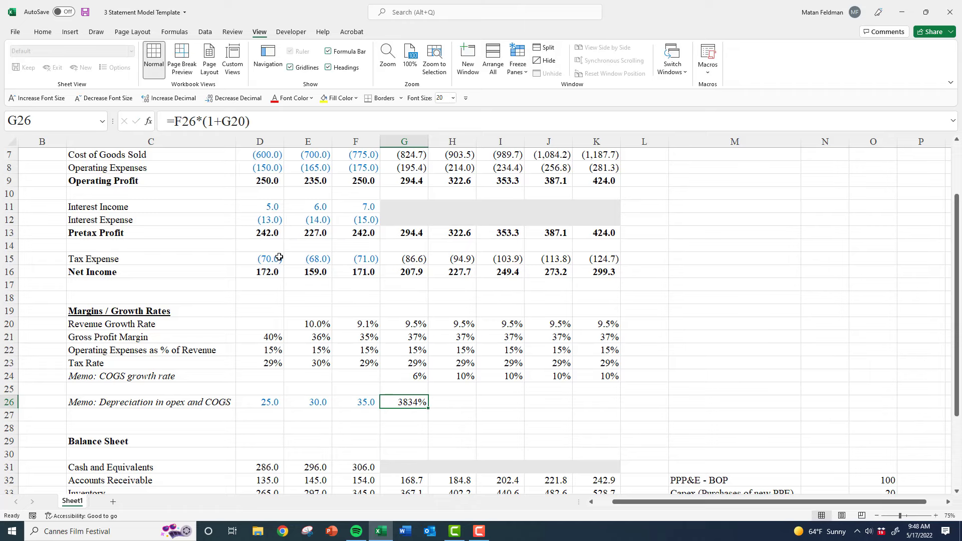
Format G26 as a number with two decimals and copy it across to K26
{"action": "key", "text": "ctrl+shift+1"}
{"action": "key", "text": "F2"}
{"action": "key", "text": "Escape"}
{"action": "key", "text": "ctrl+c"}
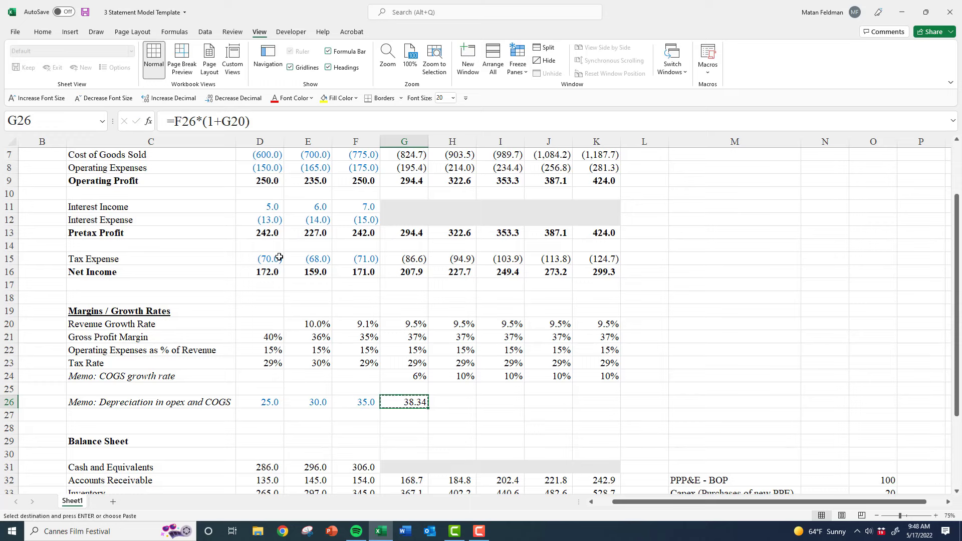
{"action": "key", "text": "shift+Right"}
{"action": "key", "text": "shift+Right"}
{"action": "key", "text": "shift+Right"}
{"action": "key", "text": "shift+Right"}
{"action": "key", "text": "ctrl+v"}
{"action": "key", "text": "Escape"}
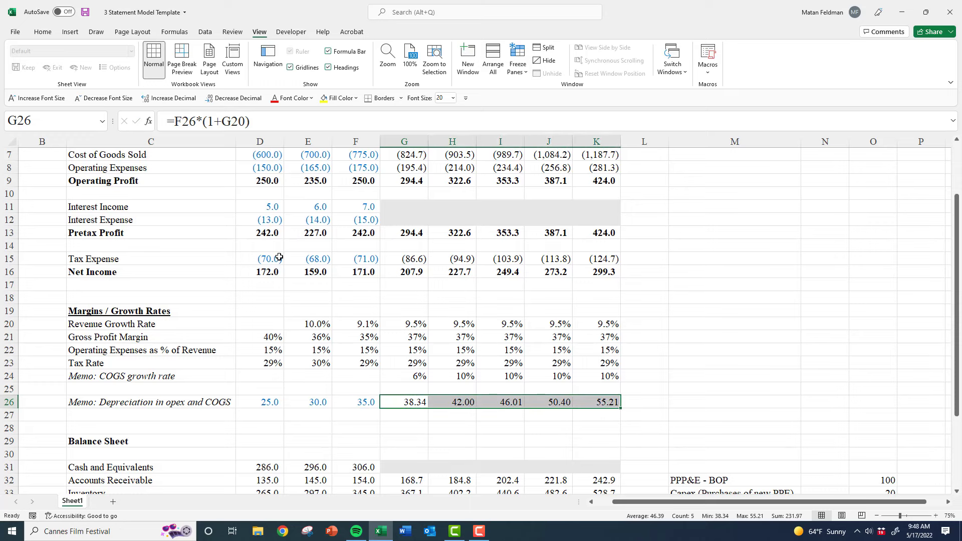
Copy the projected Tax Expense format from G15 and paste only the formatting onto the depreciation projections in G26:K26
{"action": "key", "text": "Left"}
{"action": "key", "text": "Left"}
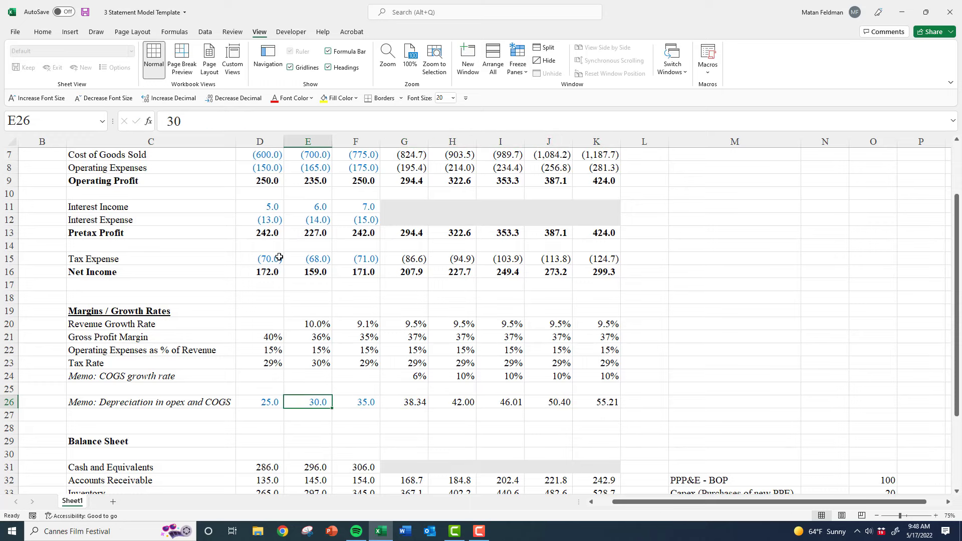
{"action": "key", "text": "Right"}
{"action": "key", "text": "Right"}
{"action": "key", "text": "Up"}
{"action": "key", "text": "Up"}
{"action": "key", "text": "Up"}
{"action": "key", "text": "Up"}
{"action": "key", "text": "Up"}
{"action": "key", "text": "Up"}
{"action": "key", "text": "Up"}
{"action": "key", "text": "Up"}
{"action": "key", "text": "Up"}
{"action": "key", "text": "Up"}
{"action": "key", "text": "Up"}
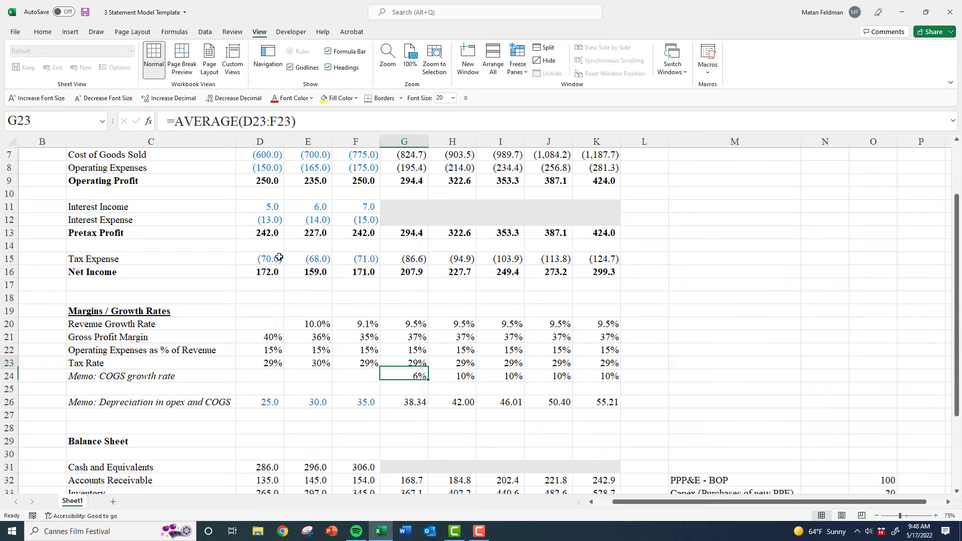
{"action": "key", "text": "ctrl+c"}
{"action": "key", "text": "Down"}
{"action": "key", "text": "Down"}
{"action": "key", "text": "Down"}
{"action": "key", "text": "Down"}
{"action": "key", "text": "Down"}
{"action": "key", "text": "Down"}
{"action": "key", "text": "Down"}
{"action": "key", "text": "Down"}
{"action": "key", "text": "Down"}
{"action": "key", "text": "Down"}
{"action": "key", "text": "Down"}
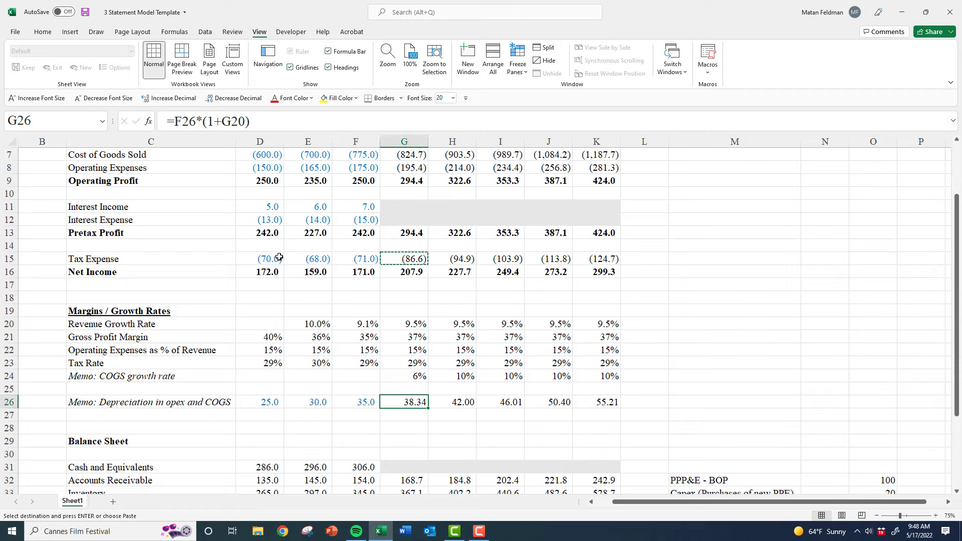
{"action": "key", "text": "ctrl+shift+Right"}
{"action": "key", "text": "ctrl+alt+v"}
{"action": "key", "text": "t"}
{"action": "key", "text": "Return"}
{"action": "key", "text": "Escape"}
Add the label "Memo: Capital Expenditures" in C27 below the depreciation memo
{"action": "key", "text": "Left"}
{"action": "key", "text": "Left"}
{"action": "key", "text": "Left"}
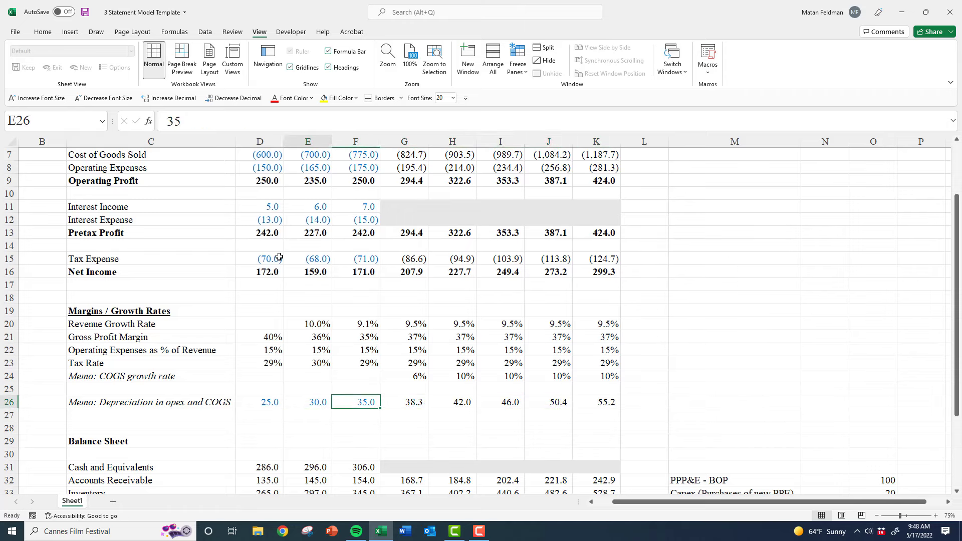
{"action": "key", "text": "Left"}
{"action": "key", "text": "Down"}
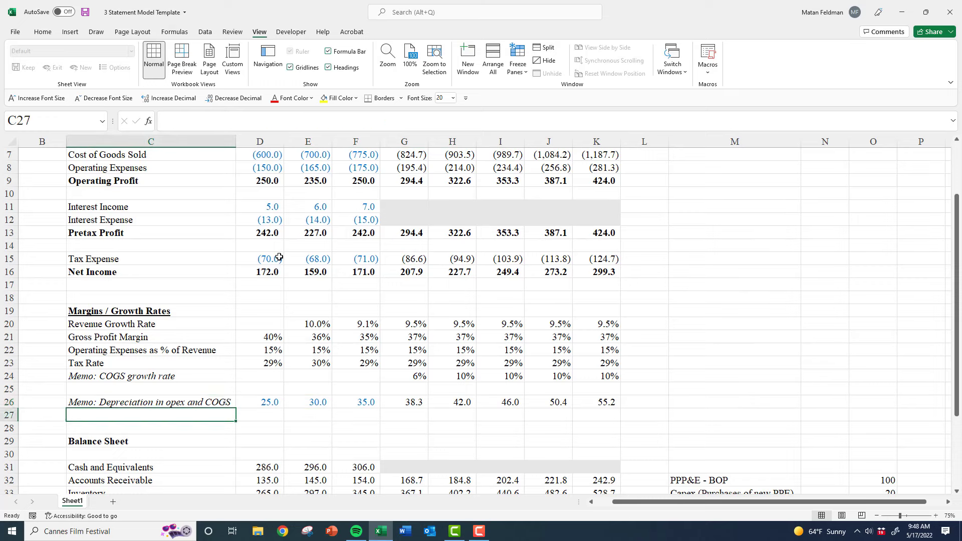
{"action": "type", "text": "Memo:"}
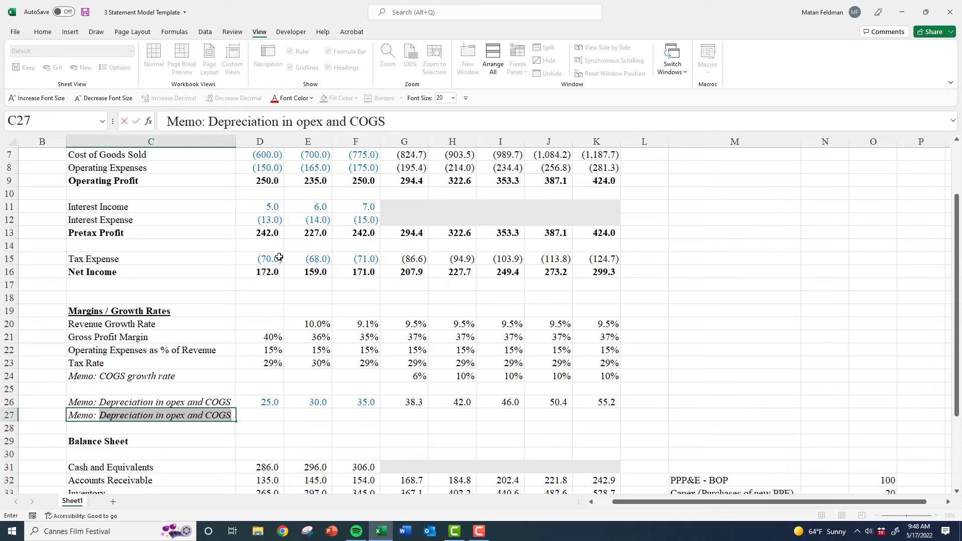
{"action": "type", "text": " Cap"}
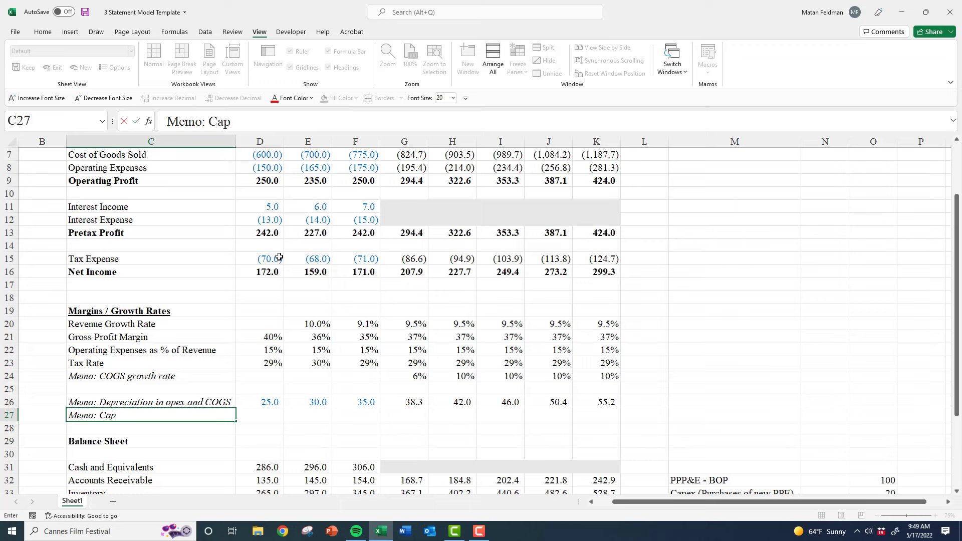
{"action": "type", "text": "ital Expenditures"}
{"action": "key", "text": "ctrl+Return"}
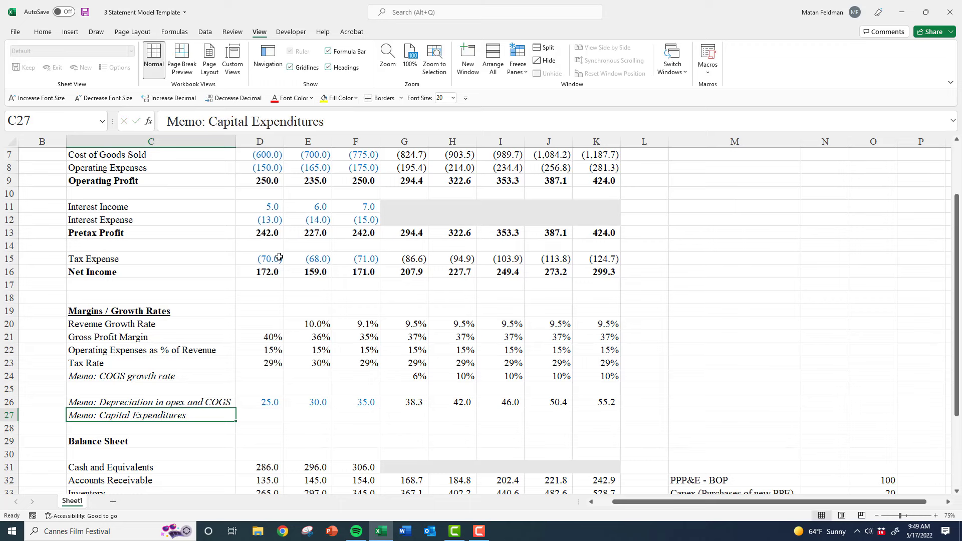
{"action": "key", "text": "F2"}
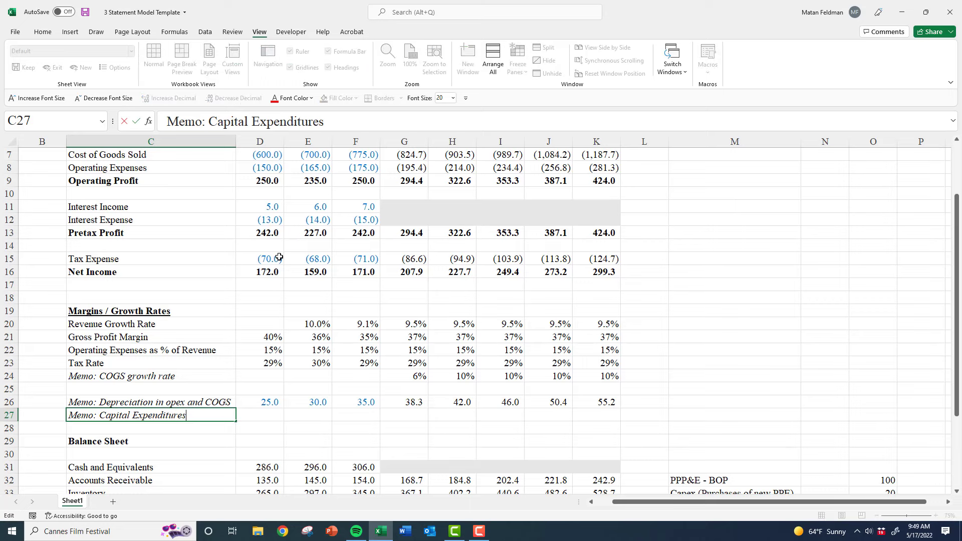
{"action": "key", "text": "Tab"}
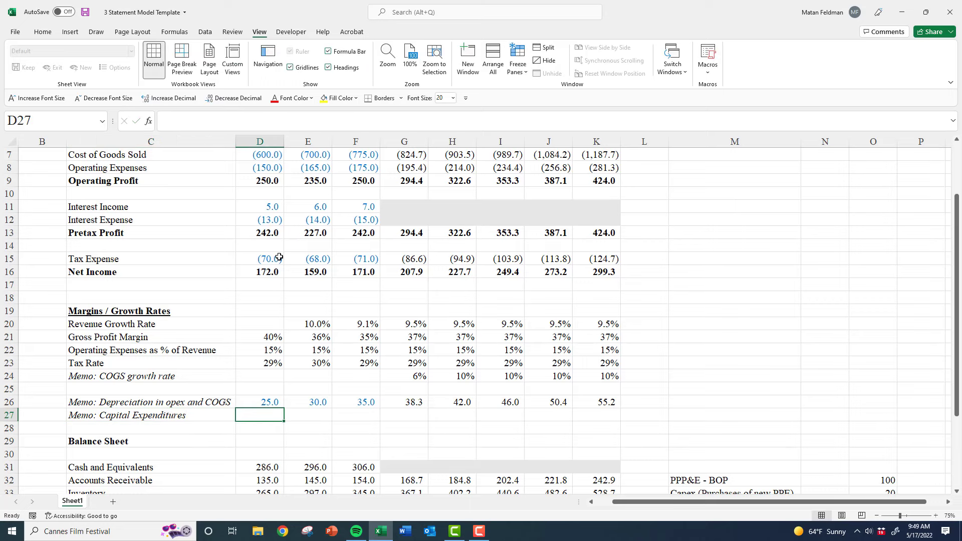
Enter the historical capital expenditures -35, -40 and -67 in D27:F27 for 2021 to 2023
{"action": "type", "text": "-35"}
{"action": "key", "text": "ctrl+Return"}
{"action": "key", "text": "Tab"}
{"action": "type", "text": "-"}
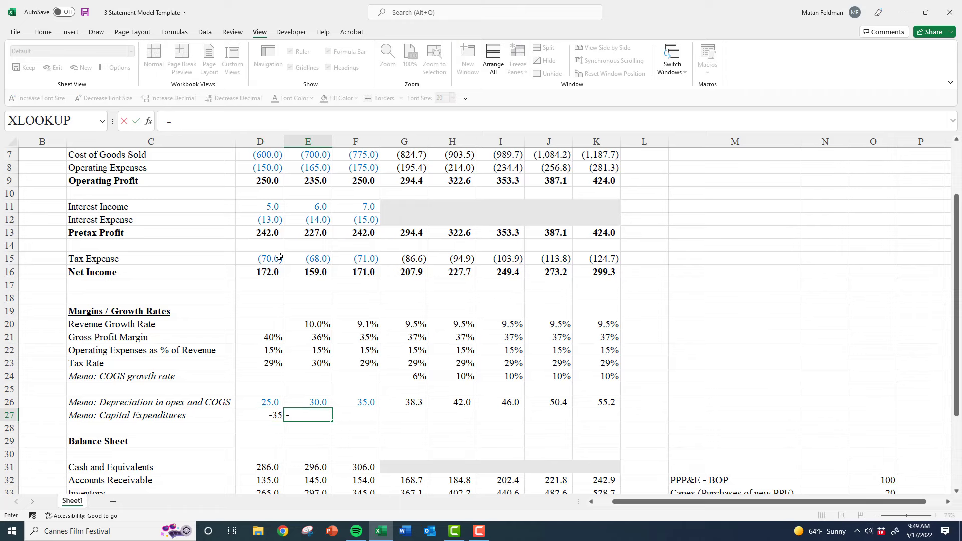
{"action": "type", "text": "40"}
{"action": "key", "text": "ctrl+Return"}
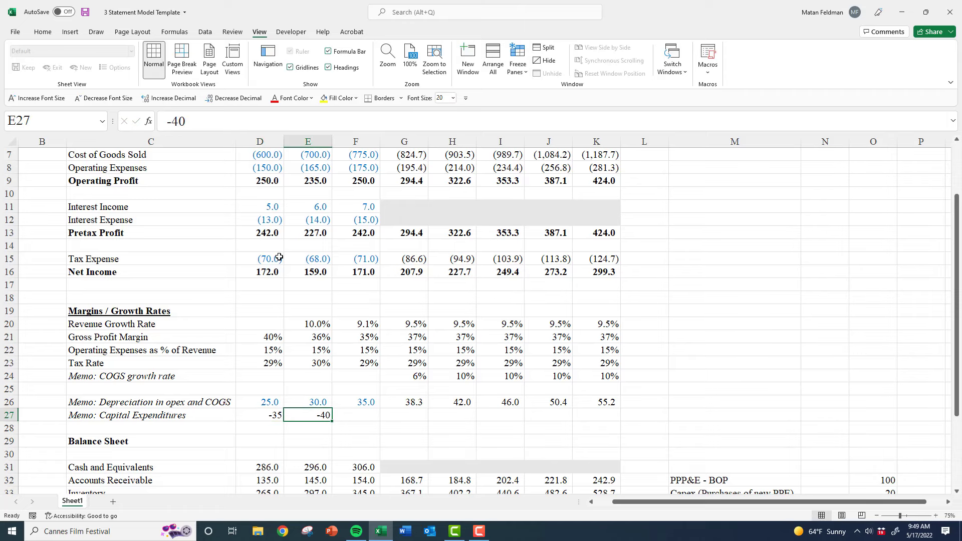
{"action": "key", "text": "Tab"}
{"action": "type", "text": "-67"}
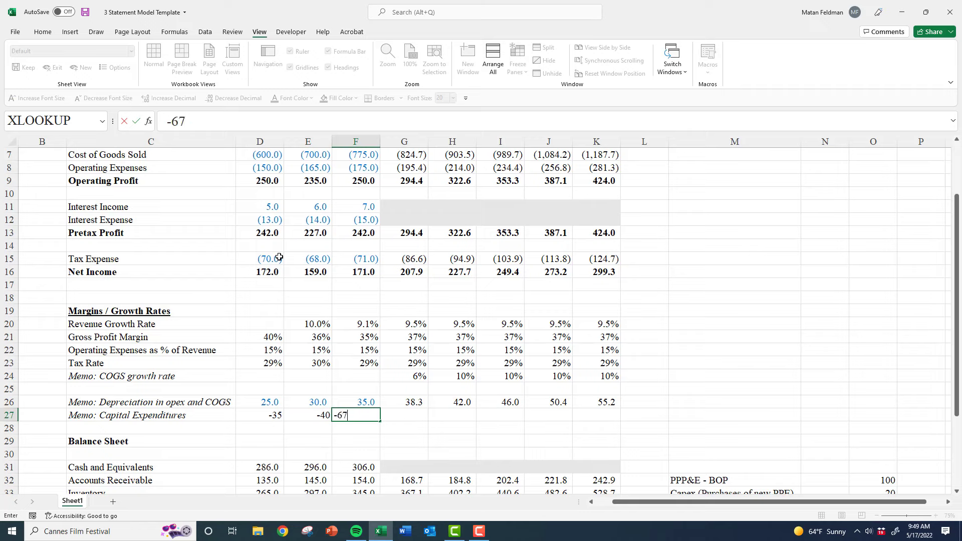
{"action": "key", "text": "ctrl+Return"}
Fill the depreciation projection formulas in G26:K26 down into the capital expenditures row
{"action": "key", "text": "Tab"}
{"action": "key", "text": "Up"}
{"action": "key", "text": "ctrl+shift+Right"}
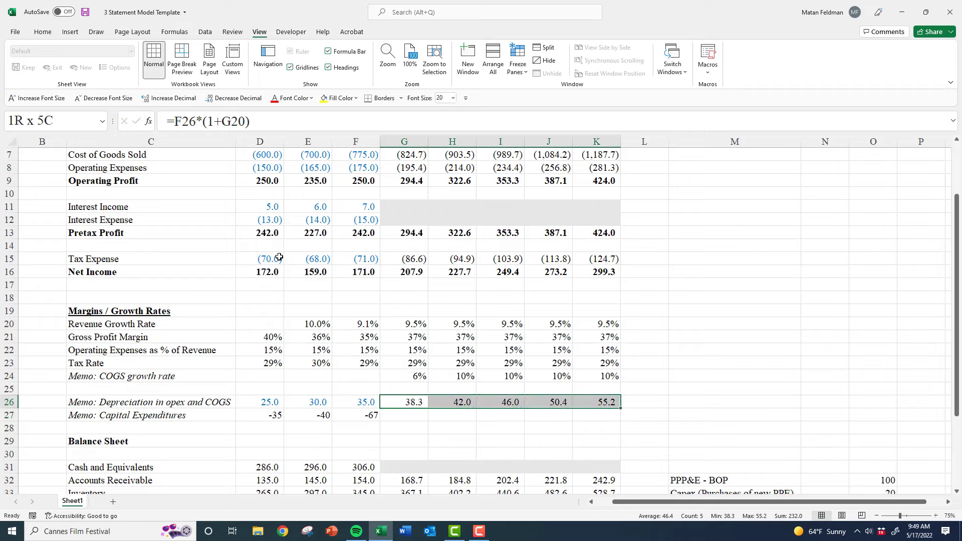
{"action": "key", "text": "shift+Down"}
{"action": "key", "text": "ctrl+d"}
{"action": "key", "text": "Up"}
{"action": "key", "text": "shift+Right"}
{"action": "key", "text": "Down"}
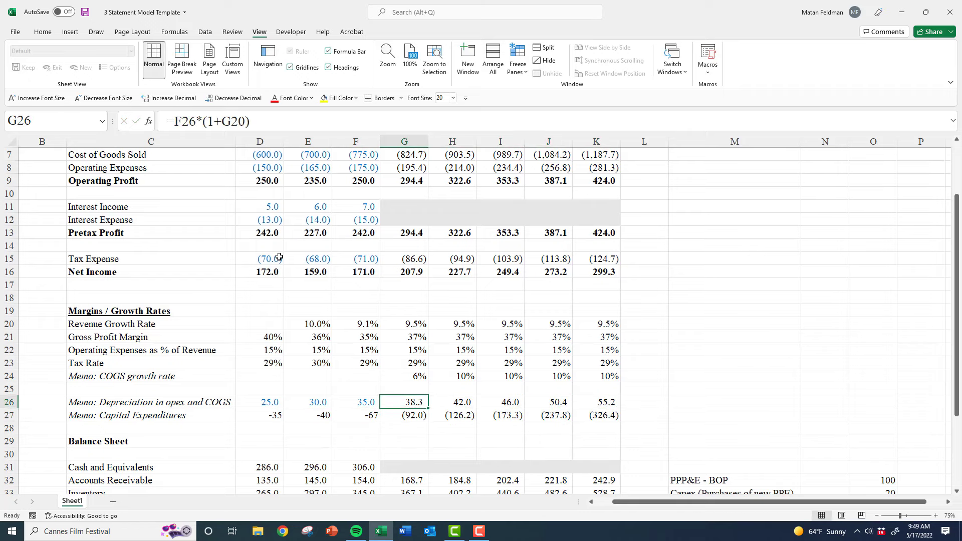
{"action": "key", "text": "Down"}
{"action": "key", "text": "F2"}
{"action": "key", "text": "Escape"}
Enter the formula =F27*(1+G20) in G27 to grow the 2024 capital expenditures at the revenue growth rate
{"action": "type", "text": "="}
{"action": "key", "text": "Left"}
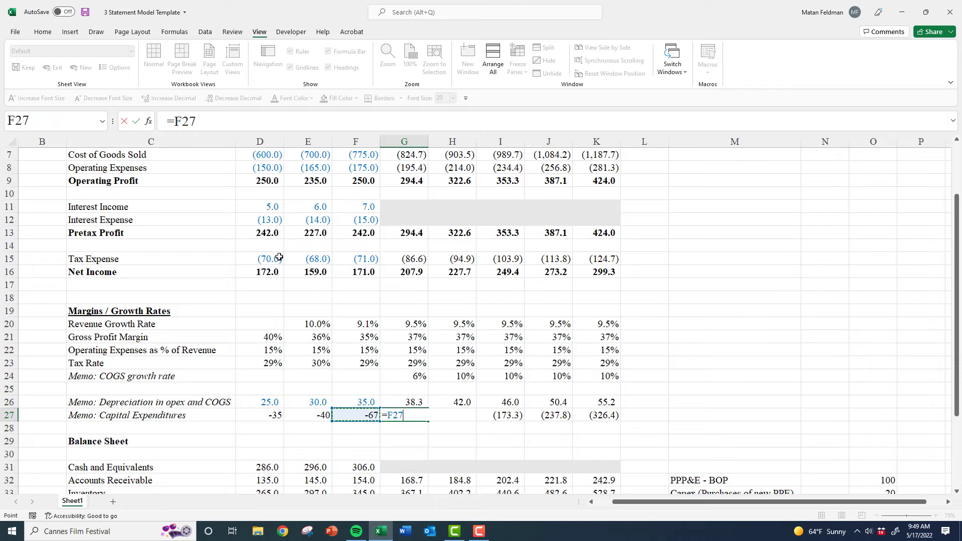
{"action": "type", "text": "* "}
{"action": "type", "text": "1+"}
{"action": "key", "text": "Up"}
{"action": "key", "text": "Up"}
{"action": "key", "text": "Up"}
{"action": "key", "text": "Up"}
{"action": "key", "text": "Up"}
{"action": "key", "text": "Up"}
{"action": "key", "text": "Up"}
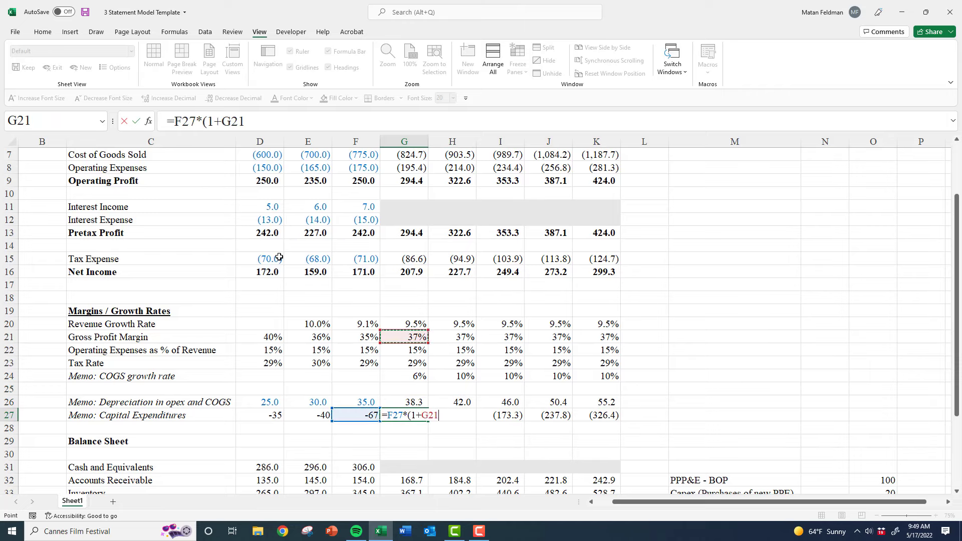
{"action": "key", "text": "Return"}
Copy the capital expenditures growth formula in G27 across the projection years to K27
{"action": "key", "text": "shift+Right"}
{"action": "key", "text": "shift+Right"}
{"action": "key", "text": "shift+Right"}
{"action": "key", "text": "shift+Right"}
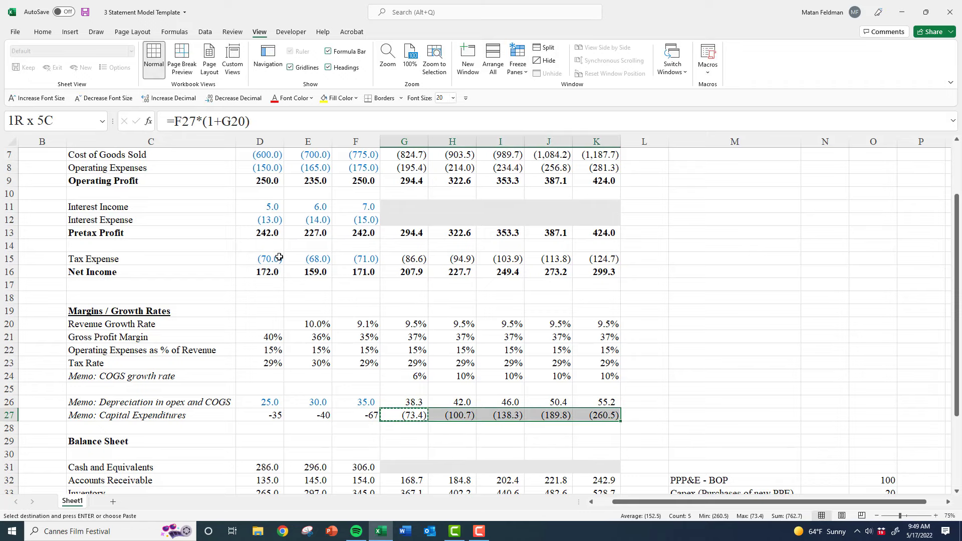
{"action": "key", "text": "ctrl+r"}
Copy the depreciation row D26:K26 and paste only its formatting onto the capital expenditures row starting at D27
{"action": "key", "text": "Left"}
{"action": "key", "text": "Left"}
{"action": "key", "text": "Left"}
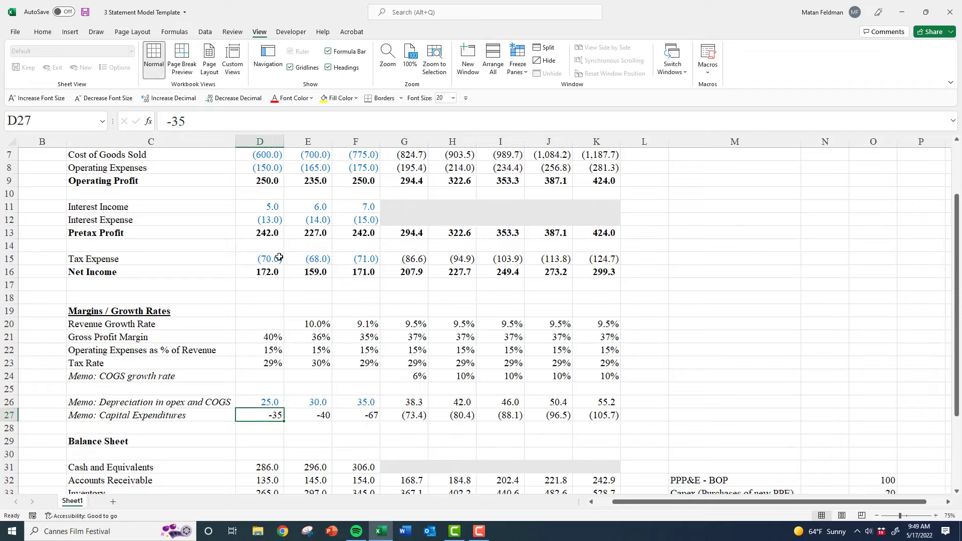
{"action": "key", "text": "Up"}
{"action": "key", "text": "ctrl+shift+Right"}
{"action": "key", "text": "ctrl+c"}
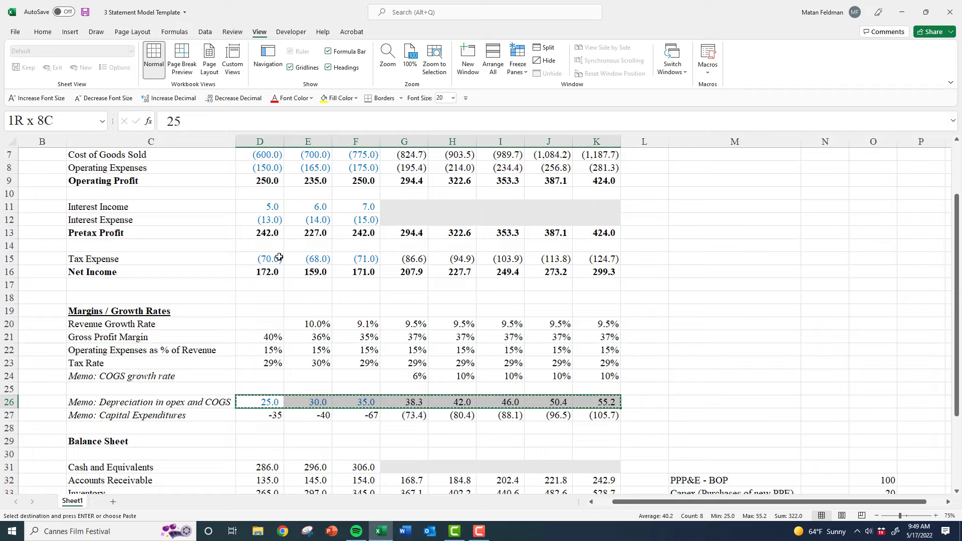
{"action": "key", "text": "Down"}
{"action": "key", "text": "alt+e"}
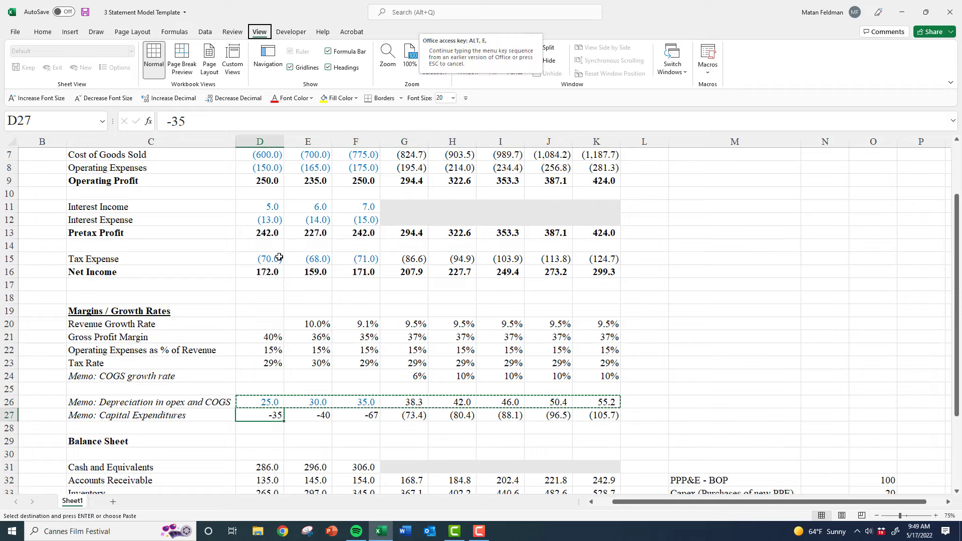
{"action": "key", "text": "s"}
{"action": "key", "text": "t"}
{"action": "key", "text": "Return"}
{"action": "key", "text": "Escape"}
{"action": "key", "text": "Left"}
{"action": "key", "text": "Right"}
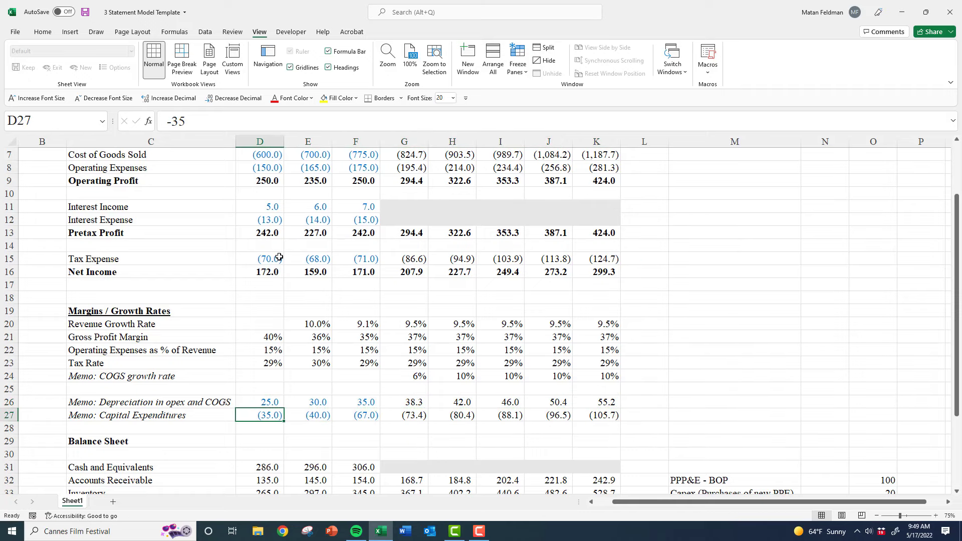
Enter -1 as a temporary helper value in D25, above the 2021 depreciation
{"action": "key", "text": "Left"}
{"action": "key", "text": "Right"}
{"action": "key", "text": "Up"}
{"action": "key", "text": "F2"}
{"action": "key", "text": "Escape"}
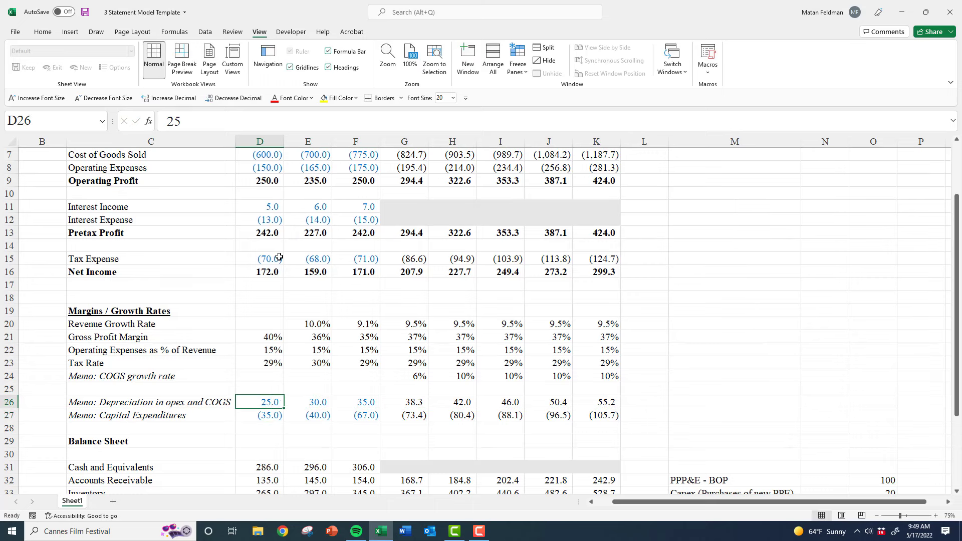
{"action": "key", "text": "Up"}
{"action": "key", "text": "Down"}
{"action": "key", "text": "ctrl+c"}
{"action": "key", "text": "Up"}
{"action": "key", "text": "ctrl+v"}
{"action": "type", "text": "-1"}
{"action": "key", "text": "ctrl+Return"}
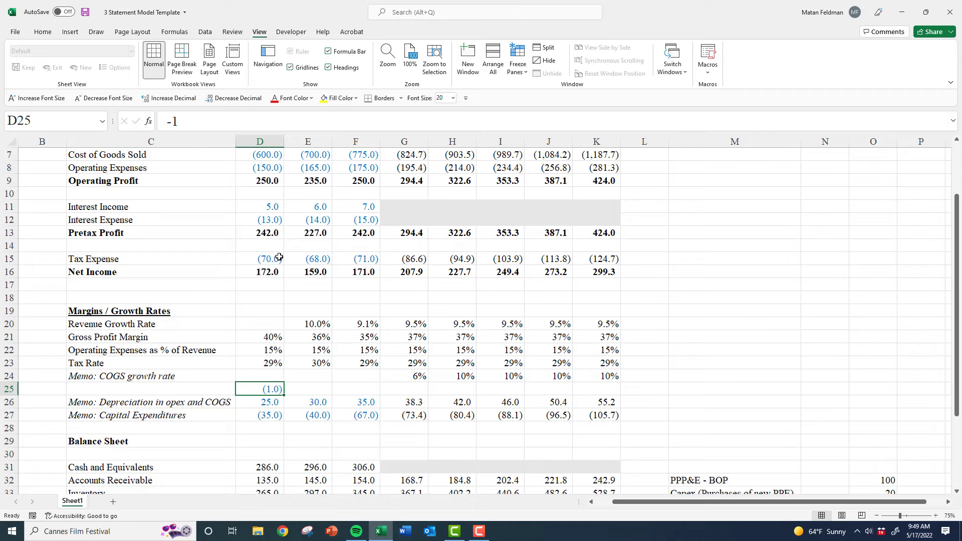
Multiply the historical depreciation in D26:F26 by the -1 in D25 using Paste Special, and clear the helper cell
{"action": "key", "text": "ctrl+c"}
{"action": "key", "text": "Down"}
{"action": "key", "text": "shift+Right"}
{"action": "key", "text": "shift+Right"}
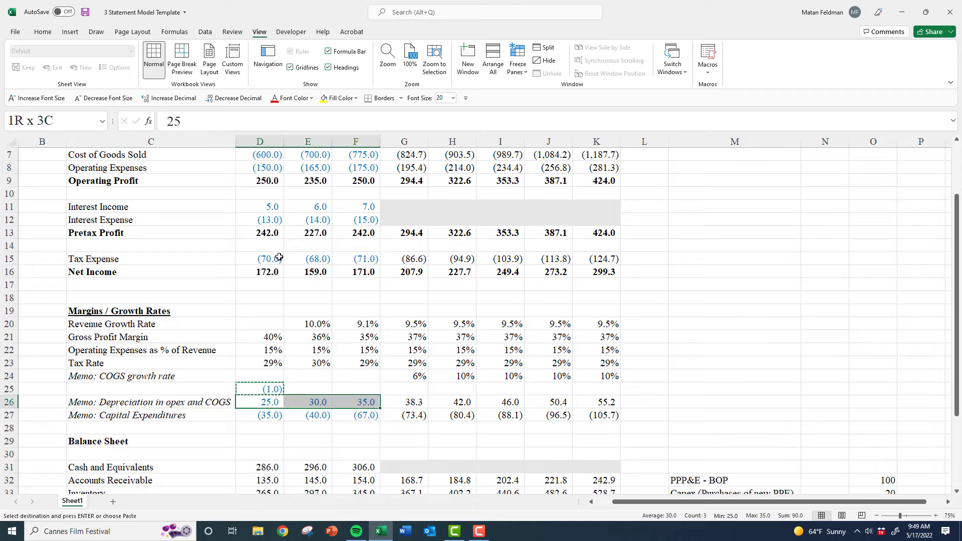
{"action": "key", "text": "ctrl+alt+v"}
{"action": "key", "text": "Escape"}
{"action": "key", "text": "Up"}
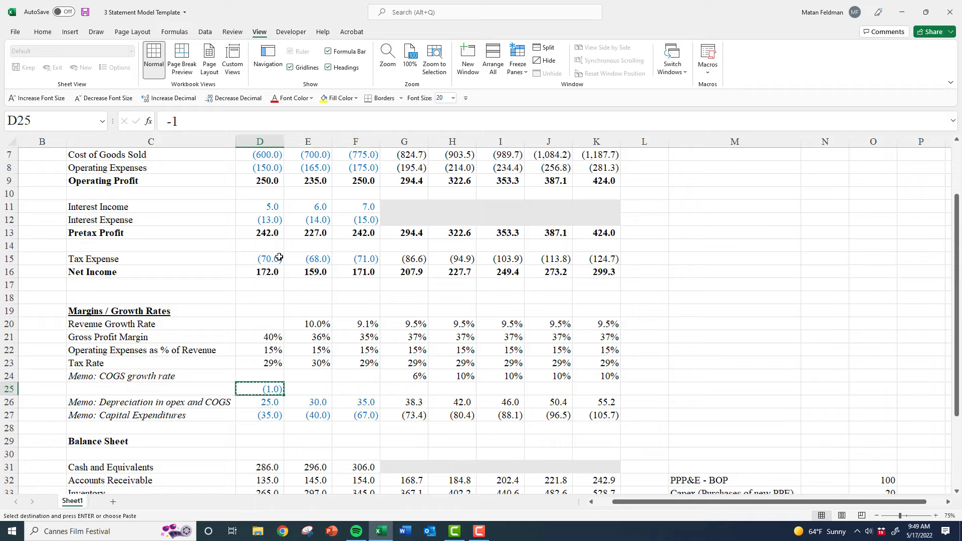
{"action": "key", "text": "Down"}
{"action": "key", "text": "shift+Right"}
{"action": "key", "text": "shift+Right"}
{"action": "key", "text": "shift+Right"}
{"action": "key", "text": "shift+Left"}
{"action": "key", "text": "ctrl+alt+v"}
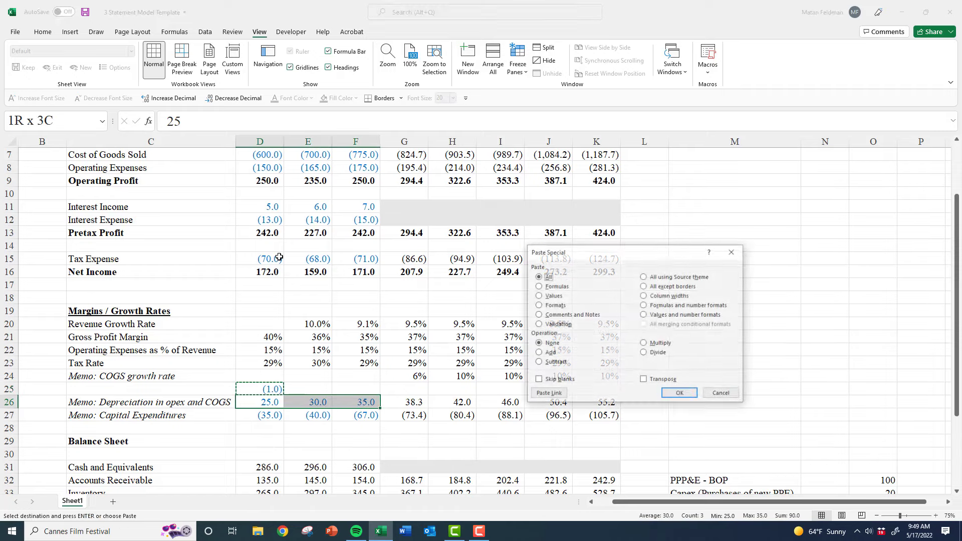
{"action": "key", "text": "alt+m"}
{"action": "key", "text": "Return"}
{"action": "key", "text": "Up"}
{"action": "key", "text": "Delete"}
{"action": "key", "text": "Down"}
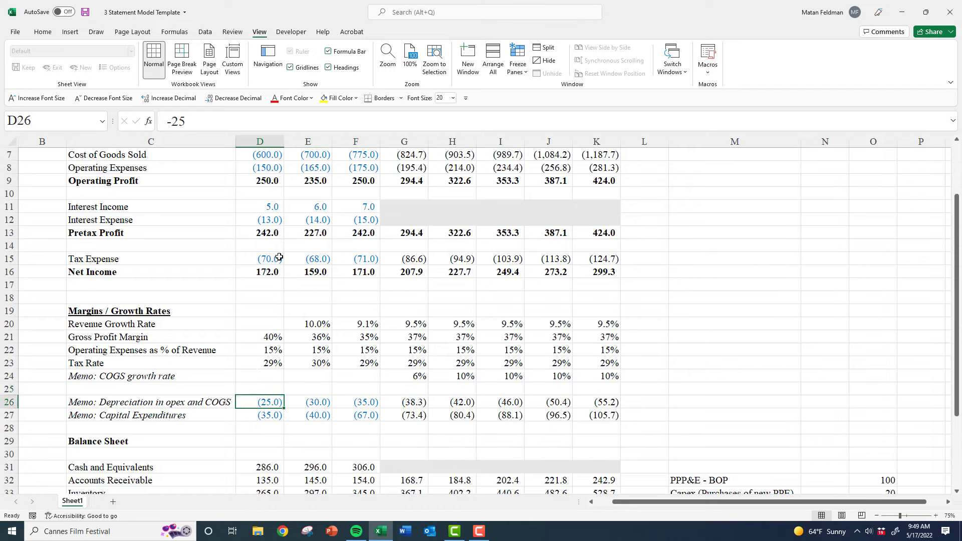
{"action": "key", "text": "Left"}
{"action": "key", "text": "Right"}
{"action": "scroll", "coordinate": [250, 245], "scroll_direction": "up", "scroll_amount": 1}
{"action": "scroll", "coordinate": [250, 244], "scroll_direction": "up", "scroll_amount": 1}
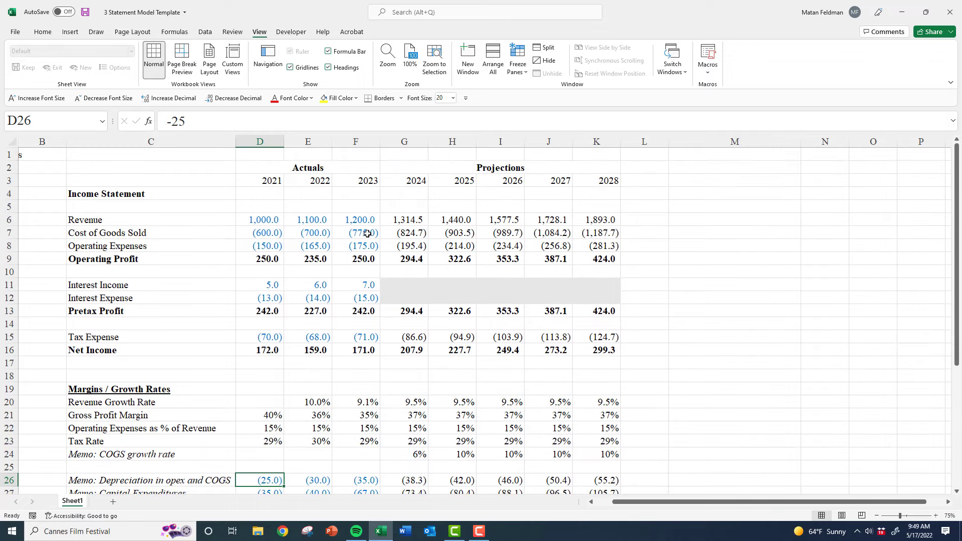
Review historical costs, depreciation and capital expenditures against the example PP&E roll-forward and the historical PP&E balances
{"action": "left_click_drag", "start_coordinate": [369, 235], "coordinate": [263, 249]}
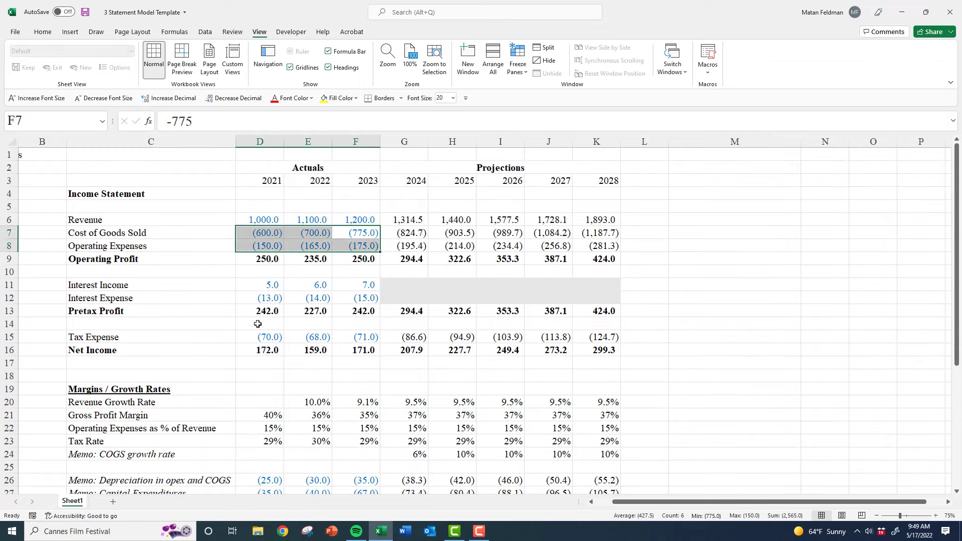
{"action": "scroll", "coordinate": [305, 318], "scroll_direction": "down", "scroll_amount": 2}
{"action": "left_click_drag", "start_coordinate": [366, 406], "coordinate": [263, 402]}
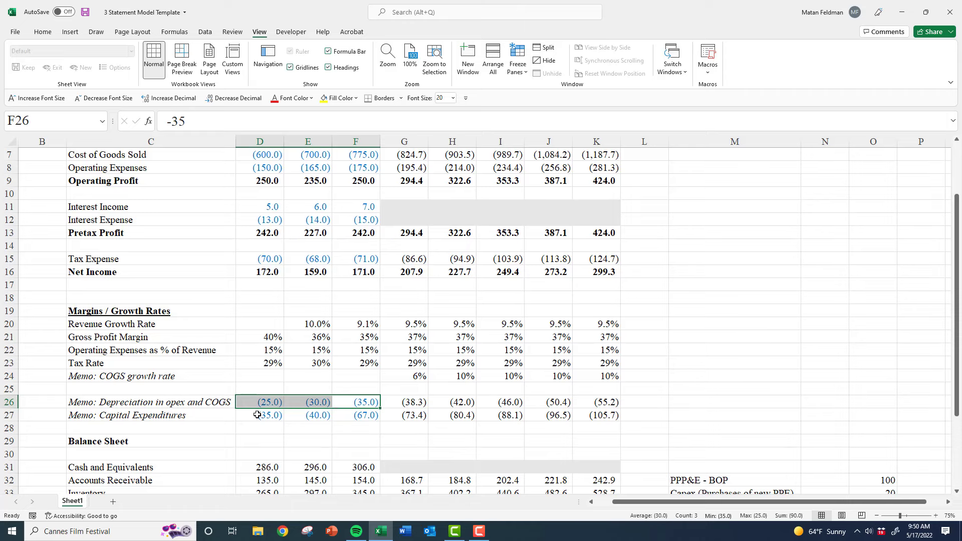
{"action": "left_click_drag", "start_coordinate": [257, 414], "coordinate": [358, 418]}
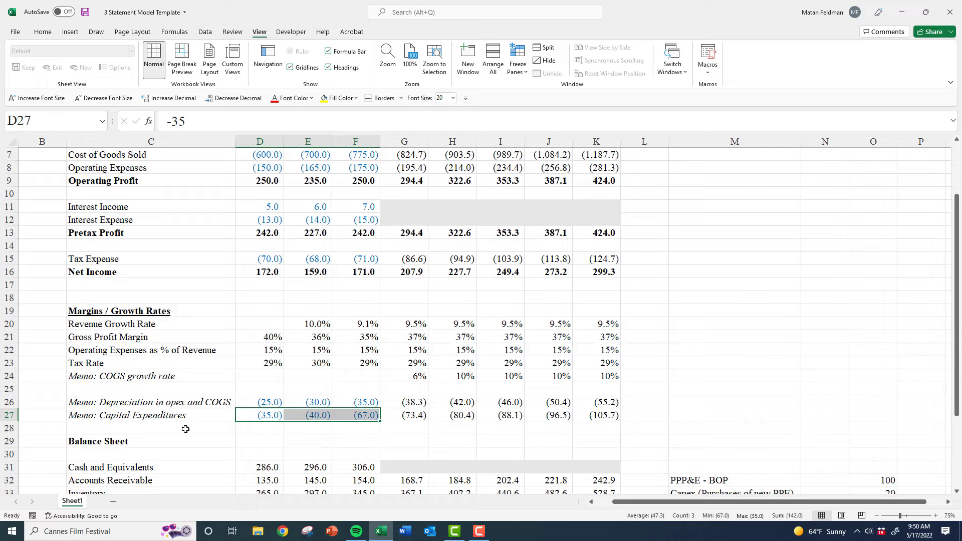
{"action": "left_click", "coordinate": [93, 416]}
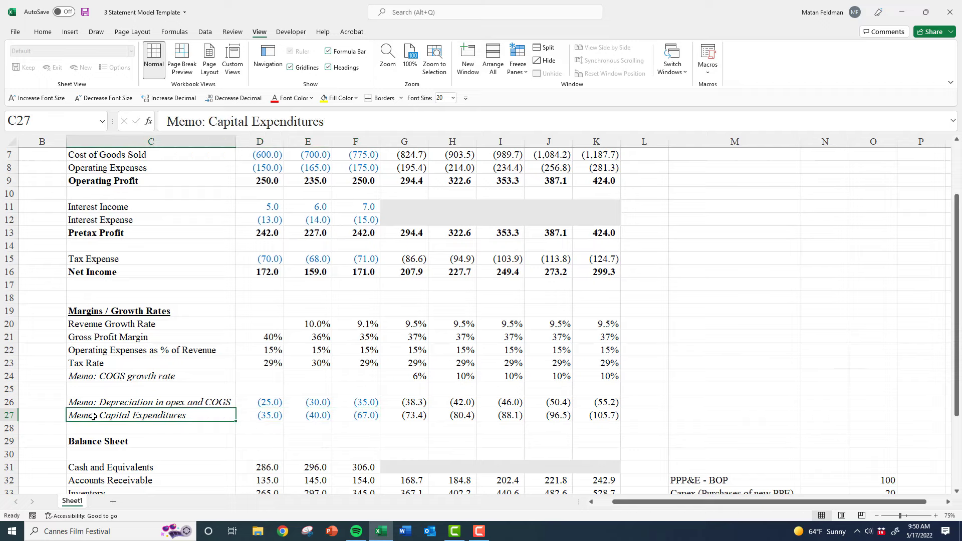
{"action": "scroll", "coordinate": [756, 423], "scroll_direction": "down", "scroll_amount": 1}
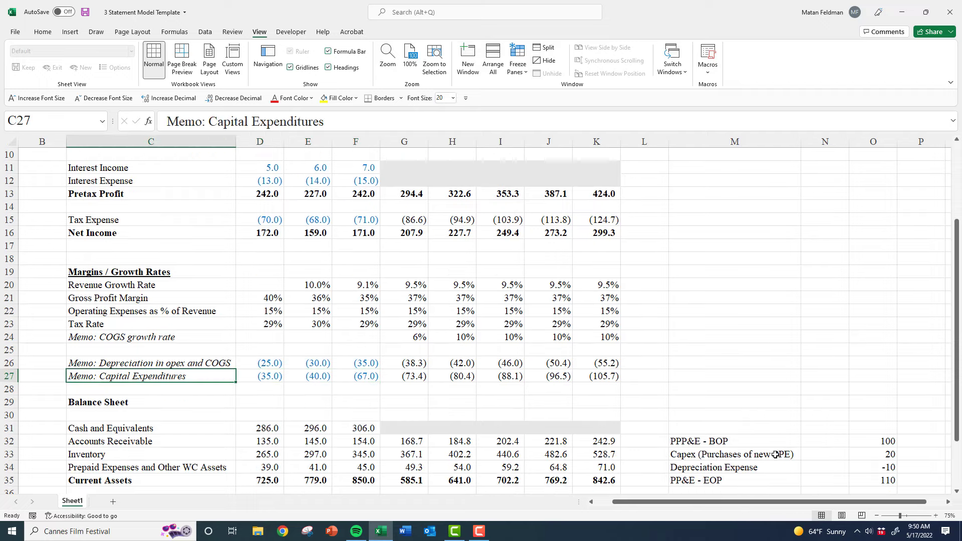
{"action": "left_click", "coordinate": [888, 453]}
{"action": "left_click", "coordinate": [893, 468]}
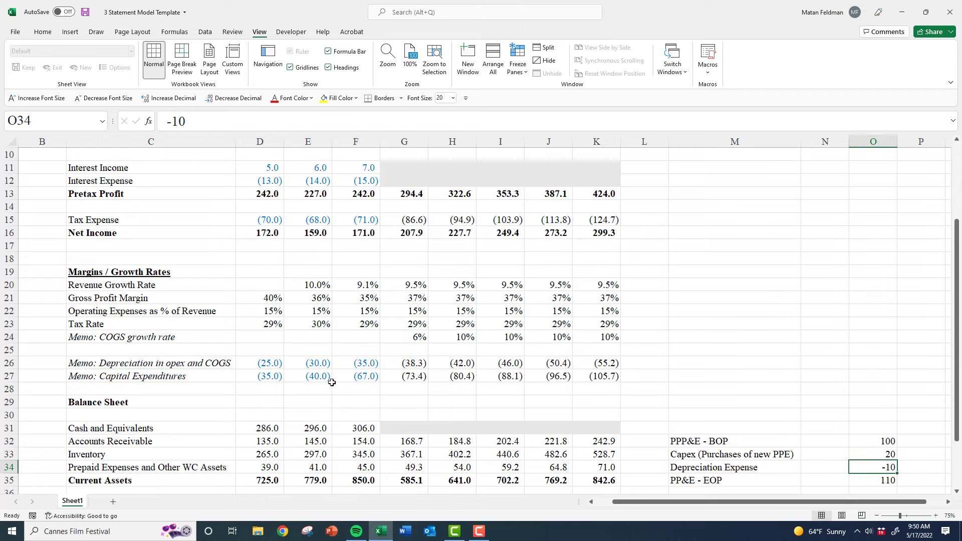
{"action": "left_click_drag", "start_coordinate": [275, 377], "coordinate": [338, 376]}
{"action": "scroll", "coordinate": [338, 377], "scroll_direction": "down", "scroll_amount": 1}
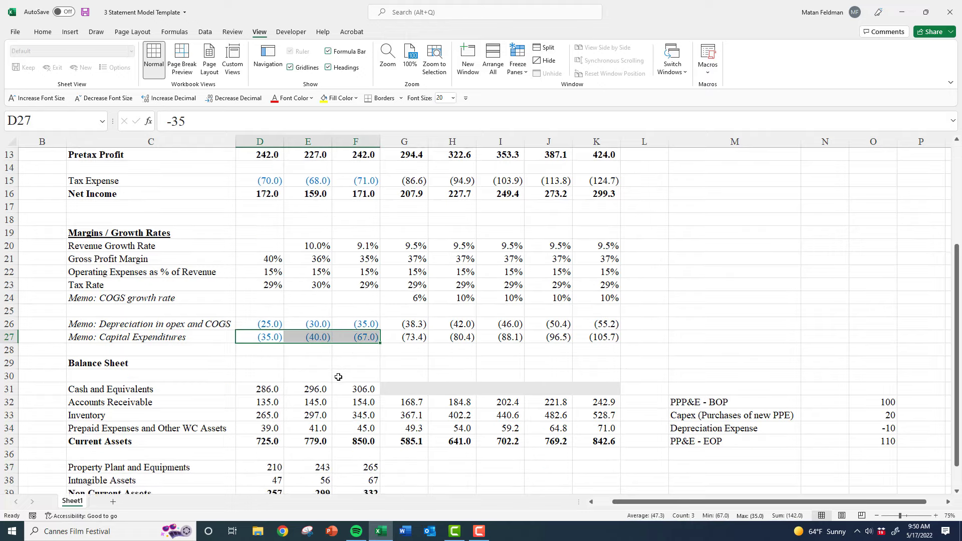
{"action": "scroll", "coordinate": [338, 377], "scroll_direction": "down", "scroll_amount": 2}
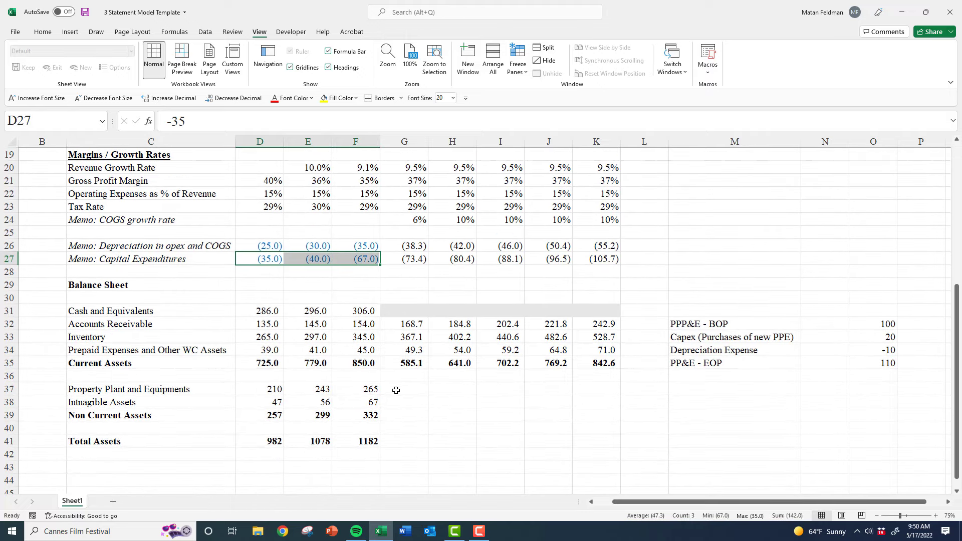
{"action": "left_click", "coordinate": [398, 392]}
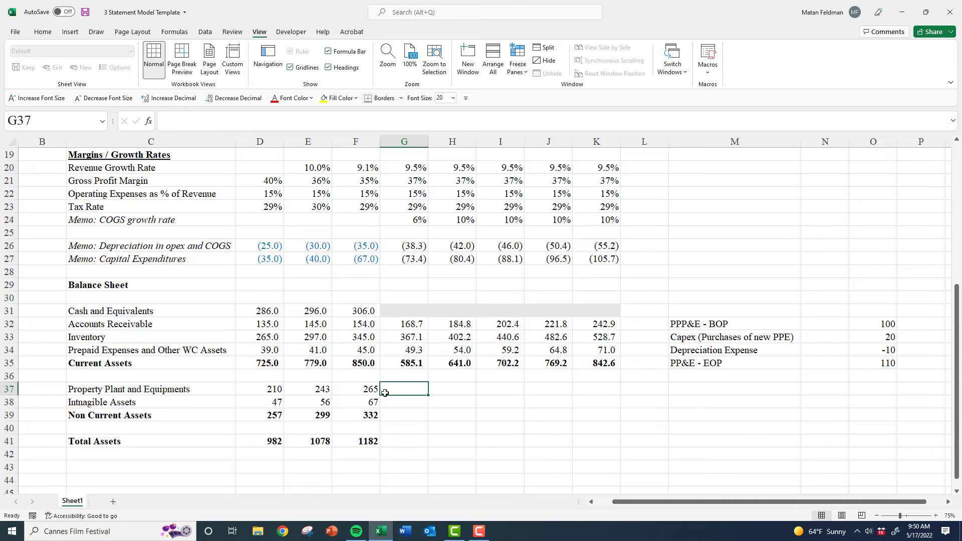
{"action": "left_click_drag", "start_coordinate": [362, 393], "coordinate": [270, 391]}
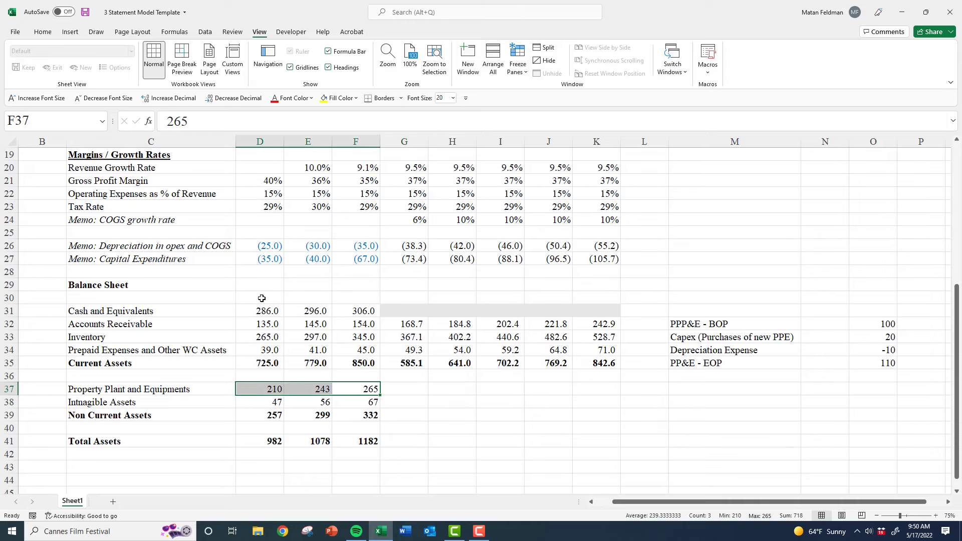
{"action": "left_click", "coordinate": [357, 391]}
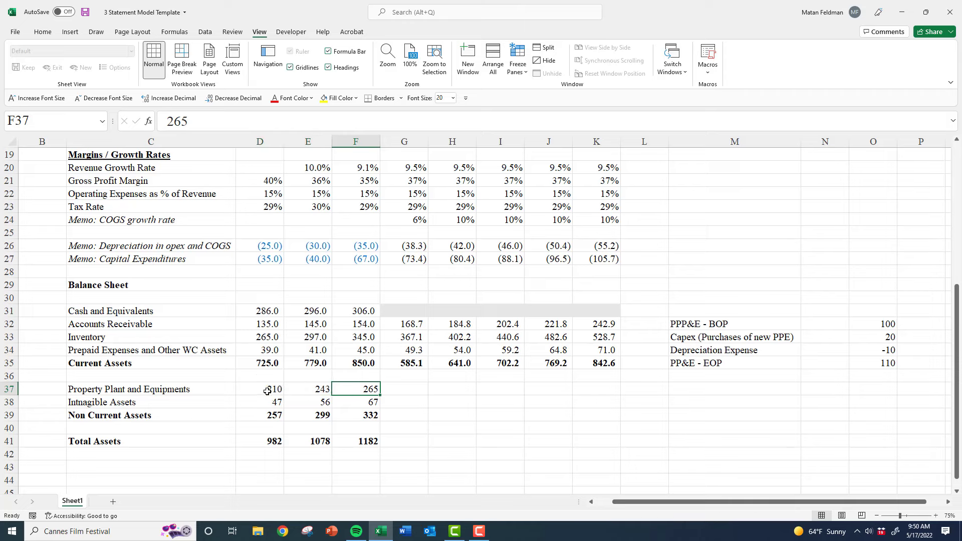
{"action": "left_click", "coordinate": [283, 391]}
{"action": "left_click_drag", "start_coordinate": [283, 391], "coordinate": [355, 404]}
{"action": "left_click", "coordinate": [263, 464]}
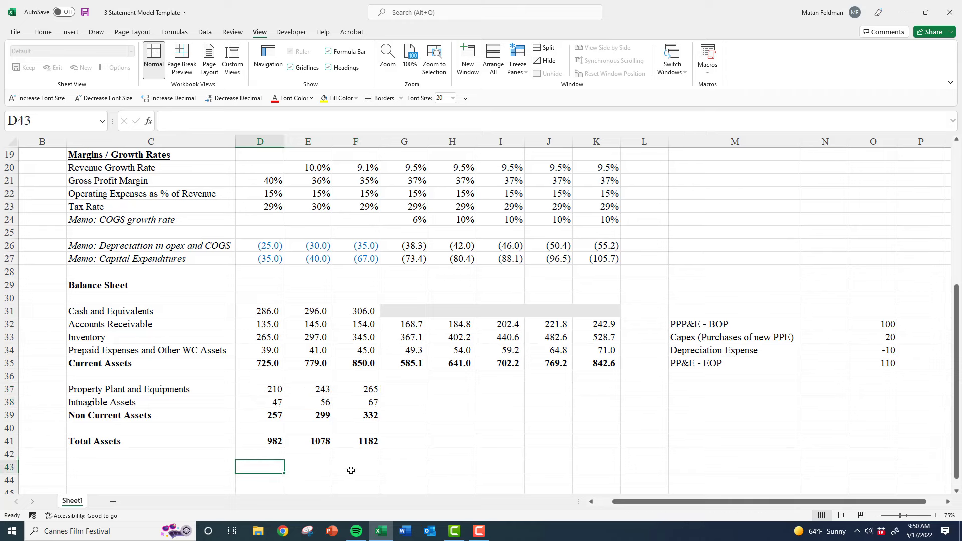
{"action": "type", "text": "="}
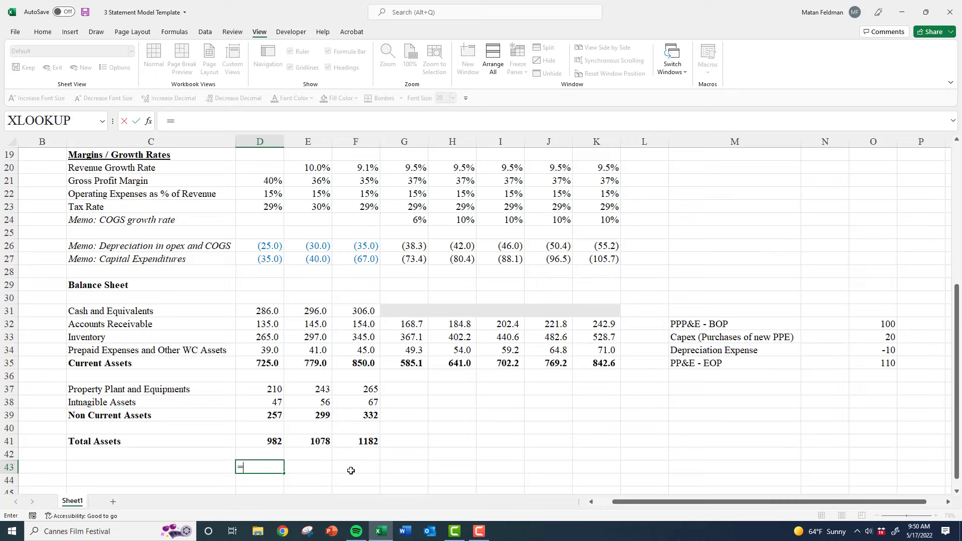
{"action": "key", "text": "Up"}
{"action": "key", "text": "Up"}
{"action": "key", "text": "Up"}
{"action": "key", "text": "Up"}
{"action": "key", "text": "Up"}
{"action": "key", "text": "Up"}
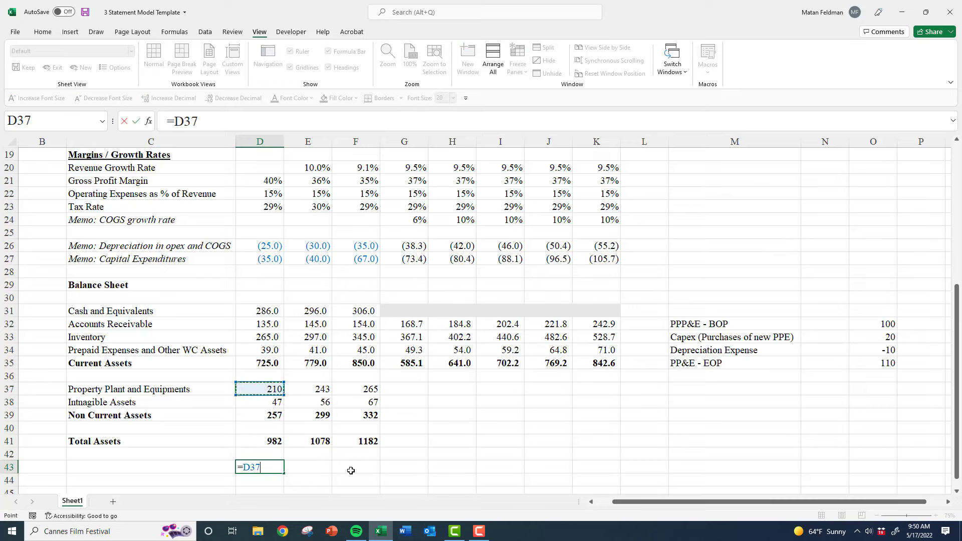
{"action": "key", "text": "Right"}
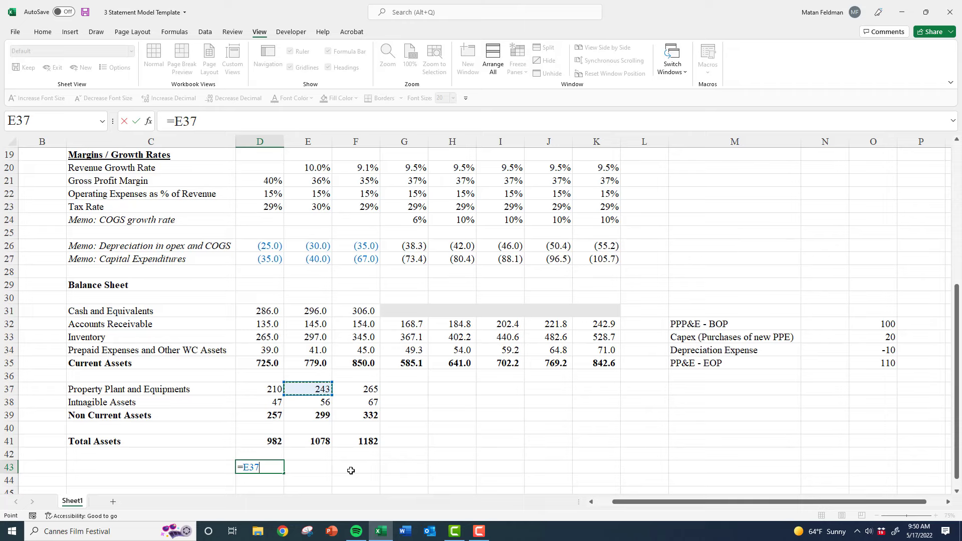
{"action": "key", "text": "Escape"}
Enter a 2022 PP&E check formula in E43, taking prior-year PP&E minus capital expenditures plus depreciation: =D37-E27+E26
{"action": "key", "text": "Right"}
{"action": "type", "text": "="}
{"action": "key", "text": "Up"}
{"action": "key", "text": "Up"}
{"action": "key", "text": "Left"}
{"action": "key", "text": "Up"}
{"action": "key", "text": "Up"}
{"action": "key", "text": "Up"}
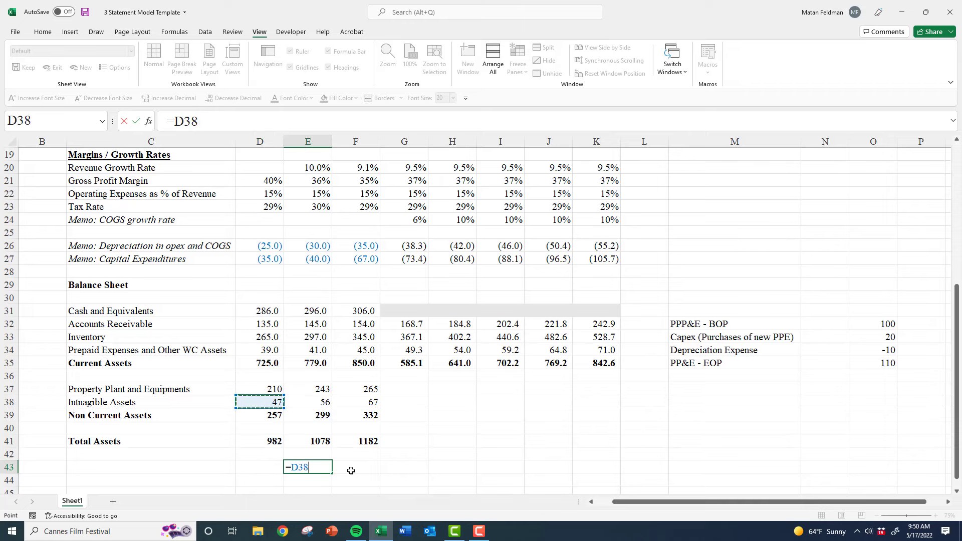
{"action": "key", "text": "Up"}
{"action": "type", "text": "+"}
{"action": "key", "text": "Up"}
{"action": "key", "text": "Up"}
{"action": "key", "text": "Up"}
{"action": "key", "text": "Up"}
{"action": "key", "text": "Up"}
{"action": "key", "text": "Up"}
{"action": "key", "text": "Up"}
{"action": "key", "text": "Up"}
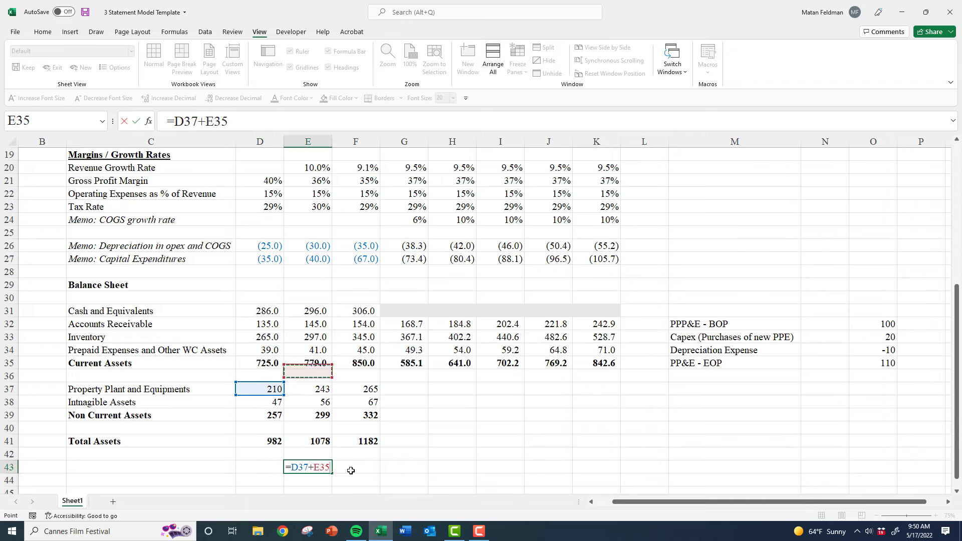
{"action": "key", "text": "BackSpace"}
{"action": "key", "text": "BackSpace"}
{"action": "key", "text": "BackSpace"}
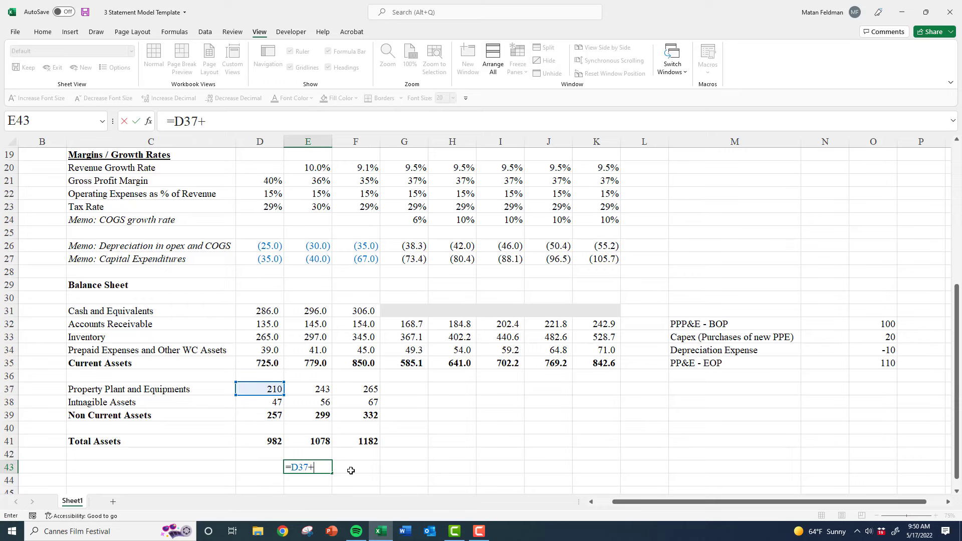
{"action": "key", "text": "Up"}
{"action": "key", "text": "Up"}
{"action": "key", "text": "Up"}
{"action": "key", "text": "Up"}
{"action": "key", "text": "Up"}
{"action": "key", "text": "Up"}
{"action": "key", "text": "Up"}
{"action": "key", "text": "Up"}
{"action": "key", "text": "Up"}
{"action": "key", "text": "Up"}
{"action": "key", "text": "Up"}
{"action": "key", "text": "Up"}
{"action": "key", "text": "Up"}
{"action": "key", "text": "Up"}
{"action": "key", "text": "Up"}
{"action": "key", "text": "Up"}
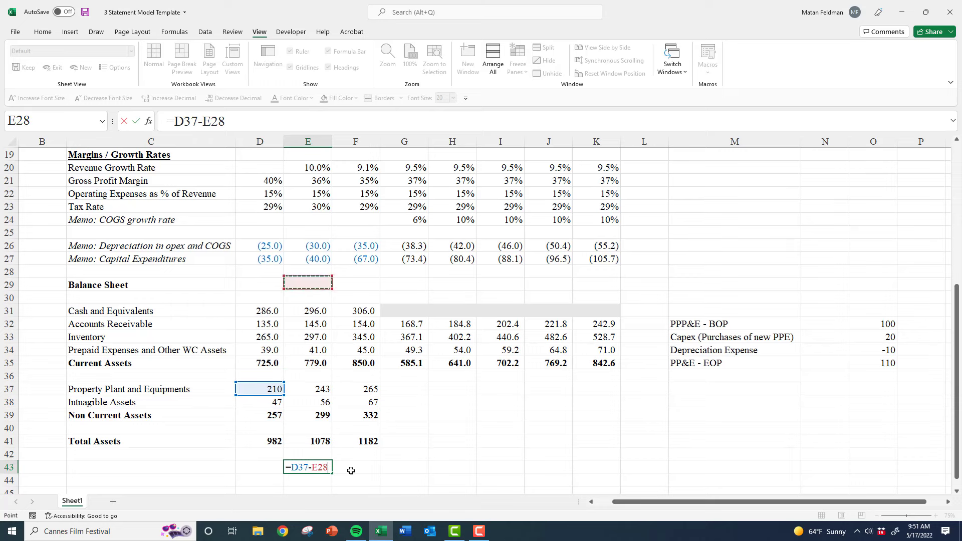
{"action": "type", "text": "+"}
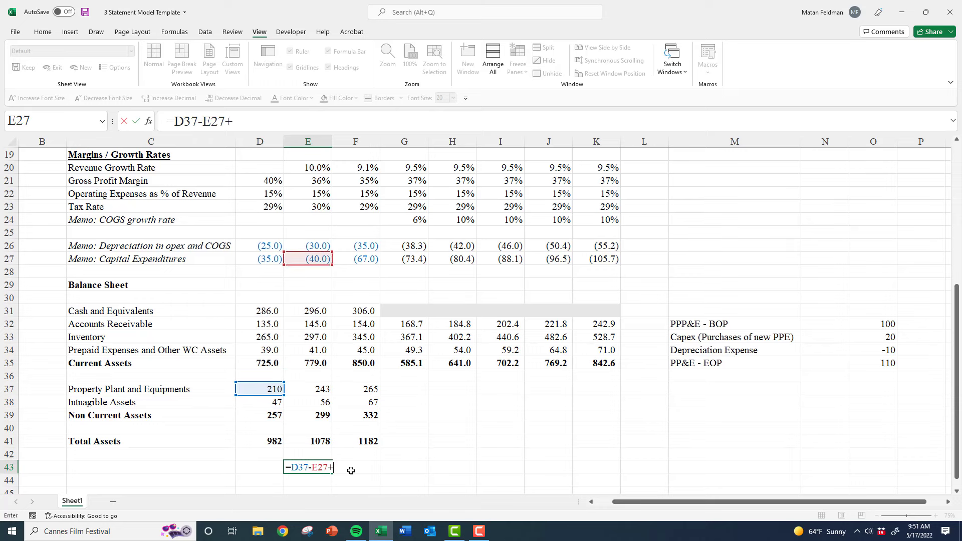
{"action": "key", "text": "Up"}
{"action": "key", "text": "Up"}
{"action": "key", "text": "Up"}
{"action": "key", "text": "Up"}
{"action": "key", "text": "Up"}
{"action": "key", "text": "Up"}
{"action": "key", "text": "Up"}
{"action": "key", "text": "Up"}
{"action": "key", "text": "Up"}
{"action": "key", "text": "Up"}
{"action": "key", "text": "Up"}
{"action": "key", "text": "Up"}
{"action": "key", "text": "Up"}
{"action": "key", "text": "Up"}
{"action": "key", "text": "Up"}
{"action": "key", "text": "Up"}
{"action": "key", "text": "Up"}
{"action": "key", "text": "Return"}
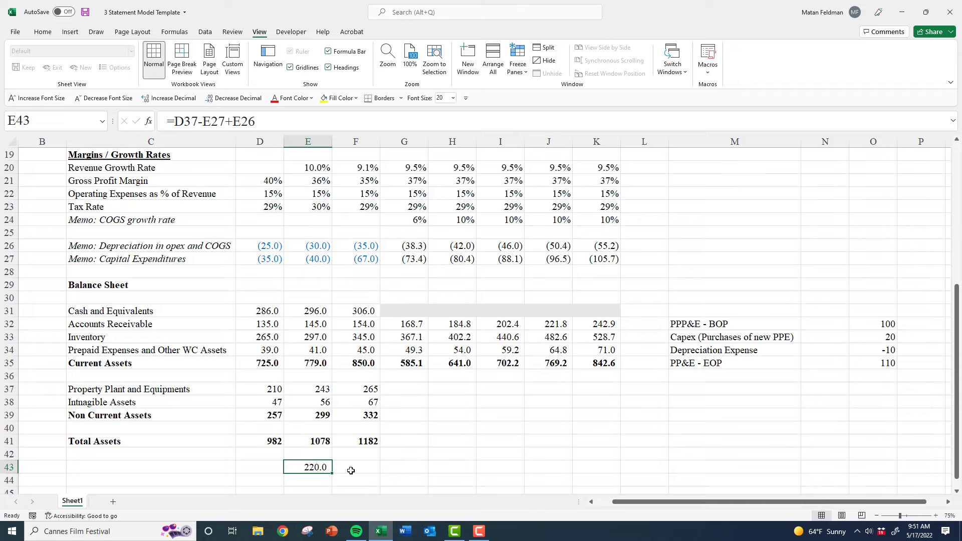
Compare the E43 check formula with the historical PP&E balances in row 37, and clear the check cell
{"action": "key", "text": "F2"}
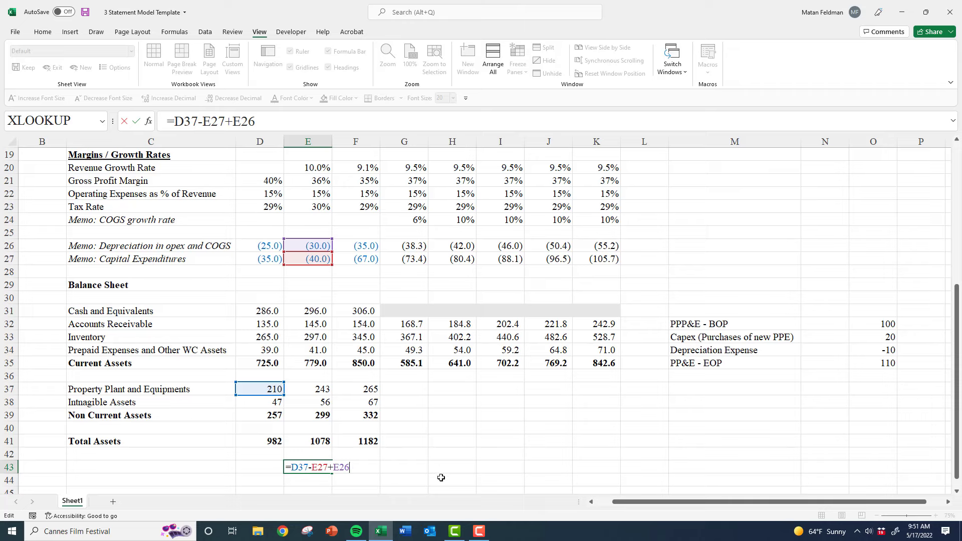
{"action": "key", "text": "ctrl+Return"}
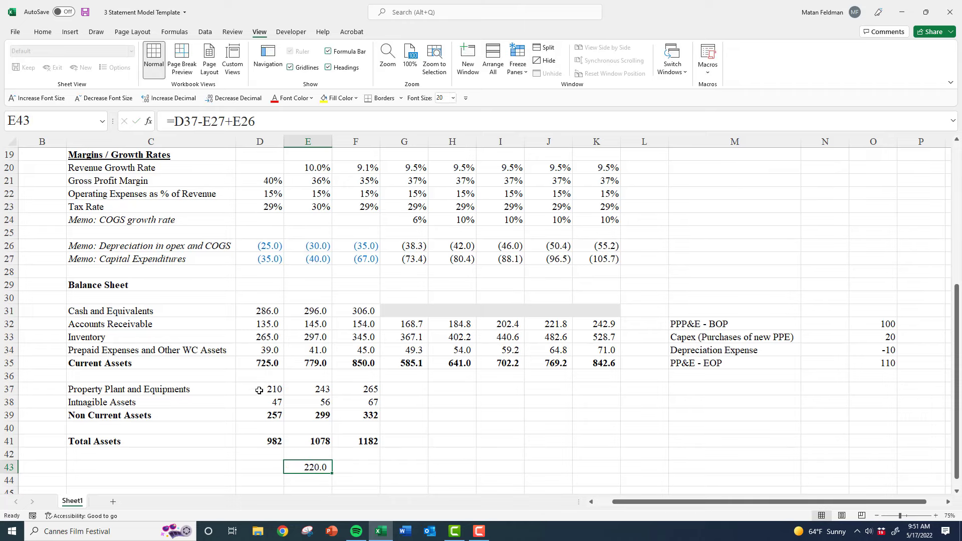
{"action": "left_click_drag", "start_coordinate": [259, 390], "coordinate": [356, 390]}
{"action": "left_click", "coordinate": [315, 465]}
Select only the hard-coded constants within the historical asset range D31:F41 using Go To Special
{"action": "key", "text": "Up"}
{"action": "key", "text": "Up"}
{"action": "key", "text": "Up"}
{"action": "key", "text": "Up"}
{"action": "key", "text": "Up"}
{"action": "key", "text": "Left"}
{"action": "key", "text": "Up"}
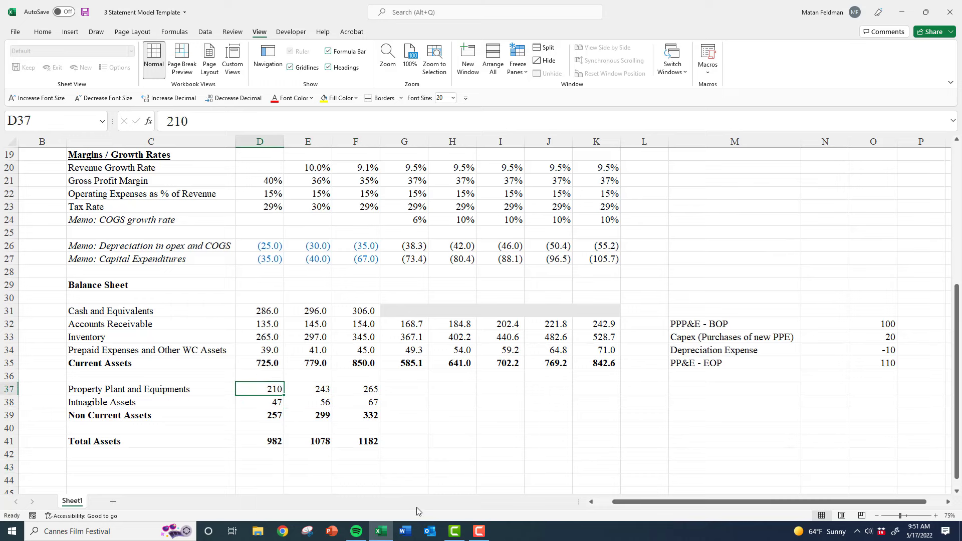
{"action": "key", "text": "Up"}
{"action": "key", "text": "Up"}
{"action": "key", "text": "Up"}
{"action": "key", "text": "Up"}
{"action": "key", "text": "Up"}
{"action": "key", "text": "Up"}
{"action": "key", "text": "Up"}
{"action": "key", "text": "Up"}
{"action": "key", "text": "Up"}
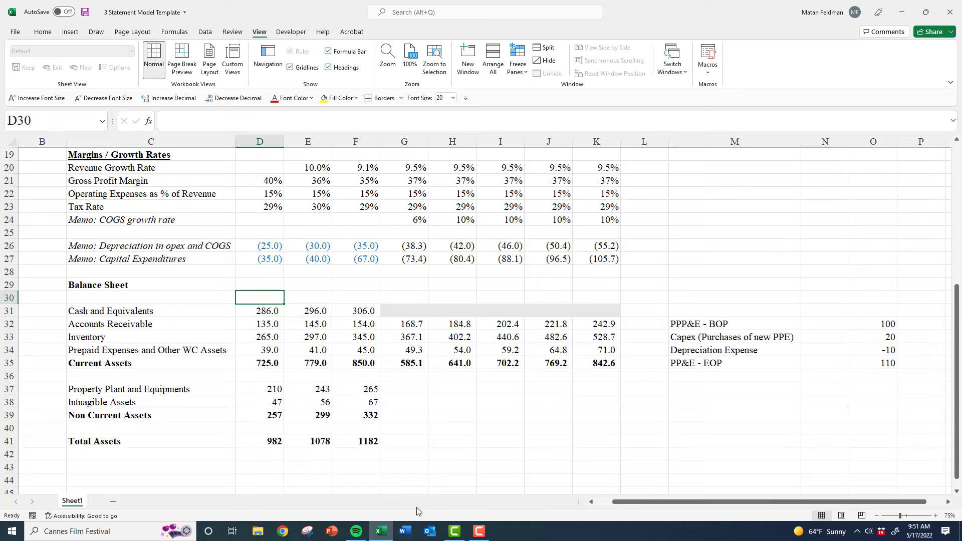
{"action": "key", "text": "Down"}
{"action": "key", "text": "Down"}
{"action": "key", "text": "Down"}
{"action": "key", "text": "shift+Down"}
{"action": "key", "text": "shift+Down"}
{"action": "key", "text": "shift+Down"}
{"action": "key", "text": "shift+Down"}
{"action": "key", "text": "shift+Down"}
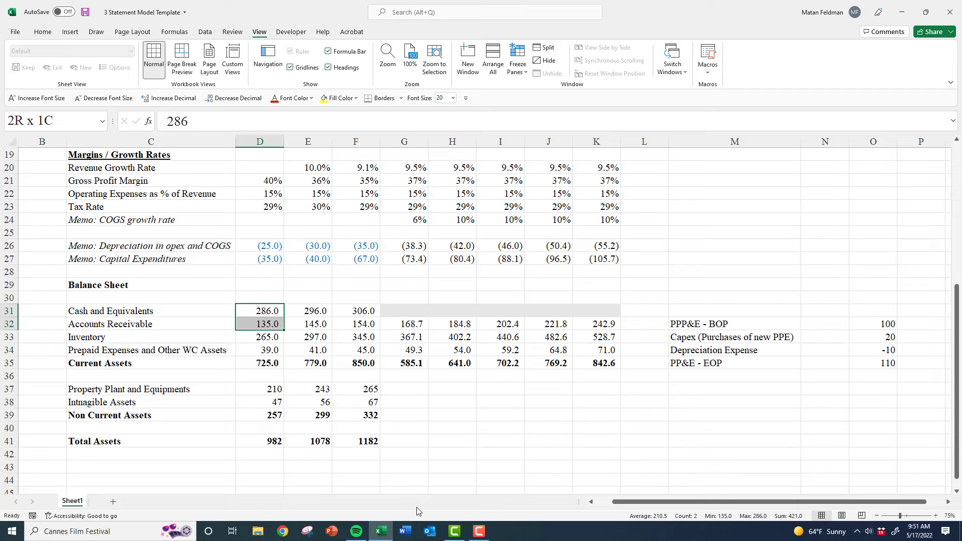
{"action": "key", "text": "shift+Right"}
{"action": "key", "text": "shift+Right"}
{"action": "key", "text": "shift+Down"}
{"action": "key", "text": "shift+Down"}
{"action": "key", "text": "shift+Down"}
{"action": "key", "text": "shift+Down"}
{"action": "key", "text": "shift+Down"}
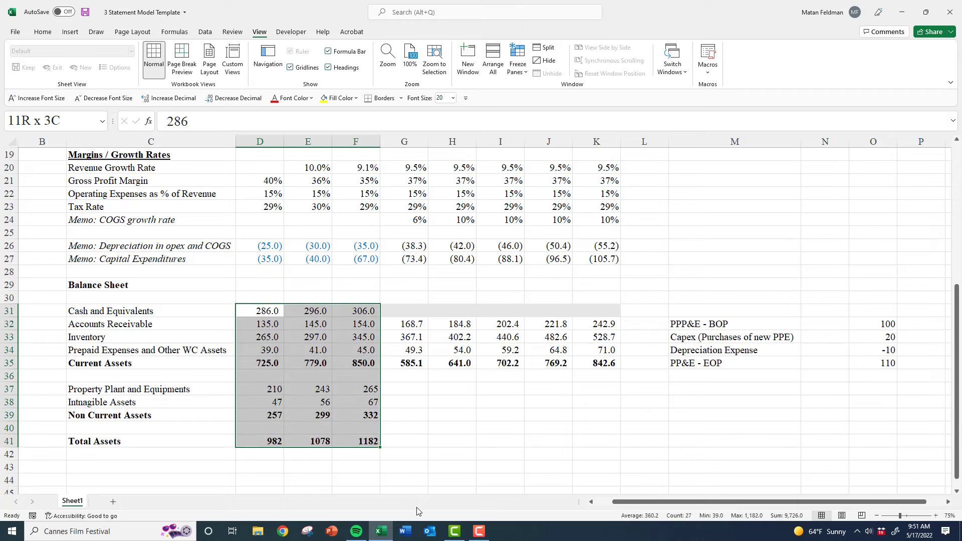
{"action": "key", "text": "F5"}
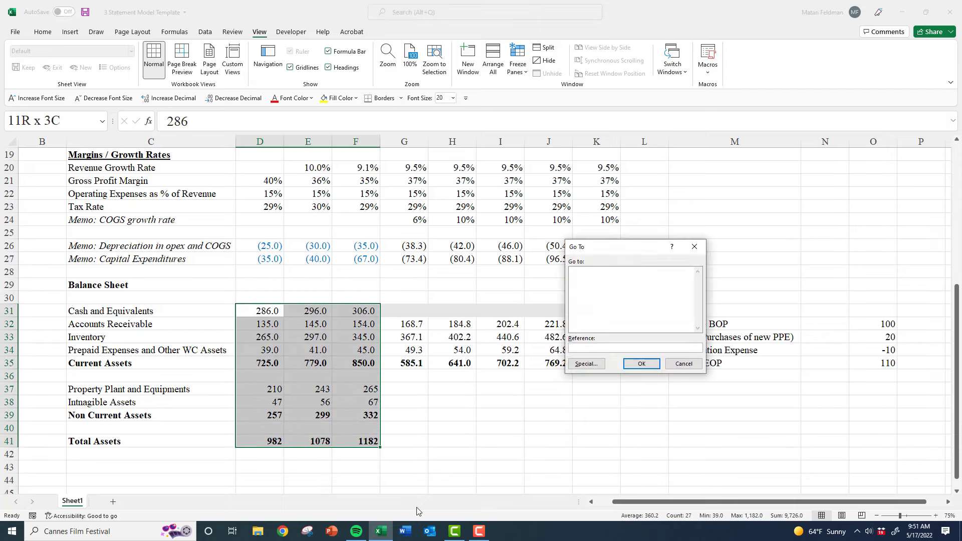
{"action": "key", "text": "alt+s"}
{"action": "key", "text": "o"}
{"action": "key", "text": "Tab"}
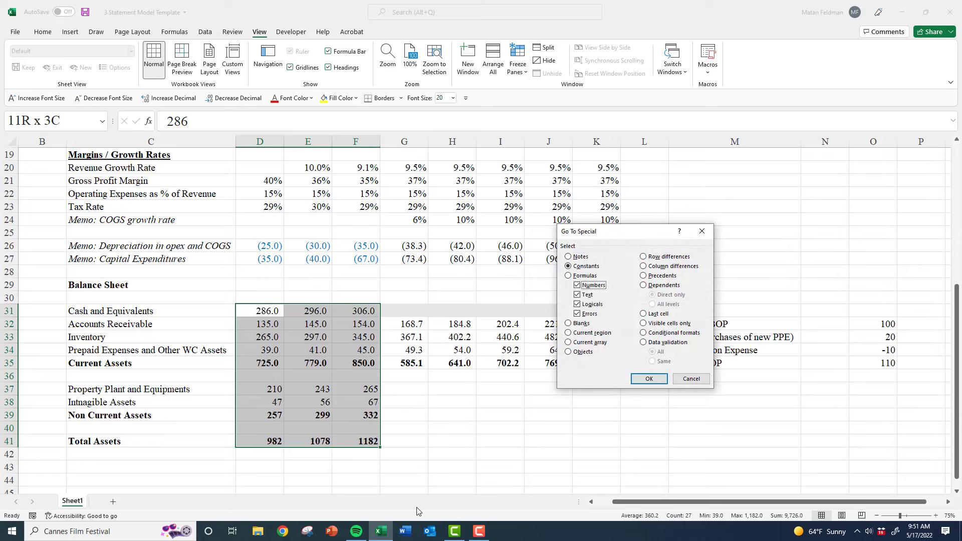
{"action": "key", "text": "Tab"}
{"action": "key", "text": "space"}
{"action": "key", "text": "Tab"}
{"action": "key", "text": "Tab"}
{"action": "key", "text": "Tab"}
{"action": "key", "text": "Return"}
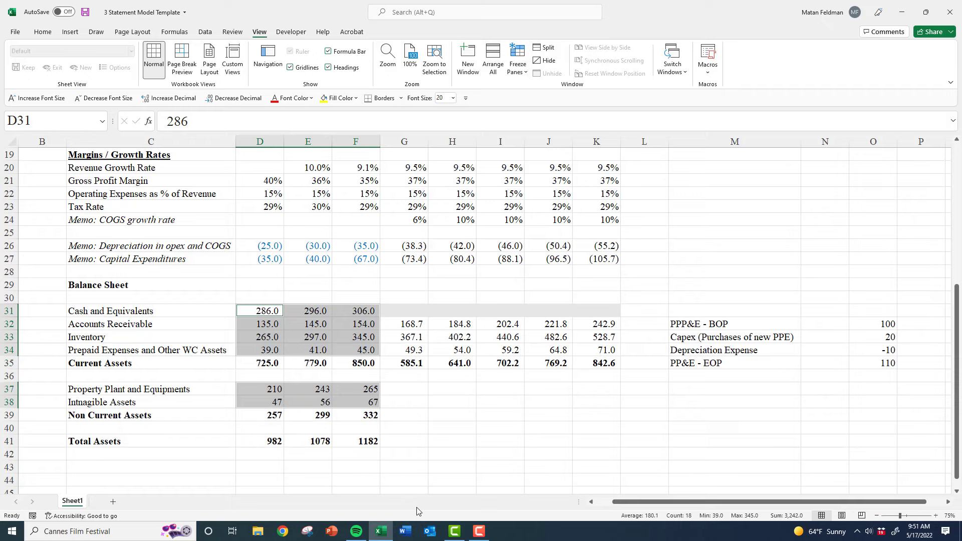
Try a blue background fill on the selected historical asset constants, and undo it
{"action": "key", "text": "ctrl+1"}
{"action": "key", "text": "ctrl+Tab"}
{"action": "key", "text": "ctrl+Tab"}
{"action": "key", "text": "ctrl+Tab"}
{"action": "key", "text": "ctrl+Tab"}
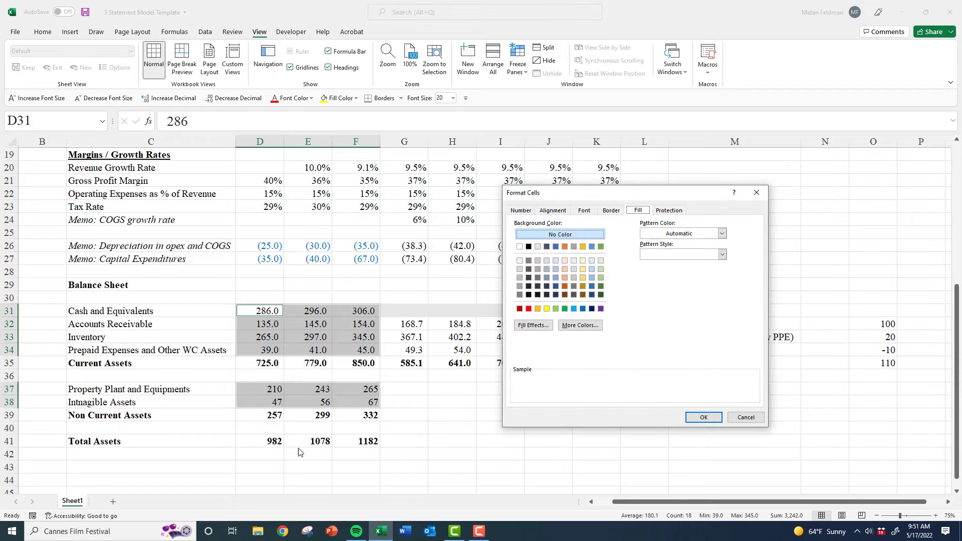
{"action": "left_click", "coordinate": [582, 308]}
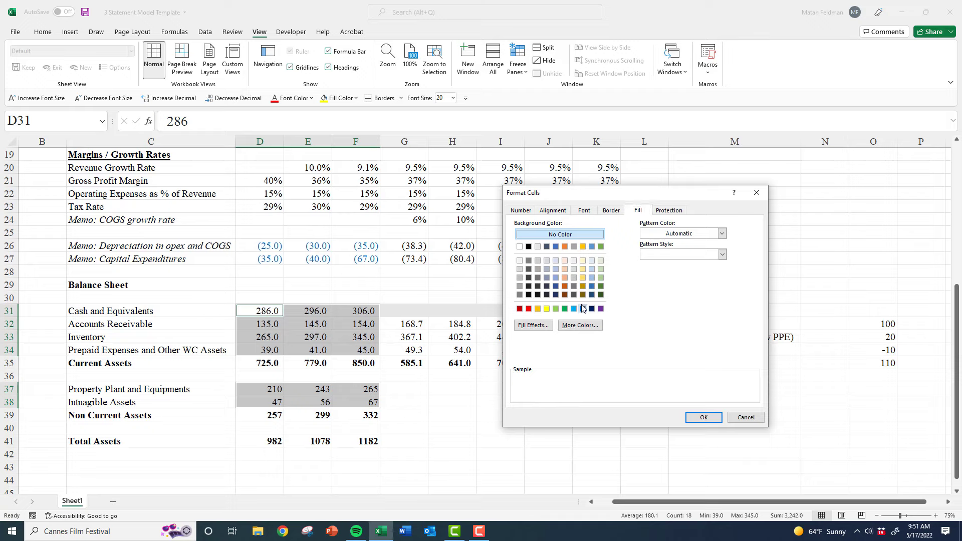
{"action": "left_click", "coordinate": [704, 417]}
{"action": "key", "text": "ctrl+z"}
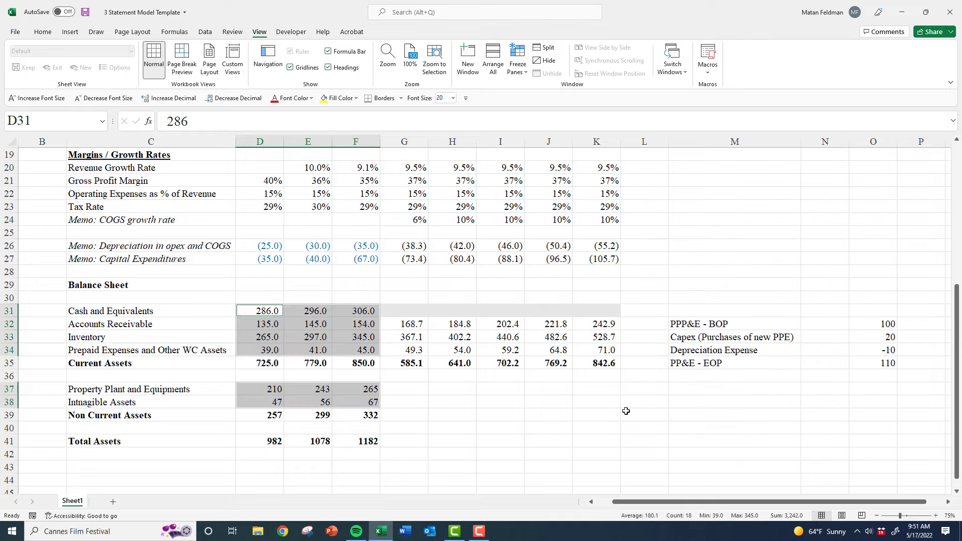
Set the font color of the selected historical asset constants in columns D to F to blue
{"action": "key", "text": "ctrl+1"}
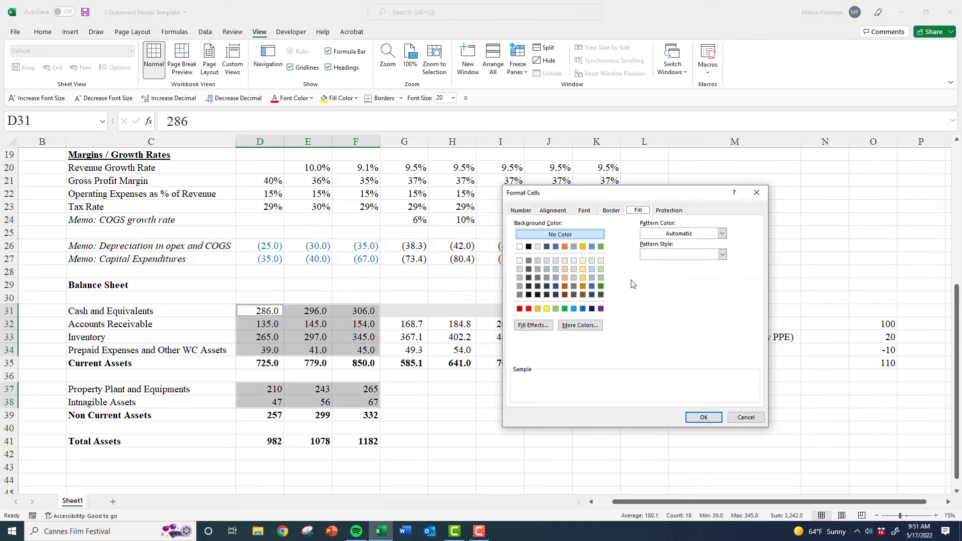
{"action": "left_click", "coordinate": [584, 210]}
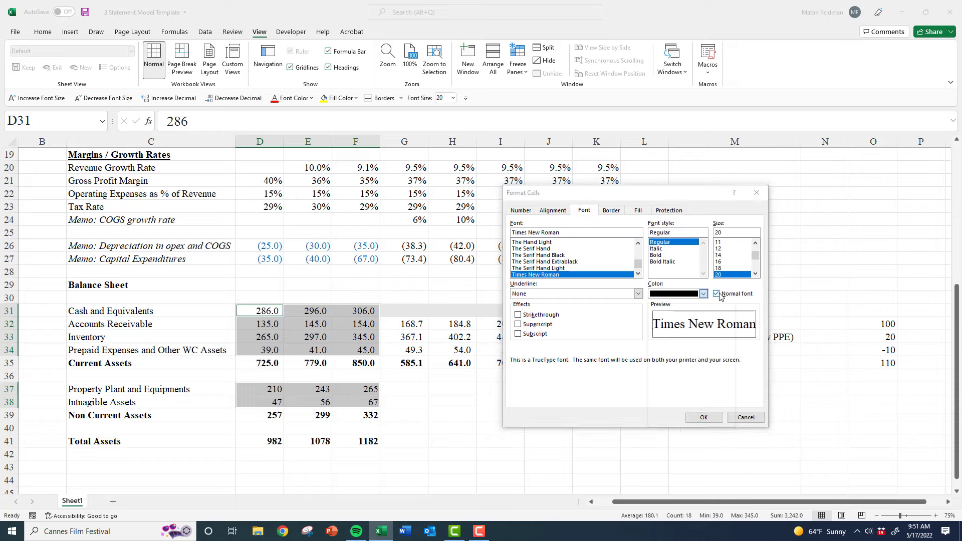
{"action": "left_click", "coordinate": [702, 294]}
{"action": "left_click", "coordinate": [713, 403]}
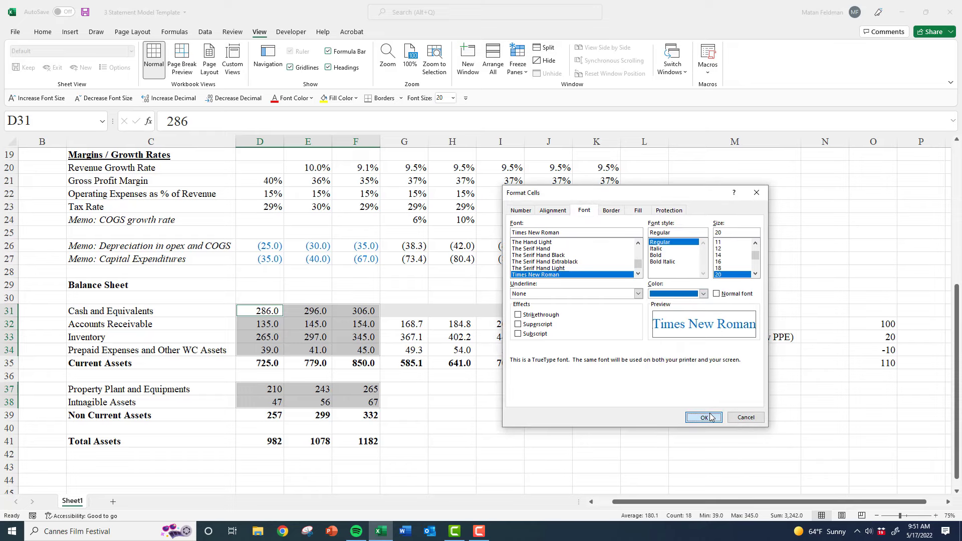
{"action": "left_click", "coordinate": [704, 417]}
{"action": "left_click", "coordinate": [501, 401]}
{"action": "left_click", "coordinate": [362, 332]}
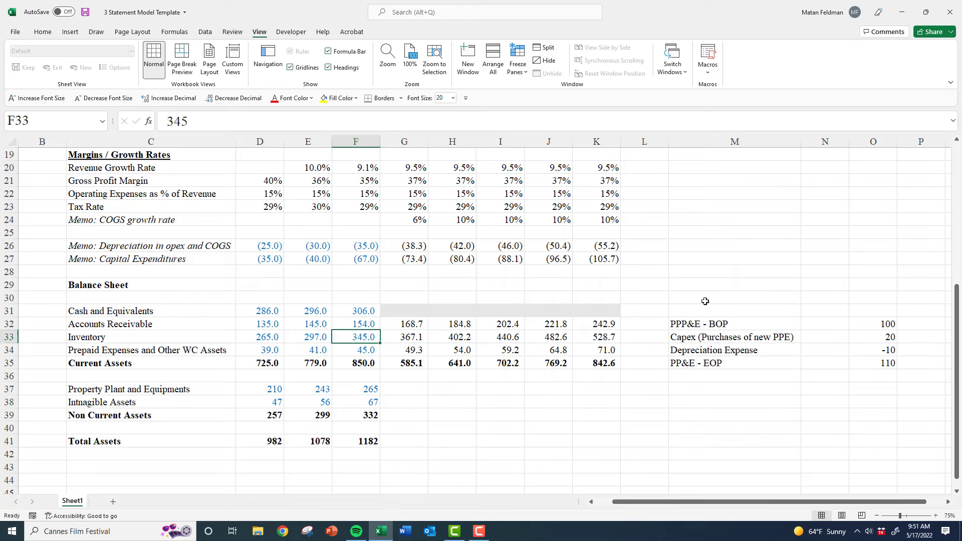
Project first-forecast-year PP&E in G37 as prior-year PP&E minus capital expenditures plus the negative depreciation: =F37-G27+G26
{"action": "key", "text": "Down"}
{"action": "key", "text": "Down"}
{"action": "key", "text": "Down"}
{"action": "key", "text": "Down"}
{"action": "key", "text": "Right"}
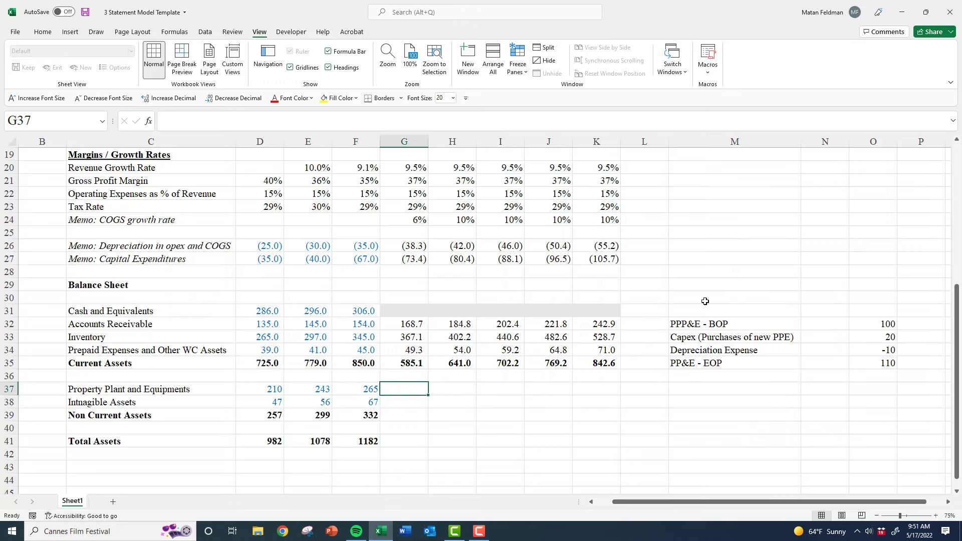
{"action": "key", "text": "Left"}
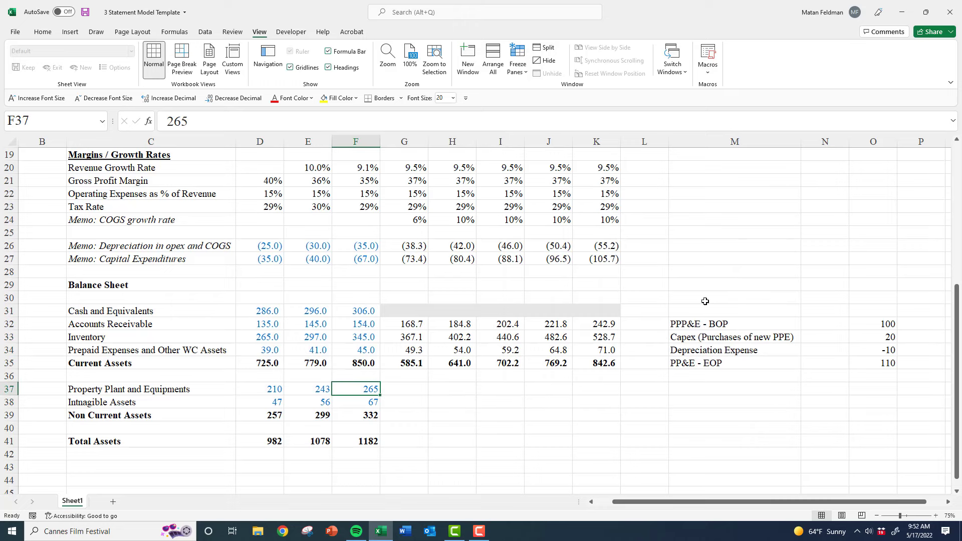
{"action": "key", "text": "Right"}
{"action": "type", "text": "="}
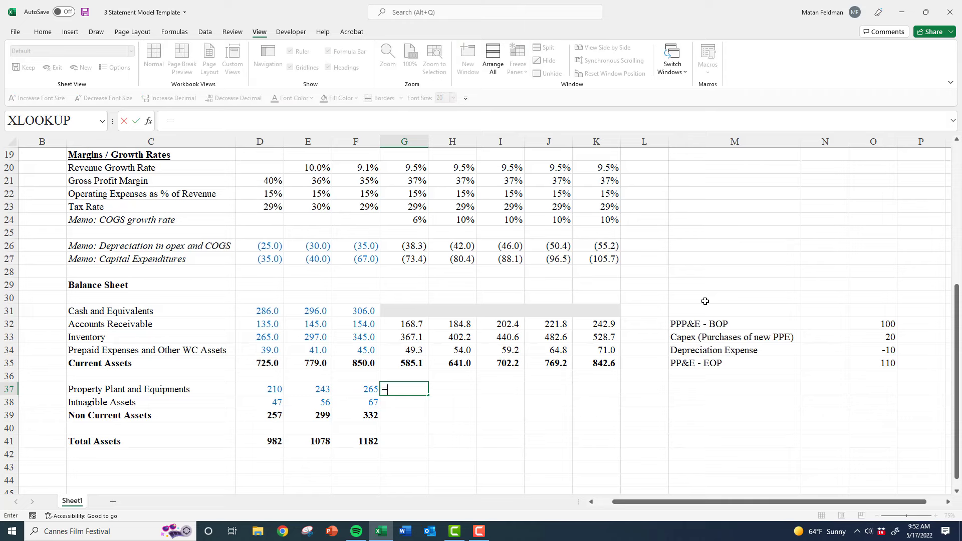
{"action": "key", "text": "Left"}
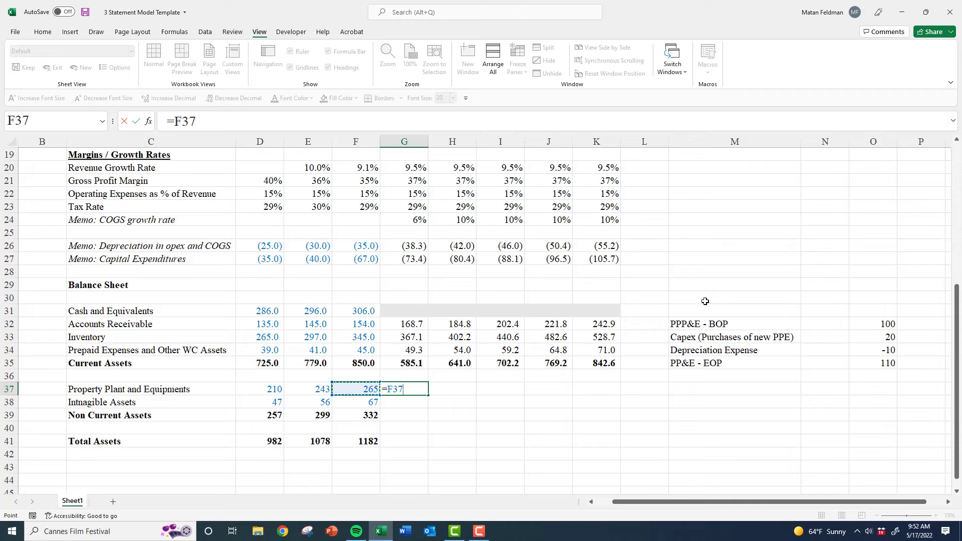
{"action": "type", "text": "-"}
{"action": "key", "text": "Up"}
{"action": "key", "text": "Up"}
{"action": "key", "text": "Up"}
{"action": "key", "text": "Up"}
{"action": "key", "text": "Up"}
{"action": "key", "text": "Up"}
{"action": "key", "text": "Up"}
{"action": "key", "text": "Up"}
{"action": "key", "text": "Up"}
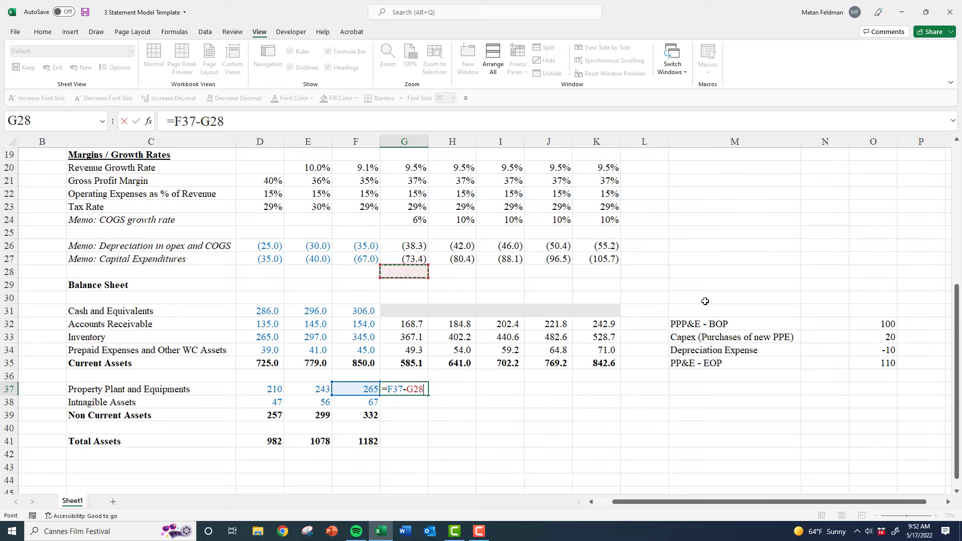
{"action": "key", "text": "Up"}
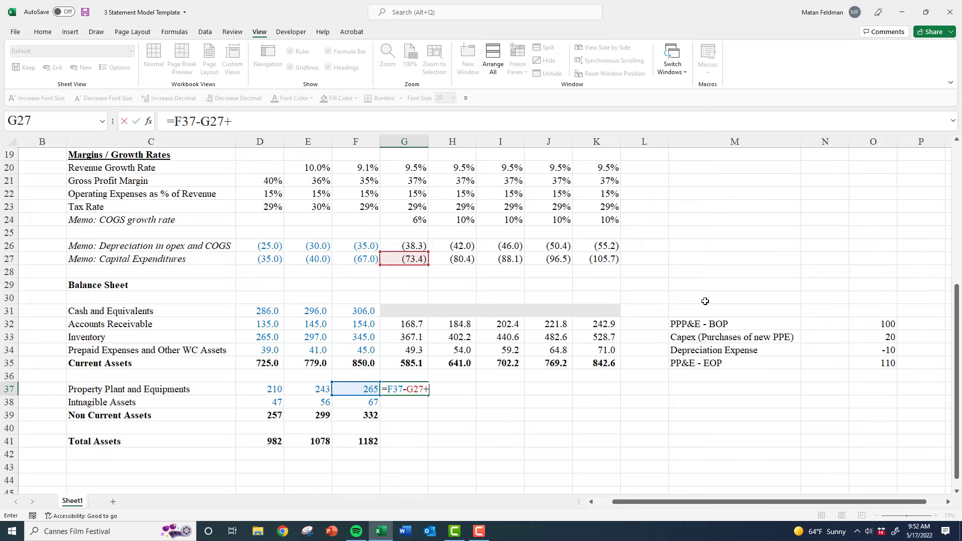
{"action": "key", "text": "Up"}
{"action": "key", "text": "Up"}
{"action": "key", "text": "Up"}
{"action": "key", "text": "Up"}
{"action": "key", "text": "Up"}
{"action": "key", "text": "Up"}
{"action": "key", "text": "Up"}
{"action": "key", "text": "Up"}
{"action": "key", "text": "Up"}
{"action": "key", "text": "Up"}
{"action": "key", "text": "Up"}
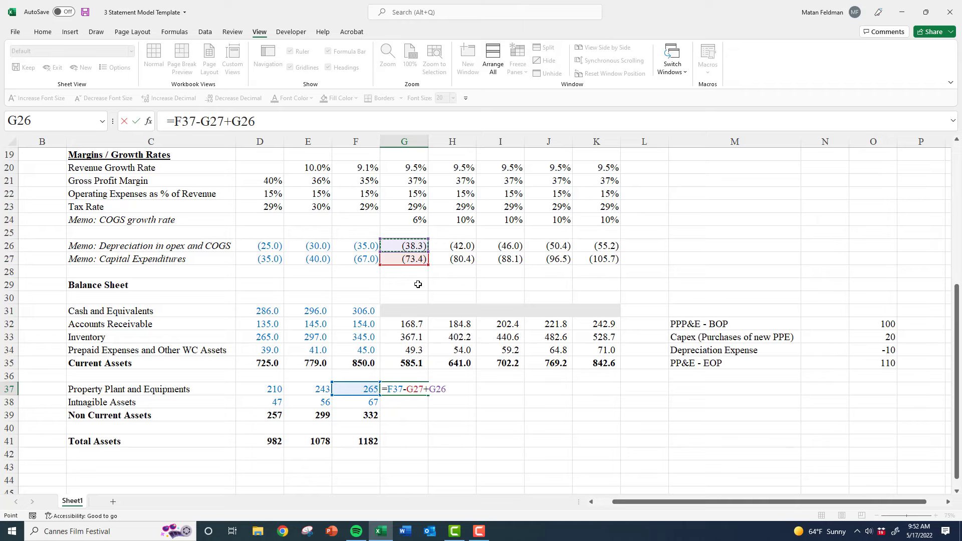
{"action": "key", "text": "ctrl+Return"}
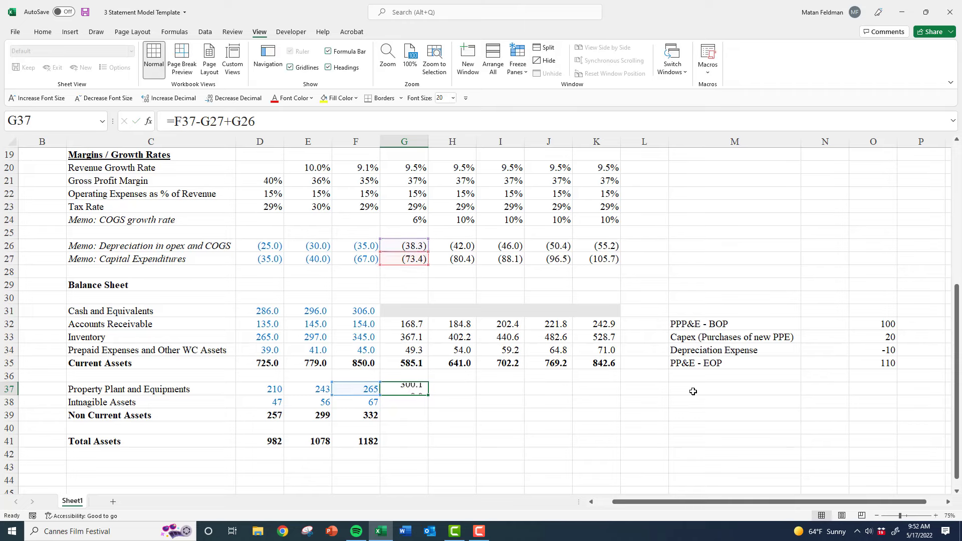
{"action": "key", "text": "F2"}
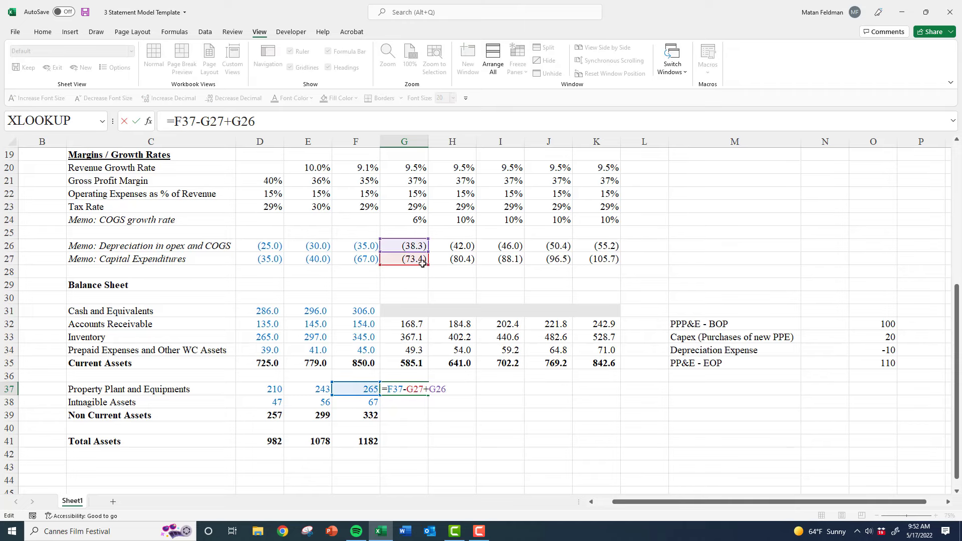
{"action": "key", "text": "ctrl+Return"}
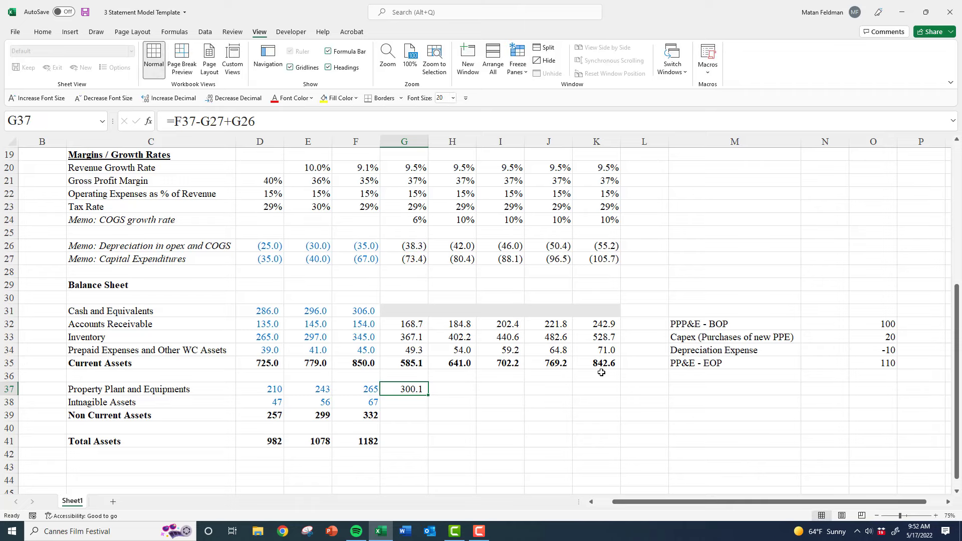
Fill the G37 PP&E formula across the remaining forecast years through K37
{"action": "key", "text": "shift+Right"}
{"action": "key", "text": "shift+Right"}
{"action": "key", "text": "shift+Right"}
{"action": "key", "text": "shift+Right"}
{"action": "key", "text": "ctrl+r"}
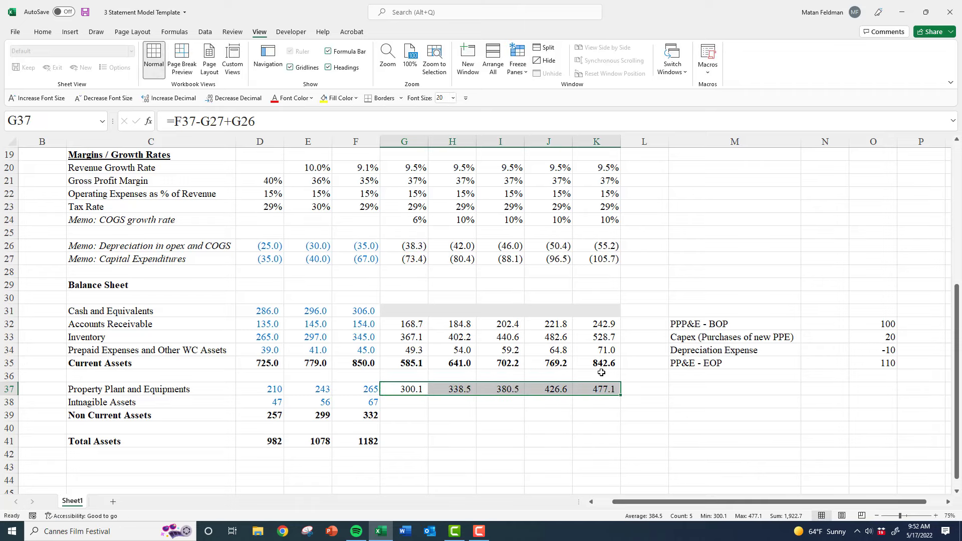
Check the cell references of the copied PP&E formulas in H37 through K37
{"action": "key", "text": "Right"}
{"action": "key", "text": "F2"}
{"action": "key", "text": "Escape"}
{"action": "key", "text": "Right"}
{"action": "key", "text": "F2"}
{"action": "key", "text": "Escape"}
{"action": "key", "text": "Right"}
{"action": "key", "text": "F2"}
{"action": "key", "text": "Escape"}
{"action": "key", "text": "Right"}
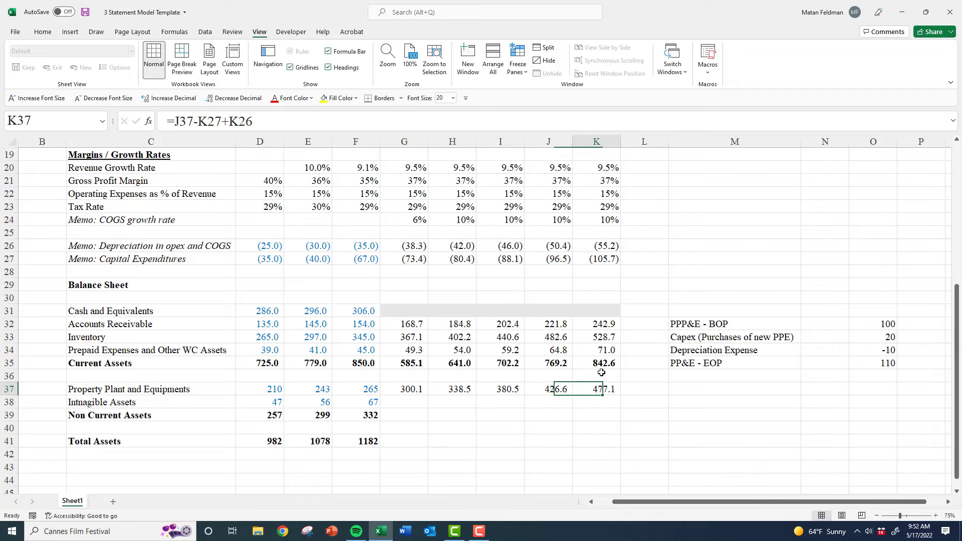
{"action": "key", "text": "Escape"}
Examine the historical intangible asset balances in row 38
{"action": "key", "text": "Down"}
{"action": "key", "text": "Left"}
{"action": "key", "text": "Left"}
{"action": "key", "text": "Left"}
{"action": "key", "text": "Left"}
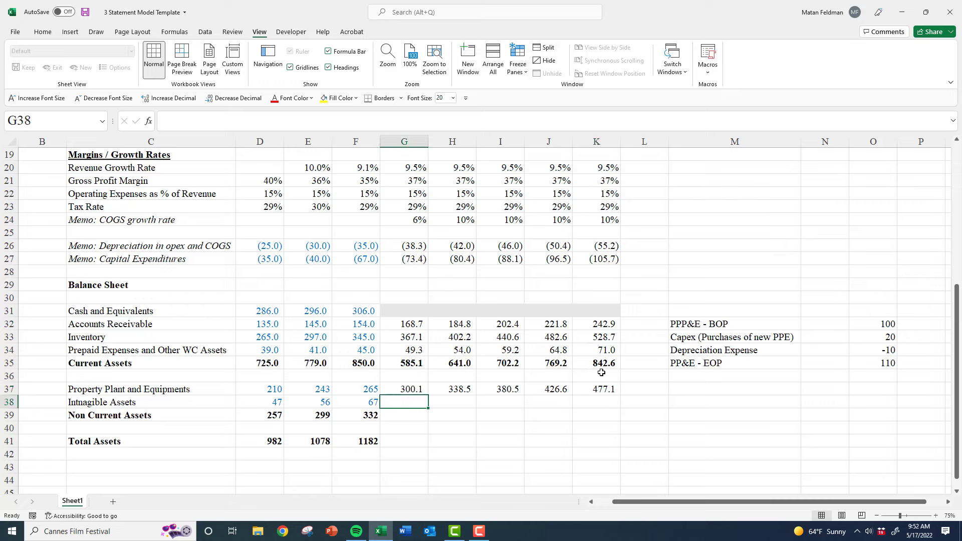
{"action": "key", "text": "Left"}
{"action": "key", "text": "Left"}
{"action": "key", "text": "Left"}
{"action": "key", "text": "Left"}
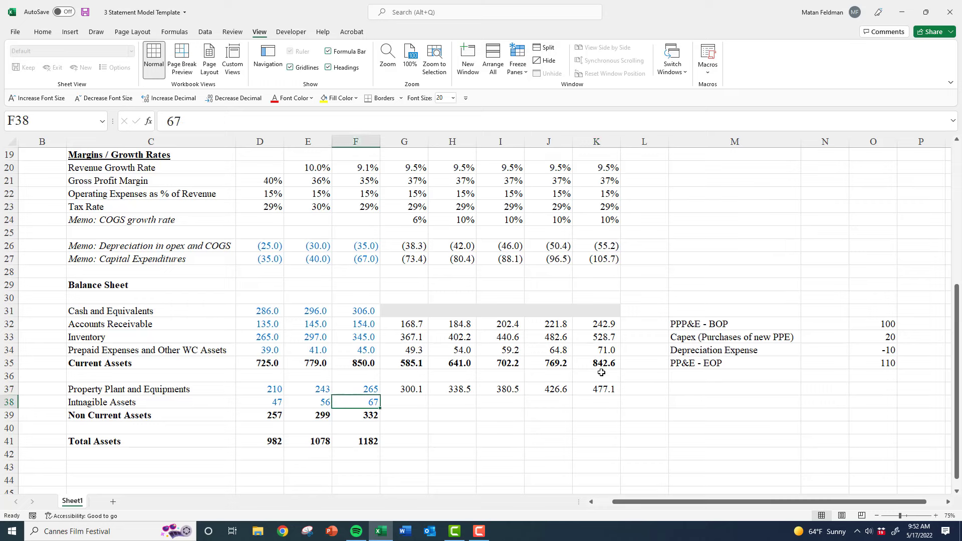
Start an intangible assets roll-forward beneath the PP&E example by labelling M37 "Intangible Assets - BOP"
{"action": "key", "text": "Right"}
{"action": "key", "text": "Right"}
{"action": "key", "text": "Right"}
{"action": "key", "text": "Right"}
{"action": "key", "text": "Right"}
{"action": "key", "text": "Right"}
{"action": "key", "text": "Right"}
{"action": "key", "text": "Right"}
{"action": "key", "text": "Right"}
{"action": "key", "text": "Up"}
{"action": "key", "text": "Up"}
{"action": "key", "text": "Up"}
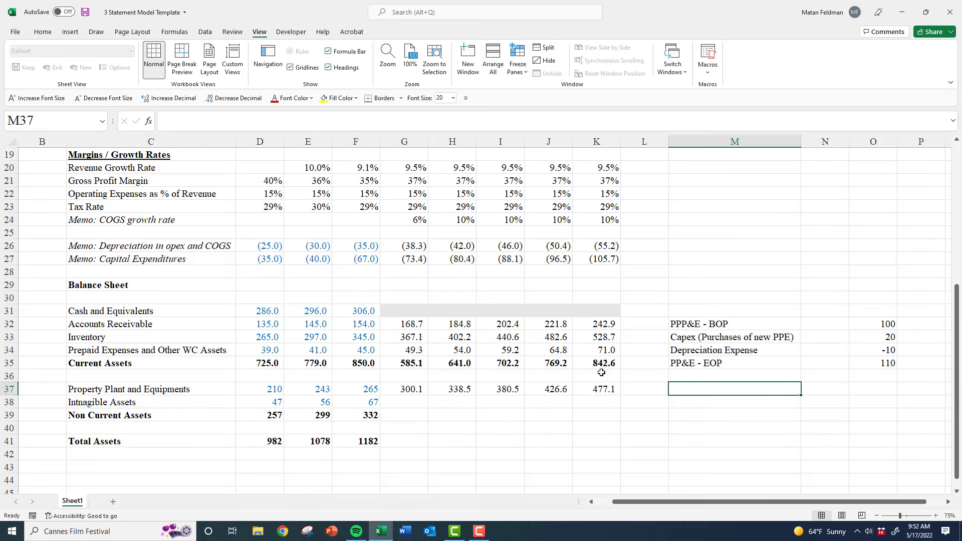
{"action": "key", "text": "Down"}
{"action": "key", "text": "Down"}
{"action": "type", "text": "In"}
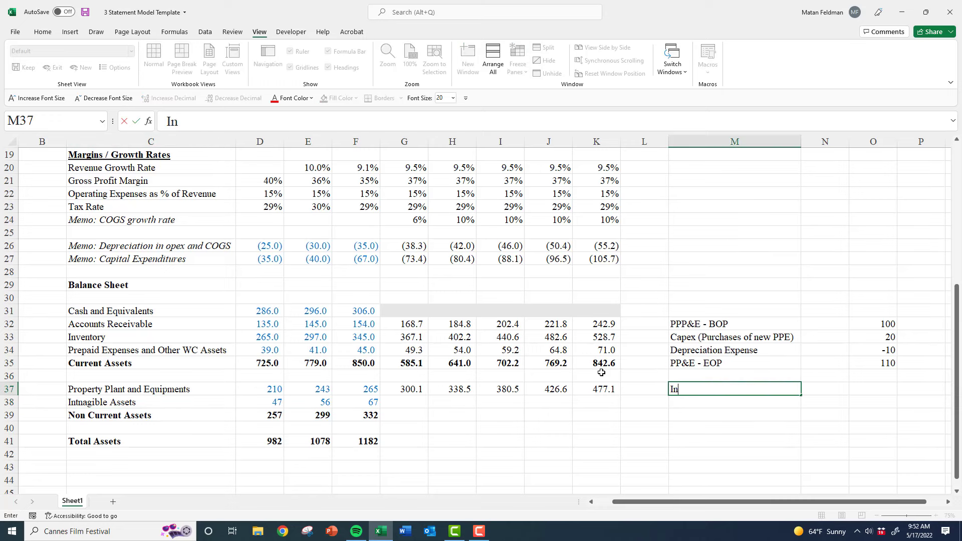
{"action": "type", "text": "tn"}
{"action": "key", "text": "BackSpace"}
{"action": "type", "text": "tangible Assets - "}
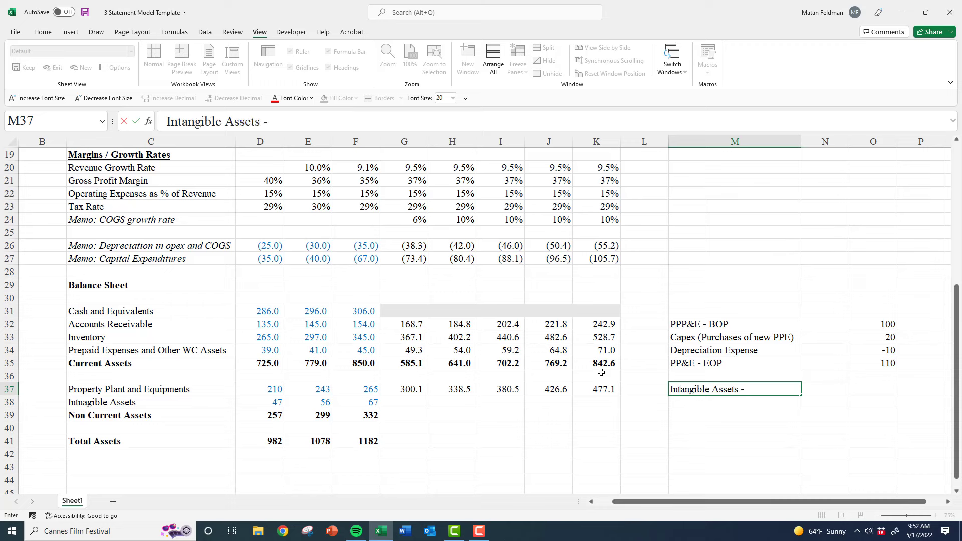
{"action": "type", "text": "BOP"}
{"action": "key", "text": "Return"}
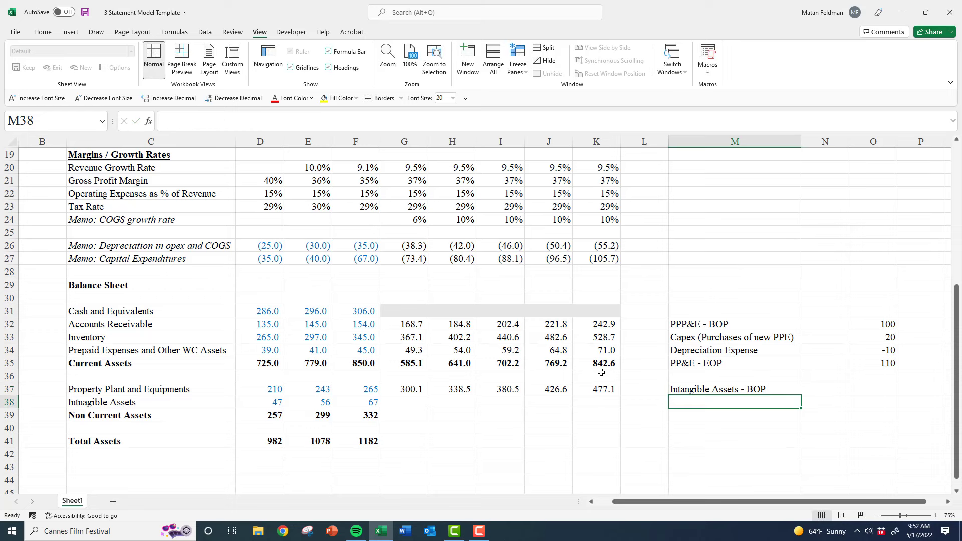
Label M38:M40 "Purchases of Intangibles", "Amortization Expense" and "Intangible Assets - EOP"
{"action": "type", "text": "Purchase"}
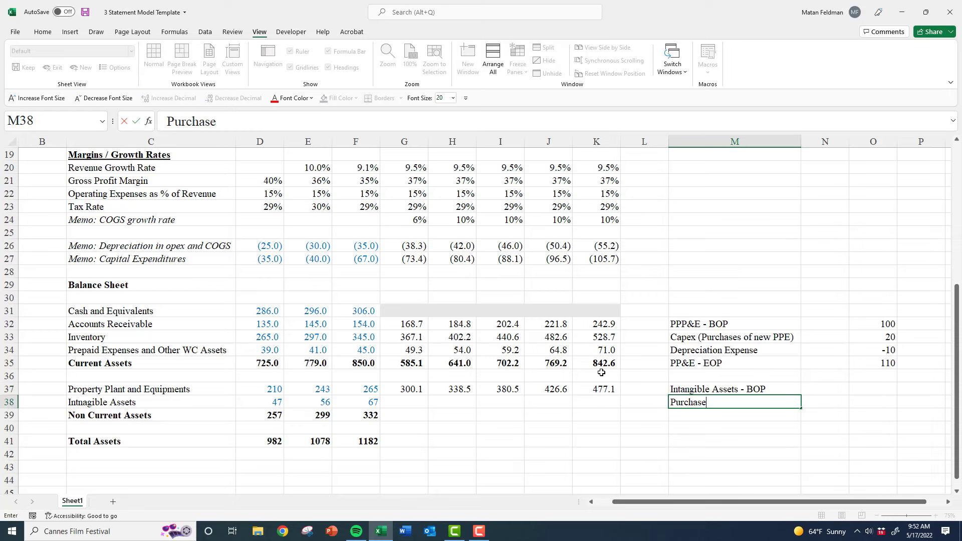
{"action": "type", "text": "s of Intnangibles"}
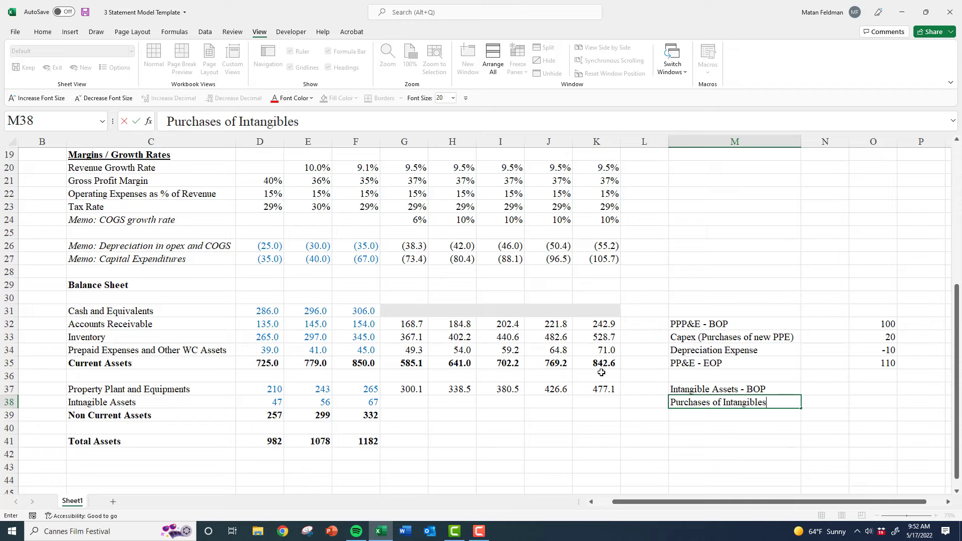
{"action": "key", "text": "Return"}
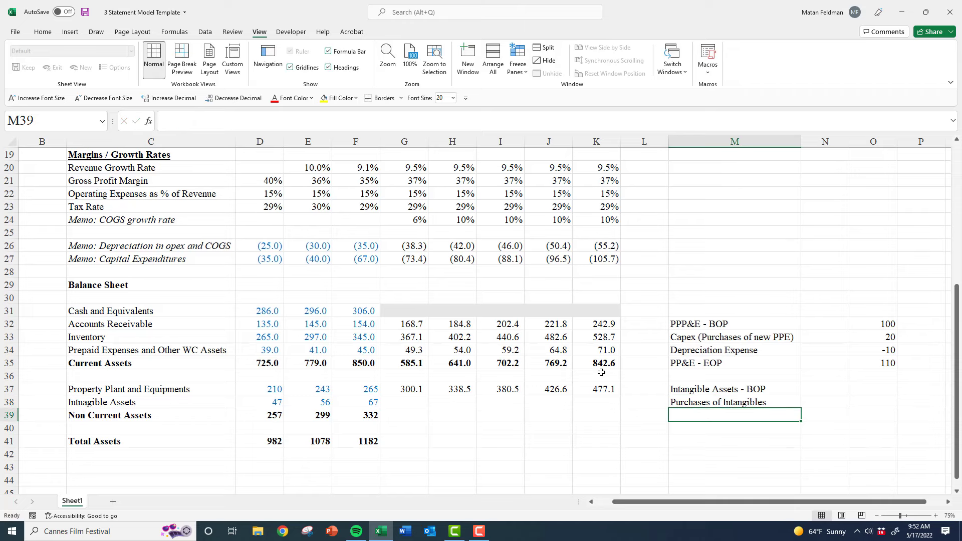
{"action": "type", "text": "Amortization"}
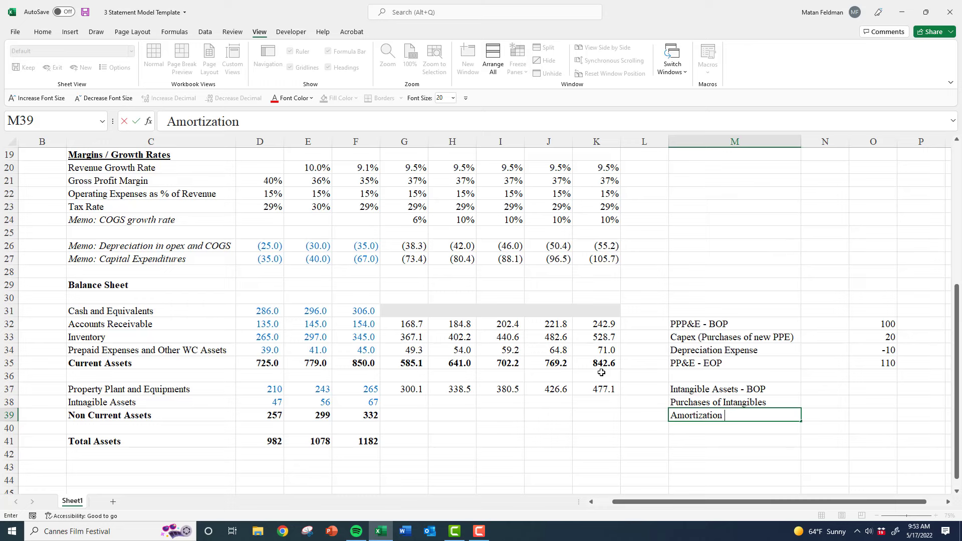
{"action": "type", "text": " Expense"}
{"action": "key", "text": "ctrl+Return"}
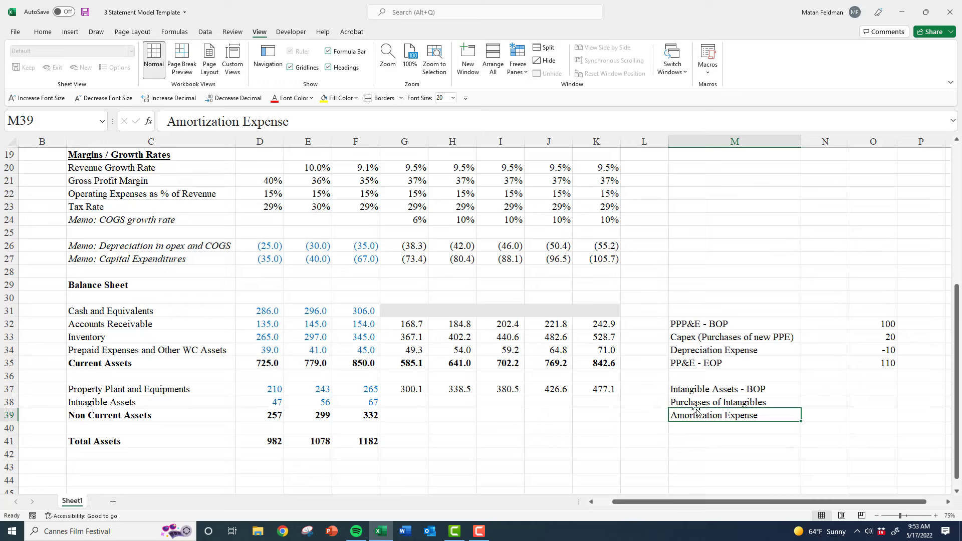
{"action": "left_click", "coordinate": [788, 436]}
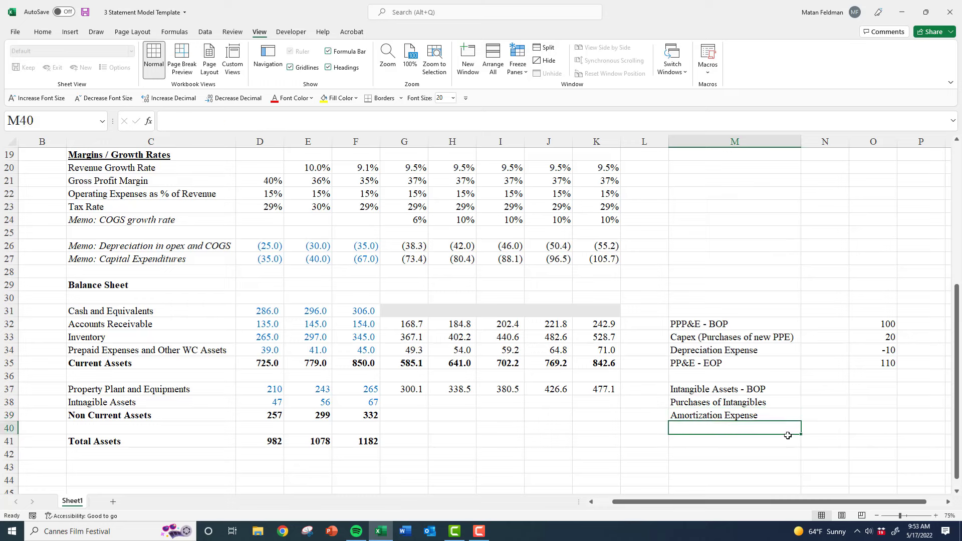
{"action": "type", "text": "Intangible As"}
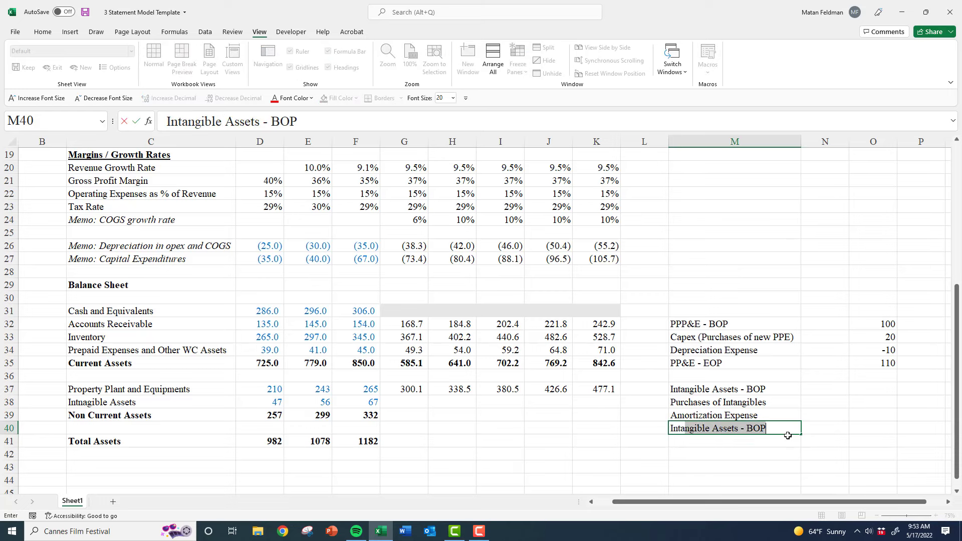
{"action": "type", "text": "set"}
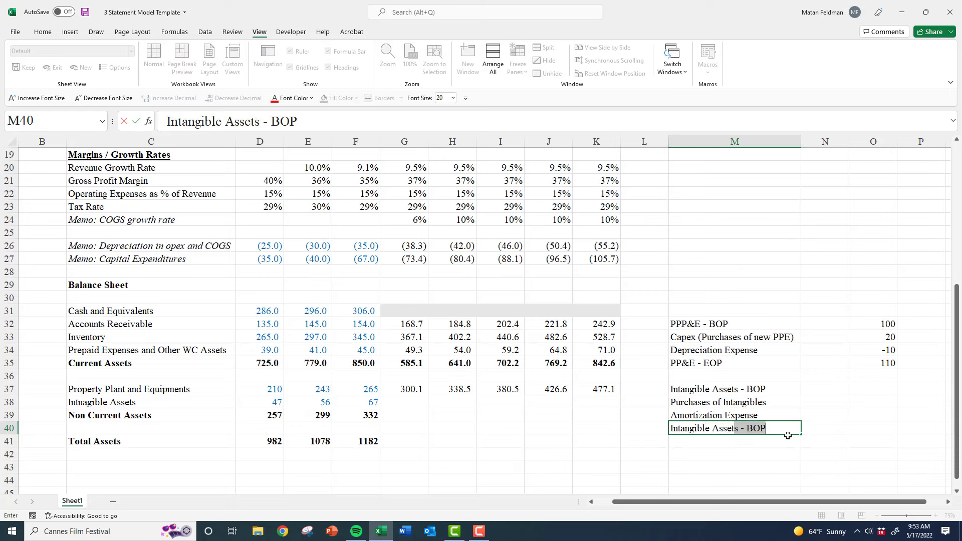
{"action": "type", "text": "s - EOP"}
{"action": "key", "text": "Right"}
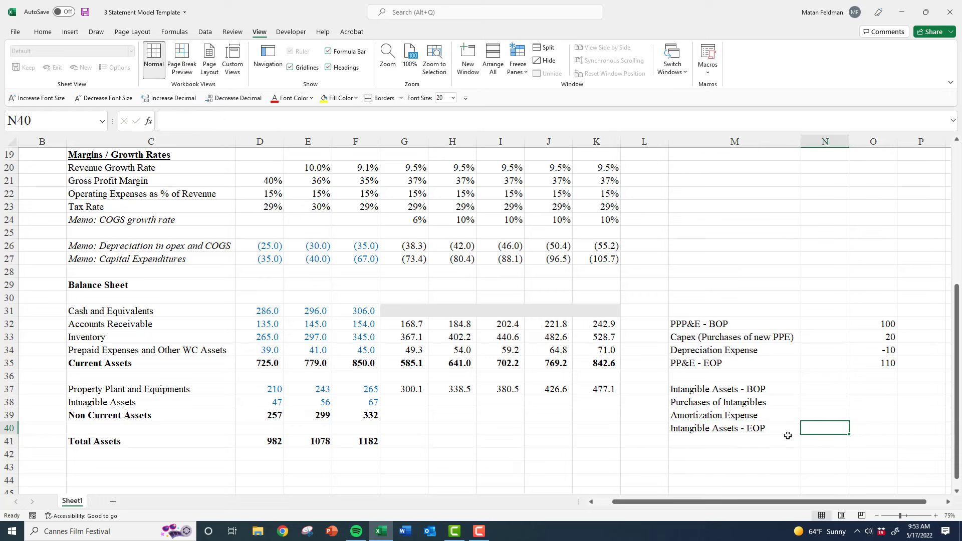
Enter example amounts of 100, 20 and -10 in O37:O39 for the opening intangibles, purchases and amortization expense
{"action": "key", "text": "Up"}
{"action": "key", "text": "Up"}
{"action": "key", "text": "Up"}
{"action": "key", "text": "Right"}
{"action": "type", "text": "100"}
{"action": "key", "text": "Return"}
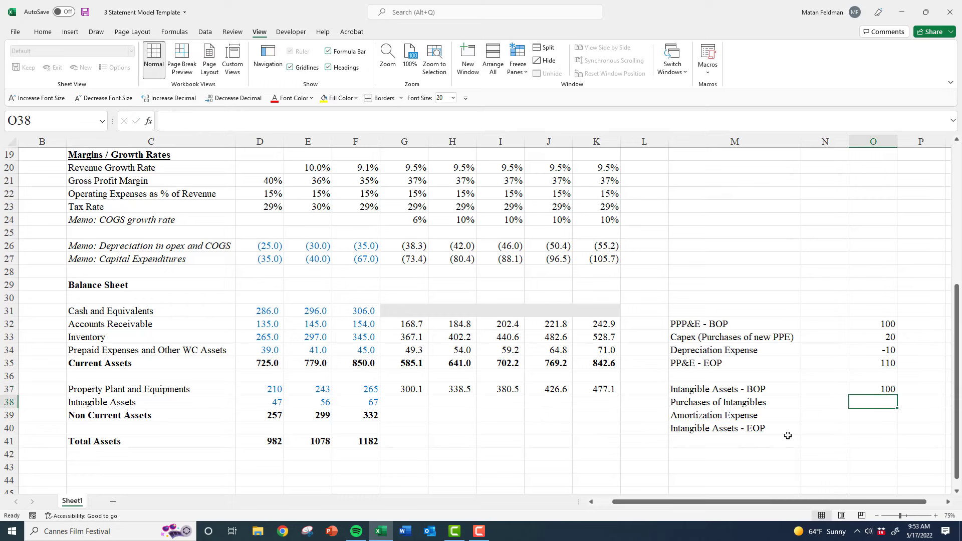
{"action": "type", "text": "20"}
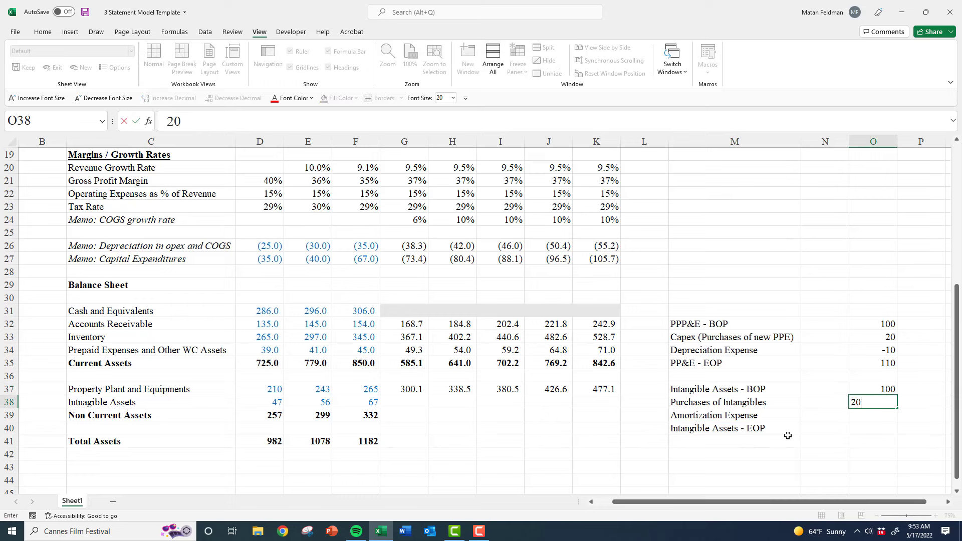
{"action": "key", "text": "Return"}
{"action": "type", "text": "-10"}
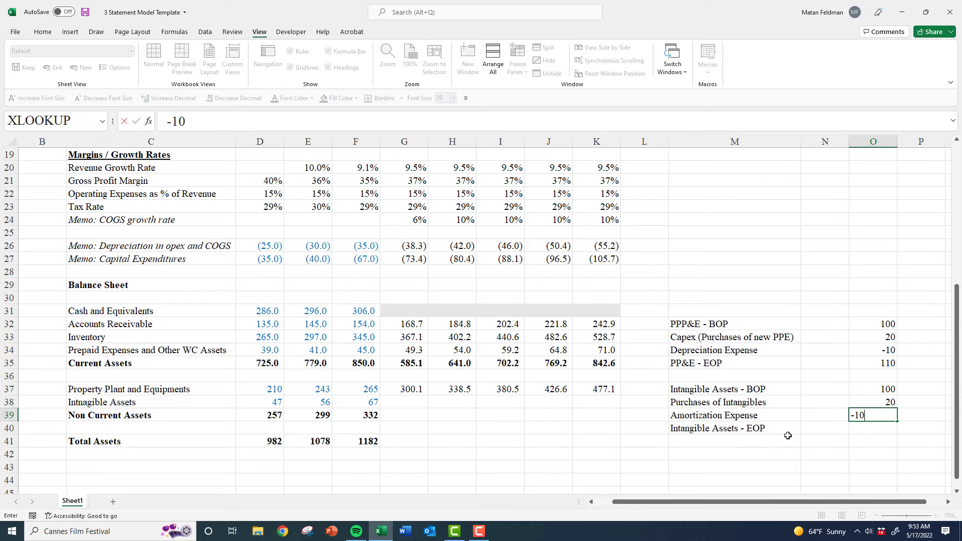
Calculate the ending intangible assets balance in O40 as the sum of O37:O39
{"action": "key", "text": "Return"}
{"action": "key", "text": "alt+="}
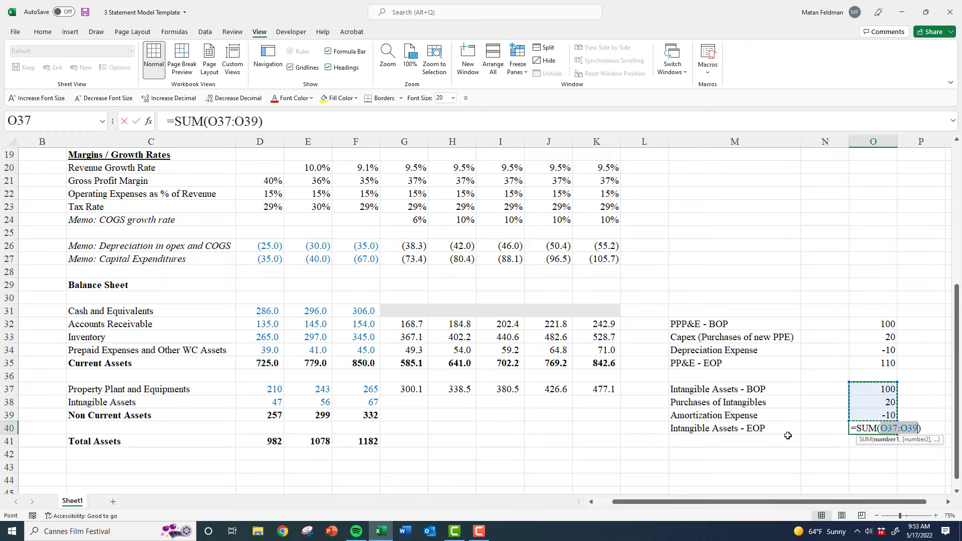
{"action": "key", "text": "alt+="}
{"action": "key", "text": "Left"}
{"action": "key", "text": "Left"}
{"action": "key", "text": "Left"}
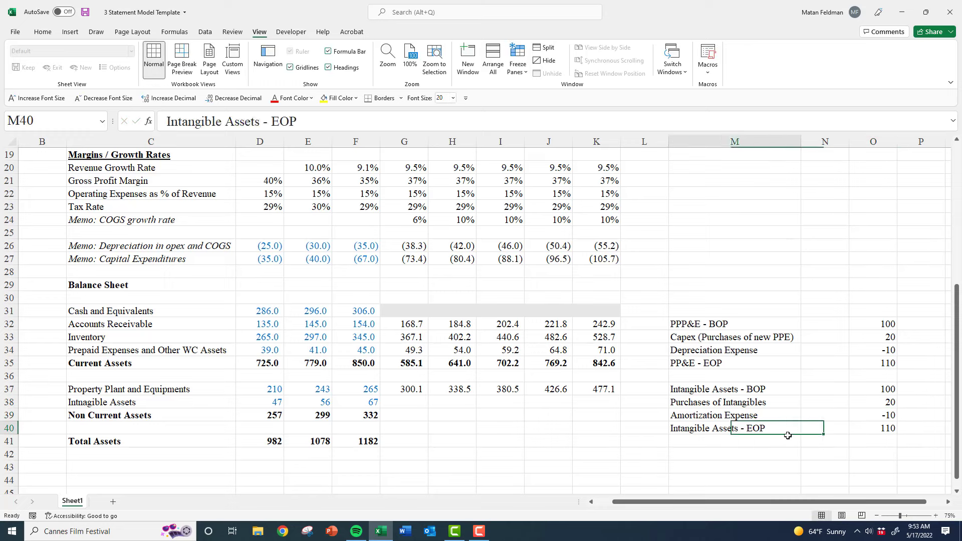
Review the historical cost of goods sold and operating expenses, and insert three blank rows above the Balance Sheet heading
{"action": "left_click", "coordinate": [165, 269]}
{"action": "scroll", "coordinate": [243, 238], "scroll_direction": "up", "scroll_amount": 6}
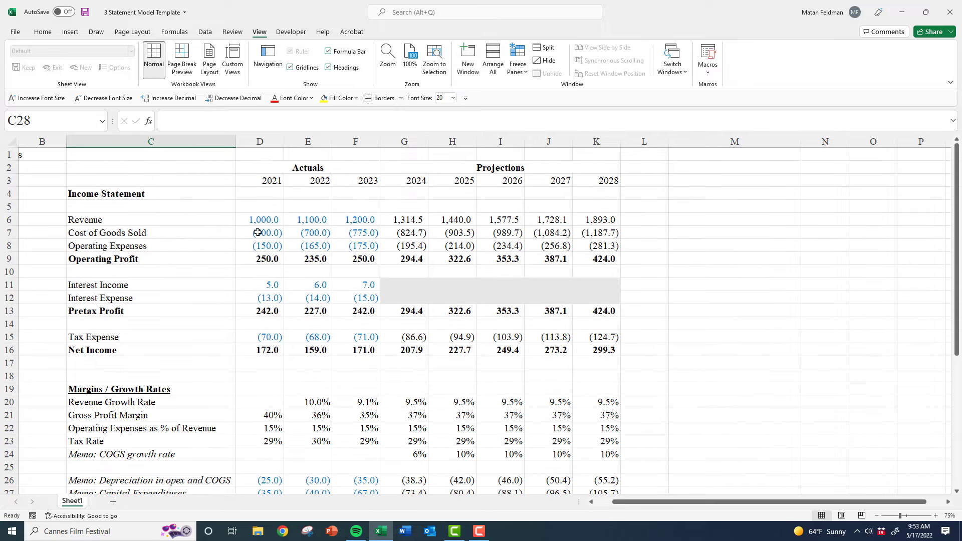
{"action": "left_click_drag", "start_coordinate": [257, 233], "coordinate": [331, 254]}
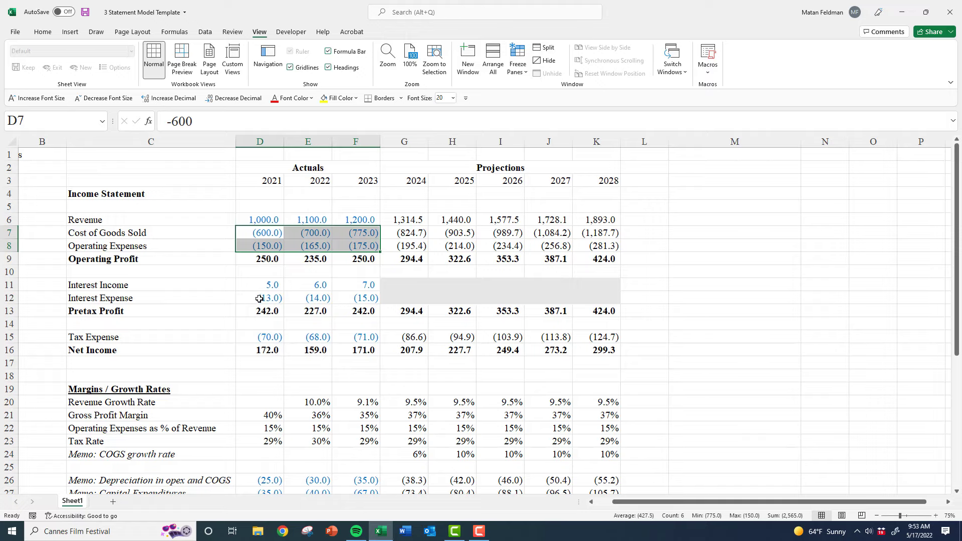
{"action": "scroll", "coordinate": [259, 299], "scroll_direction": "down", "scroll_amount": 3}
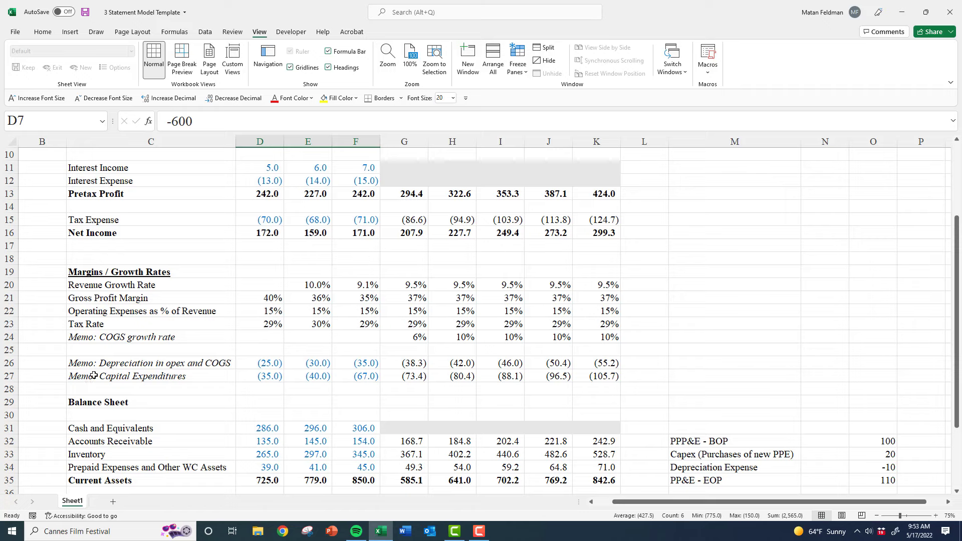
{"action": "left_click", "coordinate": [98, 389]}
{"action": "key", "text": "Down"}
{"action": "key", "text": "shift+space"}
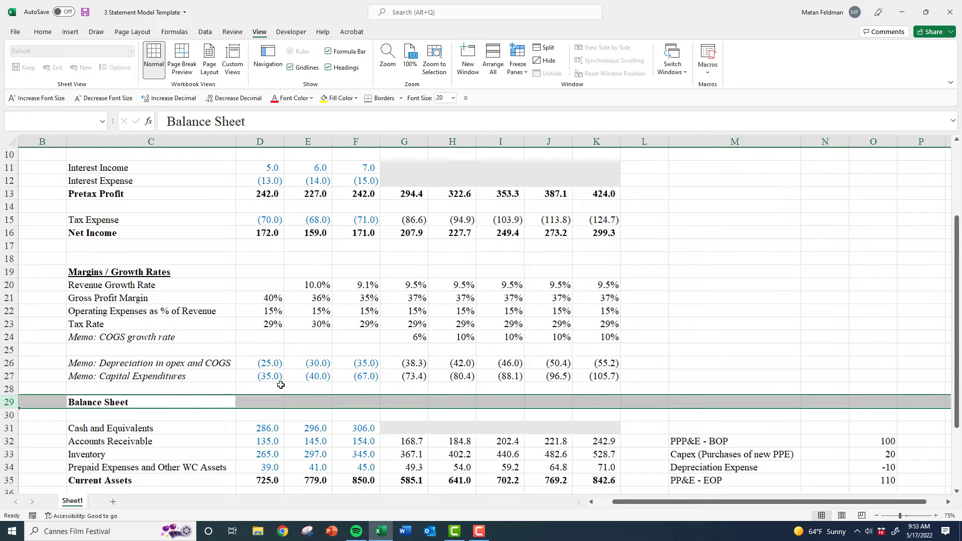
{"action": "key", "text": "ctrl+shift+plus"}
{"action": "key", "text": "ctrl+shift+plus"}
{"action": "key", "text": "ctrl+shift+plus"}
Copy the depreciation and capital expenditures memo labels from C26:C27 into C29:C30
{"action": "key", "text": "Up"}
{"action": "key", "text": "Up"}
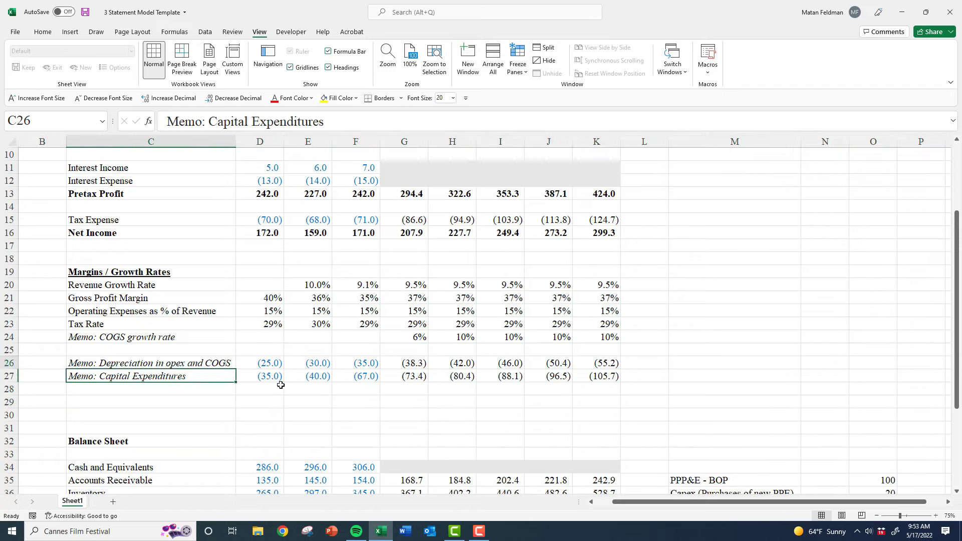
{"action": "key", "text": "shift+Up"}
{"action": "key", "text": "ctrl+c"}
{"action": "key", "text": "Down"}
{"action": "key", "text": "Down"}
{"action": "key", "text": "ctrl+v"}
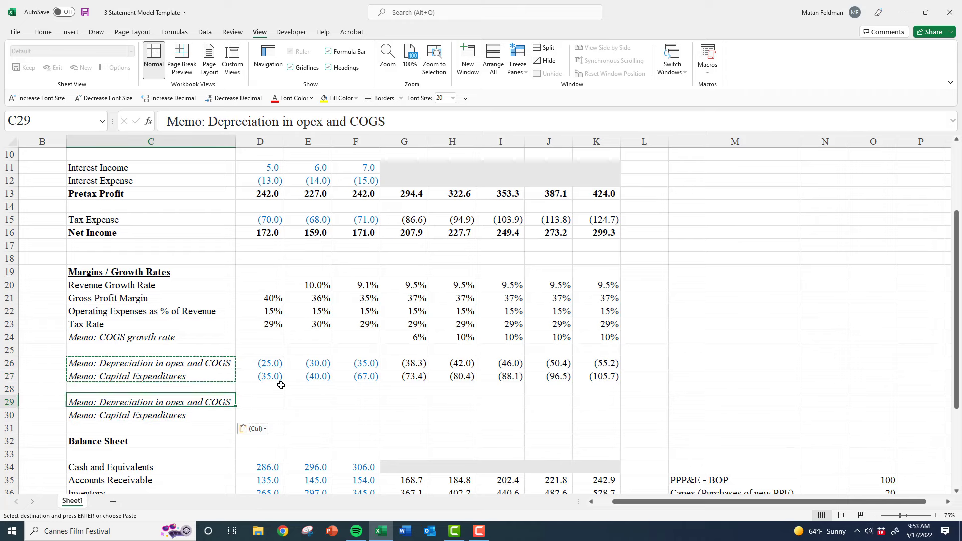
Change the label in C29 to "Memo: Amortization in opex and COGS"
{"action": "key", "text": "F2"}
{"action": "key", "text": "ctrl+Left"}
{"action": "key", "text": "ctrl+shift+Left"}
{"action": "type", "text": "Amortizatio"}
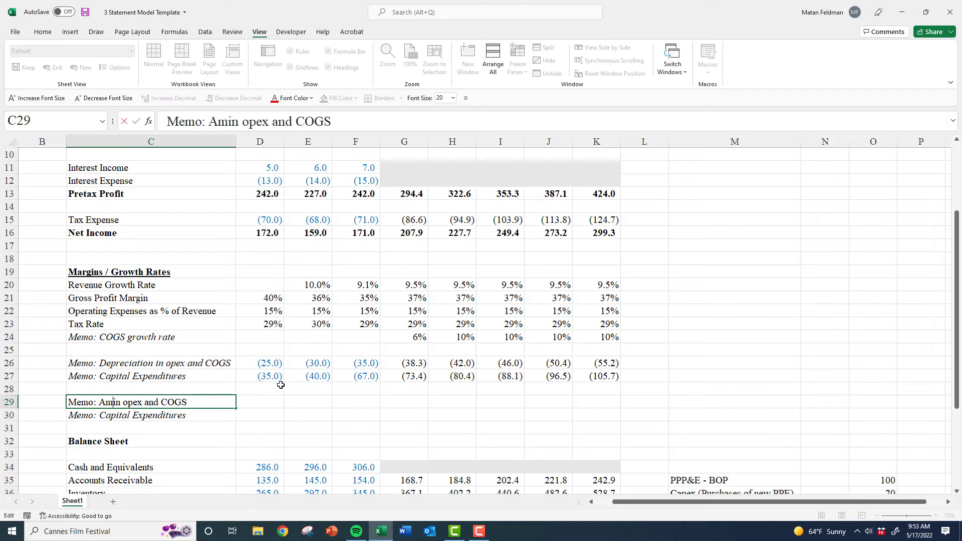
{"action": "type", "text": "n"}
{"action": "key", "text": "Return"}
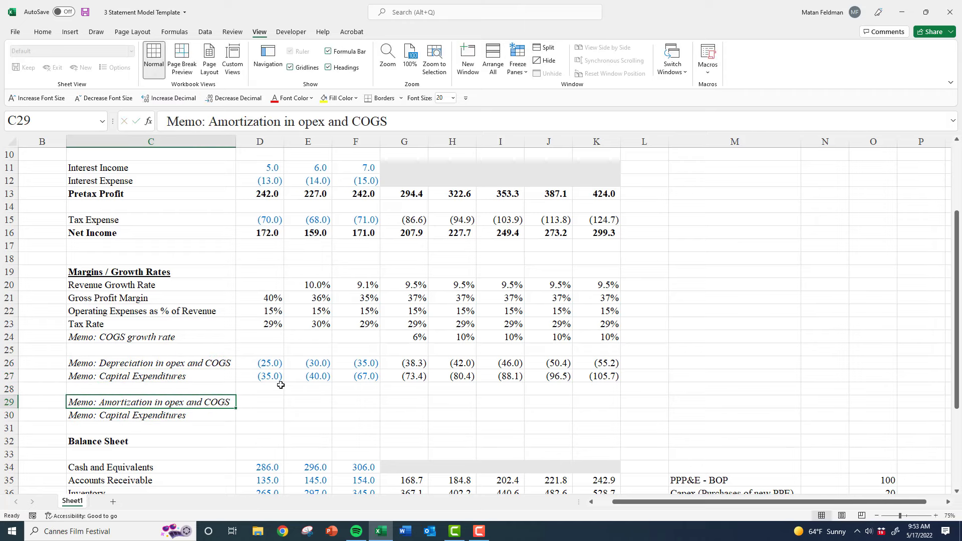
Change the label in C30 to "Memo: Purchases of Intangibles"
{"action": "key", "text": "F2"}
{"action": "key", "text": "ctrl+shift+Left"}
{"action": "key", "text": "shift+End"}
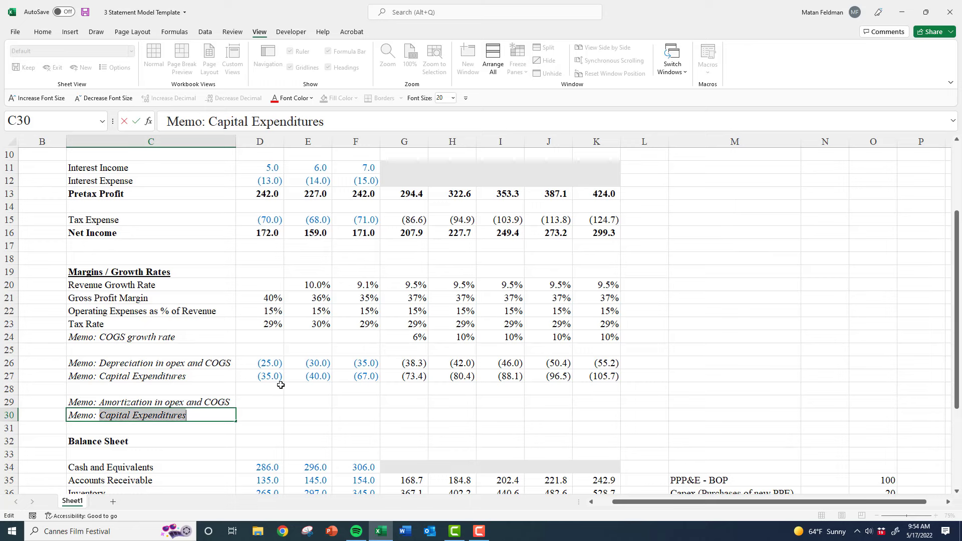
{"action": "type", "text": "Purchases of I"}
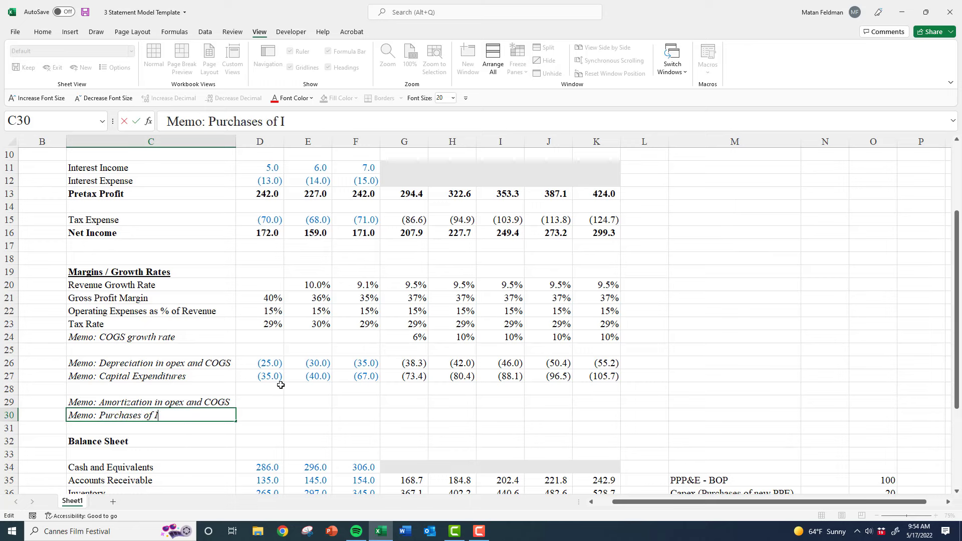
{"action": "type", "text": "ntangibles"}
{"action": "key", "text": "Tab"}
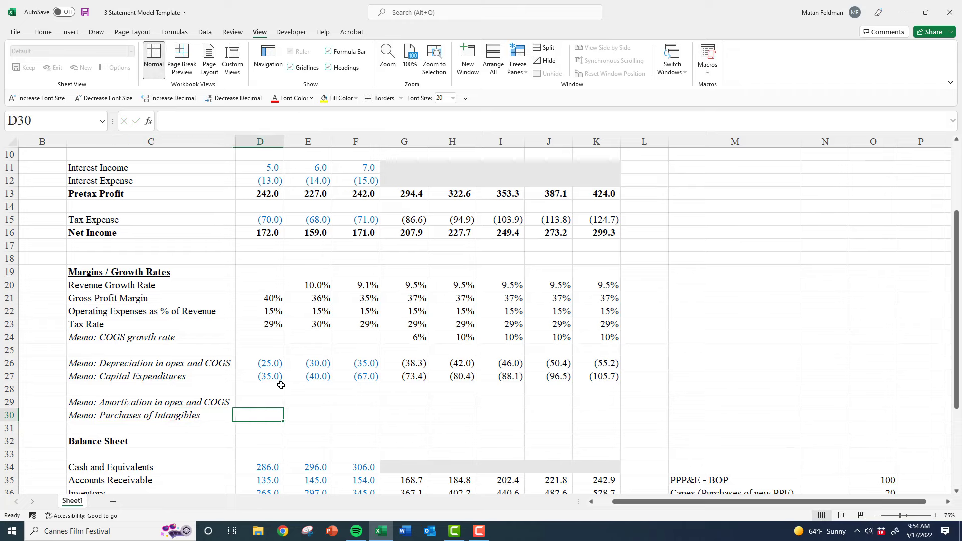
Enter the historical amortization amounts -10, -12 and -14 for 2021 to 2023 in D29:F29
{"action": "key", "text": "Up"}
{"action": "type", "text": "-"}
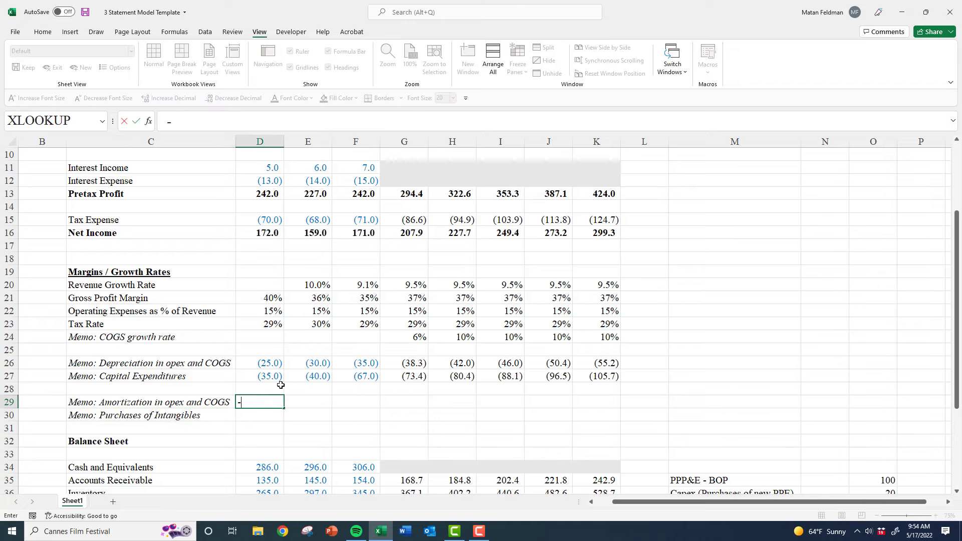
{"action": "type", "text": "10"}
{"action": "key", "text": "Tab"}
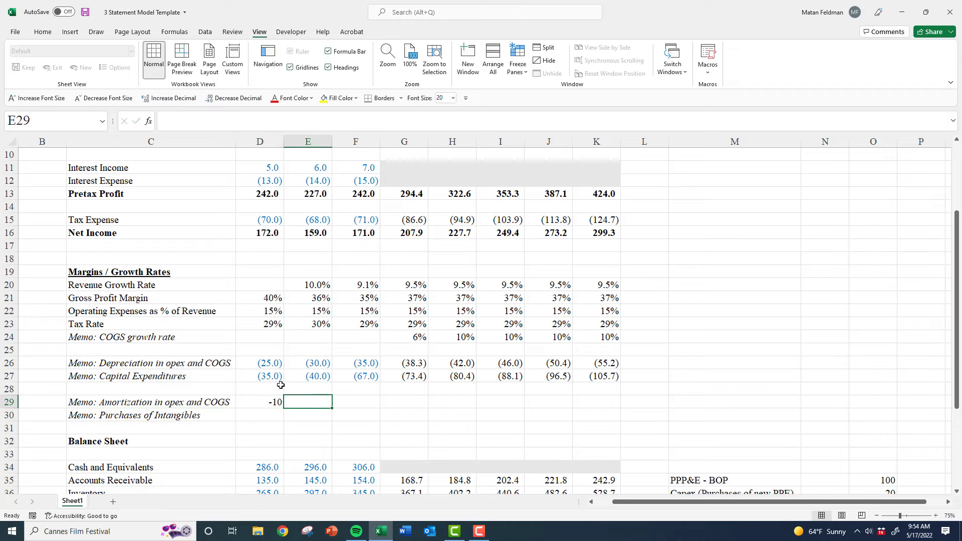
{"action": "type", "text": "-12"}
{"action": "key", "text": "Tab"}
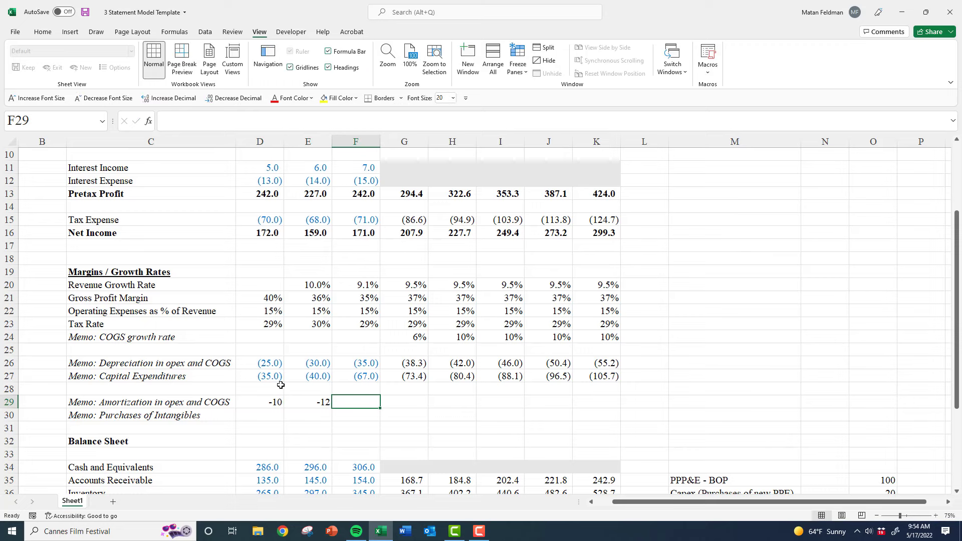
{"action": "type", "text": "-14"}
{"action": "key", "text": "Down"}
Enter the historical purchases of intangibles -16, -18 and -21 for 2021 to 2023 in D30:F30
{"action": "key", "text": "Left"}
{"action": "key", "text": "Left"}
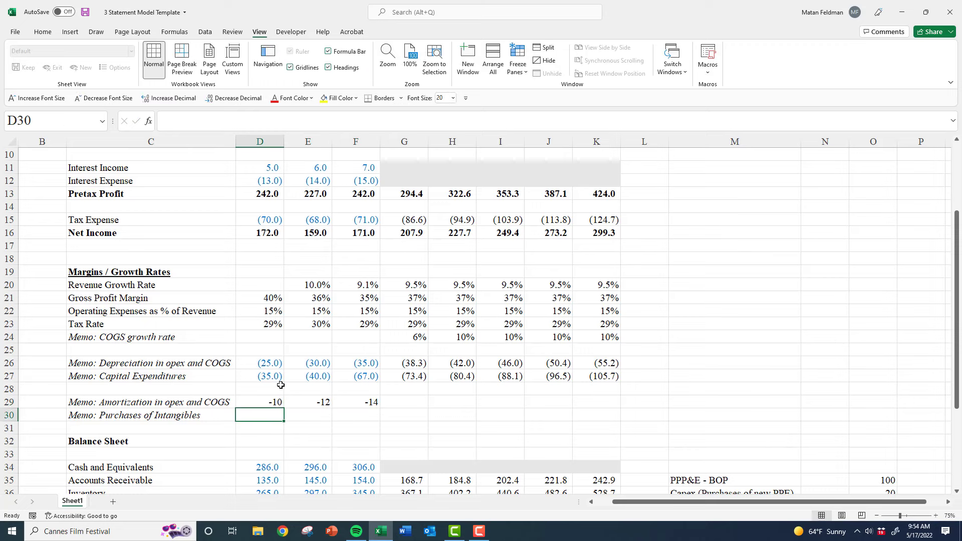
{"action": "type", "text": "="}
{"action": "key", "text": "BackSpace"}
{"action": "type", "text": "-"}
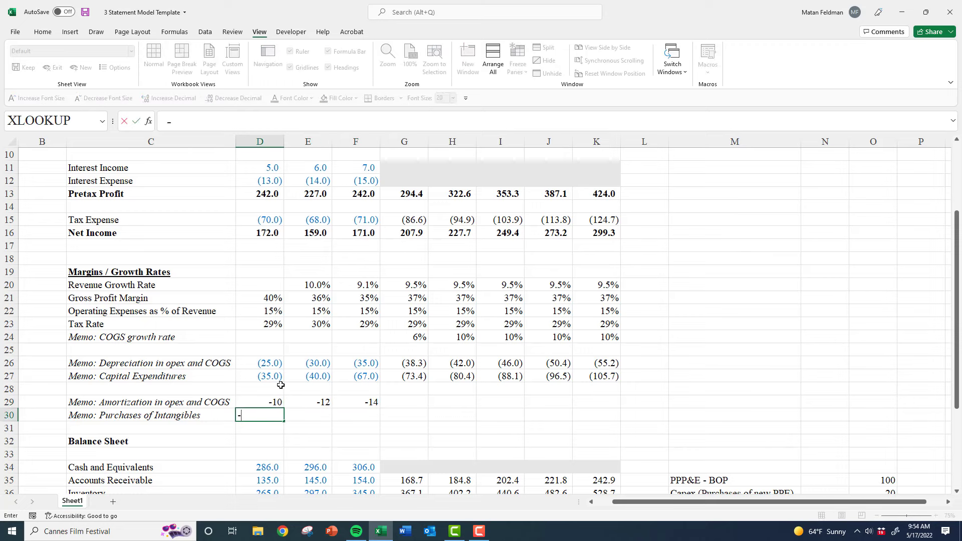
{"action": "type", "text": "16"}
{"action": "key", "text": "Tab"}
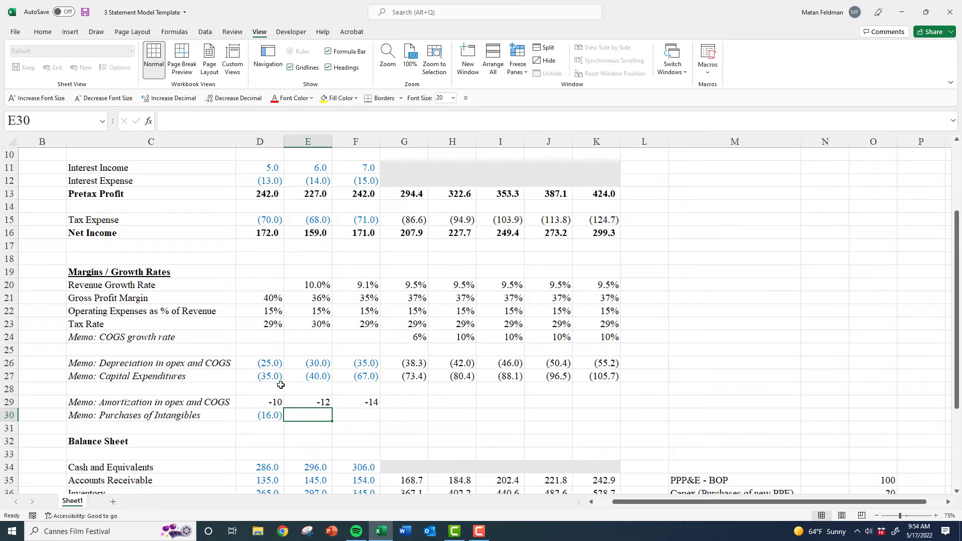
{"action": "type", "text": "-18"}
{"action": "key", "text": "Tab"}
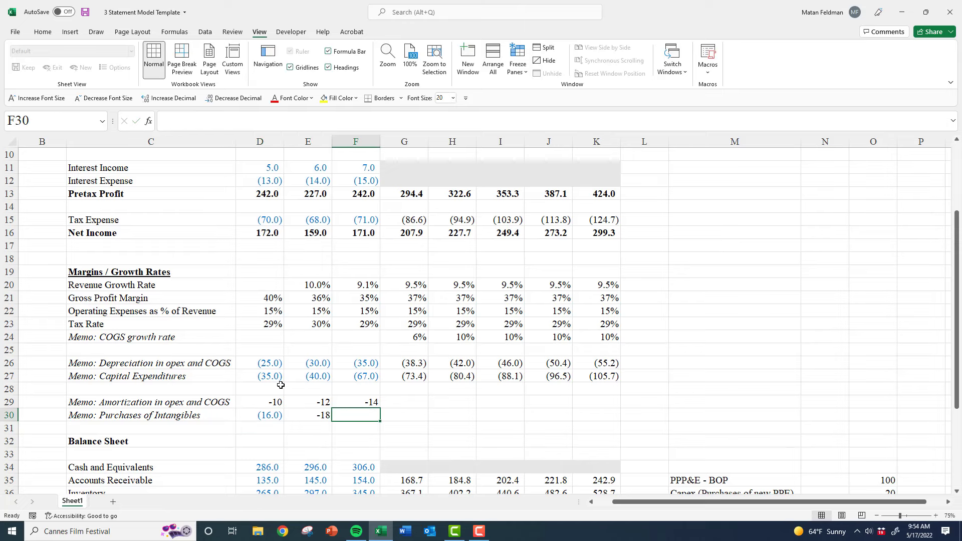
{"action": "type", "text": "-"}
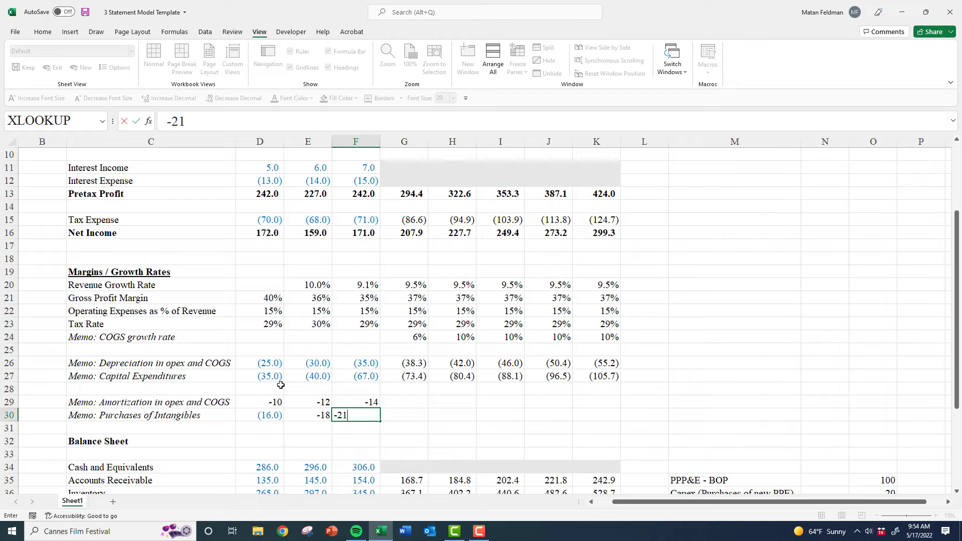
{"action": "type", "text": "21"}
Apply only the formatting of the depreciation and capital expenditures values in D26:K27 to the two intangibles rows, D29:K30
{"action": "key", "text": "Up"}
{"action": "key", "text": "Up"}
{"action": "key", "text": "Up"}
{"action": "key", "text": "Up"}
{"action": "key", "text": "Left"}
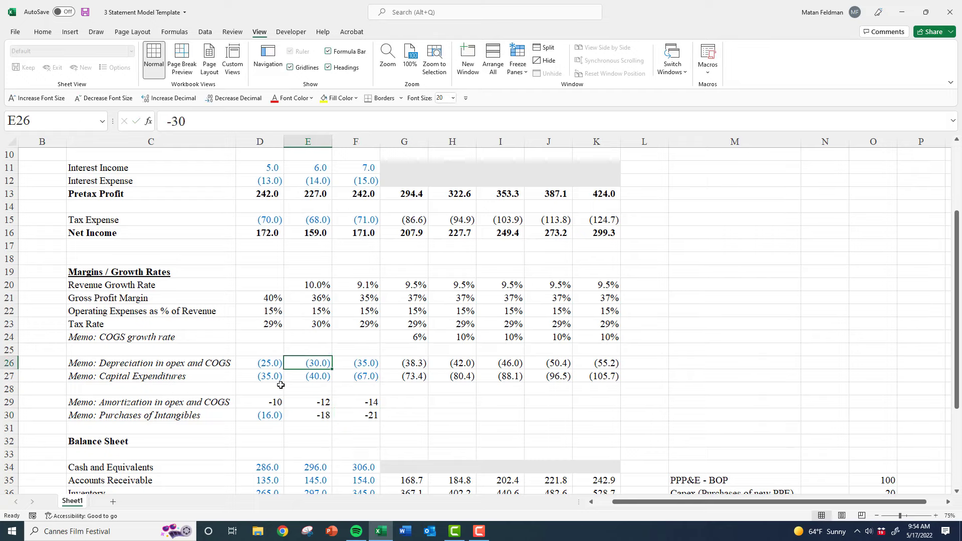
{"action": "key", "text": "Left"}
{"action": "key", "text": "ctrl+shift+Right"}
{"action": "key", "text": "shift+Down"}
{"action": "key", "text": "ctrl+c"}
{"action": "key", "text": "Down"}
{"action": "key", "text": "Down"}
{"action": "key", "text": "Down"}
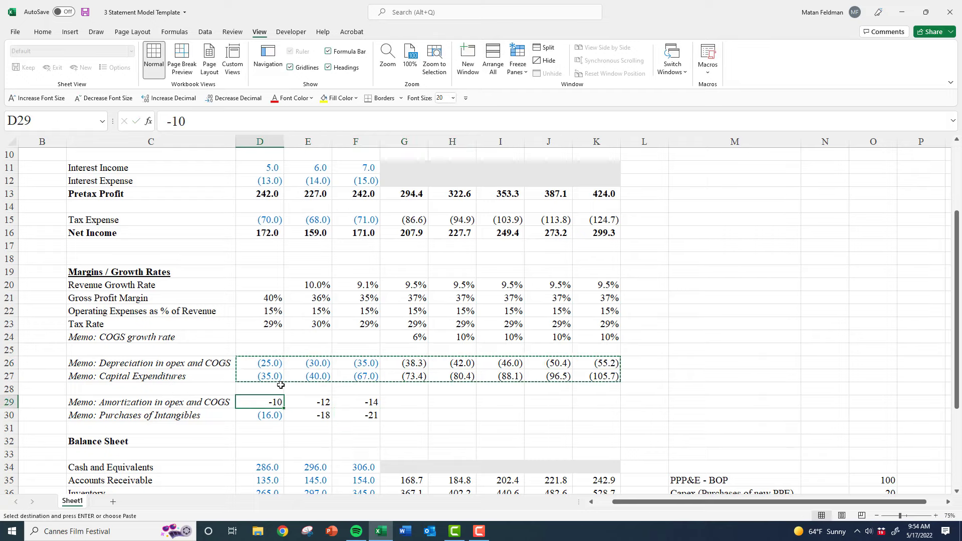
{"action": "key", "text": "ctrl+alt+v"}
{"action": "key", "text": "t"}
{"action": "key", "text": "Return"}
{"action": "key", "text": "Escape"}
Copy the exact depreciation growth formula =F26*(1+G20) from G26 into G29 for the 2024 amortization
{"action": "key", "text": "Right"}
{"action": "key", "text": "Right"}
{"action": "key", "text": "Right"}
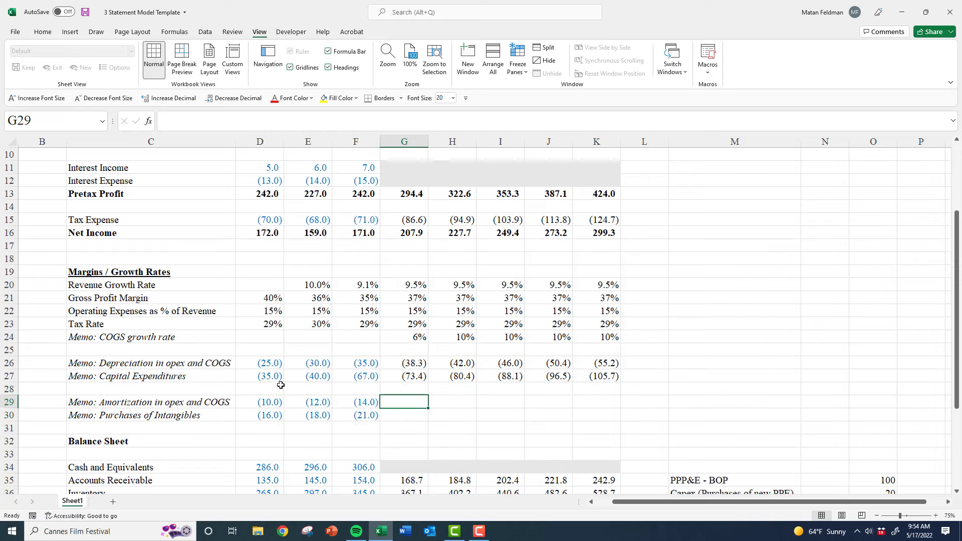
{"action": "key", "text": "Up"}
{"action": "key", "text": "Up"}
{"action": "key", "text": "Up"}
{"action": "key", "text": "F2"}
{"action": "key", "text": "shift+Home"}
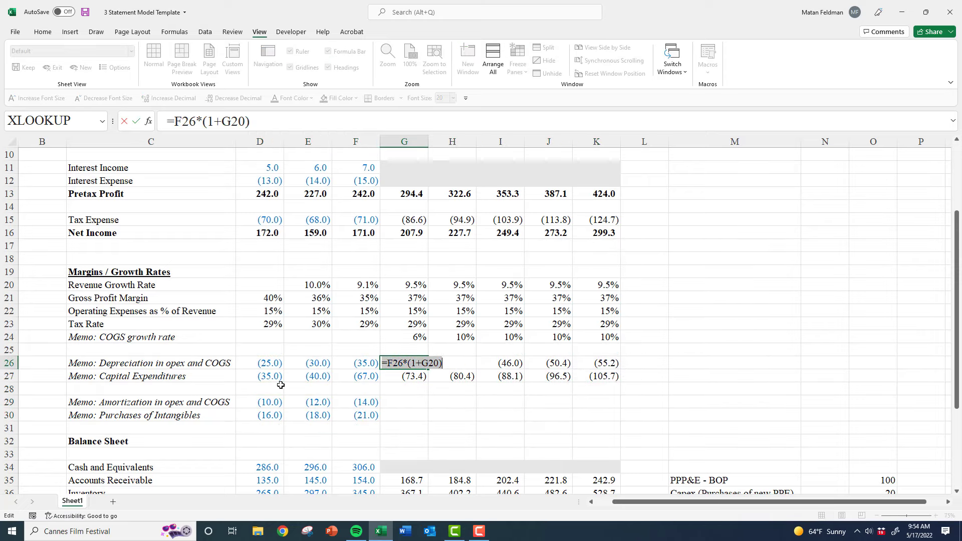
{"action": "key", "text": "ctrl+c"}
{"action": "key", "text": "Escape"}
{"action": "key", "text": "Down"}
{"action": "key", "text": "Down"}
{"action": "key", "text": "Down"}
{"action": "key", "text": "ctrl+v"}
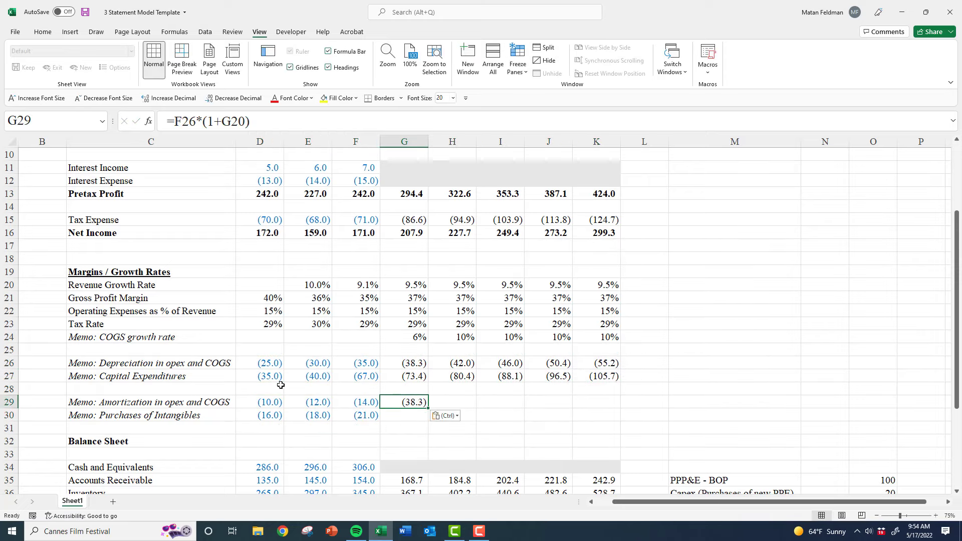
Repoint the base reference in G29 to the 2023 amortization, making the formula =F29*(1+G20)
{"action": "key", "text": "F2"}
{"action": "left_click_drag", "start_coordinate": [354, 370], "coordinate": [356, 403]}
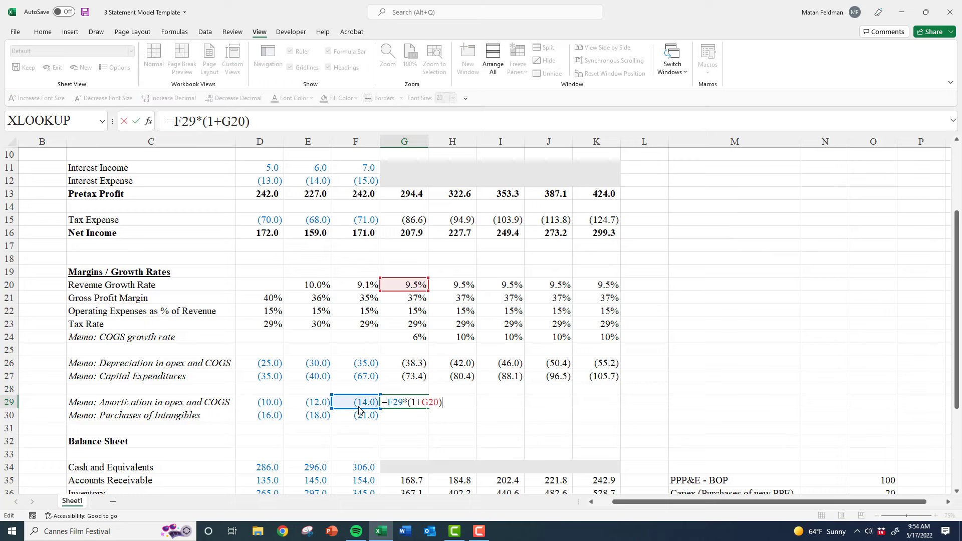
{"action": "key", "text": "ctrl+Return"}
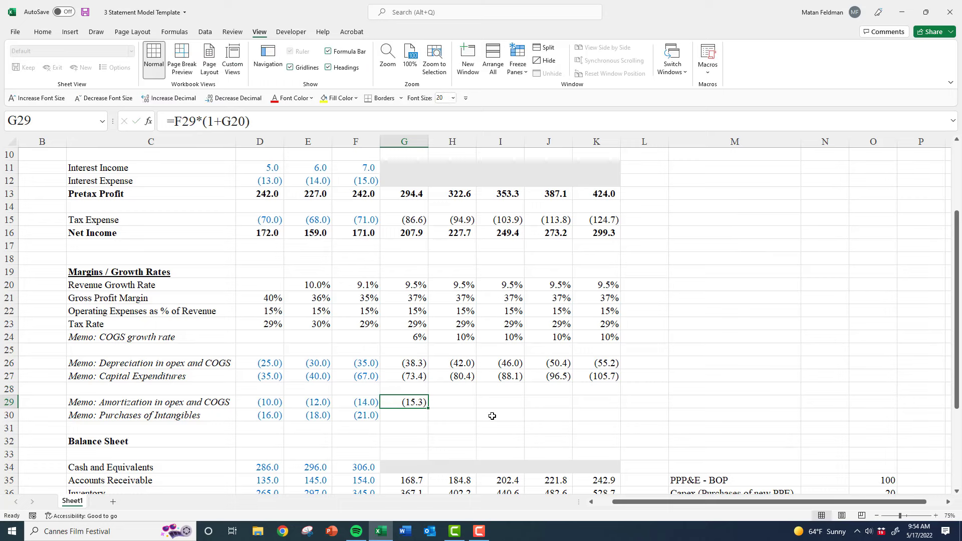
Copy the 2024 amortization formula in G29 across the remaining projection years through K29
{"action": "key", "text": "ctrl+c"}
{"action": "key", "text": "shift+Right"}
{"action": "key", "text": "shift+Right"}
{"action": "key", "text": "shift+Right"}
{"action": "key", "text": "shift+Right"}
{"action": "key", "text": "ctrl+v"}
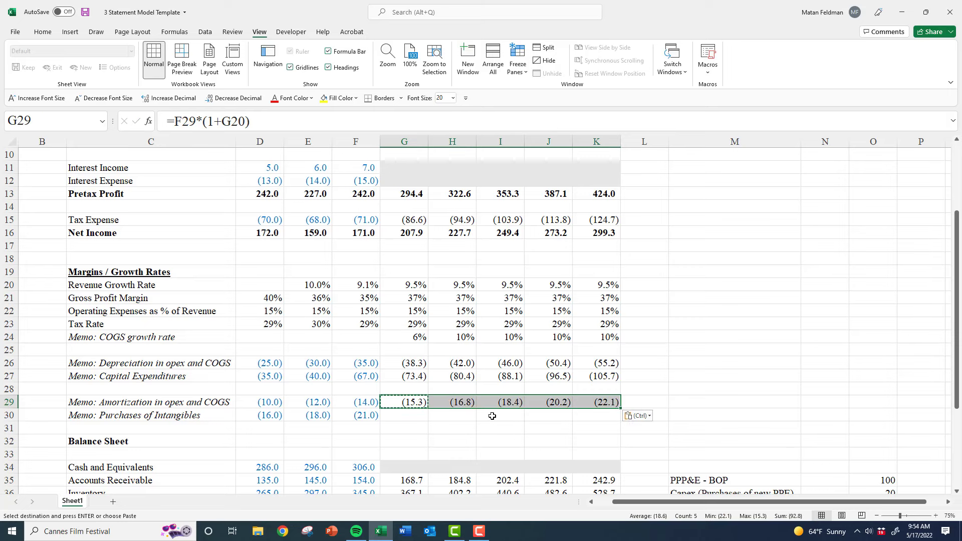
Examine the projection formulas for amortization in G29 and capital expenditures in G27
{"action": "key", "text": "shift+Left"}
{"action": "key", "text": "shift+Left"}
{"action": "key", "text": "shift+Left"}
{"action": "key", "text": "shift+Left"}
{"action": "key", "text": "F2"}
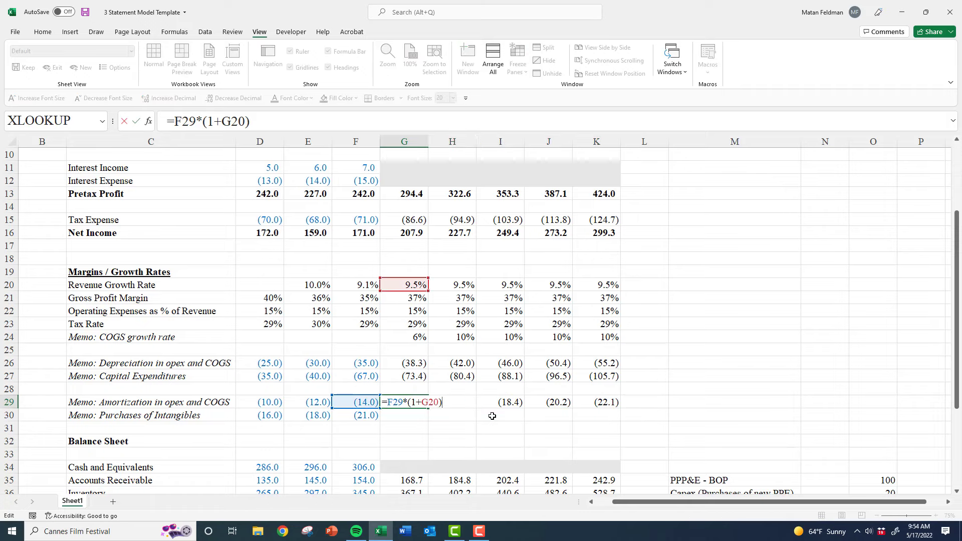
{"action": "key", "text": "Escape"}
{"action": "key", "text": "Up"}
{"action": "key", "text": "Up"}
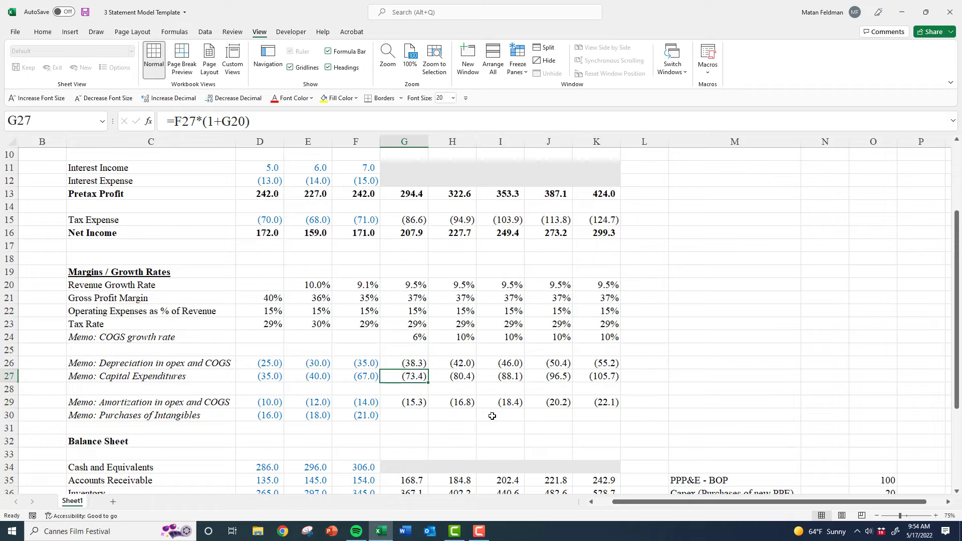
{"action": "key", "text": "F2"}
{"action": "key", "text": "Escape"}
Reuse the capital expenditures formula in G30 for Purchases of Intangibles, repointing its base reference so it reads =F30*(1+G20)
{"action": "key", "text": "Down"}
{"action": "key", "text": "Down"}
{"action": "key", "text": "Down"}
{"action": "key", "text": "ctrl+v"}
{"action": "key", "text": "F2"}
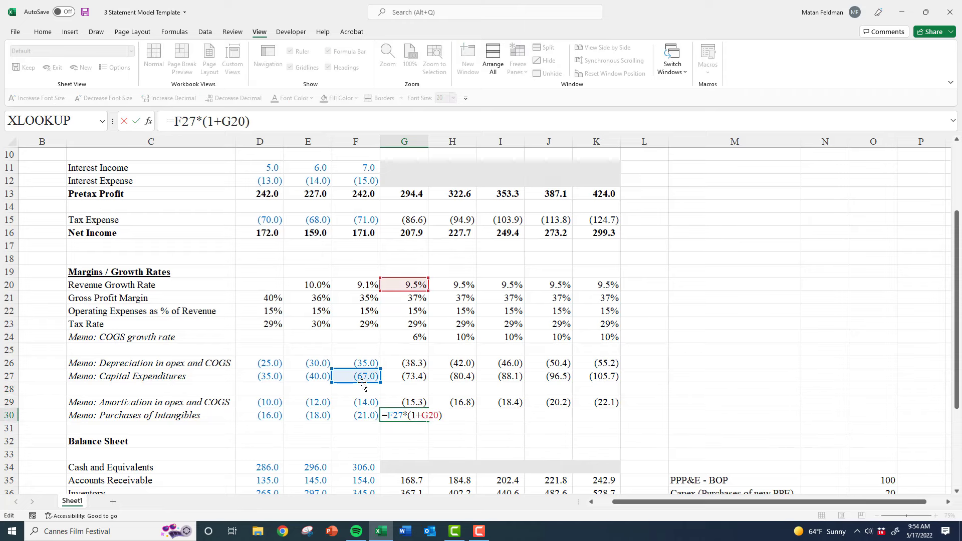
{"action": "left_click_drag", "start_coordinate": [365, 383], "coordinate": [368, 415]}
{"action": "key", "text": "ctrl+Return"}
Copy the Purchases of Intangibles formula from G30 across the remaining projection years through K30
{"action": "key", "text": "ctrl+c"}
{"action": "key", "text": "shift+Right"}
{"action": "key", "text": "shift+Right"}
{"action": "key", "text": "shift+Right"}
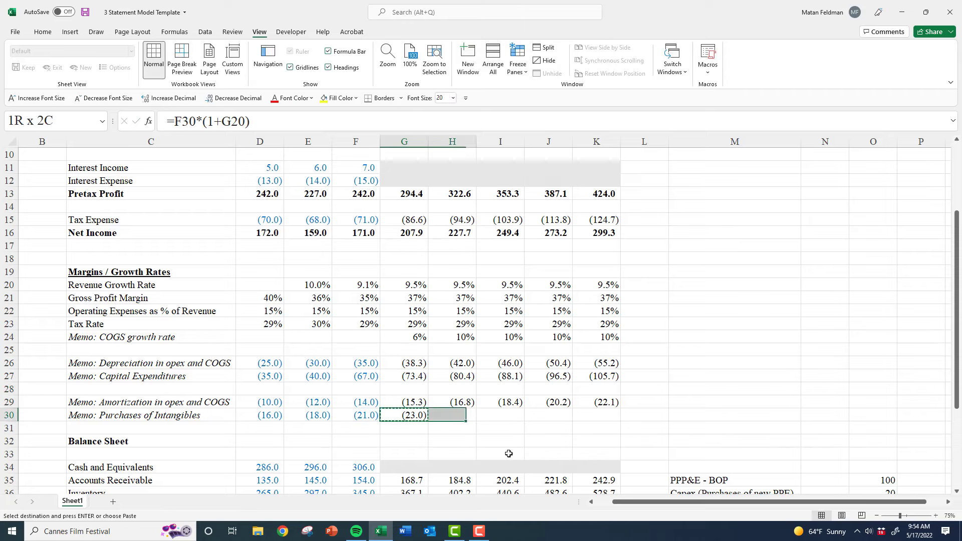
{"action": "key", "text": "shift+Right"}
{"action": "key", "text": "ctrl+v"}
{"action": "key", "text": "Escape"}
Enter the projected intangible assets balance in G41 as =F41-G30+G29
{"action": "scroll", "coordinate": [508, 453], "scroll_direction": "down", "scroll_amount": 6}
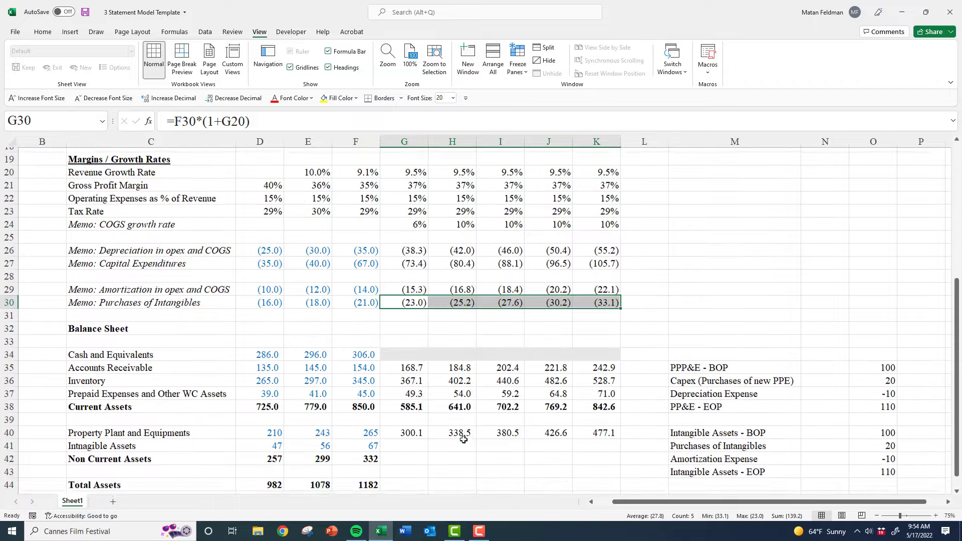
{"action": "scroll", "coordinate": [410, 385], "scroll_direction": "up", "scroll_amount": 3}
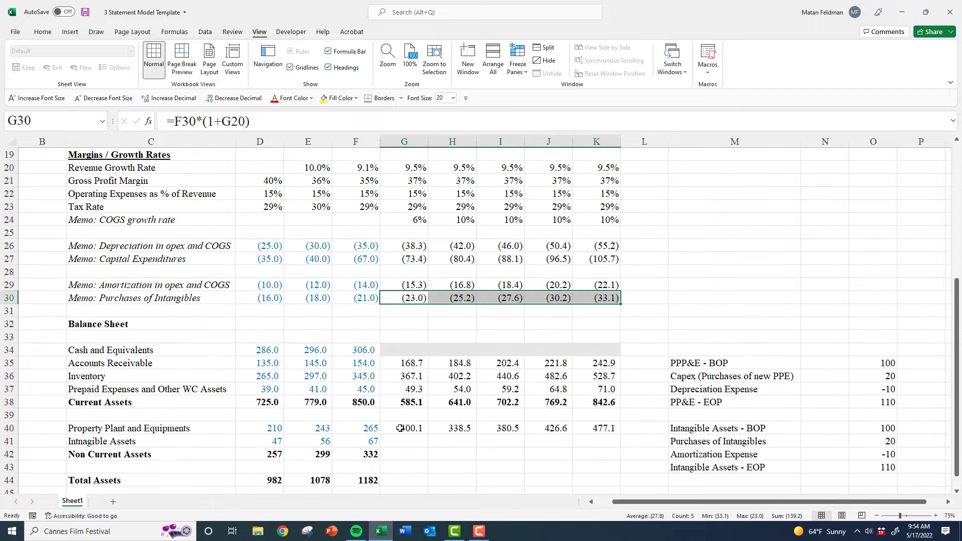
{"action": "left_click", "coordinate": [397, 443]}
{"action": "type", "text": "="}
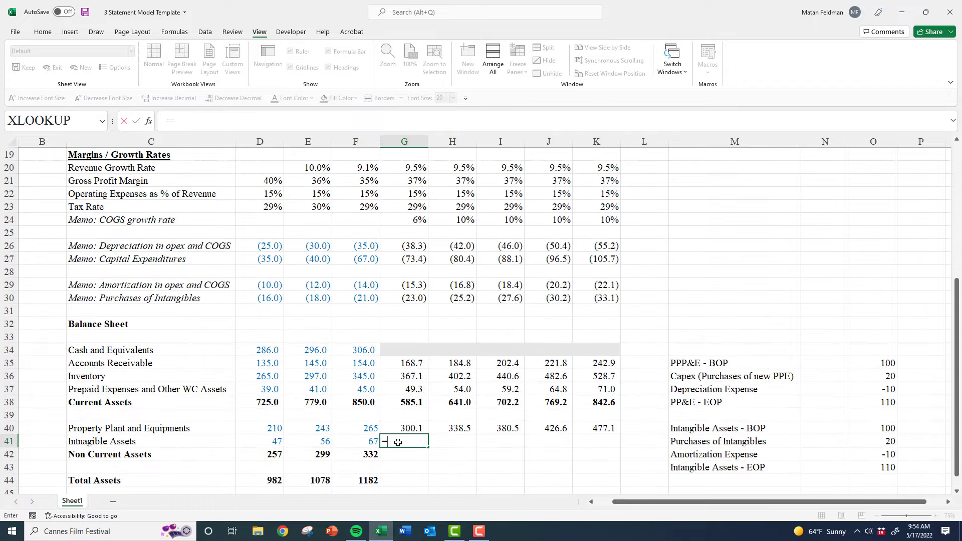
{"action": "key", "text": "Left"}
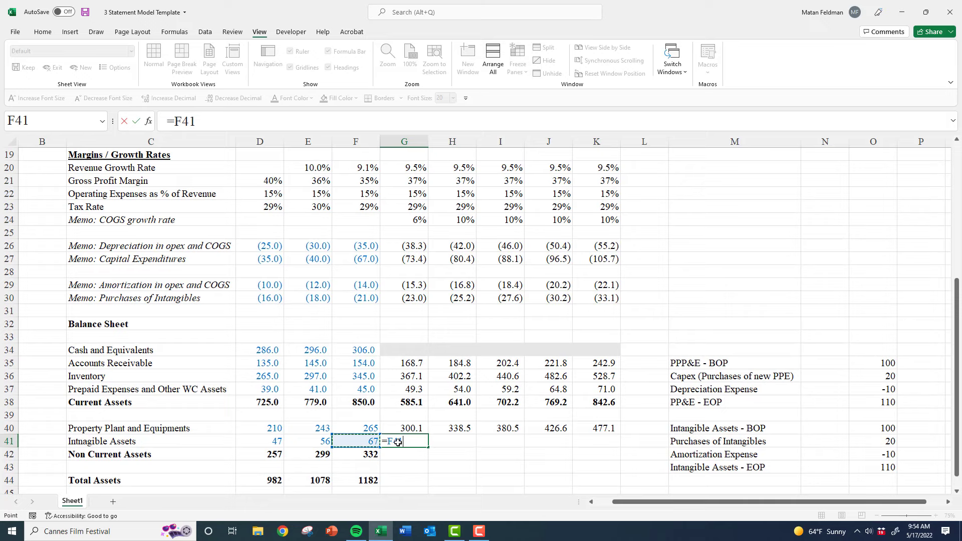
{"action": "type", "text": "-"}
{"action": "key", "text": "Up"}
{"action": "key", "text": "Up"}
{"action": "key", "text": "Up"}
{"action": "key", "text": "Up"}
{"action": "key", "text": "Up"}
{"action": "key", "text": "Up"}
{"action": "key", "text": "Up"}
{"action": "key", "text": "Up"}
{"action": "key", "text": "Up"}
{"action": "key", "text": "Up"}
{"action": "key", "text": "Up"}
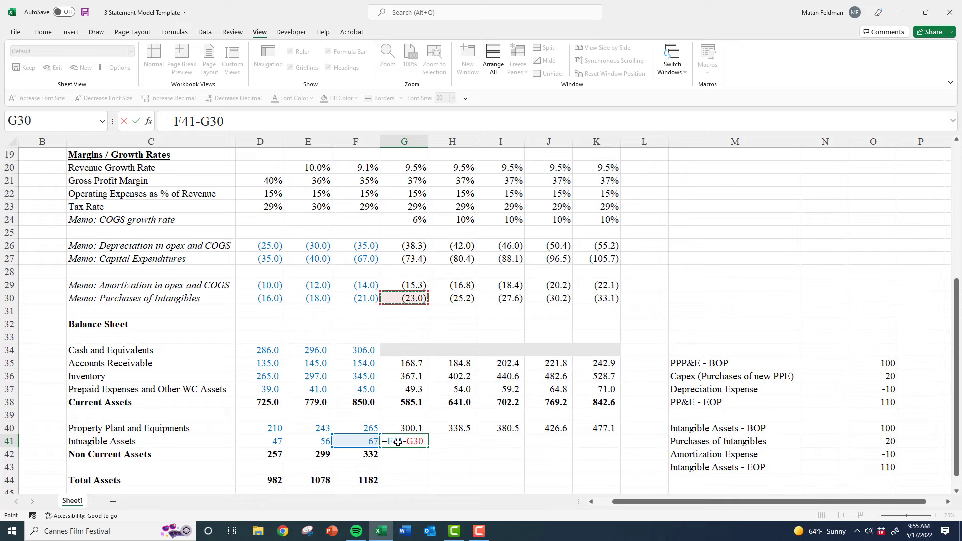
{"action": "type", "text": "+"}
{"action": "key", "text": "Up"}
{"action": "key", "text": "Up"}
{"action": "key", "text": "Up"}
{"action": "key", "text": "Up"}
{"action": "key", "text": "Up"}
{"action": "key", "text": "Up"}
{"action": "key", "text": "Up"}
{"action": "key", "text": "Up"}
{"action": "key", "text": "Up"}
{"action": "key", "text": "Up"}
{"action": "key", "text": "Up"}
{"action": "key", "text": "Up"}
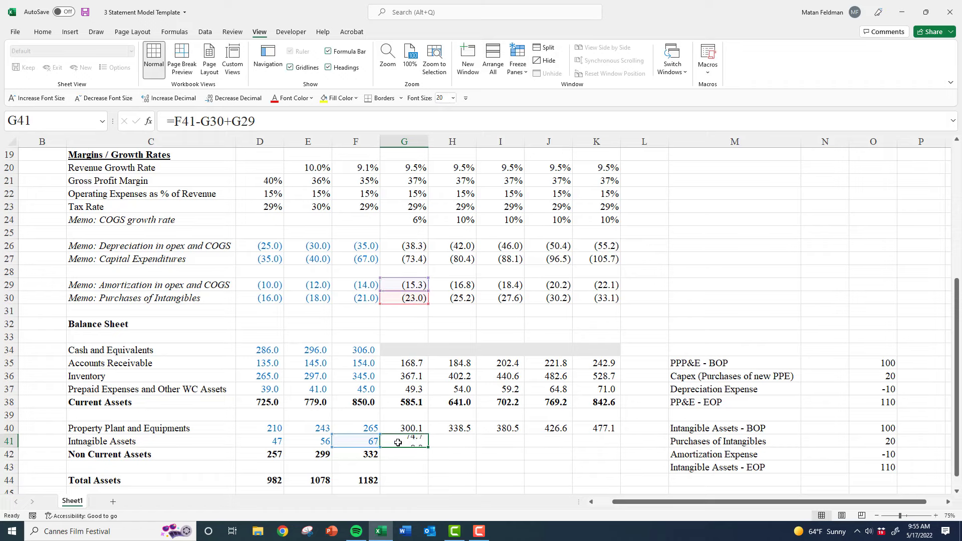
{"action": "key", "text": "ctrl+Return"}
Copy the intangible assets formula from G41 across the projection years through K41
{"action": "key", "text": "ctrl+c"}
{"action": "key", "text": "shift+Right"}
{"action": "key", "text": "shift+Right"}
{"action": "key", "text": "shift+Right"}
{"action": "key", "text": "shift+Right"}
{"action": "key", "text": "ctrl+v"}
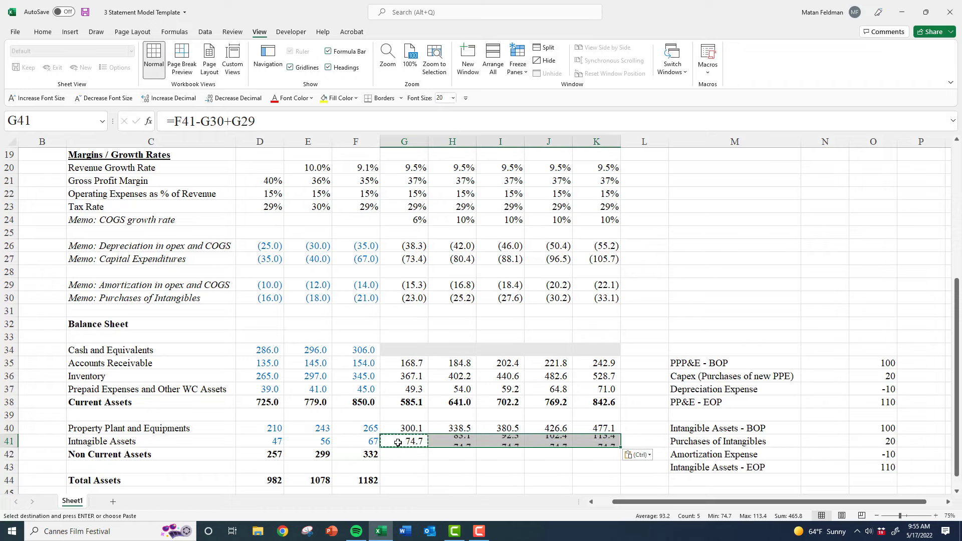
{"action": "key", "text": "Escape"}
Apply the number format of F37 to the historical property and intangible asset values in D40:F41, pasting formats only
{"action": "key", "text": "Left"}
{"action": "key", "text": "Up"}
{"action": "key", "text": "Up"}
{"action": "key", "text": "Up"}
{"action": "key", "text": "Up"}
{"action": "key", "text": "ctrl+c"}
{"action": "key", "text": "Down"}
{"action": "key", "text": "Down"}
{"action": "key", "text": "Down"}
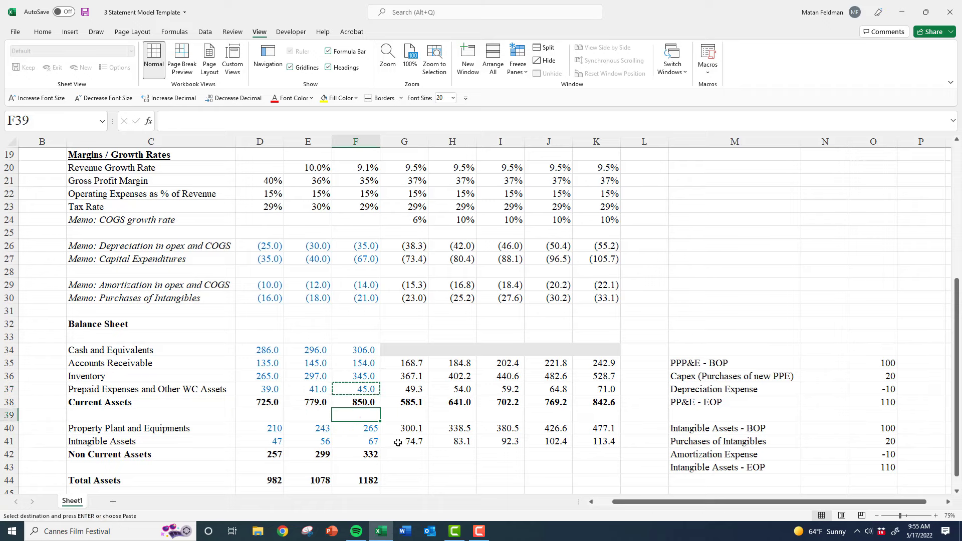
{"action": "key", "text": "shift+Down"}
{"action": "key", "text": "shift+Left"}
{"action": "key", "text": "shift+Left"}
{"action": "key", "text": "ctrl+alt+v"}
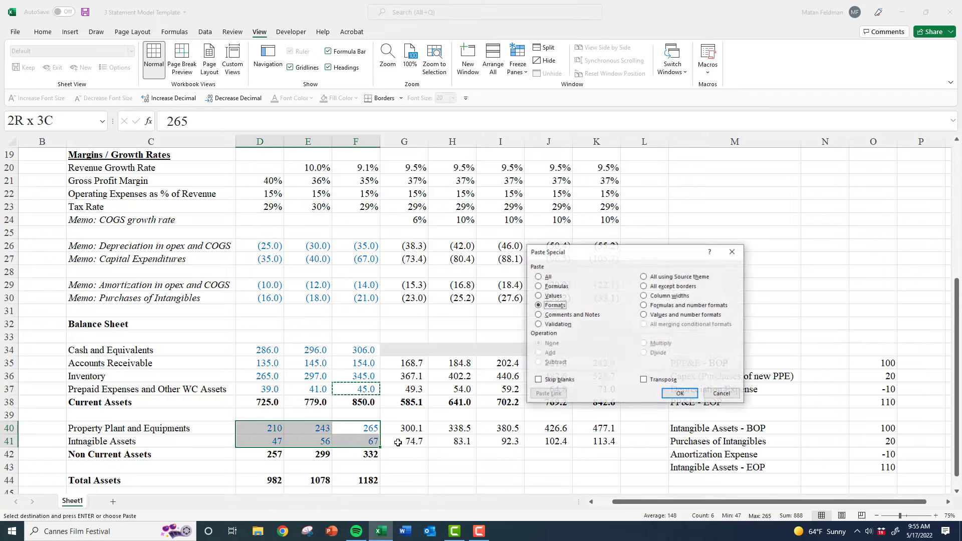
{"action": "key", "text": "t"}
{"action": "key", "text": "Return"}
Copy the Non Current Assets sum formula from F42 across the projection years through K42
{"action": "key", "text": "Down"}
{"action": "key", "text": "Right"}
{"action": "key", "text": "Left"}
{"action": "key", "text": "Down"}
{"action": "key", "text": "ctrl+c"}
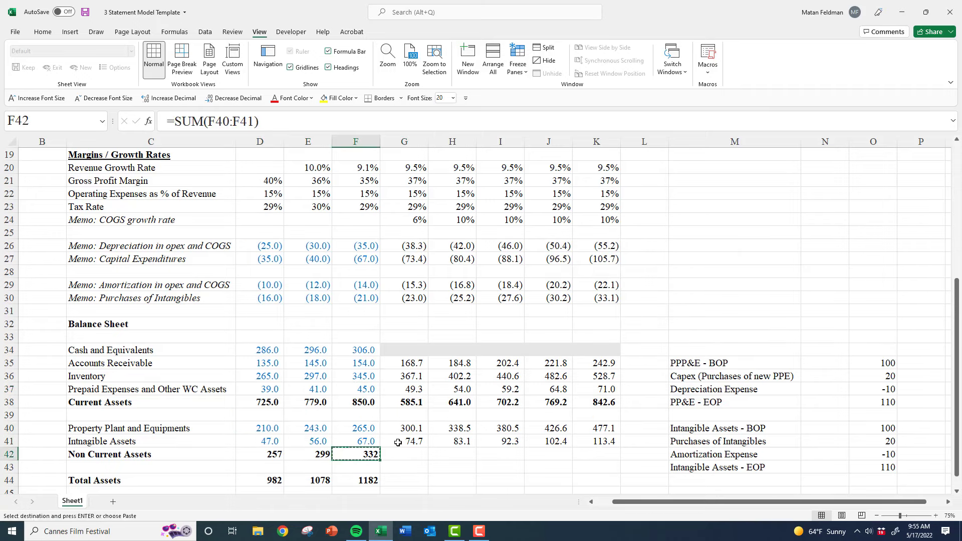
{"action": "key", "text": "shift+Right"}
{"action": "key", "text": "shift+Right"}
{"action": "key", "text": "shift+Right"}
{"action": "key", "text": "shift+Right"}
{"action": "key", "text": "shift+Right"}
{"action": "key", "text": "ctrl+v"}
Copy the Total Assets formula from F44 across the projection years through K44
{"action": "key", "text": "Down"}
{"action": "key", "text": "Down"}
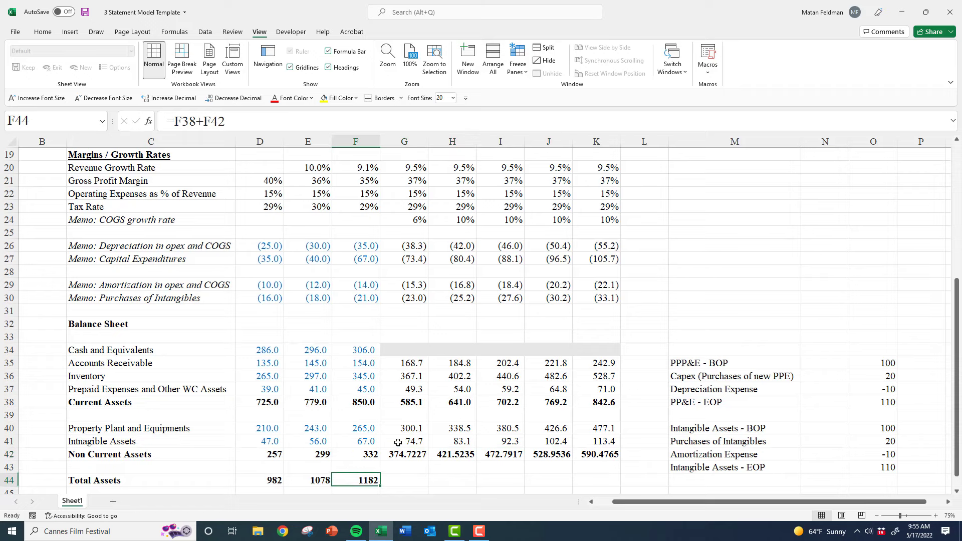
{"action": "key", "text": "ctrl+c"}
{"action": "key", "text": "shift+Right"}
{"action": "key", "text": "shift+Right"}
{"action": "key", "text": "shift+Right"}
{"action": "key", "text": "shift+Right"}
{"action": "key", "text": "shift+Right"}
{"action": "key", "text": "Return"}
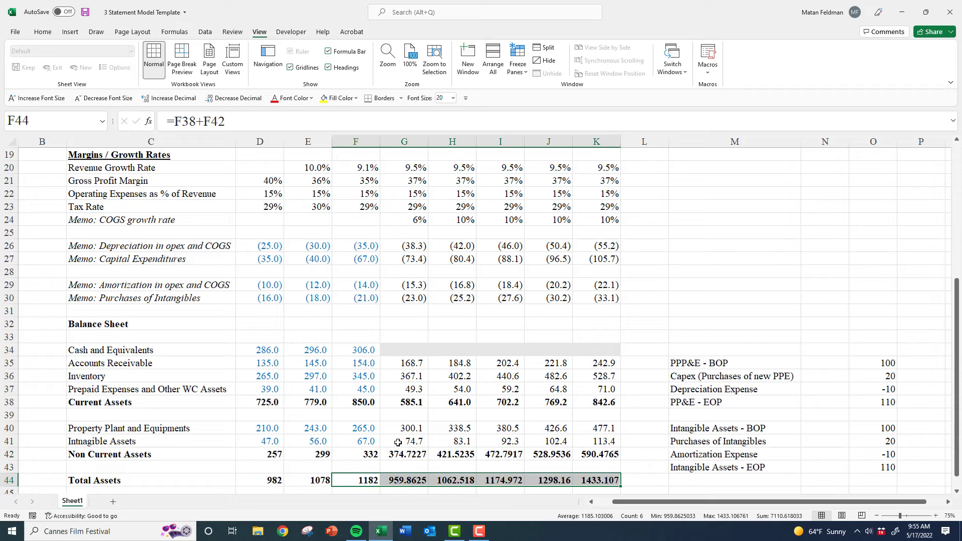
Apply the format of the Current Assets total in F38 to the Non Current Assets row, D42:K42
{"action": "key", "text": "Up"}
{"action": "key", "text": "Up"}
{"action": "key", "text": "Up"}
{"action": "key", "text": "Up"}
{"action": "key", "text": "Up"}
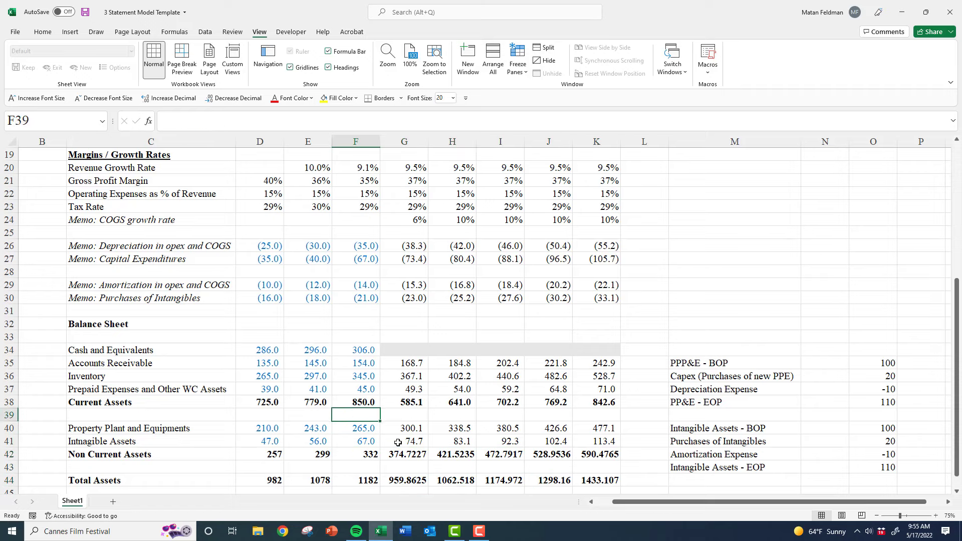
{"action": "key", "text": "ctrl+c"}
{"action": "key", "text": "Down"}
{"action": "key", "text": "Down"}
{"action": "key", "text": "Left"}
{"action": "key", "text": "Left"}
{"action": "key", "text": "Down"}
{"action": "key", "text": "Down"}
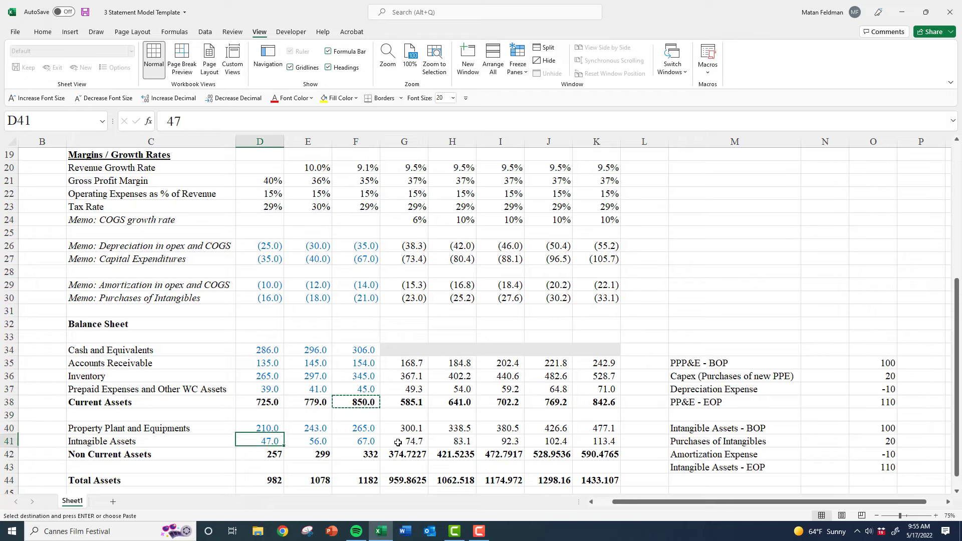
{"action": "key", "text": "shift+Right"}
{"action": "key", "text": "shift+Right"}
{"action": "key", "text": "shift+Right"}
{"action": "key", "text": "shift+Right"}
{"action": "key", "text": "shift+Right"}
{"action": "key", "text": "shift+Right"}
{"action": "key", "text": "shift+Right"}
{"action": "key", "text": "ctrl+alt+v"}
{"action": "key", "text": "Return"}
Apply the same copied total format to the first Total Assets value in D44
{"action": "key", "text": "Down"}
{"action": "key", "text": "Down"}
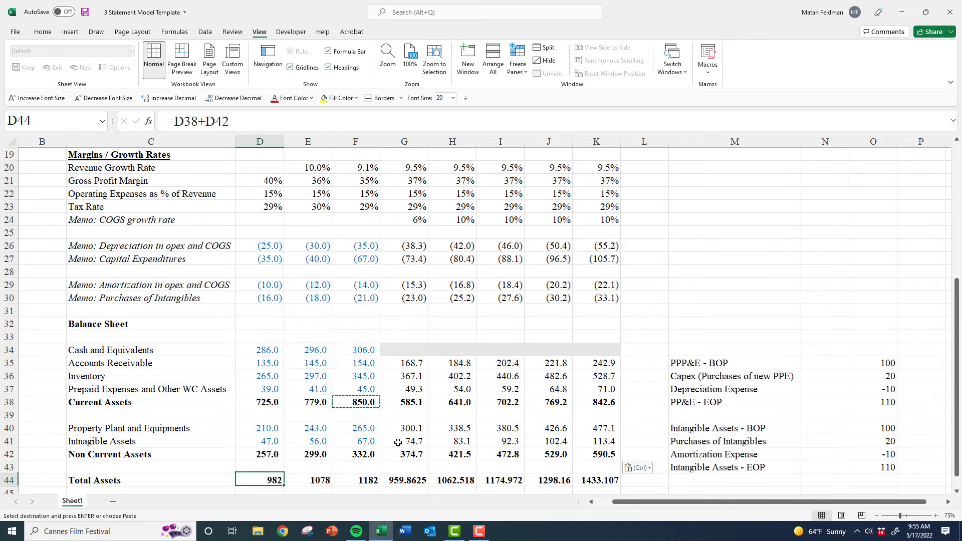
{"action": "key", "text": "ctrl+alt+v"}
{"action": "key", "text": "t"}
{"action": "key", "text": "Return"}
{"action": "key", "text": "Escape"}
Extend the format of D44 across the rest of the Total Assets row through K44, pasting formats only
{"action": "scroll", "coordinate": [398, 442], "scroll_direction": "down", "scroll_amount": 1}
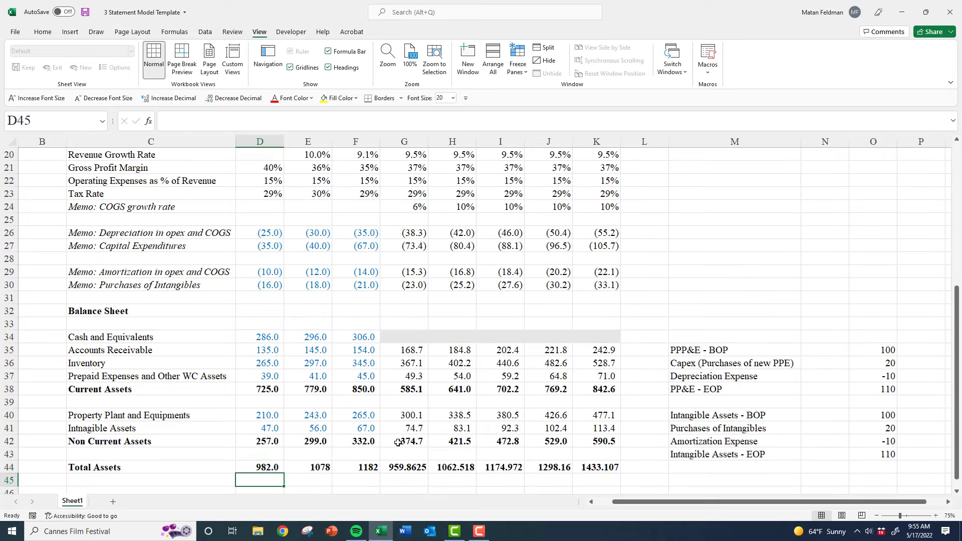
{"action": "key", "text": "ctrl+c"}
{"action": "key", "text": "shift+Right"}
{"action": "key", "text": "shift+Right"}
{"action": "key", "text": "shift+Right"}
{"action": "key", "text": "shift+Right"}
{"action": "key", "text": "shift+Right"}
{"action": "key", "text": "shift+Right"}
{"action": "key", "text": "shift+Right"}
{"action": "key", "text": "alt+e"}
{"action": "key", "text": "s"}
{"action": "key", "text": "t"}
{"action": "key", "text": "Return"}
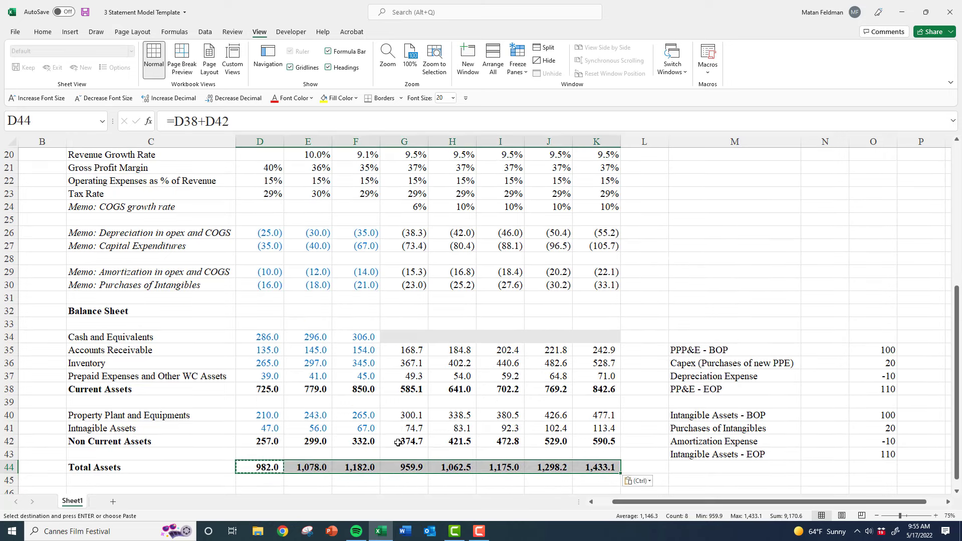
{"action": "key", "text": "Escape"}
{"action": "key", "text": "Down"}
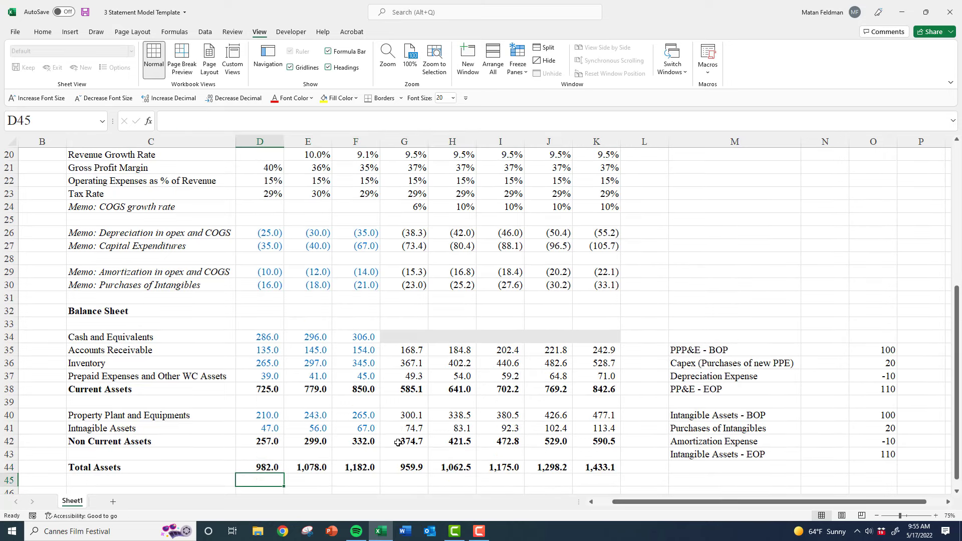
Enter the label "Accounts Payable" in C46 below Total Assets, leaving it in regular, non-bold text
{"action": "scroll", "coordinate": [329, 446], "scroll_direction": "down", "scroll_amount": 1}
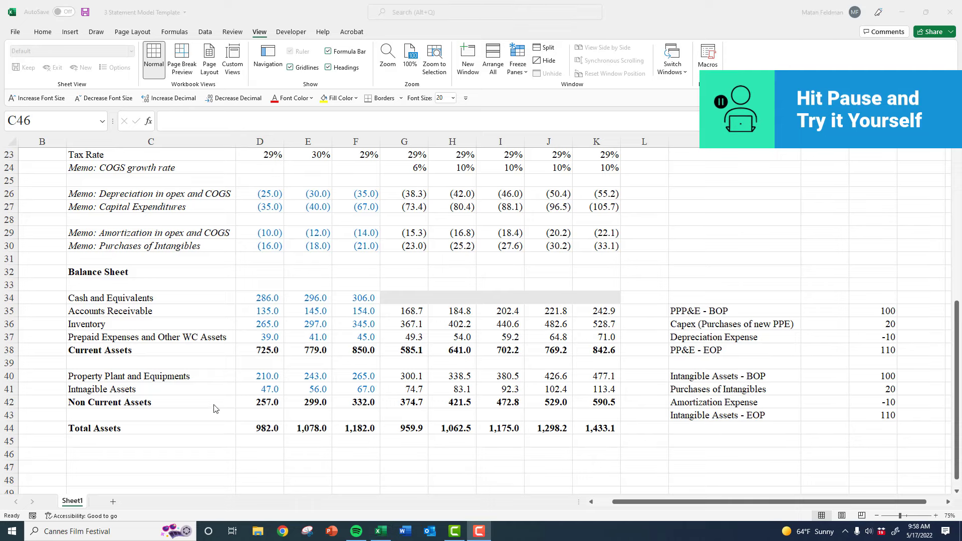
{"action": "left_click", "coordinate": [159, 450]}
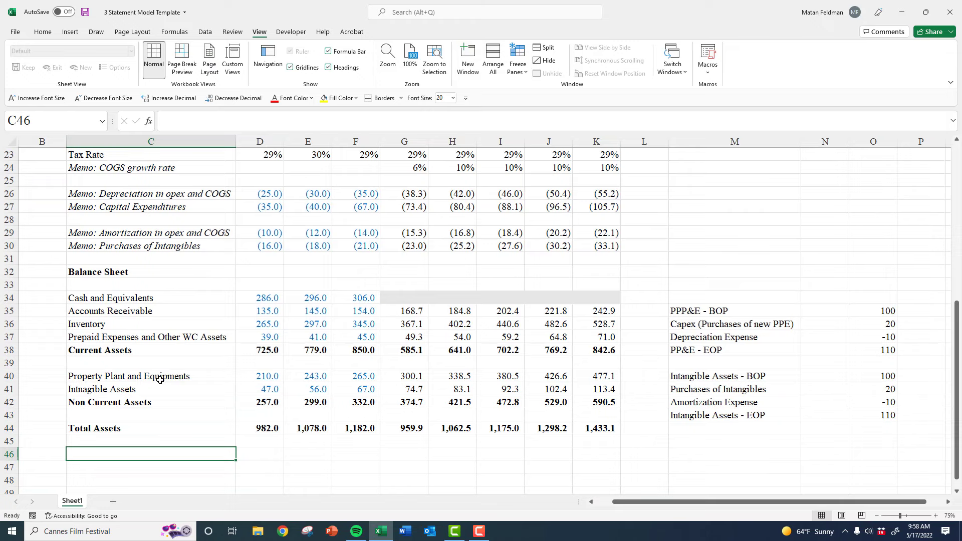
{"action": "left_click_drag", "start_coordinate": [95, 316], "coordinate": [101, 340]}
{"action": "left_click", "coordinate": [99, 450]}
{"action": "type", "text": "Account"}
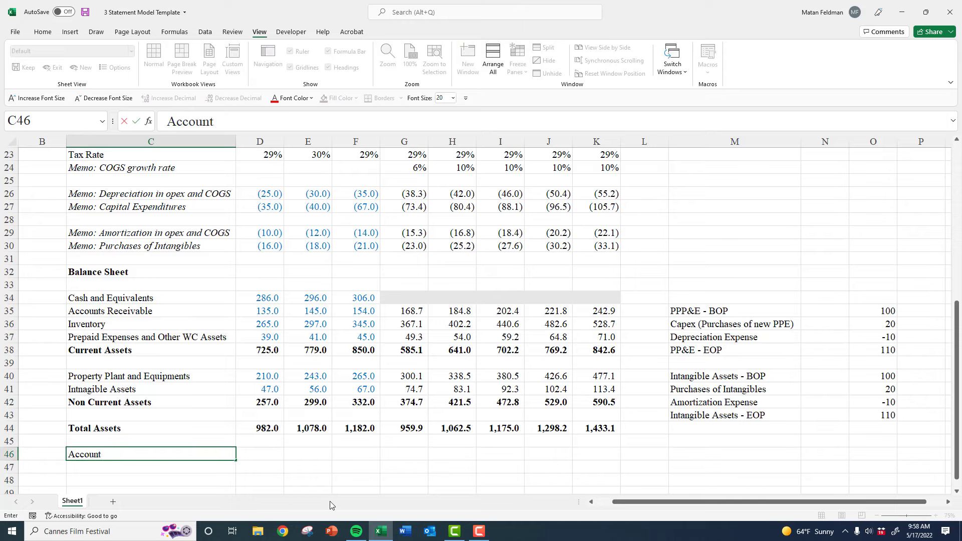
{"action": "type", "text": "s Payable"}
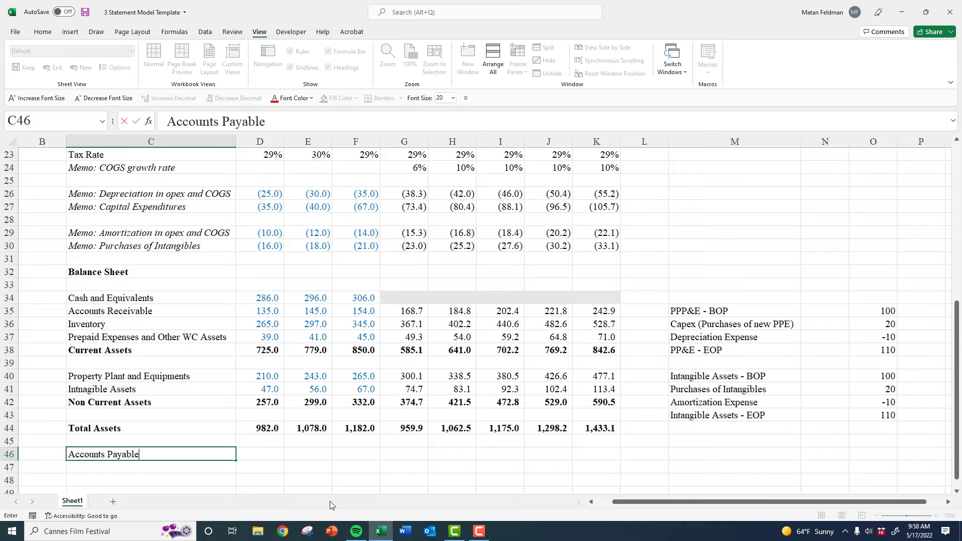
{"action": "key", "text": "ctrl+Return"}
{"action": "key", "text": "ctrl+b"}
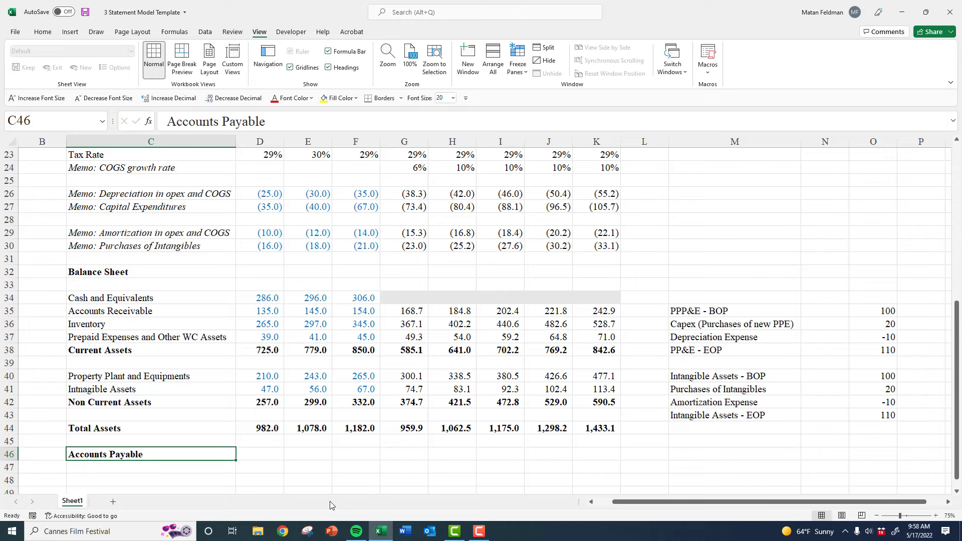
{"action": "key", "text": "ctrl+b"}
{"action": "key", "text": "Down"}
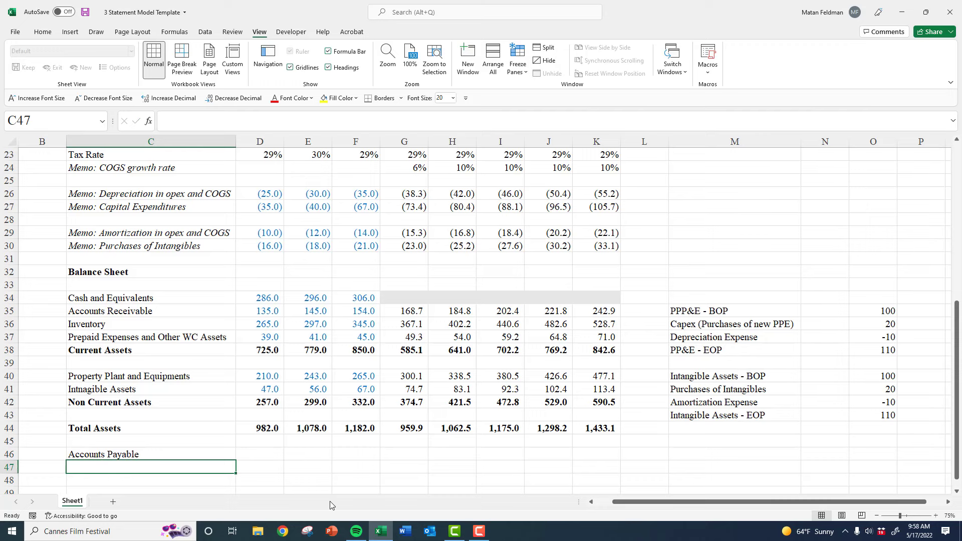
Enter the label "Accrued Expenses and Other" in C47 under Accounts Payable
{"action": "type", "text": "Ac"}
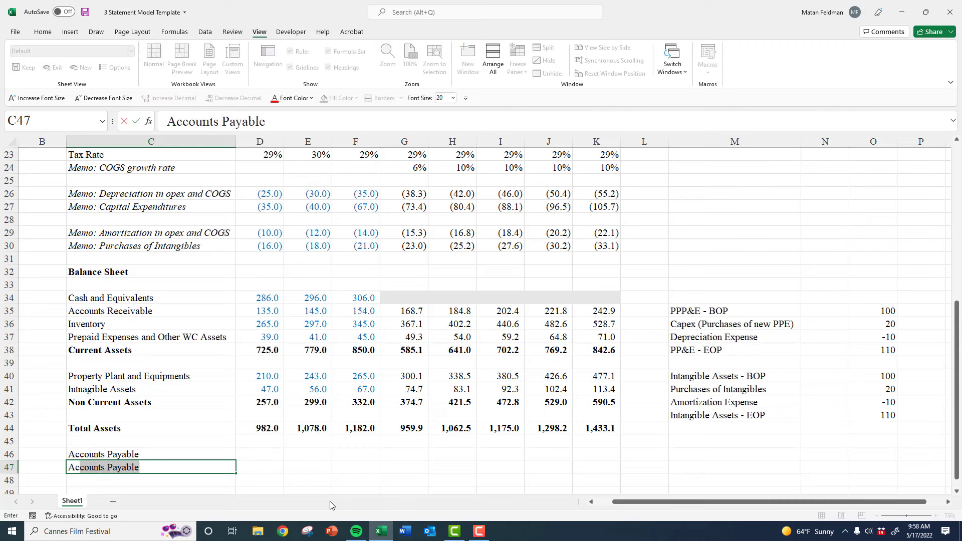
{"action": "type", "text": "crued Expenses"}
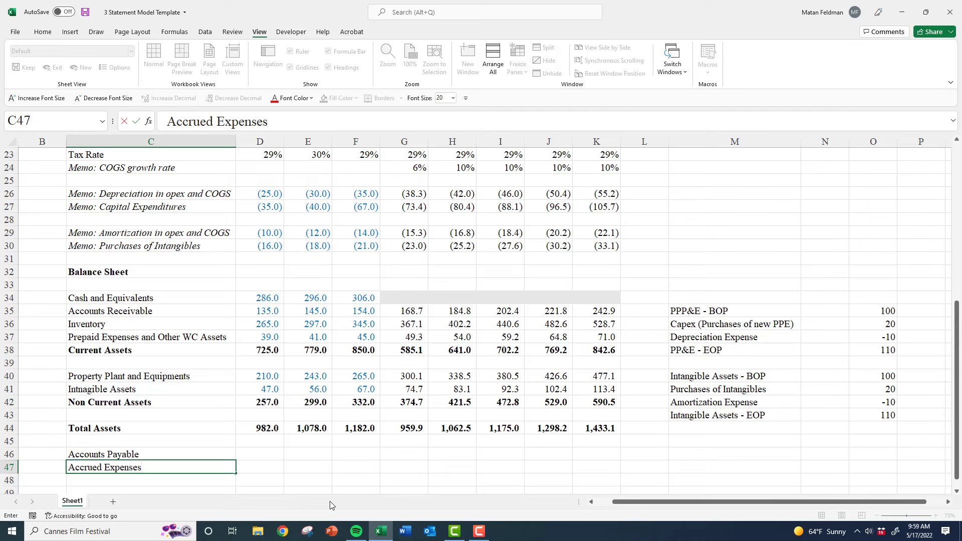
{"action": "type", "text": "and Other"}
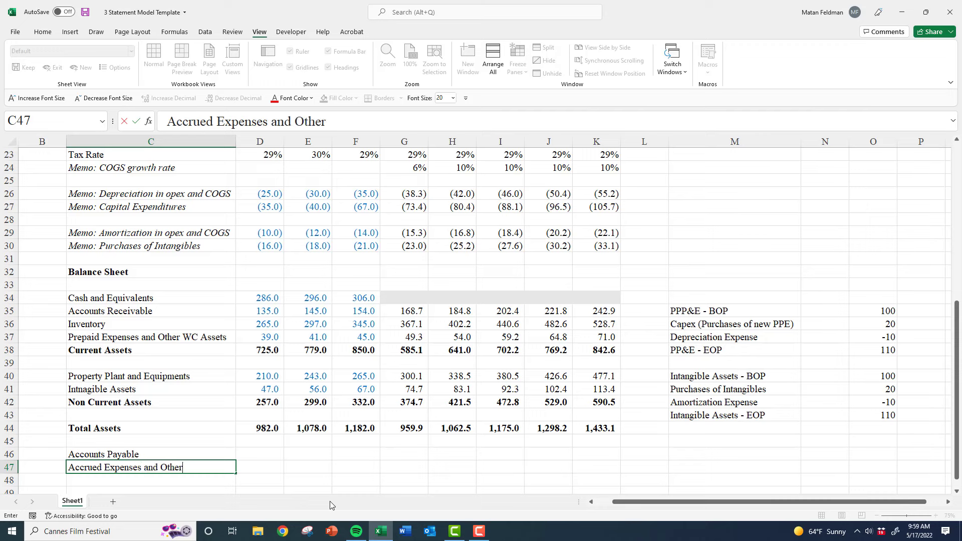
{"action": "key", "text": "ctrl+Return"}
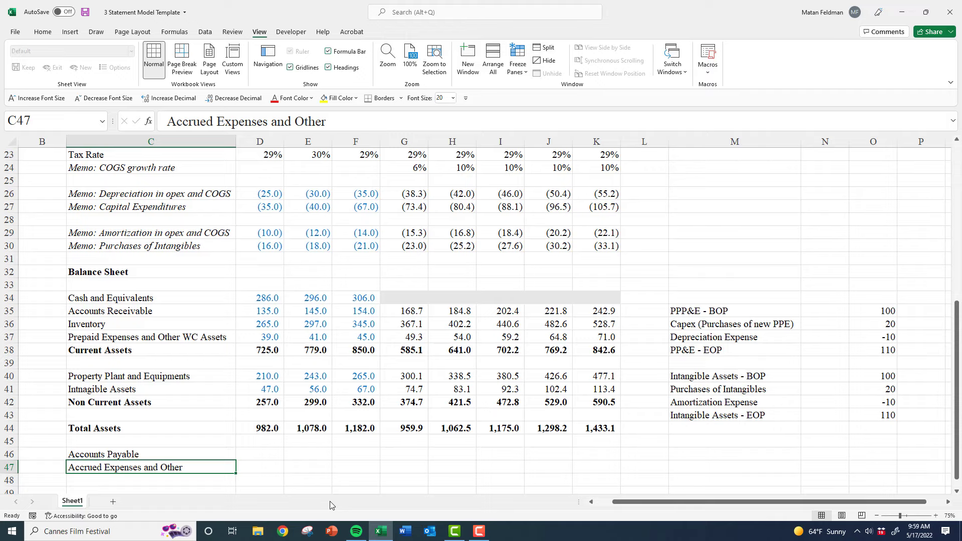
{"action": "key", "text": "Down"}
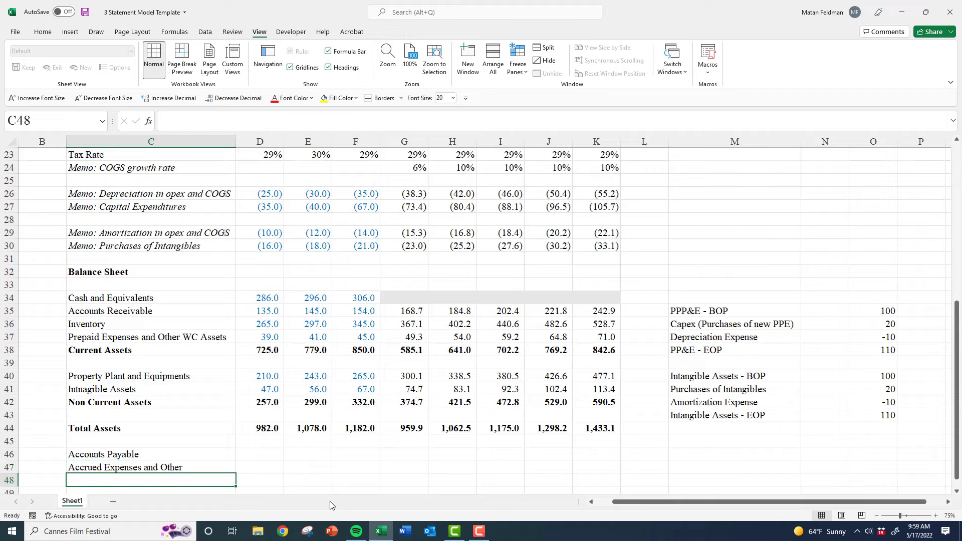
Enter the label "Other Current Liabilities" in C48 below Accrued Expenses and Other
{"action": "key", "text": "Down"}
{"action": "key", "text": "Down"}
{"action": "key", "text": "Down"}
{"action": "key", "text": "Up"}
{"action": "key", "text": "Up"}
{"action": "key", "text": "Up"}
{"action": "key", "text": "Up"}
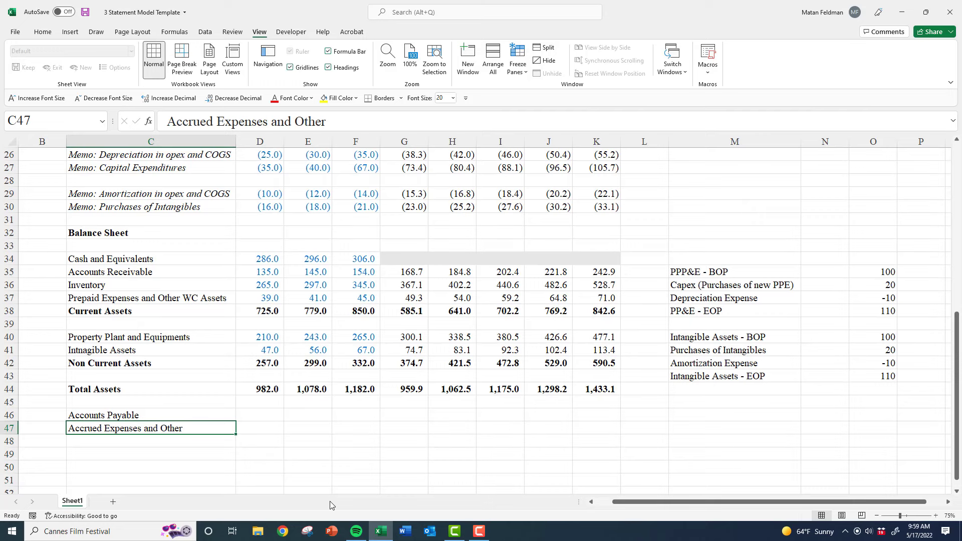
{"action": "key", "text": "Down"}
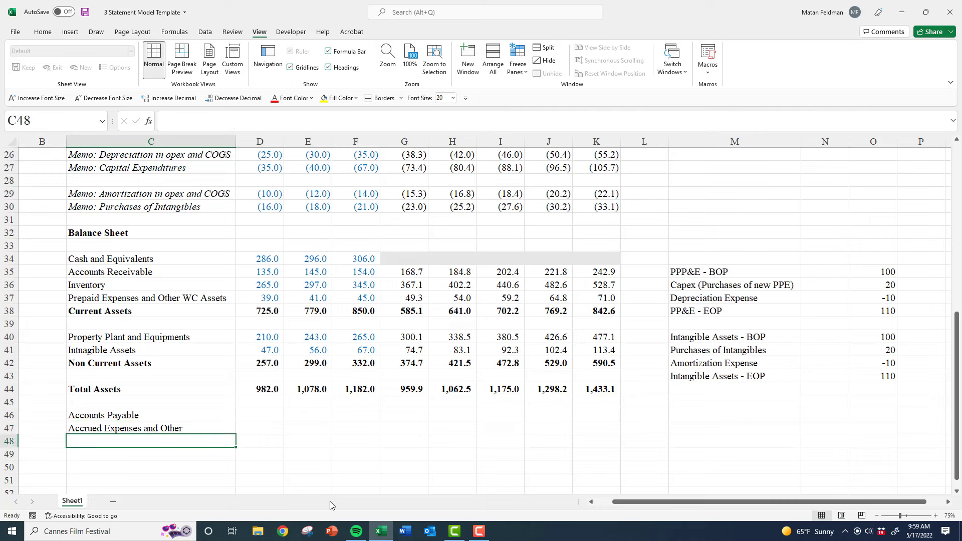
{"action": "type", "text": "Other "}
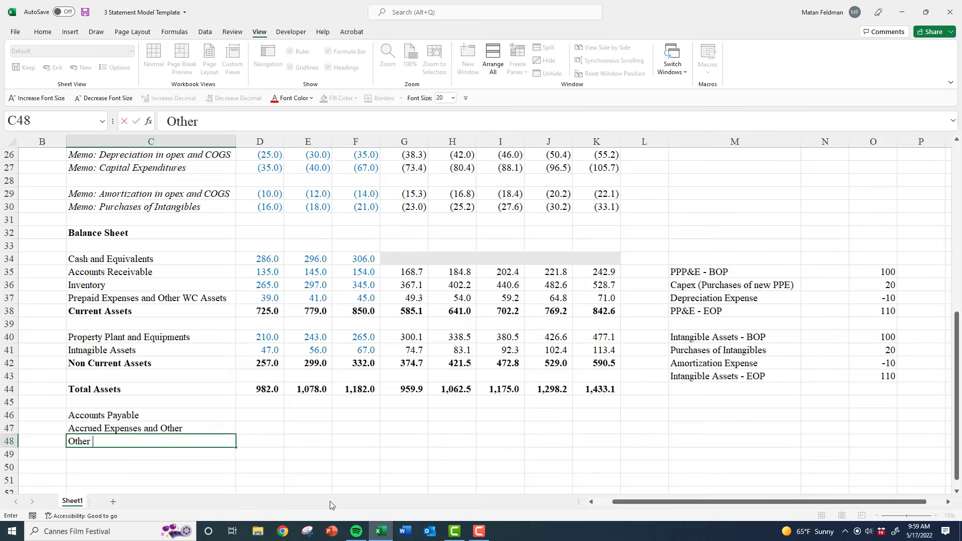
{"action": "type", "text": "WC"}
{"action": "key", "text": "BackSpace"}
{"action": "key", "text": "BackSpace"}
{"action": "key", "text": "BackSpace"}
{"action": "type", "text": "Current Liabi"}
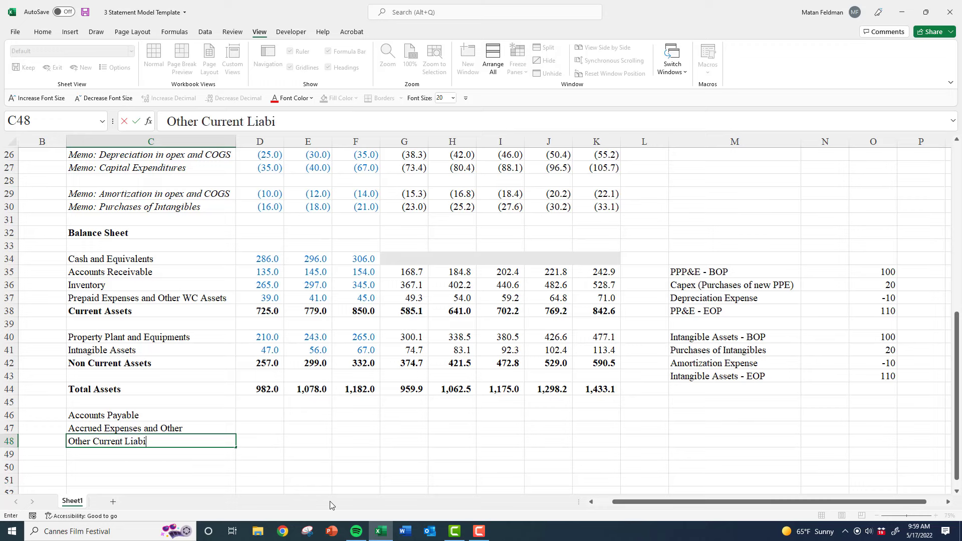
{"action": "type", "text": "lities"}
Enter the historical Accounts Payable values 45, 47 and 49 in D46 through F46
{"action": "key", "text": "Tab"}
{"action": "key", "text": "Up"}
{"action": "key", "text": "Up"}
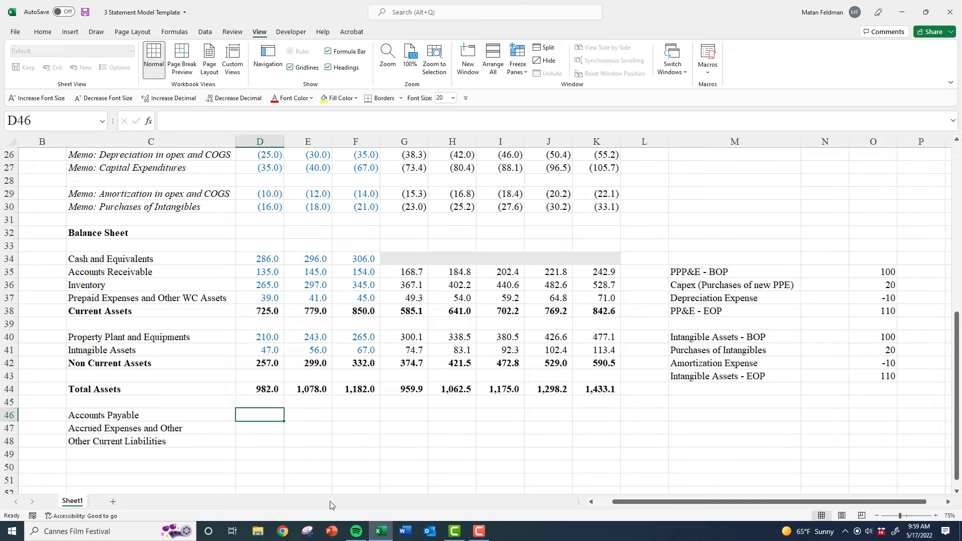
{"action": "type", "text": "45"}
{"action": "key", "text": "Tab"}
{"action": "type", "text": "47"}
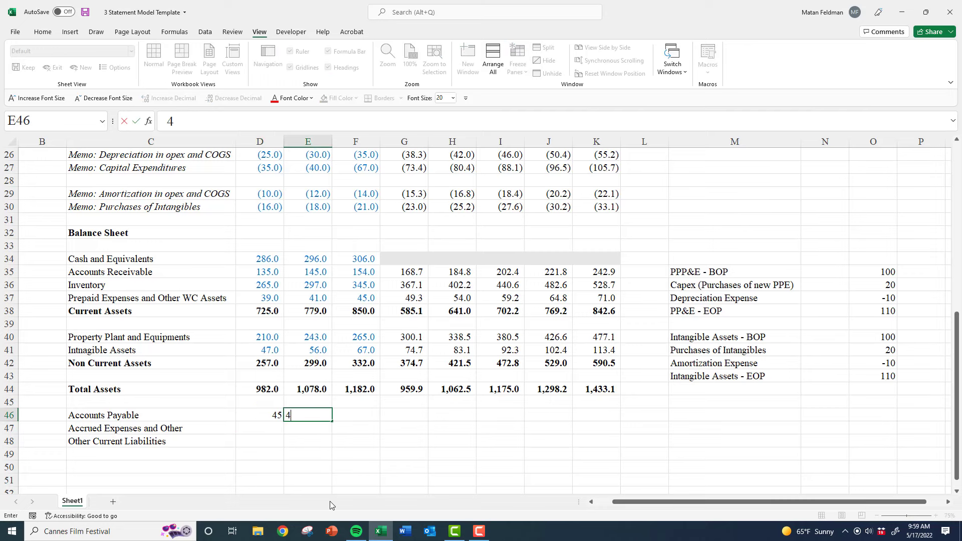
{"action": "key", "text": "Tab"}
{"action": "type", "text": "49"}
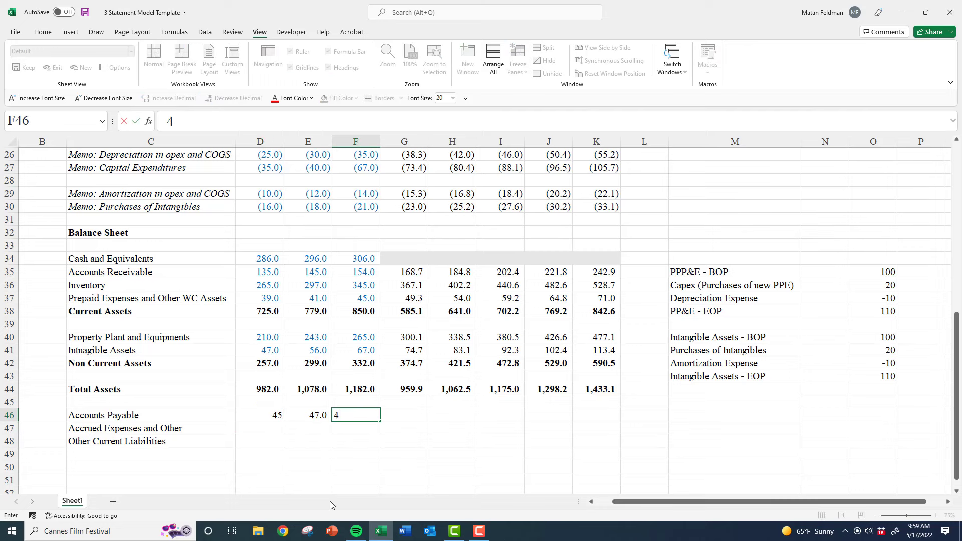
{"action": "key", "text": "Return"}
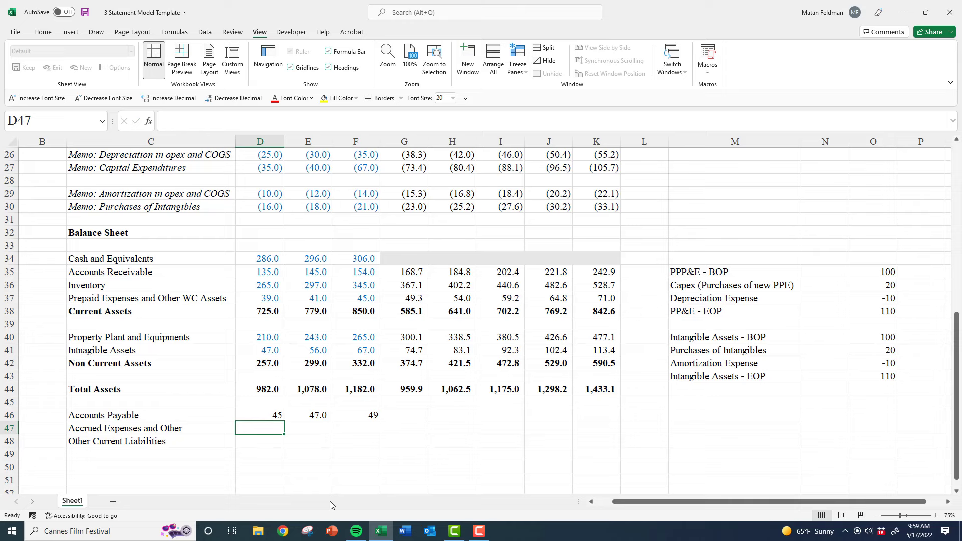
Enter the historical Accrued Expenses and Other values 32, 37 and 47 in D47 through F47
{"action": "type", "text": "32"}
{"action": "key", "text": "Tab"}
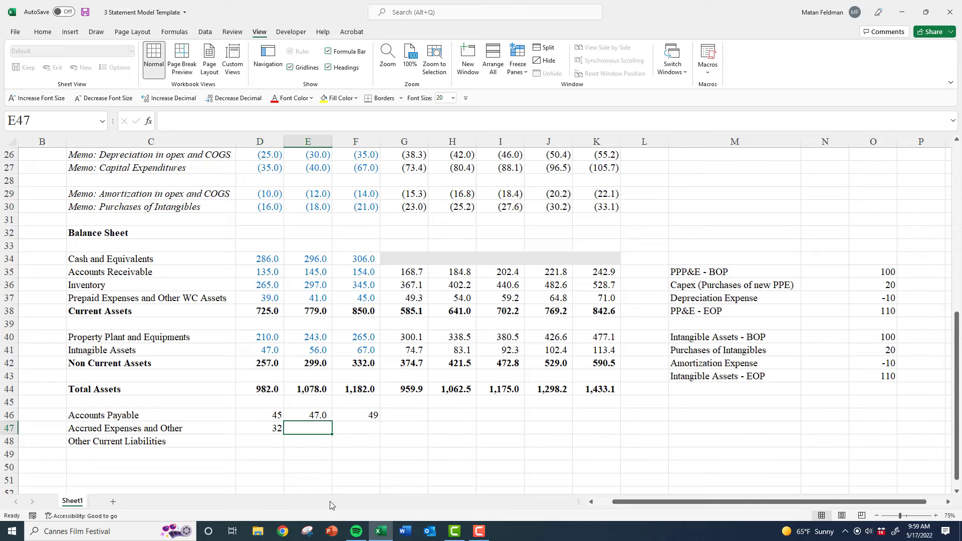
{"action": "type", "text": "37"}
{"action": "key", "text": "Tab"}
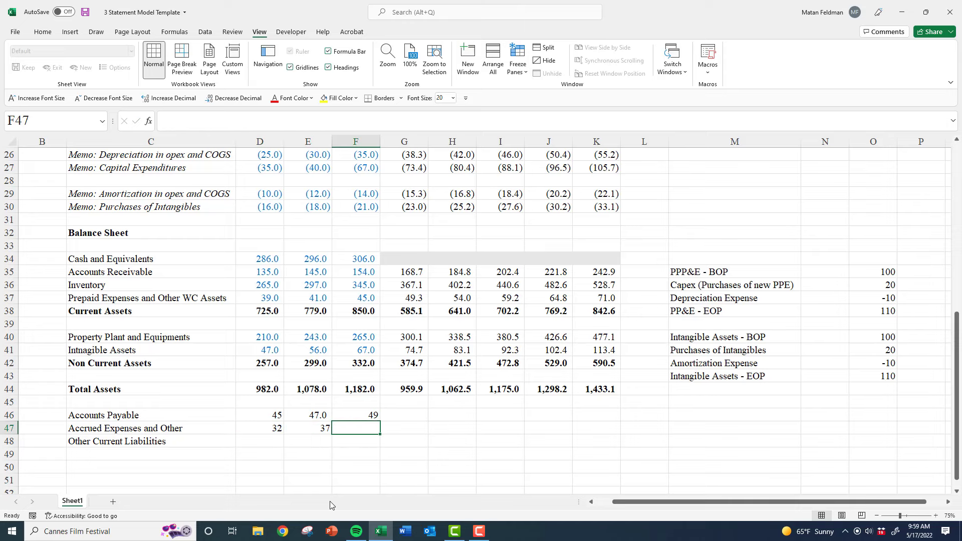
{"action": "type", "text": "47"}
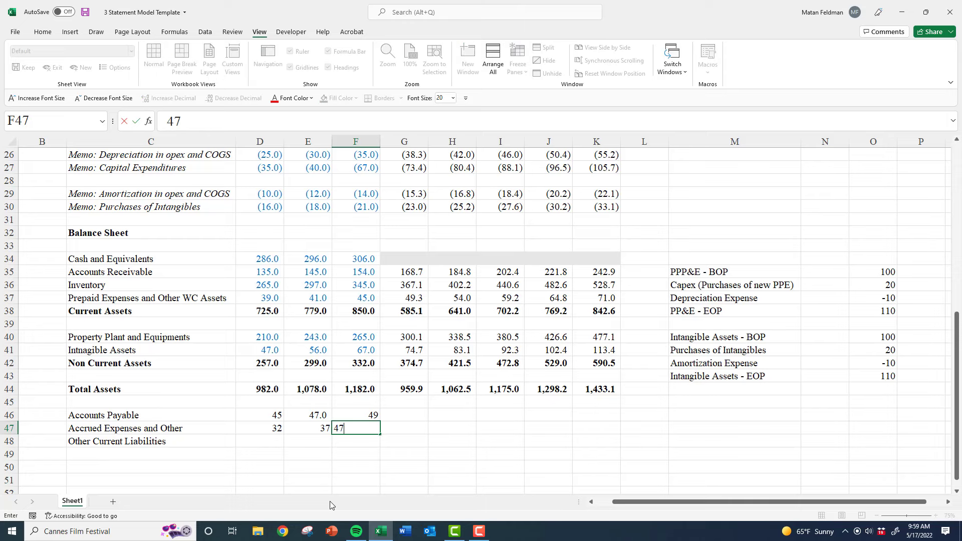
{"action": "key", "text": "Return"}
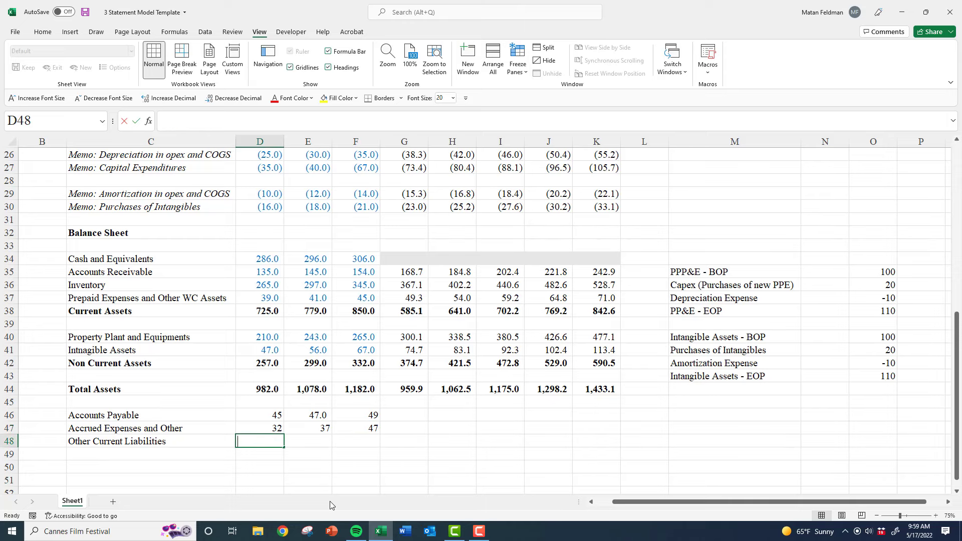
Enter the historical Other Current Liabilities values 112, 143 and 167 in D48 through F48
{"action": "type", "text": "112"}
{"action": "key", "text": "Tab"}
{"action": "type", "text": "1"}
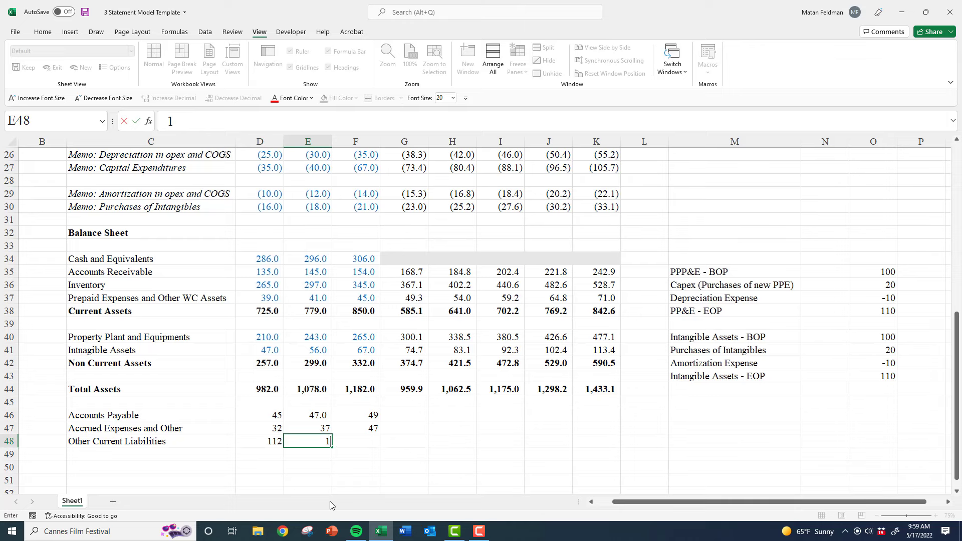
{"action": "type", "text": "43"}
{"action": "key", "text": "Tab"}
{"action": "type", "text": "167"}
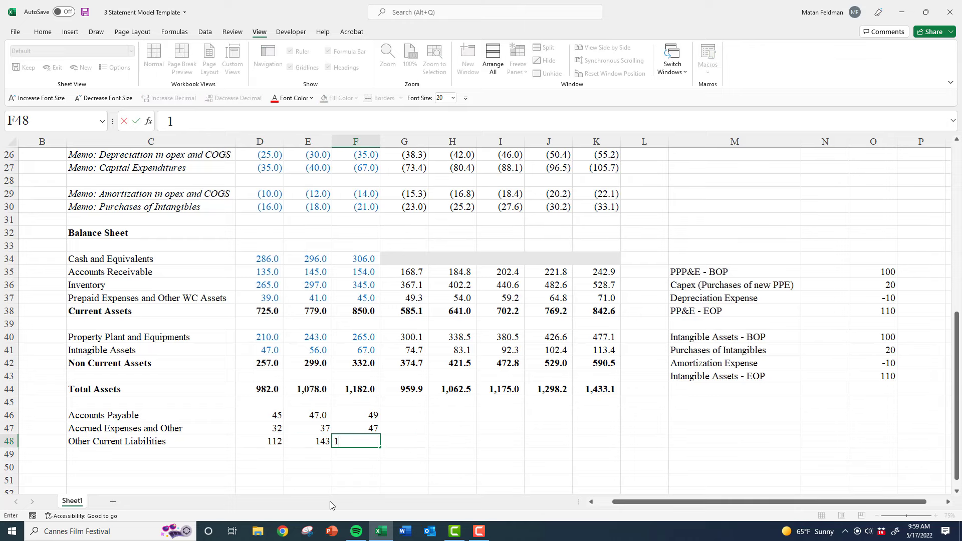
{"action": "key", "text": "Tab"}
Enter the label "Total Current Liabilities" in C49 below Other Current Liabilities
{"action": "key", "text": "Left"}
{"action": "key", "text": "Left"}
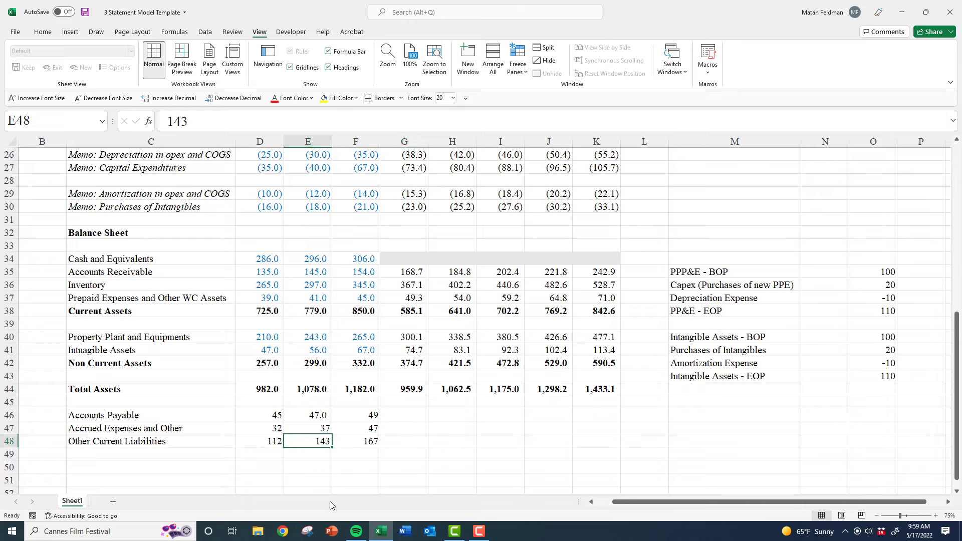
{"action": "key", "text": "Left"}
{"action": "key", "text": "Up"}
{"action": "key", "text": "Up"}
{"action": "key", "text": "Down"}
{"action": "key", "text": "Down"}
{"action": "key", "text": "Left"}
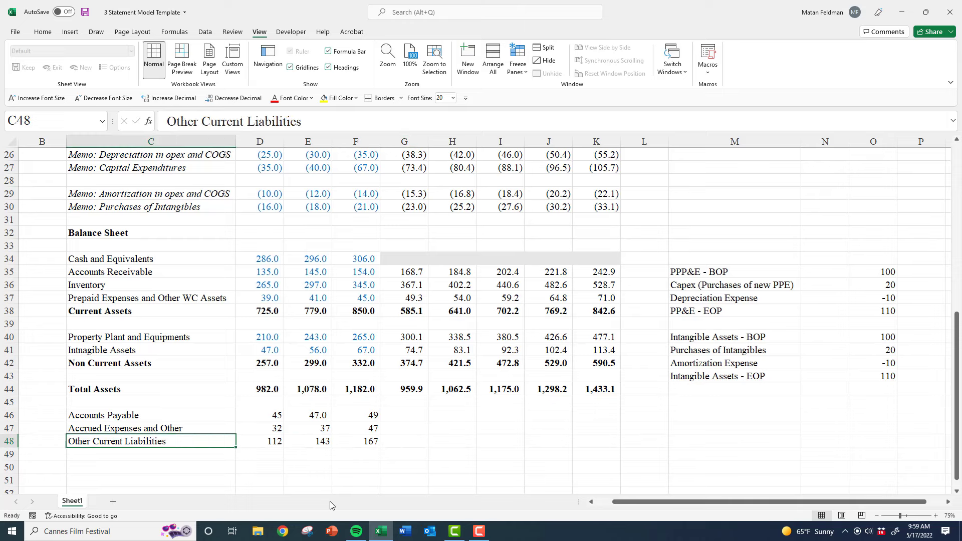
{"action": "key", "text": "Down"}
{"action": "type", "text": "Total C"}
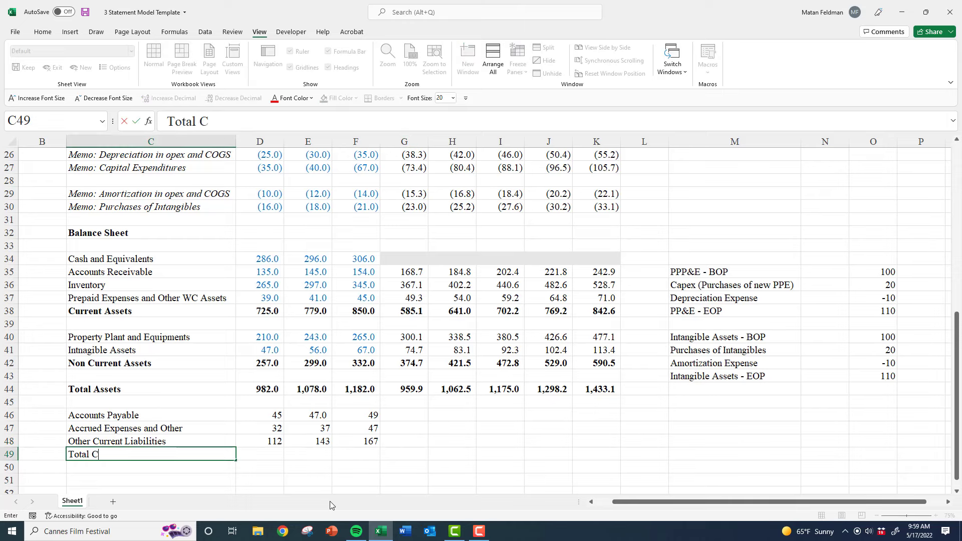
{"action": "type", "text": "urrent Liabil"}
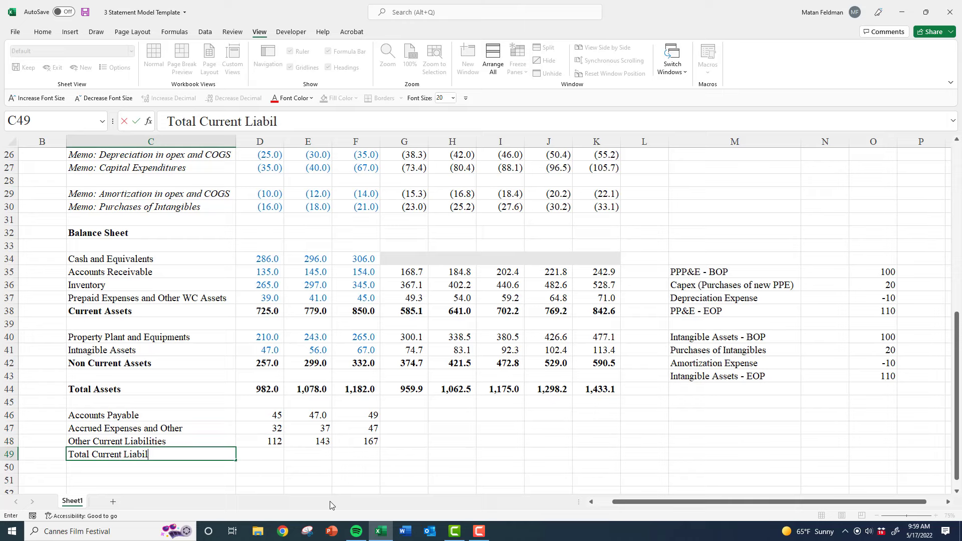
{"action": "type", "text": "ities"}
{"action": "key", "text": "Tab"}
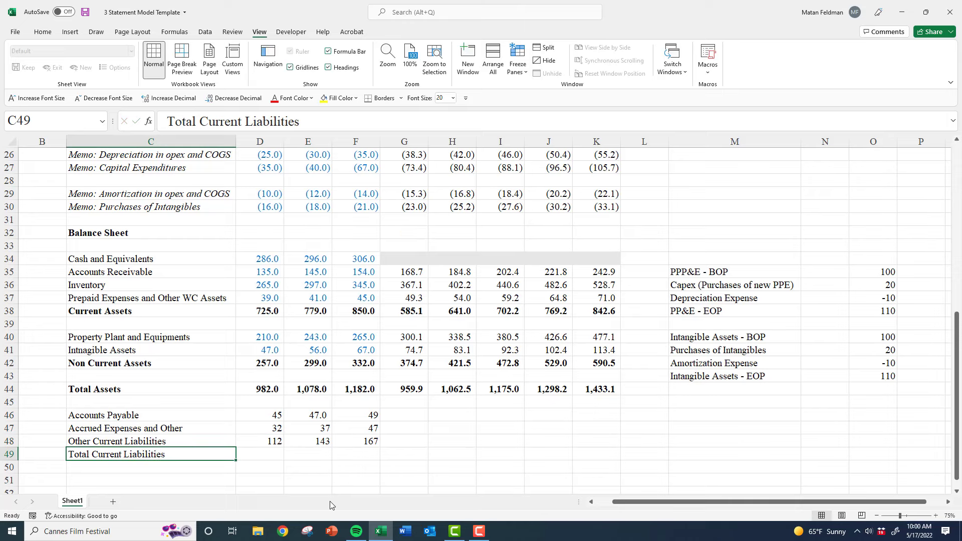
Sum D46:D48 in D49 and copy the Total Current Liabilities formula across through K49
{"action": "key", "text": "alt+equal"}
{"action": "key", "text": "ctrl+Return"}
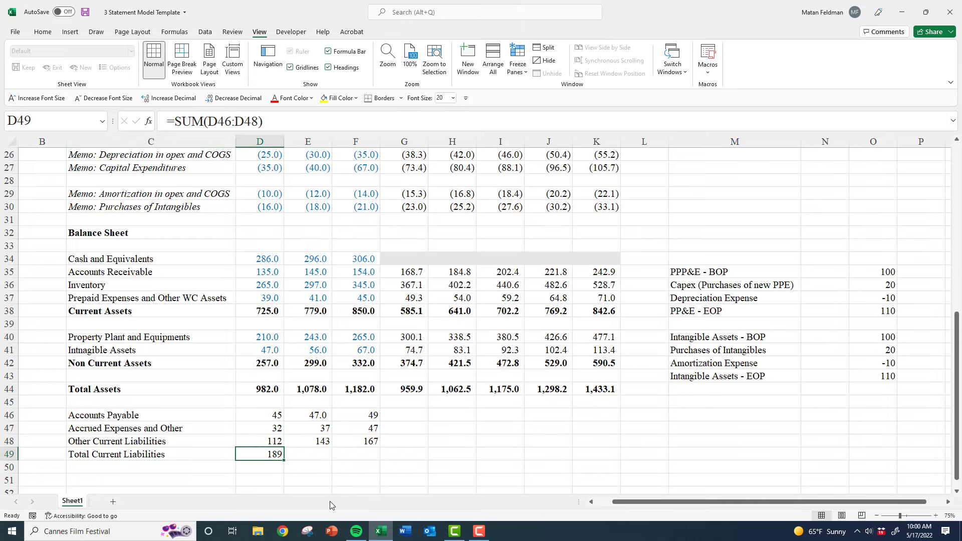
{"action": "key", "text": "ctrl+c"}
{"action": "key", "text": "shift+Right"}
{"action": "key", "text": "shift+Right"}
{"action": "key", "text": "shift+Right"}
{"action": "key", "text": "shift+Right"}
{"action": "key", "text": "shift+Right"}
{"action": "key", "text": "shift+Right"}
{"action": "key", "text": "shift+Right"}
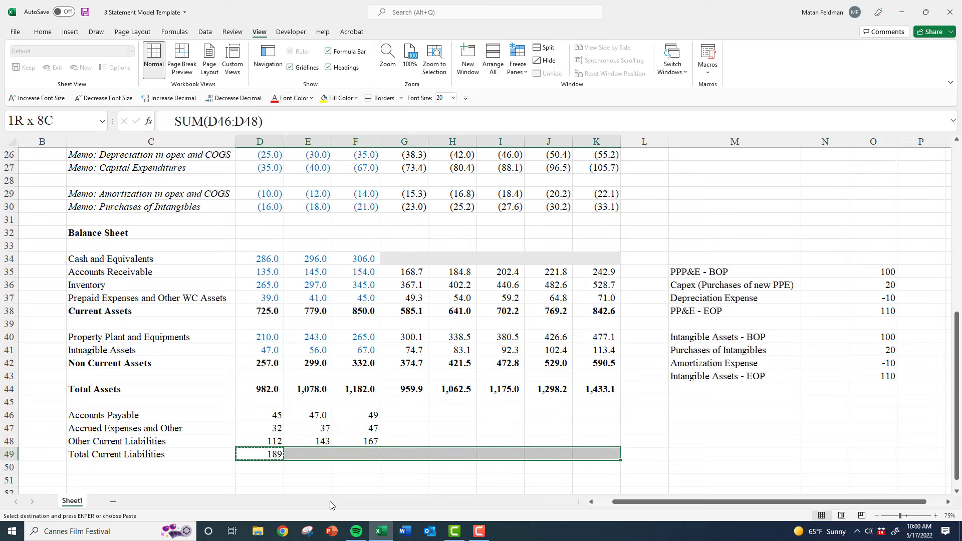
{"action": "key", "text": "ctrl+v"}
{"action": "key", "text": "Escape"}
{"action": "key", "text": "Right"}
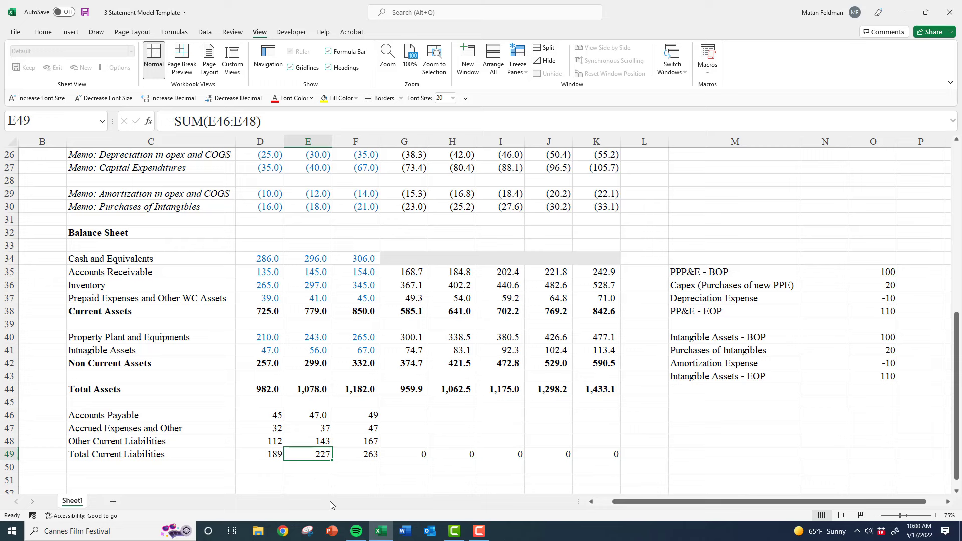
Review the historical current liabilities and the first projected year's current assets in column G
{"action": "key", "text": "Left"}
{"action": "key", "text": "Left"}
{"action": "key", "text": "Up"}
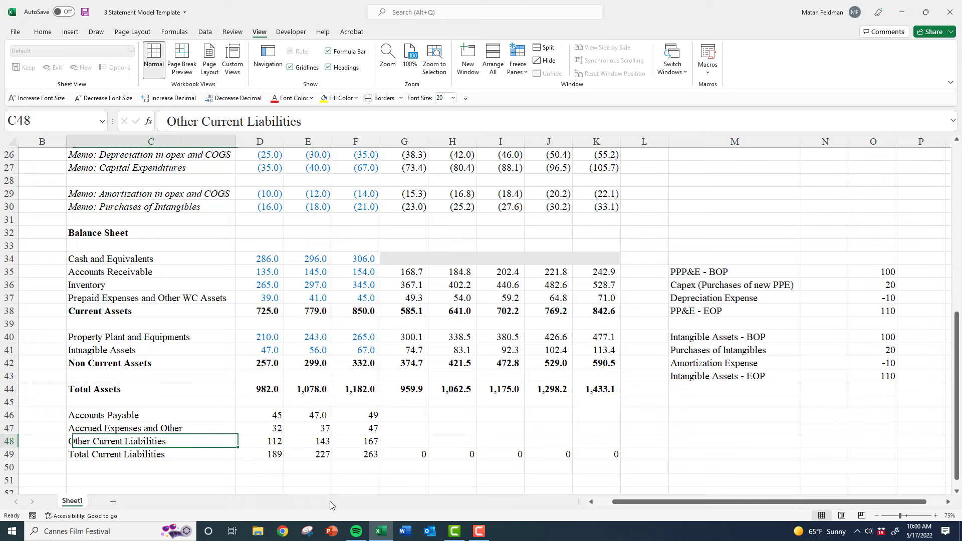
{"action": "key", "text": "Up"}
{"action": "key", "text": "Right"}
{"action": "key", "text": "Down"}
{"action": "key", "text": "Right"}
{"action": "key", "text": "Up"}
{"action": "key", "text": "Up"}
{"action": "key", "text": "Right"}
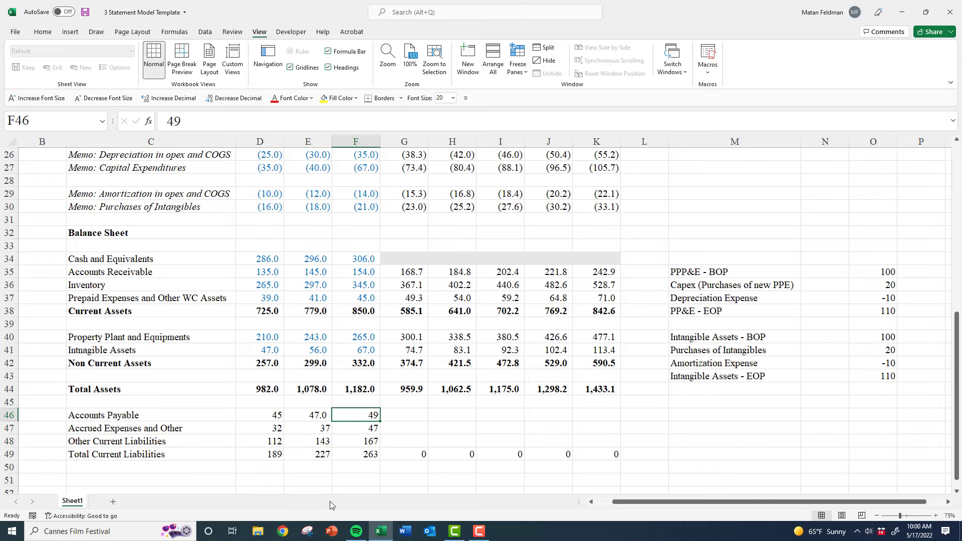
{"action": "key", "text": "Right"}
{"action": "key", "text": "Up"}
{"action": "key", "text": "Up"}
{"action": "key", "text": "Up"}
{"action": "key", "text": "Up"}
{"action": "key", "text": "Up"}
{"action": "key", "text": "Up"}
{"action": "key", "text": "Up"}
{"action": "key", "text": "Up"}
{"action": "key", "text": "Up"}
{"action": "key", "text": "Up"}
{"action": "key", "text": "Up"}
{"action": "key", "text": "Up"}
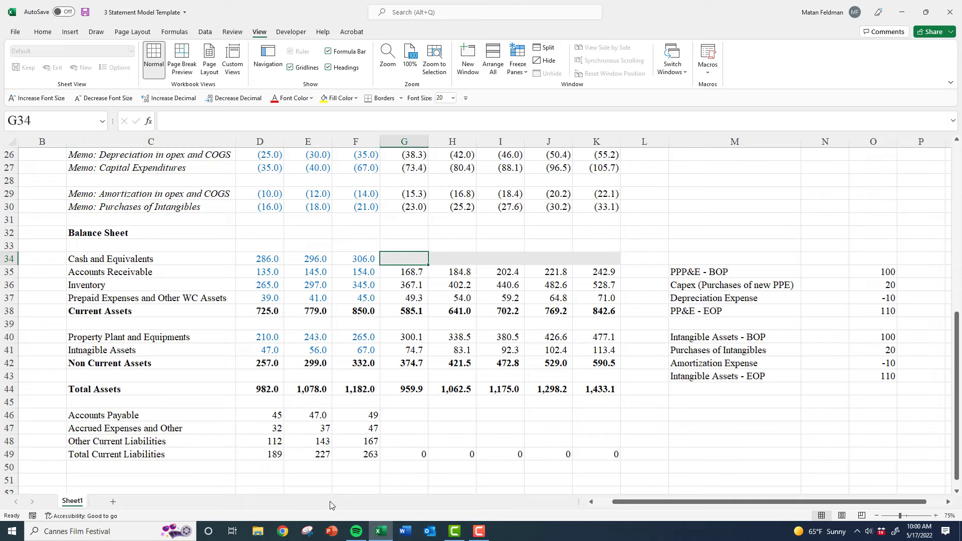
{"action": "key", "text": "Down"}
{"action": "key", "text": "Down"}
{"action": "key", "text": "Down"}
{"action": "key", "text": "Down"}
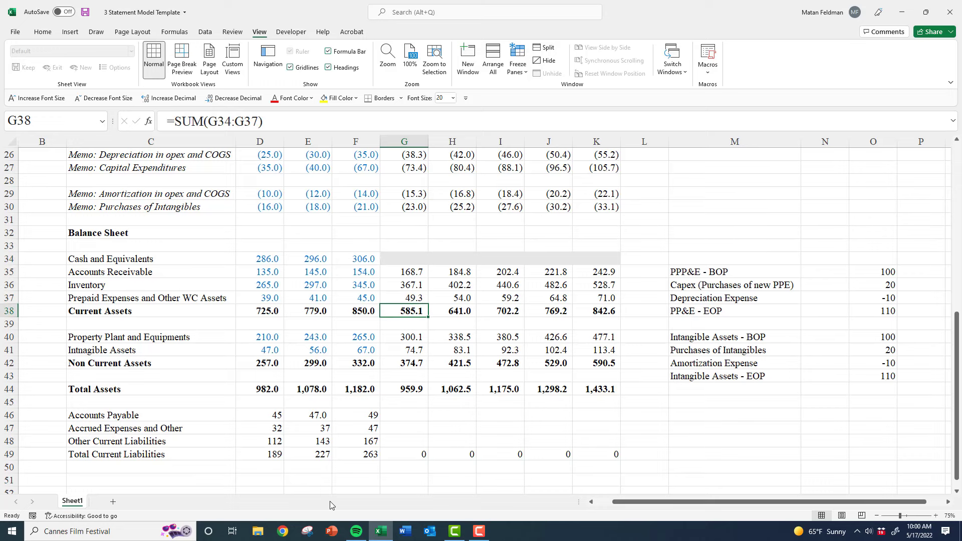
Project Accounts Payable in G46 by growing the prior year's balance at the revenue growth rate, using =F46*(1+G20)
{"action": "key", "text": "Down"}
{"action": "key", "text": "Down"}
{"action": "key", "text": "Down"}
{"action": "key", "text": "Down"}
{"action": "key", "text": "Down"}
{"action": "key", "text": "Down"}
{"action": "key", "text": "Down"}
{"action": "key", "text": "Down"}
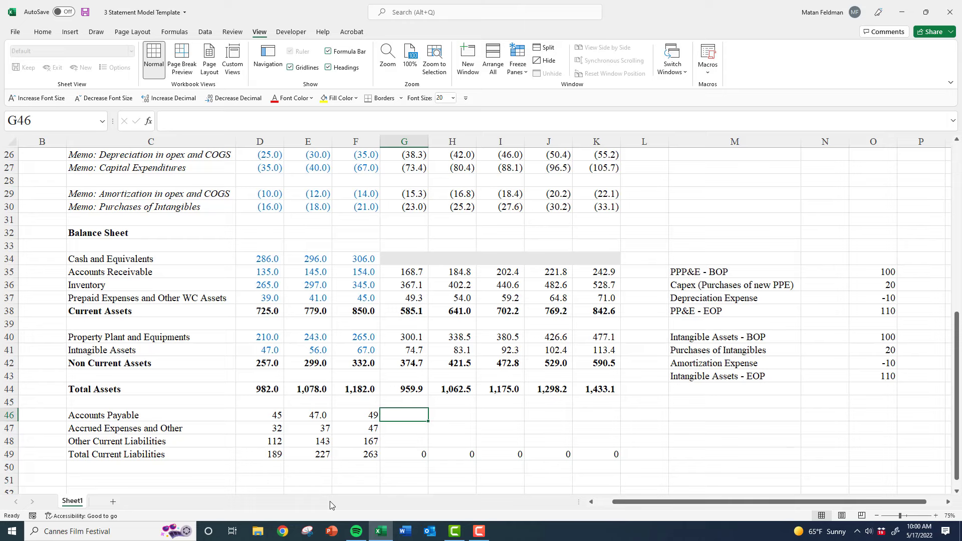
{"action": "type", "text": "="}
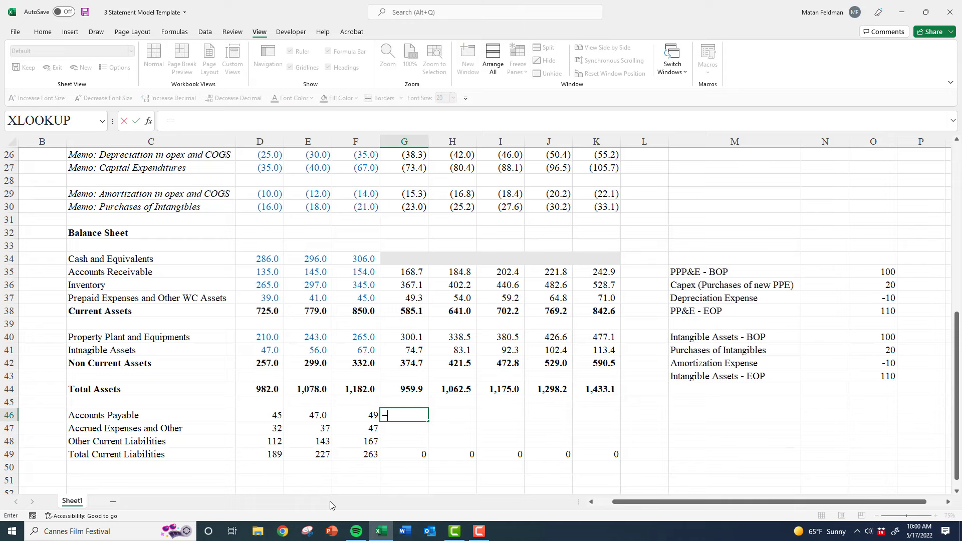
{"action": "key", "text": "Left"}
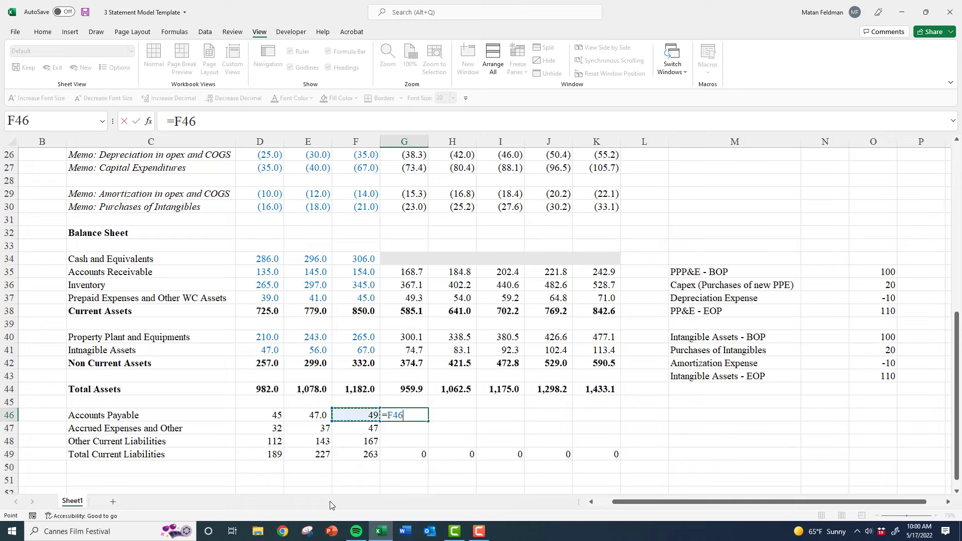
{"action": "type", "text": "*(1+"}
{"action": "key", "text": "Up"}
{"action": "key", "text": "Up"}
{"action": "key", "text": "Up"}
{"action": "key", "text": "Up"}
{"action": "key", "text": "Up"}
{"action": "key", "text": "Up"}
{"action": "key", "text": "Up"}
{"action": "key", "text": "Up"}
{"action": "key", "text": "Up"}
{"action": "key", "text": "Up"}
{"action": "key", "text": "Up"}
{"action": "key", "text": "Up"}
{"action": "key", "text": "Up"}
{"action": "key", "text": "Up"}
{"action": "key", "text": "Up"}
{"action": "key", "text": "Up"}
{"action": "key", "text": "Up"}
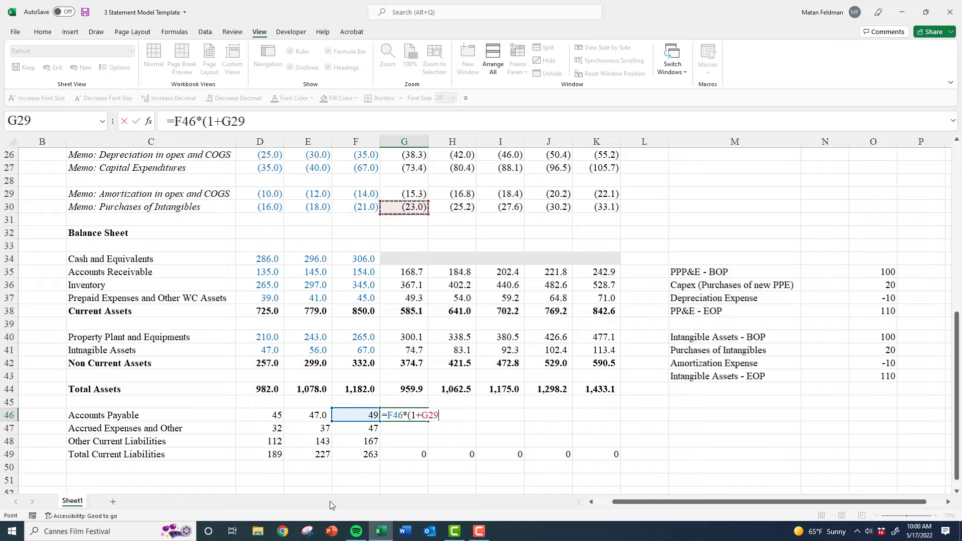
{"action": "key", "text": "Up"}
{"action": "key", "text": "Up"}
{"action": "key", "text": "Up"}
{"action": "key", "text": "Up"}
{"action": "key", "text": "Up"}
{"action": "key", "text": "Up"}
{"action": "key", "text": "Up"}
{"action": "key", "text": "Up"}
{"action": "key", "text": "Up"}
{"action": "key", "text": "Up"}
{"action": "key", "text": "Down"}
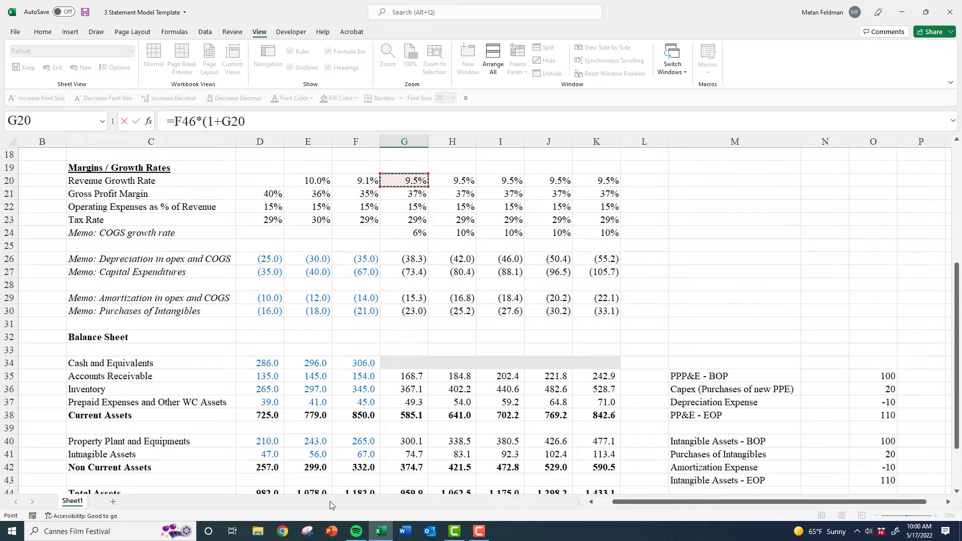
{"action": "key", "text": "ctrl+Return"}
Copy the projected Accounts Payable formula from G46 across the remaining forecast years through K46
{"action": "key", "text": "ctrl+c"}
{"action": "key", "text": "shift+Right"}
{"action": "key", "text": "shift+Right"}
{"action": "key", "text": "shift+Right"}
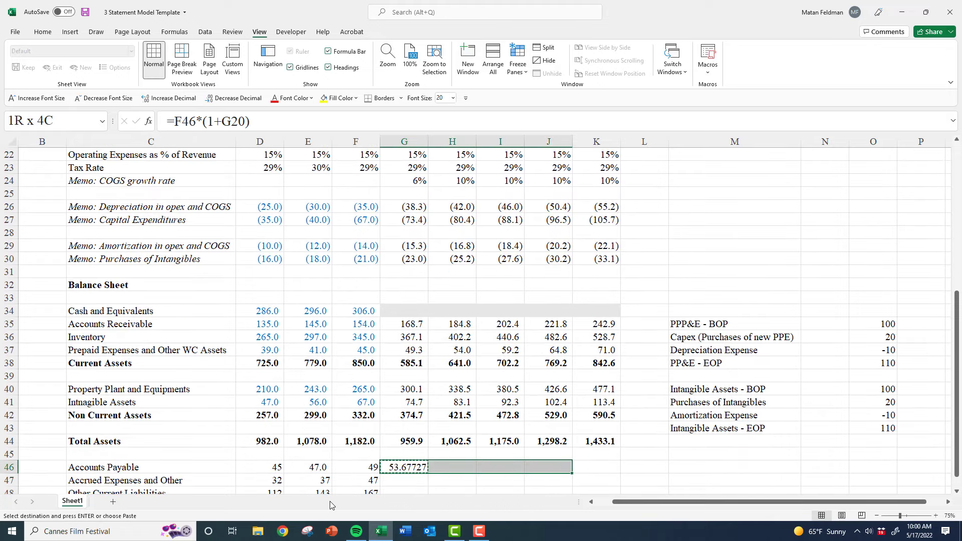
{"action": "key", "text": "shift+Right"}
{"action": "key", "text": "ctrl+v"}
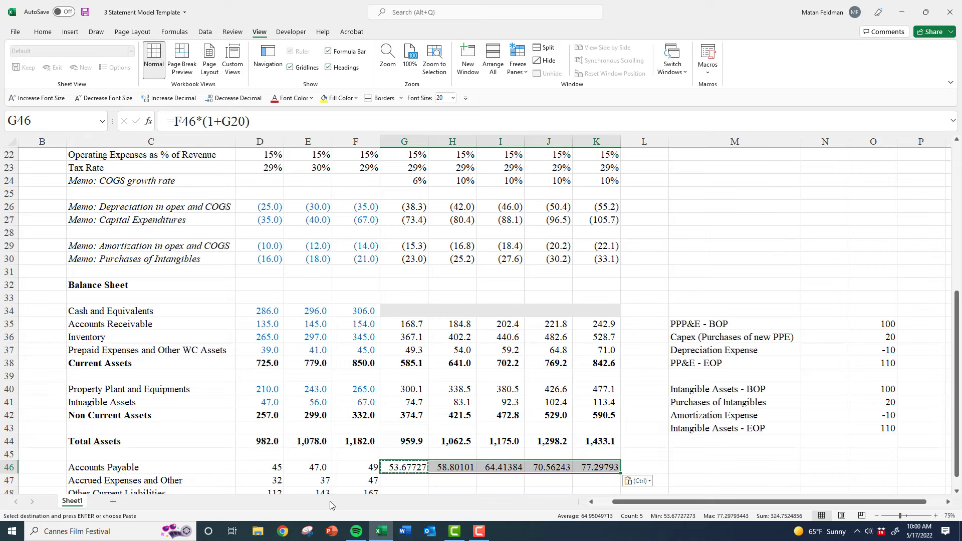
Change the Accounts Payable projection in G46 to grow with the COGS growth rate, using =F46*(1+G24)
{"action": "key", "text": "Down"}
{"action": "key", "text": "Up"}
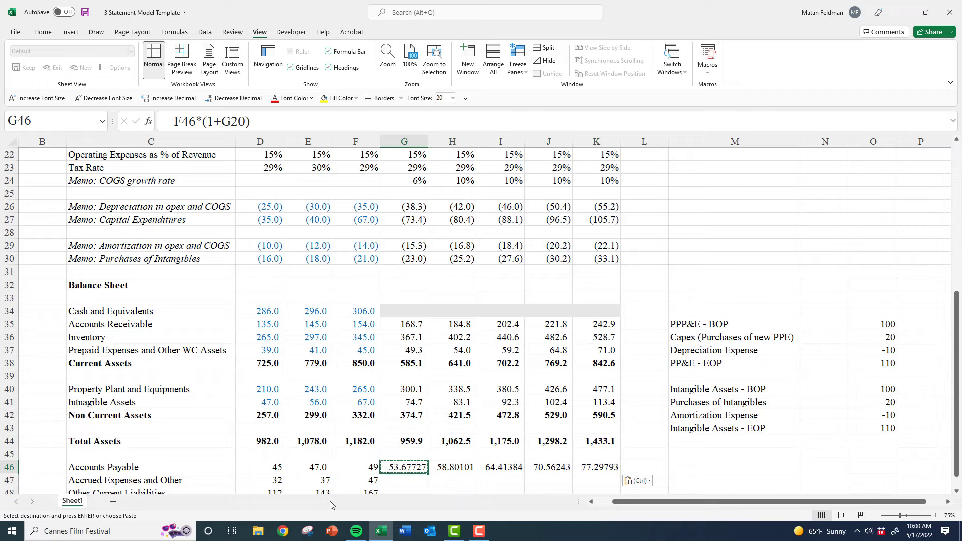
{"action": "key", "text": "F2"}
{"action": "scroll", "coordinate": [444, 417], "scroll_direction": "up", "scroll_amount": 4}
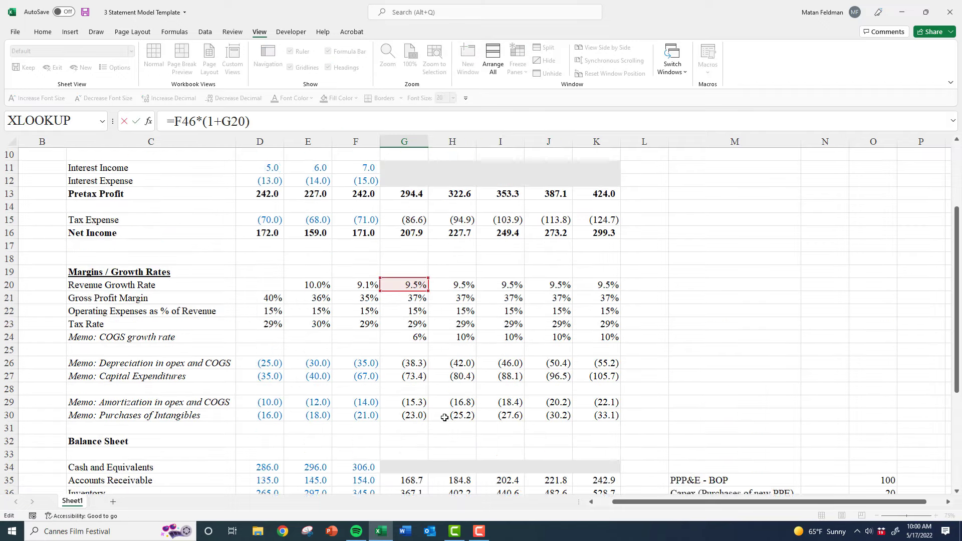
{"action": "scroll", "coordinate": [445, 417], "scroll_direction": "up", "scroll_amount": 1}
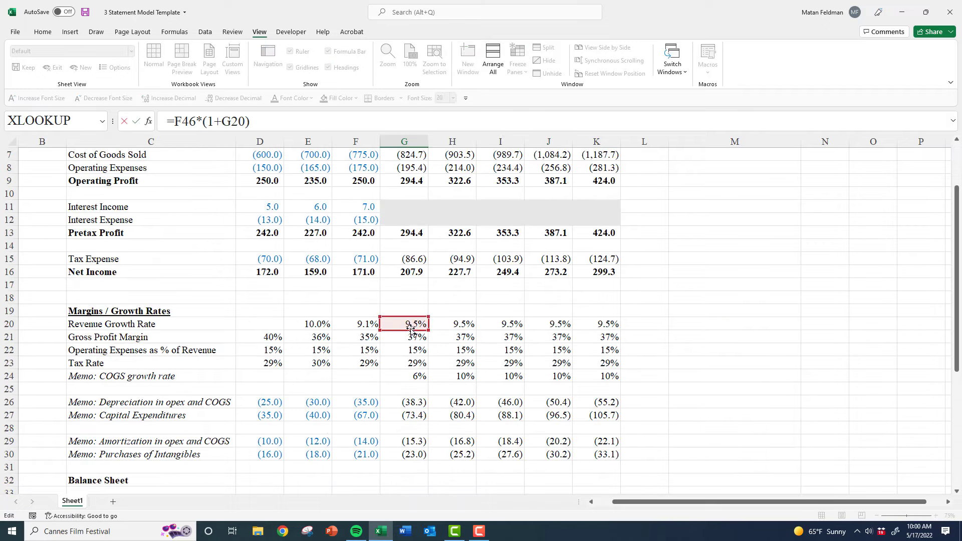
{"action": "mouse_move", "coordinate": [410, 329]}
{"action": "left_mouse_down"}
{"action": "mouse_move", "coordinate": [417, 310]}
{"action": "mouse_move", "coordinate": [416, 325]}
{"action": "left_mouse_up"}
{"action": "left_click_drag", "start_coordinate": [415, 326], "coordinate": [419, 379]}
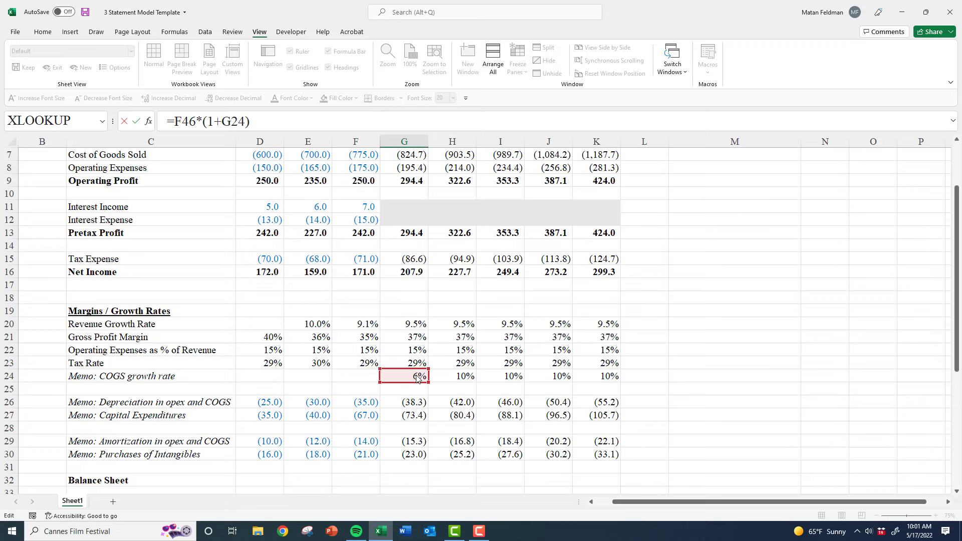
{"action": "key", "text": "ctrl+Return"}
Copy the Accounts Payable formula from G46 through K46 and apply the two-decimal number format with thousands separator
{"action": "key", "text": "ctrl+c"}
{"action": "key", "text": "shift+Right"}
{"action": "key", "text": "shift+Right"}
{"action": "key", "text": "shift+Right"}
{"action": "key", "text": "shift+Right"}
{"action": "key", "text": "ctrl+v"}
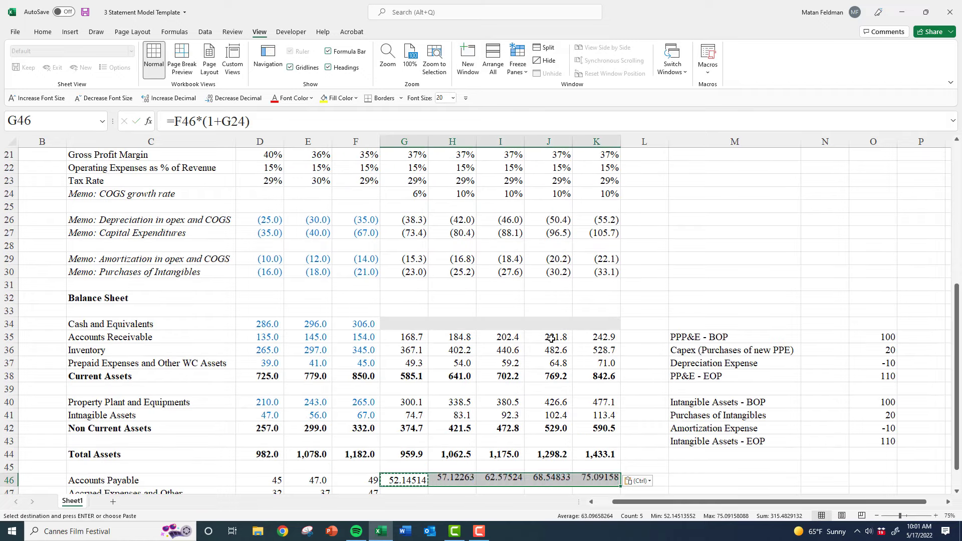
{"action": "key", "text": "ctrl+shift+1"}
Project Accrued Expenses and Other in G47 by growing the prior year's balance at the revenue growth rate, using =F47*(1+G20)
{"action": "key", "text": "Down"}
{"action": "key", "text": "Down"}
{"action": "key", "text": "Down"}
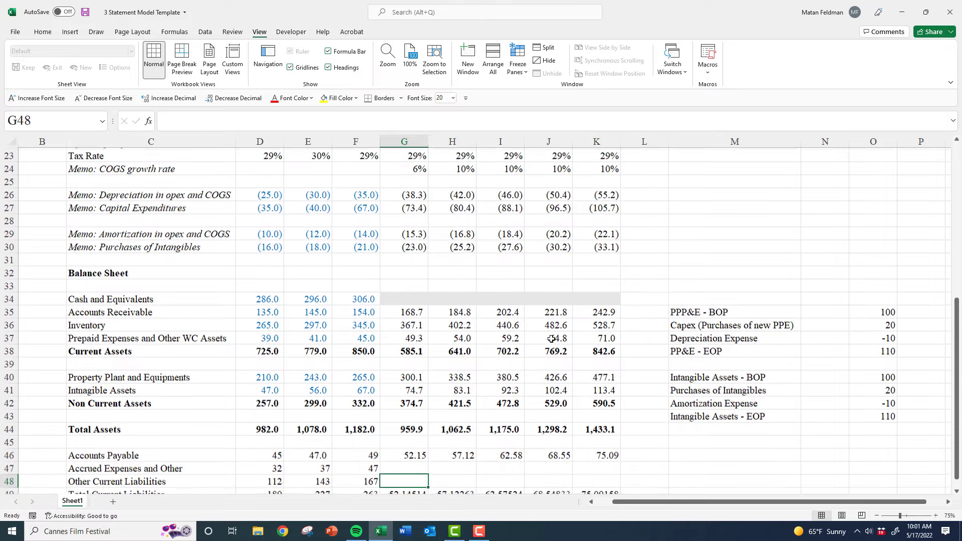
{"action": "key", "text": "Up"}
{"action": "key", "text": "Up"}
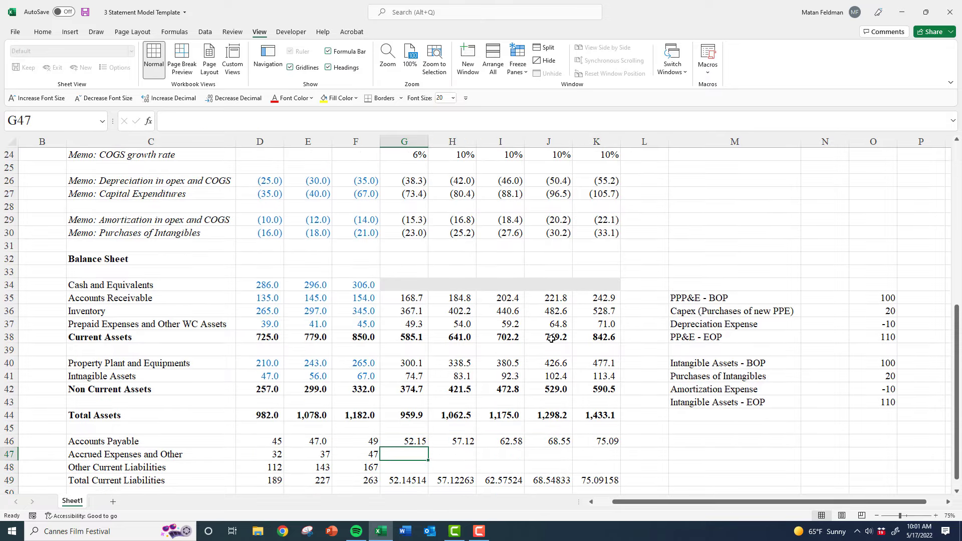
{"action": "type", "text": "="}
{"action": "key", "text": "Left"}
{"action": "type", "text": "("}
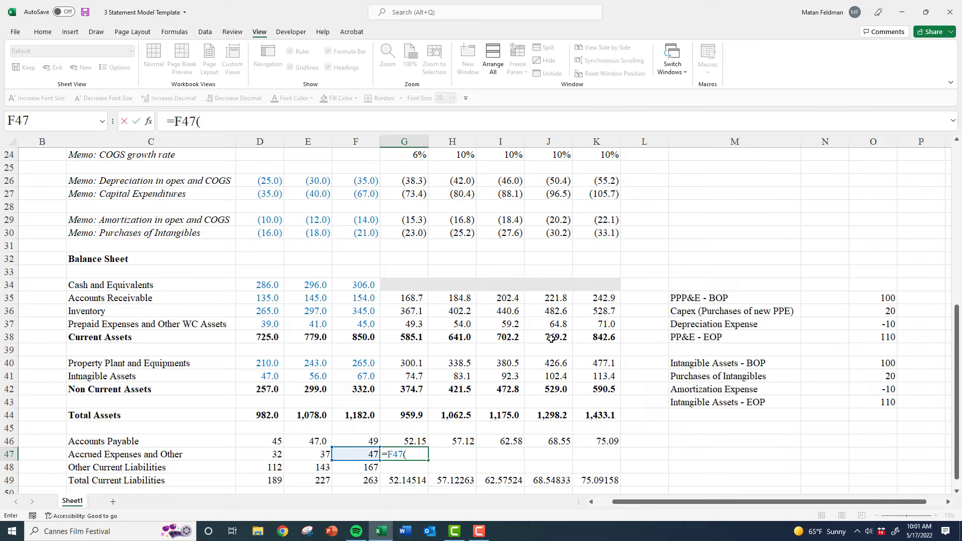
{"action": "key", "text": "BackSpace"}
{"action": "type", "text": "*(1+"}
{"action": "key", "text": "Up"}
{"action": "key", "text": "Up"}
{"action": "key", "text": "Up"}
{"action": "key", "text": "Up"}
{"action": "key", "text": "Up"}
{"action": "key", "text": "Up"}
{"action": "key", "text": "Up"}
{"action": "key", "text": "Up"}
{"action": "key", "text": "Up"}
{"action": "key", "text": "Up"}
{"action": "key", "text": "Up"}
{"action": "key", "text": "Up"}
{"action": "key", "text": "Up"}
{"action": "key", "text": "Up"}
{"action": "key", "text": "Up"}
{"action": "key", "text": "Up"}
{"action": "key", "text": "Up"}
{"action": "key", "text": "Up"}
{"action": "key", "text": "Up"}
{"action": "key", "text": "Up"}
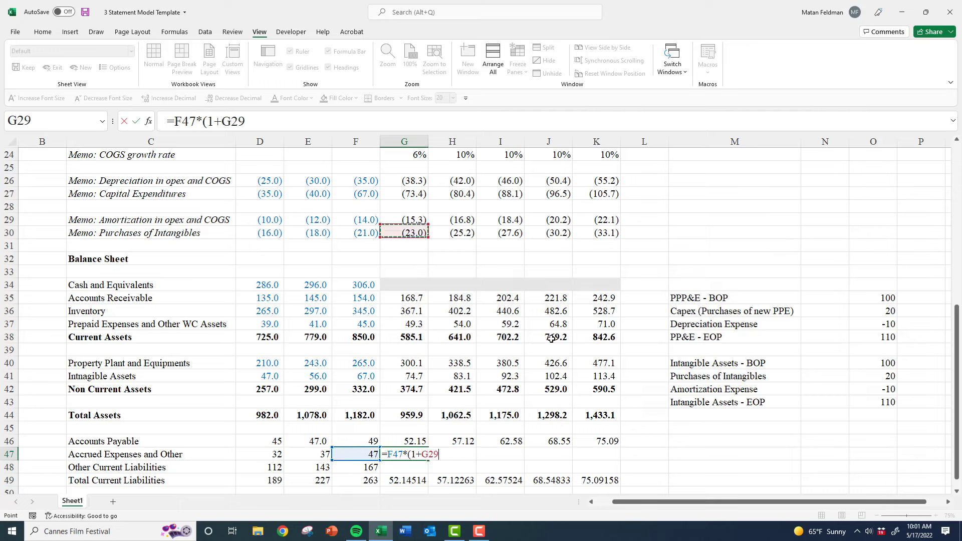
{"action": "key", "text": "Up"}
{"action": "key", "text": "Down"}
{"action": "key", "text": "Down"}
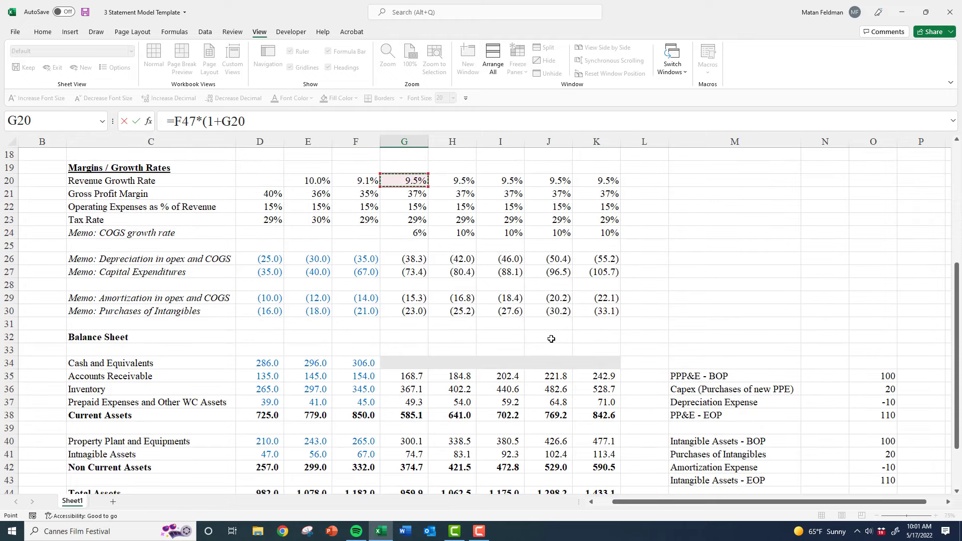
{"action": "key", "text": "Return"}
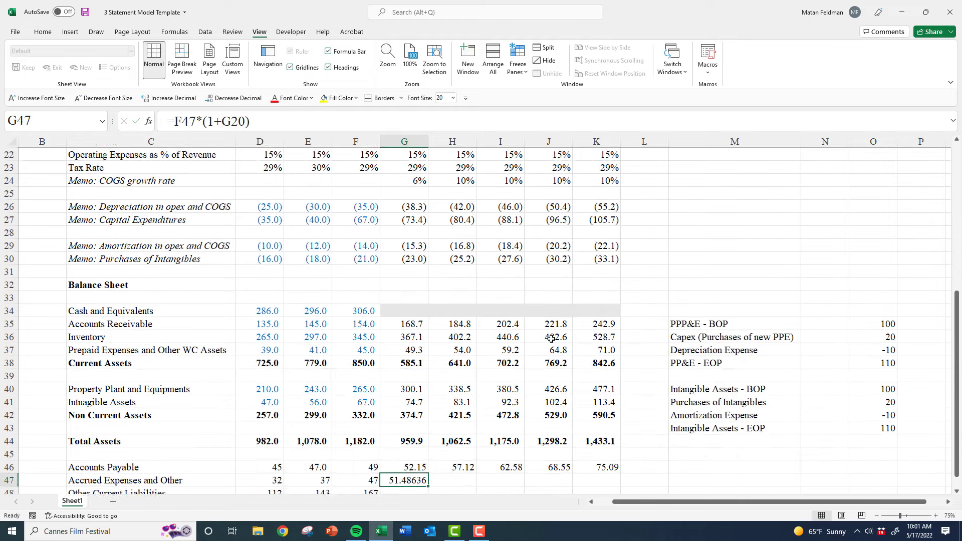
Copy the projected Accrued Expenses and Other formula from G47 across the forecast years through K47
{"action": "key", "text": "Up"}
{"action": "key", "text": "ctrl+c"}
{"action": "key", "text": "shift+Right"}
{"action": "key", "text": "shift+Right"}
{"action": "key", "text": "shift+Right"}
{"action": "key", "text": "shift+Right"}
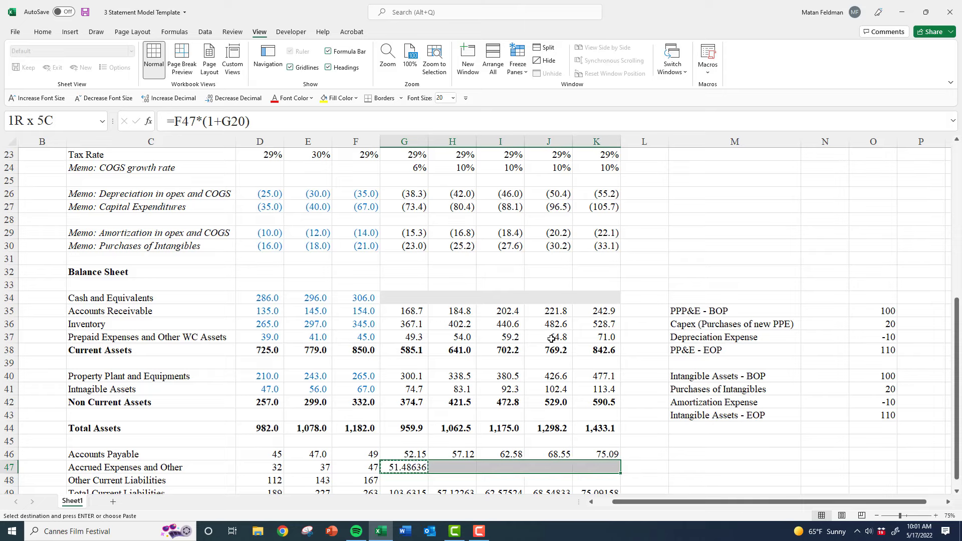
{"action": "key", "text": "ctrl+v"}
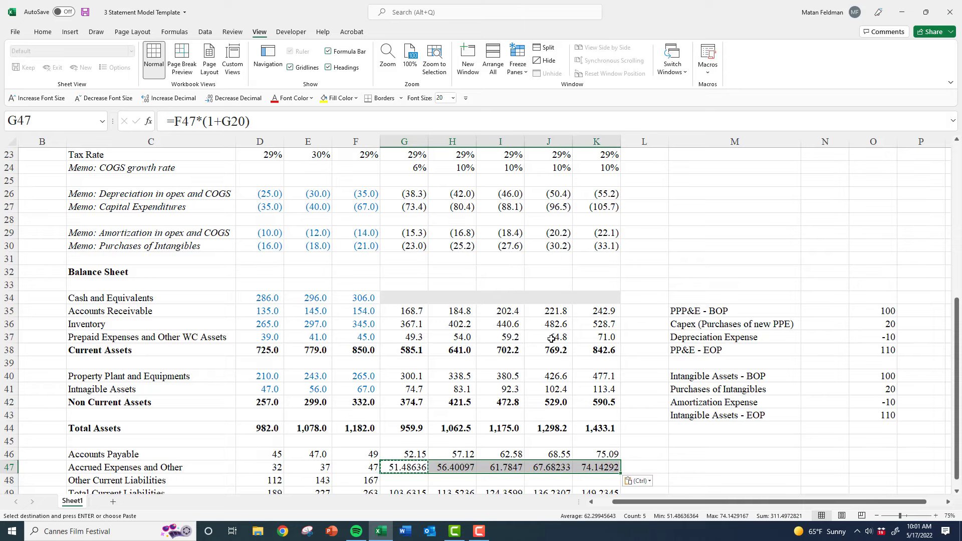
Project Other Current Liabilities in G48 from the prior year's balance and the revenue growth rate, using =F48*(1+G20)
{"action": "key", "text": "Down"}
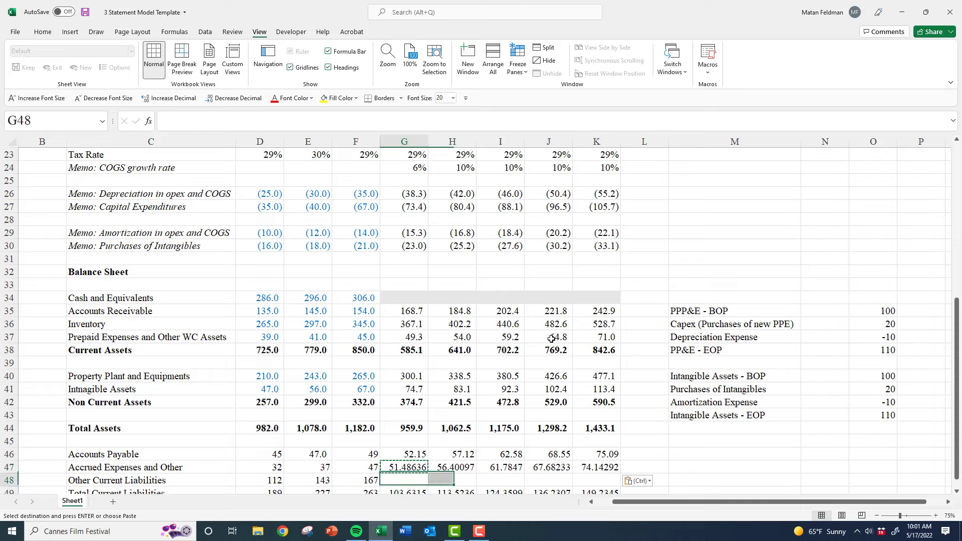
{"action": "type", "text": "="}
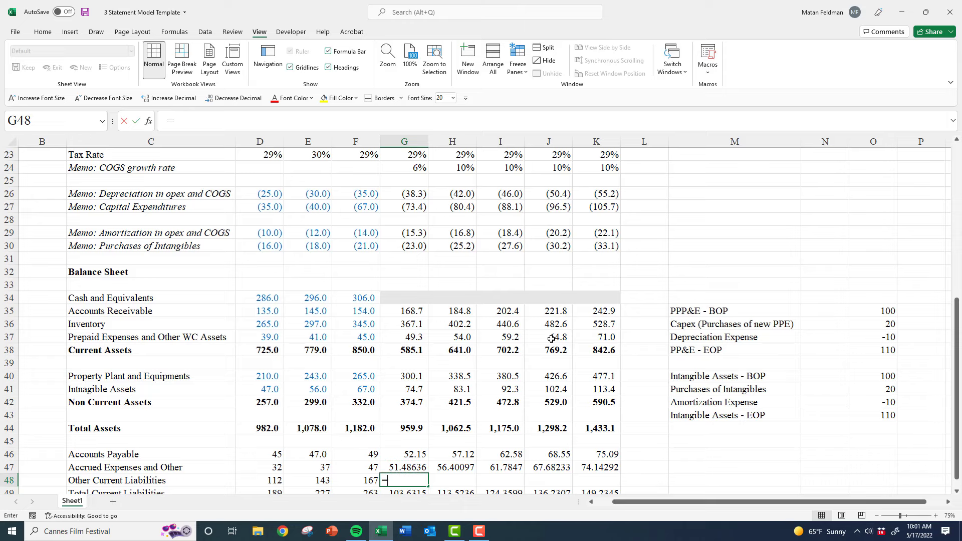
{"action": "key", "text": "Left"}
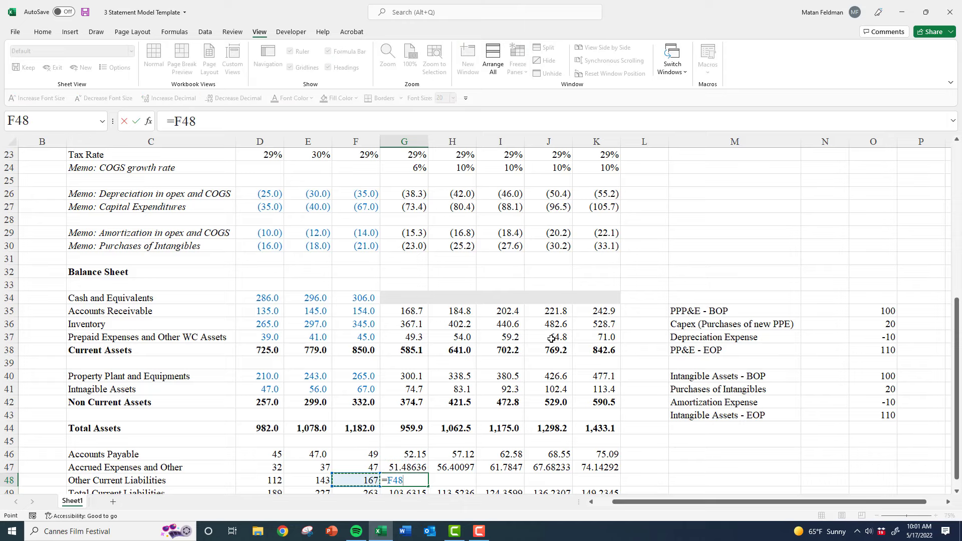
{"action": "type", "text": "*(1+"}
{"action": "key", "text": "Up"}
{"action": "key", "text": "Up"}
{"action": "key", "text": "Up"}
{"action": "key", "text": "Up"}
{"action": "key", "text": "Up"}
{"action": "key", "text": "Up"}
{"action": "key", "text": "Up"}
{"action": "key", "text": "Up"}
{"action": "key", "text": "Up"}
{"action": "key", "text": "Up"}
{"action": "key", "text": "Up"}
{"action": "key", "text": "Up"}
{"action": "key", "text": "Up"}
{"action": "key", "text": "Up"}
{"action": "key", "text": "Up"}
{"action": "key", "text": "Up"}
{"action": "key", "text": "Up"}
{"action": "key", "text": "Up"}
{"action": "key", "text": "Up"}
{"action": "key", "text": "Up"}
{"action": "key", "text": "Up"}
{"action": "key", "text": "Up"}
{"action": "key", "text": "Up"}
{"action": "key", "text": "Up"}
{"action": "key", "text": "Up"}
{"action": "key", "text": "Up"}
{"action": "key", "text": "Up"}
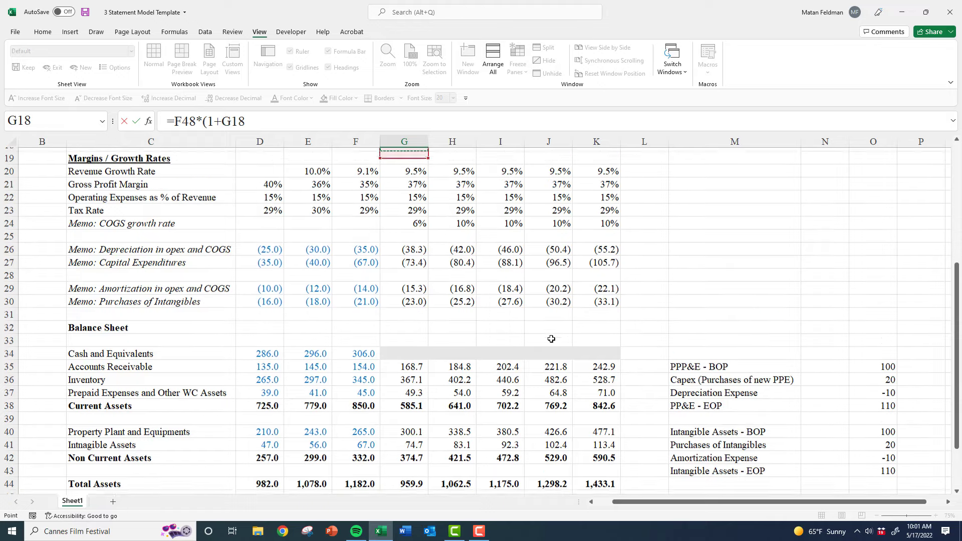
{"action": "key", "text": "Down"}
{"action": "key", "text": "Down"}
{"action": "type", "text": ")"}
{"action": "key", "text": "Return"}
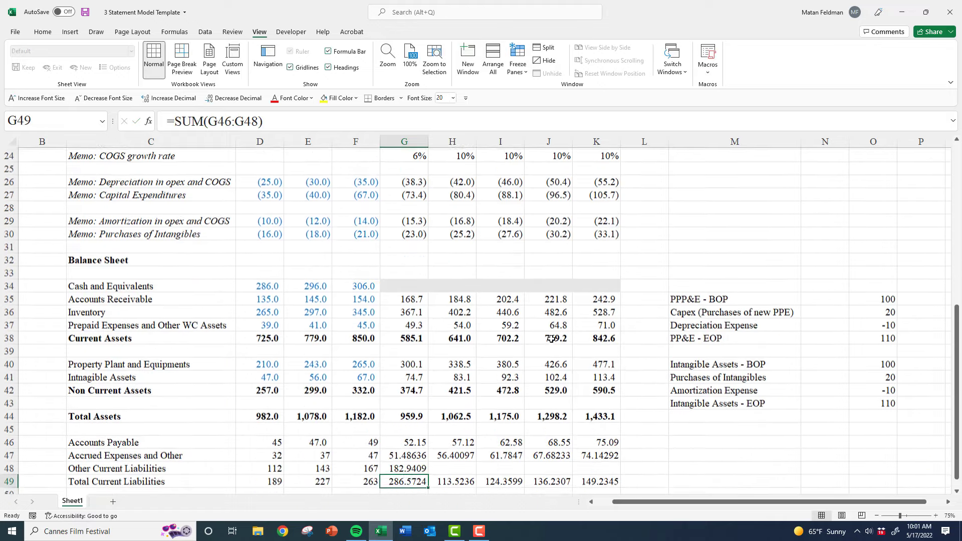
Copy the projected Other Current Liabilities formula from G48 across the forecast years through K48
{"action": "key", "text": "Up"}
{"action": "key", "text": "ctrl+c"}
{"action": "key", "text": "shift+Right"}
{"action": "key", "text": "shift+Right"}
{"action": "key", "text": "shift+Right"}
{"action": "key", "text": "shift+Right"}
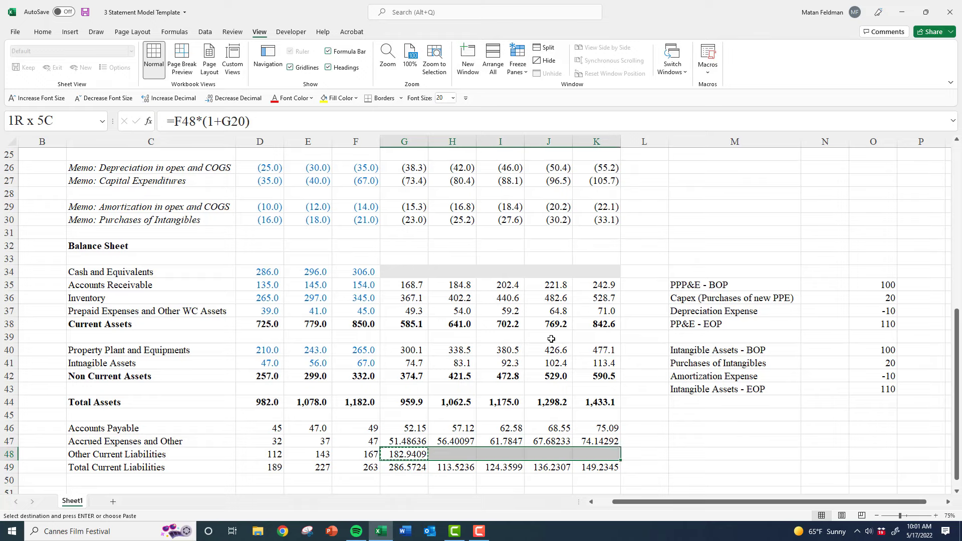
{"action": "key", "text": "ctrl+v"}
Format D46:K49 as numbers with one decimal place, a thousands separator and negatives in black parentheses
{"action": "key", "text": "Up"}
{"action": "key", "text": "Left"}
{"action": "key", "text": "Left"}
{"action": "key", "text": "Left"}
{"action": "key", "text": "Up"}
{"action": "key", "text": "Left"}
{"action": "key", "text": "ctrl+shift+Right"}
{"action": "key", "text": "ctrl+shift+Down"}
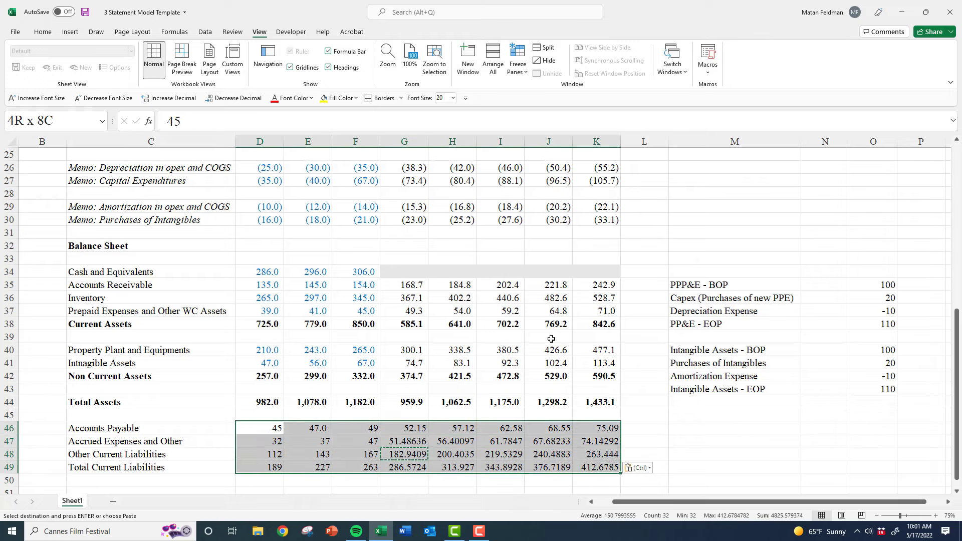
{"action": "key", "text": "Escape"}
{"action": "key", "text": "ctrl+1"}
{"action": "key", "text": "ctrl+shift+Tab"}
{"action": "key", "text": "ctrl+shift+Tab"}
{"action": "key", "text": "Tab"}
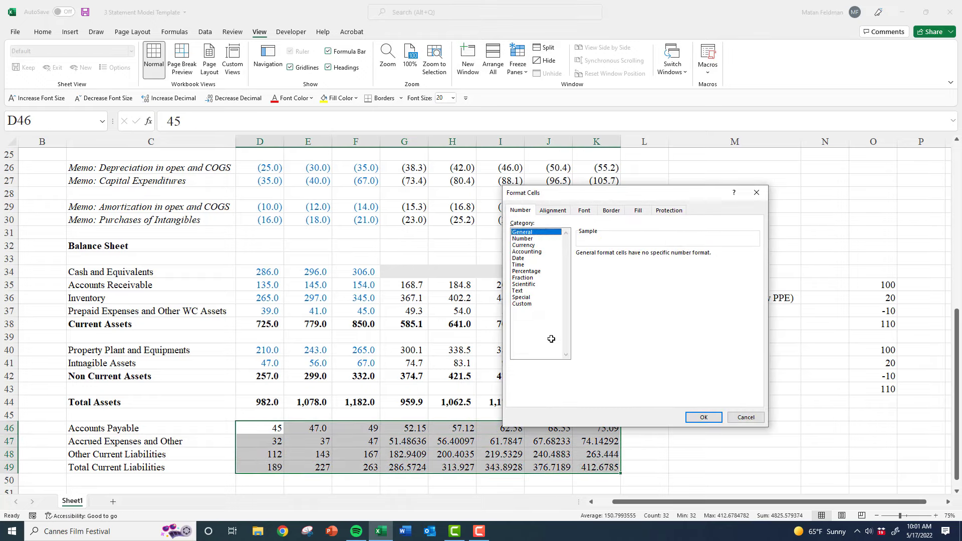
{"action": "key", "text": "Down"}
{"action": "key", "text": "Tab"}
{"action": "type", "text": "1"}
{"action": "key", "text": "Tab"}
{"action": "key", "text": "Tab"}
{"action": "key", "text": "Down"}
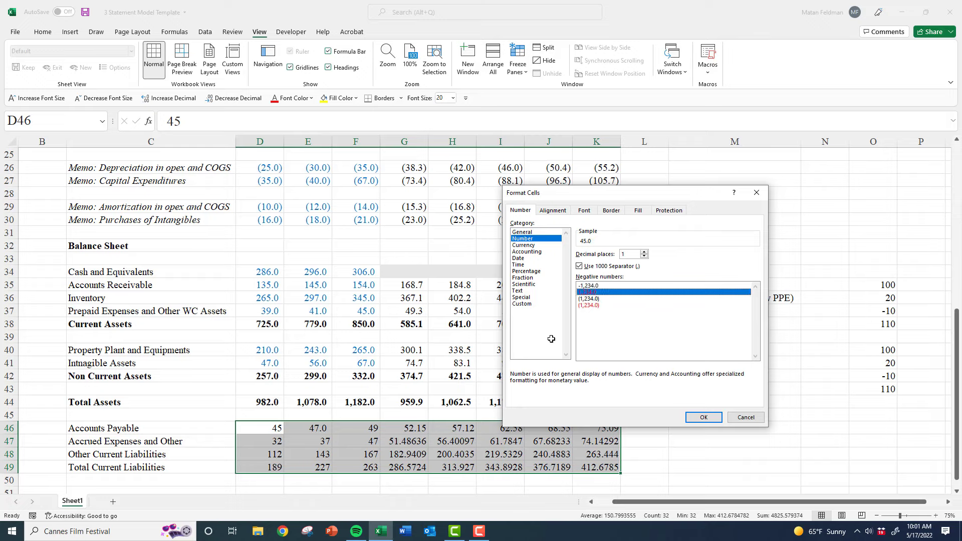
{"action": "key", "text": "Down"}
{"action": "key", "text": "Return"}
Bold the Total Current Liabilities row from its label in C49 through K49
{"action": "key", "text": "Down"}
{"action": "key", "text": "Down"}
{"action": "key", "text": "Down"}
{"action": "key", "text": "Left"}
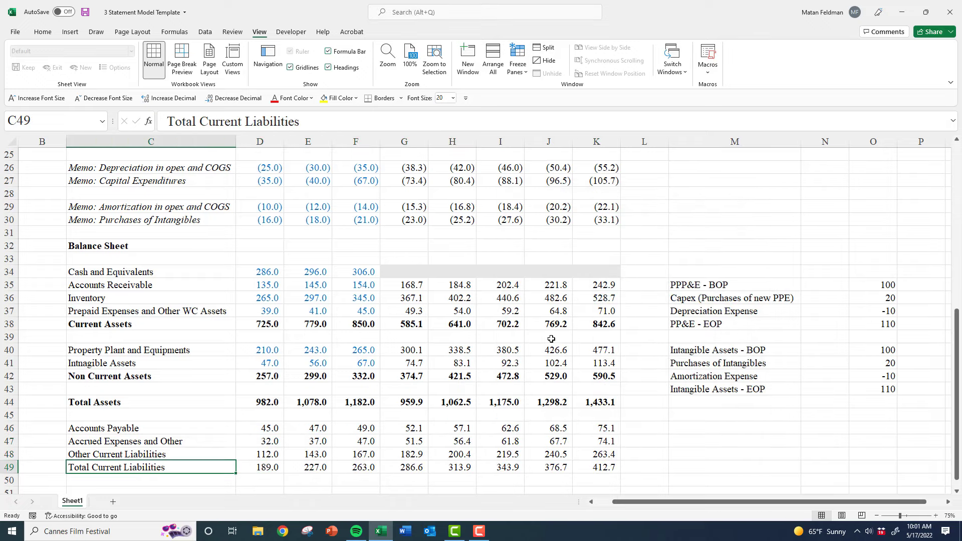
{"action": "key", "text": "ctrl+shift+Right"}
{"action": "key", "text": "ctrl+b"}
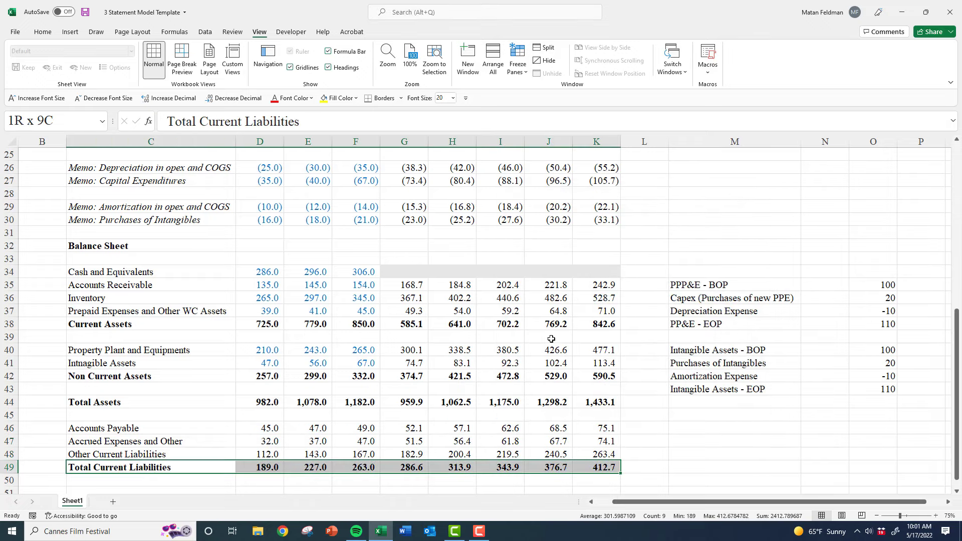
Review the current liabilities balances in column D and the blank rows beneath Total Current Liabilities
{"action": "key", "text": "Down"}
{"action": "key", "text": "Down"}
{"action": "key", "text": "Up"}
{"action": "key", "text": "Up"}
{"action": "key", "text": "Right"}
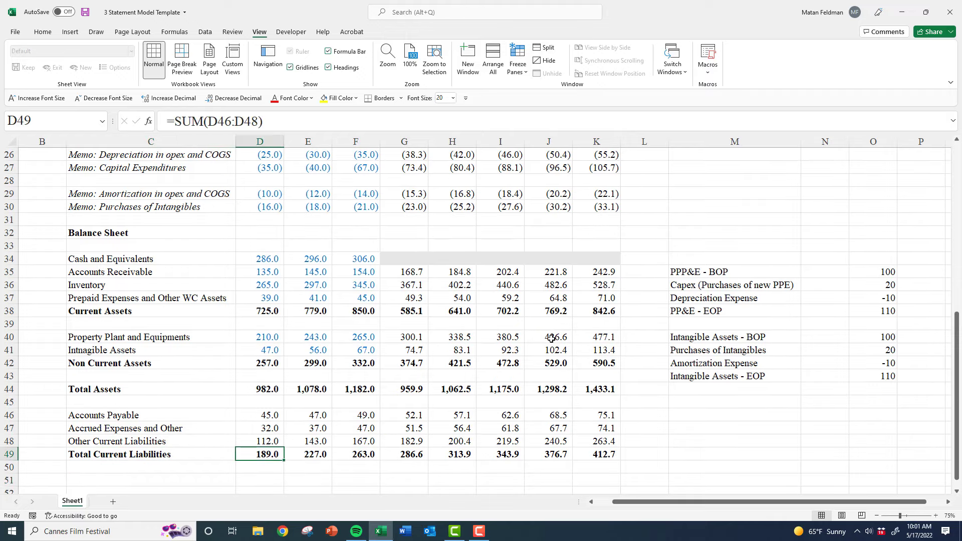
{"action": "key", "text": "Down"}
{"action": "key", "text": "Down"}
{"action": "key", "text": "Down"}
{"action": "key", "text": "Down"}
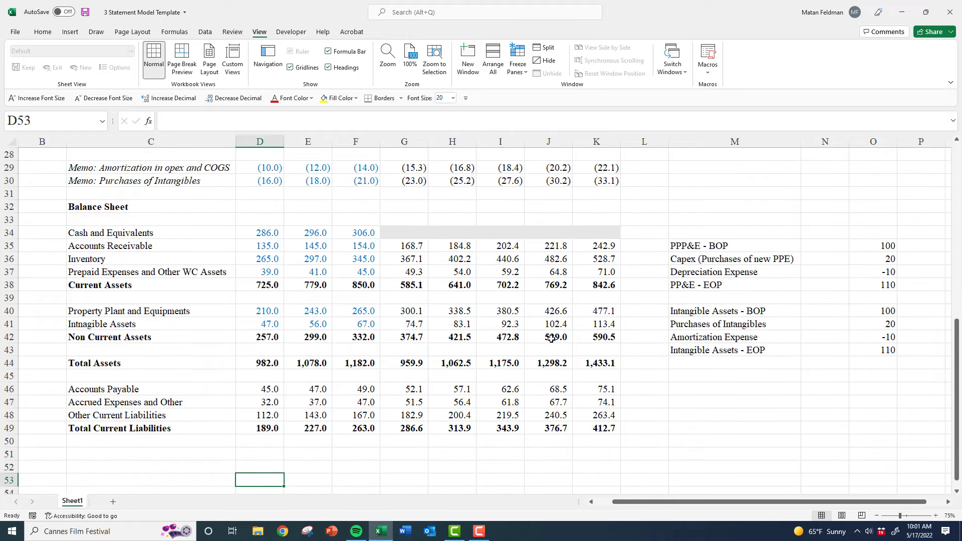
{"action": "key", "text": "Up"}
{"action": "key", "text": "Up"}
{"action": "key", "text": "Up"}
{"action": "key", "text": "Up"}
{"action": "key", "text": "Up"}
{"action": "key", "text": "Up"}
{"action": "key", "text": "Up"}
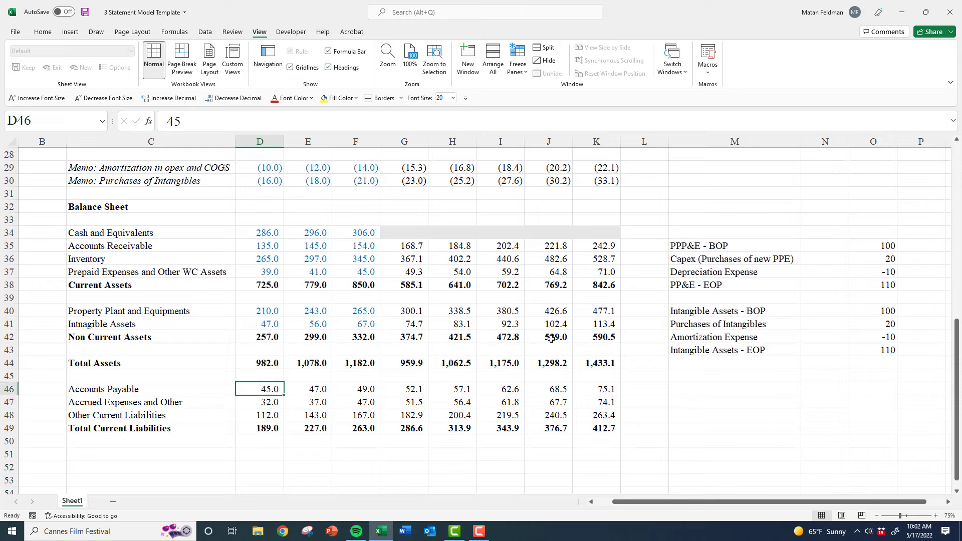
{"action": "key", "text": "Down"}
{"action": "key", "text": "Down"}
{"action": "key", "text": "Up"}
{"action": "key", "text": "Up"}
{"action": "key", "text": "Down"}
{"action": "key", "text": "Down"}
{"action": "key", "text": "Down"}
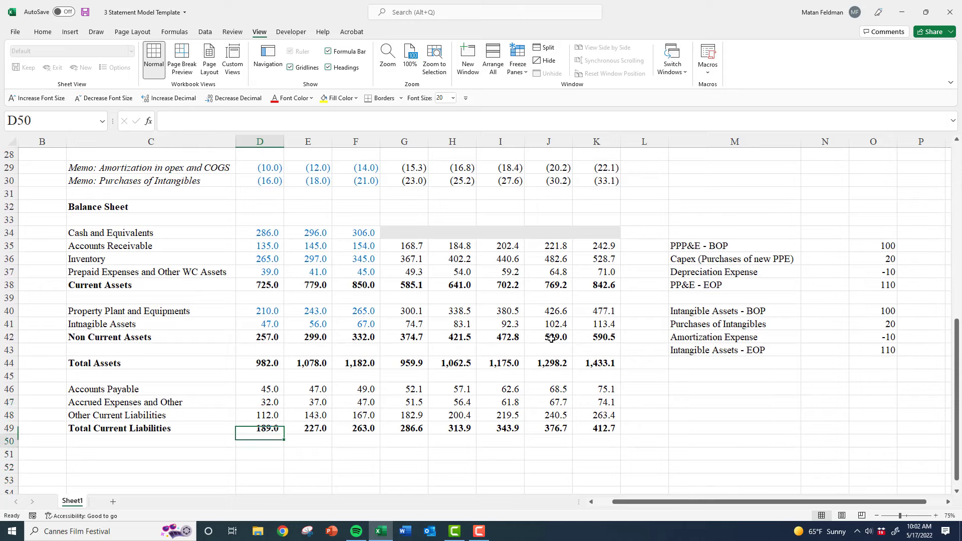
{"action": "key", "text": "Down"}
{"action": "key", "text": "Down"}
{"action": "key", "text": "Left"}
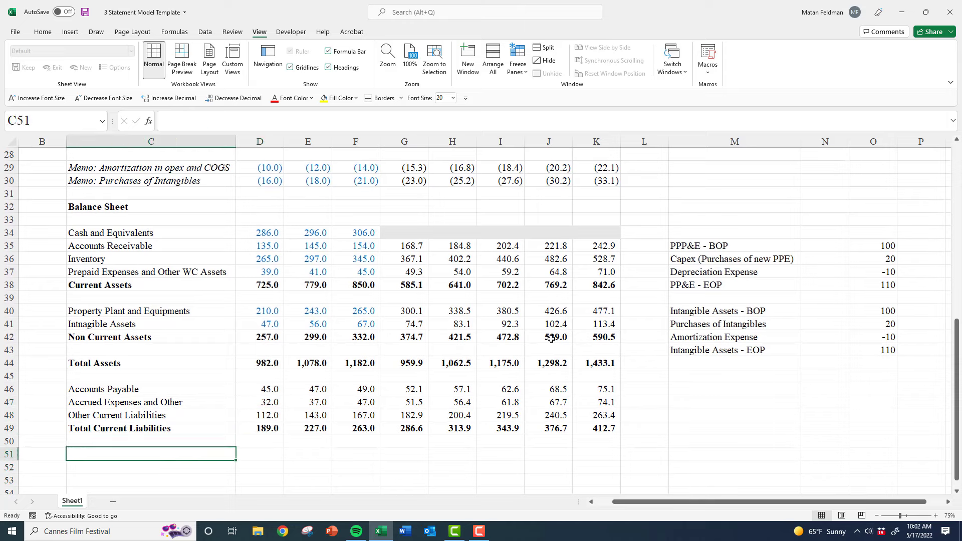
{"action": "key", "text": "Down"}
{"action": "key", "text": "Down"}
{"action": "key", "text": "Down"}
{"action": "key", "text": "Down"}
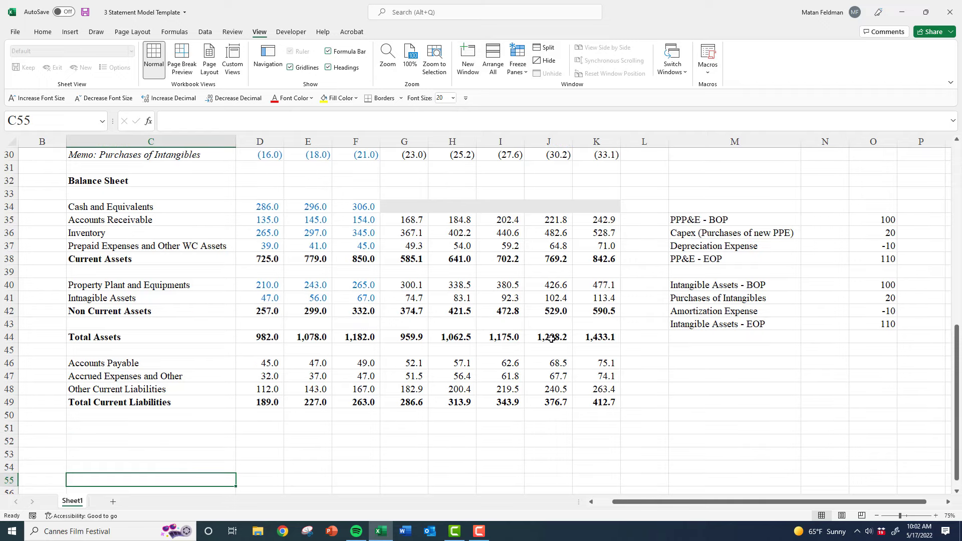
Add a Long Term Debt label in C51, leaving one blank row beneath Total Current Liabilities
{"action": "key", "text": "Down"}
{"action": "key", "text": "Down"}
{"action": "key", "text": "Up"}
{"action": "key", "text": "Up"}
{"action": "key", "text": "Up"}
{"action": "key", "text": "Up"}
{"action": "key", "text": "Up"}
{"action": "key", "text": "Up"}
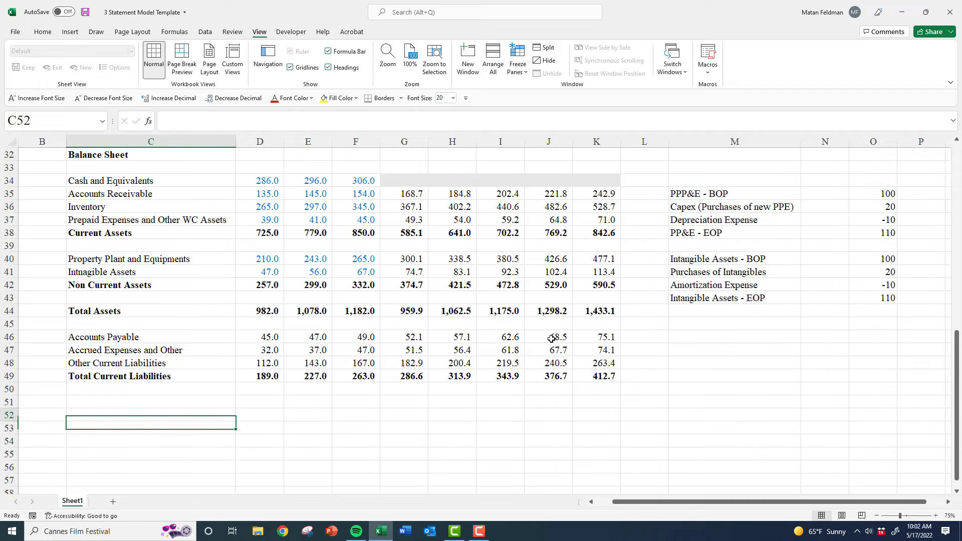
{"action": "type", "text": "Debt"}
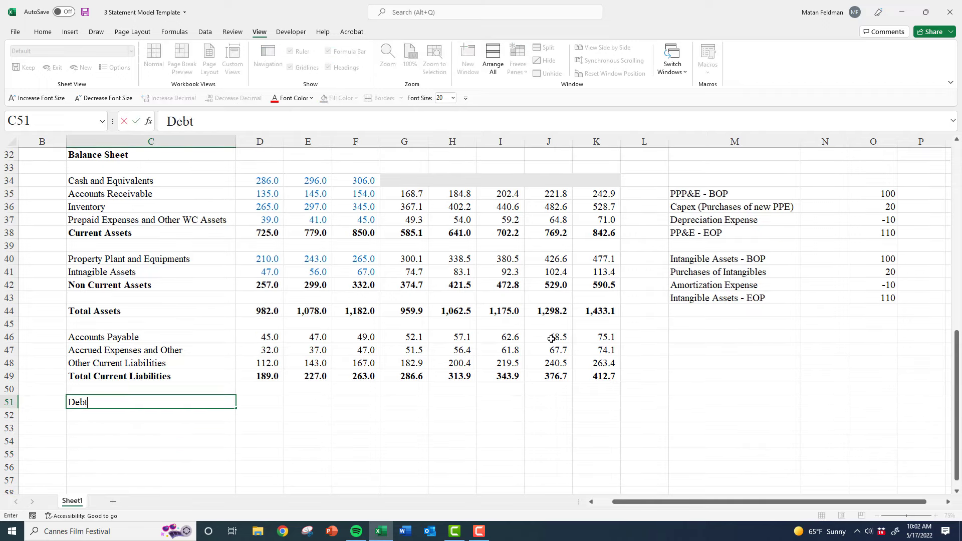
{"action": "key", "text": "Escape"}
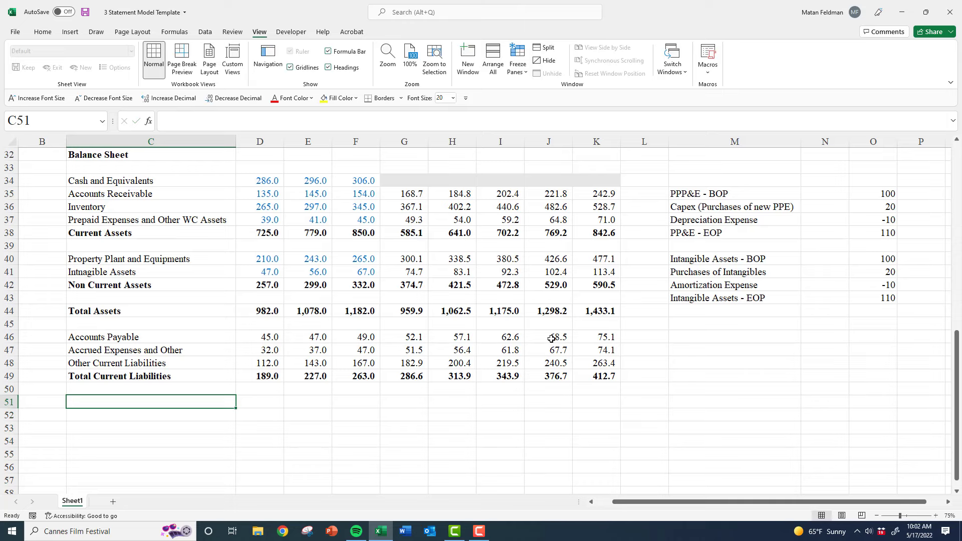
{"action": "type", "text": "Long Term"}
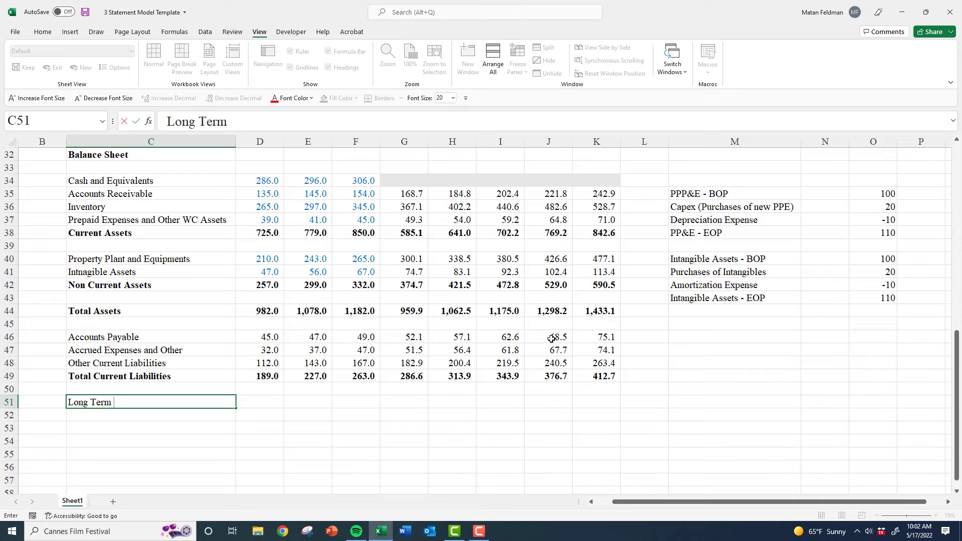
{"action": "type", "text": " Debt"}
{"action": "key", "text": "ctrl+Return"}
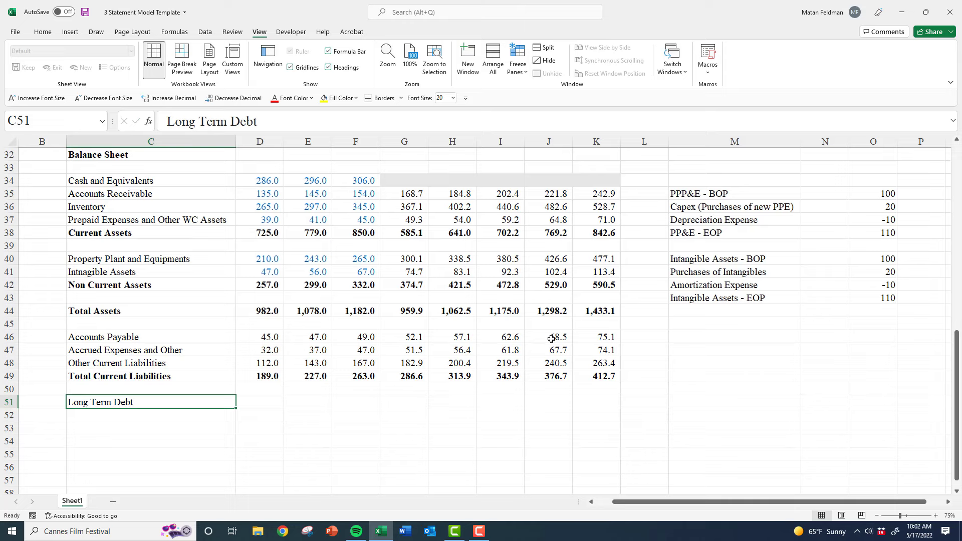
Insert a new row above Long Term Debt and label it Revolver in C51
{"action": "key", "text": "Down"}
{"action": "key", "text": "Up"}
{"action": "key", "text": "alt+i"}
{"action": "key", "text": "r"}
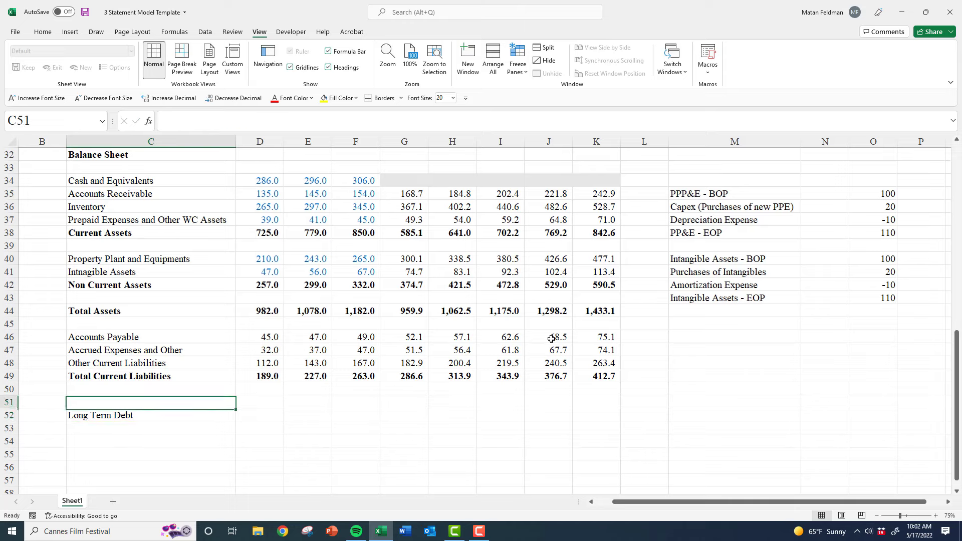
{"action": "key", "text": "Down"}
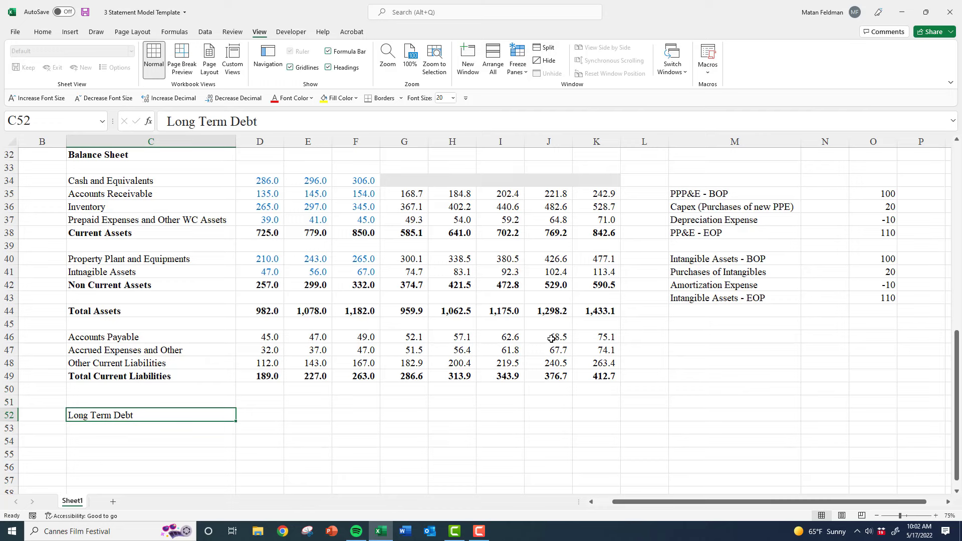
{"action": "key", "text": "Up"}
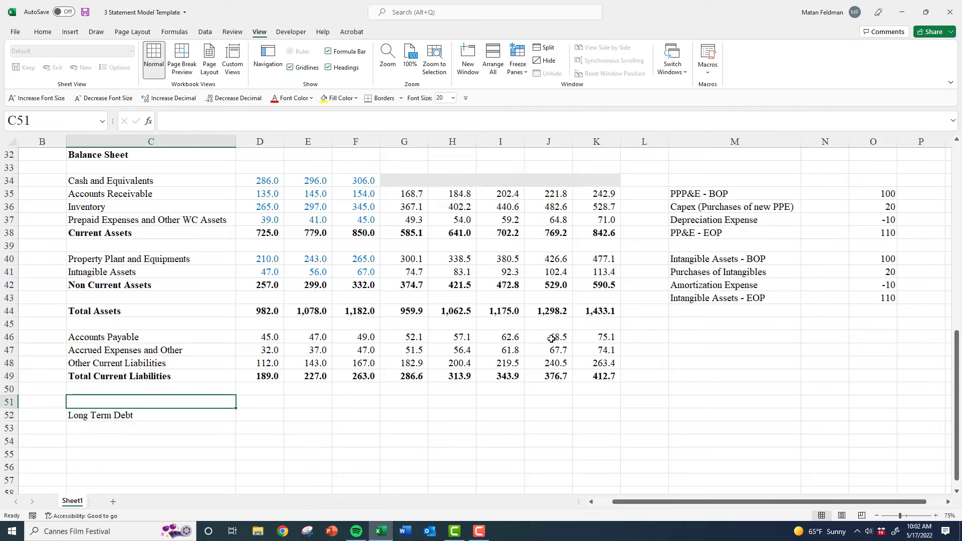
{"action": "type", "text": "Revolver"}
{"action": "key", "text": "ctrl+Return"}
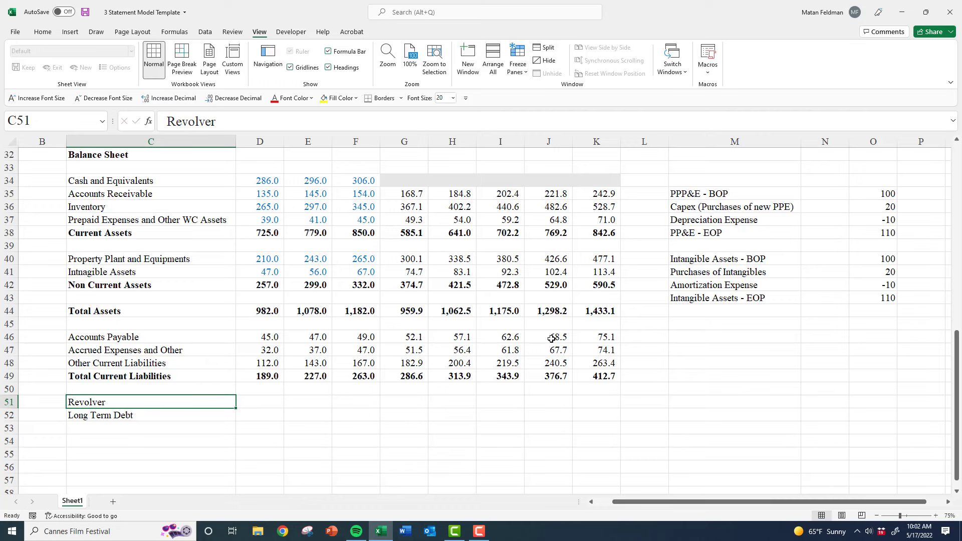
{"action": "key", "text": "Down"}
{"action": "key", "text": "Up"}
{"action": "key", "text": "Right"}
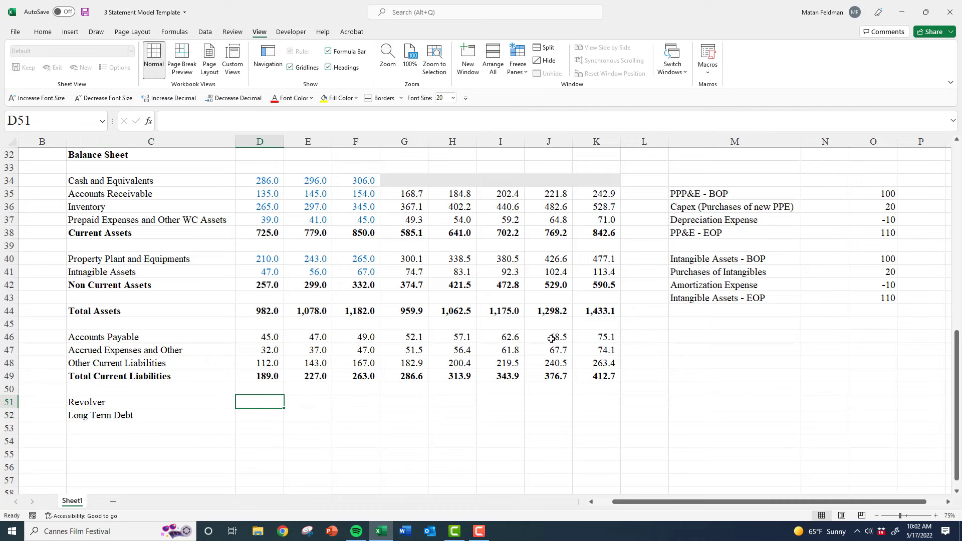
{"action": "key", "text": "Left"}
{"action": "key", "text": "shift+Right"}
{"action": "key", "text": "shift+Right"}
{"action": "key", "text": "shift+Right"}
{"action": "key", "text": "shift+Right"}
{"action": "key", "text": "shift+Right"}
{"action": "key", "text": "shift+Right"}
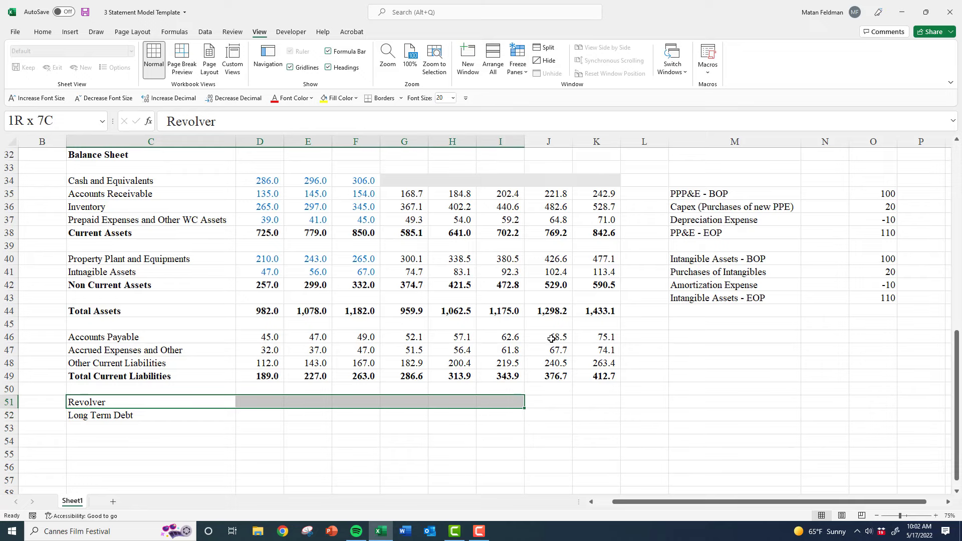
{"action": "key", "text": "shift+Right"}
{"action": "key", "text": "shift+Right"}
{"action": "key", "text": "shift+Left"}
{"action": "key", "text": "shift+Left"}
{"action": "key", "text": "shift+Left"}
{"action": "key", "text": "shift+Left"}
{"action": "key", "text": "shift+Left"}
{"action": "key", "text": "shift+Left"}
{"action": "key", "text": "shift+Left"}
{"action": "key", "text": "shift+Left"}
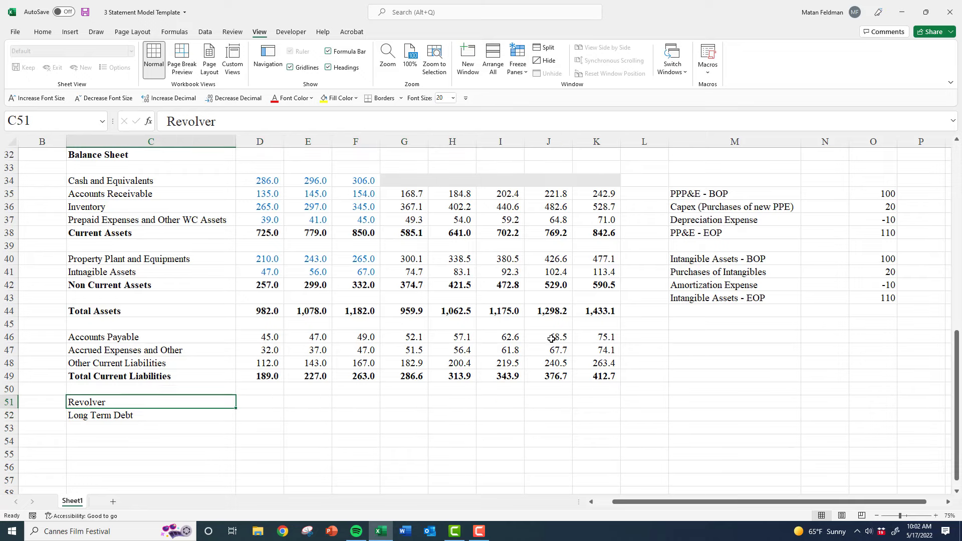
Review the historical interest expense in D12:F12 of the income statement
{"action": "key", "text": "Down"}
{"action": "key", "text": "Right"}
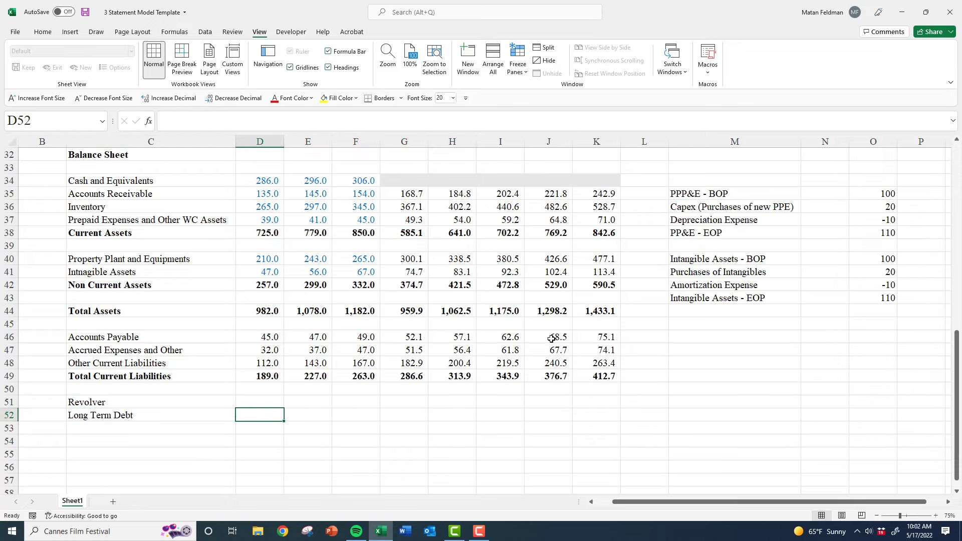
{"action": "scroll", "coordinate": [296, 278], "scroll_direction": "up", "scroll_amount": 5}
{"action": "scroll", "coordinate": [298, 296], "scroll_direction": "up", "scroll_amount": 6}
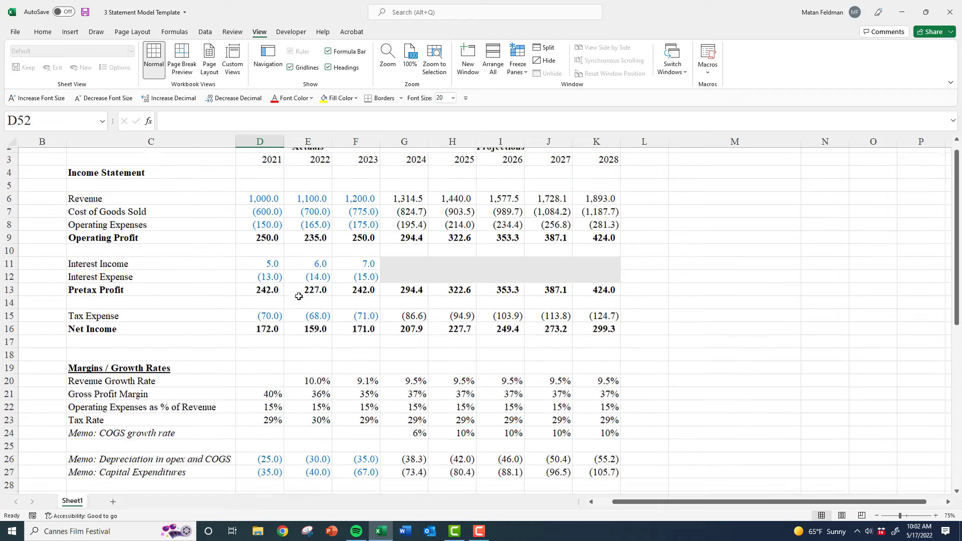
{"action": "scroll", "coordinate": [299, 296], "scroll_direction": "up", "scroll_amount": 1}
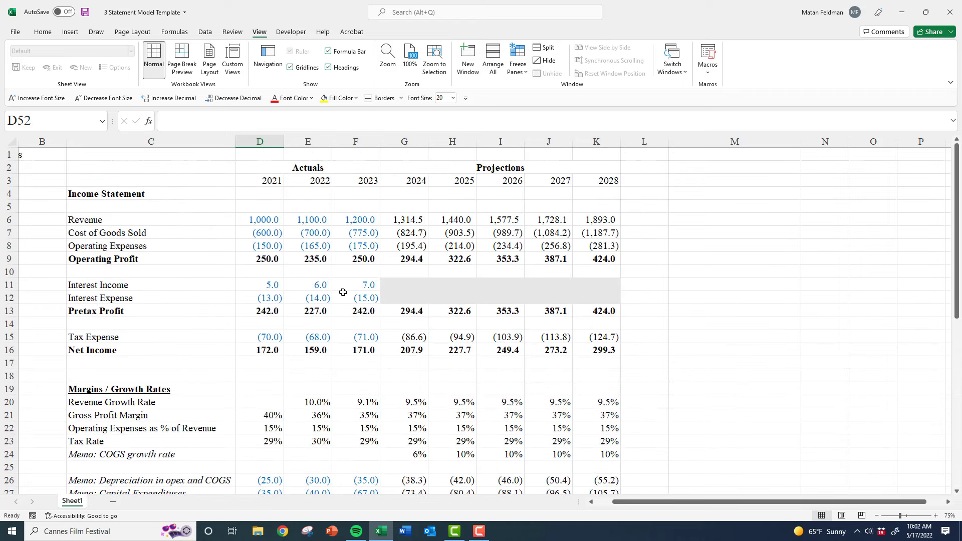
{"action": "left_click_drag", "start_coordinate": [370, 299], "coordinate": [276, 302]}
{"action": "scroll", "coordinate": [274, 308], "scroll_direction": "down", "scroll_amount": 1}
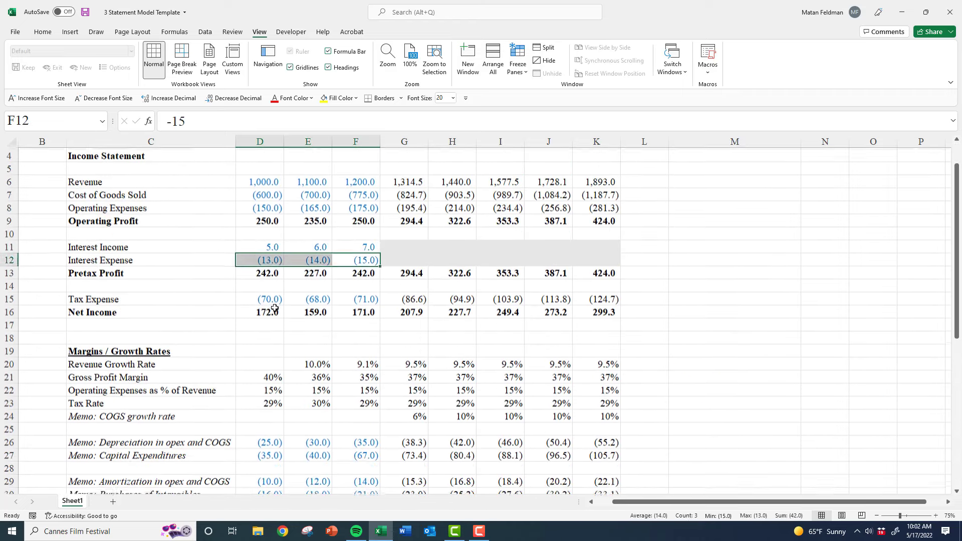
{"action": "scroll", "coordinate": [275, 308], "scroll_direction": "down", "scroll_amount": 9}
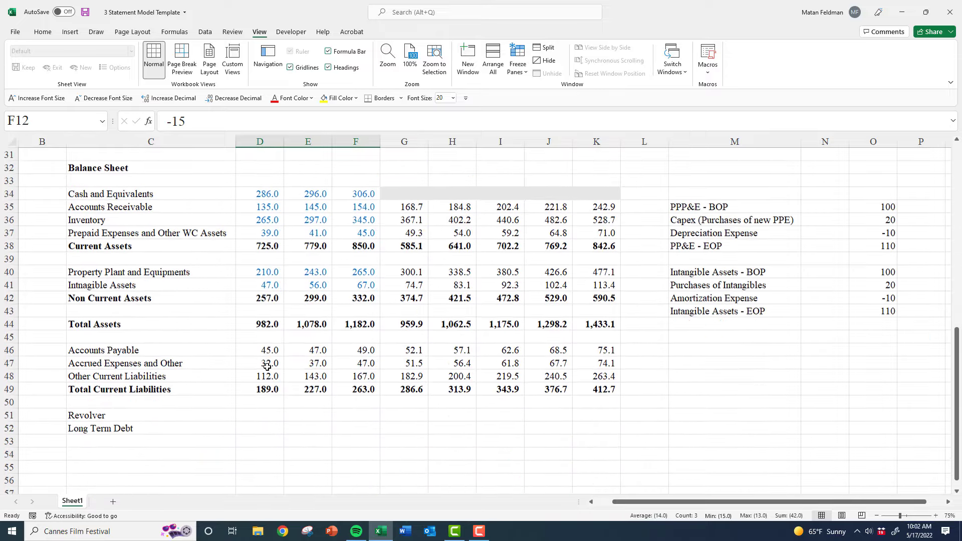
{"action": "scroll", "coordinate": [267, 367], "scroll_direction": "down", "scroll_amount": 1}
Enter the historical Long Term Debt balances 167, 178 and 186 in D52:F52
{"action": "left_click", "coordinate": [261, 388]}
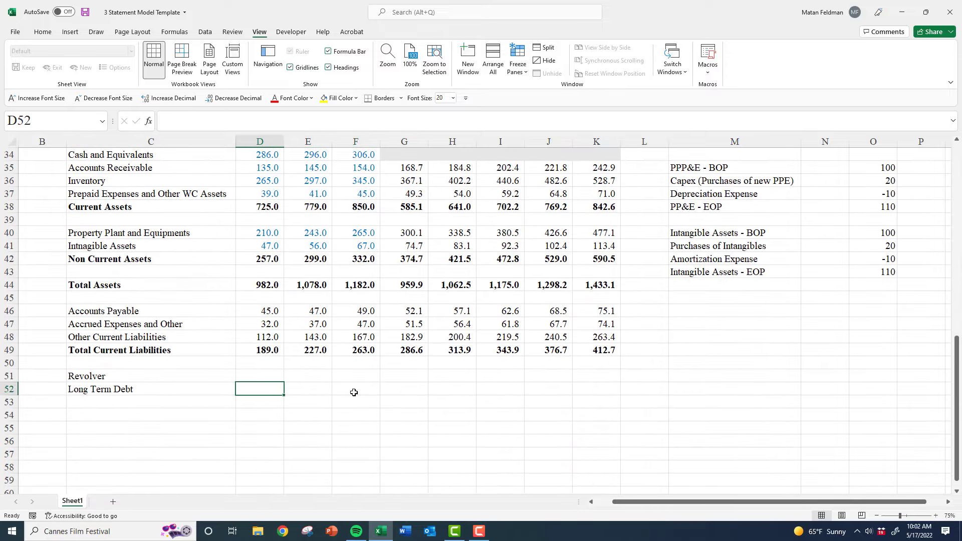
{"action": "type", "text": "167"}
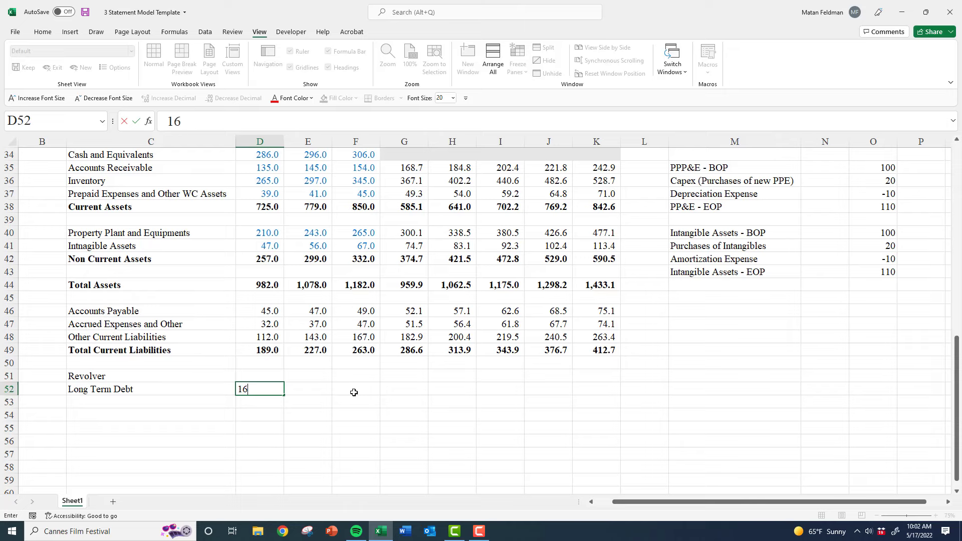
{"action": "key", "text": "Tab"}
{"action": "type", "text": "178"}
{"action": "key", "text": "Tab"}
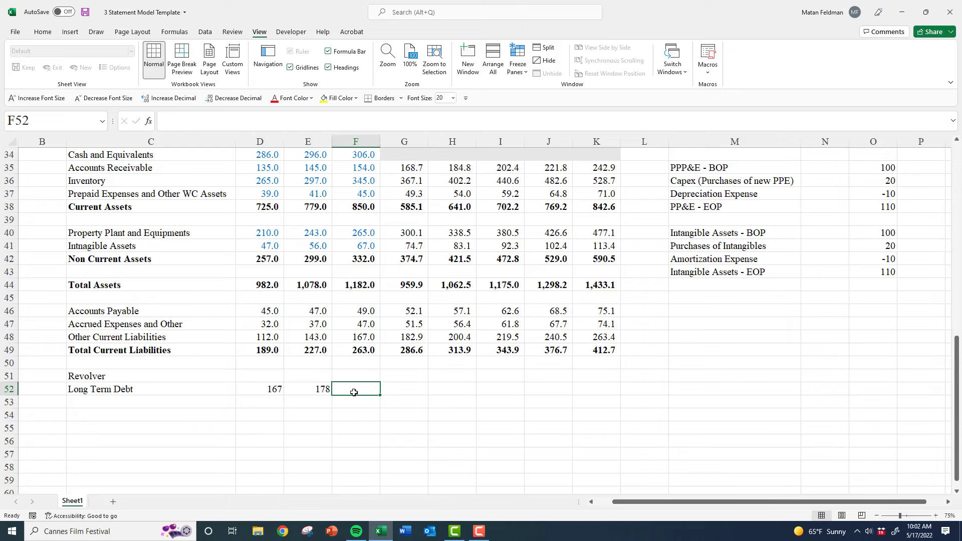
{"action": "type", "text": "186"}
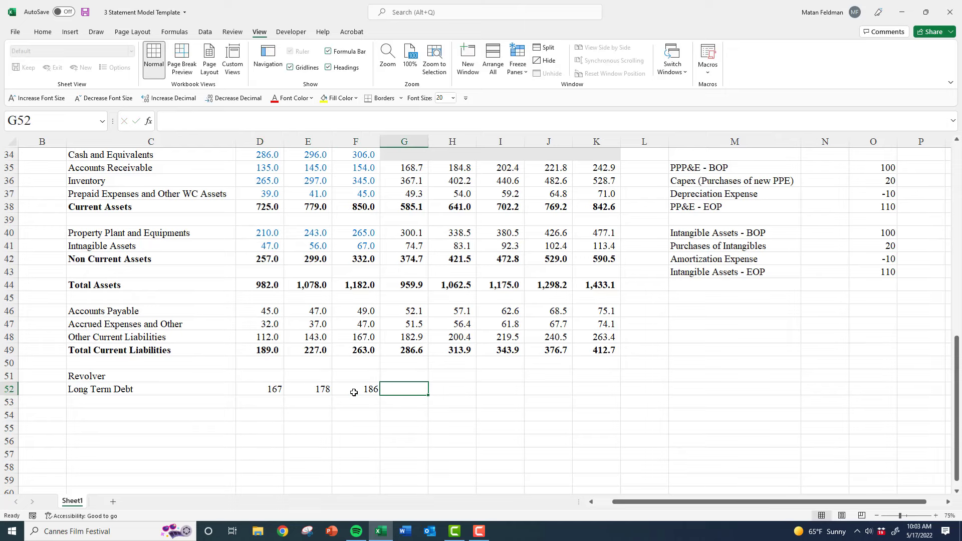
{"action": "key", "text": "ctrl+Return"}
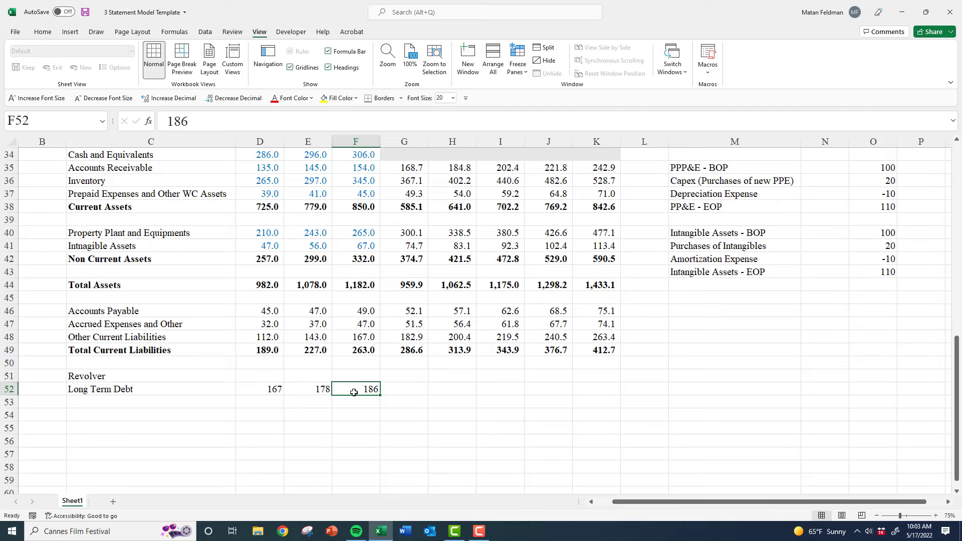
Enter the historical Revolver balances 0, 12 and 5 in D51:F51
{"action": "key", "text": "Left"}
{"action": "key", "text": "Left"}
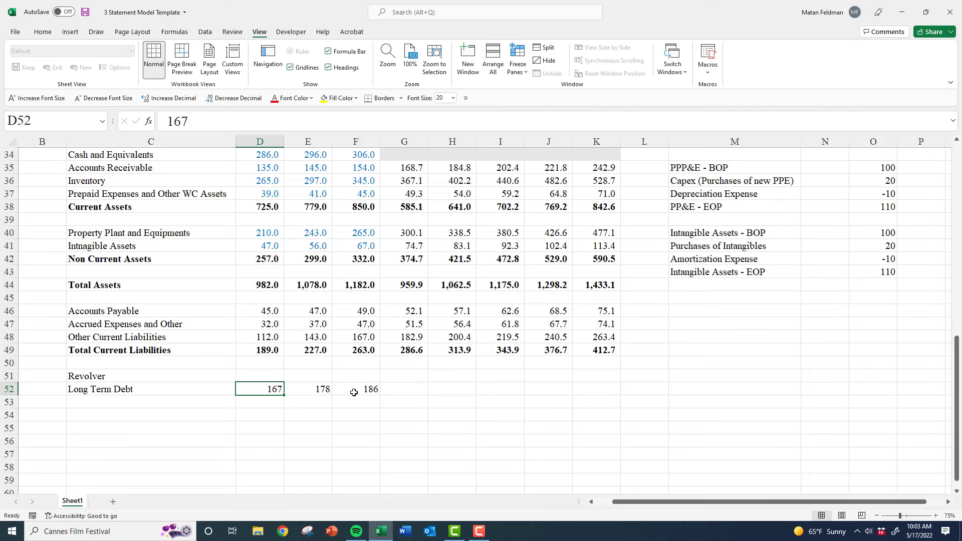
{"action": "key", "text": "Up"}
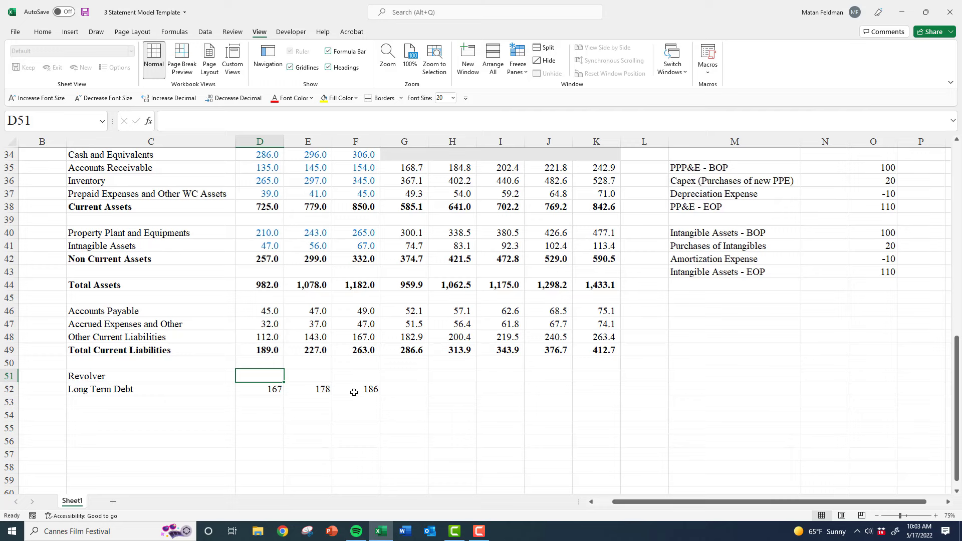
{"action": "type", "text": "0"}
{"action": "key", "text": "Tab"}
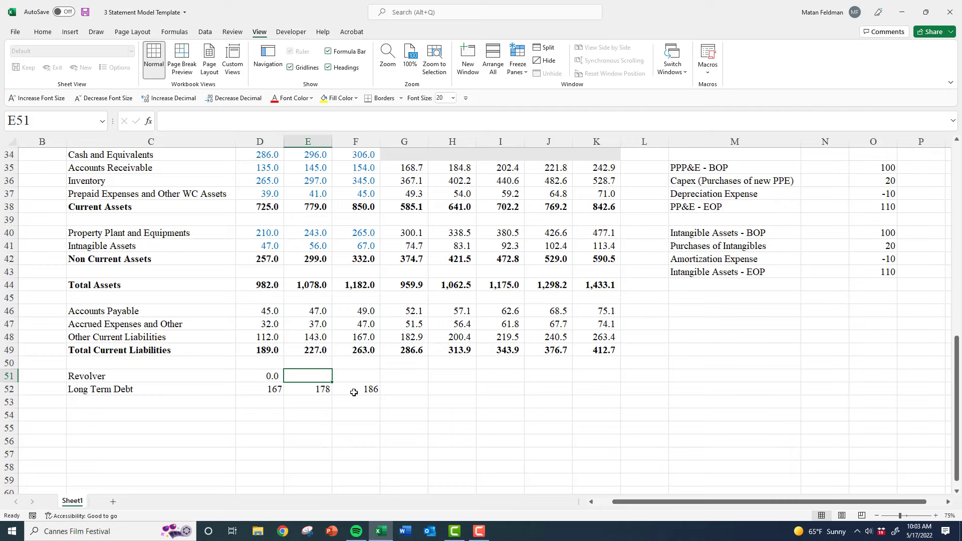
{"action": "type", "text": "12"}
{"action": "key", "text": "Tab"}
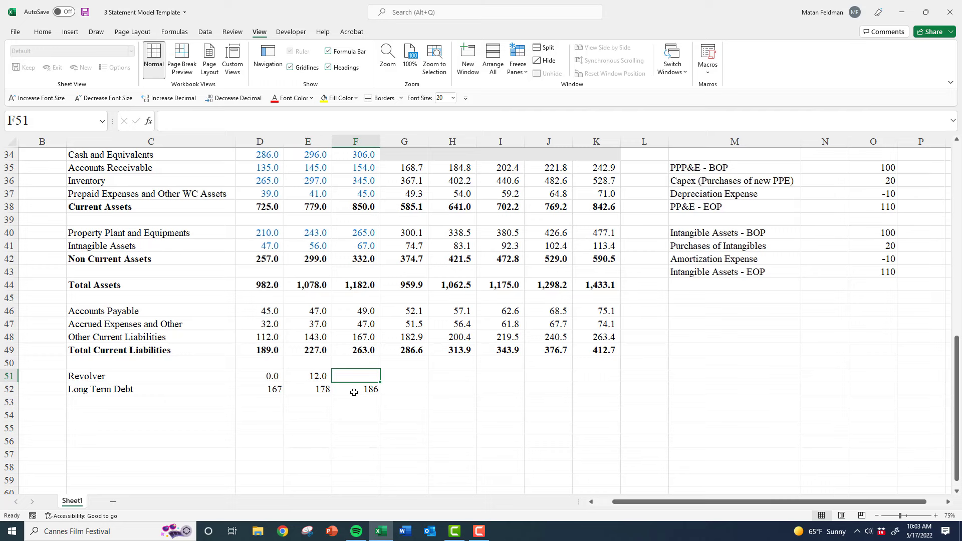
{"action": "type", "text": "5"}
{"action": "key", "text": "Return"}
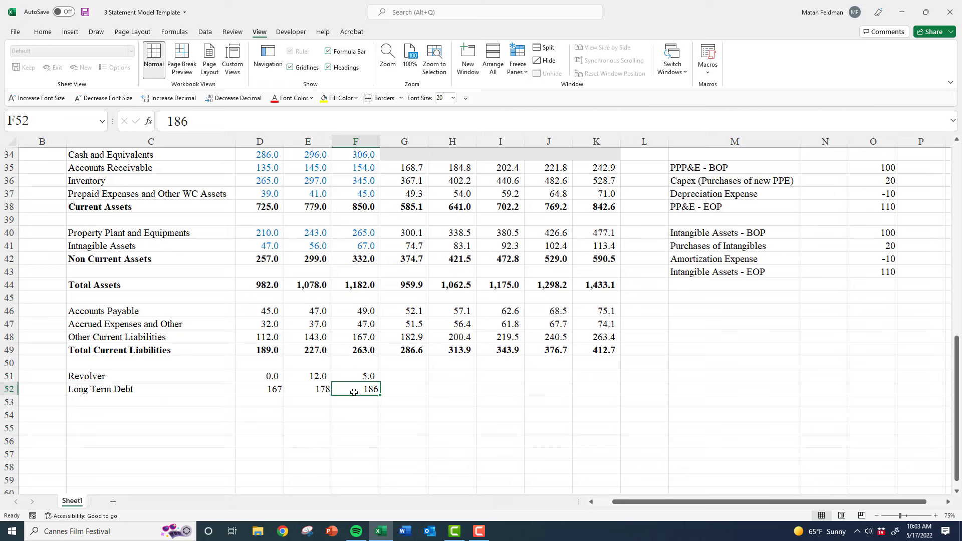
Label C53 beneath Long Term Debt as Other Liabilities
{"action": "key", "text": "Left"}
{"action": "key", "text": "Left"}
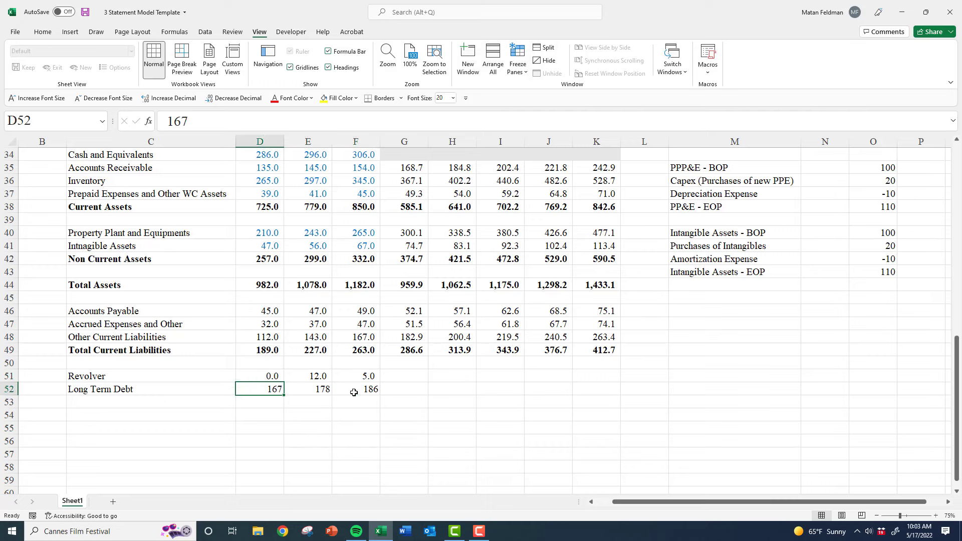
{"action": "key", "text": "Down"}
{"action": "key", "text": "Left"}
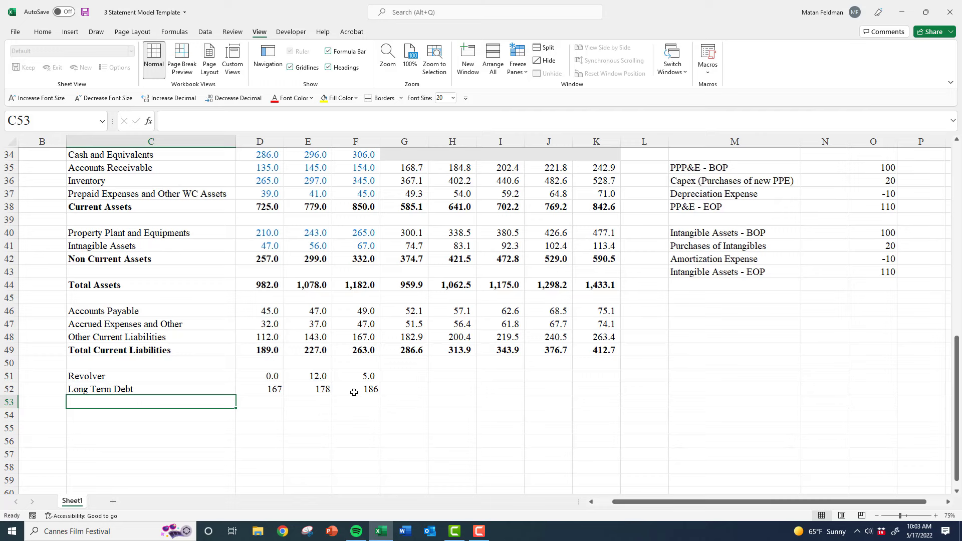
{"action": "type", "text": "Other"}
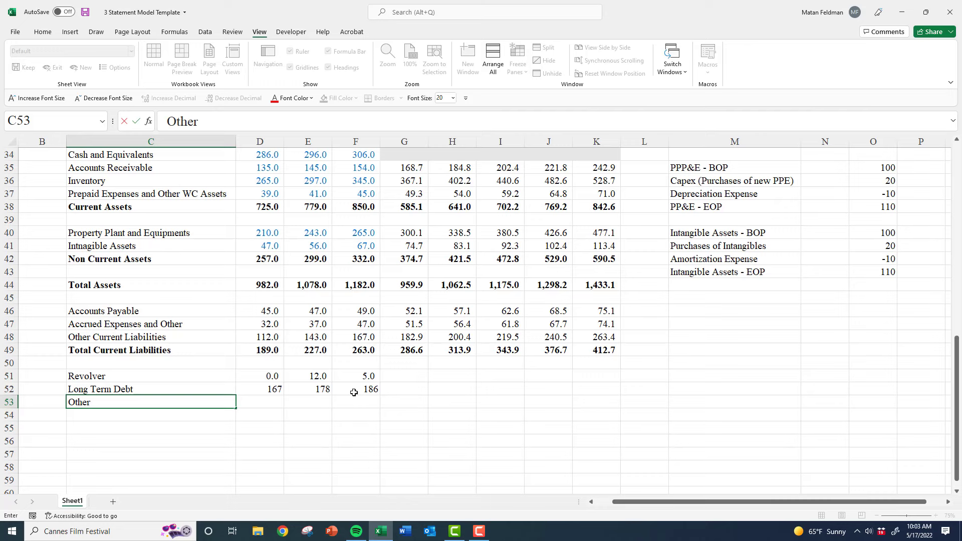
{"action": "type", "text": " Liabilitit"}
{"action": "type", "text": "ies"}
{"action": "key", "text": "Return"}
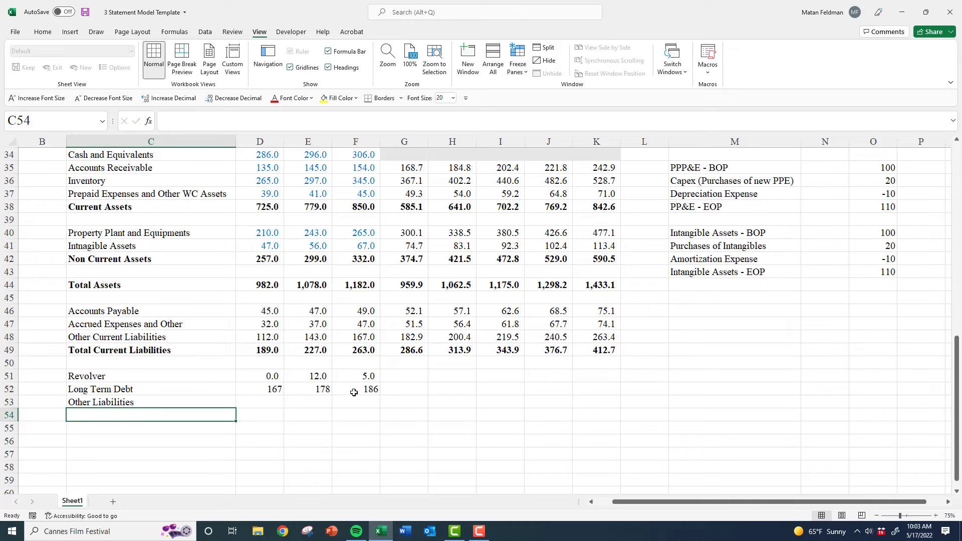
Enter the historical Other Liabilities balances 45, 47 and 49 in D53:F53
{"action": "key", "text": "Up"}
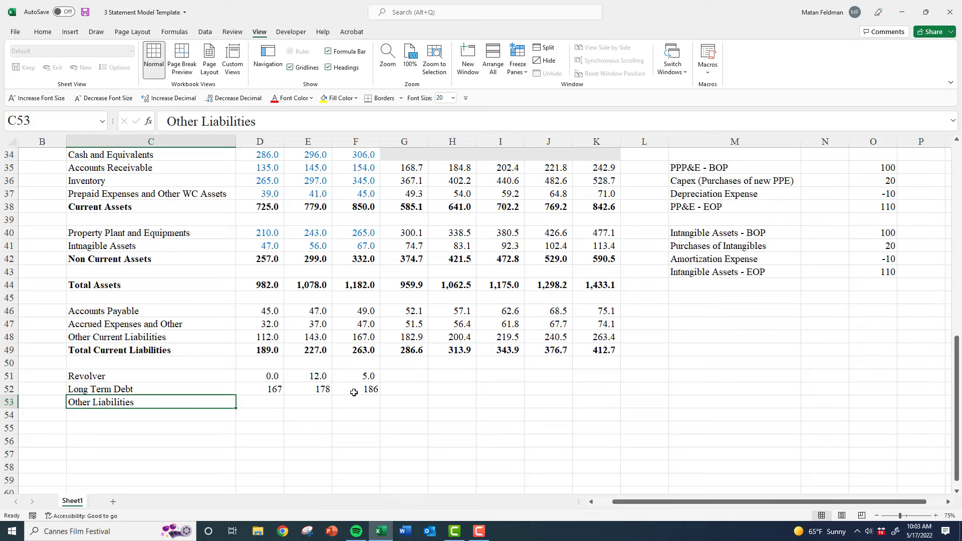
{"action": "key", "text": "Right"}
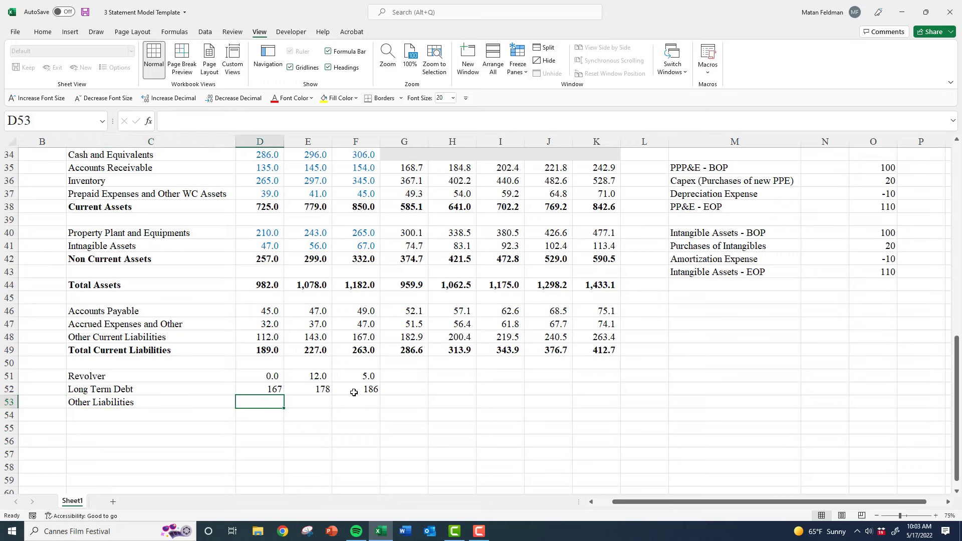
{"action": "type", "text": "45"}
{"action": "key", "text": "Right"}
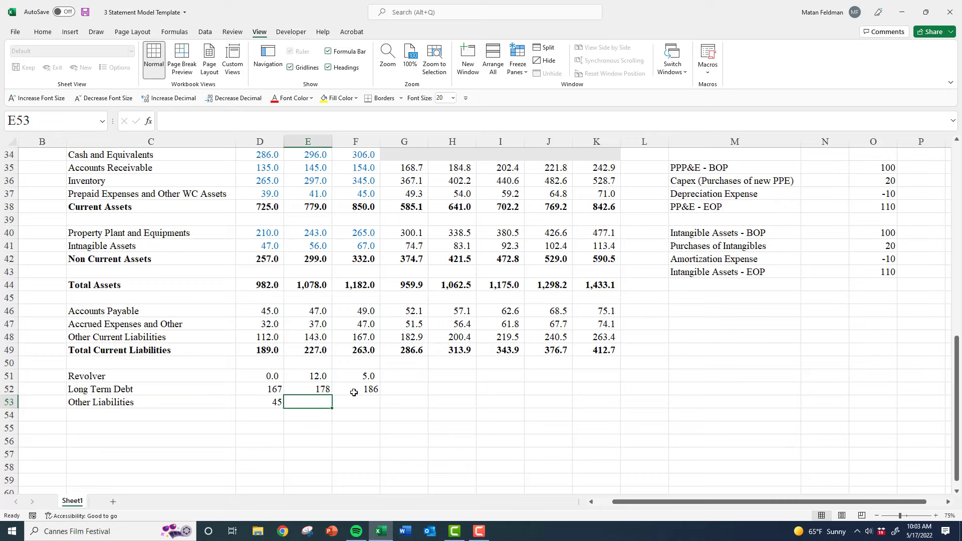
{"action": "type", "text": "47"}
{"action": "key", "text": "Right"}
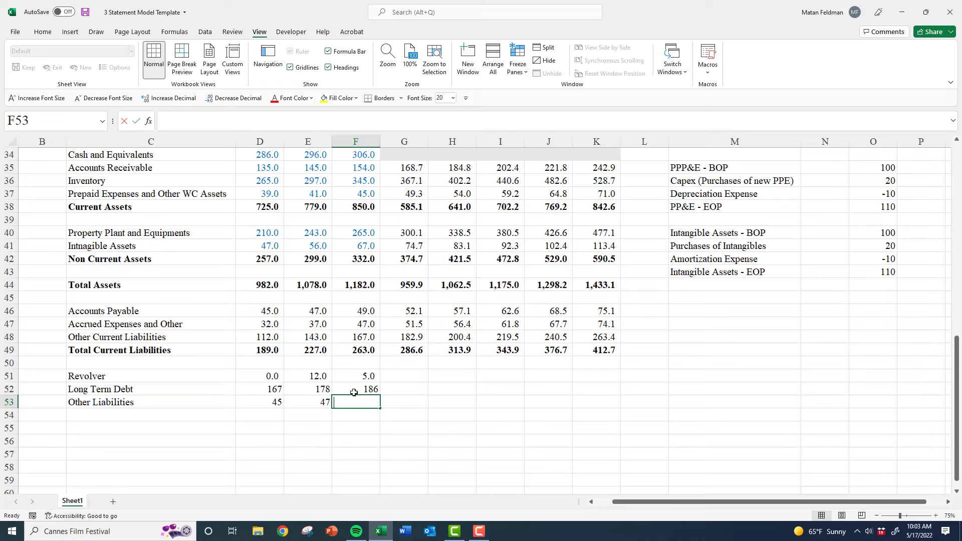
{"action": "type", "text": "49"}
{"action": "key", "text": "Return"}
Label C54 beneath Other Liabilities as Total Liabilities
{"action": "key", "text": "Left"}
{"action": "key", "text": "Left"}
{"action": "key", "text": "Left"}
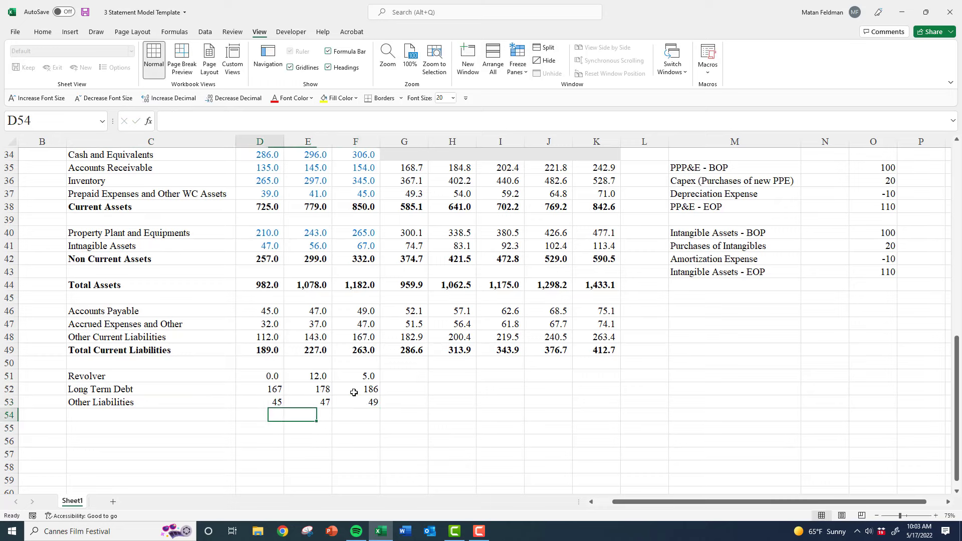
{"action": "type", "text": "Total L"}
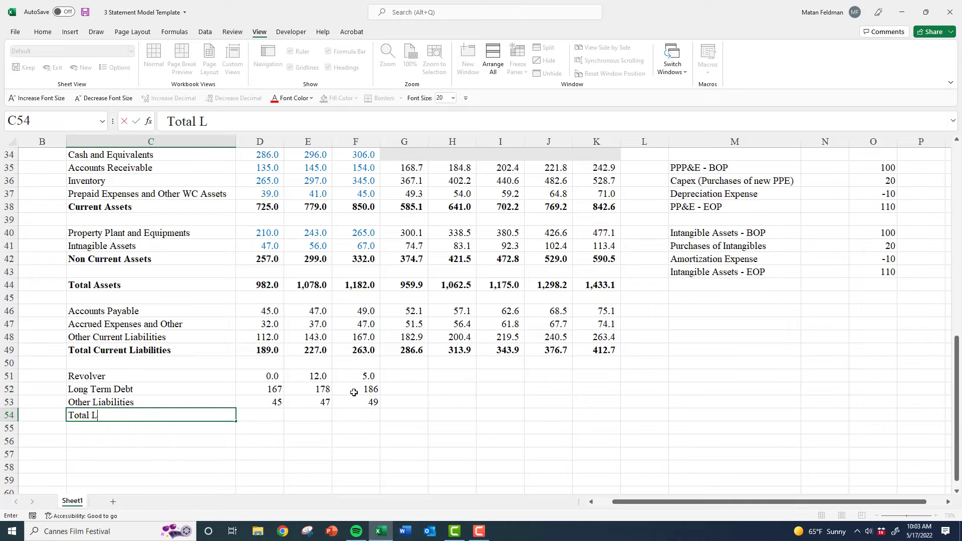
{"action": "type", "text": "iabilities"}
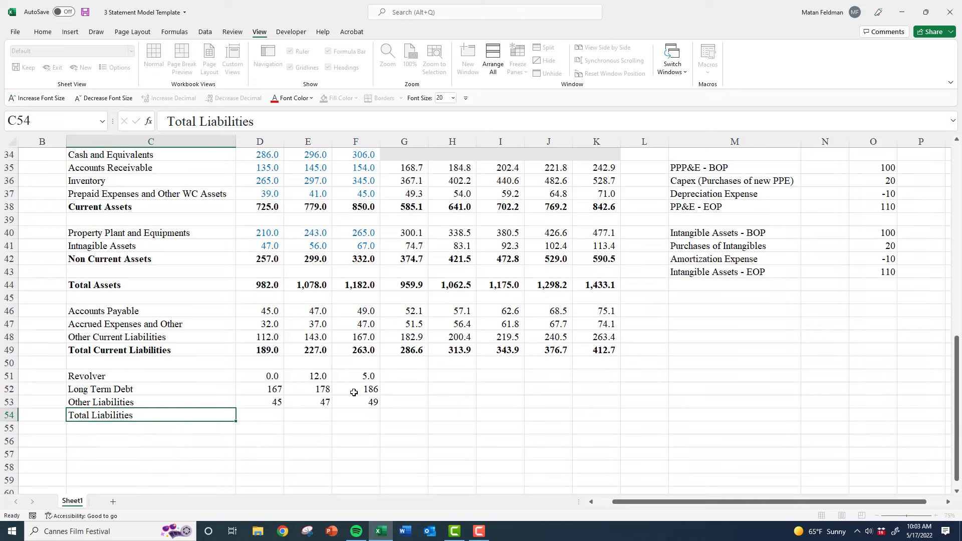
Sum D51:D53 in the Total Liabilities cell D54 and copy the formula across to E54:F54
{"action": "key", "text": "Right"}
{"action": "key", "text": "Right"}
{"action": "key", "text": "Left"}
{"action": "key", "text": "alt+equal"}
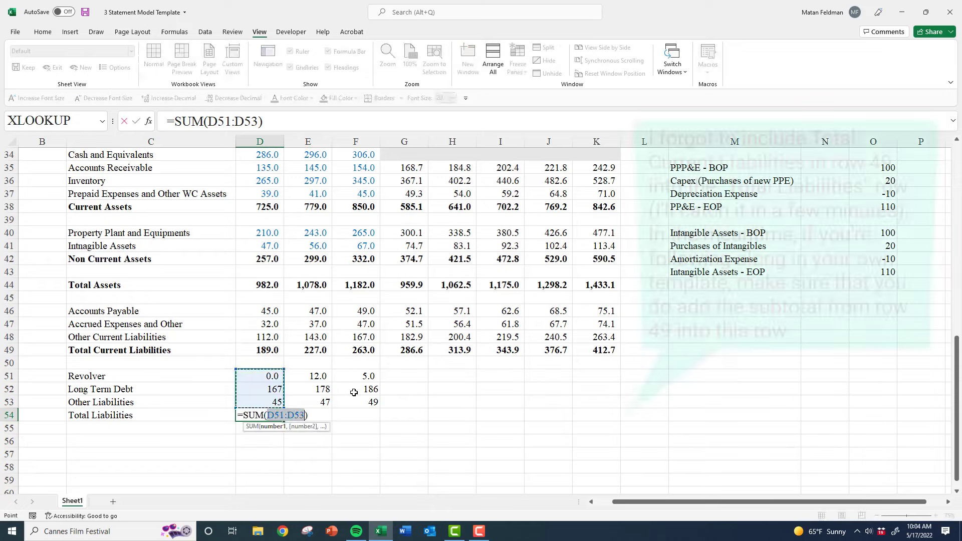
{"action": "key", "text": "ctrl+Return"}
{"action": "key", "text": "ctrl+c"}
{"action": "key", "text": "shift+Right"}
{"action": "key", "text": "shift+Right"}
{"action": "key", "text": "ctrl+v"}
{"action": "key", "text": "Escape"}
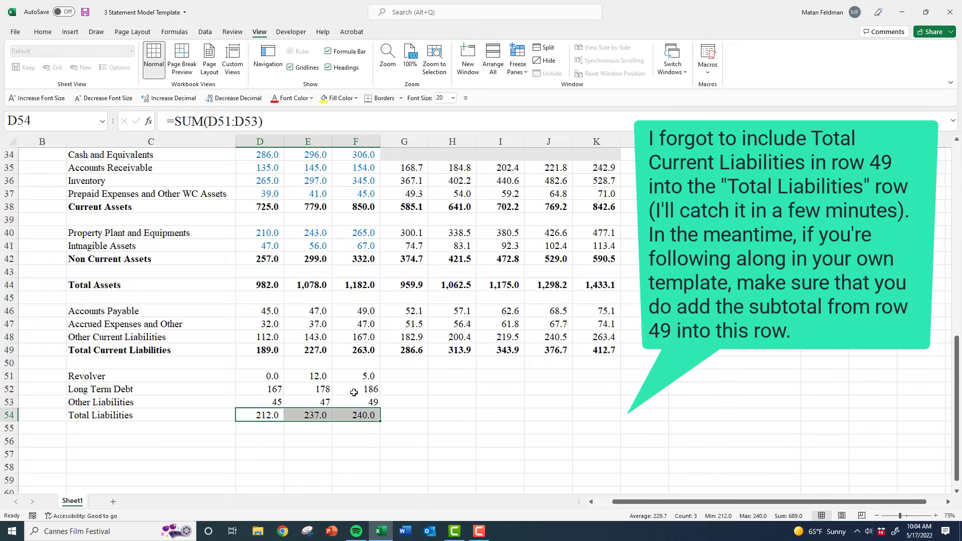
Copy the Total Liabilities formula from F54 across the projected years G54:K54
{"action": "key", "text": "Right"}
{"action": "key", "text": "Right"}
{"action": "key", "text": "ctrl+c"}
{"action": "key", "text": "shift+Right"}
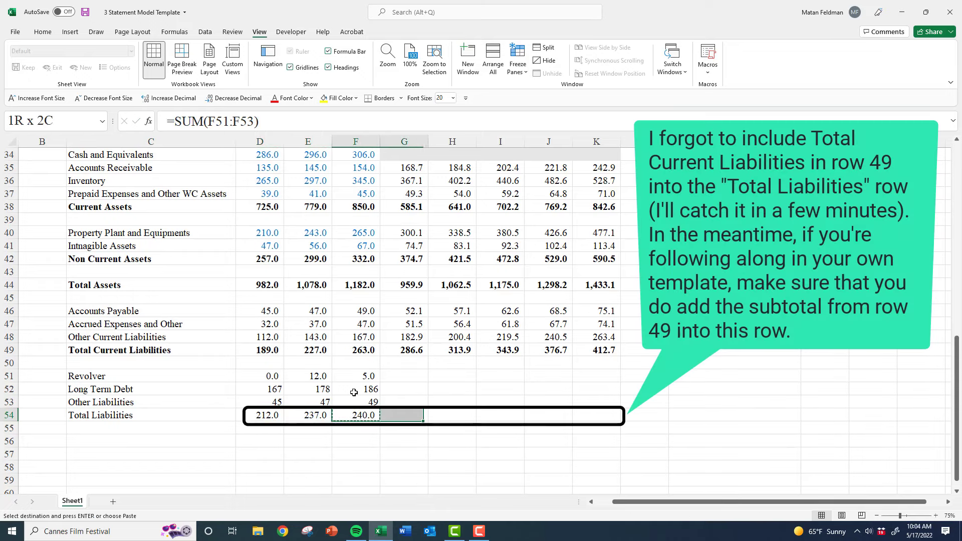
{"action": "key", "text": "shift+Right"}
{"action": "key", "text": "shift+Right"}
{"action": "key", "text": "shift+Right"}
{"action": "key", "text": "shift+Right"}
{"action": "key", "text": "ctrl+v"}
{"action": "key", "text": "Escape"}
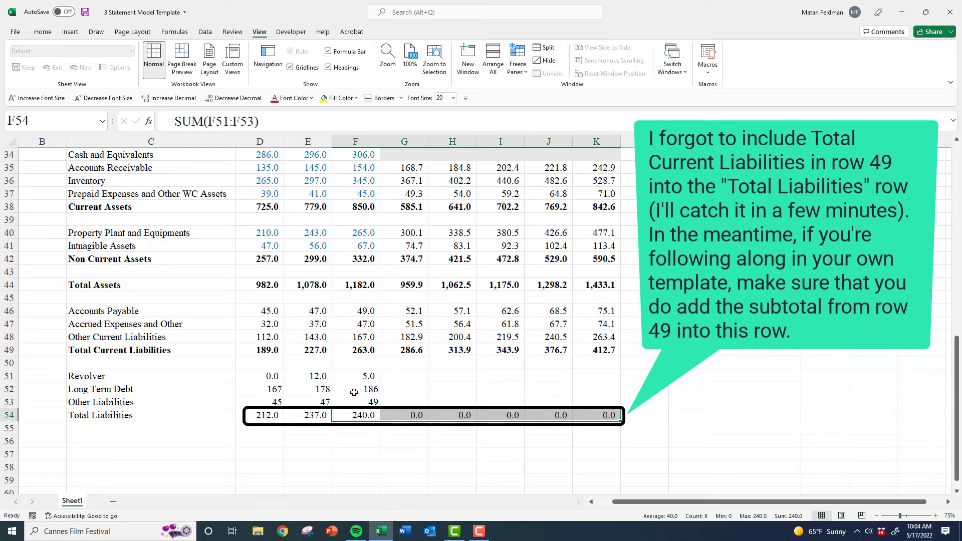
Project Long Term Debt as flat by linking G52 to the prior year with =F52 and copying it through K52
{"action": "key", "text": "Right"}
{"action": "key", "text": "Up"}
{"action": "key", "text": "Up"}
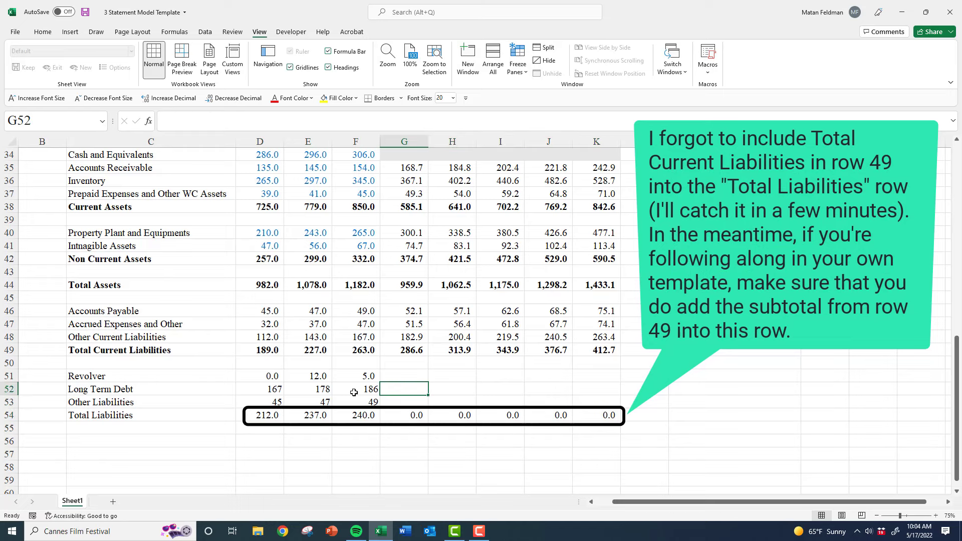
{"action": "type", "text": "="}
{"action": "key", "text": "Left"}
{"action": "key", "text": "ctrl+Return"}
{"action": "key", "text": "ctrl+c"}
{"action": "key", "text": "shift+Right"}
{"action": "key", "text": "shift+Right"}
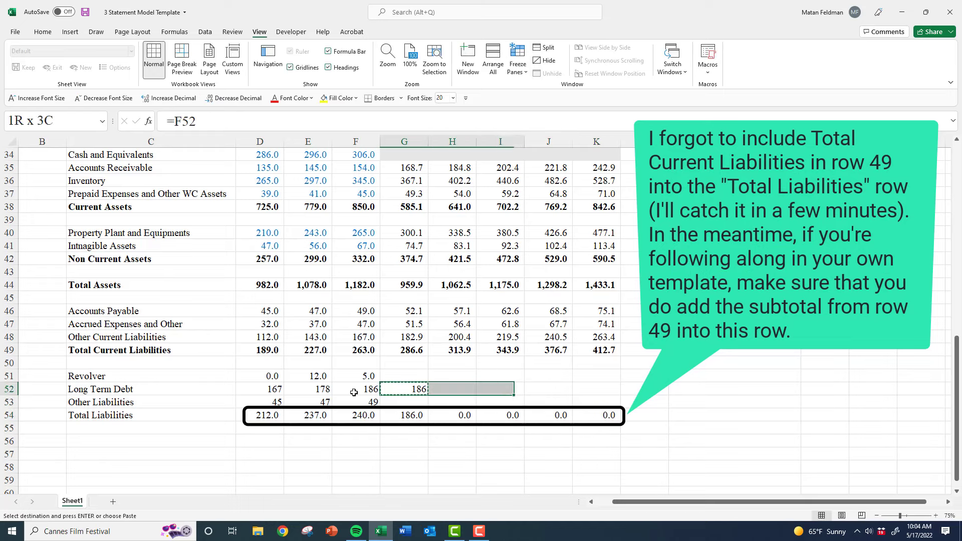
{"action": "key", "text": "shift+Right"}
{"action": "key", "text": "shift+Right"}
{"action": "key", "text": "ctrl+v"}
{"action": "key", "text": "Escape"}
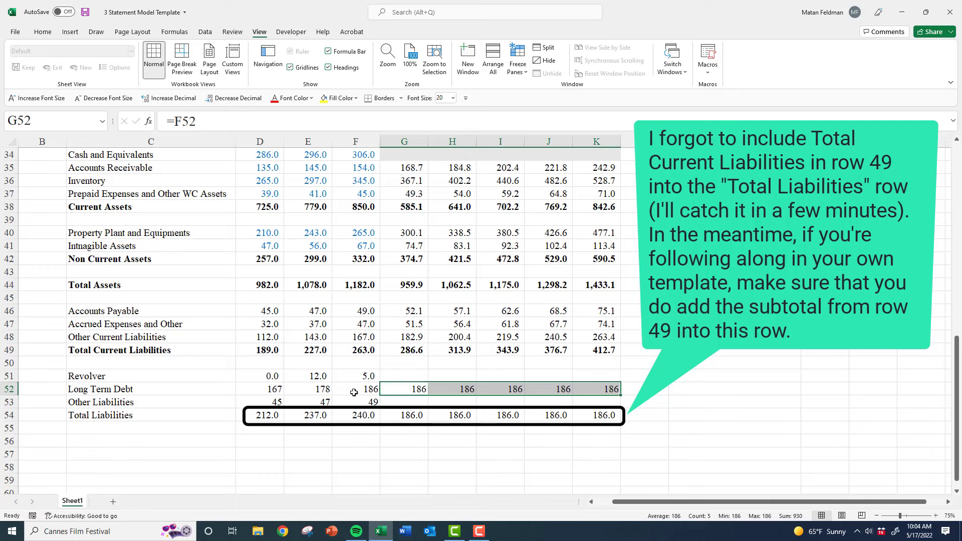
Project Other Liabilities as flat by entering =F53 in G53 and copying it through K53
{"action": "key", "text": "Down"}
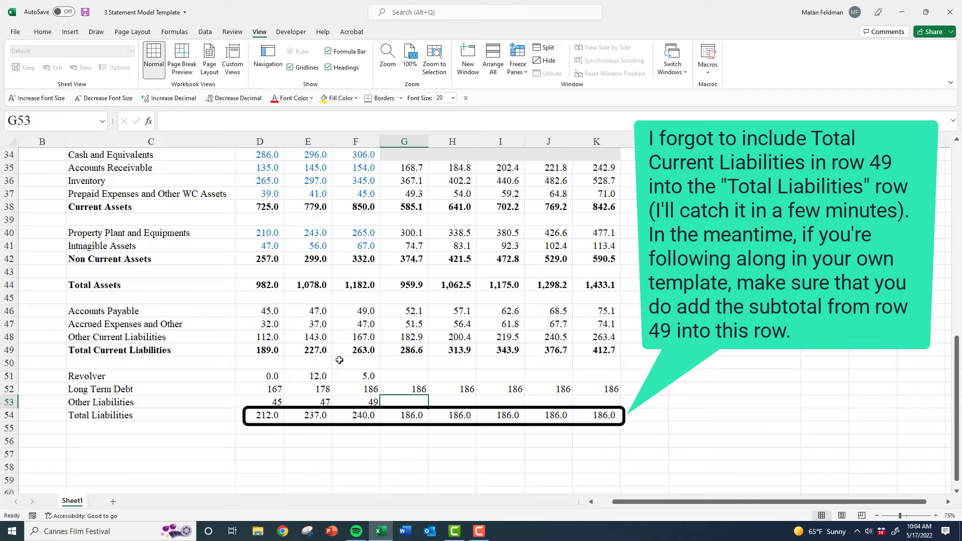
{"action": "left_click", "coordinate": [125, 403]}
{"action": "left_click_drag", "start_coordinate": [125, 403], "coordinate": [353, 398]}
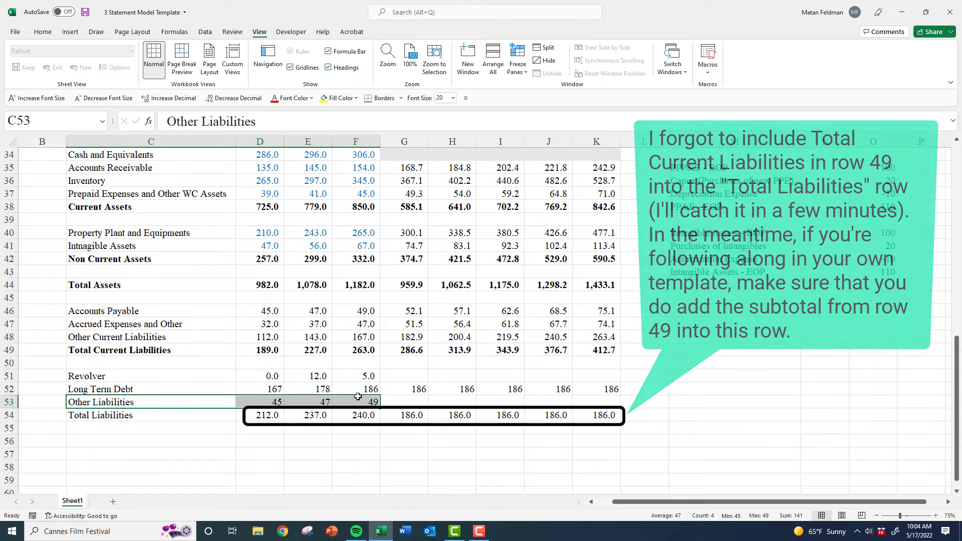
{"action": "scroll", "coordinate": [386, 383], "scroll_direction": "up", "scroll_amount": 1}
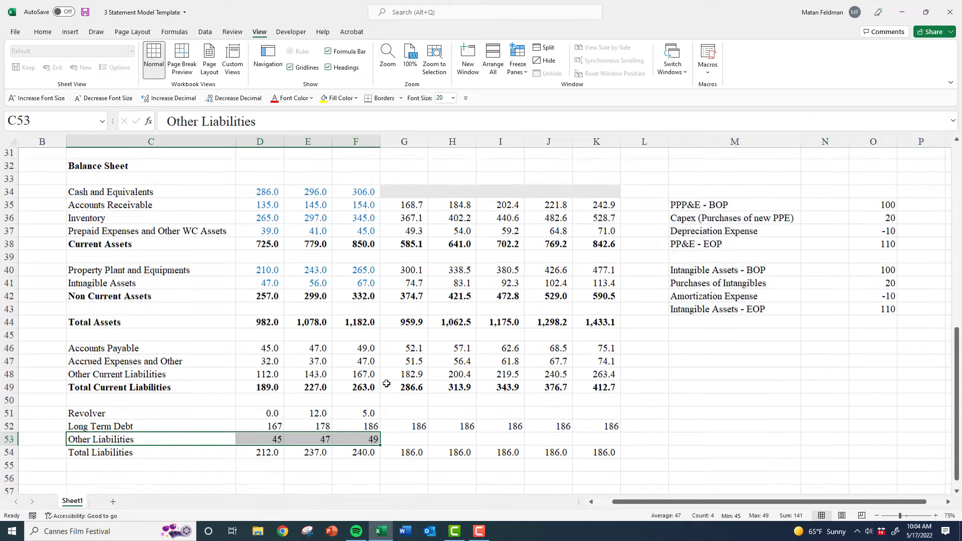
{"action": "left_click", "coordinate": [404, 441]}
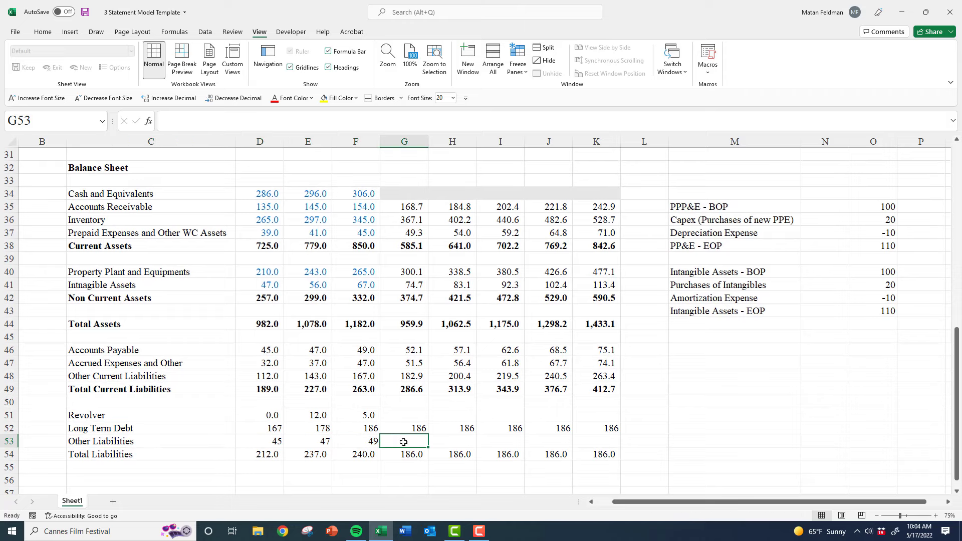
{"action": "type", "text": "="}
{"action": "key", "text": "Left"}
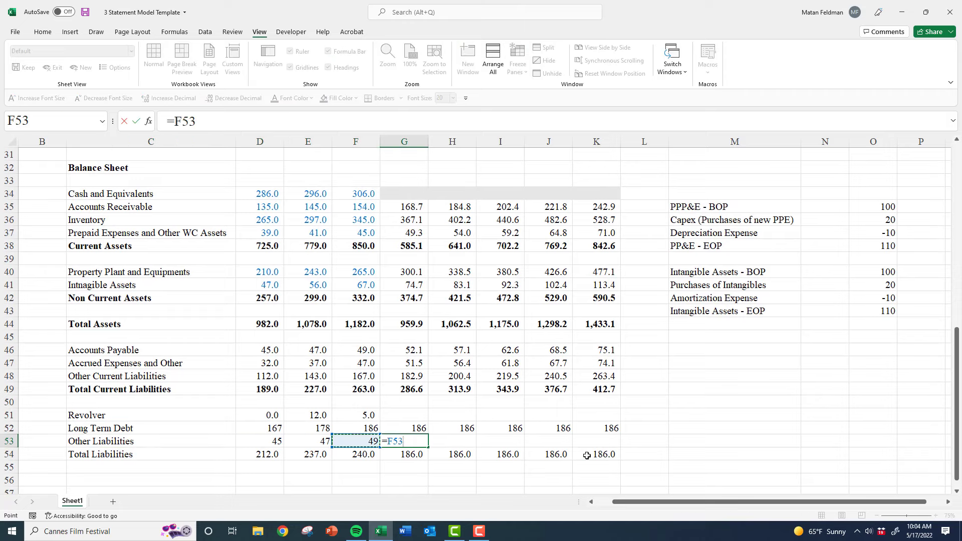
{"action": "key", "text": "ctrl+Return"}
{"action": "key", "text": "ctrl+c"}
{"action": "key", "text": "shift+Right"}
{"action": "key", "text": "shift+Right"}
{"action": "key", "text": "shift+Right"}
{"action": "key", "text": "shift+Right"}
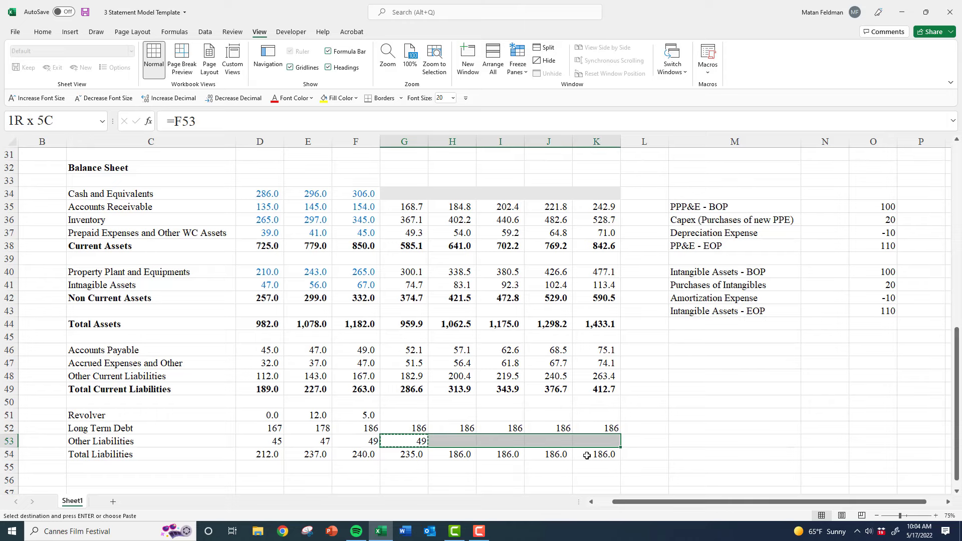
{"action": "key", "text": "ctrl+v"}
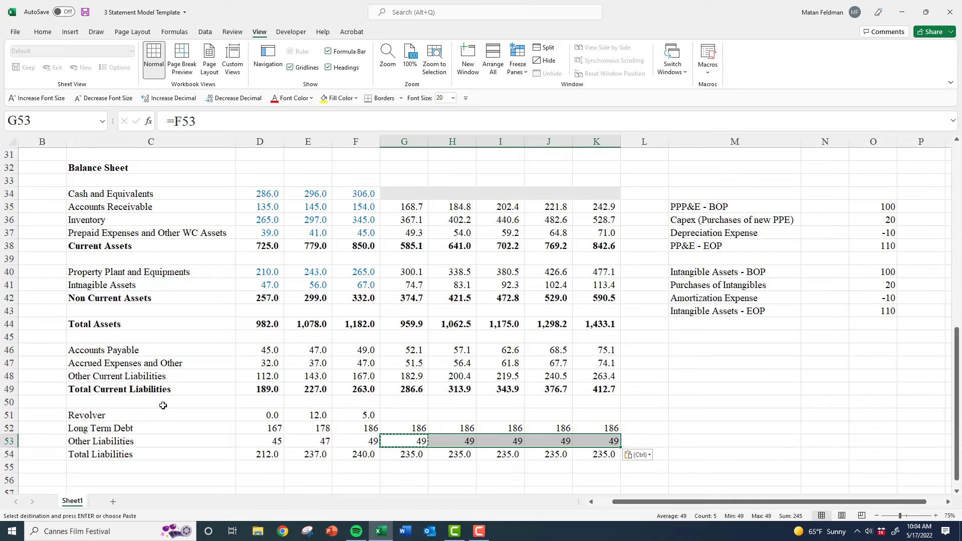
{"action": "left_click", "coordinate": [107, 386]}
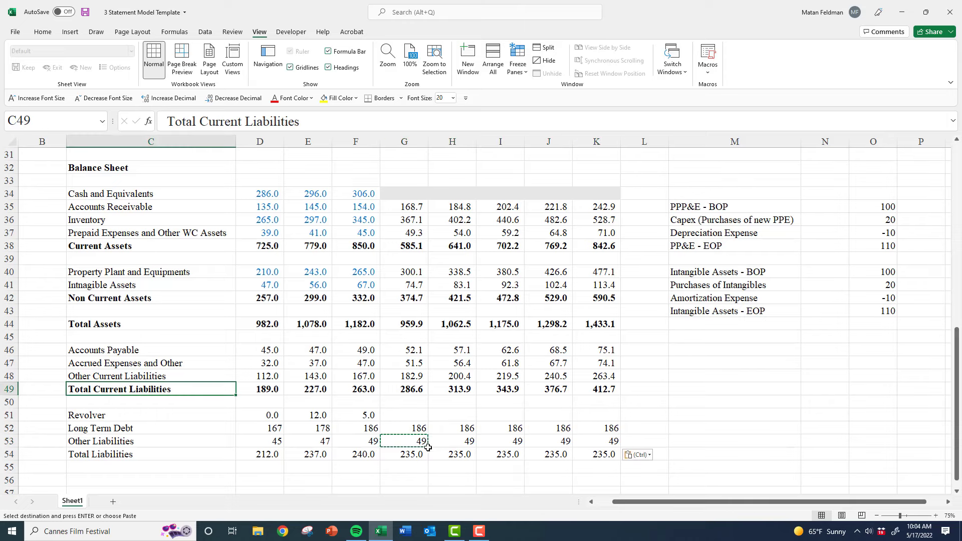
{"action": "key", "text": "Escape"}
{"action": "left_click", "coordinate": [398, 443]}
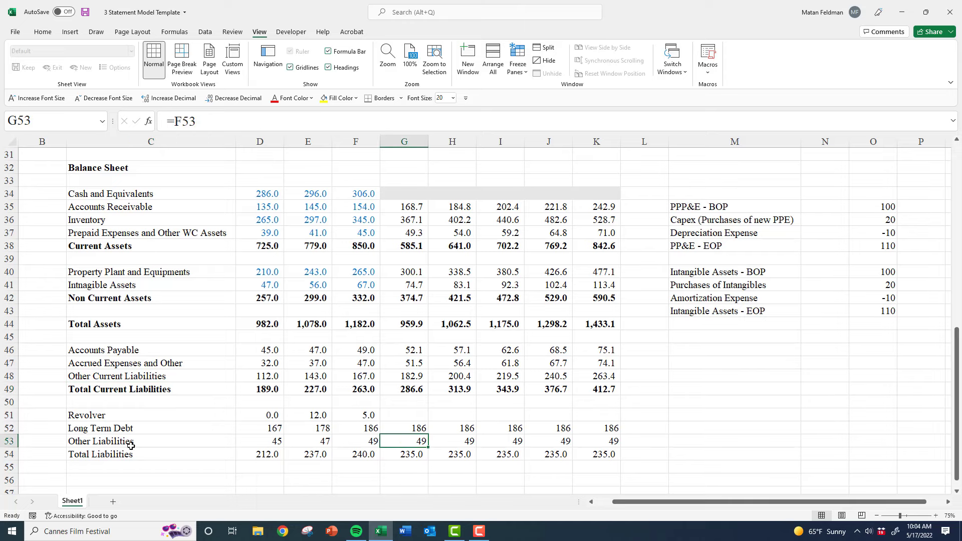
{"action": "left_click_drag", "start_coordinate": [116, 446], "coordinate": [586, 440]}
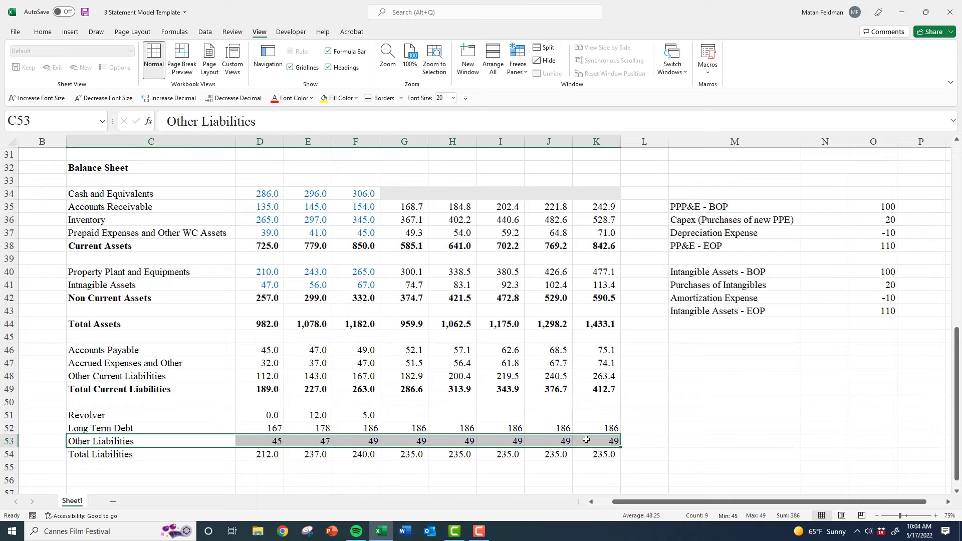
{"action": "left_click", "coordinate": [402, 441]}
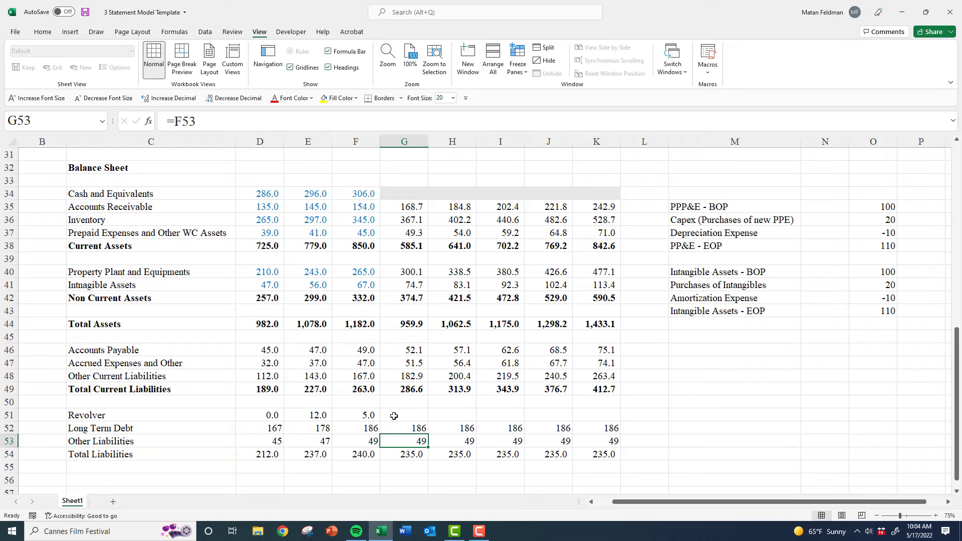
Shade the empty projected Revolver cells G51:K51 with a light gray fill
{"action": "left_click_drag", "start_coordinate": [394, 416], "coordinate": [592, 412]}
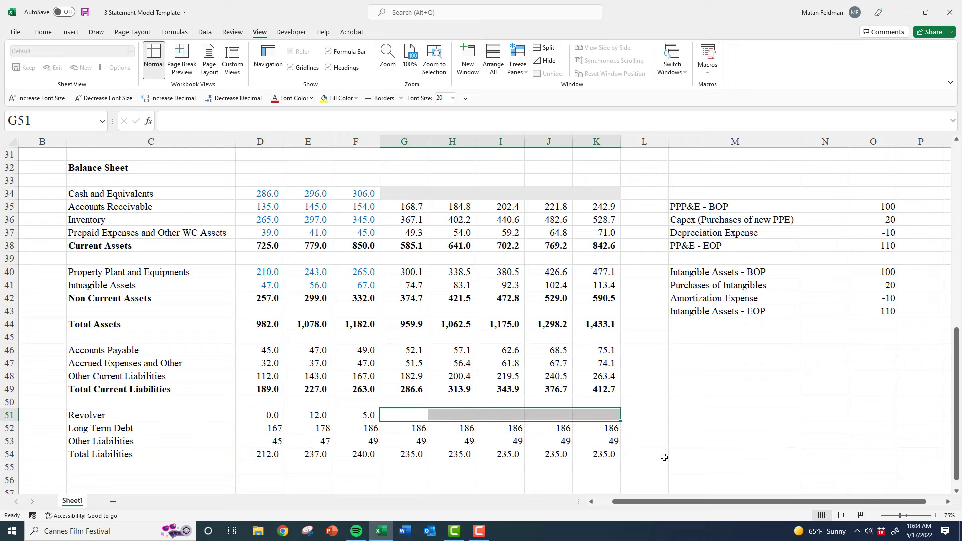
{"action": "key", "text": "ctrl+1"}
{"action": "key", "text": "ctrl+Tab"}
{"action": "key", "text": "ctrl+Tab"}
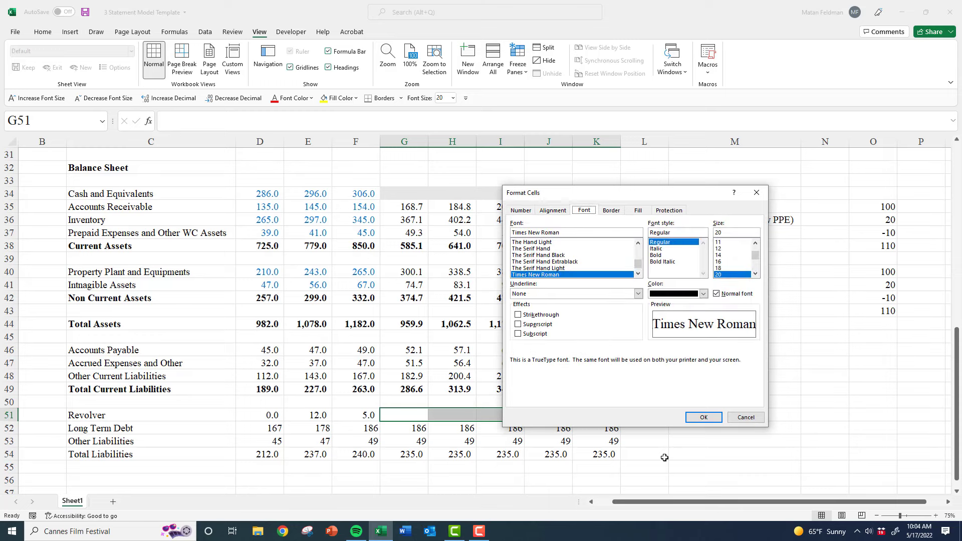
{"action": "key", "text": "ctrl+Tab"}
{"action": "key", "text": "ctrl+Tab"}
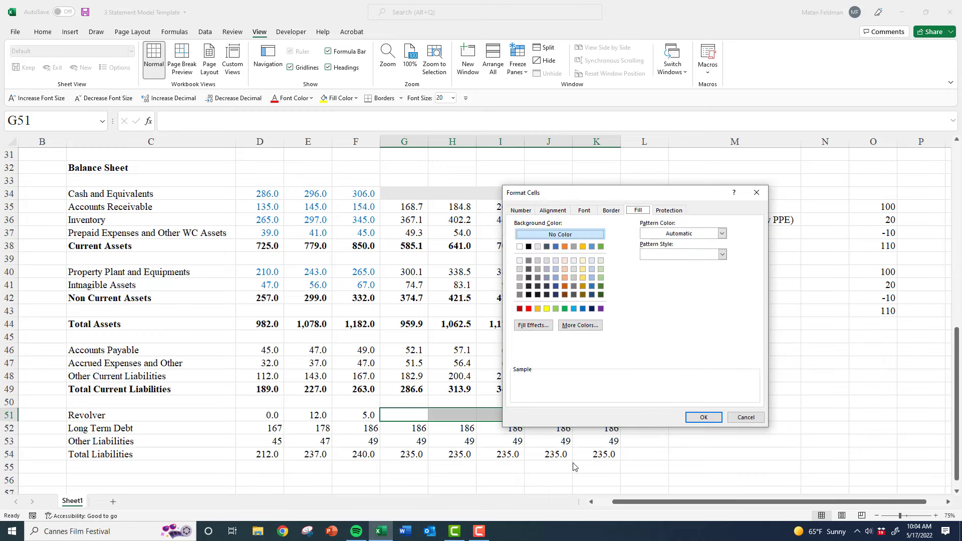
{"action": "left_click", "coordinate": [538, 247]}
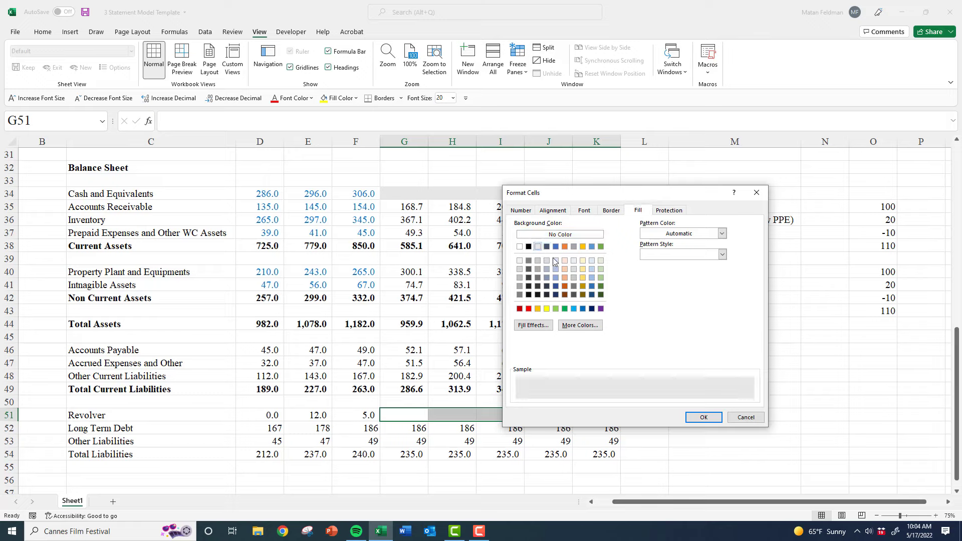
{"action": "left_click", "coordinate": [708, 417]}
{"action": "left_click", "coordinate": [626, 384]}
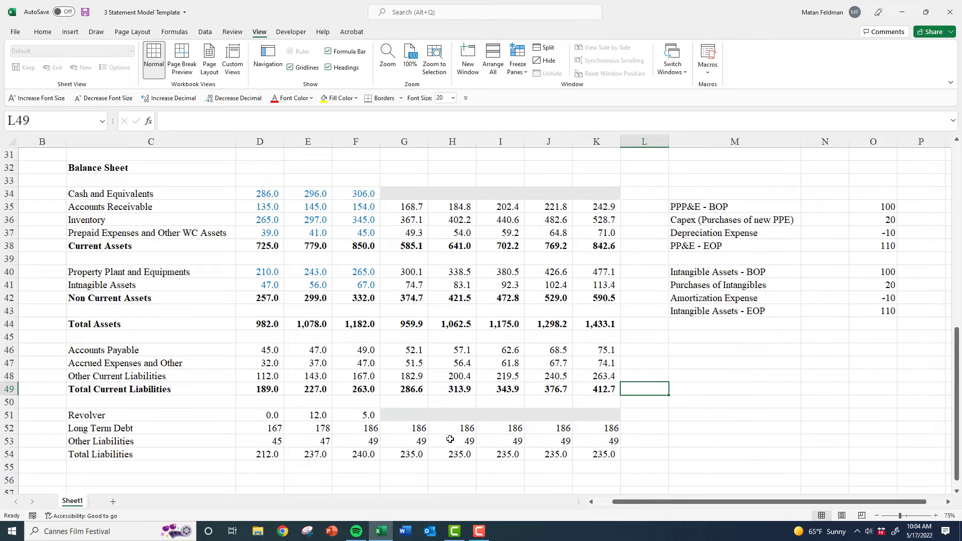
Format D51:K54 as Number with one decimal place, a thousands separator and black negative numbers in parentheses
{"action": "left_click", "coordinate": [281, 353]}
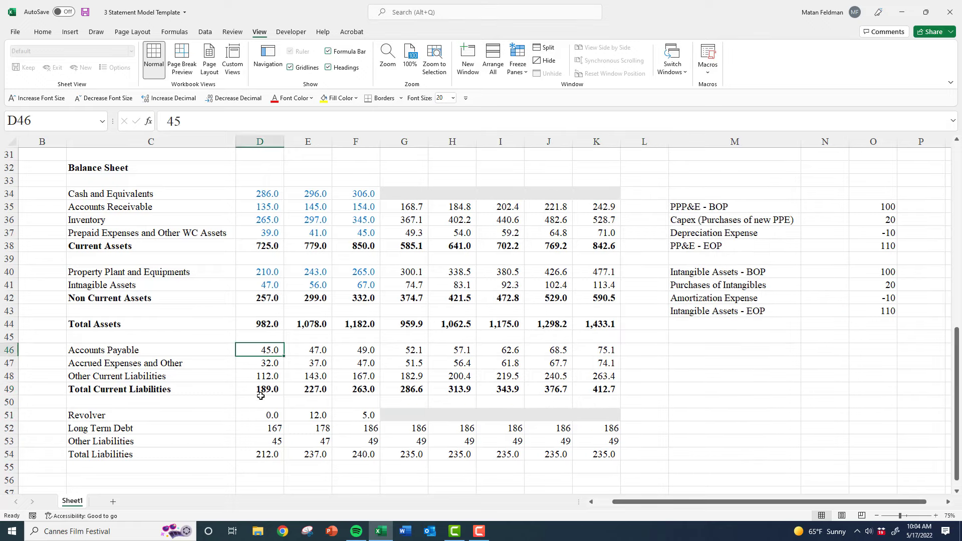
{"action": "left_click_drag", "start_coordinate": [259, 415], "coordinate": [603, 453]}
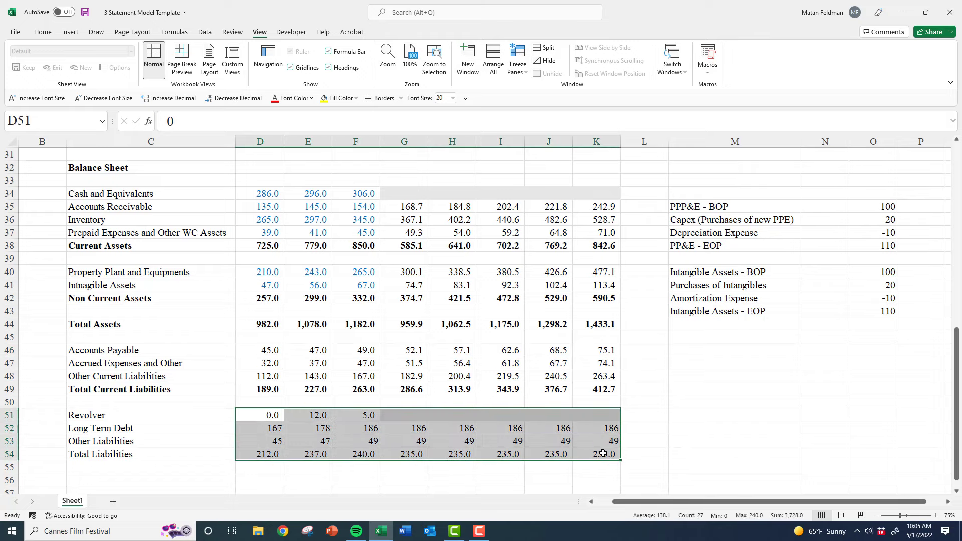
{"action": "key", "text": "ctrl+1"}
{"action": "key", "text": "ctrl+shift+Tab"}
{"action": "key", "text": "ctrl+shift+Tab"}
{"action": "key", "text": "ctrl+shift+Tab"}
{"action": "key", "text": "ctrl+shift+Tab"}
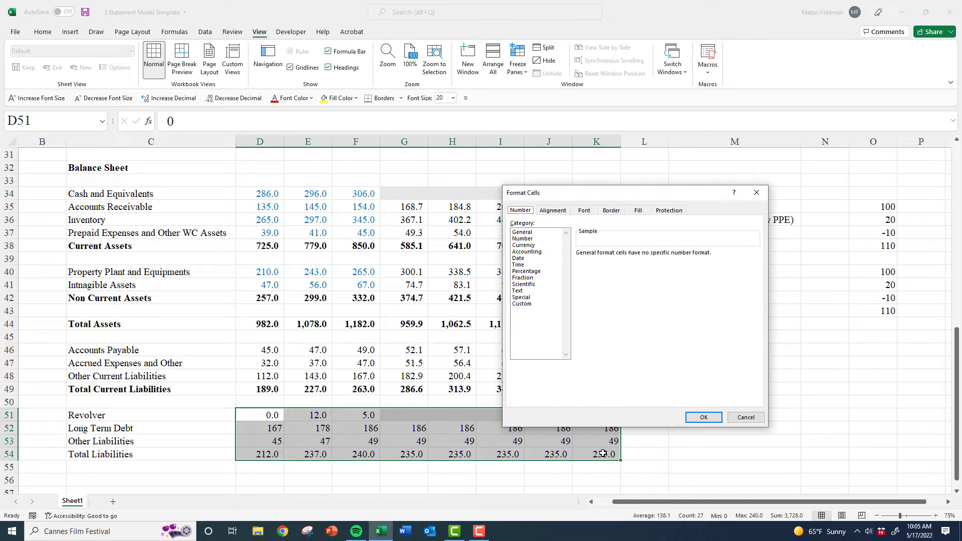
{"action": "key", "text": "Tab"}
{"action": "key", "text": "Down"}
{"action": "key", "text": "Tab"}
{"action": "key", "text": "Tab"}
{"action": "key", "text": "space"}
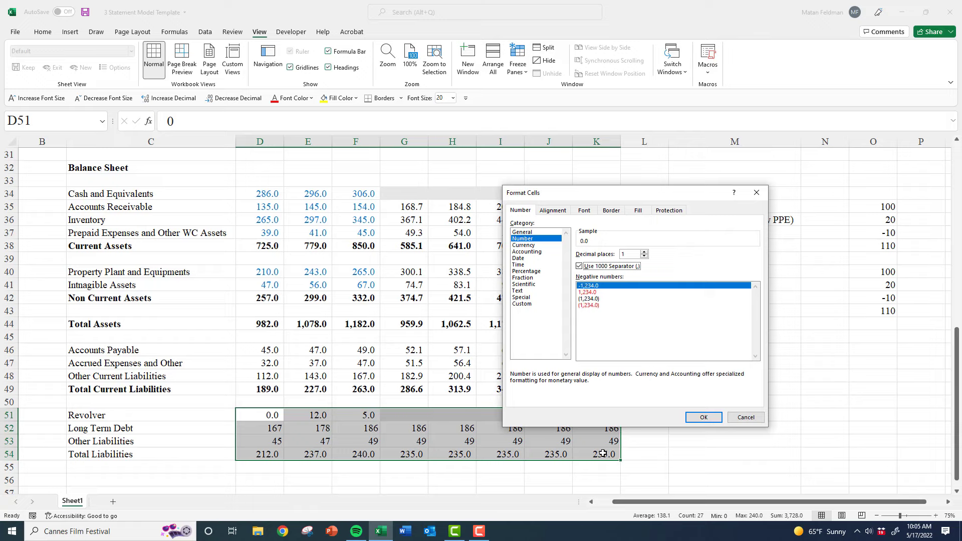
{"action": "key", "text": "Tab"}
{"action": "key", "text": "Down"}
{"action": "key", "text": "Down"}
{"action": "key", "text": "Return"}
{"action": "key", "text": "Down"}
{"action": "key", "text": "Down"}
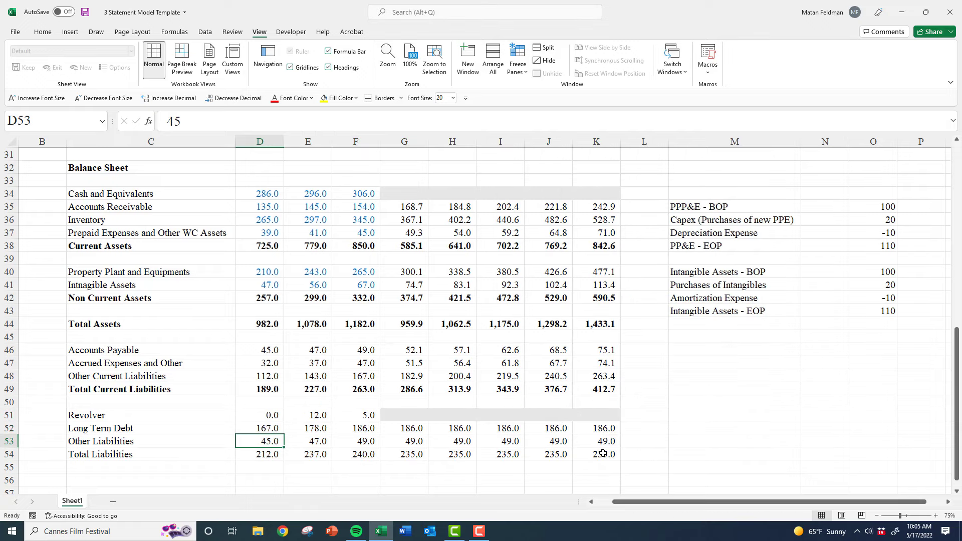
Bold the Total Liabilities values in D54:K54
{"action": "key", "text": "Down"}
{"action": "key", "text": "ctrl+shift+Right"}
{"action": "key", "text": "ctrl+b"}
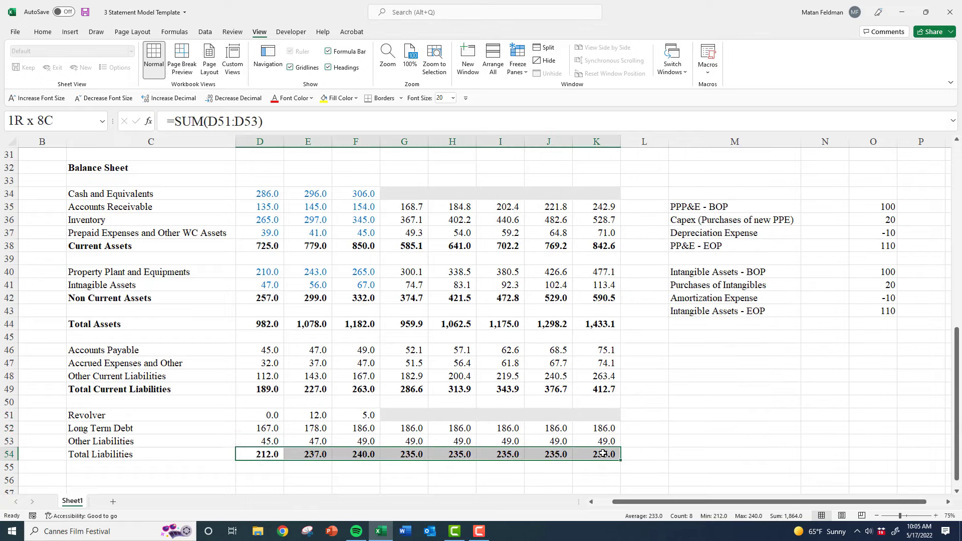
Select only the hardcoded numbers within C40:K54 using Go To Special with Constants limited to Numbers
{"action": "key", "text": "Left"}
{"action": "key", "text": "ctrl+shift+Right"}
{"action": "key", "text": "shift+Up"}
{"action": "key", "text": "shift+Up"}
{"action": "key", "text": "shift+Up"}
{"action": "key", "text": "shift+Up"}
{"action": "key", "text": "shift+Up"}
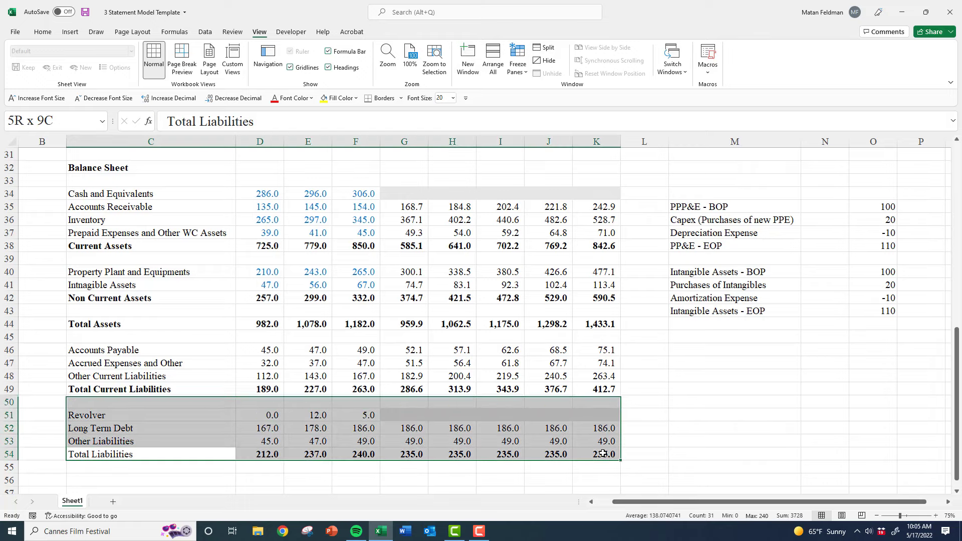
{"action": "key", "text": "shift+Up"}
{"action": "key", "text": "shift+Up"}
{"action": "key", "text": "shift+Up"}
{"action": "key", "text": "shift+Up"}
{"action": "key", "text": "shift+Up"}
{"action": "key", "text": "shift+Up"}
{"action": "key", "text": "shift+Up"}
{"action": "key", "text": "shift+Up"}
{"action": "key", "text": "shift+Up"}
{"action": "key", "text": "ctrl+1"}
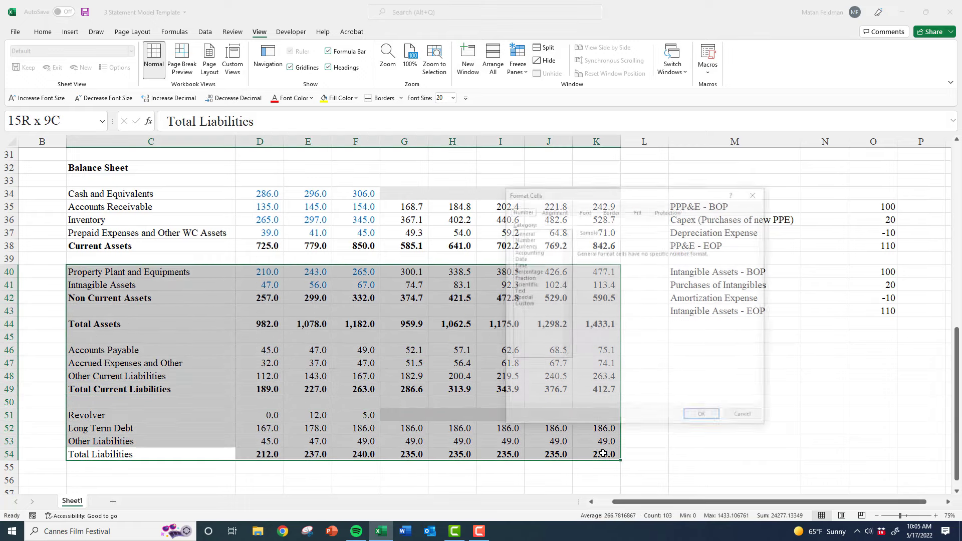
{"action": "key", "text": "Escape"}
{"action": "key", "text": "ctrl+g"}
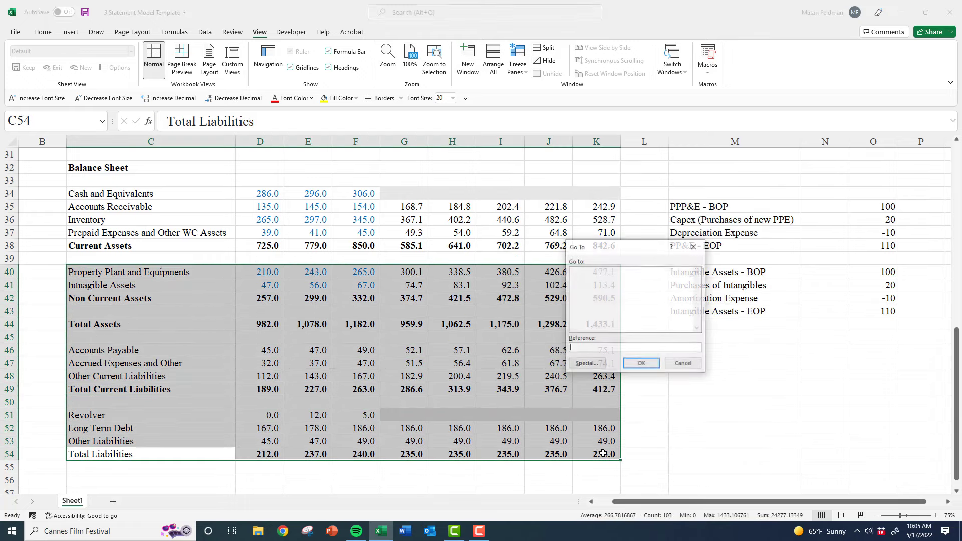
{"action": "key", "text": "alt+s"}
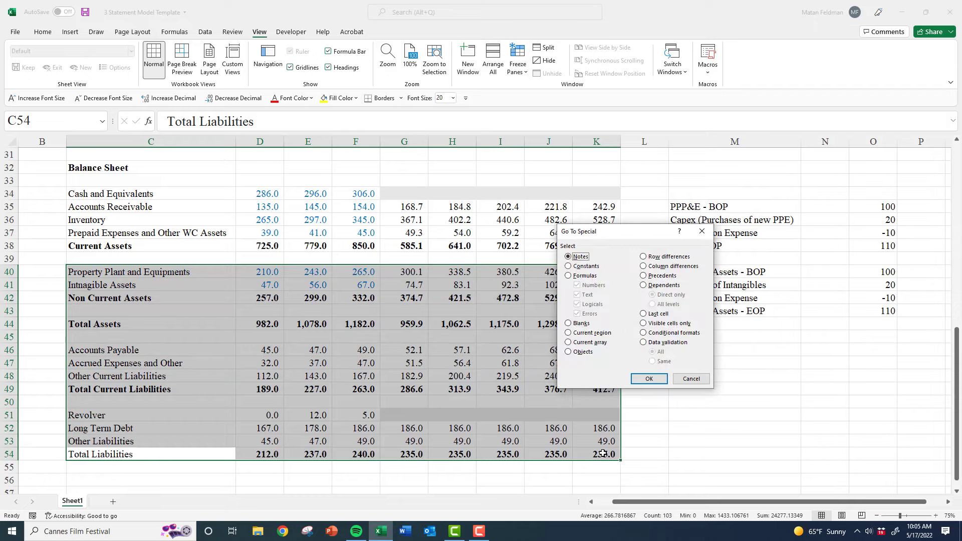
{"action": "key", "text": "alt+o"}
{"action": "key", "text": "Tab"}
{"action": "key", "text": "Tab"}
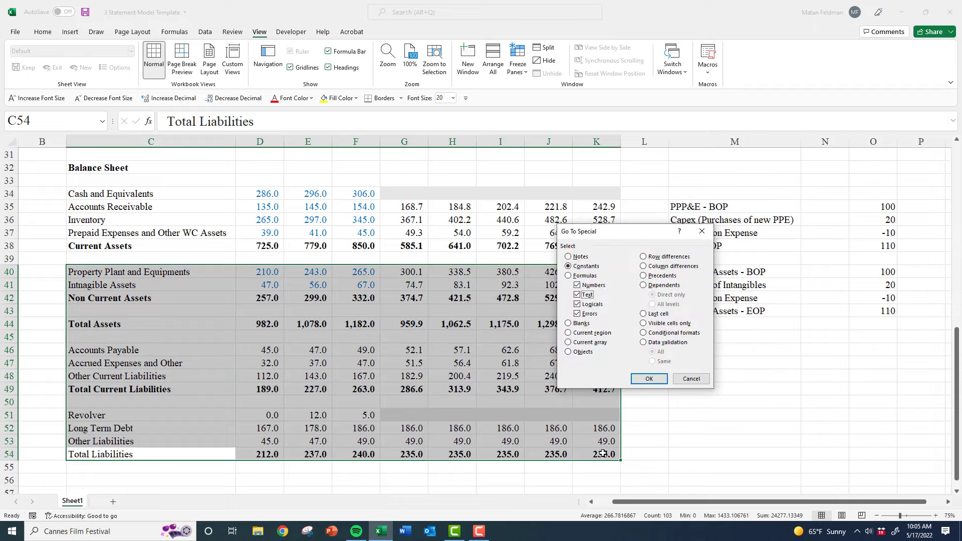
{"action": "key", "text": "Tab"}
{"action": "key", "text": "space"}
{"action": "key", "text": "Tab"}
{"action": "key", "text": "space"}
{"action": "key", "text": "Tab"}
{"action": "key", "text": "Return"}
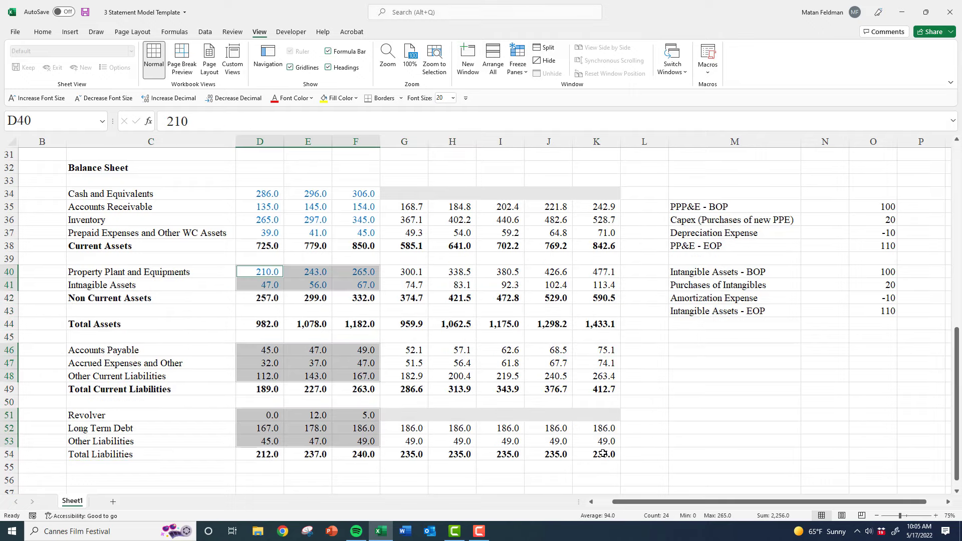
Set the font color of the selected hardcoded numbers to the standard Blue
{"action": "key", "text": "ctrl+1"}
{"action": "key", "text": "ctrl+Tab"}
{"action": "key", "text": "ctrl+Tab"}
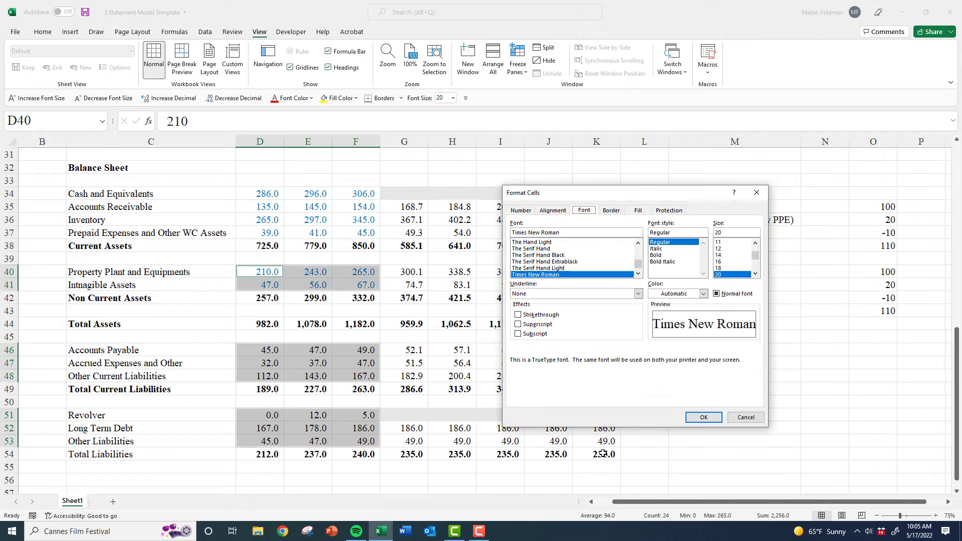
{"action": "key", "text": "alt+c"}
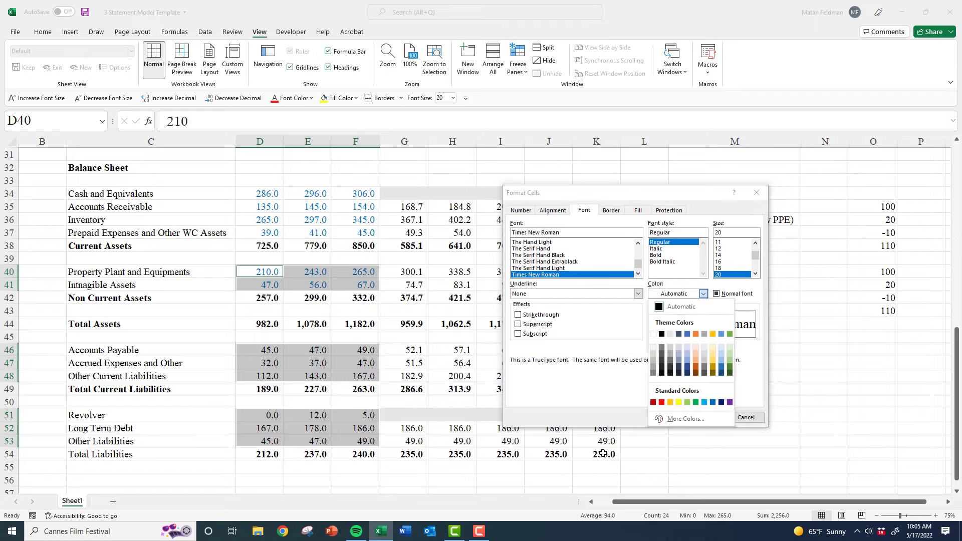
{"action": "left_click", "coordinate": [713, 406]}
{"action": "left_click", "coordinate": [702, 419]}
{"action": "left_click", "coordinate": [597, 389]}
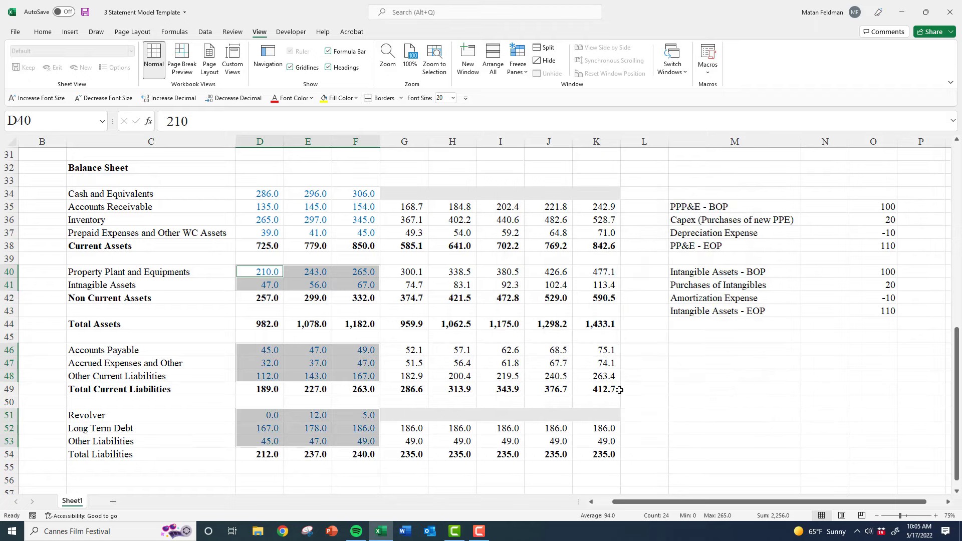
Bold the Total Liabilities label in C54
{"action": "key", "text": "Left"}
{"action": "key", "text": "Down"}
{"action": "key", "text": "Down"}
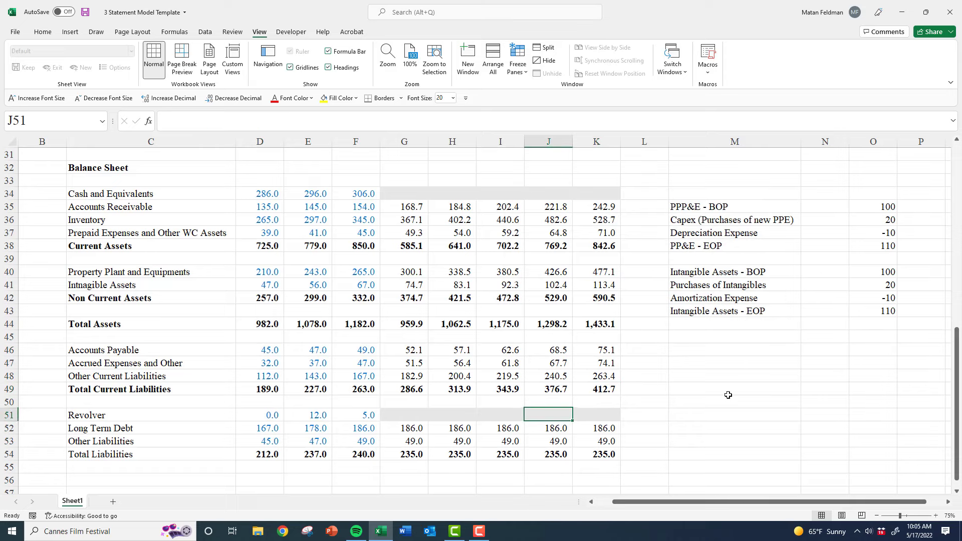
{"action": "key", "text": "Left"}
{"action": "key", "text": "Left"}
{"action": "key", "text": "Down"}
{"action": "key", "text": "Left"}
{"action": "key", "text": "Left"}
{"action": "key", "text": "Left"}
{"action": "key", "text": "Down"}
{"action": "key", "text": "Left"}
{"action": "key", "text": "Left"}
{"action": "key", "text": "Down"}
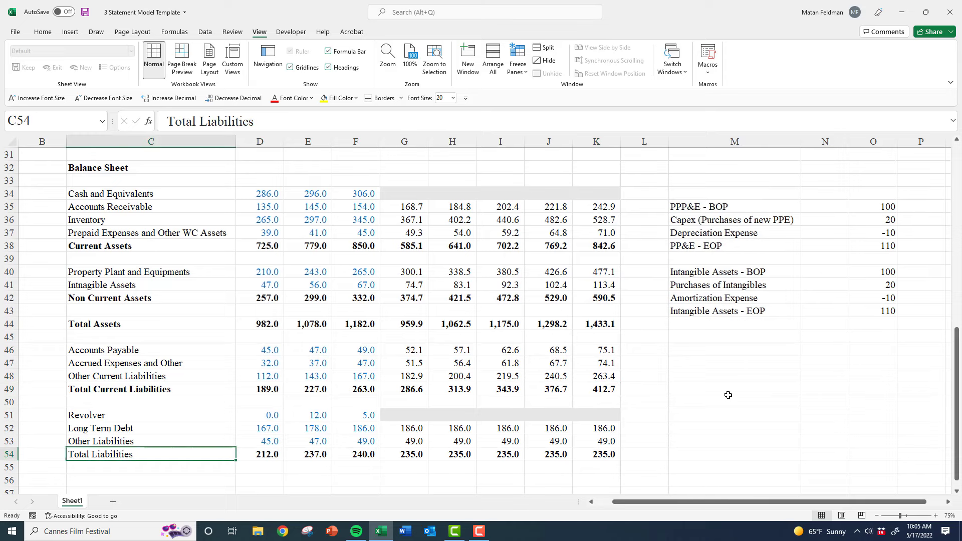
Review the rows still lacking projections: Revolver, Cash and Equivalents, and the income statement's Interest Income and Interest Expense
{"action": "key", "text": "Right"}
{"action": "key", "text": "Up"}
{"action": "key", "text": "Right"}
{"action": "key", "text": "Right"}
{"action": "key", "text": "Right"}
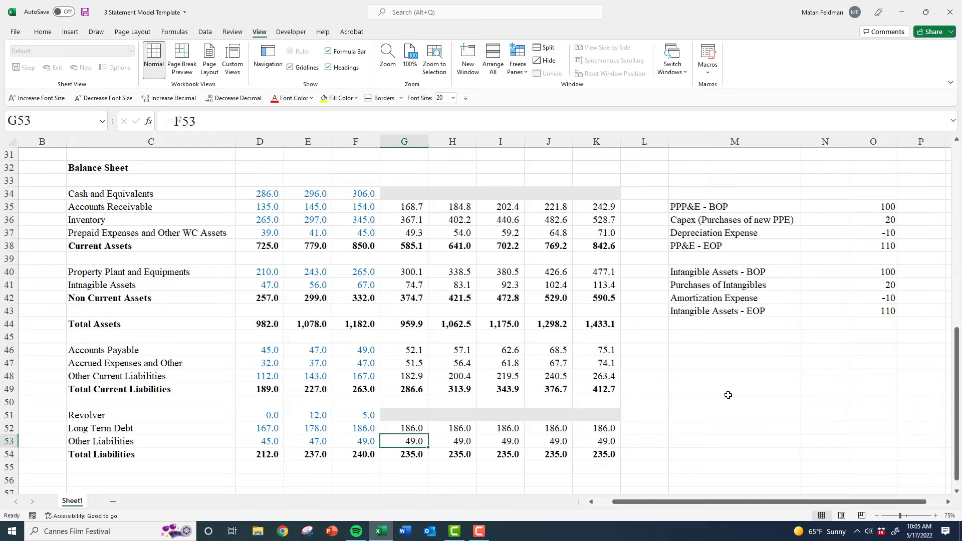
{"action": "key", "text": "Up"}
{"action": "type", "text": "="}
{"action": "key", "text": "Left"}
{"action": "key", "text": "shift+Return"}
{"action": "key", "text": "Left"}
{"action": "key", "text": "Left"}
{"action": "key", "text": "Left"}
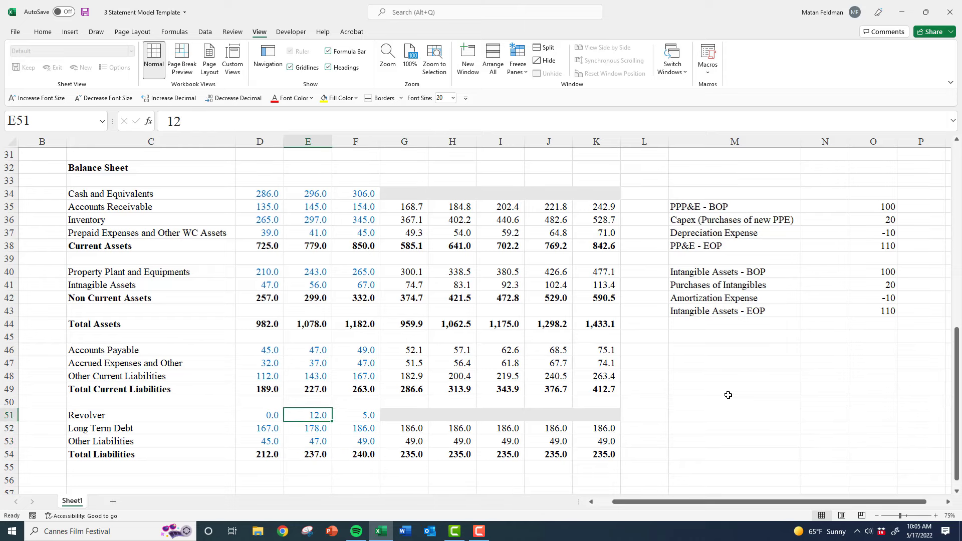
{"action": "key", "text": "Left"}
{"action": "key", "text": "Right"}
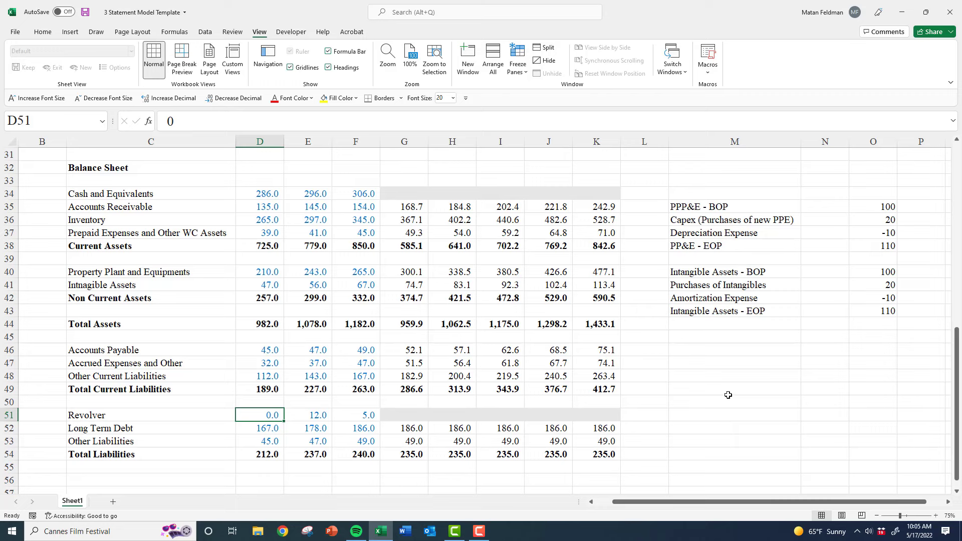
{"action": "key", "text": "Left"}
{"action": "key", "text": "shift+Right"}
{"action": "key", "text": "shift+Right"}
{"action": "key", "text": "shift+Right"}
{"action": "key", "text": "shift+Right"}
{"action": "key", "text": "shift+Right"}
{"action": "key", "text": "shift+Right"}
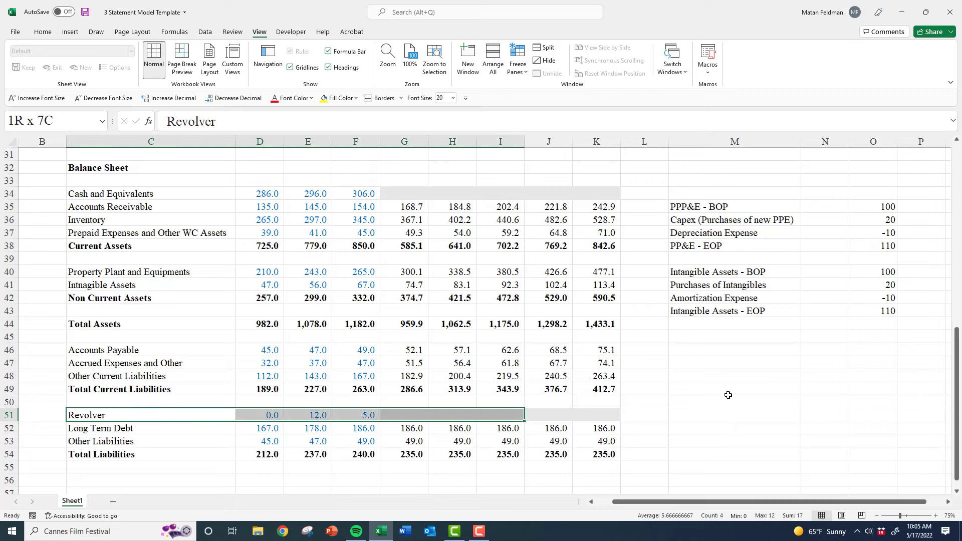
{"action": "key", "text": "shift+Right"}
{"action": "key", "text": "shift+Right"}
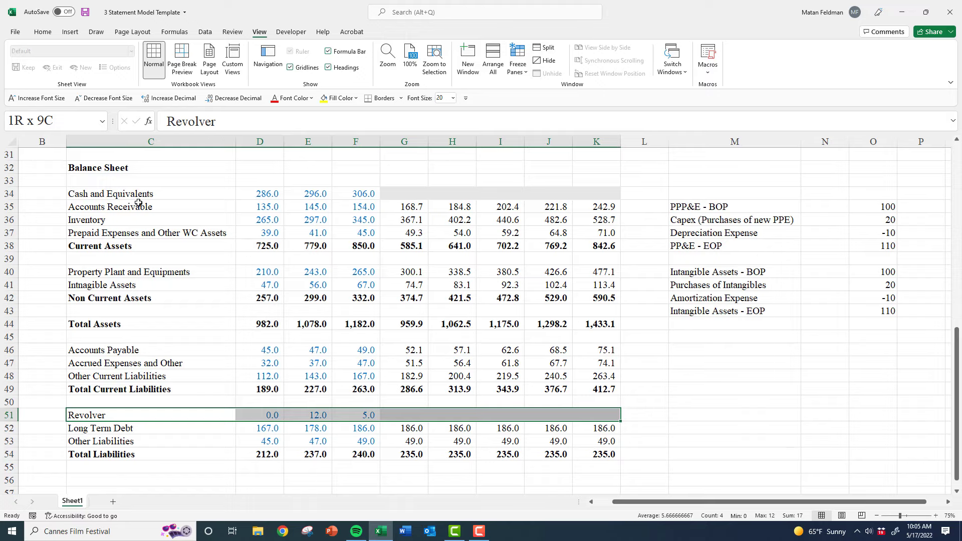
{"action": "left_click_drag", "start_coordinate": [149, 195], "coordinate": [596, 195]}
{"action": "scroll", "coordinate": [563, 256], "scroll_direction": "up", "scroll_amount": 6}
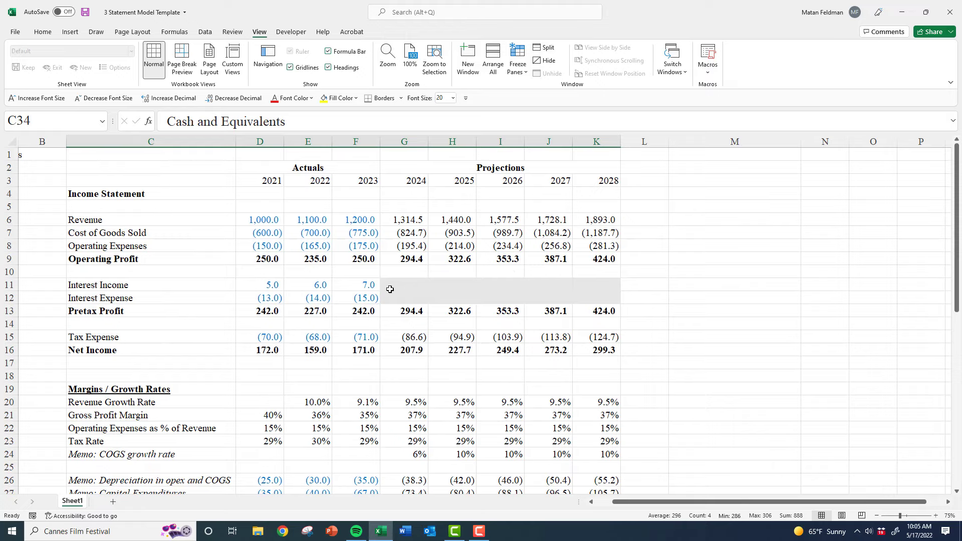
{"action": "scroll", "coordinate": [418, 289], "scroll_direction": "down", "scroll_amount": 4}
{"action": "scroll", "coordinate": [418, 289], "scroll_direction": "down", "scroll_amount": 6}
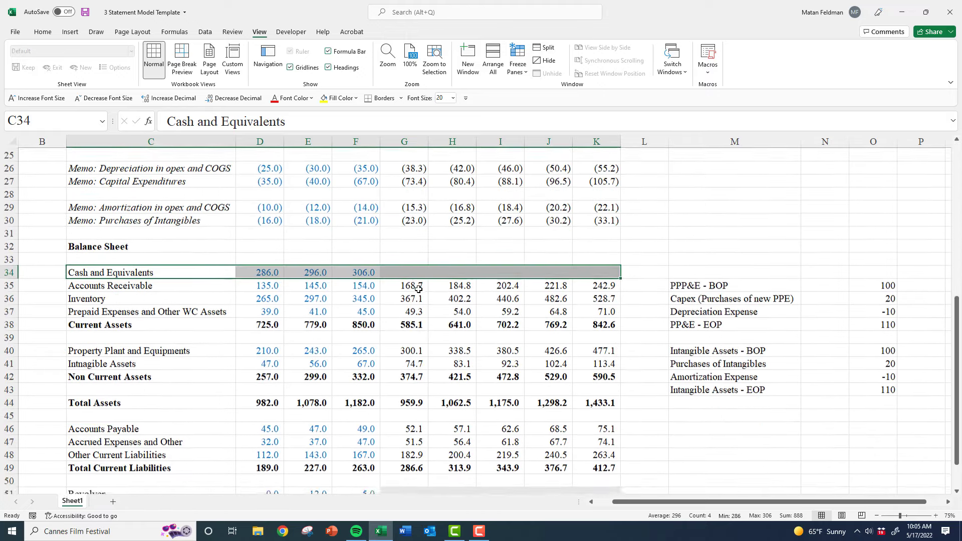
{"action": "left_click", "coordinate": [412, 309]}
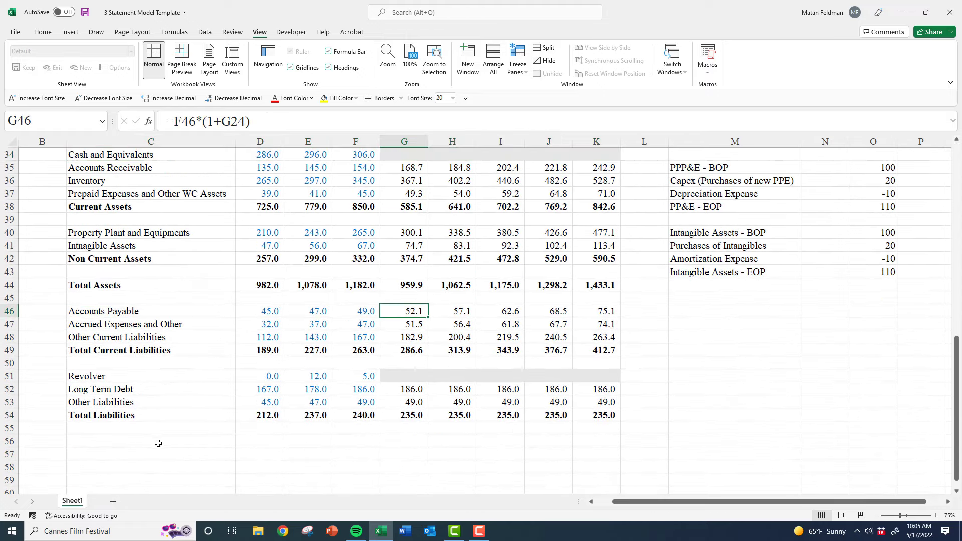
Start the equity section with the labels Common Stock and APIC in C56 and Treasury Stock in C57
{"action": "left_click", "coordinate": [133, 444]}
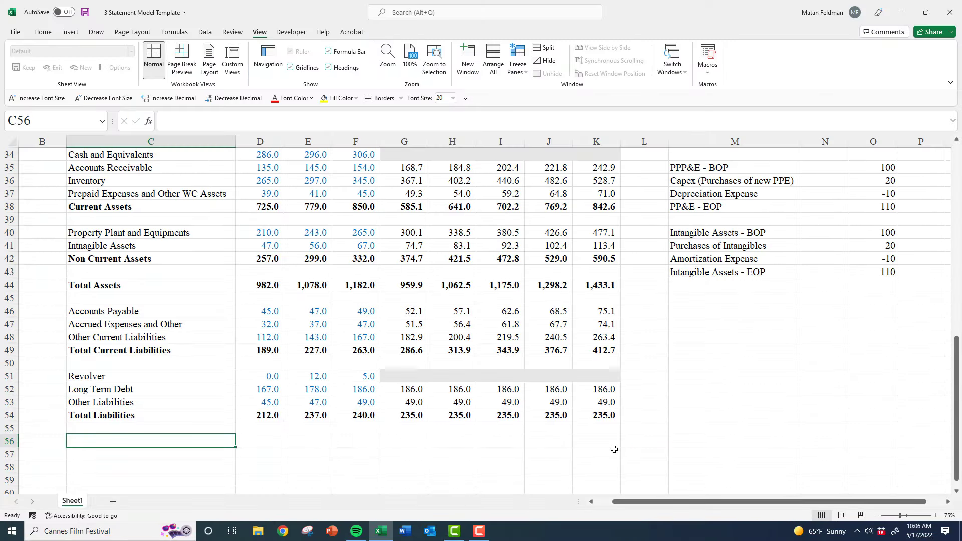
{"action": "type", "text": "Common"}
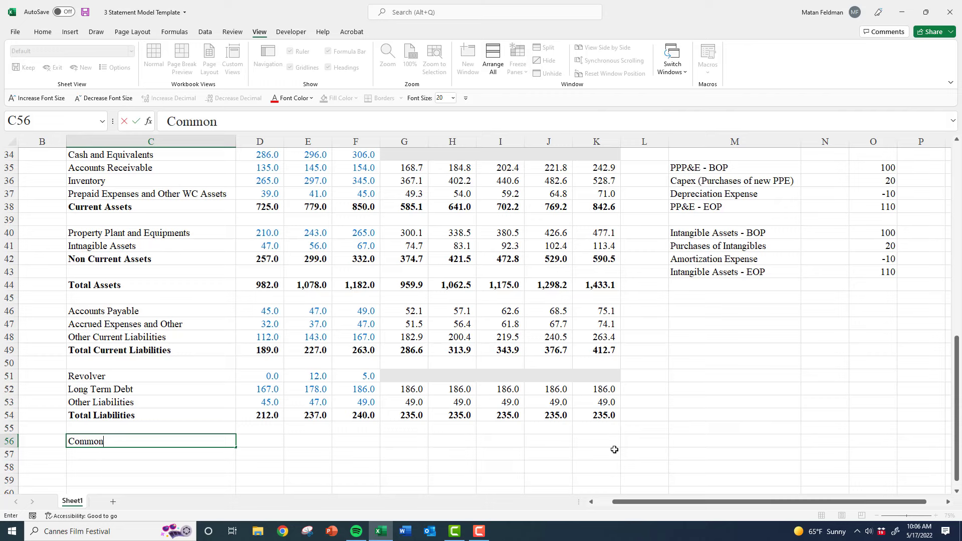
{"action": "type", "text": " Stock and APIC"}
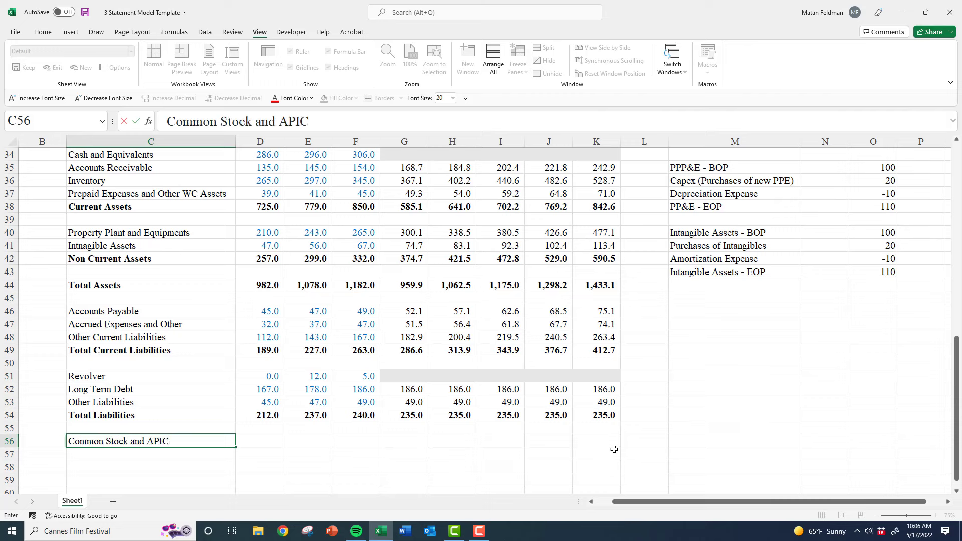
{"action": "key", "text": "ctrl+Return"}
{"action": "key", "text": "Down"}
{"action": "type", "text": "Tr"}
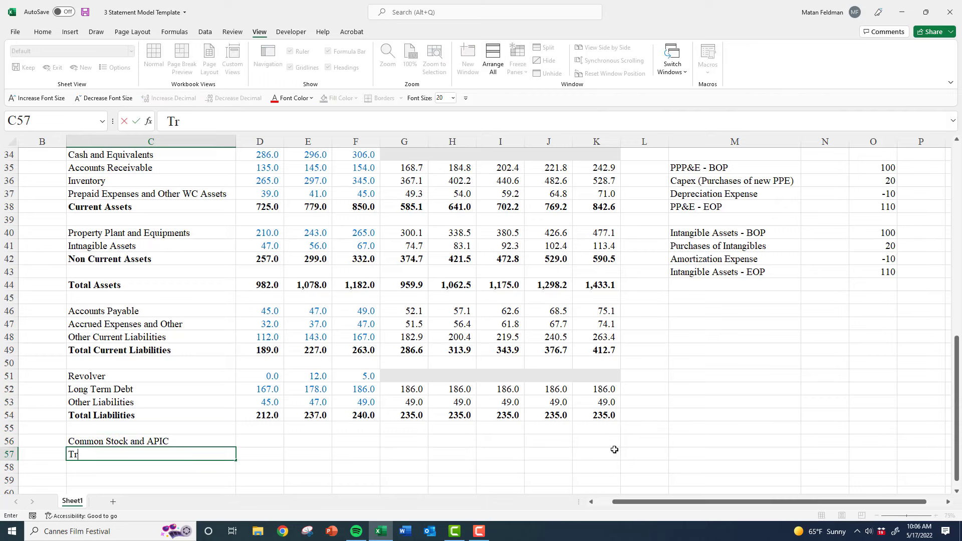
{"action": "type", "text": "easury Stock"}
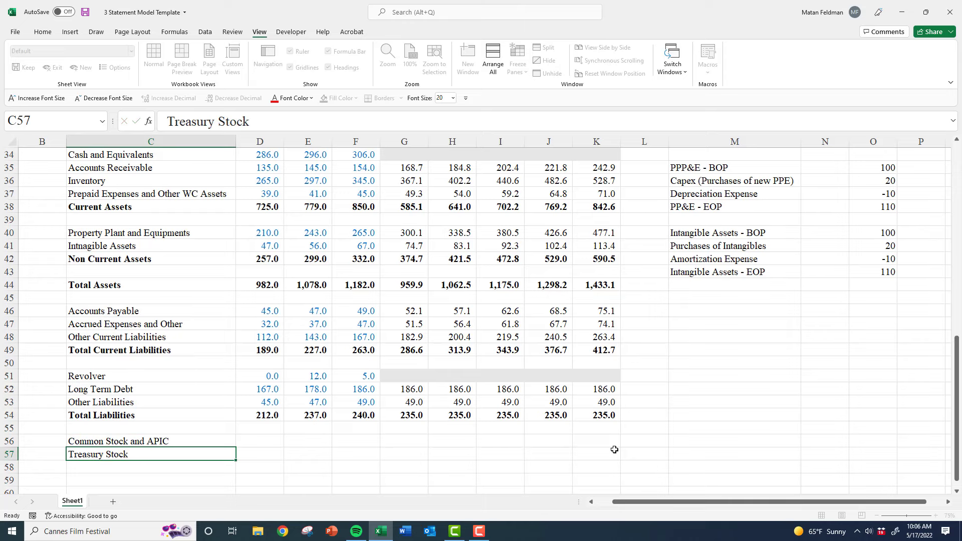
{"action": "key", "text": "Return"}
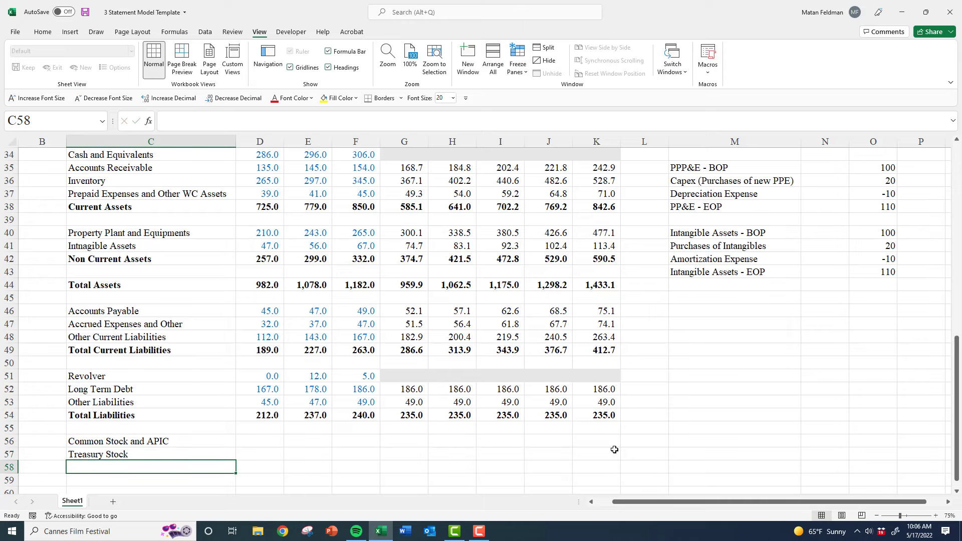
Add the equity labels Other Comprehensive Income in C58 and Retained Earnings in C59
{"action": "type", "text": "OC"}
{"action": "key", "text": "BackSpace"}
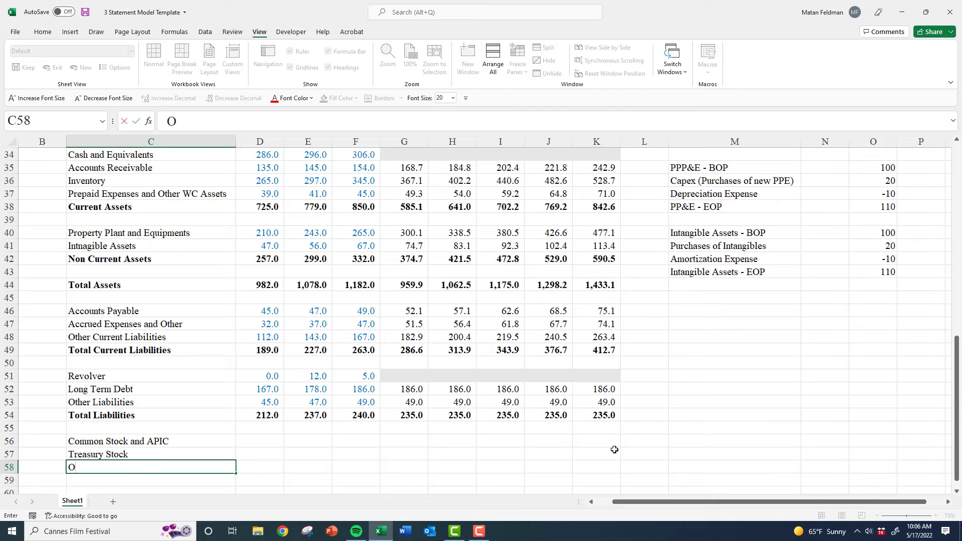
{"action": "type", "text": "ther Comprehensive "}
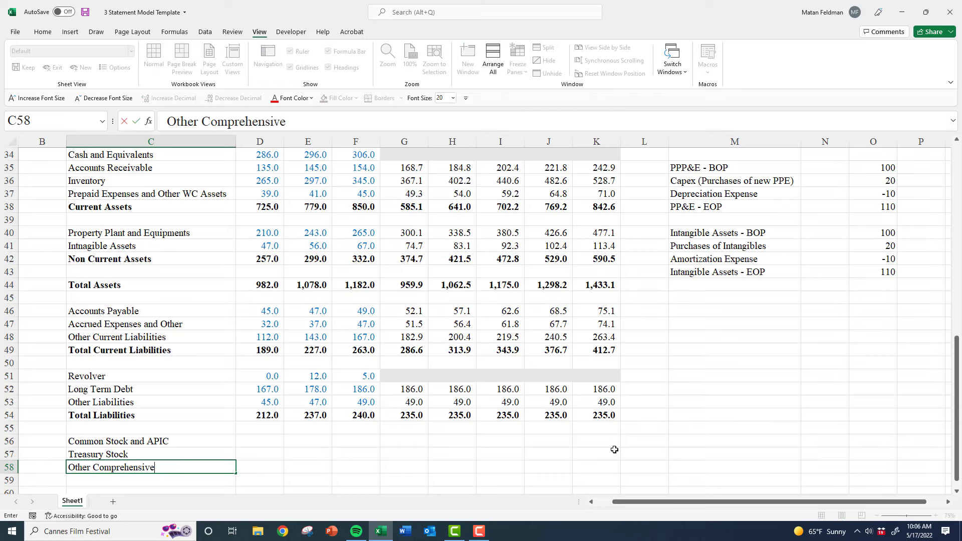
{"action": "type", "text": "Income"}
{"action": "key", "text": "Return"}
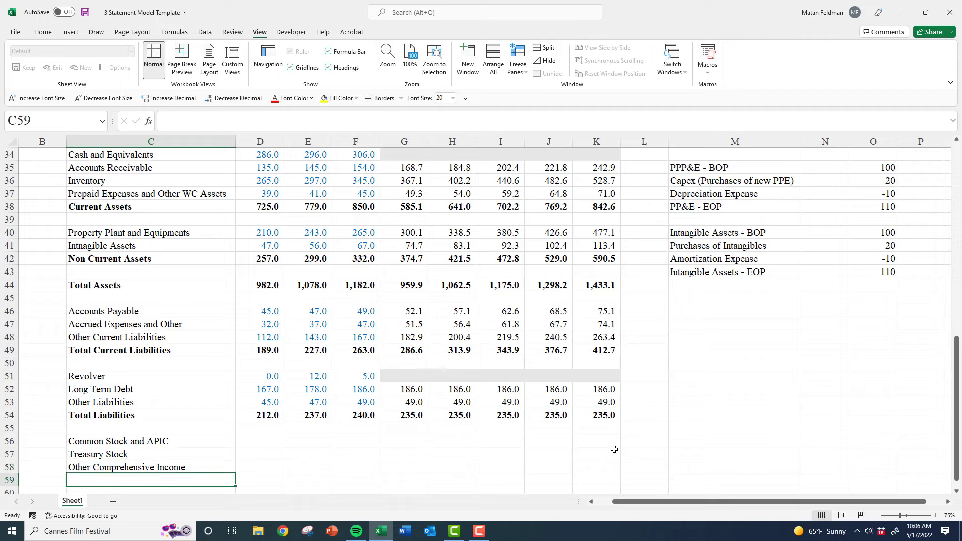
{"action": "type", "text": "Retained "}
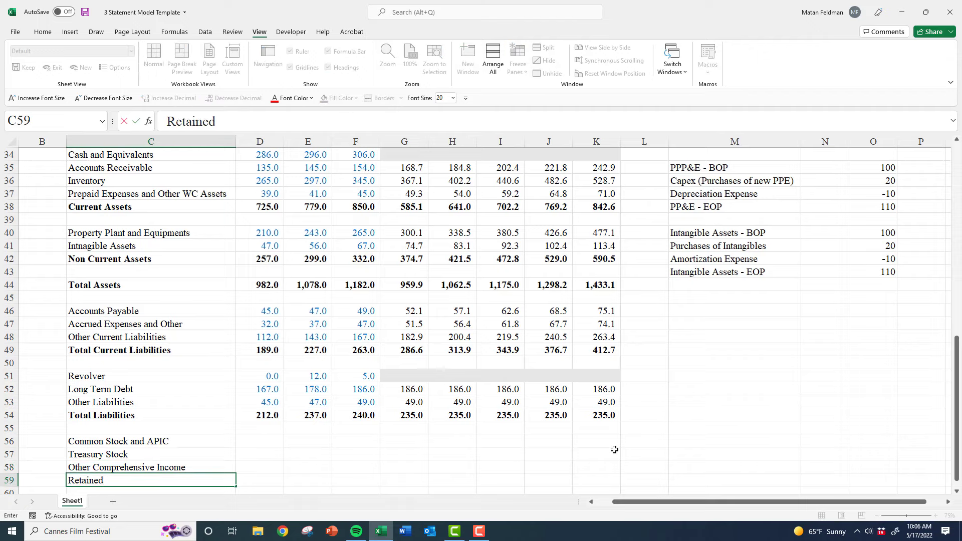
{"action": "type", "text": "Earnings"}
{"action": "key", "text": "Return"}
{"action": "key", "text": "Return"}
{"action": "key", "text": "Return"}
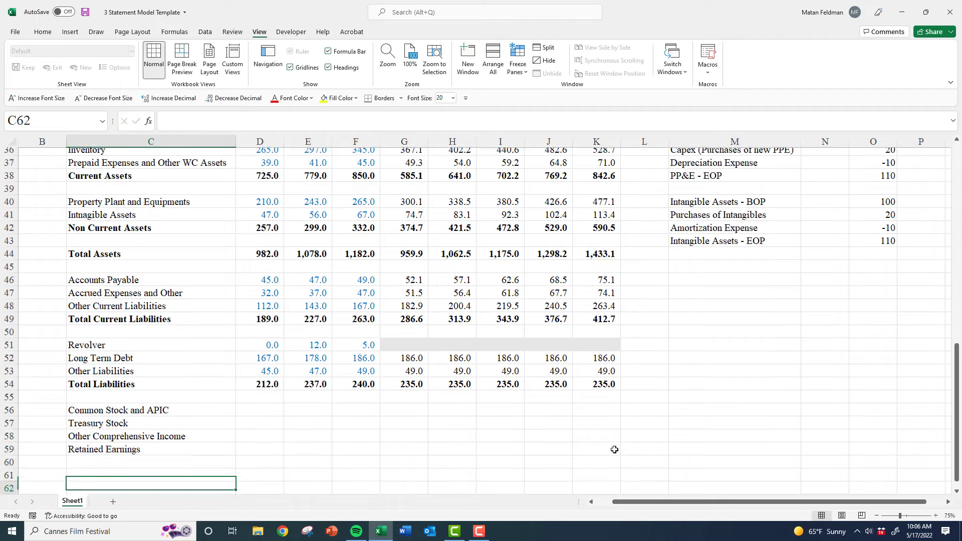
Add the label Total Equity in C60 beneath Retained Earnings
{"action": "key", "text": "Up"}
{"action": "key", "text": "Up"}
{"action": "type", "text": "Total"}
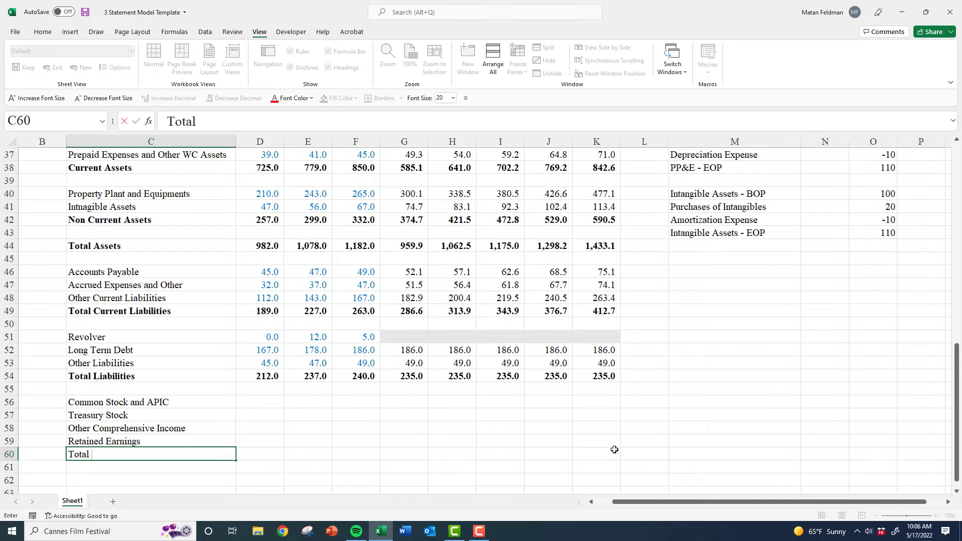
{"action": "type", "text": " Equity"}
{"action": "key", "text": "Return"}
{"action": "key", "text": "Return"}
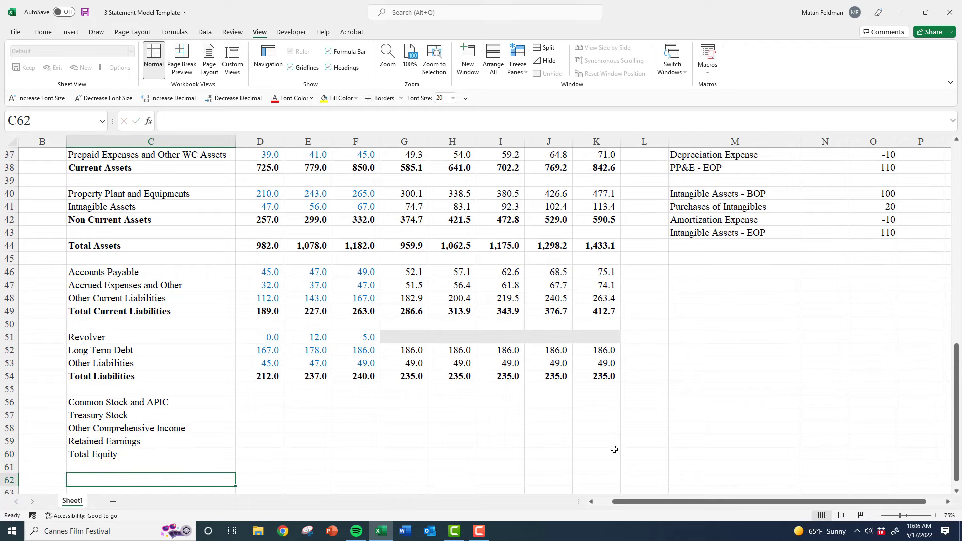
Add the label Total Liabilities and Equity in C62
{"action": "type", "text": "Total Liabi"}
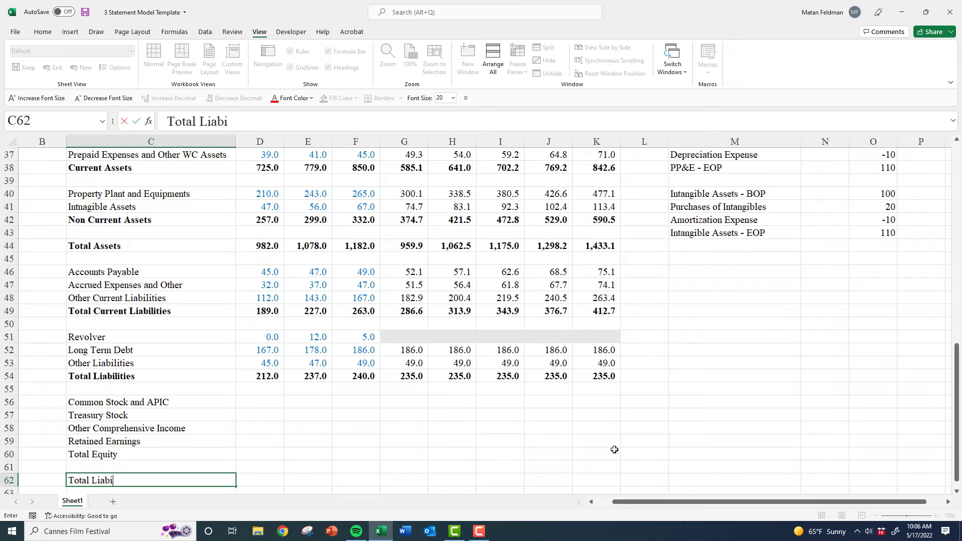
{"action": "type", "text": "lities and"}
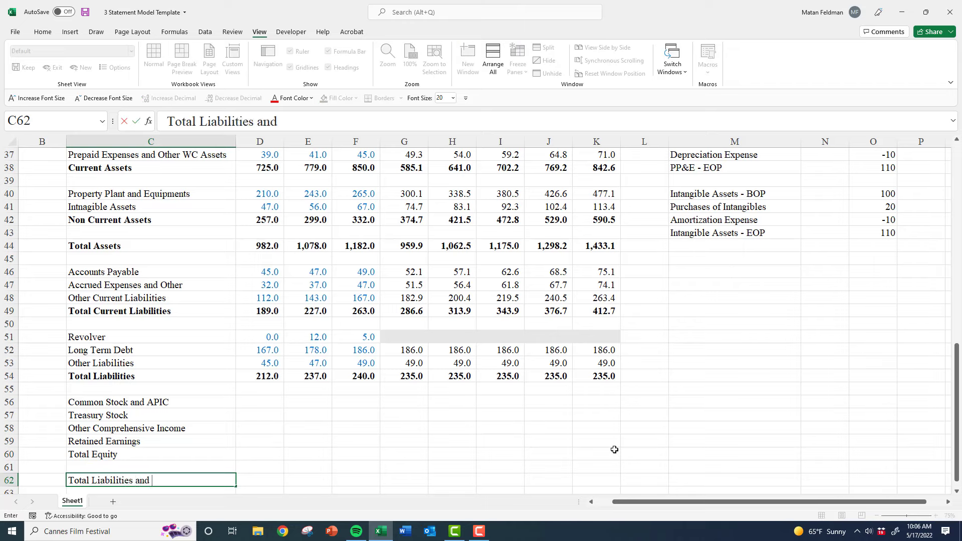
{"action": "type", "text": " Equity"}
{"action": "key", "text": "Tab"}
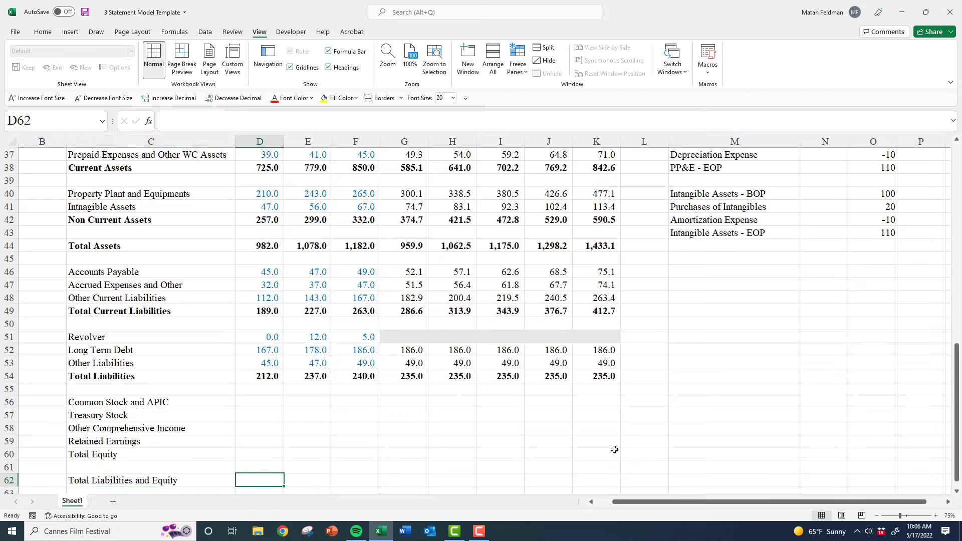
Enter the historical Common Stock and APIC values 35, 37 and 39 in D56:F56
{"action": "key", "text": "Up"}
{"action": "key", "text": "Up"}
{"action": "key", "text": "Up"}
{"action": "key", "text": "Up"}
{"action": "key", "text": "Up"}
{"action": "key", "text": "Up"}
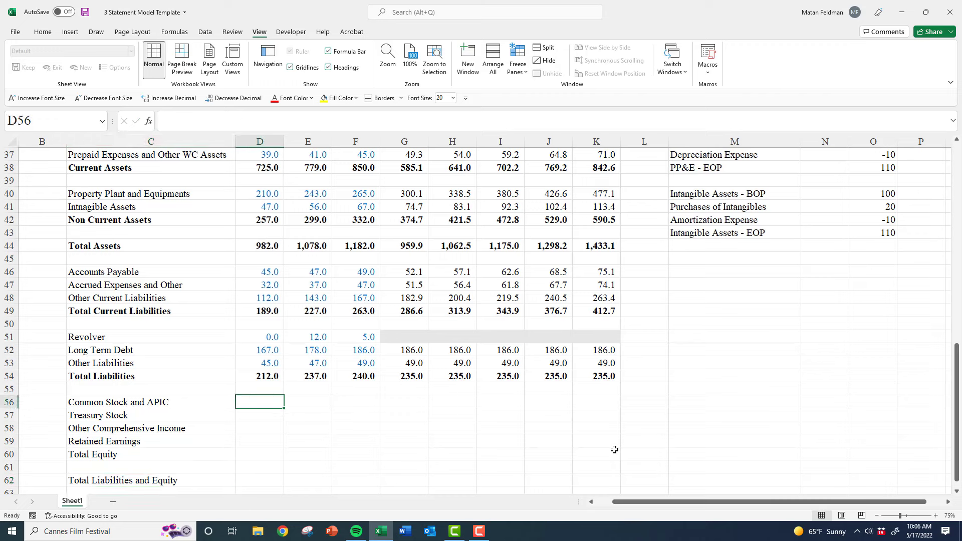
{"action": "key", "text": "Left"}
{"action": "key", "text": "Right"}
{"action": "type", "text": "35"}
{"action": "key", "text": "Tab"}
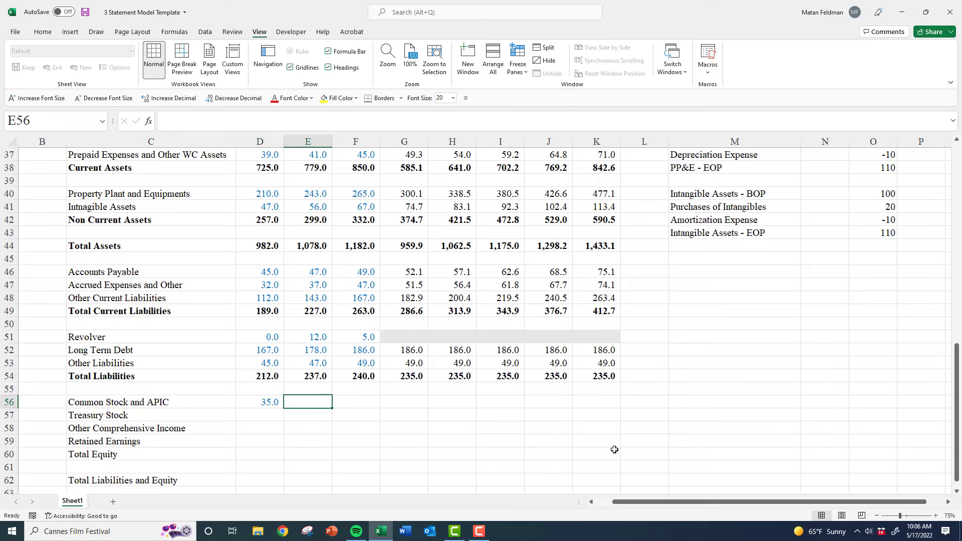
{"action": "type", "text": "37"}
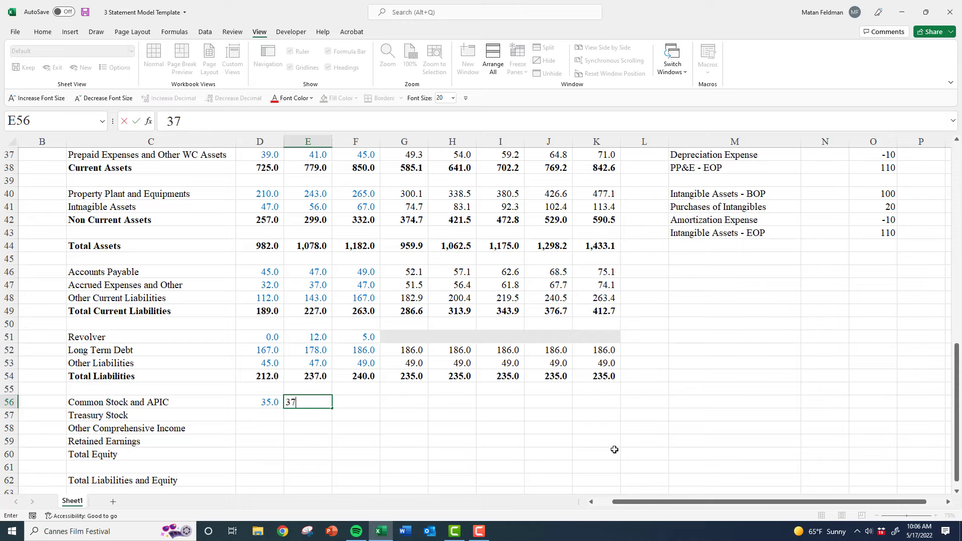
{"action": "key", "text": "Tab"}
{"action": "type", "text": "39"}
{"action": "key", "text": "Down"}
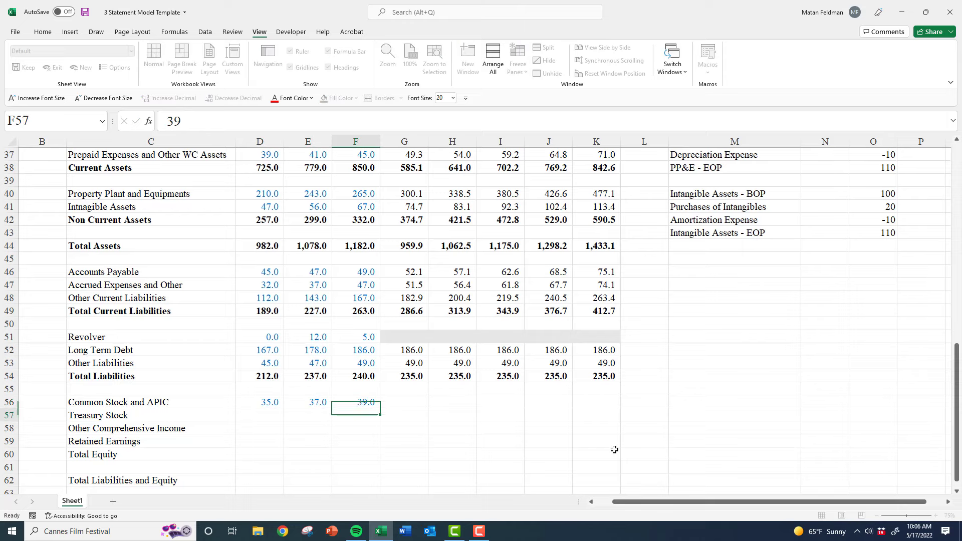
Enter the first historical Treasury Stock value in D57 as negative 145.0
{"action": "key", "text": "Left"}
{"action": "key", "text": "Left"}
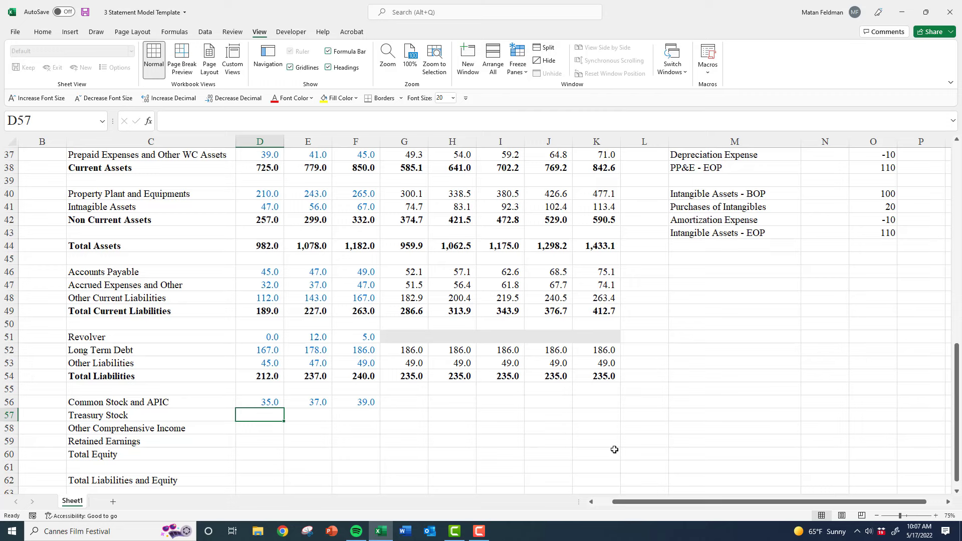
{"action": "type", "text": "("}
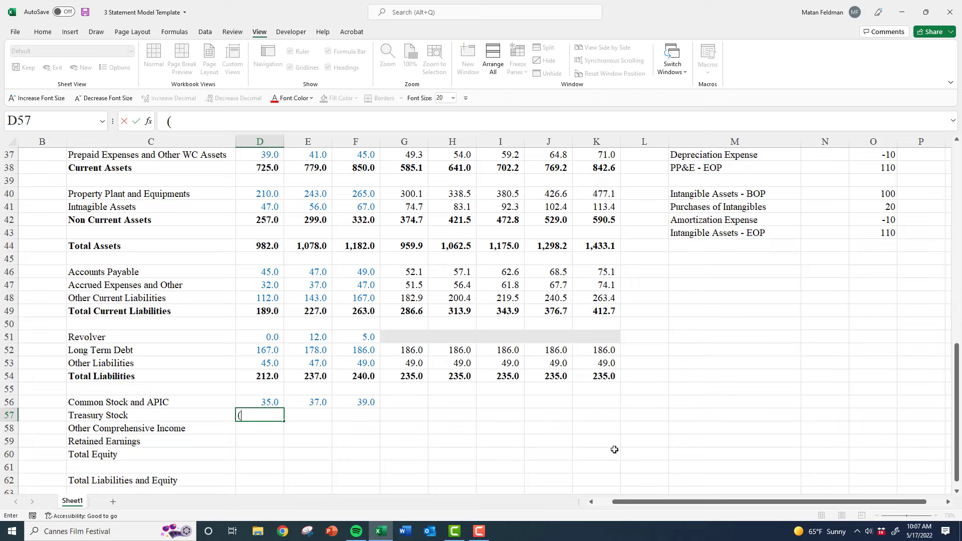
{"action": "type", "text": "1"}
{"action": "type", "text": "4"}
{"action": "type", "text": "5.0)"}
{"action": "key", "text": "Tab"}
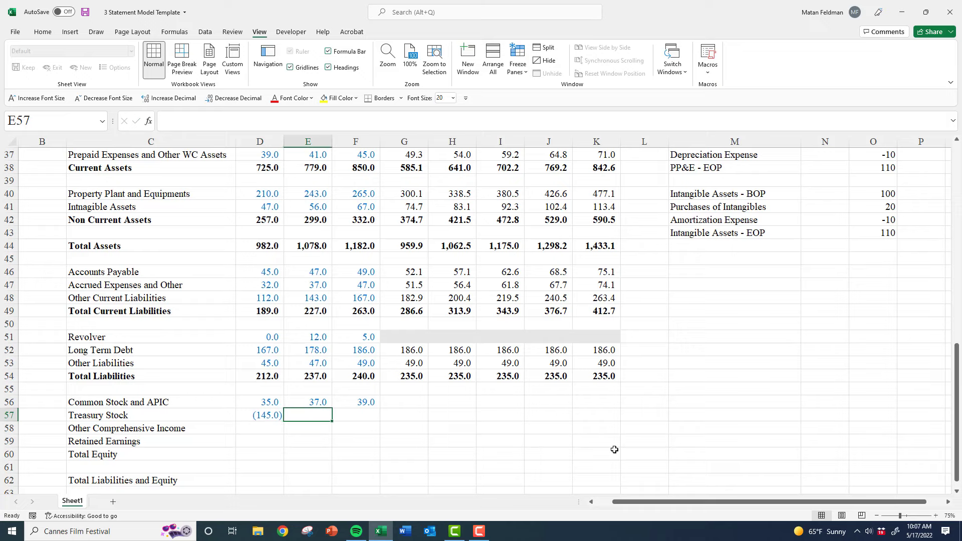
{"action": "type", "text": "-180)"}
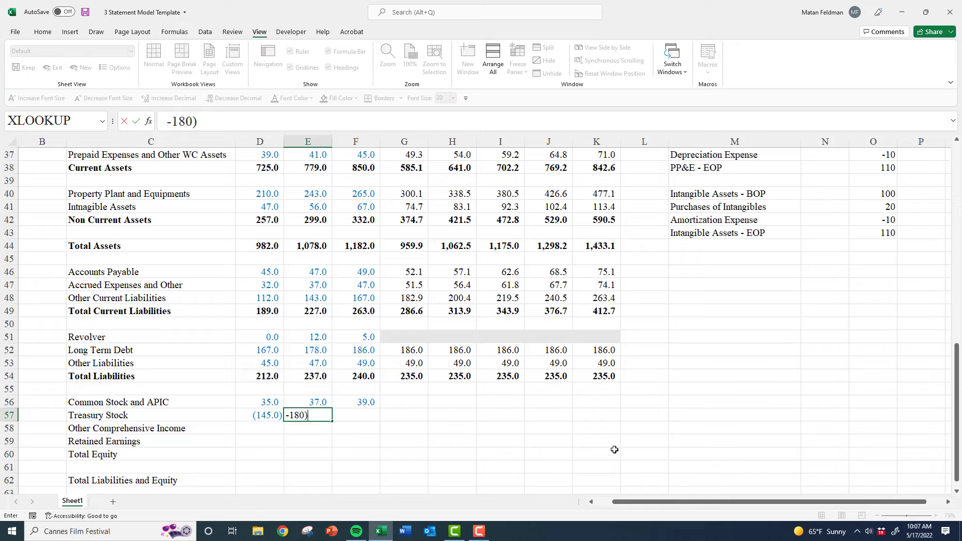
{"action": "key", "text": "Return"}
{"action": "key", "text": "n"}
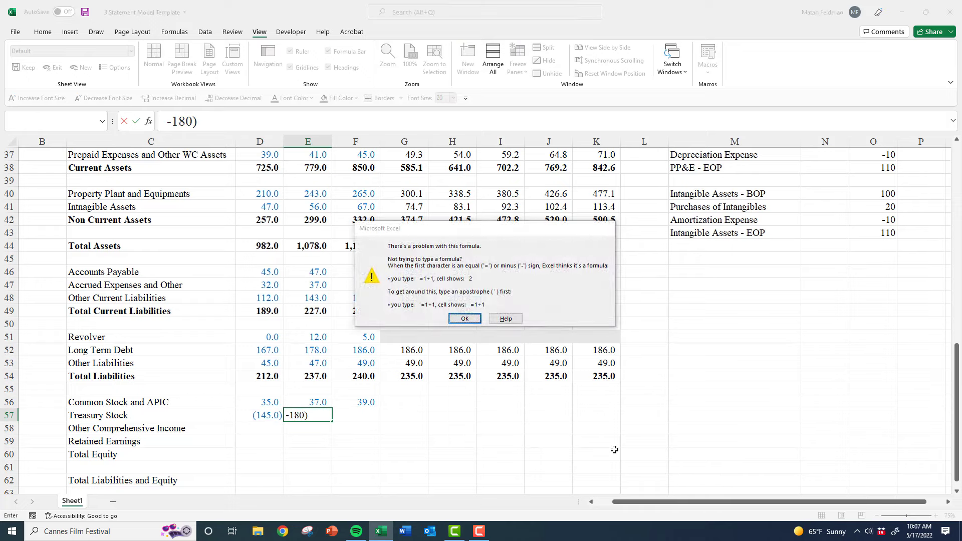
{"action": "key", "text": "Return"}
{"action": "key", "text": "Escape"}
Enter the remaining historical Treasury Stock values as =-178 in E57 and =-210 in F57
{"action": "type", "text": "="}
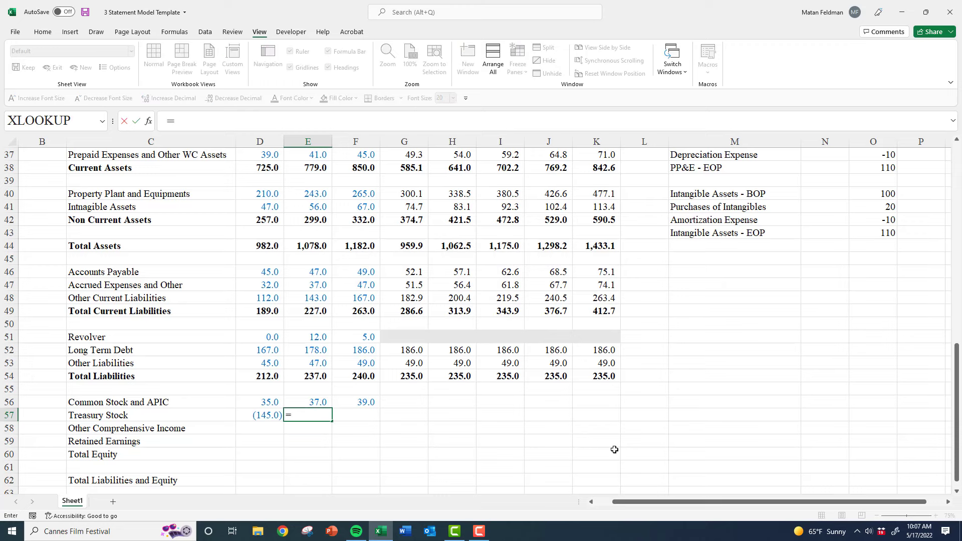
{"action": "type", "text": "-178"}
{"action": "key", "text": "Tab"}
{"action": "type", "text": "="}
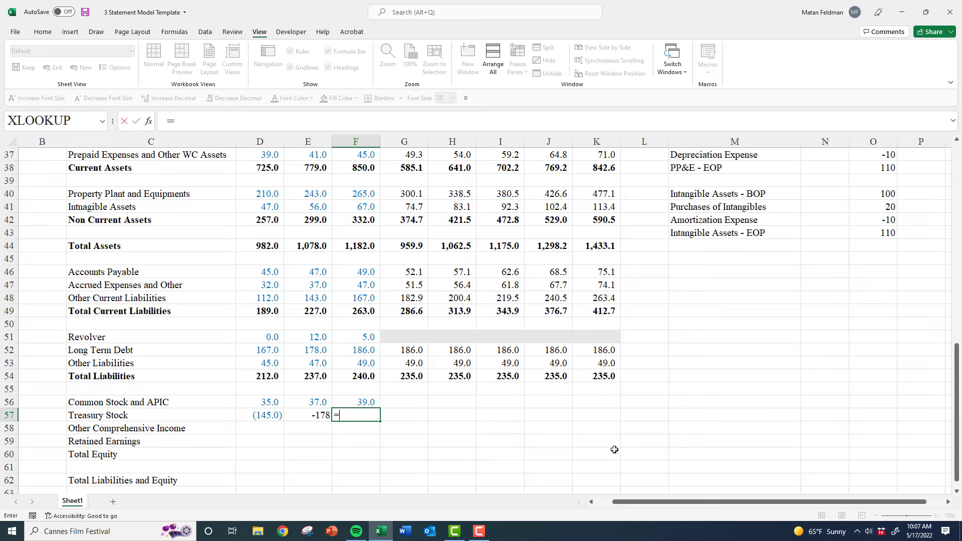
{"action": "type", "text": "-210"}
{"action": "key", "text": "Tab"}
{"action": "key", "text": "ctrl+Return"}
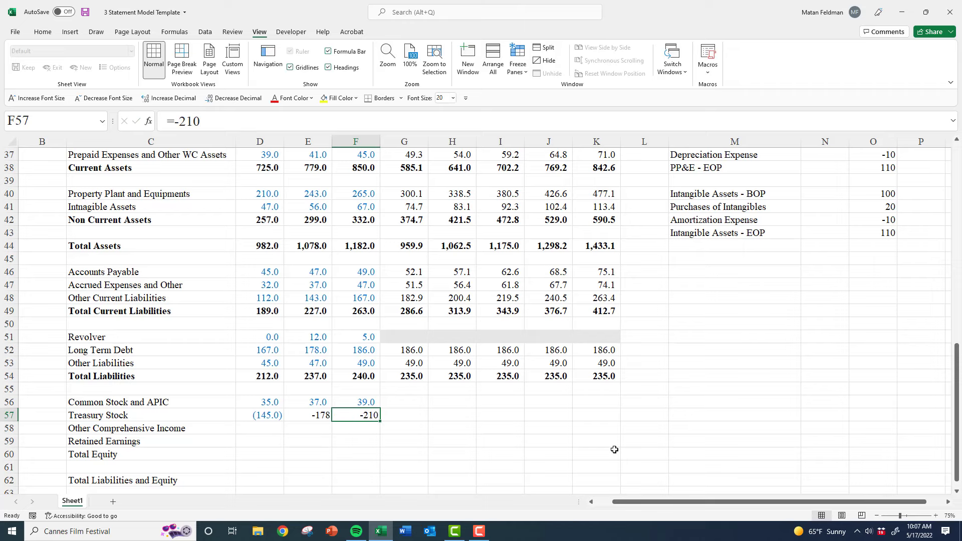
Copy the number format and font of D57 onto the Common Stock and Treasury Stock historicals in D56:F57, pasting formats only
{"action": "key", "text": "Left"}
{"action": "key", "text": "Left"}
{"action": "key", "text": "ctrl+c"}
{"action": "key", "text": "Up"}
{"action": "key", "text": "shift+Down"}
{"action": "key", "text": "shift+Right"}
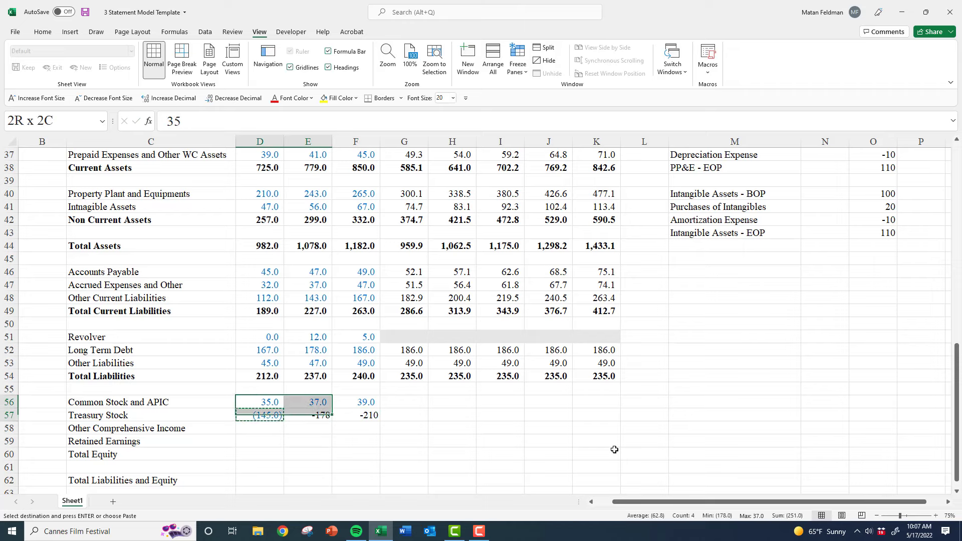
{"action": "key", "text": "shift+Right"}
{"action": "key", "text": "alt+e"}
{"action": "key", "text": "s"}
{"action": "key", "text": "t"}
{"action": "key", "text": "Return"}
{"action": "key", "text": "Escape"}
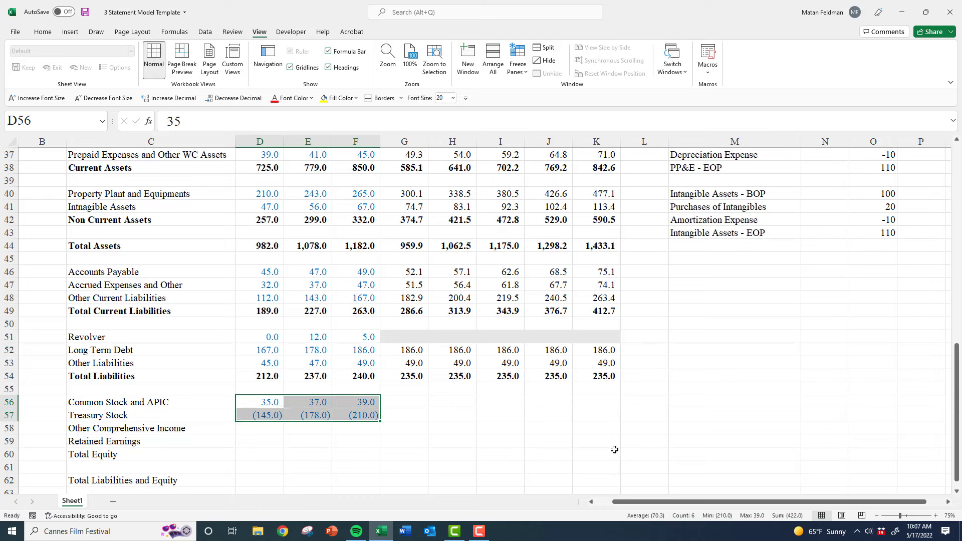
Enter -7 as the first historical Other Comprehensive Income value in D58
{"action": "key", "text": "Right"}
{"action": "key", "text": "Down"}
{"action": "key", "text": "Down"}
{"action": "key", "text": "Left"}
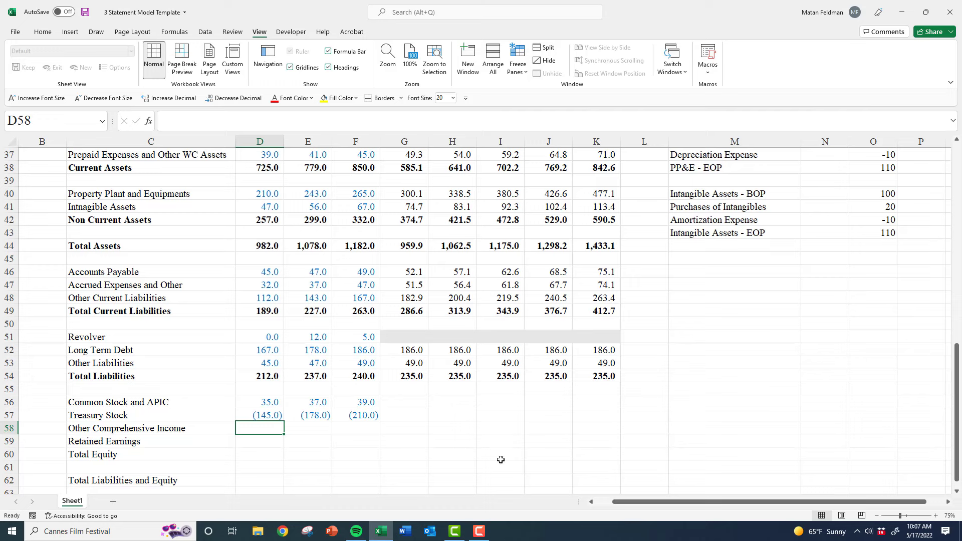
{"action": "scroll", "coordinate": [458, 394], "scroll_direction": "up", "scroll_amount": 12}
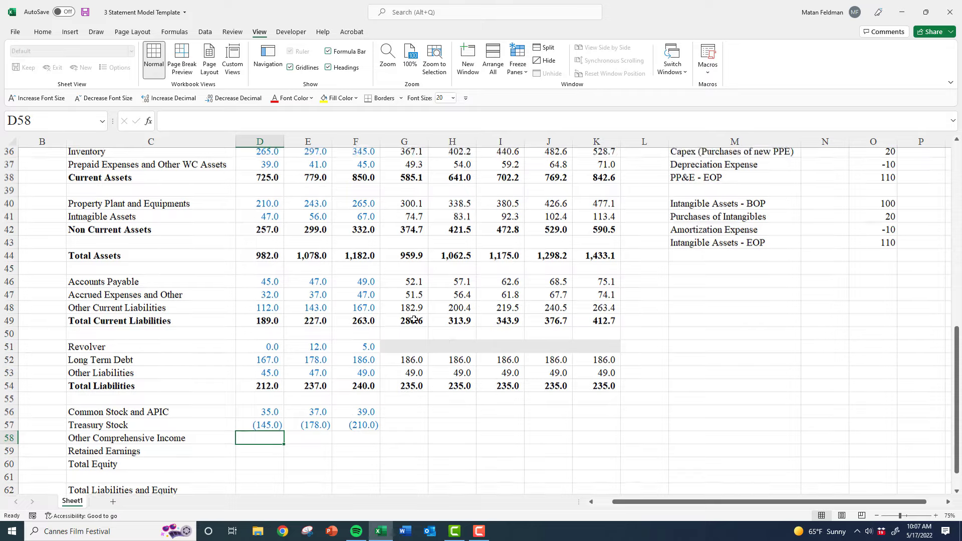
{"action": "scroll", "coordinate": [189, 331], "scroll_direction": "down", "scroll_amount": 10}
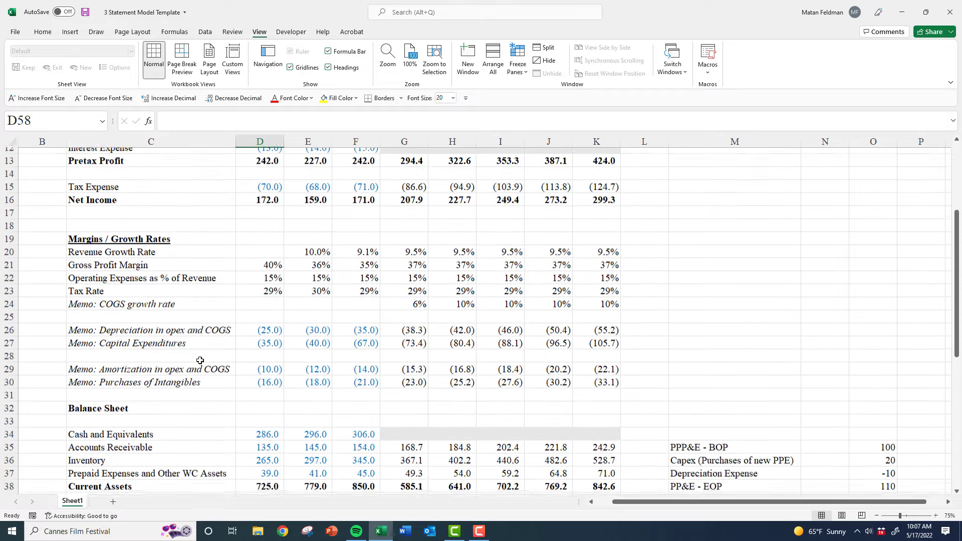
{"action": "scroll", "coordinate": [267, 405], "scroll_direction": "down", "scroll_amount": 2}
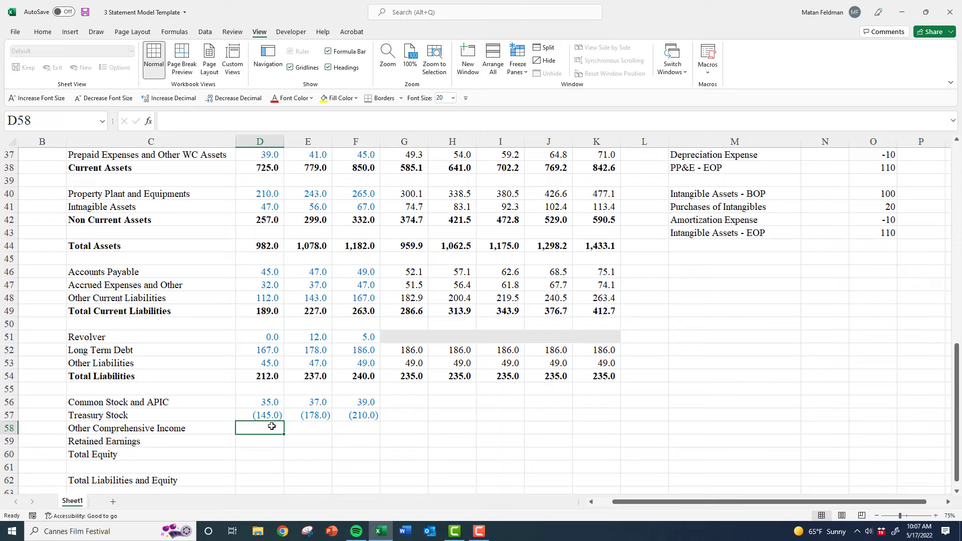
{"action": "type", "text": "-"}
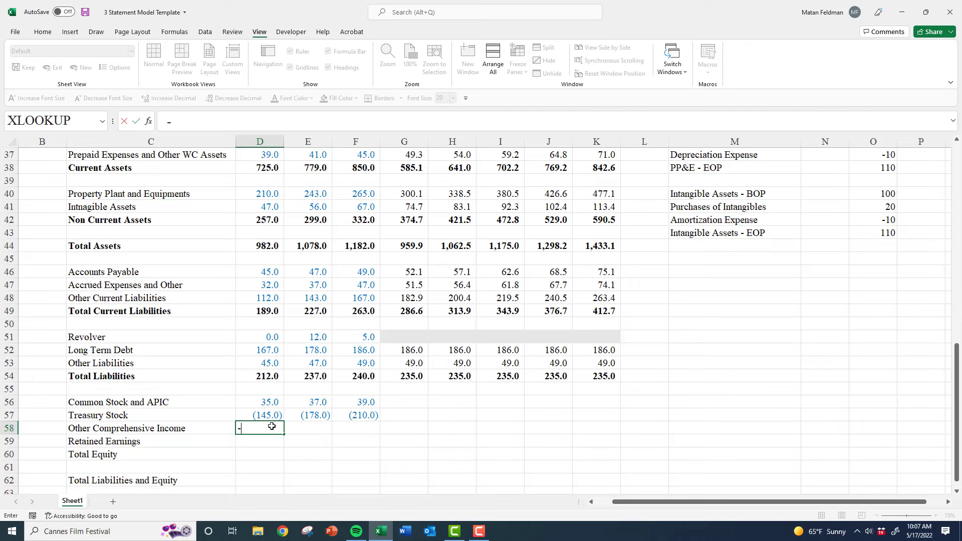
{"action": "type", "text": "5"}
{"action": "key", "text": "Tab"}
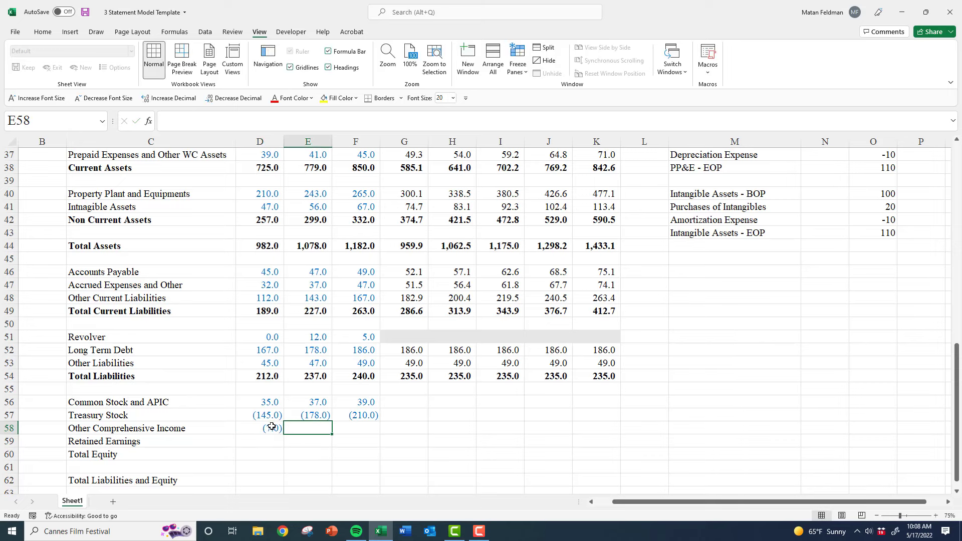
Enter the remaining historical Other Comprehensive Income values, 12 in E58 and 43 in F58
{"action": "type", "text": "12"}
{"action": "key", "text": "Tab"}
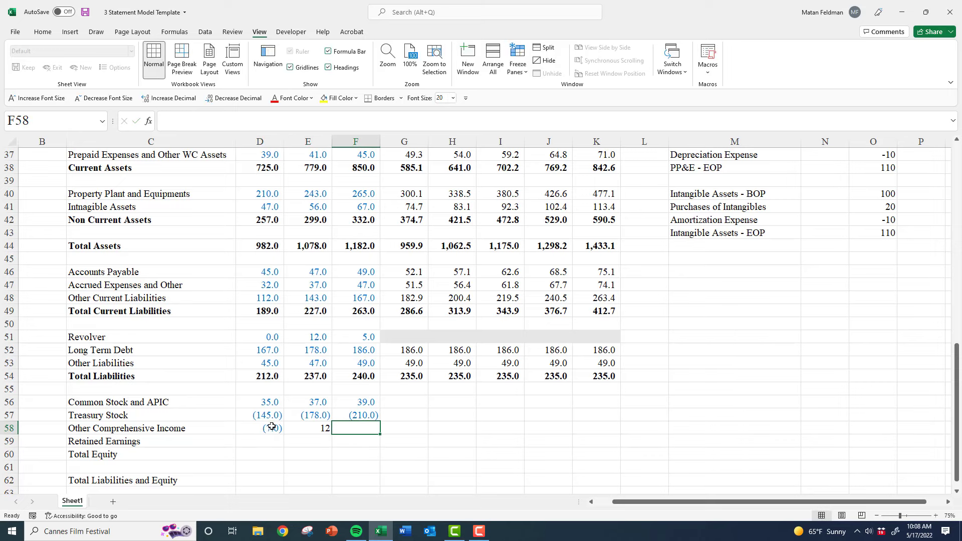
{"action": "key", "text": "Left"}
{"action": "key", "text": "Left"}
{"action": "key", "text": "Right"}
{"action": "key", "text": "Right"}
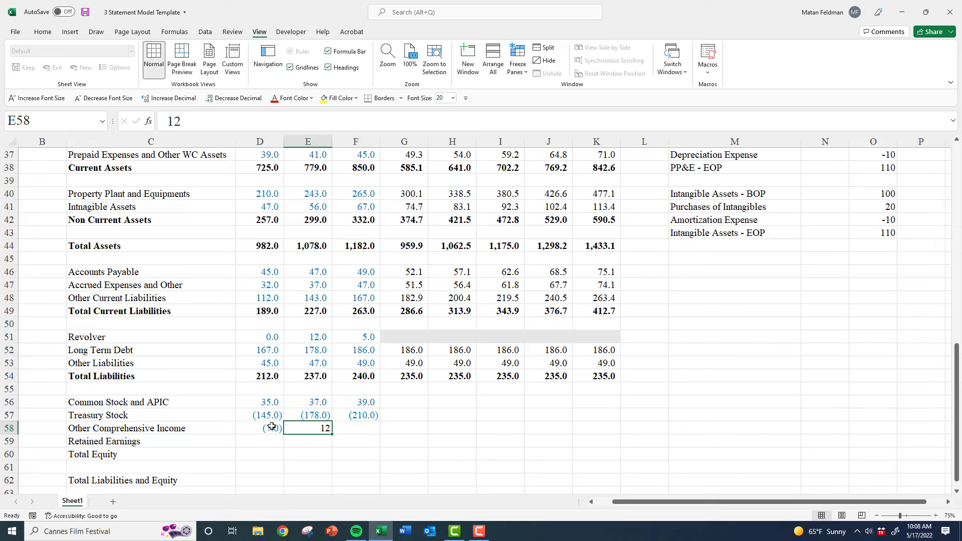
{"action": "type", "text": "43"}
{"action": "key", "text": "Return"}
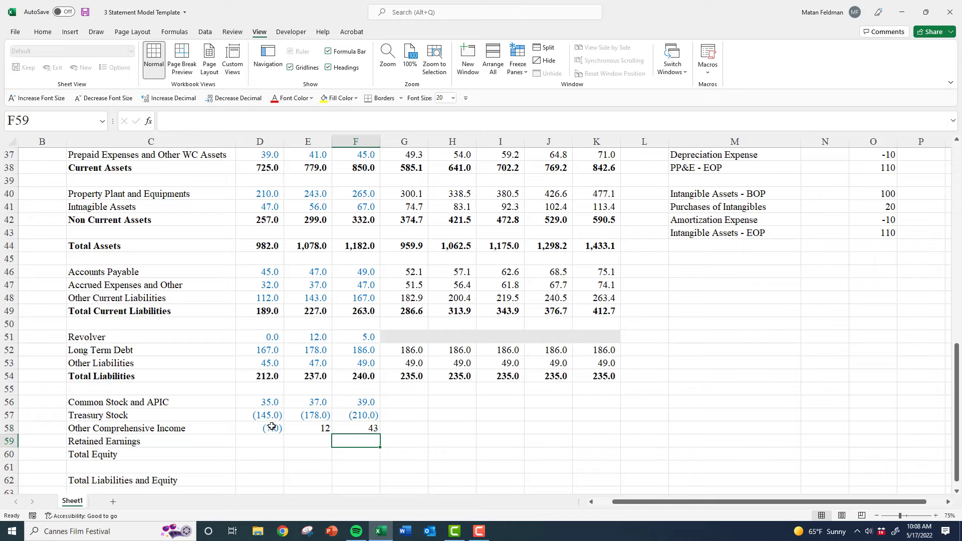
Apply the formatting of D58 to the other historical Other Comprehensive Income values in E58:F58
{"action": "key", "text": "Left"}
{"action": "key", "text": "Up"}
{"action": "key", "text": "Left"}
{"action": "key", "text": "shift+Right"}
{"action": "key", "text": "shift+Right"}
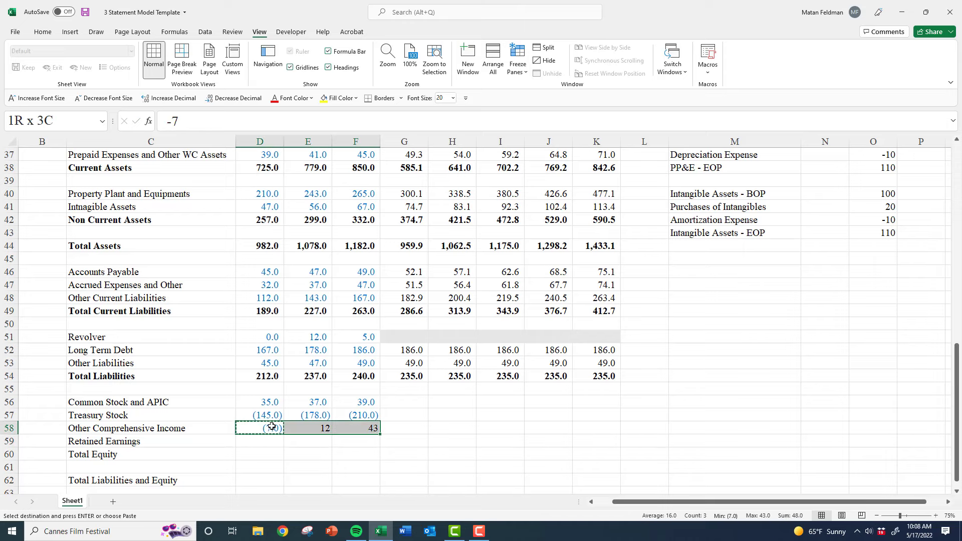
{"action": "key", "text": "ctrl+c"}
{"action": "key", "text": "alt+e"}
{"action": "key", "text": "s"}
{"action": "key", "text": "Return"}
{"action": "key", "text": "Escape"}
{"action": "key", "text": "Down"}
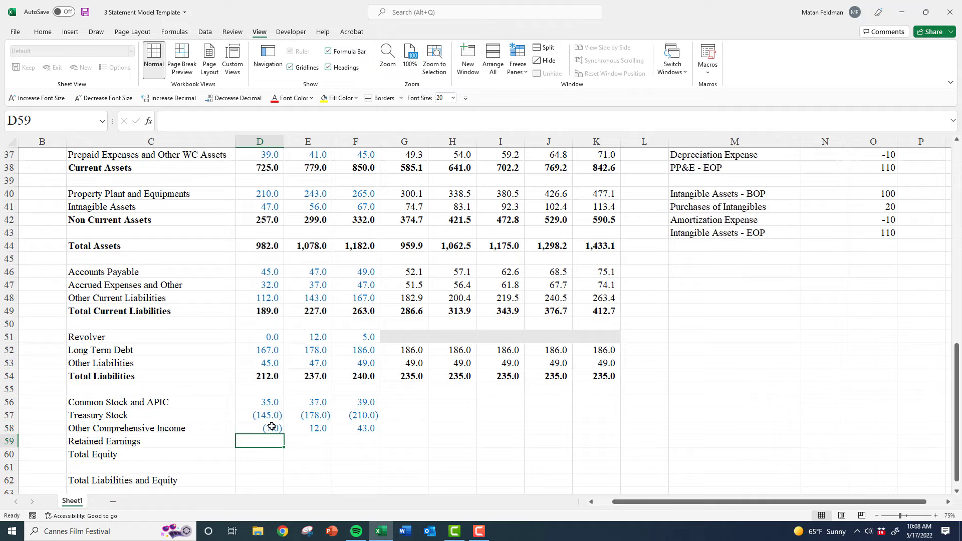
Examine the income statement's first-year Net Income in D16 and its formula as background for Retained Earnings
{"action": "scroll", "coordinate": [344, 365], "scroll_direction": "up", "scroll_amount": 3}
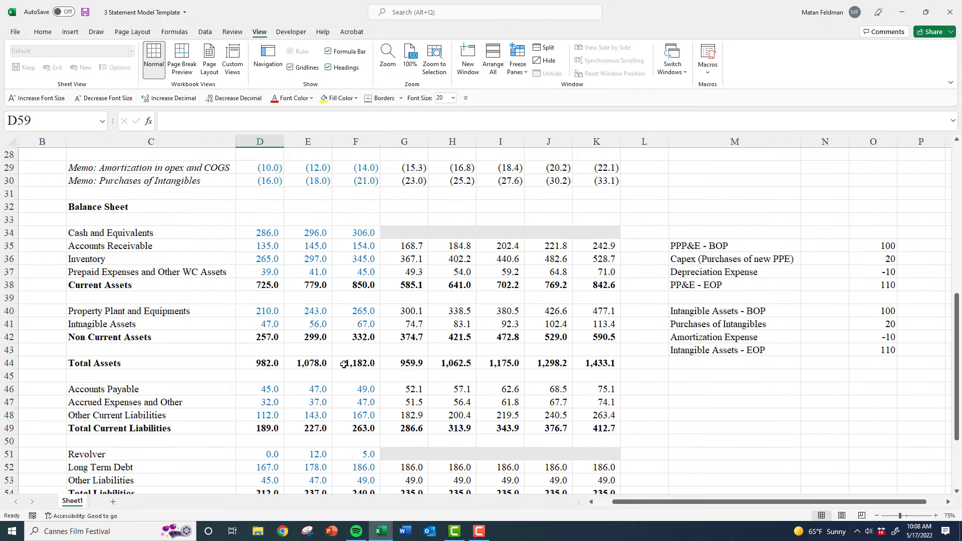
{"action": "scroll", "coordinate": [343, 365], "scroll_direction": "up", "scroll_amount": 3}
{"action": "scroll", "coordinate": [292, 331], "scroll_direction": "up", "scroll_amount": 5}
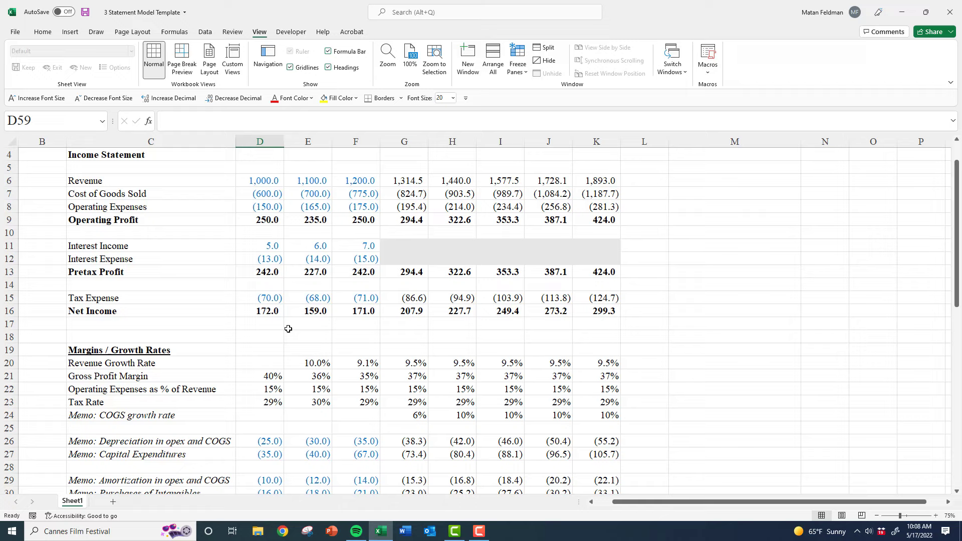
{"action": "left_click", "coordinate": [266, 312]}
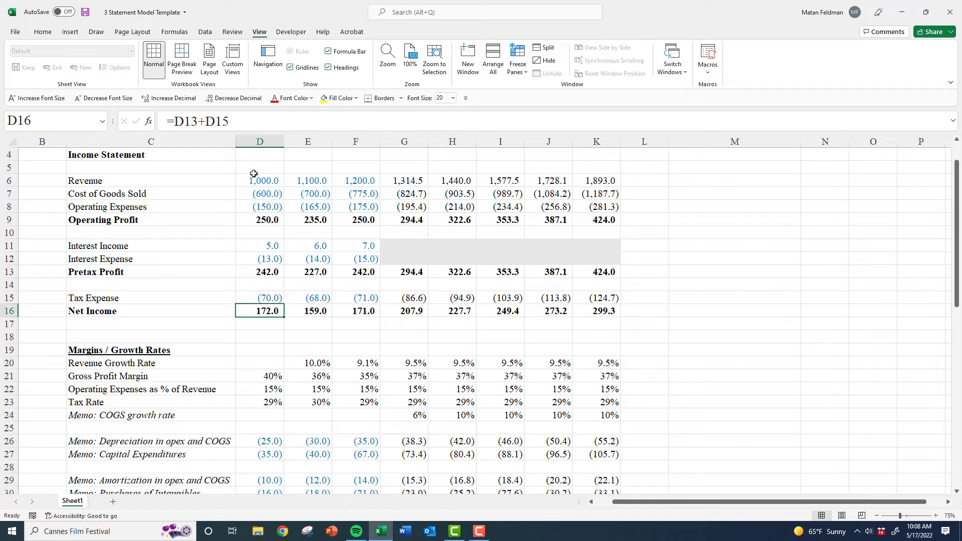
{"action": "scroll", "coordinate": [266, 312], "scroll_direction": "down", "scroll_amount": 2}
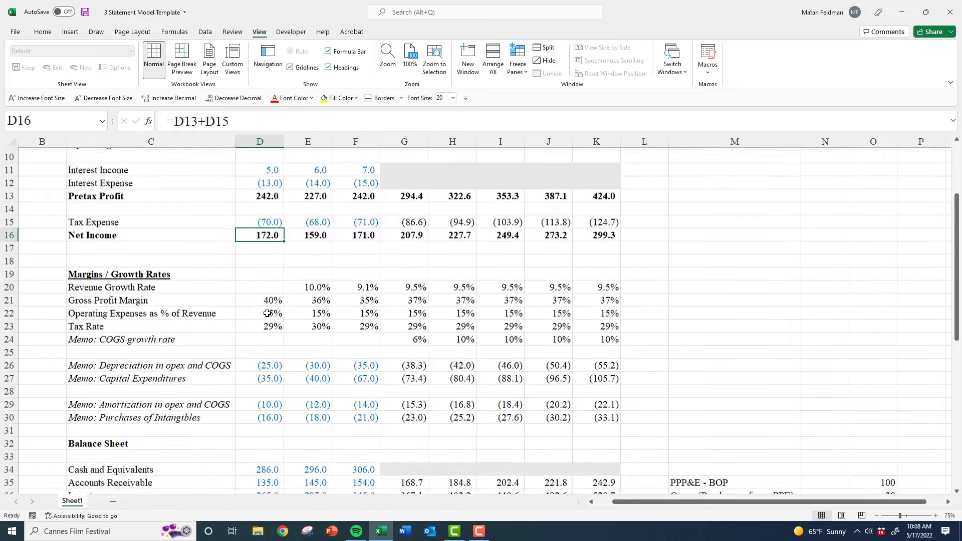
{"action": "scroll", "coordinate": [265, 295], "scroll_direction": "up", "scroll_amount": 1}
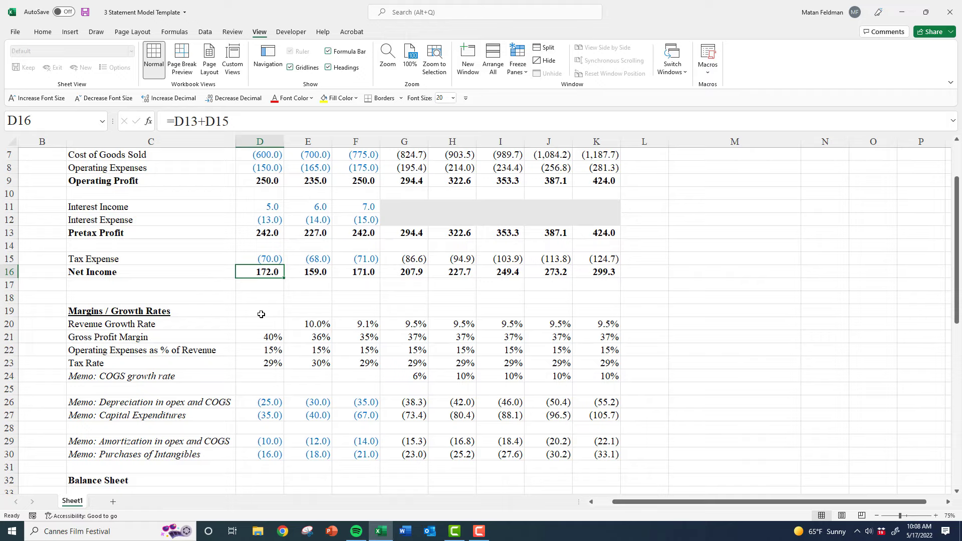
{"action": "scroll", "coordinate": [262, 314], "scroll_direction": "down", "scroll_amount": 12}
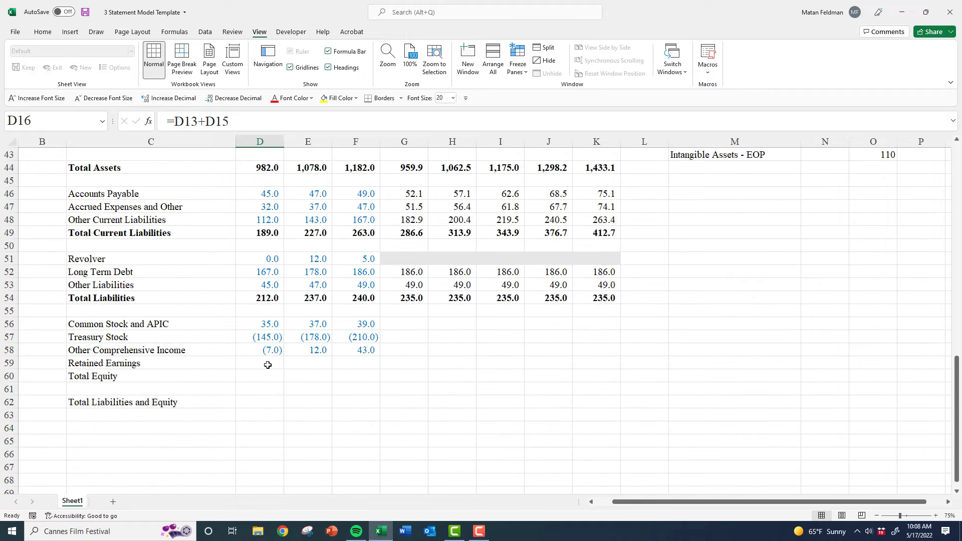
{"action": "left_click", "coordinate": [262, 364]}
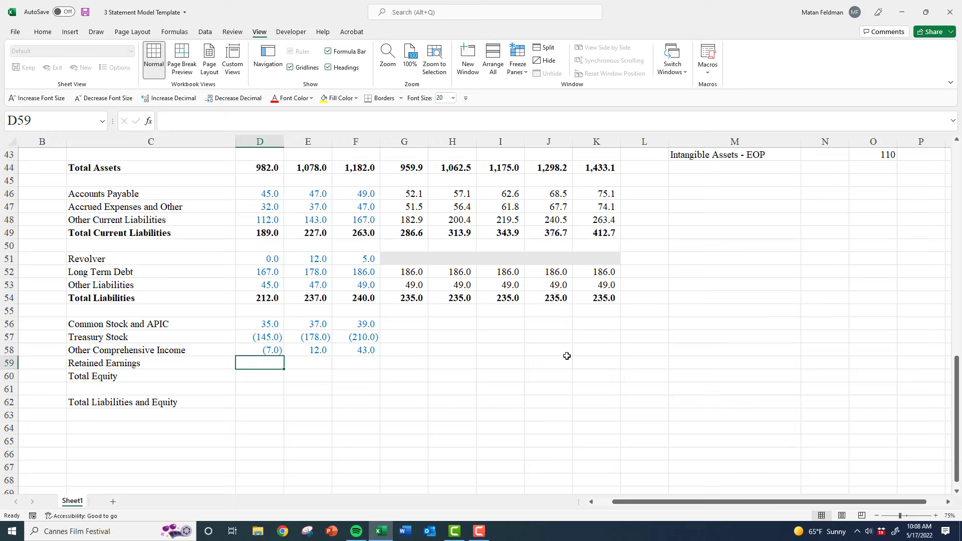
{"action": "key", "text": "Down"}
{"action": "key", "text": "Down"}
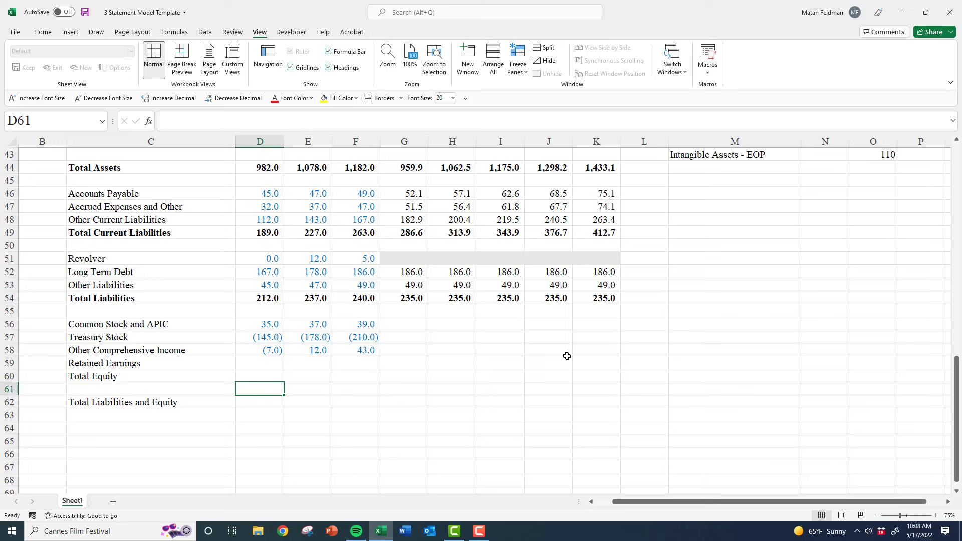
{"action": "key", "text": "Up"}
{"action": "key", "text": "Up"}
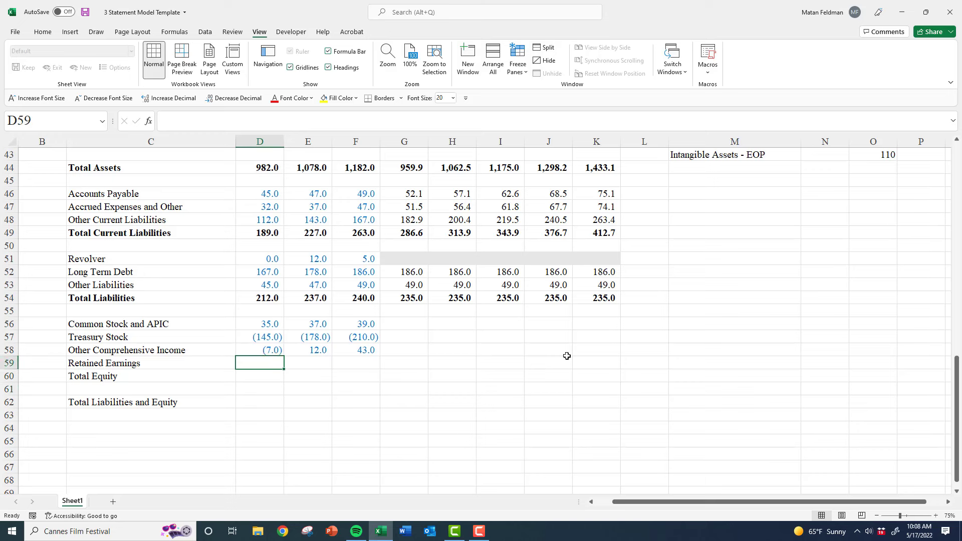
{"action": "key", "text": "Down"}
{"action": "key", "text": "Up"}
{"action": "key", "text": "Right"}
{"action": "key", "text": "Right"}
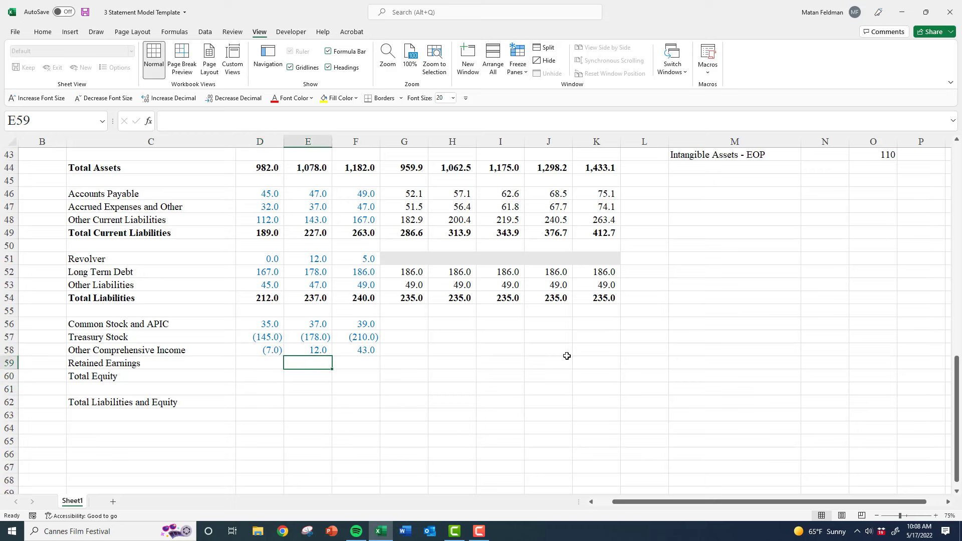
{"action": "key", "text": "Left"}
{"action": "key", "text": "Left"}
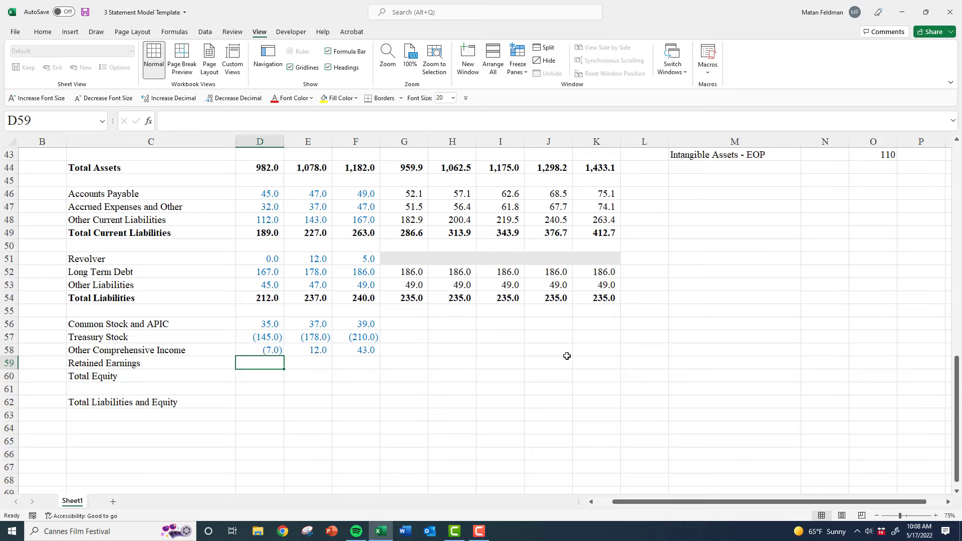
Sum the first-year equity lines D56:D59 in the Total Equity cell D60
{"action": "key", "text": "Down"}
{"action": "key", "text": "alt+equal"}
{"action": "key", "text": "ctrl+Return"}
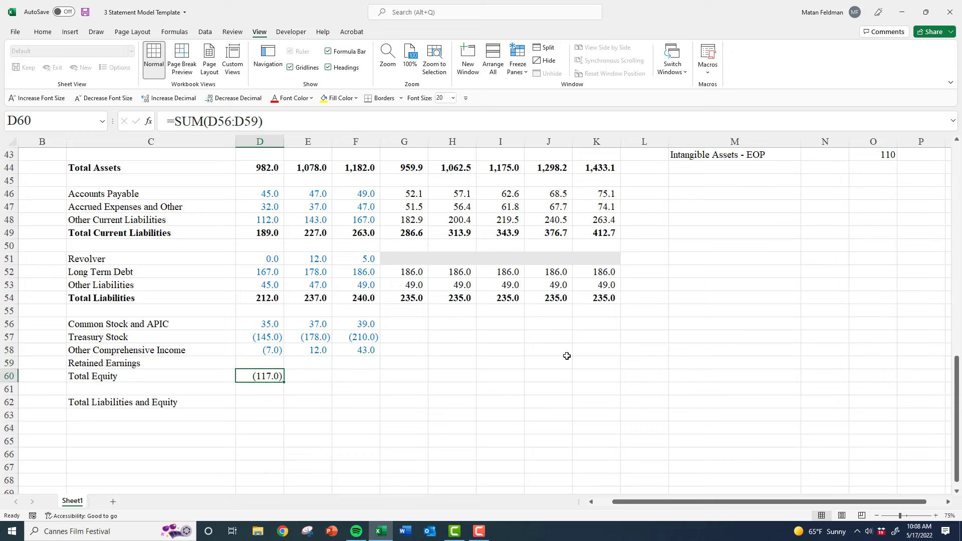
Copy the Total Equity formula from D60 across the remaining historical and forecast years through K60
{"action": "key", "text": "ctrl+c"}
{"action": "key", "text": "shift+Right"}
{"action": "key", "text": "shift+Right"}
{"action": "key", "text": "shift+Right"}
{"action": "key", "text": "shift+Right"}
{"action": "key", "text": "shift+Right"}
{"action": "key", "text": "shift+Right"}
{"action": "key", "text": "shift+Right"}
{"action": "key", "text": "shift+Right"}
{"action": "key", "text": "shift+Left"}
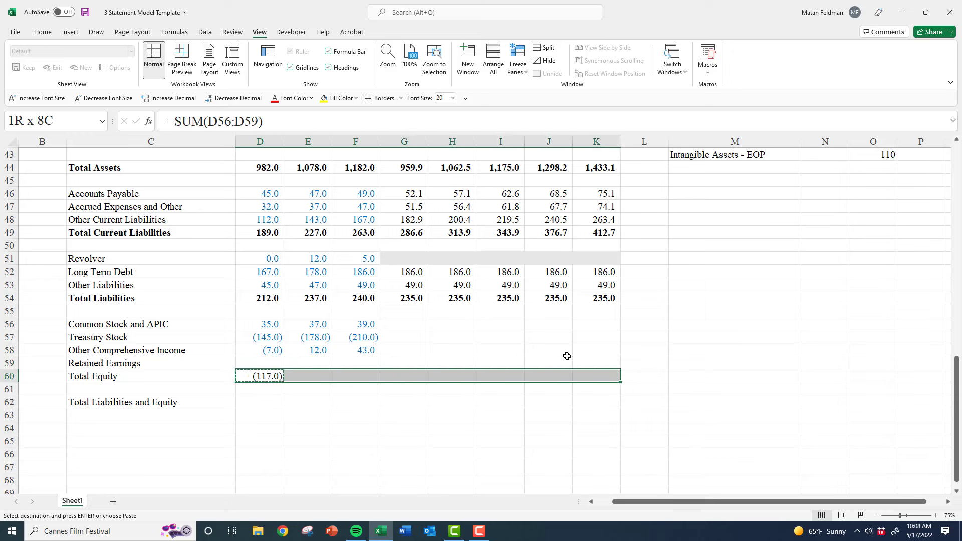
{"action": "key", "text": "Return"}
{"action": "key", "text": "Up"}
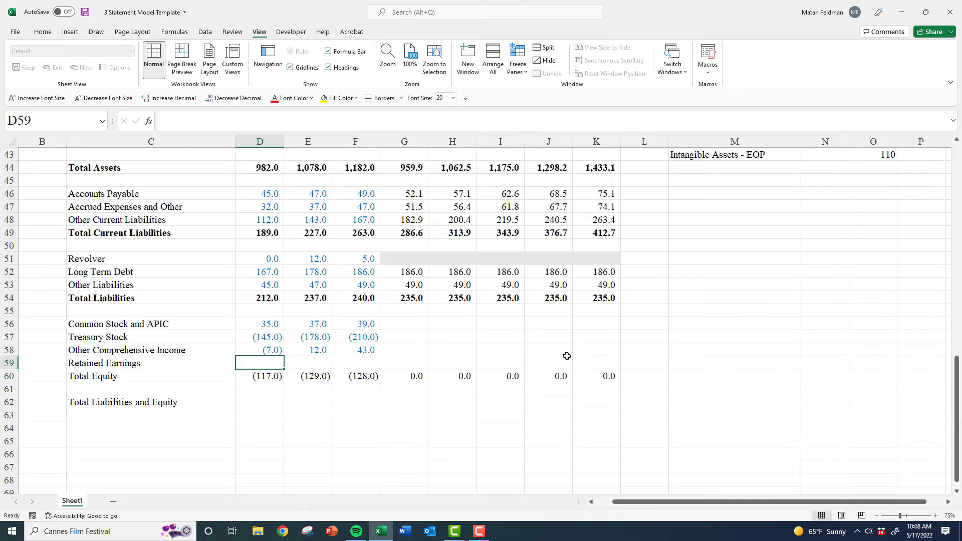
{"action": "key", "text": "Down"}
{"action": "key", "text": "Down"}
{"action": "key", "text": "Down"}
{"action": "type", "text": "="}
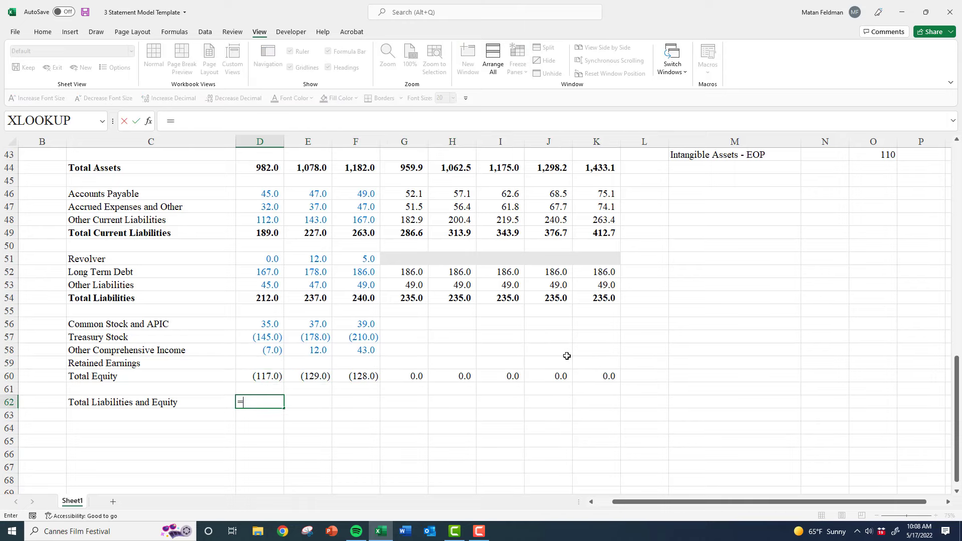
{"action": "key", "text": "Up"}
{"action": "key", "text": "Up"}
{"action": "key", "text": "Up"}
{"action": "key", "text": "Up"}
{"action": "key", "text": "Up"}
{"action": "key", "text": "Up"}
{"action": "key", "text": "Up"}
{"action": "key", "text": "Up"}
{"action": "key", "text": "Down"}
{"action": "key", "text": "Down"}
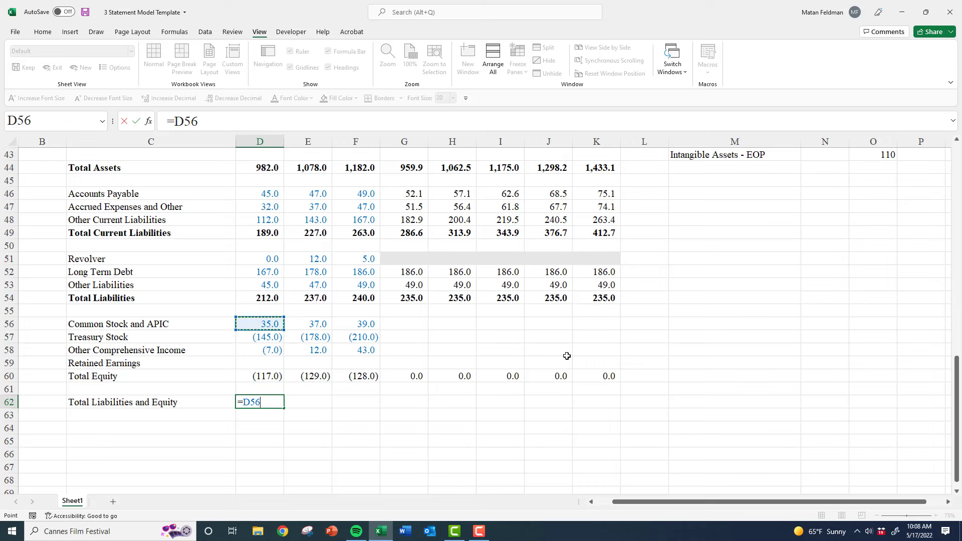
{"action": "key", "text": "Up"}
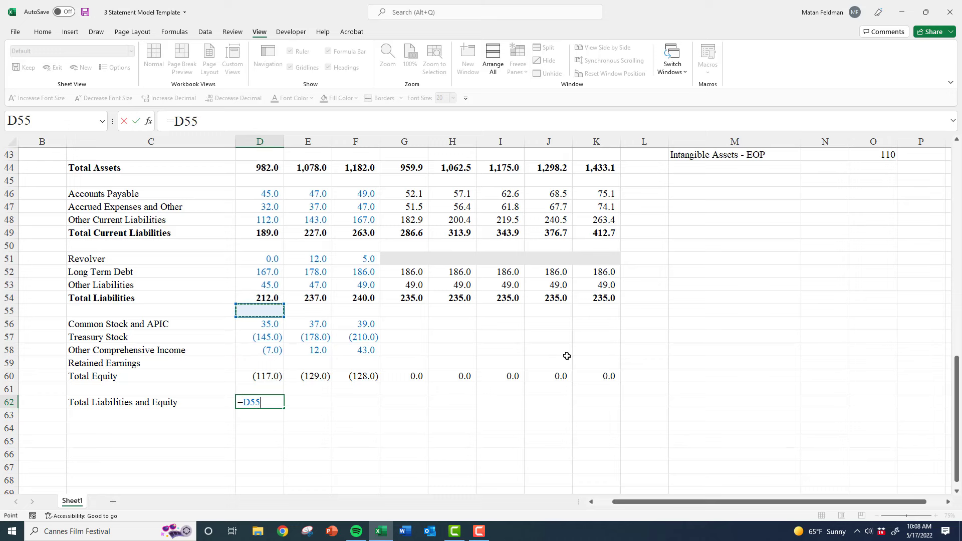
{"action": "key", "text": "Up"}
{"action": "key", "text": "Escape"}
Include Total Current Liabilities in the first-year Total Liabilities by changing the D54 formula to =SUM(D51:D53)+D49
{"action": "key", "text": "Up"}
{"action": "key", "text": "Up"}
{"action": "key", "text": "Up"}
{"action": "key", "text": "Up"}
{"action": "key", "text": "Up"}
{"action": "key", "text": "Up"}
{"action": "key", "text": "Up"}
{"action": "key", "text": "Up"}
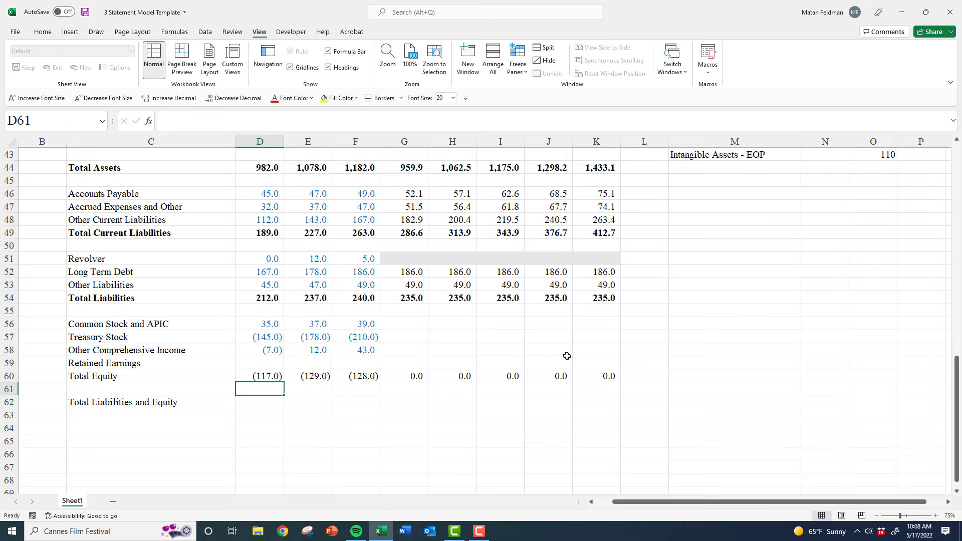
{"action": "key", "text": "F2"}
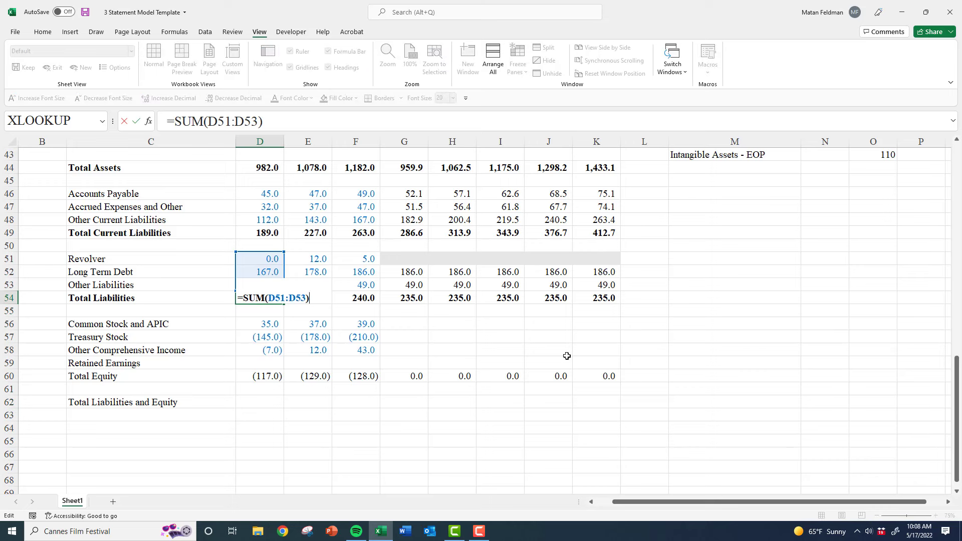
{"action": "key", "text": "Escape"}
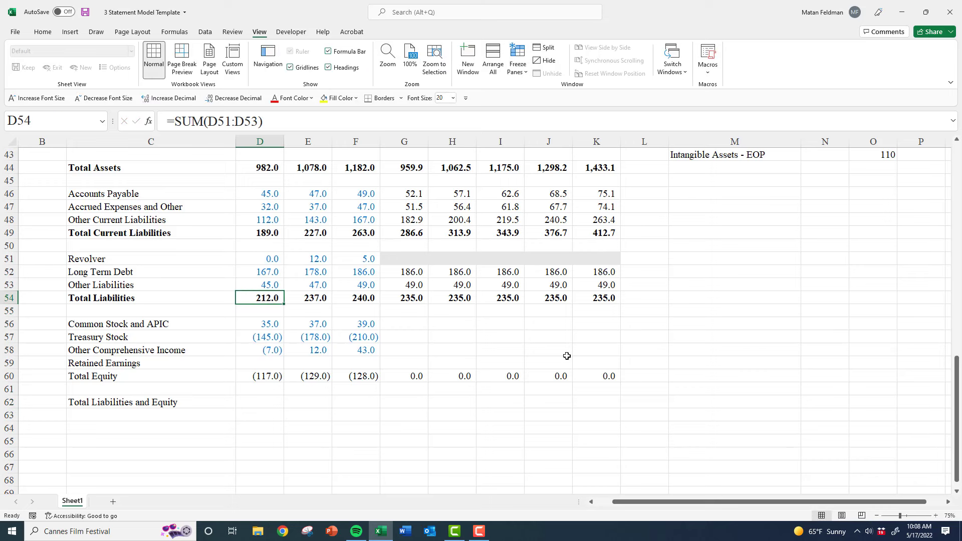
{"action": "key", "text": "F2"}
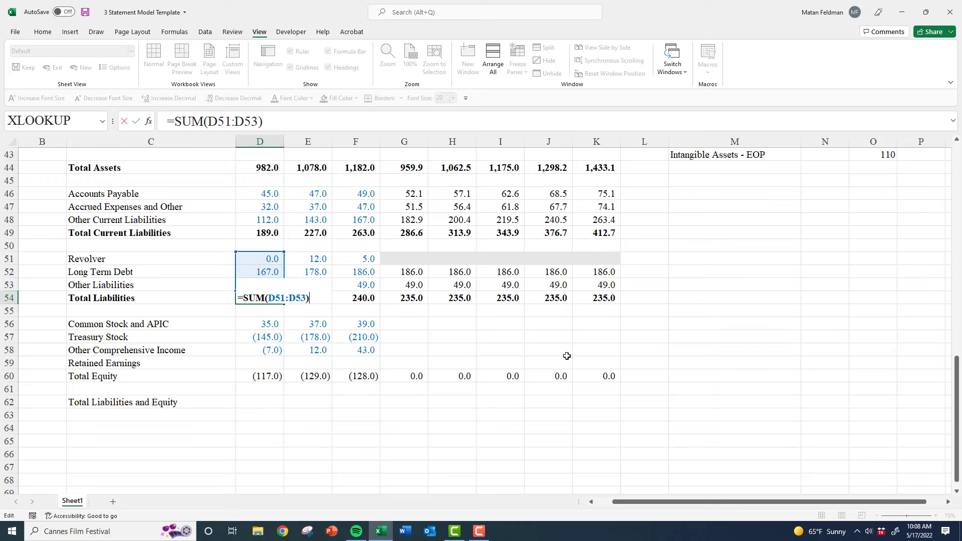
{"action": "type", "text": "+"}
{"action": "key", "text": "Up"}
{"action": "key", "text": "Up"}
{"action": "key", "text": "Up"}
{"action": "key", "text": "Up"}
{"action": "key", "text": "Up"}
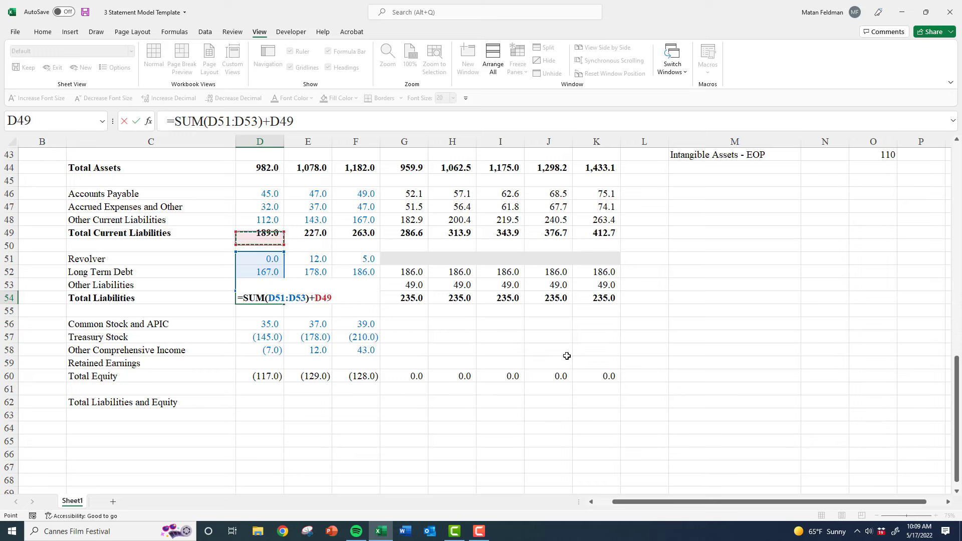
{"action": "key", "text": "ctrl+Return"}
Copy the revised Total Liabilities formula from D54 across E54:K54 and check the formula in D54
{"action": "key", "text": "ctrl+c"}
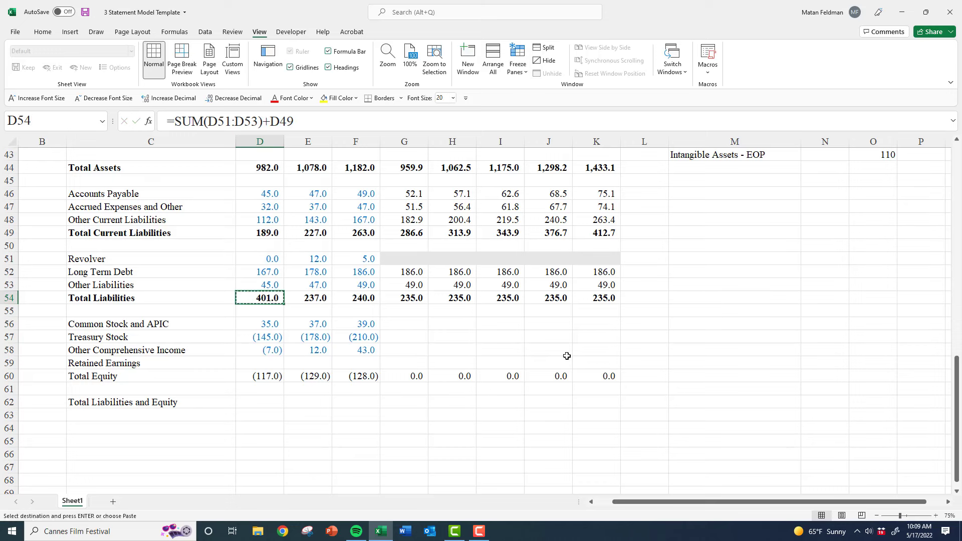
{"action": "key", "text": "ctrl+shift+Right"}
{"action": "key", "text": "ctrl+v"}
{"action": "key", "text": "Escape"}
{"action": "key", "text": "ctrl+shift+Left"}
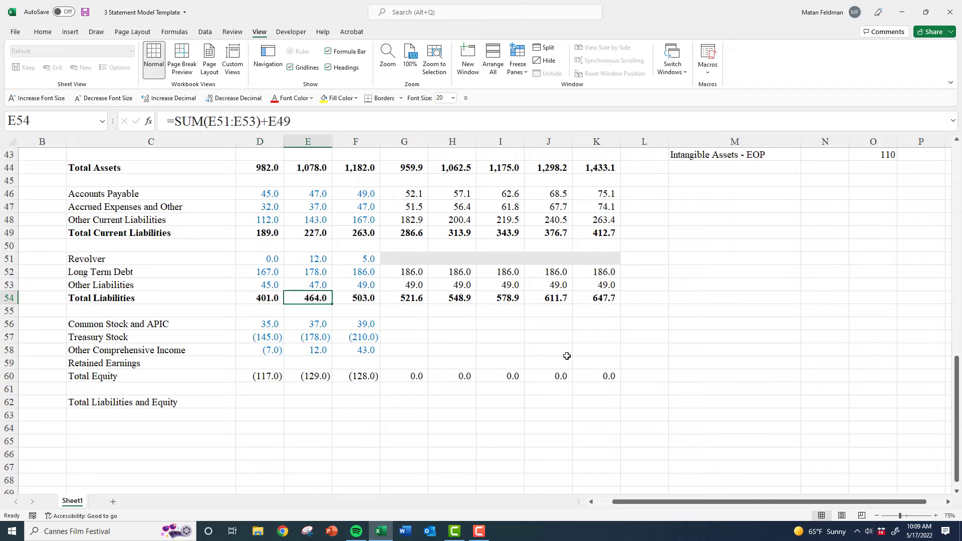
{"action": "key", "text": "F2"}
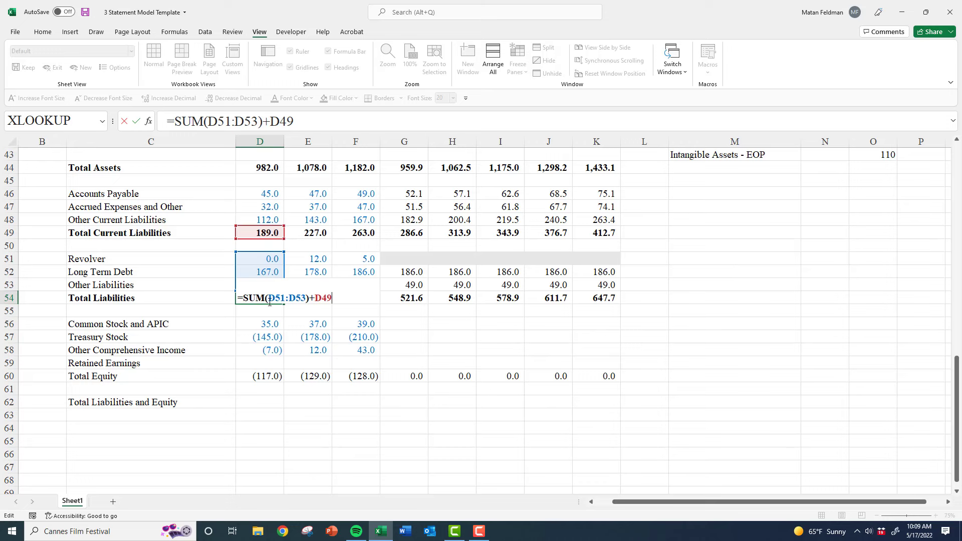
{"action": "key", "text": "ctrl+Return"}
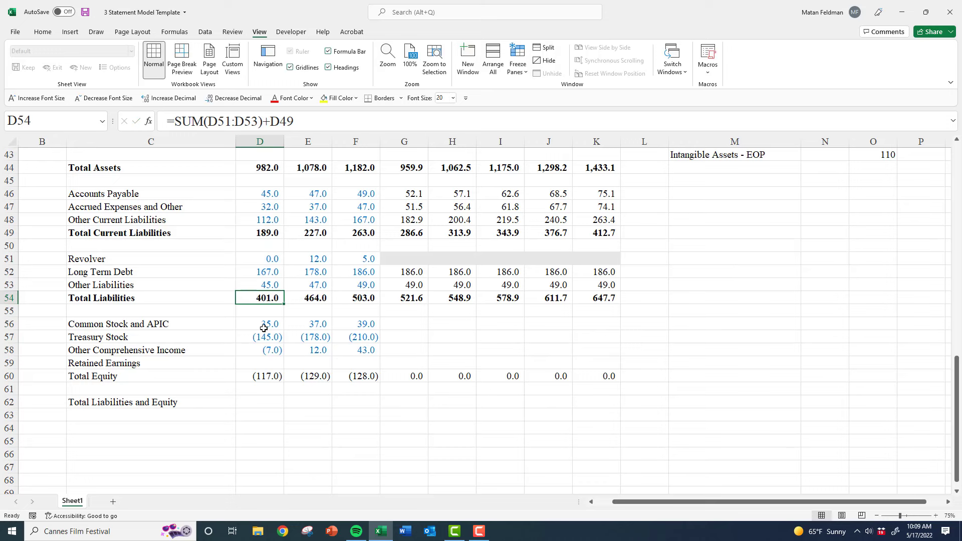
Enter =D54+D60 in D62 as the first-year Total Liabilities and Equity and check its references
{"action": "left_click", "coordinate": [263, 400]}
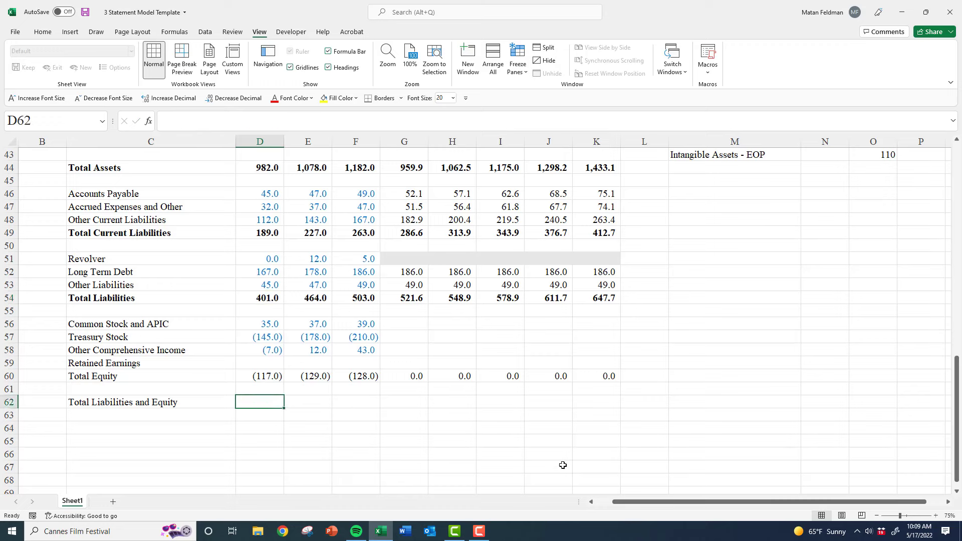
{"action": "type", "text": "="}
{"action": "key", "text": "Up"}
{"action": "key", "text": "Up"}
{"action": "key", "text": "Up"}
{"action": "key", "text": "Up"}
{"action": "key", "text": "Up"}
{"action": "key", "text": "Up"}
{"action": "key", "text": "Up"}
{"action": "key", "text": "Up"}
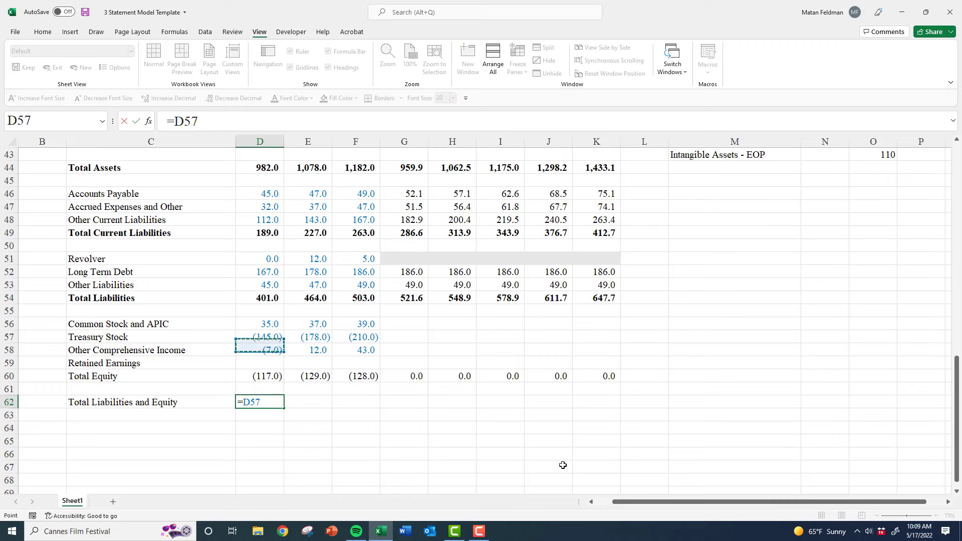
{"action": "type", "text": "+"}
{"action": "key", "text": "Up"}
{"action": "key", "text": "Up"}
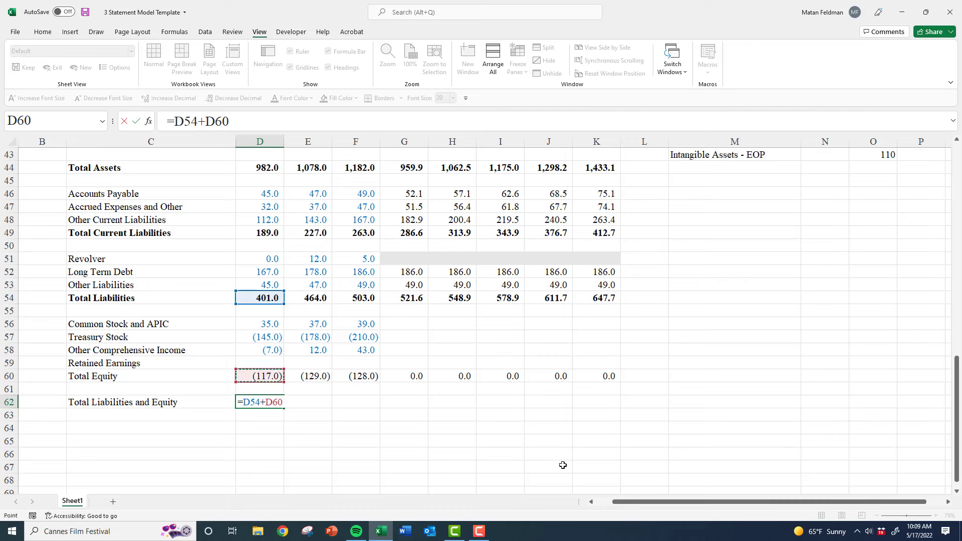
{"action": "key", "text": "ctrl+Return"}
{"action": "key", "text": "Left"}
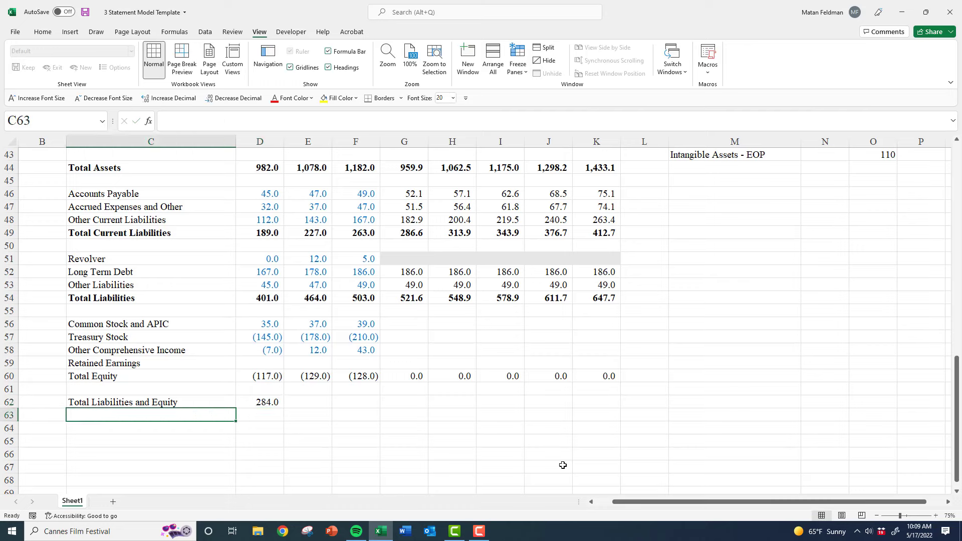
{"action": "key", "text": "Right"}
{"action": "key", "text": "F2"}
{"action": "key", "text": "Escape"}
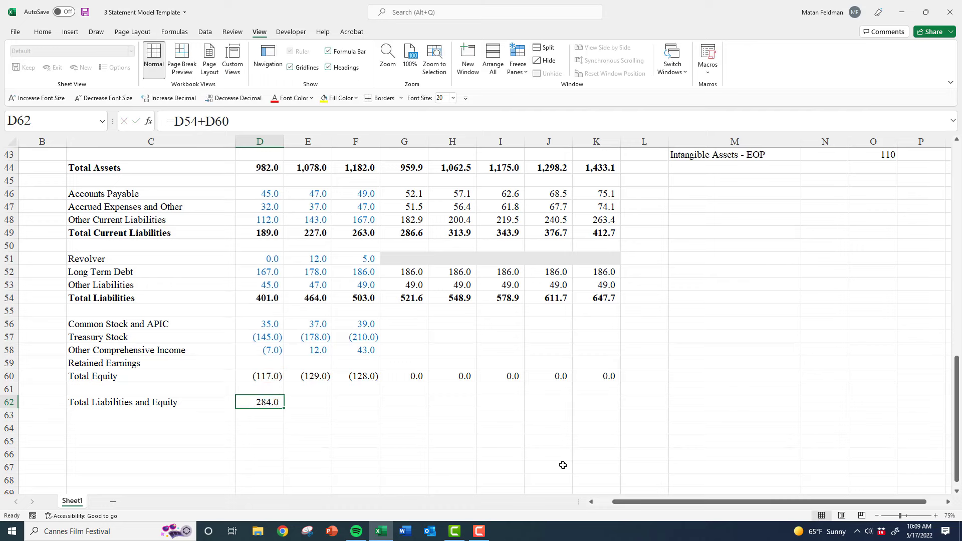
{"action": "key", "text": "F2"}
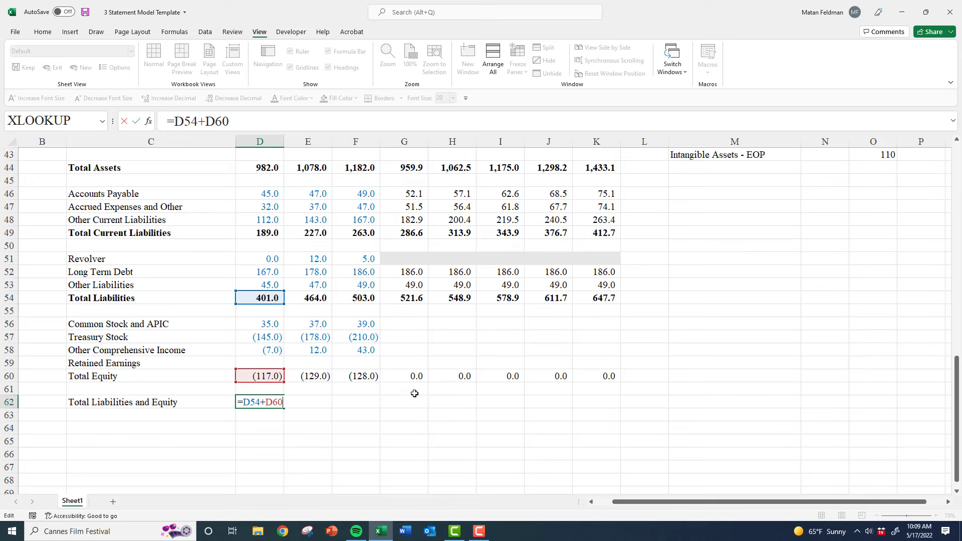
{"action": "key", "text": "Escape"}
{"action": "left_click", "coordinate": [282, 364]}
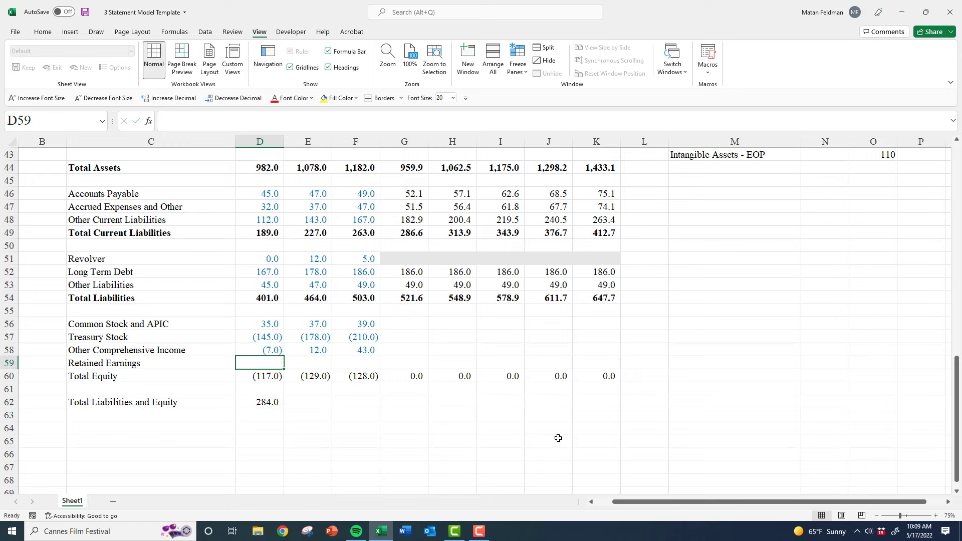
{"action": "type", "text": "="}
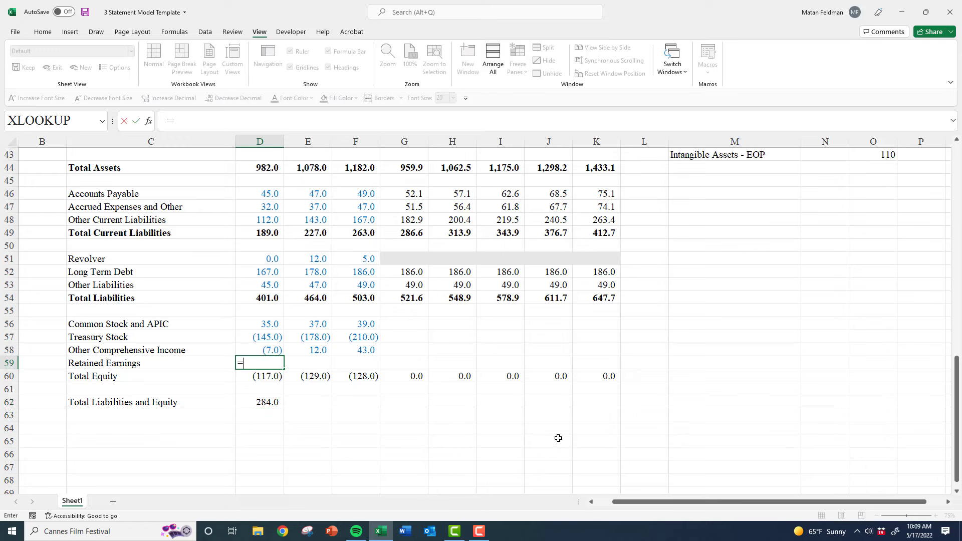
{"action": "key", "text": "Escape"}
Enter =D44-D62 in D63 to calculate the first-year gap between Total Assets and Total Liabilities and Equity
{"action": "key", "text": "Down"}
{"action": "key", "text": "Down"}
{"action": "key", "text": "Down"}
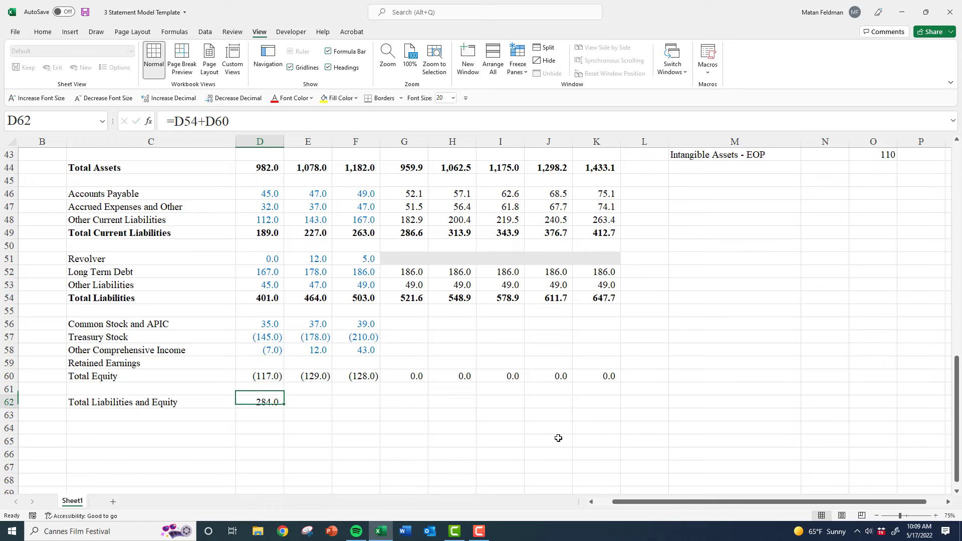
{"action": "key", "text": "Down"}
{"action": "type", "text": "="}
{"action": "key", "text": "Up"}
{"action": "key", "text": "Up"}
{"action": "key", "text": "Up"}
{"action": "key", "text": "Up"}
{"action": "key", "text": "Up"}
{"action": "key", "text": "Up"}
{"action": "key", "text": "Up"}
{"action": "key", "text": "Up"}
{"action": "key", "text": "Up"}
{"action": "key", "text": "Up"}
{"action": "key", "text": "Up"}
{"action": "key", "text": "Up"}
{"action": "key", "text": "Up"}
{"action": "key", "text": "Up"}
{"action": "key", "text": "Up"}
{"action": "key", "text": "Up"}
{"action": "key", "text": "Up"}
{"action": "key", "text": "Up"}
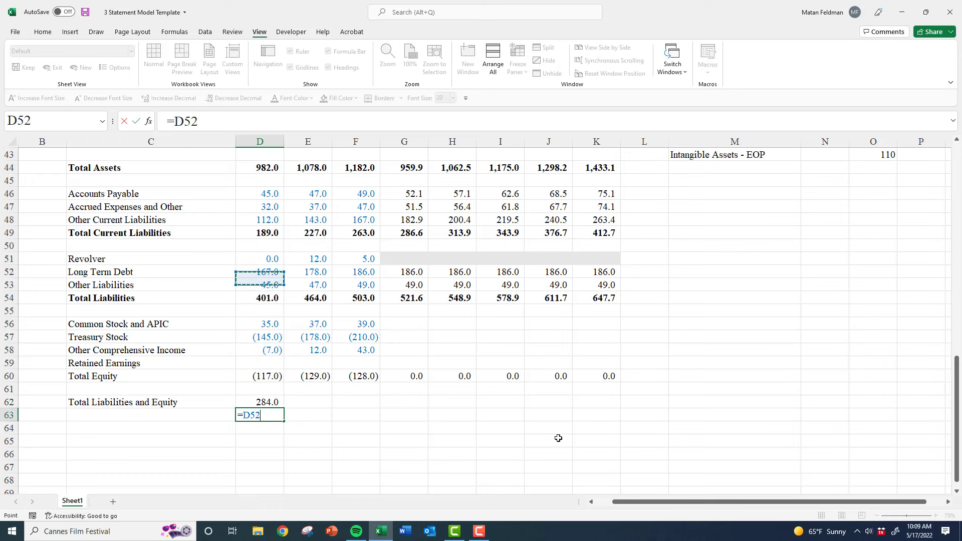
{"action": "key", "text": "Up"}
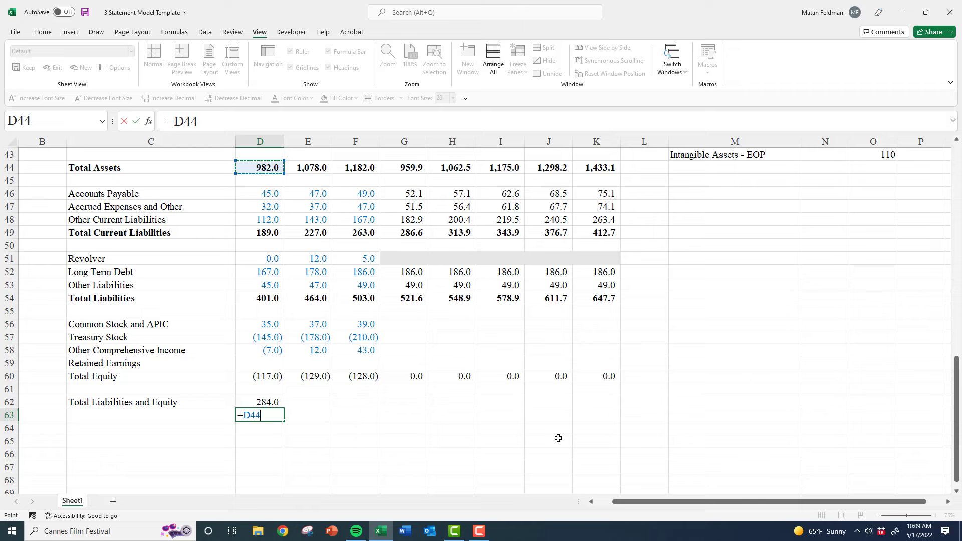
{"action": "type", "text": "-"}
{"action": "key", "text": "Up"}
{"action": "key", "text": "Return"}
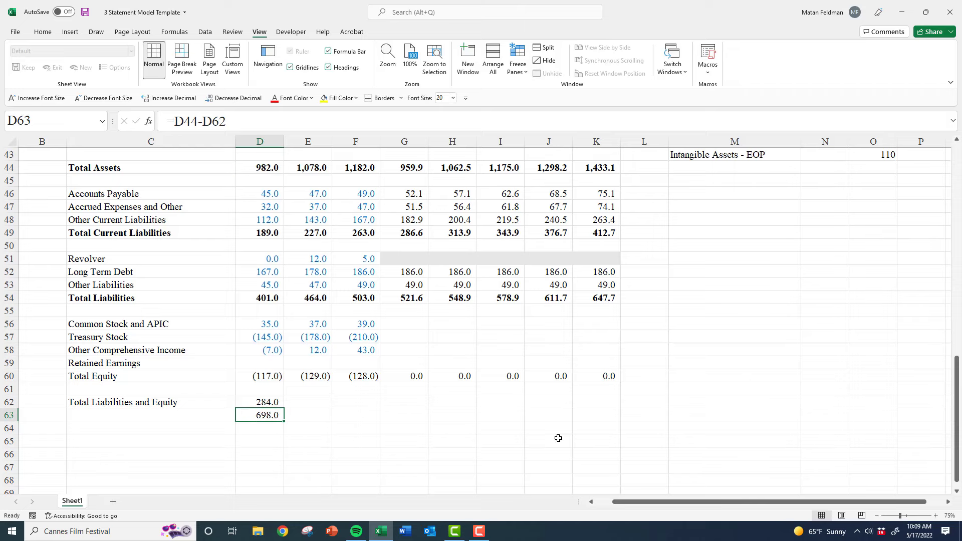
Enter 698 in D59 as the first-year Retained Earnings
{"action": "key", "text": "Up"}
{"action": "key", "text": "Up"}
{"action": "key", "text": "Up"}
{"action": "key", "text": "Up"}
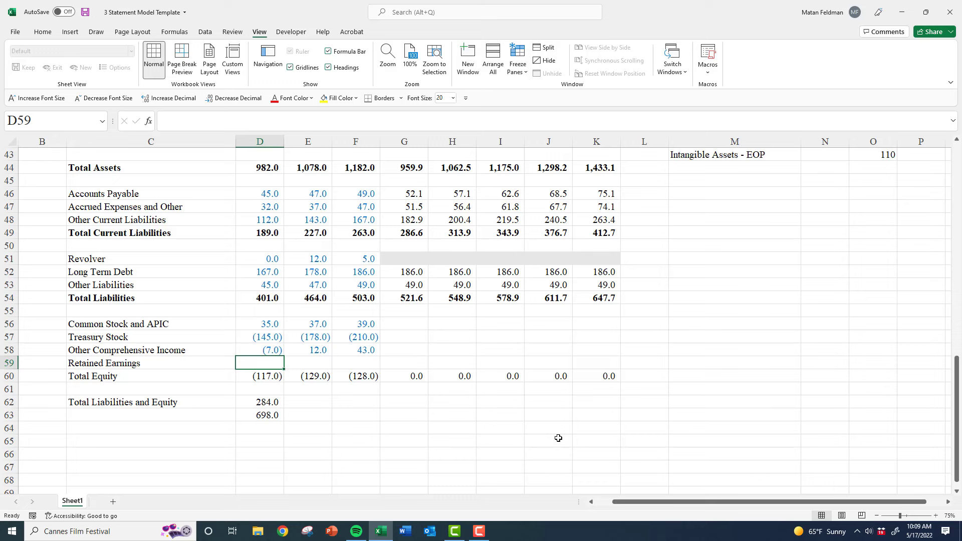
{"action": "type", "text": "698"}
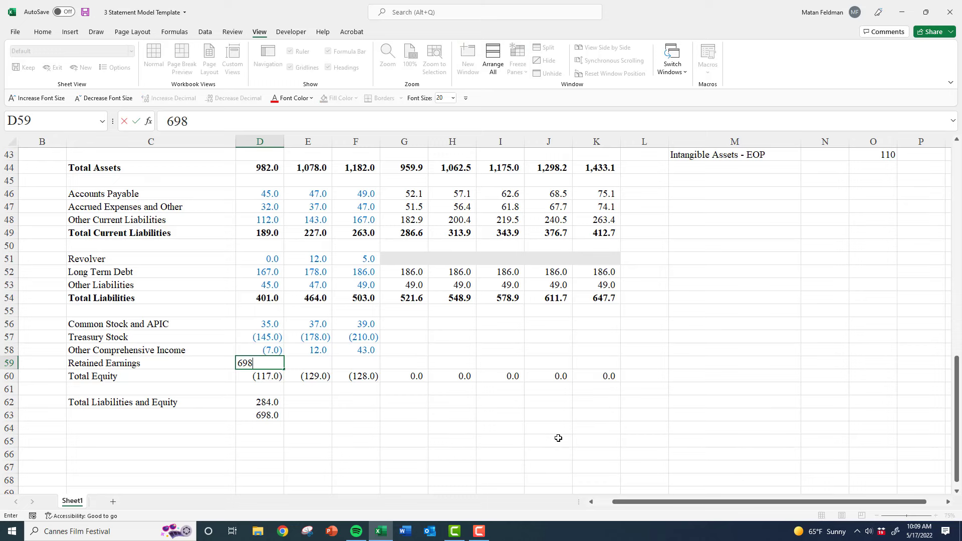
{"action": "key", "text": "Tab"}
{"action": "key", "text": "Left"}
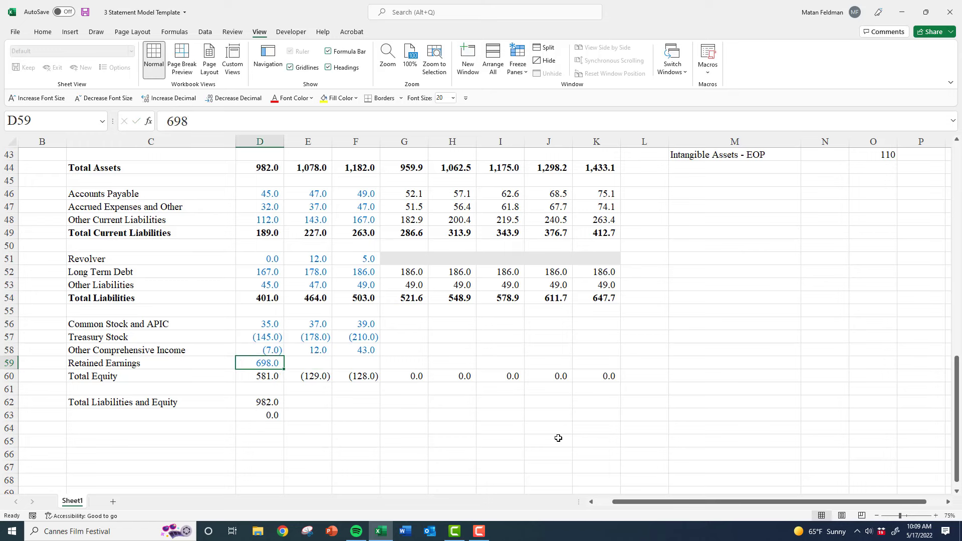
Check the references in the D62 formula and label C63 as Total Assets
{"action": "key", "text": "Down"}
{"action": "key", "text": "Down"}
{"action": "key", "text": "Down"}
{"action": "key", "text": "Down"}
{"action": "key", "text": "Up"}
{"action": "key", "text": "F2"}
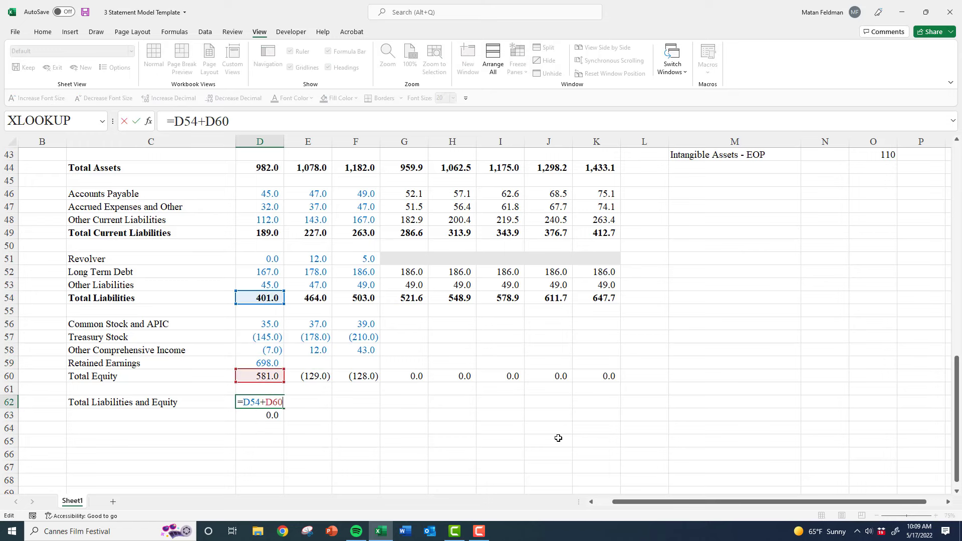
{"action": "key", "text": "Escape"}
{"action": "key", "text": "Down"}
{"action": "key", "text": "Left"}
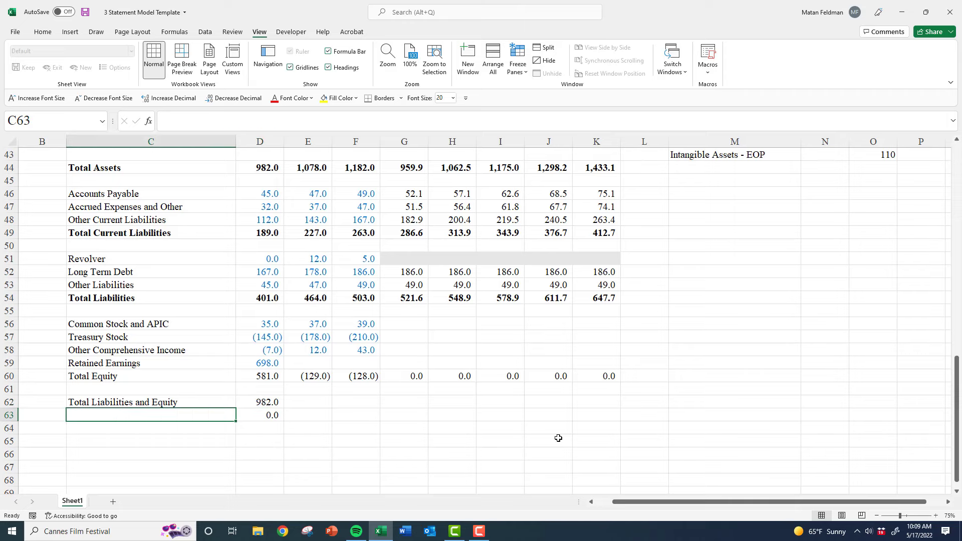
{"action": "type", "text": "Total Assets"}
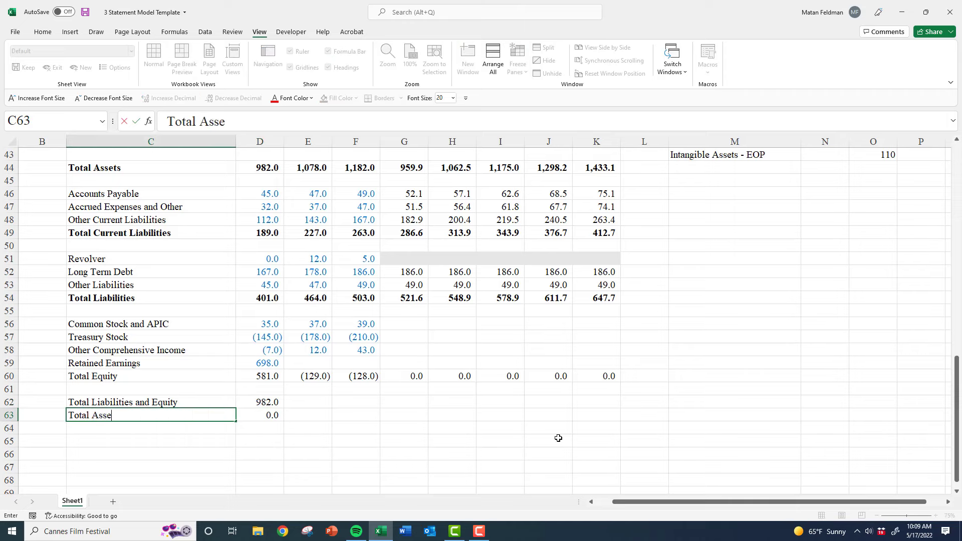
{"action": "key", "text": "ctrl+Return"}
Replace the D63 gap formula with a link to the first-year Total Assets, =D44
{"action": "key", "text": "Right"}
{"action": "key", "text": "F2"}
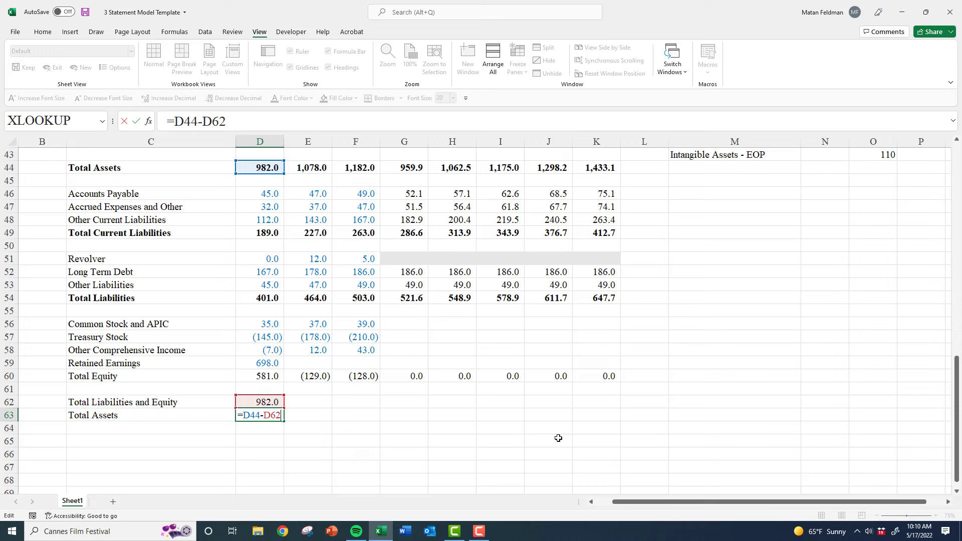
{"action": "key", "text": "ctrl+Return"}
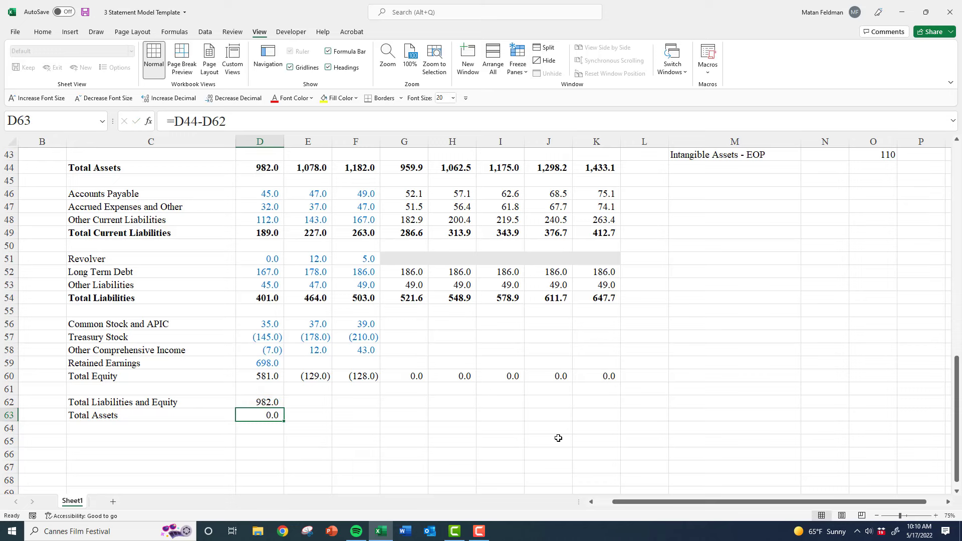
{"action": "key", "text": "Left"}
{"action": "key", "text": "Right"}
{"action": "key", "text": "F2"}
{"action": "key", "text": "Escape"}
{"action": "type", "text": "="}
{"action": "key", "text": "Up"}
{"action": "key", "text": "Up"}
{"action": "key", "text": "Up"}
{"action": "key", "text": "Up"}
{"action": "key", "text": "Up"}
{"action": "key", "text": "Up"}
{"action": "key", "text": "Up"}
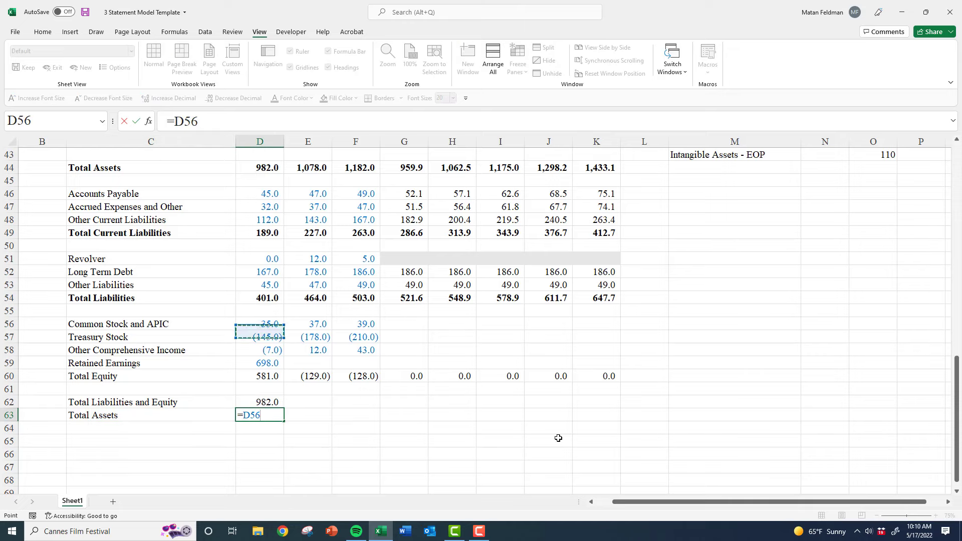
{"action": "key", "text": "Up"}
{"action": "key", "text": "Up"}
{"action": "key", "text": "Up"}
{"action": "key", "text": "Up"}
{"action": "key", "text": "Up"}
{"action": "key", "text": "Up"}
{"action": "key", "text": "Up"}
{"action": "key", "text": "Up"}
{"action": "key", "text": "Up"}
{"action": "key", "text": "Up"}
{"action": "key", "text": "Up"}
{"action": "key", "text": "Up"}
{"action": "key", "text": "ctrl+Return"}
Label C64 as "Balance?" and enter =D62-D63 in D64 as the first-year balance check
{"action": "key", "text": "Left"}
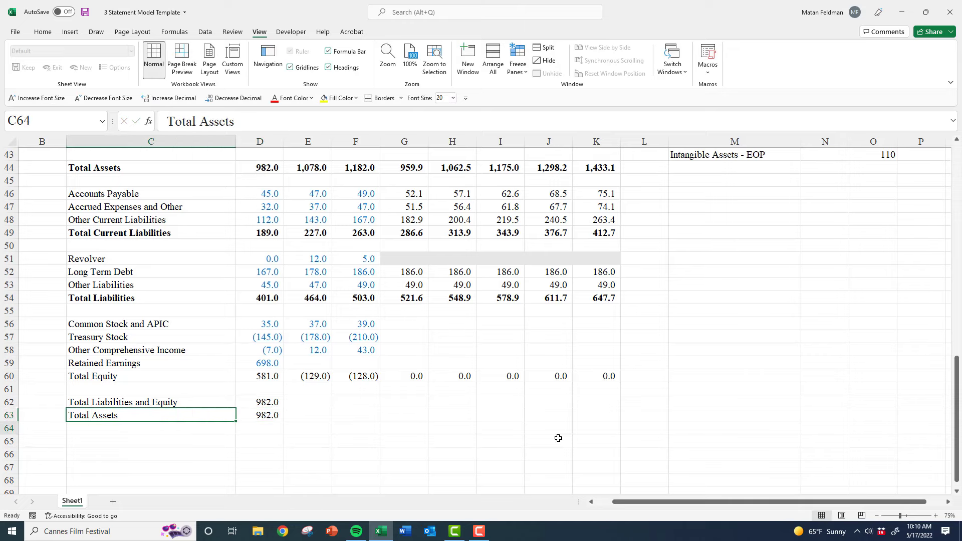
{"action": "key", "text": "Down"}
{"action": "type", "text": "Balance?"}
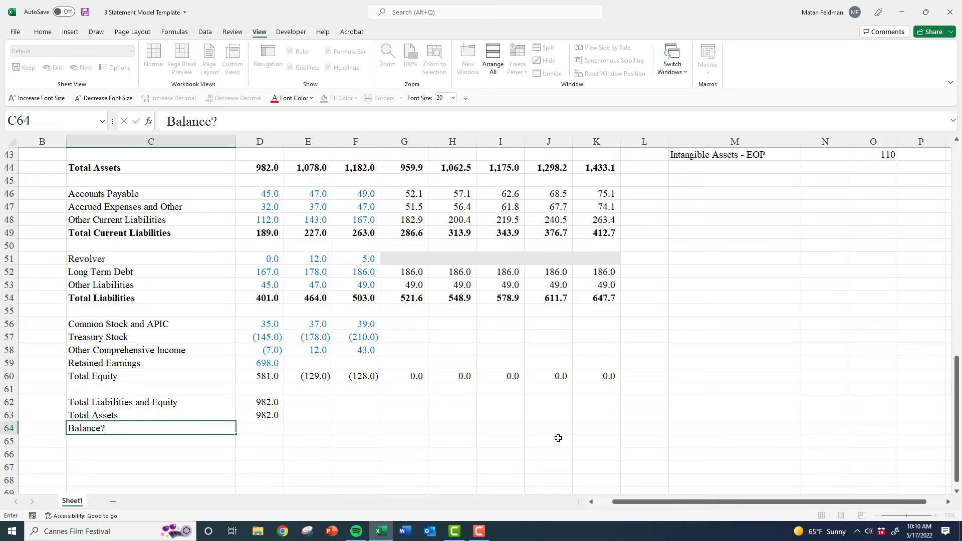
{"action": "key", "text": "Right"}
{"action": "type", "text": "="}
{"action": "key", "text": "Up"}
{"action": "key", "text": "Up"}
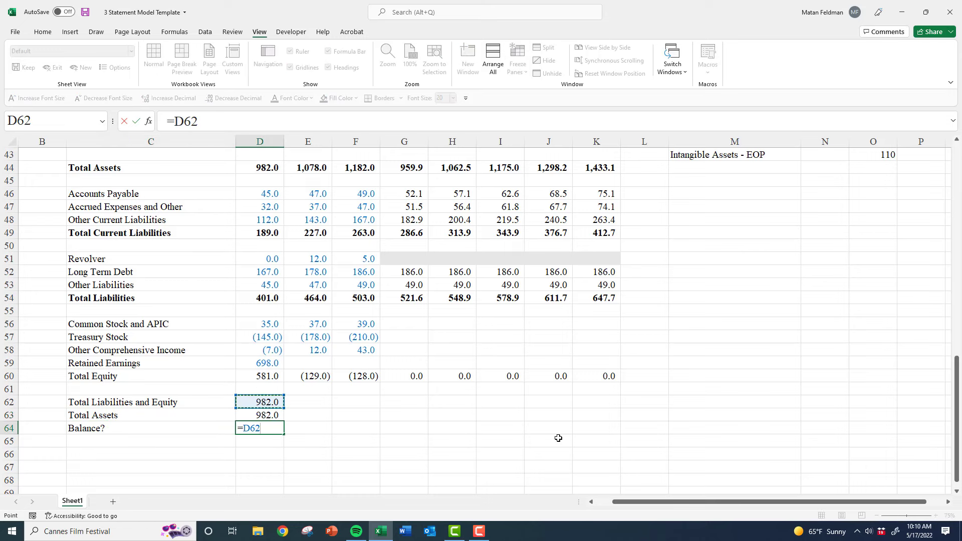
{"action": "type", "text": "-"}
{"action": "key", "text": "Up"}
{"action": "key", "text": "ctrl+Return"}
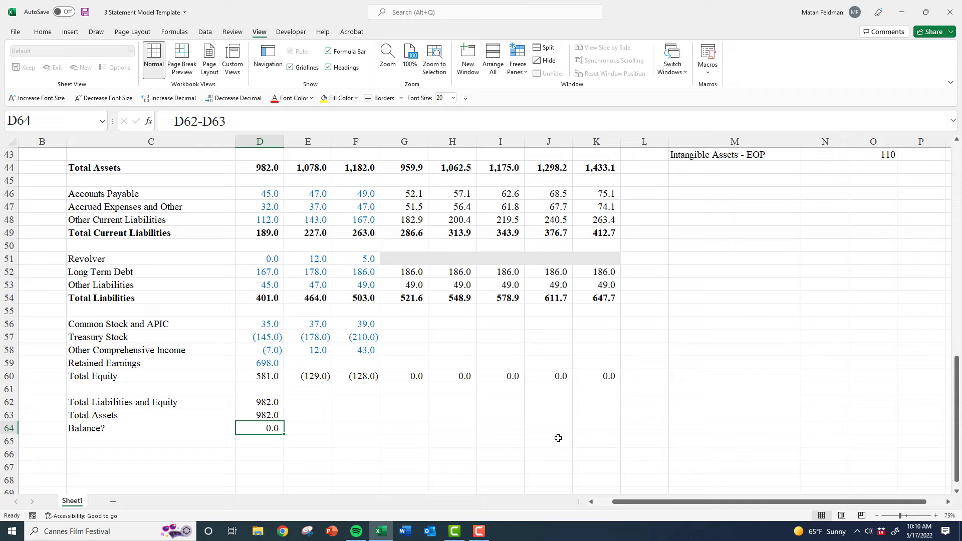
Review the D62 formula references and the first-year Retained Earnings entry in D59
{"action": "key", "text": "Up"}
{"action": "key", "text": "Up"}
{"action": "key", "text": "F2"}
{"action": "key", "text": "Escape"}
{"action": "key", "text": "Up"}
{"action": "key", "text": "Up"}
{"action": "key", "text": "Up"}
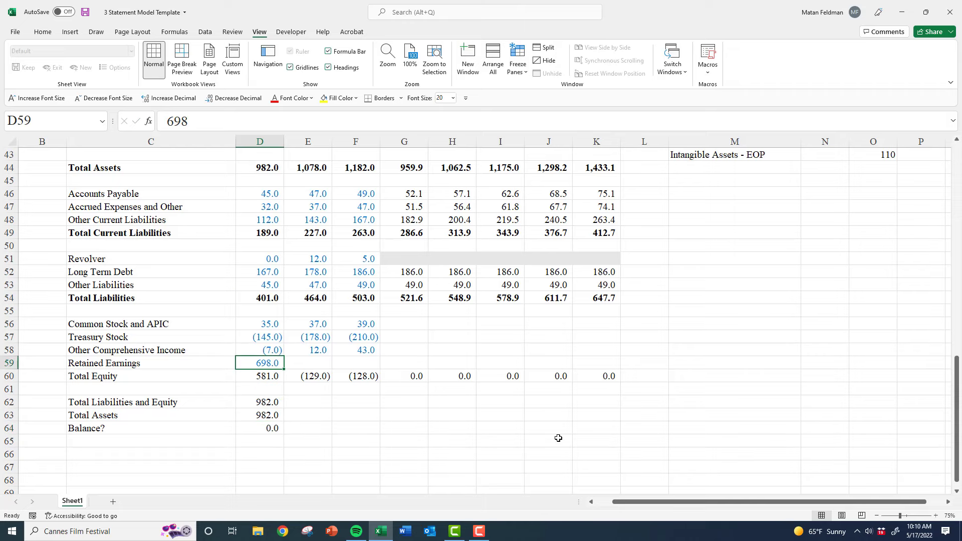
Copy the first-year Total Liabilities and Equity, Total Assets and Balance? formulas from D62:D64 across to column K
{"action": "key", "text": "Down"}
{"action": "key", "text": "Down"}
{"action": "key", "text": "Down"}
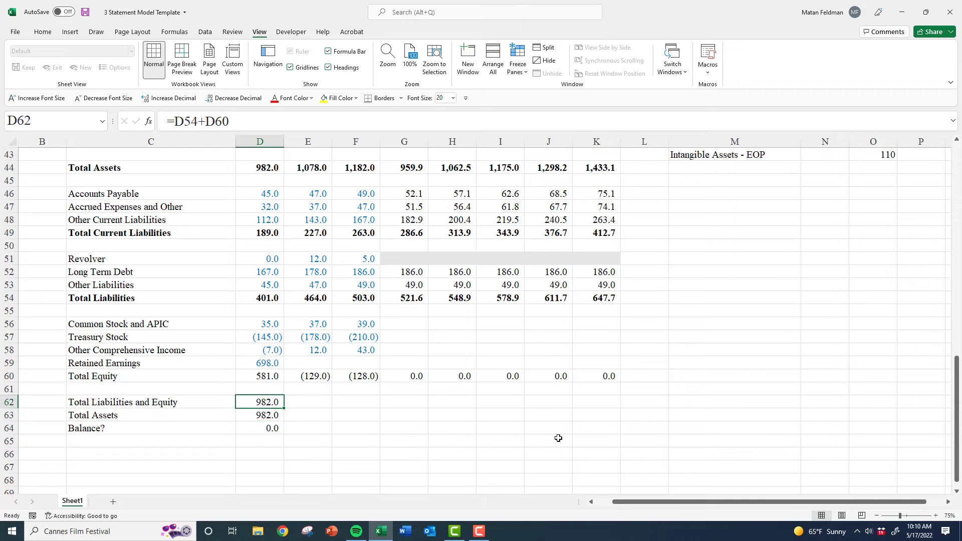
{"action": "key", "text": "shift+Down"}
{"action": "key", "text": "shift+Down"}
{"action": "key", "text": "ctrl+c"}
{"action": "key", "text": "shift+Right"}
{"action": "key", "text": "shift+Right"}
{"action": "key", "text": "shift+Right"}
{"action": "key", "text": "shift+Right"}
{"action": "key", "text": "shift+Right"}
{"action": "key", "text": "shift+Right"}
{"action": "key", "text": "shift+Right"}
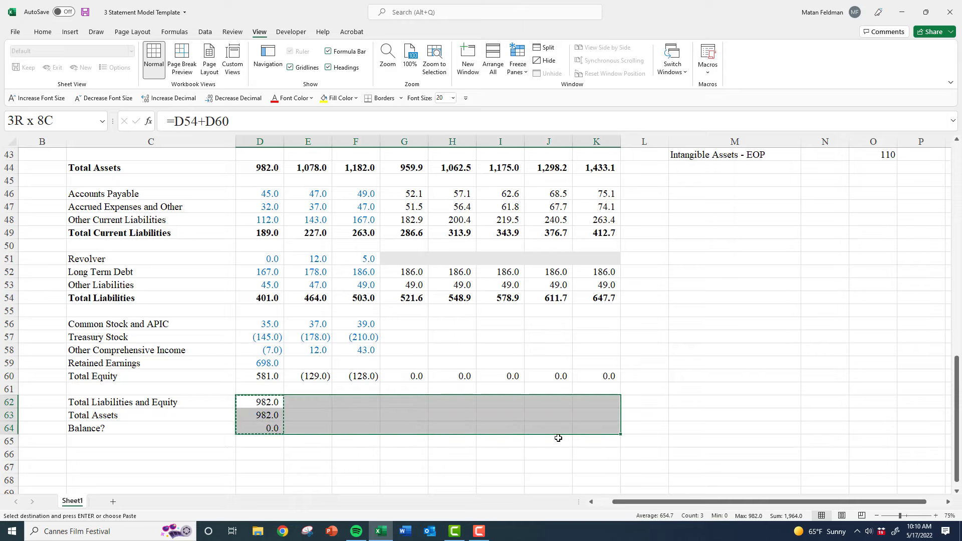
{"action": "key", "text": "ctrl+v"}
{"action": "key", "text": "Escape"}
Enter Retained Earnings of 743 in E59 and 807 in F59
{"action": "key", "text": "Right"}
{"action": "key", "text": "Down"}
{"action": "key", "text": "Up"}
{"action": "key", "text": "Up"}
{"action": "key", "text": "Up"}
{"action": "key", "text": "Up"}
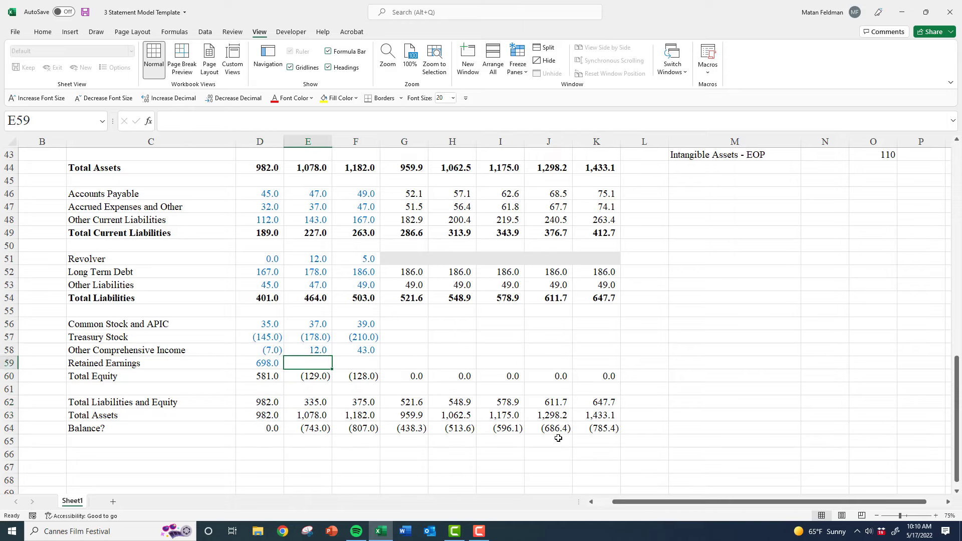
{"action": "type", "text": "7"}
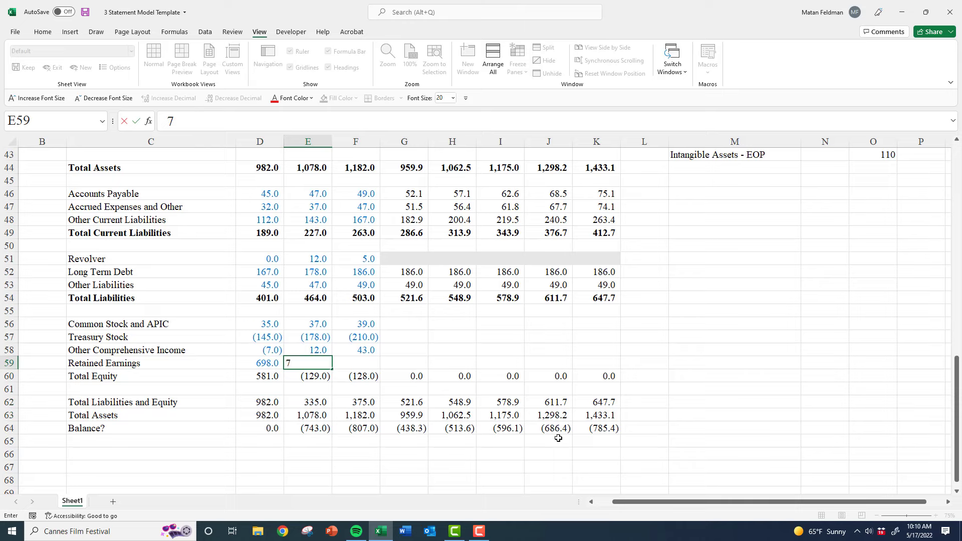
{"action": "type", "text": "43"}
{"action": "key", "text": "Right"}
{"action": "type", "text": "807"}
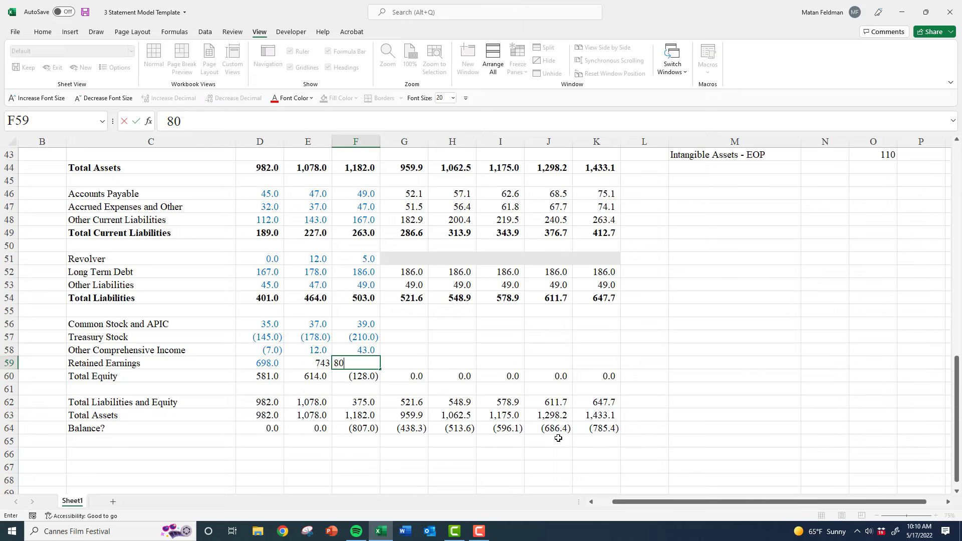
{"action": "key", "text": "Right"}
Apply the formatting of D59 to the Retained Earnings cells E59:F59 by pasting formats only
{"action": "key", "text": "Left"}
{"action": "key", "text": "Left"}
{"action": "key", "text": "Left"}
{"action": "key", "text": "ctrl+c"}
{"action": "key", "text": "shift+Right"}
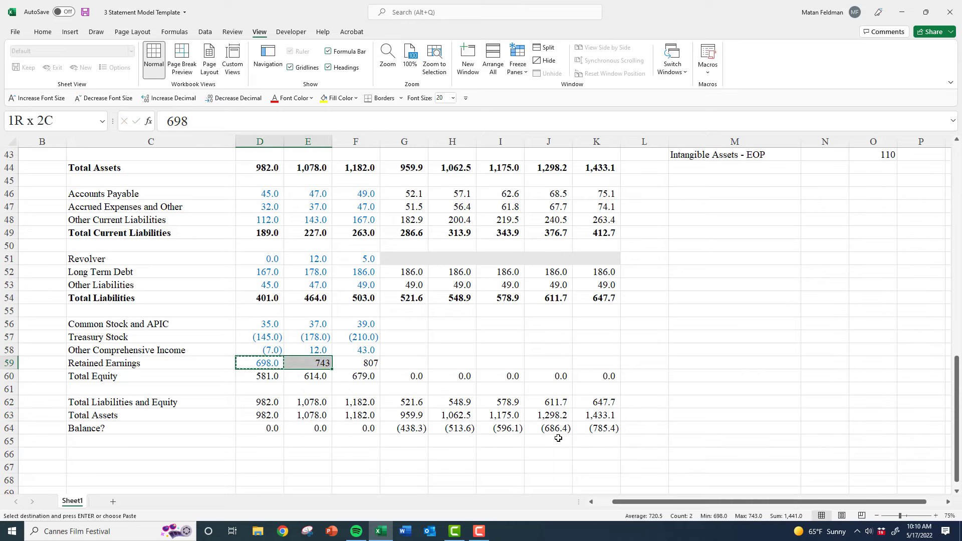
{"action": "key", "text": "shift+Right"}
{"action": "key", "text": "ctrl+alt+v"}
{"action": "key", "text": "t"}
{"action": "key", "text": "Return"}
{"action": "key", "text": "Escape"}
Check the ranges summed by the historical Total Equity formulas in row 60
{"action": "key", "text": "Down"}
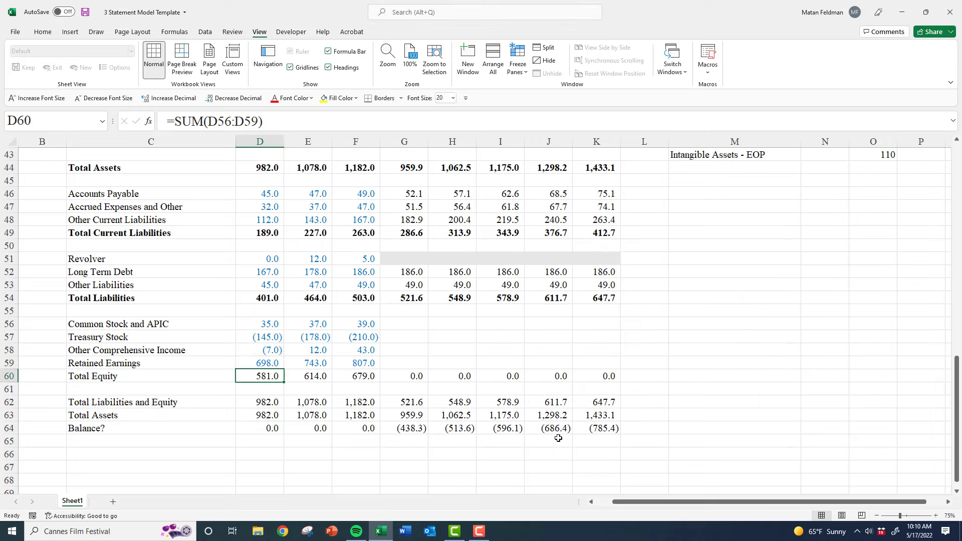
{"action": "key", "text": "F2"}
{"action": "key", "text": "Tab"}
{"action": "key", "text": "F2"}
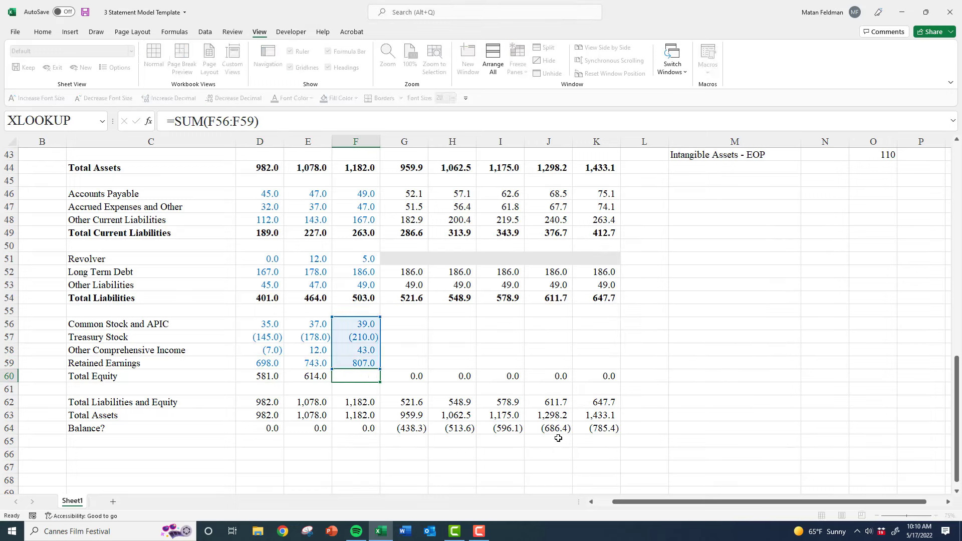
{"action": "key", "text": "Escape"}
{"action": "key", "text": "Left"}
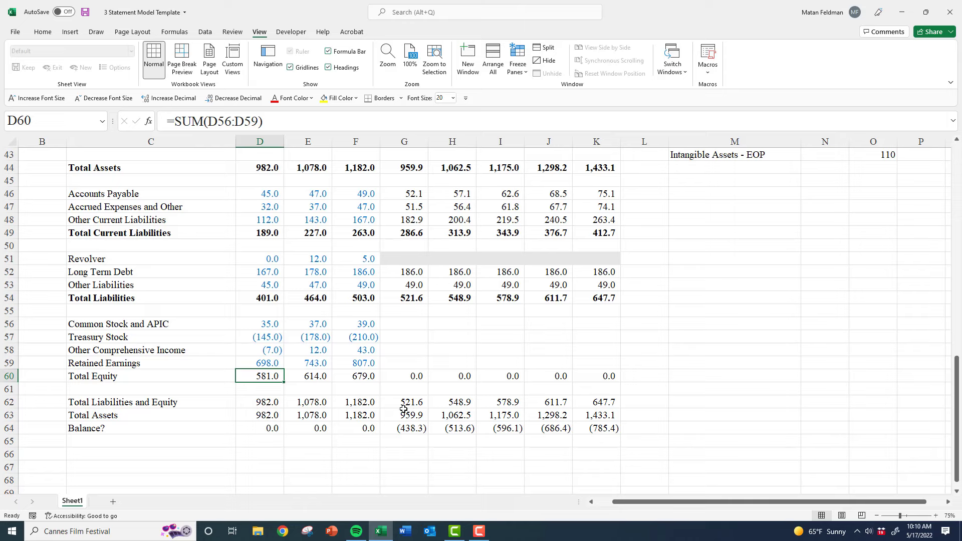
Examine the projected-year balance checks in G64:K64 and the empty projected equity cells starting at G56
{"action": "left_click_drag", "start_coordinate": [408, 428], "coordinate": [594, 429]}
{"action": "key", "text": "F2"}
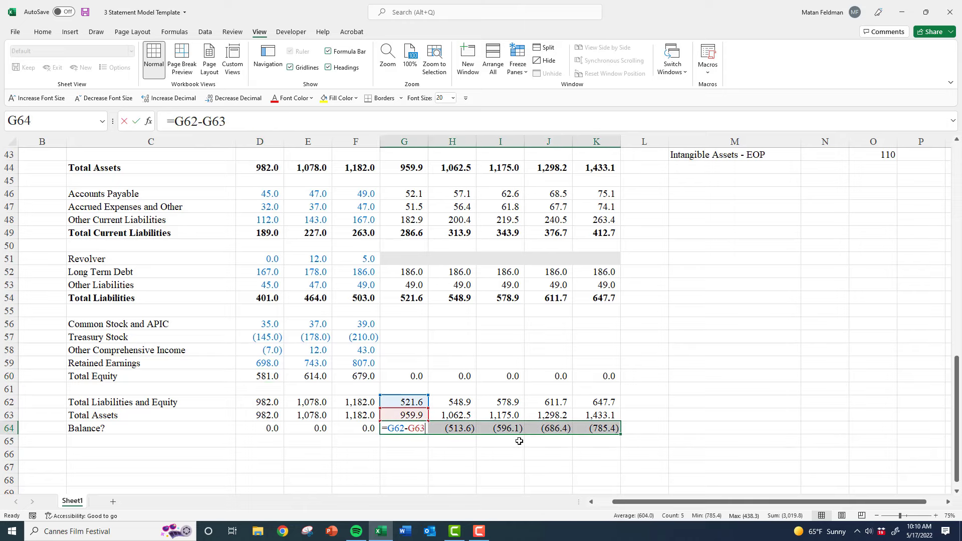
{"action": "key", "text": "Escape"}
{"action": "left_click_drag", "start_coordinate": [418, 430], "coordinate": [586, 426]}
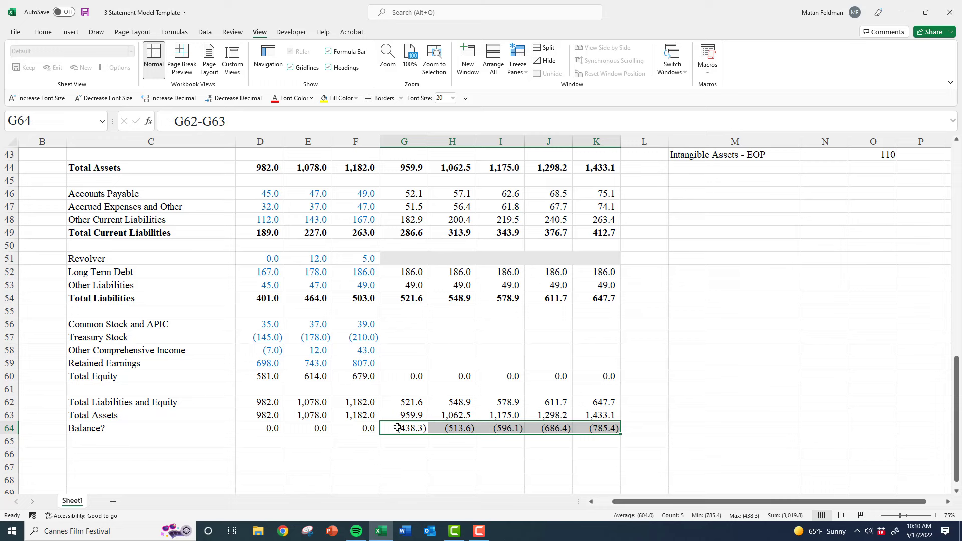
{"action": "left_click_drag", "start_coordinate": [397, 427], "coordinate": [608, 423]}
{"action": "left_click", "coordinate": [397, 324]}
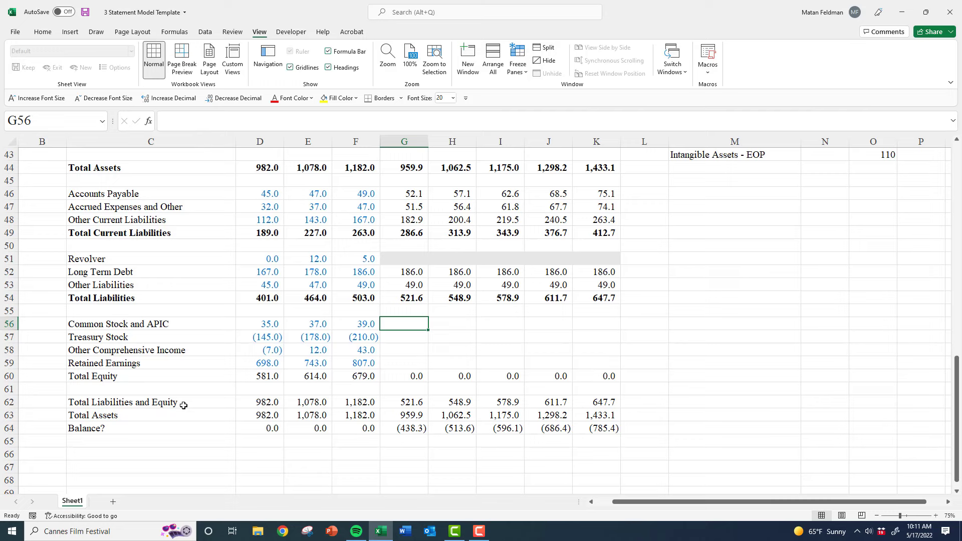
Copy the four equity labels in C56:C59, Common Stock and APIC through Retained Earnings, to C67:C70
{"action": "left_click", "coordinate": [110, 468]}
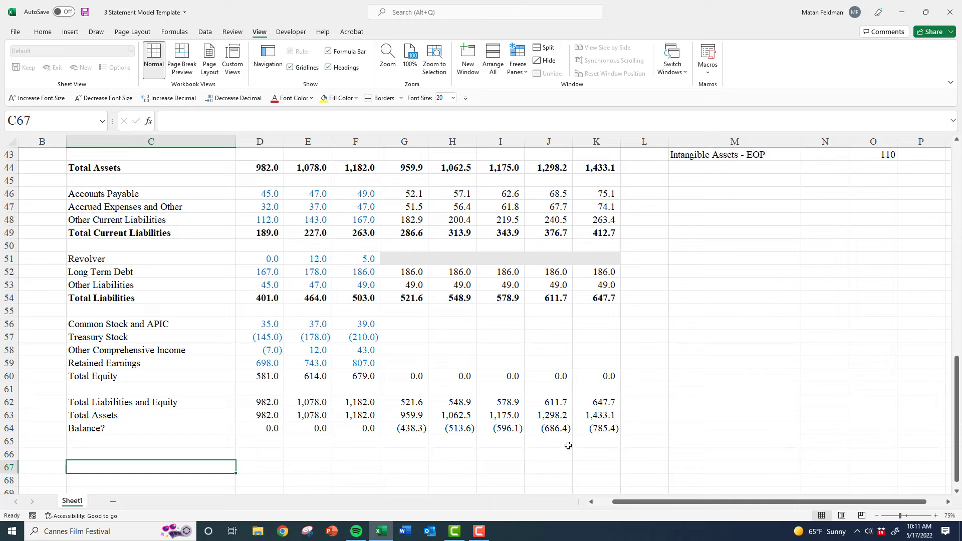
{"action": "key", "text": "Up"}
{"action": "key", "text": "Up"}
{"action": "key", "text": "Up"}
{"action": "key", "text": "Up"}
{"action": "key", "text": "Up"}
{"action": "key", "text": "Up"}
{"action": "key", "text": "Up"}
{"action": "key", "text": "Up"}
{"action": "key", "text": "Up"}
{"action": "key", "text": "Up"}
{"action": "key", "text": "Up"}
{"action": "key", "text": "shift+Down"}
{"action": "key", "text": "shift+Down"}
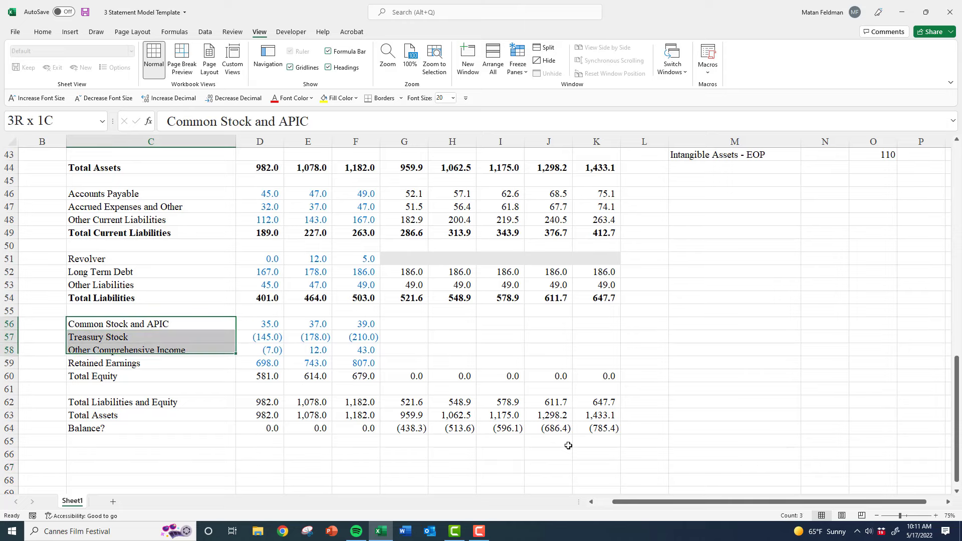
{"action": "key", "text": "shift+Down"}
{"action": "key", "text": "ctrl+c"}
{"action": "key", "text": "Down"}
{"action": "key", "text": "Down"}
{"action": "key", "text": "Down"}
{"action": "key", "text": "Down"}
{"action": "key", "text": "Down"}
{"action": "key", "text": "Down"}
{"action": "key", "text": "Down"}
{"action": "key", "text": "Down"}
{"action": "key", "text": "Down"}
{"action": "key", "text": "Down"}
{"action": "key", "text": "Down"}
{"action": "key", "text": "Down"}
{"action": "key", "text": "Down"}
{"action": "key", "text": "Down"}
{"action": "key", "text": "Down"}
{"action": "key", "text": "Down"}
{"action": "key", "text": "Down"}
{"action": "key", "text": "Down"}
{"action": "key", "text": "Down"}
{"action": "key", "text": "Down"}
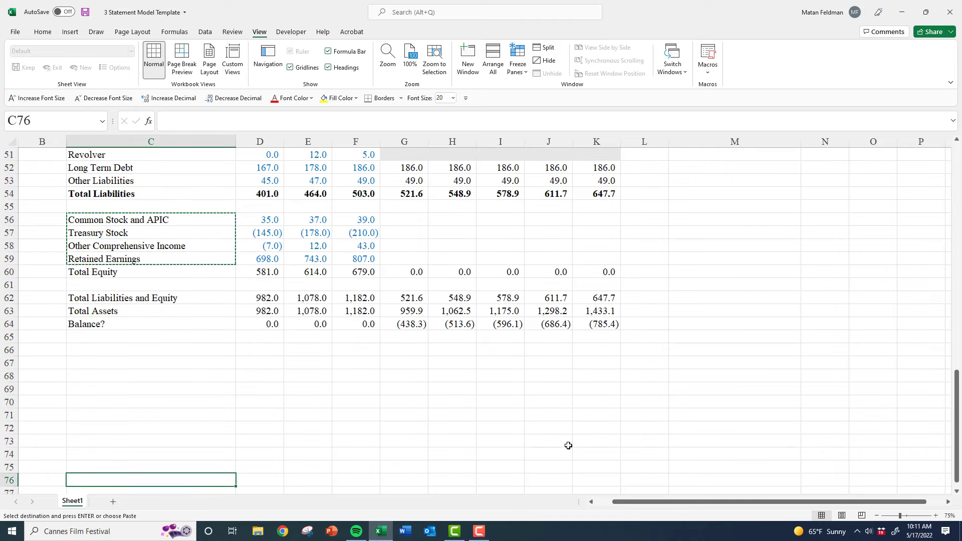
{"action": "key", "text": "Up"}
{"action": "key", "text": "Up"}
{"action": "key", "text": "Up"}
{"action": "key", "text": "Up"}
{"action": "key", "text": "Up"}
{"action": "key", "text": "Up"}
{"action": "key", "text": "Up"}
{"action": "key", "text": "Up"}
{"action": "key", "text": "Up"}
{"action": "key", "text": "ctrl+v"}
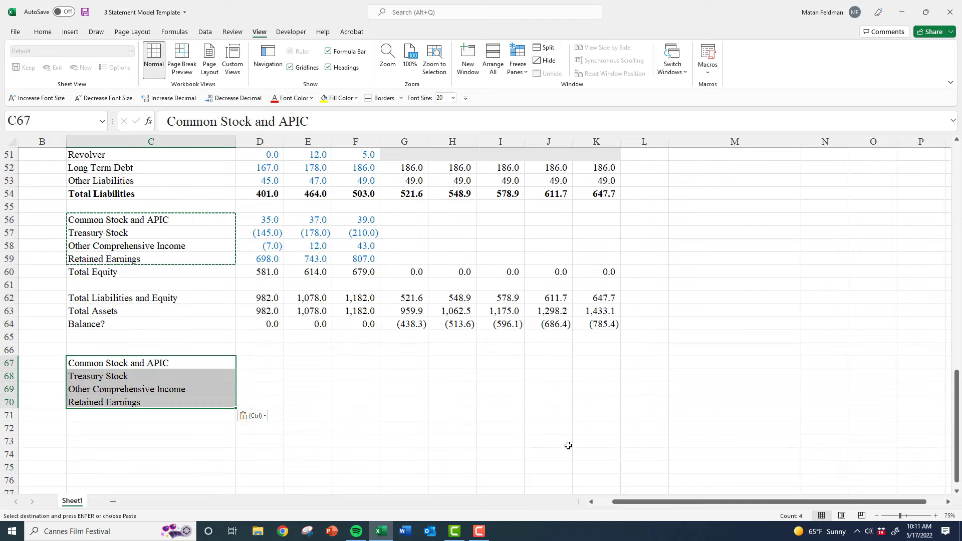
{"action": "key", "text": "Escape"}
{"action": "key", "text": "Down"}
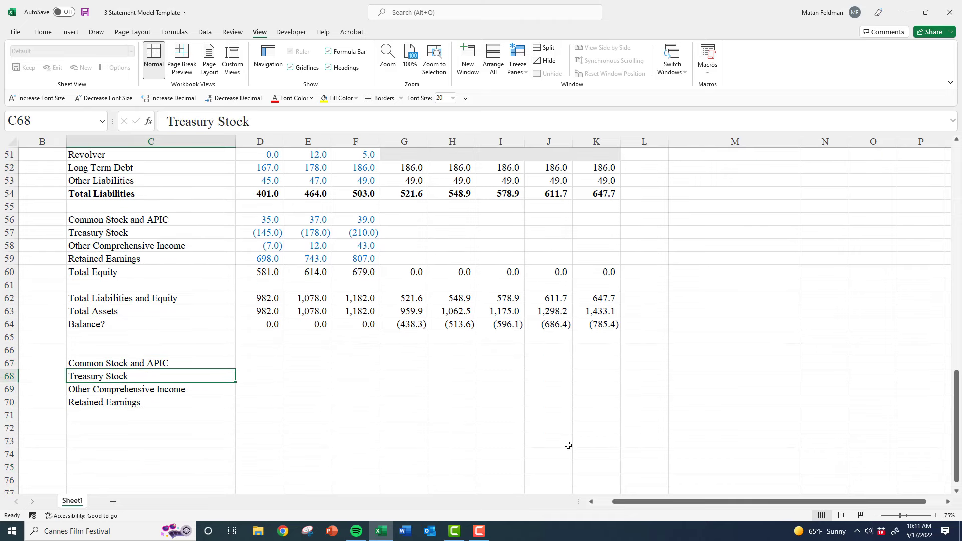
{"action": "key", "text": "Up"}
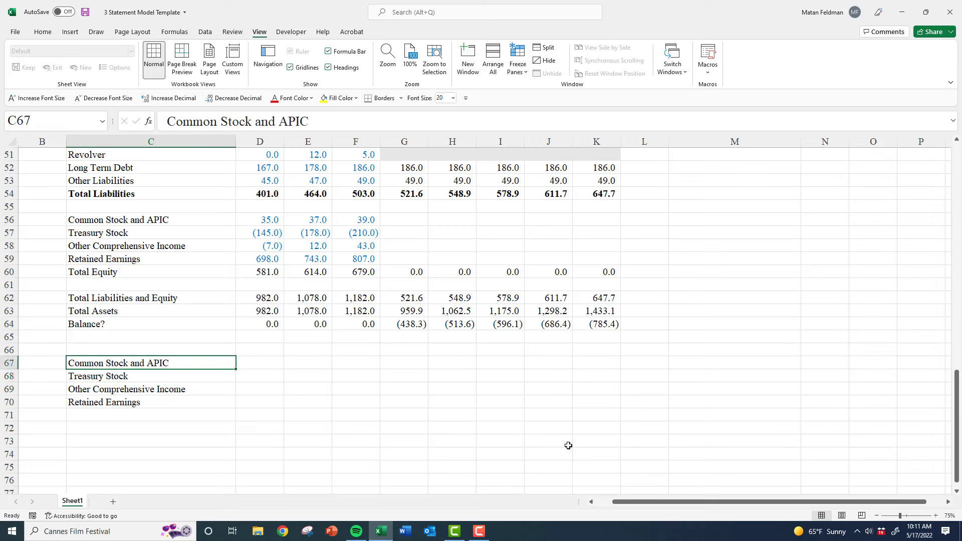
Insert two blank rows above the copied Treasury Stock label and three above the copied Other Comprehensive Income label
{"action": "key", "text": "Down"}
{"action": "key", "text": "shift+space"}
{"action": "key", "text": "ctrl+shift+equal"}
{"action": "key", "text": "ctrl+shift+equal"}
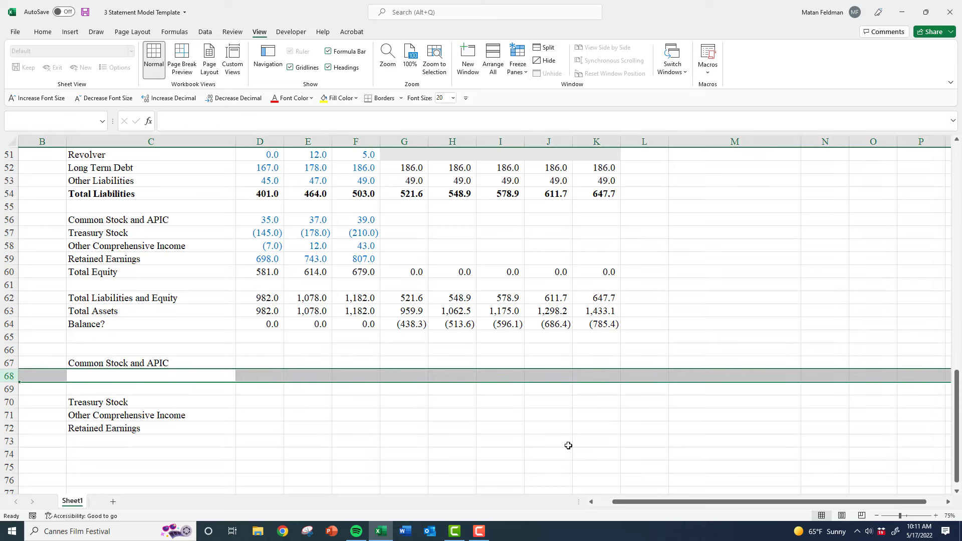
{"action": "key", "text": "Down"}
{"action": "key", "text": "Down"}
{"action": "key", "text": "Down"}
{"action": "key", "text": "shift+space"}
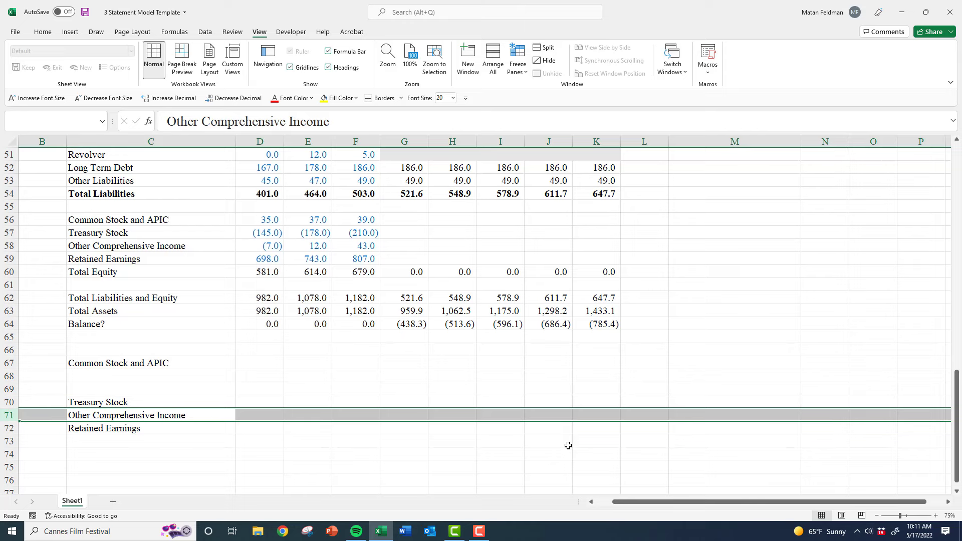
{"action": "key", "text": "ctrl+shift+equal"}
{"action": "key", "text": "ctrl+shift+equal"}
Insert blank rows above the copied Retained Earnings label in row 75
{"action": "key", "text": "Down"}
{"action": "key", "text": "Down"}
{"action": "key", "text": "Down"}
{"action": "key", "text": "Down"}
{"action": "key", "text": "shift+space"}
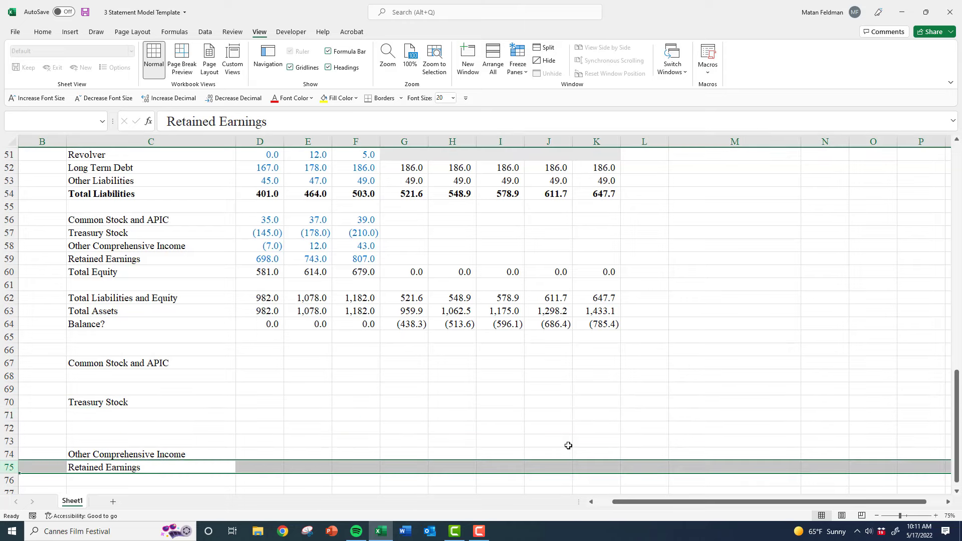
{"action": "key", "text": "ctrl+shift+equal"}
{"action": "key", "text": "ctrl+shift+equal"}
Link F67 to the last historical Common Stock and APIC balance in F56
{"action": "key", "text": "Up"}
{"action": "key", "text": "Up"}
{"action": "key", "text": "Up"}
{"action": "key", "text": "Up"}
{"action": "key", "text": "Up"}
{"action": "key", "text": "Up"}
{"action": "key", "text": "Up"}
{"action": "key", "text": "Up"}
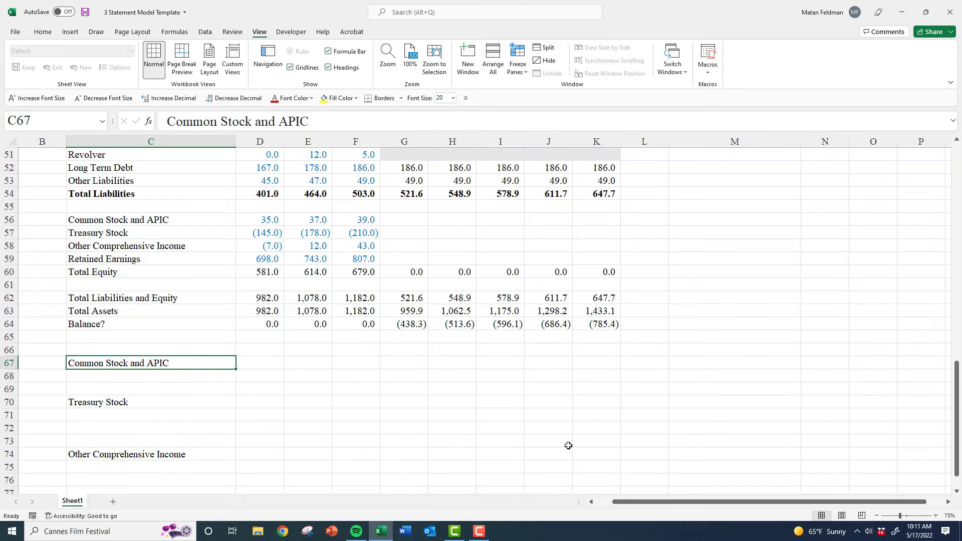
{"action": "key", "text": "Right"}
{"action": "key", "text": "Right"}
{"action": "key", "text": "Right"}
{"action": "key", "text": "Right"}
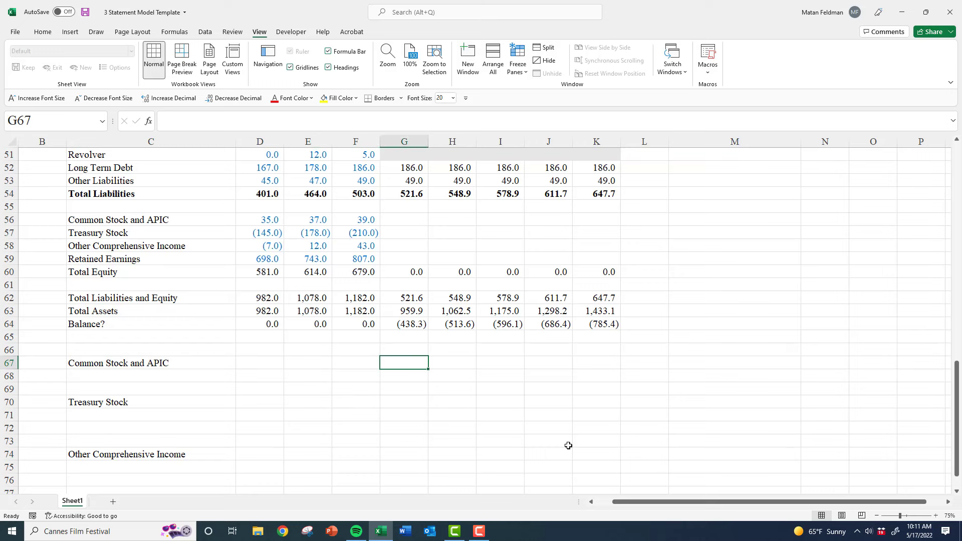
{"action": "key", "text": "Left"}
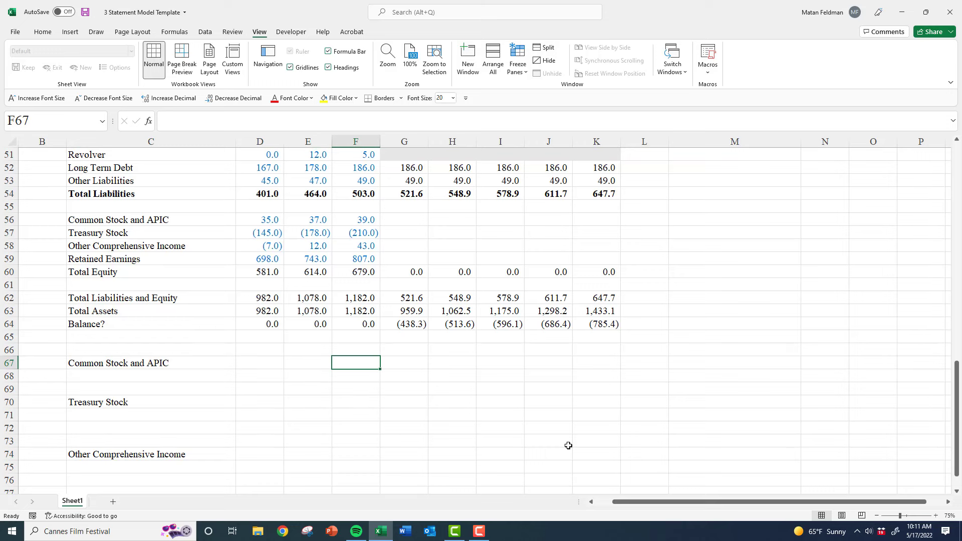
{"action": "type", "text": "="}
{"action": "key", "text": "Up"}
{"action": "key", "text": "Up"}
{"action": "key", "text": "Up"}
{"action": "key", "text": "Up"}
{"action": "key", "text": "Up"}
{"action": "key", "text": "Up"}
{"action": "key", "text": "Up"}
{"action": "key", "text": "Up"}
{"action": "key", "text": "Up"}
{"action": "key", "text": "Up"}
{"action": "key", "text": "Up"}
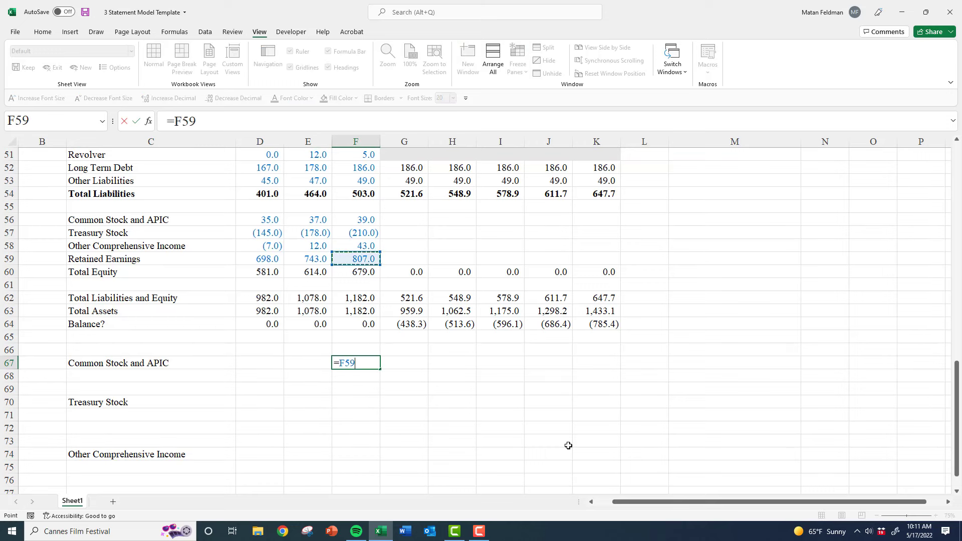
{"action": "key", "text": "ctrl+Return"}
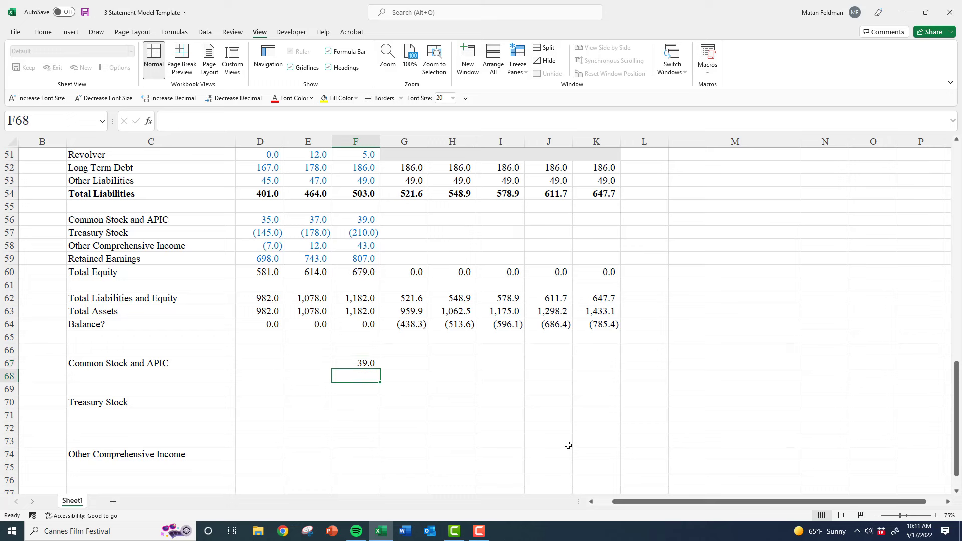
Extend the C67 label to "Common Stock and APIC - BOP" and move the F67 link formula to G67
{"action": "key", "text": "Left"}
{"action": "key", "text": "Left"}
{"action": "key", "text": "Left"}
{"action": "key", "text": "F2"}
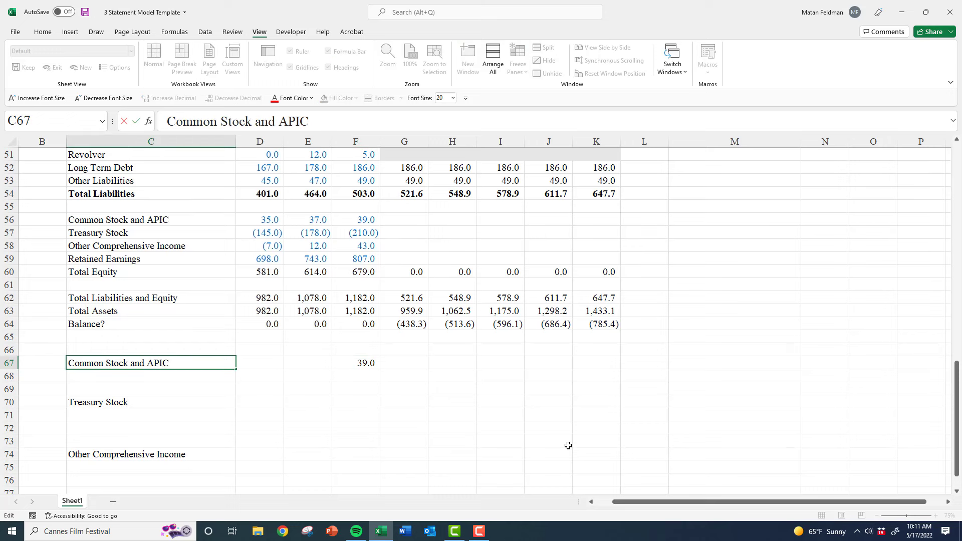
{"action": "type", "text": "- BOP"}
{"action": "key", "text": "Tab"}
{"action": "key", "text": "Right"}
{"action": "key", "text": "Right"}
{"action": "key", "text": "ctrl+x"}
{"action": "key", "text": "Right"}
{"action": "key", "text": "ctrl+v"}
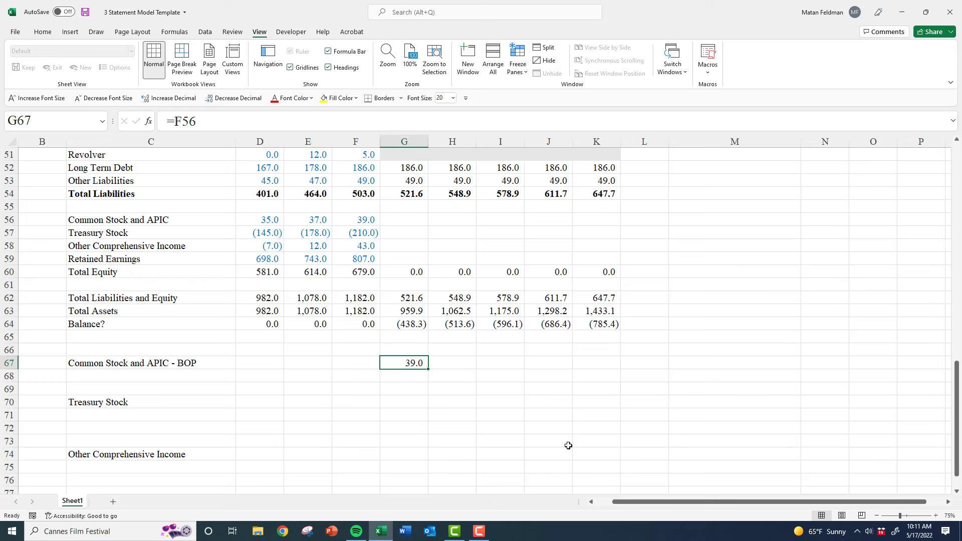
Check which historical balance the beginning-of-period formula in G67 references
{"action": "key", "text": "Down"}
{"action": "key", "text": "Left"}
{"action": "key", "text": "Left"}
{"action": "key", "text": "Left"}
{"action": "key", "text": "Left"}
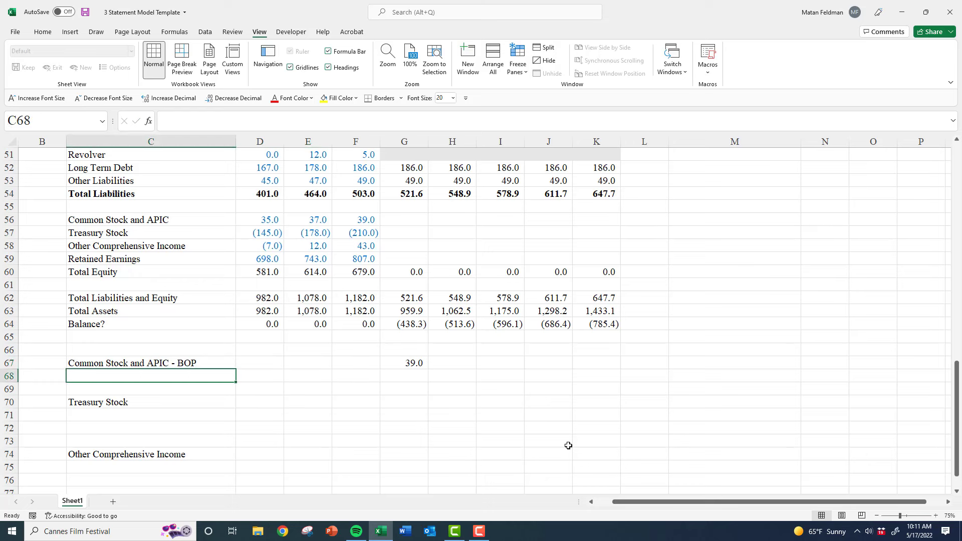
{"action": "key", "text": "Up"}
{"action": "key", "text": "Right"}
{"action": "key", "text": "Right"}
{"action": "key", "text": "Right"}
{"action": "key", "text": "Right"}
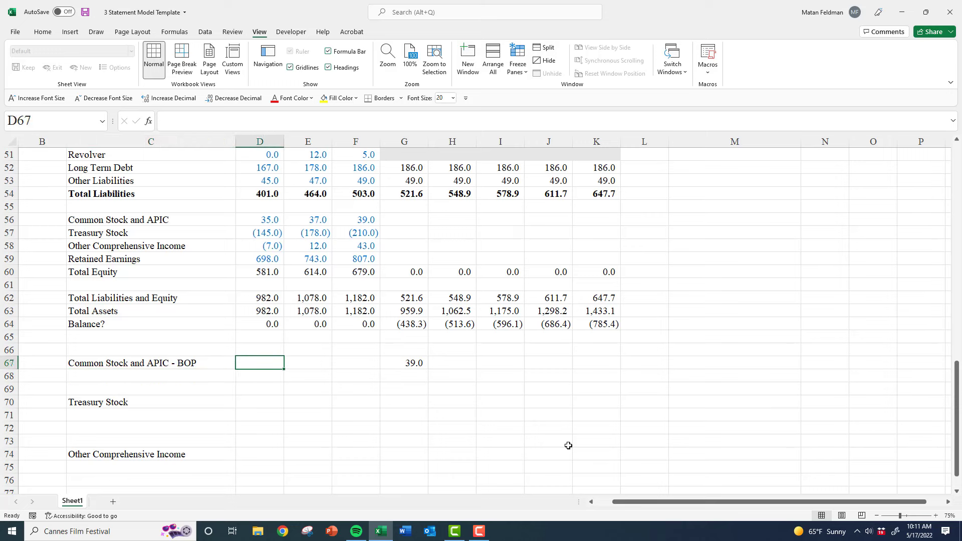
{"action": "key", "text": "F2"}
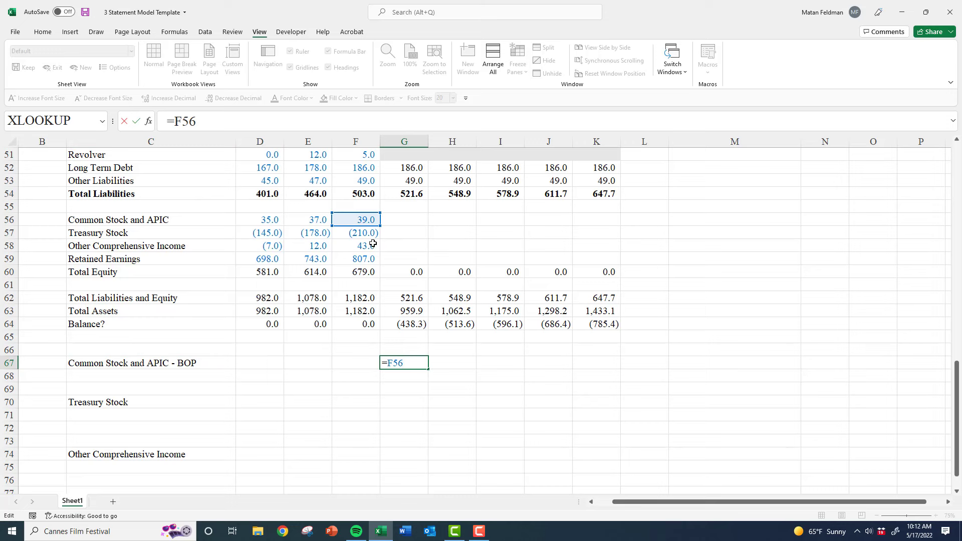
{"action": "key", "text": "ctrl+Return"}
Enter the label "New Issuances of Common Stock" in C68
{"action": "left_click", "coordinate": [227, 375]}
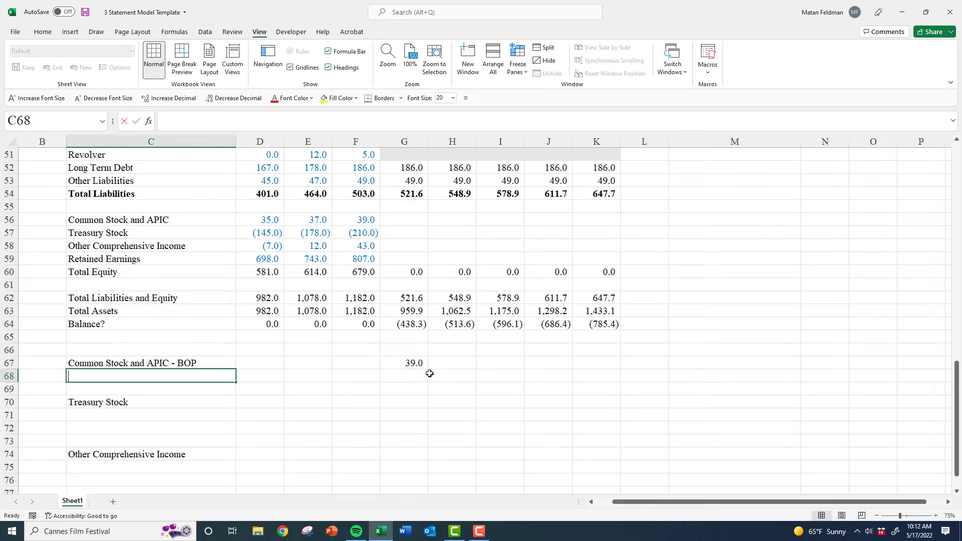
{"action": "type", "text": "New Issuances"}
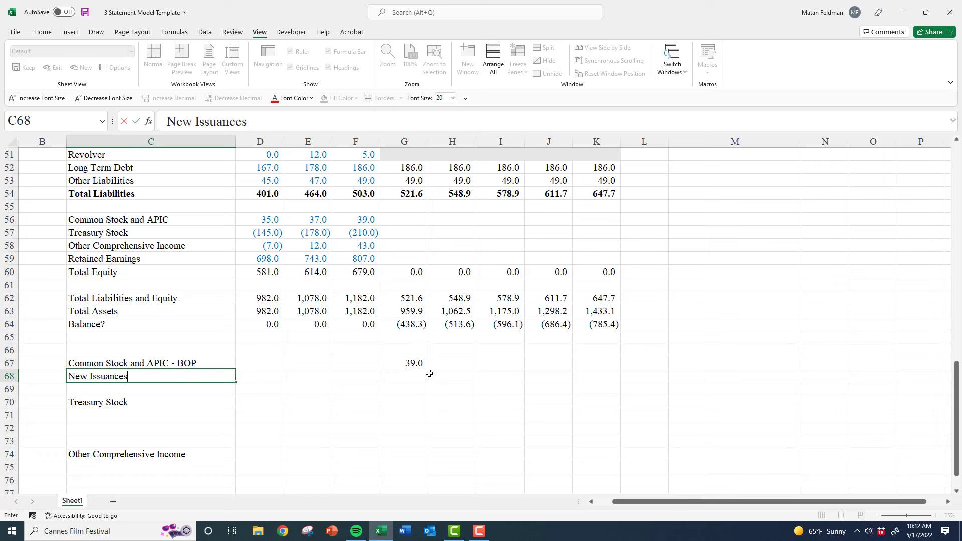
{"action": "type", "text": " of Common St"}
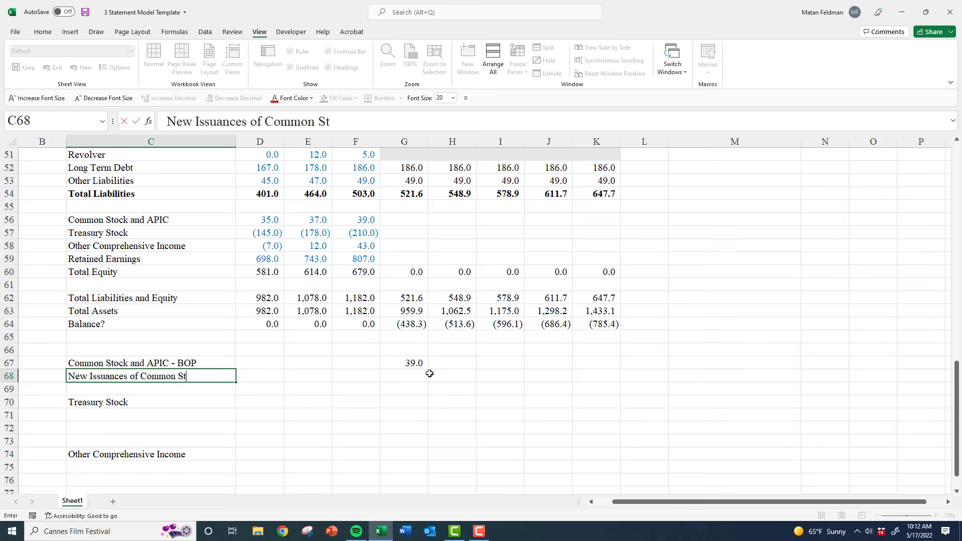
{"action": "type", "text": "ock"}
{"action": "key", "text": "Return"}
Enter new common stock issuances of 5 for every projected year in G68:K68
{"action": "key", "text": "Up"}
{"action": "key", "text": "Right"}
{"action": "key", "text": "Right"}
{"action": "key", "text": "Right"}
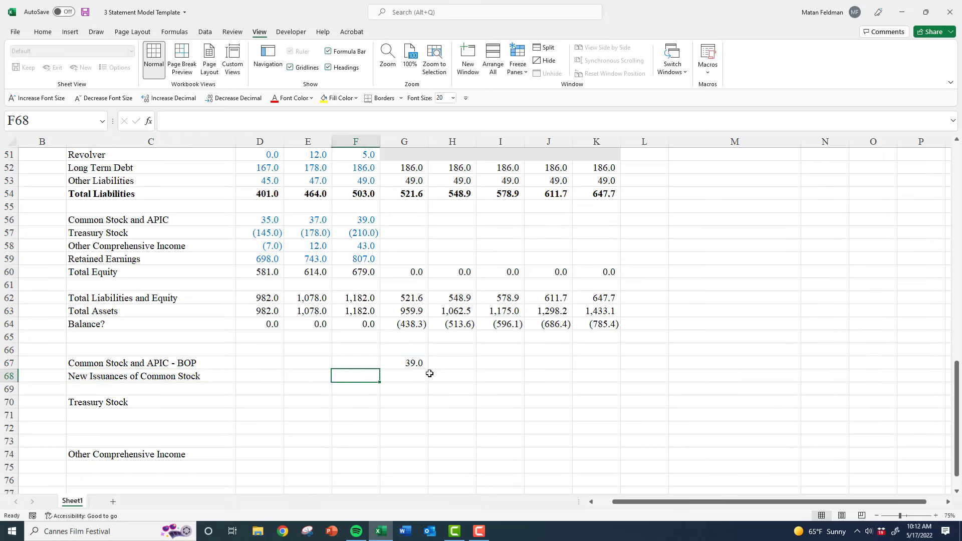
{"action": "key", "text": "Right"}
{"action": "key", "text": "Right"}
{"action": "type", "text": "5"}
{"action": "key", "text": "Right"}
{"action": "type", "text": "5"}
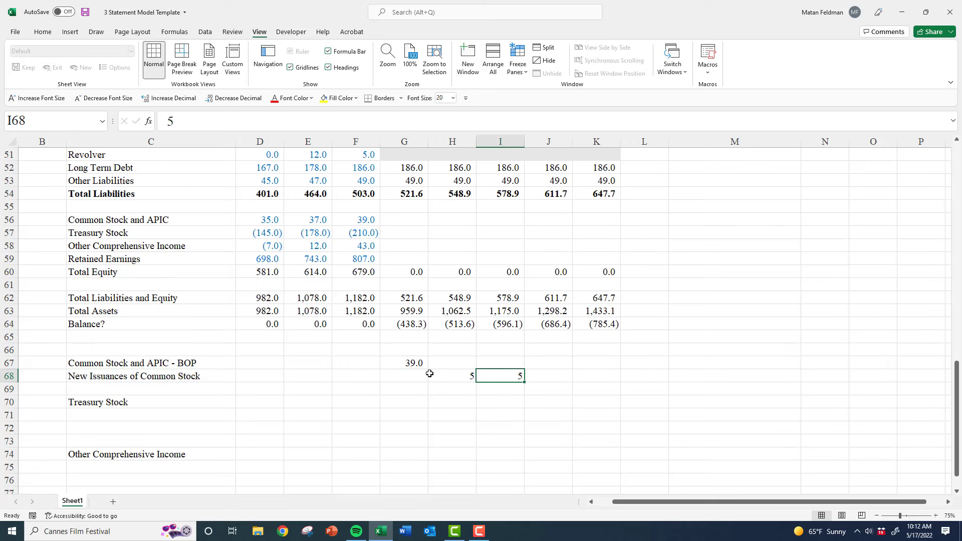
{"action": "key", "text": "Right"}
{"action": "type", "text": "5"}
{"action": "key", "text": "Right"}
{"action": "type", "text": "5"}
{"action": "key", "text": "Left"}
{"action": "key", "text": "Left"}
{"action": "key", "text": "Left"}
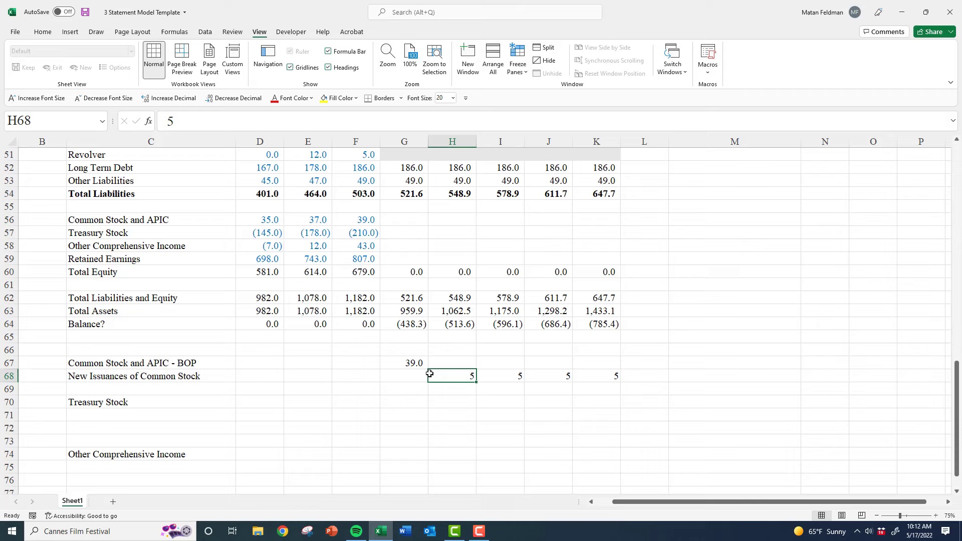
{"action": "key", "text": "Left"}
{"action": "type", "text": "5"}
{"action": "key", "text": "Return"}
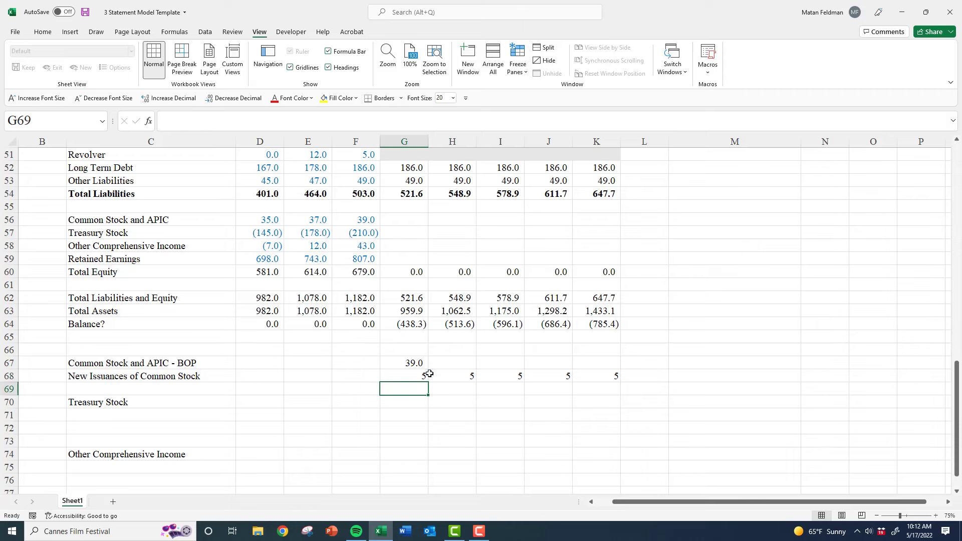
Copy the C67 label to C69, change it to "Common Stock and APIC - EOP", and insert a blank row below it
{"action": "key", "text": "Left"}
{"action": "key", "text": "Left"}
{"action": "key", "text": "Left"}
{"action": "key", "text": "Left"}
{"action": "key", "text": "Up"}
{"action": "key", "text": "Up"}
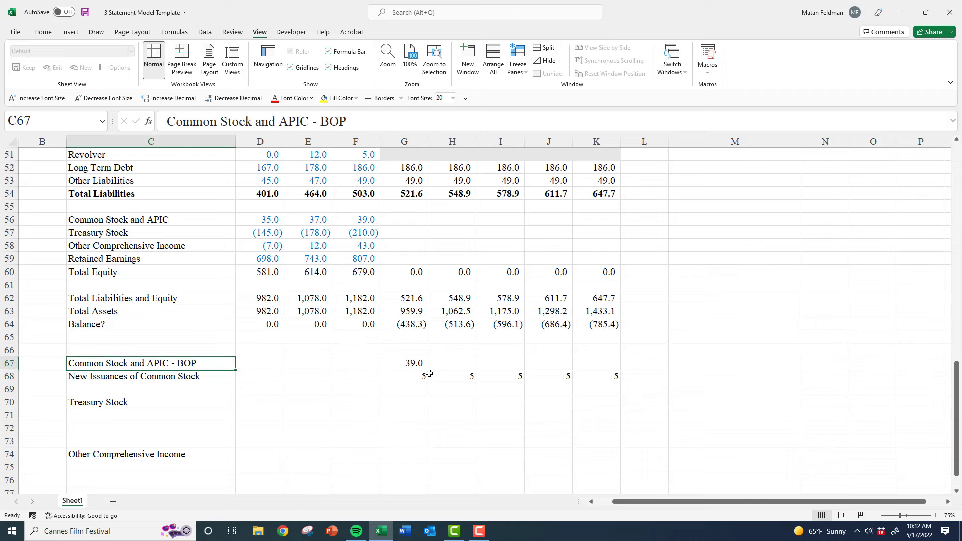
{"action": "key", "text": "ctrl+c"}
{"action": "key", "text": "Down"}
{"action": "key", "text": "Down"}
{"action": "key", "text": "ctrl+v"}
{"action": "key", "text": "Escape"}
{"action": "key", "text": "F2"}
{"action": "key", "text": "Left"}
{"action": "key", "text": "Left"}
{"action": "key", "text": "shift+Left"}
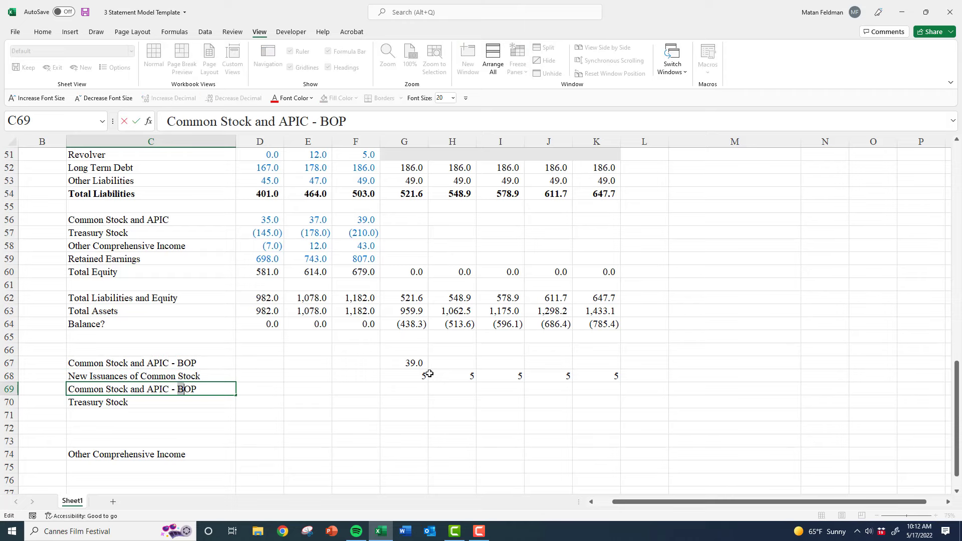
{"action": "type", "text": "E"}
{"action": "key", "text": "Return"}
{"action": "key", "text": "shift+space"}
{"action": "key", "text": "ctrl+shift+equal"}
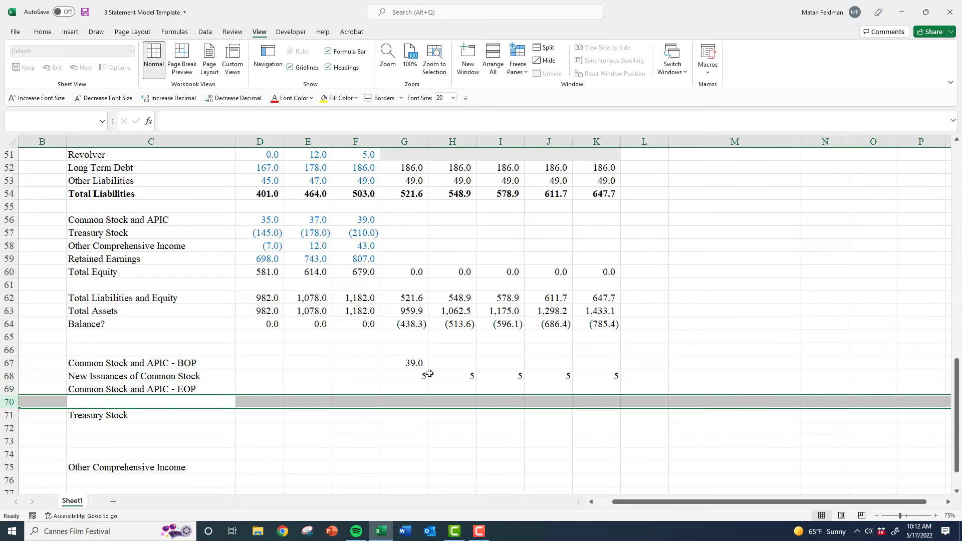
Calculate the first projected ending Common Stock and APIC balance in G69 as the sum of G67:G68
{"action": "key", "text": "Up"}
{"action": "key", "text": "Right"}
{"action": "key", "text": "Right"}
{"action": "key", "text": "Right"}
{"action": "key", "text": "Right"}
{"action": "key", "text": "F2"}
{"action": "key", "text": "alt+equal"}
{"action": "key", "text": "ctrl+Return"}
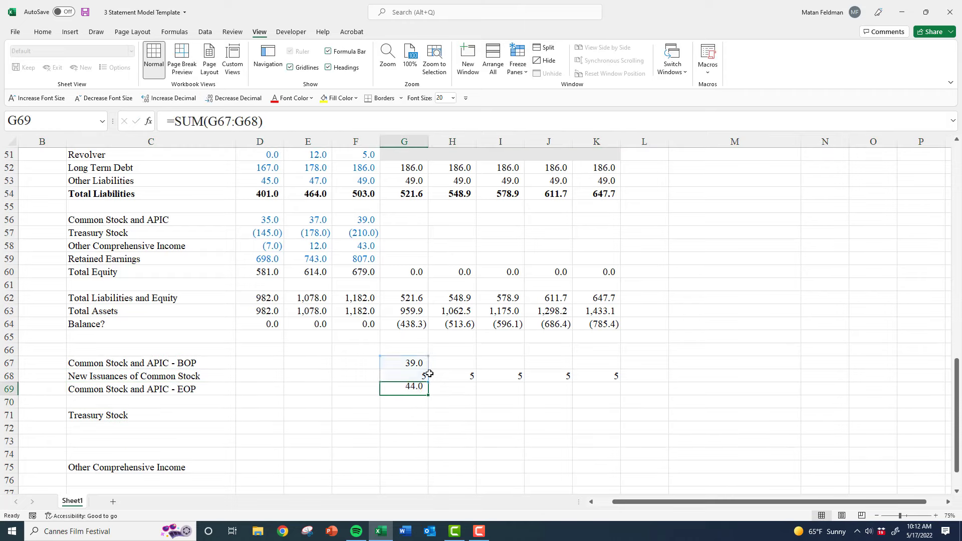
Link the second projected year's beginning balance in H67 to the prior year's ending balance in G69
{"action": "key", "text": "Right"}
{"action": "key", "text": "Up"}
{"action": "key", "text": "Up"}
{"action": "key", "text": "Left"}
{"action": "key", "text": "F2"}
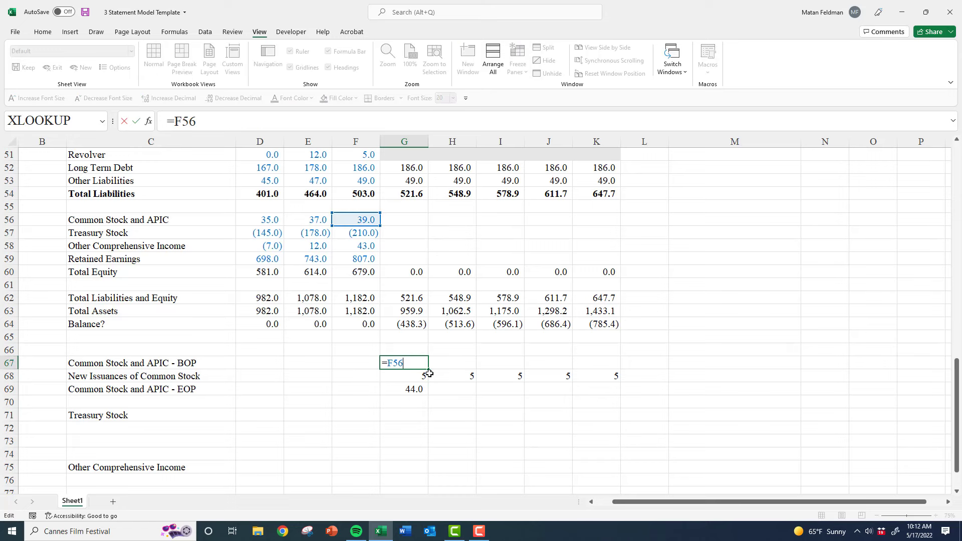
{"action": "key", "text": "Escape"}
{"action": "key", "text": "Right"}
{"action": "type", "text": "="}
{"action": "key", "text": "Left"}
{"action": "key", "text": "Down"}
{"action": "key", "text": "Down"}
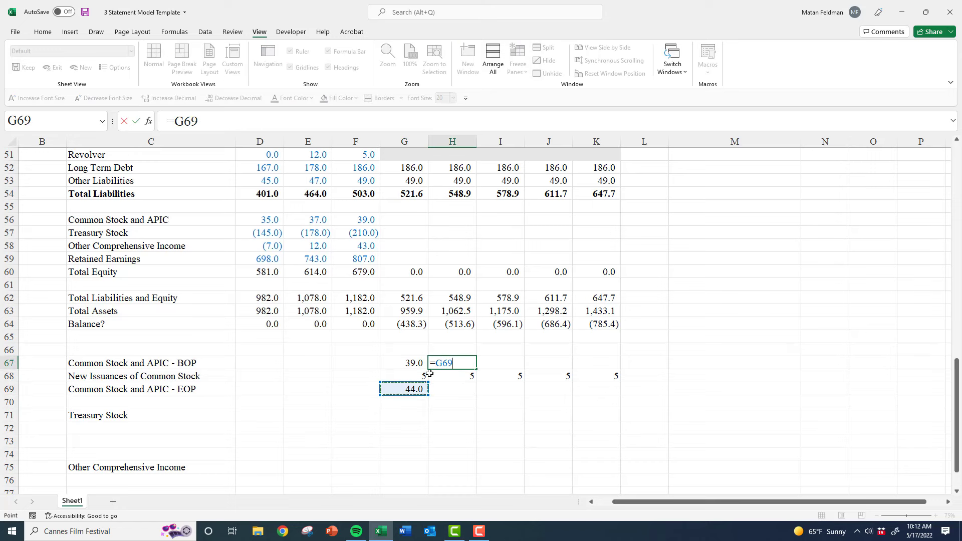
{"action": "key", "text": "ctrl+Return"}
Check the cell references in the beginning balance formula in H67 and the ending balance formula in G69
{"action": "key", "text": "F2"}
{"action": "key", "text": "Escape"}
{"action": "key", "text": "Down"}
{"action": "key", "text": "Down"}
{"action": "key", "text": "Left"}
{"action": "key", "text": "Left"}
{"action": "key", "text": "Right"}
{"action": "key", "text": "F2"}
{"action": "key", "text": "Escape"}
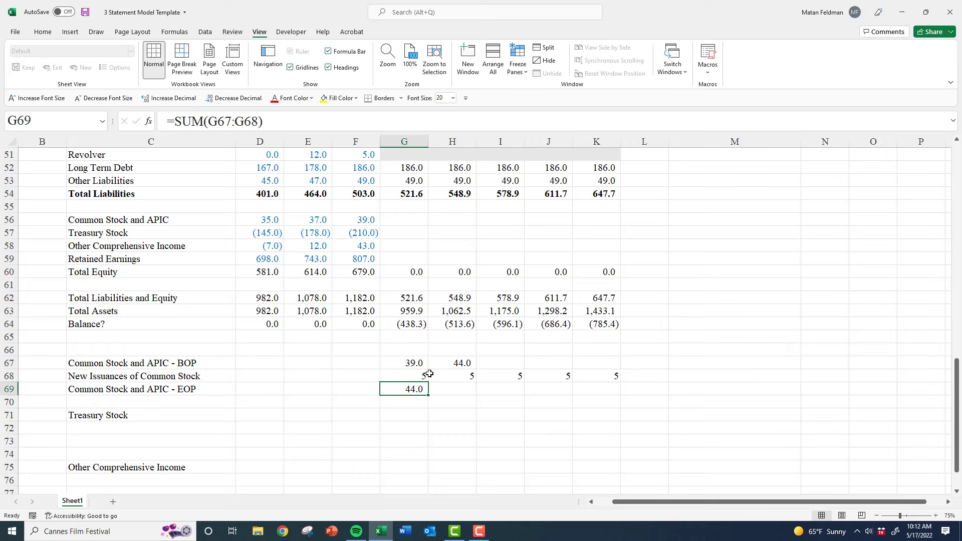
Copy the ending balance formula in G69 across the projected years through K69
{"action": "key", "text": "ctrl+c"}
{"action": "key", "text": "shift+Right"}
{"action": "key", "text": "shift+Right"}
{"action": "key", "text": "shift+Right"}
{"action": "key", "text": "shift+Right"}
{"action": "key", "text": "ctrl+v"}
Copy the beginning balance formula in H67 across the remaining projected years through K67
{"action": "key", "text": "Right"}
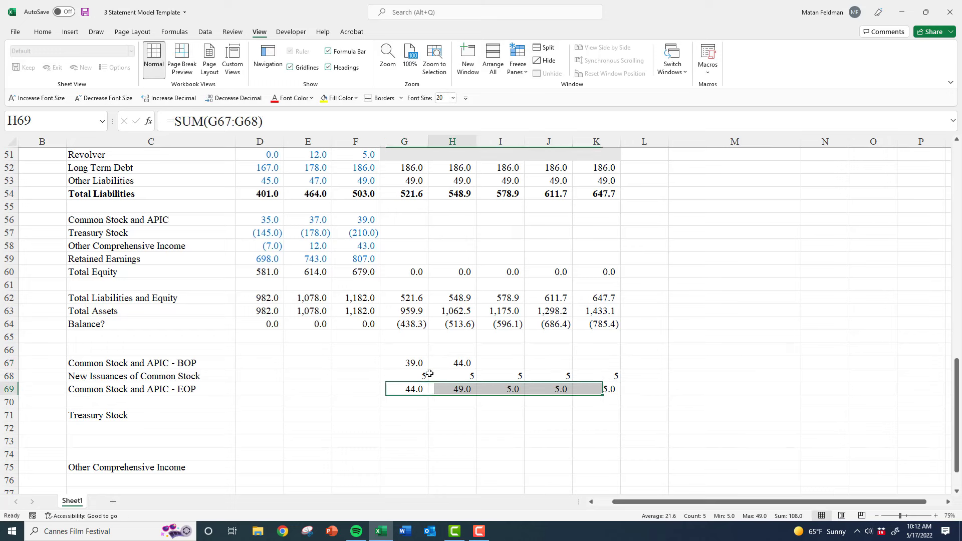
{"action": "key", "text": "Up"}
{"action": "key", "text": "Up"}
{"action": "key", "text": "ctrl+c"}
{"action": "key", "text": "shift+Right"}
{"action": "key", "text": "shift+Right"}
{"action": "key", "text": "shift+Right"}
{"action": "key", "text": "ctrl+v"}
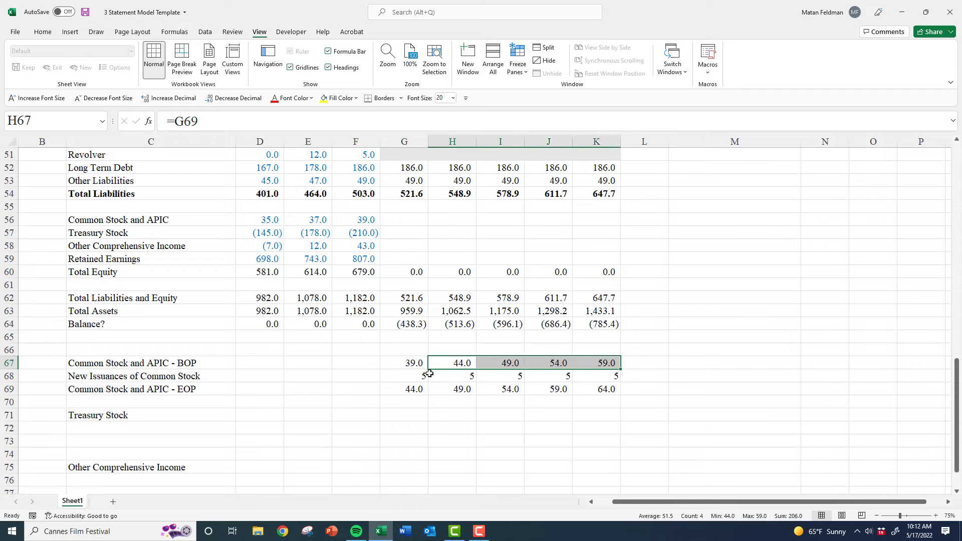
Format the common stock schedule in G67:K69 as numbers with one decimal place, a thousands separator and negatives in parentheses
{"action": "key", "text": "Left"}
{"action": "key", "text": "shift+Right"}
{"action": "key", "text": "shift+Right"}
{"action": "key", "text": "shift+Right"}
{"action": "key", "text": "shift+Right"}
{"action": "key", "text": "shift+Down"}
{"action": "key", "text": "shift+Down"}
{"action": "key", "text": "ctrl+1"}
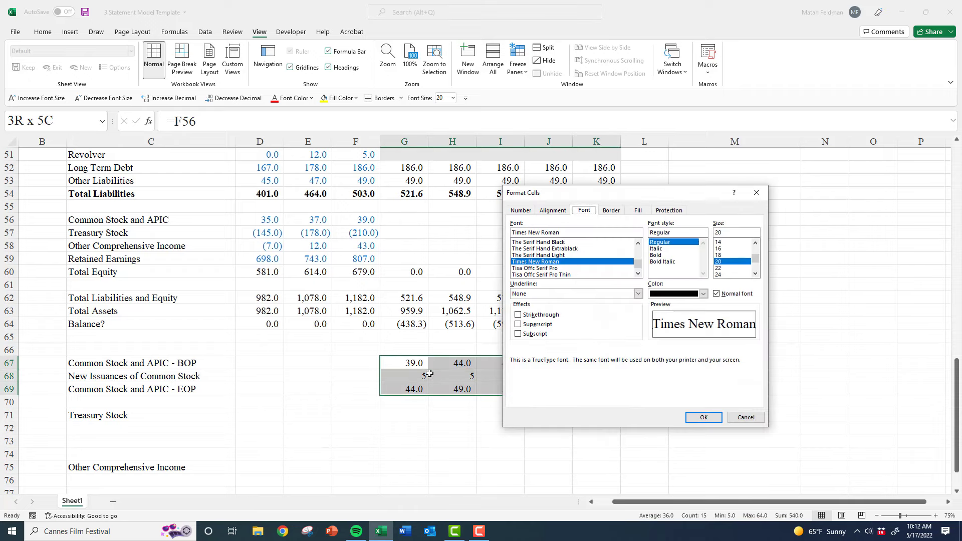
{"action": "key", "text": "n"}
{"action": "key", "text": "Tab"}
{"action": "key", "text": "Down"}
{"action": "key", "text": "Down"}
{"action": "key", "text": "Tab"}
{"action": "type", "text": "1"}
{"action": "key", "text": "Tab"}
{"action": "key", "text": "Tab"}
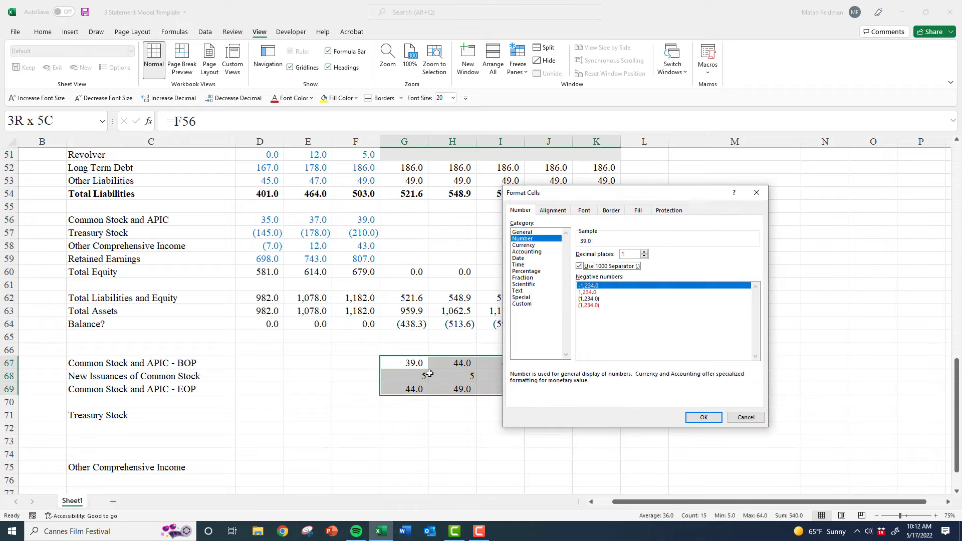
{"action": "key", "text": "Down"}
{"action": "key", "text": "Down"}
{"action": "key", "text": "Return"}
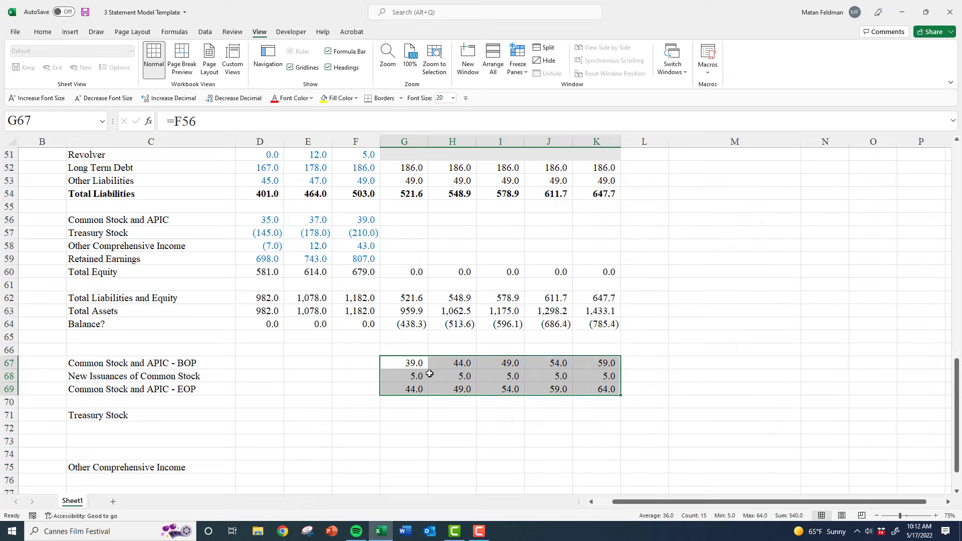
Bold the Common Stock and APIC - EOP row from C69 through K69
{"action": "key", "text": "Down"}
{"action": "key", "text": "Down"}
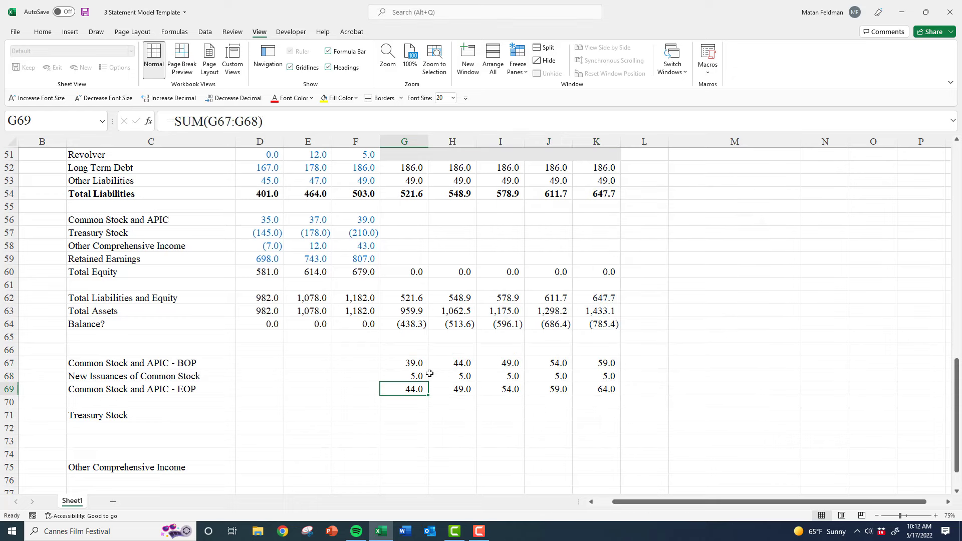
{"action": "key", "text": "Left"}
{"action": "key", "text": "Left"}
{"action": "key", "text": "Left"}
{"action": "key", "text": "Left"}
{"action": "key", "text": "ctrl+shift+Right"}
{"action": "key", "text": "ctrl+shift+Right"}
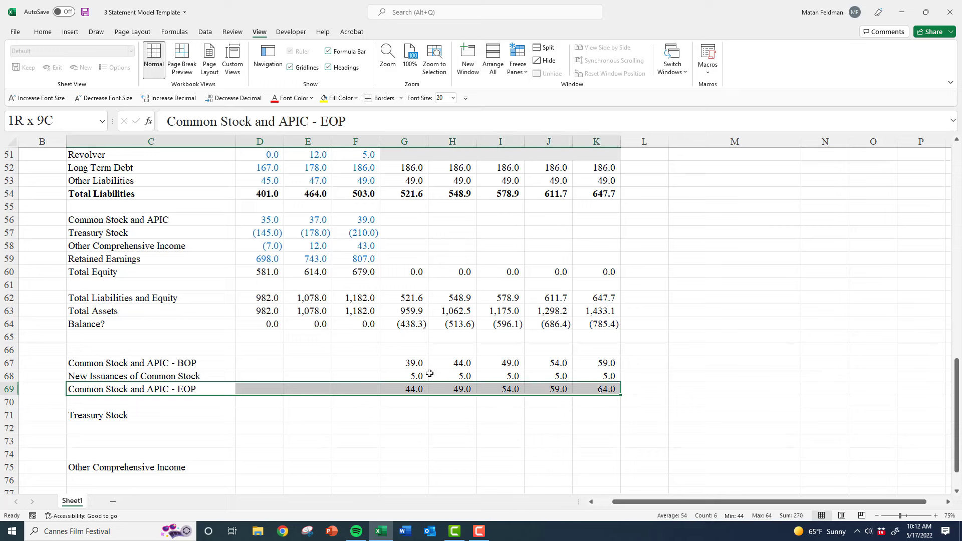
{"action": "key", "text": "ctrl+b"}
Try to link Common Stock and APIC in G56:K56 to the new issuances in row 68, and clear those cells
{"action": "key", "text": "Right"}
{"action": "key", "text": "Up"}
{"action": "key", "text": "Right"}
{"action": "key", "text": "Right"}
{"action": "key", "text": "Right"}
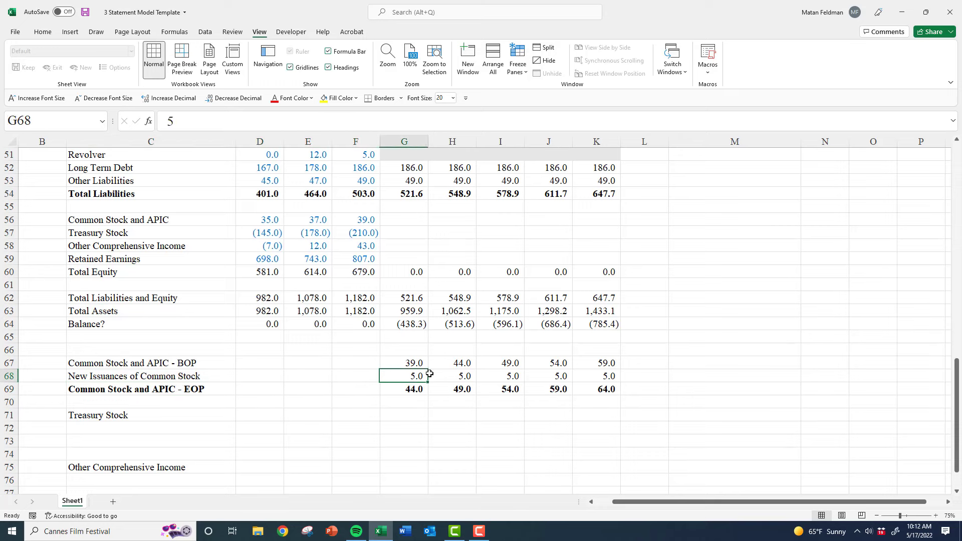
{"action": "left_click", "coordinate": [373, 219]}
{"action": "key", "text": "Right"}
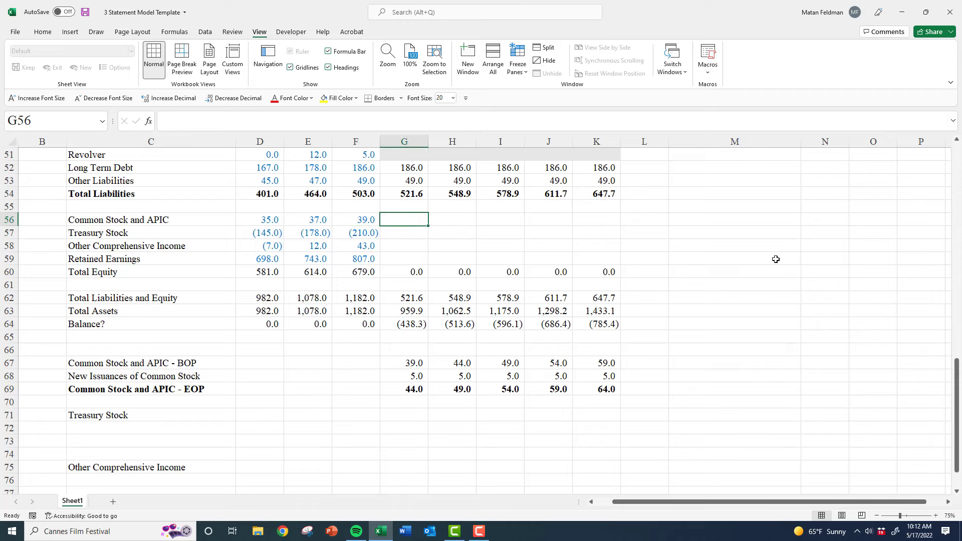
{"action": "type", "text": "="}
{"action": "key", "text": "Down"}
{"action": "key", "text": "Down"}
{"action": "key", "text": "Down"}
{"action": "key", "text": "Down"}
{"action": "key", "text": "Down"}
{"action": "key", "text": "Down"}
{"action": "key", "text": "Down"}
{"action": "key", "text": "Down"}
{"action": "key", "text": "Down"}
{"action": "key", "text": "Down"}
{"action": "key", "text": "Down"}
{"action": "key", "text": "Down"}
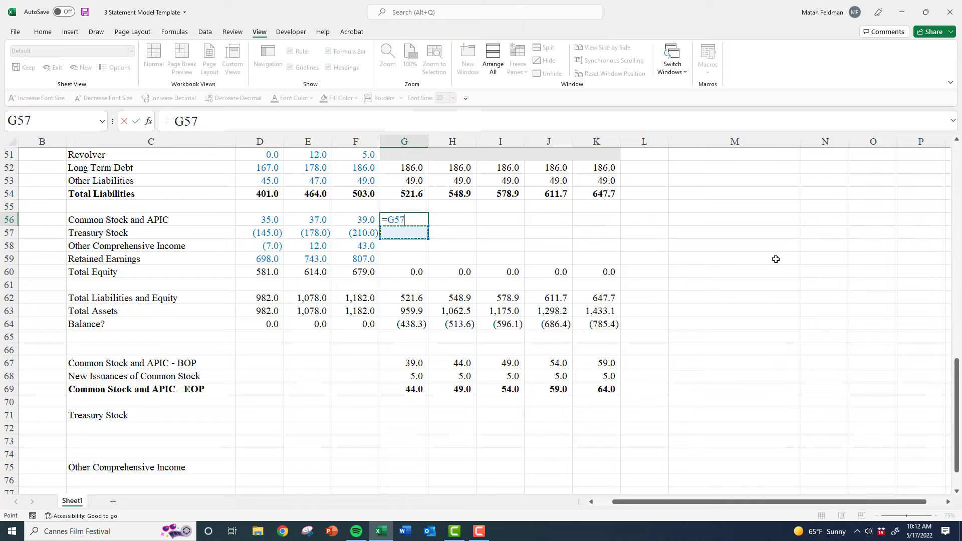
{"action": "key", "text": "ctrl+Return"}
{"action": "key", "text": "ctrl+c"}
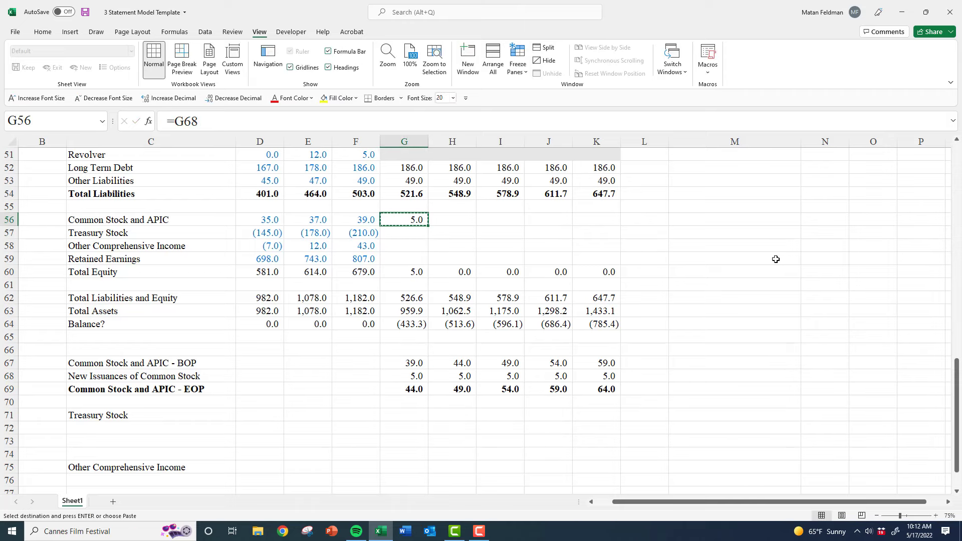
{"action": "key", "text": "shift+Right"}
{"action": "key", "text": "shift+Right"}
{"action": "key", "text": "shift+Right"}
{"action": "key", "text": "shift+Right"}
{"action": "key", "text": "ctrl+v"}
{"action": "key", "text": "Escape"}
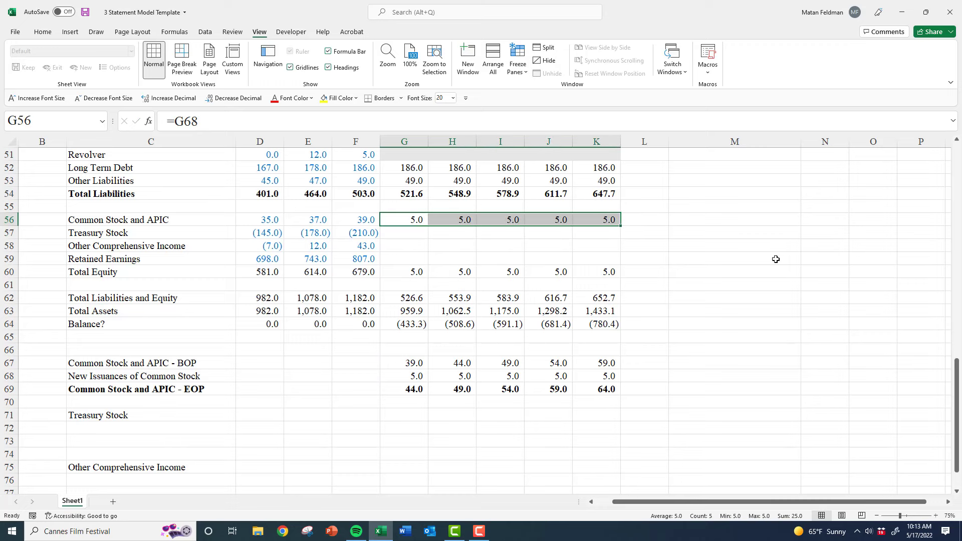
{"action": "key", "text": "Delete"}
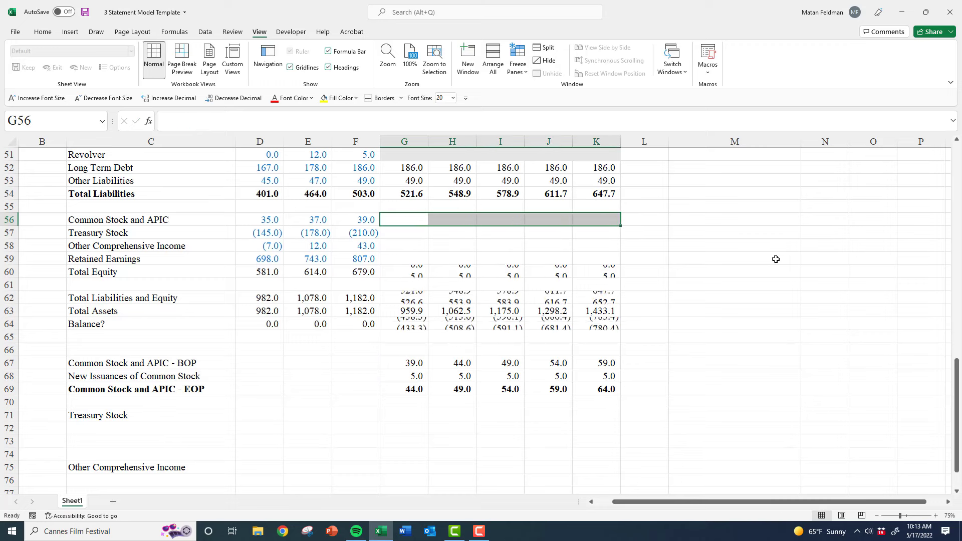
Link the first projected year's Common Stock and APIC in G56 to the ending balance in G69
{"action": "key", "text": "Up"}
{"action": "key", "text": "Down"}
{"action": "type", "text": "="}
{"action": "key", "text": "Down"}
{"action": "key", "text": "Down"}
{"action": "key", "text": "Down"}
{"action": "key", "text": "Down"}
{"action": "key", "text": "Down"}
{"action": "key", "text": "Down"}
{"action": "key", "text": "Down"}
{"action": "key", "text": "Down"}
{"action": "key", "text": "Down"}
{"action": "key", "text": "Down"}
{"action": "key", "text": "Down"}
{"action": "key", "text": "Down"}
{"action": "key", "text": "Down"}
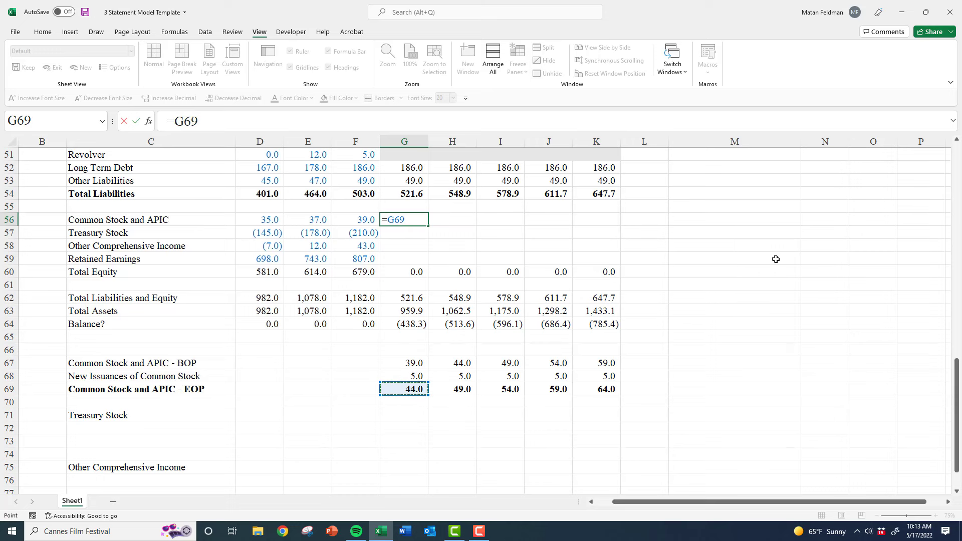
{"action": "key", "text": "ctrl+Return"}
Copy the Common Stock and APIC formula in G56 across the projected years through K56
{"action": "key", "text": "shift+Right"}
{"action": "key", "text": "shift+Right"}
{"action": "key", "text": "shift+Right"}
{"action": "key", "text": "shift+Right"}
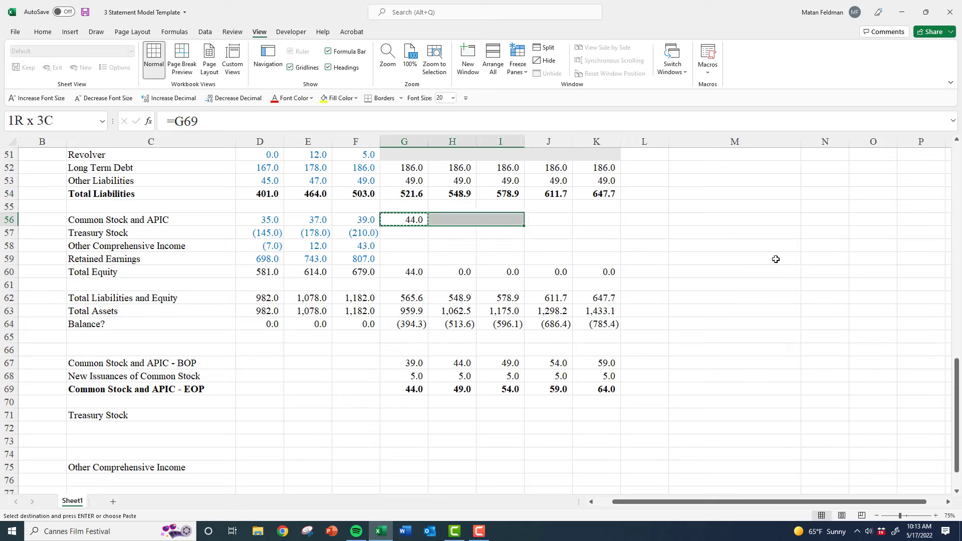
{"action": "key", "text": "ctrl+r"}
Set the font color of the hardcoded new issuances of 5 in G68:K68 to blue
{"action": "key", "text": "Down"}
{"action": "key", "text": "ctrl+Down"}
{"action": "key", "text": "ctrl+Down"}
{"action": "key", "text": "ctrl+Down"}
{"action": "key", "text": "ctrl+Down"}
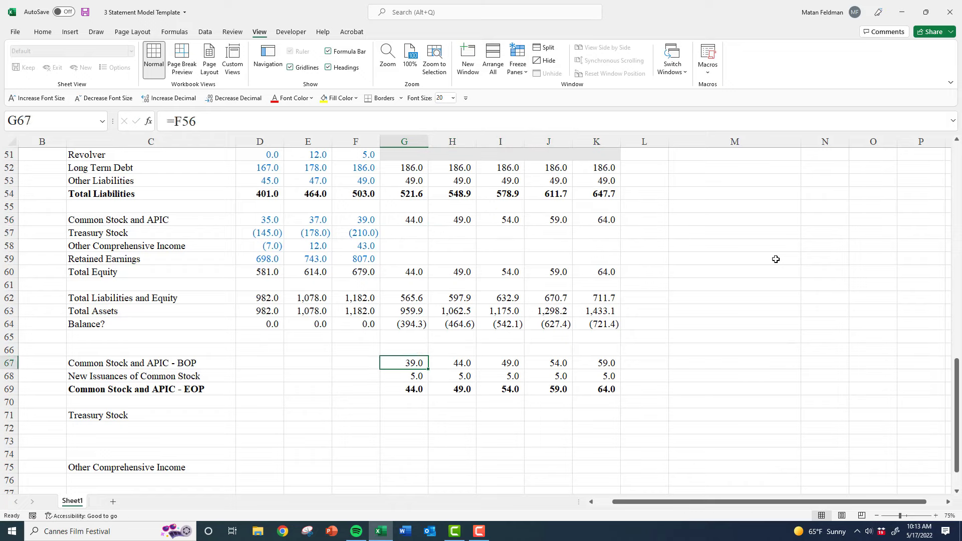
{"action": "key", "text": "Down"}
{"action": "key", "text": "F2"}
{"action": "key", "text": "Tab"}
{"action": "type", "text": "5"}
{"action": "key", "text": "ctrl+Return"}
{"action": "key", "text": "Left"}
{"action": "key", "text": "shift+Right"}
{"action": "key", "text": "shift+Right"}
{"action": "key", "text": "shift+Right"}
{"action": "key", "text": "shift+Right"}
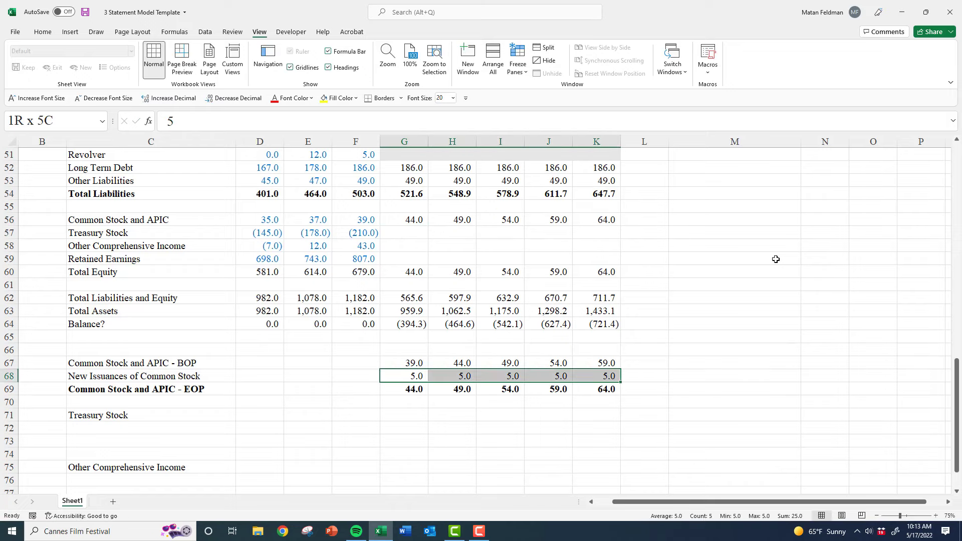
{"action": "key", "text": "ctrl+1"}
{"action": "key", "text": "ctrl+Tab"}
{"action": "key", "text": "ctrl+Tab"}
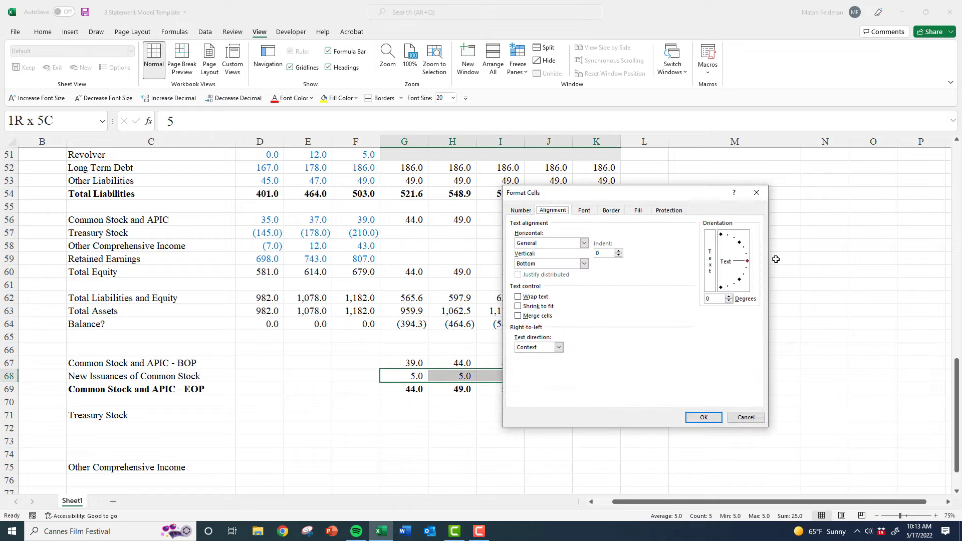
{"action": "key", "text": "alt+c"}
{"action": "key", "text": "alt+Down"}
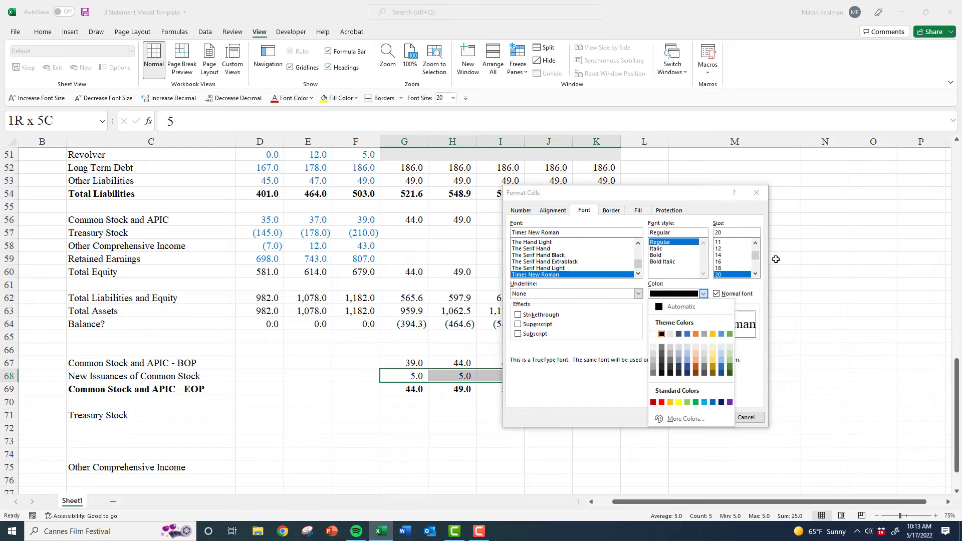
{"action": "left_click", "coordinate": [721, 403]}
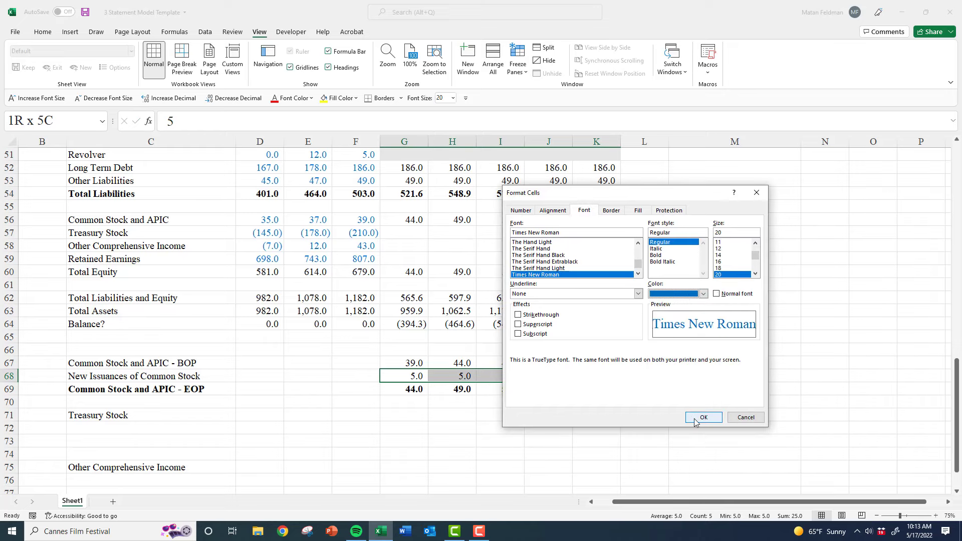
{"action": "left_click", "coordinate": [711, 418]}
{"action": "left_click", "coordinate": [488, 427]}
{"action": "left_click", "coordinate": [406, 398]}
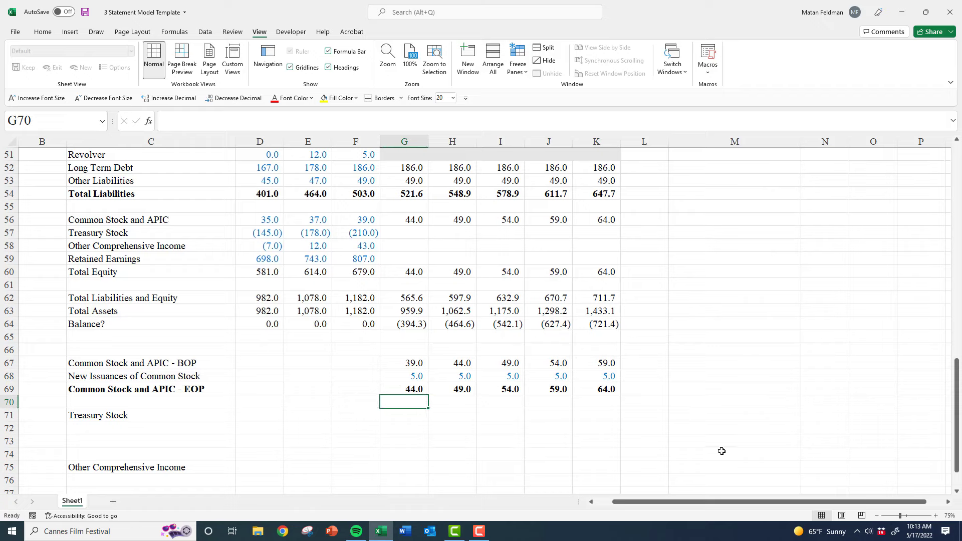
{"action": "key", "text": "Left"}
{"action": "key", "text": "Down"}
{"action": "key", "text": "Right"}
{"action": "key", "text": "Up"}
{"action": "key", "text": "Up"}
{"action": "key", "text": "Up"}
{"action": "key", "text": "Up"}
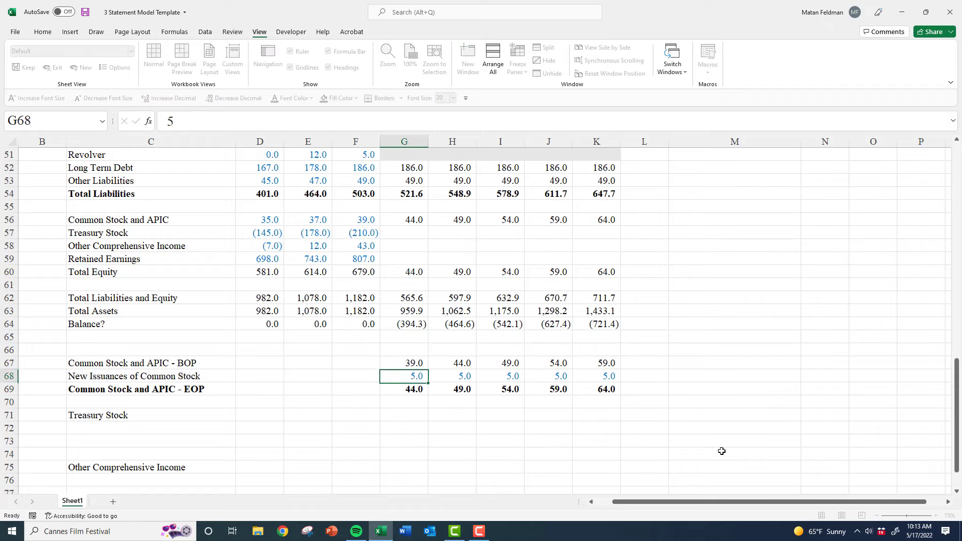
Extend the Treasury Stock label in C71 to read "Treasury Stock - BOP"
{"action": "key", "text": "Down"}
{"action": "key", "text": "Down"}
{"action": "key", "text": "Down"}
{"action": "key", "text": "Left"}
{"action": "key", "text": "Left"}
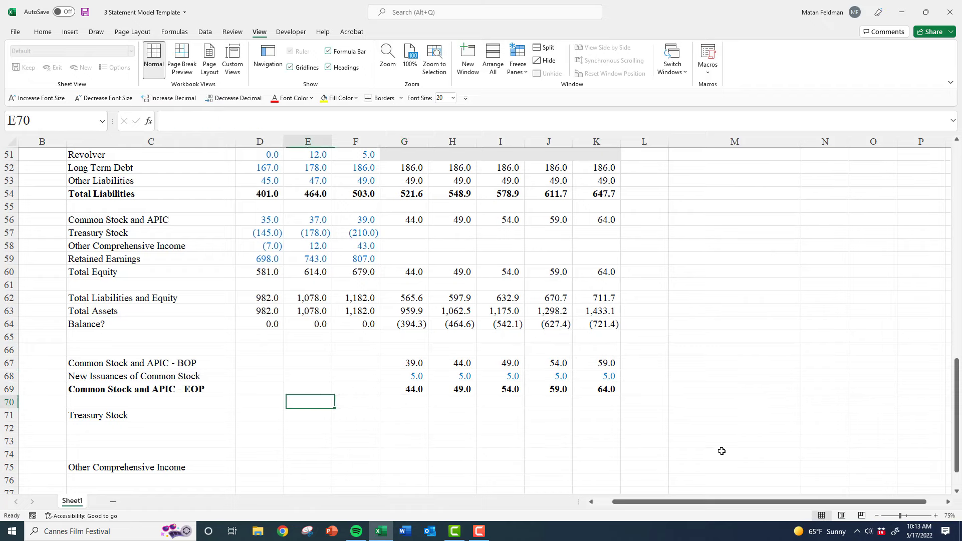
{"action": "key", "text": "Left"}
{"action": "key", "text": "Left"}
{"action": "key", "text": "Down"}
{"action": "key", "text": "F2"}
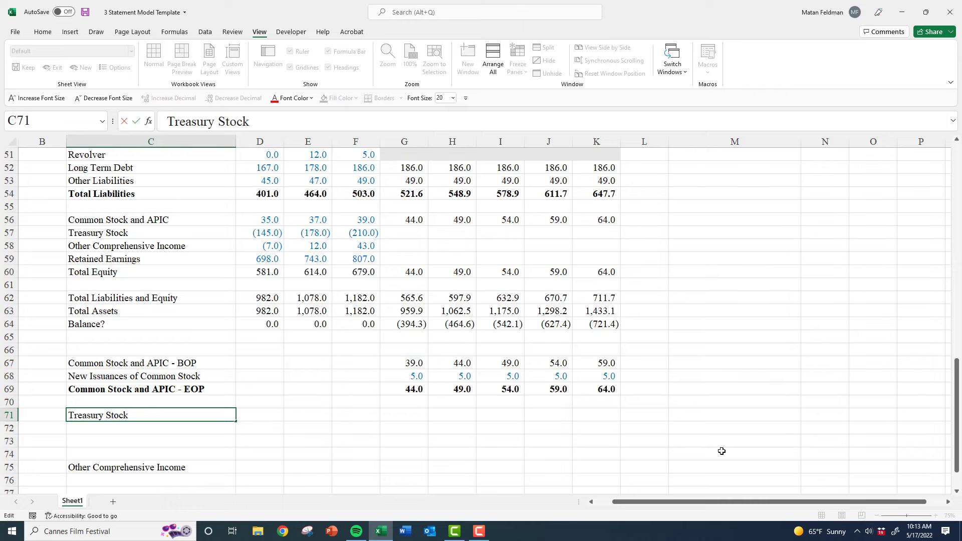
{"action": "type", "text": "- BOP"}
{"action": "key", "text": "ctrl+Return"}
Link the first projected year's Treasury Stock beginning balance in G71 to the last historical balance in F57
{"action": "key", "text": "Down"}
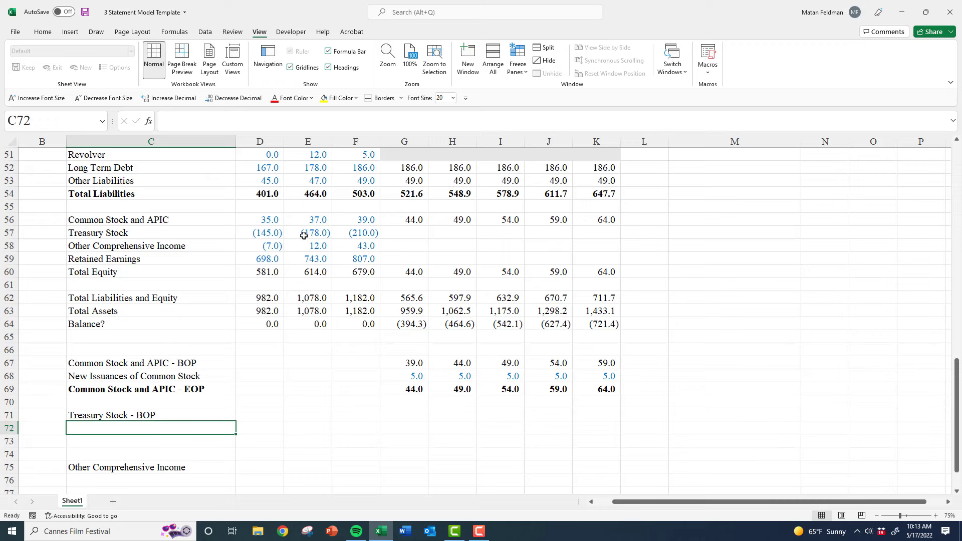
{"action": "left_click_drag", "start_coordinate": [363, 232], "coordinate": [274, 232]}
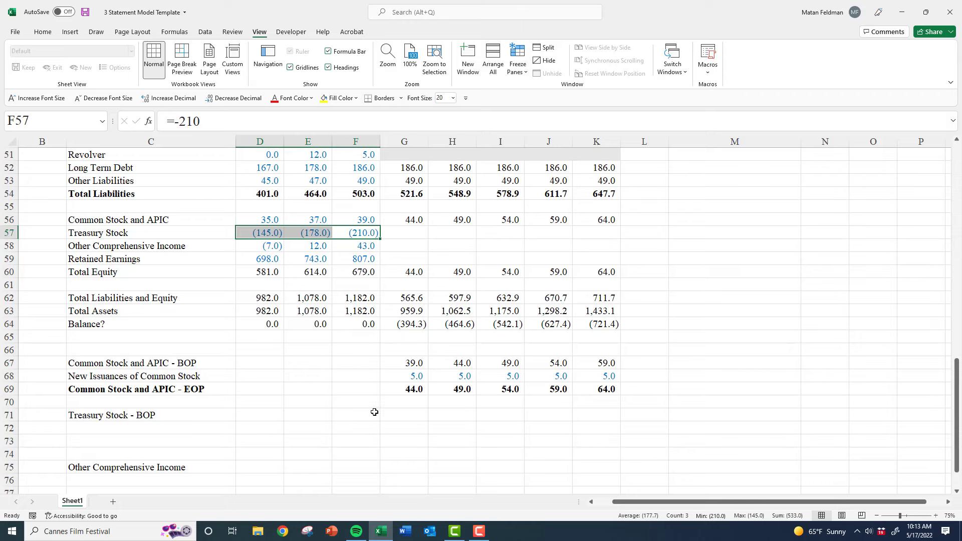
{"action": "left_click", "coordinate": [418, 415]}
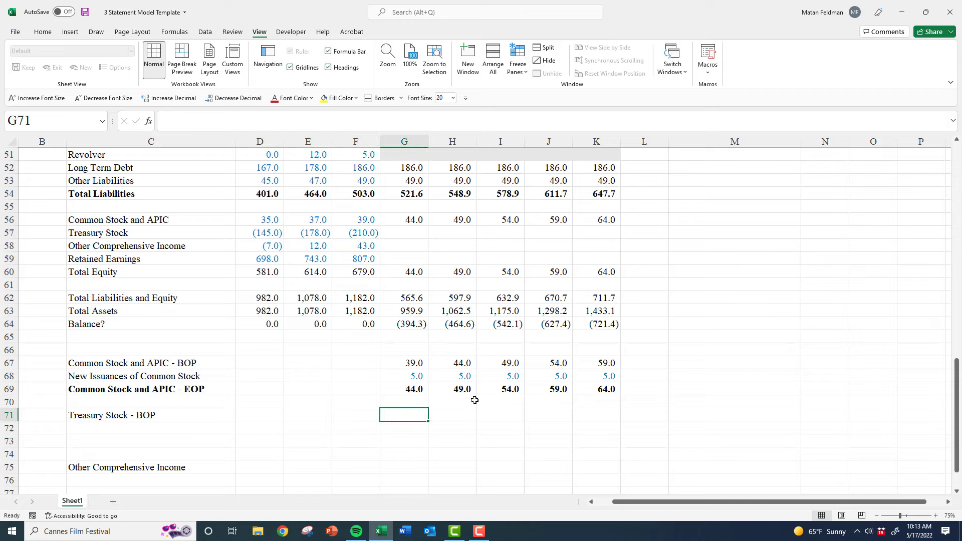
{"action": "type", "text": "="}
{"action": "key", "text": "Up"}
{"action": "key", "text": "Up"}
{"action": "key", "text": "Up"}
{"action": "key", "text": "Up"}
{"action": "key", "text": "Up"}
{"action": "key", "text": "Up"}
{"action": "key", "text": "Up"}
{"action": "key", "text": "Up"}
{"action": "key", "text": "Up"}
{"action": "key", "text": "Up"}
{"action": "key", "text": "Up"}
{"action": "key", "text": "Up"}
{"action": "key", "text": "Up"}
{"action": "key", "text": "Up"}
{"action": "key", "text": "Left"}
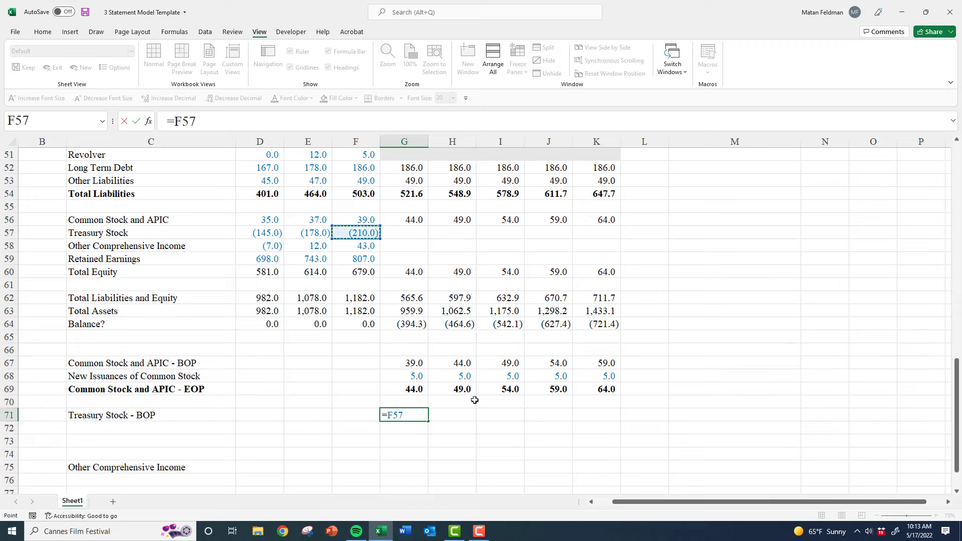
{"action": "key", "text": "ctrl+Return"}
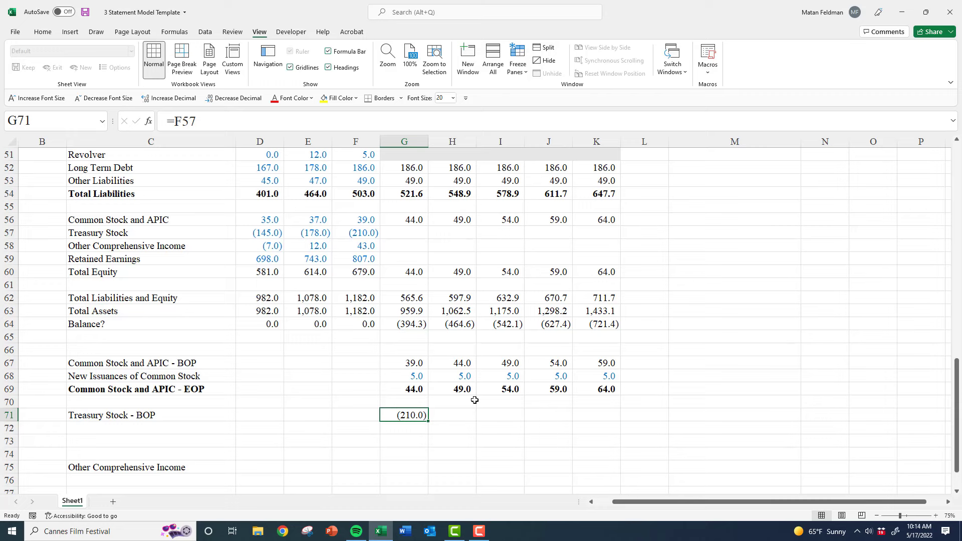
Label C72, below the Treasury Stock beginning balance, "New Repurchases"
{"action": "key", "text": "Down"}
{"action": "key", "text": "Left"}
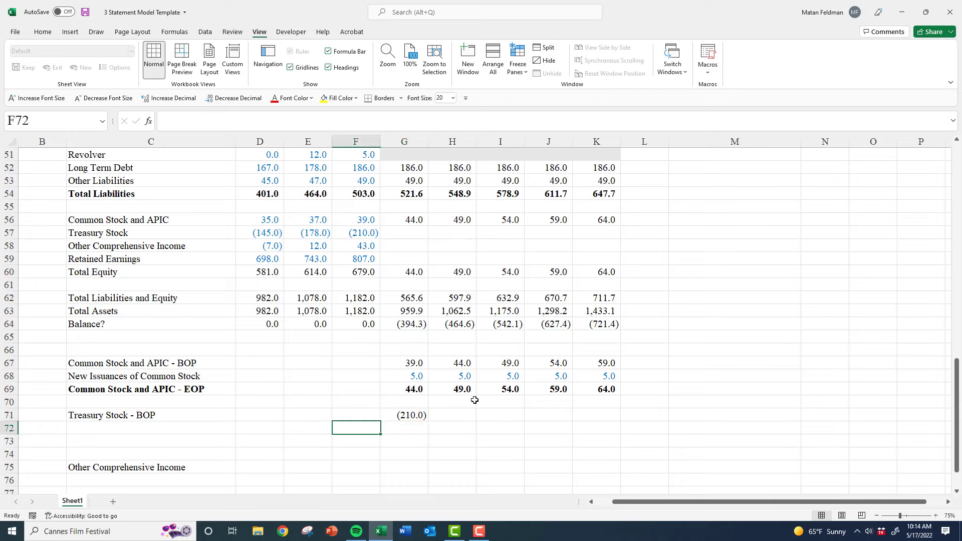
{"action": "key", "text": "Left"}
{"action": "key", "text": "Left"}
{"action": "key", "text": "Left"}
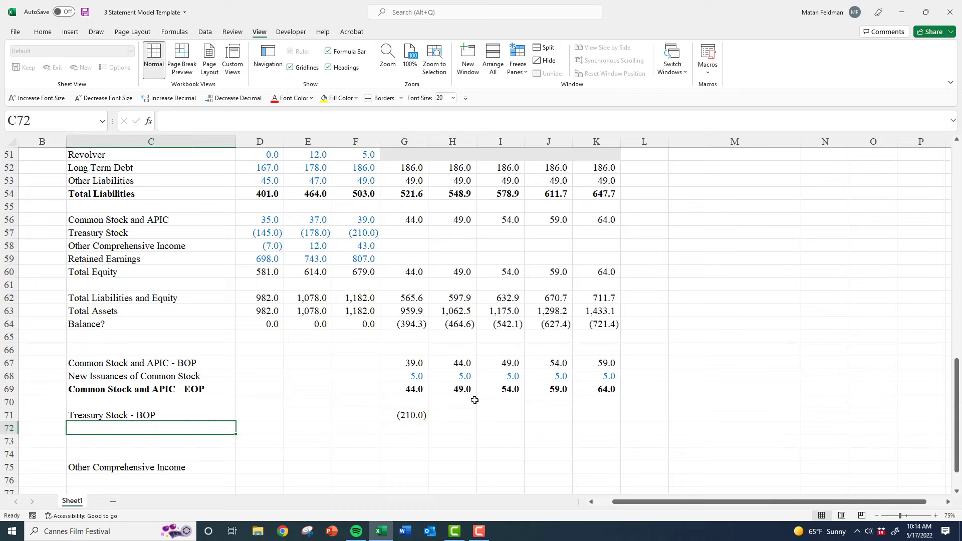
{"action": "type", "text": "New Repurchases"}
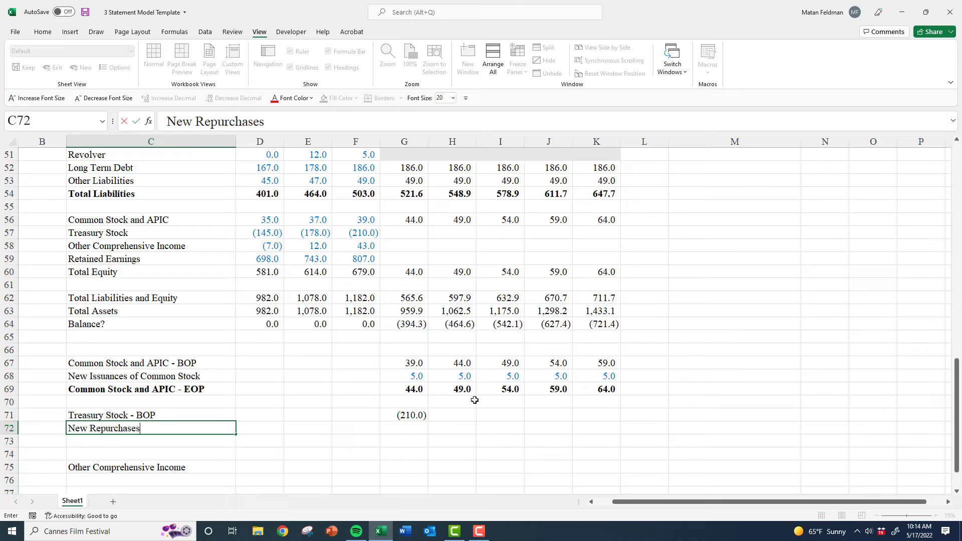
{"action": "key", "text": "ctrl+Return"}
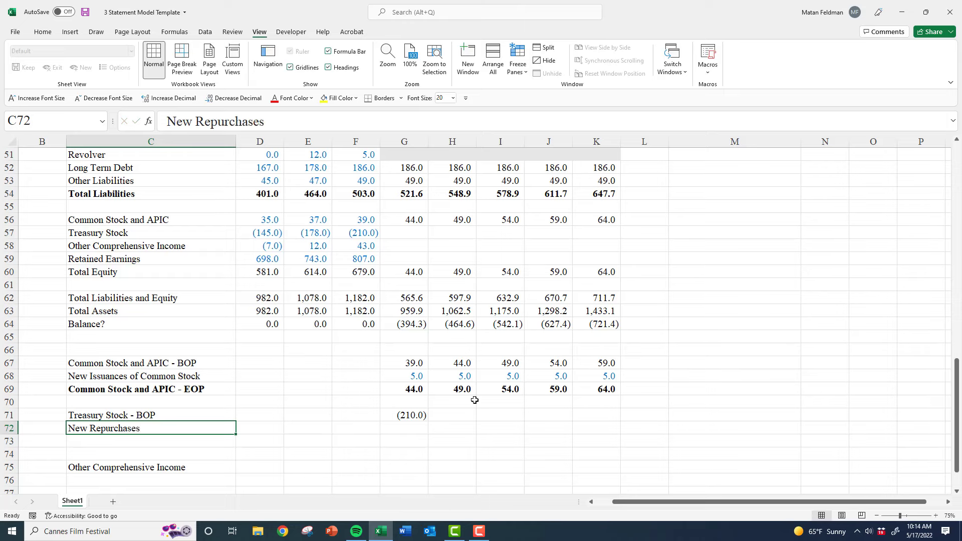
Enter -20 as the first projected year's new repurchases in G72 and copy that cell
{"action": "key", "text": "Right"}
{"action": "key", "text": "Right"}
{"action": "key", "text": "Right"}
{"action": "key", "text": "Right"}
{"action": "type", "text": "-"}
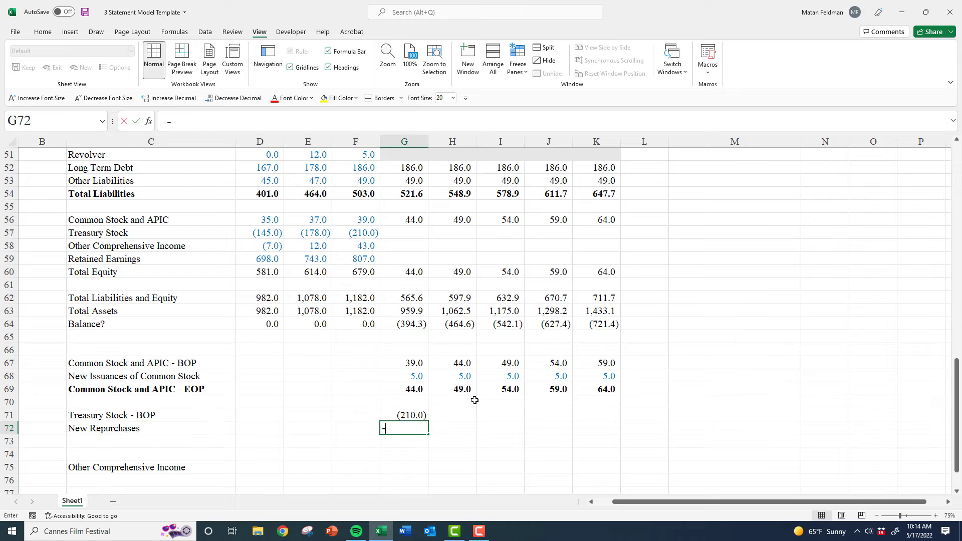
{"action": "type", "text": "20"}
{"action": "key", "text": "ctrl+Return"}
{"action": "key", "text": "ctrl+c"}
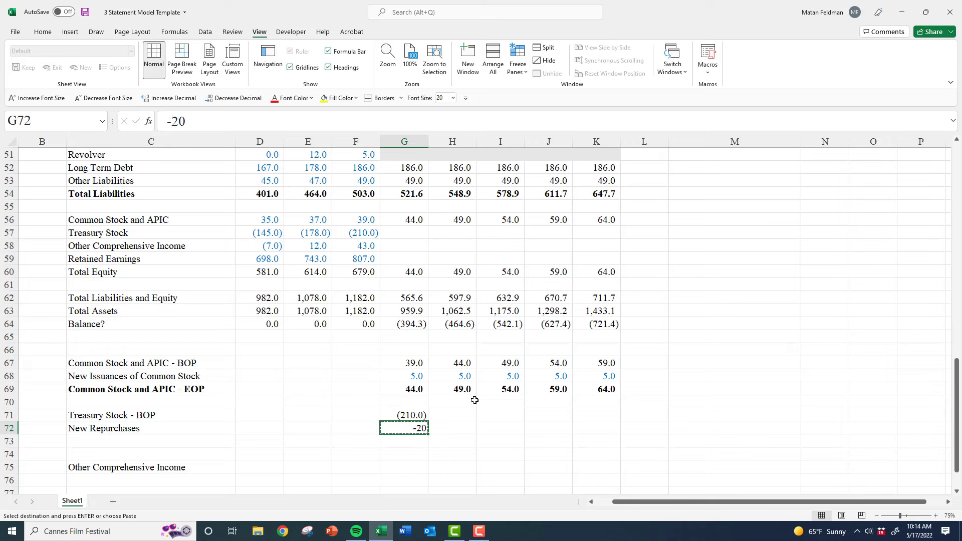
Paste the -20 new repurchases amount across the remaining projected years in H72:K72
{"action": "key", "text": "shift+Right"}
{"action": "key", "text": "shift+Right"}
{"action": "key", "text": "shift+Right"}
{"action": "key", "text": "shift+Right"}
{"action": "key", "text": "ctrl+v"}
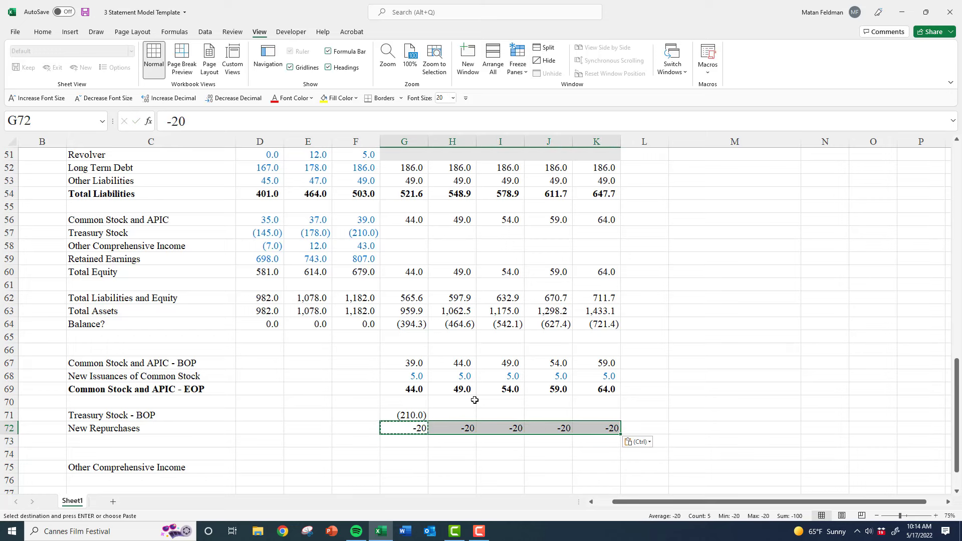
{"action": "key", "text": "Escape"}
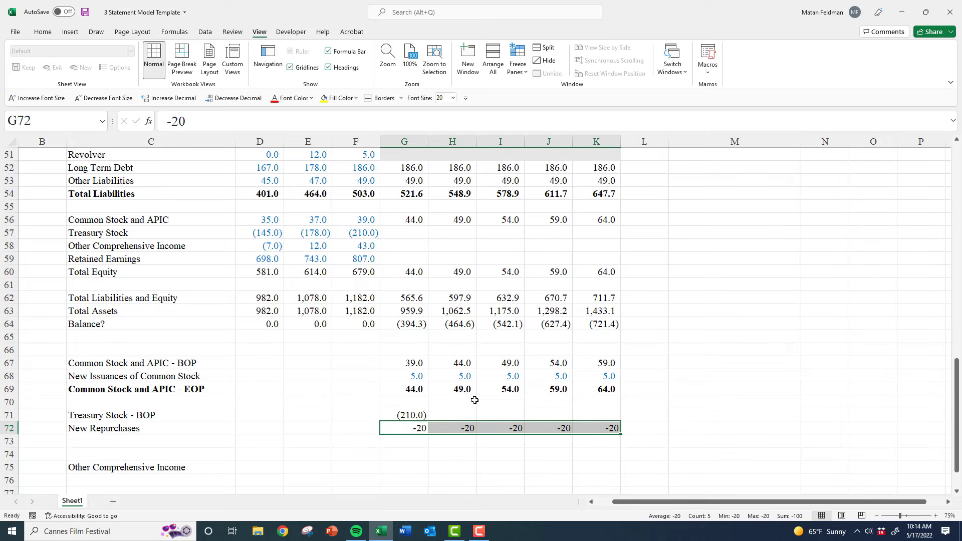
Sum the first projected year's Treasury Stock beginning balance and new repurchases in G73
{"action": "key", "text": "Up"}
{"action": "key", "text": "Down"}
{"action": "key", "text": "Down"}
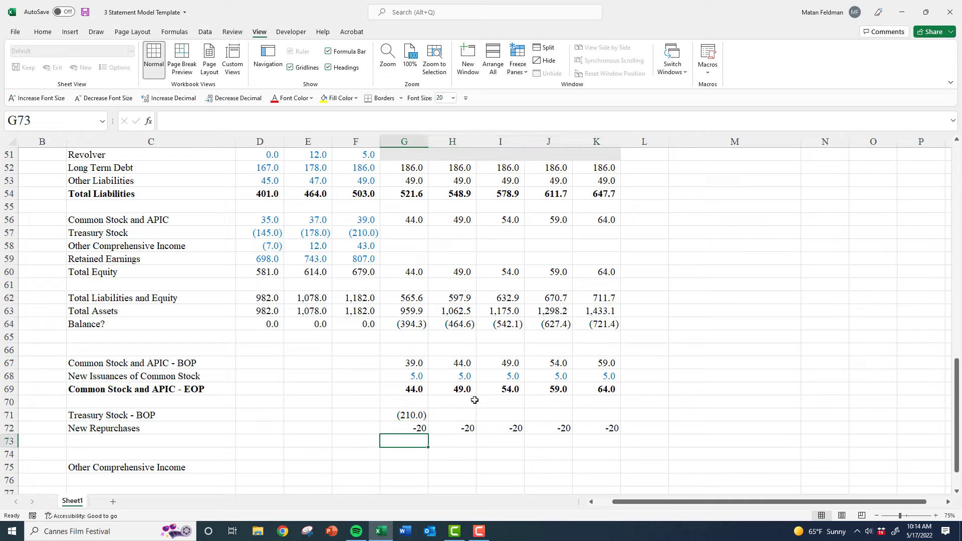
{"action": "key", "text": "alt+equal"}
{"action": "key", "text": "ctrl+Return"}
Link the second projected year's Treasury Stock beginning balance in H71 to the prior year's ending balance in G73
{"action": "key", "text": "Up"}
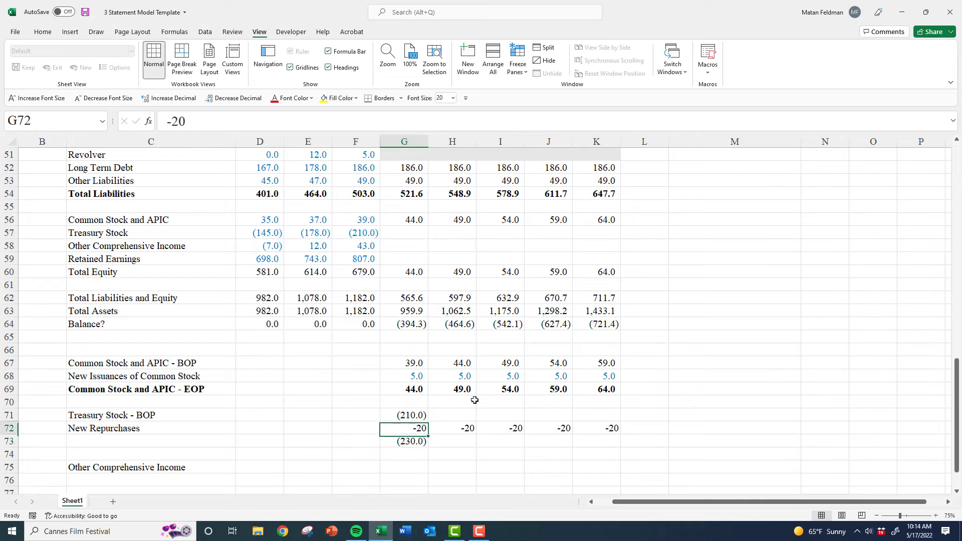
{"action": "key", "text": "Right"}
{"action": "key", "text": "Right"}
{"action": "key", "text": "Left"}
{"action": "key", "text": "Left"}
{"action": "key", "text": "Right"}
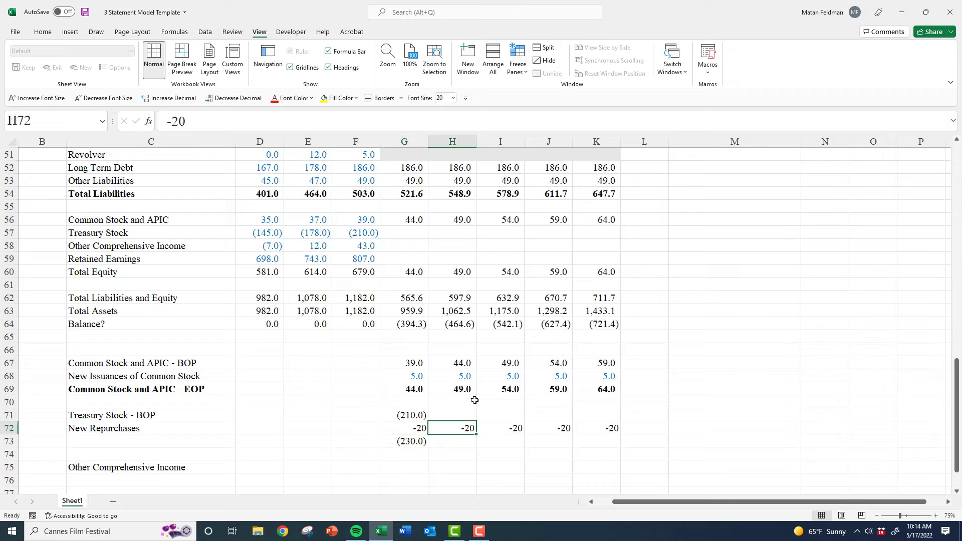
{"action": "key", "text": "Up"}
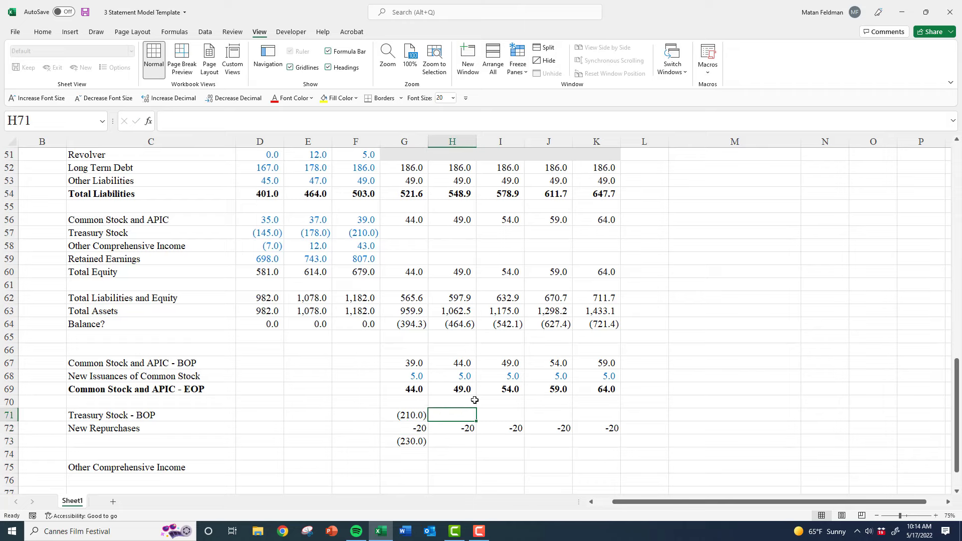
{"action": "type", "text": "="}
{"action": "key", "text": "Left"}
{"action": "key", "text": "Down"}
{"action": "key", "text": "Down"}
{"action": "key", "text": "Return"}
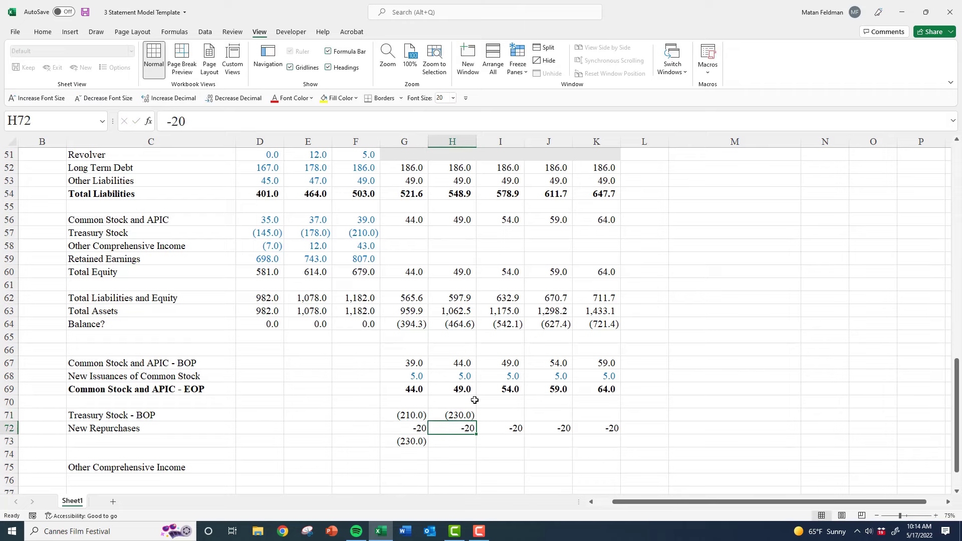
Copy the Treasury Stock ending balance formula from G73 across H73:K73
{"action": "key", "text": "Left"}
{"action": "key", "text": "Down"}
{"action": "key", "text": "F2"}
{"action": "key", "text": "Escape"}
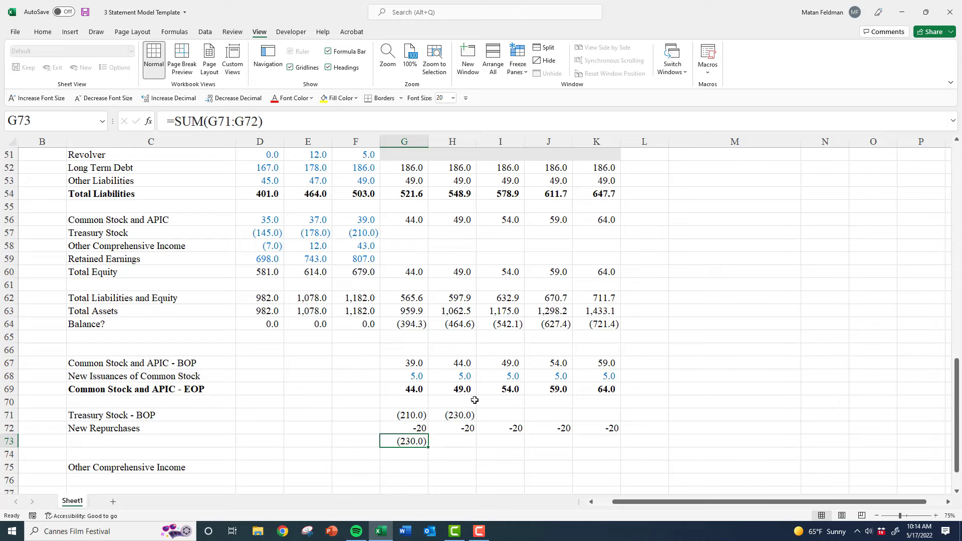
{"action": "key", "text": "ctrl+c"}
{"action": "key", "text": "Right"}
{"action": "key", "text": "shift+Right"}
{"action": "key", "text": "shift+Right"}
{"action": "key", "text": "shift+Right"}
{"action": "key", "text": "ctrl+v"}
Copy the Treasury Stock beginning balance formula from H71 across the remaining projected years in I71:K71
{"action": "key", "text": "Up"}
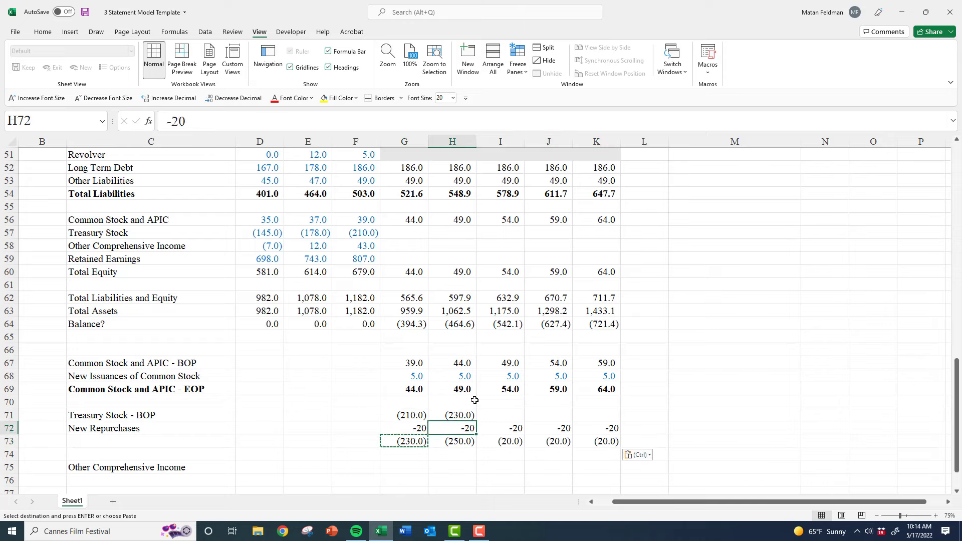
{"action": "key", "text": "Up"}
{"action": "key", "text": "ctrl+c"}
{"action": "key", "text": "shift+Right"}
{"action": "key", "text": "shift+Right"}
{"action": "key", "text": "shift+Right"}
{"action": "key", "text": "ctrl+v"}
Apply only the formatting of the Common Stock and APIC schedule in G67:K69 to the Treasury Stock figures in G71:K73
{"action": "key", "text": "Left"}
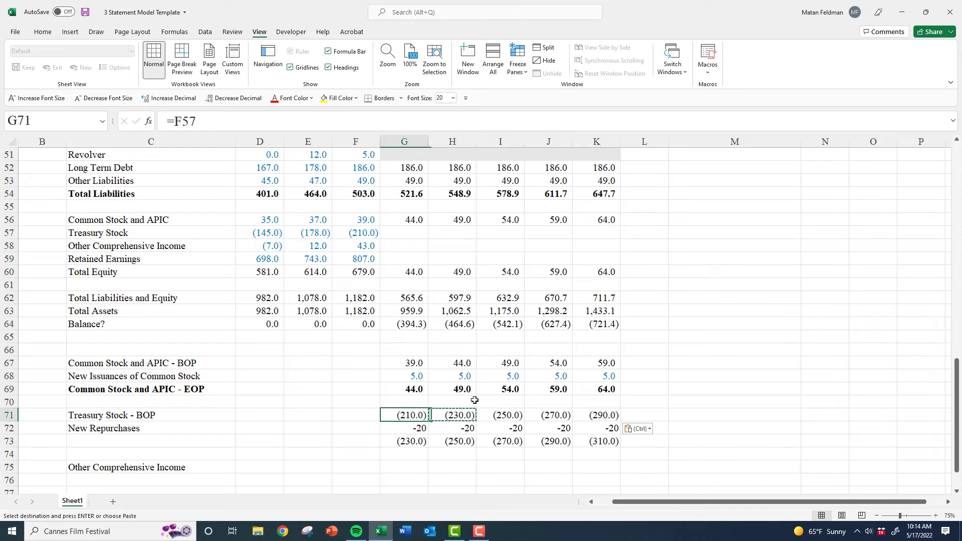
{"action": "key", "text": "Up"}
{"action": "key", "text": "Up"}
{"action": "key", "text": "Up"}
{"action": "key", "text": "Up"}
{"action": "key", "text": "shift+Down"}
{"action": "key", "text": "shift+Down"}
{"action": "key", "text": "shift+Right"}
{"action": "key", "text": "shift+Right"}
{"action": "key", "text": "shift+Right"}
{"action": "key", "text": "shift+Right"}
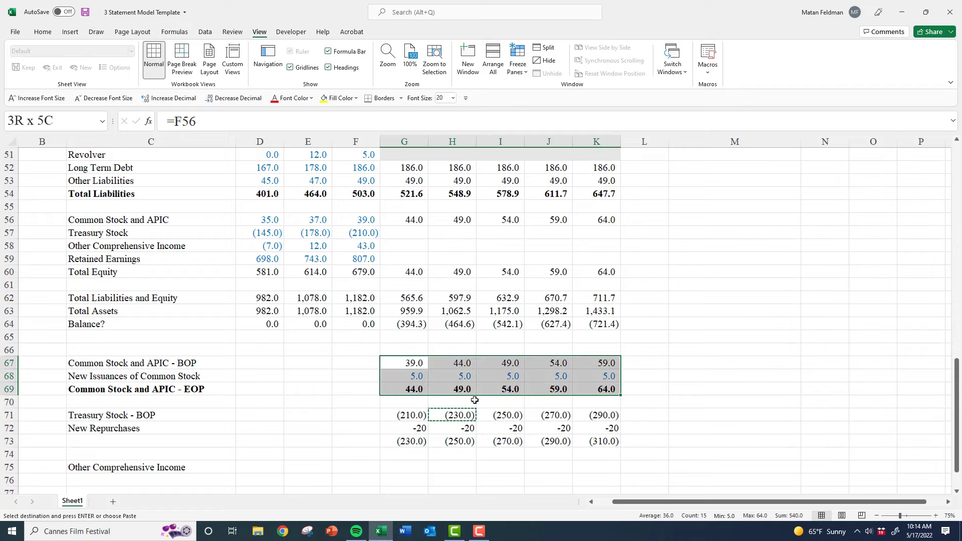
{"action": "key", "text": "ctrl+c"}
{"action": "key", "text": "Down"}
{"action": "key", "text": "Down"}
{"action": "key", "text": "Down"}
{"action": "key", "text": "Down"}
{"action": "key", "text": "ctrl+alt+v"}
{"action": "key", "text": "t"}
{"action": "key", "text": "Return"}
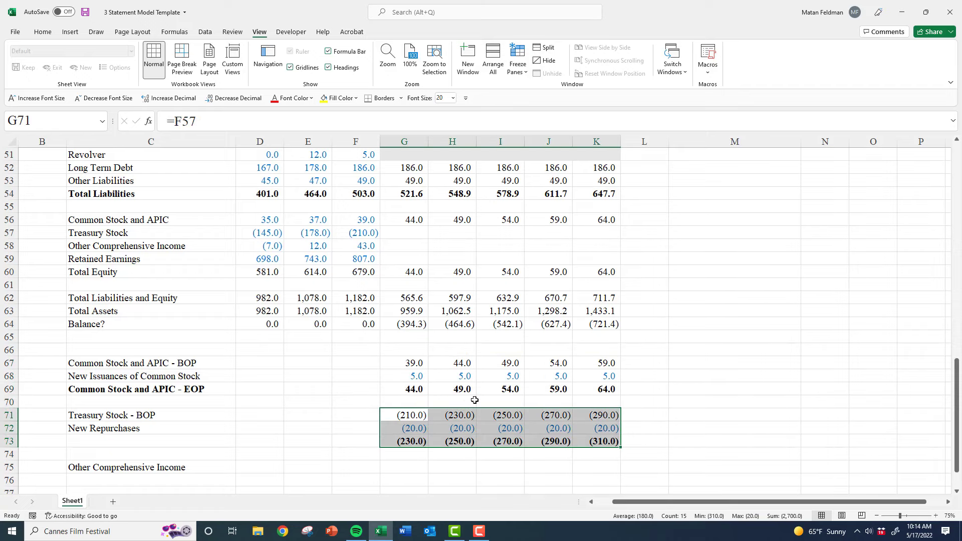
Check the ending balance sum formulas across the projected years in row 73 of the Treasury Stock schedule
{"action": "key", "text": "Down"}
{"action": "key", "text": "Down"}
{"action": "key", "text": "alt+equal"}
{"action": "key", "text": "Tab"}
{"action": "key", "text": "alt+equal"}
{"action": "key", "text": "Tab"}
{"action": "key", "text": "alt+equal"}
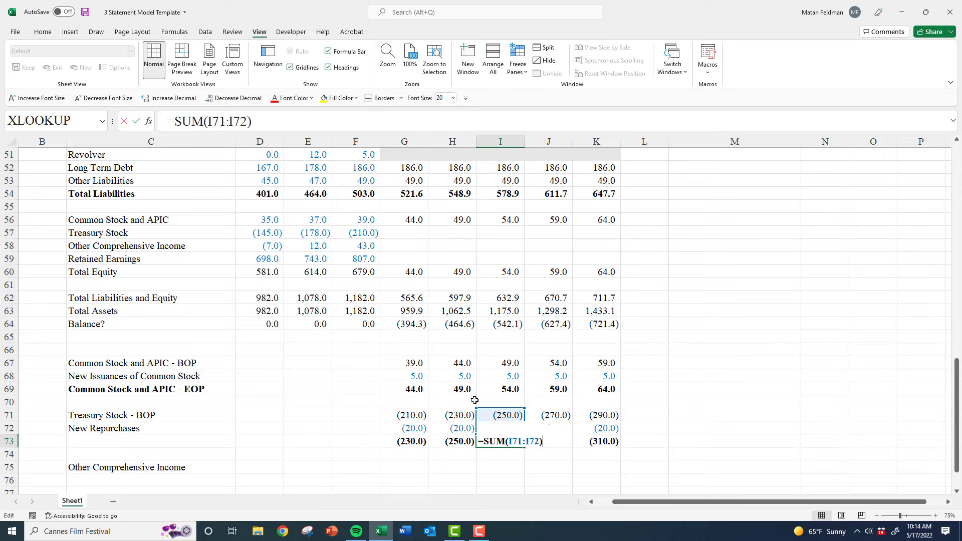
{"action": "key", "text": "alt+equal"}
{"action": "key", "text": "Tab"}
{"action": "key", "text": "alt+equal"}
{"action": "key", "text": "alt+equal"}
{"action": "key", "text": "Up"}
{"action": "key", "text": "Left"}
{"action": "key", "text": "Left"}
{"action": "key", "text": "Left"}
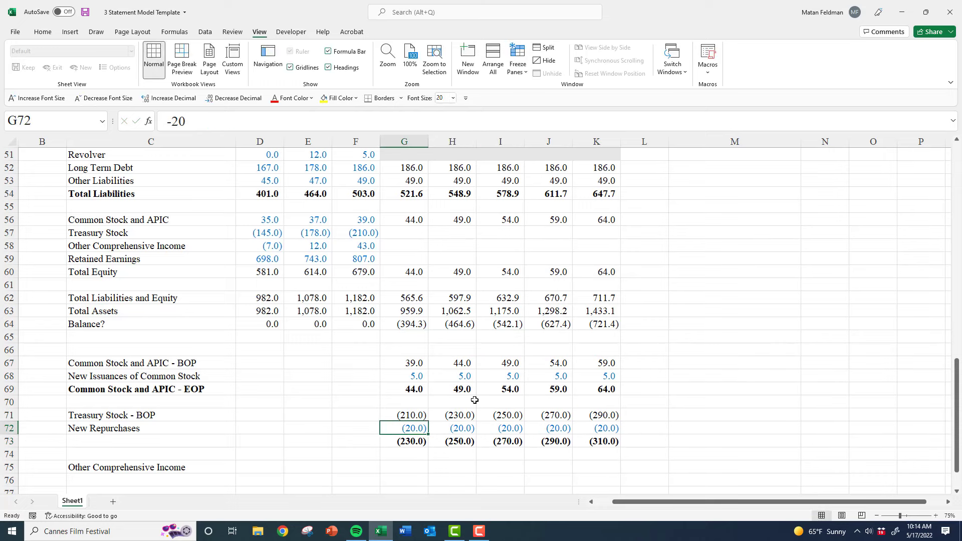
Copy the Treasury Stock label from C71 to C73 and change it to "Treasury Stock - EOP"
{"action": "key", "text": "Up"}
{"action": "key", "text": "Left"}
{"action": "key", "text": "Left"}
{"action": "key", "text": "Left"}
{"action": "key", "text": "Left"}
{"action": "key", "text": "Up"}
{"action": "key", "text": "Down"}
{"action": "key", "text": "ctrl+c"}
{"action": "key", "text": "Down"}
{"action": "key", "text": "Down"}
{"action": "key", "text": "ctrl+v"}
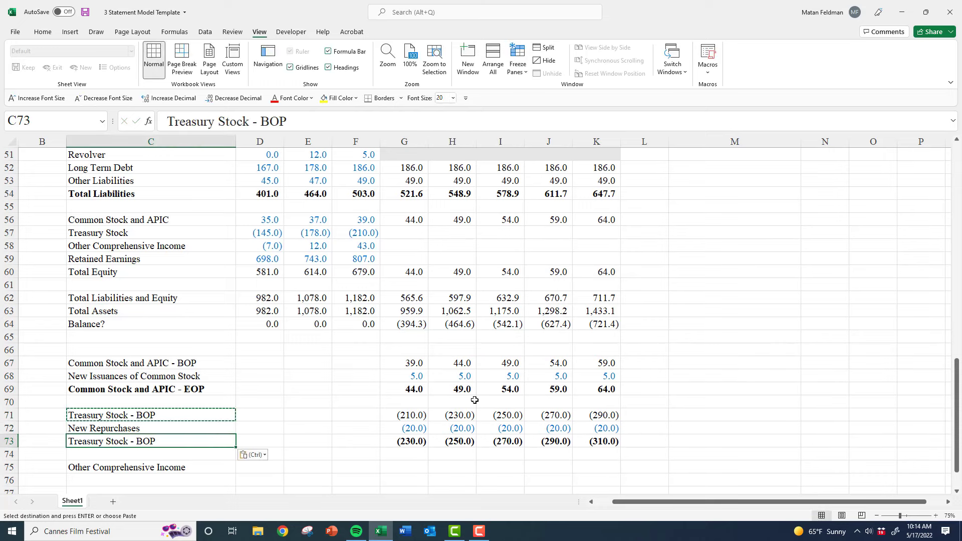
{"action": "key", "text": "F2"}
{"action": "key", "text": "ctrl+Left"}
{"action": "key", "text": "shift+Right"}
{"action": "type", "text": "E"}
{"action": "key", "text": "ctrl+Return"}
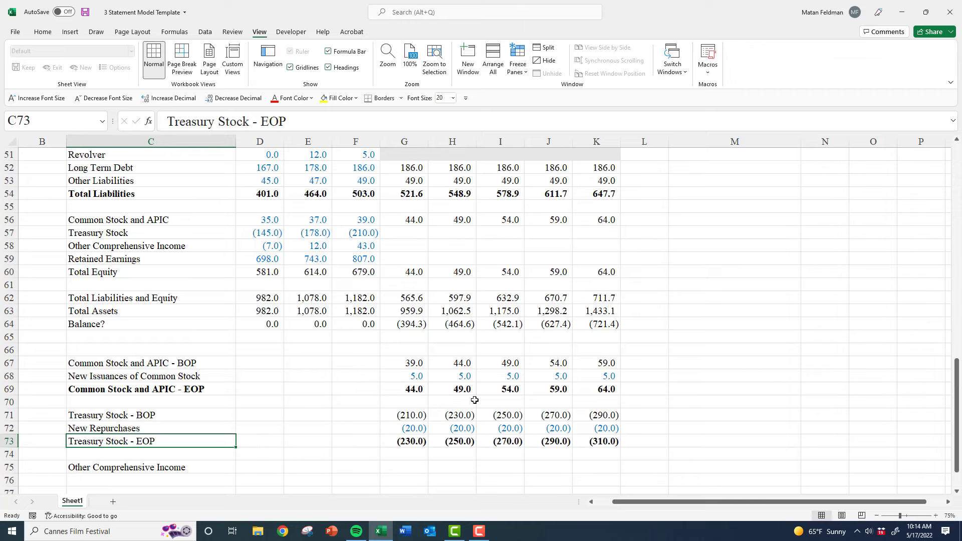
Link the first projected year's Treasury Stock on the balance sheet in G57 to the schedule's ending balance in G73
{"action": "key", "text": "Right"}
{"action": "key", "text": "Right"}
{"action": "key", "text": "Right"}
{"action": "key", "text": "Right"}
{"action": "key", "text": "Right"}
{"action": "key", "text": "Up"}
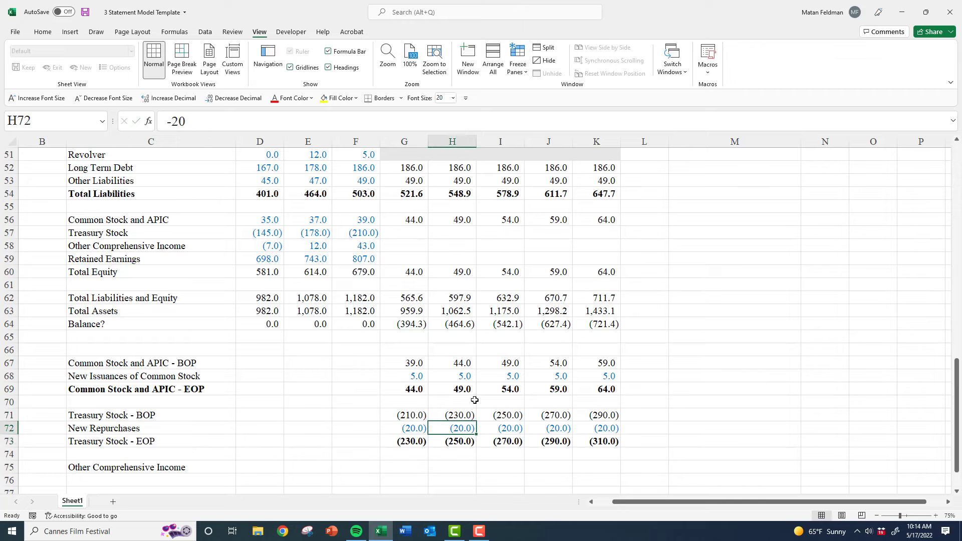
{"action": "key", "text": "Up"}
{"action": "key", "text": "Up"}
{"action": "key", "text": "Up"}
{"action": "key", "text": "Up"}
{"action": "key", "text": "Up"}
{"action": "key", "text": "Up"}
{"action": "key", "text": "Up"}
{"action": "key", "text": "Up"}
{"action": "key", "text": "Up"}
{"action": "key", "text": "Up"}
{"action": "key", "text": "Up"}
{"action": "key", "text": "Up"}
{"action": "key", "text": "Up"}
{"action": "key", "text": "Up"}
{"action": "key", "text": "Up"}
{"action": "key", "text": "Left"}
{"action": "type", "text": "="}
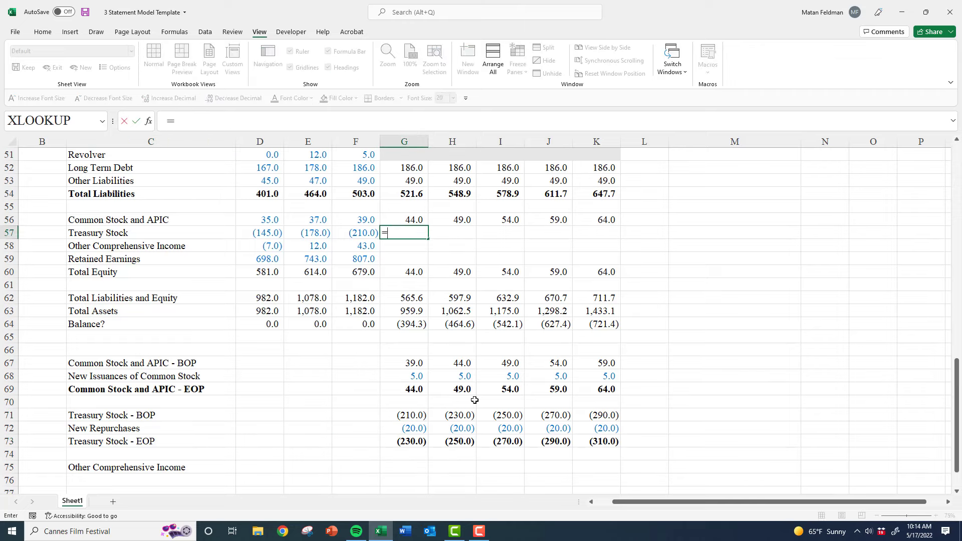
{"action": "key", "text": "Down"}
{"action": "key", "text": "Down"}
{"action": "key", "text": "Down"}
{"action": "key", "text": "Down"}
{"action": "key", "text": "Down"}
{"action": "key", "text": "Down"}
{"action": "key", "text": "Down"}
{"action": "key", "text": "Down"}
{"action": "key", "text": "Down"}
{"action": "key", "text": "Down"}
{"action": "key", "text": "Down"}
{"action": "key", "text": "Down"}
{"action": "key", "text": "Down"}
{"action": "key", "text": "Down"}
{"action": "key", "text": "Down"}
{"action": "key", "text": "Down"}
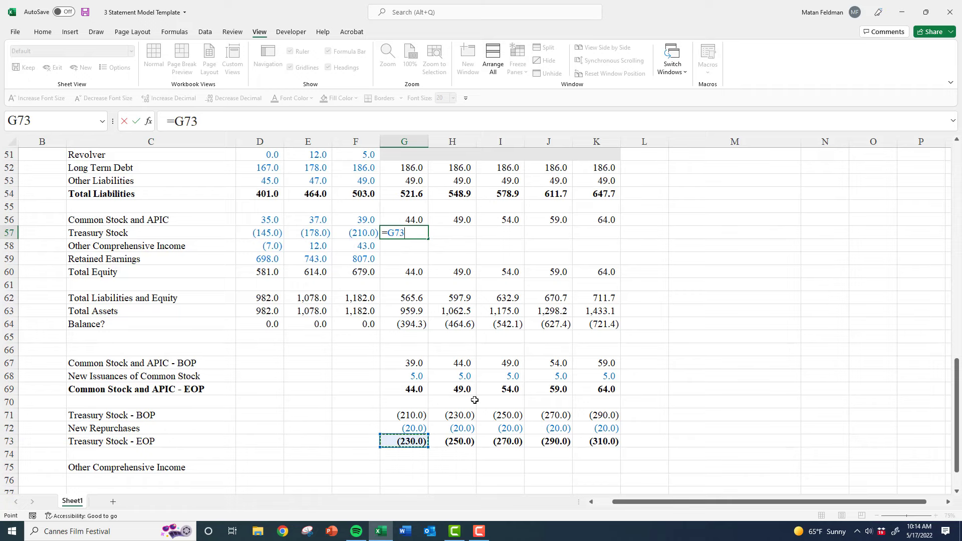
{"action": "key", "text": "ctrl+Return"}
Copy the balance sheet Treasury Stock link from G57 across the remaining projected years in H57:K57
{"action": "key", "text": "ctrl+c"}
{"action": "key", "text": "shift+Right"}
{"action": "key", "text": "shift+Right"}
{"action": "key", "text": "shift+Right"}
{"action": "key", "text": "shift+Right"}
{"action": "key", "text": "ctrl+v"}
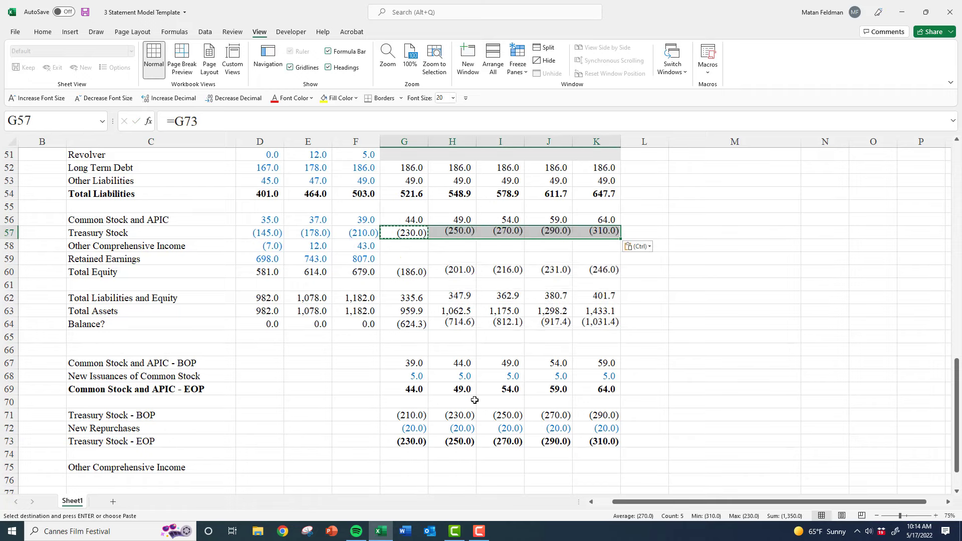
{"action": "key", "text": "Escape"}
Go to the first projected year's column in the Other Comprehensive Income schedule below Treasury Stock
{"action": "key", "text": "Down"}
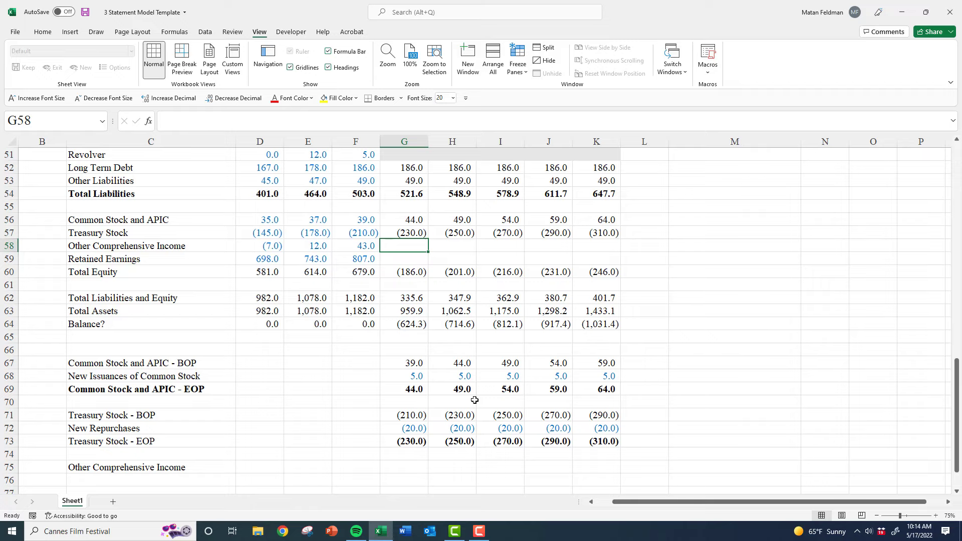
{"action": "key", "text": "Down"}
{"action": "key", "text": "Down"}
{"action": "key", "text": "Down"}
{"action": "key", "text": "Down"}
{"action": "key", "text": "Down"}
{"action": "key", "text": "Down"}
{"action": "key", "text": "Down"}
{"action": "key", "text": "Down"}
{"action": "key", "text": "Down"}
{"action": "key", "text": "Down"}
{"action": "key", "text": "Down"}
{"action": "key", "text": "Down"}
{"action": "key", "text": "Down"}
{"action": "key", "text": "Down"}
{"action": "key", "text": "Down"}
{"action": "key", "text": "Down"}
{"action": "key", "text": "Down"}
{"action": "key", "text": "Down"}
{"action": "key", "text": "Down"}
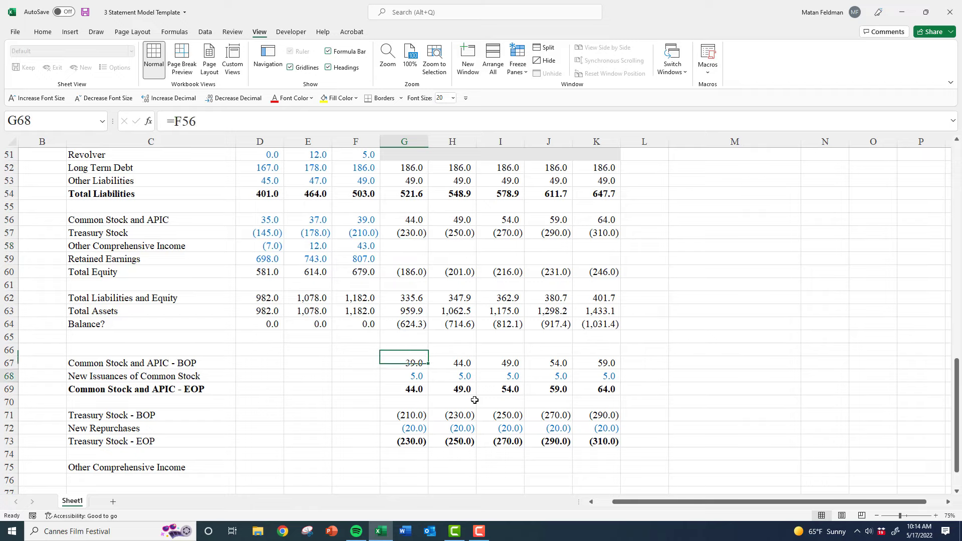
Set the first forecast value of Other Comprehensive Income in G58 equal to the prior year's balance with =F58
{"action": "key", "text": "Left"}
{"action": "key", "text": "Left"}
{"action": "key", "text": "Left"}
{"action": "key", "text": "Up"}
{"action": "key", "text": "Up"}
{"action": "key", "text": "Left"}
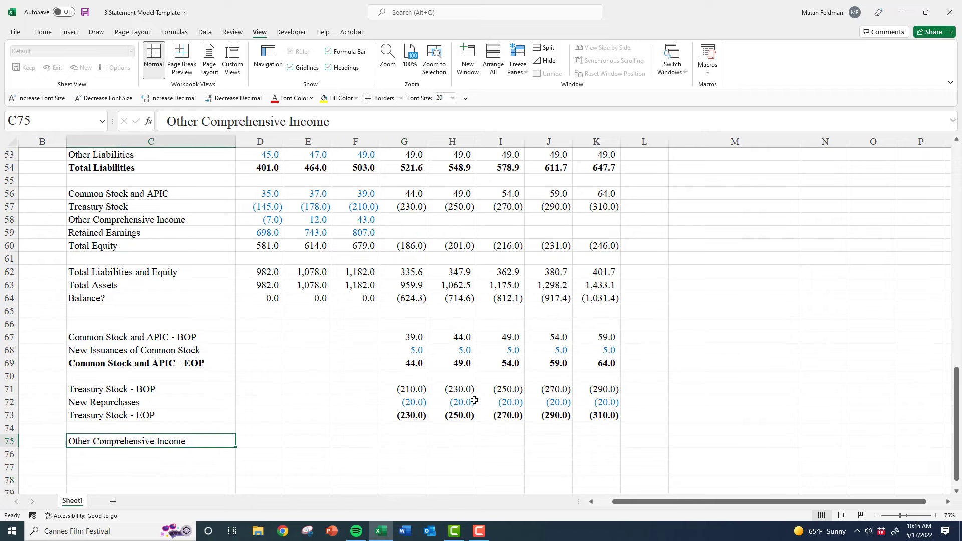
{"action": "key", "text": "Right"}
{"action": "key", "text": "Left"}
{"action": "key", "text": "Up"}
{"action": "key", "text": "Right"}
{"action": "key", "text": "Up"}
{"action": "key", "text": "Up"}
{"action": "key", "text": "Up"}
{"action": "key", "text": "Up"}
{"action": "key", "text": "Up"}
{"action": "key", "text": "Up"}
{"action": "key", "text": "Up"}
{"action": "key", "text": "Up"}
{"action": "key", "text": "Up"}
{"action": "key", "text": "Up"}
{"action": "key", "text": "Up"}
{"action": "key", "text": "Up"}
{"action": "key", "text": "Up"}
{"action": "key", "text": "Up"}
{"action": "key", "text": "Up"}
{"action": "key", "text": "Up"}
{"action": "key", "text": "Right"}
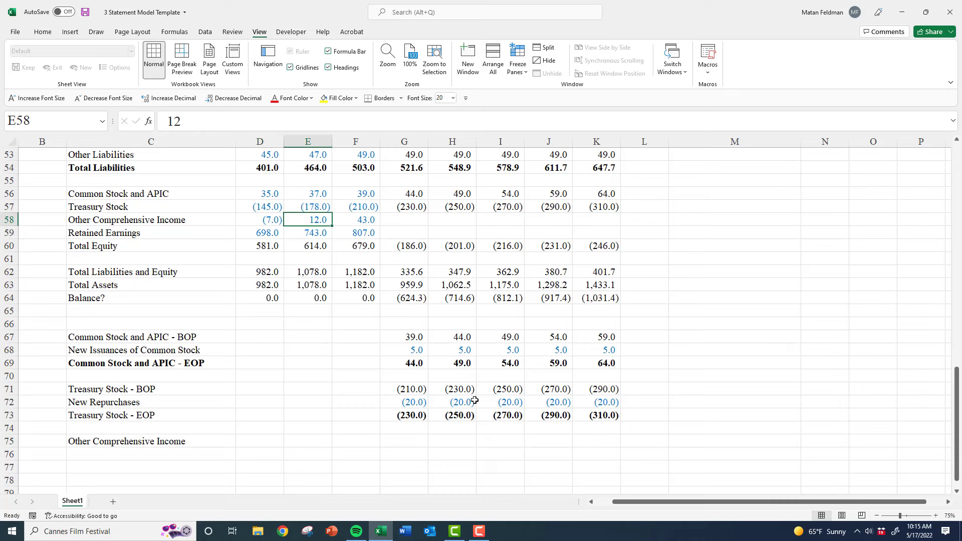
{"action": "key", "text": "Right"}
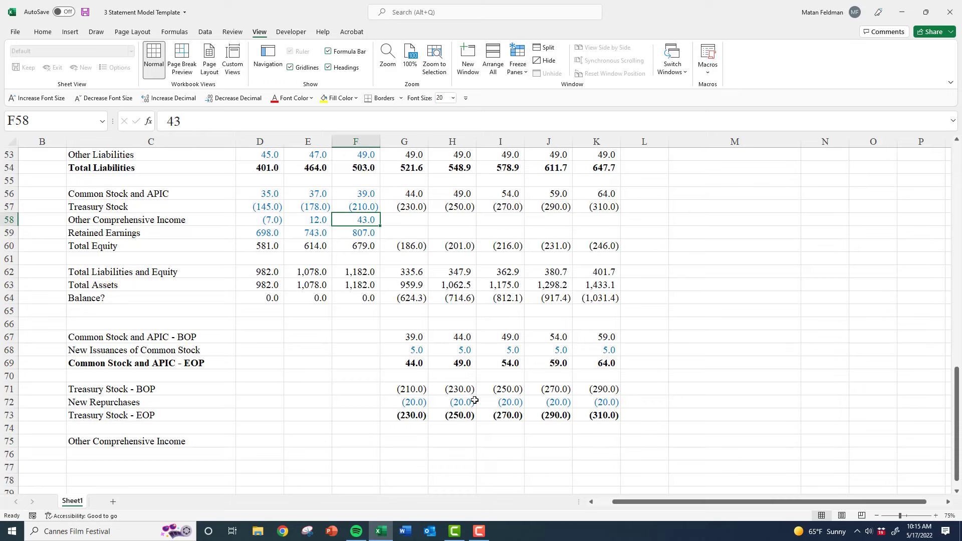
{"action": "key", "text": "Right"}
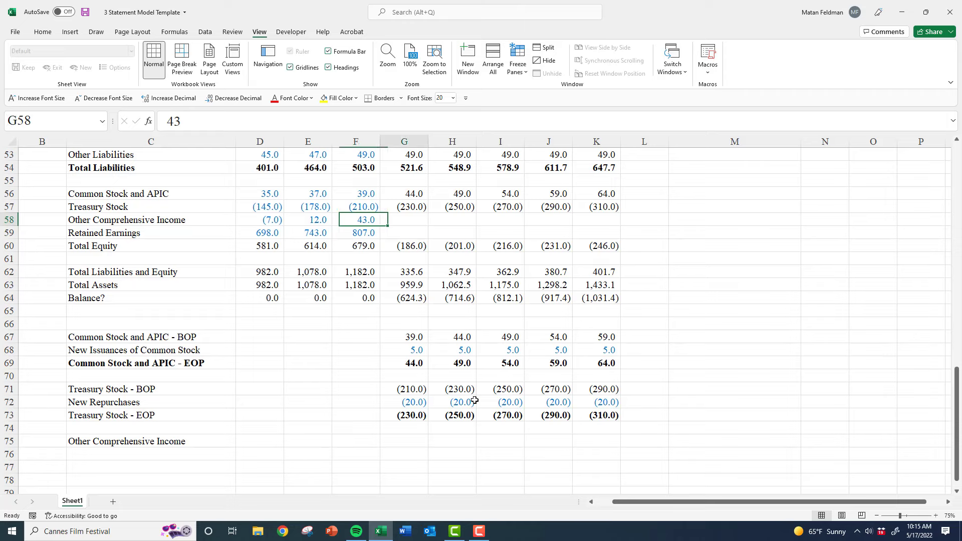
{"action": "type", "text": "="}
{"action": "key", "text": "Left"}
{"action": "key", "text": "ctrl+Return"}
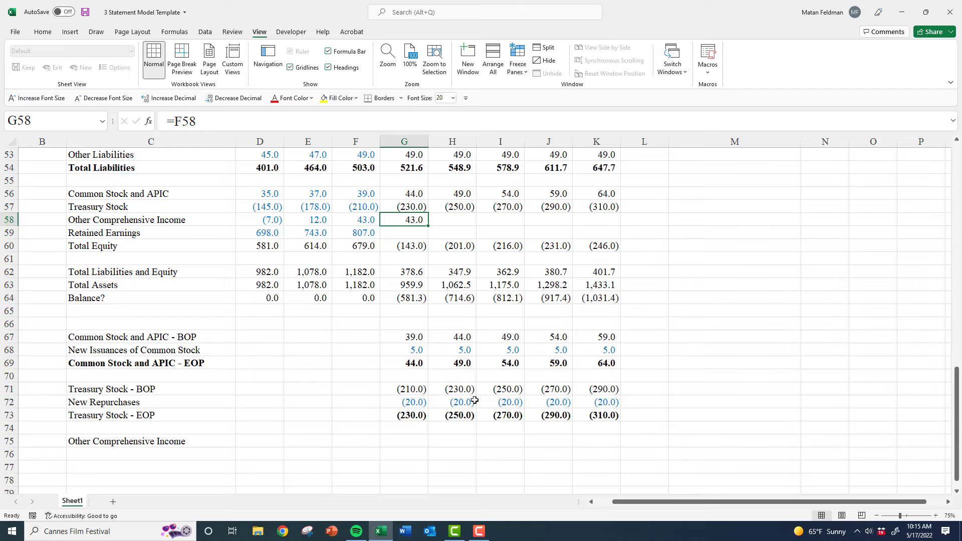
Copy the Other Comprehensive Income formula from G58 across the remaining forecast years through K58
{"action": "key", "text": "ctrl+c"}
{"action": "key", "text": "shift+Right"}
{"action": "key", "text": "shift+Right"}
{"action": "key", "text": "shift+Right"}
{"action": "key", "text": "shift+Right"}
{"action": "key", "text": "ctrl+v"}
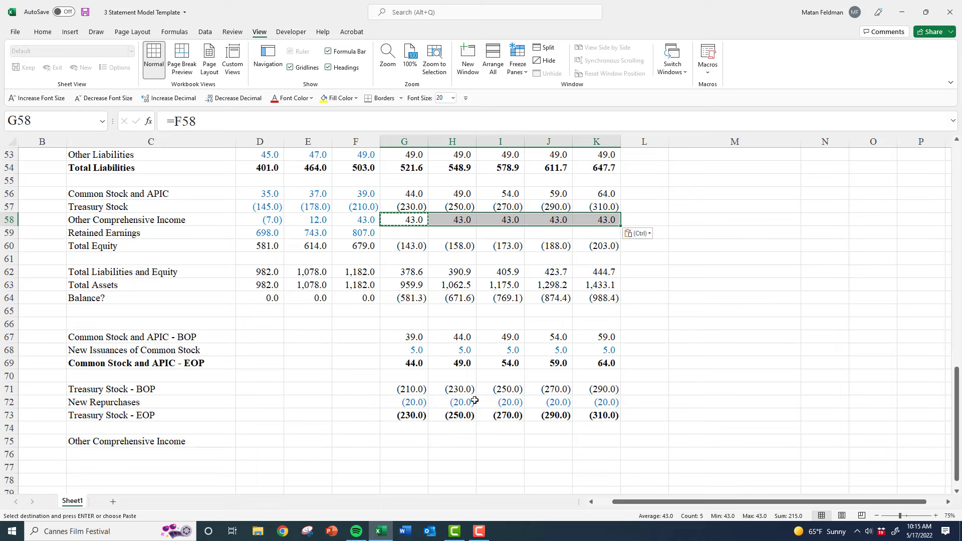
{"action": "key", "text": "Escape"}
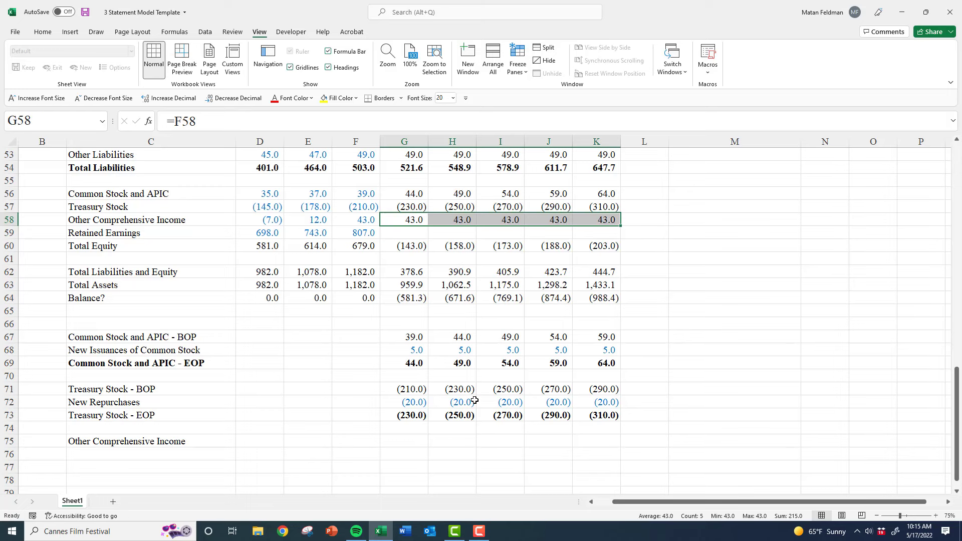
Check the cell references of the Other Comprehensive Income formulas in G58 through I58
{"action": "key", "text": "Left"}
{"action": "key", "text": "Right"}
{"action": "key", "text": "F2"}
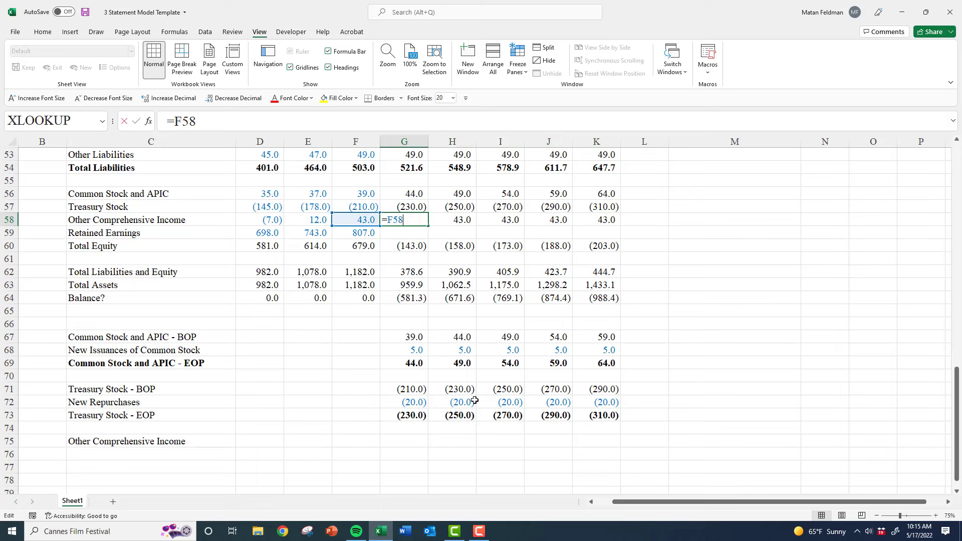
{"action": "key", "text": "Tab"}
{"action": "key", "text": "F2"}
{"action": "key", "text": "Tab"}
{"action": "key", "text": "F2"}
{"action": "key", "text": "Tab"}
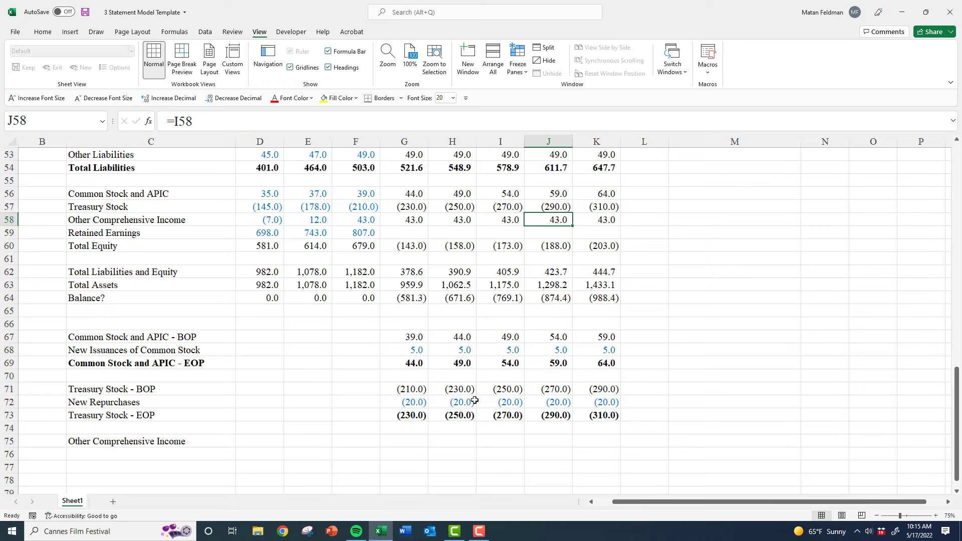
Delete rows 75 to 77, removing the Other Comprehensive Income heading from the equity schedules below the balance sheet
{"action": "key", "text": "Down"}
{"action": "key", "text": "Left"}
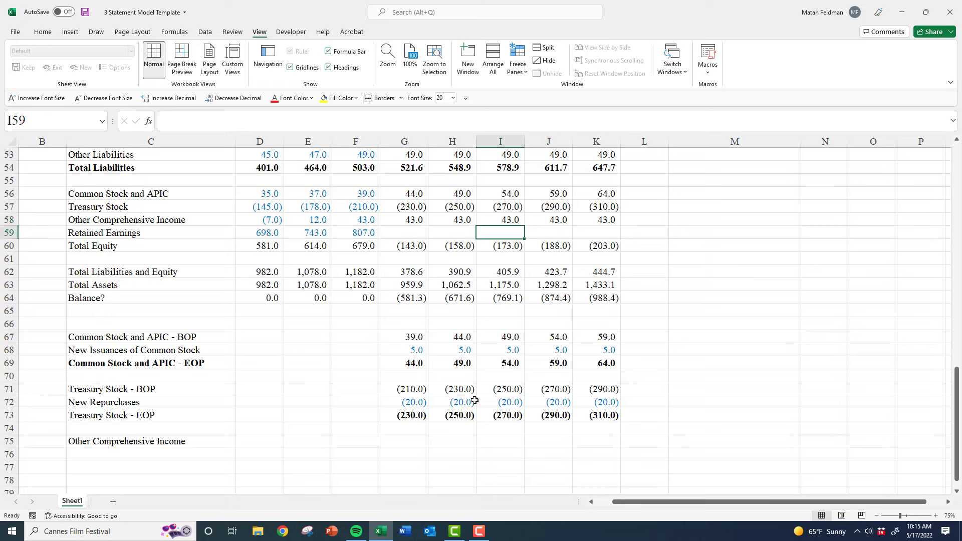
{"action": "key", "text": "Left"}
{"action": "key", "text": "Left"}
{"action": "key", "text": "Left"}
{"action": "key", "text": "Down"}
{"action": "key", "text": "Down"}
{"action": "key", "text": "Down"}
{"action": "key", "text": "Down"}
{"action": "key", "text": "Down"}
{"action": "key", "text": "Down"}
{"action": "key", "text": "Down"}
{"action": "key", "text": "Down"}
{"action": "key", "text": "Down"}
{"action": "key", "text": "Down"}
{"action": "key", "text": "Down"}
{"action": "key", "text": "Down"}
{"action": "key", "text": "Left"}
{"action": "key", "text": "Down"}
{"action": "key", "text": "Left"}
{"action": "key", "text": "Left"}
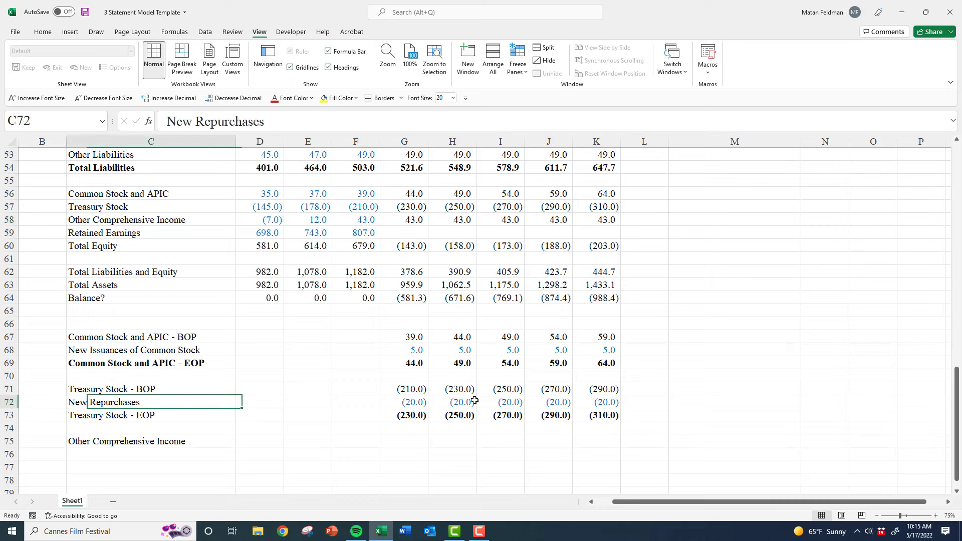
{"action": "key", "text": "Down"}
{"action": "key", "text": "Left"}
{"action": "key", "text": "Down"}
{"action": "key", "text": "Down"}
{"action": "key", "text": "Right"}
{"action": "key", "text": "shift+space"}
{"action": "key", "text": "shift+Down"}
{"action": "key", "text": "shift+Down"}
{"action": "key", "text": "shift+Down"}
{"action": "key", "text": "shift+Down"}
{"action": "key", "text": "shift+Down"}
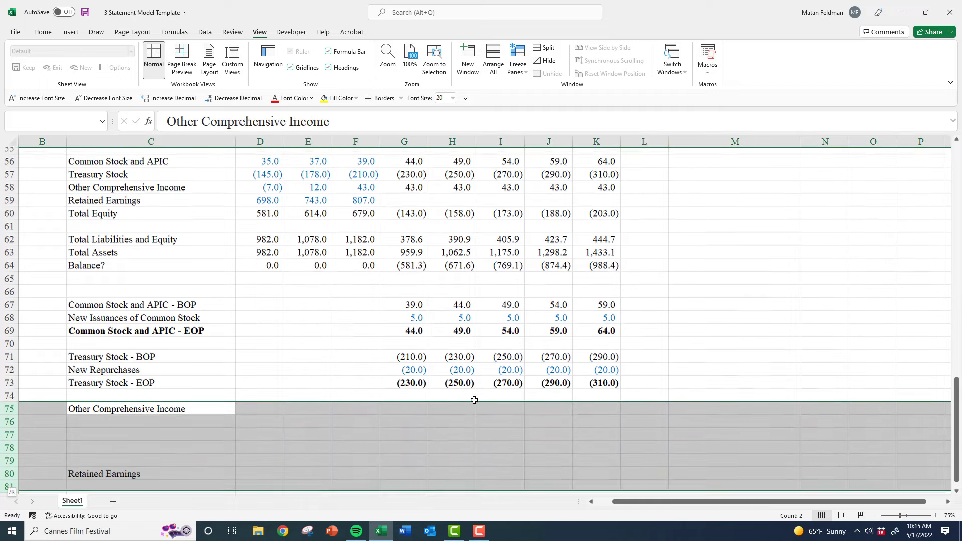
{"action": "key", "text": "shift+Up"}
{"action": "key", "text": "shift+Up"}
{"action": "key", "text": "shift+Up"}
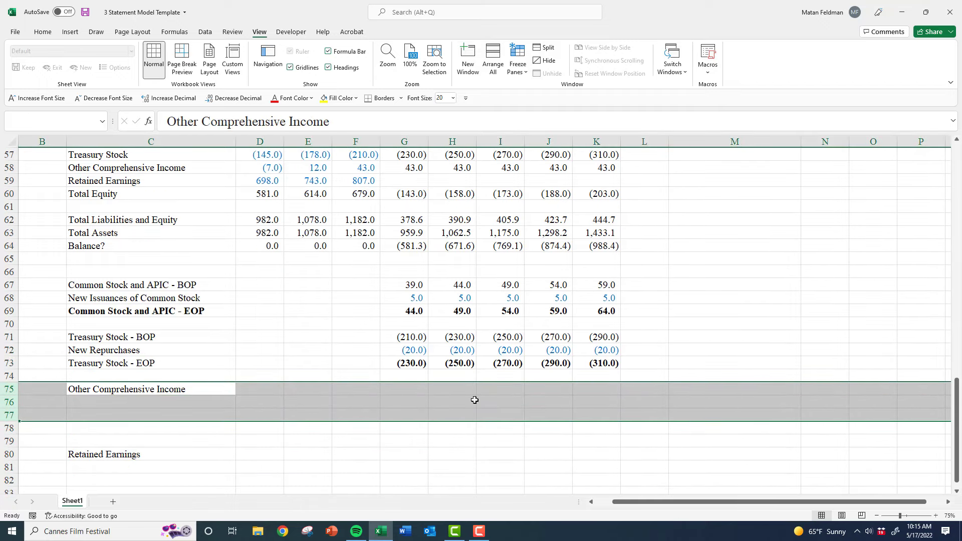
{"action": "key", "text": "ctrl+minus"}
Delete the two blank rows above the Retained Earnings heading so that it sits in row 75
{"action": "key", "text": "Up"}
{"action": "key", "text": "Down"}
{"action": "key", "text": "shift+space"}
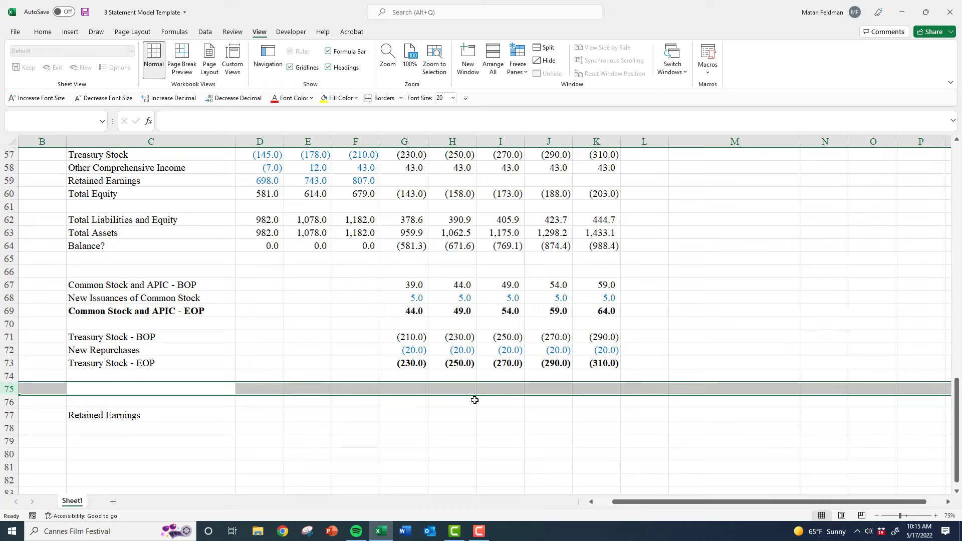
{"action": "key", "text": "ctrl+minus"}
{"action": "key", "text": "ctrl+minus"}
Extend the label in C75 to read "Retained Earnings - BOP"
{"action": "key", "text": "F2"}
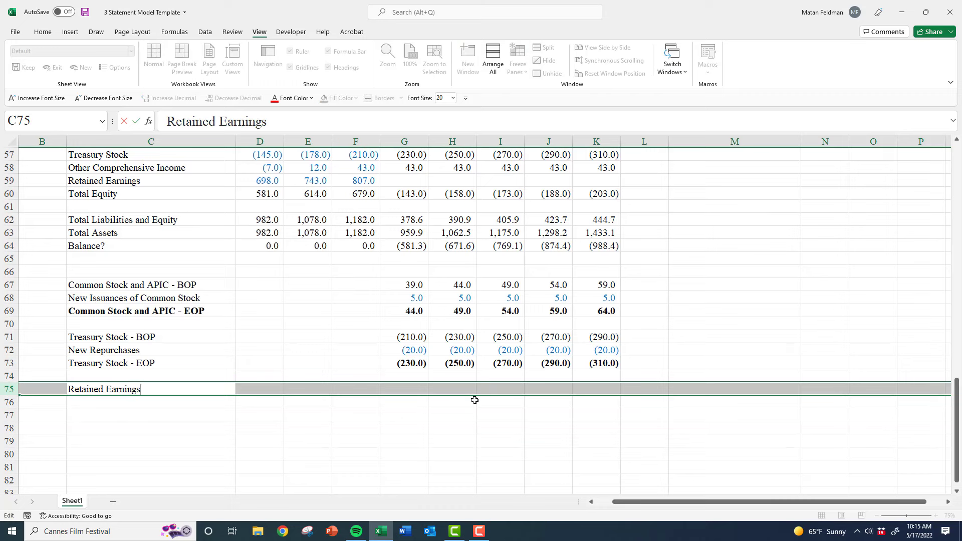
{"action": "type", "text": "- BOP"}
{"action": "key", "text": "Tab"}
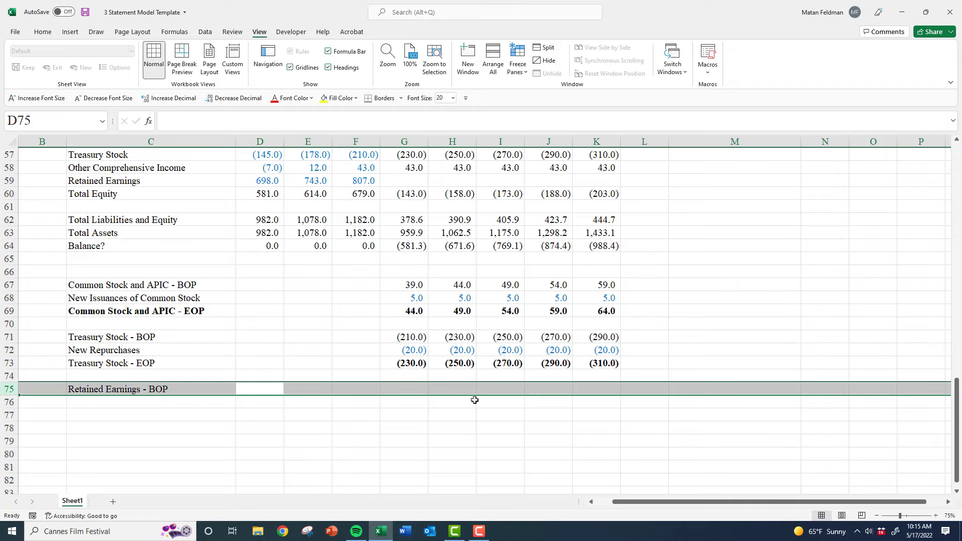
Link the beginning retained earnings in G75 to the prior year's balance sheet Retained Earnings with =F59
{"action": "key", "text": "Right"}
{"action": "key", "text": "Right"}
{"action": "key", "text": "Right"}
{"action": "type", "text": "="}
{"action": "key", "text": "Up"}
{"action": "key", "text": "Up"}
{"action": "key", "text": "Up"}
{"action": "key", "text": "Up"}
{"action": "key", "text": "Up"}
{"action": "key", "text": "Up"}
{"action": "key", "text": "Up"}
{"action": "key", "text": "Up"}
{"action": "key", "text": "Up"}
{"action": "key", "text": "Up"}
{"action": "key", "text": "Up"}
{"action": "key", "text": "Up"}
{"action": "key", "text": "Up"}
{"action": "key", "text": "Up"}
{"action": "key", "text": "Up"}
{"action": "key", "text": "Up"}
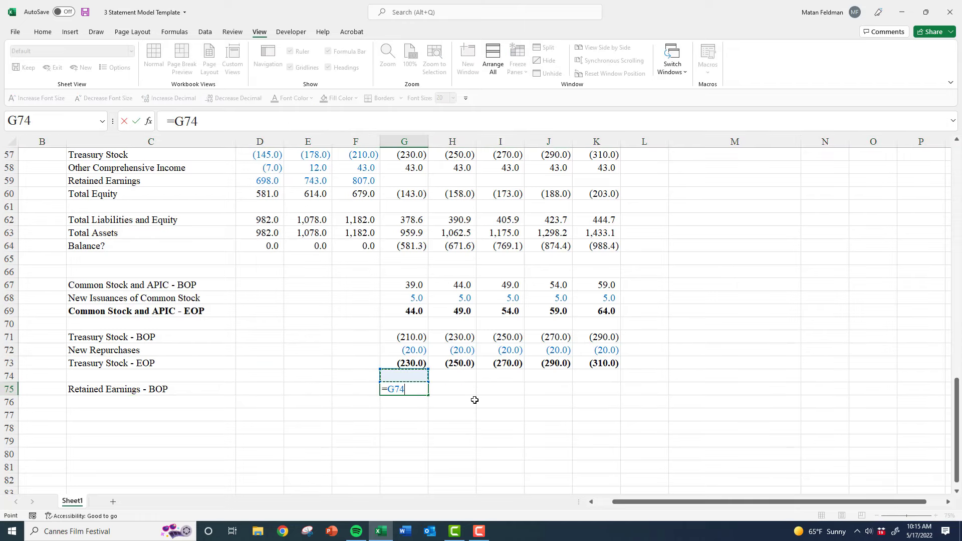
{"action": "key", "text": "Left"}
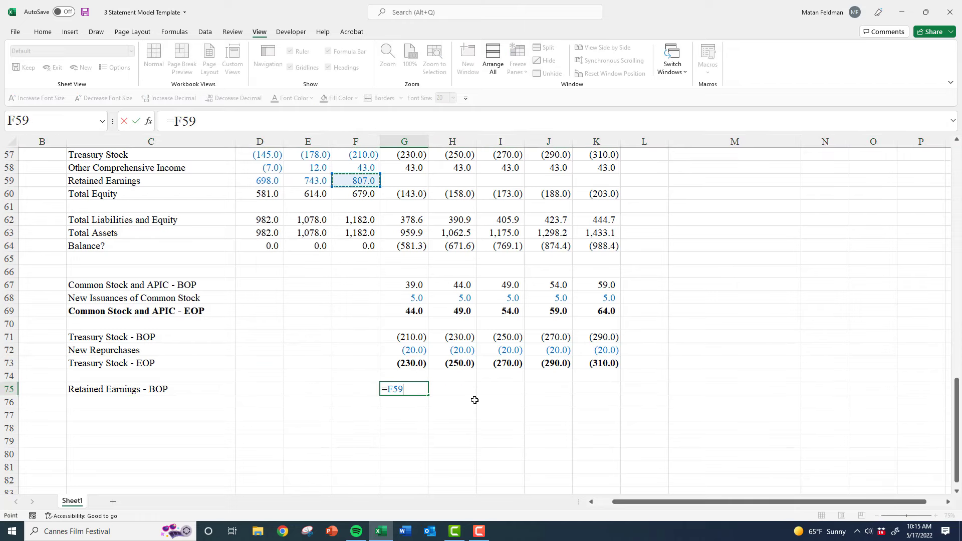
{"action": "key", "text": "ctrl+Return"}
Add the label "Net Income" in C76, directly below Retained Earnings - BOP
{"action": "key", "text": "Down"}
{"action": "key", "text": "Left"}
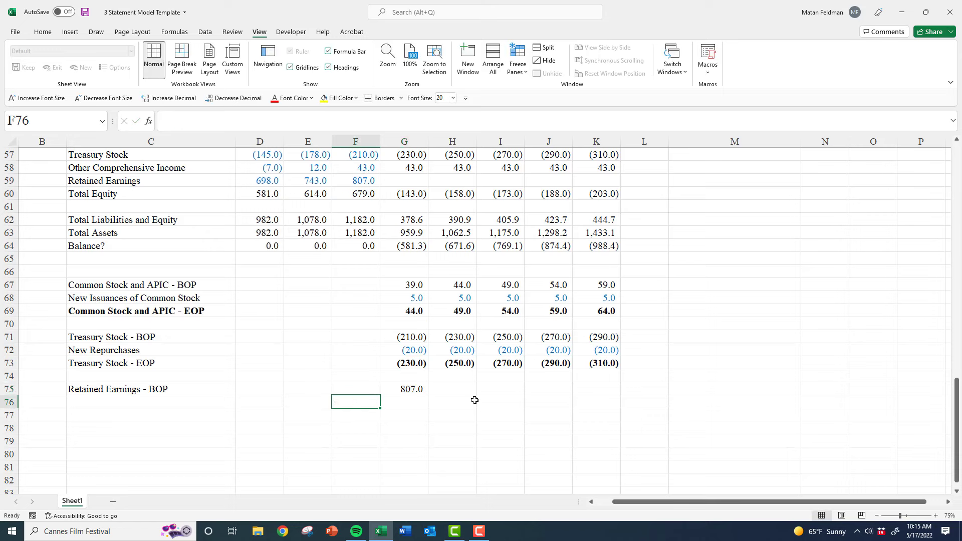
{"action": "key", "text": "Left"}
{"action": "key", "text": "Left"}
{"action": "key", "text": "Left"}
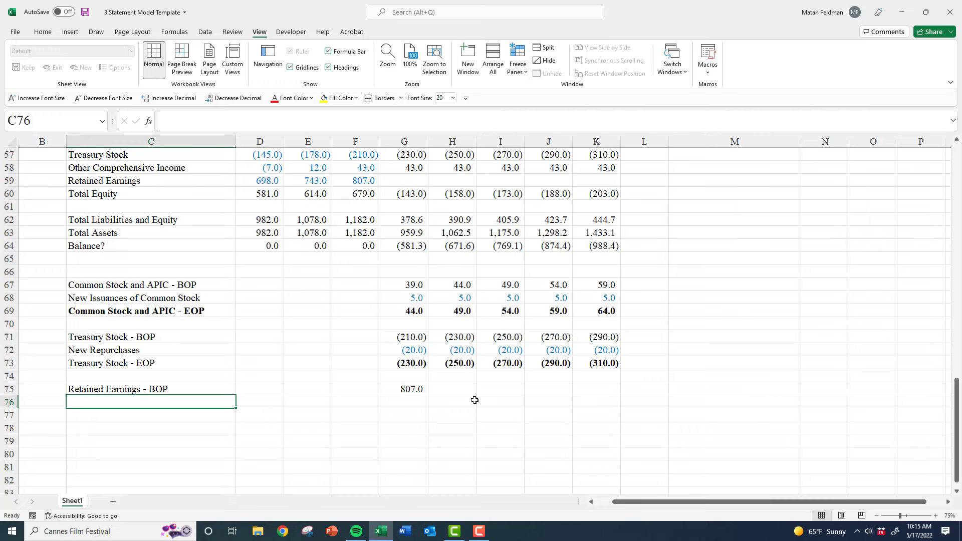
{"action": "type", "text": "Net I"}
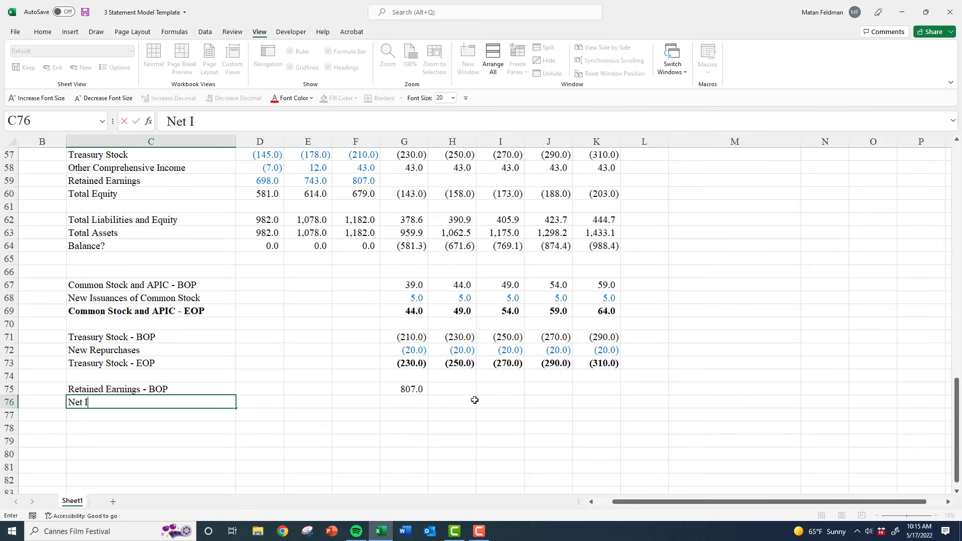
{"action": "type", "text": "ncome"}
{"action": "key", "text": "Tab"}
Link Net Income in G76 to the 2024 Net Income on the income statement with =G16
{"action": "key", "text": "Tab"}
{"action": "key", "text": "Tab"}
{"action": "key", "text": "Tab"}
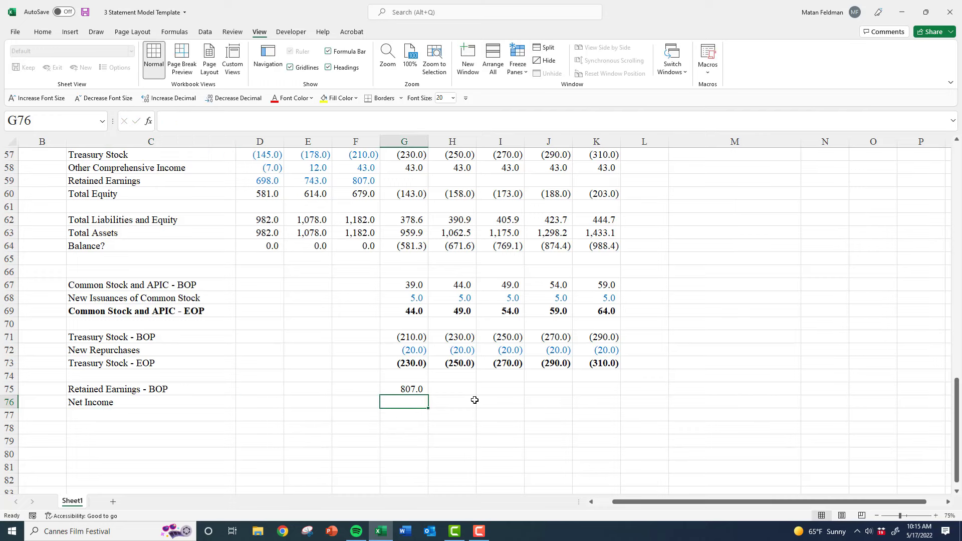
{"action": "type", "text": "="}
{"action": "key", "text": "Up"}
{"action": "key", "text": "Up"}
{"action": "key", "text": "Up"}
{"action": "key", "text": "Up"}
{"action": "key", "text": "Up"}
{"action": "key", "text": "Up"}
{"action": "key", "text": "Up"}
{"action": "key", "text": "Up"}
{"action": "key", "text": "Up"}
{"action": "key", "text": "Up"}
{"action": "key", "text": "Up"}
{"action": "key", "text": "Up"}
{"action": "key", "text": "Up"}
{"action": "key", "text": "Up"}
{"action": "key", "text": "Up"}
{"action": "key", "text": "Up"}
{"action": "key", "text": "Up"}
{"action": "key", "text": "Up"}
{"action": "key", "text": "Up"}
{"action": "key", "text": "Up"}
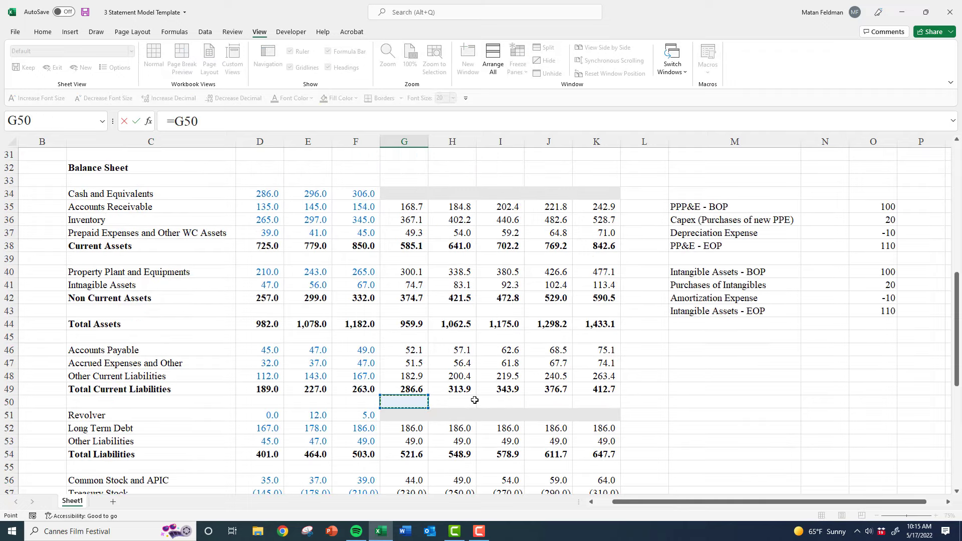
{"action": "key", "text": "Up"}
{"action": "key", "text": "Up"}
{"action": "key", "text": "Up"}
{"action": "key", "text": "Up"}
{"action": "key", "text": "Up"}
{"action": "key", "text": "Up"}
{"action": "key", "text": "Up"}
{"action": "key", "text": "Up"}
{"action": "key", "text": "Up"}
{"action": "key", "text": "Up"}
{"action": "key", "text": "Up"}
{"action": "key", "text": "Up"}
{"action": "key", "text": "Up"}
{"action": "key", "text": "Up"}
{"action": "key", "text": "Up"}
{"action": "key", "text": "Up"}
{"action": "key", "text": "Up"}
{"action": "key", "text": "Up"}
{"action": "key", "text": "Up"}
{"action": "key", "text": "Up"}
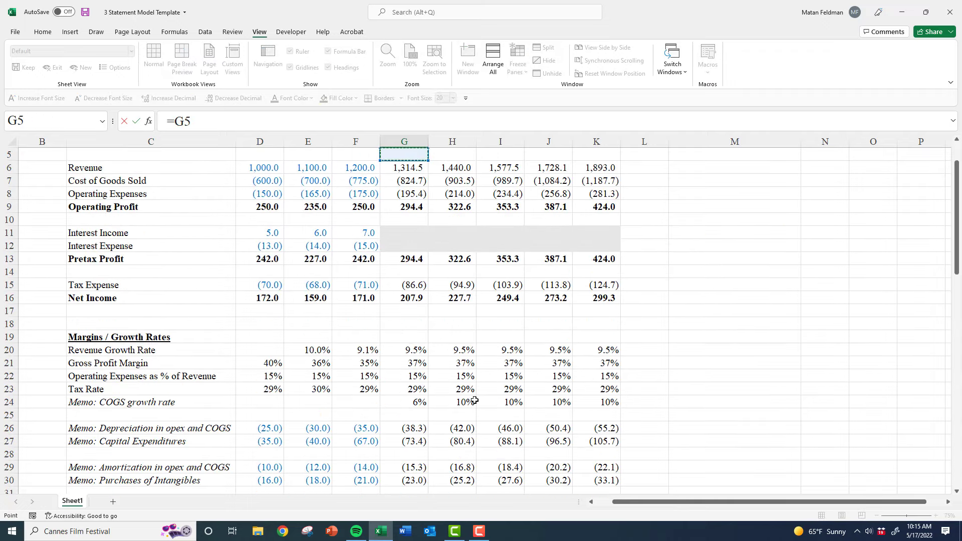
{"action": "key", "text": "Down"}
{"action": "key", "text": "Down"}
{"action": "key", "text": "Down"}
{"action": "key", "text": "Down"}
{"action": "key", "text": "Down"}
{"action": "key", "text": "Down"}
{"action": "key", "text": "Down"}
{"action": "key", "text": "Down"}
{"action": "key", "text": "Down"}
{"action": "key", "text": "Down"}
{"action": "key", "text": "Down"}
{"action": "key", "text": "Down"}
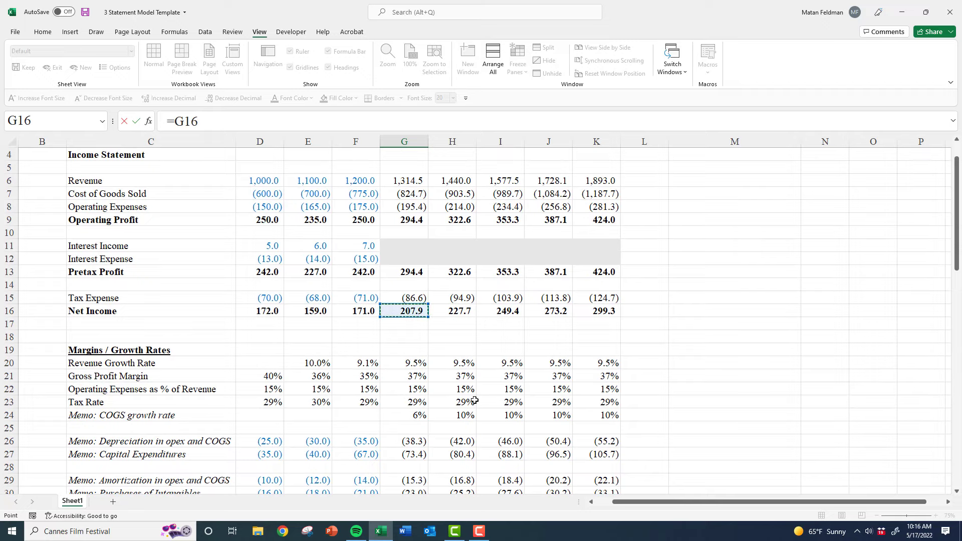
{"action": "key", "text": "ctrl+Return"}
{"action": "key", "text": "Down"}
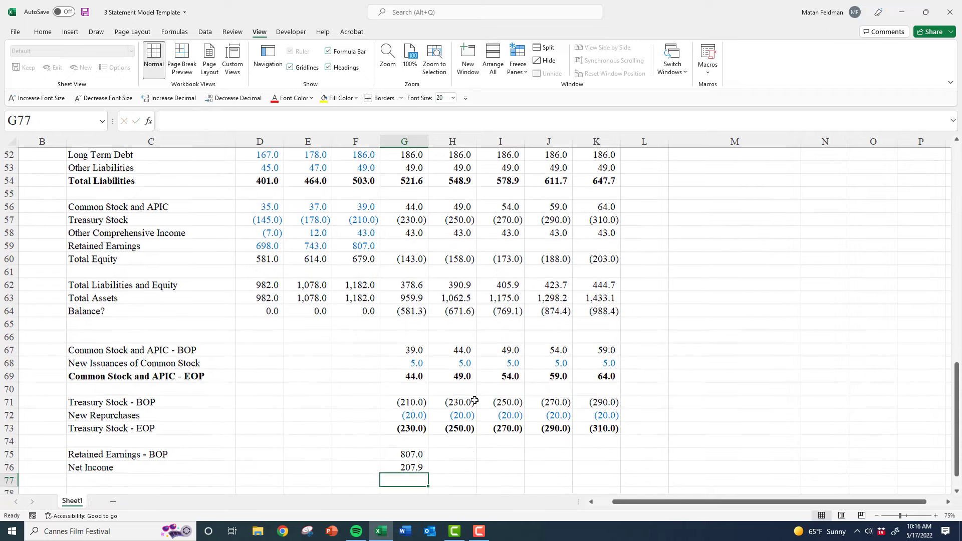
Check the Net Income formula in G76 by tracing its reference up to the income statement
{"action": "key", "text": "Up"}
{"action": "key", "text": "Up"}
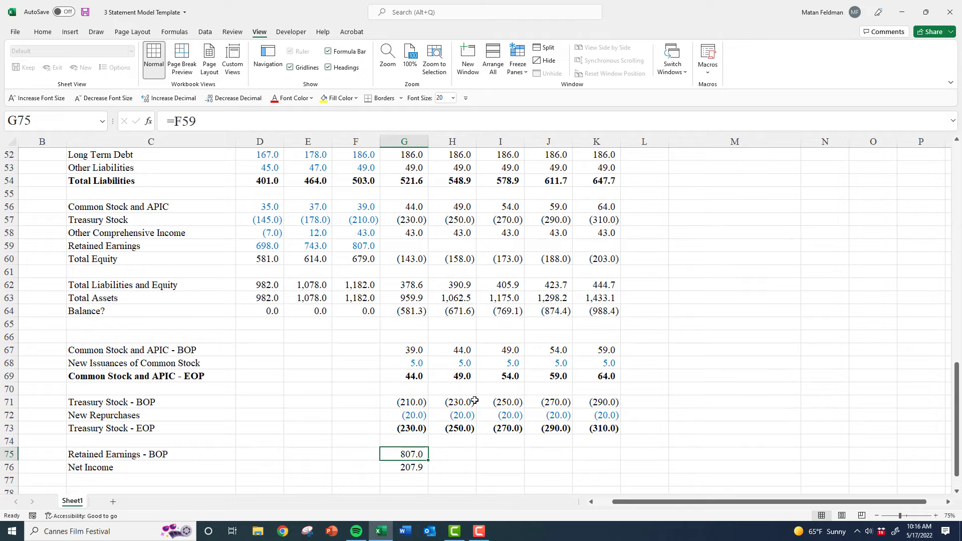
{"action": "key", "text": "Down"}
{"action": "key", "text": "Down"}
{"action": "key", "text": "Up"}
{"action": "key", "text": "F2"}
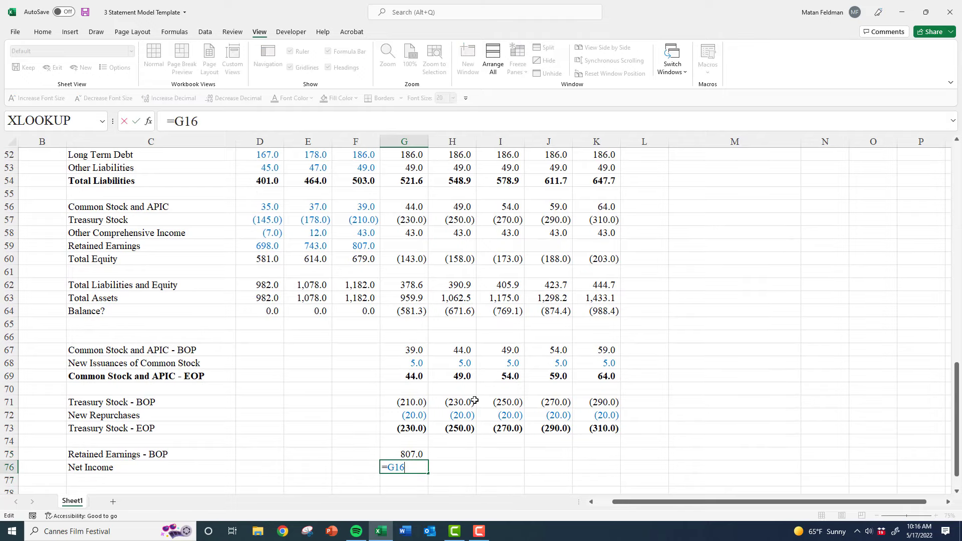
{"action": "scroll", "coordinate": [474, 400], "scroll_direction": "up", "scroll_amount": 17}
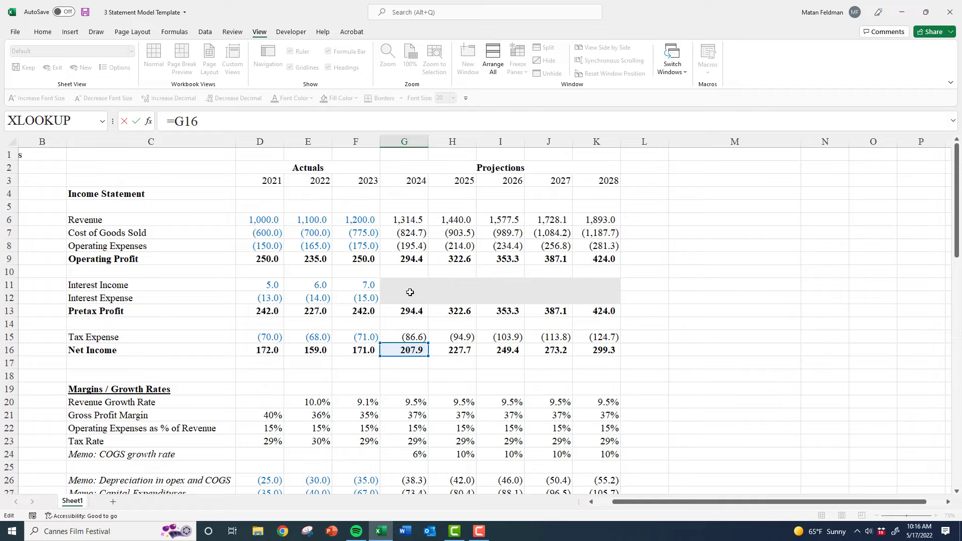
{"action": "scroll", "coordinate": [397, 291], "scroll_direction": "down", "scroll_amount": 1}
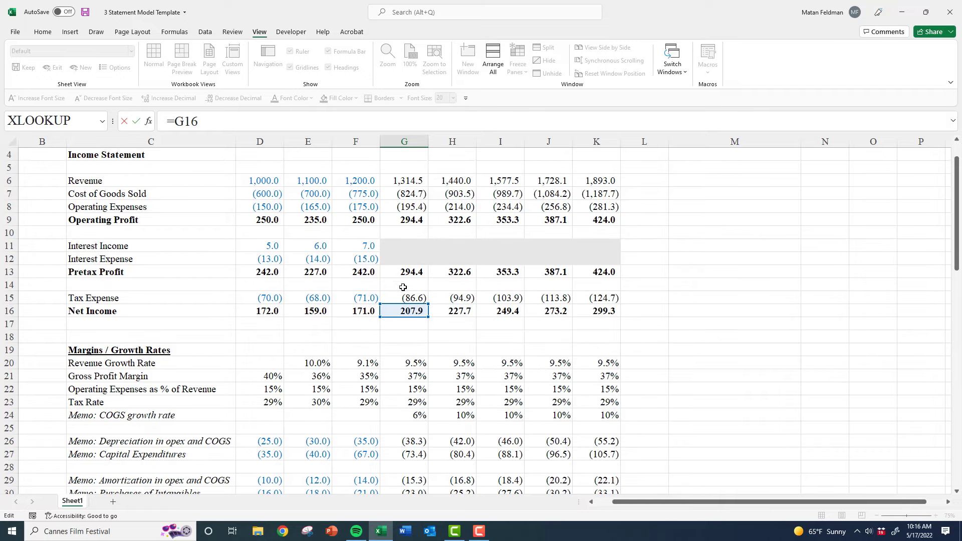
{"action": "scroll", "coordinate": [411, 311], "scroll_direction": "down", "scroll_amount": 8}
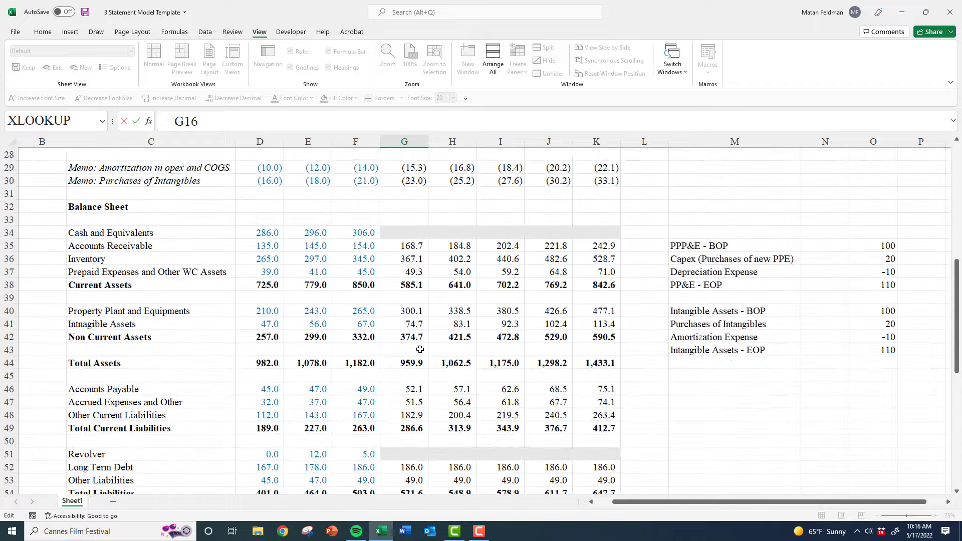
{"action": "scroll", "coordinate": [420, 349], "scroll_direction": "down", "scroll_amount": 10}
{"action": "key", "text": "ctrl+Return"}
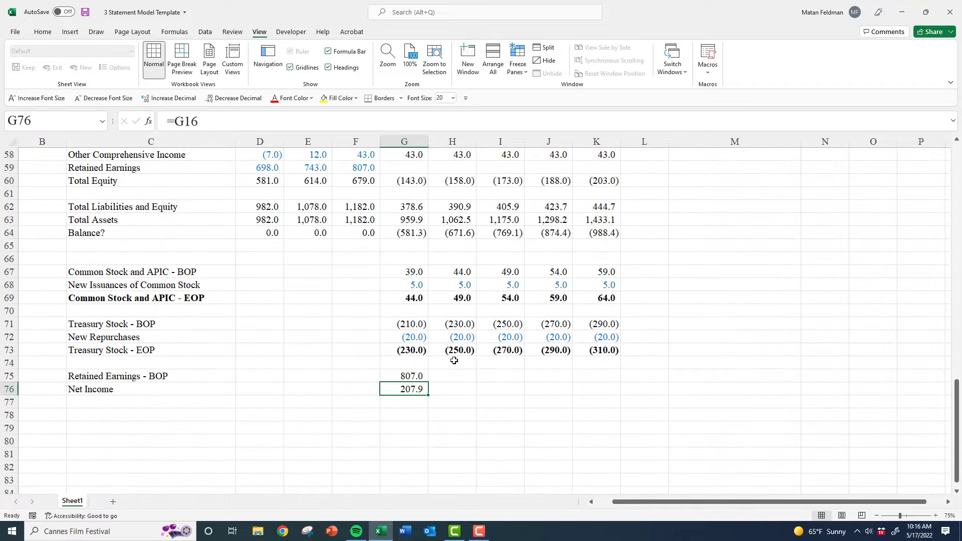
Add the label "Common Dividends" in C77, directly below Net Income
{"action": "key", "text": "Down"}
{"action": "key", "text": "Left"}
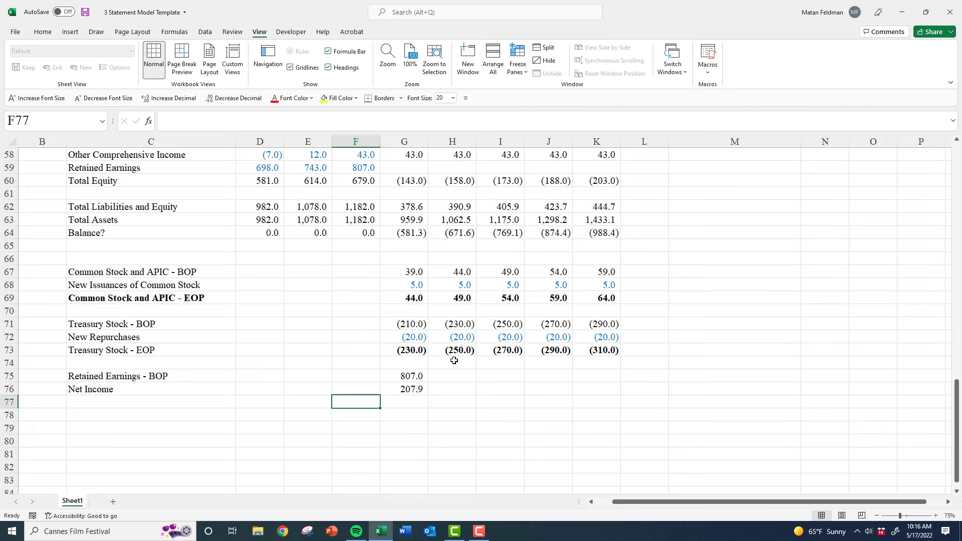
{"action": "key", "text": "Left"}
{"action": "key", "text": "Left"}
{"action": "key", "text": "Left"}
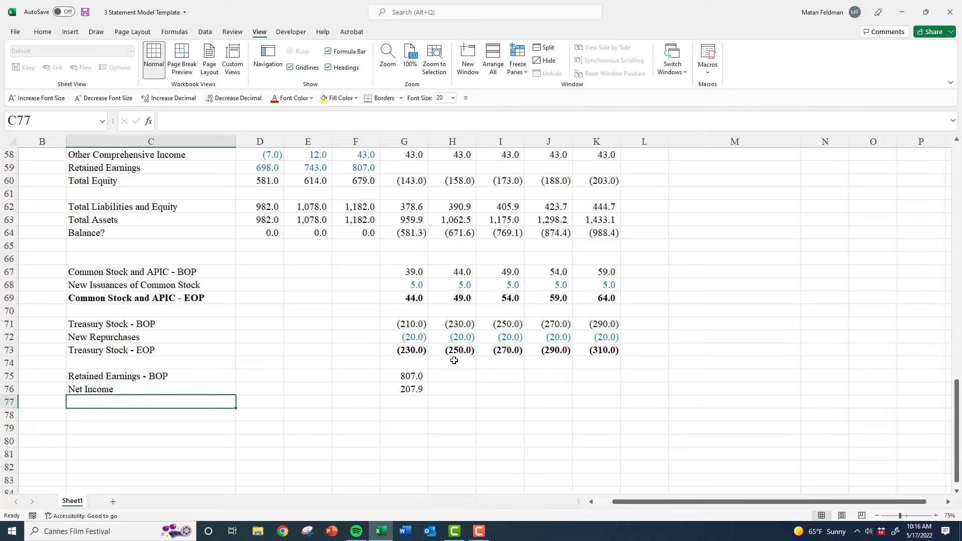
{"action": "type", "text": "Dividend"}
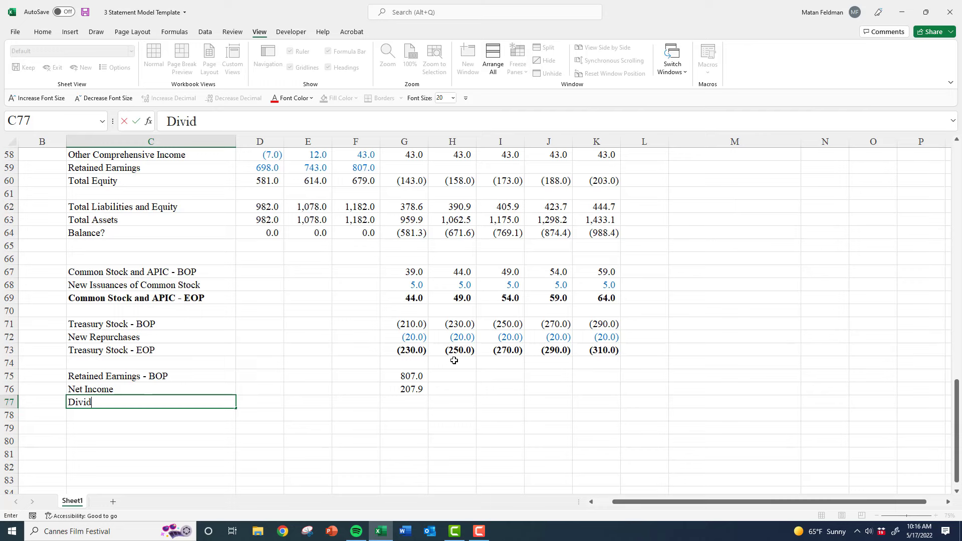
{"action": "key", "text": "ctrl+Return"}
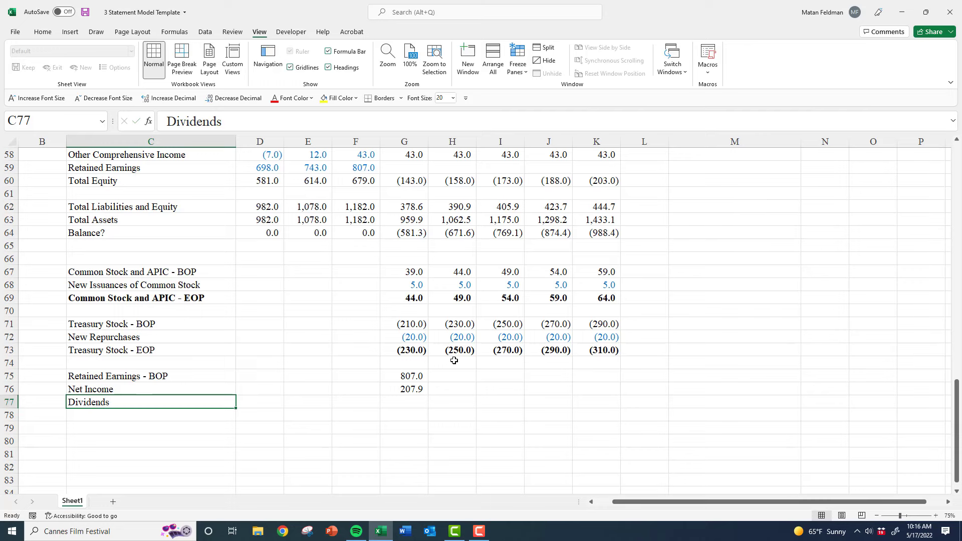
{"action": "key", "text": "Home"}
{"action": "type", "text": "Common"}
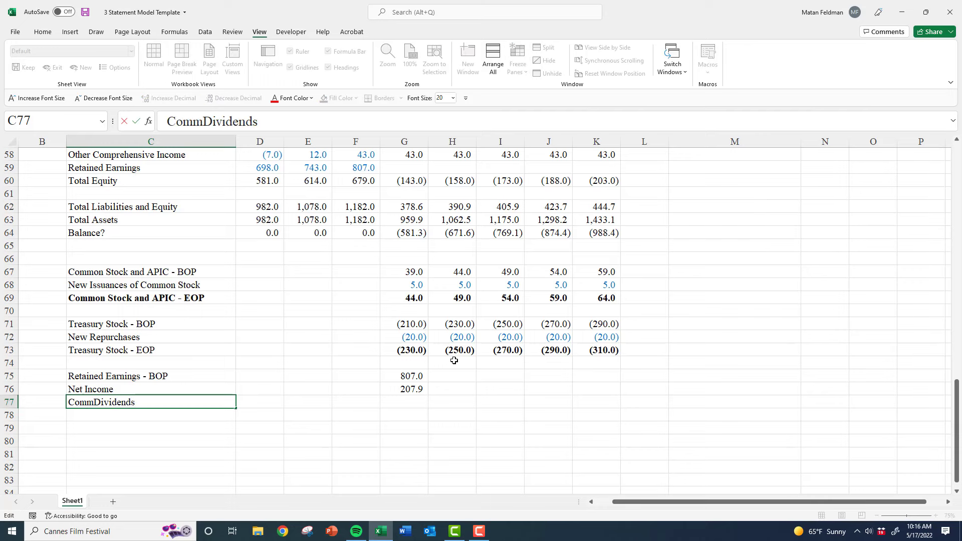
{"action": "key", "text": "ctrl+Return"}
Examine the income statement from its heading down to Net Income across all years for a dividends line
{"action": "key", "text": "Right"}
{"action": "key", "text": "Right"}
{"action": "key", "text": "Right"}
{"action": "key", "text": "Right"}
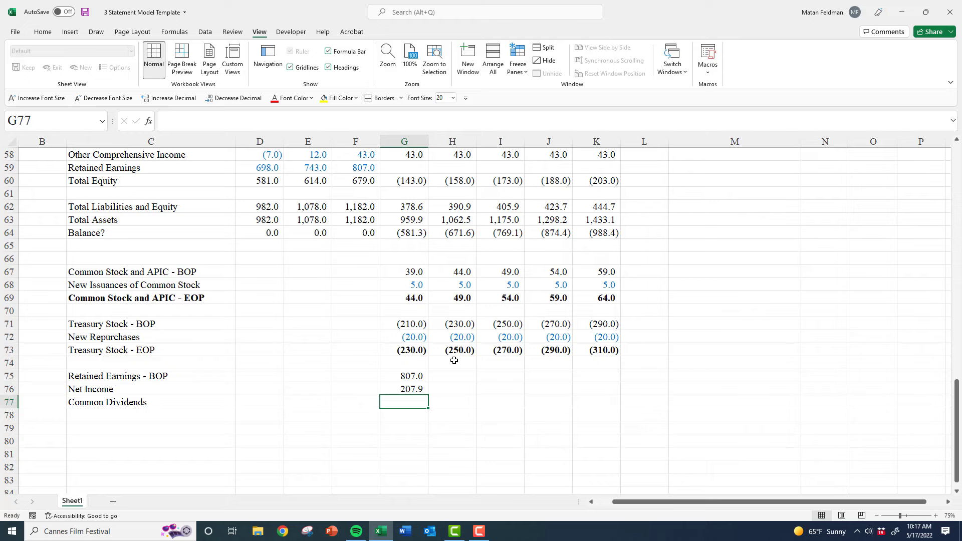
{"action": "type", "text": "-"}
{"action": "key", "text": "Escape"}
{"action": "scroll", "coordinate": [454, 361], "scroll_direction": "up", "scroll_amount": 19}
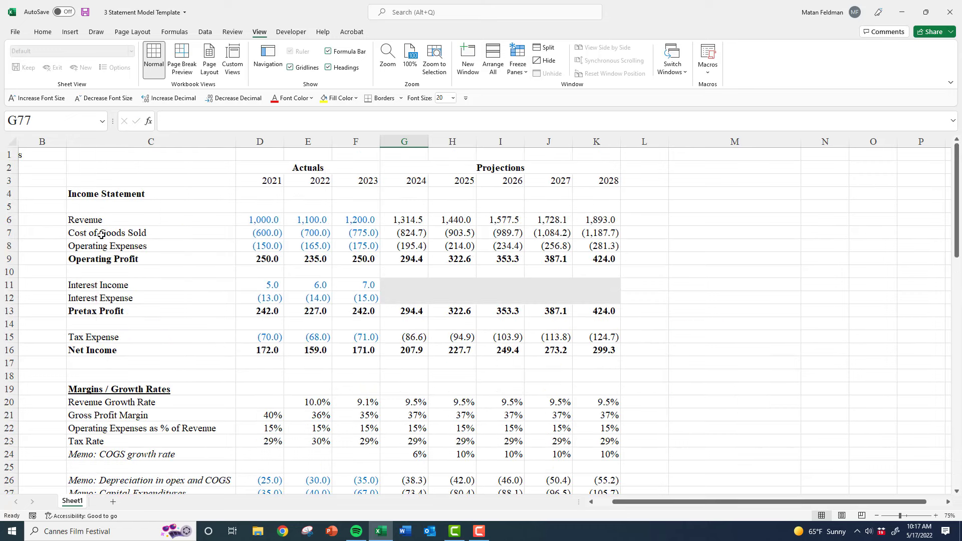
{"action": "left_click_drag", "start_coordinate": [78, 195], "coordinate": [603, 351]}
{"action": "scroll", "coordinate": [481, 340], "scroll_direction": "down", "scroll_amount": 14}
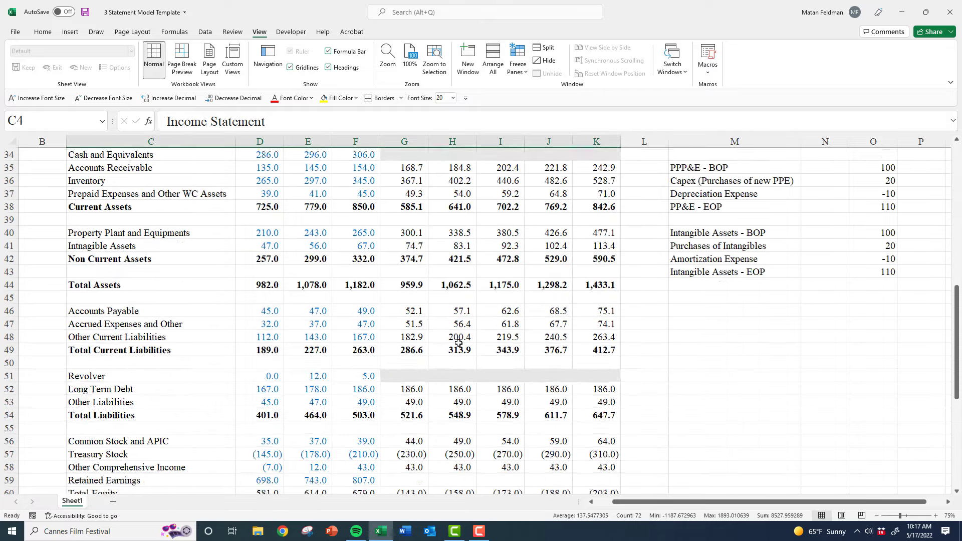
{"action": "scroll", "coordinate": [458, 343], "scroll_direction": "down", "scroll_amount": 6}
{"action": "scroll", "coordinate": [430, 375], "scroll_direction": "up", "scroll_amount": 1}
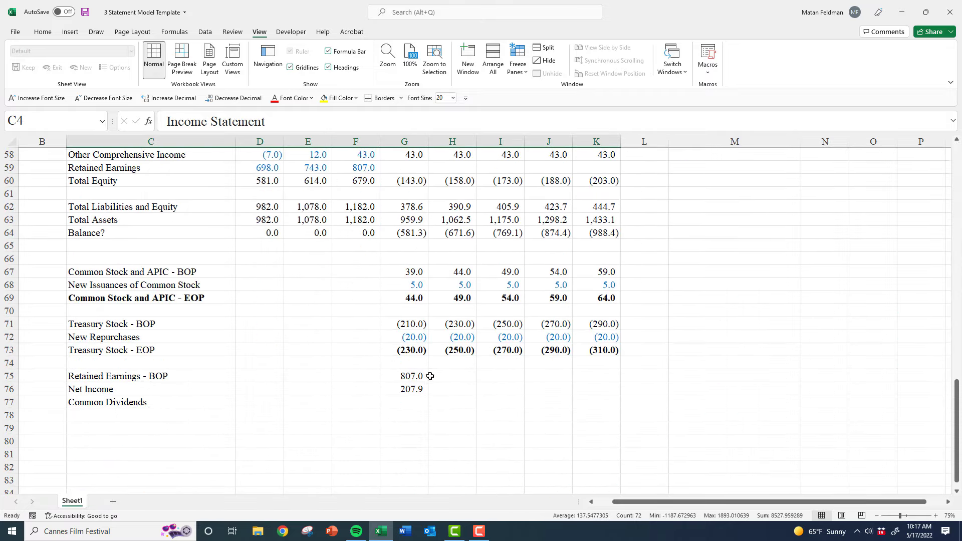
Enter -150 as the 2024 Common Dividends in G77
{"action": "left_click", "coordinate": [414, 397]}
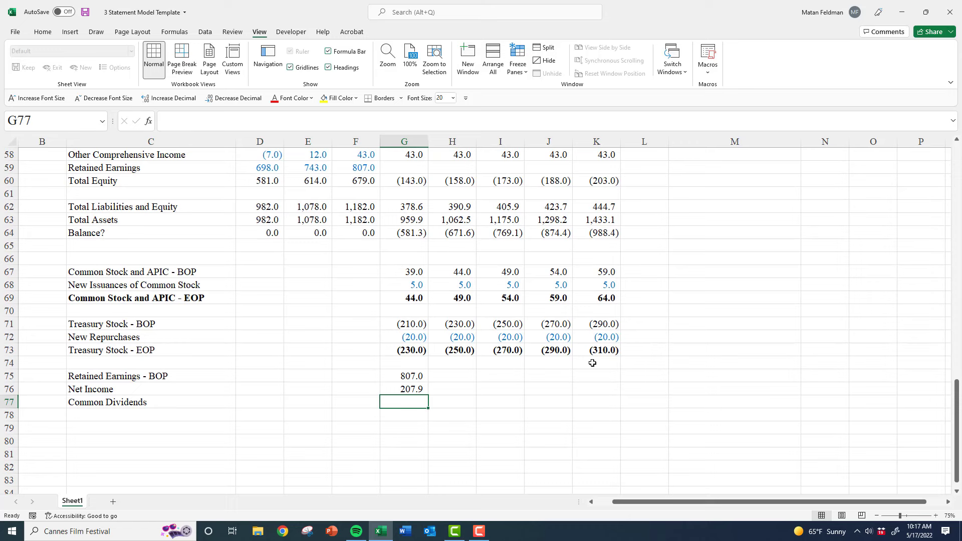
{"action": "type", "text": "-"}
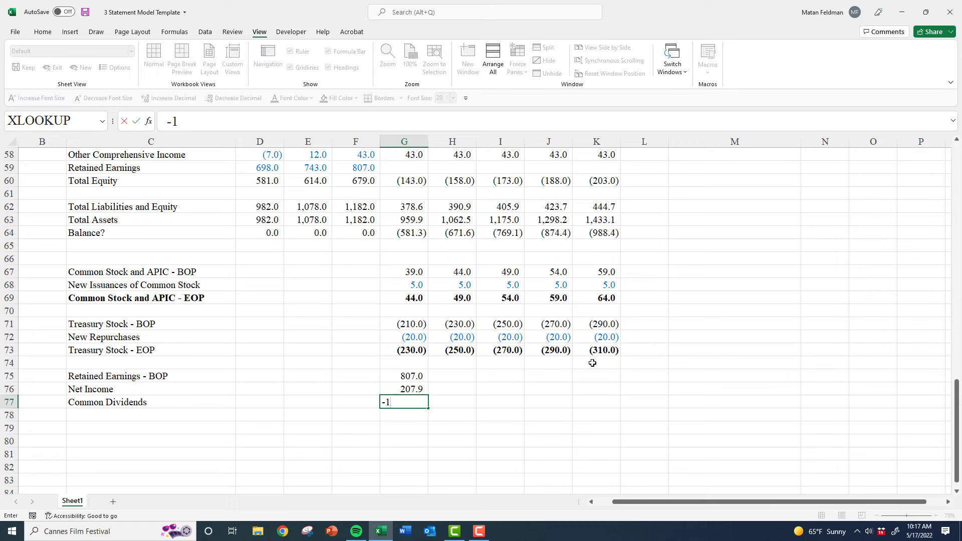
{"action": "type", "text": "150"}
{"action": "key", "text": "ctrl+Return"}
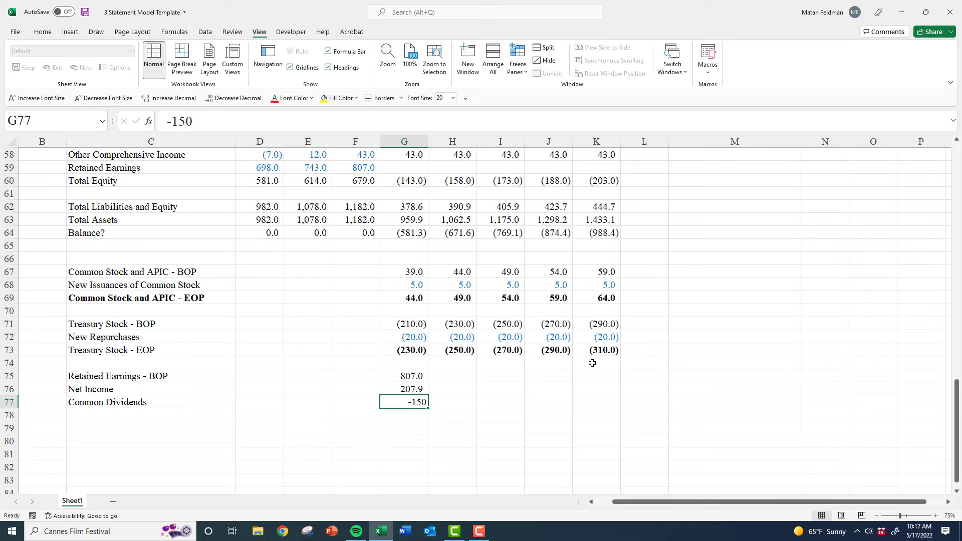
Calculate the 2024 ending retained earnings in G78 with =SUM(G75:G77)
{"action": "key", "text": "Up"}
{"action": "key", "text": "Down"}
{"action": "key", "text": "Down"}
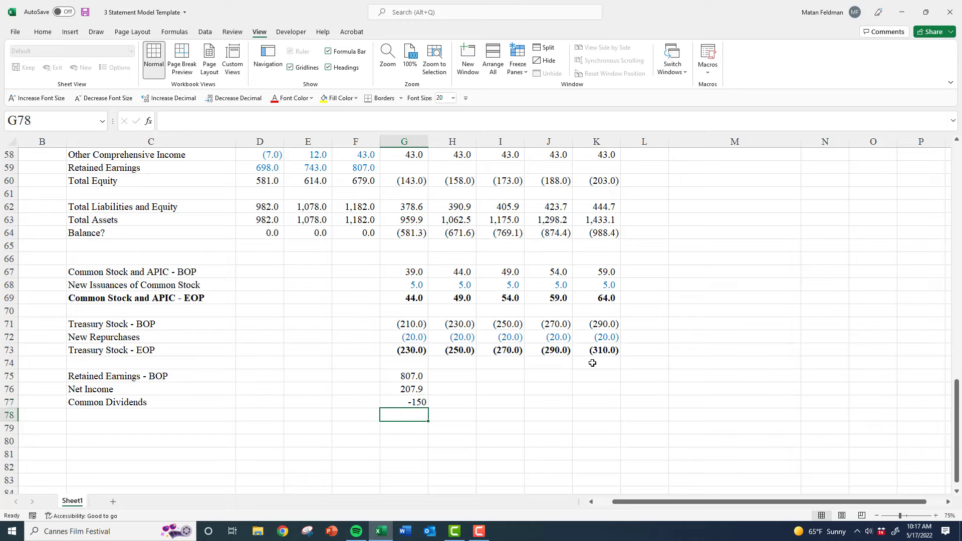
{"action": "key", "text": "alt+equal"}
{"action": "key", "text": "ctrl+Return"}
Label the total row "Retained Earnings - EOP" in C78
{"action": "key", "text": "Left"}
{"action": "key", "text": "Left"}
{"action": "key", "text": "Left"}
{"action": "key", "text": "Left"}
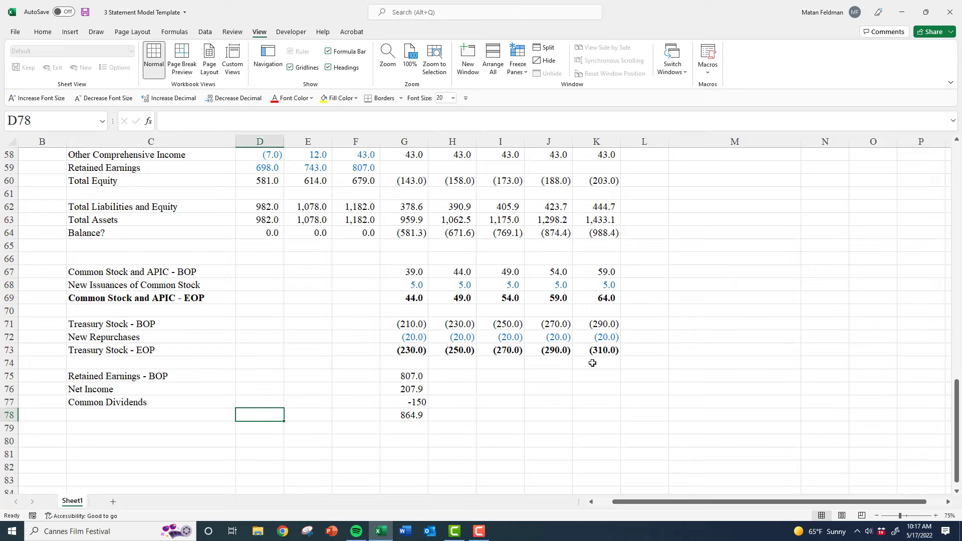
{"action": "type", "text": "Retained"}
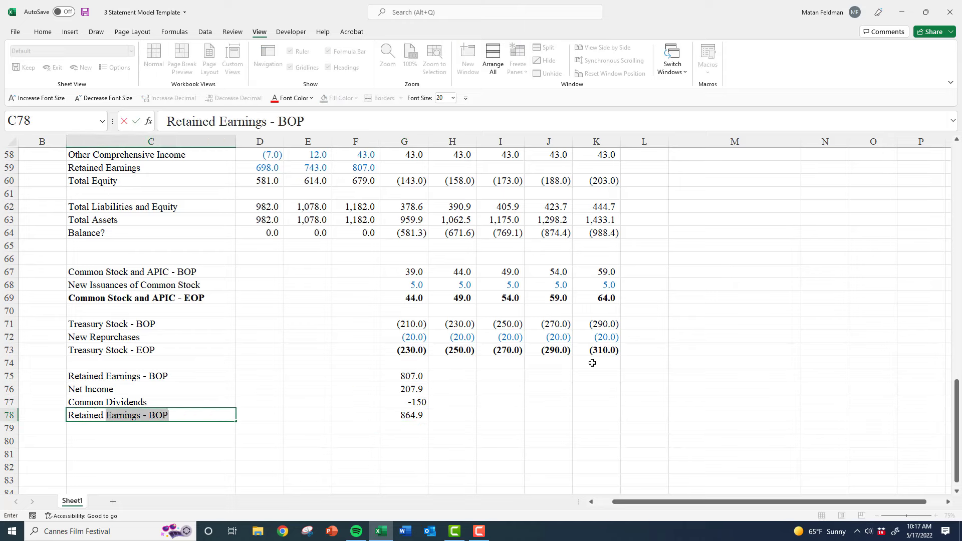
{"action": "key", "text": "F2"}
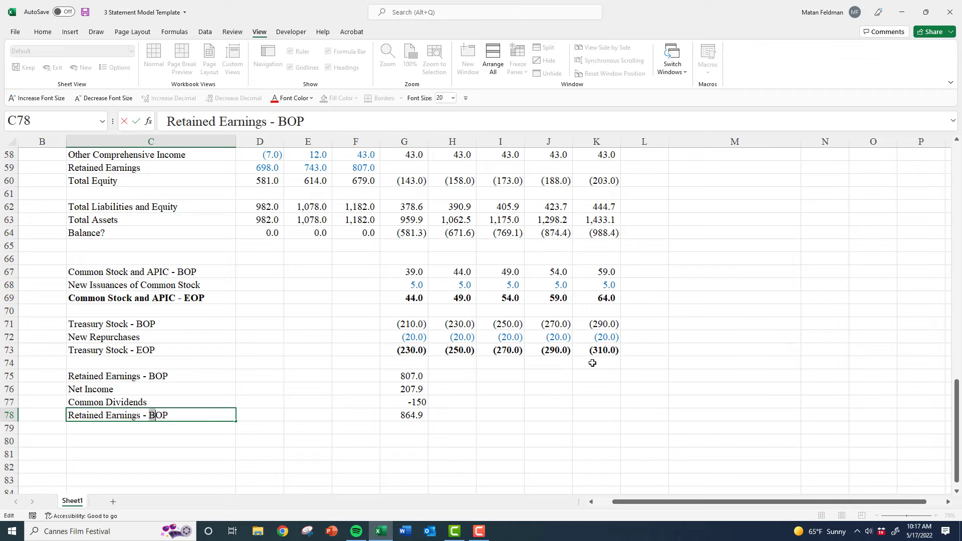
{"action": "type", "text": "E"}
{"action": "key", "text": "ctrl+Return"}
Link the 2025 beginning retained earnings in H75 to the prior year's ending balance with =G78
{"action": "key", "text": "Right"}
{"action": "key", "text": "Right"}
{"action": "key", "text": "Right"}
{"action": "key", "text": "Right"}
{"action": "key", "text": "Right"}
{"action": "key", "text": "Up"}
{"action": "key", "text": "Up"}
{"action": "key", "text": "Up"}
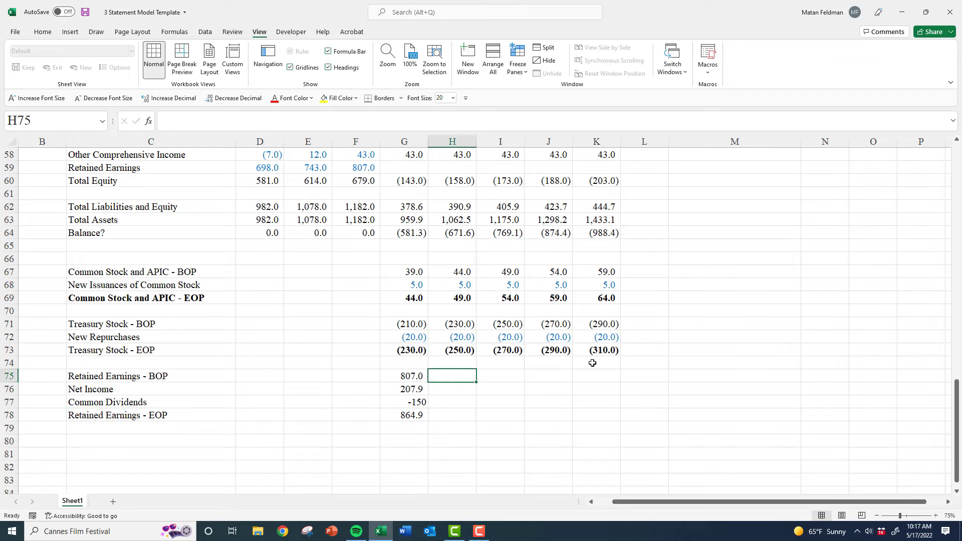
{"action": "type", "text": "="}
{"action": "key", "text": "Left"}
{"action": "key", "text": "Down"}
{"action": "key", "text": "Down"}
{"action": "key", "text": "Down"}
{"action": "key", "text": "ctrl+Return"}
Copy the 2024 Net Income and Common Dividends from G76:G77 across the projection years through column K
{"action": "key", "text": "Left"}
{"action": "key", "text": "Down"}
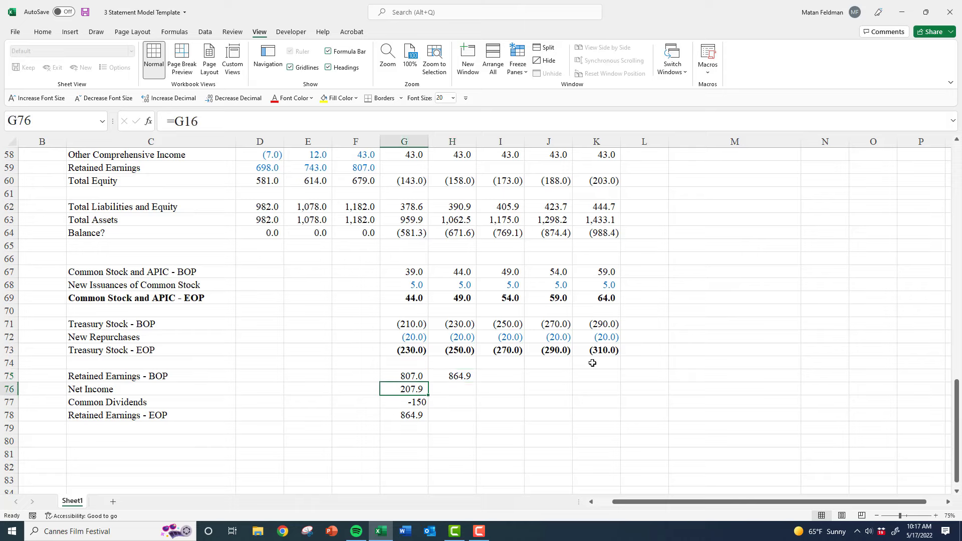
{"action": "key", "text": "shift+Down"}
{"action": "key", "text": "ctrl+c"}
{"action": "key", "text": "shift+Right"}
{"action": "key", "text": "shift+Right"}
{"action": "key", "text": "shift+Right"}
{"action": "key", "text": "shift+Right"}
{"action": "key", "text": "shift+Right"}
{"action": "key", "text": "shift+Left"}
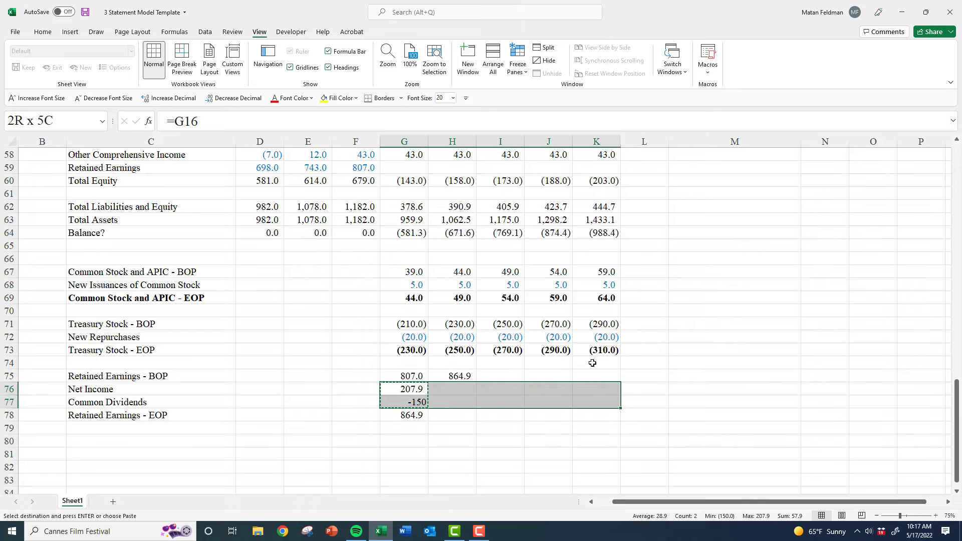
{"action": "key", "text": "ctrl+v"}
Copy the Retained Earnings - BOP formula from H75 across through K75
{"action": "key", "text": "Up"}
{"action": "key", "text": "Right"}
{"action": "key", "text": "ctrl+c"}
{"action": "key", "text": "shift+Right"}
{"action": "key", "text": "shift+Right"}
{"action": "key", "text": "shift+Right"}
{"action": "key", "text": "ctrl+v"}
Copy the Retained Earnings - EOP sum from G78 across through K78
{"action": "key", "text": "Down"}
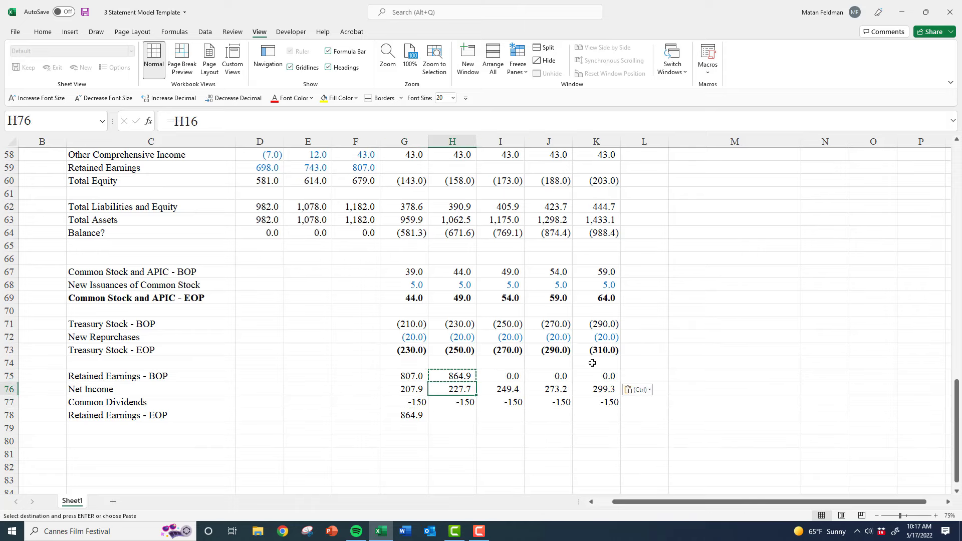
{"action": "key", "text": "Left"}
{"action": "key", "text": "Down"}
{"action": "key", "text": "Down"}
{"action": "key", "text": "ctrl+c"}
{"action": "key", "text": "shift+Right"}
{"action": "key", "text": "shift+Right"}
{"action": "key", "text": "shift+Right"}
{"action": "key", "text": "shift+Right"}
{"action": "key", "text": "ctrl+v"}
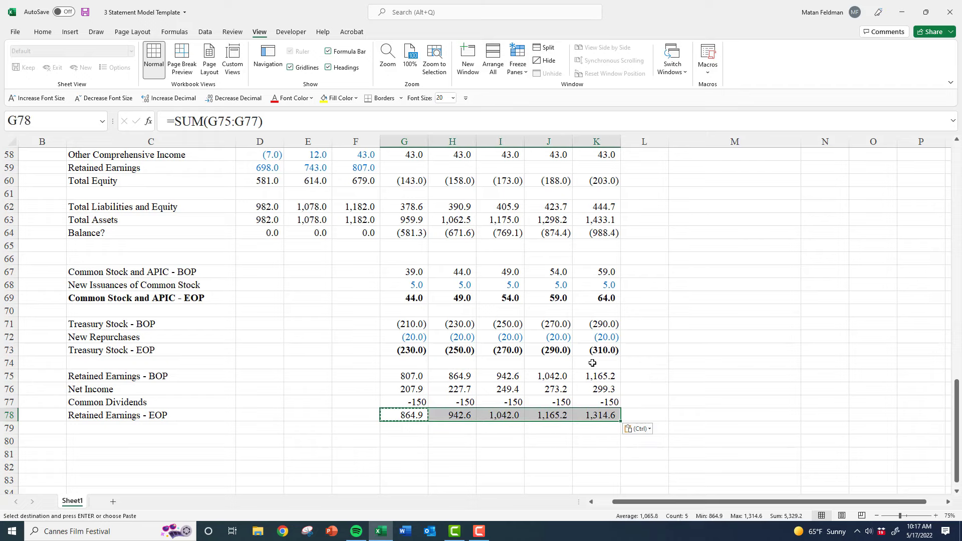
Format the retained earnings roll-forward values in G75:K78 as numbers with one decimal, thousands separators and parentheses for negatives
{"action": "key", "text": "shift+Up"}
{"action": "key", "text": "shift+Up"}
{"action": "key", "text": "shift+Up"}
{"action": "key", "text": "Escape"}
{"action": "key", "text": "ctrl+shift+1"}
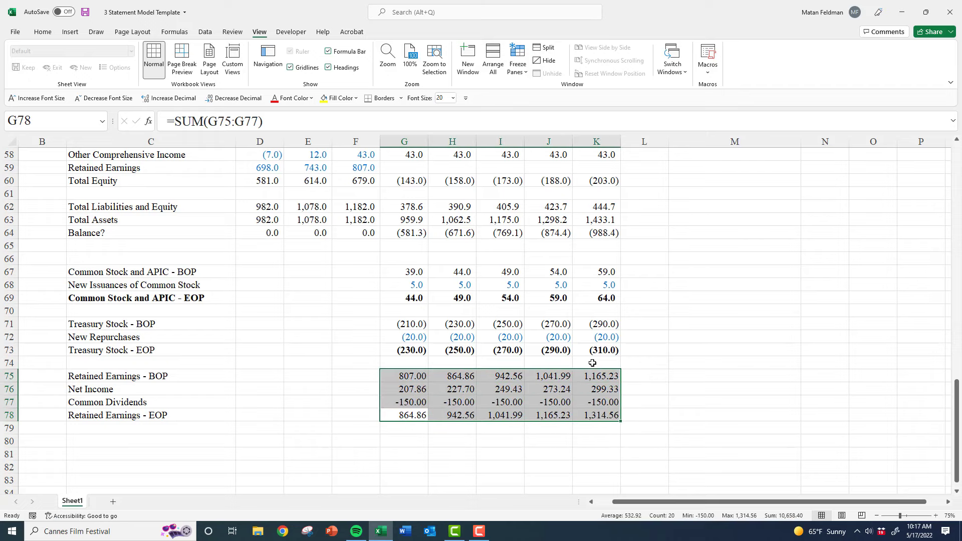
{"action": "key", "text": "ctrl+1"}
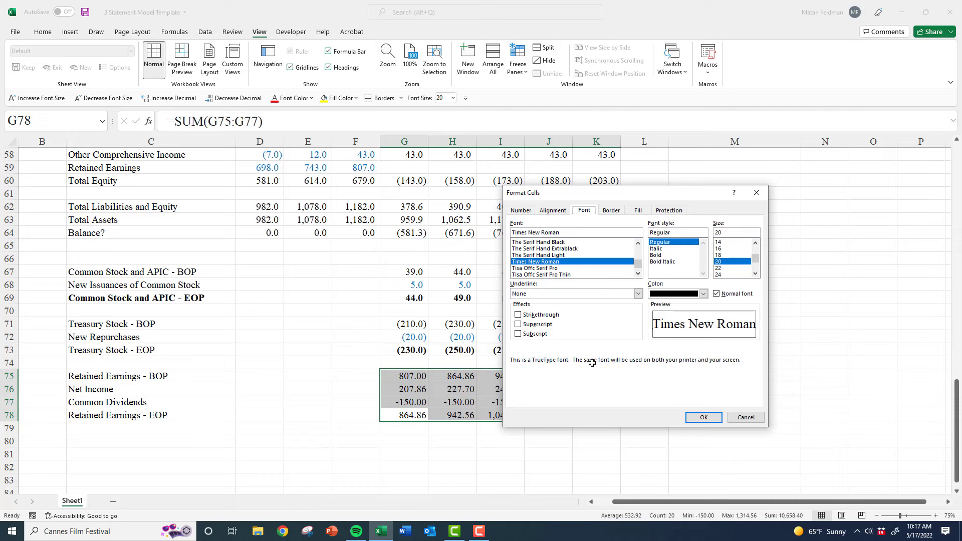
{"action": "key", "text": "Left"}
{"action": "key", "text": "Left"}
{"action": "key", "text": "Tab"}
{"action": "key", "text": "Tab"}
{"action": "type", "text": "1"}
{"action": "key", "text": "Tab"}
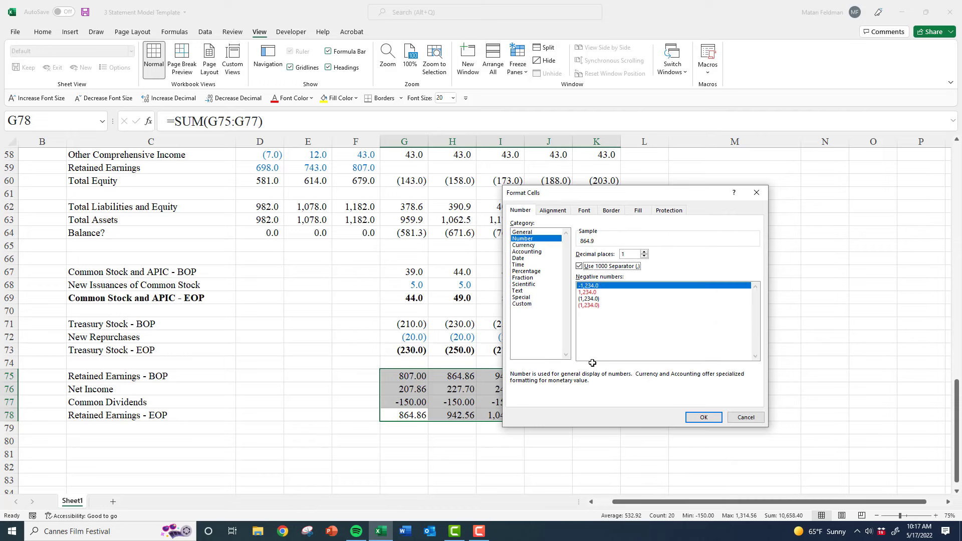
{"action": "key", "text": "Tab"}
{"action": "key", "text": "Down"}
{"action": "key", "text": "Down"}
{"action": "key", "text": "Return"}
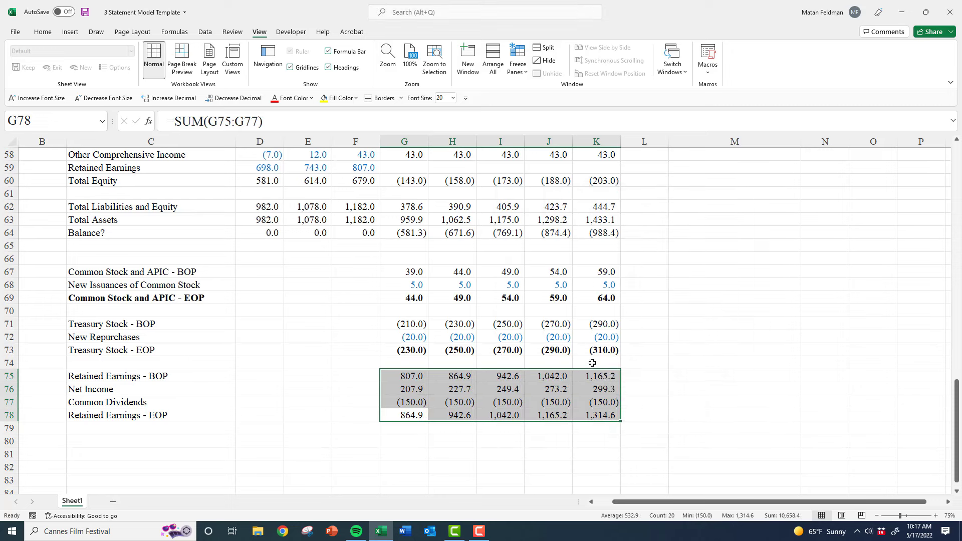
Apply the New Repurchases row's blue input formatting from G72:K72 to the Common Dividends values in row 77, pasting formats only
{"action": "key", "text": "Down"}
{"action": "key", "text": "Up"}
{"action": "key", "text": "Up"}
{"action": "key", "text": "Up"}
{"action": "key", "text": "Up"}
{"action": "key", "text": "Up"}
{"action": "key", "text": "Up"}
{"action": "key", "text": "Up"}
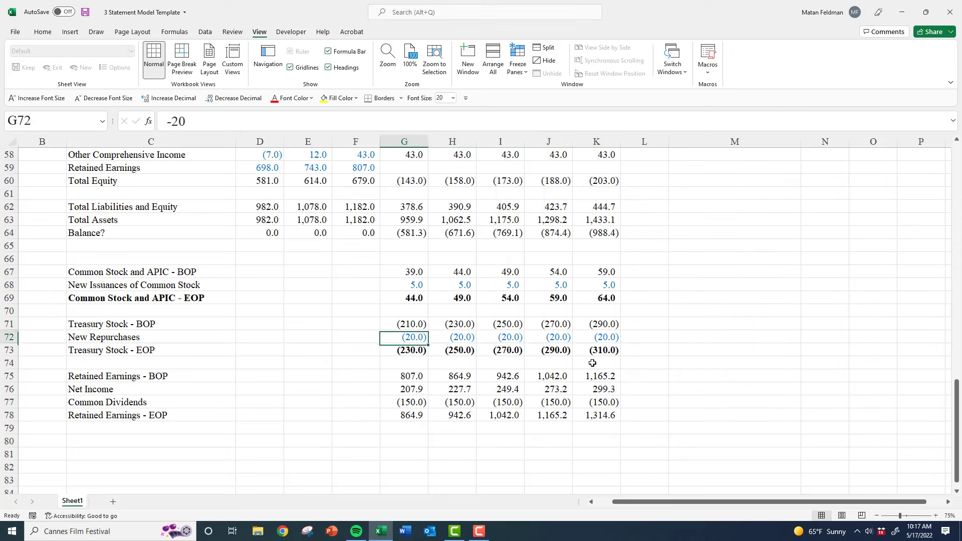
{"action": "key", "text": "ctrl+shift+Right"}
{"action": "key", "text": "ctrl+c"}
{"action": "key", "text": "ctrl+v"}
{"action": "key", "text": "Down"}
{"action": "key", "text": "Down"}
{"action": "key", "text": "Down"}
{"action": "key", "text": "Down"}
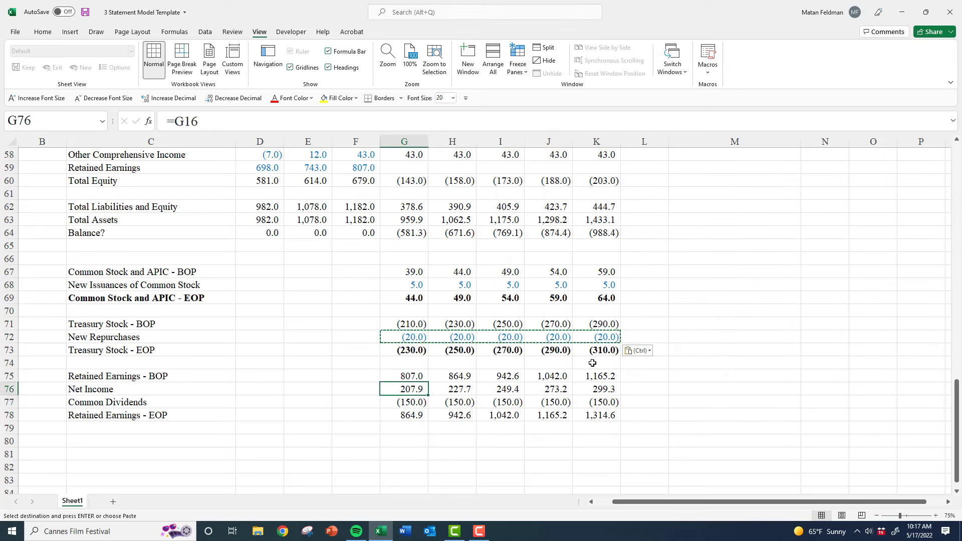
{"action": "key", "text": "Down"}
{"action": "key", "text": "ctrl+alt+v"}
{"action": "key", "text": "t"}
{"action": "key", "text": "Return"}
{"action": "key", "text": "Escape"}
Bold the Retained Earnings - EOP row from its label in C78 through K78
{"action": "key", "text": "Down"}
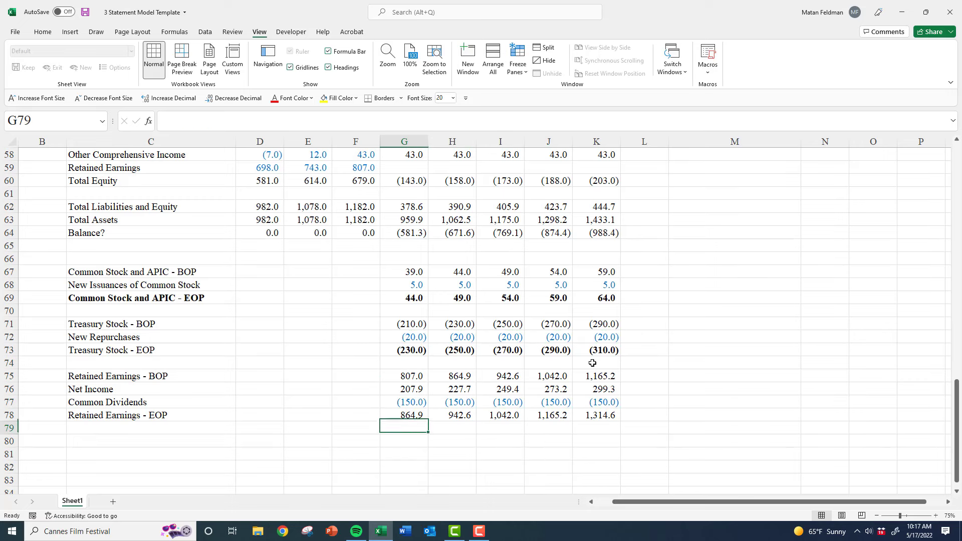
{"action": "key", "text": "Left"}
{"action": "key", "text": "Left"}
{"action": "key", "text": "Left"}
{"action": "key", "text": "Up"}
{"action": "key", "text": "Left"}
{"action": "key", "text": "Down"}
{"action": "key", "text": "ctrl+shift+Right"}
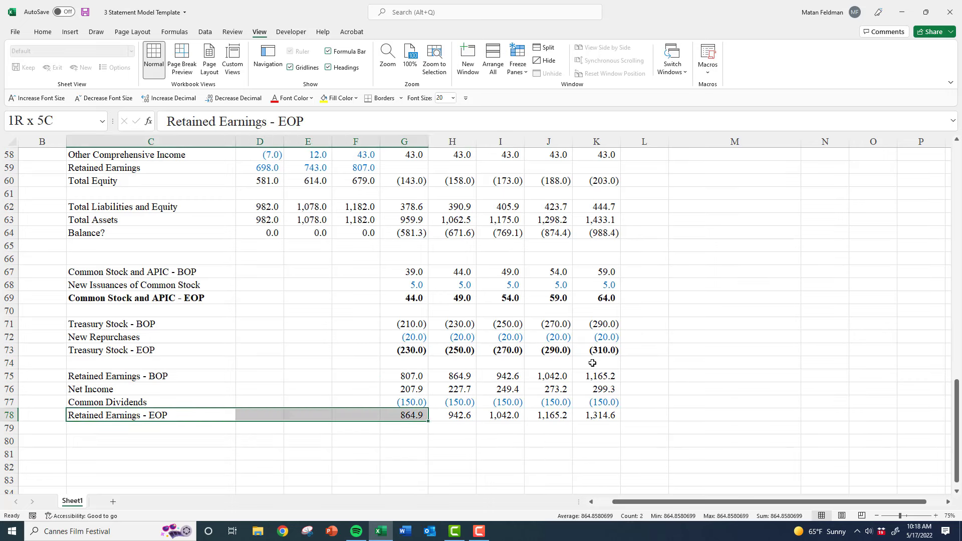
{"action": "key", "text": "ctrl+shift+Right"}
{"action": "key", "text": "ctrl+b"}
Bold the Treasury Stock - EOP label in C73
{"action": "key", "text": "Up"}
{"action": "key", "text": "Up"}
{"action": "key", "text": "Up"}
{"action": "key", "text": "Up"}
{"action": "key", "text": "Up"}
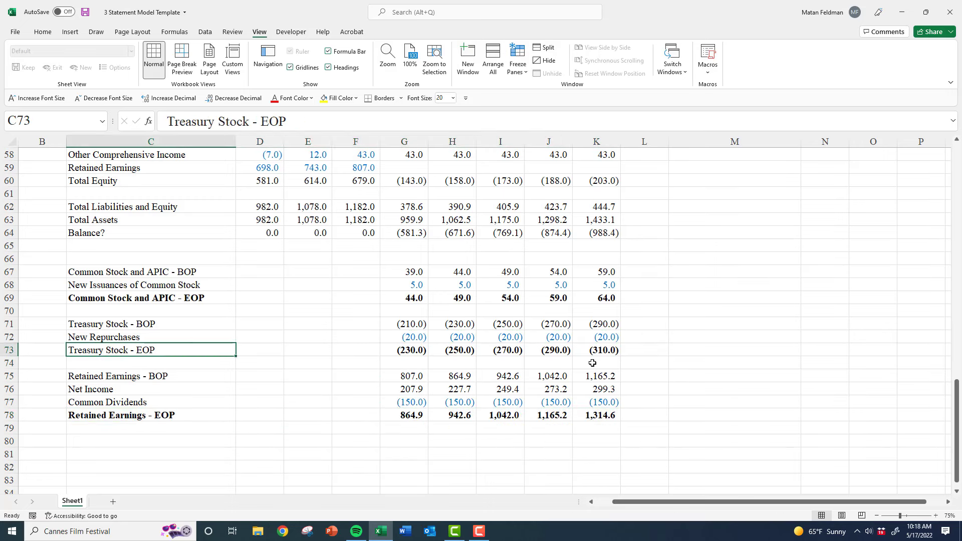
{"action": "key", "text": "ctrl+shift+Right"}
{"action": "key", "text": "Left"}
{"action": "key", "text": "Right"}
{"action": "key", "text": "ctrl+b"}
Link the balance sheet's 2024 Retained Earnings in G59 to the schedule's ending balance with =G78
{"action": "scroll", "coordinate": [129, 267], "scroll_direction": "up", "scroll_amount": 3}
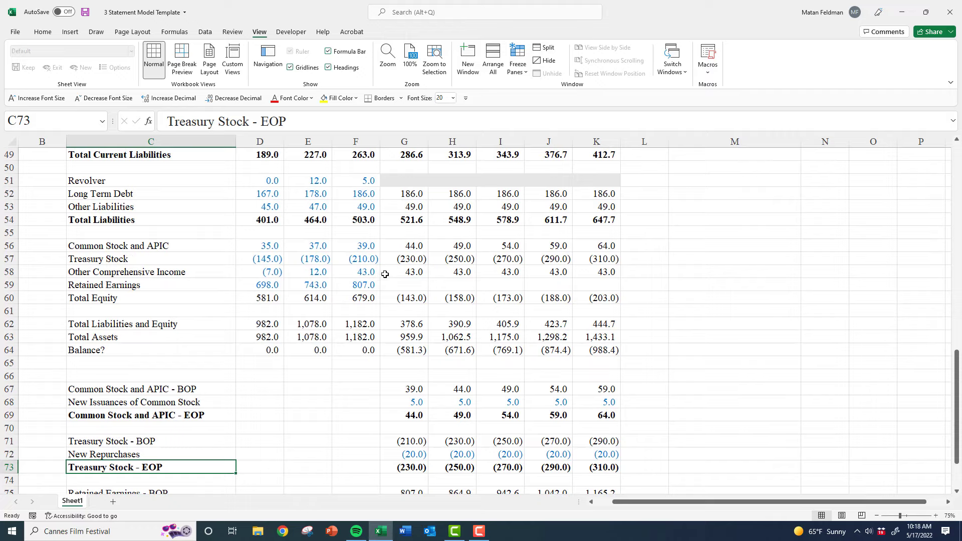
{"action": "scroll", "coordinate": [371, 361], "scroll_direction": "down", "scroll_amount": 2}
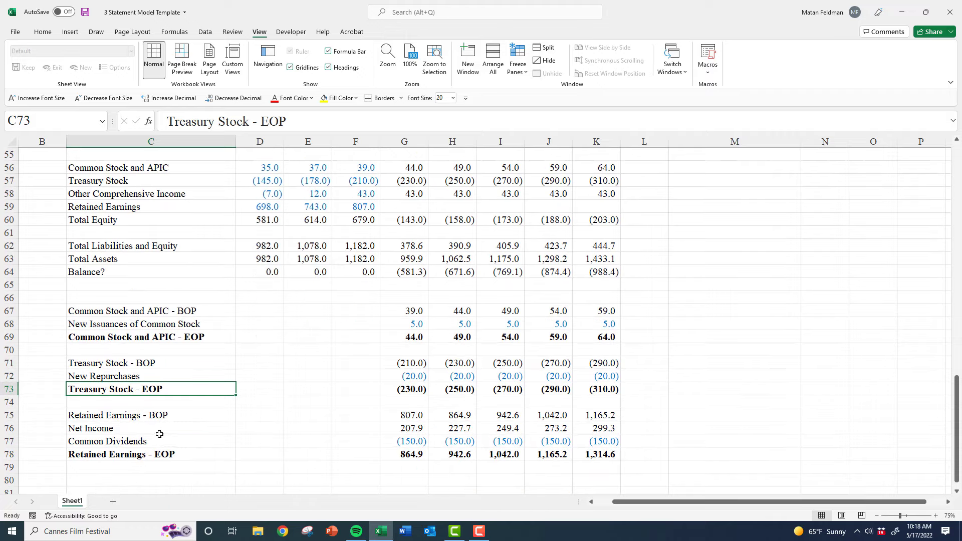
{"action": "scroll", "coordinate": [245, 416], "scroll_direction": "up", "scroll_amount": 2}
{"action": "left_click", "coordinate": [401, 285]}
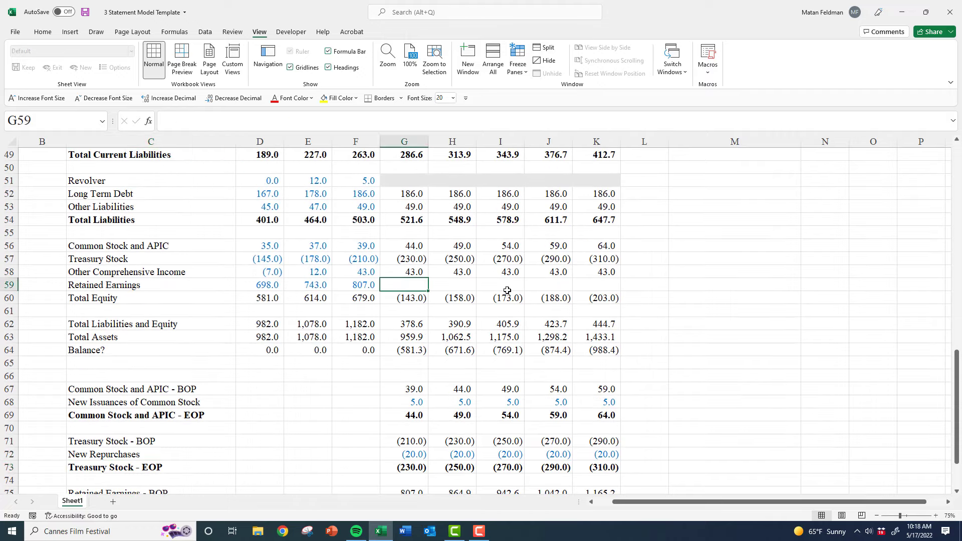
{"action": "type", "text": "="}
{"action": "scroll", "coordinate": [431, 351], "scroll_direction": "down", "scroll_amount": 1}
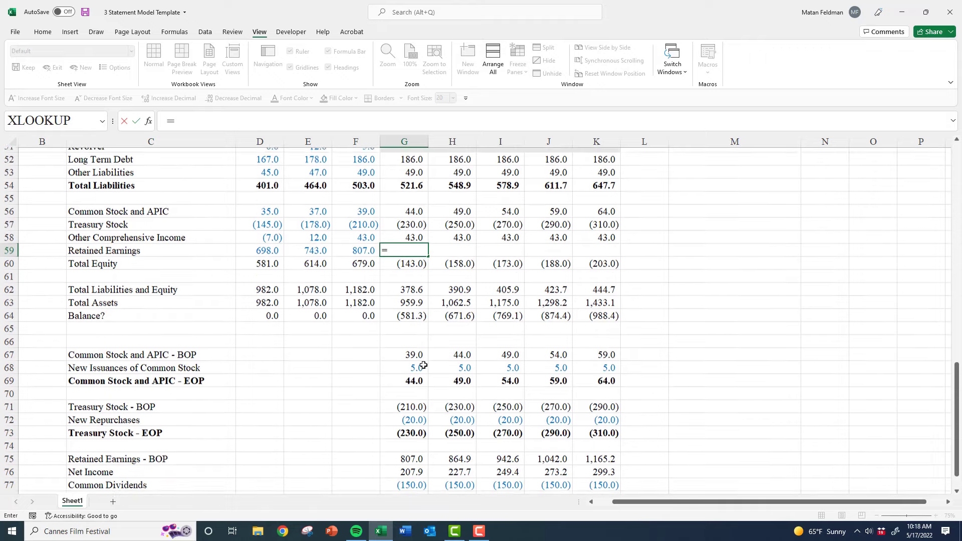
{"action": "scroll", "coordinate": [416, 441], "scroll_direction": "down", "scroll_amount": 1}
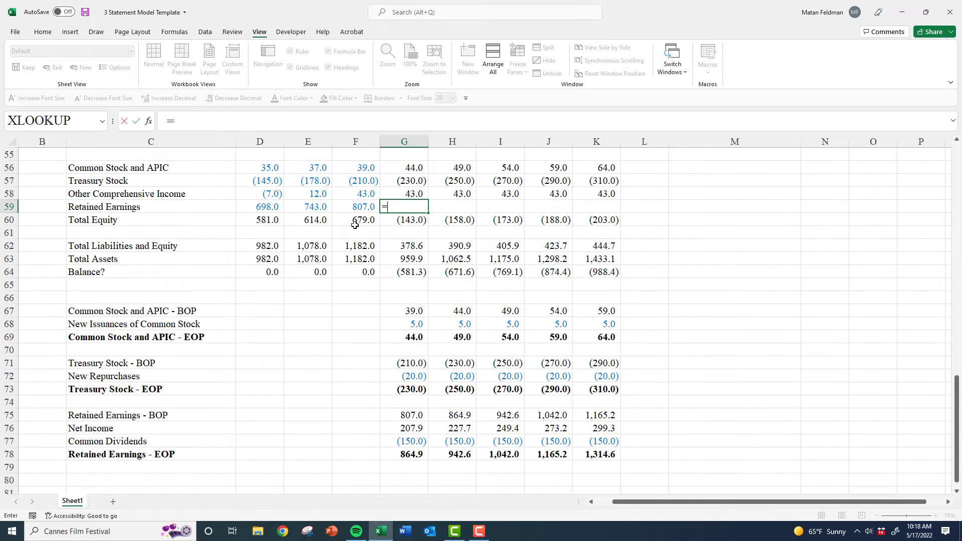
{"action": "left_click", "coordinate": [410, 454]}
{"action": "key", "text": "ctrl+Return"}
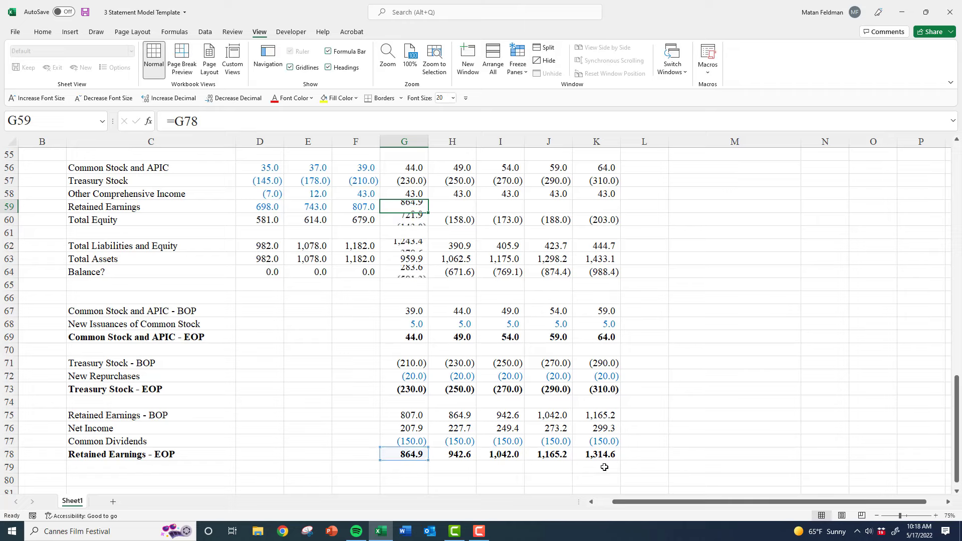
Copy the Retained Earnings link from G59 across the projection years through K59
{"action": "key", "text": "ctrl+c"}
{"action": "key", "text": "shift+Right"}
{"action": "key", "text": "shift+Right"}
{"action": "key", "text": "shift+Right"}
{"action": "key", "text": "shift+Right"}
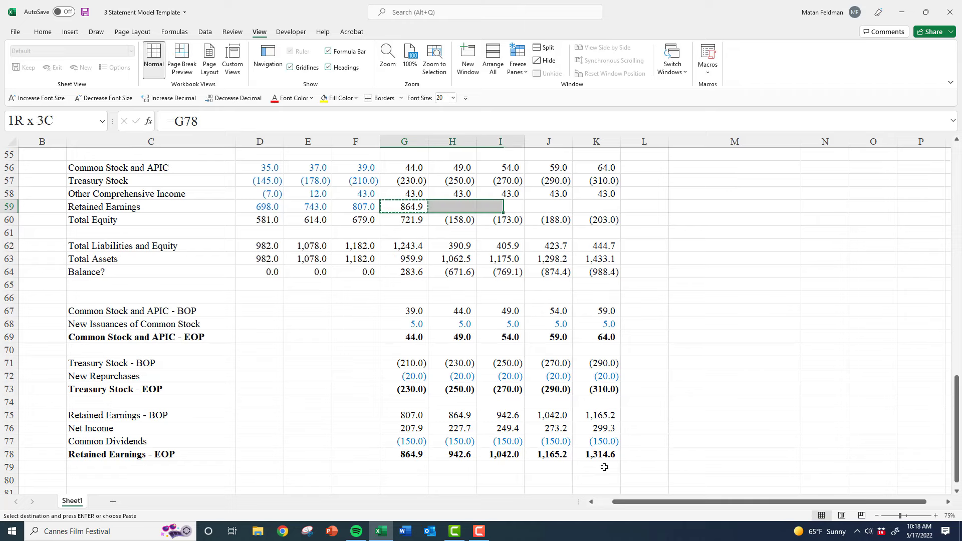
{"action": "key", "text": "ctrl+v"}
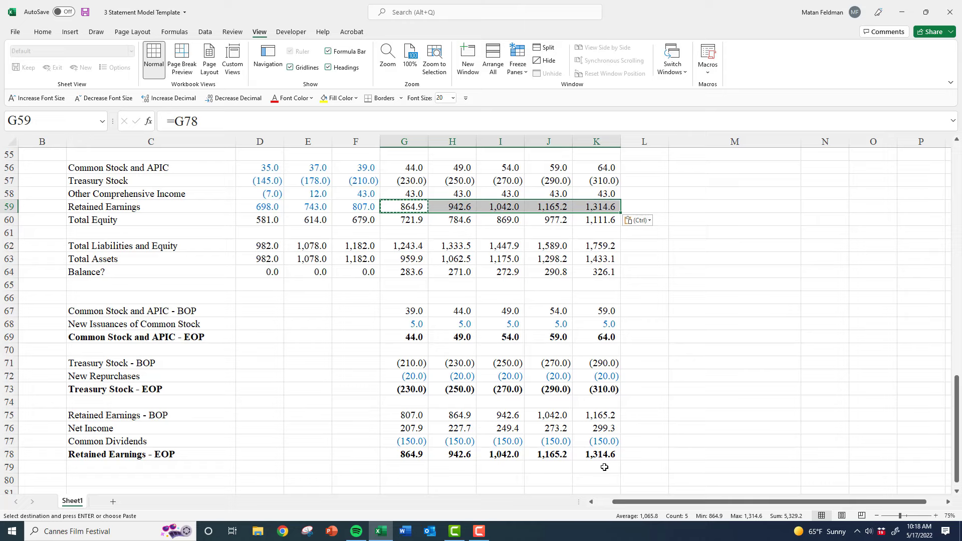
{"action": "key", "text": "Escape"}
Check the copied Retained Earnings links in H59 and I59, and the 2024 Total Equity, Total Assets and Balance? formulas
{"action": "key", "text": "Right"}
{"action": "key", "text": "F2"}
{"action": "key", "text": "Escape"}
{"action": "key", "text": "Right"}
{"action": "key", "text": "F2"}
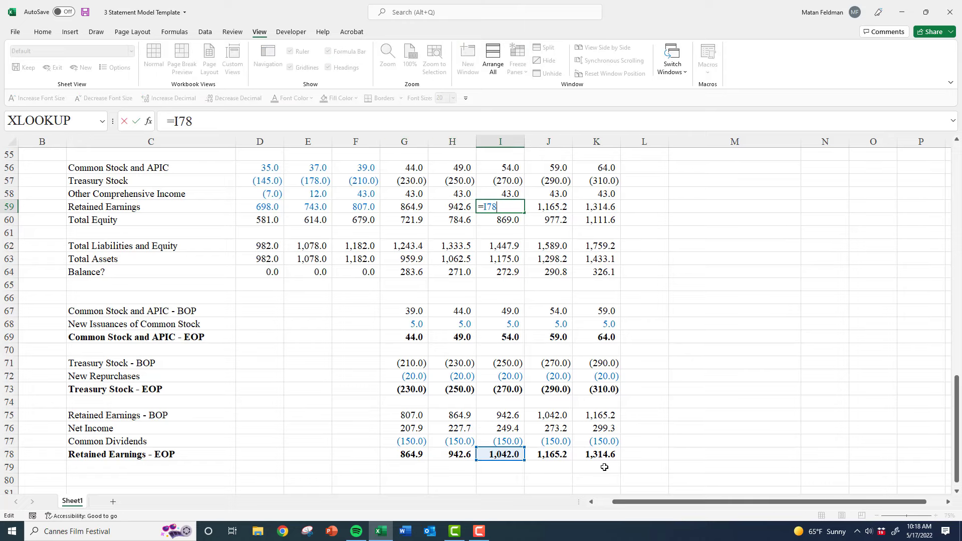
{"action": "key", "text": "Escape"}
{"action": "key", "text": "Left"}
{"action": "key", "text": "Down"}
{"action": "key", "text": "Left"}
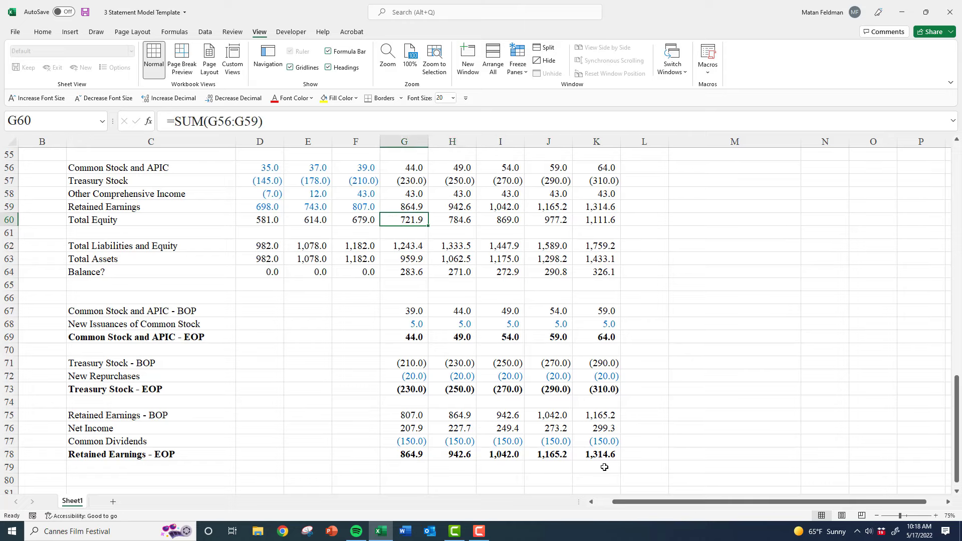
{"action": "key", "text": "Down"}
{"action": "key", "text": "Down"}
{"action": "key", "text": "Down"}
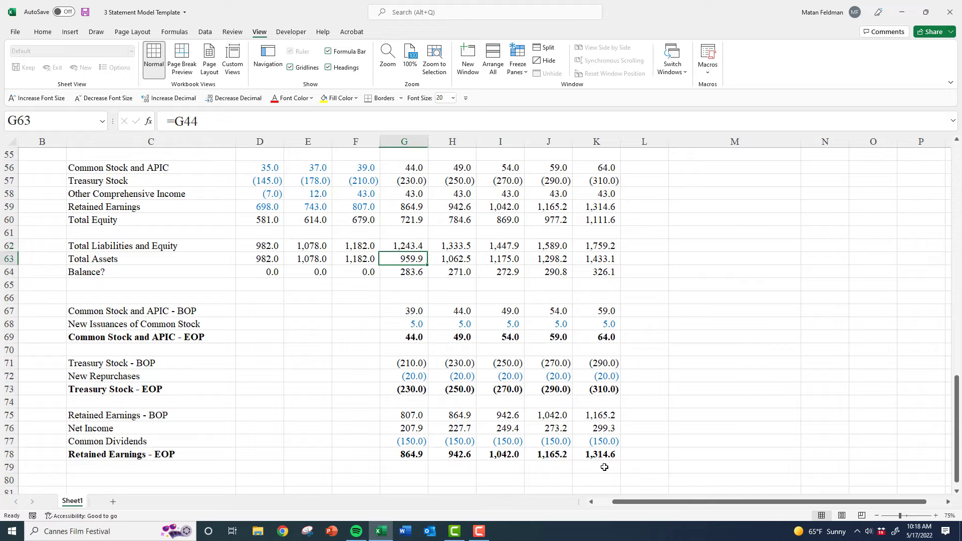
{"action": "key", "text": "Down"}
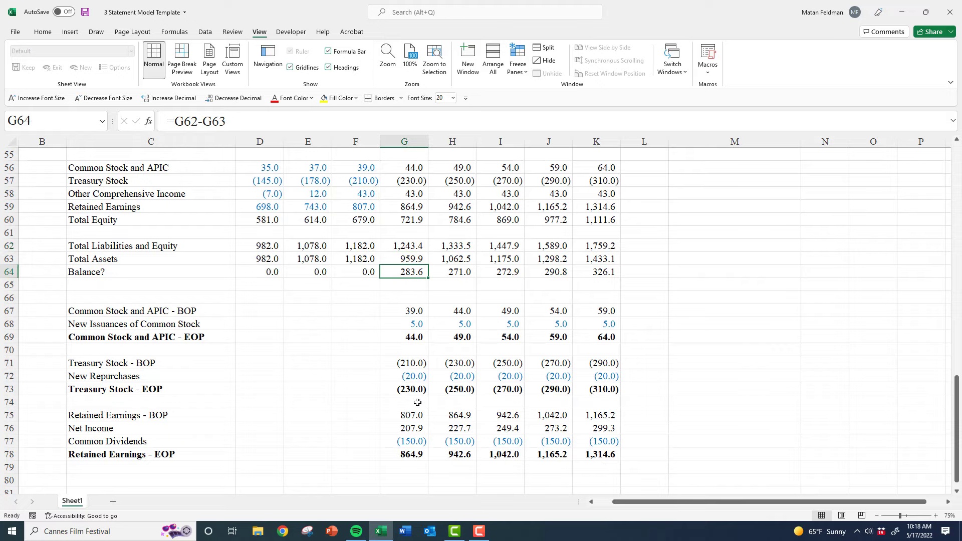
Review the shaded projection cells still missing for Cash and Equivalents, Revolver, Interest Income and Interest Expense
{"action": "scroll", "coordinate": [419, 390], "scroll_direction": "up", "scroll_amount": 8}
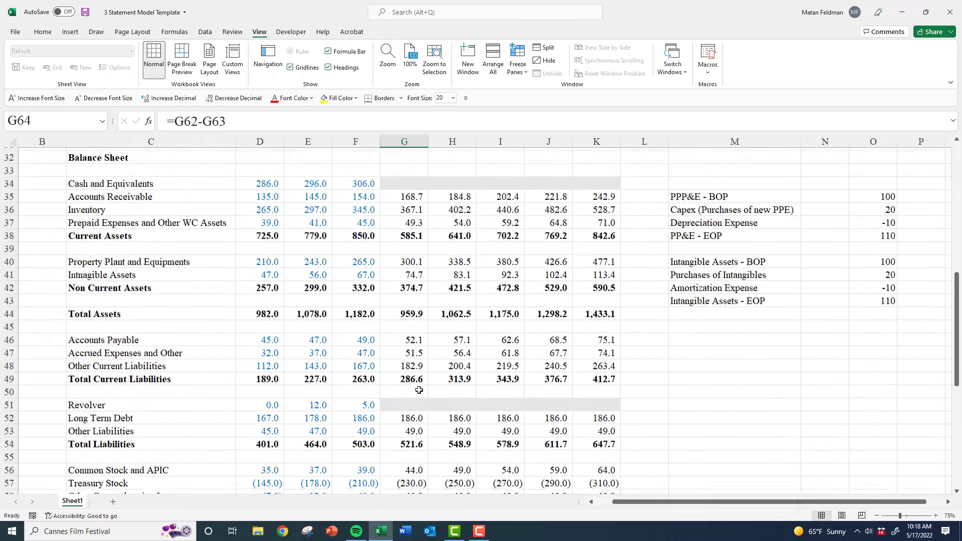
{"action": "left_click_drag", "start_coordinate": [407, 194], "coordinate": [613, 194]}
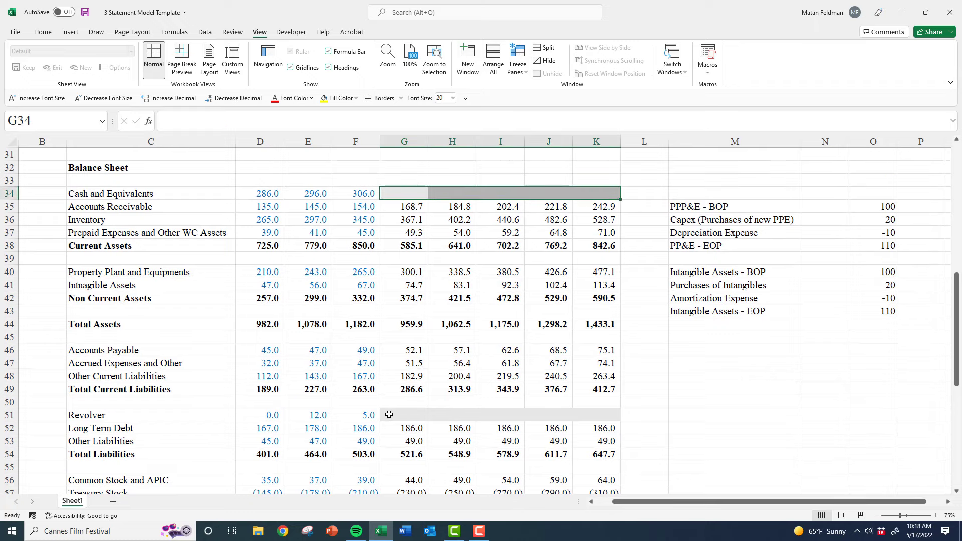
{"action": "left_click", "coordinate": [409, 412]}
{"action": "left_click_drag", "start_coordinate": [408, 410], "coordinate": [583, 411]}
{"action": "scroll", "coordinate": [500, 381], "scroll_direction": "up", "scroll_amount": 10}
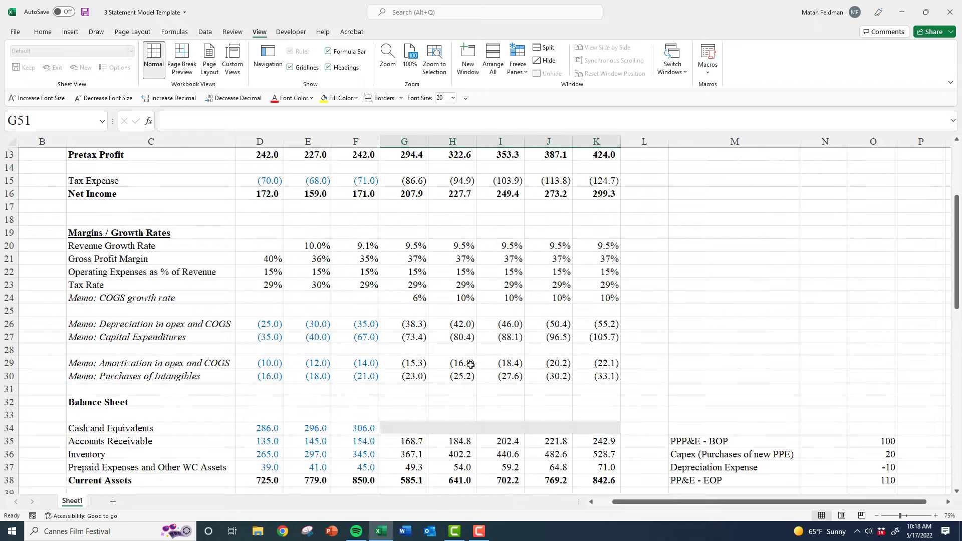
{"action": "left_click_drag", "start_coordinate": [381, 287], "coordinate": [582, 294]}
{"action": "scroll", "coordinate": [310, 349], "scroll_direction": "down", "scroll_amount": 1}
{"action": "scroll", "coordinate": [311, 349], "scroll_direction": "down", "scroll_amount": 17}
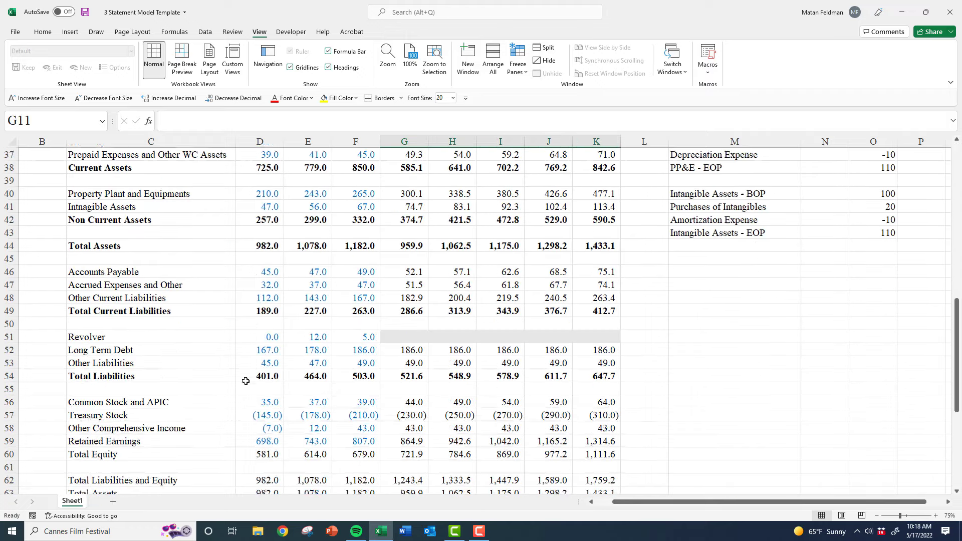
{"action": "scroll", "coordinate": [236, 376], "scroll_direction": "up", "scroll_amount": 1}
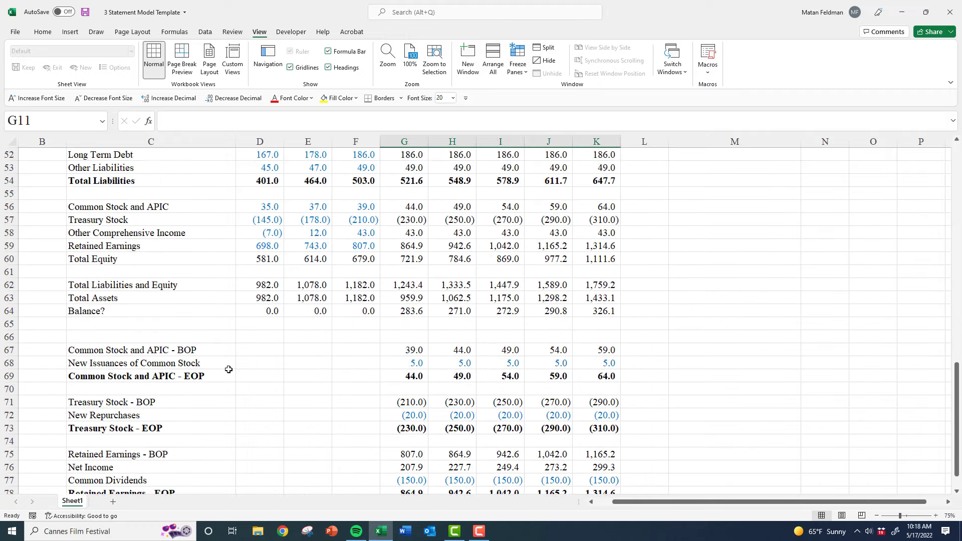
{"action": "scroll", "coordinate": [201, 367], "scroll_direction": "down", "scroll_amount": 1}
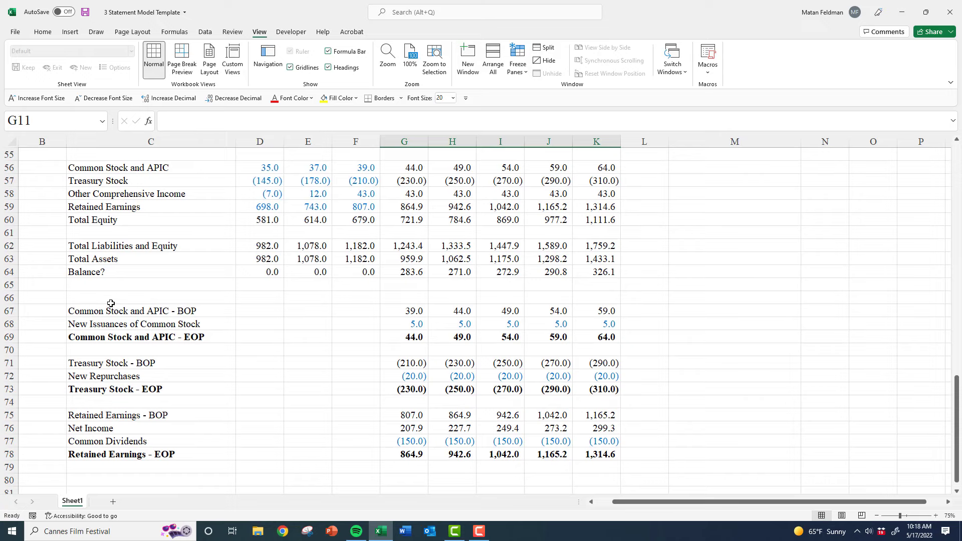
Add a bold "Schedules" heading in C66 above the equity roll-forwards
{"action": "left_click", "coordinate": [116, 295]}
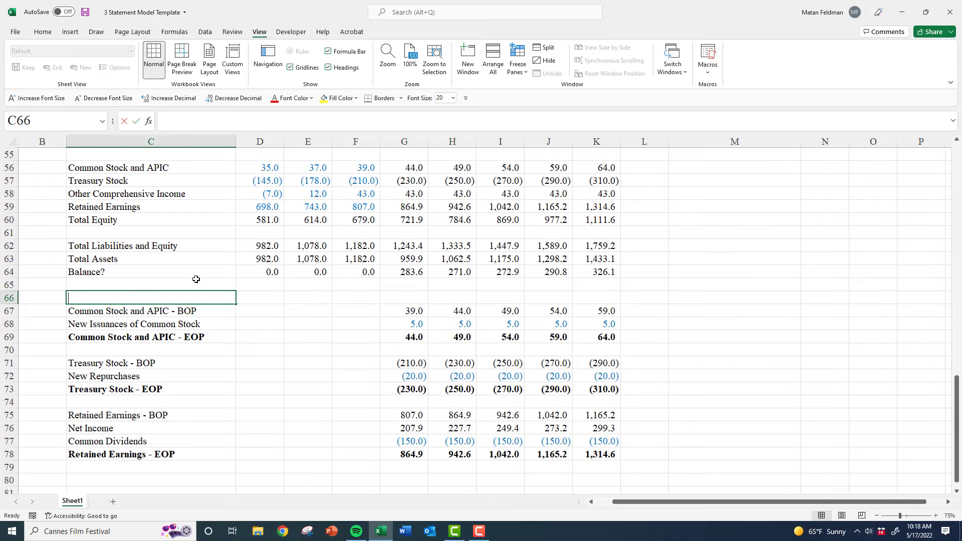
{"action": "type", "text": "Sc"}
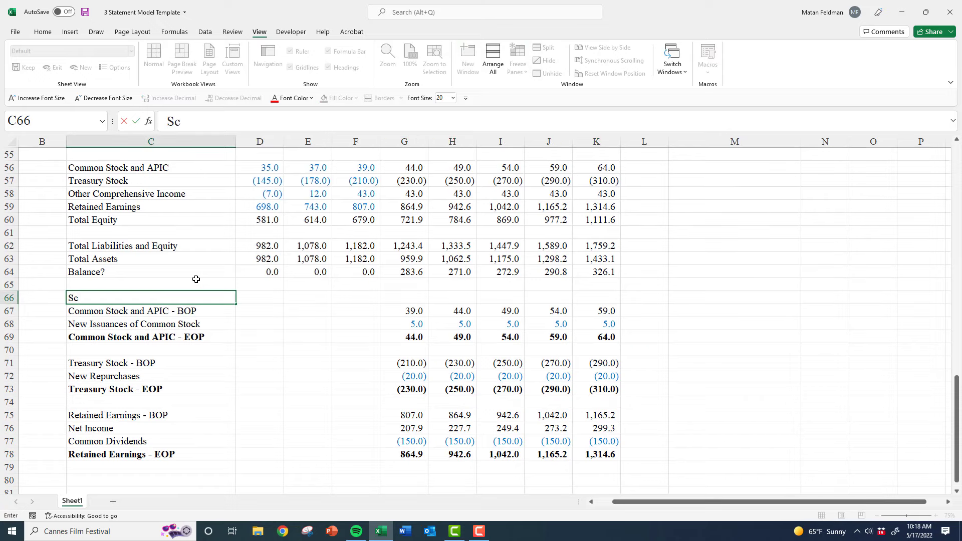
{"action": "type", "text": "hedules"}
{"action": "key", "text": "ctrl+Return"}
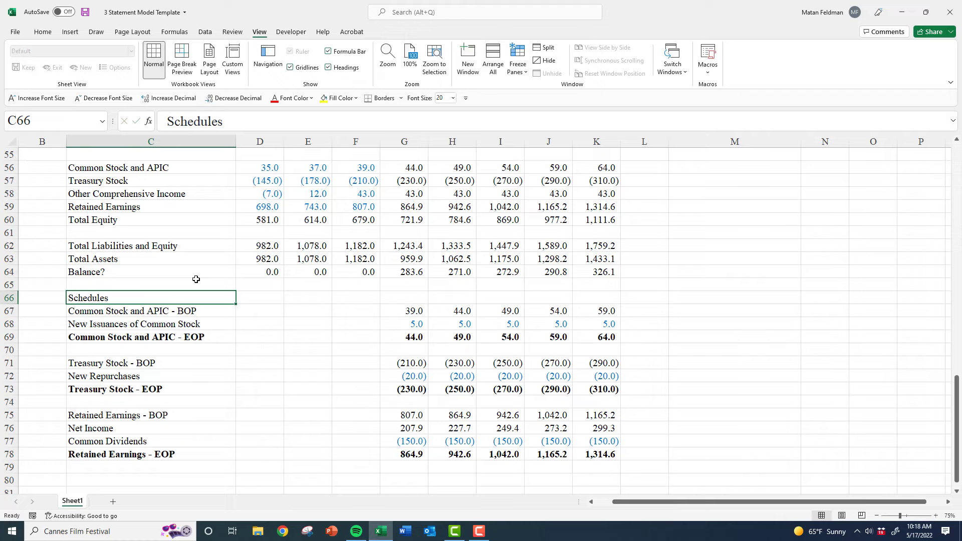
{"action": "key", "text": "ctrl+b"}
{"action": "key", "text": "shift+Right"}
{"action": "key", "text": "shift+Right"}
{"action": "key", "text": "shift+Right"}
{"action": "key", "text": "Right"}
{"action": "key", "text": "Down"}
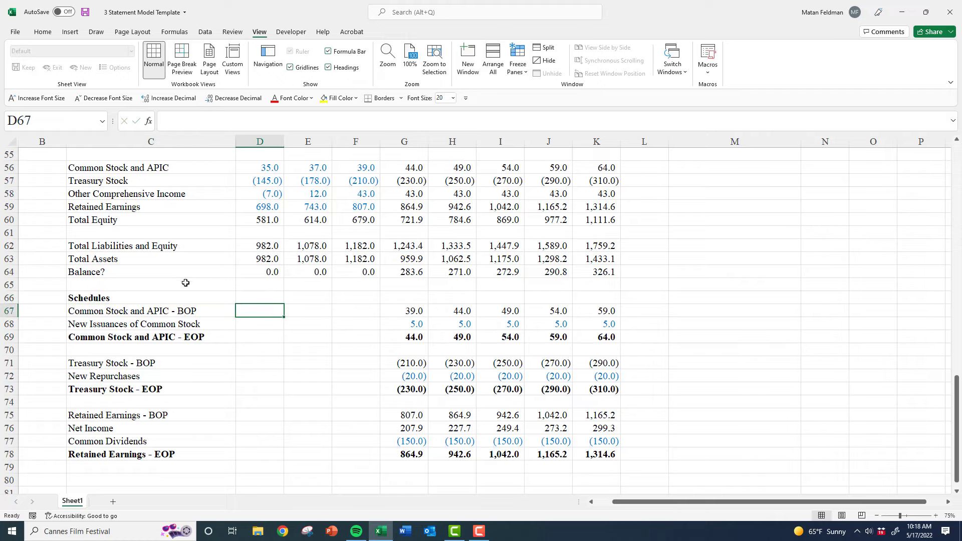
{"action": "scroll", "coordinate": [133, 265], "scroll_direction": "up", "scroll_amount": 8}
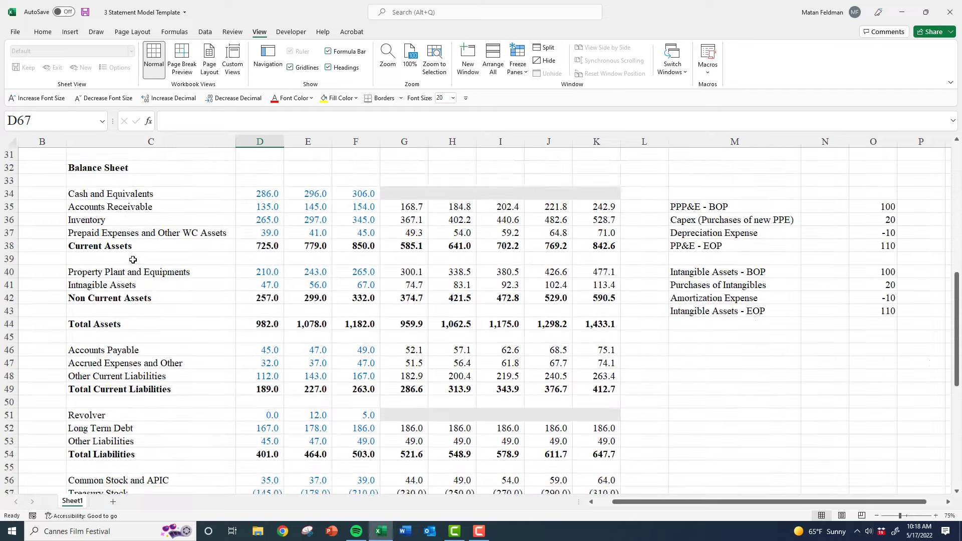
{"action": "scroll", "coordinate": [133, 259], "scroll_direction": "up", "scroll_amount": 10}
{"action": "scroll", "coordinate": [133, 260], "scroll_direction": "down", "scroll_amount": 4}
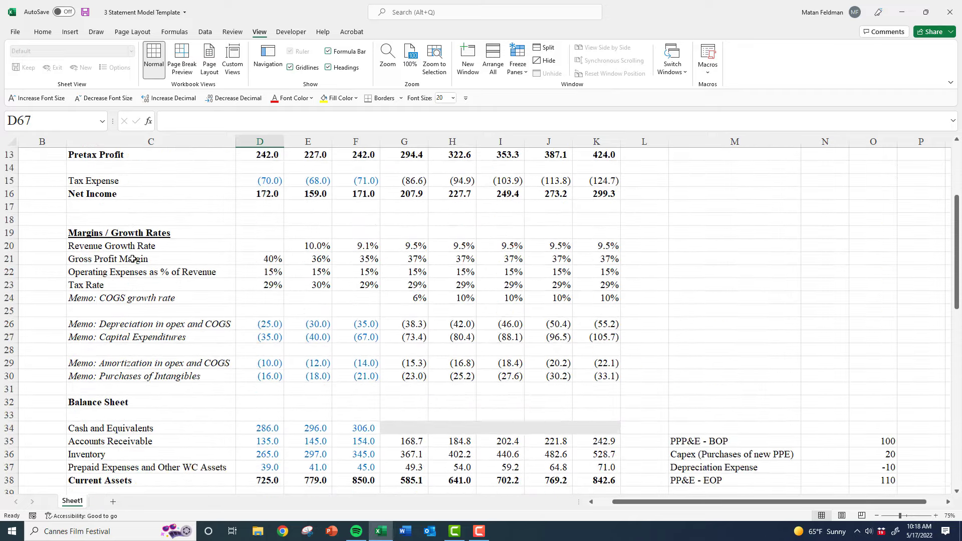
{"action": "scroll", "coordinate": [133, 259], "scroll_direction": "down", "scroll_amount": 14}
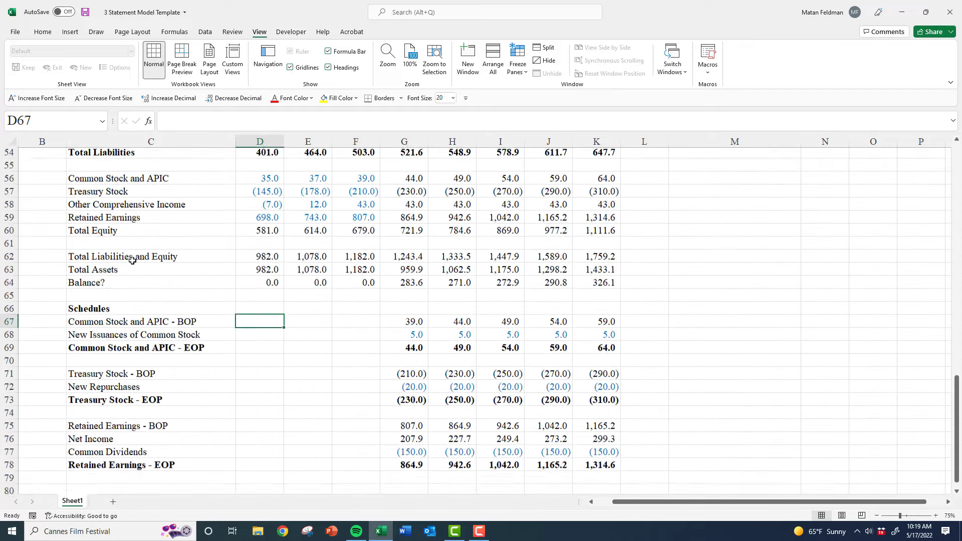
{"action": "scroll", "coordinate": [132, 260], "scroll_direction": "down", "scroll_amount": 3}
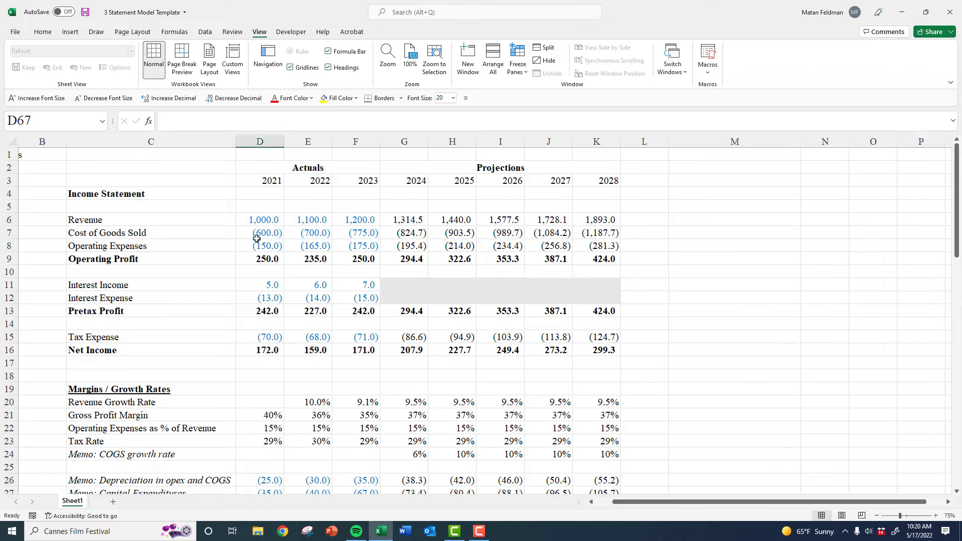
Bold the Total Equity row (C60:K60) and the Total Liabilities and Equity row (C62:K62)
{"action": "left_click", "coordinate": [234, 195]}
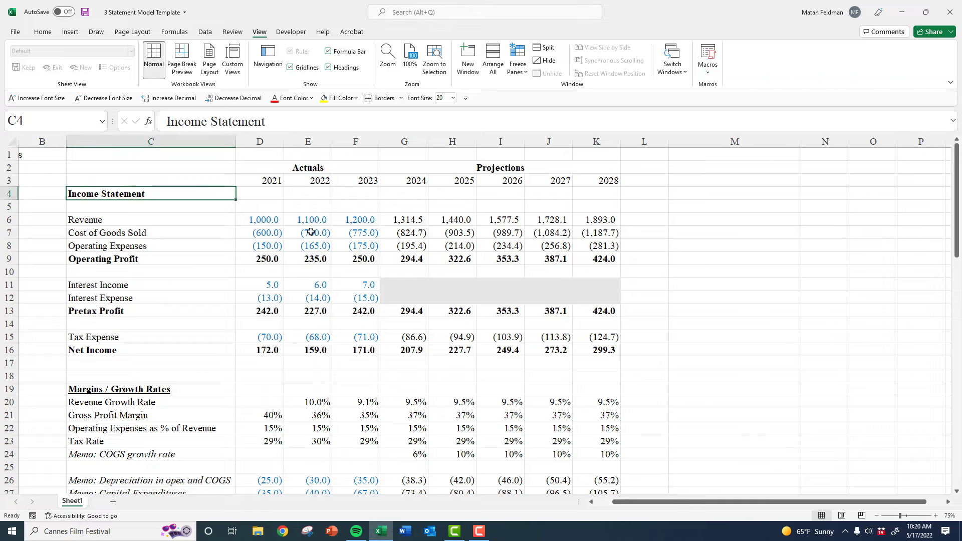
{"action": "scroll", "coordinate": [310, 232], "scroll_direction": "down", "scroll_amount": 8}
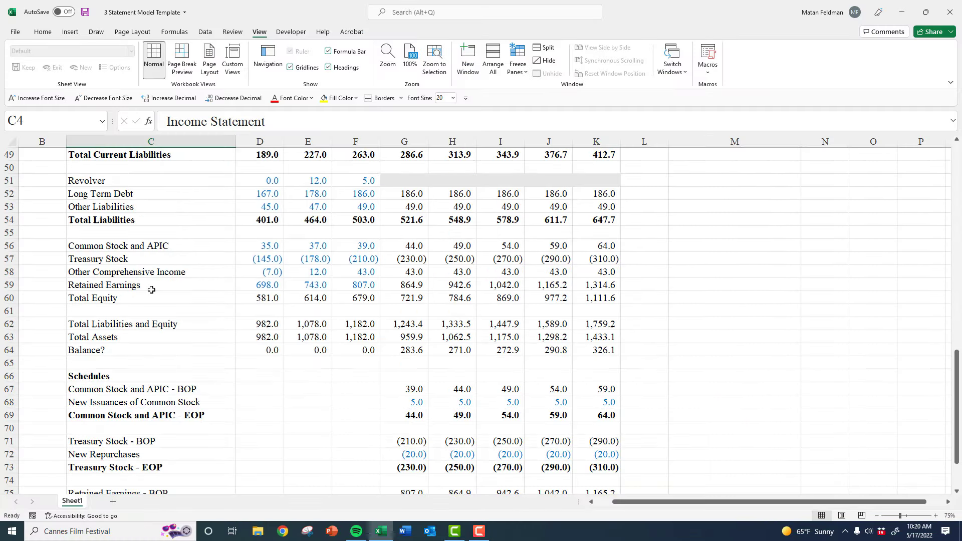
{"action": "left_click", "coordinate": [177, 300]}
{"action": "left_click_drag", "start_coordinate": [177, 300], "coordinate": [580, 297]}
{"action": "key", "text": "ctrl+b"}
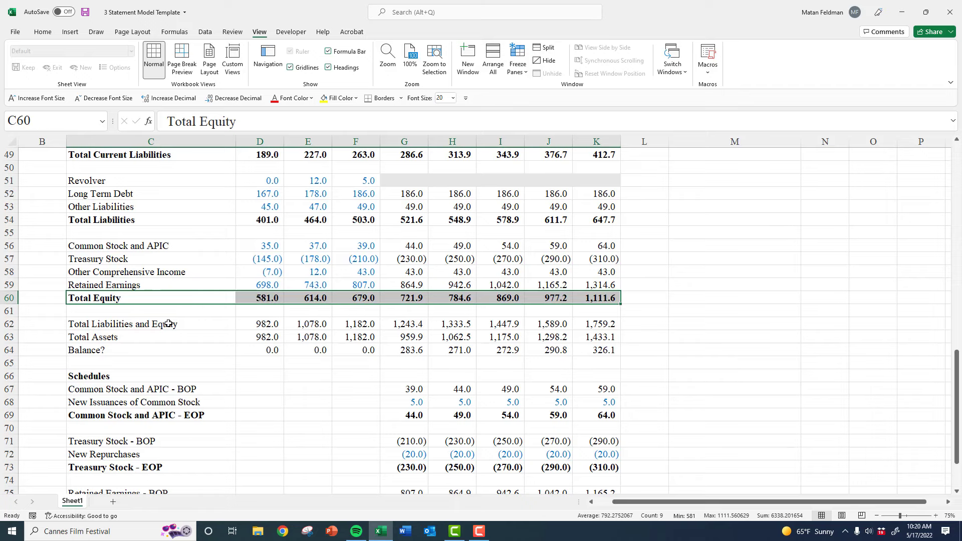
{"action": "left_click_drag", "start_coordinate": [168, 323], "coordinate": [593, 325]}
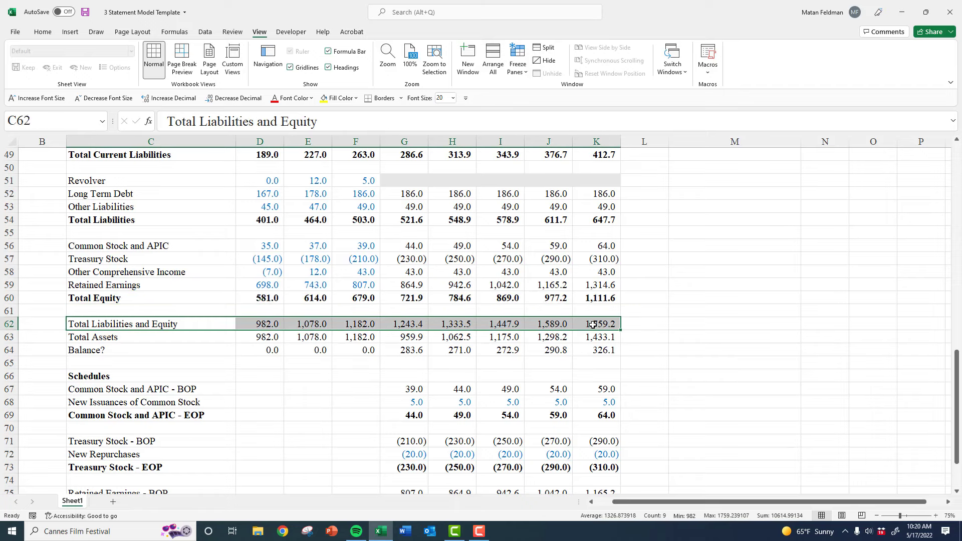
{"action": "key", "text": "ctrl+b"}
{"action": "left_click", "coordinate": [206, 369]}
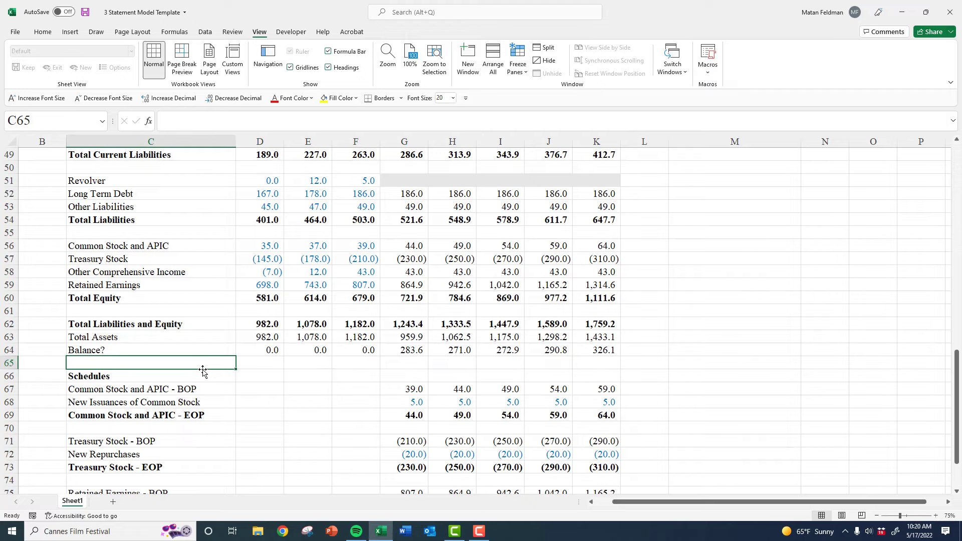
Add a bold "Cash Flow Statement" heading in C80 below the Retained Earnings roll-forward
{"action": "scroll", "coordinate": [203, 370], "scroll_direction": "down", "scroll_amount": 4}
{"action": "left_click", "coordinate": [129, 399]}
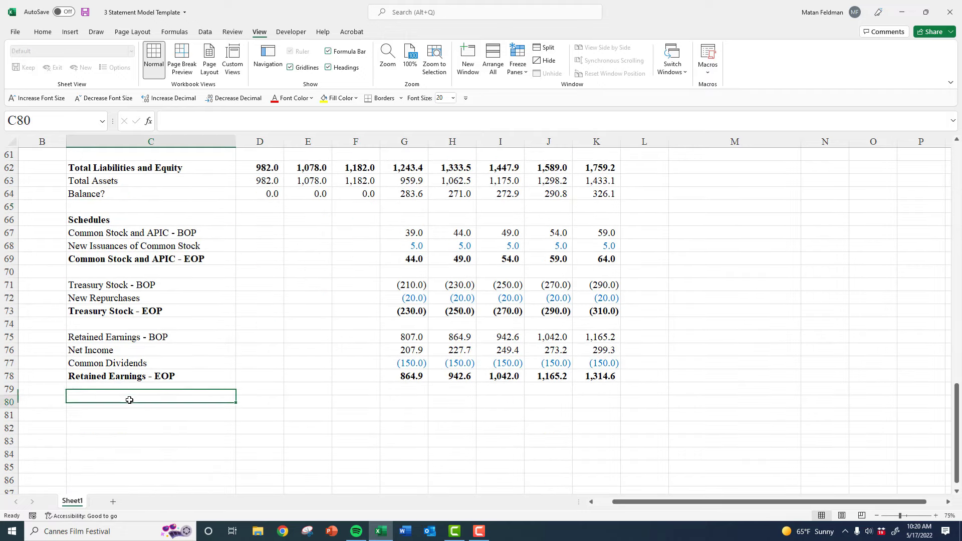
{"action": "type", "text": "Cash F"}
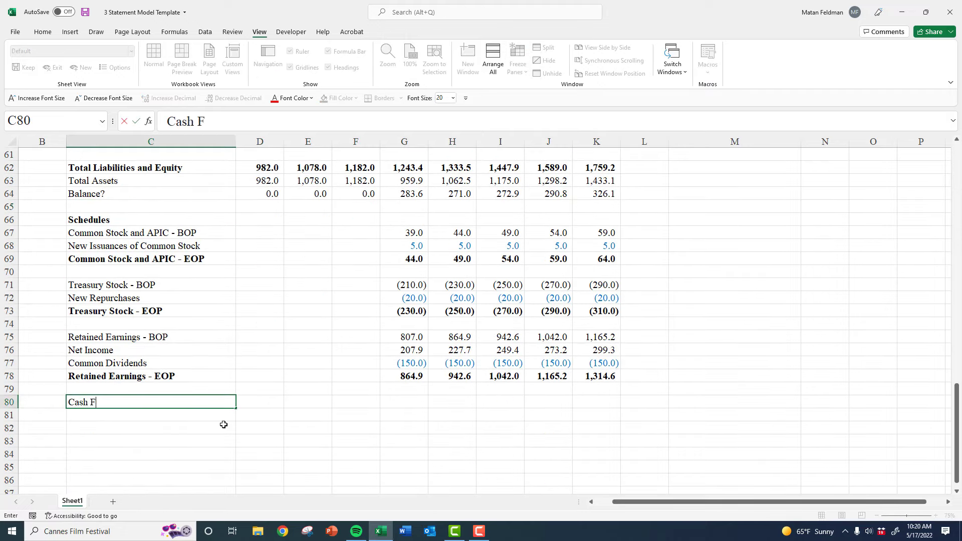
{"action": "type", "text": "low Statement"}
{"action": "key", "text": "ctrl+Return"}
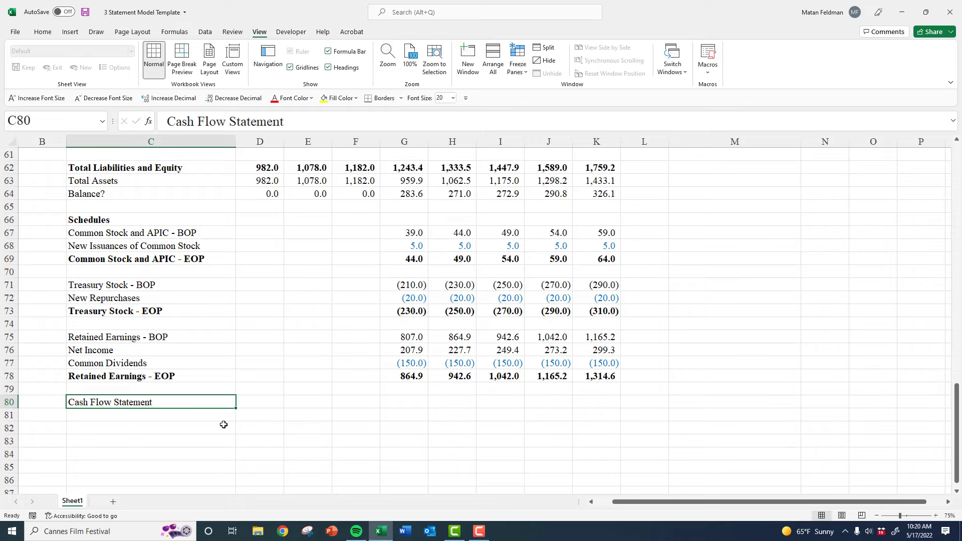
{"action": "key", "text": "ctrl+b"}
Enter an "x" navigation marker in B4 beside the Income Statement heading
{"action": "key", "text": "Left"}
{"action": "key", "text": "Up"}
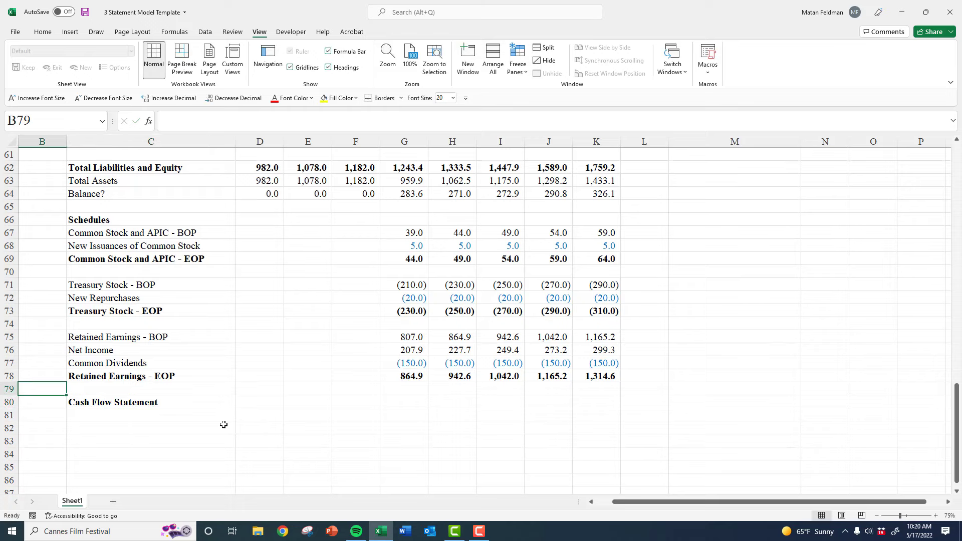
{"action": "key", "text": "Page_Up"}
{"action": "key", "text": "Page_Up"}
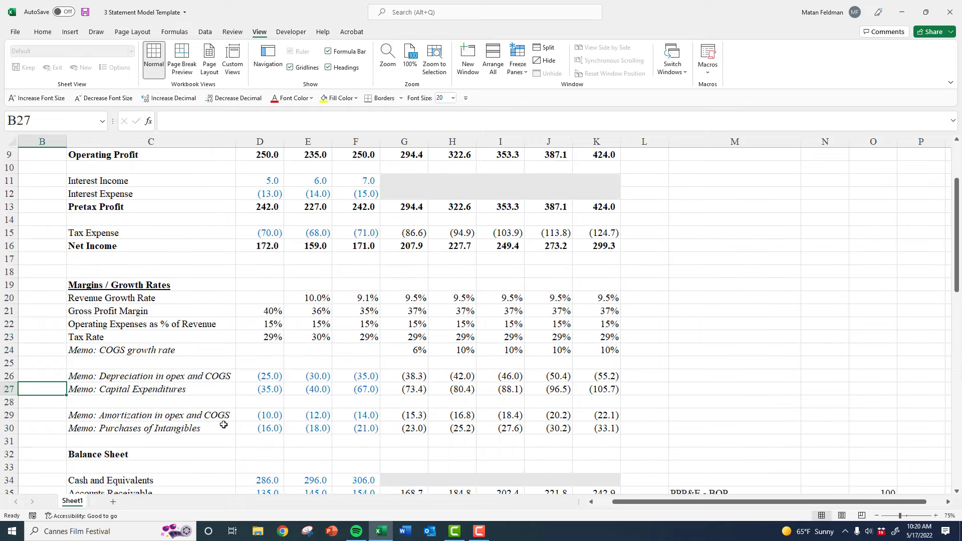
{"action": "key", "text": "Up"}
{"action": "key", "text": "Up"}
{"action": "key", "text": "Up"}
{"action": "key", "text": "Up"}
{"action": "key", "text": "Up"}
{"action": "key", "text": "Up"}
{"action": "key", "text": "Up"}
{"action": "key", "text": "Up"}
{"action": "key", "text": "Up"}
{"action": "key", "text": "Up"}
{"action": "key", "text": "Up"}
{"action": "key", "text": "Up"}
{"action": "key", "text": "Up"}
{"action": "key", "text": "Up"}
{"action": "key", "text": "Up"}
{"action": "key", "text": "Up"}
{"action": "key", "text": "Up"}
{"action": "key", "text": "Up"}
{"action": "key", "text": "Up"}
{"action": "scroll", "coordinate": [224, 424], "scroll_direction": "up", "scroll_amount": 3}
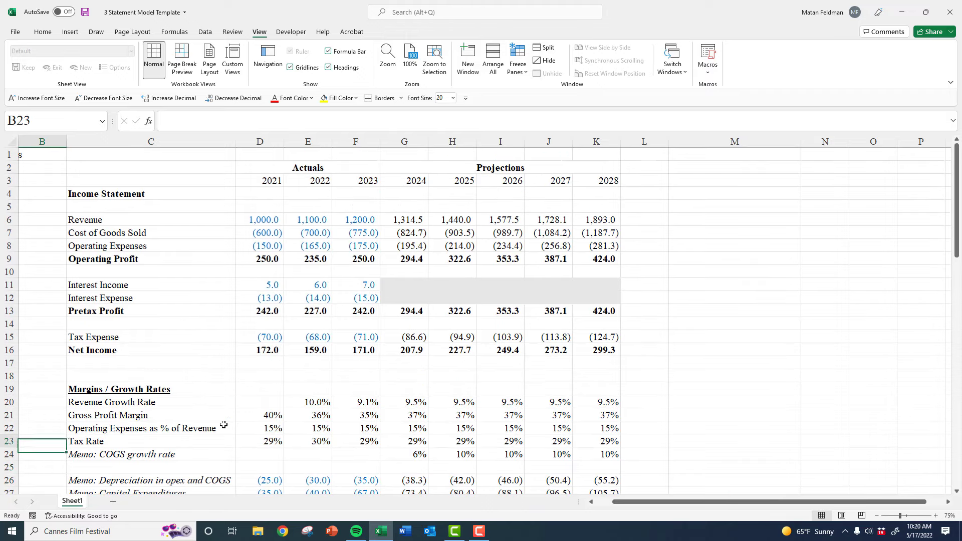
{"action": "key", "text": "ctrl+Home"}
{"action": "key", "text": "Right"}
{"action": "key", "text": "Down"}
{"action": "key", "text": "Down"}
{"action": "key", "text": "Down"}
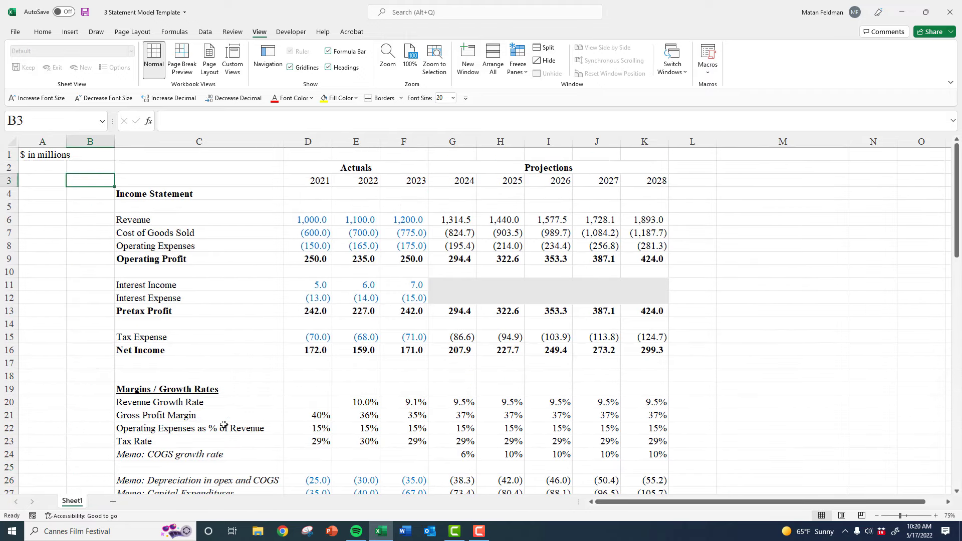
{"action": "key", "text": "Down"}
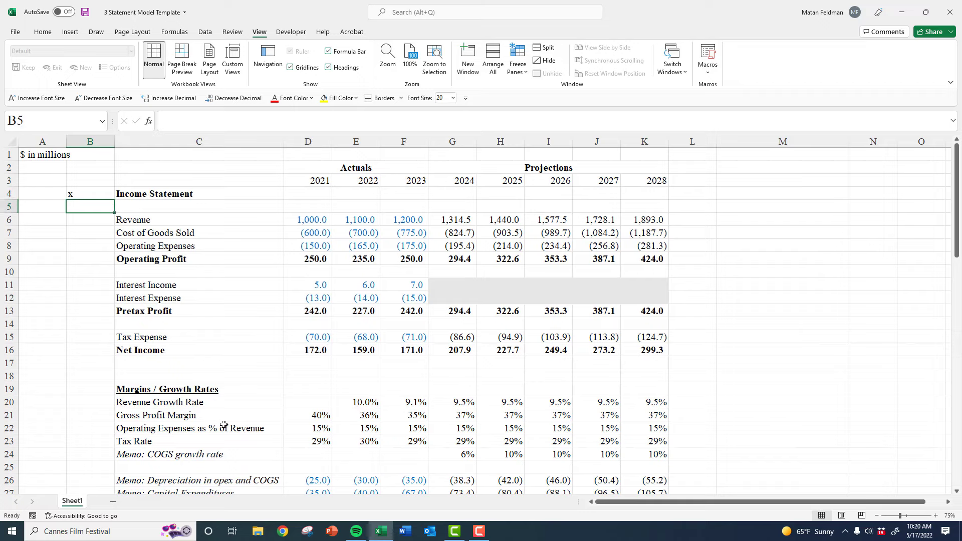
Enter an "x" navigation marker in B32 beside the Balance Sheet heading
{"action": "key", "text": "Page_Down"}
{"action": "key", "text": "Down"}
{"action": "type", "text": "x"}
{"action": "key", "text": "Return"}
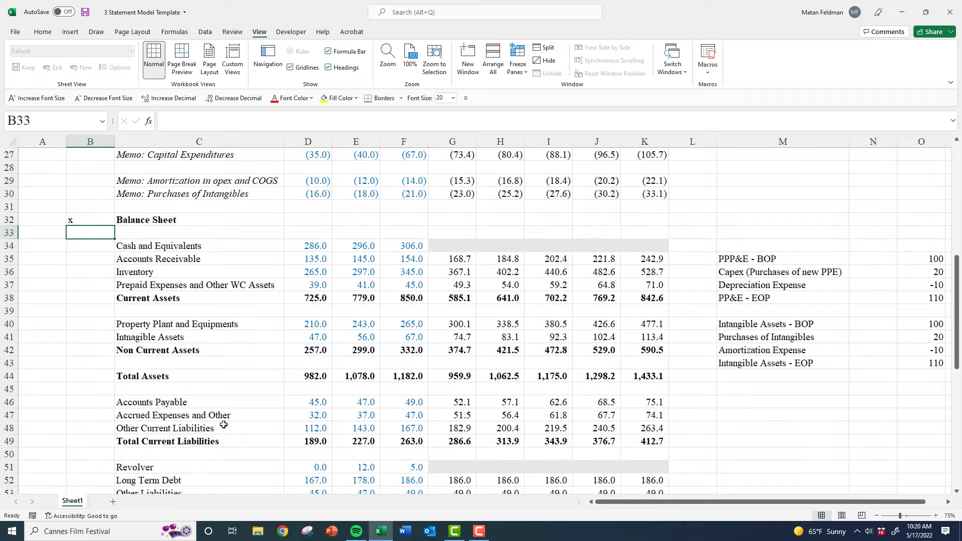
Enter an "x" navigation marker in B66 beside the Schedules heading
{"action": "key", "text": "Page_Down"}
{"action": "key", "text": "Down"}
{"action": "key", "text": "Down"}
{"action": "key", "text": "Down"}
{"action": "key", "text": "Down"}
{"action": "key", "text": "Down"}
{"action": "key", "text": "Down"}
{"action": "key", "text": "Down"}
{"action": "key", "text": "Down"}
{"action": "key", "text": "Down"}
{"action": "key", "text": "Down"}
{"action": "key", "text": "Down"}
{"action": "key", "text": "Down"}
{"action": "key", "text": "Down"}
{"action": "key", "text": "Down"}
{"action": "key", "text": "Down"}
{"action": "key", "text": "Down"}
{"action": "key", "text": "Down"}
{"action": "key", "text": "Down"}
{"action": "key", "text": "Down"}
{"action": "key", "text": "Down"}
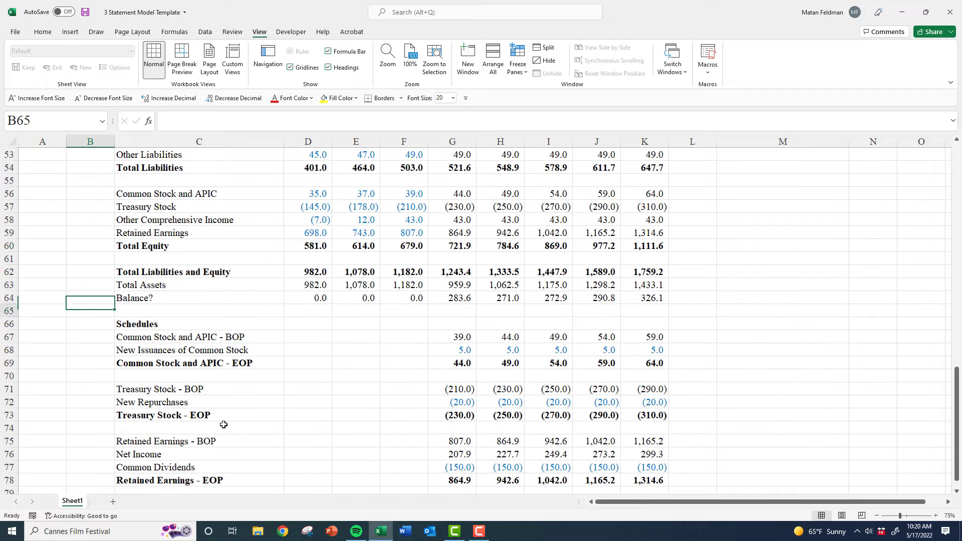
{"action": "key", "text": "Up"}
{"action": "key", "text": "Up"}
{"action": "key", "text": "Up"}
{"action": "key", "text": "Up"}
{"action": "key", "text": "Up"}
{"action": "key", "text": "Up"}
{"action": "key", "text": "Up"}
{"action": "key", "text": "Up"}
{"action": "key", "text": "Up"}
{"action": "key", "text": "Up"}
{"action": "key", "text": "Up"}
{"action": "key", "text": "Up"}
{"action": "key", "text": "Up"}
{"action": "key", "text": "Up"}
{"action": "key", "text": "Up"}
{"action": "key", "text": "Up"}
{"action": "key", "text": "Up"}
{"action": "key", "text": "Up"}
{"action": "key", "text": "Up"}
{"action": "key", "text": "Up"}
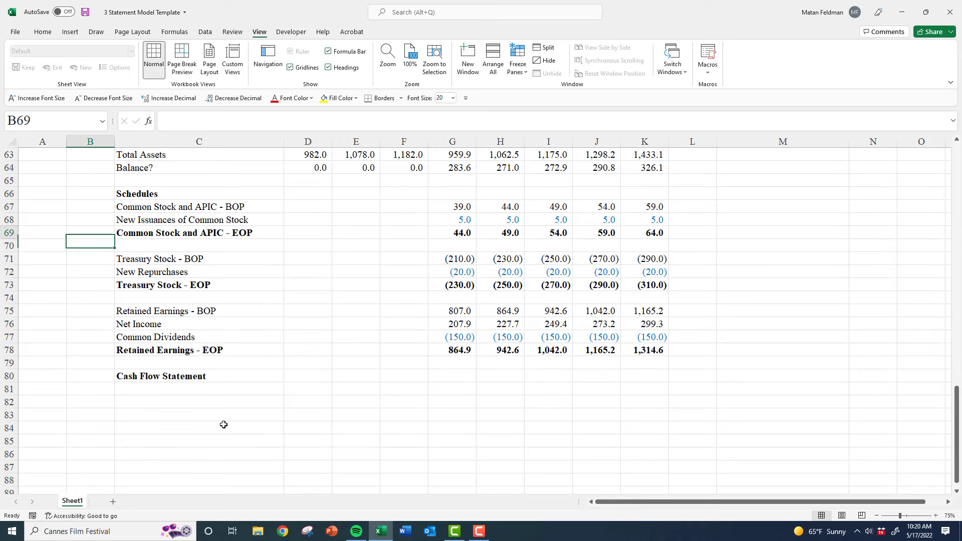
{"action": "type", "text": "x"}
{"action": "key", "text": "Return"}
Enter an "x" navigation marker in B80 beside the Cash Flow Statement heading
{"action": "key", "text": "Down"}
{"action": "key", "text": "Down"}
{"action": "key", "text": "Down"}
{"action": "key", "text": "Down"}
{"action": "key", "text": "Down"}
{"action": "key", "text": "Down"}
{"action": "key", "text": "Down"}
{"action": "key", "text": "Down"}
{"action": "key", "text": "Down"}
{"action": "key", "text": "Down"}
{"action": "key", "text": "Down"}
{"action": "key", "text": "Down"}
{"action": "key", "text": "Down"}
{"action": "key", "text": "Down"}
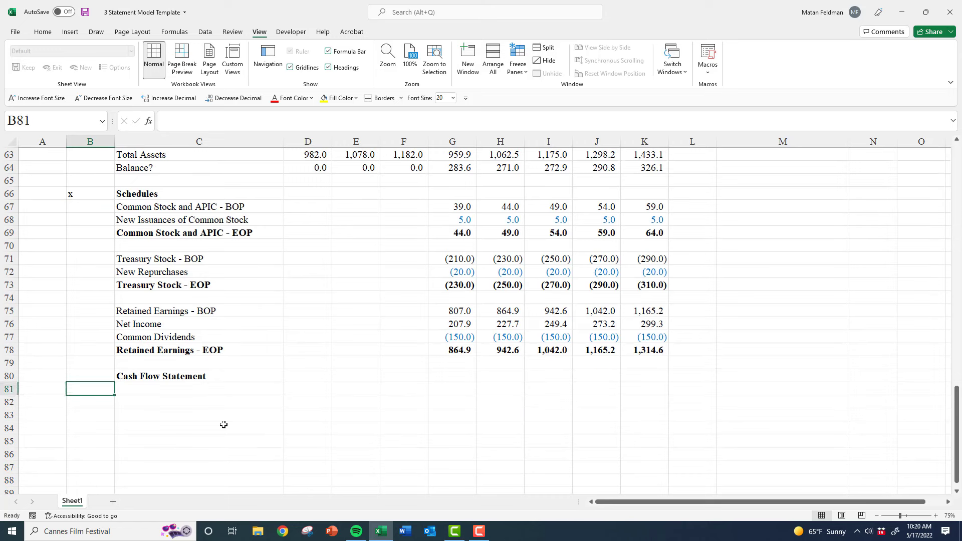
{"action": "key", "text": "Up"}
{"action": "type", "text": "x"}
{"action": "key", "text": "Up"}
{"action": "key", "text": "Down"}
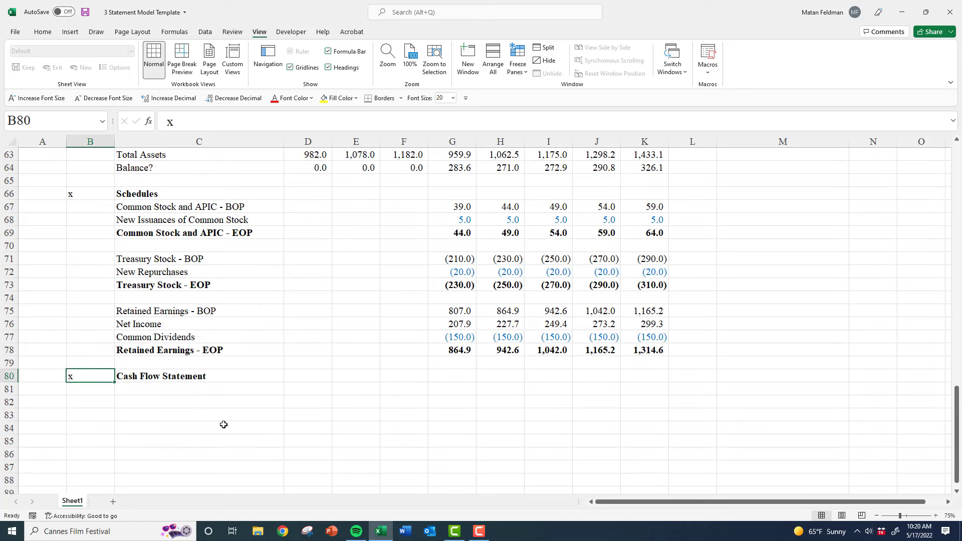
Jump between the "x" markers in column B to check navigation across the sections, ending in the blank area below Cash Flow Statement
{"action": "key", "text": "Down"}
{"action": "key", "text": "Up"}
{"action": "key", "text": "Up"}
{"action": "key", "text": "Up"}
{"action": "key", "text": "Up"}
{"action": "key", "text": "Up"}
{"action": "key", "text": "Up"}
{"action": "key", "text": "Up"}
{"action": "key", "text": "Up"}
{"action": "key", "text": "Up"}
{"action": "key", "text": "Up"}
{"action": "key", "text": "Up"}
{"action": "key", "text": "Up"}
{"action": "key", "text": "Up"}
{"action": "key", "text": "Up"}
{"action": "key", "text": "Up"}
{"action": "key", "text": "Up"}
{"action": "key", "text": "Up"}
{"action": "key", "text": "Up"}
{"action": "key", "text": "Up"}
{"action": "key", "text": "Up"}
{"action": "key", "text": "Up"}
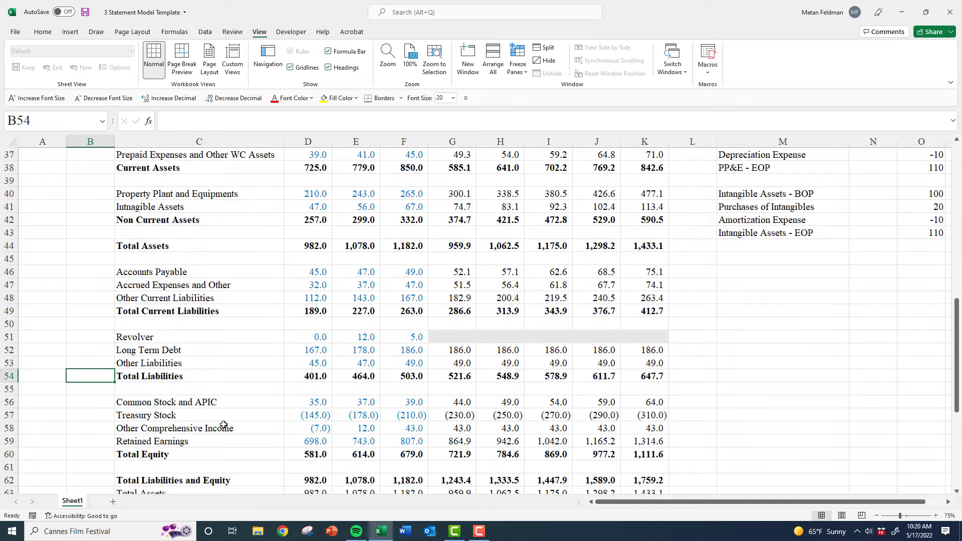
{"action": "key", "text": "Down"}
{"action": "key", "text": "Down"}
{"action": "key", "text": "ctrl+Down"}
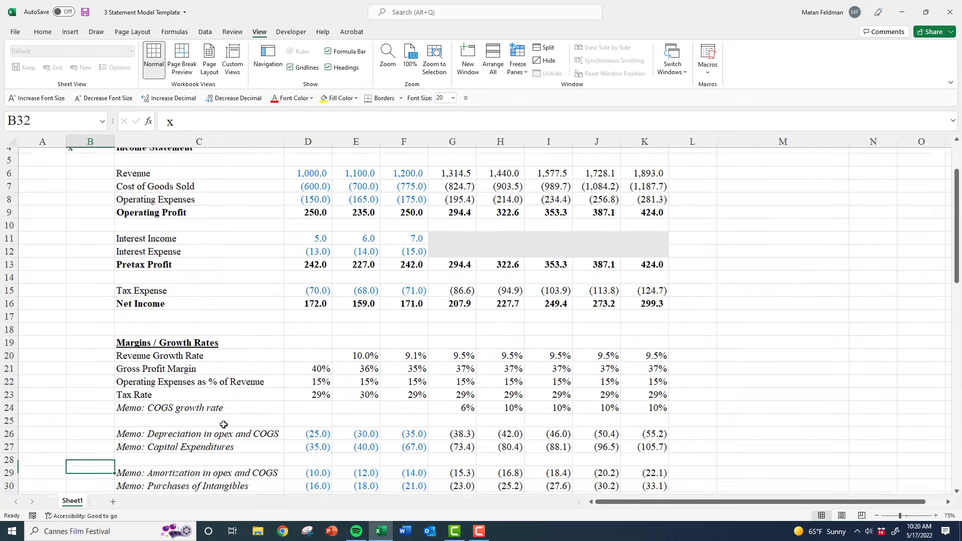
{"action": "key", "text": "ctrl+Down"}
{"action": "key", "text": "ctrl+Down"}
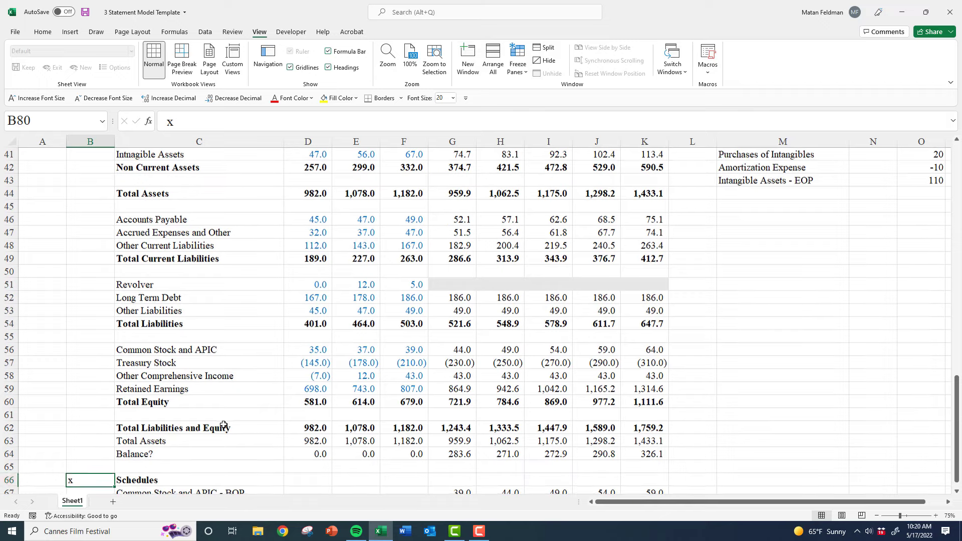
{"action": "key", "text": "Up"}
{"action": "key", "text": "Down"}
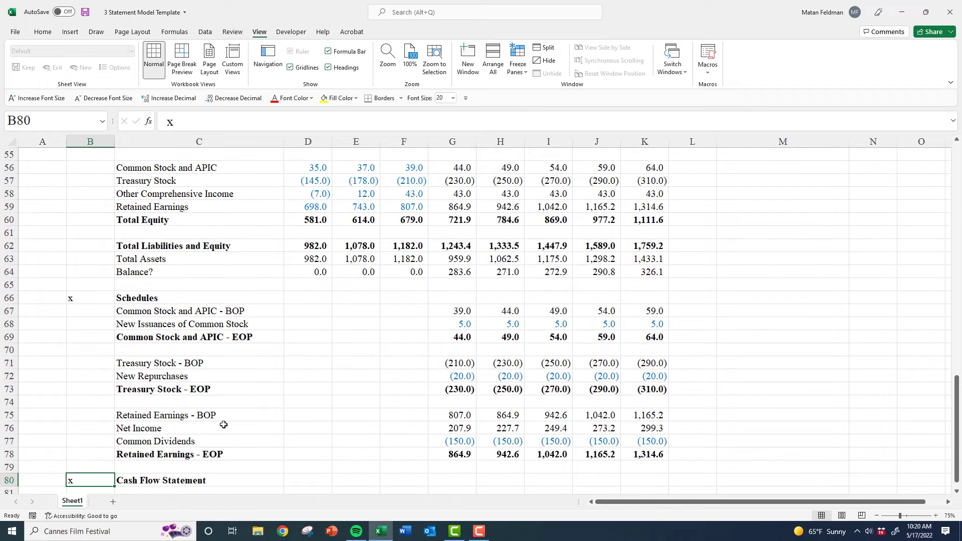
{"action": "key", "text": "Down"}
{"action": "key", "text": "Up"}
{"action": "key", "text": "Up"}
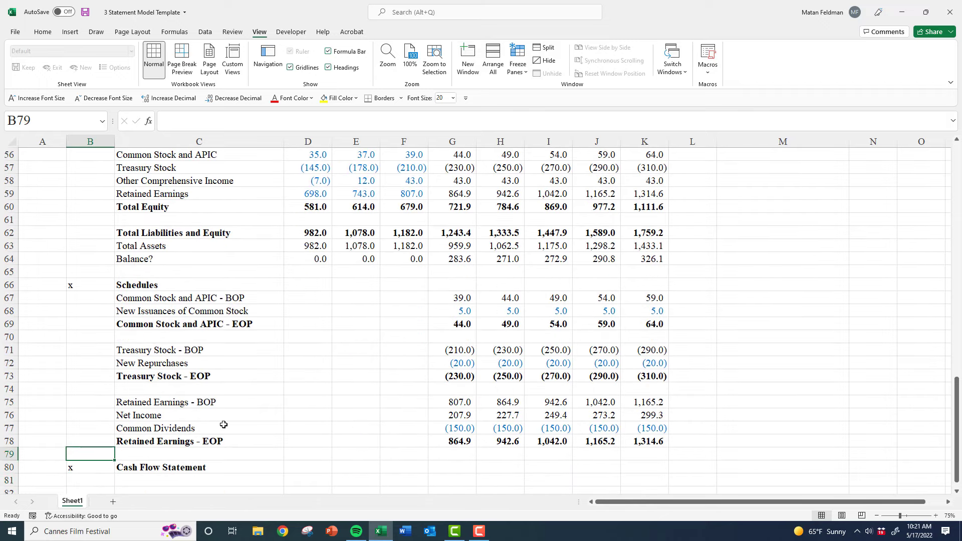
{"action": "key", "text": "Down"}
{"action": "key", "text": "Down"}
{"action": "key", "text": "Down"}
{"action": "key", "text": "Down"}
{"action": "key", "text": "Down"}
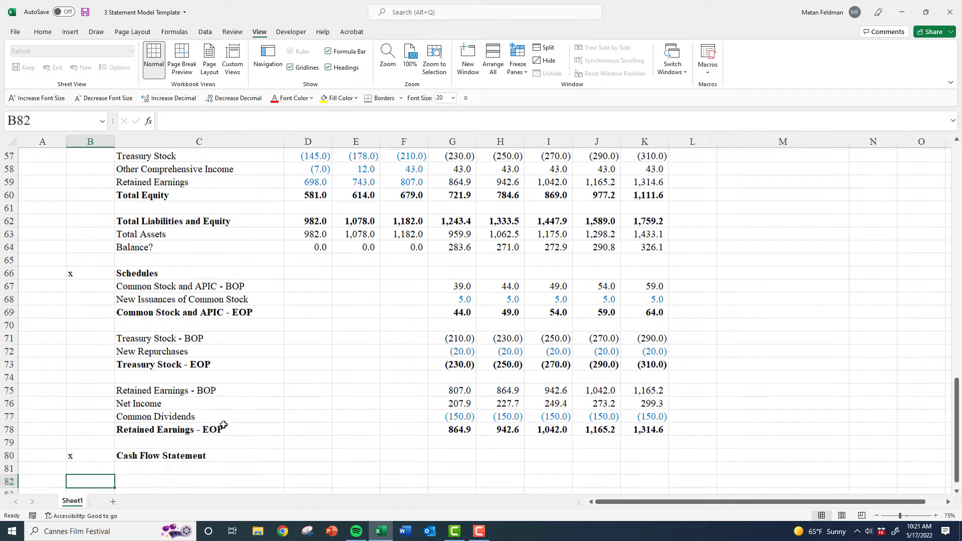
{"action": "key", "text": "Right"}
{"action": "key", "text": "Up"}
{"action": "key", "text": "Up"}
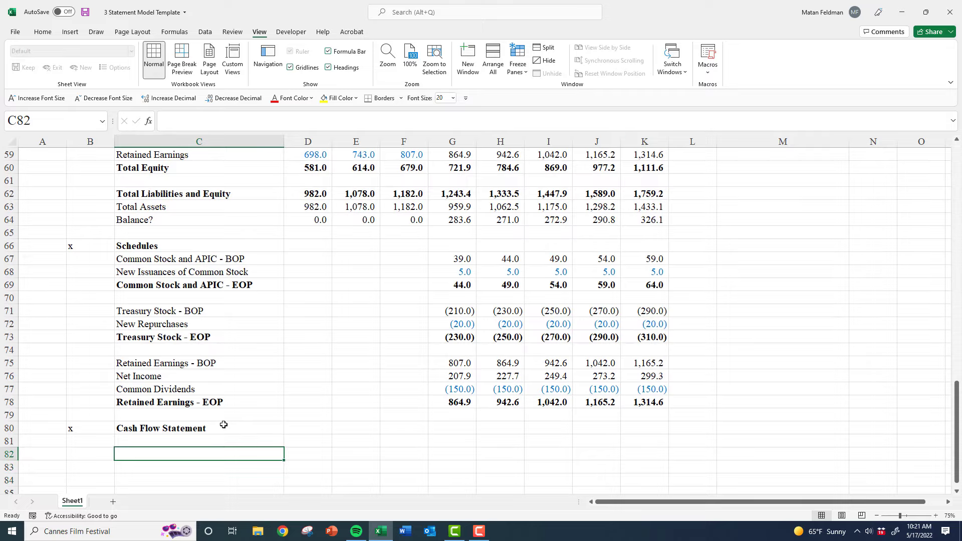
Examine the 2023–2024 Cash and Equivalents cells, the forecast balance sheet rows C35:K49 and the projected Balance? check in G64:K64
{"action": "scroll", "coordinate": [224, 424], "scroll_direction": "up", "scroll_amount": 8}
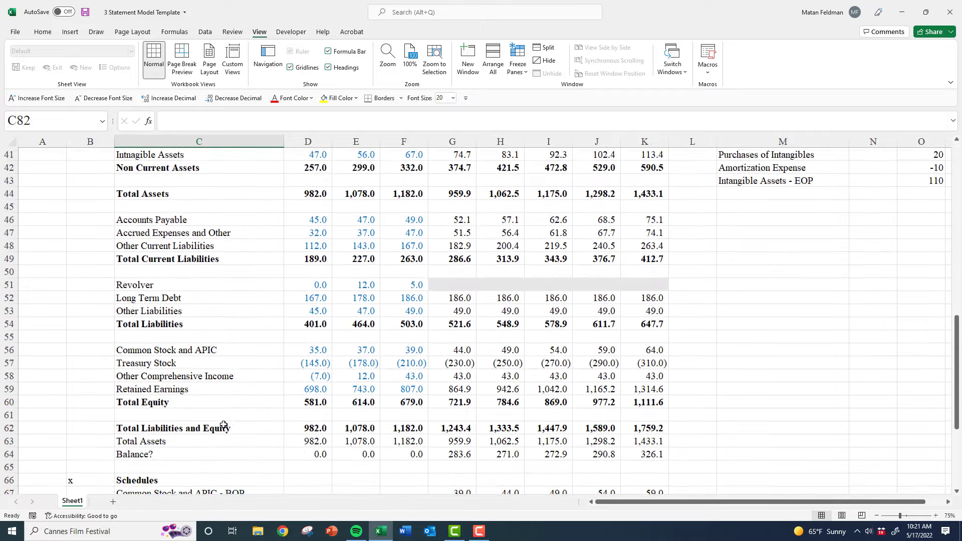
{"action": "scroll", "coordinate": [224, 424], "scroll_direction": "up", "scroll_amount": 2}
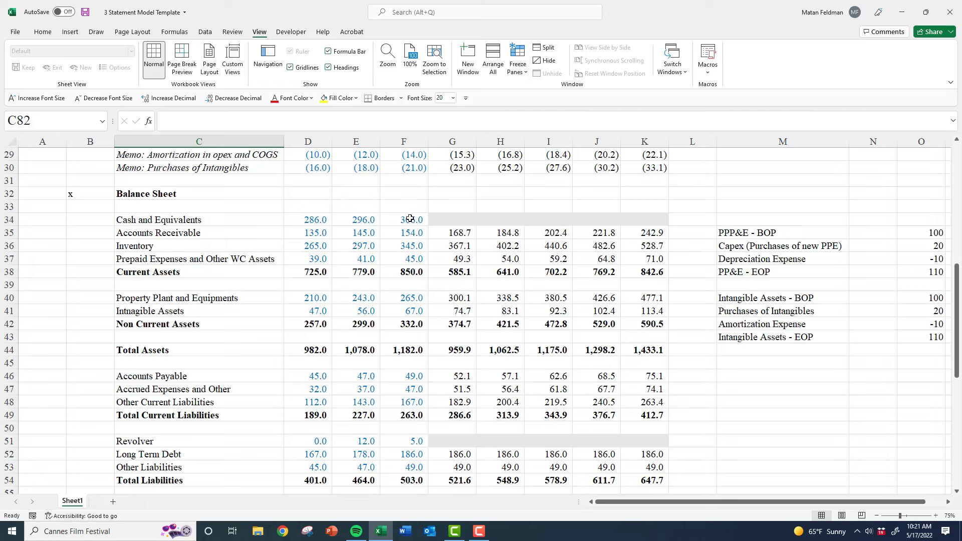
{"action": "left_click_drag", "start_coordinate": [409, 219], "coordinate": [443, 219]}
{"action": "left_click_drag", "start_coordinate": [156, 230], "coordinate": [637, 414]}
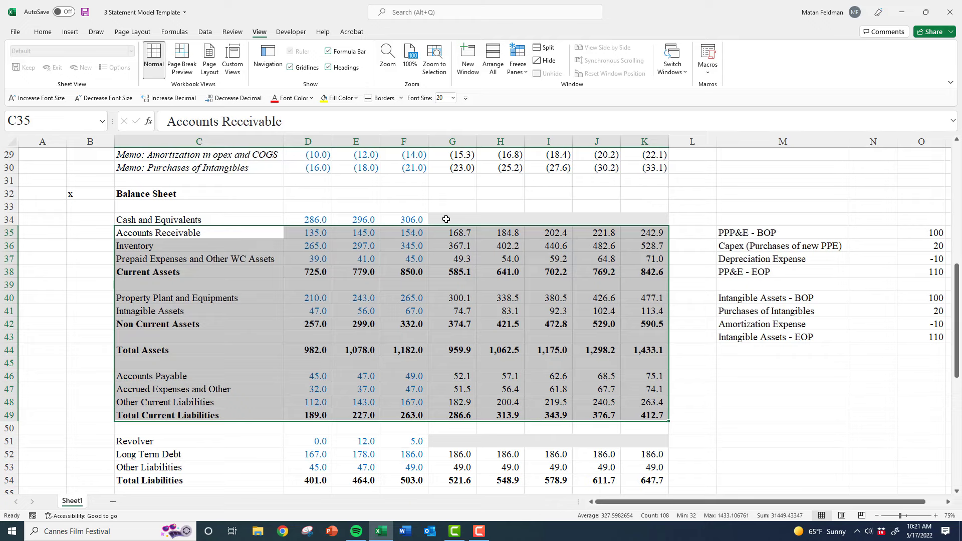
{"action": "mouse_move", "coordinate": [446, 219]}
{"action": "left_mouse_down"}
{"action": "mouse_move", "coordinate": [409, 221]}
{"action": "mouse_move", "coordinate": [452, 225]}
{"action": "left_mouse_up"}
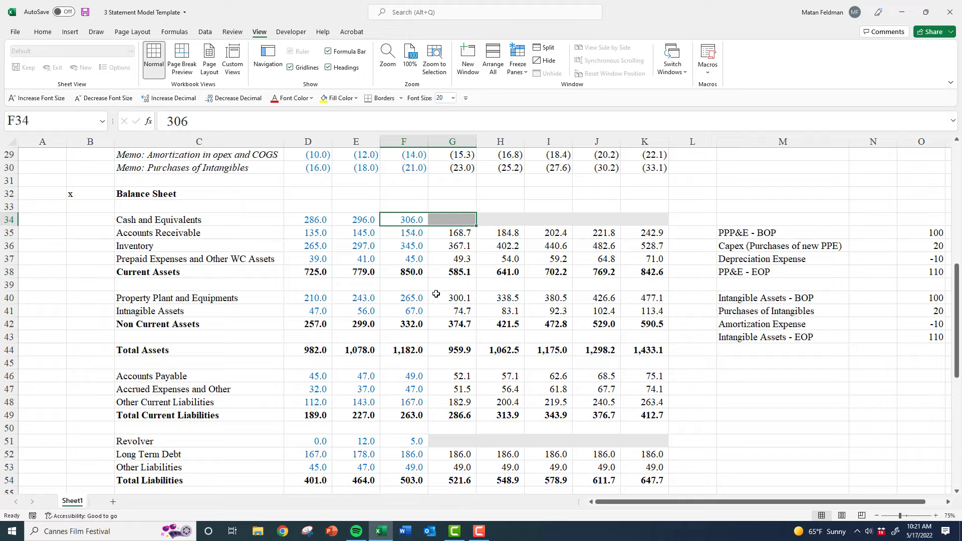
{"action": "scroll", "coordinate": [436, 294], "scroll_direction": "down", "scroll_amount": 5}
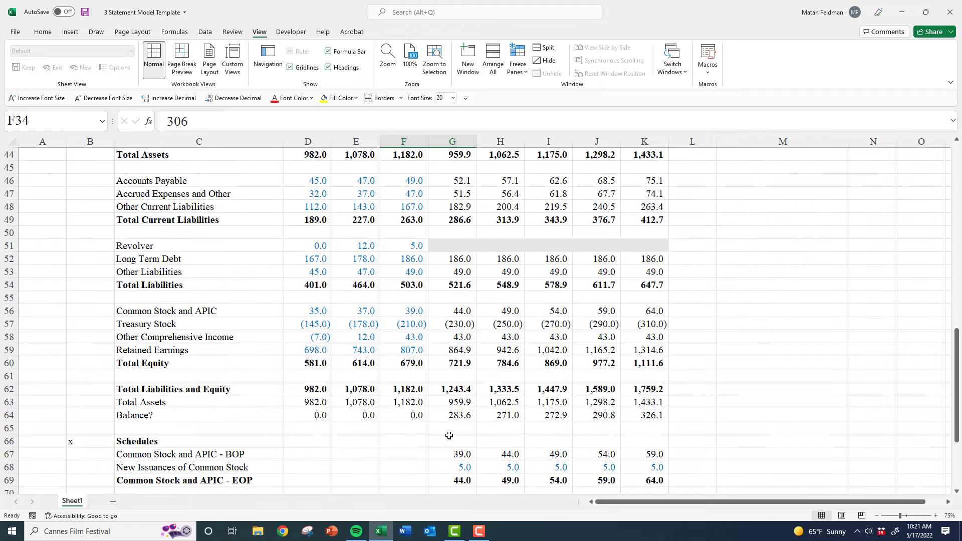
{"action": "left_click_drag", "start_coordinate": [446, 420], "coordinate": [643, 421]}
{"action": "scroll", "coordinate": [436, 423], "scroll_direction": "down", "scroll_amount": 1}
{"action": "scroll", "coordinate": [435, 423], "scroll_direction": "down", "scroll_amount": 4}
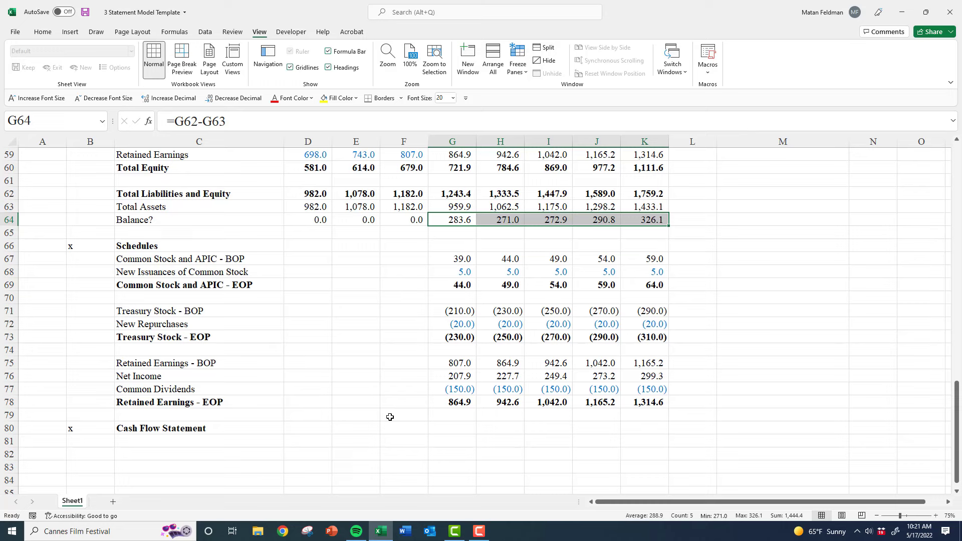
{"action": "left_click", "coordinate": [228, 443]}
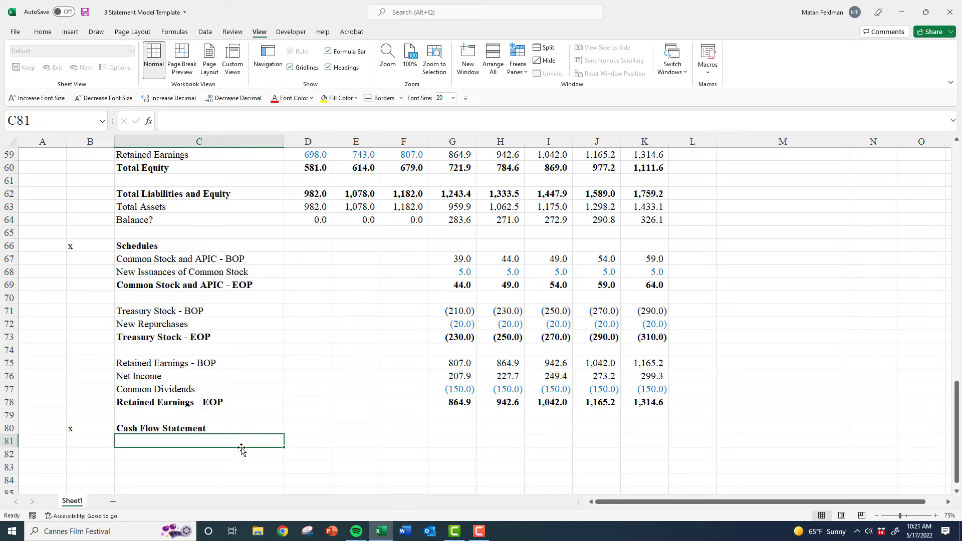
Enter the label Net Income in C82 under the Cash Flow Statement heading, in regular (non-bold) font
{"action": "key", "text": "Down"}
{"action": "type", "text": "Ne"}
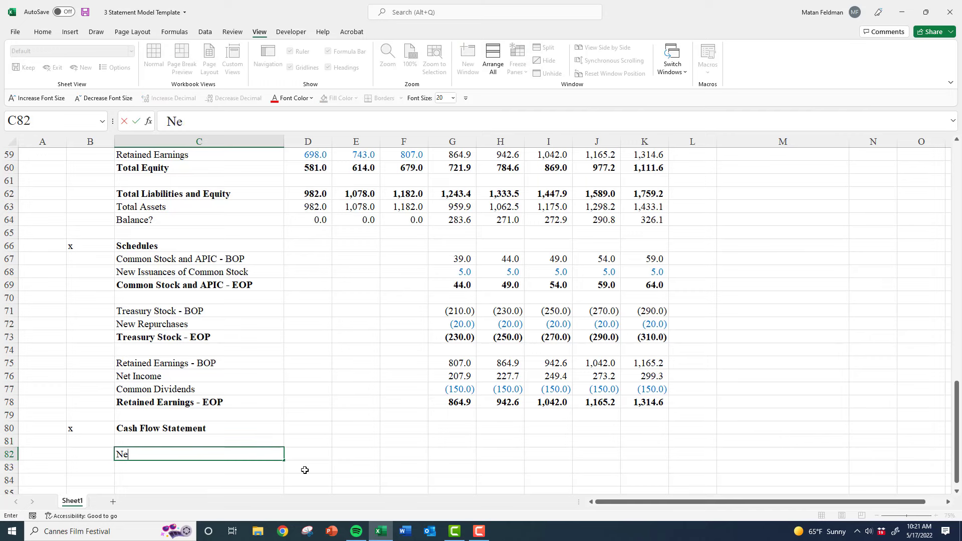
{"action": "type", "text": "t Income"}
{"action": "key", "text": "ctrl+b"}
{"action": "key", "text": "ctrl+Return"}
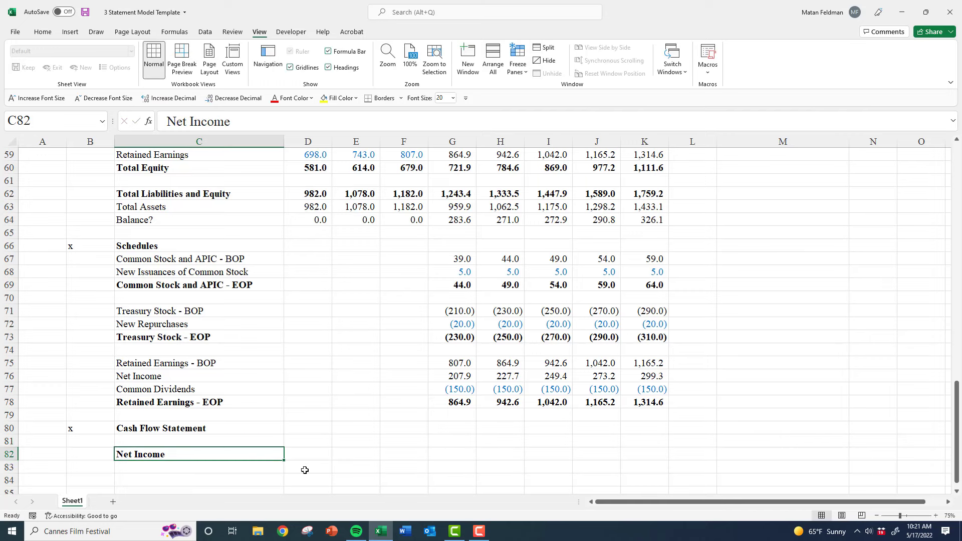
{"action": "key", "text": "ctrl+b"}
Split the worksheet horizontally into two panes just below row 17, under the income statement's Net Income line
{"action": "scroll", "coordinate": [272, 322], "scroll_direction": "up", "scroll_amount": 19}
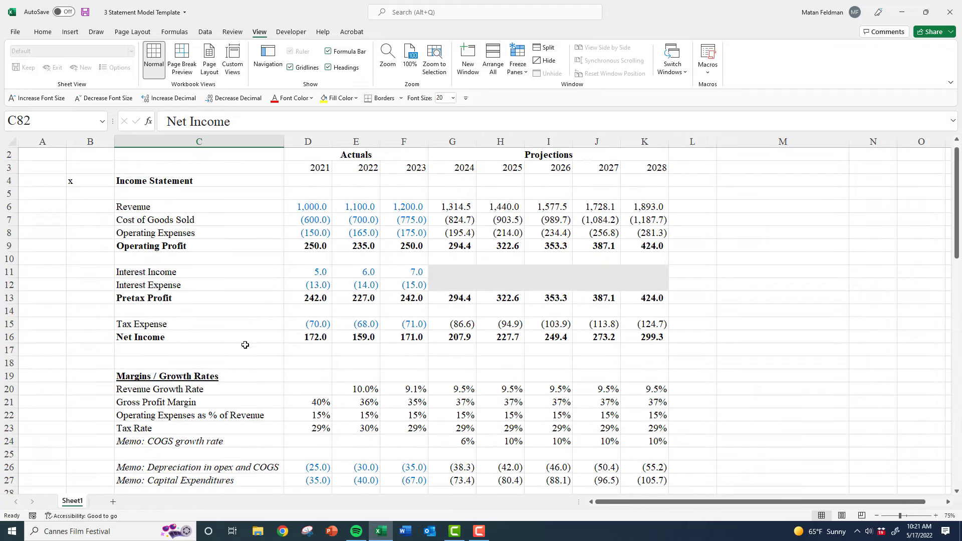
{"action": "scroll", "coordinate": [215, 337], "scroll_direction": "down", "scroll_amount": 10}
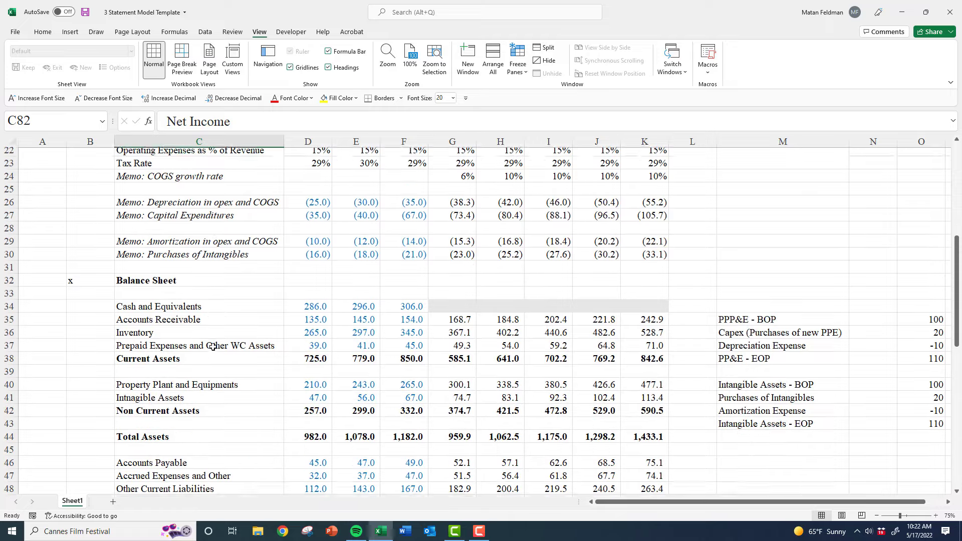
{"action": "scroll", "coordinate": [213, 346], "scroll_direction": "up", "scroll_amount": 10}
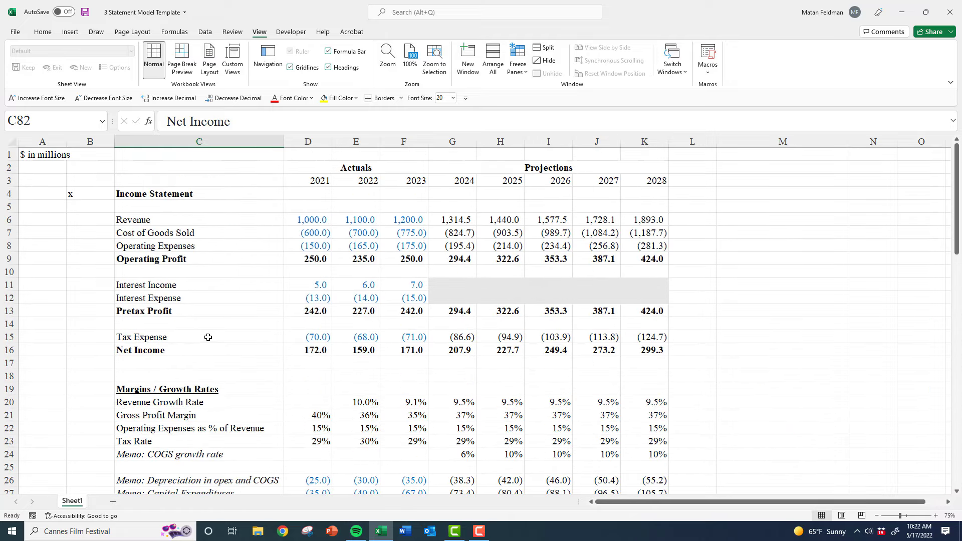
{"action": "left_click", "coordinate": [90, 362]}
{"action": "key", "text": "Left"}
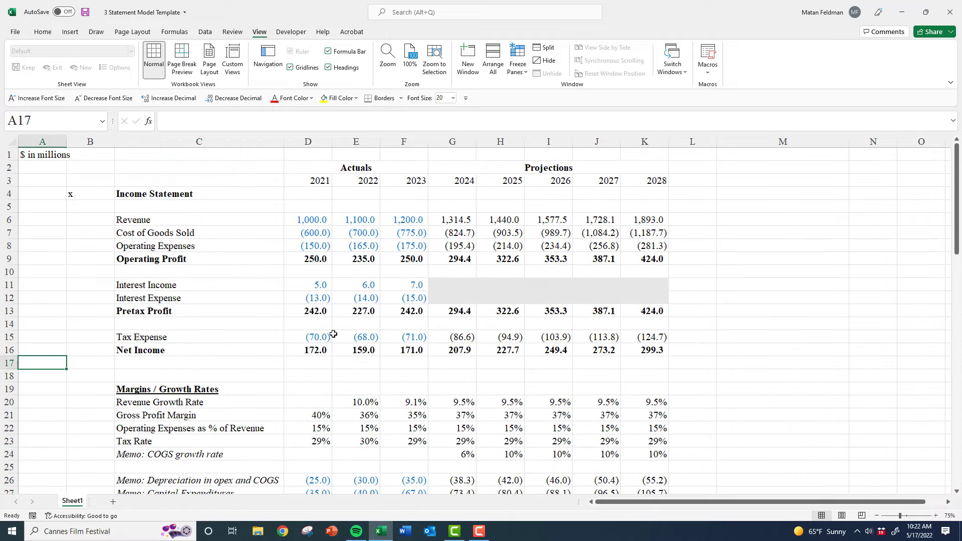
{"action": "key", "text": "alt+w"}
{"action": "key", "text": "s"}
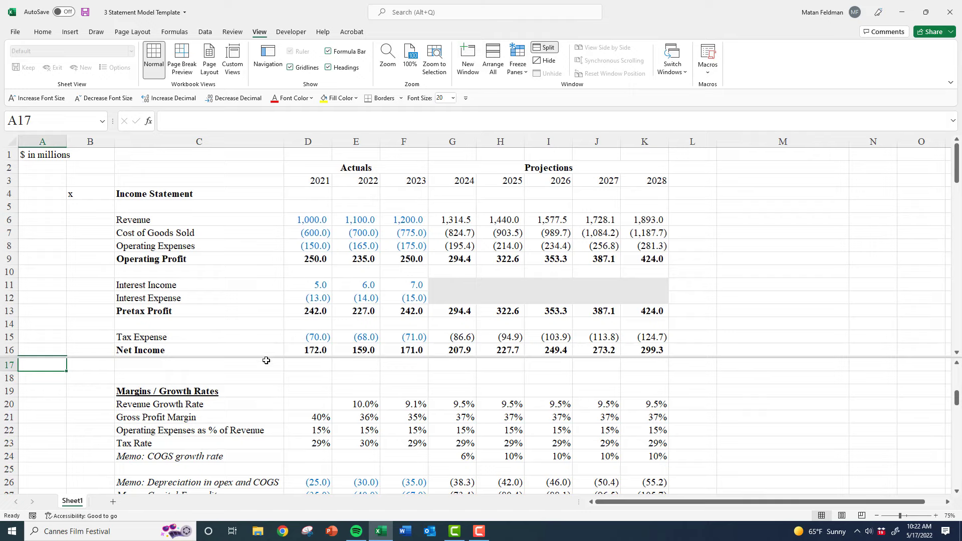
{"action": "left_click_drag", "start_coordinate": [266, 358], "coordinate": [266, 371]}
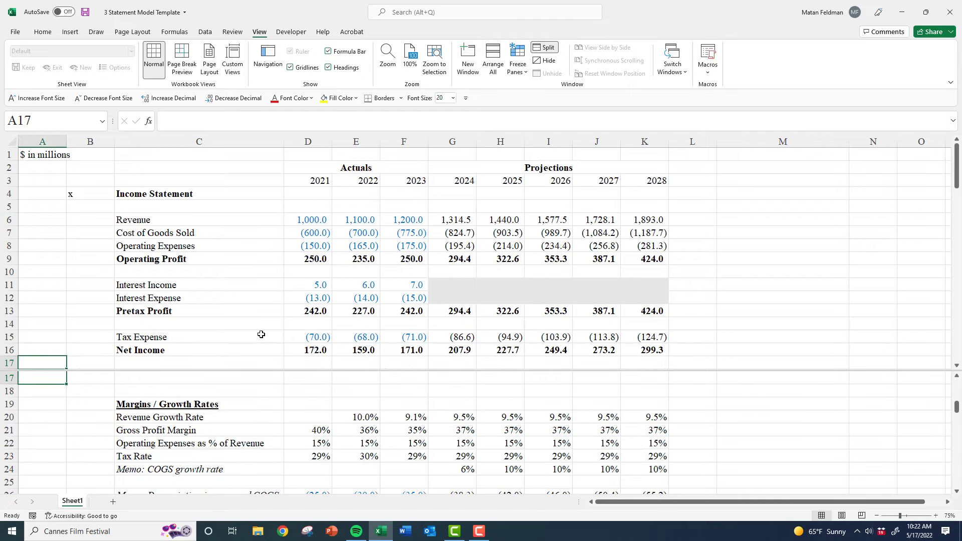
Link the 2024 Net Income in G82 of the cash flow statement to the income statement with =G16
{"action": "left_click", "coordinate": [263, 336]}
{"action": "left_click", "coordinate": [300, 413]}
{"action": "scroll", "coordinate": [300, 413], "scroll_direction": "down", "scroll_amount": 7}
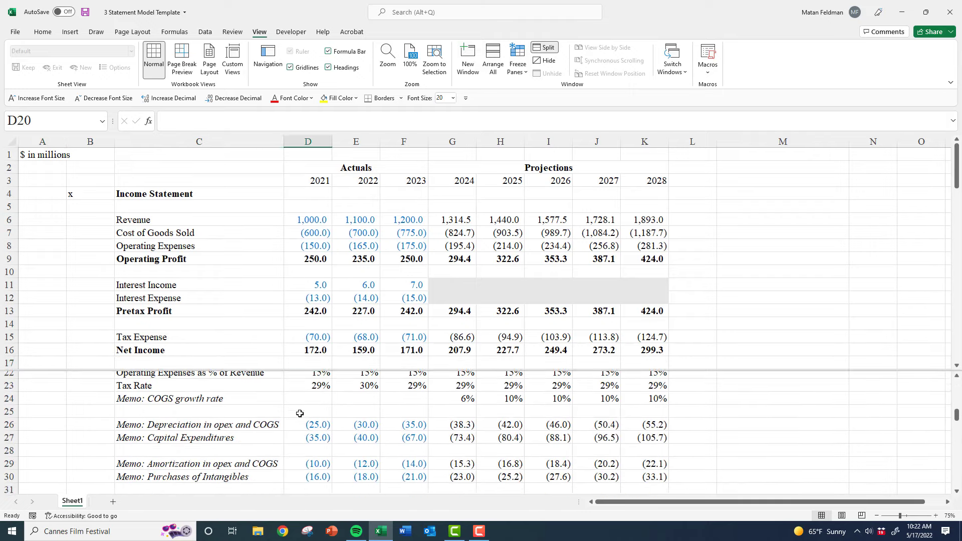
{"action": "scroll", "coordinate": [300, 413], "scroll_direction": "down", "scroll_amount": 8}
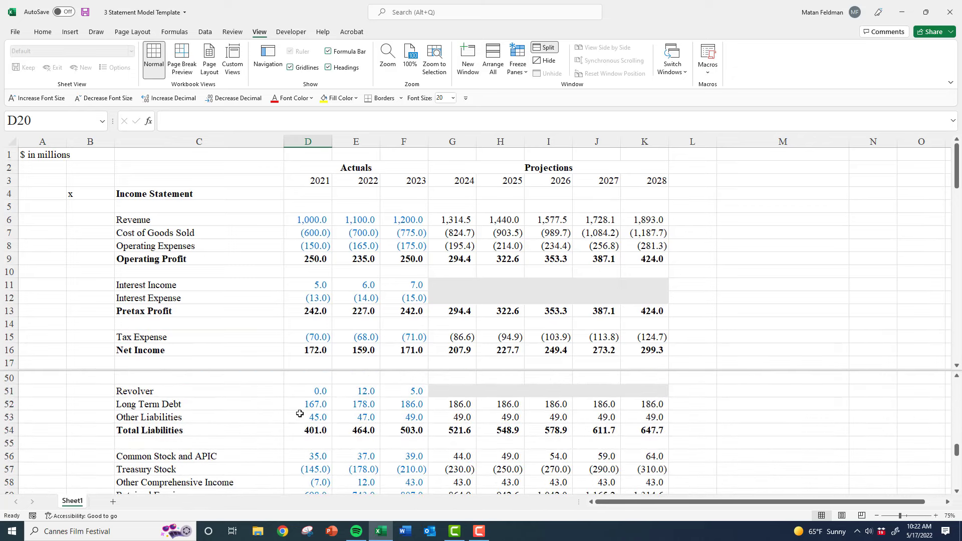
{"action": "scroll", "coordinate": [299, 414], "scroll_direction": "down", "scroll_amount": 5}
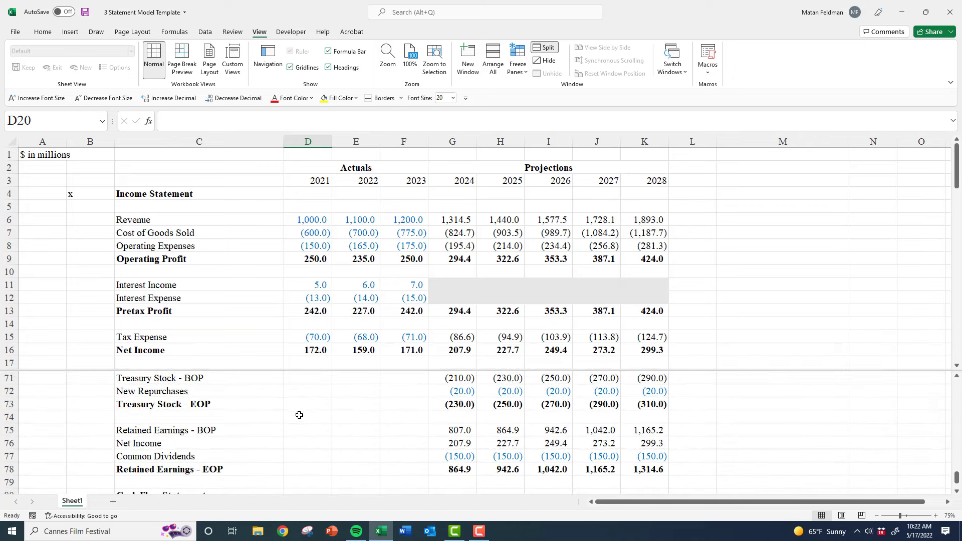
{"action": "left_click", "coordinate": [330, 443]}
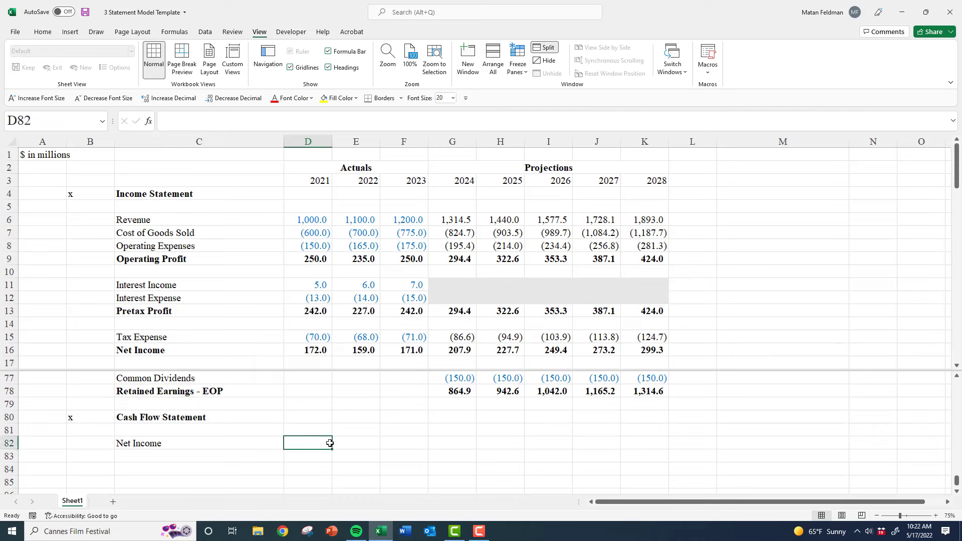
{"action": "key", "text": "Right"}
{"action": "key", "text": "Right"}
{"action": "key", "text": "Right"}
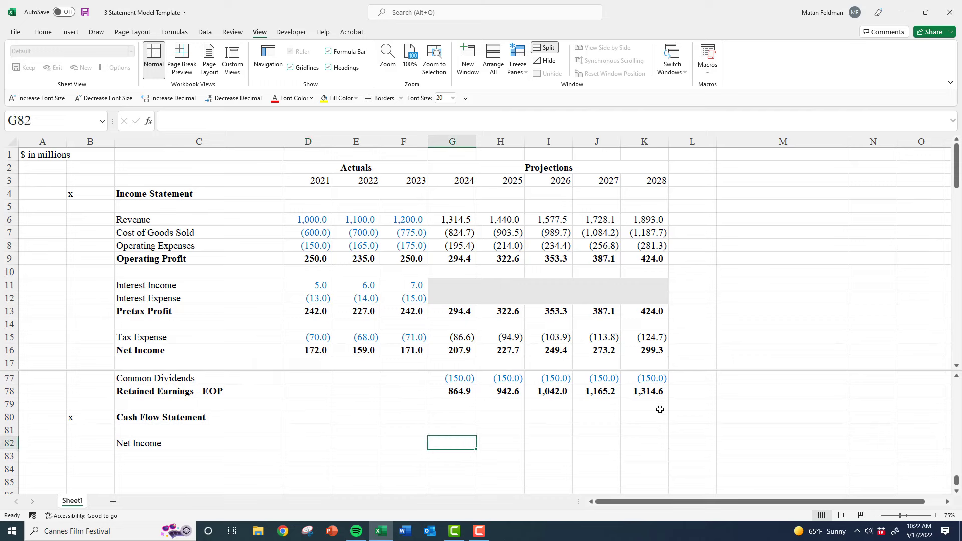
{"action": "type", "text": "="}
{"action": "key", "text": "ctrl+Home"}
{"action": "key", "text": "Right"}
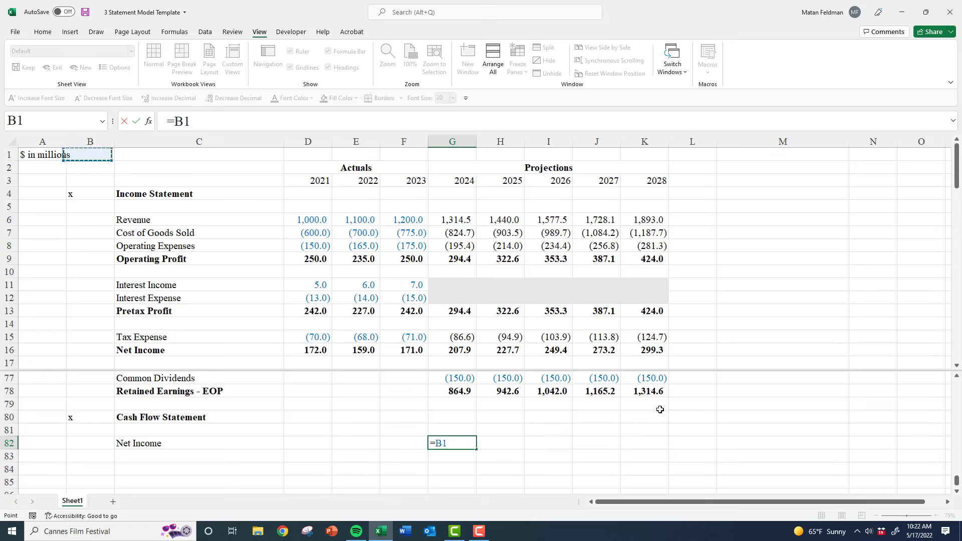
{"action": "key", "text": "Right"}
{"action": "key", "text": "Down"}
{"action": "key", "text": "Down"}
{"action": "key", "text": "Down"}
{"action": "key", "text": "Down"}
{"action": "key", "text": "Down"}
{"action": "key", "text": "Right"}
{"action": "key", "text": "Down"}
{"action": "key", "text": "Down"}
{"action": "key", "text": "Down"}
{"action": "key", "text": "Down"}
{"action": "key", "text": "Down"}
{"action": "key", "text": "Right"}
{"action": "key", "text": "Down"}
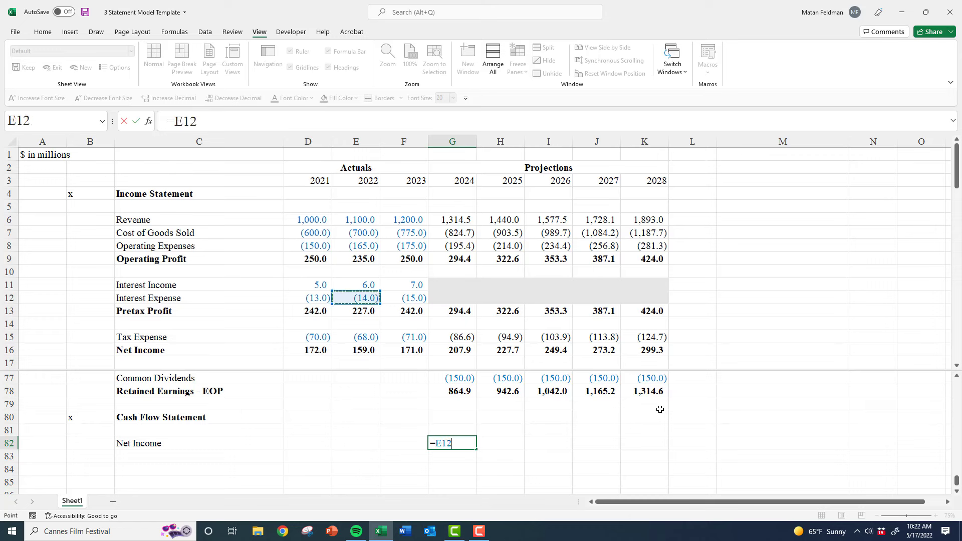
{"action": "key", "text": "Right"}
{"action": "key", "text": "Down"}
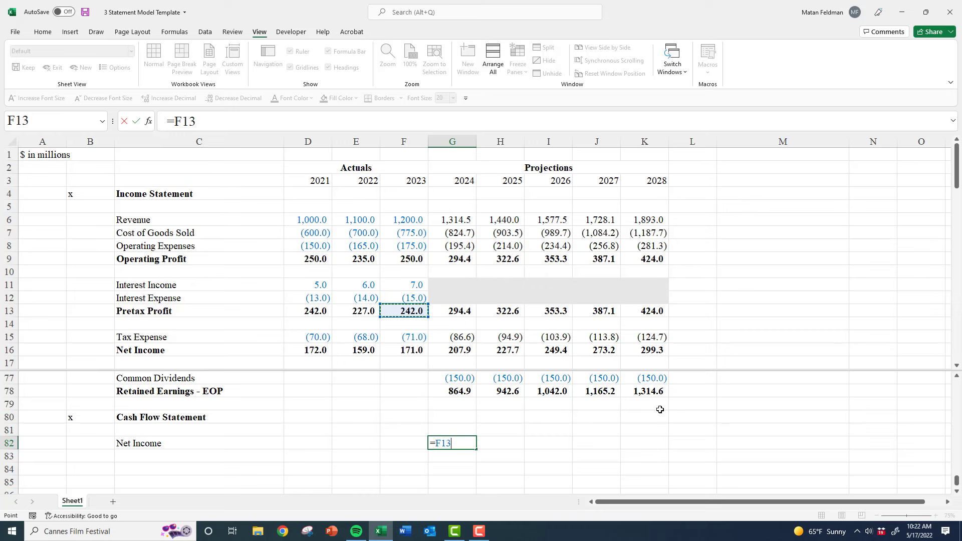
{"action": "key", "text": "Right"}
{"action": "key", "text": "Down"}
{"action": "key", "text": "Down"}
{"action": "key", "text": "Down"}
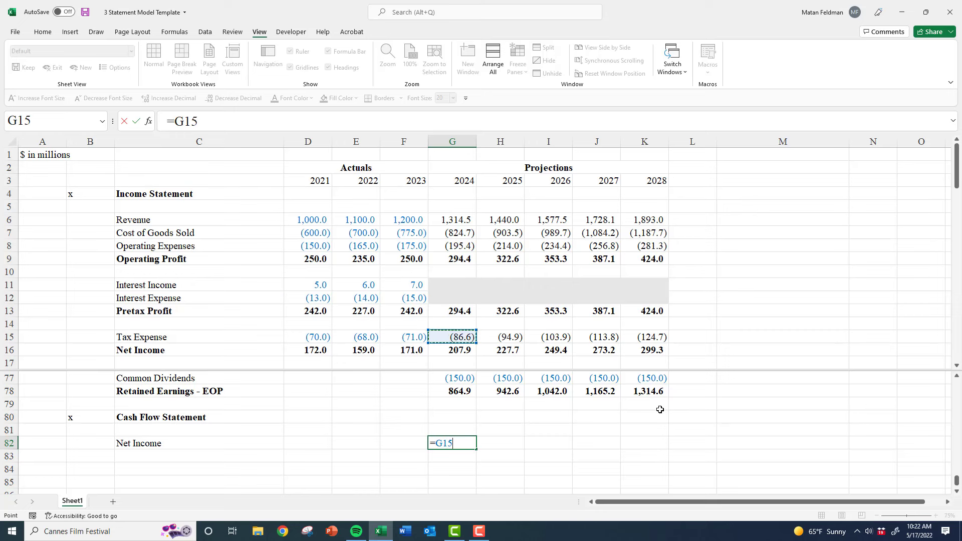
{"action": "key", "text": "ctrl+Return"}
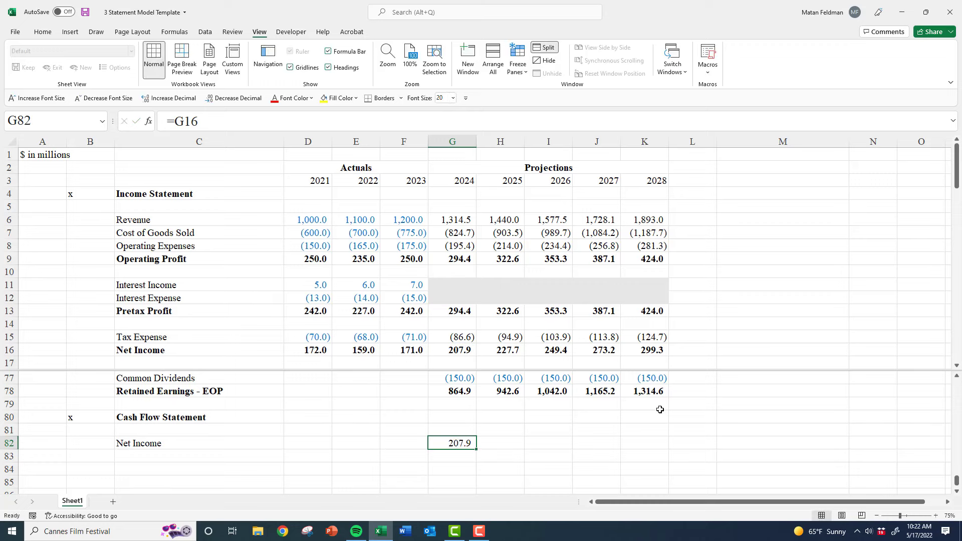
Copy the Net Income link from G82 across the remaining projection years through K82
{"action": "key", "text": "ctrl+c"}
{"action": "key", "text": "shift+Right"}
{"action": "key", "text": "shift+Right"}
{"action": "key", "text": "shift+Right"}
{"action": "key", "text": "shift+Right"}
{"action": "key", "text": "Return"}
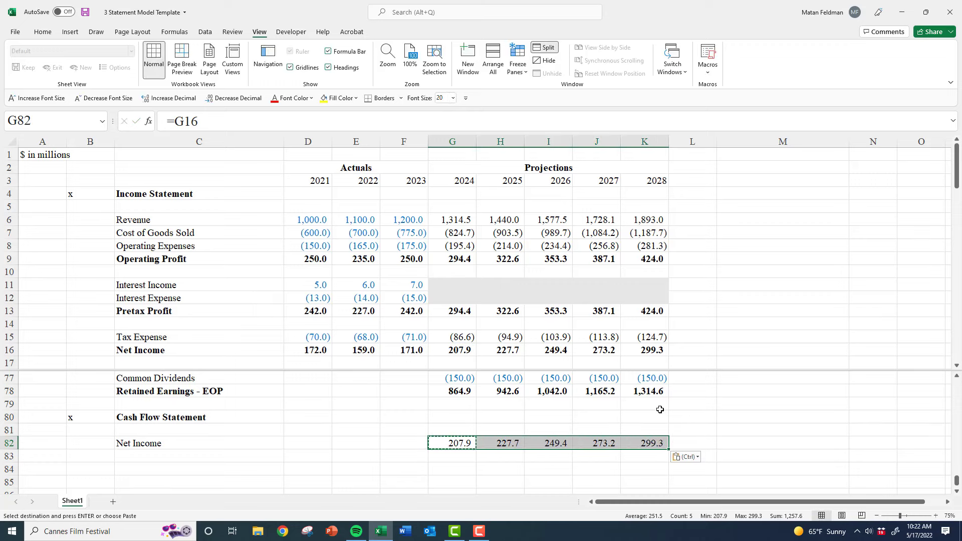
Inspect the Net Income link formulas in H82, I82 and G82 of the cash flow statement
{"action": "key", "text": "Right"}
{"action": "key", "text": "F2"}
{"action": "key", "text": "Escape"}
{"action": "key", "text": "Right"}
{"action": "key", "text": "F2"}
{"action": "key", "text": "Escape"}
{"action": "key", "text": "Left"}
{"action": "key", "text": "Left"}
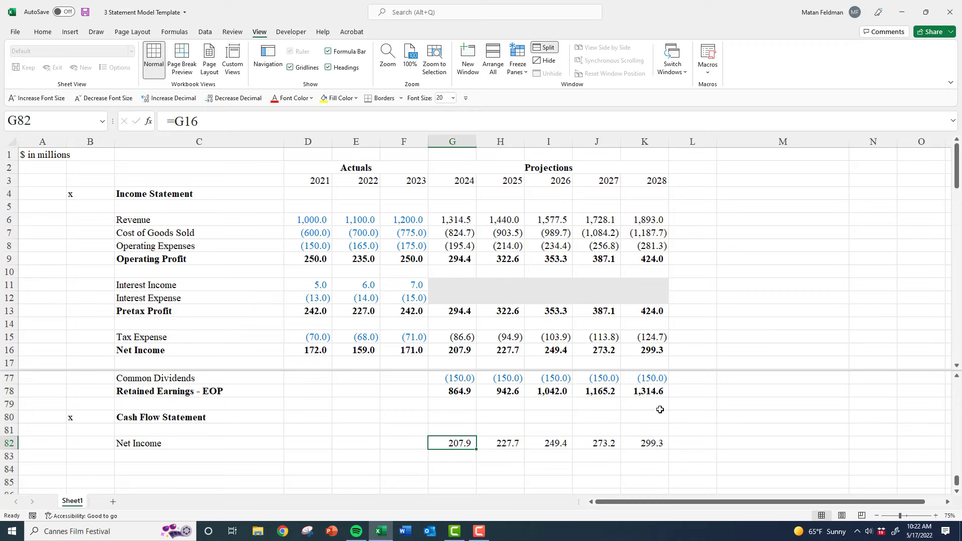
{"action": "key", "text": "F2"}
{"action": "key", "text": "Escape"}
{"action": "key", "text": "Left"}
{"action": "key", "text": "Left"}
{"action": "key", "text": "Left"}
{"action": "key", "text": "Left"}
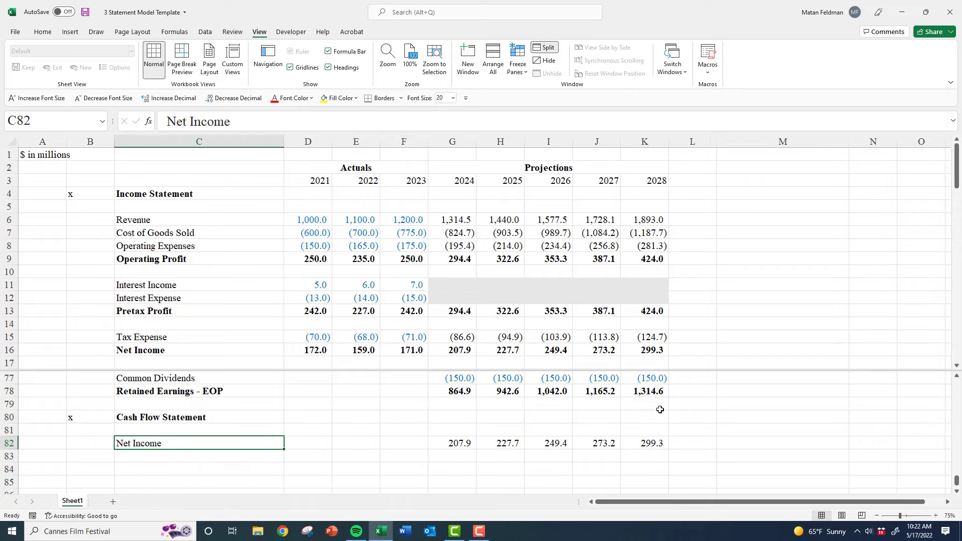
Copy the balance sheet labels Accounts Receivable, Inventory and Prepaid Expenses and Other WC Assets (C35:C37) to C83:C85 below Net Income
{"action": "left_click", "coordinate": [456, 329]}
{"action": "scroll", "coordinate": [451, 328], "scroll_direction": "down", "scroll_amount": 5}
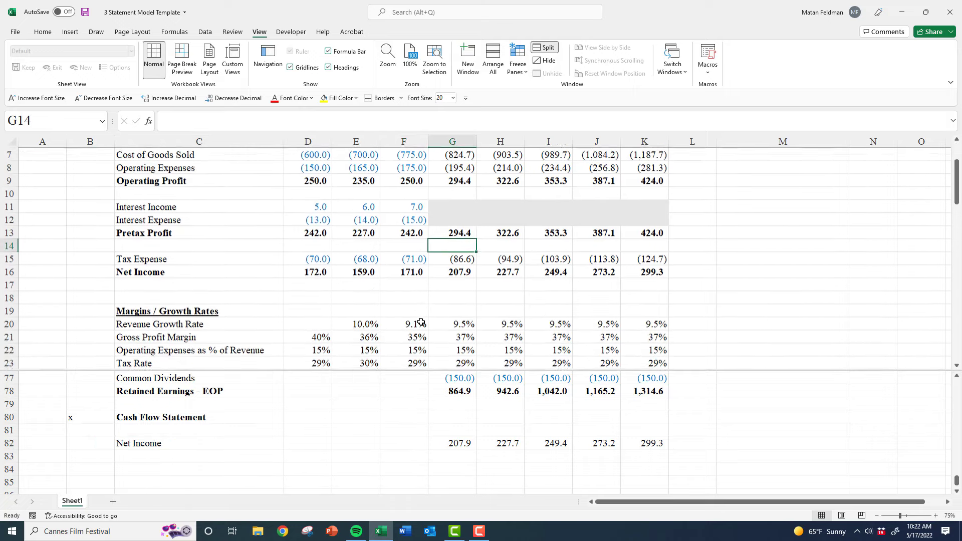
{"action": "scroll", "coordinate": [421, 322], "scroll_direction": "down", "scroll_amount": 5}
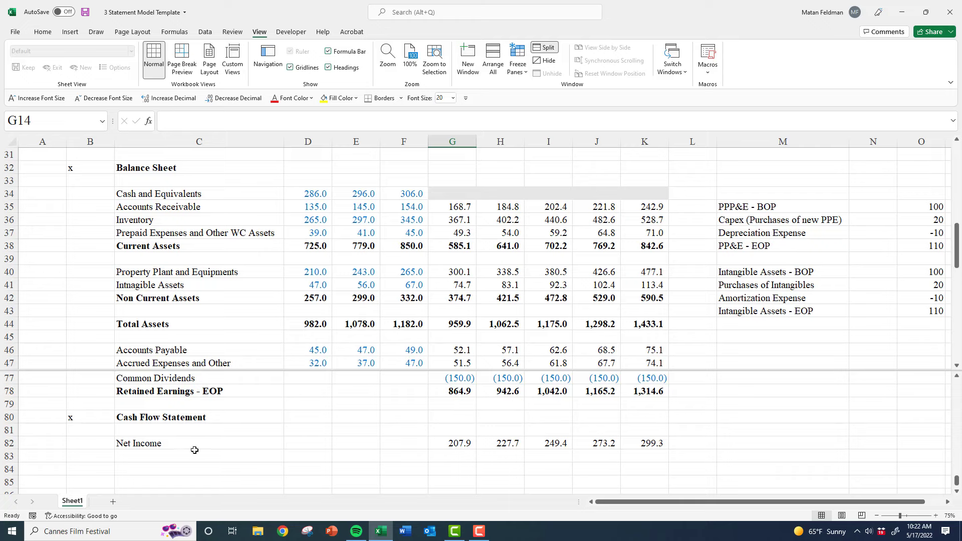
{"action": "left_click", "coordinate": [207, 417]}
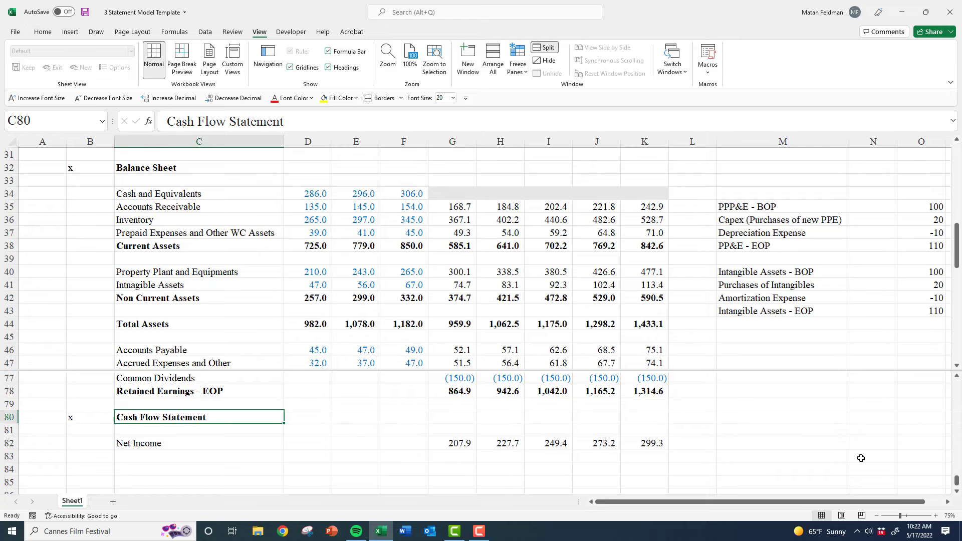
{"action": "left_click", "coordinate": [956, 492]}
{"action": "left_click", "coordinate": [956, 492]}
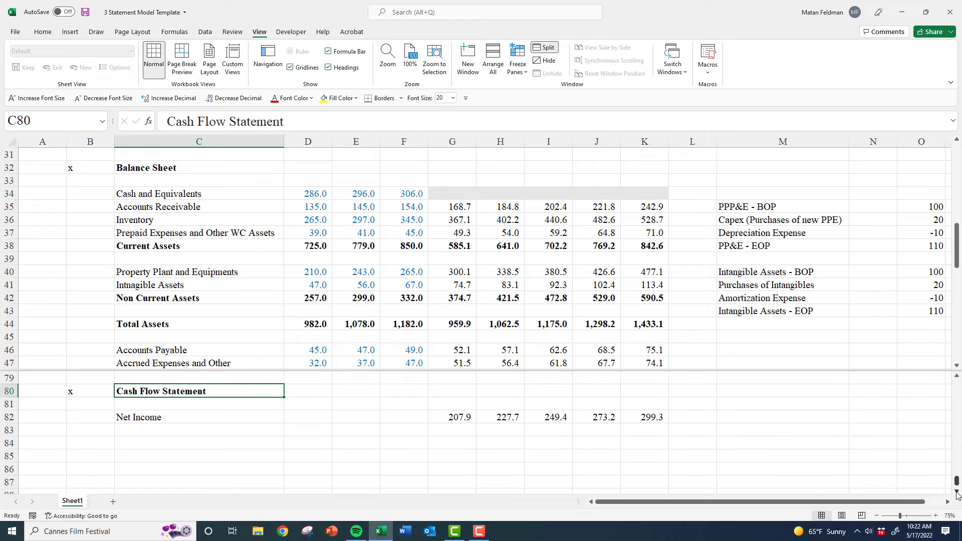
{"action": "left_click", "coordinate": [519, 441]}
{"action": "left_click", "coordinate": [134, 430]}
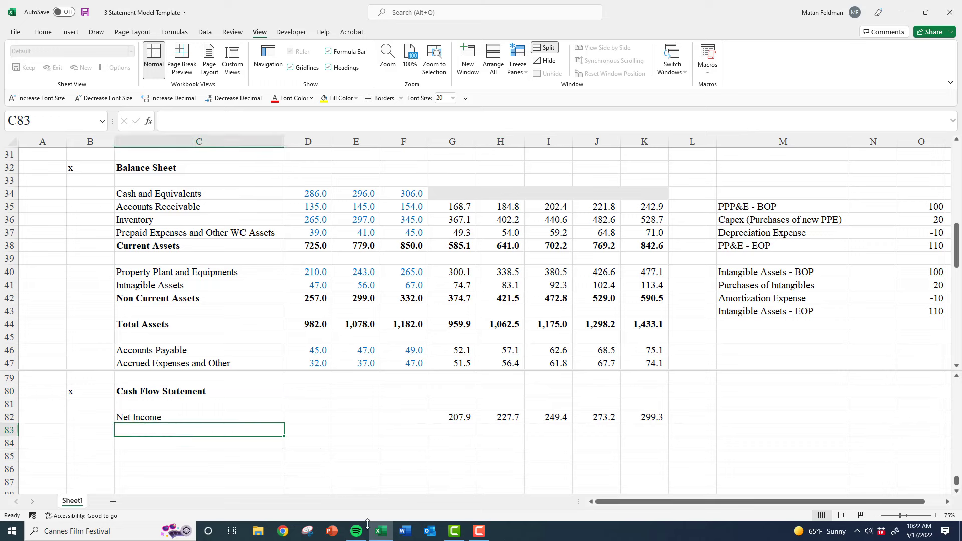
{"action": "mouse_move", "coordinate": [373, 532]}
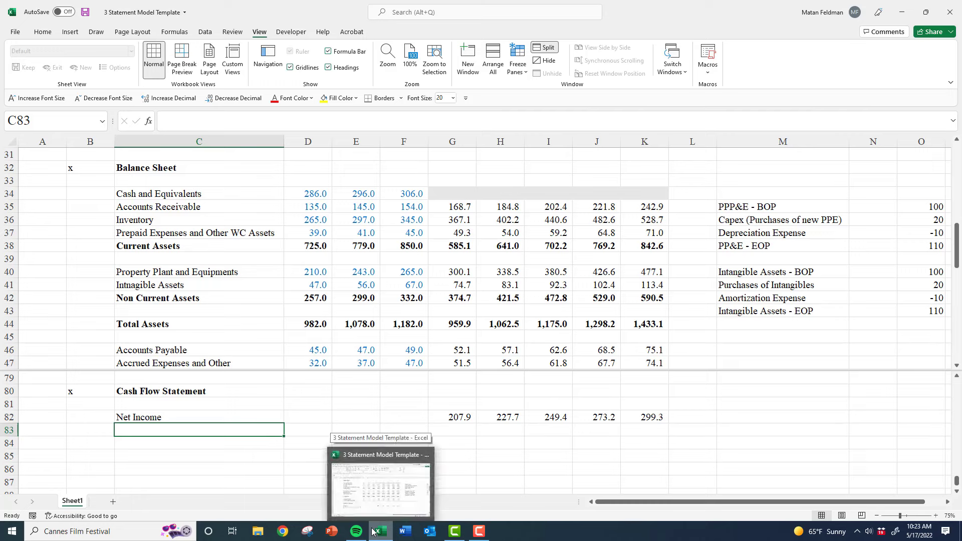
{"action": "left_click", "coordinate": [145, 207]}
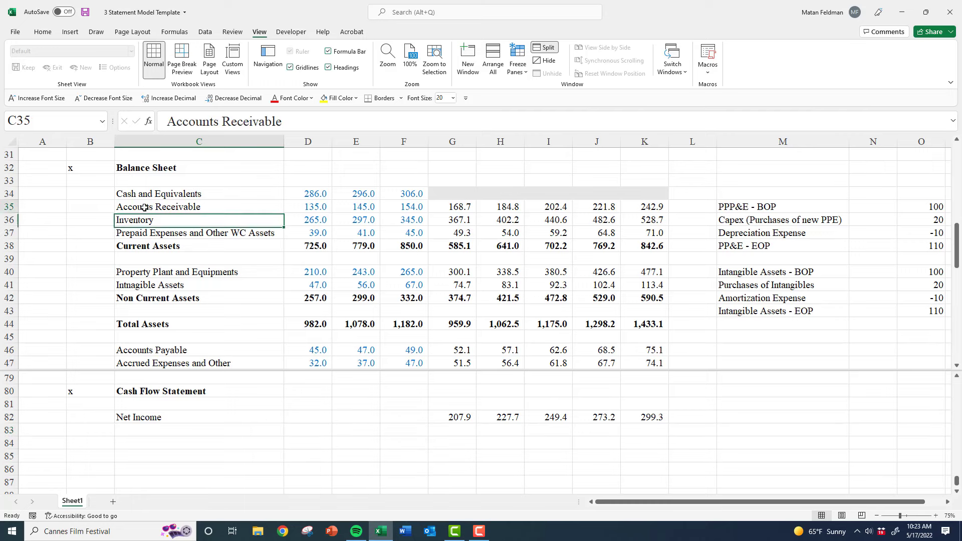
{"action": "left_click_drag", "start_coordinate": [145, 207], "coordinate": [146, 233]}
{"action": "key", "text": "ctrl+c"}
{"action": "left_click", "coordinate": [133, 430]}
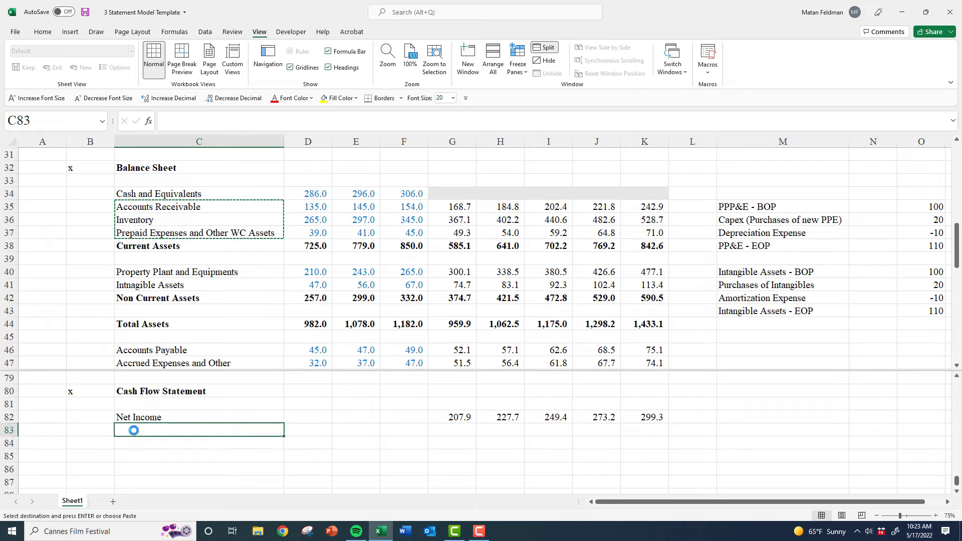
{"action": "key", "text": "ctrl+v"}
Copy the balance sheet labels Accounts Payable, Accrued Expenses and Other, and Other Current Liabilities (C46:C48) to C86:C88
{"action": "left_click", "coordinate": [126, 273]}
{"action": "scroll", "coordinate": [142, 315], "scroll_direction": "down", "scroll_amount": 1}
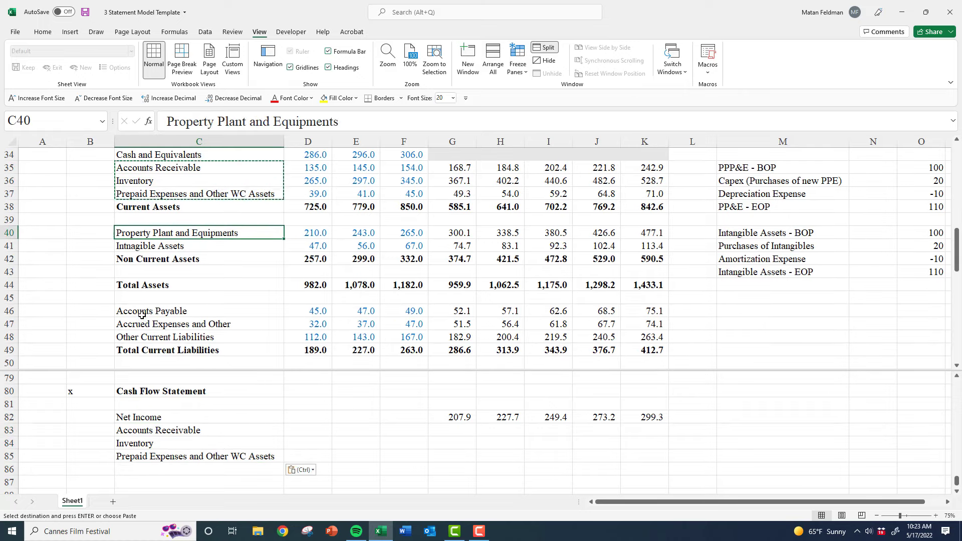
{"action": "left_click_drag", "start_coordinate": [141, 315], "coordinate": [144, 337]}
{"action": "key", "text": "ctrl+c"}
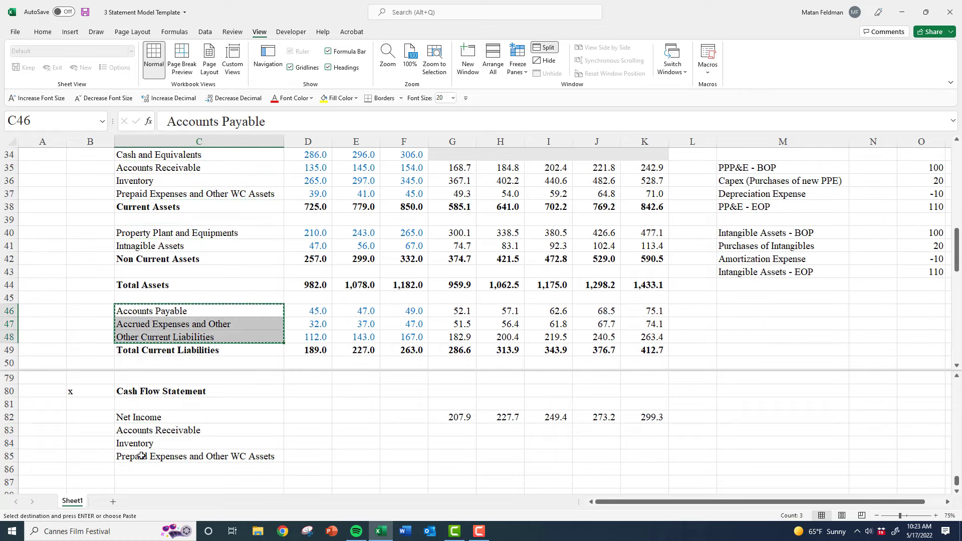
{"action": "left_click", "coordinate": [143, 467]}
{"action": "key", "text": "ctrl+v"}
Review the working capital labels in C83:C88 against the balance sheet's current asset and current liability rows
{"action": "left_click", "coordinate": [143, 427]}
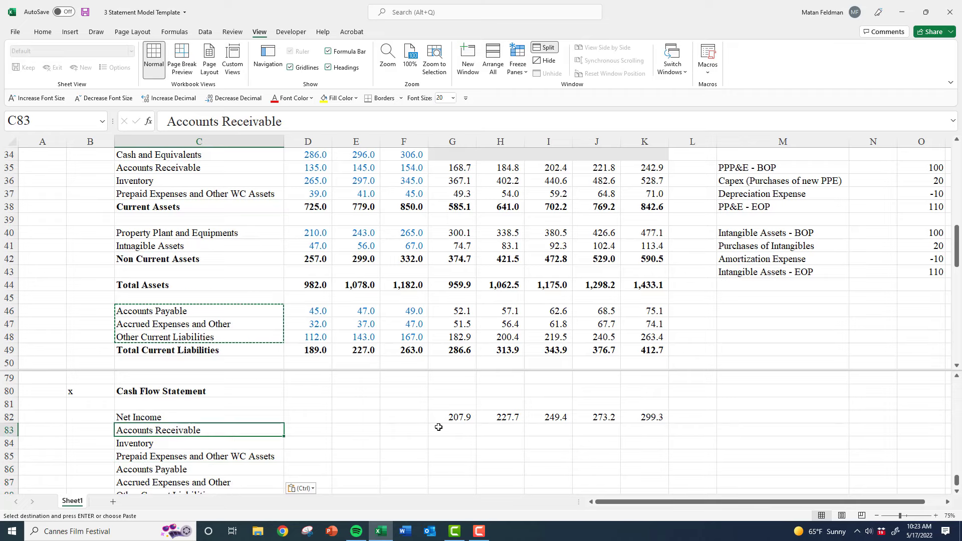
{"action": "key", "text": "Up"}
{"action": "key", "text": "Right"}
{"action": "key", "text": "Right"}
{"action": "key", "text": "Right"}
{"action": "key", "text": "Right"}
{"action": "key", "text": "Down"}
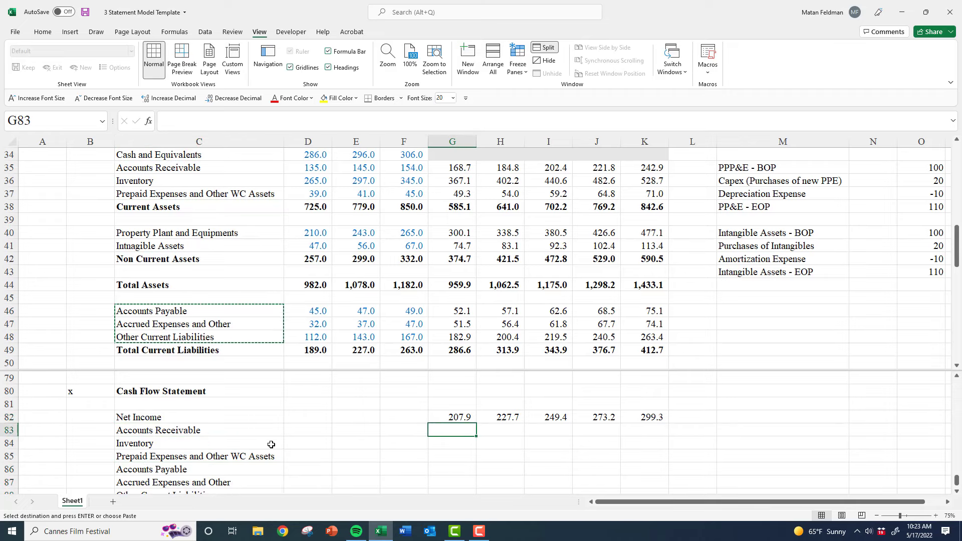
{"action": "scroll", "coordinate": [271, 444], "scroll_direction": "down", "scroll_amount": 1}
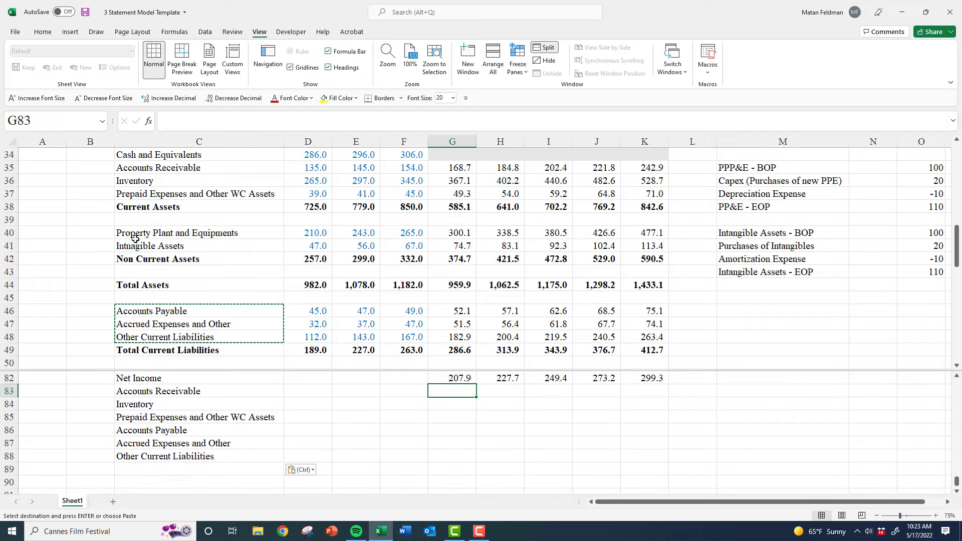
{"action": "left_click", "coordinate": [141, 207]}
{"action": "scroll", "coordinate": [120, 236], "scroll_direction": "up", "scroll_amount": 2}
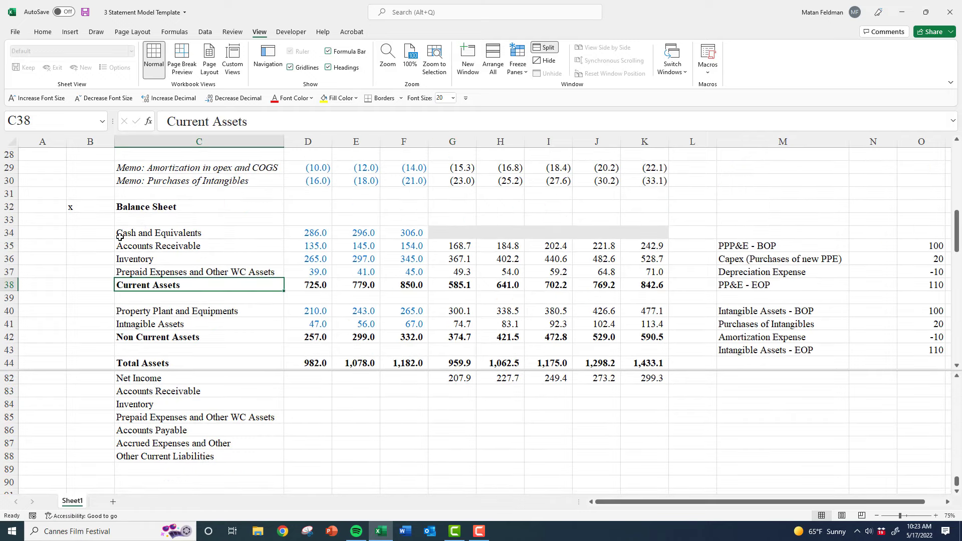
Mark the Accounts Receivable, Inventory and Prepaid Expenses rows with an x in B35:B37, and clear those marks again
{"action": "left_click", "coordinate": [105, 247]}
{"action": "type", "text": "x"}
{"action": "key", "text": "Return"}
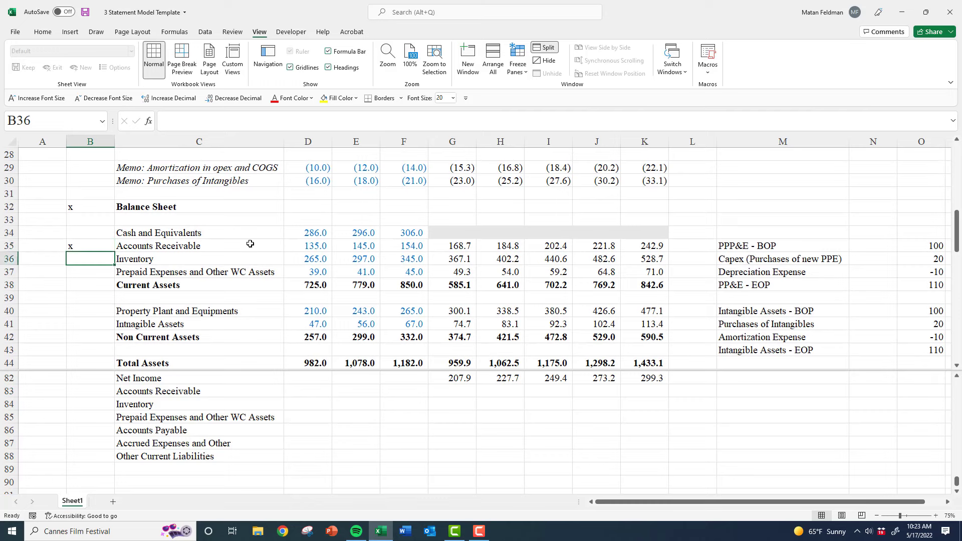
{"action": "type", "text": "x"}
{"action": "key", "text": "Return"}
{"action": "type", "text": "x"}
{"action": "key", "text": "Return"}
{"action": "key", "text": "Down"}
{"action": "key", "text": "Down"}
{"action": "key", "text": "Up"}
{"action": "key", "text": "Up"}
{"action": "key", "text": "Up"}
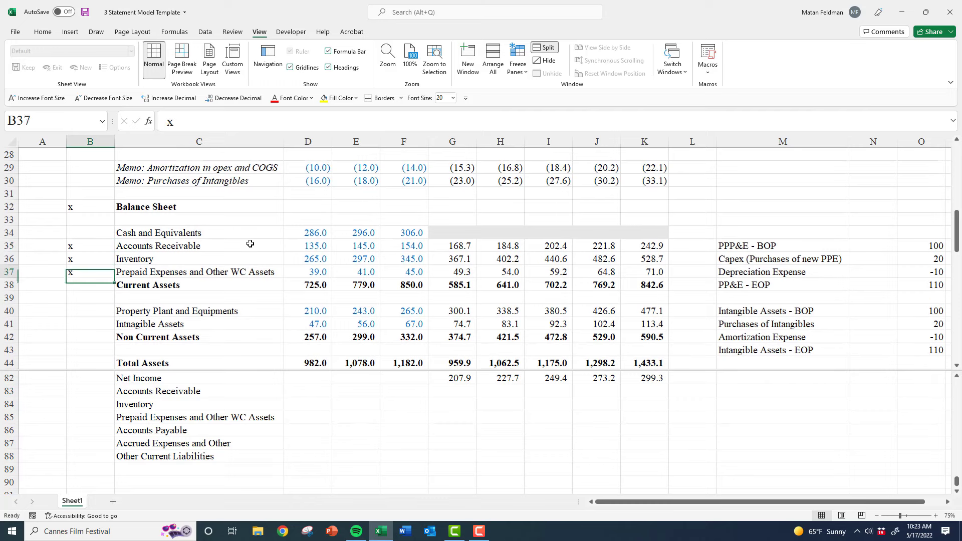
{"action": "key", "text": "shift+Up"}
{"action": "key", "text": "shift+Up"}
{"action": "key", "text": "Delete"}
Review the balance sheet's asset and current liability rows against the working capital labels on the cash flow statement
{"action": "key", "text": "Up"}
{"action": "key", "text": "Up"}
{"action": "key", "text": "Down"}
{"action": "key", "text": "Down"}
{"action": "key", "text": "Down"}
{"action": "key", "text": "Down"}
{"action": "key", "text": "Down"}
{"action": "key", "text": "Down"}
{"action": "key", "text": "Down"}
{"action": "key", "text": "Down"}
{"action": "key", "text": "Down"}
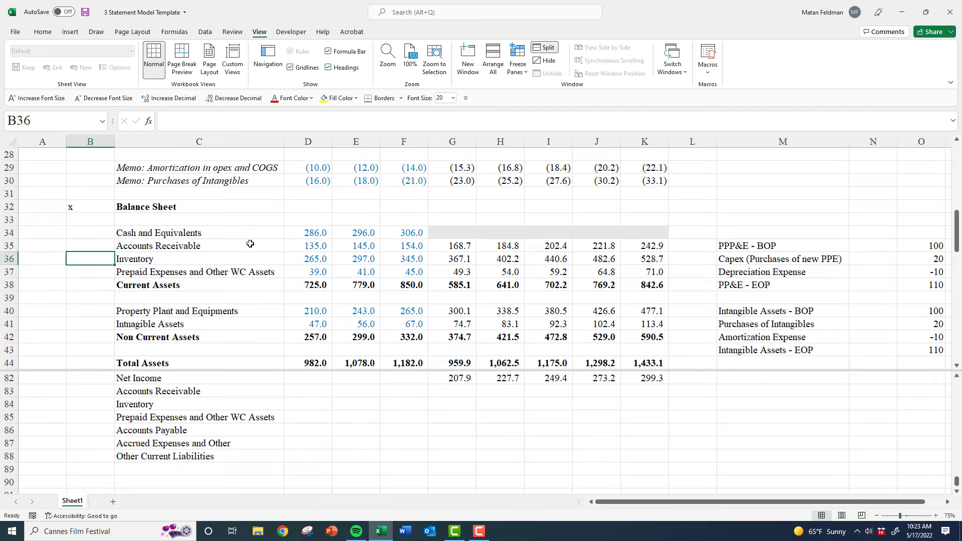
{"action": "key", "text": "Right"}
{"action": "key", "text": "Up"}
{"action": "key", "text": "Up"}
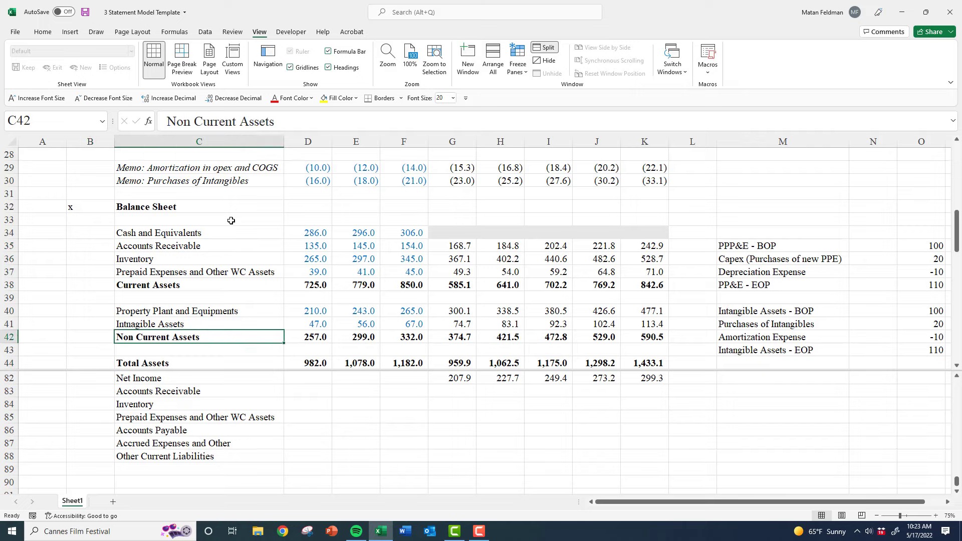
{"action": "left_click", "coordinate": [158, 254]}
{"action": "scroll", "coordinate": [208, 306], "scroll_direction": "down", "scroll_amount": 1}
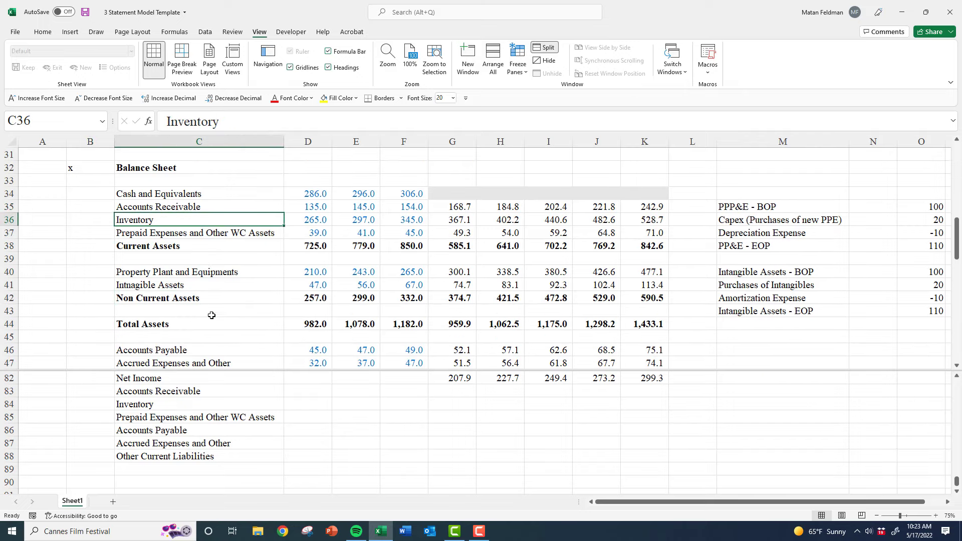
{"action": "scroll", "coordinate": [304, 422], "scroll_direction": "up", "scroll_amount": 1}
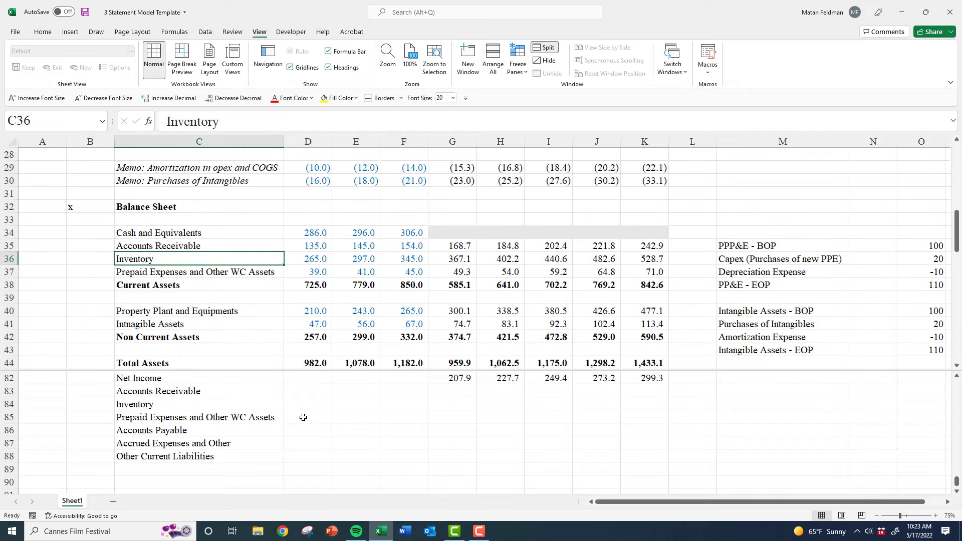
{"action": "scroll", "coordinate": [303, 417], "scroll_direction": "down", "scroll_amount": 1}
{"action": "left_click", "coordinate": [304, 429]}
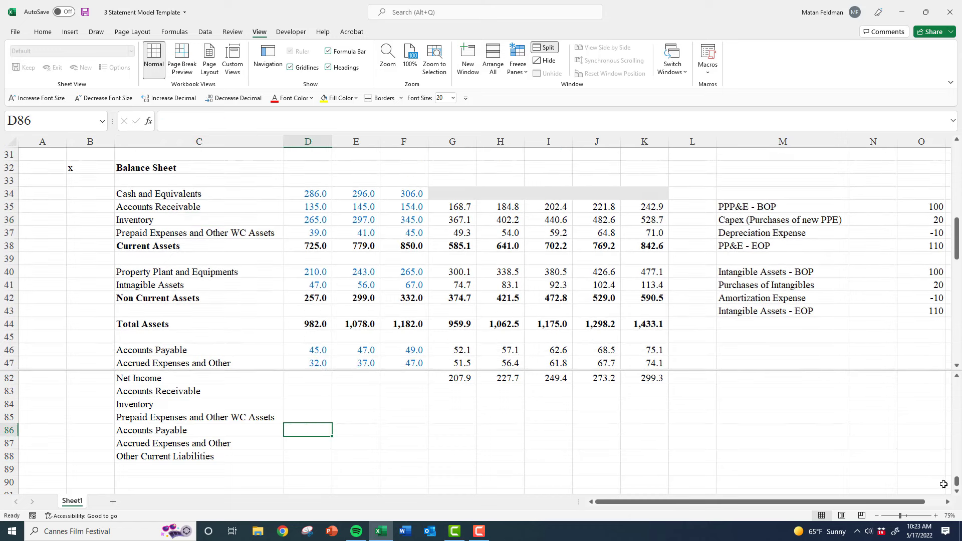
{"action": "left_click", "coordinate": [592, 428]}
{"action": "scroll", "coordinate": [551, 430], "scroll_direction": "up", "scroll_amount": 1}
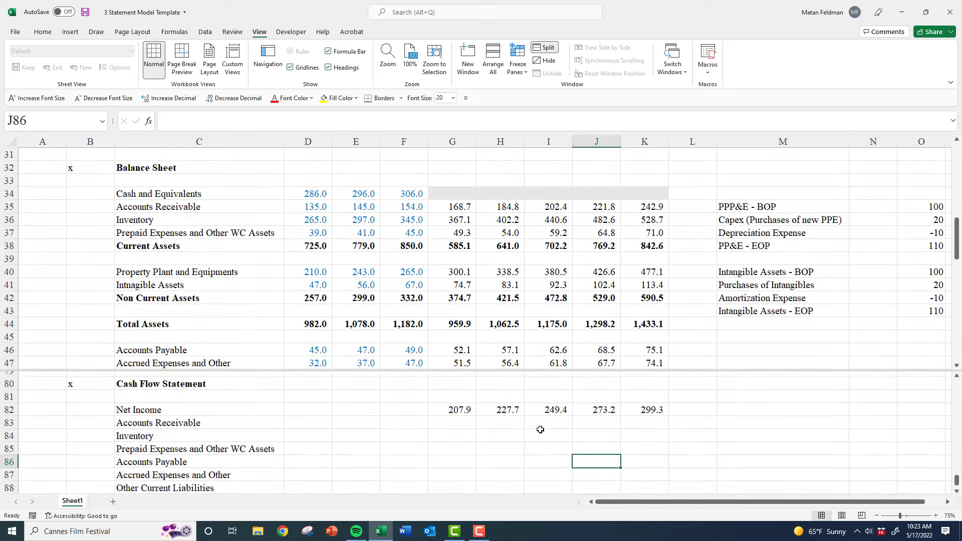
{"action": "scroll", "coordinate": [167, 438], "scroll_direction": "down", "scroll_amount": 1}
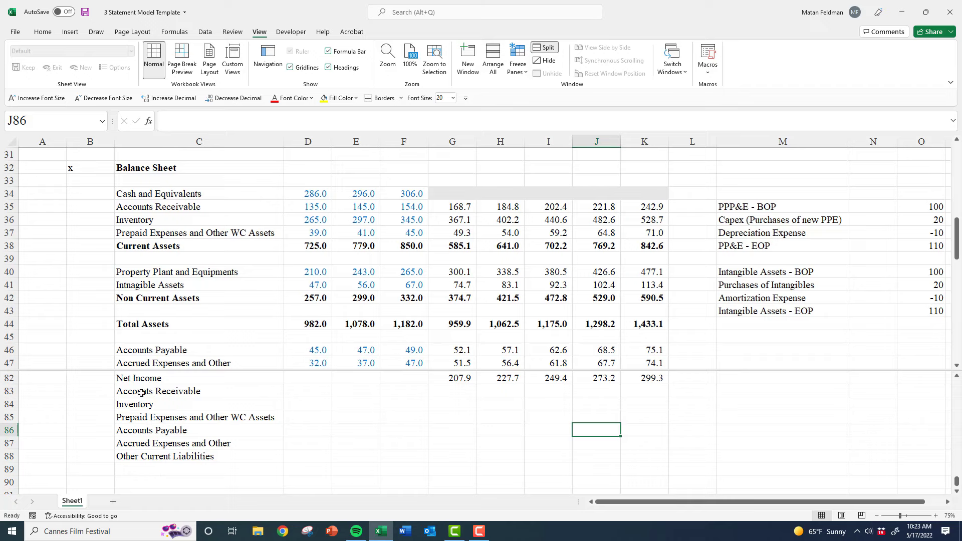
Move the working capital labels in C83:C88 down one row to C84:C89, leaving C83 empty below Net Income
{"action": "left_click_drag", "start_coordinate": [142, 393], "coordinate": [157, 455]}
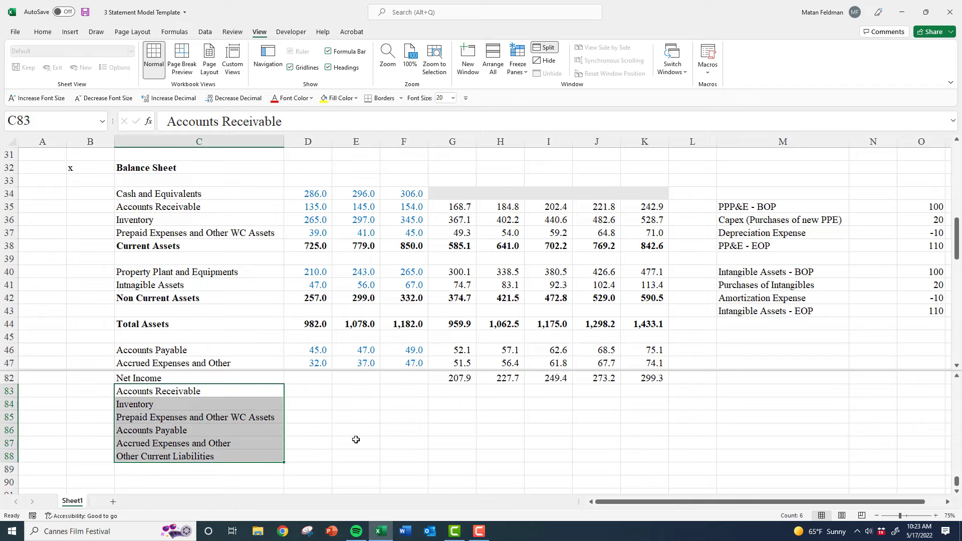
{"action": "key", "text": "ctrl+x"}
{"action": "key", "text": "Down"}
{"action": "key", "text": "ctrl+v"}
{"action": "key", "text": "Up"}
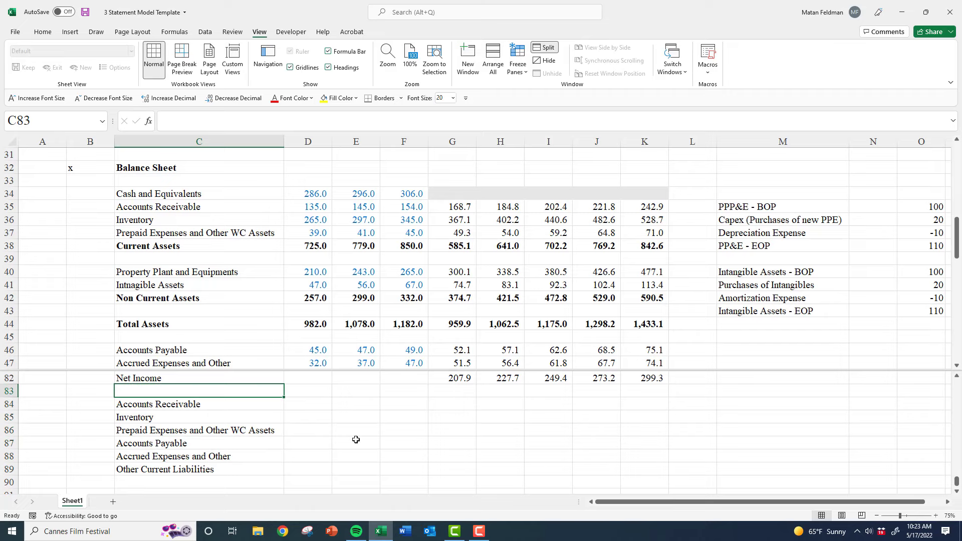
Enter the label Depreciation and Amortization in C83, directly below Net Income on the cash flow statement
{"action": "left_click", "coordinate": [451, 380]}
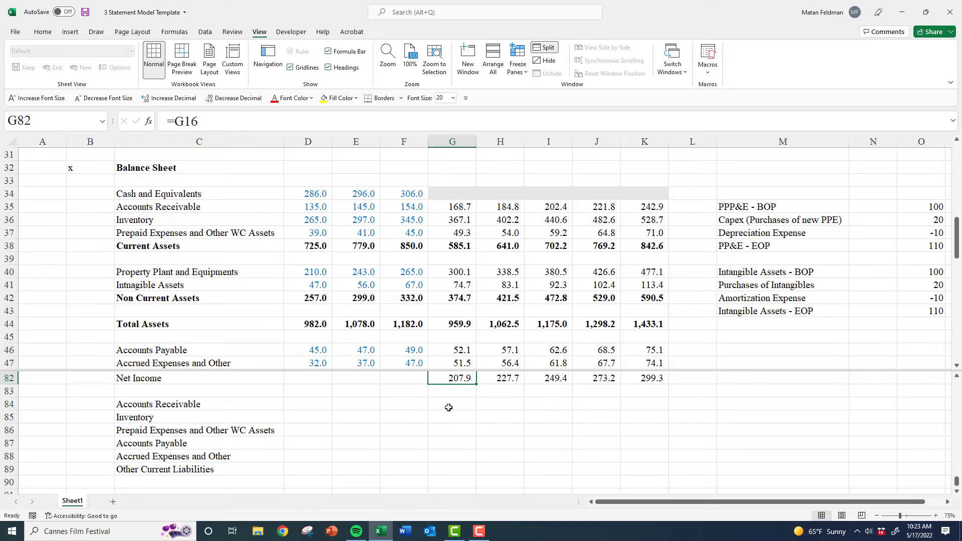
{"action": "scroll", "coordinate": [394, 430], "scroll_direction": "up", "scroll_amount": 1}
{"action": "left_click", "coordinate": [188, 429]}
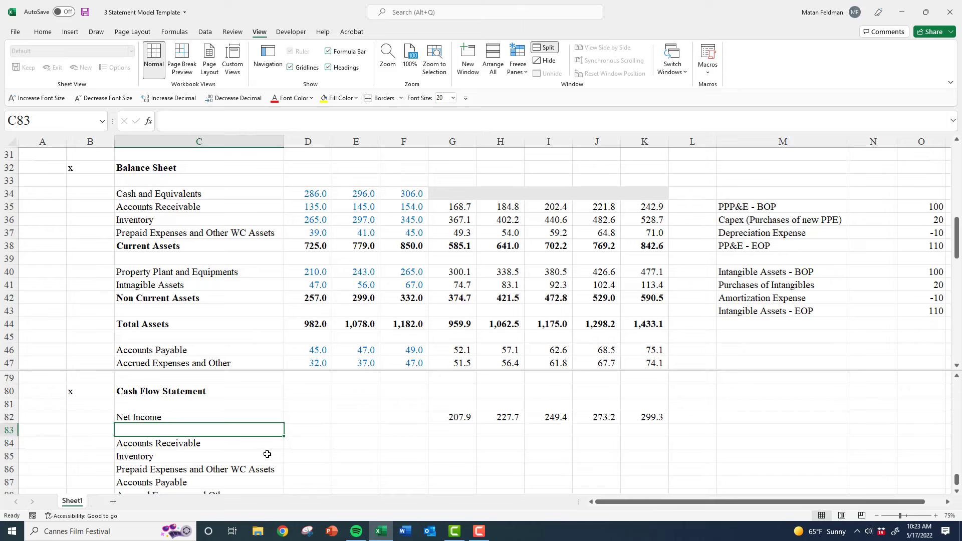
{"action": "type", "text": "Depreciation a"}
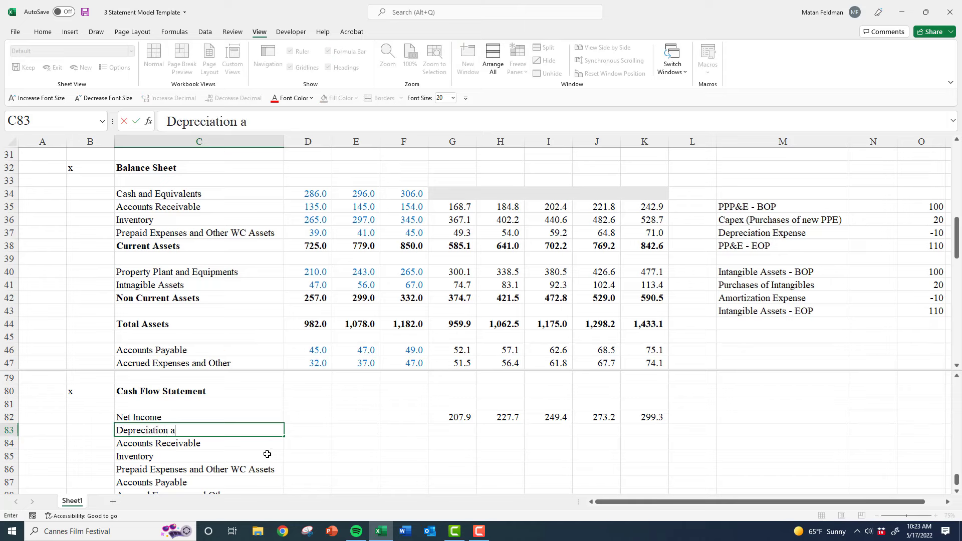
{"action": "type", "text": "nd Amortization"}
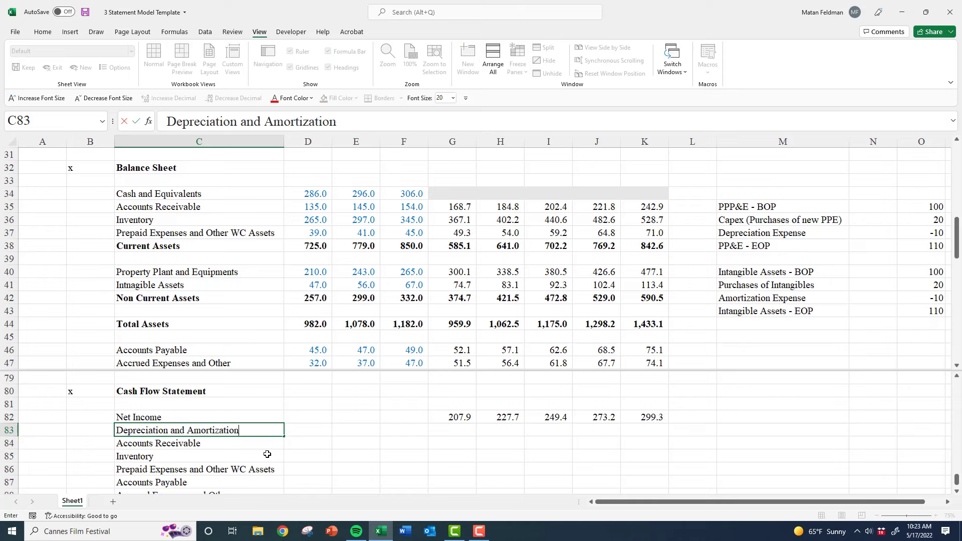
{"action": "key", "text": "Return"}
Examine Cost of Goods Sold, Operating Expenses and Net Income on the income statement against the cash flow statement's Net Income row
{"action": "left_click", "coordinate": [463, 429]}
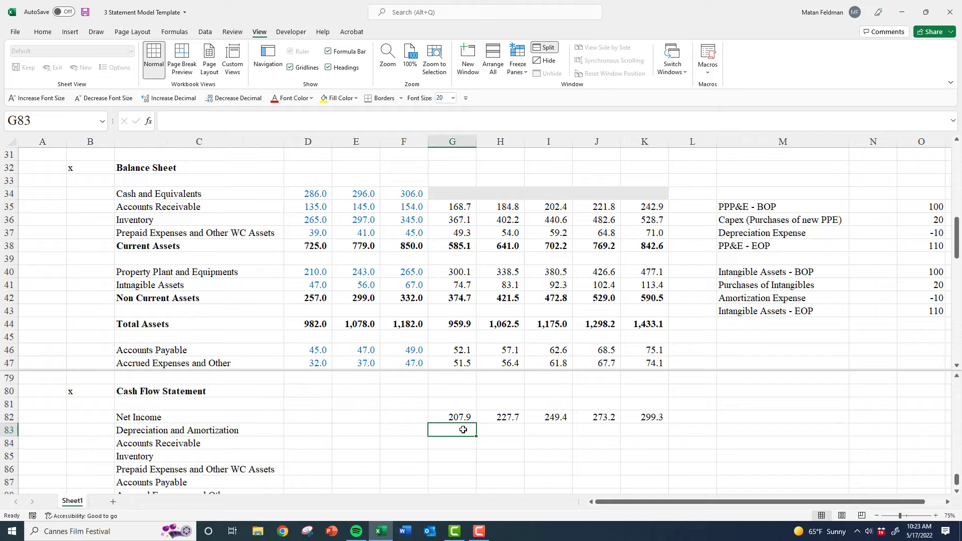
{"action": "left_click", "coordinate": [406, 285]}
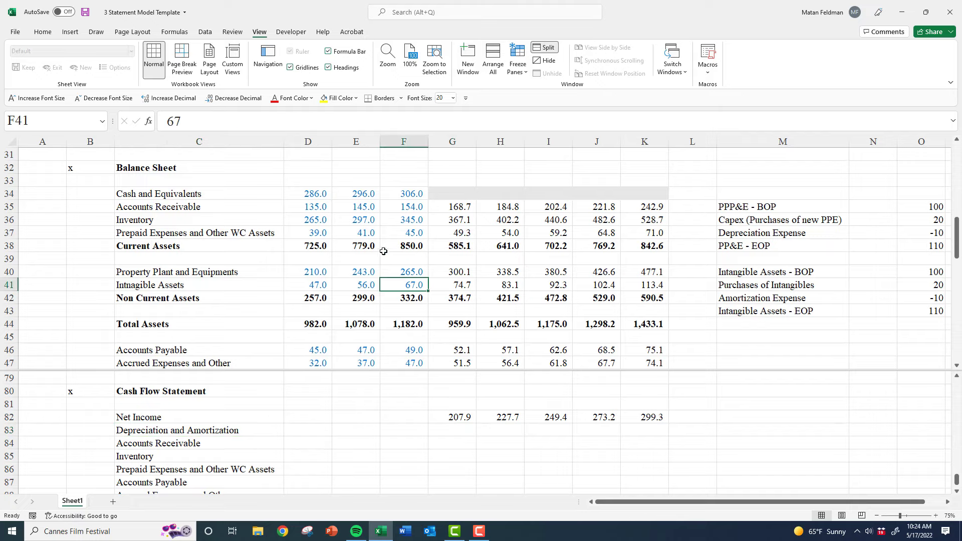
{"action": "scroll", "coordinate": [351, 247], "scroll_direction": "up", "scroll_amount": 5}
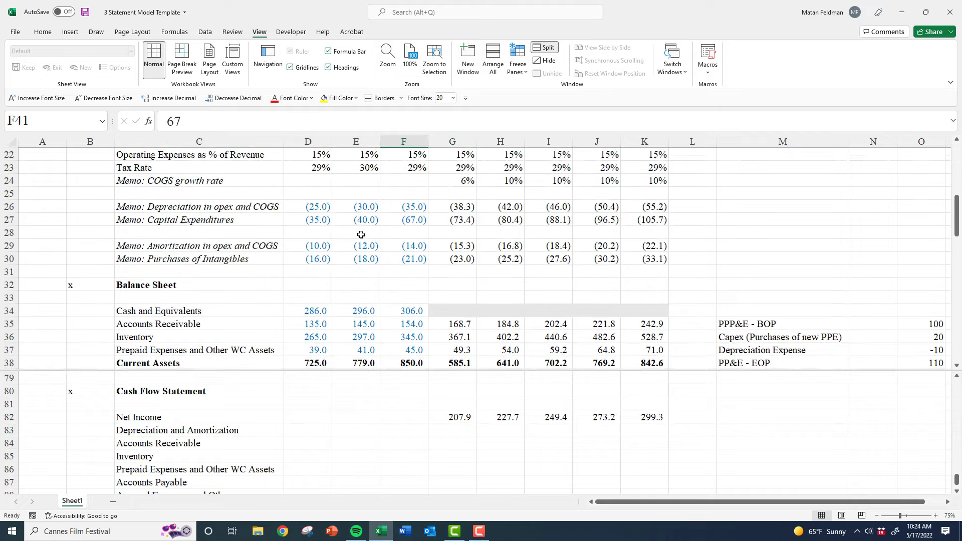
{"action": "scroll", "coordinate": [175, 236], "scroll_direction": "up", "scroll_amount": 5}
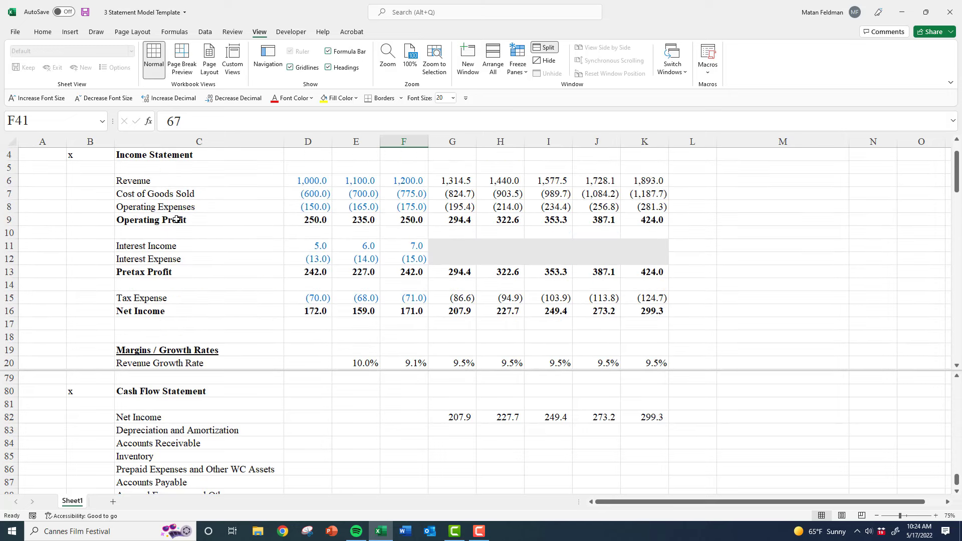
{"action": "left_click_drag", "start_coordinate": [176, 235], "coordinate": [206, 245]}
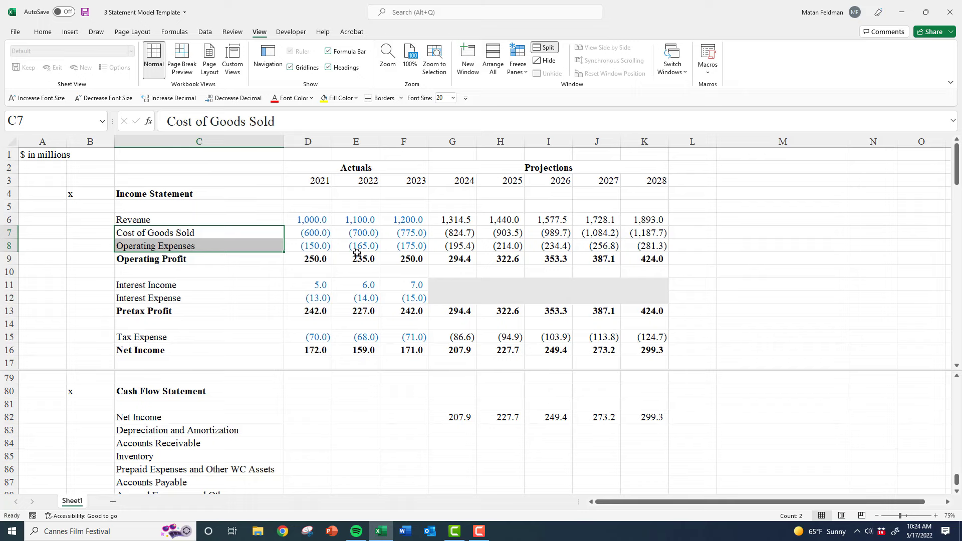
{"action": "left_click", "coordinate": [469, 247]}
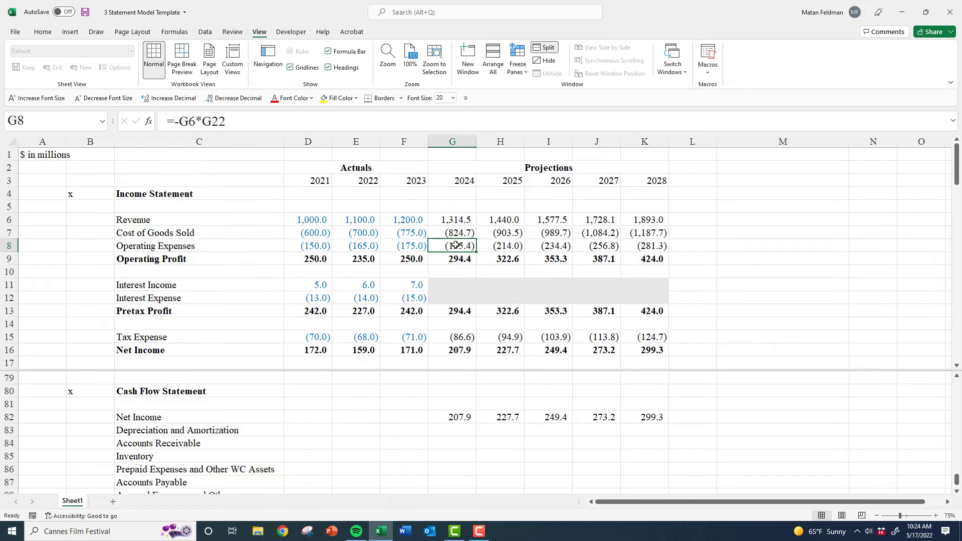
{"action": "scroll", "coordinate": [447, 275], "scroll_direction": "down", "scroll_amount": 1}
{"action": "left_click", "coordinate": [454, 311]}
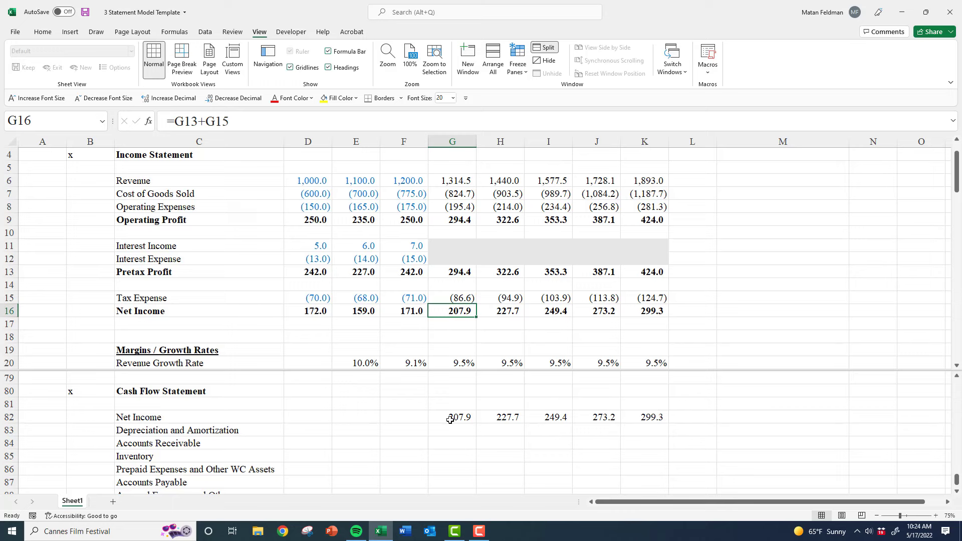
{"action": "left_click_drag", "start_coordinate": [177, 422], "coordinate": [651, 416]}
{"action": "scroll", "coordinate": [257, 448], "scroll_direction": "down", "scroll_amount": 1}
{"action": "scroll", "coordinate": [223, 391], "scroll_direction": "up", "scroll_amount": 1}
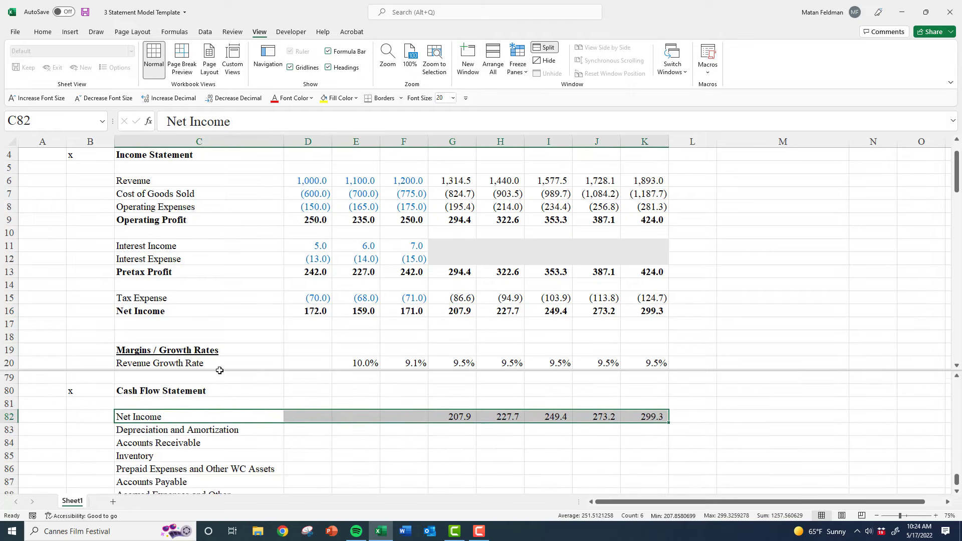
Enter the label Cash Flow from Operations in C93, below the cash flow statement's working capital items
{"action": "left_click_drag", "start_coordinate": [219, 370], "coordinate": [230, 278]}
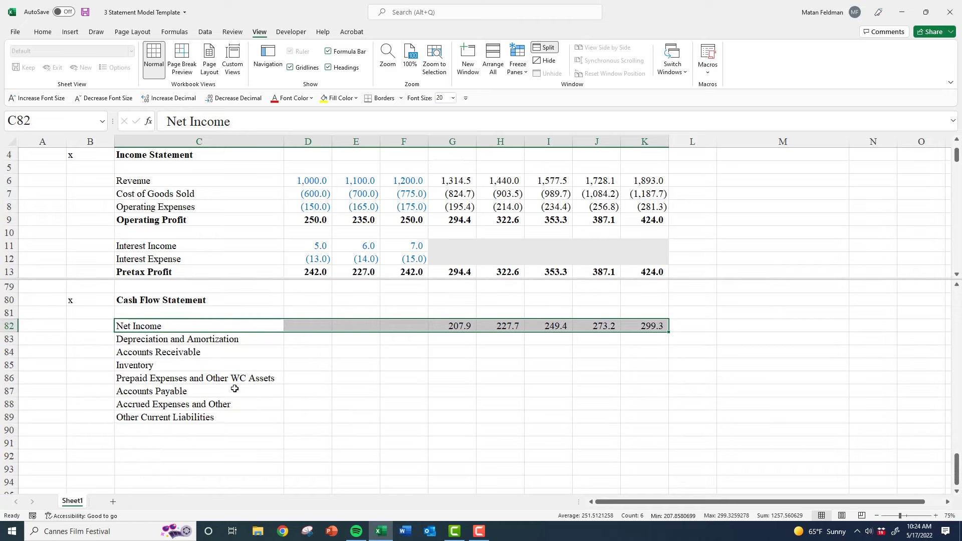
{"action": "left_click", "coordinate": [151, 465]}
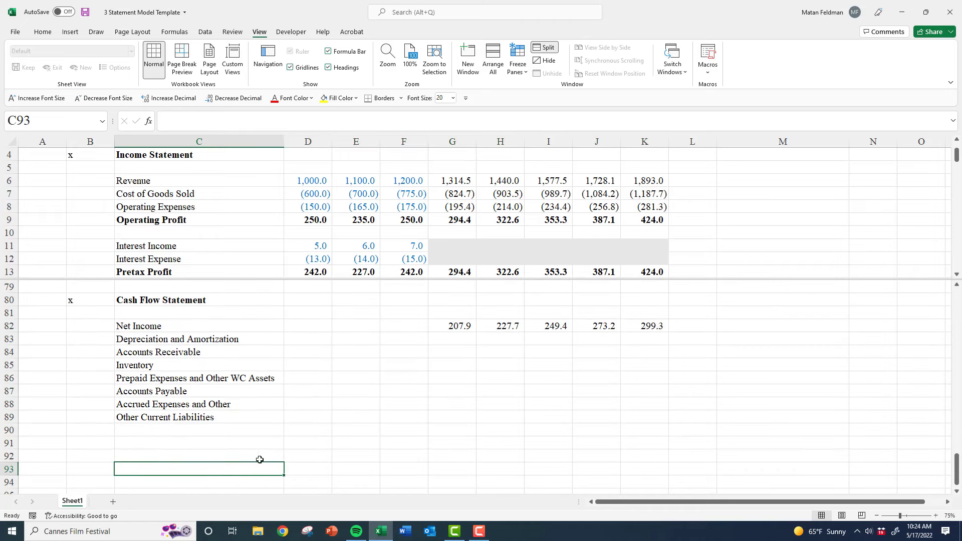
{"action": "type", "text": "Cash "}
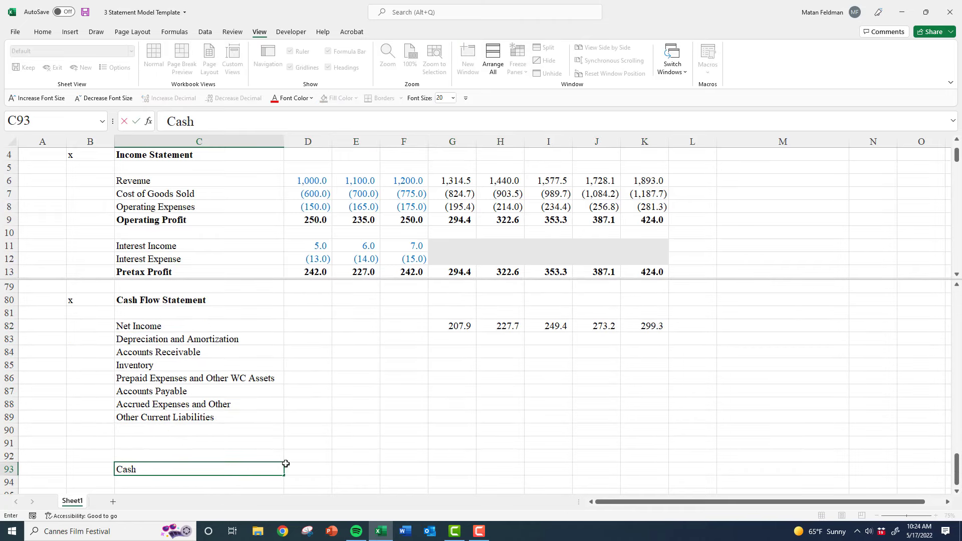
{"action": "type", "text": "Flow from Oper"}
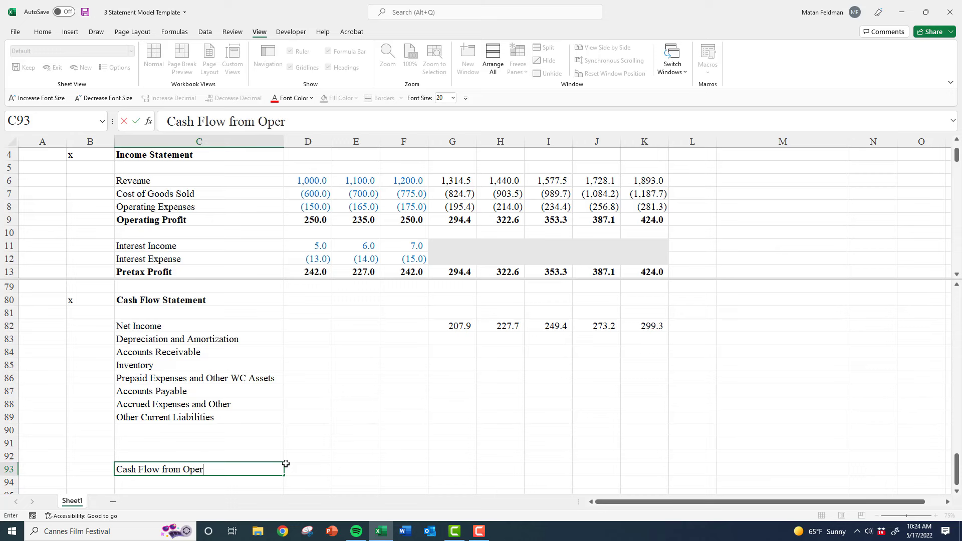
{"action": "type", "text": "ations"}
{"action": "key", "text": "ctrl+Return"}
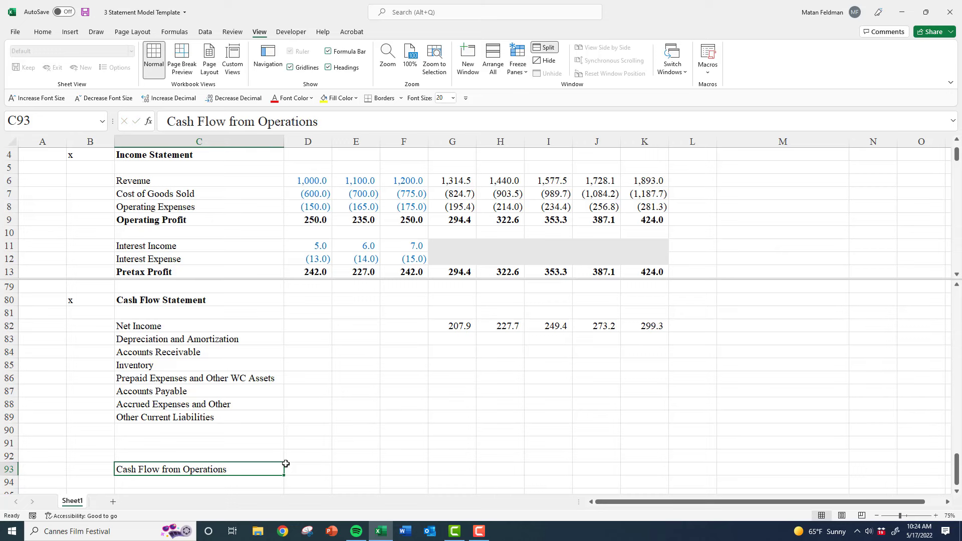
Extend the cash flow statement's label in C82 to Net Income (GAAP)
{"action": "left_click", "coordinate": [153, 328]}
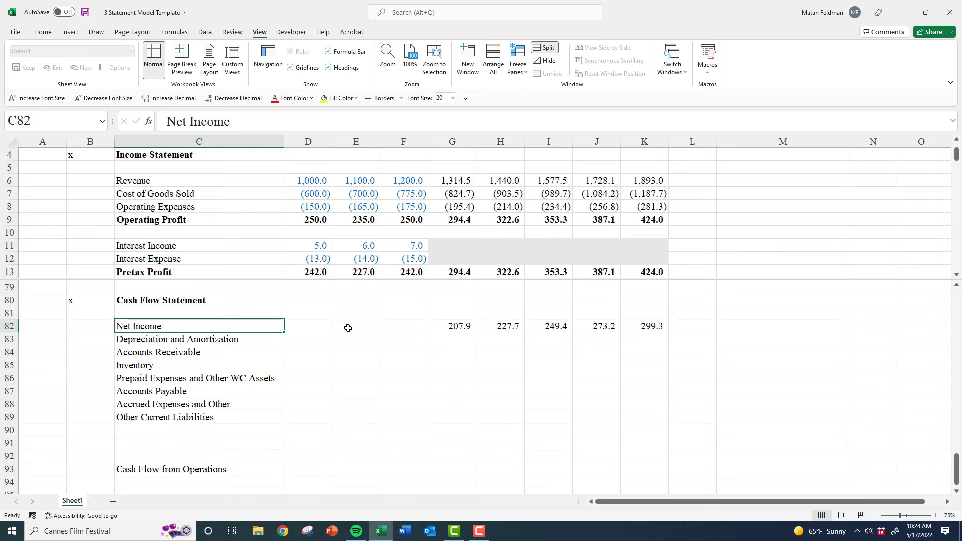
{"action": "key", "text": "F2"}
{"action": "type", "text": "(GAAP)"}
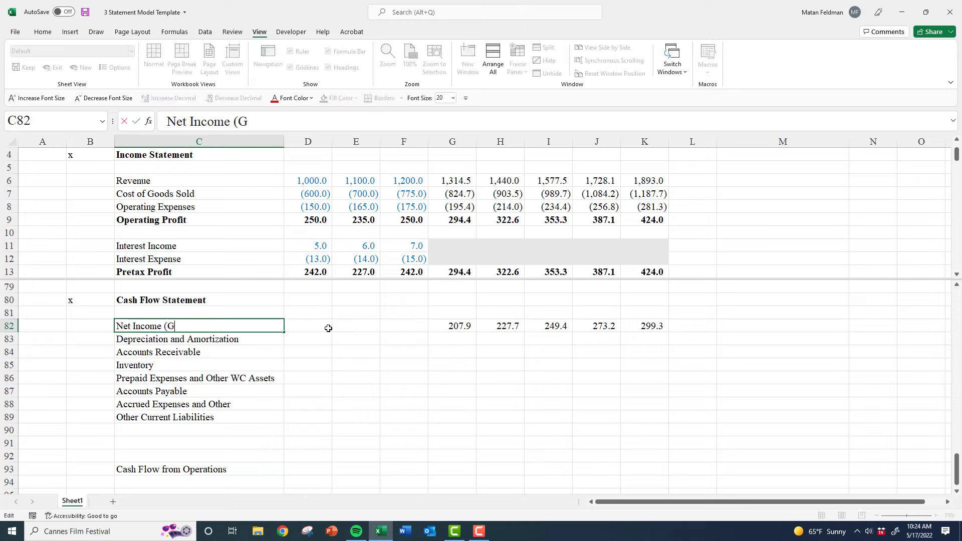
{"action": "key", "text": "ctrl+Return"}
Review the cash flow statement rows from Net Income (GAAP) and Depreciation and Amortization to Cash Flow from Operations
{"action": "key", "text": "Down"}
{"action": "key", "text": "Down"}
{"action": "key", "text": "Down"}
{"action": "key", "text": "Down"}
{"action": "key", "text": "Down"}
{"action": "key", "text": "Down"}
{"action": "key", "text": "Down"}
{"action": "key", "text": "Down"}
{"action": "key", "text": "Down"}
{"action": "key", "text": "Down"}
{"action": "key", "text": "Down"}
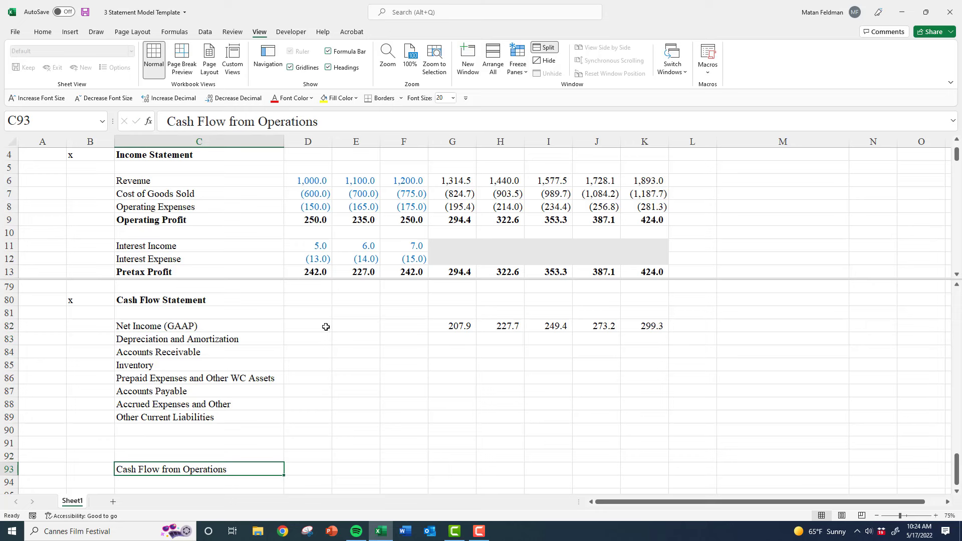
{"action": "left_click", "coordinate": [458, 328]}
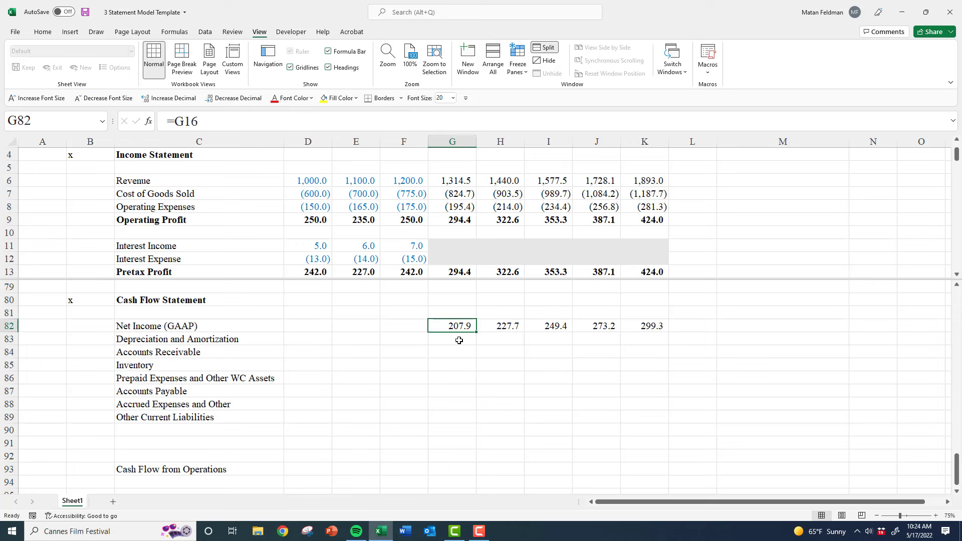
{"action": "left_click", "coordinate": [459, 340]}
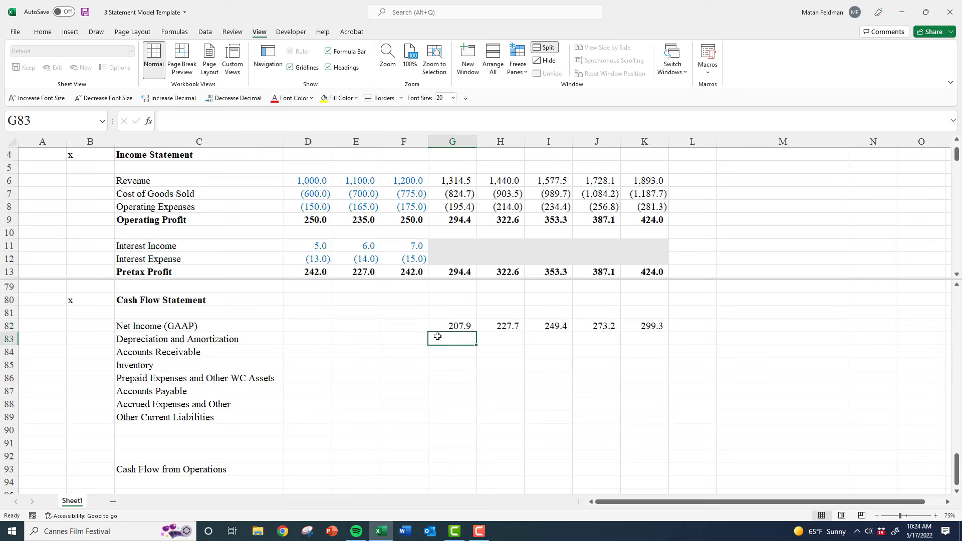
{"action": "left_click", "coordinate": [184, 328]}
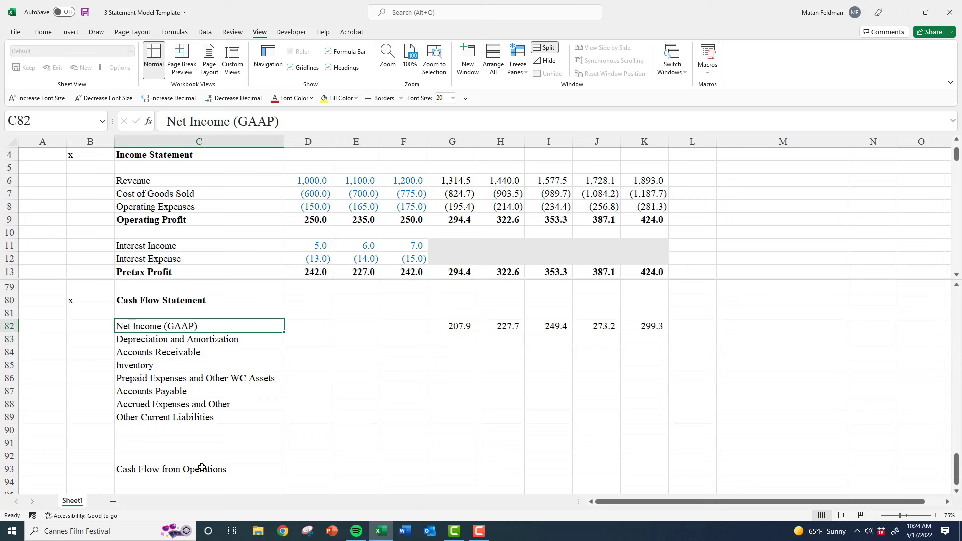
{"action": "left_click", "coordinate": [451, 341]}
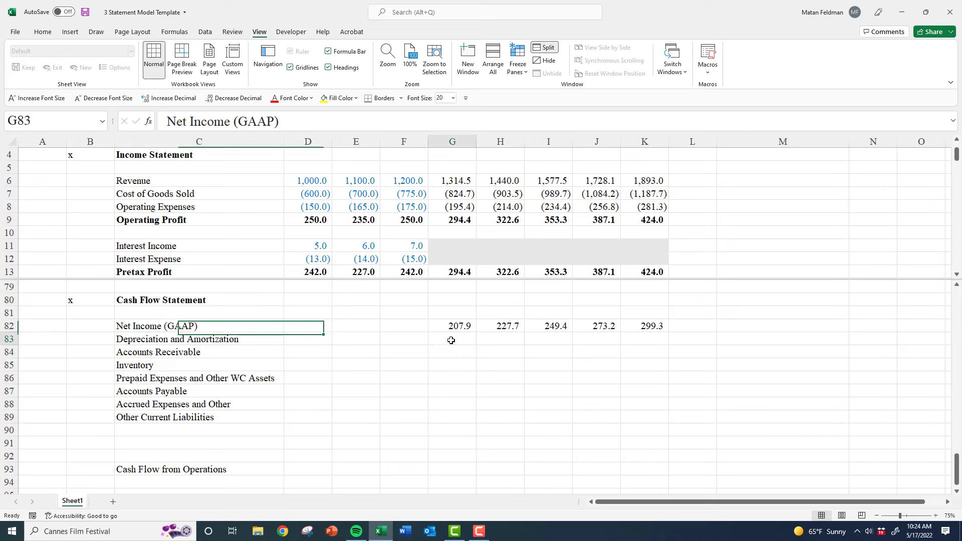
Enter =G26+G29 in G83, adding memo depreciation and amortization for the first projected year
{"action": "type", "text": "="}
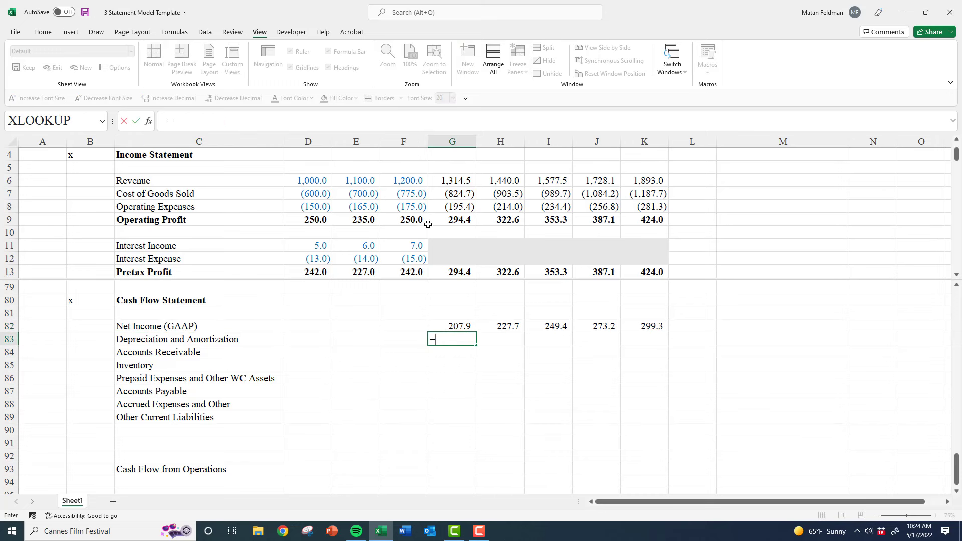
{"action": "left_click", "coordinate": [451, 207]}
{"action": "scroll", "coordinate": [453, 211], "scroll_direction": "down", "scroll_amount": 5}
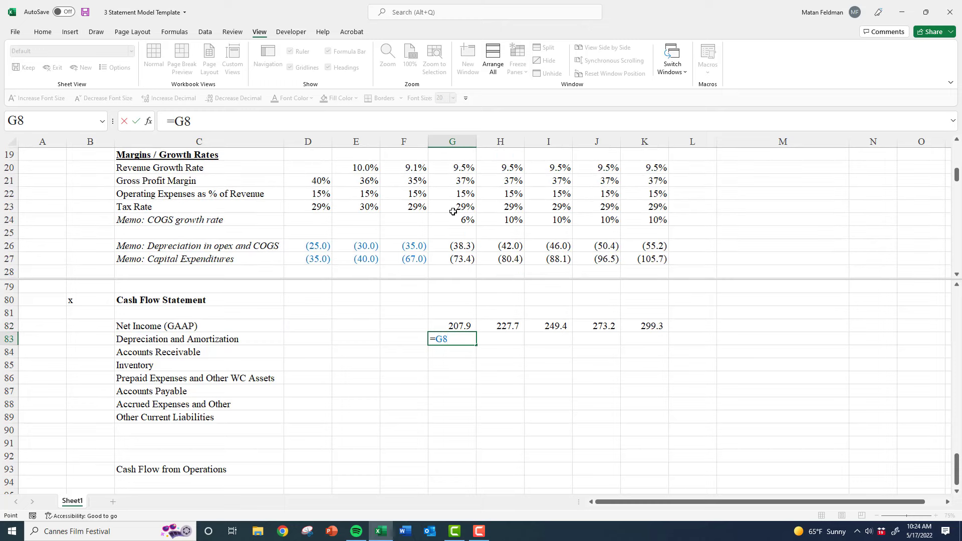
{"action": "scroll", "coordinate": [453, 211], "scroll_direction": "down", "scroll_amount": 1}
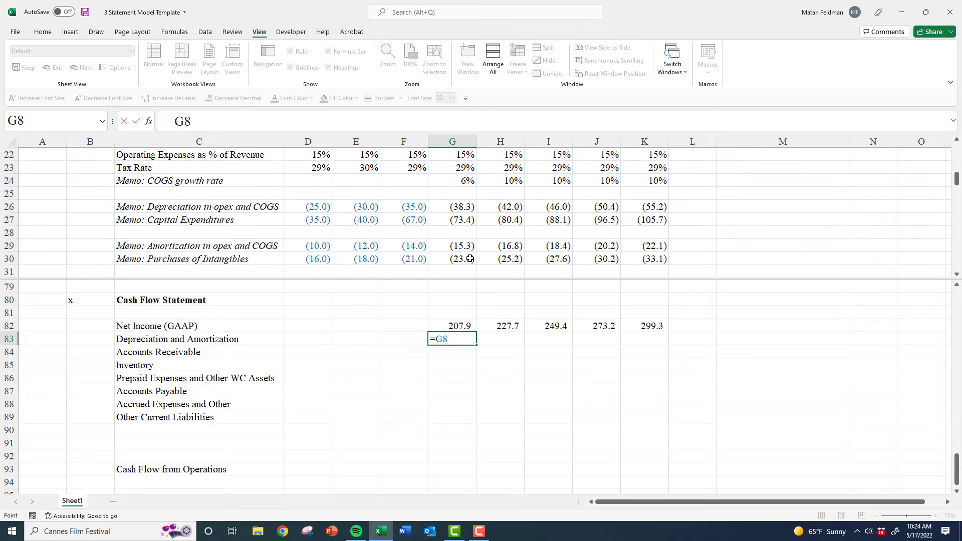
{"action": "left_click", "coordinate": [452, 206]}
{"action": "type", "text": "+"}
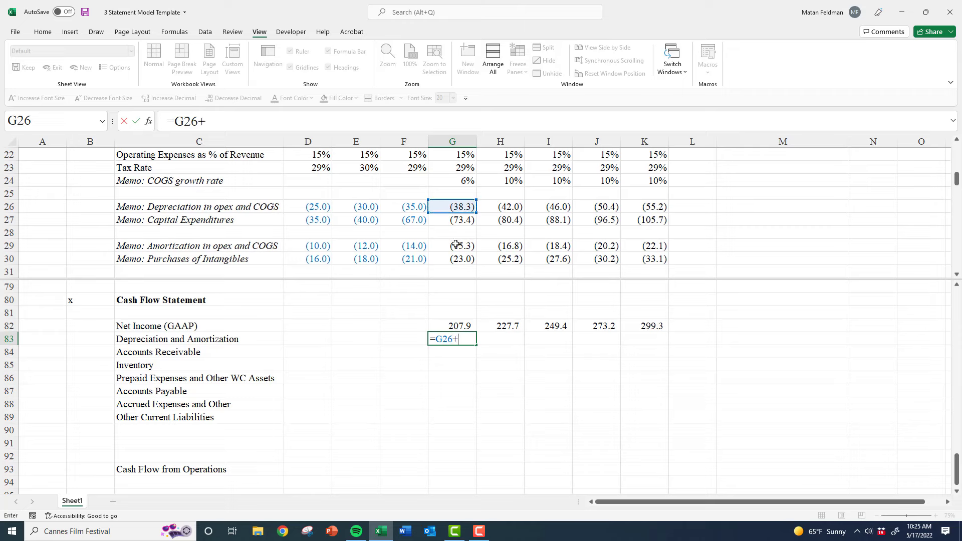
{"action": "left_click", "coordinate": [449, 244]}
{"action": "key", "text": "ctrl+Return"}
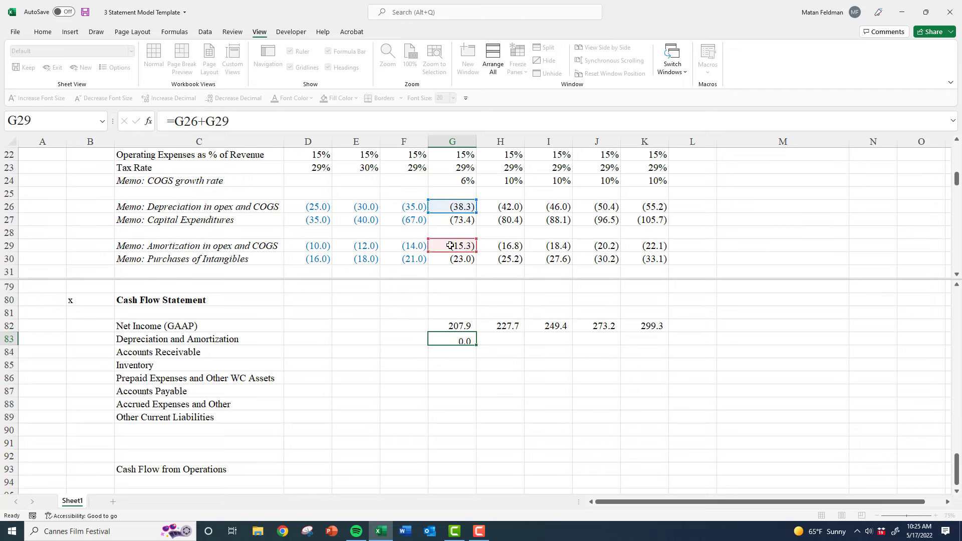
{"action": "key", "text": "F2"}
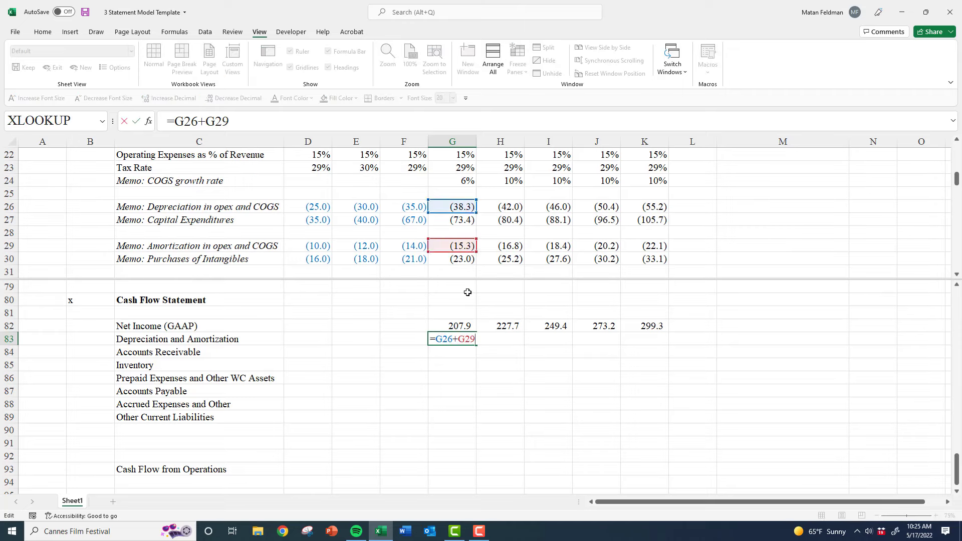
{"action": "key", "text": "ctrl+Return"}
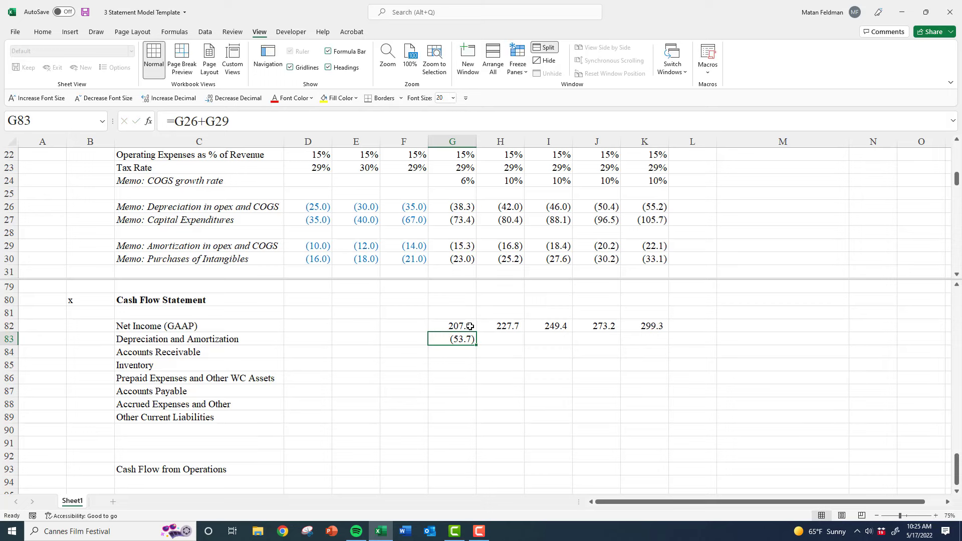
Flip the sign of G83's formula to =-(G26+G29) and copy it across the Depreciation and Amortization row through K83
{"action": "key", "text": "F2"}
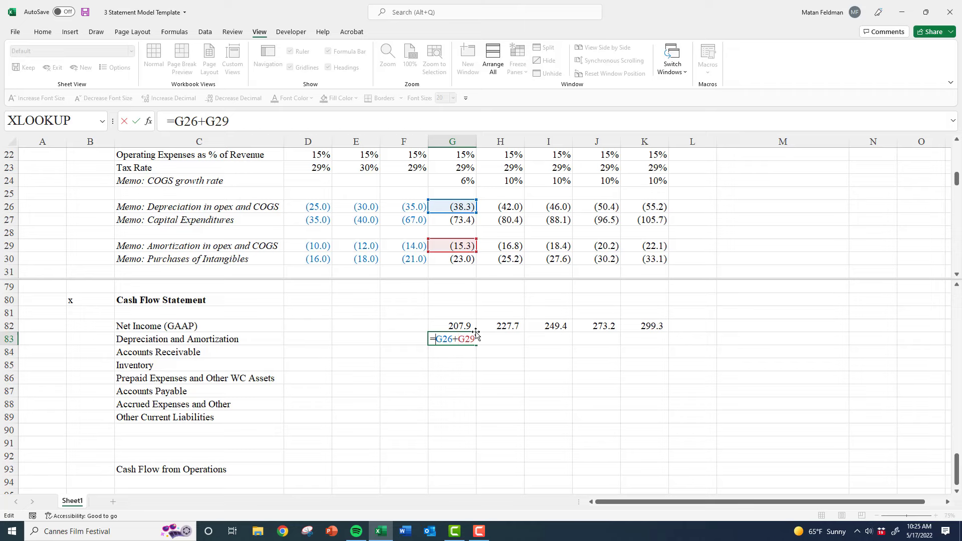
{"action": "type", "text": "-("}
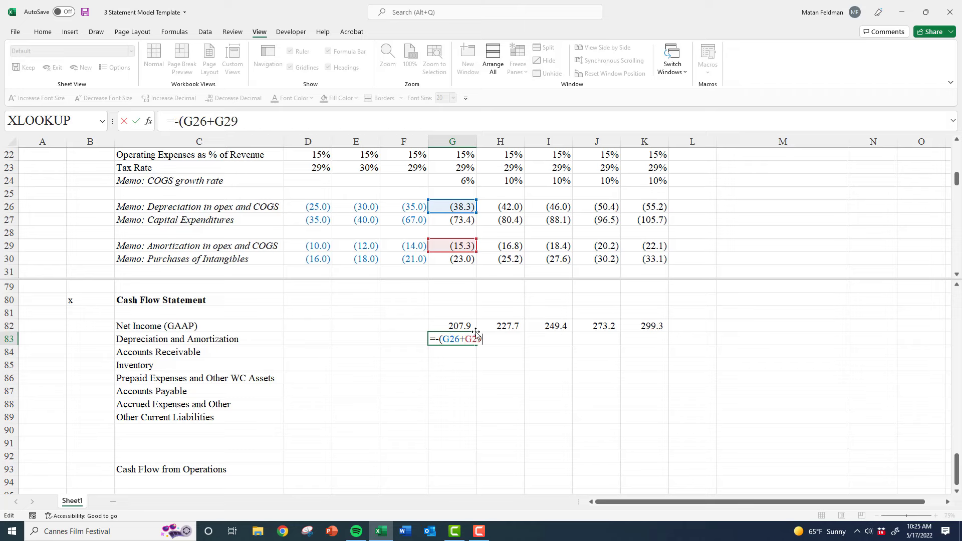
{"action": "key", "text": "ctrl+Return"}
{"action": "key", "text": "ctrl+c"}
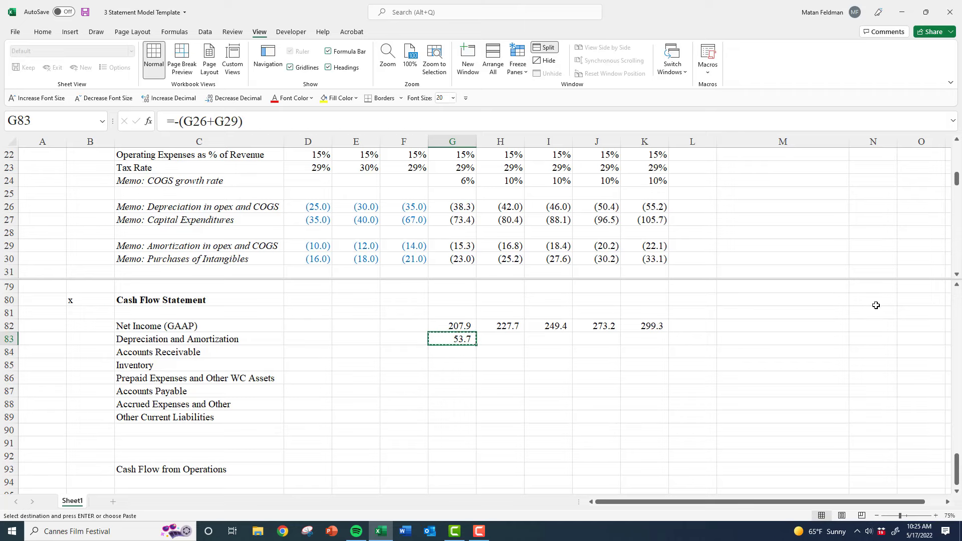
{"action": "key", "text": "shift+Right"}
{"action": "key", "text": "shift+Right"}
{"action": "key", "text": "shift+Right"}
{"action": "key", "text": "shift+Right"}
{"action": "key", "text": "Return"}
{"action": "key", "text": "Left"}
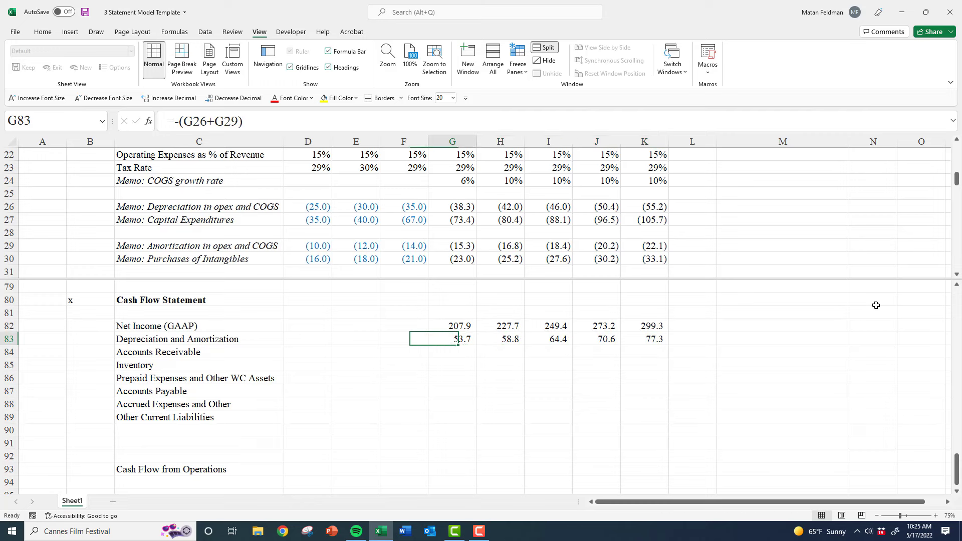
{"action": "key", "text": "Right"}
Total Cash Flow from Operations in G93 with =SUM(G82:G92) and copy it across through K93
{"action": "left_click", "coordinate": [215, 470]}
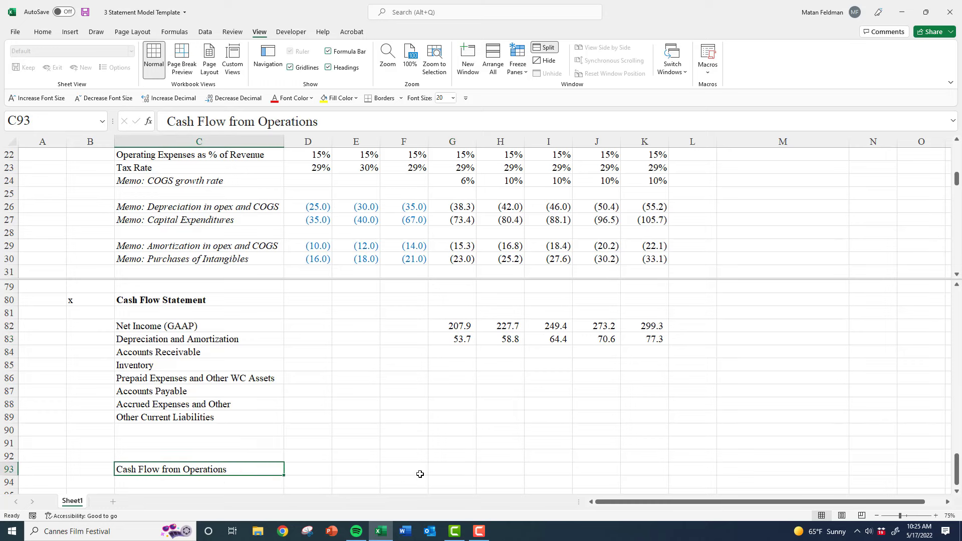
{"action": "left_click", "coordinate": [448, 469]}
{"action": "key", "text": "alt+equal"}
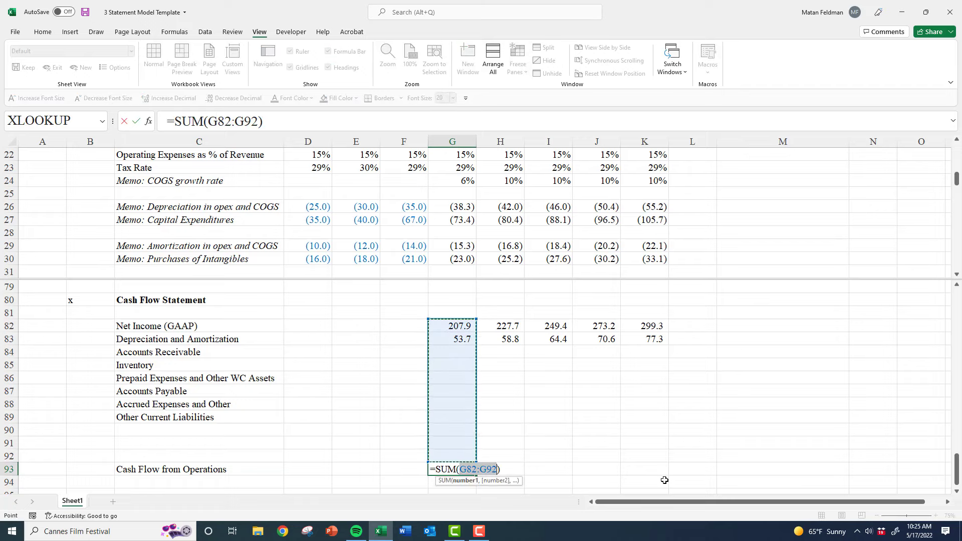
{"action": "key", "text": "ctrl+Return"}
{"action": "key", "text": "ctrl+c"}
{"action": "key", "text": "shift+Right"}
{"action": "key", "text": "shift+Right"}
{"action": "key", "text": "shift+Right"}
{"action": "key", "text": "shift+Right"}
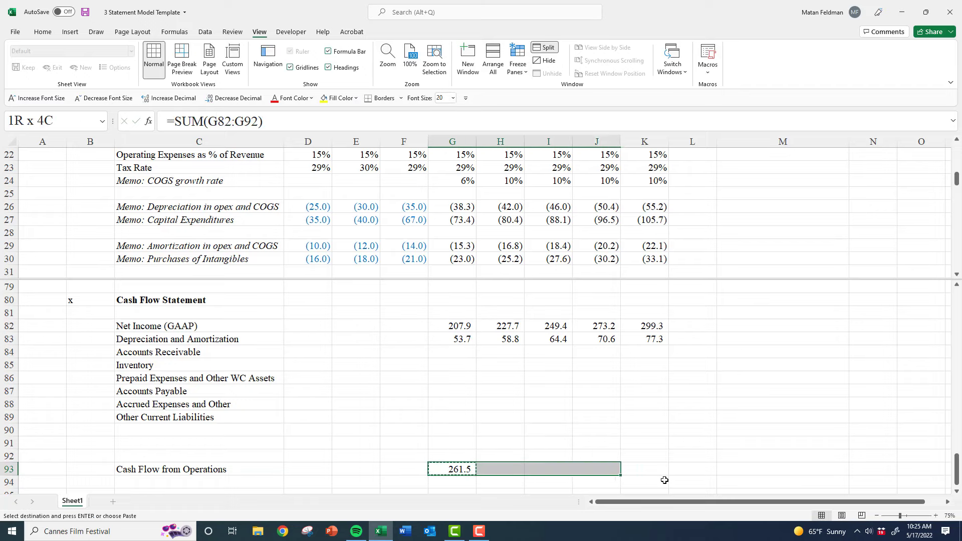
{"action": "key", "text": "Return"}
Check the range summed by the Cash Flow from Operations formula in G93 against the cash flow rows above it
{"action": "key", "text": "Up"}
{"action": "key", "text": "Up"}
{"action": "key", "text": "Up"}
{"action": "key", "text": "Up"}
{"action": "key", "text": "Up"}
{"action": "key", "text": "Up"}
{"action": "key", "text": "Up"}
{"action": "key", "text": "Up"}
{"action": "key", "text": "Up"}
{"action": "key", "text": "Up"}
{"action": "key", "text": "Up"}
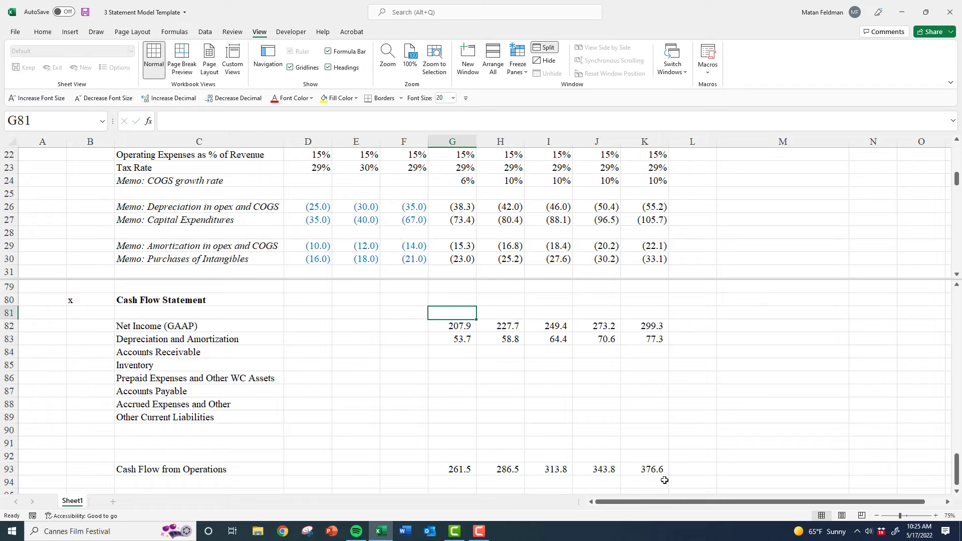
{"action": "key", "text": "Down"}
{"action": "key", "text": "Down"}
{"action": "key", "text": "Down"}
{"action": "key", "text": "Down"}
{"action": "key", "text": "Down"}
{"action": "key", "text": "Down"}
{"action": "key", "text": "Down"}
{"action": "key", "text": "Down"}
{"action": "key", "text": "Down"}
{"action": "key", "text": "Down"}
{"action": "key", "text": "Down"}
{"action": "key", "text": "F2"}
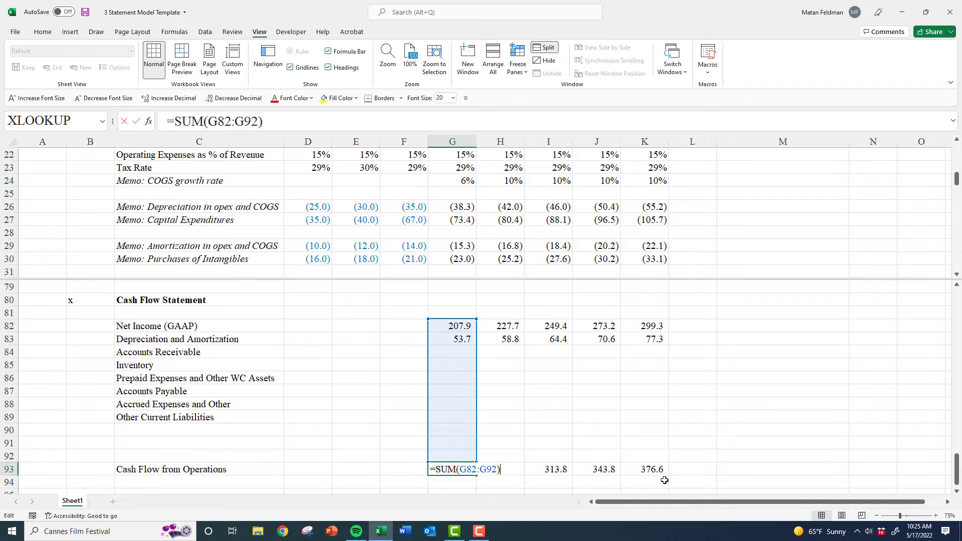
{"action": "key", "text": "Escape"}
{"action": "key", "text": "Up"}
{"action": "key", "text": "Up"}
{"action": "key", "text": "Up"}
{"action": "key", "text": "Up"}
{"action": "key", "text": "Up"}
{"action": "key", "text": "Down"}
{"action": "key", "text": "Down"}
{"action": "key", "text": "Down"}
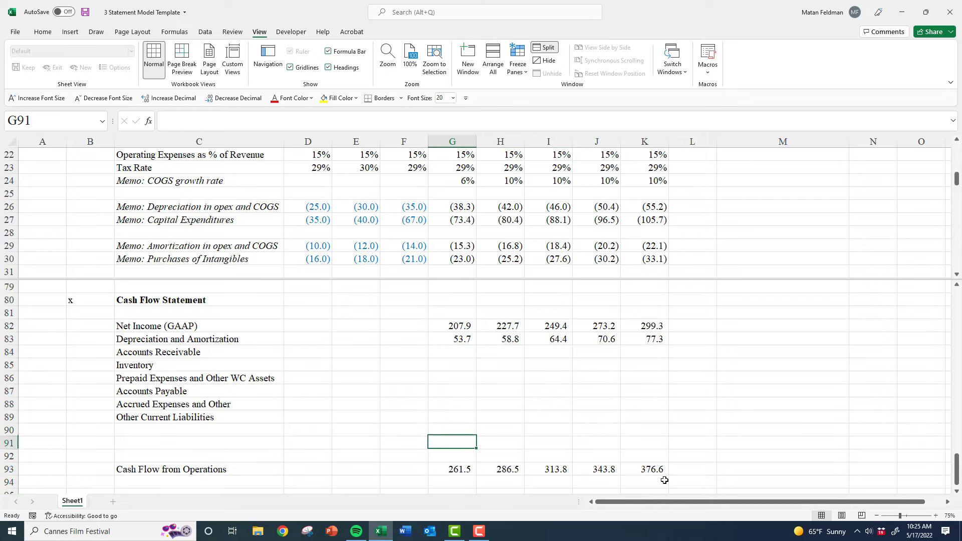
{"action": "key", "text": "Down"}
{"action": "key", "text": "Down"}
{"action": "key", "text": "F2"}
{"action": "key", "text": "Escape"}
{"action": "key", "text": "Up"}
{"action": "key", "text": "Up"}
{"action": "key", "text": "Up"}
{"action": "key", "text": "Up"}
{"action": "key", "text": "Up"}
{"action": "key", "text": "Up"}
{"action": "key", "text": "Up"}
{"action": "key", "text": "Up"}
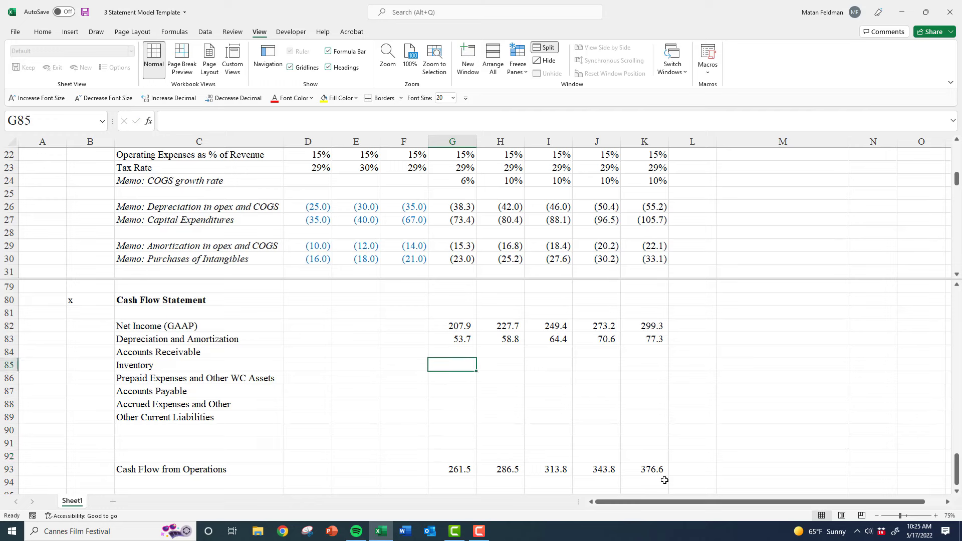
{"action": "key", "text": "Up"}
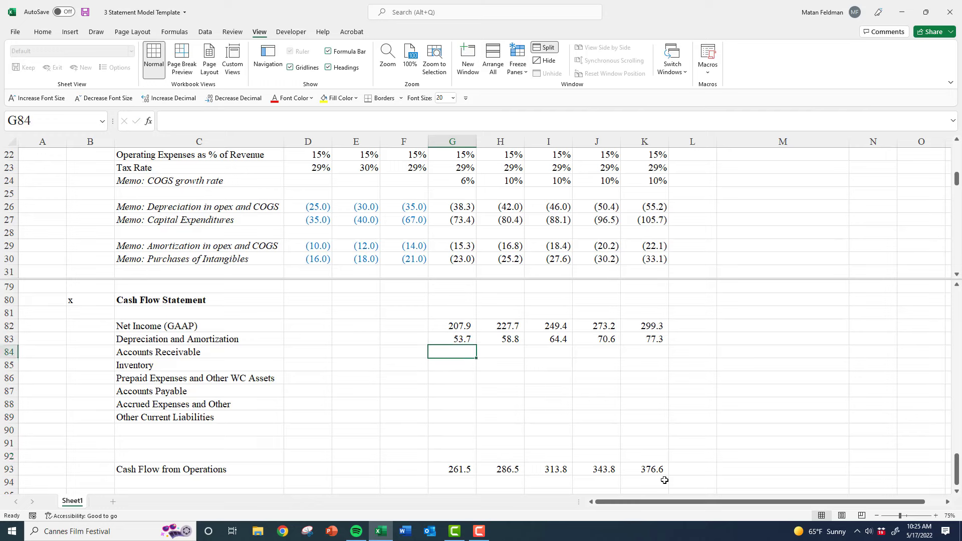
Enter the note Net Income in M82, beside the cash flow statement's Net Income (GAAP) row
{"action": "left_click", "coordinate": [471, 195]}
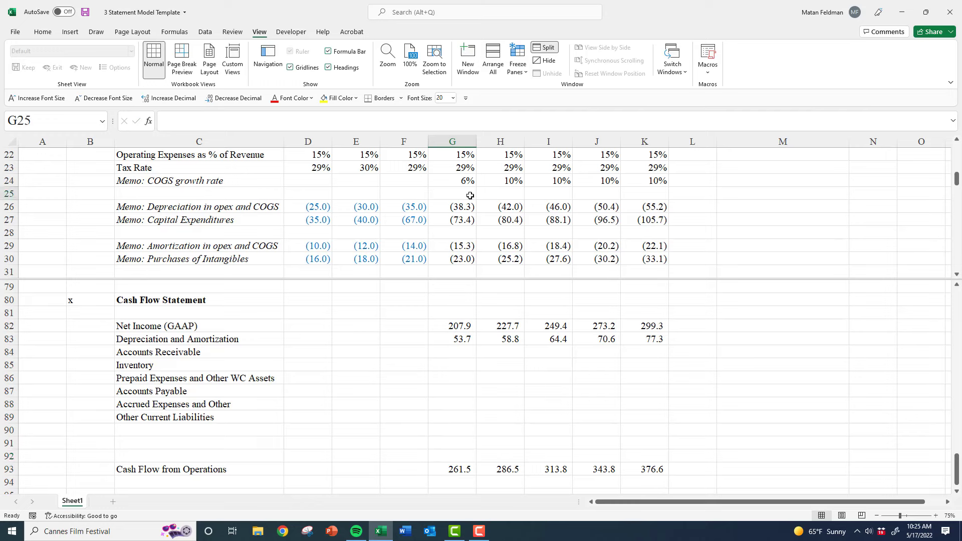
{"action": "left_click", "coordinate": [792, 327]}
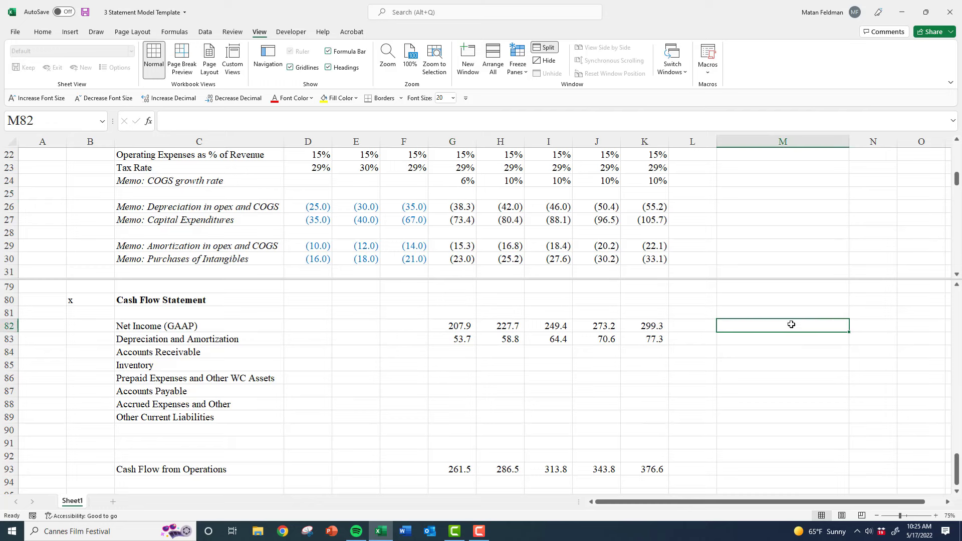
{"action": "type", "text": "Net"}
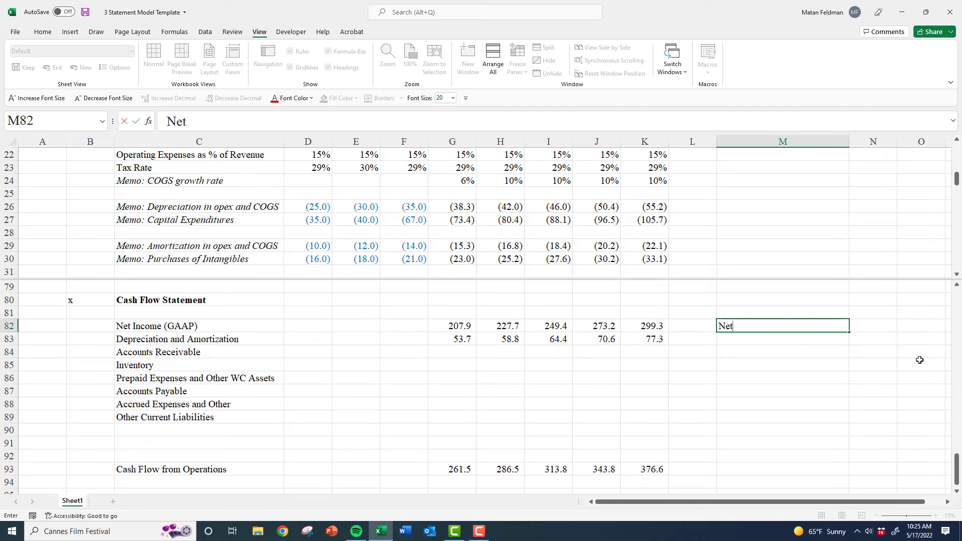
{"action": "type", "text": " Income"}
{"action": "key", "text": "Return"}
{"action": "type", "text": "+D&A"}
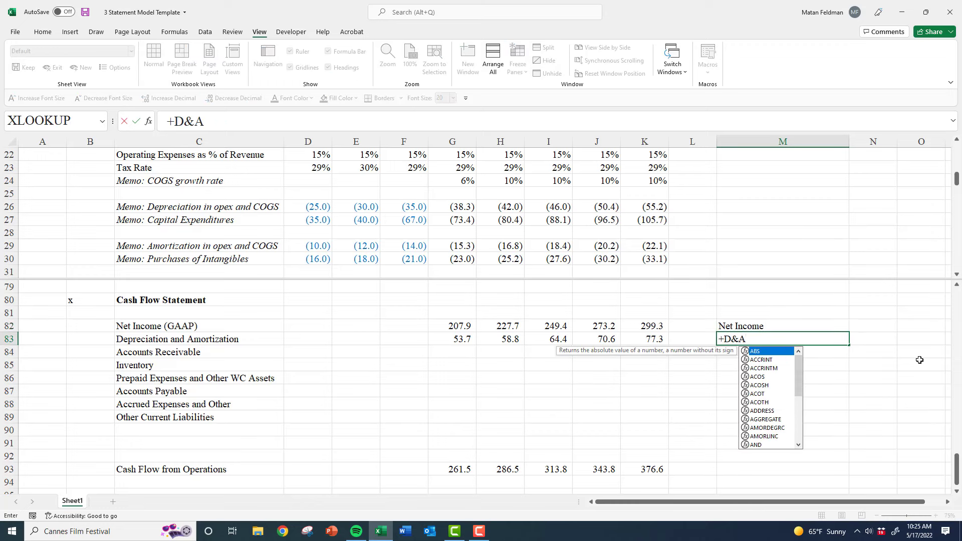
{"action": "key", "text": "Escape"}
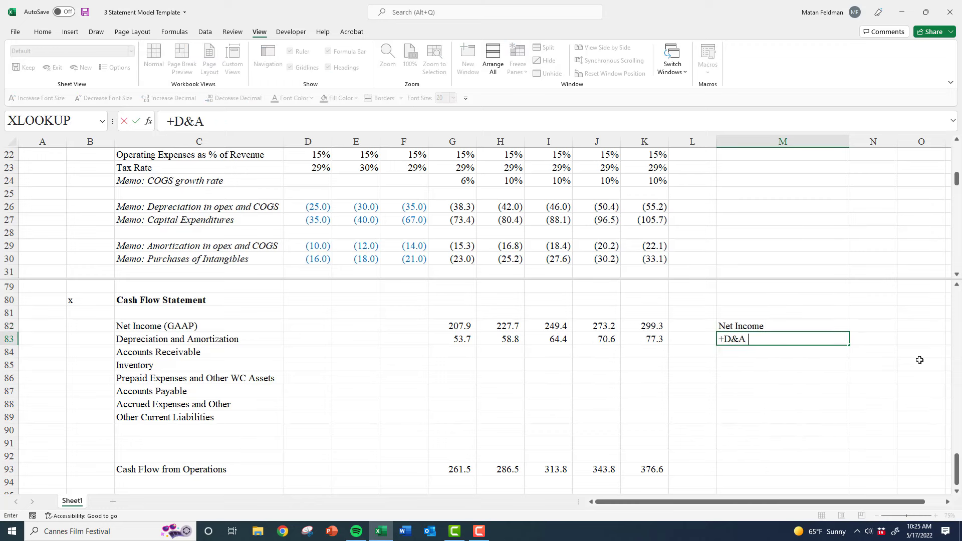
{"action": "key", "text": "ctrl+Return"}
Enter the text notes D&A in M83 and WC in M84, below the Net Income note
{"action": "type", "text": "'"}
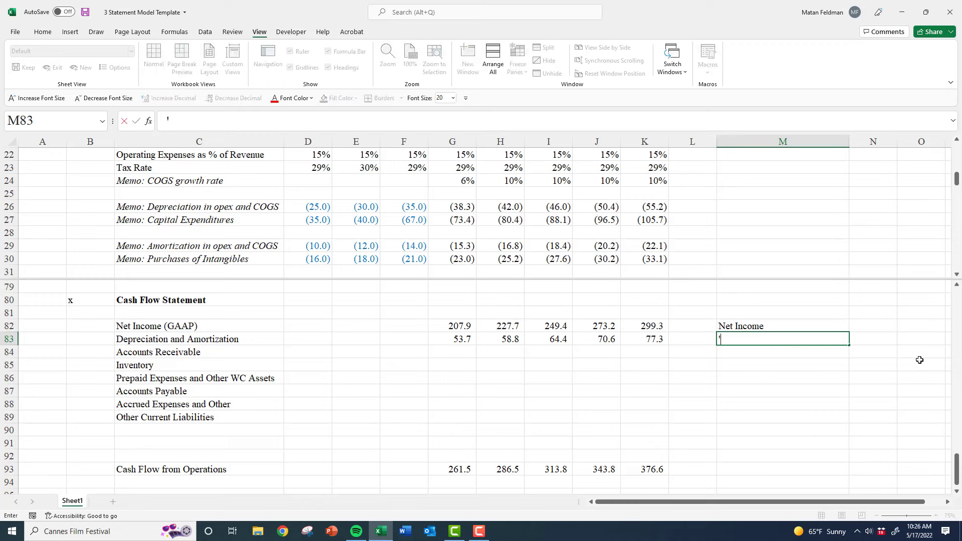
{"action": "type", "text": "D&A"}
{"action": "key", "text": "ctrl+Return"}
{"action": "key", "text": "Down"}
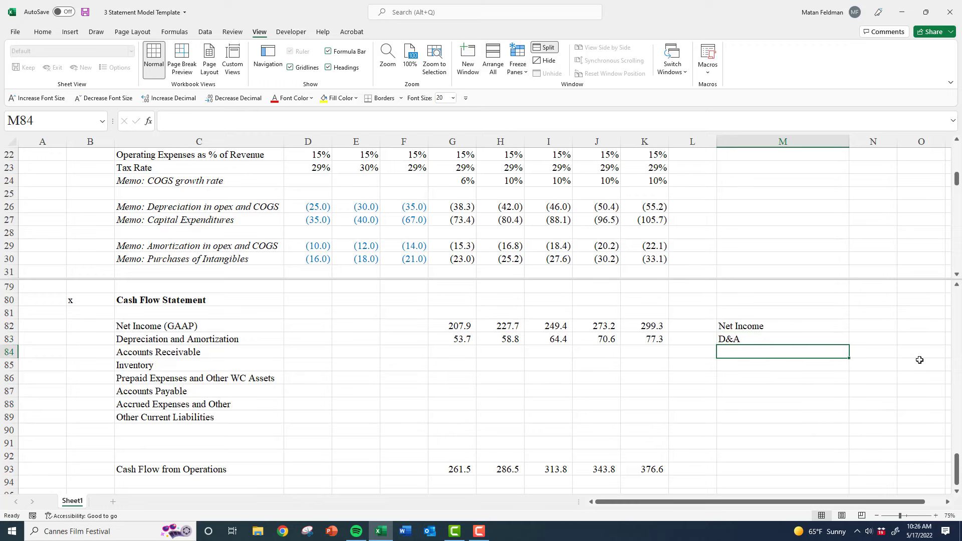
{"action": "type", "text": "WC"}
{"action": "key", "text": "ctrl+Return"}
{"action": "key", "text": "Down"}
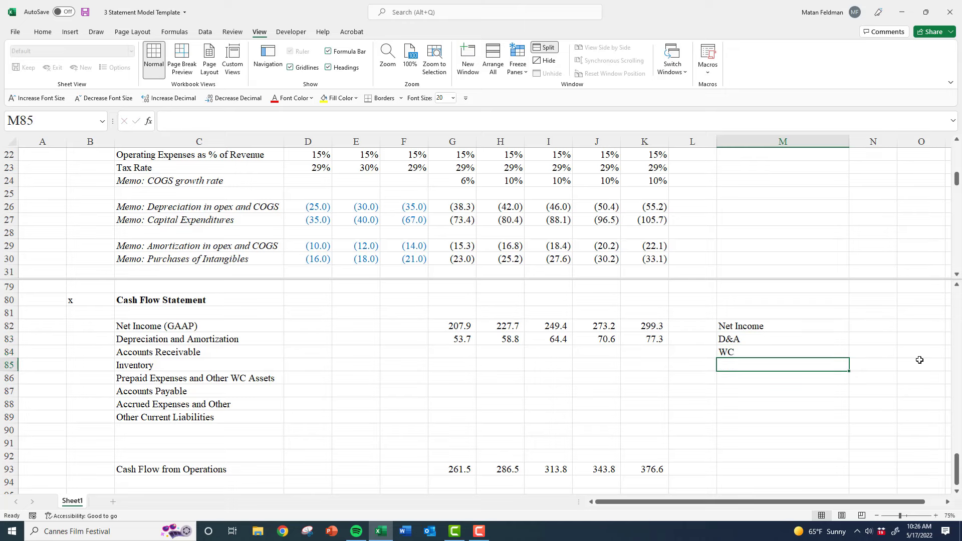
Review the Net Income, D&A and WC notes against the cash flow rows, ending at the Accounts Receivable cell G84
{"action": "key", "text": "Up"}
{"action": "key", "text": "Up"}
{"action": "key", "text": "Up"}
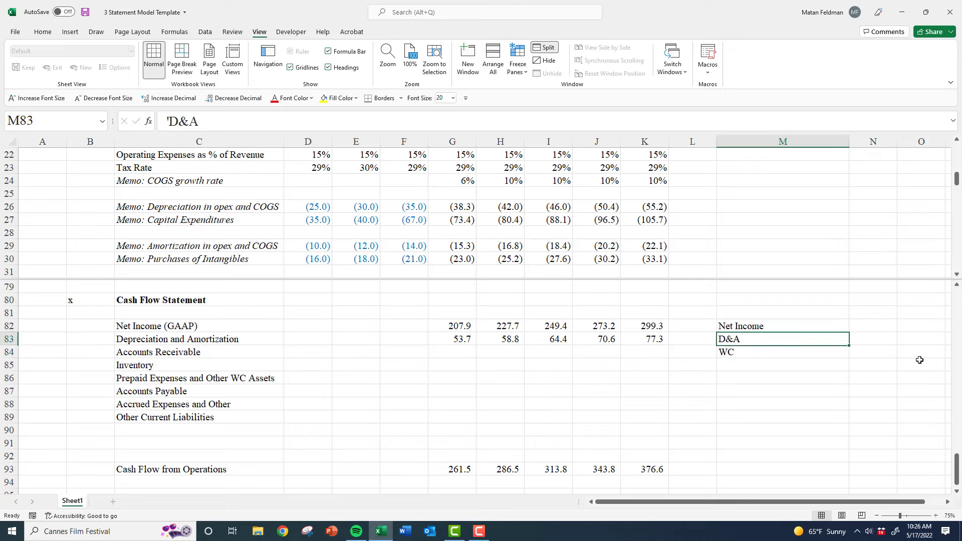
{"action": "key", "text": "shift+Down"}
{"action": "key", "text": "shift+Down"}
{"action": "key", "text": "Left"}
{"action": "key", "text": "Left"}
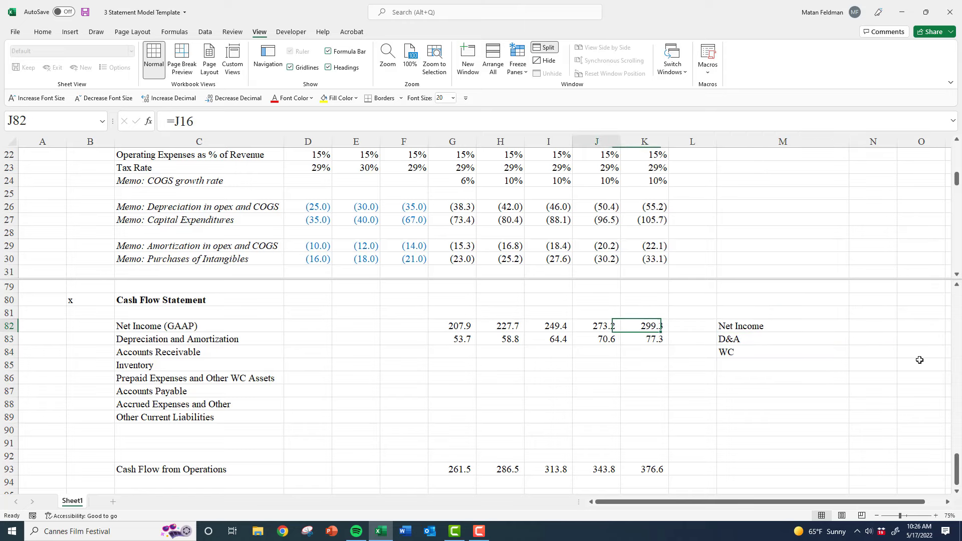
{"action": "key", "text": "Down"}
{"action": "key", "text": "Left"}
{"action": "key", "text": "Left"}
{"action": "key", "text": "Left"}
{"action": "key", "text": "Left"}
{"action": "key", "text": "Down"}
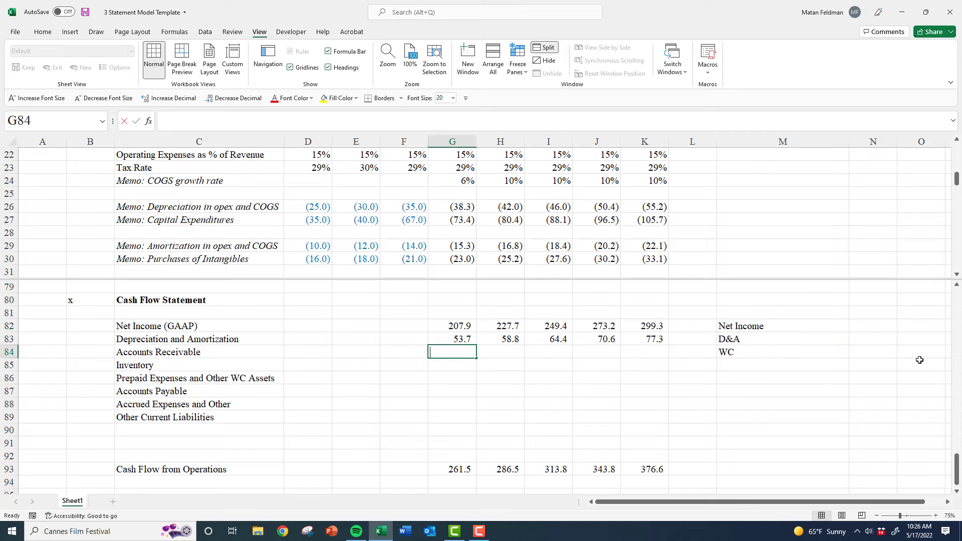
{"action": "type", "text": "="}
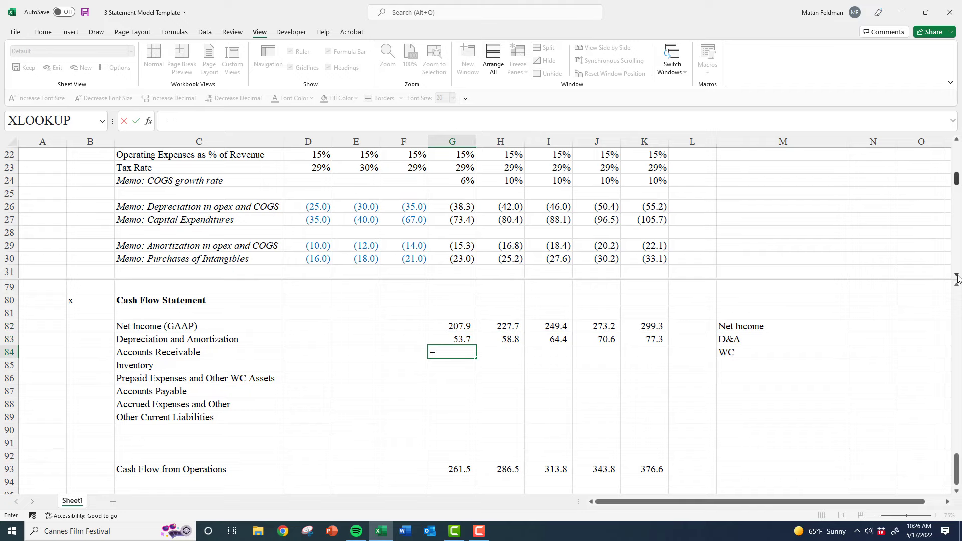
{"action": "left_click_drag", "start_coordinate": [956, 276], "coordinate": [957, 276]}
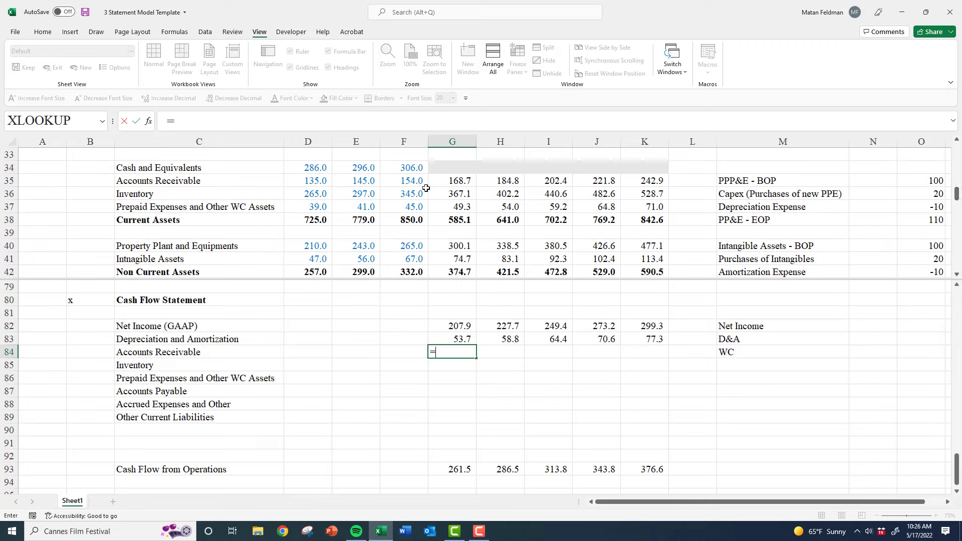
{"action": "left_click_drag", "start_coordinate": [413, 181], "coordinate": [432, 186]}
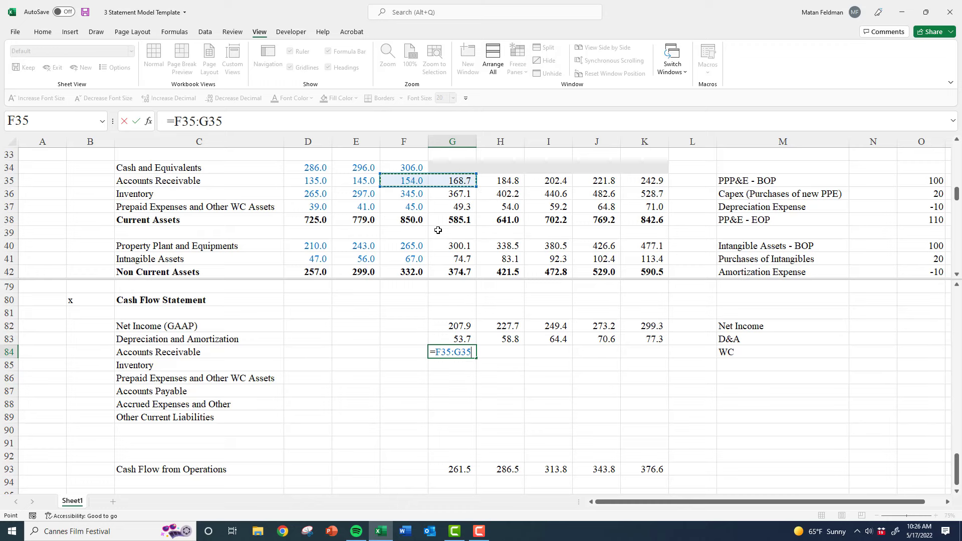
{"action": "key", "text": "Escape"}
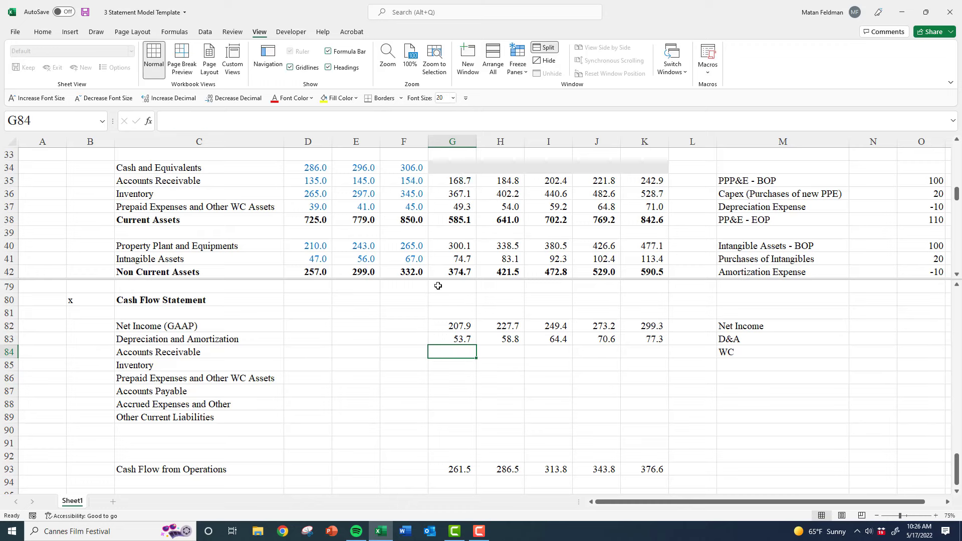
Review the net income, revenue and pretax profit projections and the balance sheet's current assets as sources for the cash flow statement
{"action": "type", "text": "="}
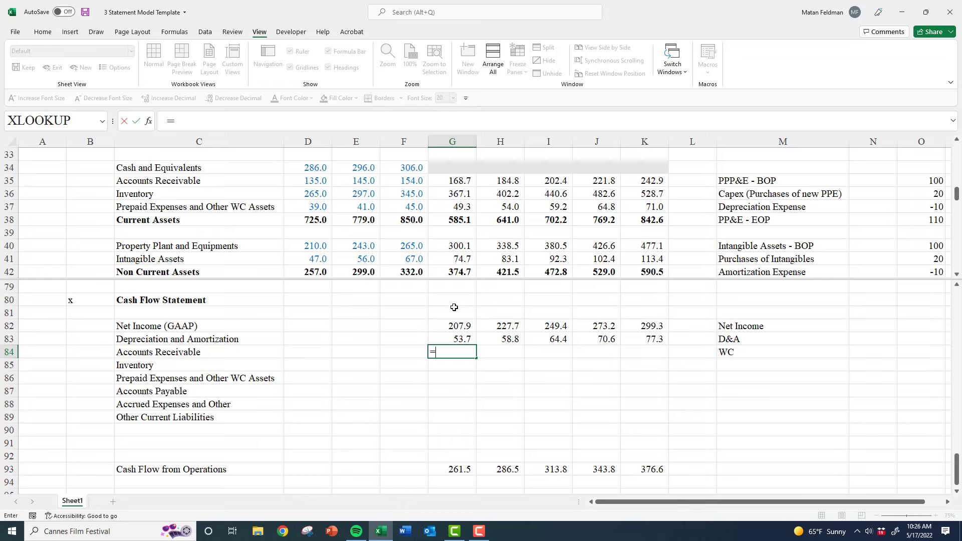
{"action": "key", "text": "Escape"}
{"action": "left_click", "coordinate": [460, 326]}
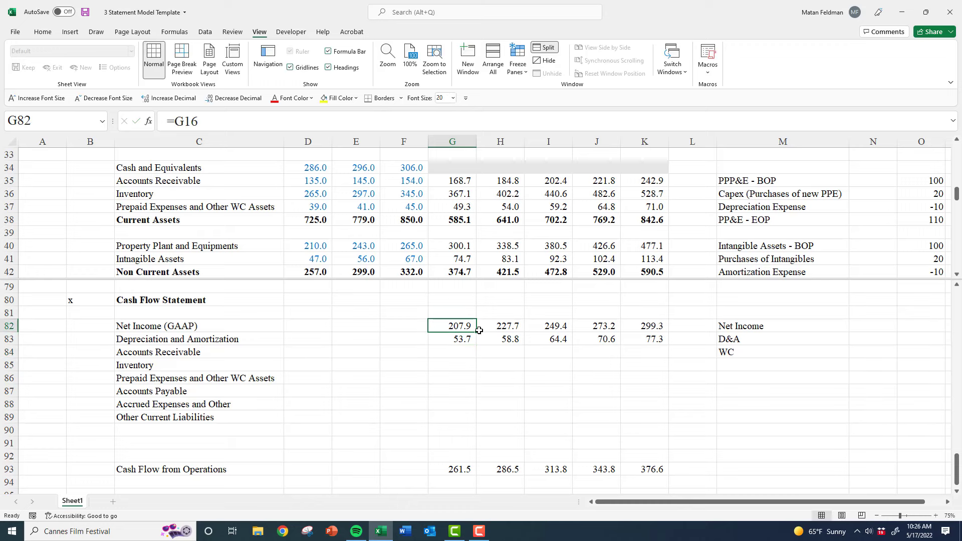
{"action": "left_click", "coordinate": [468, 221]}
{"action": "scroll", "coordinate": [443, 194], "scroll_direction": "up", "scroll_amount": 11}
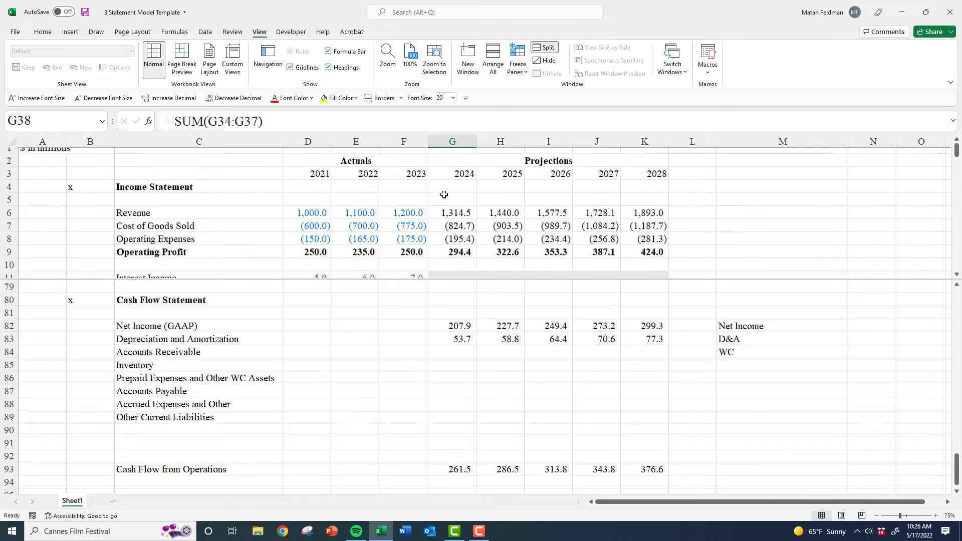
{"action": "left_click", "coordinate": [454, 221]}
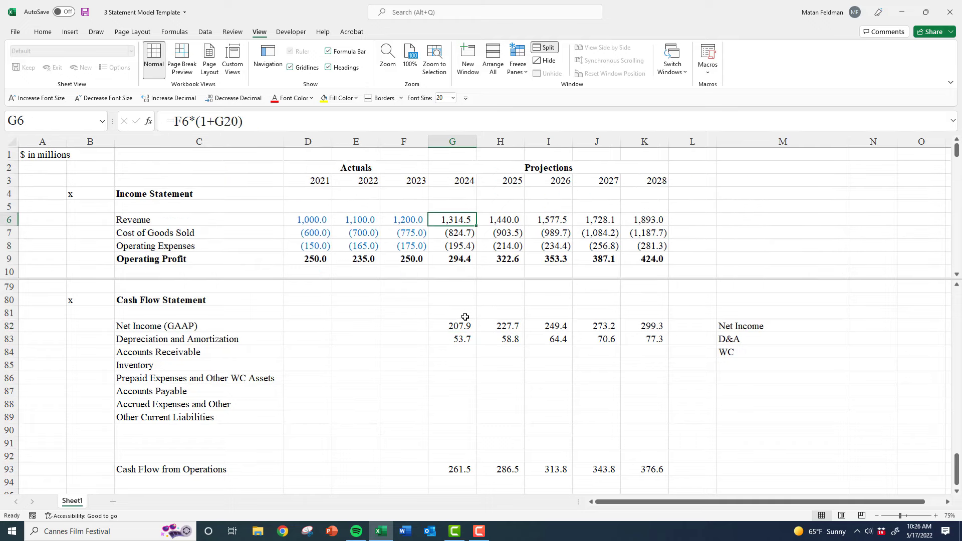
{"action": "left_click", "coordinate": [457, 350]}
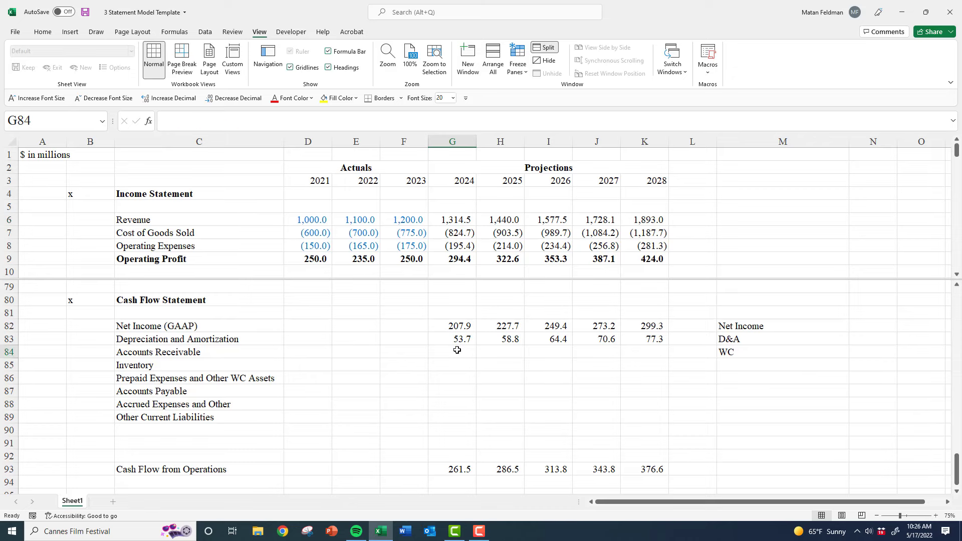
{"action": "left_click", "coordinate": [457, 237]}
{"action": "scroll", "coordinate": [460, 253], "scroll_direction": "down", "scroll_amount": 2}
{"action": "scroll", "coordinate": [459, 252], "scroll_direction": "down", "scroll_amount": 8}
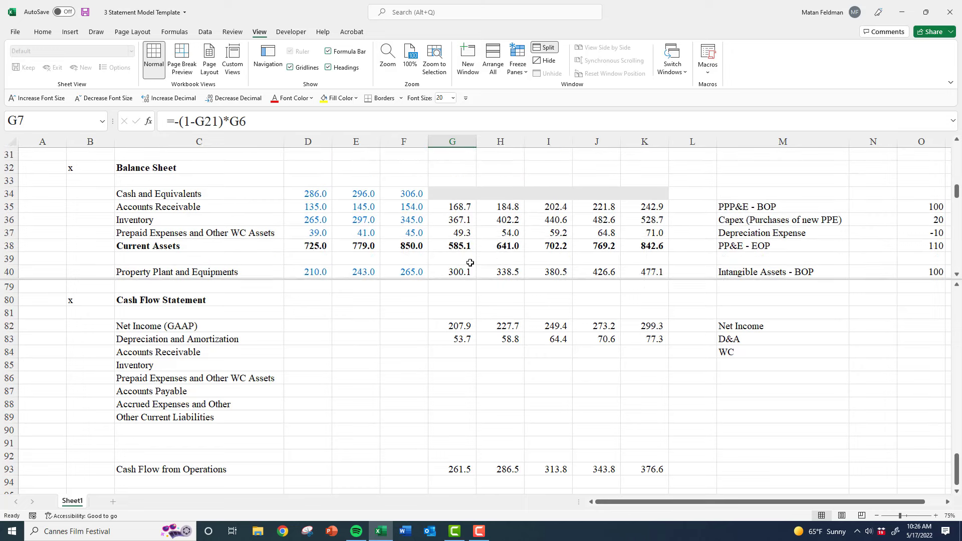
{"action": "scroll", "coordinate": [479, 283], "scroll_direction": "up", "scroll_amount": 8}
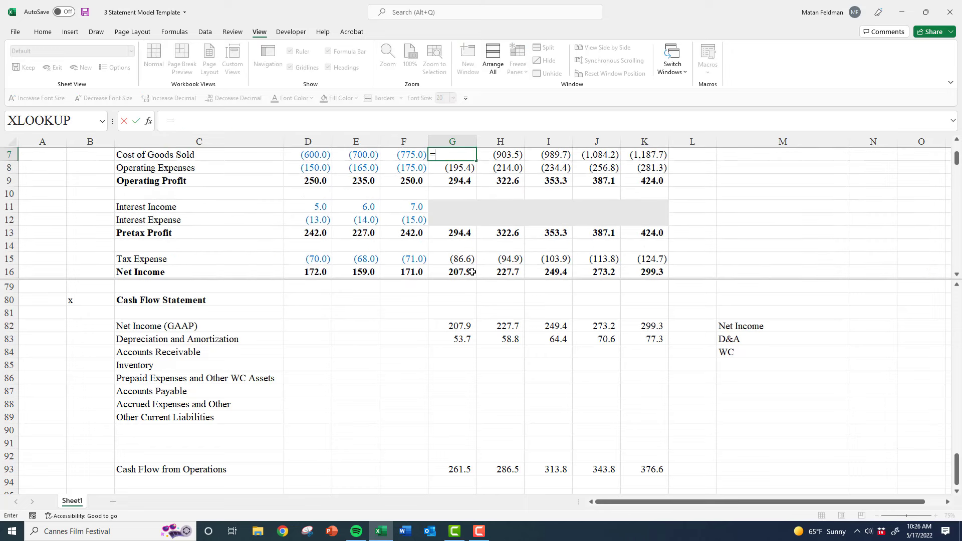
{"action": "left_click", "coordinate": [451, 232]}
{"action": "scroll", "coordinate": [450, 238], "scroll_direction": "down", "scroll_amount": 5}
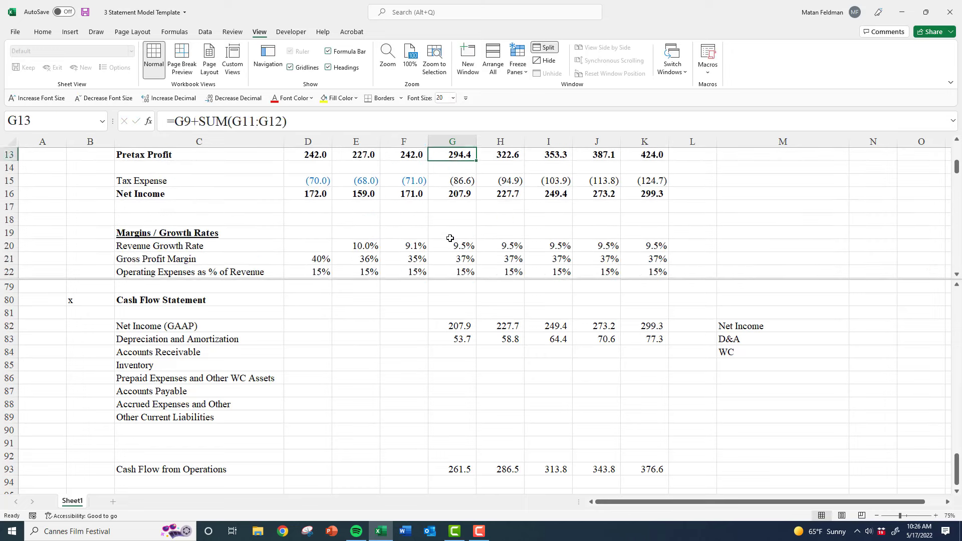
{"action": "scroll", "coordinate": [450, 243], "scroll_direction": "down", "scroll_amount": 3}
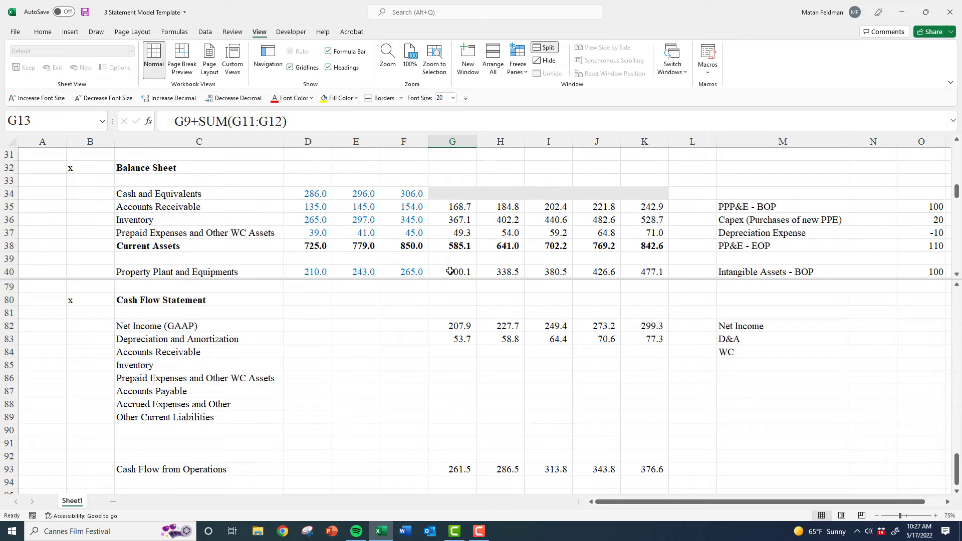
Enter the formula =F35-G35 in G84 for the 2024 Accounts Receivable change, prior year minus current year
{"action": "left_click", "coordinate": [458, 354]}
{"action": "type", "text": "="}
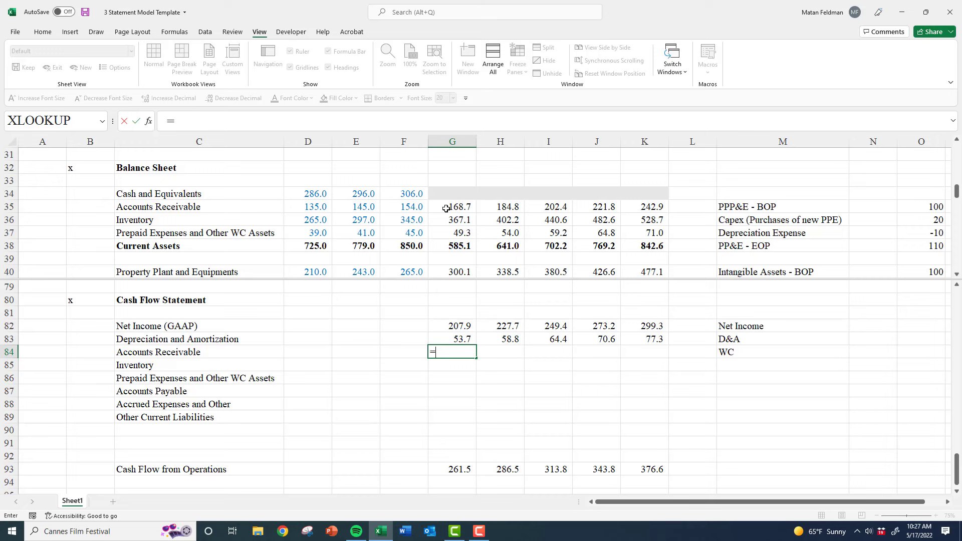
{"action": "left_click", "coordinate": [416, 207]}
{"action": "type", "text": "-"}
{"action": "left_click", "coordinate": [443, 208]}
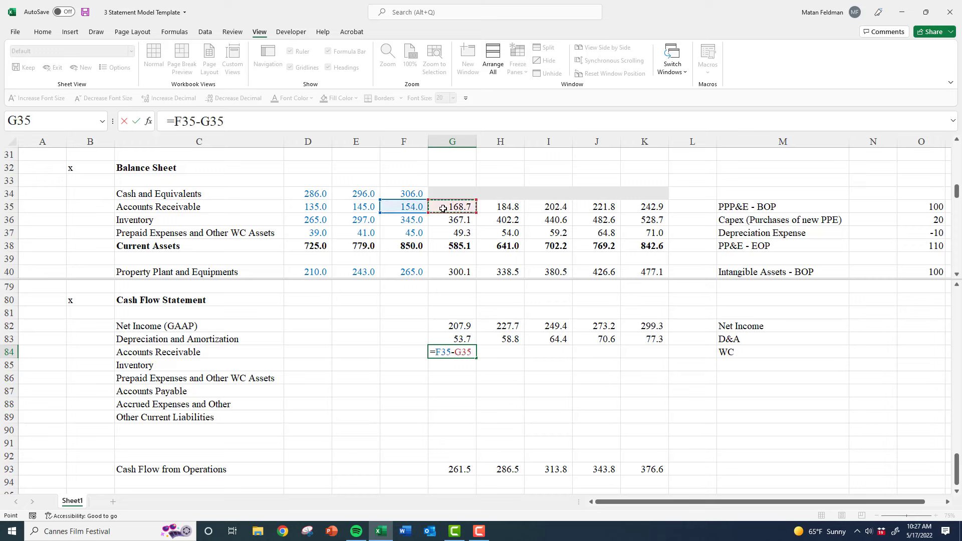
{"action": "key", "text": "F2"}
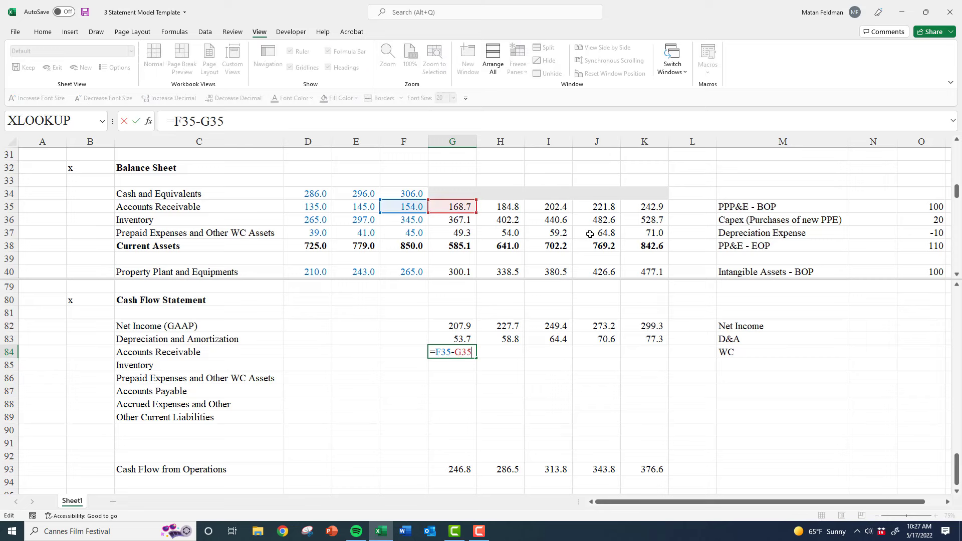
{"action": "key", "text": "ctrl+Return"}
Copy the Accounts Receivable change formula from G84 across the remaining projection years to K84
{"action": "key", "text": "ctrl+c"}
{"action": "key", "text": "shift+Right"}
{"action": "key", "text": "shift+Right"}
{"action": "key", "text": "shift+Right"}
{"action": "key", "text": "shift+Right"}
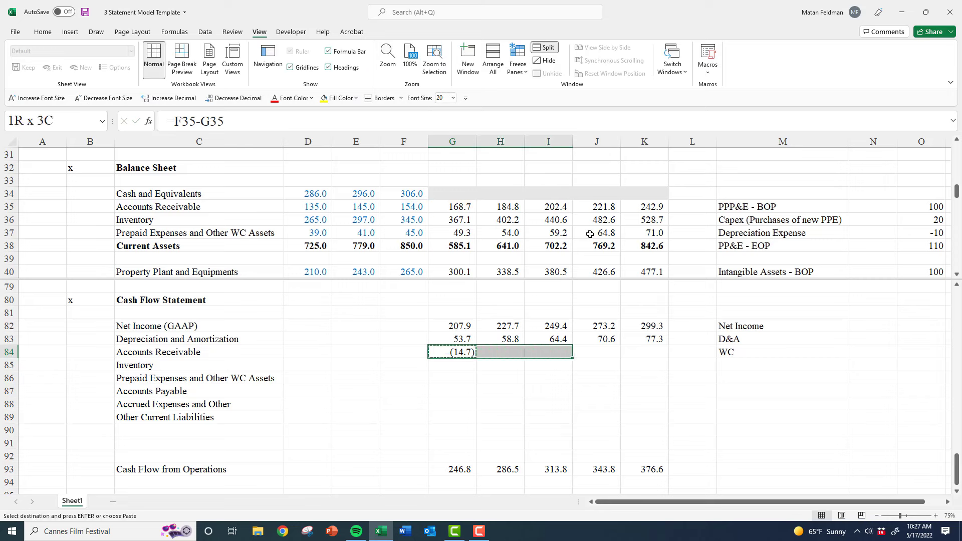
{"action": "key", "text": "Return"}
{"action": "key", "text": "Down"}
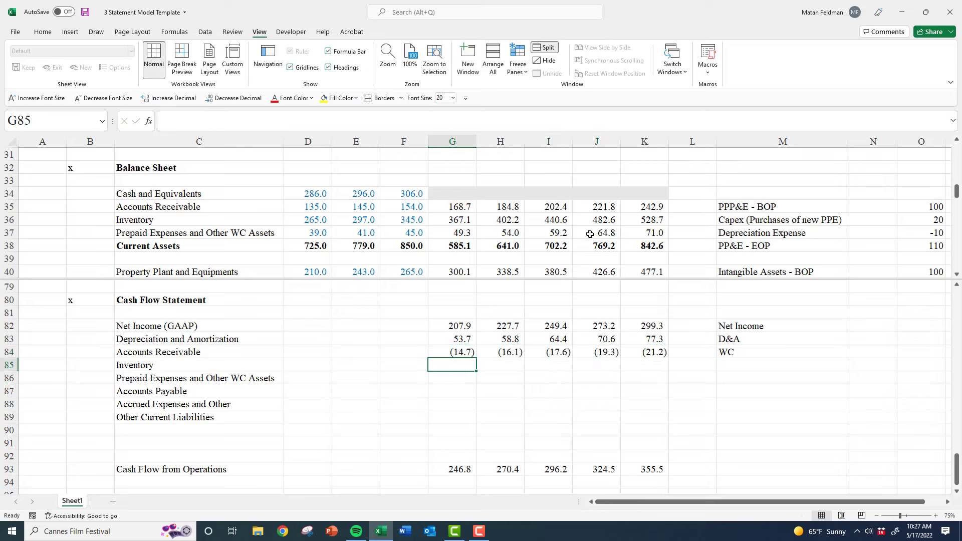
Check the Accounts Receivable formula in G84 and copy G84:K84 down into the cash flow statement's Inventory row 85
{"action": "key", "text": "Up"}
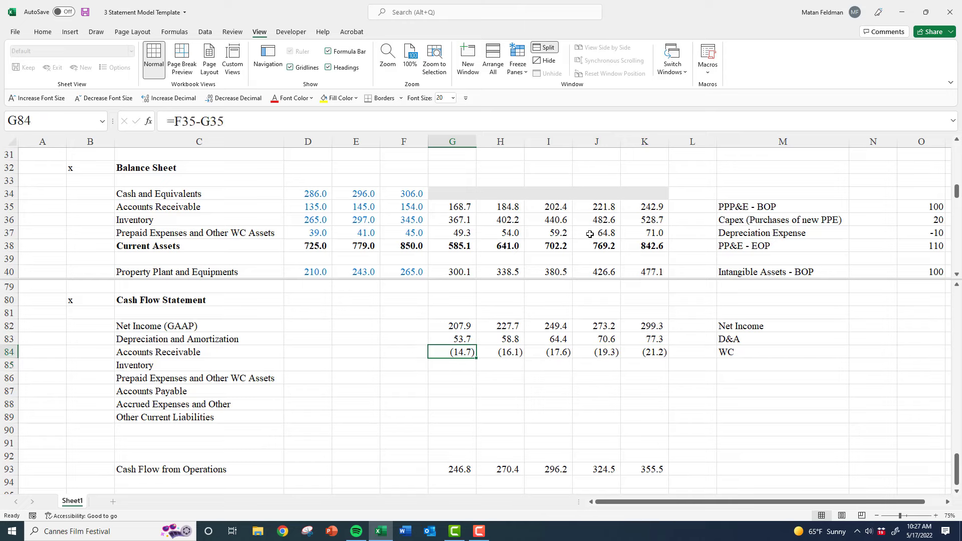
{"action": "key", "text": "F2"}
{"action": "key", "text": "Escape"}
{"action": "key", "text": "shift+Right"}
{"action": "key", "text": "shift+Right"}
{"action": "key", "text": "shift+Right"}
{"action": "key", "text": "shift+Right"}
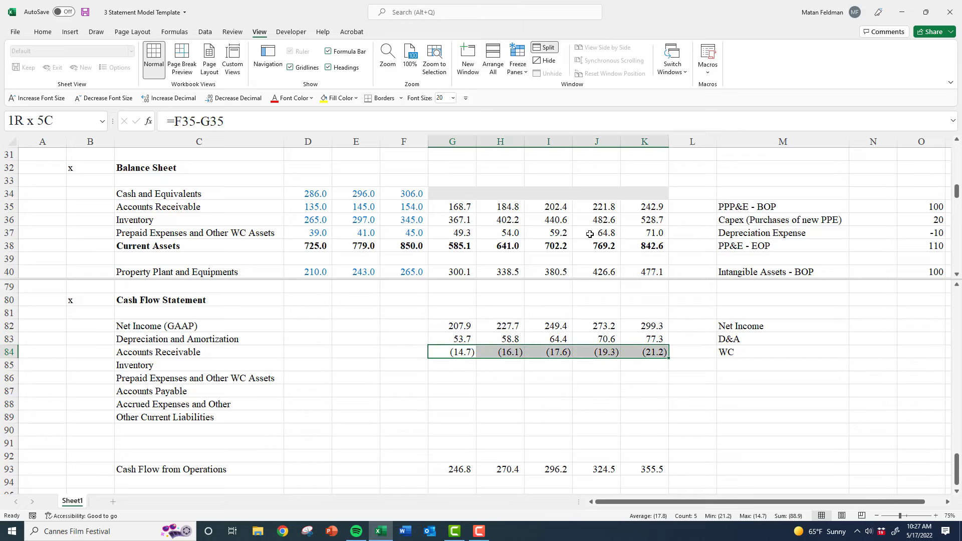
{"action": "key", "text": "ctrl+c"}
{"action": "key", "text": "shift+Down"}
{"action": "key", "text": "ctrl+v"}
{"action": "key", "text": "Return"}
{"action": "key", "text": "Down"}
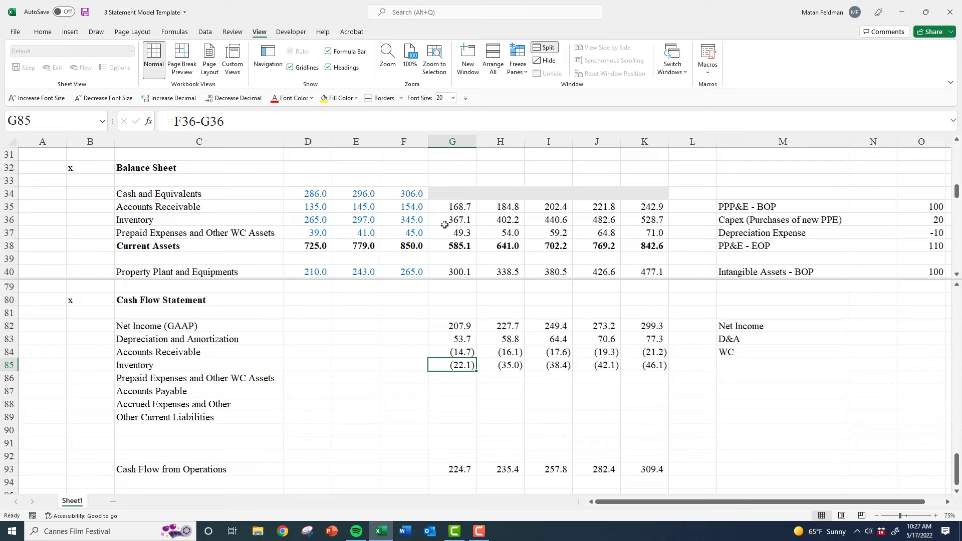
Check the Inventory change formulas in G85:I85 and look at the balance sheet's 2023 and 2024 prepaid expenses cells
{"action": "key", "text": "Right"}
{"action": "key", "text": "Left"}
{"action": "key", "text": "F2"}
{"action": "key", "text": "Escape"}
{"action": "key", "text": "Right"}
{"action": "key", "text": "F2"}
{"action": "key", "text": "Escape"}
{"action": "key", "text": "Right"}
{"action": "key", "text": "F2"}
{"action": "key", "text": "Escape"}
{"action": "key", "text": "Left"}
{"action": "key", "text": "Left"}
{"action": "left_click", "coordinate": [421, 234]}
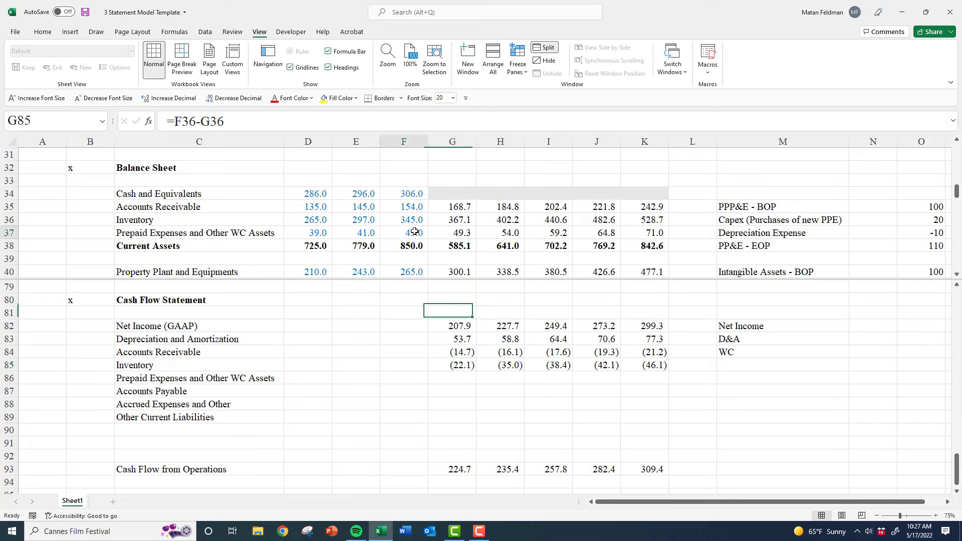
{"action": "left_click", "coordinate": [462, 232]}
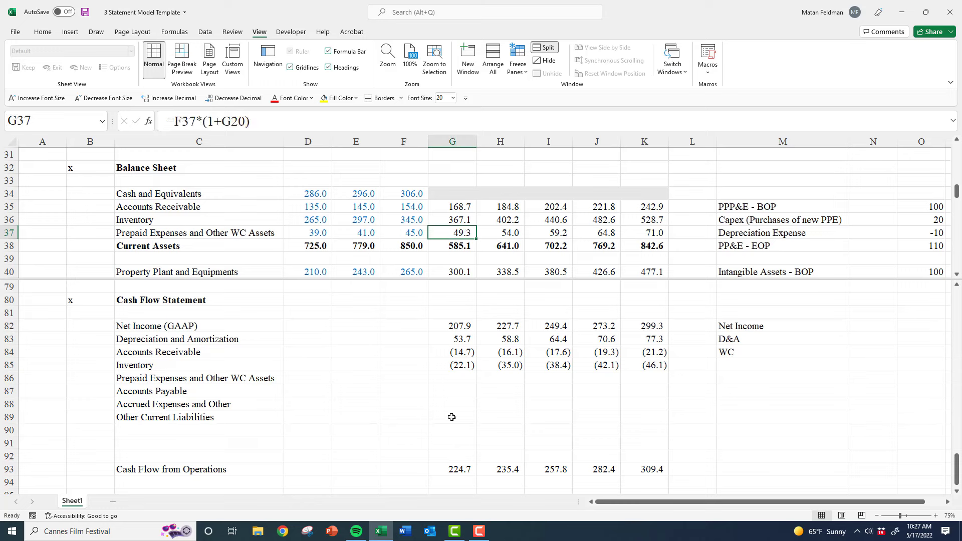
Fill the Inventory change formulas in G85:K85 down into the Prepaid Expenses and Other WC Assets row 86
{"action": "left_click", "coordinate": [457, 365]}
{"action": "key", "text": "ctrl+shift+Right"}
{"action": "key", "text": "shift+Down"}
{"action": "key", "text": "ctrl+c"}
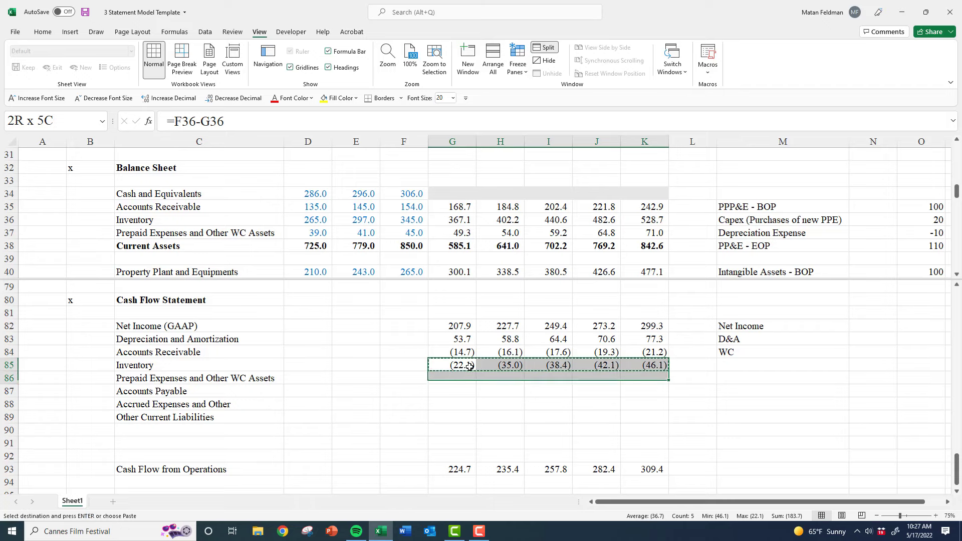
{"action": "key", "text": "ctrl+d"}
Check which balance sheet cells the Prepaid Expenses formula in G86 and the Inventory formula in G85 reference
{"action": "key", "text": "Down"}
{"action": "key", "text": "F2"}
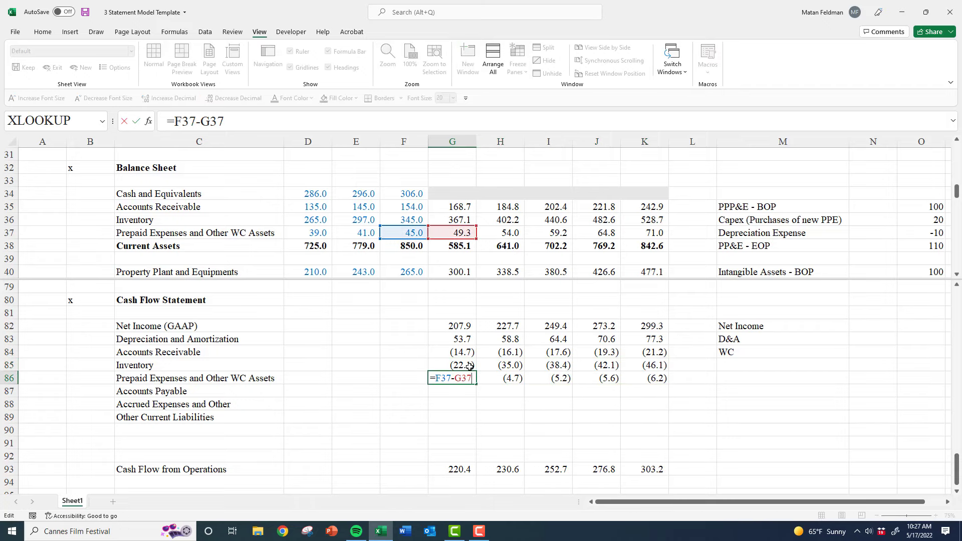
{"action": "key", "text": "Escape"}
{"action": "key", "text": "Up"}
{"action": "key", "text": "F2"}
{"action": "key", "text": "Escape"}
{"action": "key", "text": "Down"}
{"action": "key", "text": "F2"}
{"action": "key", "text": "Escape"}
Enter the formula =G46-F46 in G87 for the 2024 Accounts Payable change, current year minus prior year
{"action": "left_click", "coordinate": [452, 260]}
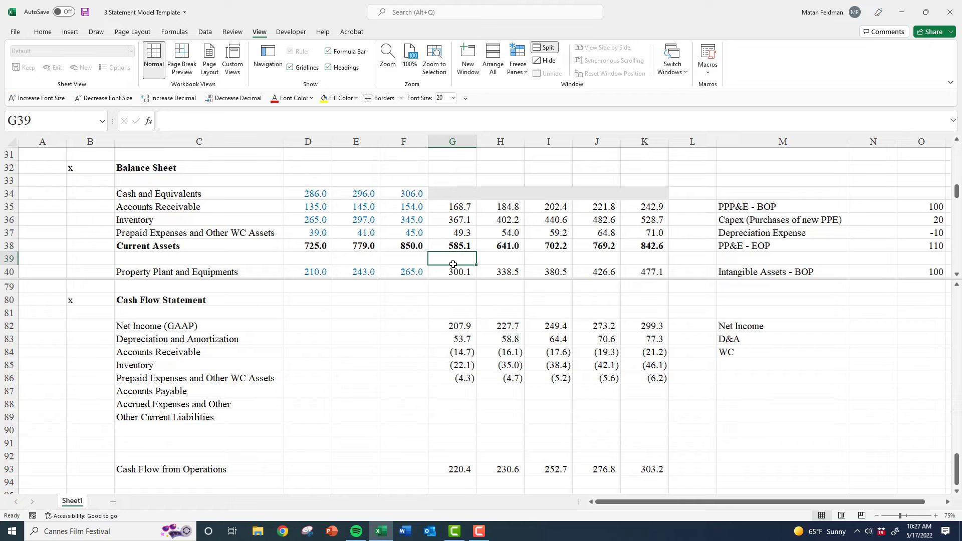
{"action": "scroll", "coordinate": [453, 266], "scroll_direction": "down", "scroll_amount": 2}
{"action": "scroll", "coordinate": [452, 265], "scroll_direction": "down", "scroll_amount": 2}
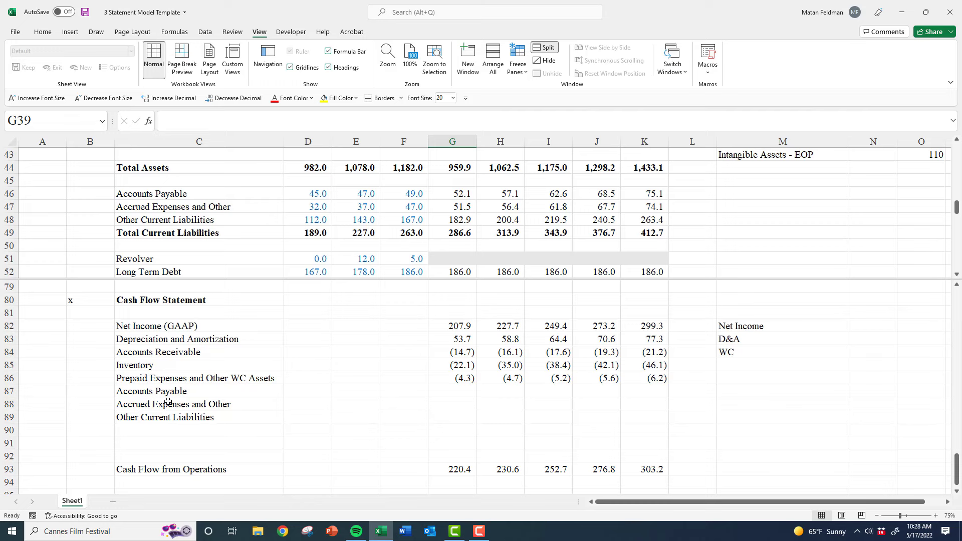
{"action": "left_click", "coordinate": [455, 394]}
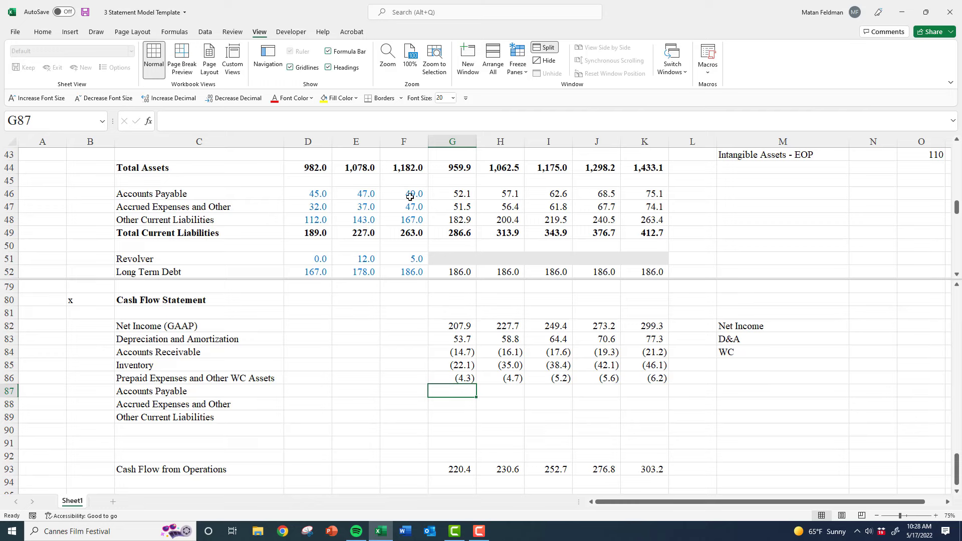
{"action": "left_click_drag", "start_coordinate": [410, 196], "coordinate": [448, 194]}
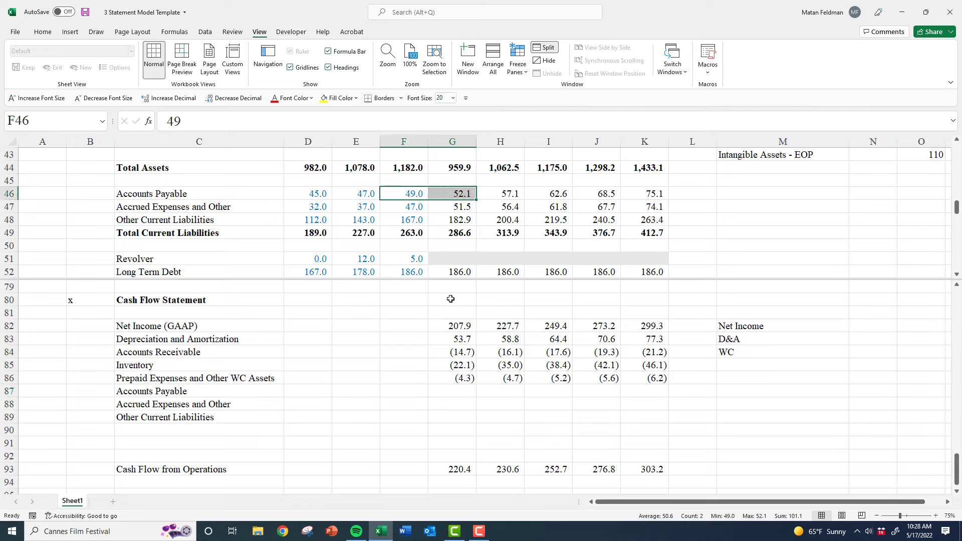
{"action": "left_click", "coordinate": [457, 394]}
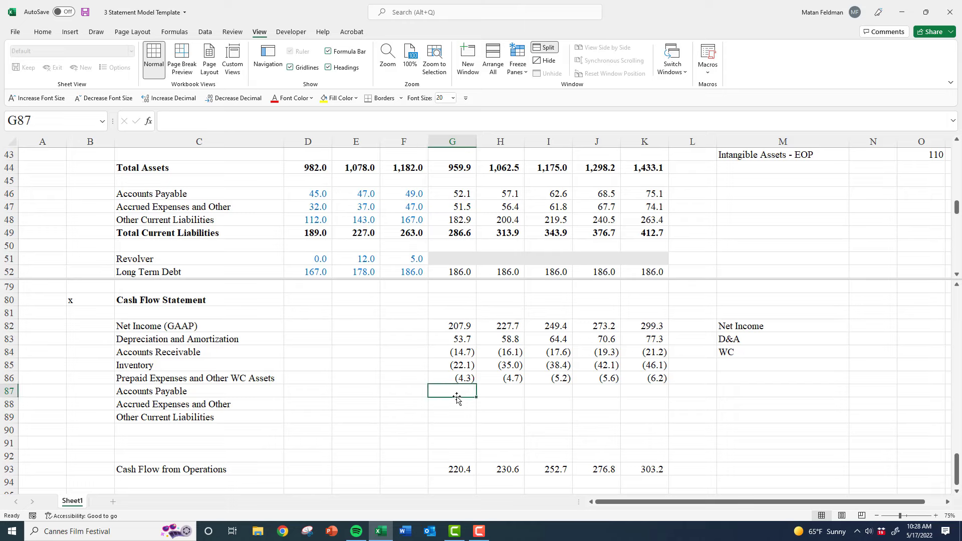
{"action": "type", "text": "="}
{"action": "left_click", "coordinate": [442, 192]}
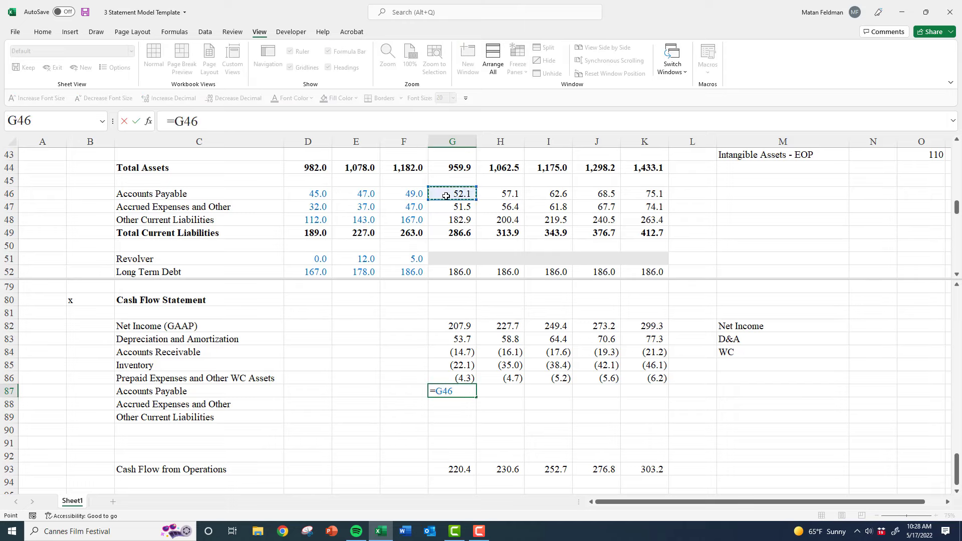
{"action": "type", "text": "-"}
{"action": "left_click", "coordinate": [412, 194]}
{"action": "key", "text": "ctrl+Return"}
Copy the Accounts Payable change formula from G87 across the remaining projection years to K87
{"action": "key", "text": "ctrl+c"}
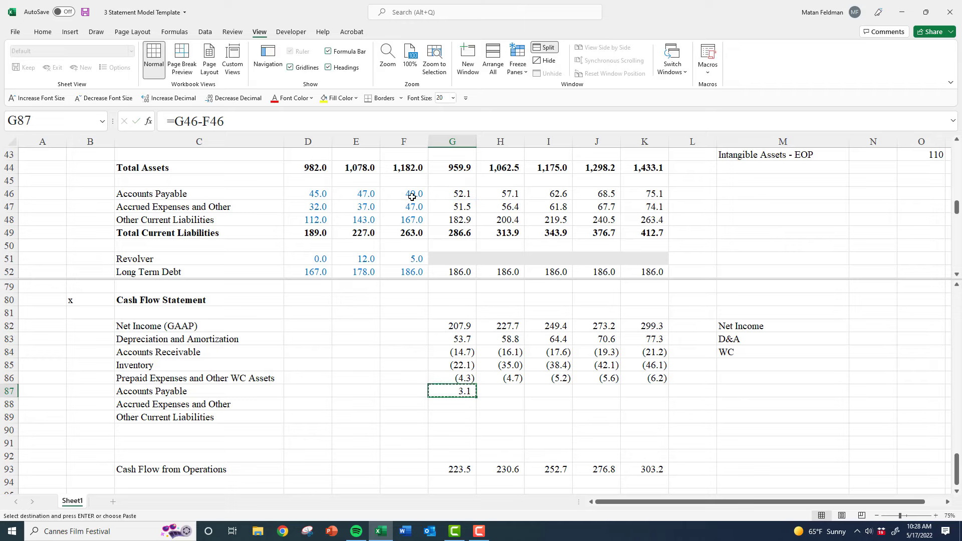
{"action": "key", "text": "shift+Right"}
{"action": "key", "text": "shift+Right"}
{"action": "key", "text": "shift+Right"}
{"action": "key", "text": "shift+Right"}
{"action": "key", "text": "ctrl+v"}
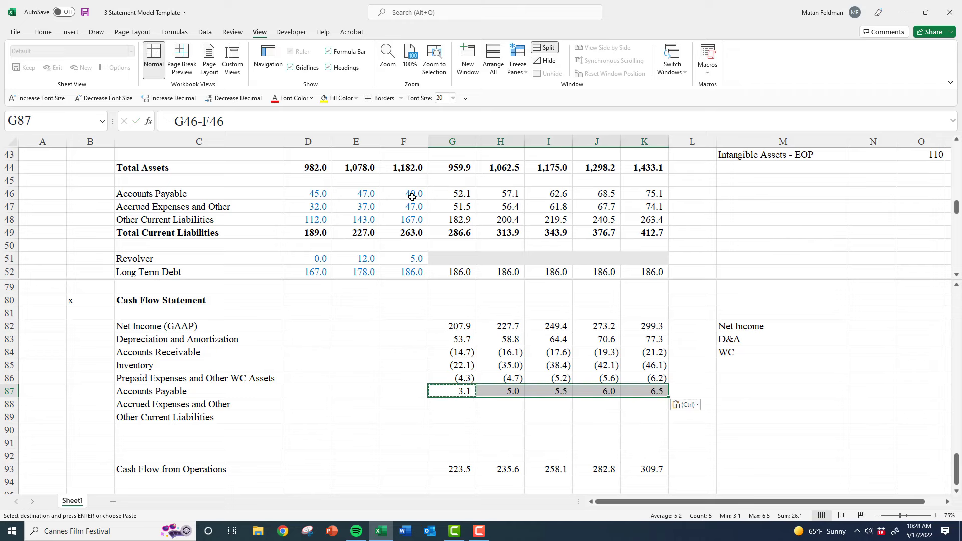
Fill the Accounts Payable formulas down through Accrued Expenses and Other and Other Current Liabilities in rows 88 and 89, and check their references
{"action": "key", "text": "Escape"}
{"action": "key", "text": "shift+Down"}
{"action": "key", "text": "shift+Down"}
{"action": "key", "text": "ctrl+d"}
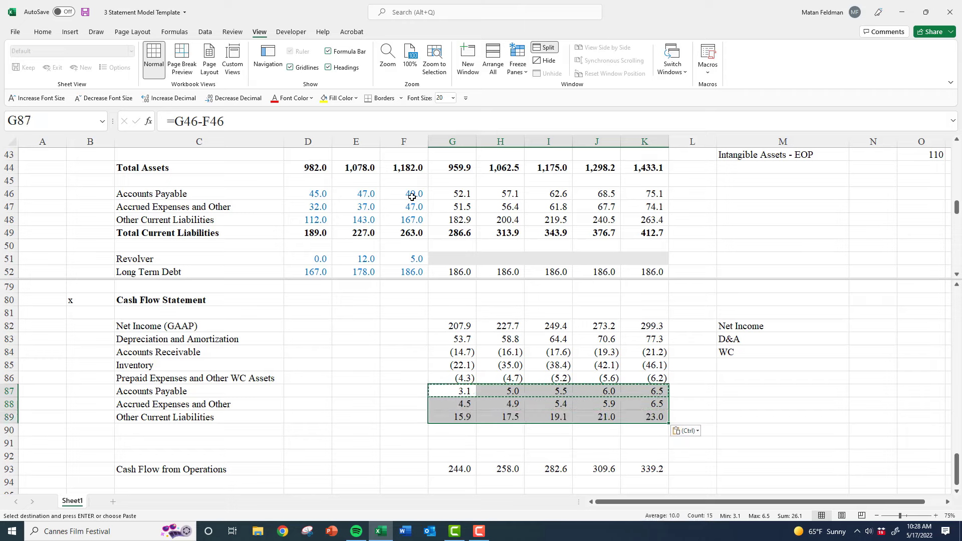
{"action": "key", "text": "Down"}
{"action": "key", "text": "F2"}
{"action": "key", "text": "Return"}
{"action": "key", "text": "F2"}
{"action": "key", "text": "Return"}
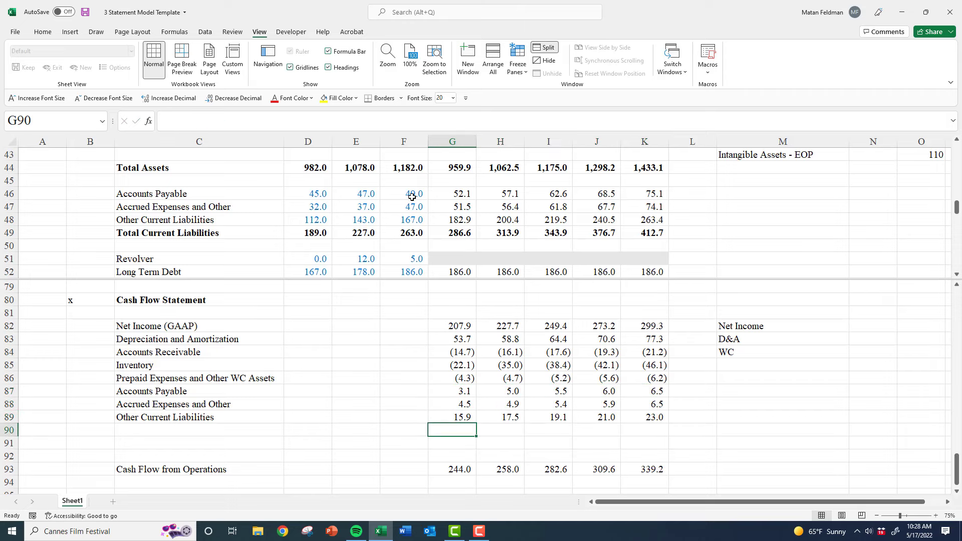
Delete the empty rows 90 to 92 between Other Current Liabilities and Cash Flow from Operations
{"action": "key", "text": "shift+space"}
{"action": "key", "text": "shift+Down"}
{"action": "key", "text": "shift+Down"}
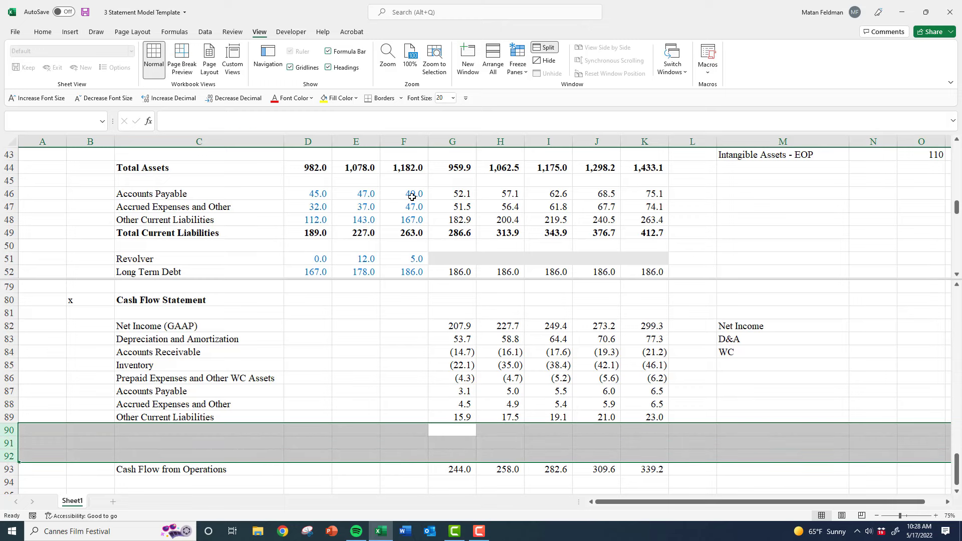
{"action": "key", "text": "ctrl+minus"}
Make the Cash Flow from Operations row C90:K90 bold and select its 2024 total in G90
{"action": "key", "text": "Up"}
{"action": "key", "text": "Down"}
{"action": "key", "text": "Left"}
{"action": "key", "text": "Left"}
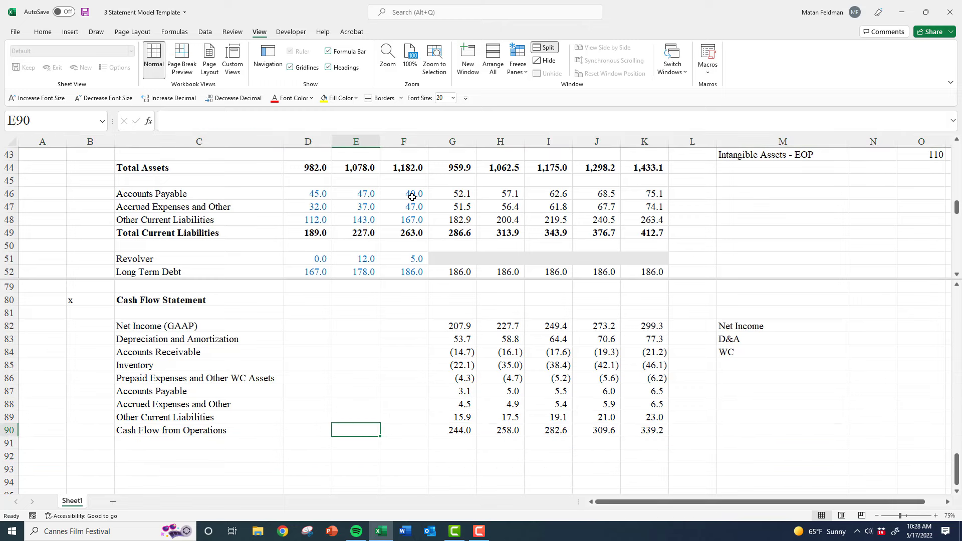
{"action": "key", "text": "Left"}
{"action": "key", "text": "Left"}
{"action": "key", "text": "ctrl+shift+Right"}
{"action": "key", "text": "ctrl+shift+Right"}
{"action": "key", "text": "ctrl+b"}
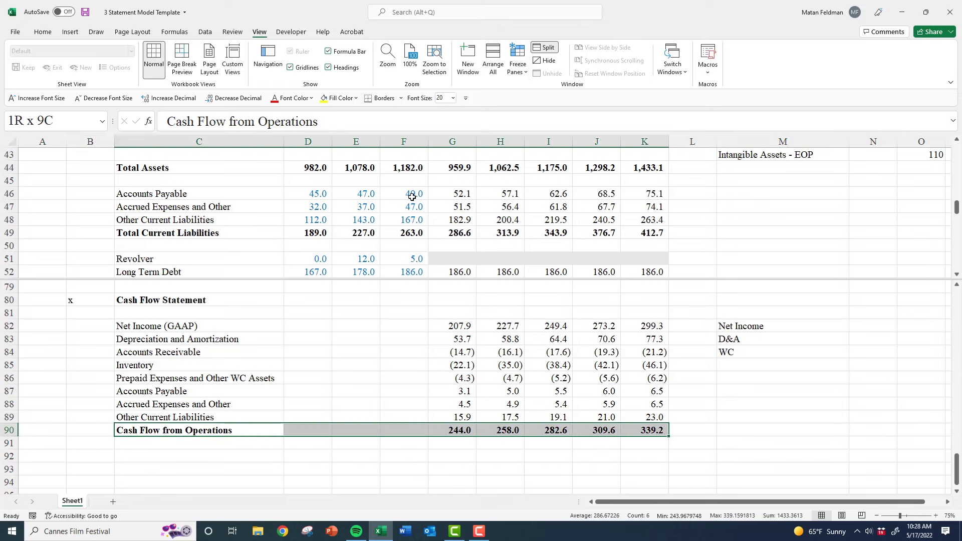
{"action": "key", "text": "Right"}
{"action": "key", "text": "Right"}
{"action": "key", "text": "Right"}
{"action": "key", "text": "Right"}
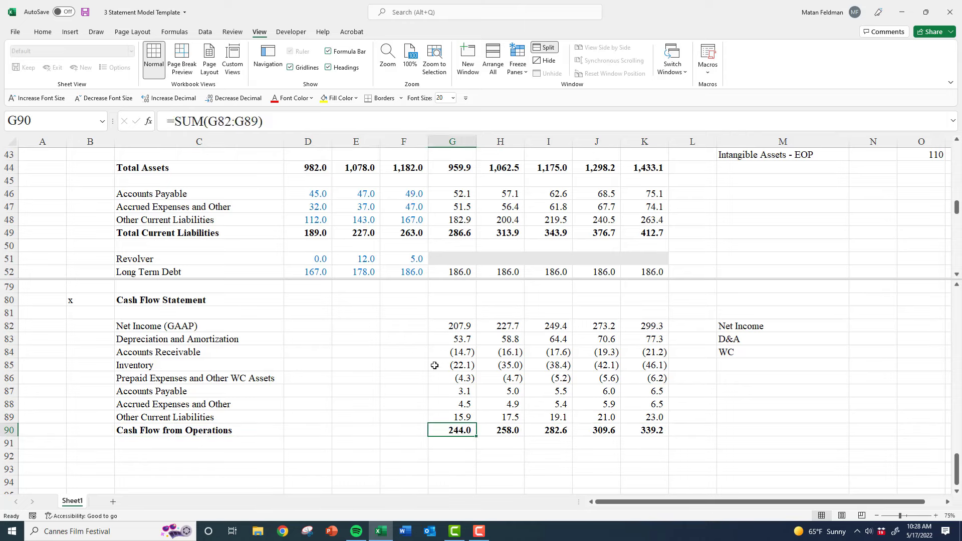
Review the Cash Flow from Operations line items in rows 82 to 89 and the sum formula in G90
{"action": "left_click_drag", "start_coordinate": [456, 327], "coordinate": [646, 326]}
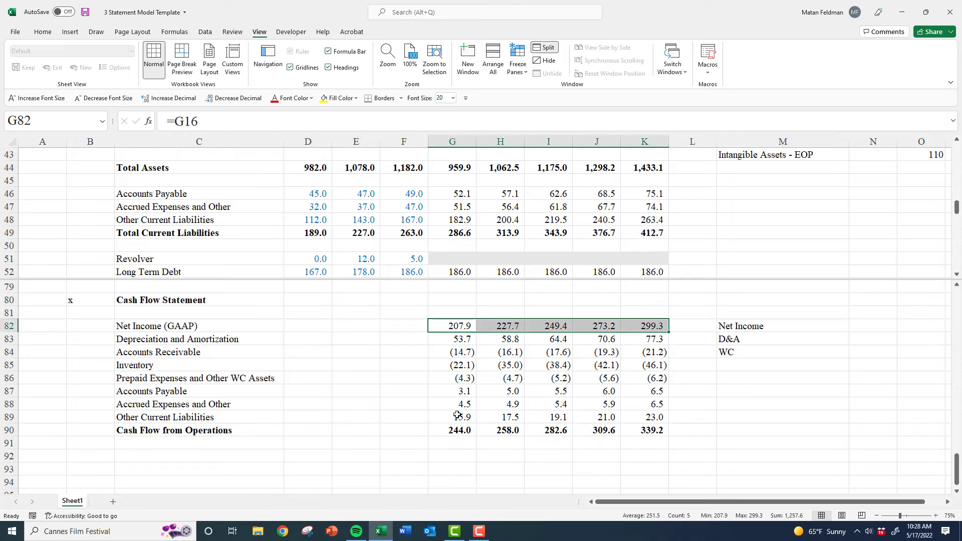
{"action": "left_click_drag", "start_coordinate": [465, 338], "coordinate": [639, 421]}
{"action": "left_click_drag", "start_coordinate": [466, 354], "coordinate": [646, 384]}
{"action": "double_click", "coordinate": [460, 429]}
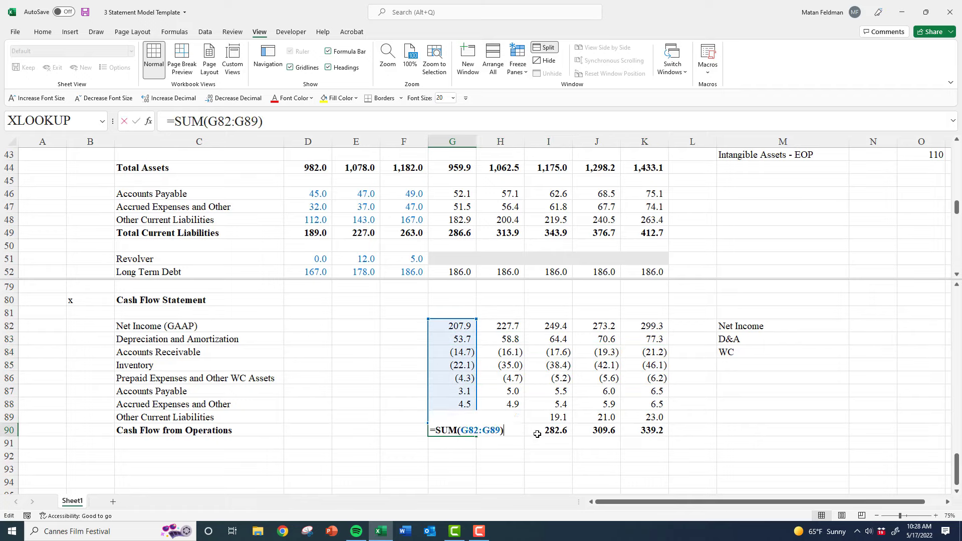
{"action": "key", "text": "Escape"}
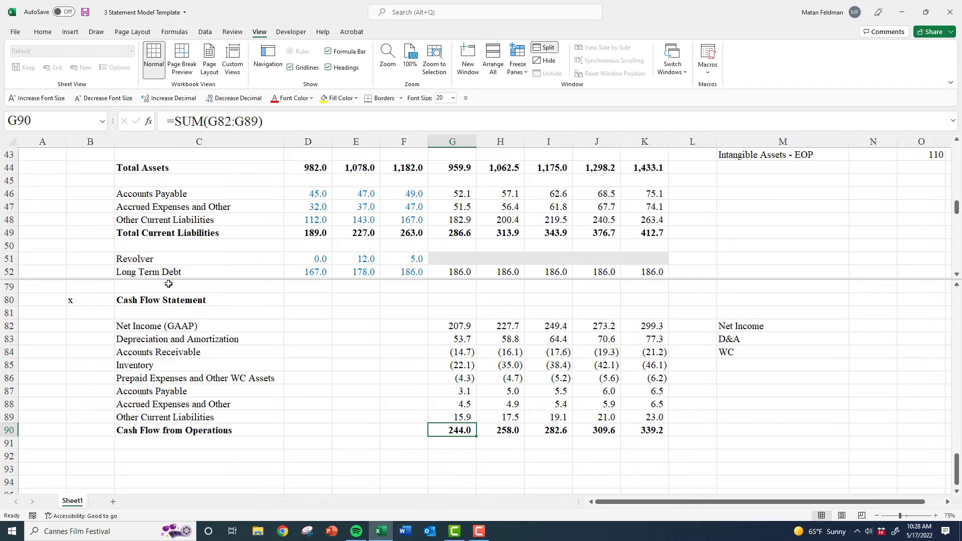
{"action": "left_click", "coordinate": [135, 341]}
{"action": "left_click_drag", "start_coordinate": [135, 351], "coordinate": [149, 420]}
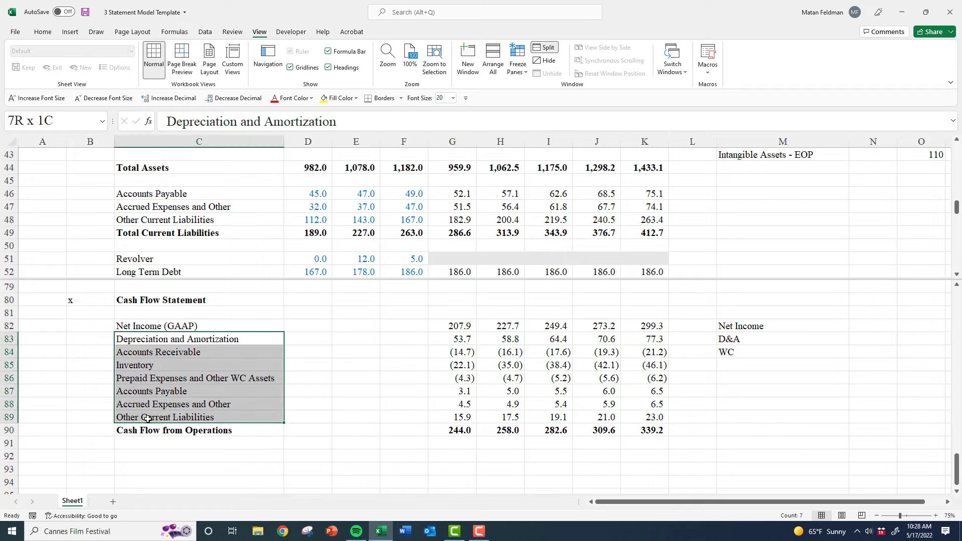
{"action": "left_click", "coordinate": [173, 466]}
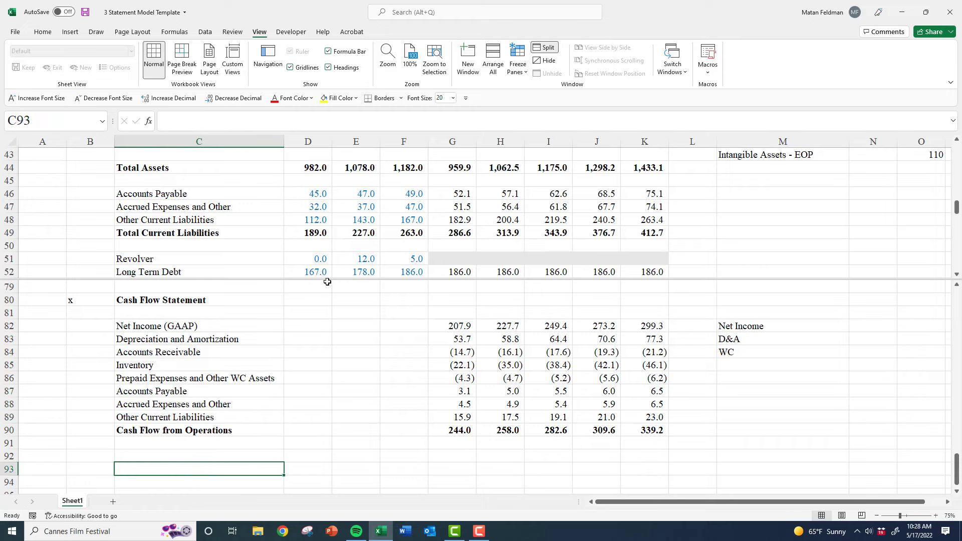
Move the pane split to just below the balance sheet's Other Liabilities row
{"action": "left_click_drag", "start_coordinate": [327, 279], "coordinate": [329, 319]}
{"action": "left_click", "coordinate": [261, 259]}
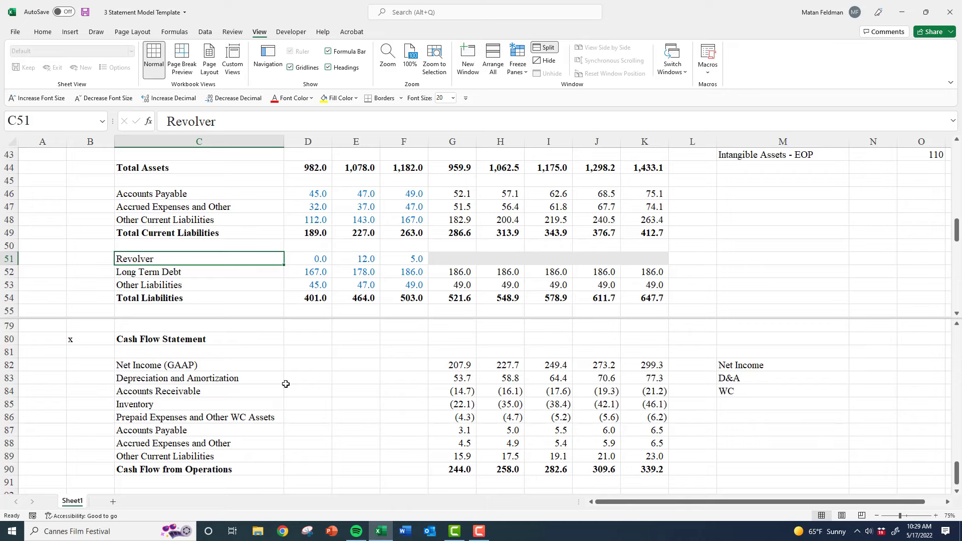
{"action": "left_click_drag", "start_coordinate": [280, 317], "coordinate": [283, 289]}
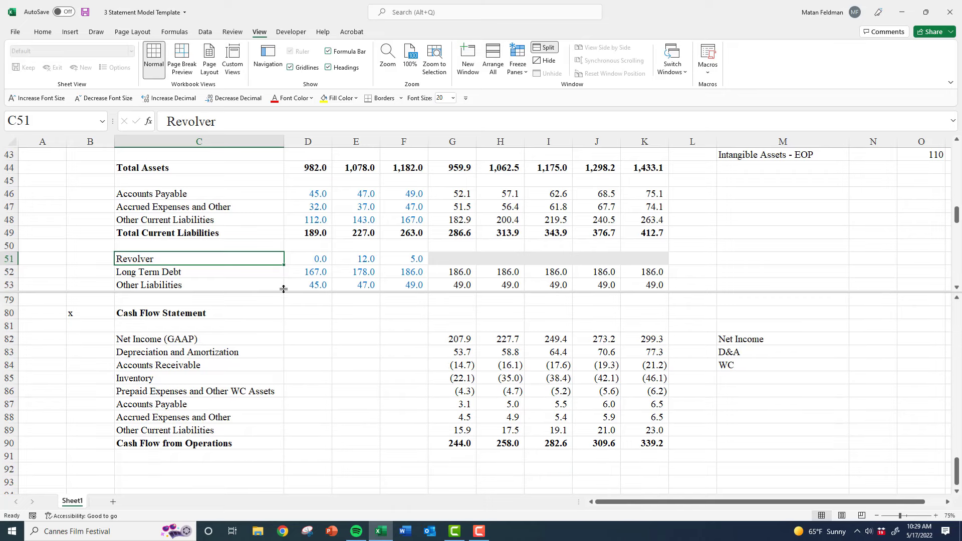
{"action": "left_click", "coordinate": [267, 389]}
{"action": "left_click", "coordinate": [206, 467]}
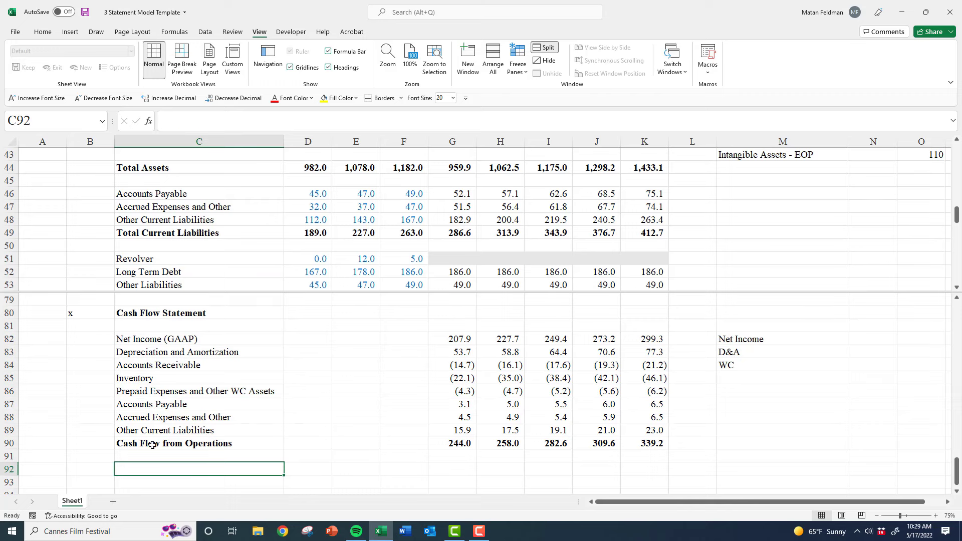
Add the labels "Capital Expenditures" in C92 and "Purchases of Intnagible Assets" in C93 below Cash Flow from Operations
{"action": "left_click_drag", "start_coordinate": [152, 445], "coordinate": [646, 444]}
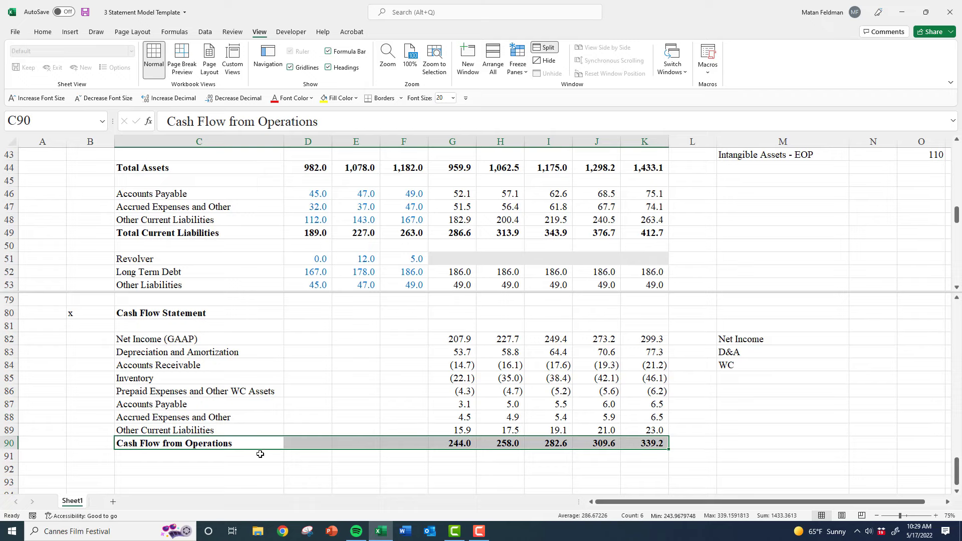
{"action": "scroll", "coordinate": [260, 454], "scroll_direction": "down", "scroll_amount": 1}
{"action": "left_click", "coordinate": [205, 440]}
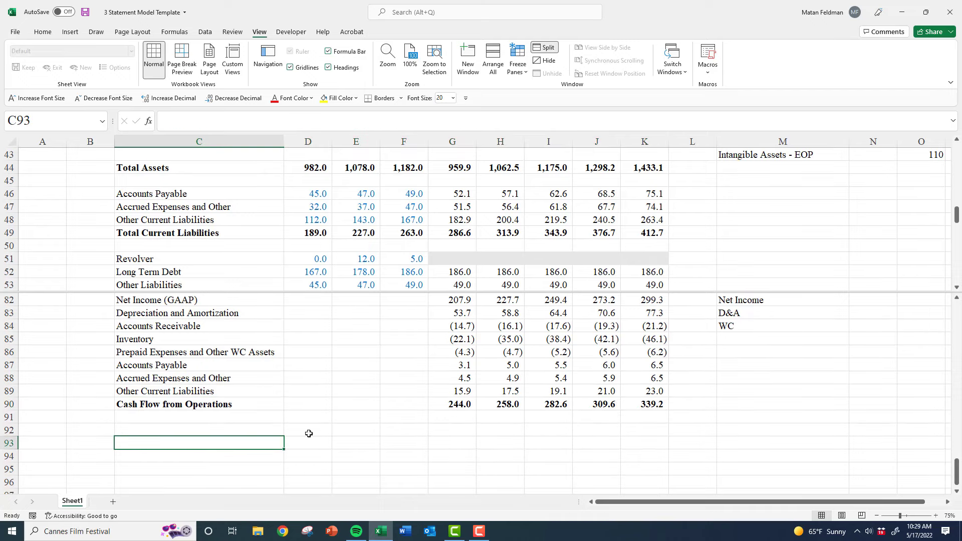
{"action": "key", "text": "Up"}
{"action": "type", "text": "Capital E"}
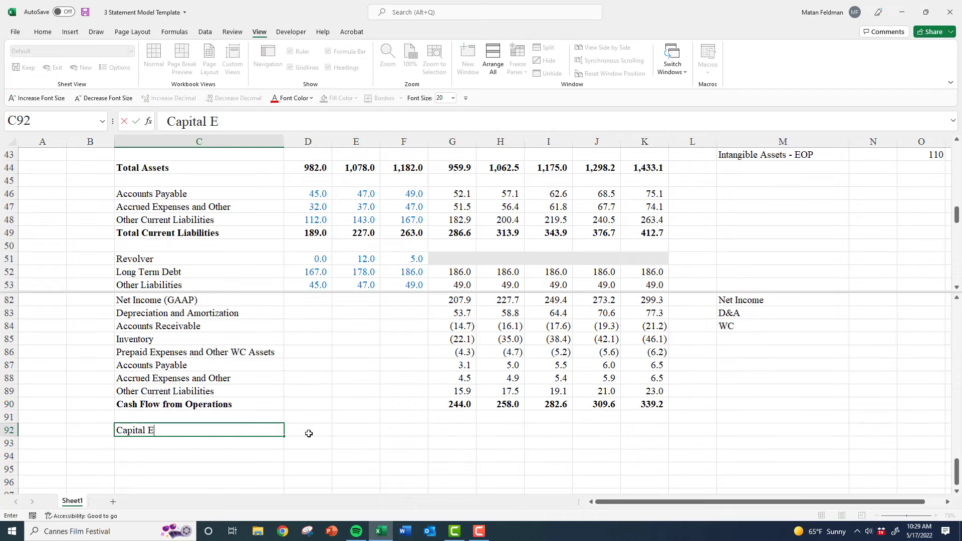
{"action": "type", "text": "xpenditures"}
{"action": "key", "text": "Return"}
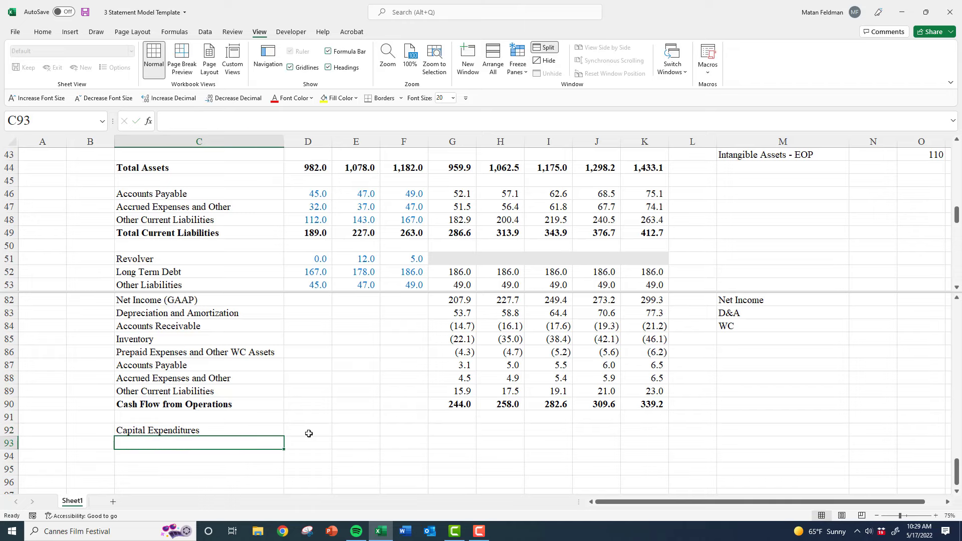
{"action": "type", "text": "Purchases "}
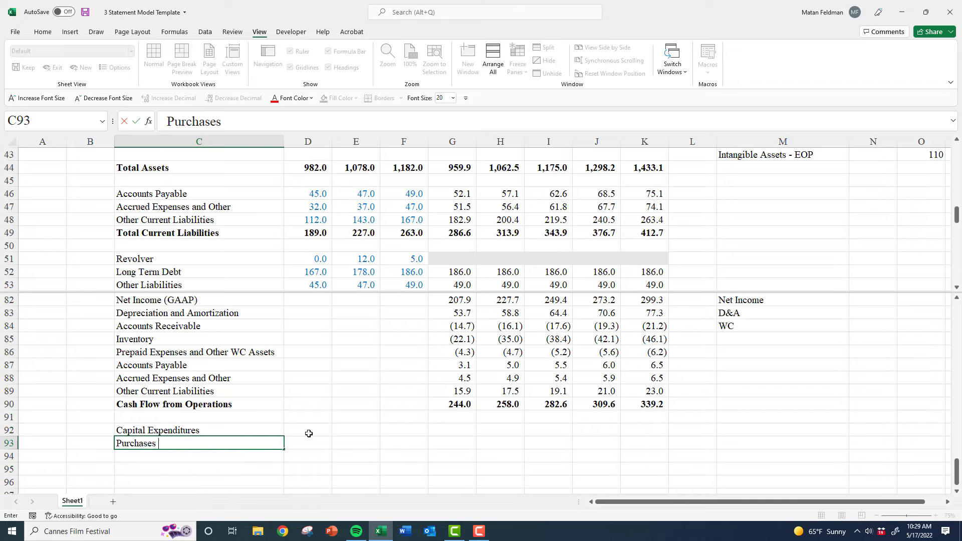
{"action": "type", "text": "of Intnagible Assets"}
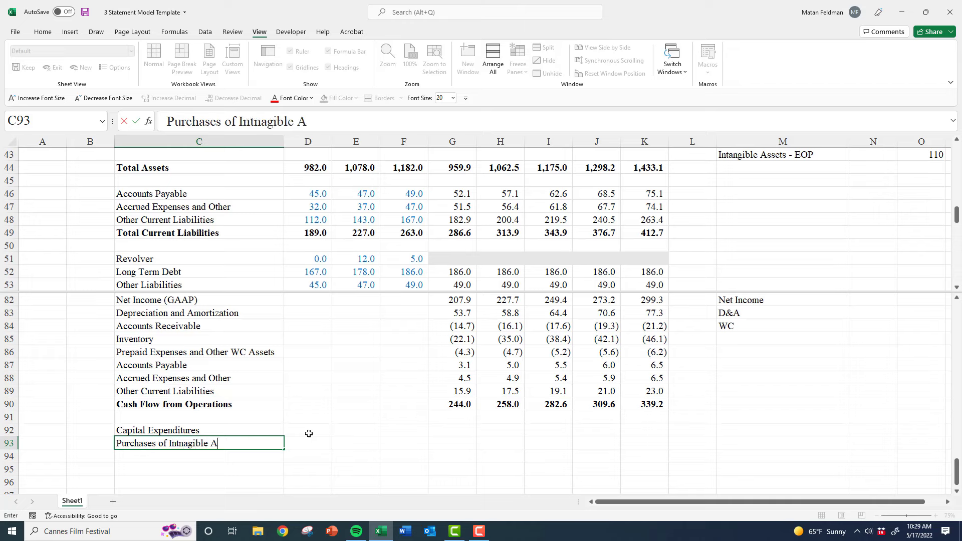
{"action": "key", "text": "ctrl+Return"}
Link Capital Expenditures in G92 to the capital expenditures memo line with =G27
{"action": "key", "text": "Up"}
{"action": "key", "text": "Right"}
{"action": "key", "text": "Right"}
{"action": "key", "text": "Right"}
{"action": "key", "text": "Right"}
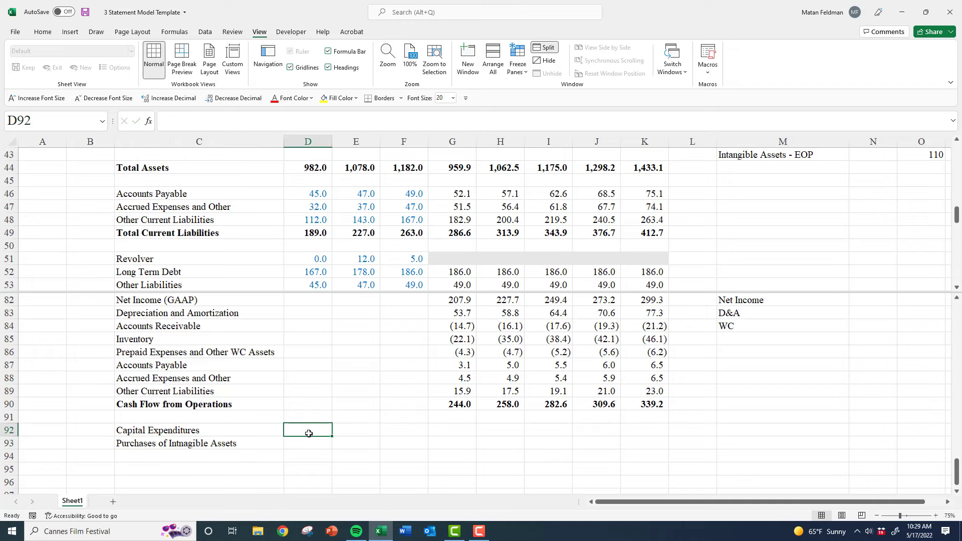
{"action": "left_click", "coordinate": [464, 214]}
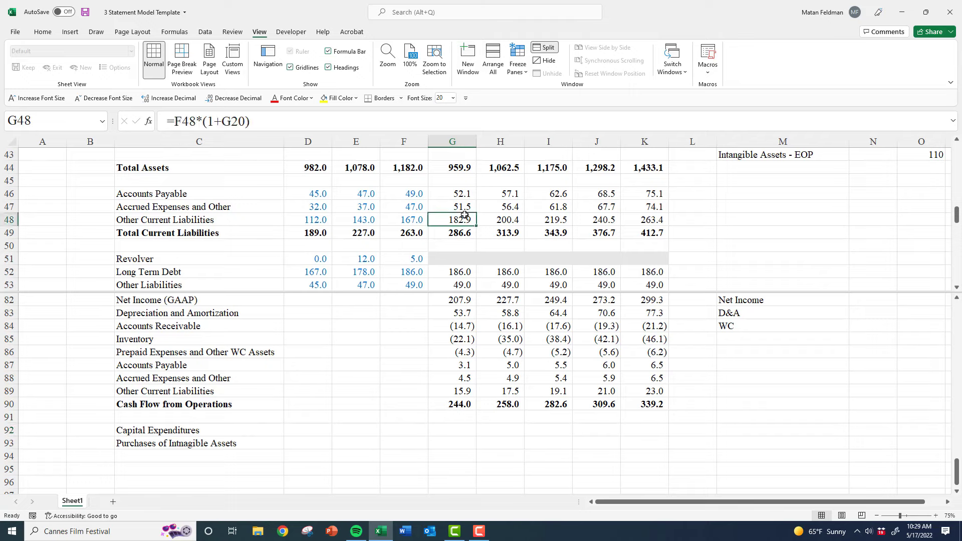
{"action": "scroll", "coordinate": [464, 214], "scroll_direction": "up", "scroll_amount": 7}
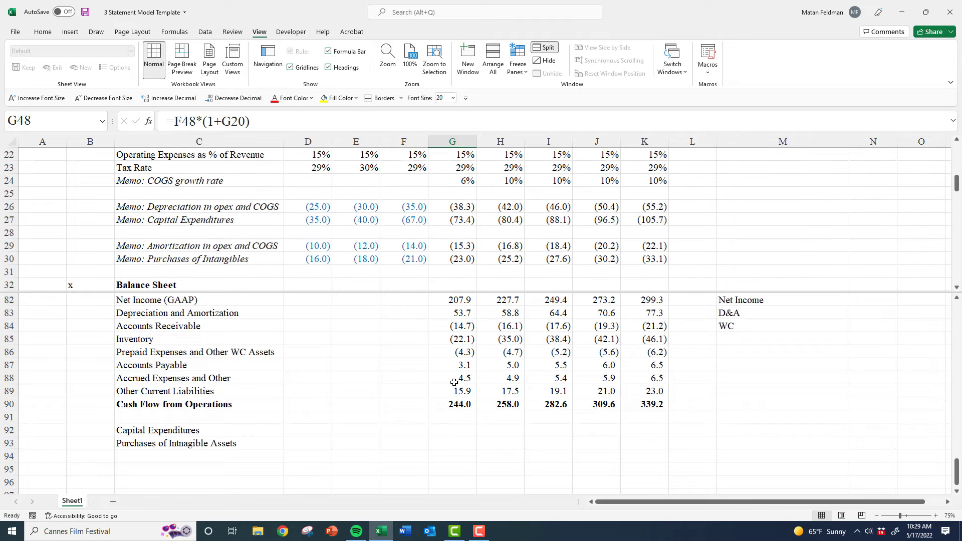
{"action": "left_click", "coordinate": [460, 432]}
{"action": "type", "text": "="}
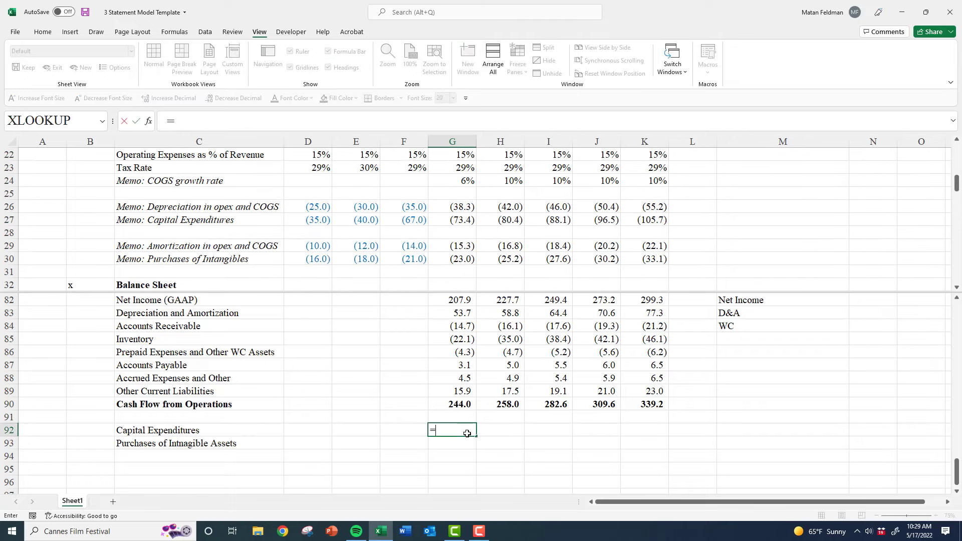
{"action": "left_click", "coordinate": [463, 219]}
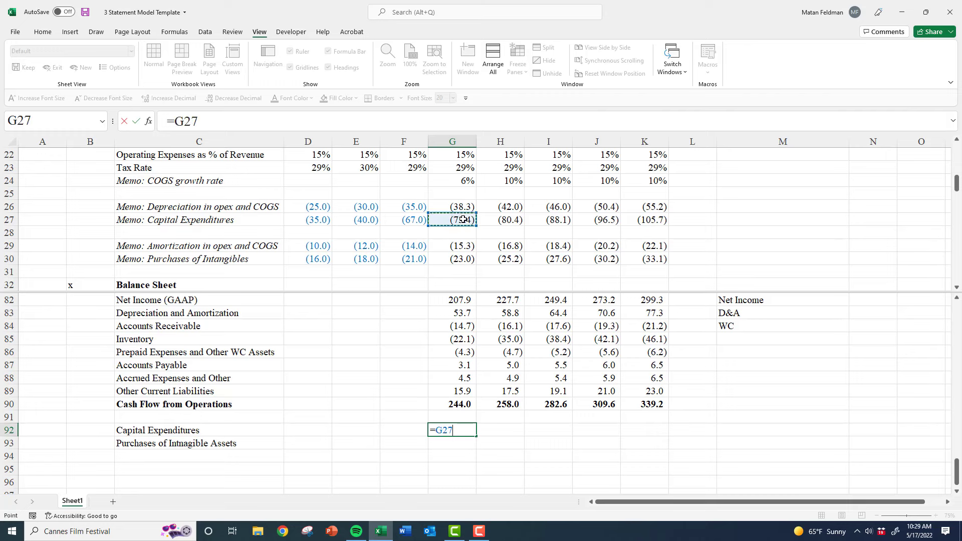
{"action": "key", "text": "ctrl+Return"}
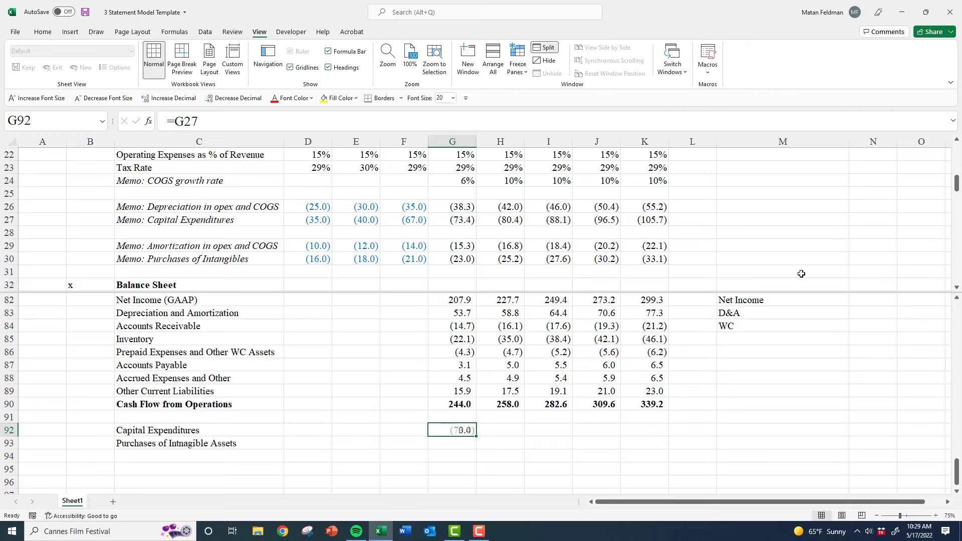
Link the intangible asset purchases in G93 to the Purchases of Intangibles memo value in G30
{"action": "key", "text": "Down"}
{"action": "type", "text": "="}
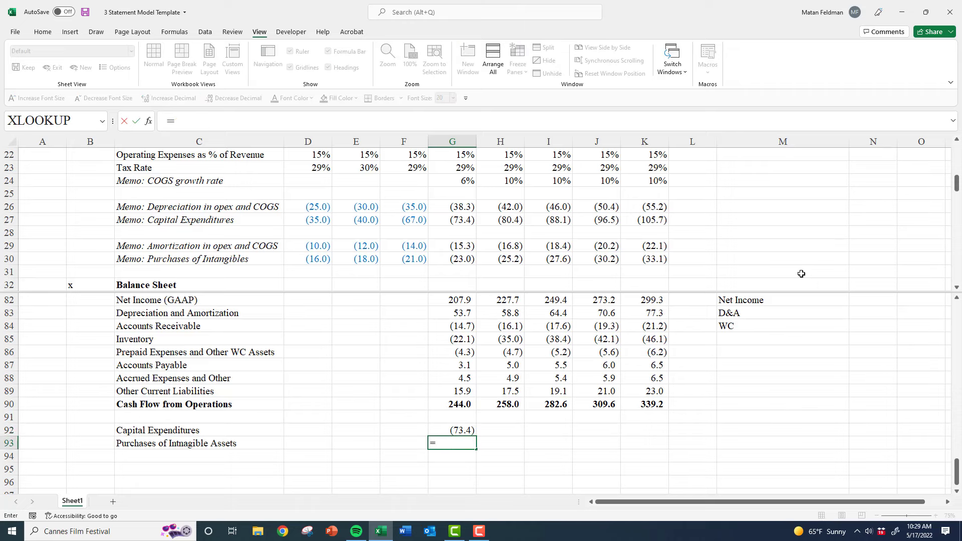
{"action": "key", "text": "ctrl+Home"}
{"action": "key", "text": "Down"}
{"action": "key", "text": "Down"}
{"action": "key", "text": "Right"}
{"action": "key", "text": "Right"}
{"action": "key", "text": "Right"}
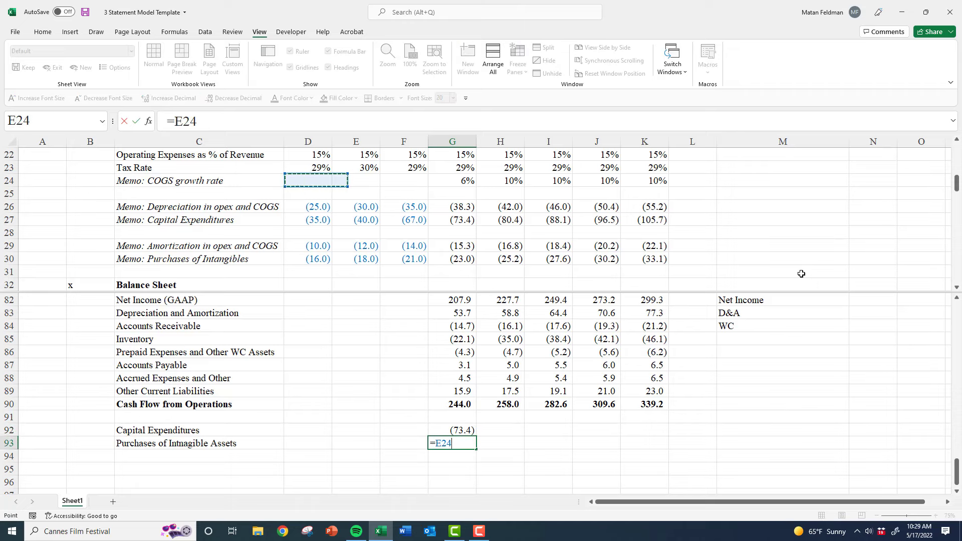
{"action": "key", "text": "Right"}
{"action": "key", "text": "Right"}
{"action": "key", "text": "Right"}
{"action": "key", "text": "Down"}
{"action": "key", "text": "Left"}
{"action": "key", "text": "Down"}
{"action": "key", "text": "Down"}
{"action": "key", "text": "Down"}
{"action": "key", "text": "Down"}
{"action": "key", "text": "Down"}
{"action": "key", "text": "ctrl+Return"}
Copy the Capital Expenditures and intangible purchases formulas from G92:G93 across the remaining projection years to column K
{"action": "key", "text": "Up"}
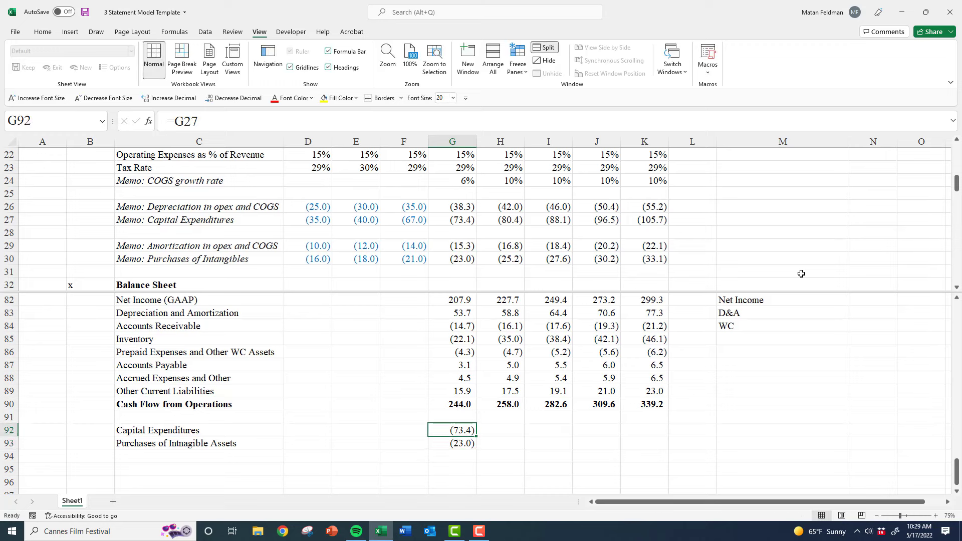
{"action": "key", "text": "shift+Down"}
{"action": "key", "text": "shift+Right"}
{"action": "key", "text": "shift+Right"}
{"action": "key", "text": "shift+Right"}
{"action": "key", "text": "shift+Right"}
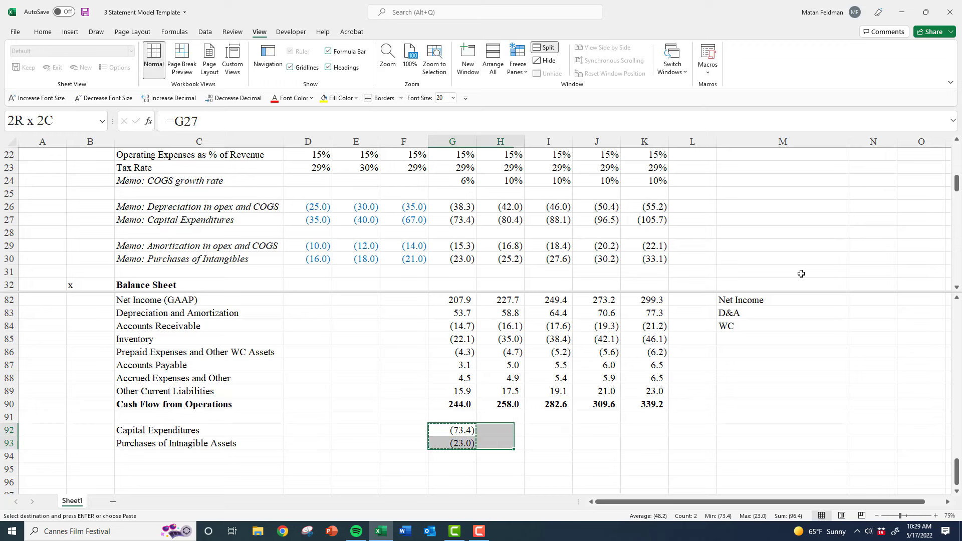
{"action": "key", "text": "ctrl+r"}
Add the bold label "Cash for Investing Activities" in C94
{"action": "key", "text": "Down"}
{"action": "key", "text": "Left"}
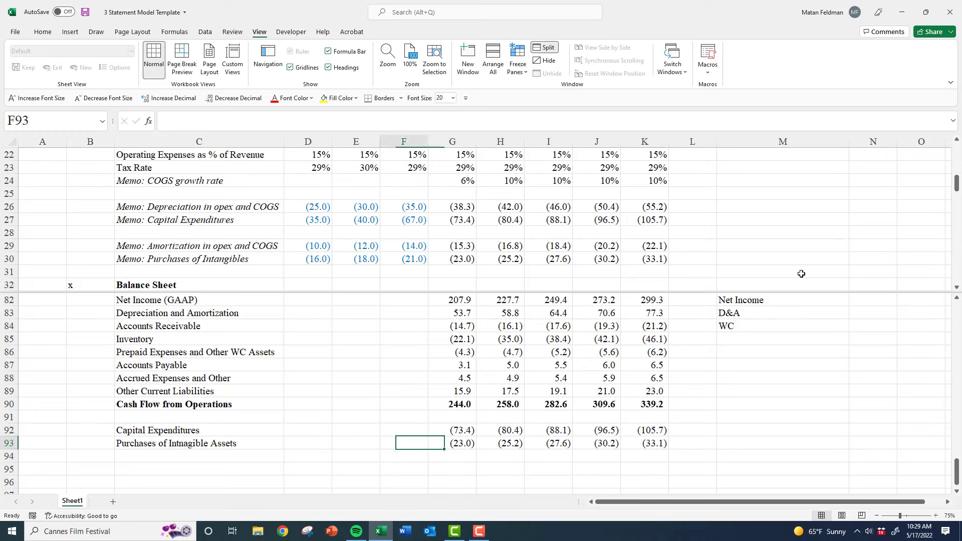
{"action": "key", "text": "Left"}
{"action": "key", "text": "Left"}
{"action": "key", "text": "Left"}
{"action": "key", "text": "Down"}
{"action": "type", "text": "Cas"}
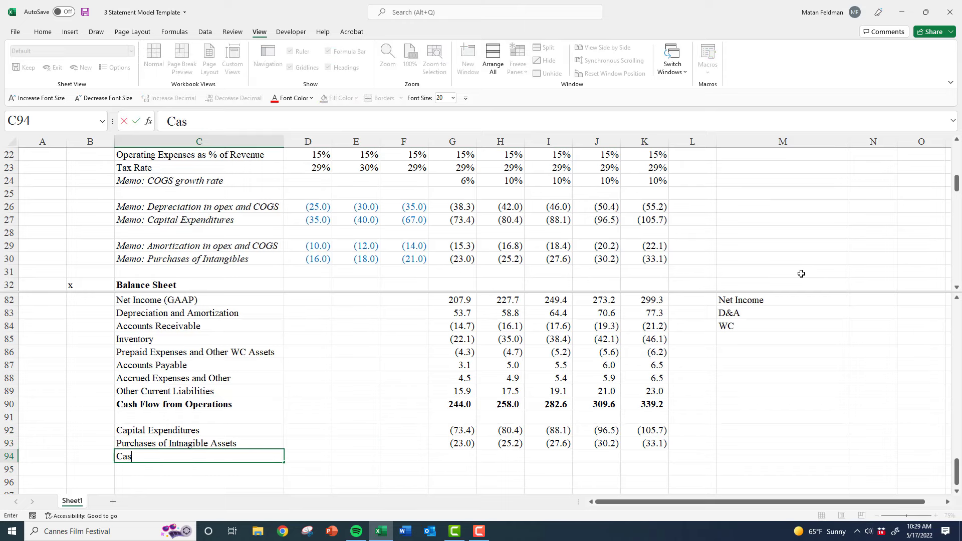
{"action": "type", "text": "h for Investing"}
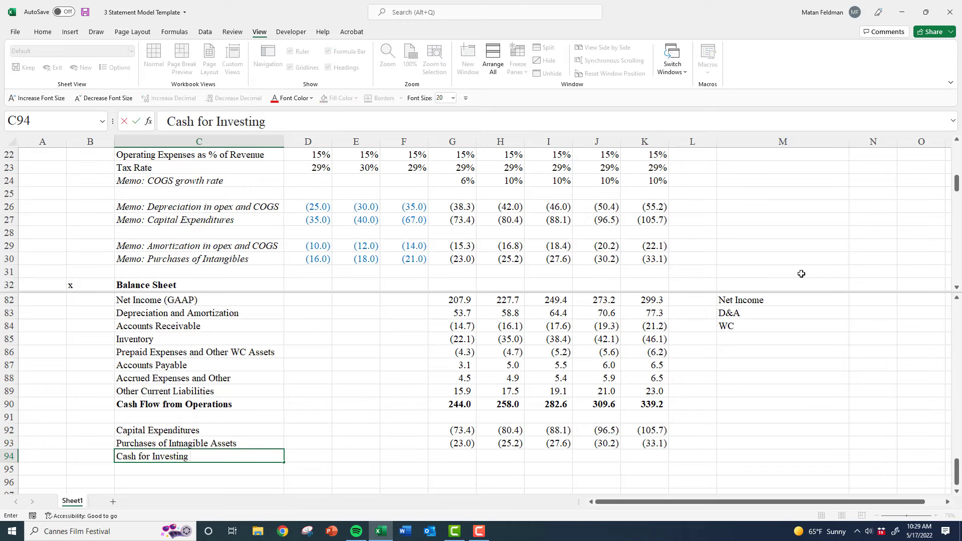
{"action": "type", "text": " Activities"}
{"action": "key", "text": "ctrl+Return"}
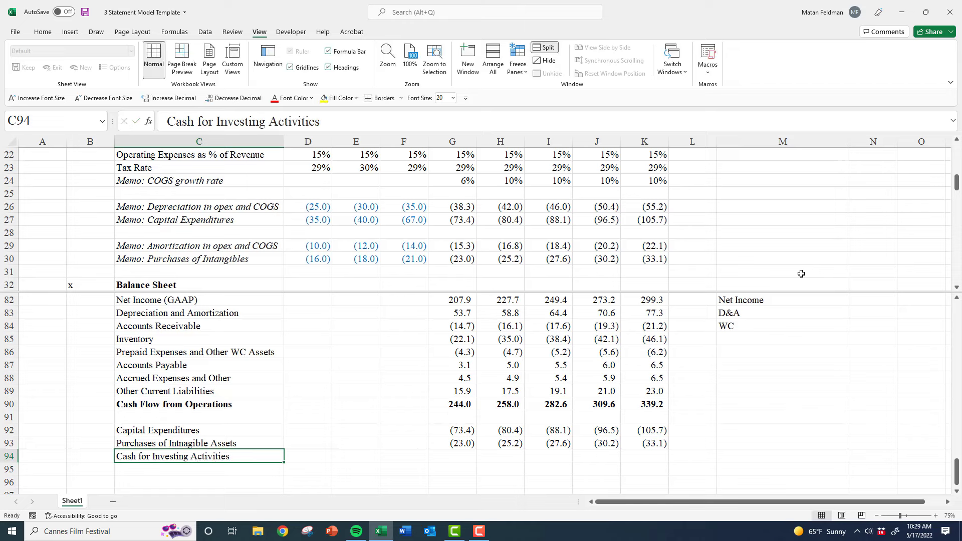
{"action": "key", "text": "ctrl+b"}
Enter bold Cash for Investing Activities totals in G94:K94, summing rows 92 and 93 with =SUM(G92:G93) copied across
{"action": "key", "text": "Right"}
{"action": "key", "text": "Right"}
{"action": "key", "text": "Right"}
{"action": "key", "text": "Right"}
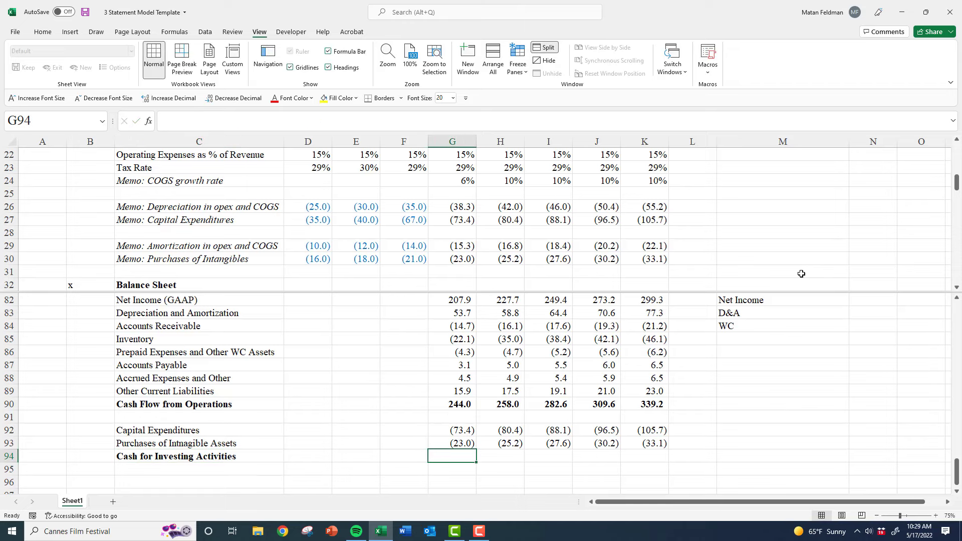
{"action": "key", "text": "alt+equal"}
{"action": "key", "text": "ctrl+Return"}
{"action": "key", "text": "ctrl+c"}
{"action": "key", "text": "shift+Right"}
{"action": "key", "text": "shift+Right"}
{"action": "key", "text": "shift+Right"}
{"action": "key", "text": "shift+Right"}
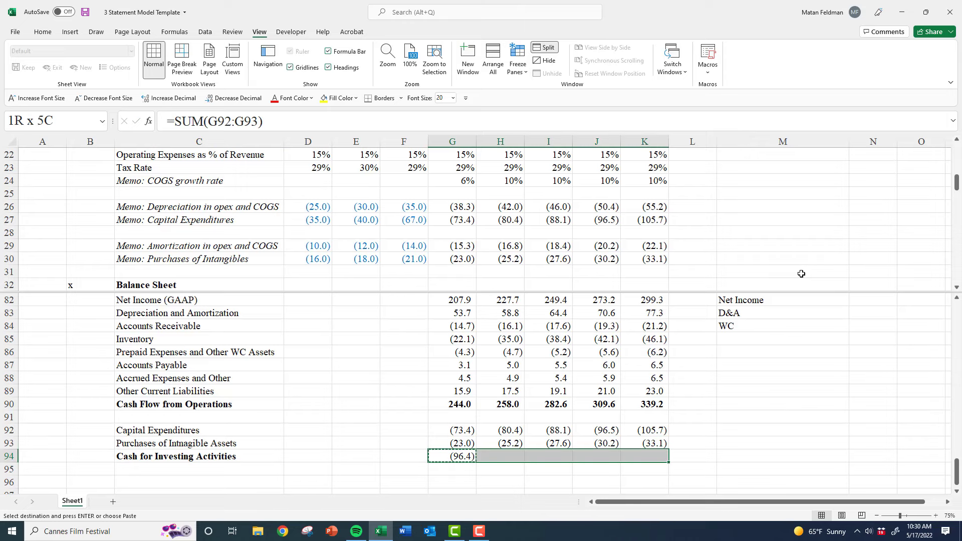
{"action": "key", "text": "ctrl+v"}
{"action": "key", "text": "Escape"}
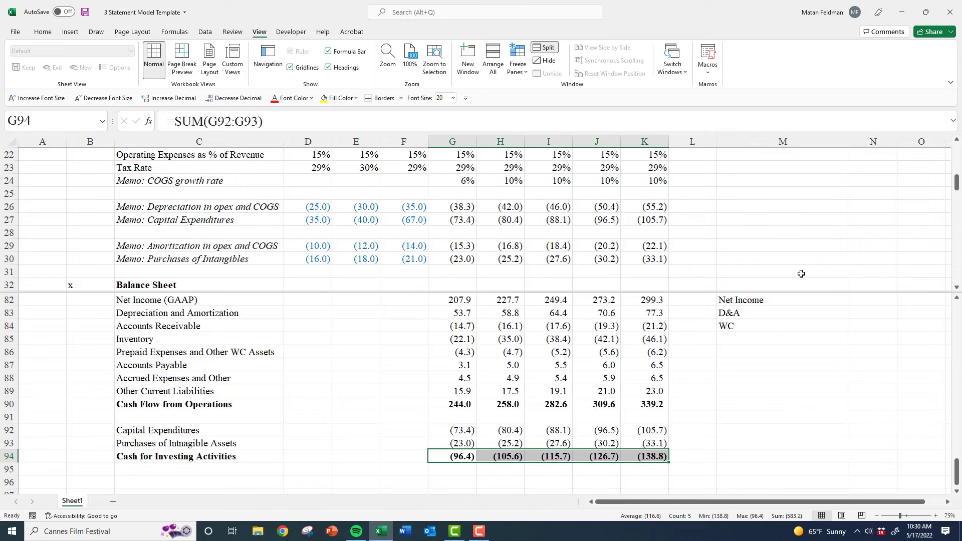
Check the first projection year's Cash Flow from Operations and Cash for Investing Activities totals in G90 and G94
{"action": "left_click", "coordinate": [447, 406]}
{"action": "mouse_move", "coordinate": [451, 454]}
{"action": "left_mouse_down"}
{"action": "mouse_move", "coordinate": [496, 459]}
{"action": "mouse_move", "coordinate": [461, 456]}
{"action": "left_mouse_up"}
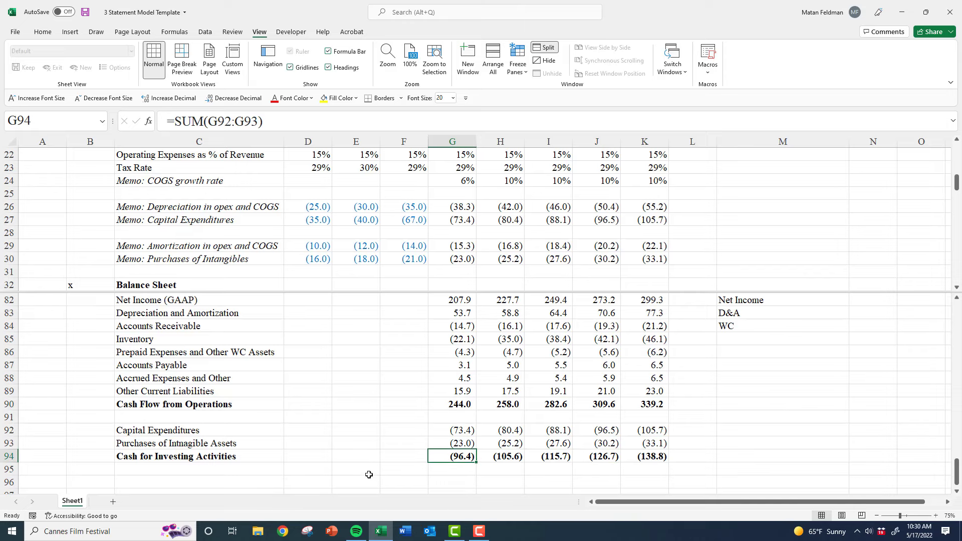
{"action": "left_click", "coordinate": [201, 482]}
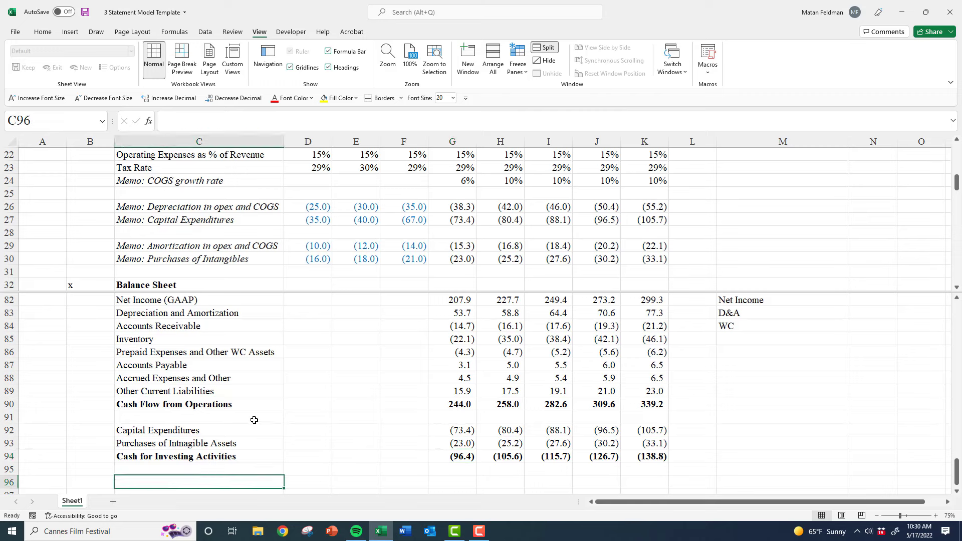
Remove the pane split and look over the memo lines and balance sheet in the single-pane view
{"action": "scroll", "coordinate": [256, 417], "scroll_direction": "down", "scroll_amount": 1}
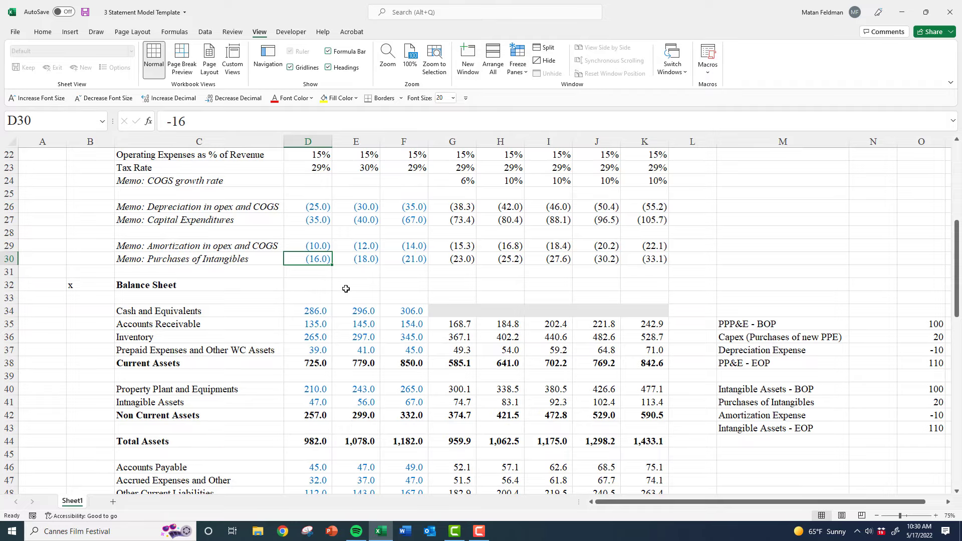
{"action": "scroll", "coordinate": [347, 289], "scroll_direction": "up", "scroll_amount": 7}
{"action": "scroll", "coordinate": [347, 289], "scroll_direction": "down", "scroll_amount": 8}
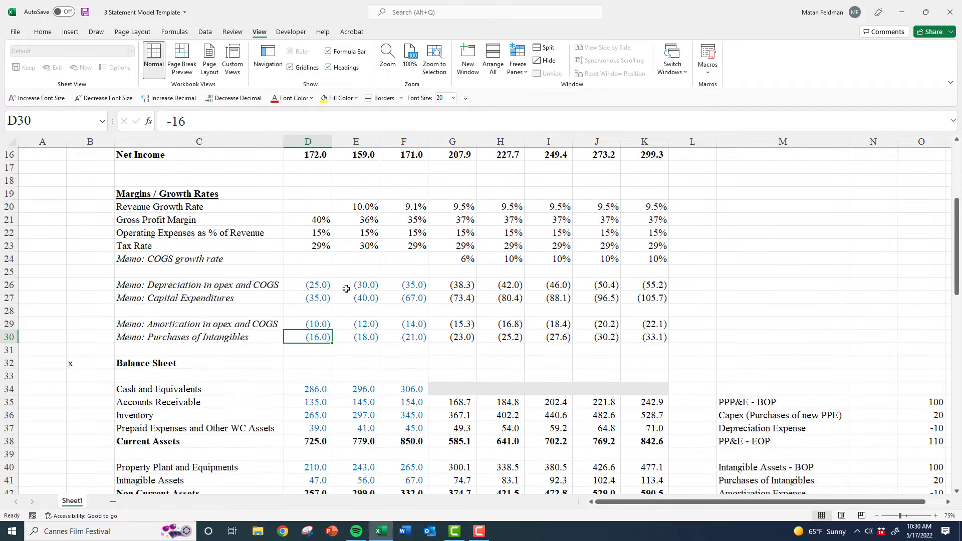
Mark Accounts Receivable, Inventory and Prepaid Expenses as covered by entering x in A35:A37 of the balance sheet
{"action": "scroll", "coordinate": [346, 288], "scroll_direction": "down", "scroll_amount": 3}
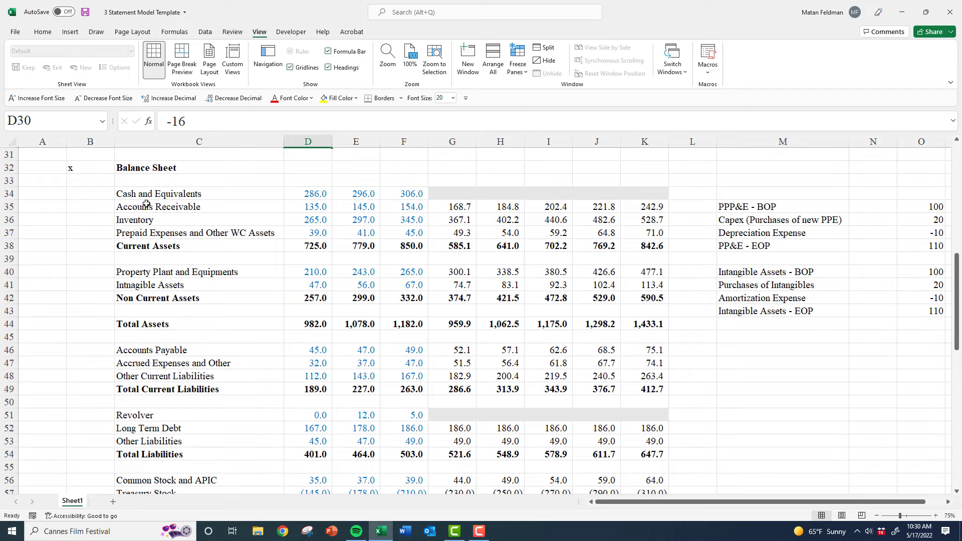
{"action": "left_click", "coordinate": [26, 190]}
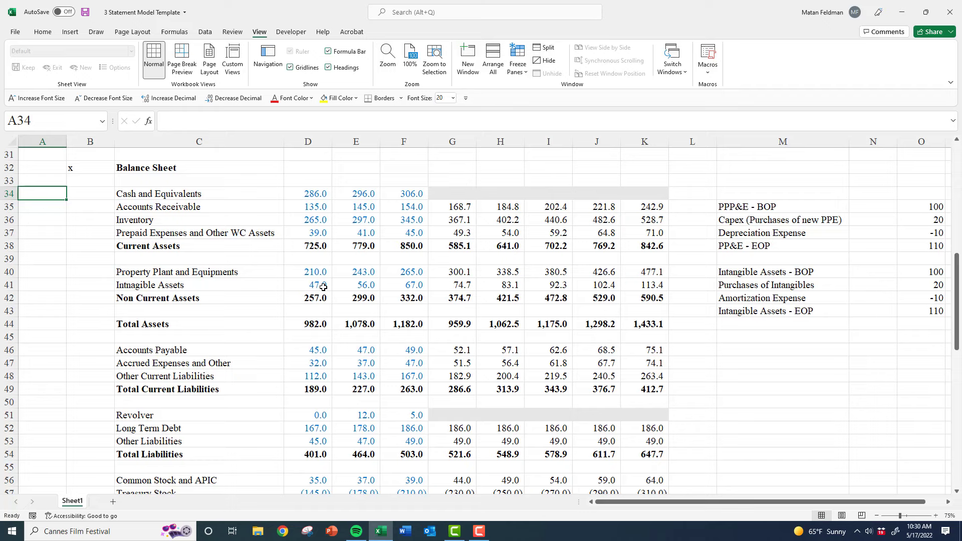
{"action": "key", "text": "Down"}
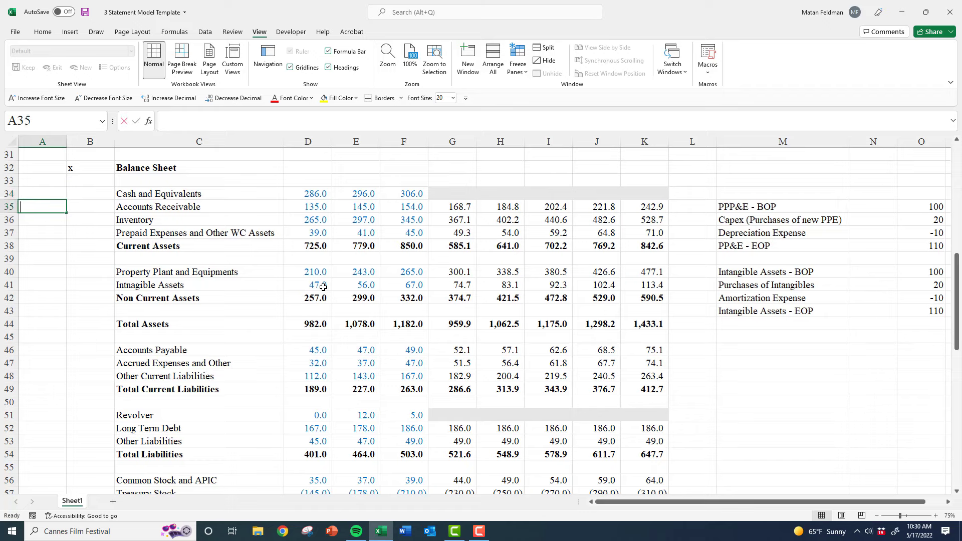
{"action": "type", "text": "x"}
{"action": "key", "text": "Return"}
{"action": "type", "text": "x"}
{"action": "key", "text": "Return"}
{"action": "type", "text": "x"}
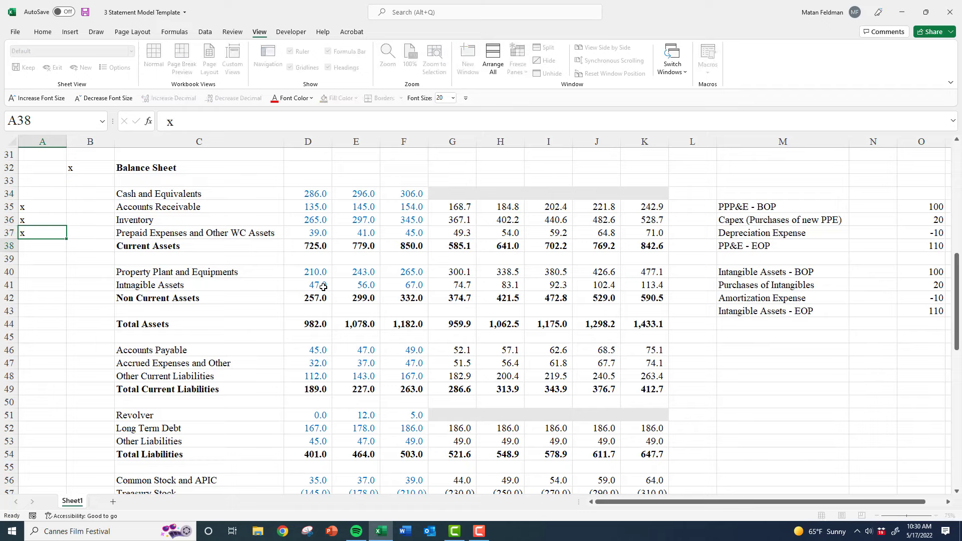
{"action": "key", "text": "Return"}
Enter x in A40 and A41 beside Property Plant and Equipments and the intangible assets row
{"action": "key", "text": "Down"}
{"action": "key", "text": "Down"}
{"action": "type", "text": "x"}
{"action": "key", "text": "Return"}
{"action": "type", "text": "x"}
{"action": "key", "text": "Return"}
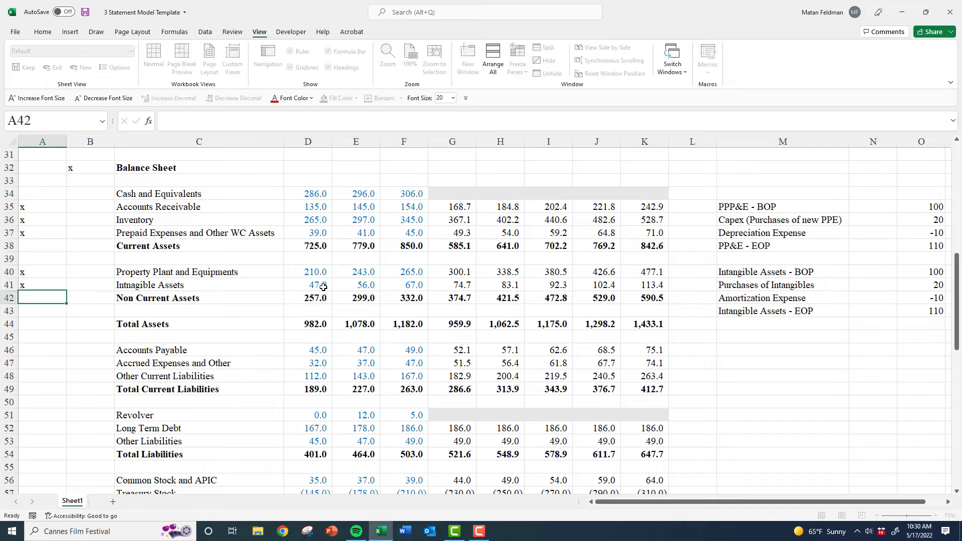
Enter x in A46:A48 beside Accounts Payable, Accrued Expenses and Other, and Other Current Liabilities
{"action": "key", "text": "Down"}
{"action": "key", "text": "Down"}
{"action": "key", "text": "Down"}
{"action": "key", "text": "Down"}
{"action": "type", "text": "x"}
{"action": "key", "text": "Return"}
{"action": "type", "text": "x"}
{"action": "key", "text": "Return"}
{"action": "type", "text": "x"}
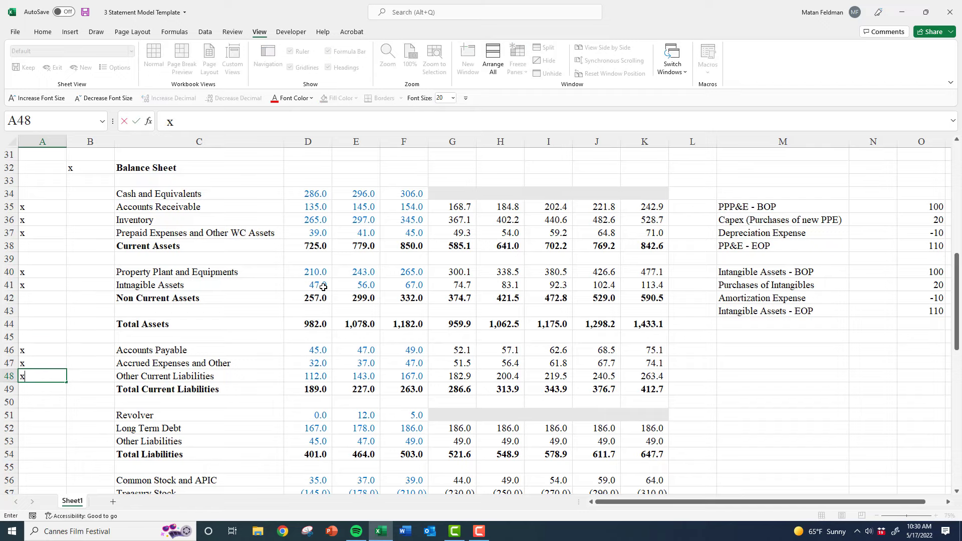
{"action": "key", "text": "Return"}
Review the unmarked debt and equity rows 51 to 60 of the balance sheet for items still missing from the cash flow statement
{"action": "key", "text": "Down"}
{"action": "key", "text": "Down"}
{"action": "key", "text": "Down"}
{"action": "key", "text": "Down"}
{"action": "key", "text": "Down"}
{"action": "key", "text": "Down"}
{"action": "key", "text": "Down"}
{"action": "key", "text": "Down"}
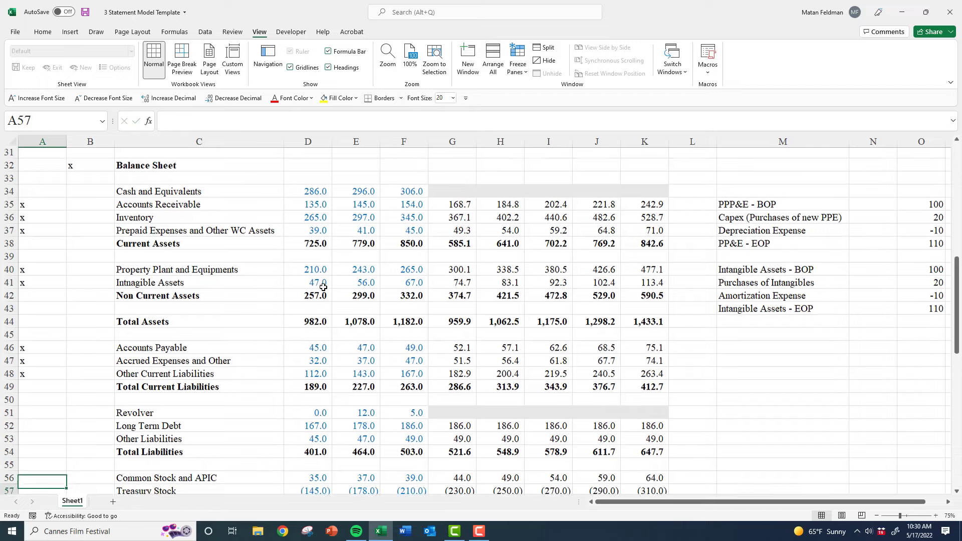
{"action": "key", "text": "Down"}
{"action": "key", "text": "Down"}
{"action": "key", "text": "Down"}
{"action": "key", "text": "Up"}
{"action": "key", "text": "Up"}
{"action": "key", "text": "Up"}
{"action": "key", "text": "Up"}
{"action": "key", "text": "Up"}
{"action": "key", "text": "Up"}
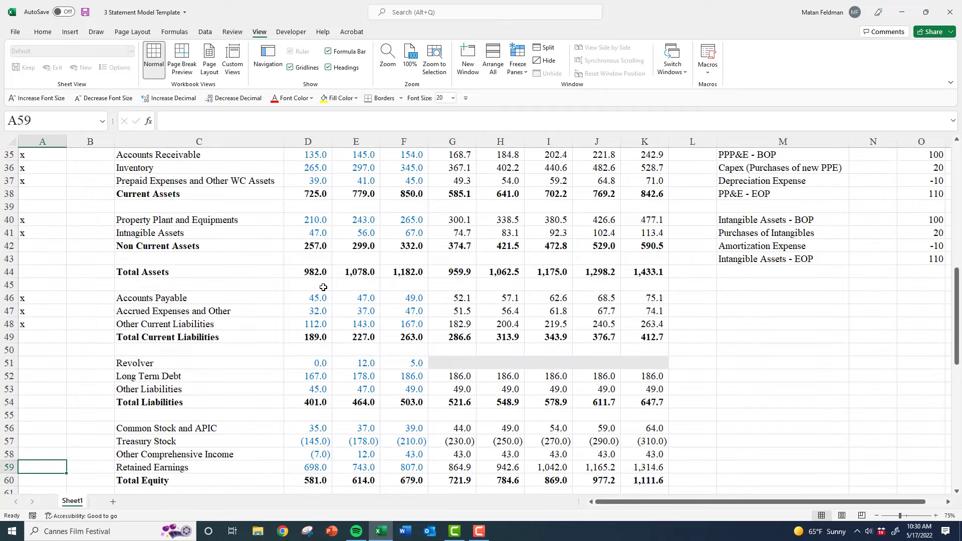
{"action": "key", "text": "Down"}
{"action": "key", "text": "Down"}
{"action": "key", "text": "Down"}
{"action": "key", "text": "Down"}
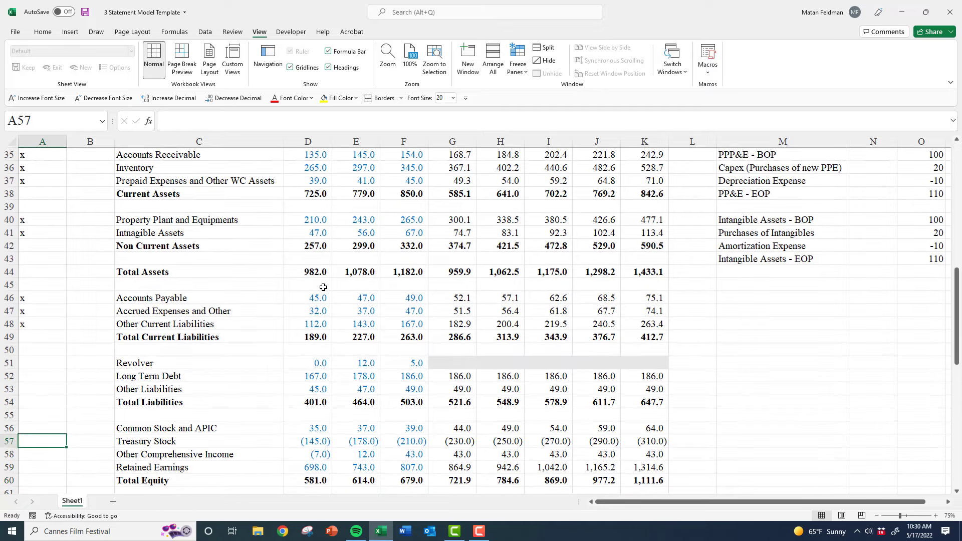
{"action": "key", "text": "Up"}
{"action": "key", "text": "Up"}
{"action": "key", "text": "Up"}
{"action": "key", "text": "Up"}
{"action": "key", "text": "Up"}
{"action": "key", "text": "Up"}
{"action": "key", "text": "Up"}
{"action": "key", "text": "Up"}
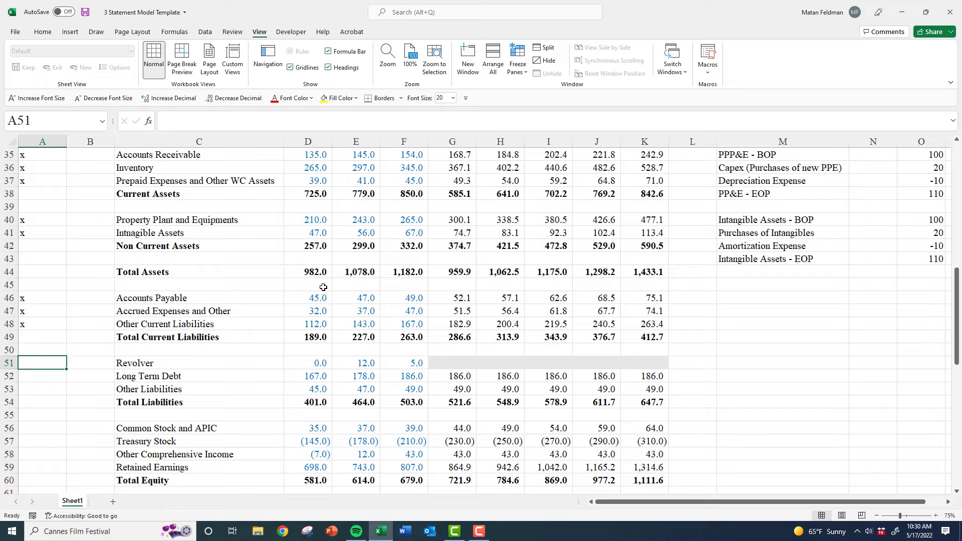
{"action": "key", "text": "Down"}
{"action": "key", "text": "Down"}
{"action": "key", "text": "Down"}
{"action": "key", "text": "Down"}
{"action": "key", "text": "Down"}
{"action": "key", "text": "Down"}
{"action": "key", "text": "Down"}
{"action": "key", "text": "Down"}
{"action": "key", "text": "Down"}
{"action": "key", "text": "Down"}
{"action": "key", "text": "Down"}
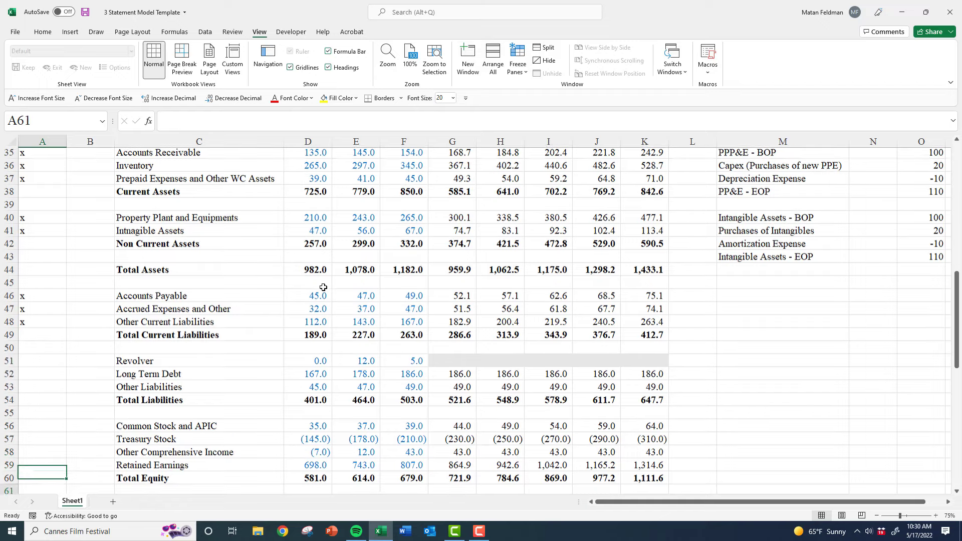
{"action": "key", "text": "Up"}
{"action": "key", "text": "Up"}
{"action": "key", "text": "Up"}
{"action": "key", "text": "Up"}
{"action": "key", "text": "Up"}
{"action": "key", "text": "Up"}
{"action": "key", "text": "Up"}
{"action": "key", "text": "Up"}
{"action": "key", "text": "Up"}
{"action": "key", "text": "Up"}
{"action": "key", "text": "Up"}
{"action": "key", "text": "Up"}
{"action": "key", "text": "Up"}
{"action": "key", "text": "Up"}
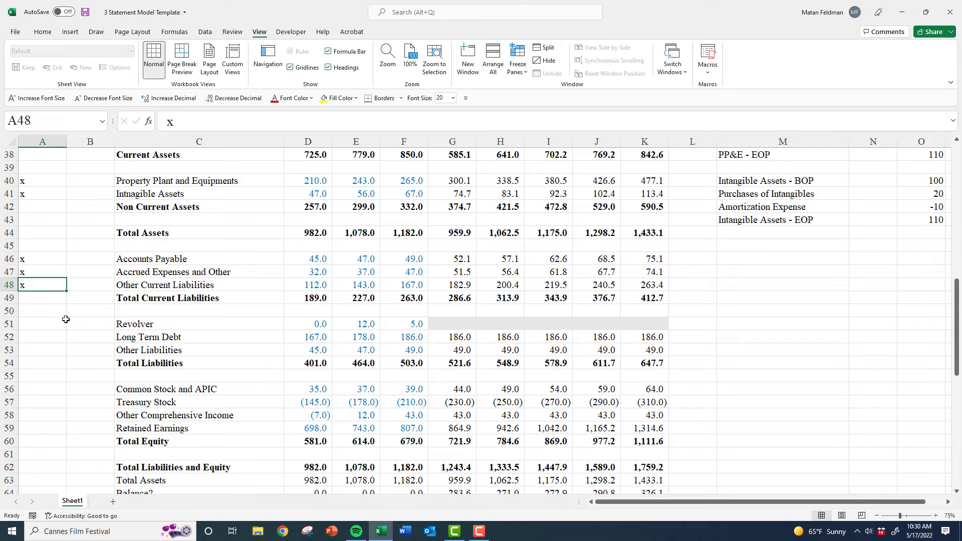
{"action": "left_click_drag", "start_coordinate": [66, 319], "coordinate": [58, 446]}
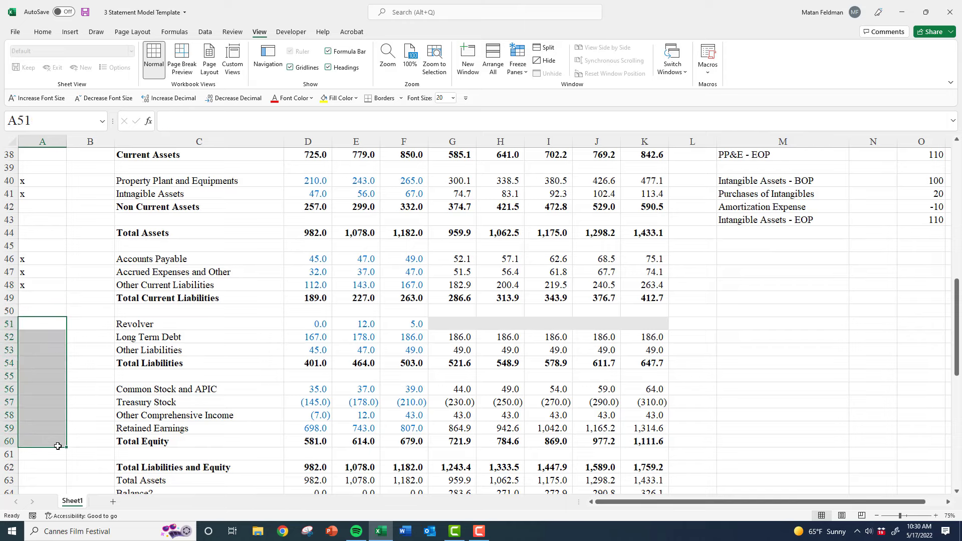
{"action": "scroll", "coordinate": [210, 366], "scroll_direction": "up", "scroll_amount": 2}
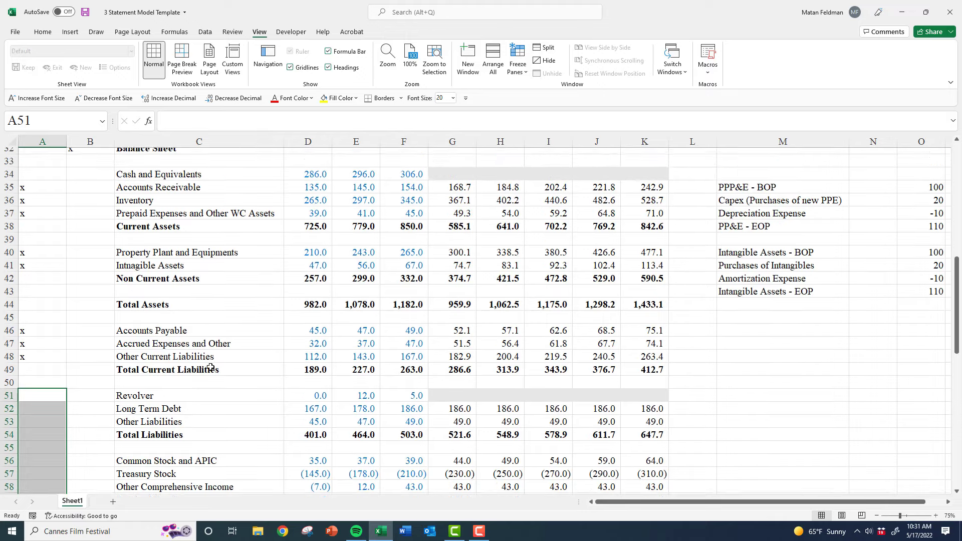
{"action": "scroll", "coordinate": [210, 367], "scroll_direction": "down", "scroll_amount": 2}
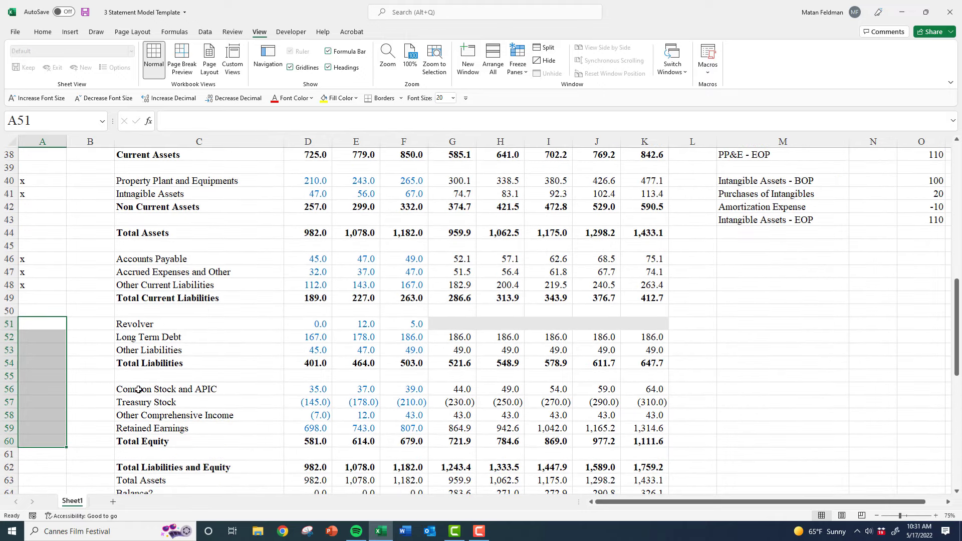
Add the label "Long Term Debt" in C96 to start the financing section of the cash flow statement
{"action": "scroll", "coordinate": [345, 403], "scroll_direction": "down", "scroll_amount": 10}
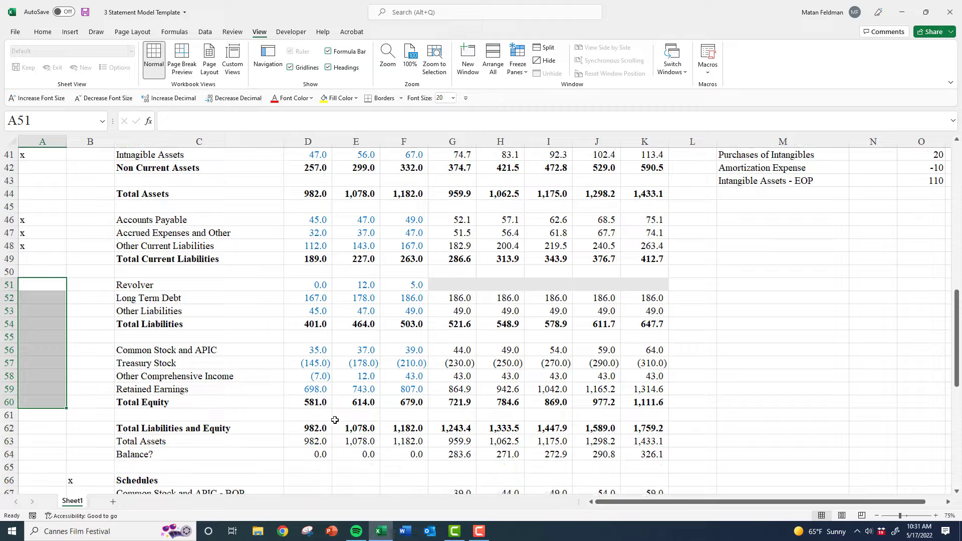
{"action": "scroll", "coordinate": [318, 439], "scroll_direction": "down", "scroll_amount": 3}
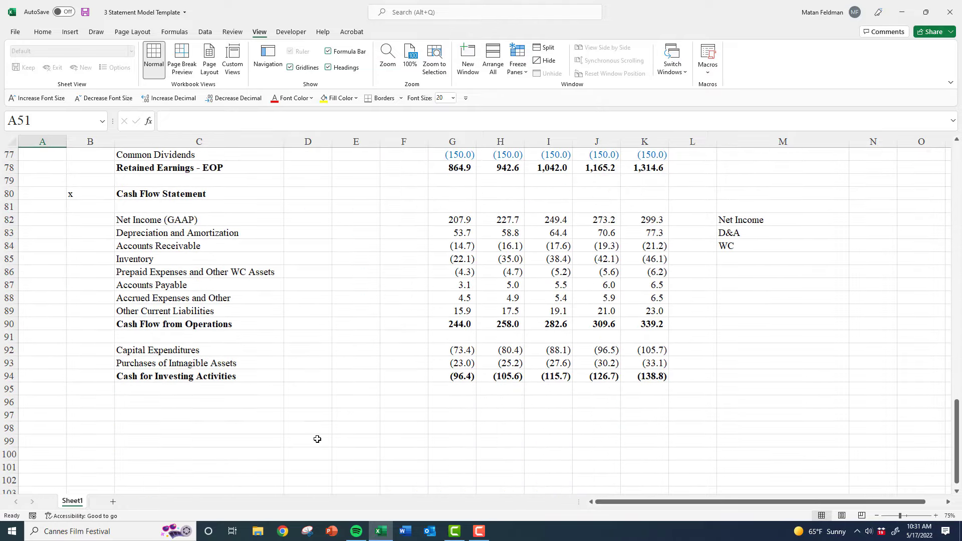
{"action": "left_click", "coordinate": [156, 402]}
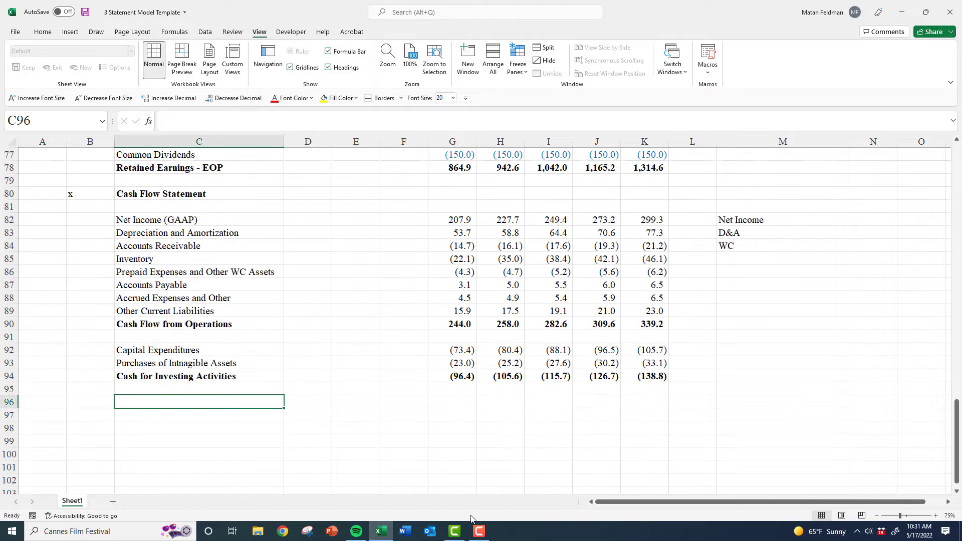
{"action": "type", "text": "Deb"}
{"action": "key", "text": "Escape"}
{"action": "type", "text": "Long Term Debt"}
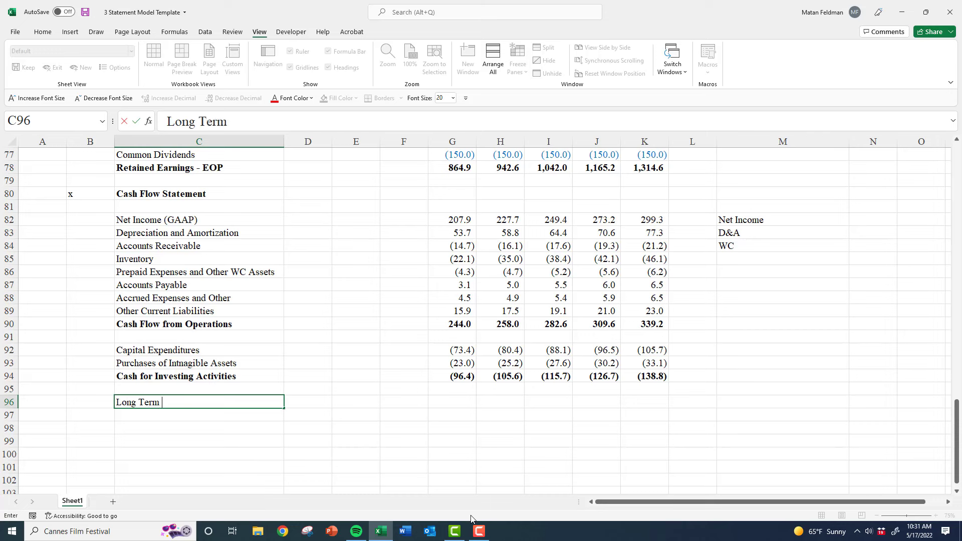
{"action": "key", "text": "Right"}
{"action": "key", "text": "Right"}
{"action": "key", "text": "Right"}
{"action": "key", "text": "Right"}
{"action": "key", "text": "Right"}
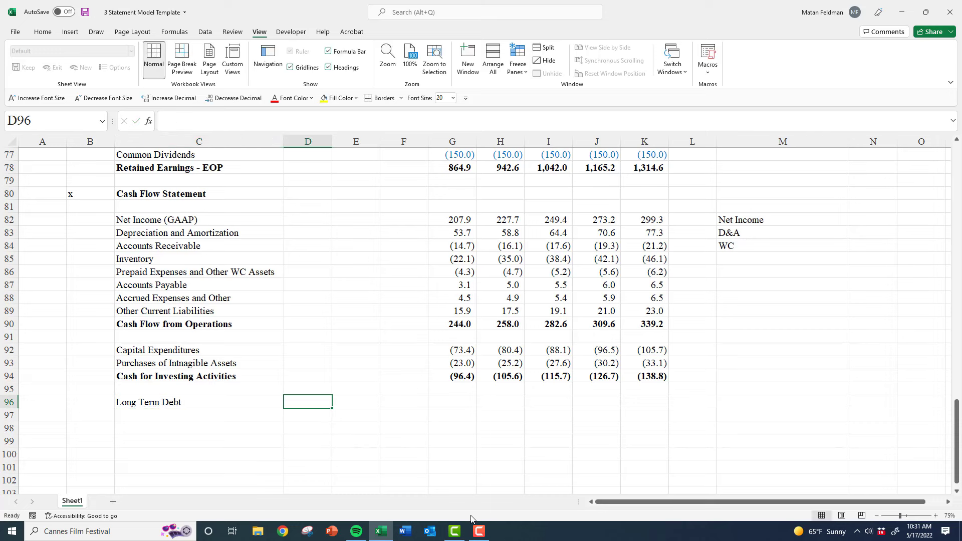
{"action": "key", "text": "Left"}
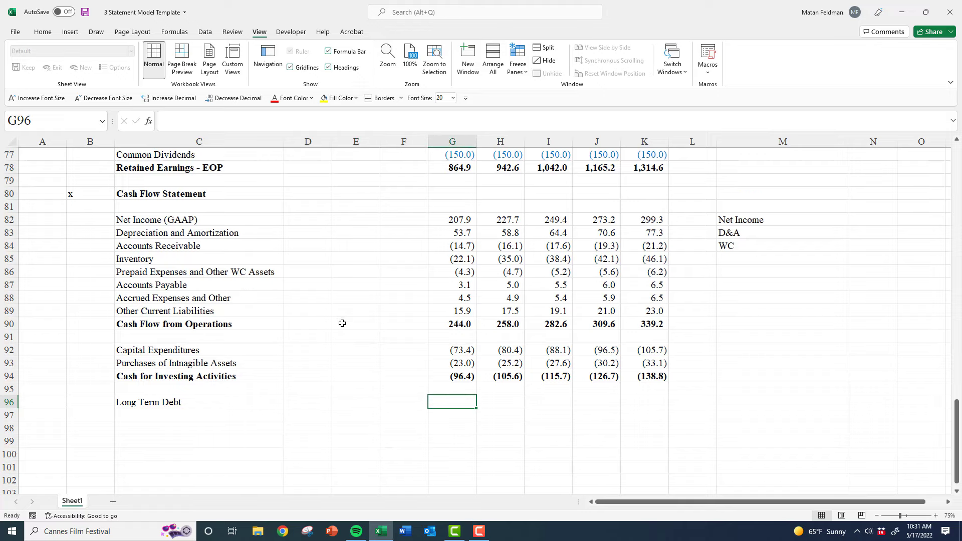
Check the Long Term Debt balances in row 52, comparing the last historical year with the first projection year
{"action": "scroll", "coordinate": [342, 324], "scroll_direction": "up", "scroll_amount": 10}
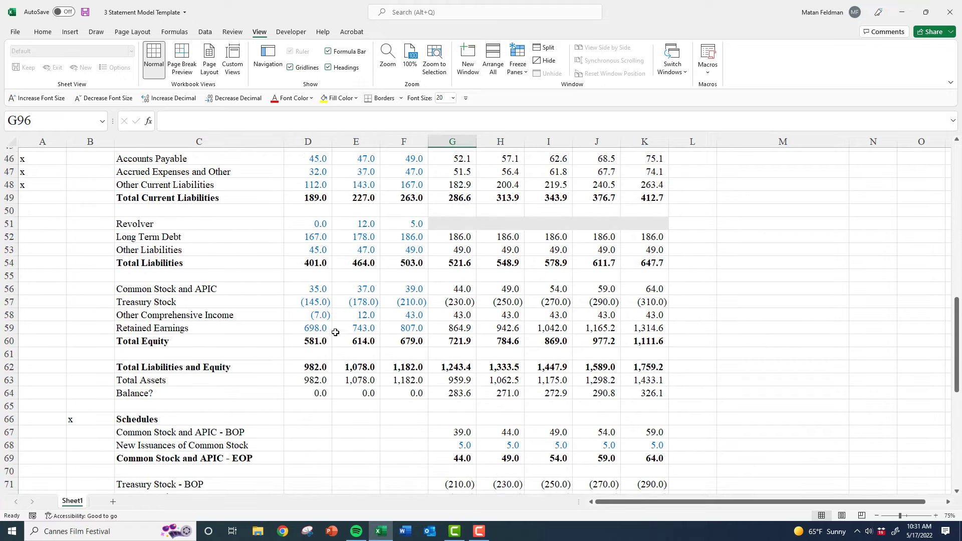
{"action": "scroll", "coordinate": [335, 332], "scroll_direction": "up", "scroll_amount": 1}
{"action": "left_click_drag", "start_coordinate": [314, 258], "coordinate": [643, 259]}
{"action": "left_click_drag", "start_coordinate": [443, 263], "coordinate": [410, 260]}
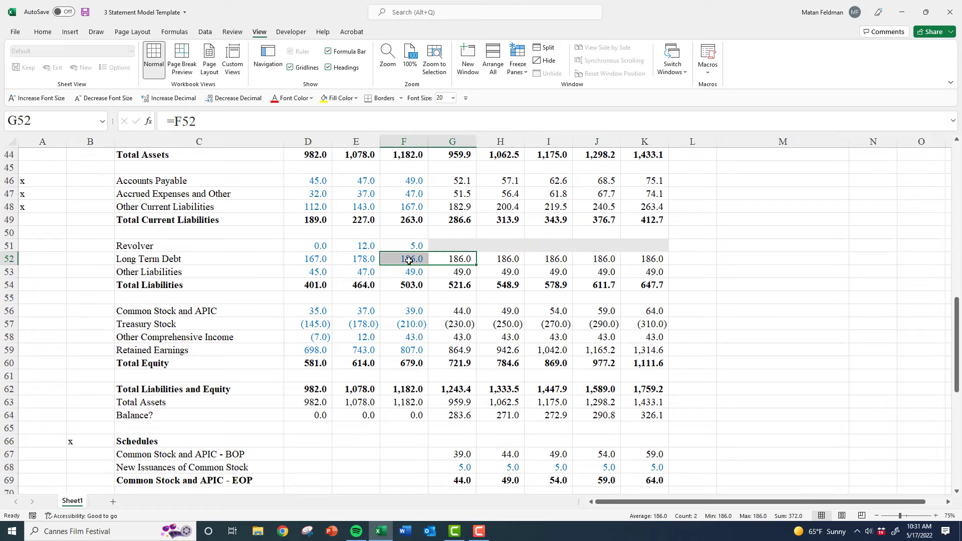
Split the worksheet at row 57 to show the balance sheet liabilities above and the end of the cash flow statement below
{"action": "left_click", "coordinate": [46, 339]}
{"action": "key", "text": "Up"}
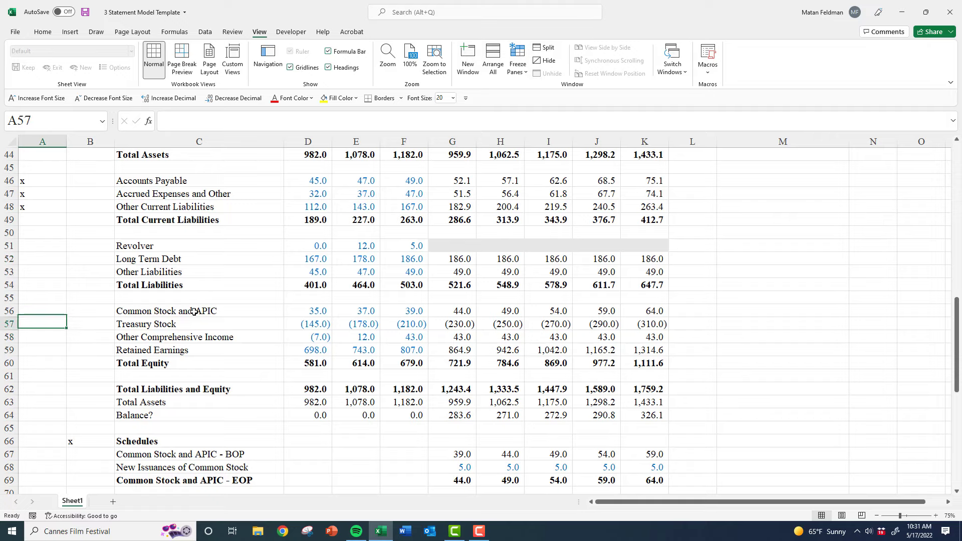
{"action": "key", "text": "alt+w"}
{"action": "key", "text": "s"}
{"action": "left_click", "coordinate": [390, 377]}
{"action": "scroll", "coordinate": [406, 396], "scroll_direction": "down", "scroll_amount": 7}
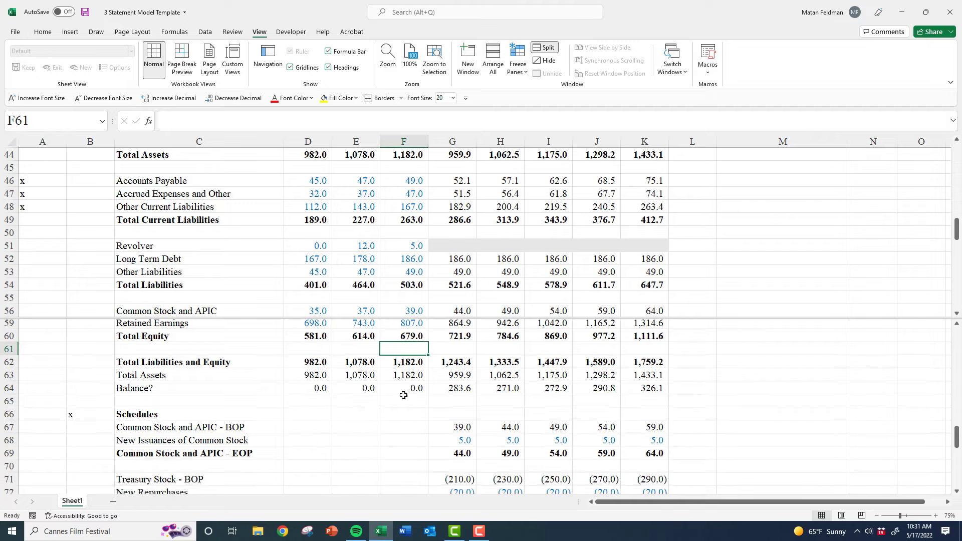
{"action": "scroll", "coordinate": [410, 399], "scroll_direction": "down", "scroll_amount": 1}
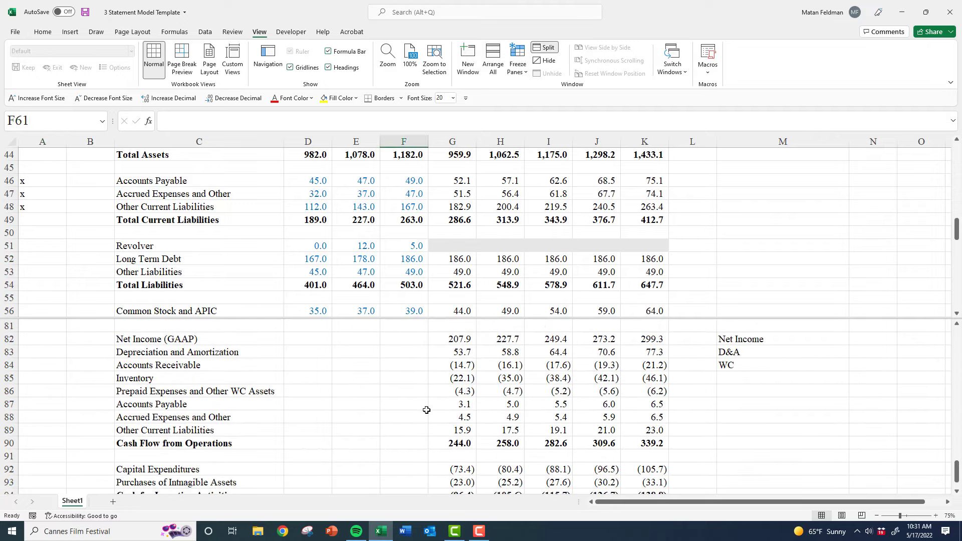
{"action": "scroll", "coordinate": [451, 426], "scroll_direction": "down", "scroll_amount": 2}
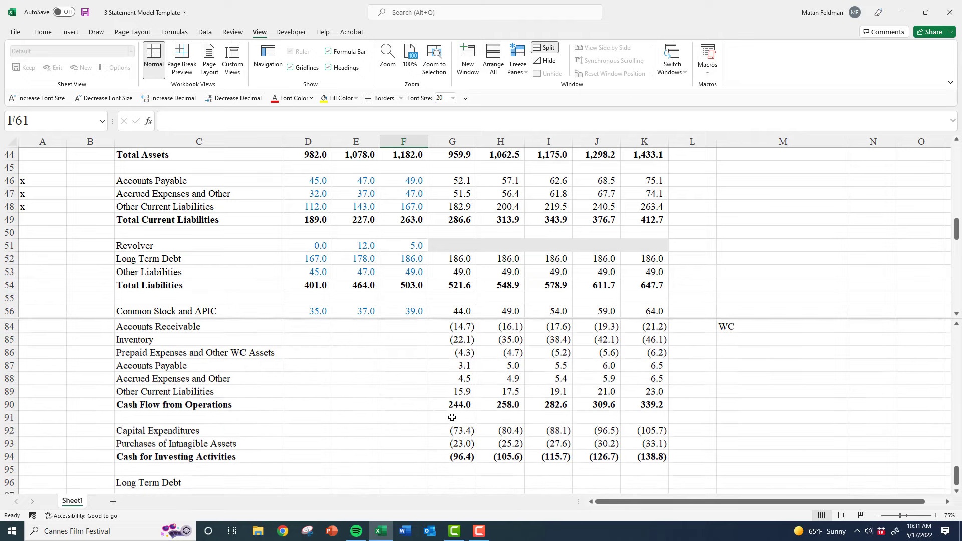
Calculate the Long Term Debt cash flow in G96 with =G52-F52 and copy it across to K96
{"action": "left_click", "coordinate": [463, 438]}
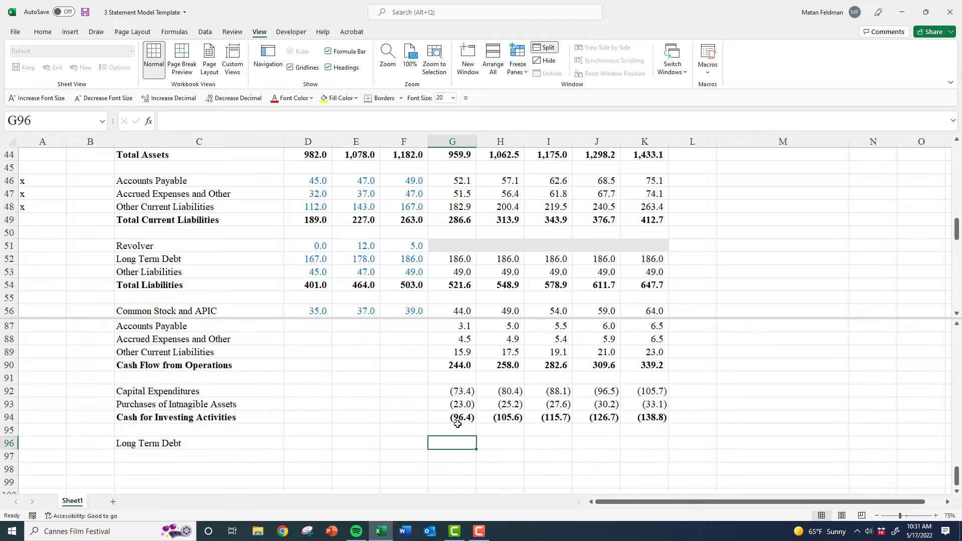
{"action": "type", "text": "="}
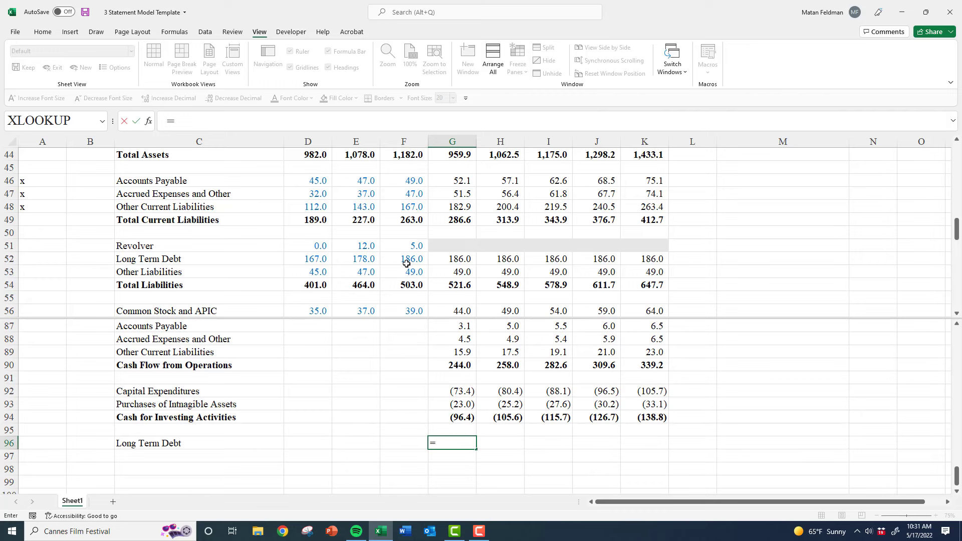
{"action": "left_click", "coordinate": [448, 261]}
{"action": "type", "text": "-"}
{"action": "left_click", "coordinate": [412, 259]}
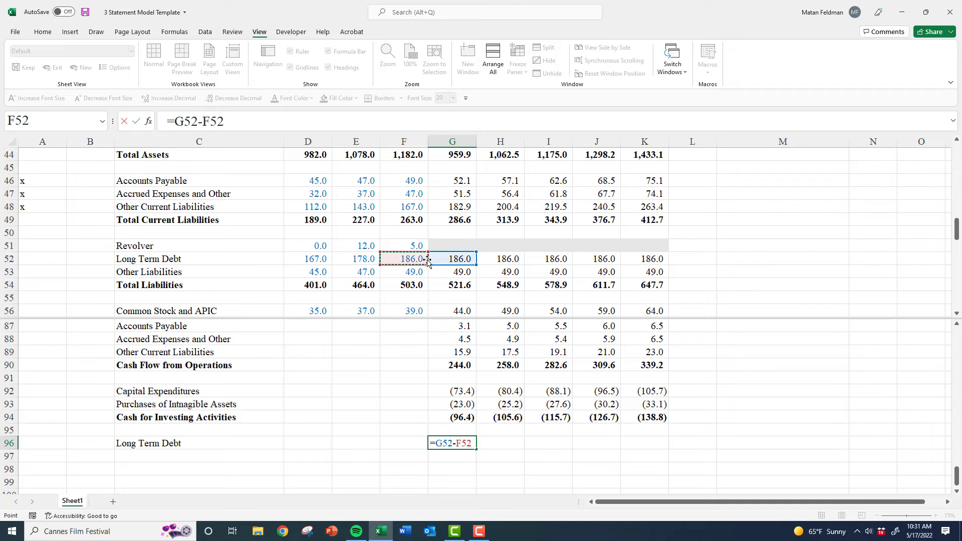
{"action": "key", "text": "ctrl+Return"}
{"action": "key", "text": "ctrl+c"}
{"action": "key", "text": "shift+Right"}
{"action": "key", "text": "shift+Right"}
{"action": "key", "text": "shift+Right"}
{"action": "key", "text": "shift+Right"}
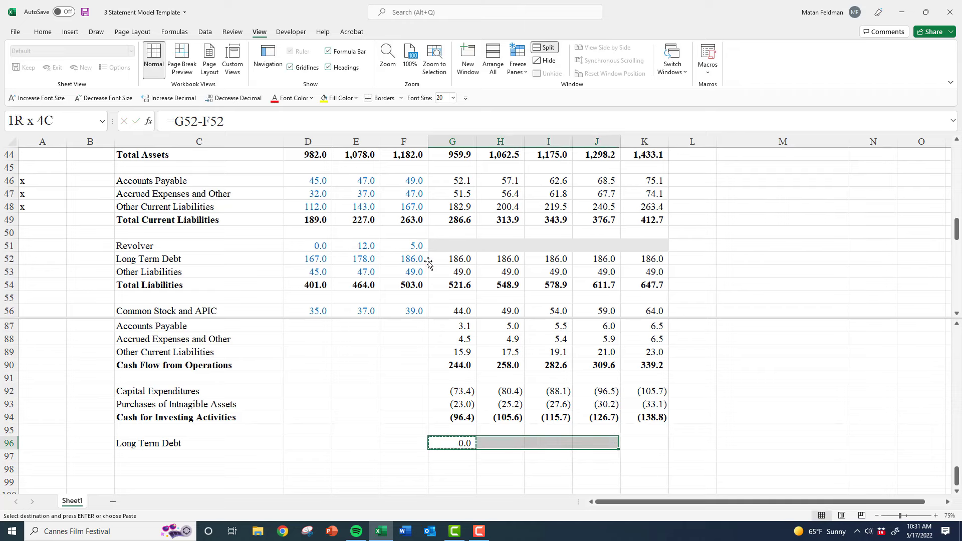
{"action": "key", "text": "ctrl+v"}
{"action": "key", "text": "Escape"}
Test the Long Term Debt cash flow line by setting G52 to 200, and undo the test value
{"action": "left_click", "coordinate": [442, 260]}
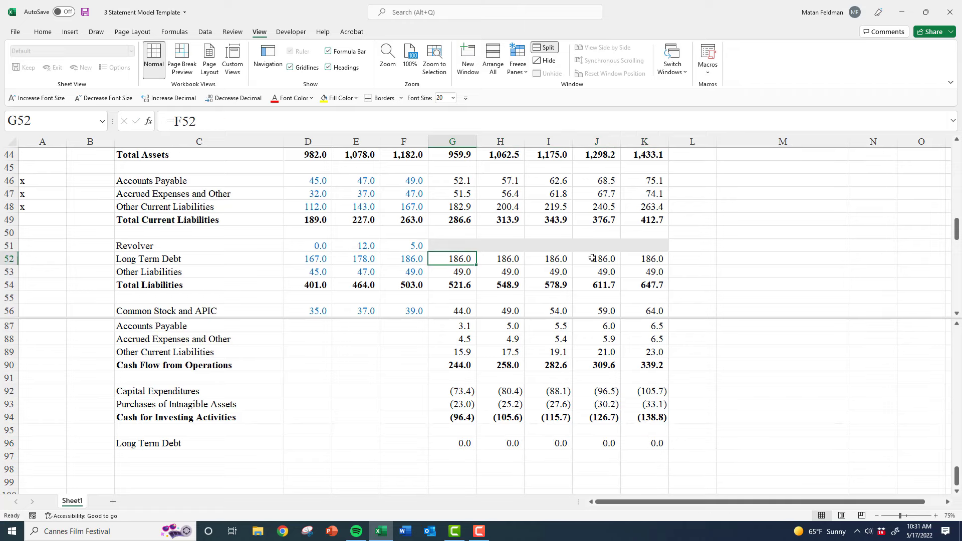
{"action": "type", "text": "200"}
{"action": "key", "text": "ctrl+Return"}
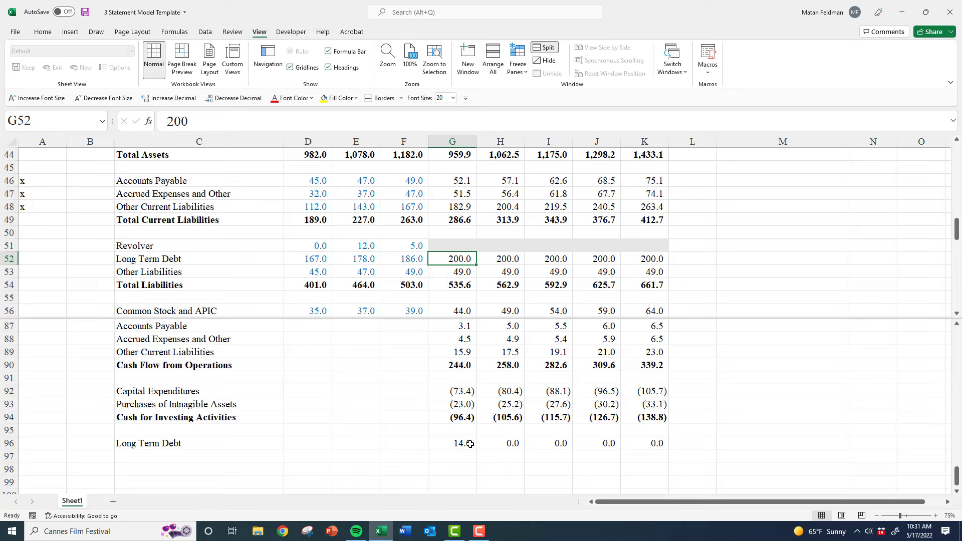
{"action": "key", "text": "ctrl+z"}
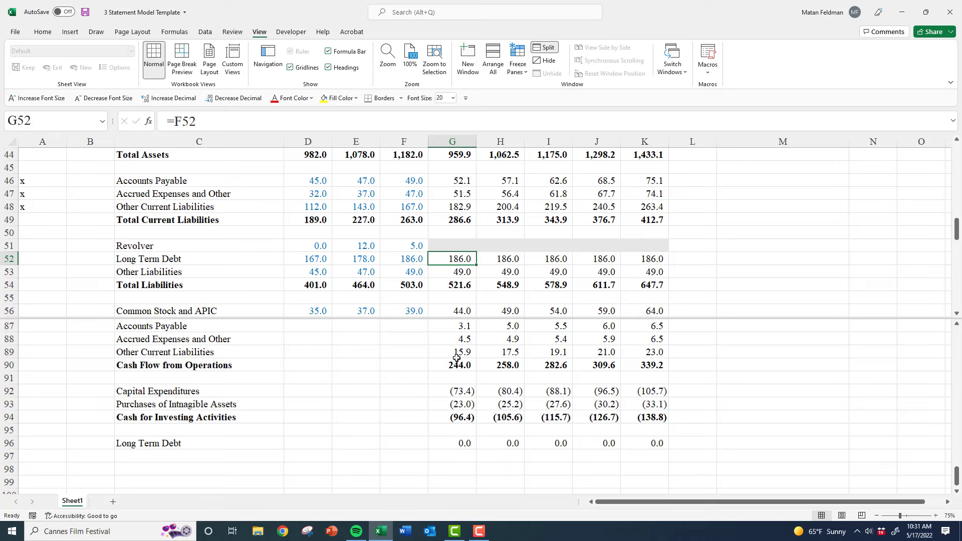
Review the Long Term Debt balance formulas in row 52 across the projection years
{"action": "key", "text": "F2"}
{"action": "key", "text": "Escape"}
{"action": "key", "text": "Right"}
{"action": "key", "text": "Right"}
{"action": "key", "text": "F2"}
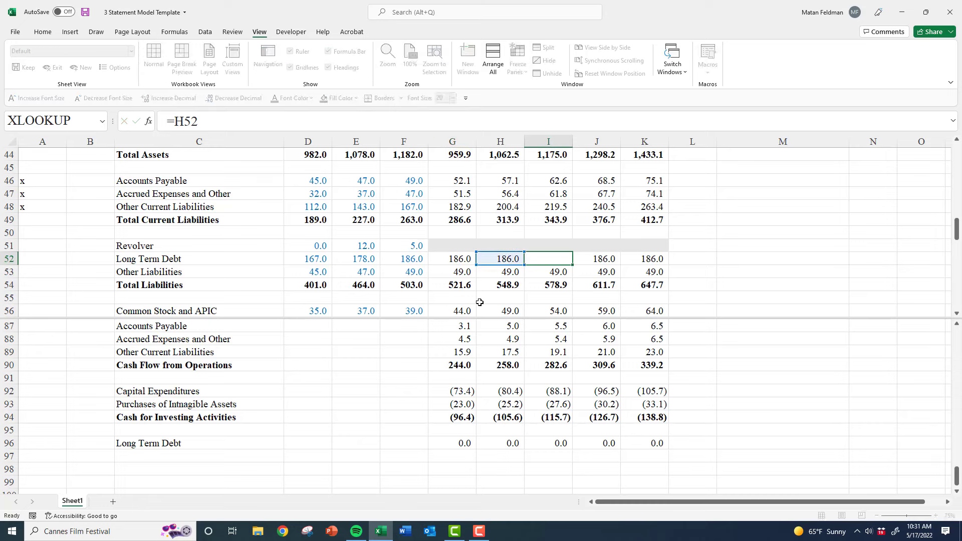
{"action": "key", "text": "Escape"}
{"action": "key", "text": "Right"}
{"action": "key", "text": "F2"}
{"action": "key", "text": "Escape"}
Review the Long Term Debt cash flow formulas in row 96, starting from G96
{"action": "left_click", "coordinate": [459, 445]}
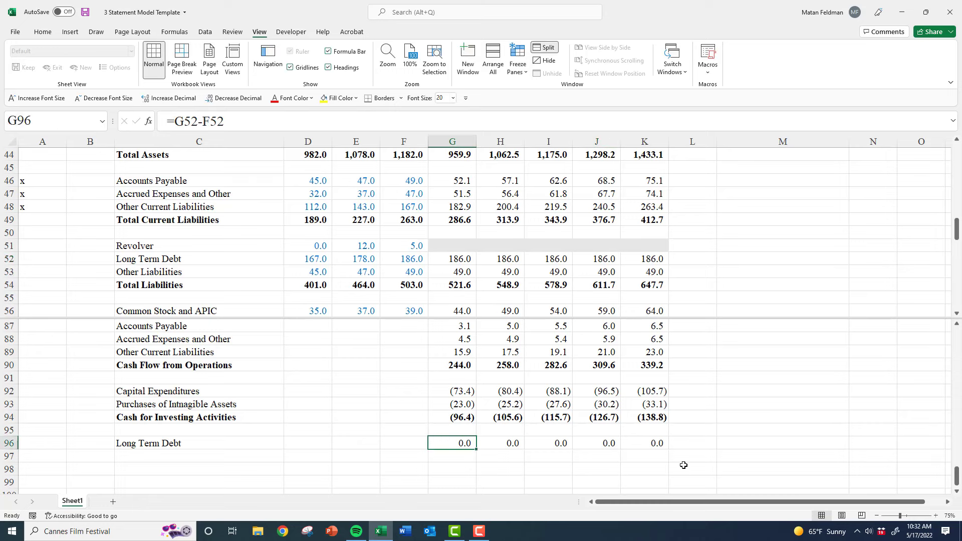
{"action": "key", "text": "F2"}
{"action": "key", "text": "Escape"}
{"action": "key", "text": "Right"}
{"action": "key", "text": "F2"}
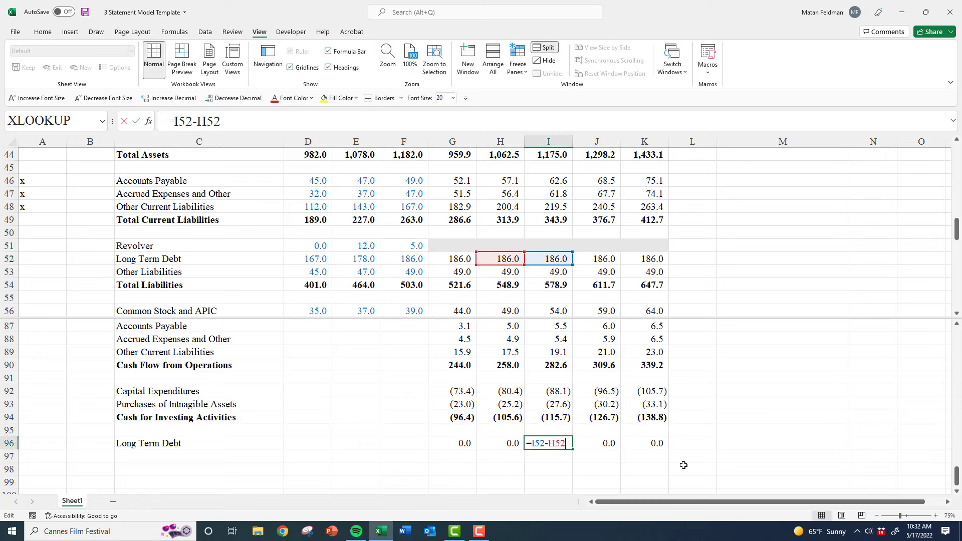
{"action": "key", "text": "Escape"}
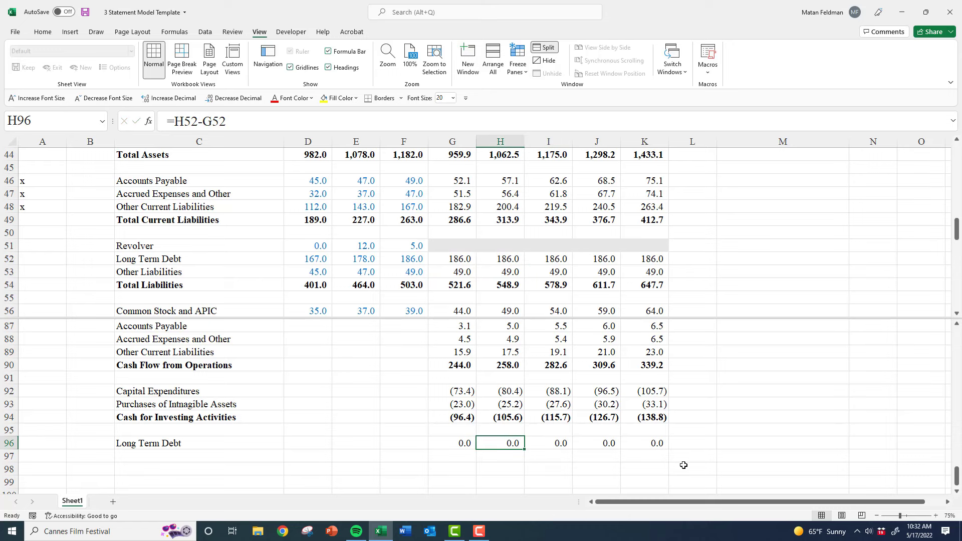
{"action": "key", "text": "Left"}
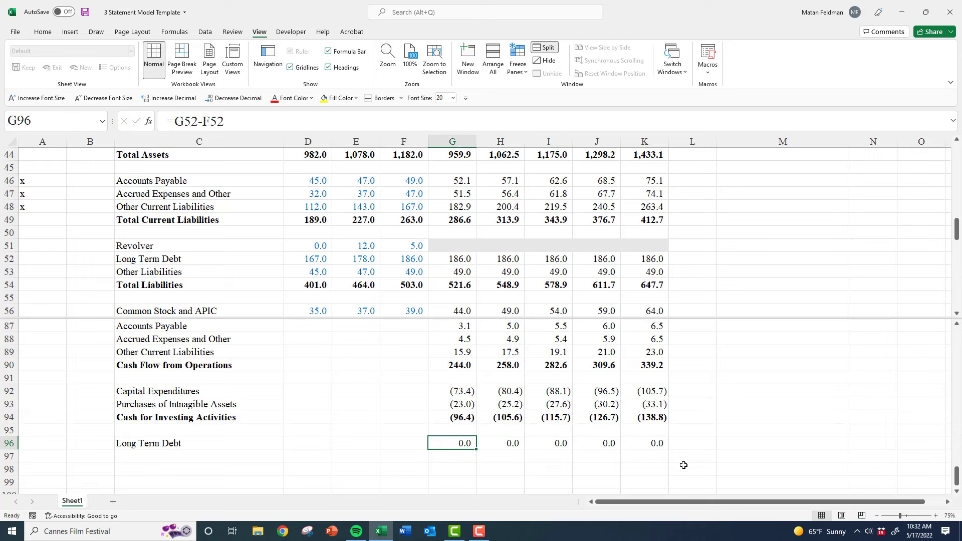
Mark the balance sheet's Long Term Debt line as done with an x in A52
{"action": "left_click", "coordinate": [56, 255]}
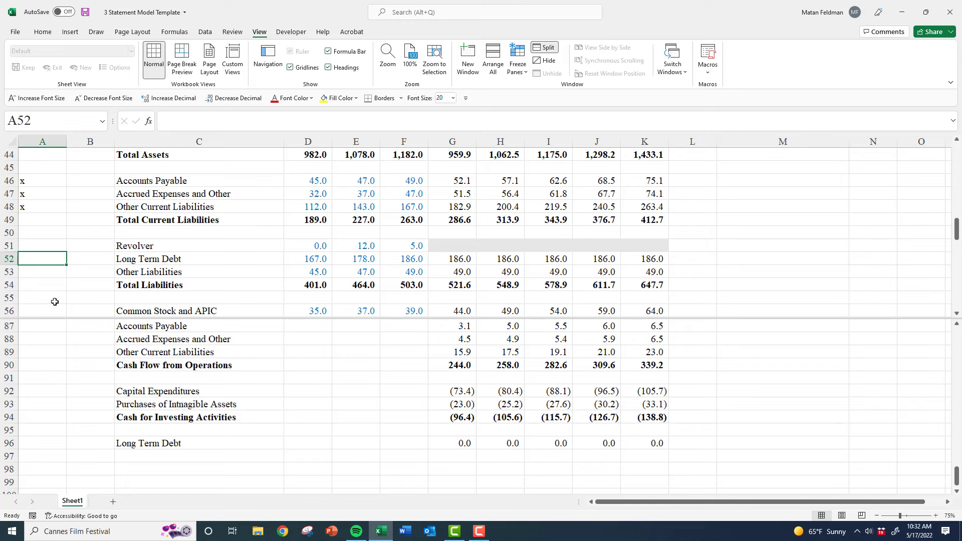
{"action": "type", "text": "x"}
{"action": "left_click", "coordinate": [37, 283]}
Add a Revolver line label in C97, directly below Long Term Debt in the cash flow statement
{"action": "left_click", "coordinate": [145, 466]}
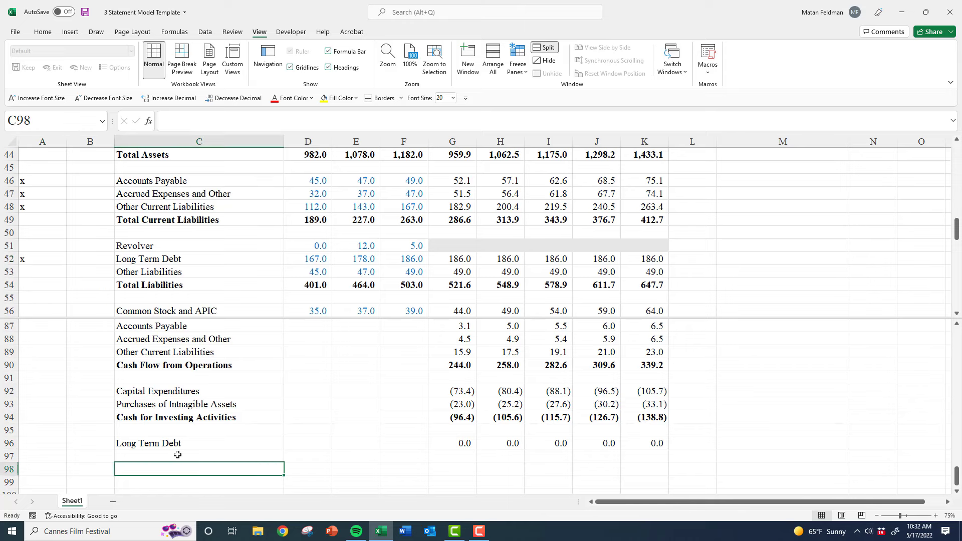
{"action": "left_click", "coordinate": [177, 454]}
{"action": "type", "text": "Revolver"}
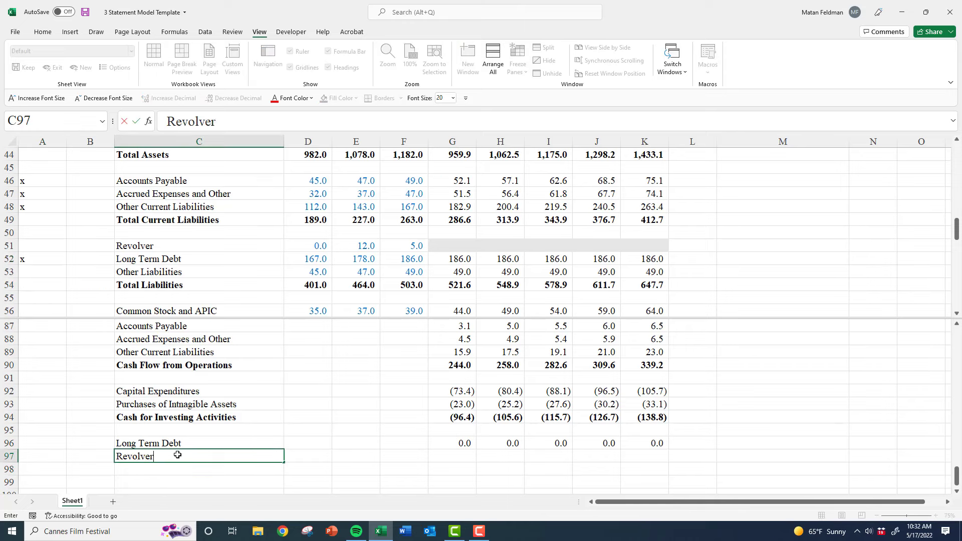
{"action": "key", "text": "ctrl+Return"}
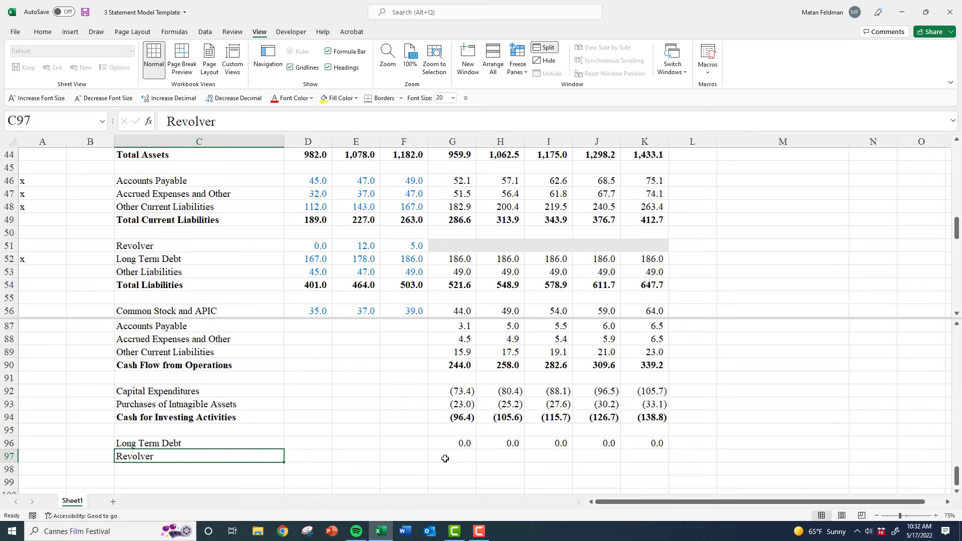
{"action": "left_click", "coordinate": [231, 479]}
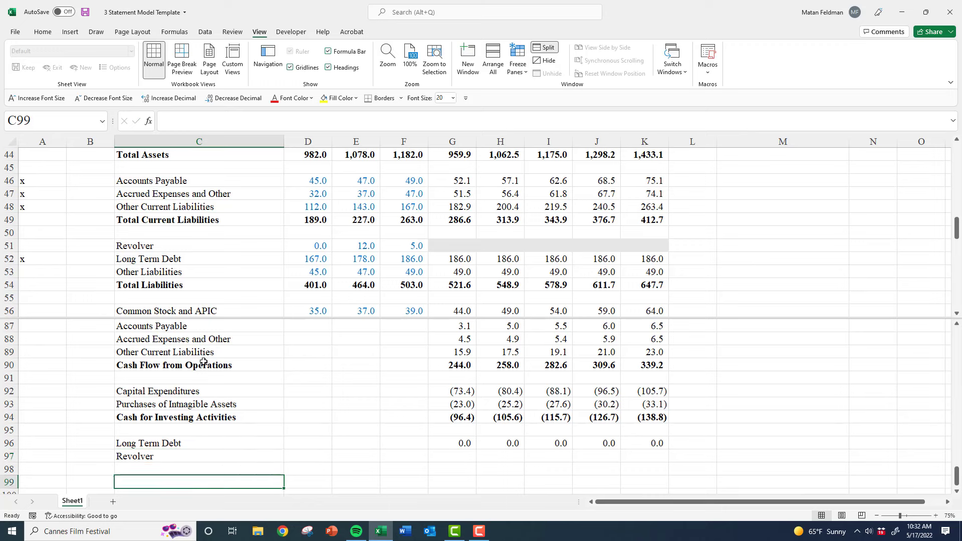
Add an Other Liabilities line label in C98, matching the balance sheet line in row 53
{"action": "left_click", "coordinate": [124, 274]}
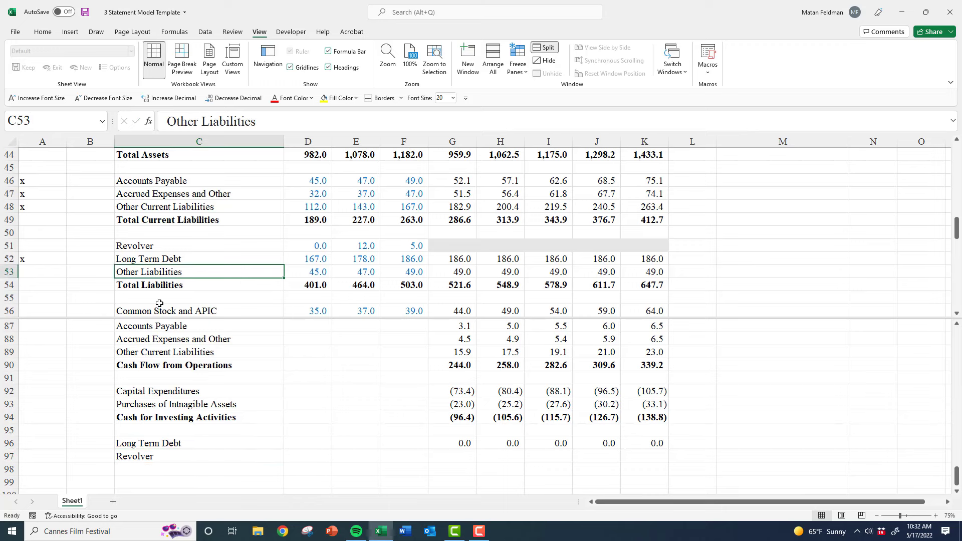
{"action": "left_click", "coordinate": [149, 470]}
{"action": "type", "text": "Other"}
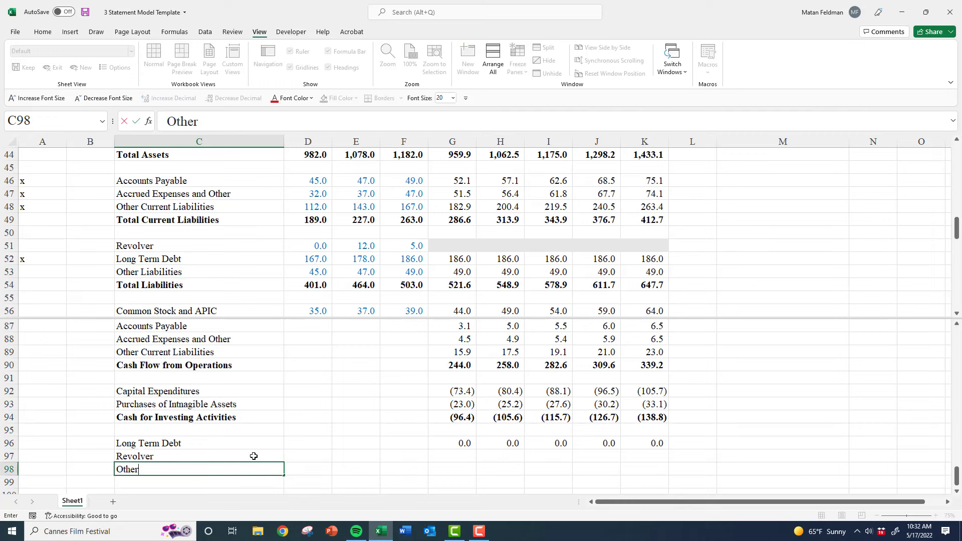
{"action": "type", "text": " Liabilities"}
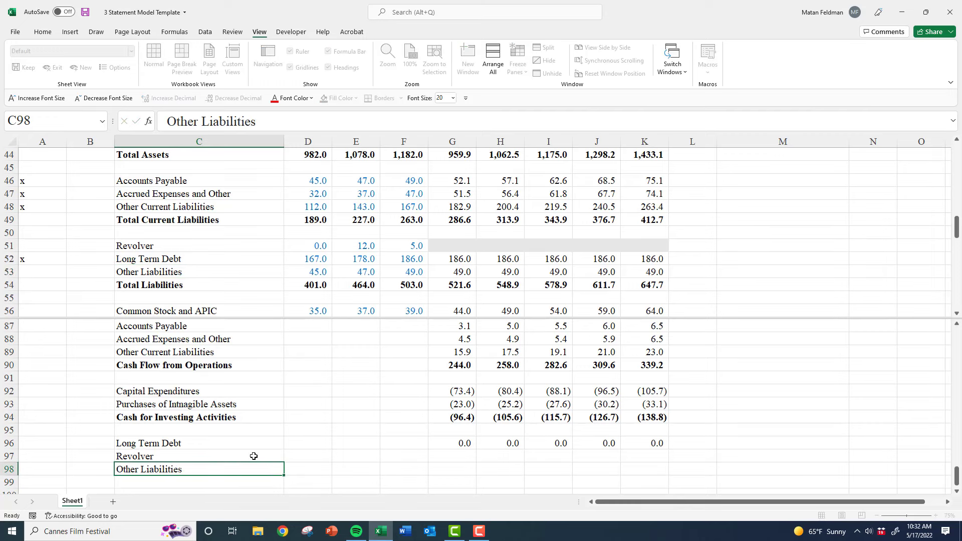
Calculate the Other Liabilities cash flow in G98 with =G53-F53 and copy it across to K98
{"action": "key", "text": "Tab"}
{"action": "key", "text": "Tab"}
{"action": "key", "text": "Tab"}
{"action": "key", "text": "Tab"}
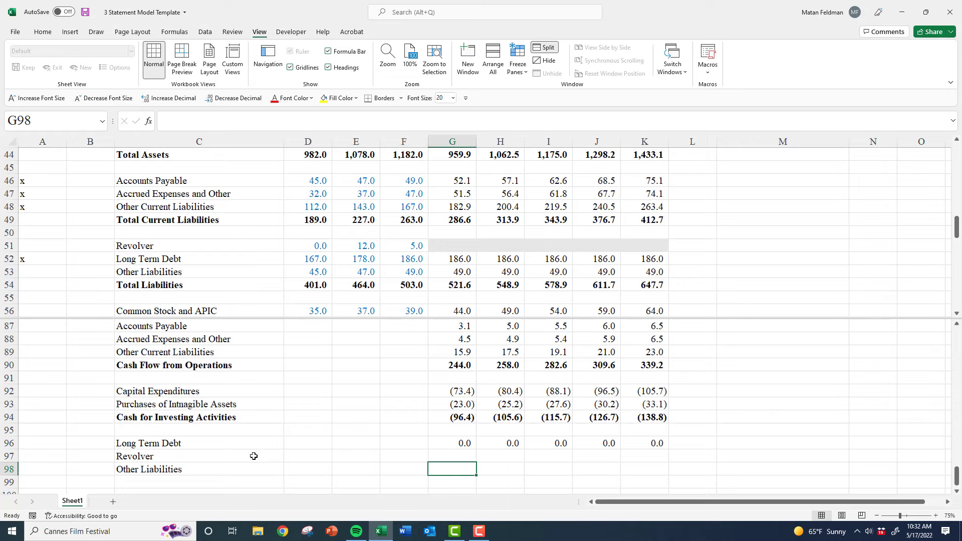
{"action": "type", "text": "="}
{"action": "left_click", "coordinate": [434, 274]}
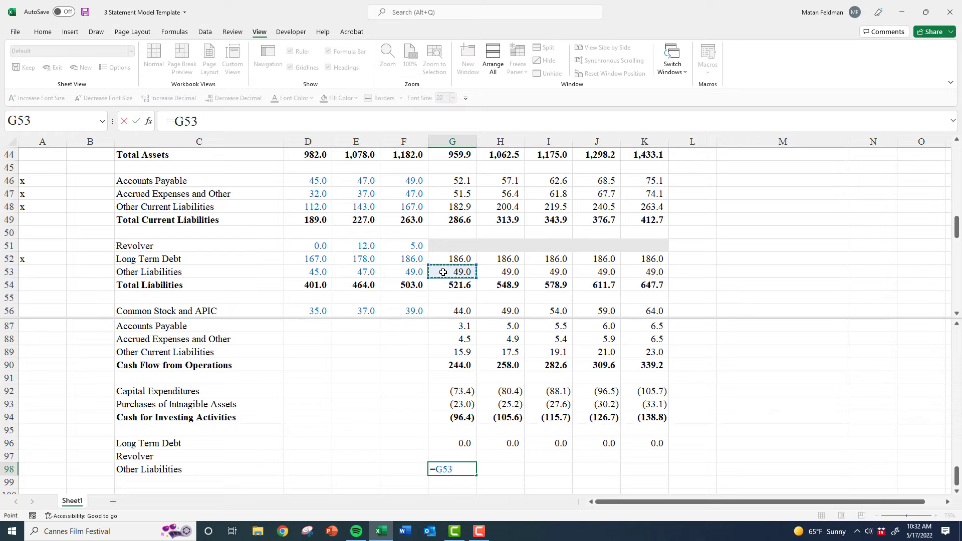
{"action": "type", "text": "-"}
{"action": "left_click", "coordinate": [418, 271]}
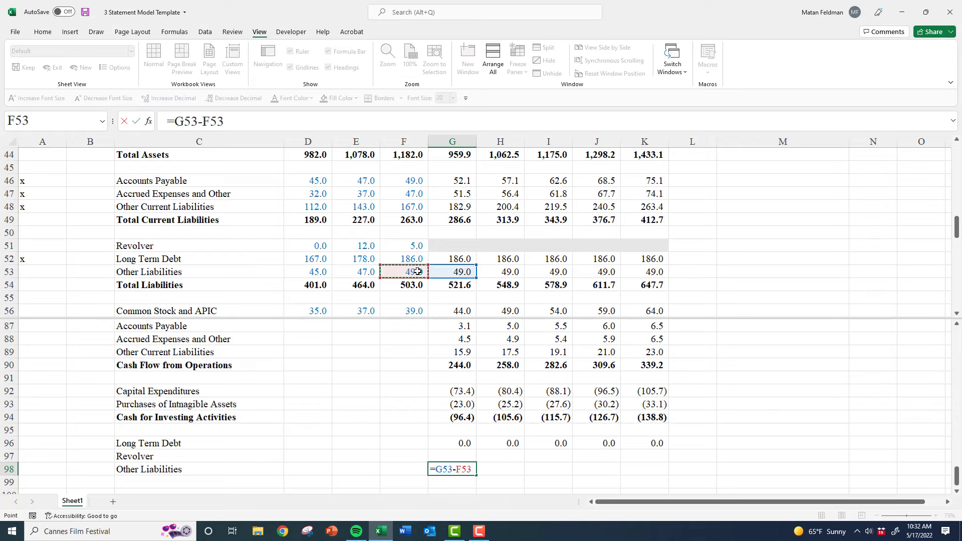
{"action": "key", "text": "Return"}
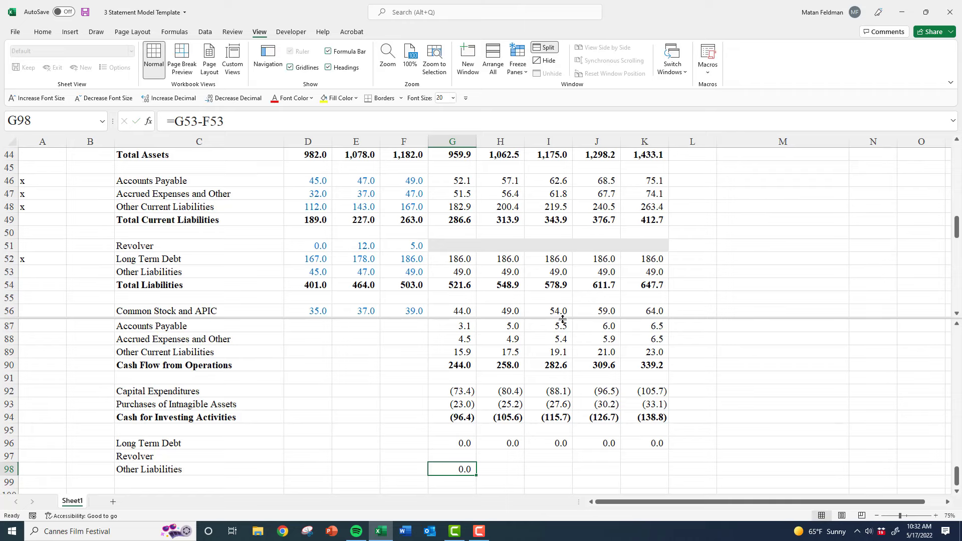
{"action": "key", "text": "shift+Right"}
{"action": "key", "text": "shift+Right"}
{"action": "key", "text": "shift+Right"}
{"action": "key", "text": "shift+Right"}
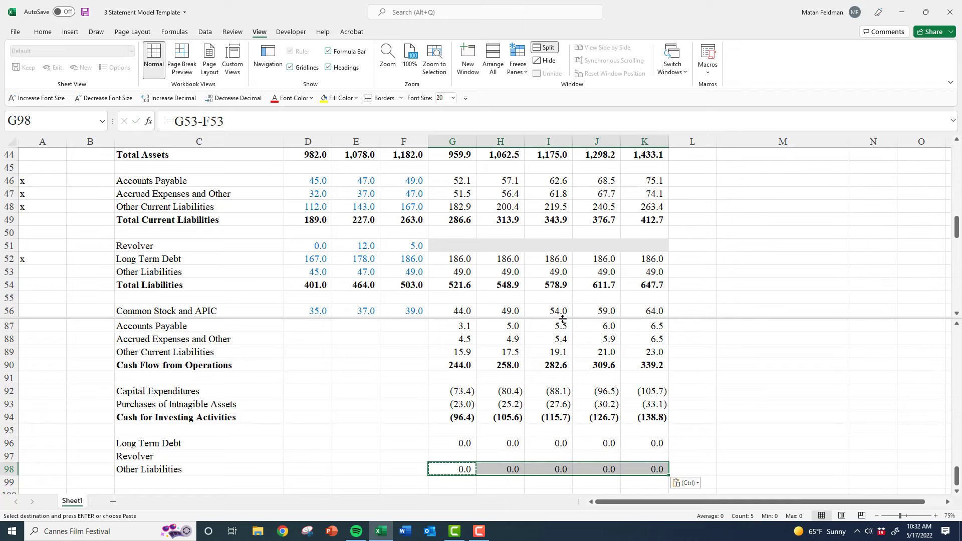
Test the Other Liabilities cash flow line by setting G53 to 55, and undo the test value
{"action": "left_click", "coordinate": [465, 271]}
{"action": "type", "text": "55"}
{"action": "key", "text": "ctrl+Return"}
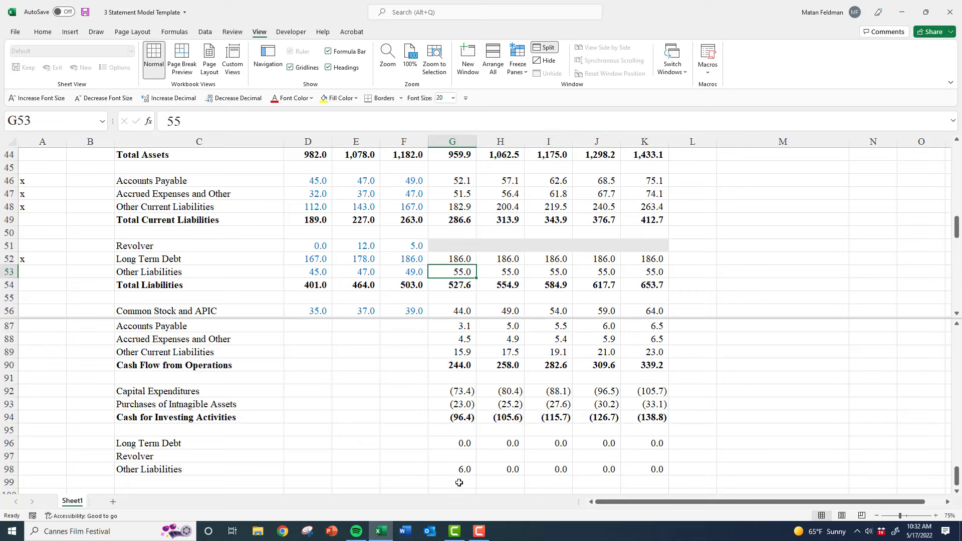
{"action": "key", "text": "ctrl+z"}
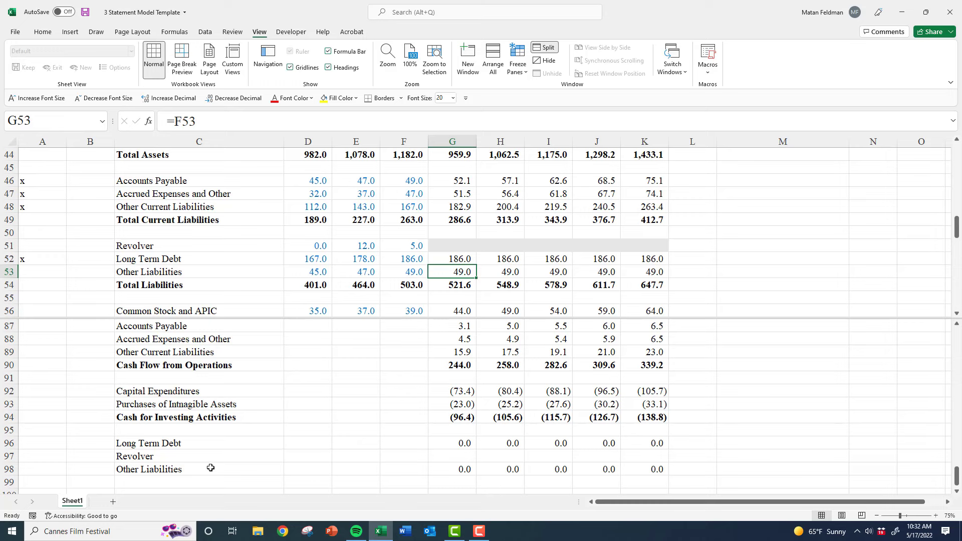
Check the formula in G98 and mark the balance sheet's Other Liabilities line as done with an x in A53
{"action": "left_click", "coordinate": [457, 471]}
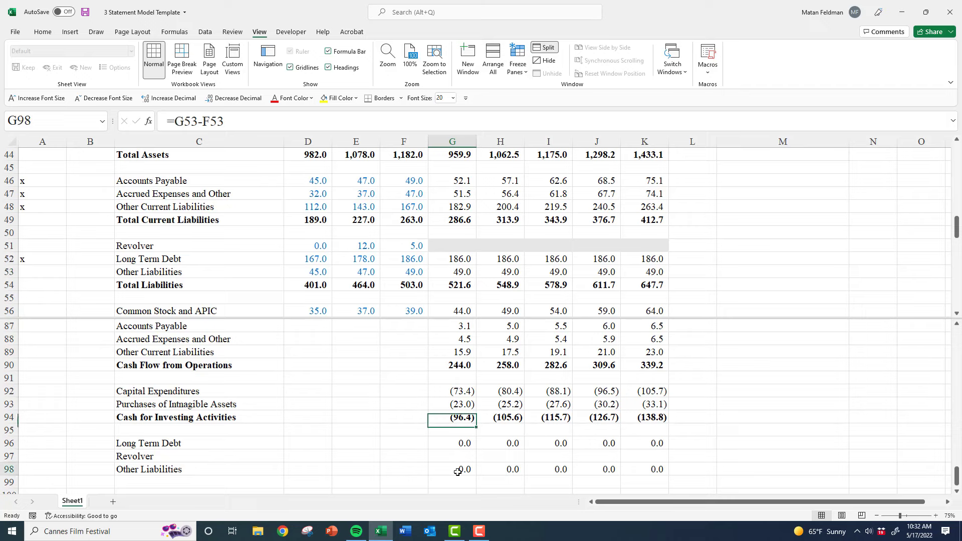
{"action": "double_click", "coordinate": [458, 470]}
{"action": "key", "text": "Escape"}
{"action": "left_click", "coordinate": [188, 480]}
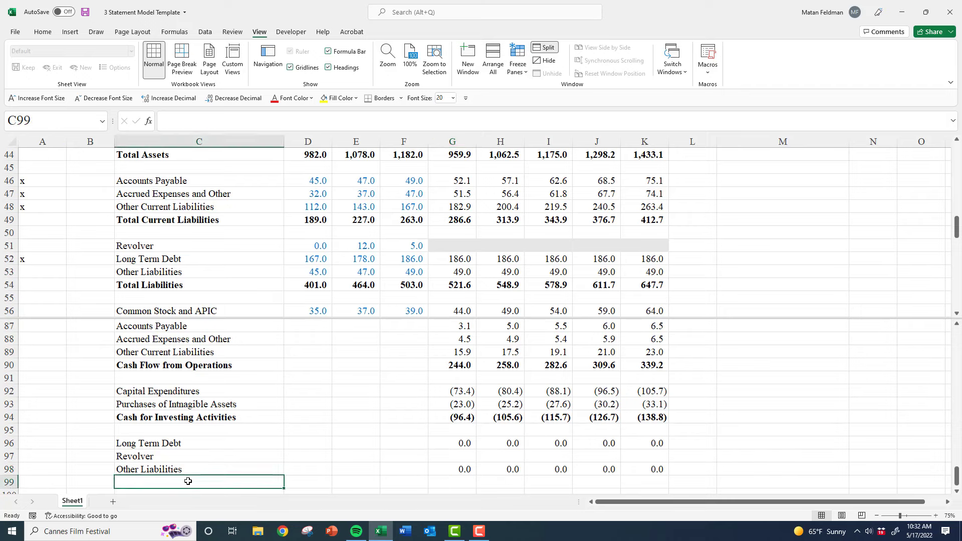
{"action": "left_click", "coordinate": [53, 279]}
{"action": "left_click", "coordinate": [53, 275]}
{"action": "type", "text": "x"}
{"action": "left_click", "coordinate": [159, 272]}
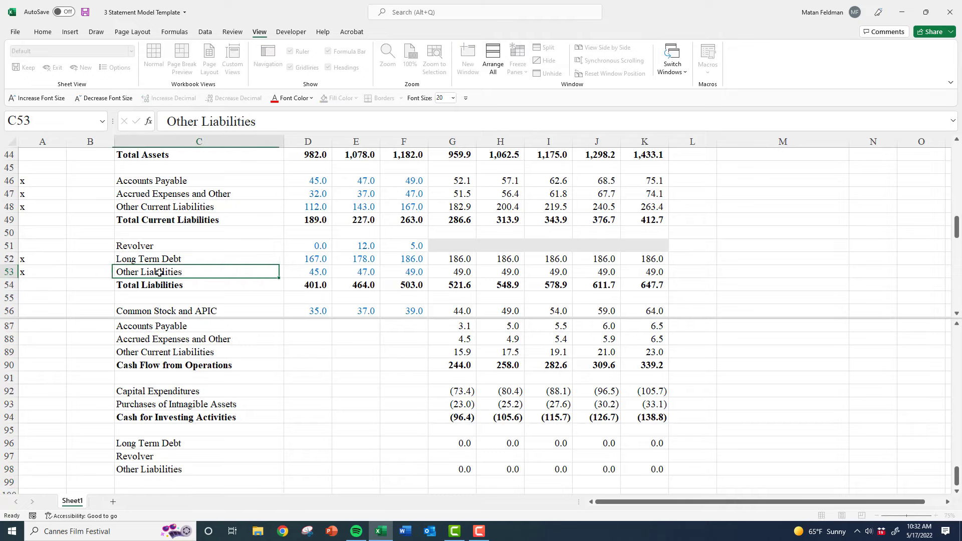
Copy the labels Common Stock and APIC, Treasury Stock and Other Comprehensive Income from C56:C58 to C99:C101
{"action": "scroll", "coordinate": [159, 272], "scroll_direction": "down", "scroll_amount": 2}
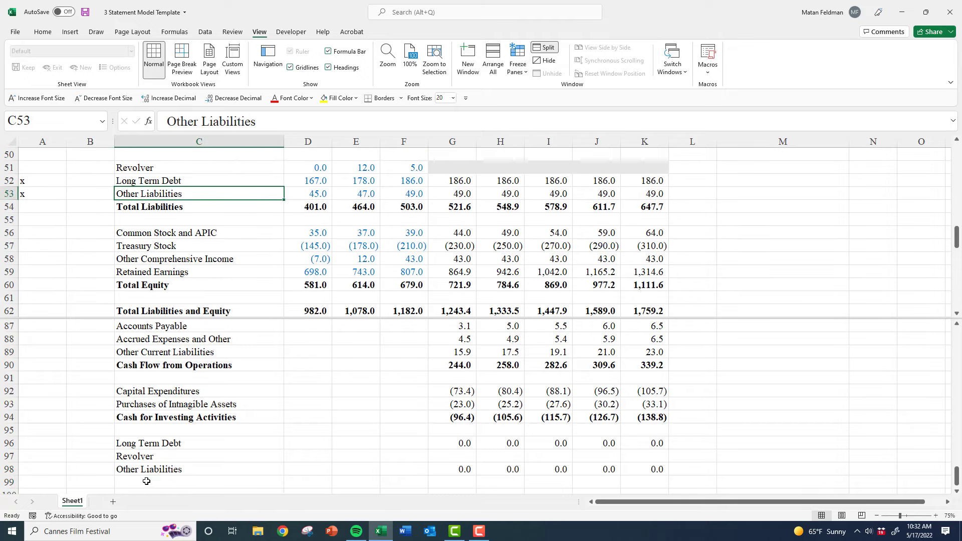
{"action": "left_click", "coordinate": [146, 481]}
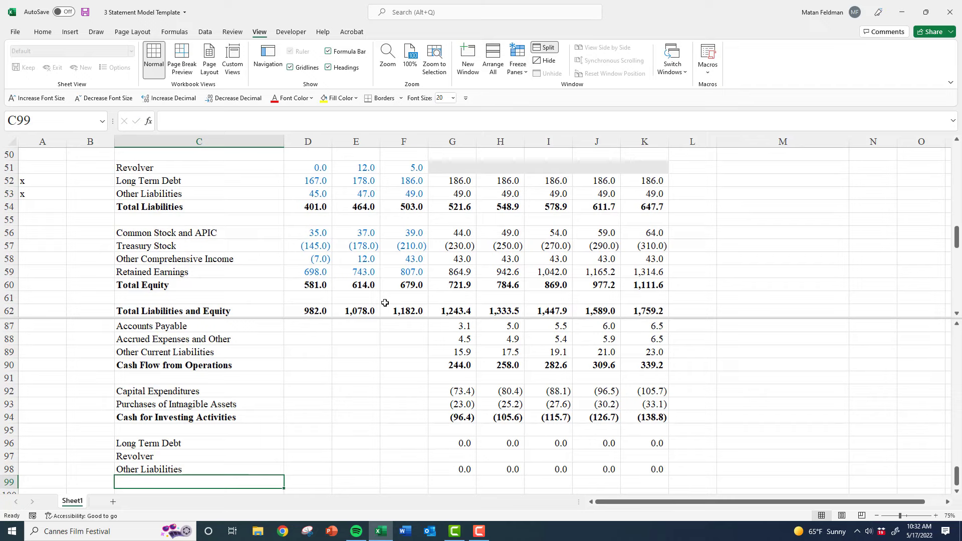
{"action": "left_click_drag", "start_coordinate": [184, 234], "coordinate": [185, 259]}
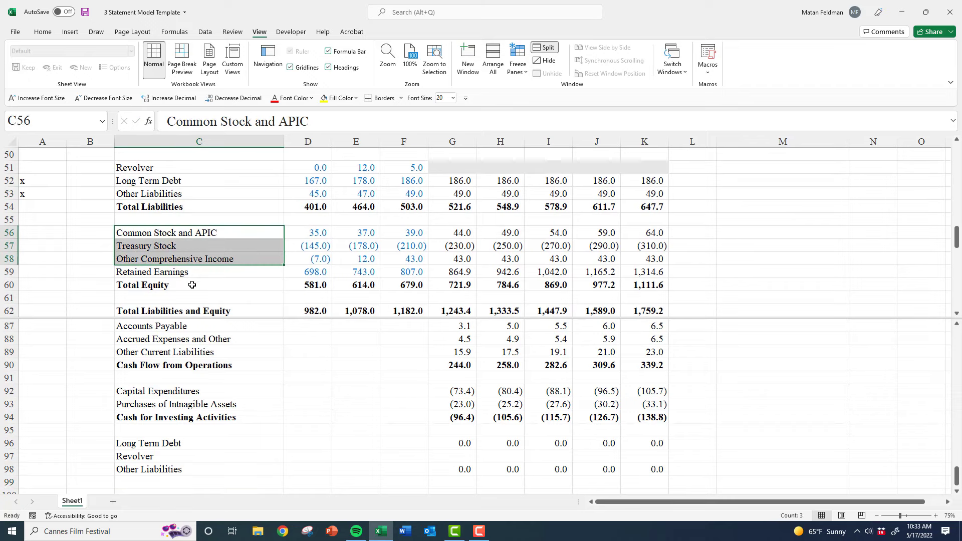
{"action": "key", "text": "ctrl+c"}
{"action": "left_click", "coordinate": [143, 478]}
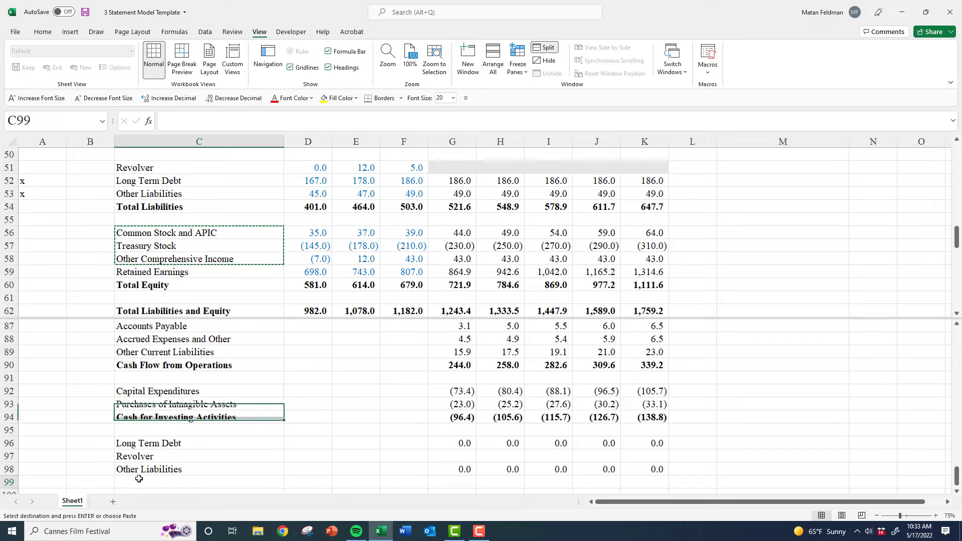
{"action": "scroll", "coordinate": [143, 477], "scroll_direction": "down", "scroll_amount": 1}
{"action": "key", "text": "ctrl+v"}
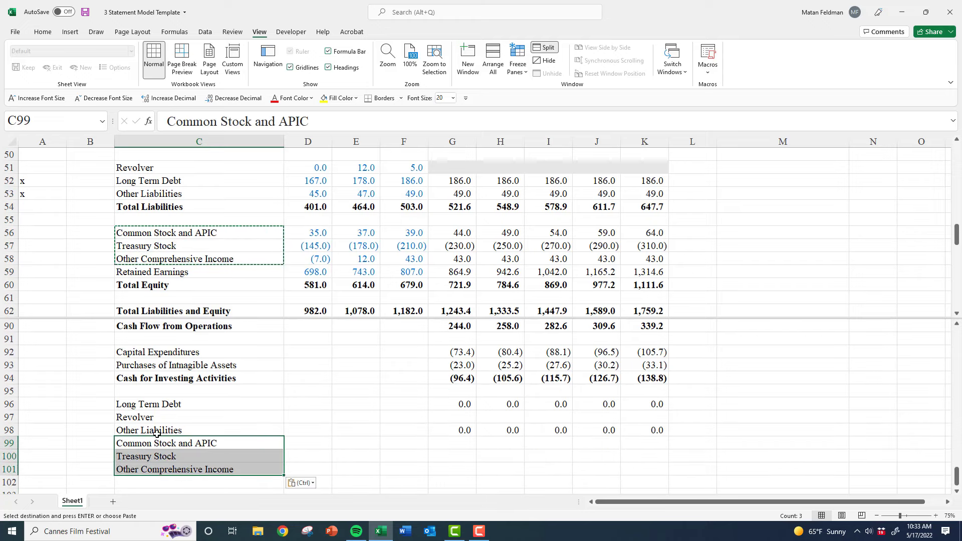
{"action": "key", "text": "Escape"}
{"action": "left_click", "coordinate": [176, 432]}
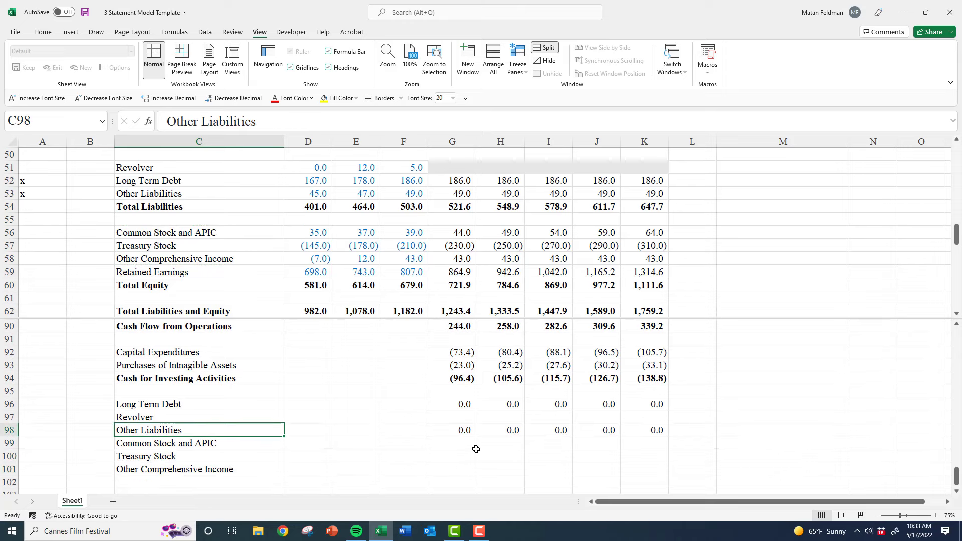
Enter =G58-F58 in G99 on the Common Stock and APIC line and copy it across to K99
{"action": "left_click", "coordinate": [459, 441]}
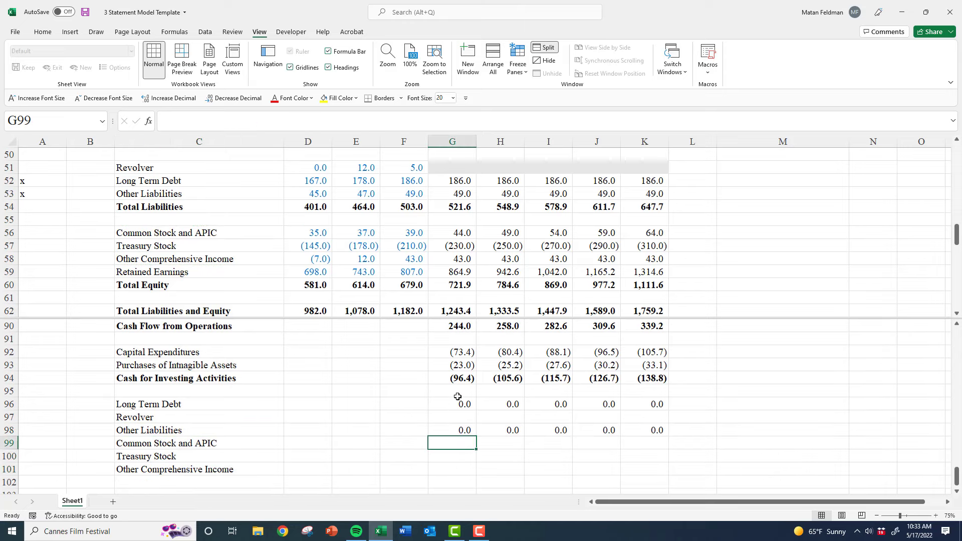
{"action": "type", "text": "="}
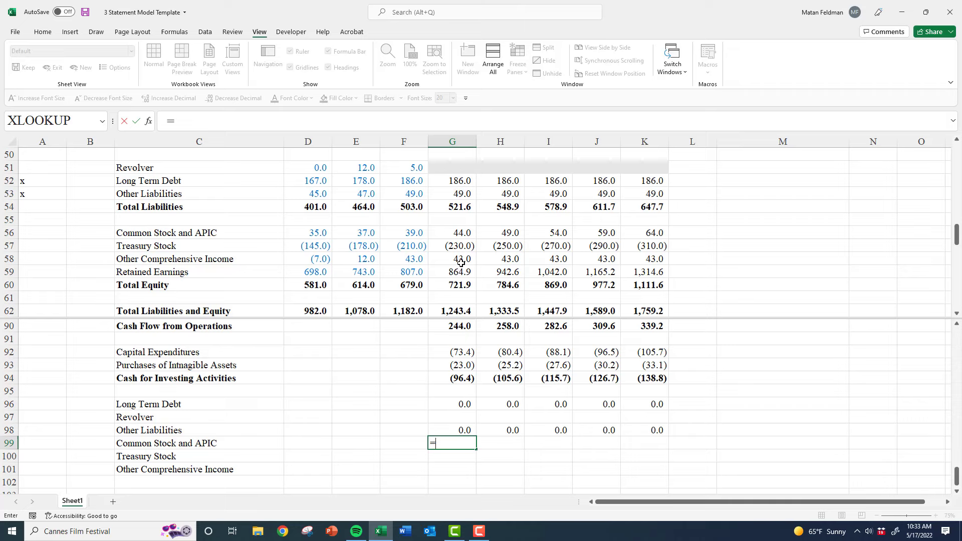
{"action": "left_click", "coordinate": [461, 263]}
{"action": "type", "text": "-"}
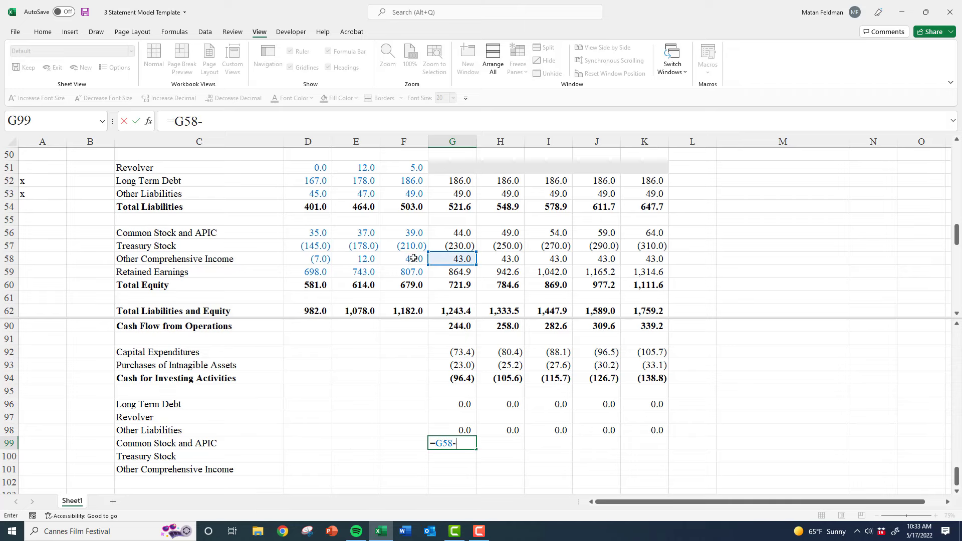
{"action": "left_click", "coordinate": [413, 259]}
{"action": "key", "text": "ctrl+Return"}
{"action": "key", "text": "ctrl+c"}
{"action": "key", "text": "shift+Right"}
{"action": "key", "text": "shift+Right"}
{"action": "key", "text": "shift+Right"}
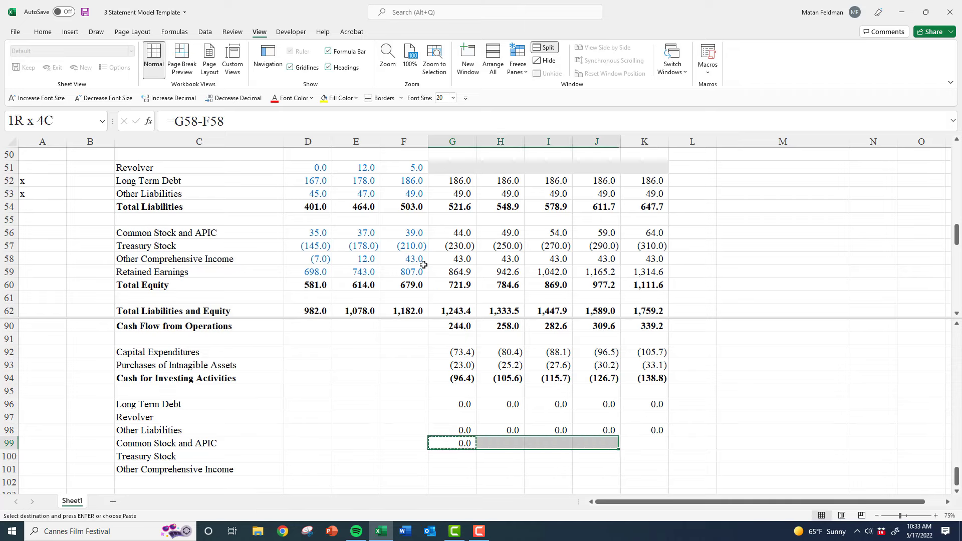
{"action": "key", "text": "shift+Right"}
{"action": "key", "text": "ctrl+v"}
{"action": "key", "text": "Right"}
{"action": "key", "text": "Left"}
{"action": "key", "text": "F2"}
{"action": "key", "text": "Escape"}
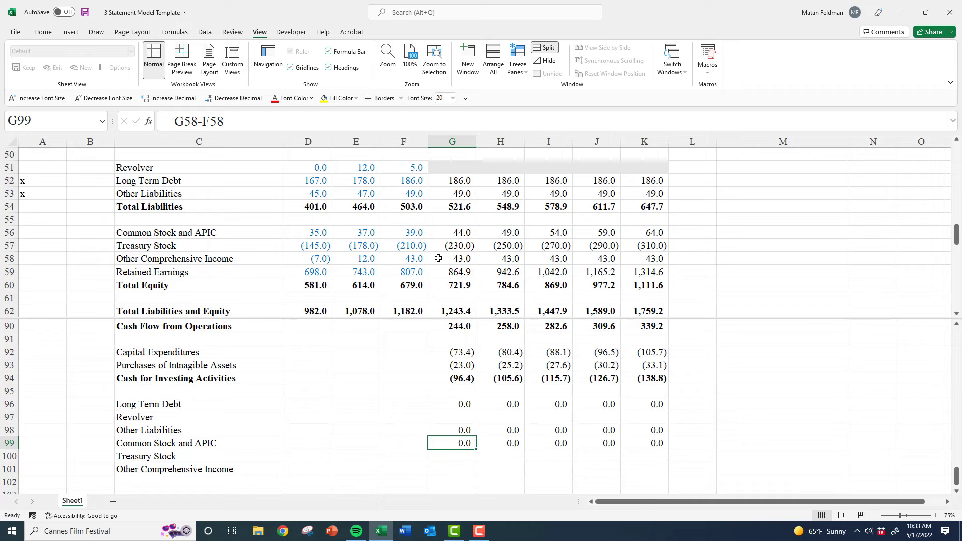
Test the Common Stock and APIC cash flow line by setting G58 to 50 and -20, and undo the test values
{"action": "left_click", "coordinate": [445, 259]}
{"action": "type", "text": "50"}
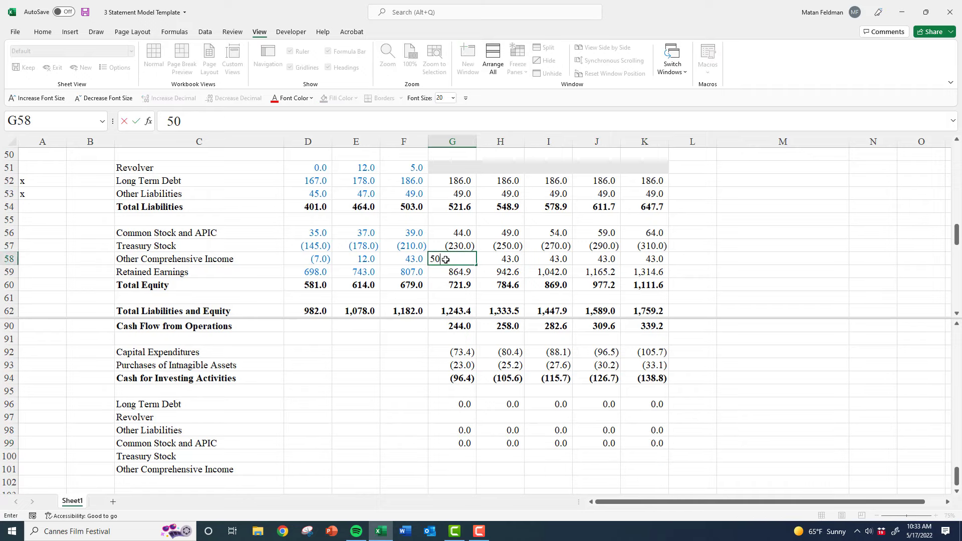
{"action": "key", "text": "ctrl+Return"}
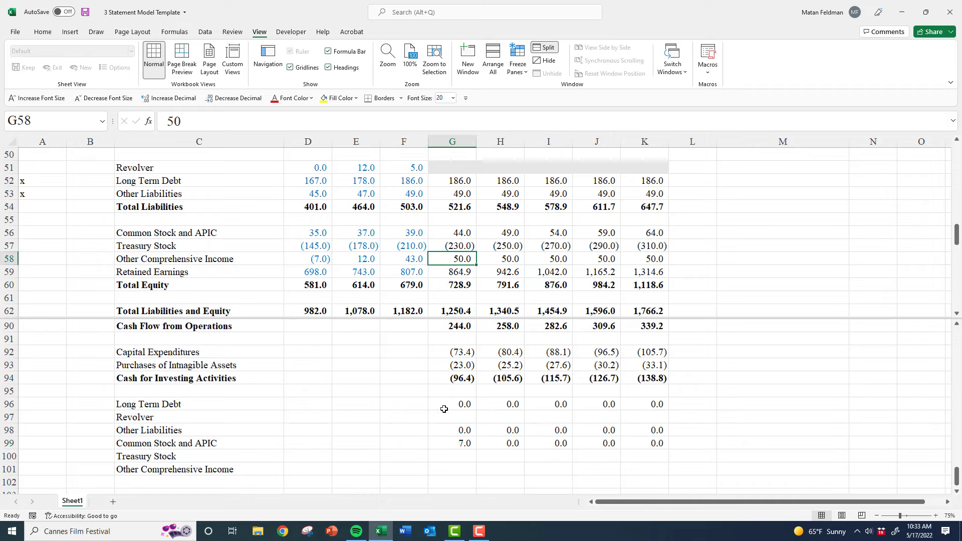
{"action": "type", "text": "-"}
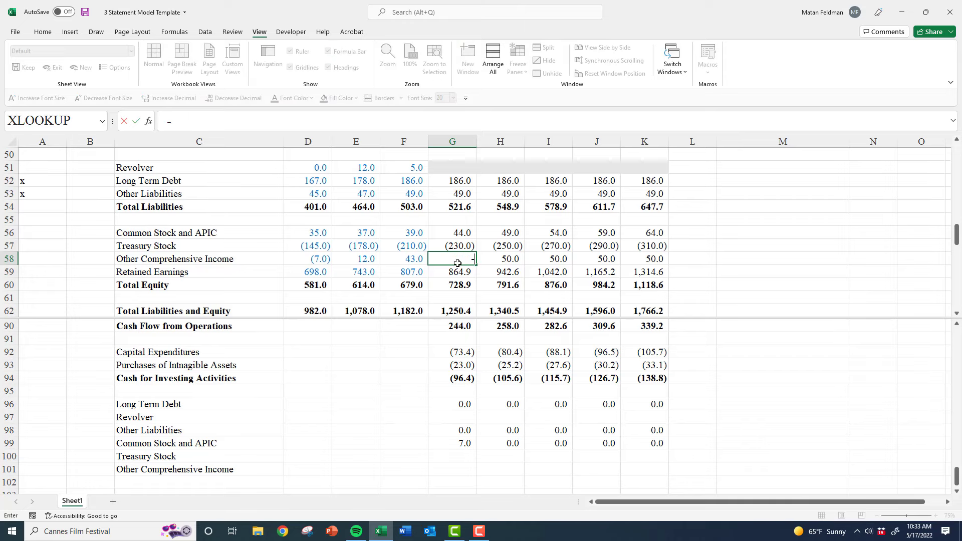
{"action": "type", "text": "20"}
{"action": "key", "text": "ctrl+Return"}
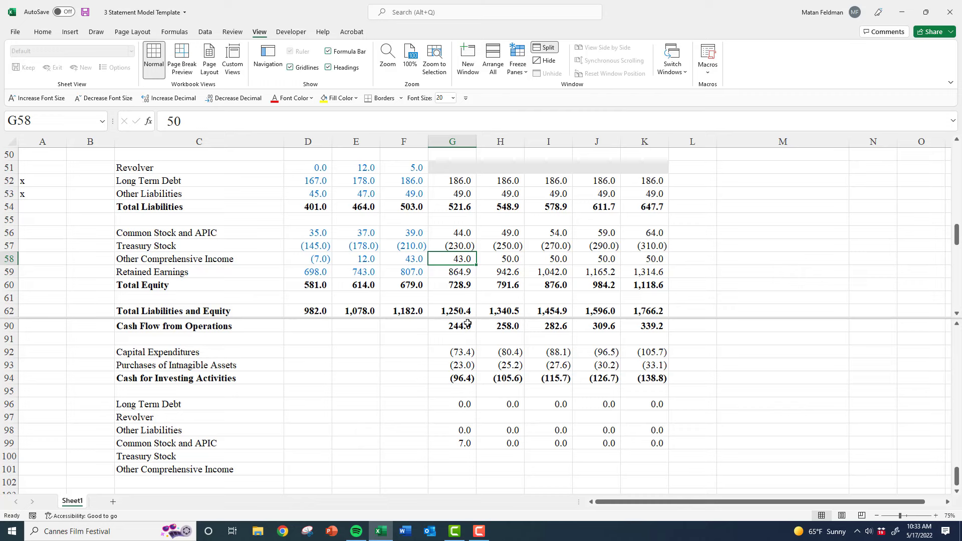
Enter =G57-F57 in G100 on the Treasury Stock line and copy it across to K100
{"action": "left_click", "coordinate": [463, 444]}
{"action": "key", "text": "Down"}
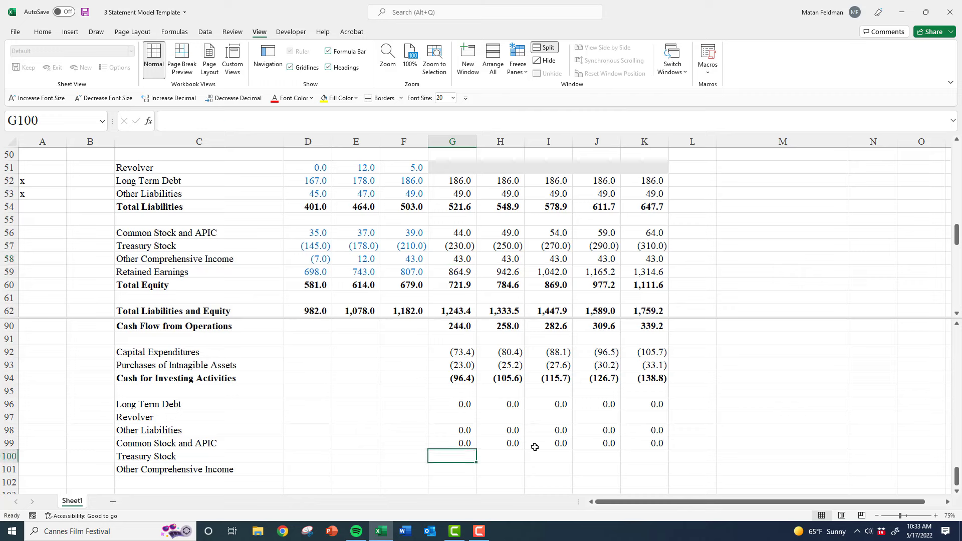
{"action": "type", "text": "="}
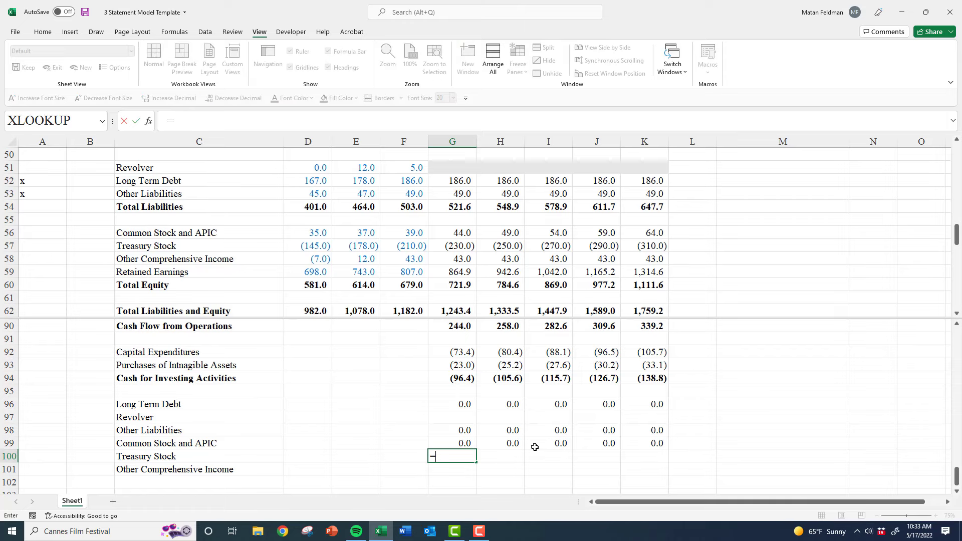
{"action": "left_click", "coordinate": [456, 248]}
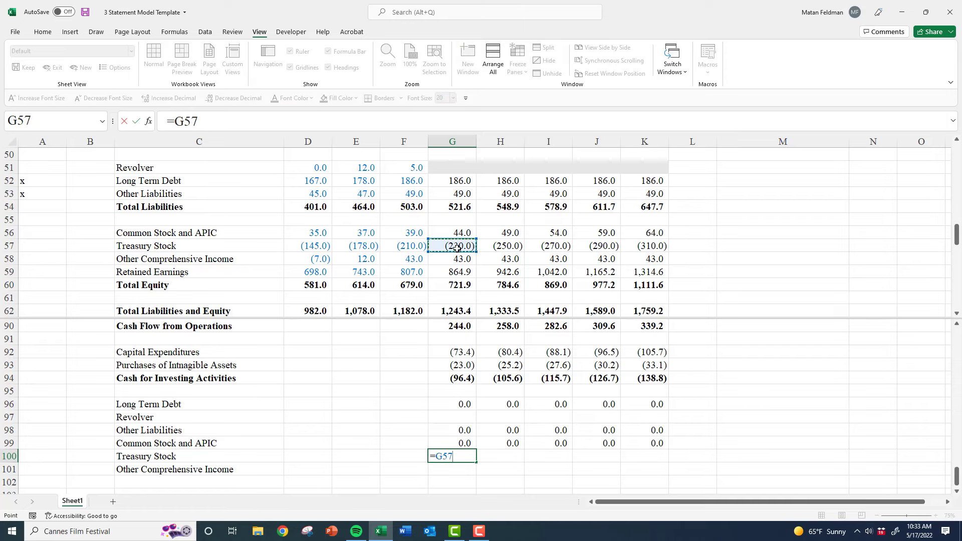
{"action": "type", "text": "-"}
{"action": "left_click", "coordinate": [400, 250]}
{"action": "key", "text": "ctrl+Return"}
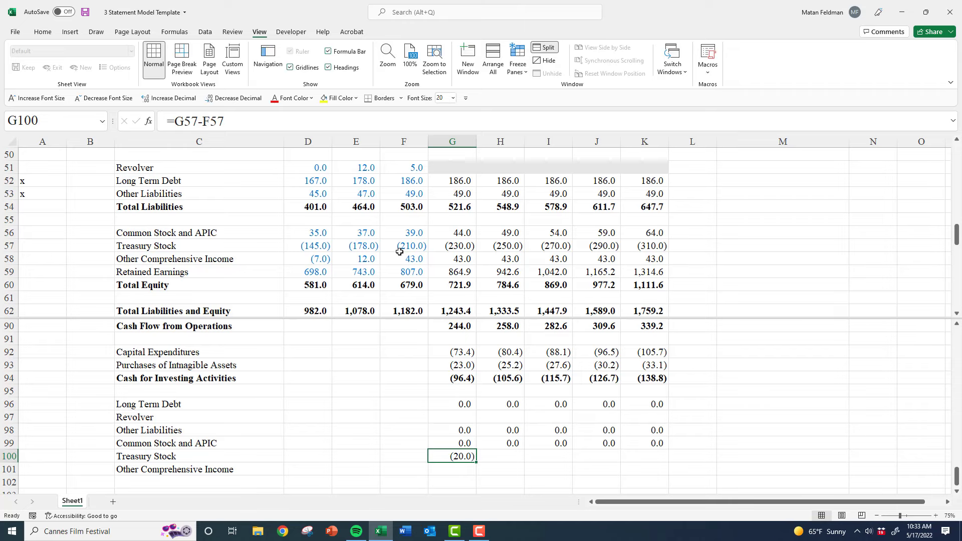
{"action": "key", "text": "shift+Right"}
{"action": "key", "text": "shift+Right"}
{"action": "key", "text": "shift+Right"}
{"action": "key", "text": "shift+Right"}
{"action": "key", "text": "ctrl+r"}
{"action": "key", "text": "Right"}
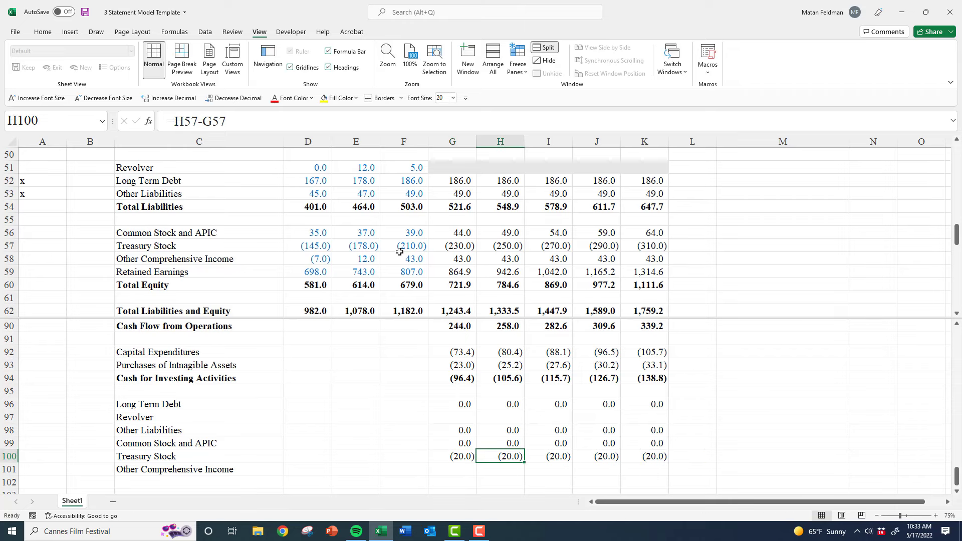
Replace the Treasury Stock formula in G100 with a link to New Repurchases in the schedule, =G72
{"action": "key", "text": "Left"}
{"action": "key", "text": "F2"}
{"action": "key", "text": "Escape"}
{"action": "type", "text": "="}
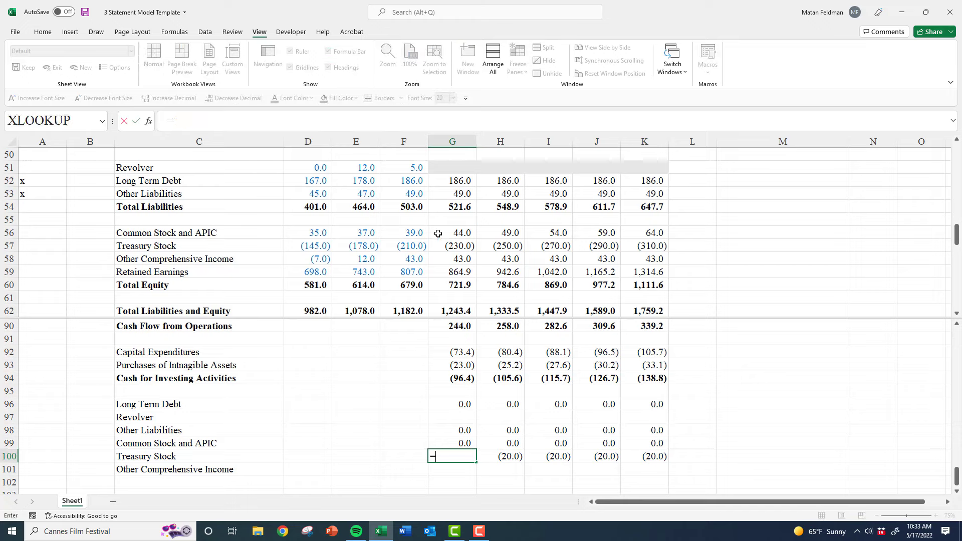
{"action": "left_click", "coordinate": [438, 233]}
{"action": "scroll", "coordinate": [439, 259], "scroll_direction": "down", "scroll_amount": 4}
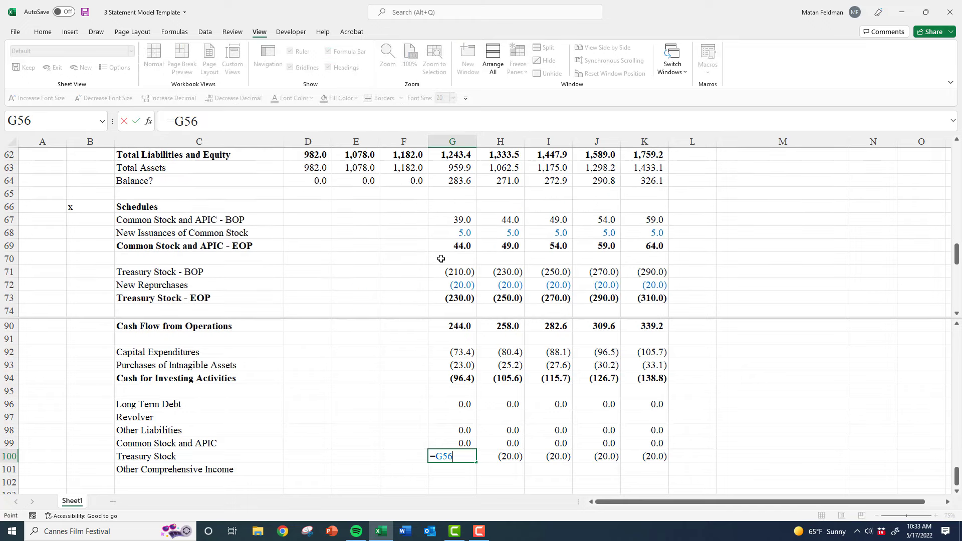
{"action": "left_click", "coordinate": [456, 285]}
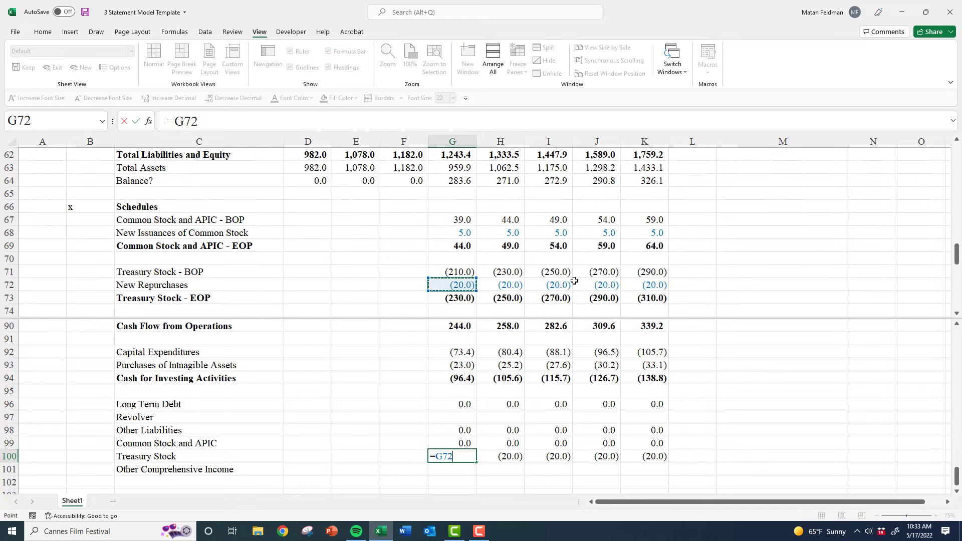
{"action": "key", "text": "ctrl+Return"}
Copy the New Repurchases link from G100 across the Treasury Stock line to K100
{"action": "key", "text": "ctrl+c"}
{"action": "key", "text": "shift+Right"}
{"action": "key", "text": "shift+Right"}
{"action": "key", "text": "shift+Right"}
{"action": "key", "text": "shift+Right"}
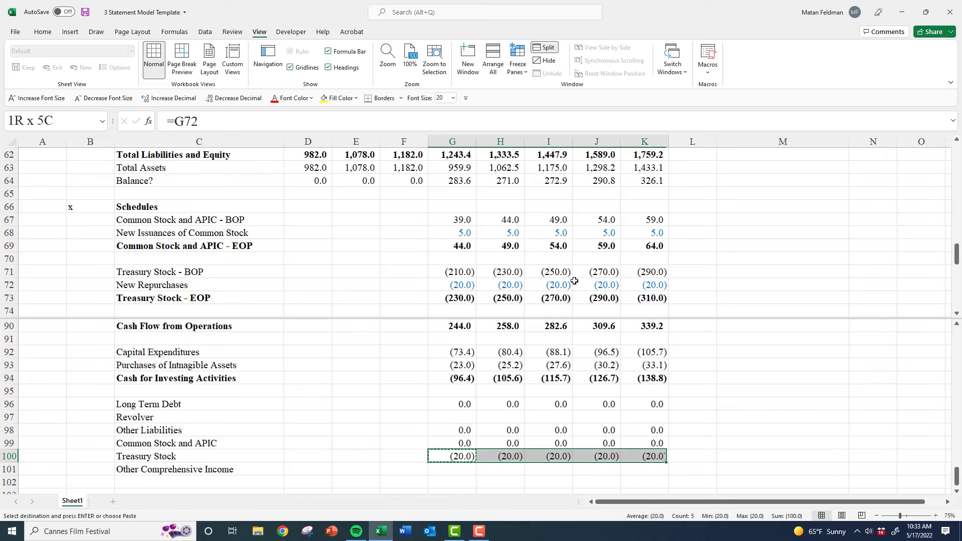
{"action": "key", "text": "Left"}
{"action": "key", "text": "Escape"}
{"action": "key", "text": "Left"}
{"action": "key", "text": "Left"}
{"action": "key", "text": "Left"}
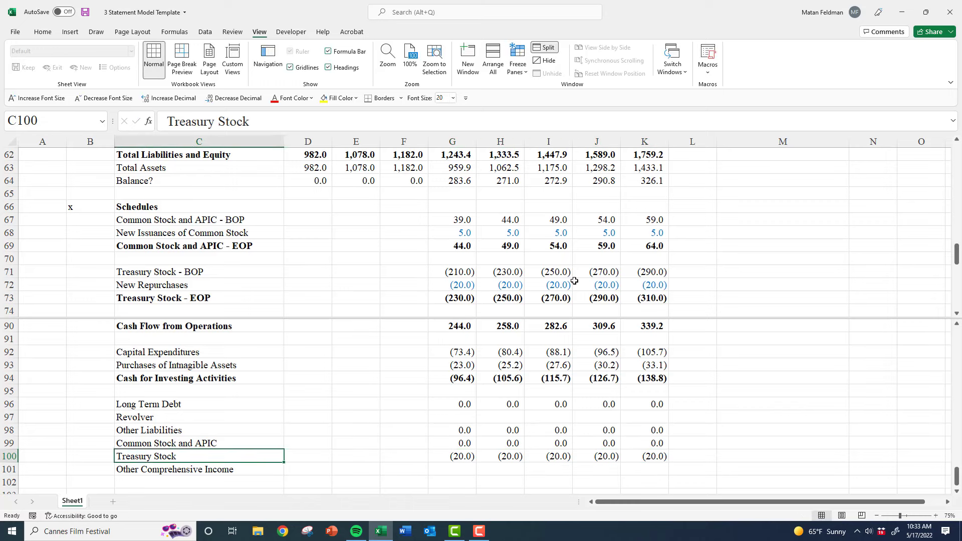
Rename the Treasury Stock line in C100 of the cash flow statement to "Repurchases"
{"action": "type", "text": "Repurchases"}
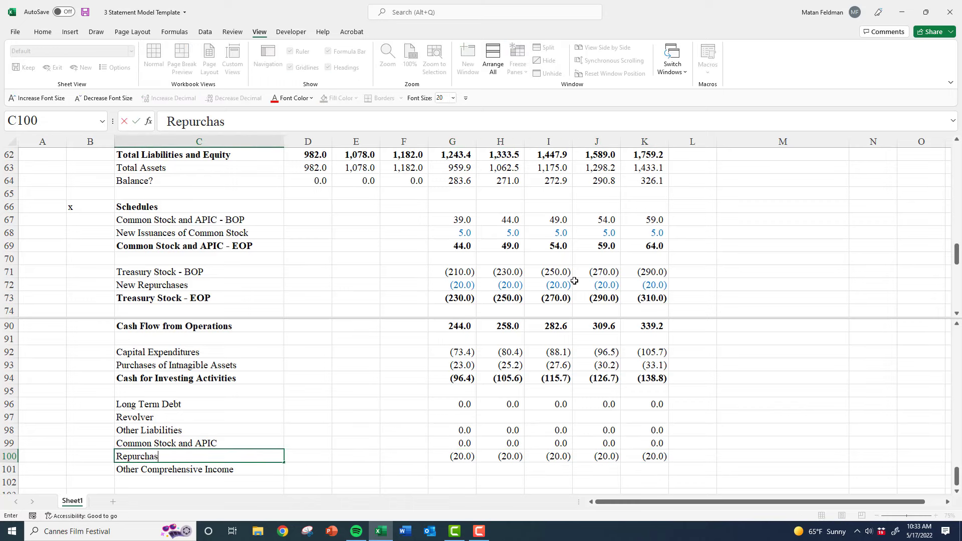
{"action": "key", "text": "Right"}
{"action": "key", "text": "Right"}
{"action": "key", "text": "Right"}
{"action": "key", "text": "Right"}
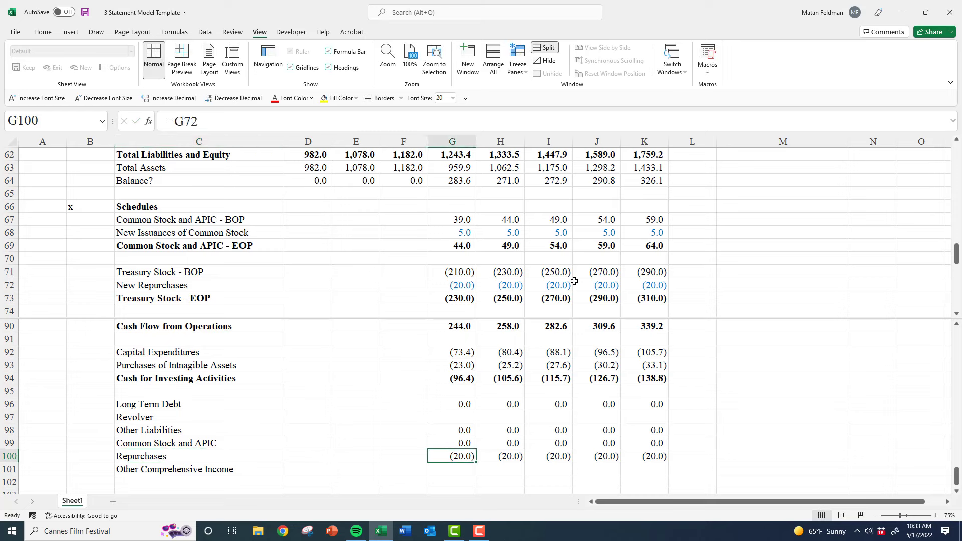
Check which balance sheet row the Common Stock and APIC cash flow formula in G99 refers to
{"action": "key", "text": "Up"}
{"action": "key", "text": "F2"}
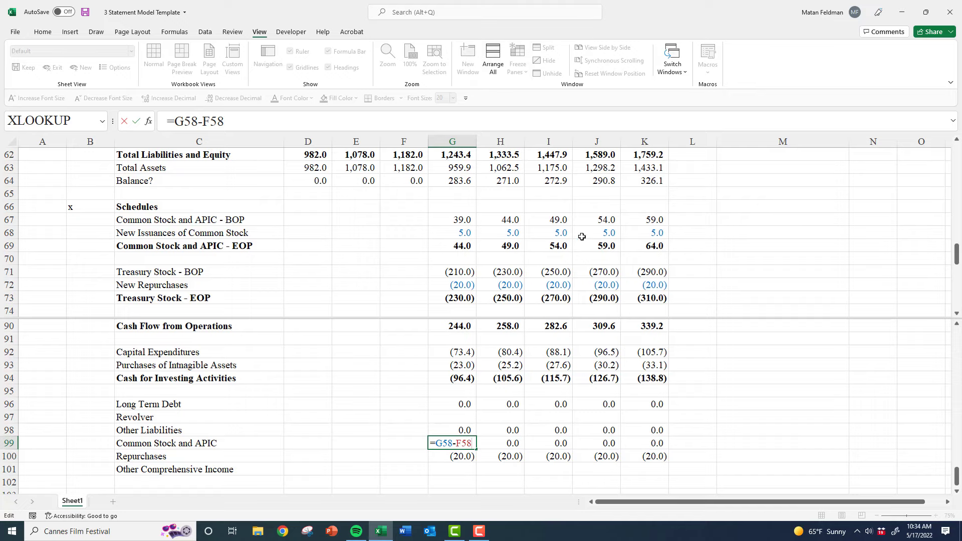
{"action": "key", "text": "Escape"}
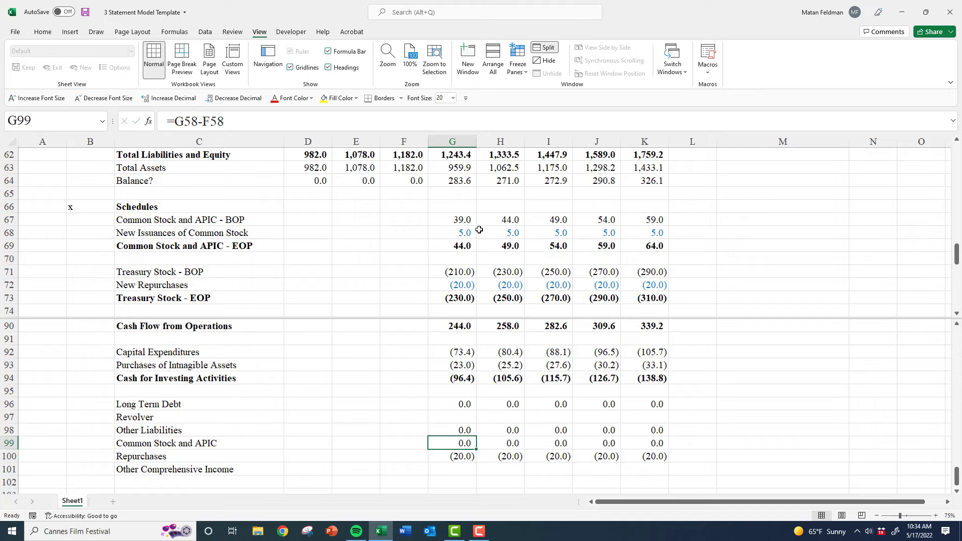
{"action": "scroll", "coordinate": [491, 248], "scroll_direction": "up", "scroll_amount": 1}
{"action": "scroll", "coordinate": [461, 245], "scroll_direction": "down", "scroll_amount": 2}
{"action": "scroll", "coordinate": [460, 244], "scroll_direction": "up", "scroll_amount": 1}
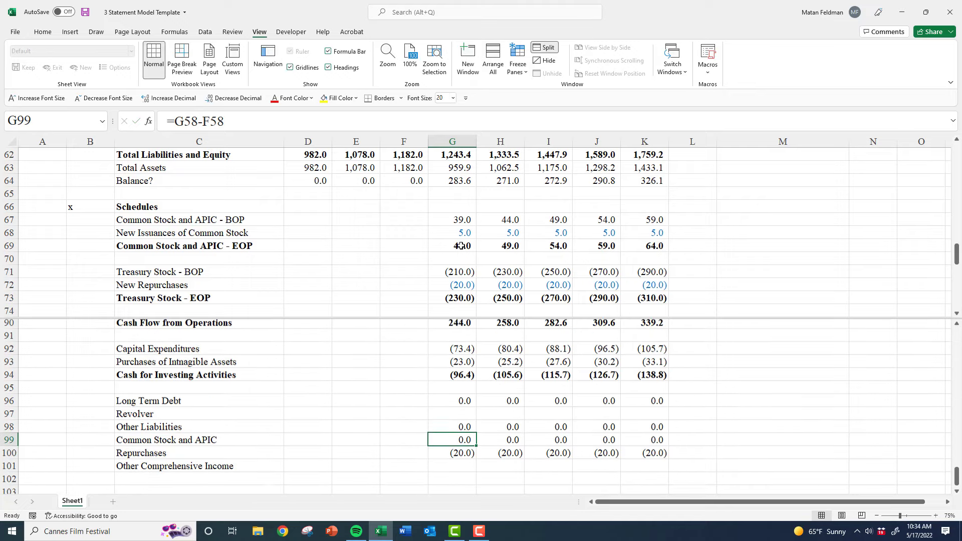
{"action": "left_click", "coordinate": [457, 220]}
{"action": "scroll", "coordinate": [461, 223], "scroll_direction": "up", "scroll_amount": 3}
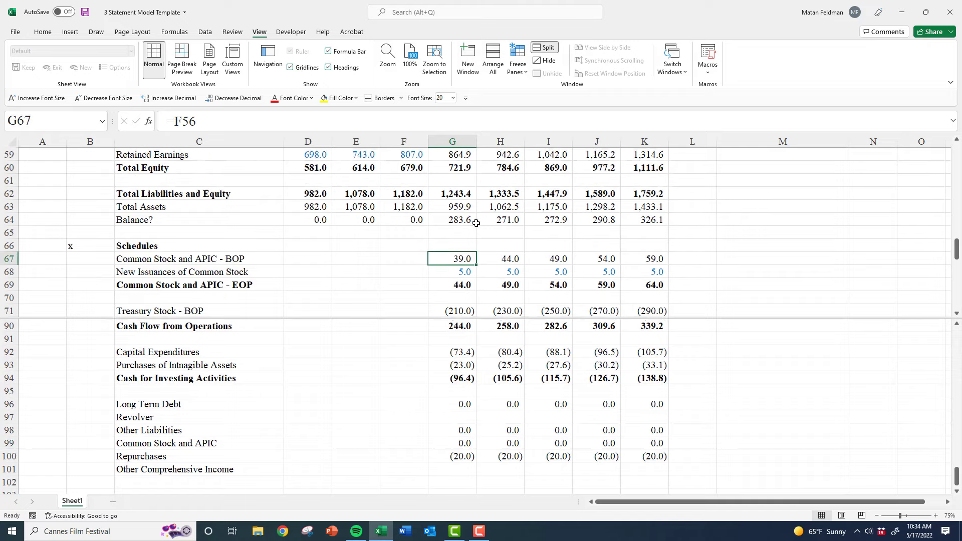
{"action": "left_click", "coordinate": [461, 221]}
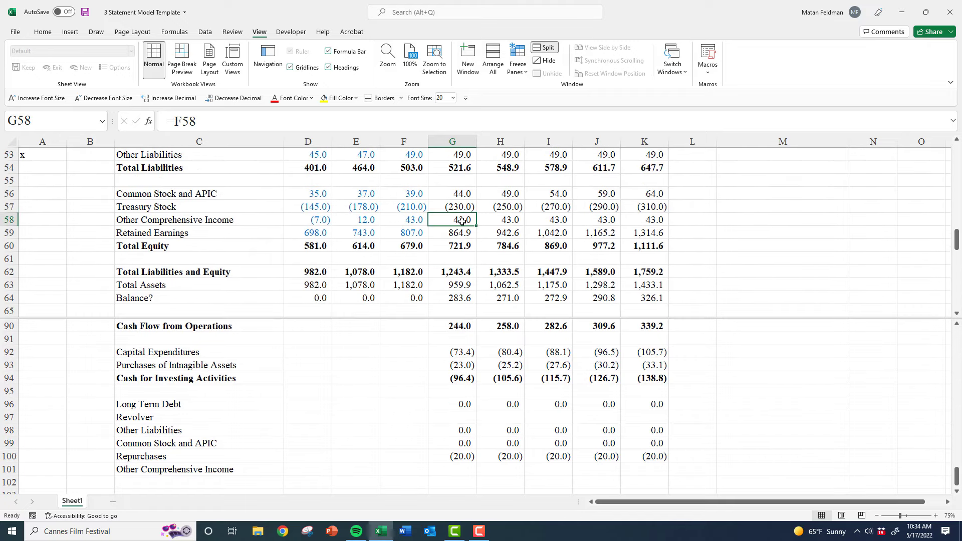
{"action": "left_click", "coordinate": [459, 430]}
{"action": "left_click", "coordinate": [466, 441]}
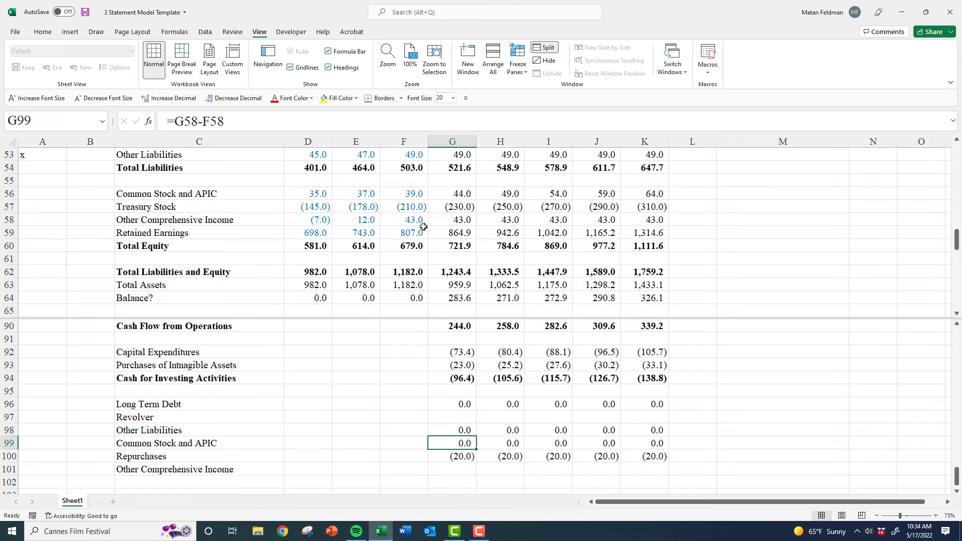
Move the formula =G58-F58 from G99 to the Other Comprehensive Income line in G101
{"action": "key", "text": "F2"}
{"action": "key", "text": "Escape"}
{"action": "key", "text": "F2"}
{"action": "key", "text": "shift+Home"}
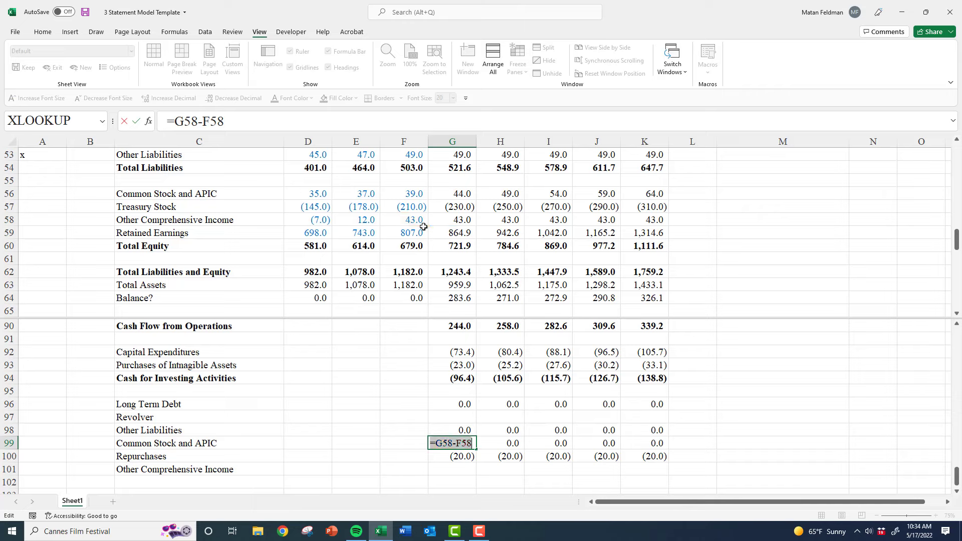
{"action": "key", "text": "ctrl+x"}
{"action": "key", "text": "Return"}
{"action": "key", "text": "Return"}
{"action": "key", "text": "ctrl+v"}
Copy the Other Comprehensive Income formula in G101 across the projection years through K101
{"action": "key", "text": "ctrl+c"}
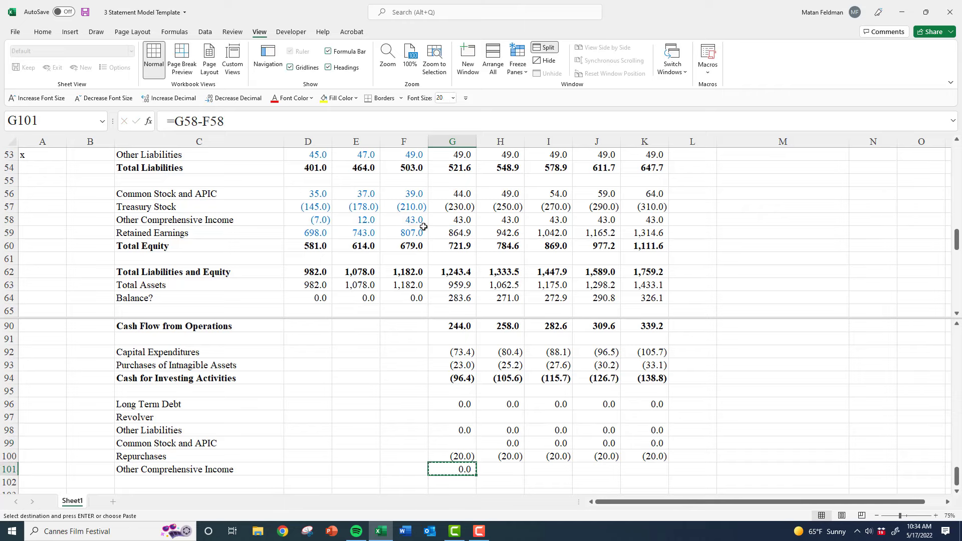
{"action": "key", "text": "shift+Right"}
{"action": "key", "text": "shift+Right"}
{"action": "key", "text": "shift+Right"}
{"action": "key", "text": "shift+Right"}
{"action": "key", "text": "ctrl+v"}
Clear the misplaced Common Stock and APIC formulas in H99:K99 and check the references of the formula in G101
{"action": "key", "text": "Up"}
{"action": "key", "text": "Up"}
{"action": "key", "text": "Right"}
{"action": "key", "text": "shift+Right"}
{"action": "key", "text": "shift+Right"}
{"action": "key", "text": "shift+Right"}
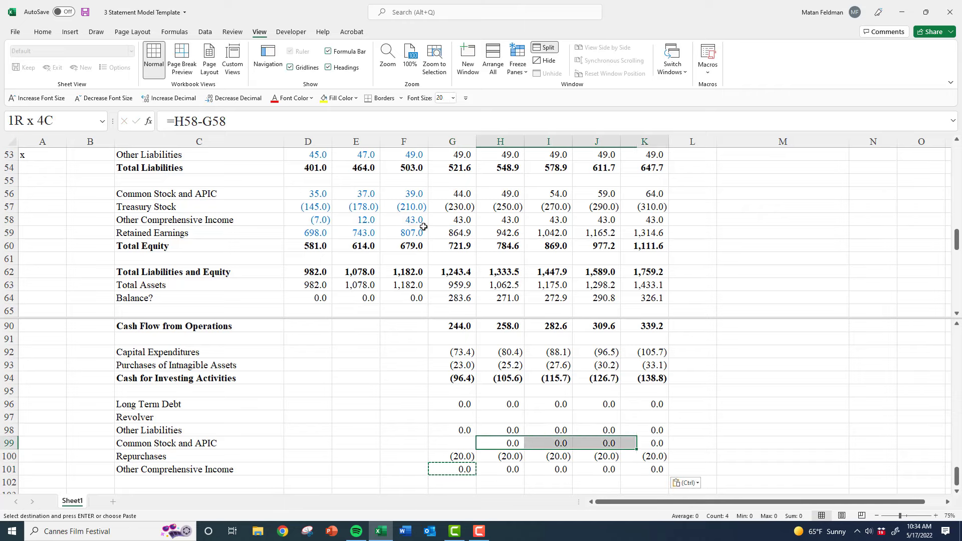
{"action": "key", "text": "Delete"}
{"action": "key", "text": "Down"}
{"action": "key", "text": "Down"}
{"action": "key", "text": "Left"}
{"action": "key", "text": "F2"}
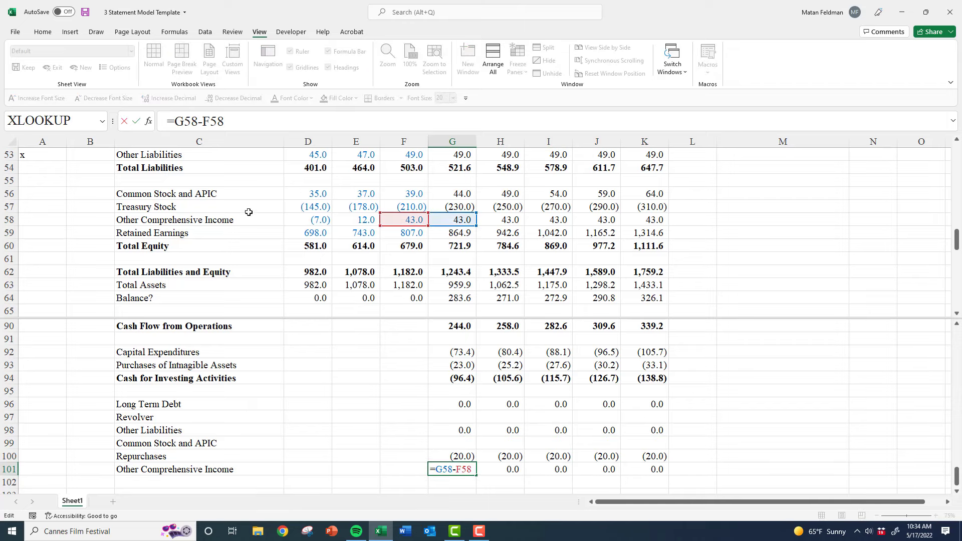
{"action": "key", "text": "Escape"}
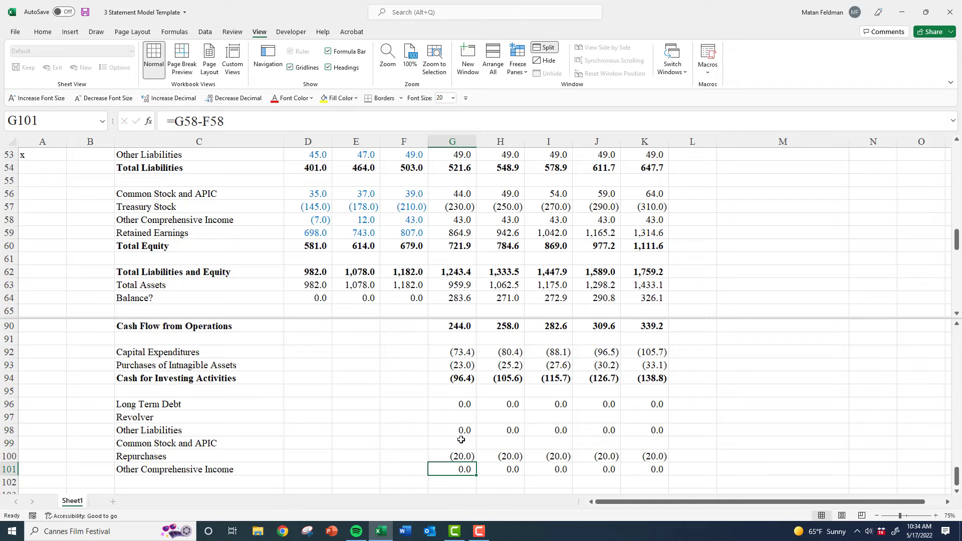
{"action": "left_click", "coordinate": [461, 439]}
{"action": "type", "text": "="}
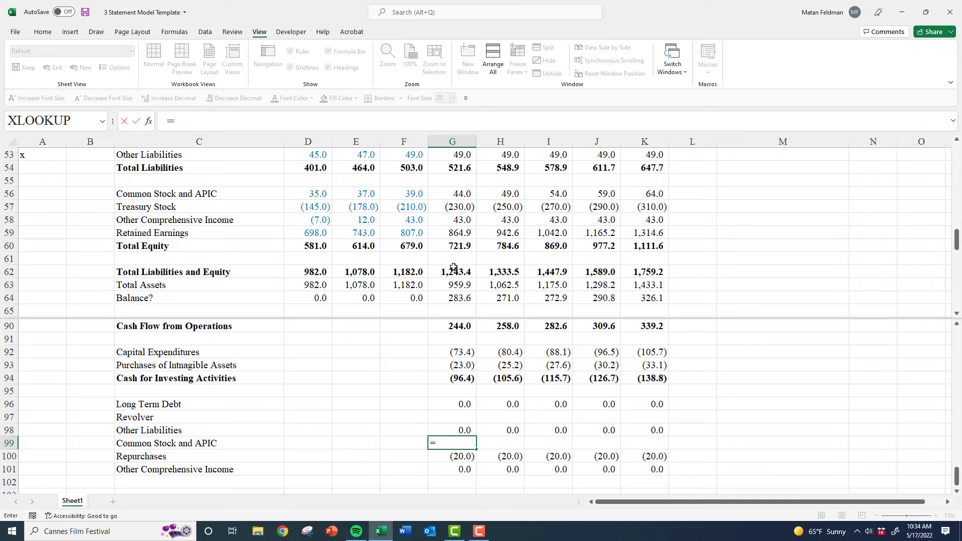
{"action": "key", "text": "Escape"}
Rename the Common Stock and APIC line in C99 to "Issuances of Common Stock"
{"action": "left_click", "coordinate": [146, 443]}
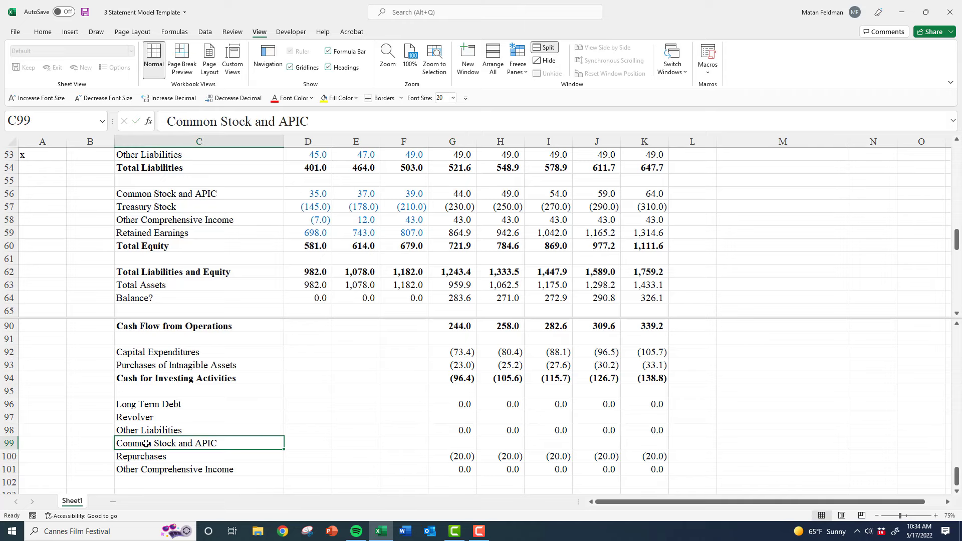
{"action": "type", "text": "Issuances of C"}
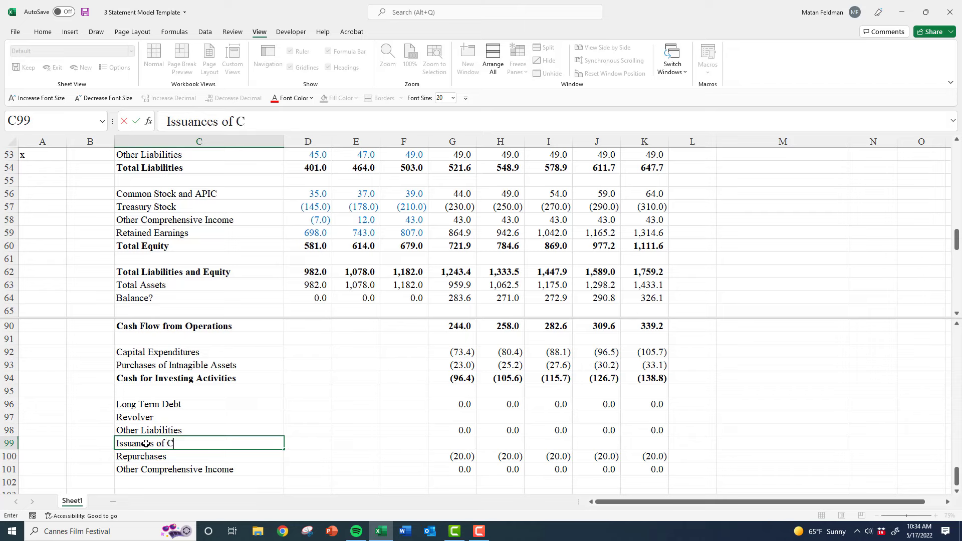
{"action": "type", "text": "omo"}
{"action": "type", "text": "mon "}
{"action": "type", "text": "tock"}
Link G99 to the New Issuances of Common Stock schedule line with the formula =G68
{"action": "key", "text": "Right"}
{"action": "key", "text": "Right"}
{"action": "key", "text": "Right"}
{"action": "key", "text": "Right"}
{"action": "key", "text": "Right"}
{"action": "key", "text": "Left"}
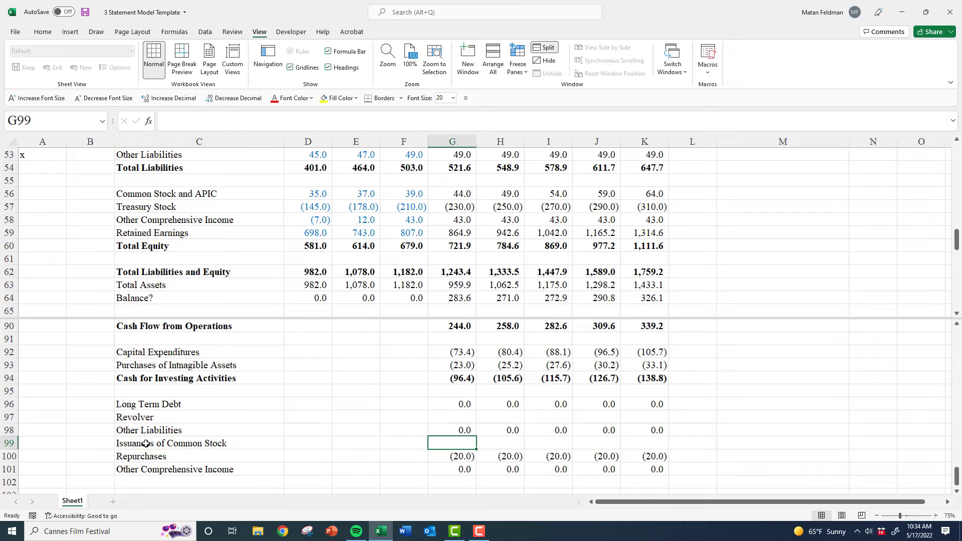
{"action": "type", "text": "="}
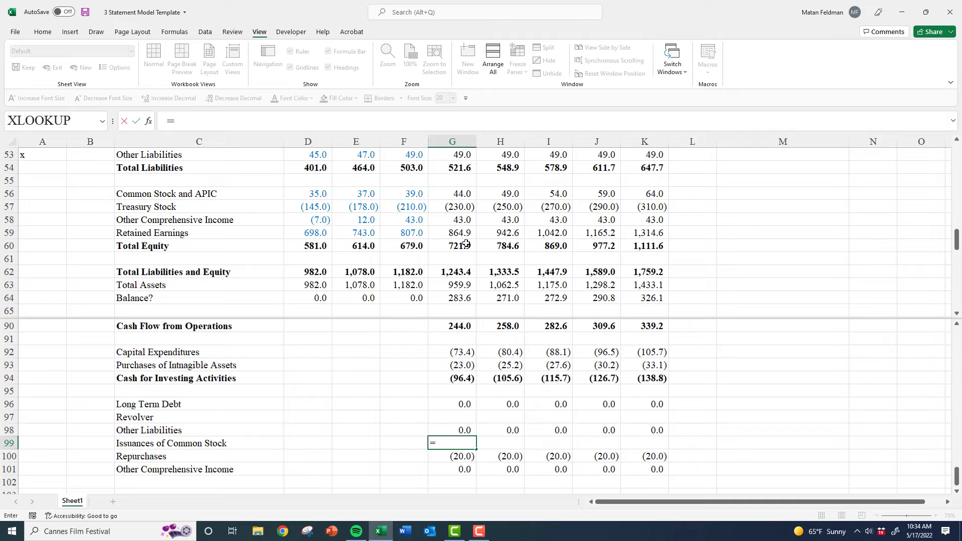
{"action": "left_click", "coordinate": [465, 243]}
{"action": "scroll", "coordinate": [463, 241], "scroll_direction": "down", "scroll_amount": 3}
{"action": "left_click", "coordinate": [460, 233]}
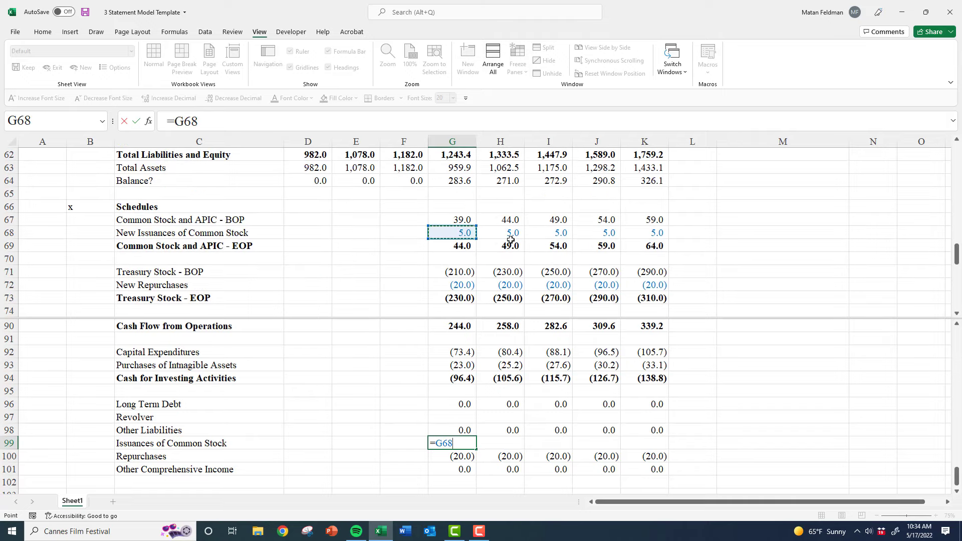
{"action": "key", "text": "ctrl+Return"}
Copy the stock issuance link in G99 across the projection years through K99
{"action": "key", "text": "ctrl+c"}
{"action": "key", "text": "shift+Right"}
{"action": "key", "text": "shift+Right"}
{"action": "key", "text": "shift+Right"}
{"action": "key", "text": "shift+Right"}
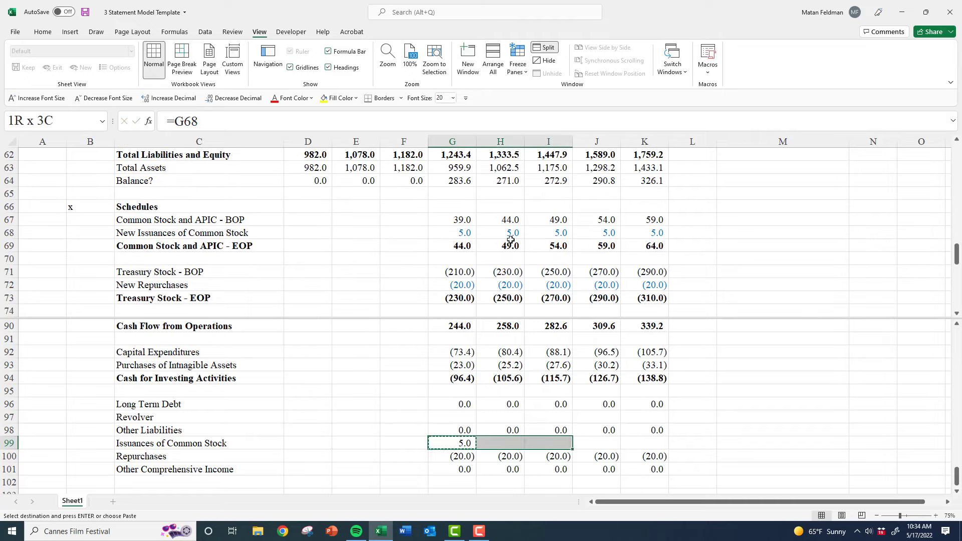
{"action": "key", "text": "Return"}
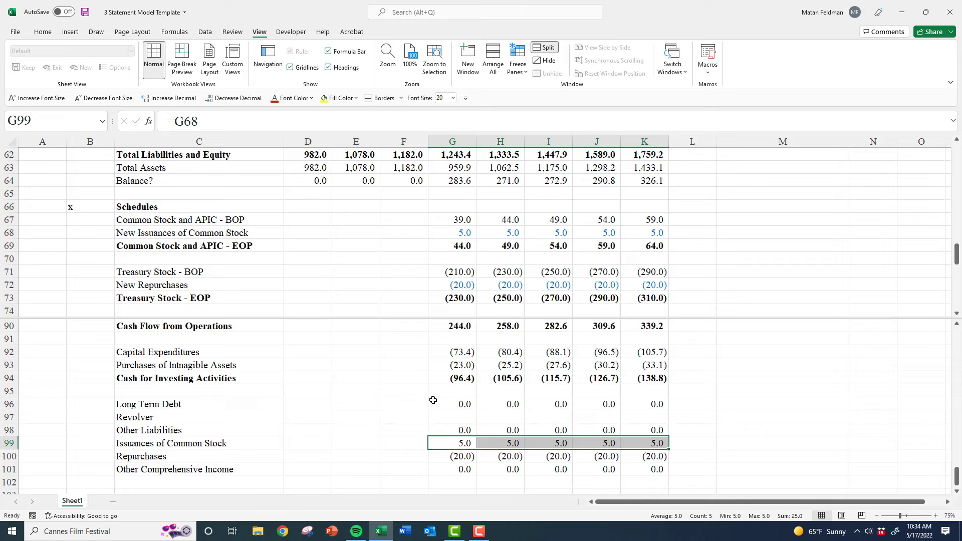
{"action": "left_click", "coordinate": [440, 479]}
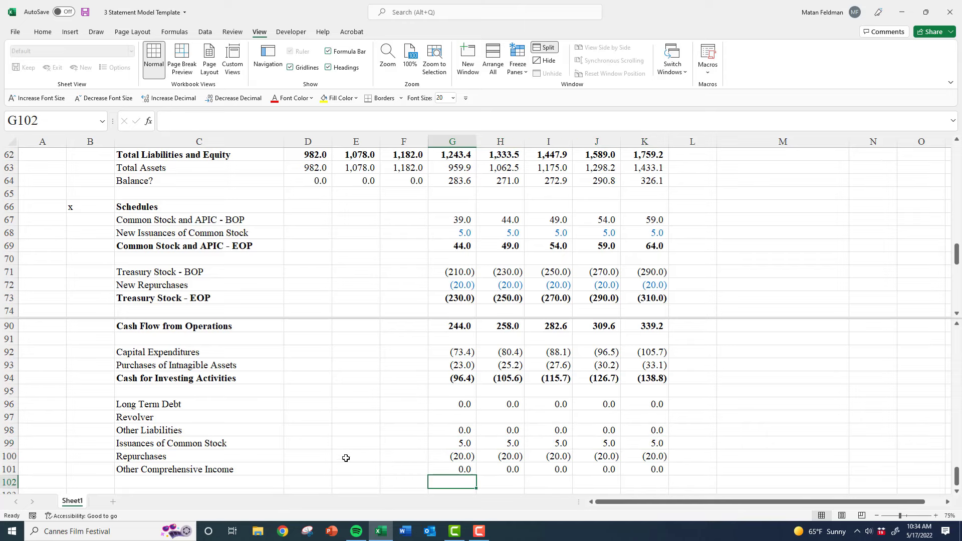
{"action": "left_click", "coordinate": [462, 444]}
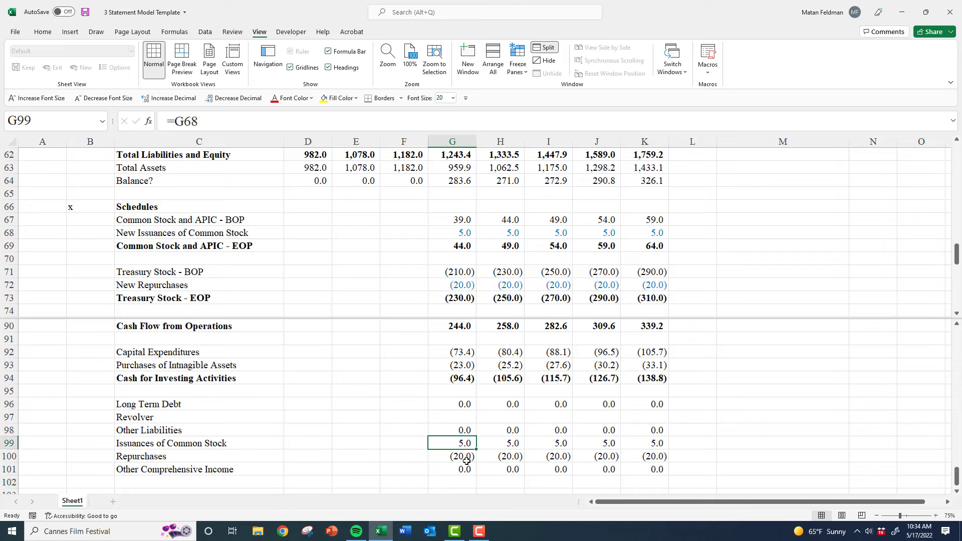
{"action": "left_click", "coordinate": [465, 456]}
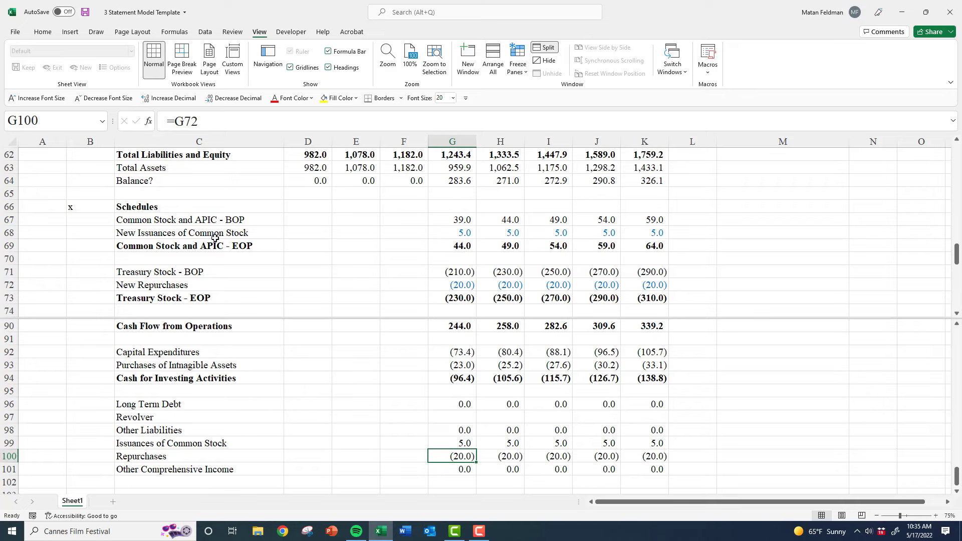
Mark the Common Stock and APIC, Treasury Stock and Other Comprehensive Income rows with an "x" in A56:A58
{"action": "left_click", "coordinate": [105, 205]}
{"action": "scroll", "coordinate": [107, 204], "scroll_direction": "up", "scroll_amount": 3}
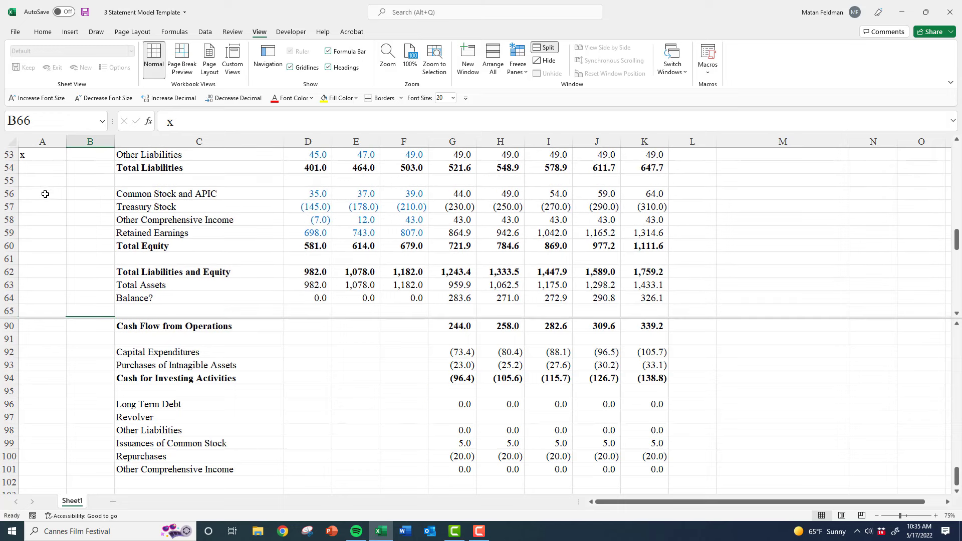
{"action": "left_click", "coordinate": [45, 194]}
{"action": "type", "text": "x"}
{"action": "key", "text": "Return"}
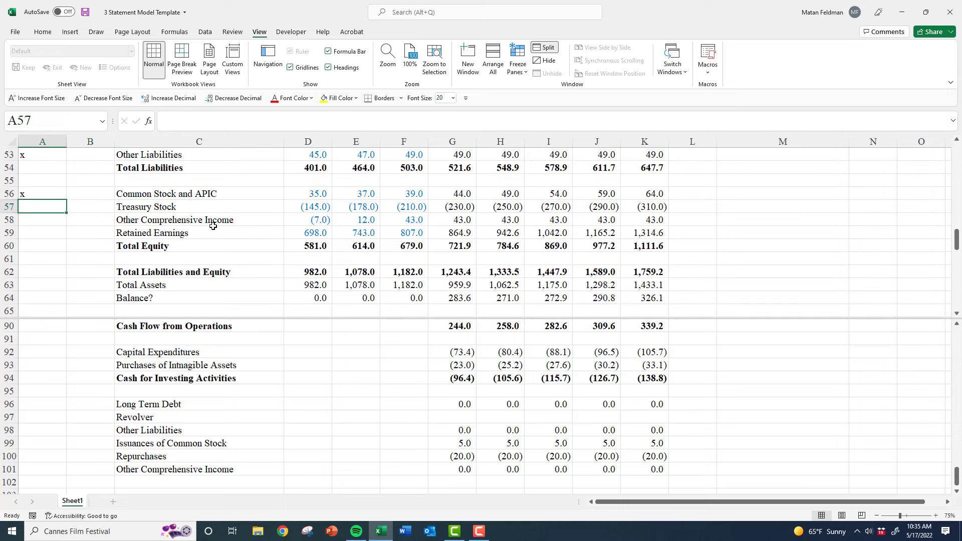
{"action": "type", "text": "x"}
{"action": "key", "text": "Return"}
{"action": "type", "text": "x"}
{"action": "key", "text": "Return"}
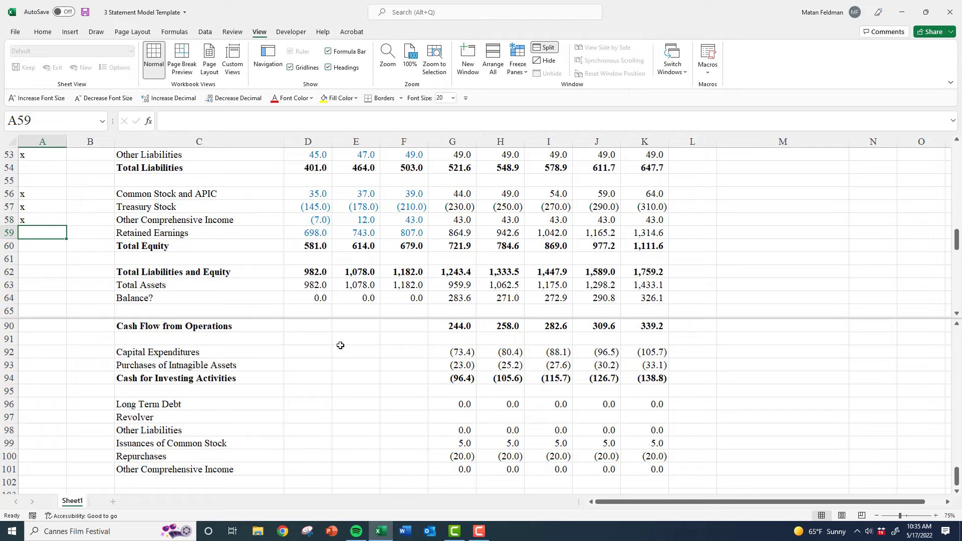
Review the cash flow statement lines from Net Income (GAAP) down to the financing items for anything missing
{"action": "left_click_drag", "start_coordinate": [340, 417], "coordinate": [320, 420]}
{"action": "left_click", "coordinate": [172, 480]}
{"action": "scroll", "coordinate": [171, 479], "scroll_direction": "down", "scroll_amount": 1}
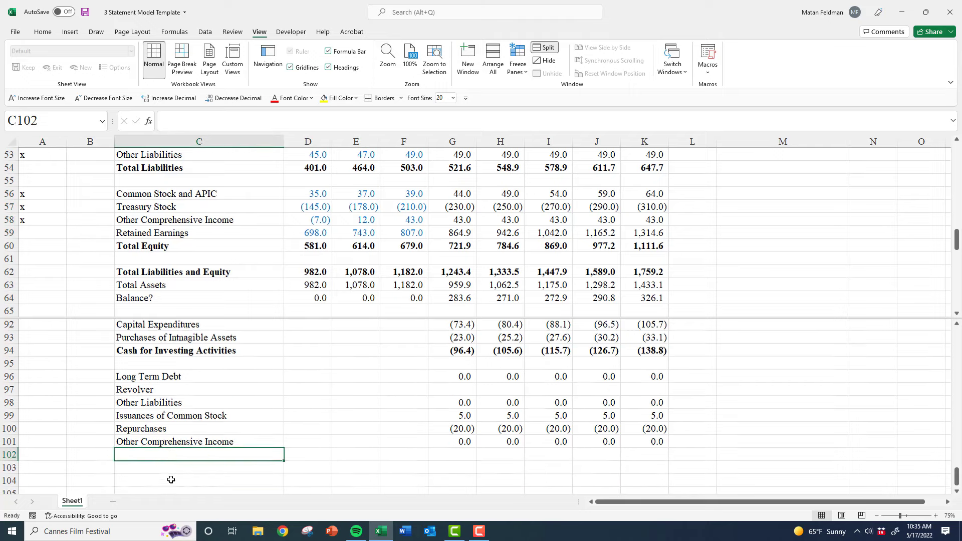
{"action": "scroll", "coordinate": [171, 466], "scroll_direction": "up", "scroll_amount": 4}
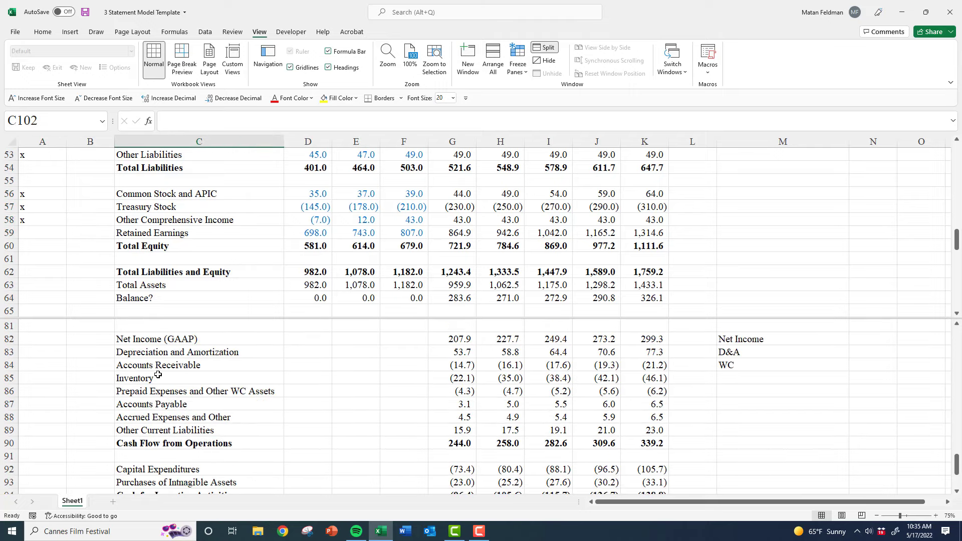
{"action": "scroll", "coordinate": [158, 375], "scroll_direction": "up", "scroll_amount": 1}
{"action": "left_click_drag", "start_coordinate": [158, 375], "coordinate": [633, 374]}
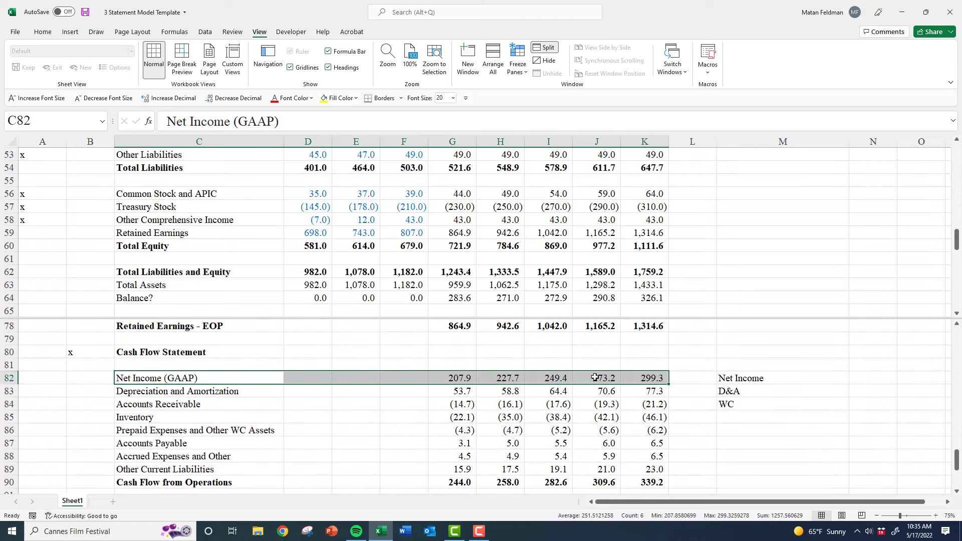
{"action": "left_click", "coordinate": [160, 427]}
{"action": "scroll", "coordinate": [150, 436], "scroll_direction": "down", "scroll_amount": 5}
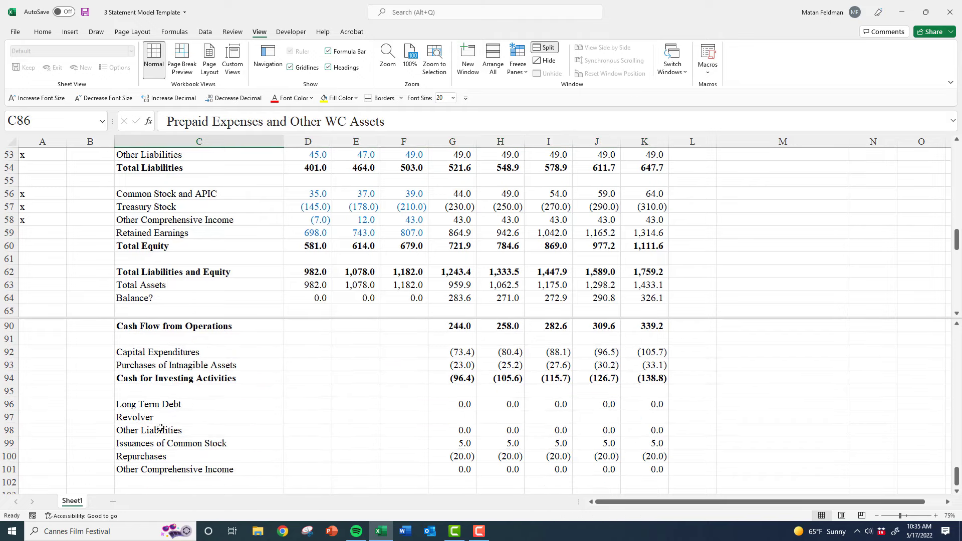
Add a Dividends line in C102 and link G102 to the Common Dividends schedule line with the formula =G77
{"action": "left_click", "coordinate": [155, 447]}
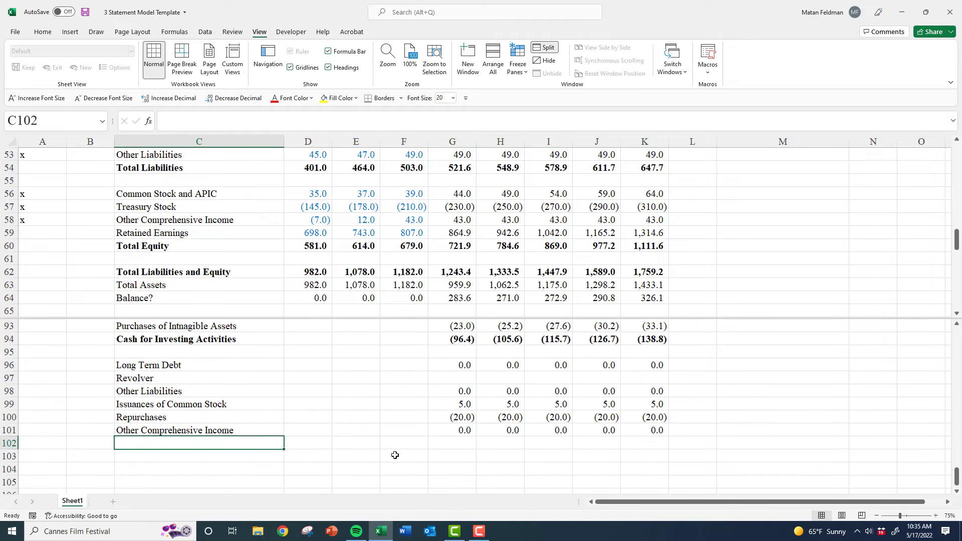
{"action": "type", "text": "Dividends"}
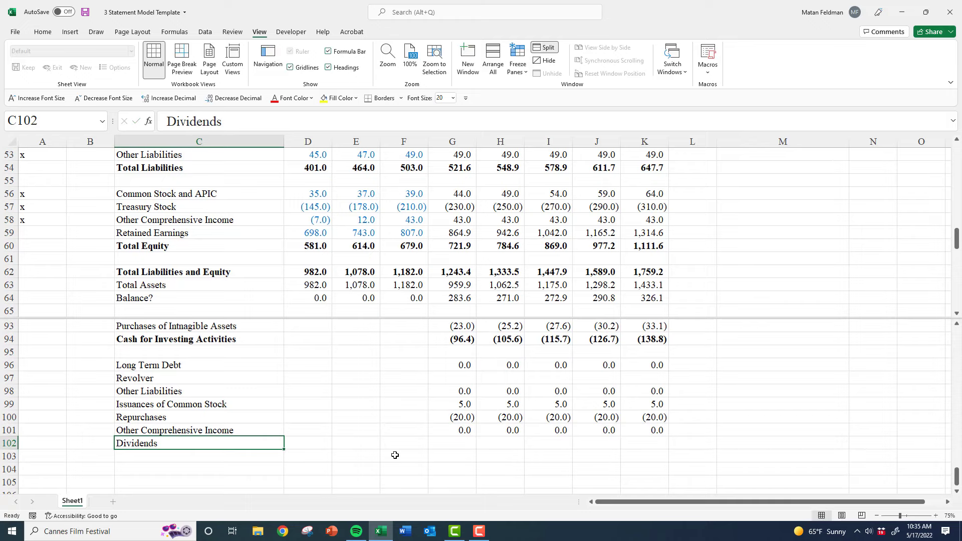
{"action": "key", "text": "Right"}
{"action": "key", "text": "Right"}
{"action": "key", "text": "Right"}
{"action": "key", "text": "Right"}
{"action": "type", "text": "="}
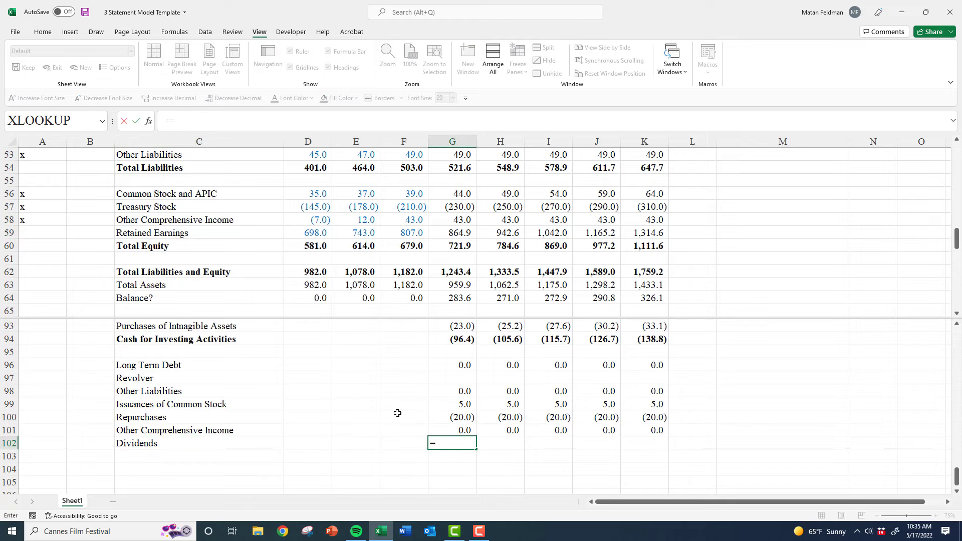
{"action": "scroll", "coordinate": [454, 283], "scroll_direction": "down", "scroll_amount": 1}
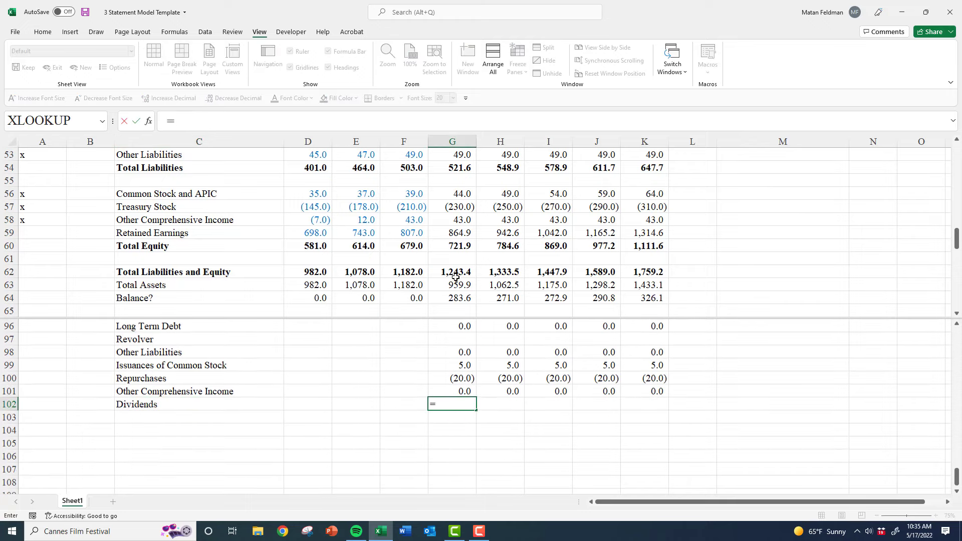
{"action": "scroll", "coordinate": [456, 276], "scroll_direction": "up", "scroll_amount": 1}
{"action": "left_click", "coordinate": [456, 273]}
{"action": "scroll", "coordinate": [456, 274], "scroll_direction": "down", "scroll_amount": 3}
{"action": "scroll", "coordinate": [456, 278], "scroll_direction": "down", "scroll_amount": 1}
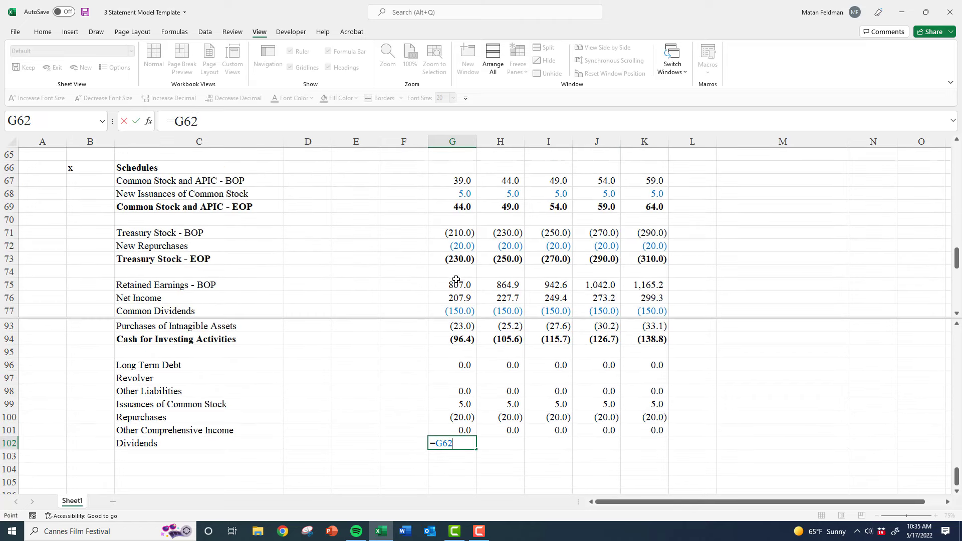
{"action": "scroll", "coordinate": [451, 284], "scroll_direction": "down", "scroll_amount": 1}
{"action": "left_click", "coordinate": [453, 272]}
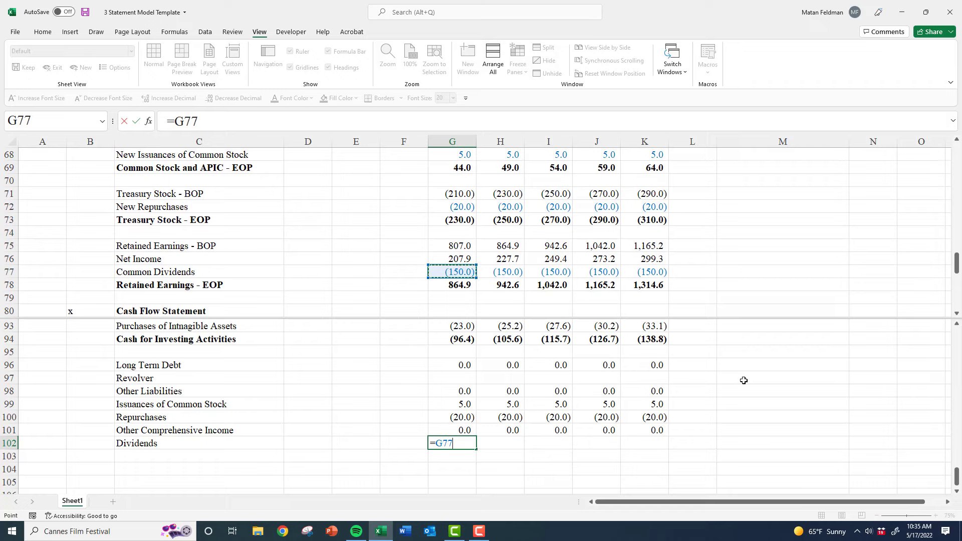
{"action": "key", "text": "ctrl+Return"}
Copy the dividends link in G102 across the projection years through K102
{"action": "key", "text": "ctrl+c"}
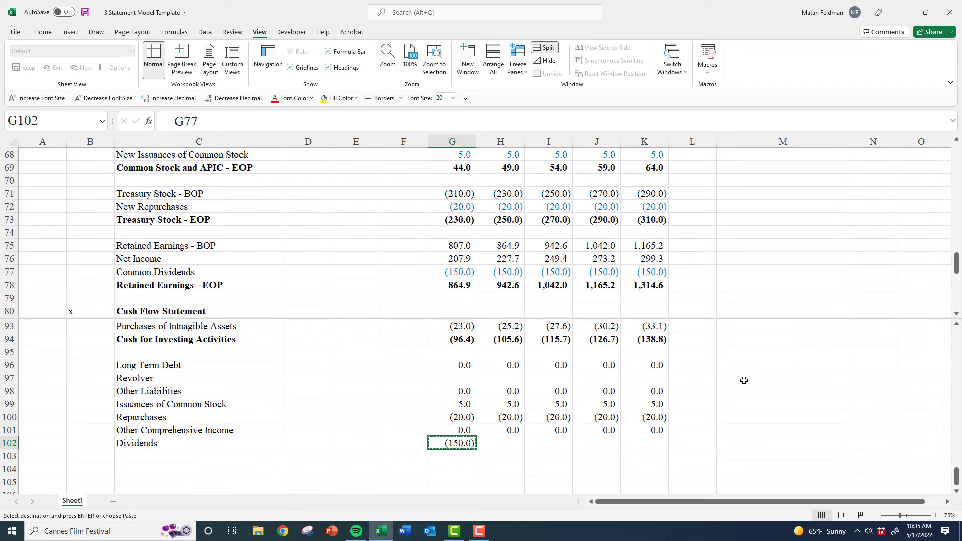
{"action": "key", "text": "shift+Right"}
{"action": "key", "text": "shift+Right"}
{"action": "key", "text": "shift+Right"}
{"action": "key", "text": "shift+Right"}
{"action": "key", "text": "Return"}
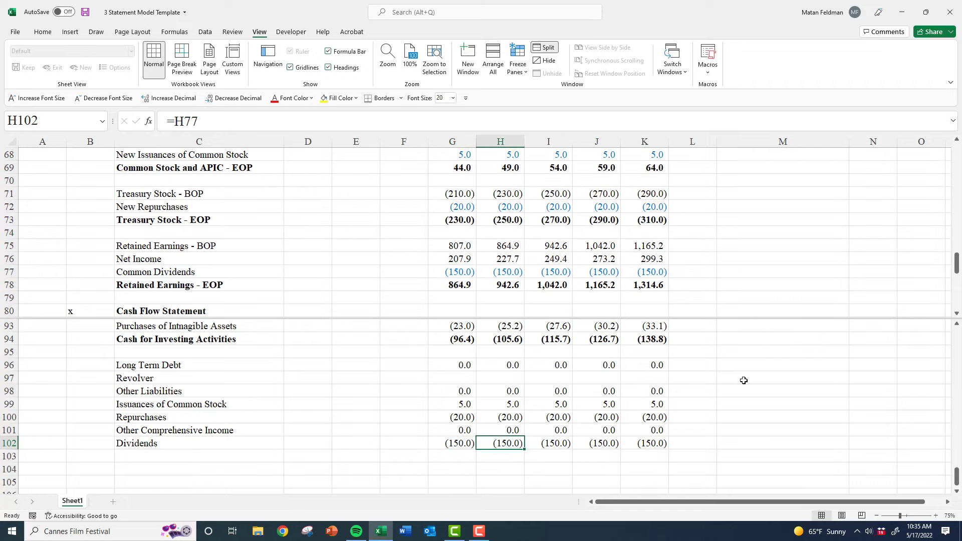
Label the total row in C103 "Cash from Financing Activities"
{"action": "key", "text": "Left"}
{"action": "key", "text": "Down"}
{"action": "key", "text": "Left"}
{"action": "key", "text": "Left"}
{"action": "key", "text": "Left"}
{"action": "key", "text": "Left"}
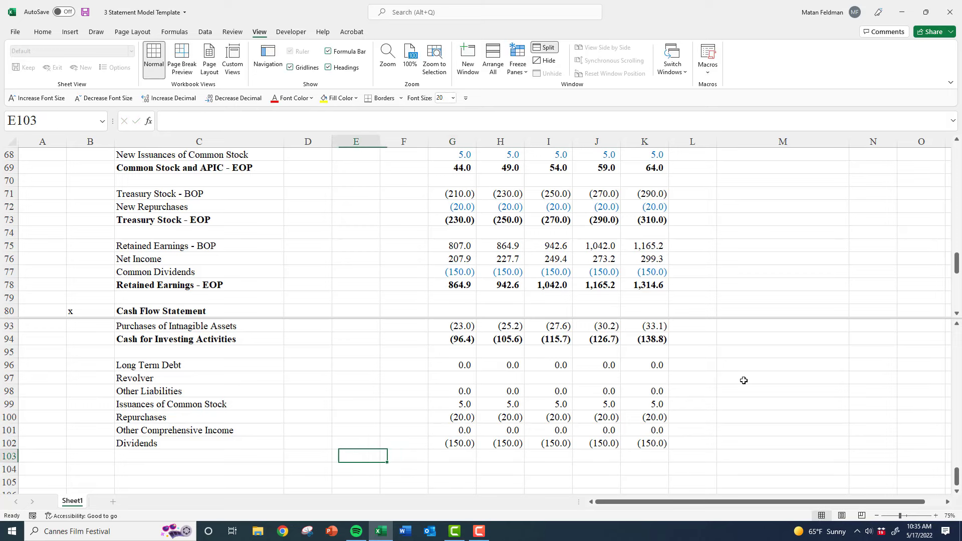
{"action": "type", "text": "C"}
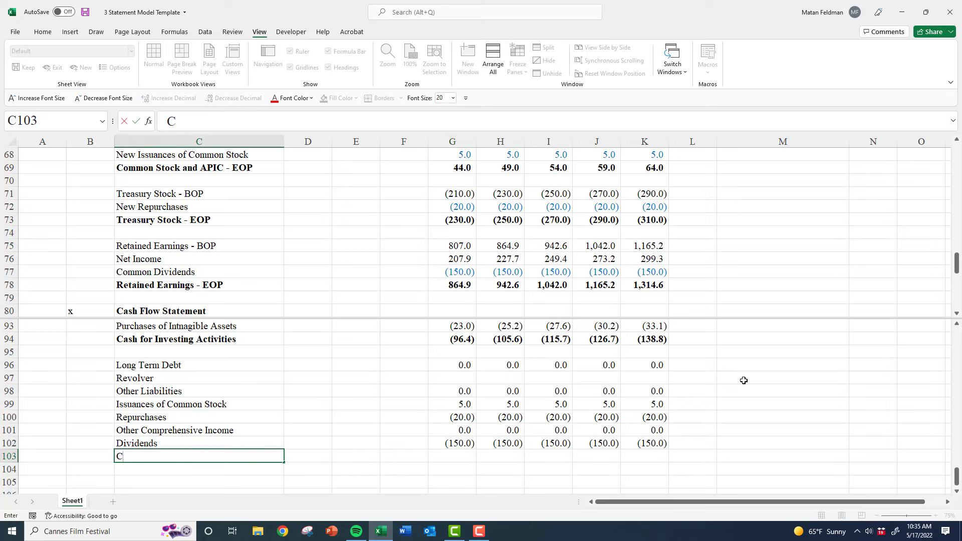
{"action": "type", "text": "ash from Financing "}
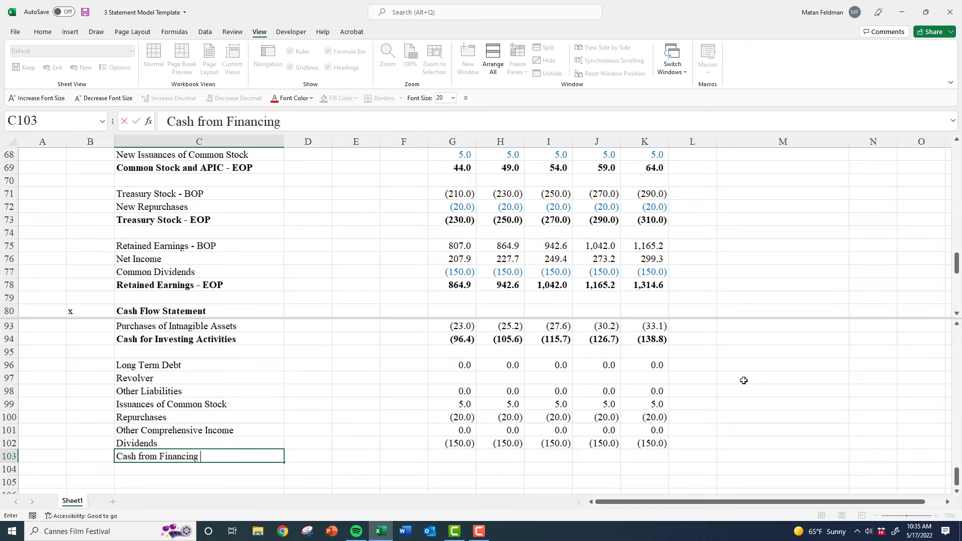
{"action": "type", "text": "Activities"}
Total the first projection year's financing items in G103 with the formula =SUM(G96:G102)
{"action": "key", "text": "Right"}
{"action": "key", "text": "Right"}
{"action": "key", "text": "Right"}
{"action": "key", "text": "Right"}
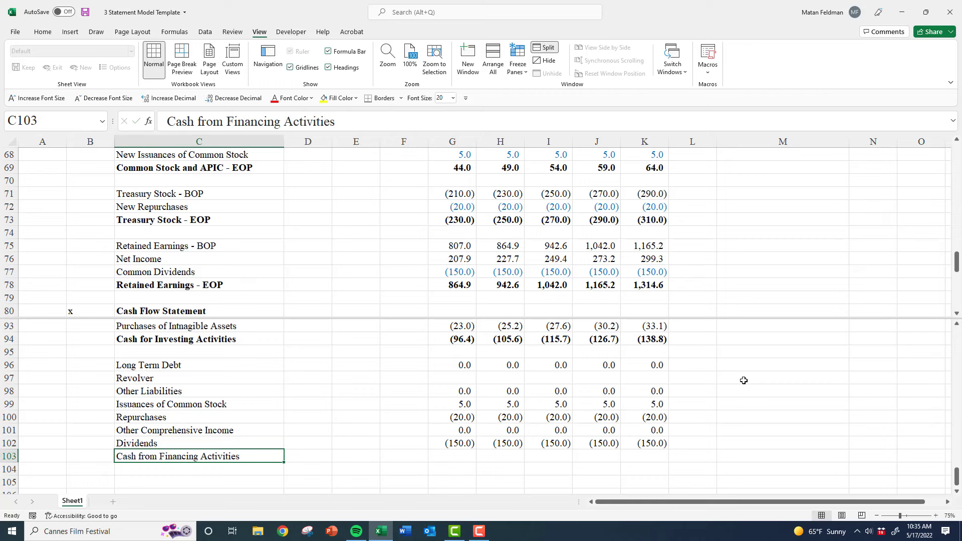
{"action": "key", "text": "alt+equal"}
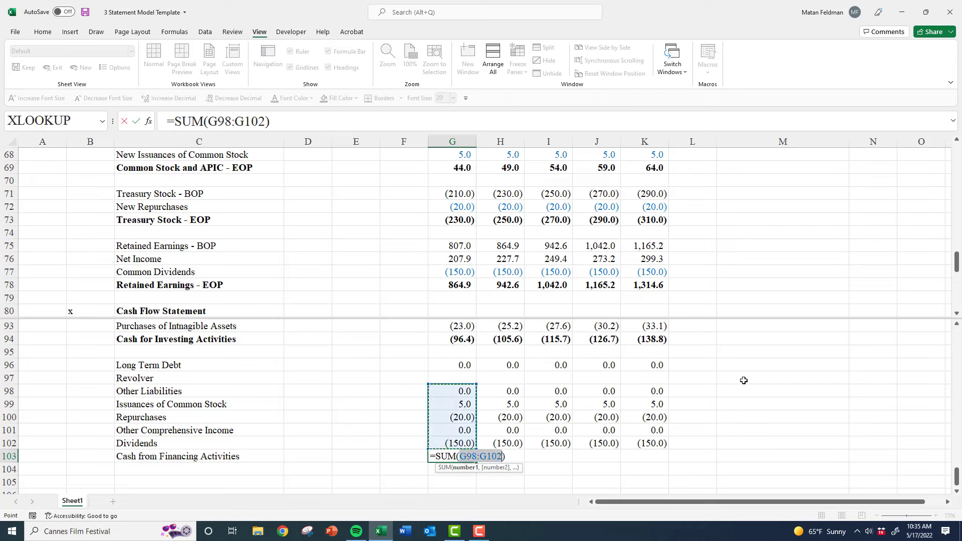
{"action": "key", "text": "Up"}
{"action": "key", "text": "Up"}
{"action": "key", "text": "Up"}
{"action": "key", "text": "Up"}
{"action": "key", "text": "Up"}
{"action": "key", "text": "Up"}
{"action": "key", "text": "Up"}
{"action": "key", "text": "shift+Down"}
{"action": "key", "text": "shift+Down"}
{"action": "key", "text": "shift+Down"}
{"action": "key", "text": "shift+Down"}
{"action": "key", "text": "shift+Down"}
{"action": "key", "text": "shift+Down"}
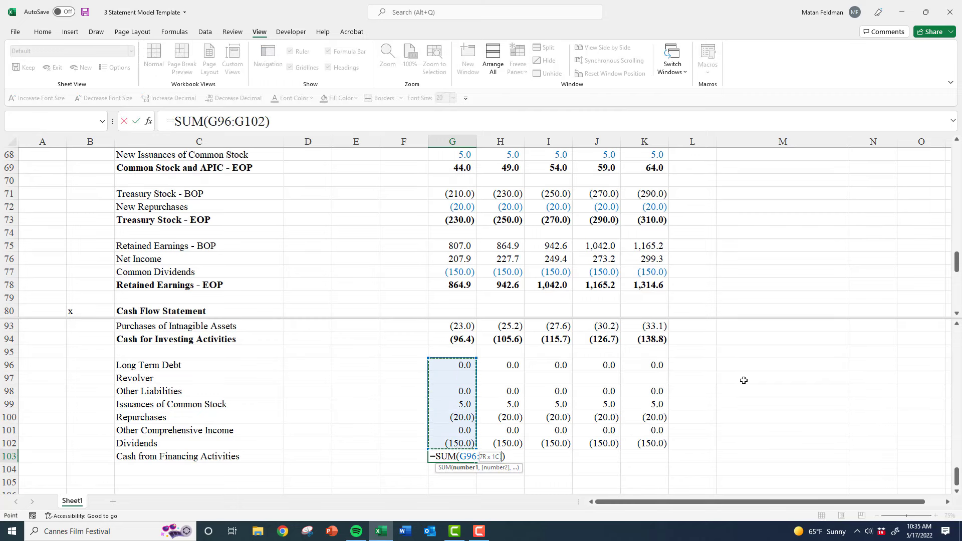
{"action": "key", "text": "ctrl+Return"}
Copy the financing total in G103 across through K103 and check the range its formula sums
{"action": "key", "text": "ctrl+c"}
{"action": "key", "text": "shift+Right"}
{"action": "key", "text": "shift+Right"}
{"action": "key", "text": "shift+Right"}
{"action": "key", "text": "shift+Right"}
{"action": "key", "text": "ctrl+v"}
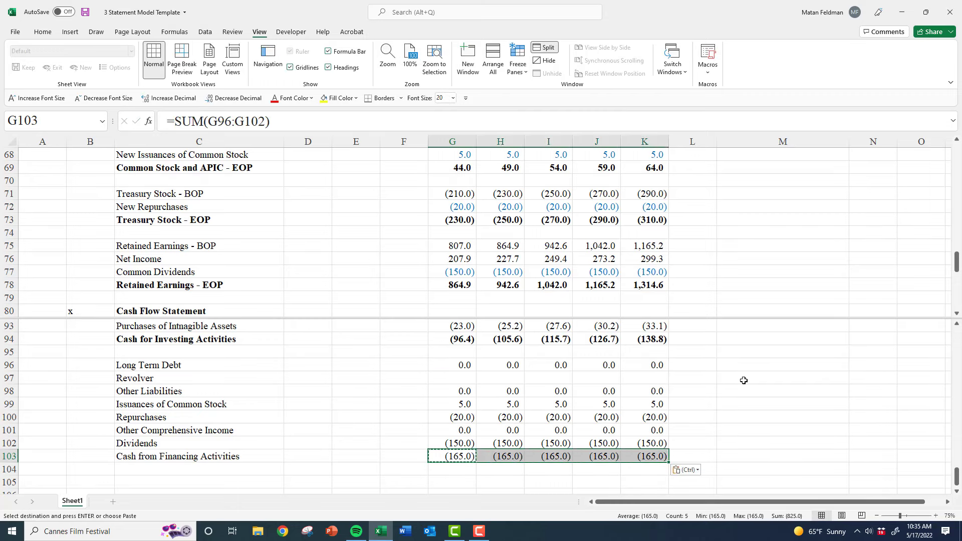
{"action": "key", "text": "Escape"}
{"action": "key", "text": "Left"}
{"action": "key", "text": "Right"}
{"action": "key", "text": "F2"}
{"action": "key", "text": "Escape"}
{"action": "key", "text": "Right"}
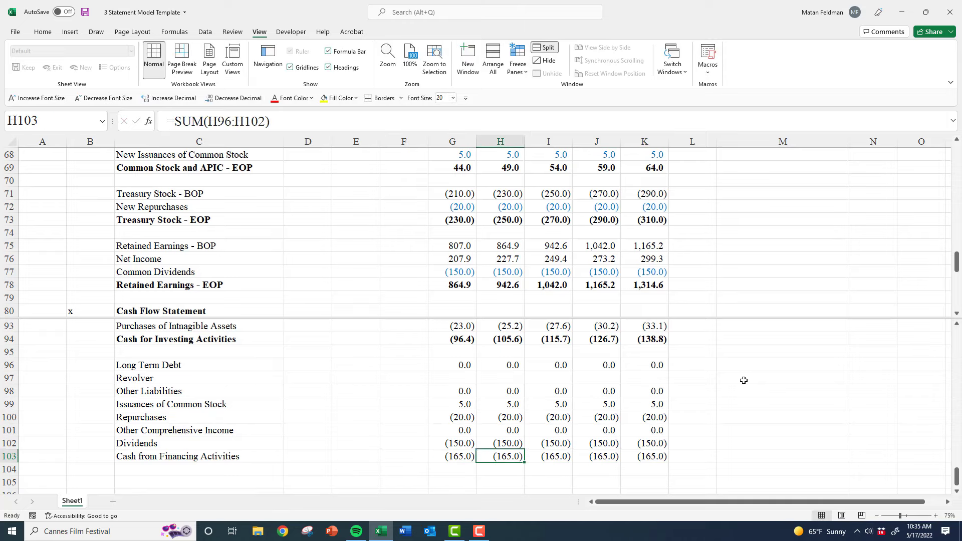
Make the Cash from Financing Activities row bold from C103 through K103
{"action": "key", "text": "Left"}
{"action": "key", "text": "ctrl+Left"}
{"action": "key", "text": "ctrl+shift+Right"}
{"action": "key", "text": "ctrl+shift+Right"}
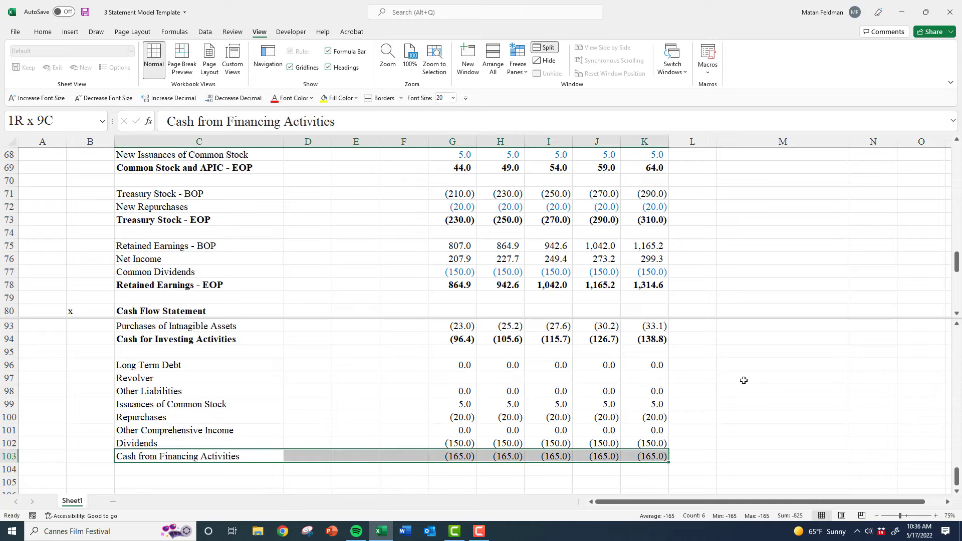
{"action": "key", "text": "ctrl+b"}
Mark the Retained Earnings row of the balance sheet with an "x" in A59
{"action": "left_click", "coordinate": [186, 231]}
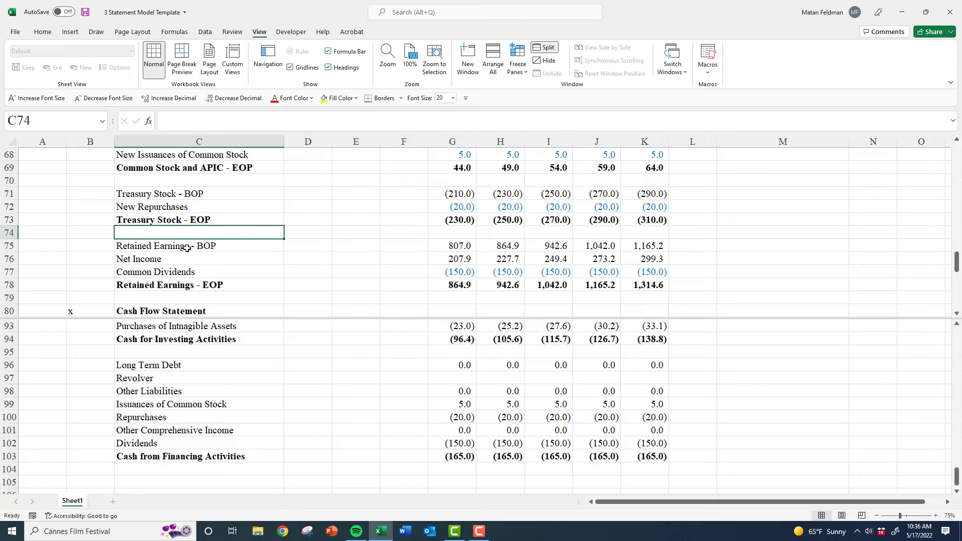
{"action": "scroll", "coordinate": [138, 261], "scroll_direction": "up", "scroll_amount": 6}
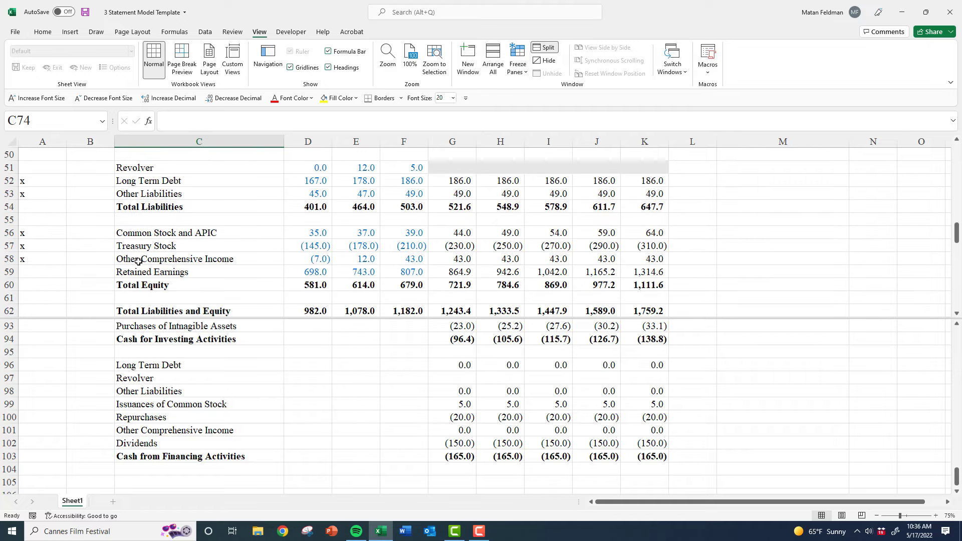
{"action": "left_click", "coordinate": [33, 274]}
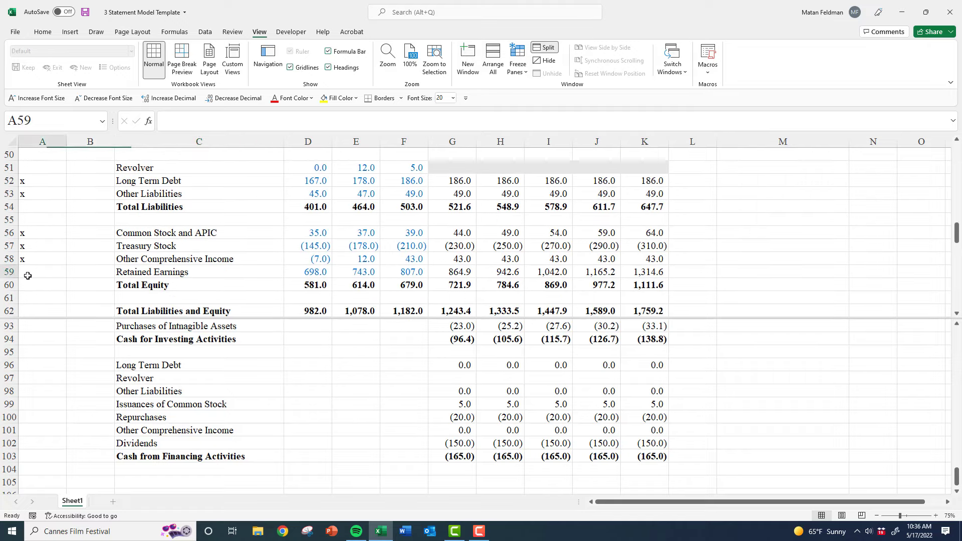
{"action": "type", "text": "x"}
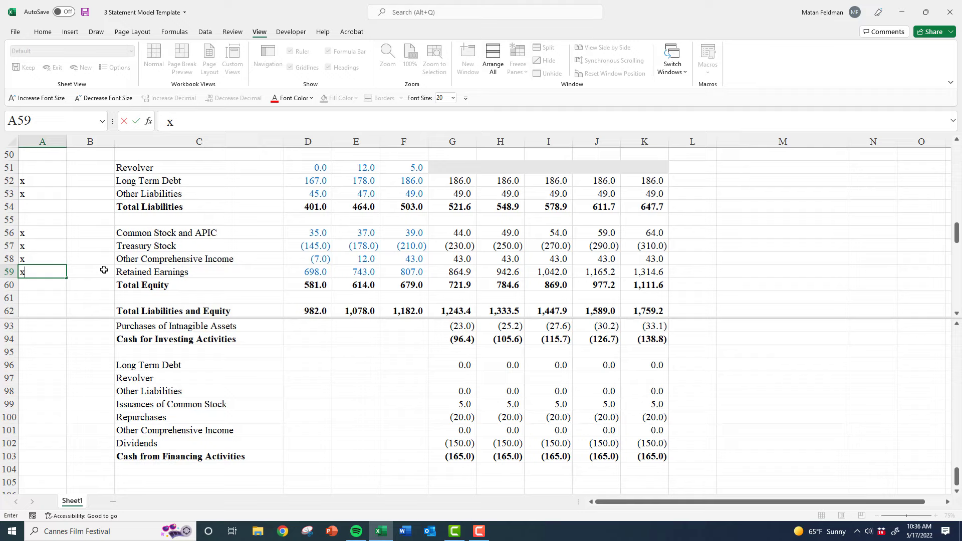
{"action": "left_click", "coordinate": [132, 275]}
Review the column A marks on the balance sheet for rows not yet reflected in the cash flow statement
{"action": "scroll", "coordinate": [93, 257], "scroll_direction": "up", "scroll_amount": 2}
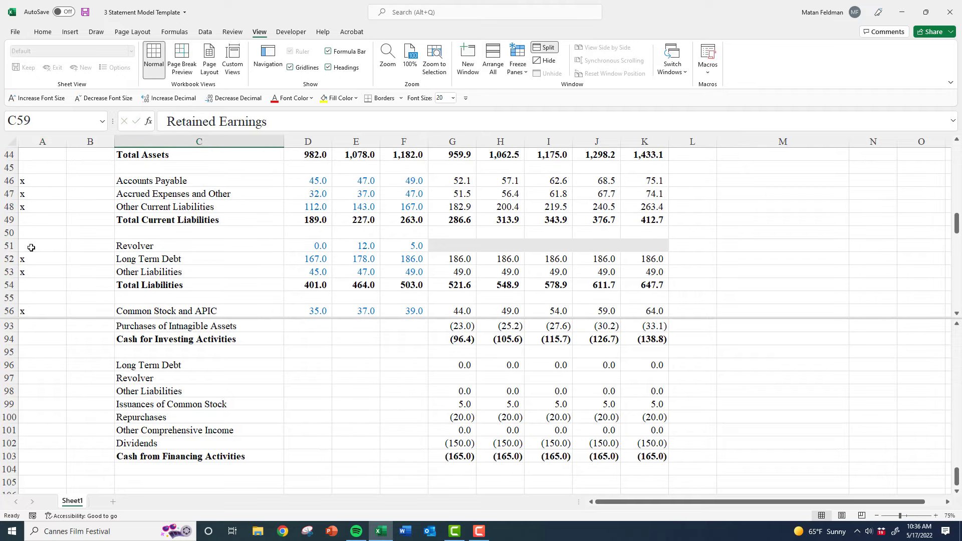
{"action": "left_click", "coordinate": [66, 242]}
{"action": "scroll", "coordinate": [67, 239], "scroll_direction": "up", "scroll_amount": 1}
{"action": "scroll", "coordinate": [68, 240], "scroll_direction": "up", "scroll_amount": 1}
{"action": "scroll", "coordinate": [66, 242], "scroll_direction": "down", "scroll_amount": 1}
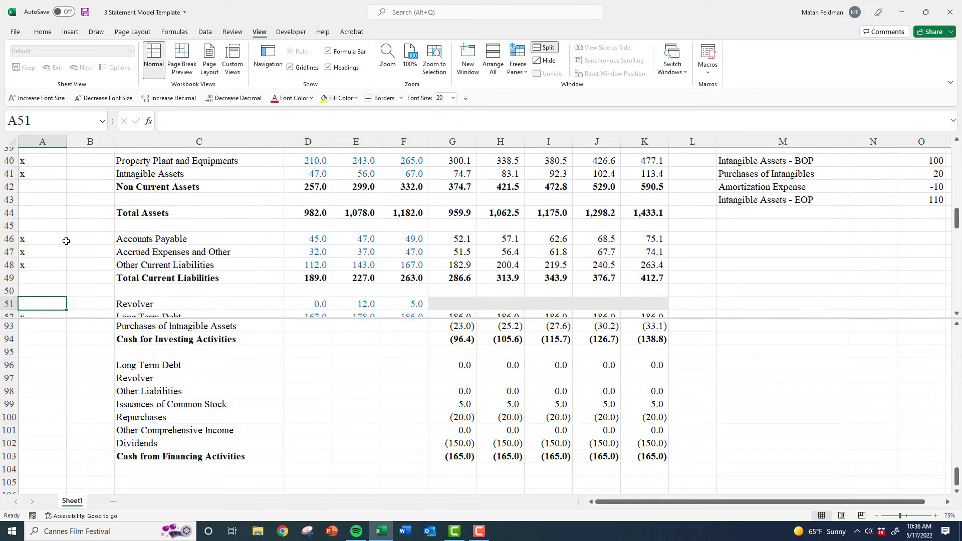
{"action": "scroll", "coordinate": [59, 248], "scroll_direction": "up", "scroll_amount": 2}
{"action": "scroll", "coordinate": [60, 249], "scroll_direction": "up", "scroll_amount": 2}
{"action": "scroll", "coordinate": [210, 311], "scroll_direction": "down", "scroll_amount": 4}
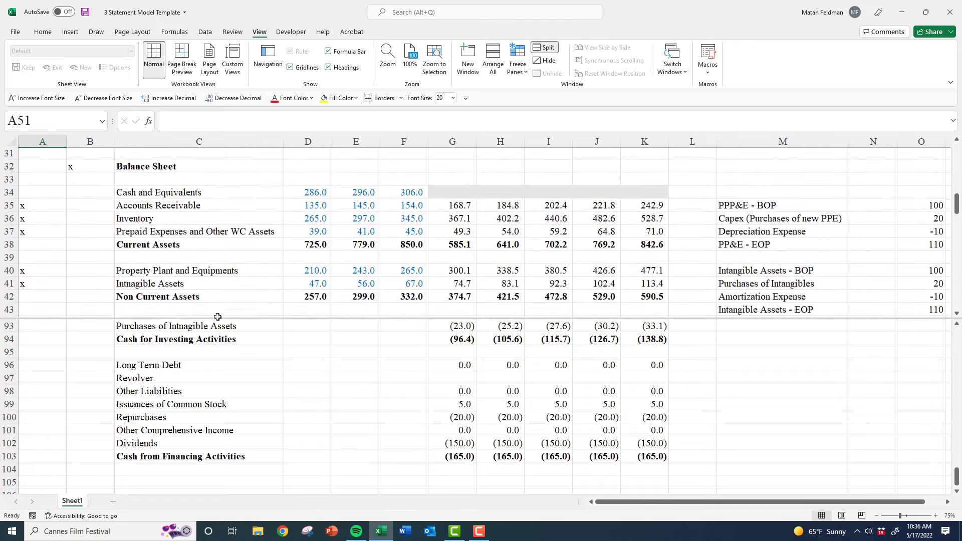
Remove the split so the worksheet shows as a single pane
{"action": "left_click", "coordinate": [270, 406]}
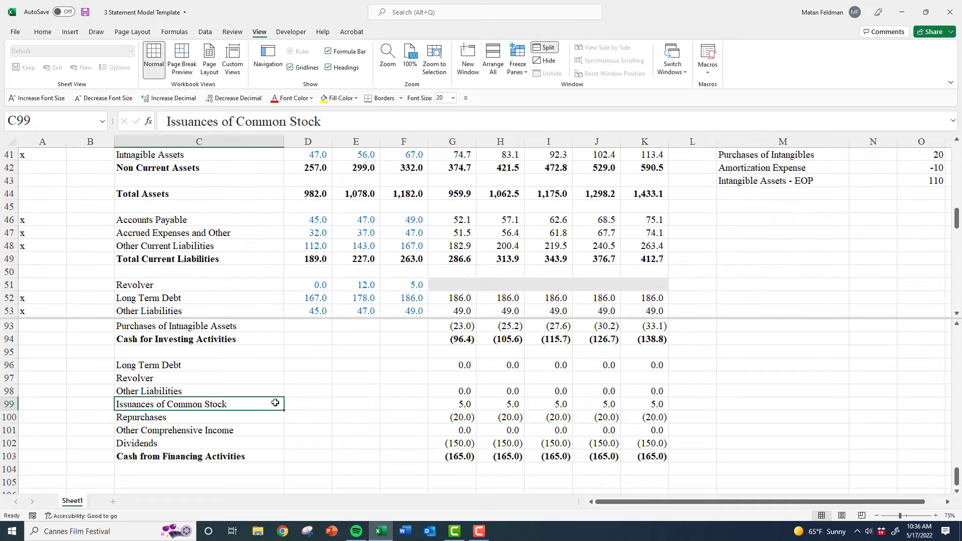
{"action": "key", "text": "alt+w"}
{"action": "key", "text": "s"}
Shade the empty Revolver projection cells G97:K97 in the cash flow statement with a light gray fill
{"action": "scroll", "coordinate": [237, 327], "scroll_direction": "down", "scroll_amount": 10}
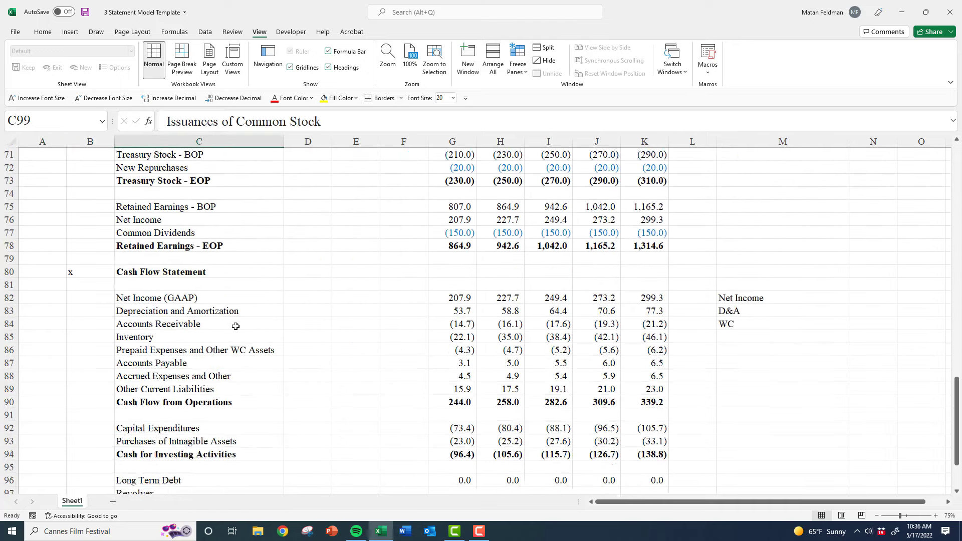
{"action": "scroll", "coordinate": [235, 327], "scroll_direction": "down", "scroll_amount": 2}
{"action": "scroll", "coordinate": [240, 247], "scroll_direction": "down", "scroll_amount": 3}
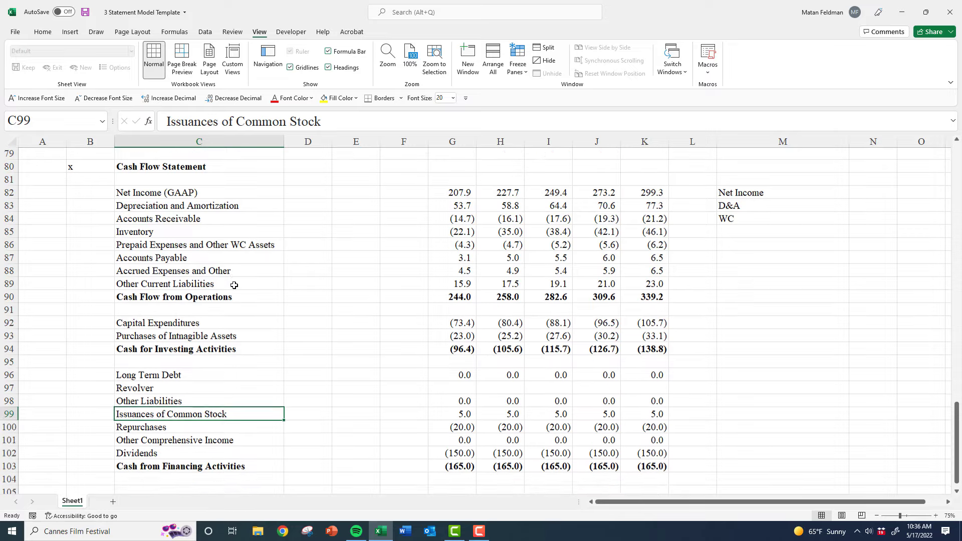
{"action": "scroll", "coordinate": [281, 322], "scroll_direction": "up", "scroll_amount": 2}
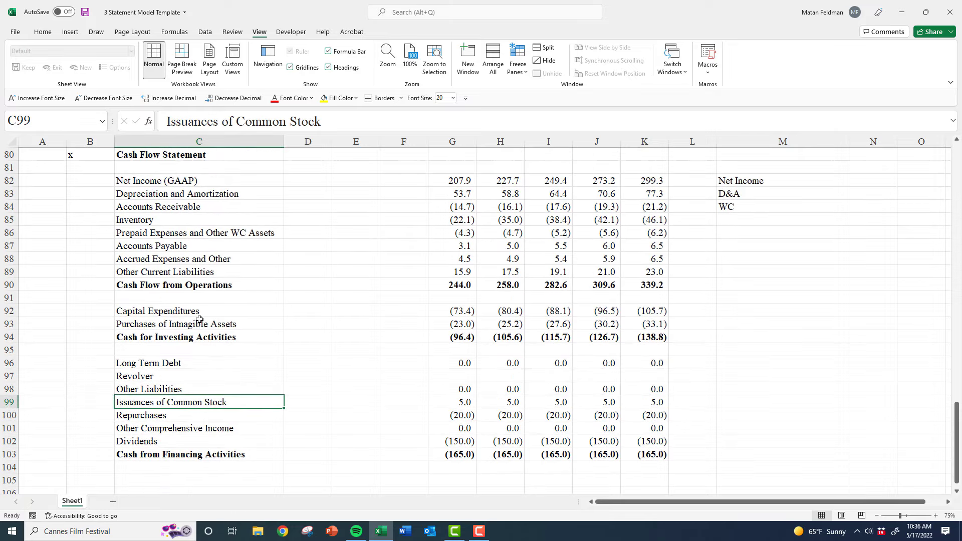
{"action": "scroll", "coordinate": [200, 325], "scroll_direction": "up", "scroll_amount": 1}
{"action": "scroll", "coordinate": [208, 327], "scroll_direction": "down", "scroll_amount": 1}
{"action": "left_click_drag", "start_coordinate": [450, 376], "coordinate": [646, 377]}
{"action": "key", "text": "ctrl+1"}
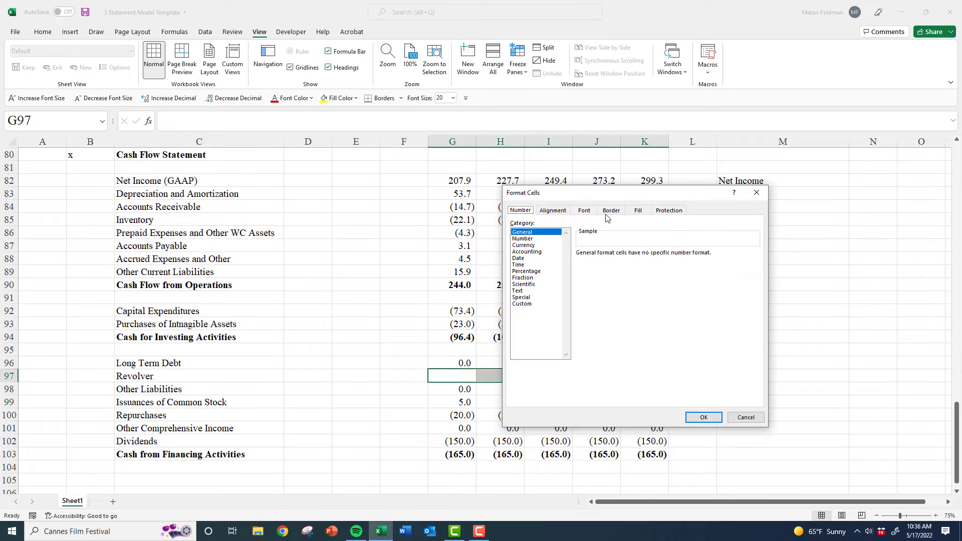
{"action": "left_click", "coordinate": [629, 211]}
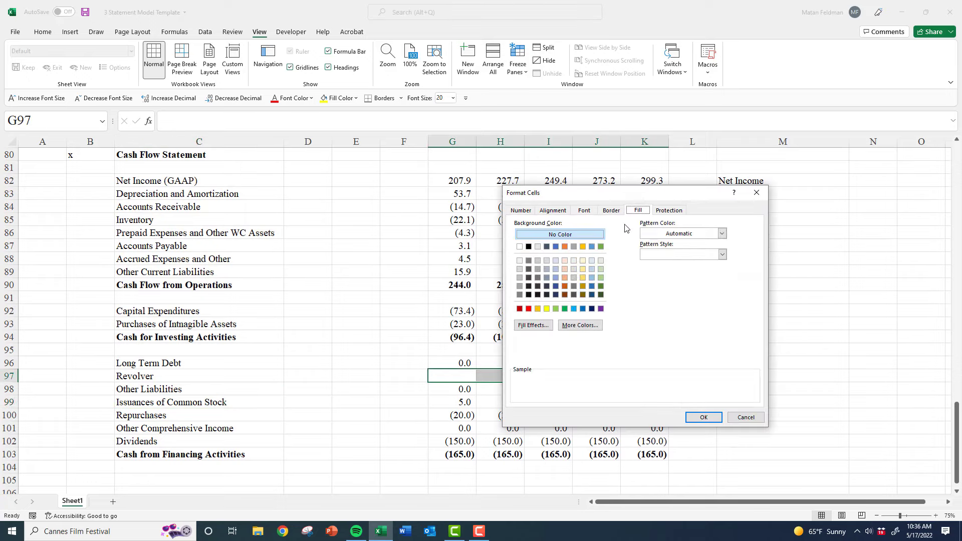
{"action": "left_click", "coordinate": [537, 248]}
{"action": "left_click", "coordinate": [703, 417]}
{"action": "left_click", "coordinate": [707, 401]}
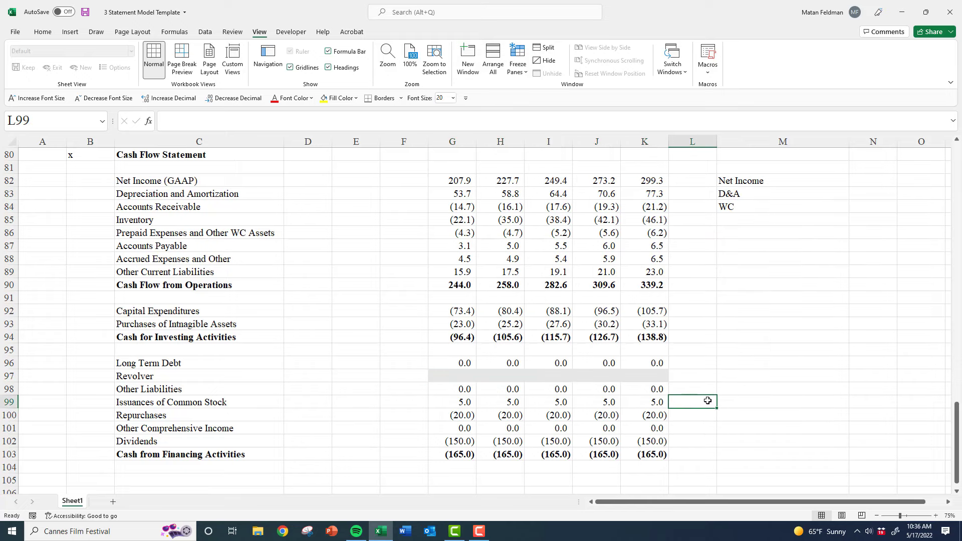
Add the bold label "Total Change in Cash" in C105, below the financing section of the cash flow statement
{"action": "left_click", "coordinate": [456, 455]}
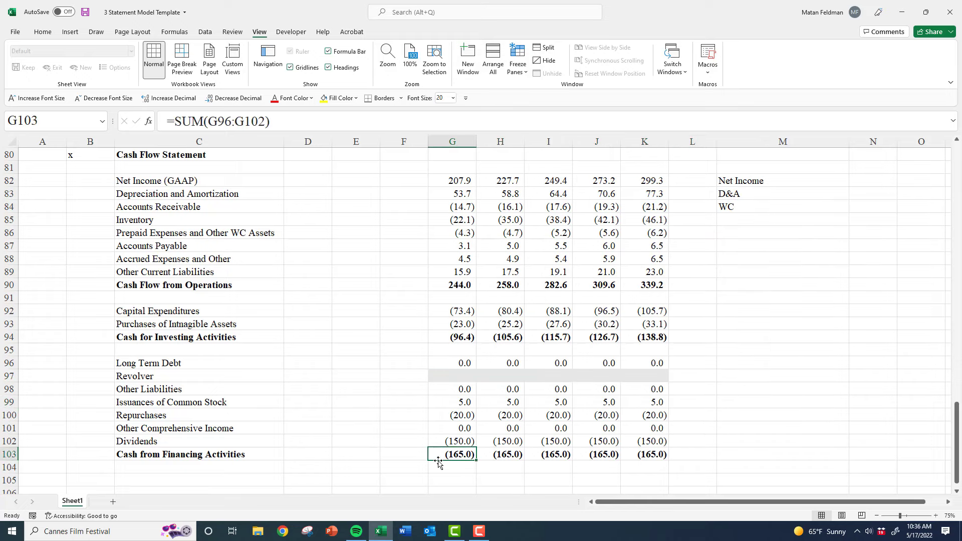
{"action": "left_click", "coordinate": [161, 479]}
{"action": "type", "text": "Net"}
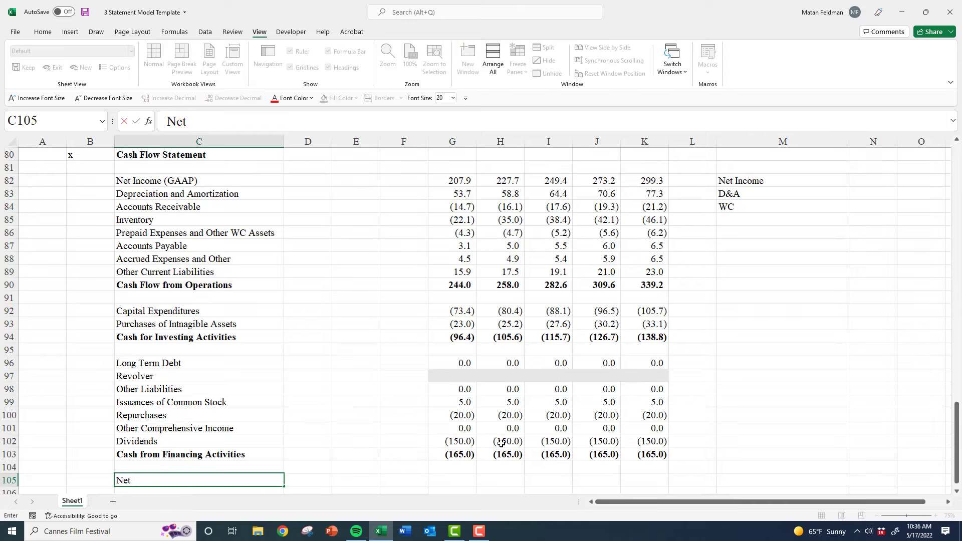
{"action": "key", "text": "BackSpace"}
{"action": "key", "text": "BackSpace"}
{"action": "key", "text": "BackSpace"}
{"action": "type", "text": "T"}
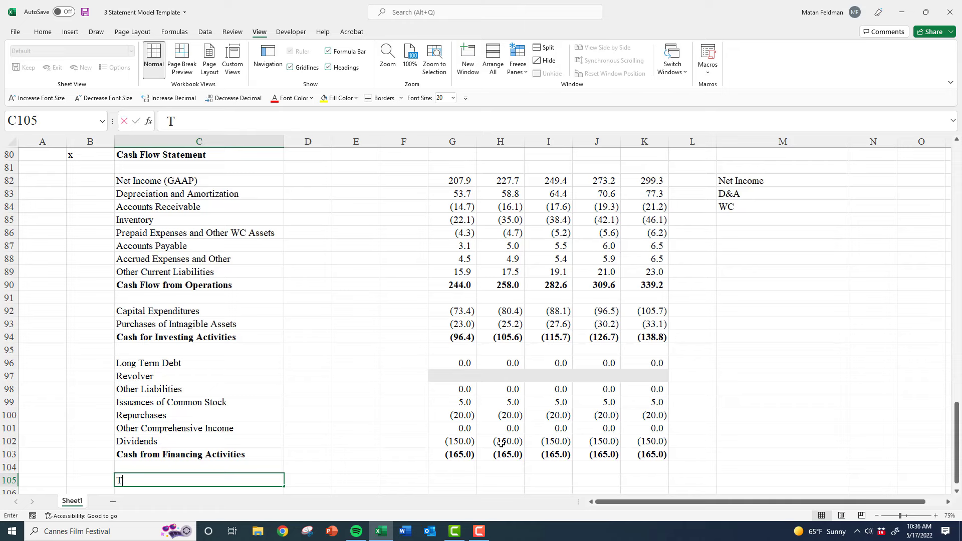
{"action": "type", "text": "otal Change "}
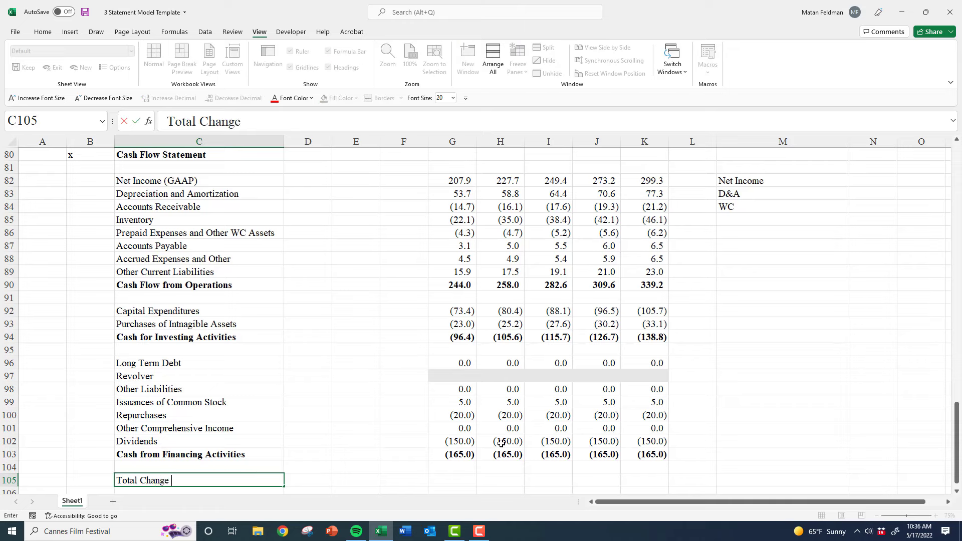
{"action": "type", "text": "in Cash"}
{"action": "key", "text": "ctrl+Return"}
{"action": "key", "text": "ctrl+b"}
Enter =G90+G94+G103 in G105 to sum operating, investing and financing cash flows for the first projected year
{"action": "key", "text": "Right"}
{"action": "key", "text": "Right"}
{"action": "key", "text": "Right"}
{"action": "key", "text": "Right"}
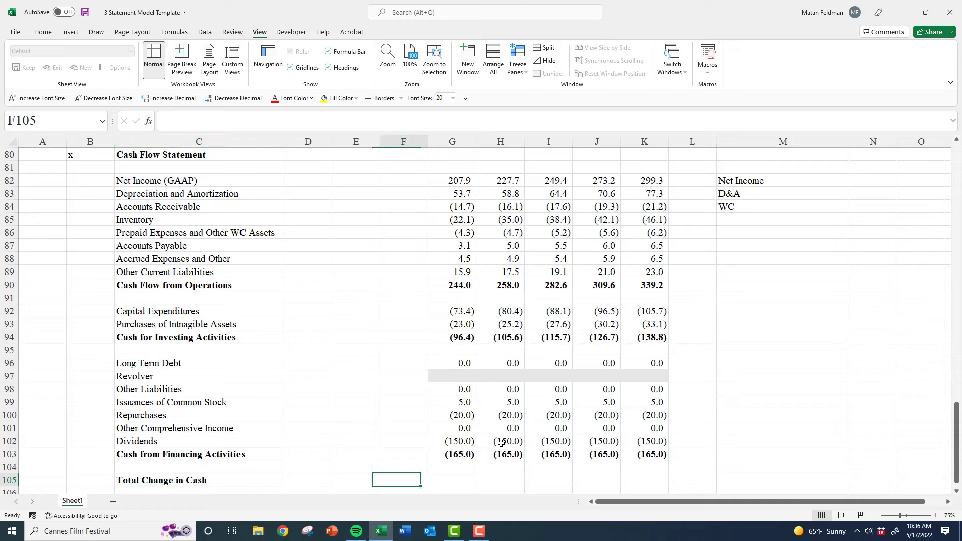
{"action": "type", "text": "="}
{"action": "key", "text": "Up"}
{"action": "key", "text": "Up"}
{"action": "key", "text": "Up"}
{"action": "key", "text": "Up"}
{"action": "key", "text": "Up"}
{"action": "key", "text": "Up"}
{"action": "key", "text": "Up"}
{"action": "key", "text": "Up"}
{"action": "key", "text": "Up"}
{"action": "key", "text": "Up"}
{"action": "key", "text": "Up"}
{"action": "key", "text": "Up"}
{"action": "key", "text": "Up"}
{"action": "key", "text": "Up"}
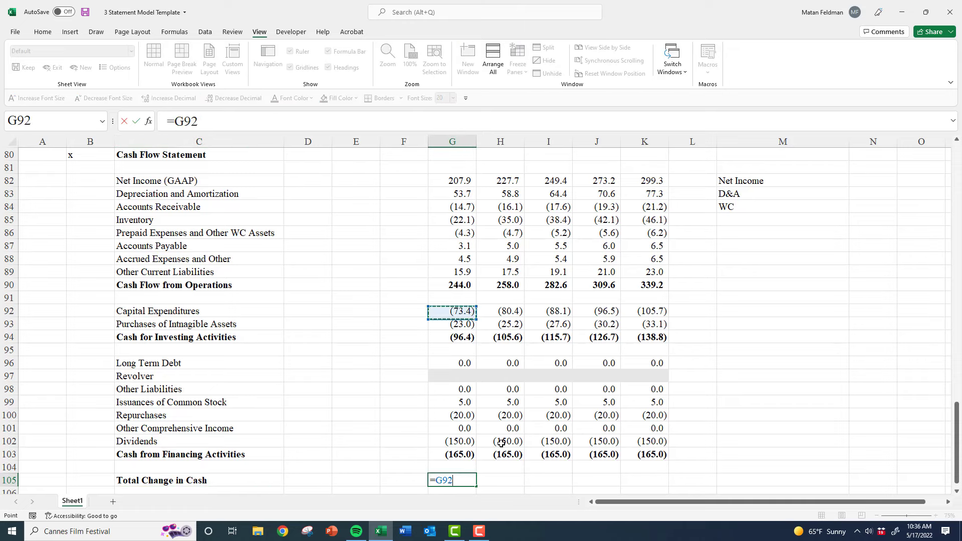
{"action": "type", "text": "+"}
{"action": "key", "text": "Up"}
{"action": "key", "text": "Up"}
{"action": "key", "text": "Up"}
{"action": "key", "text": "Up"}
{"action": "key", "text": "Up"}
{"action": "key", "text": "Up"}
{"action": "key", "text": "Up"}
{"action": "key", "text": "Up"}
{"action": "key", "text": "Up"}
{"action": "key", "text": "Up"}
{"action": "key", "text": "Up"}
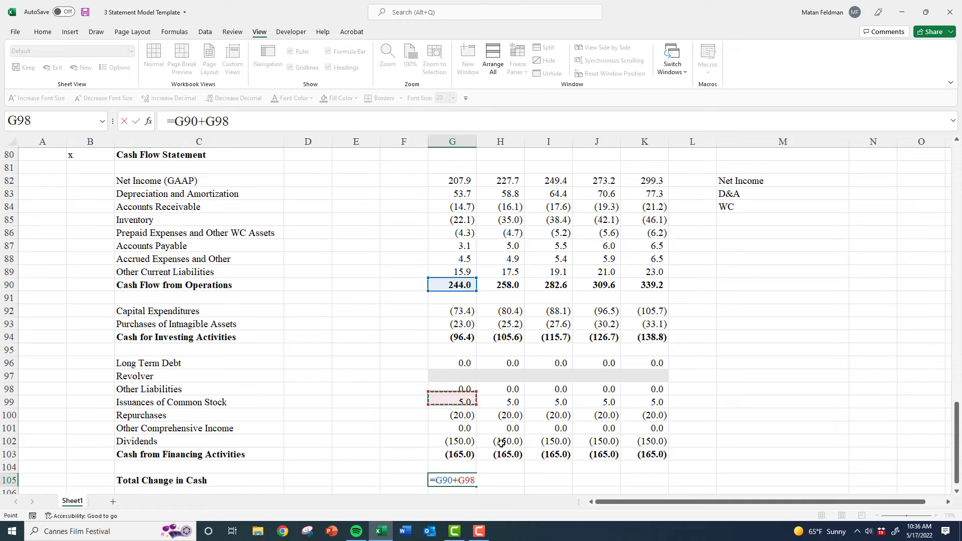
{"action": "type", "text": "+"}
{"action": "key", "text": "Up"}
{"action": "key", "text": "Up"}
{"action": "key", "text": "ctrl+Return"}
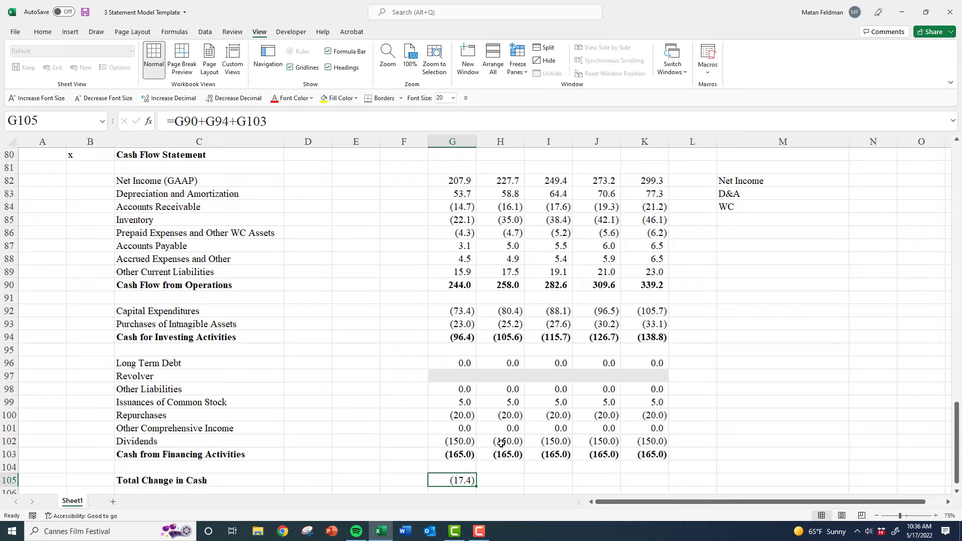
Copy the Total Change in Cash formula from G105 across the remaining projection years through K105
{"action": "key", "text": "ctrl+c"}
{"action": "key", "text": "shift+Right"}
{"action": "key", "text": "shift+Right"}
{"action": "key", "text": "shift+Right"}
{"action": "key", "text": "shift+Right"}
{"action": "key", "text": "ctrl+v"}
{"action": "key", "text": "Escape"}
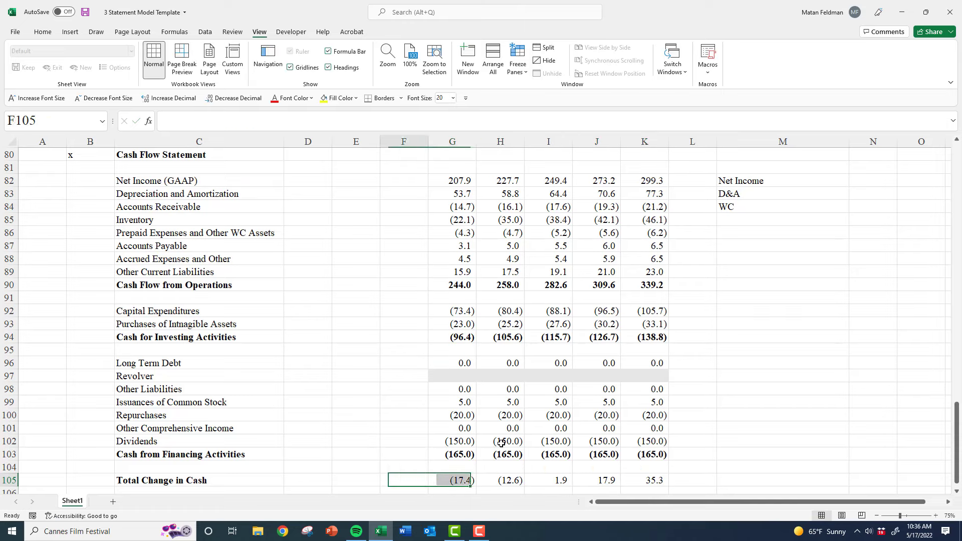
Make the Total Change in Cash figures in G105:K105 bold
{"action": "key", "text": "Left"}
{"action": "key", "text": "Left"}
{"action": "key", "text": "Left"}
{"action": "key", "text": "Left"}
{"action": "key", "text": "Right"}
{"action": "key", "text": "Right"}
{"action": "key", "text": "Right"}
{"action": "key", "text": "Right"}
{"action": "key", "text": "ctrl+shift+Right"}
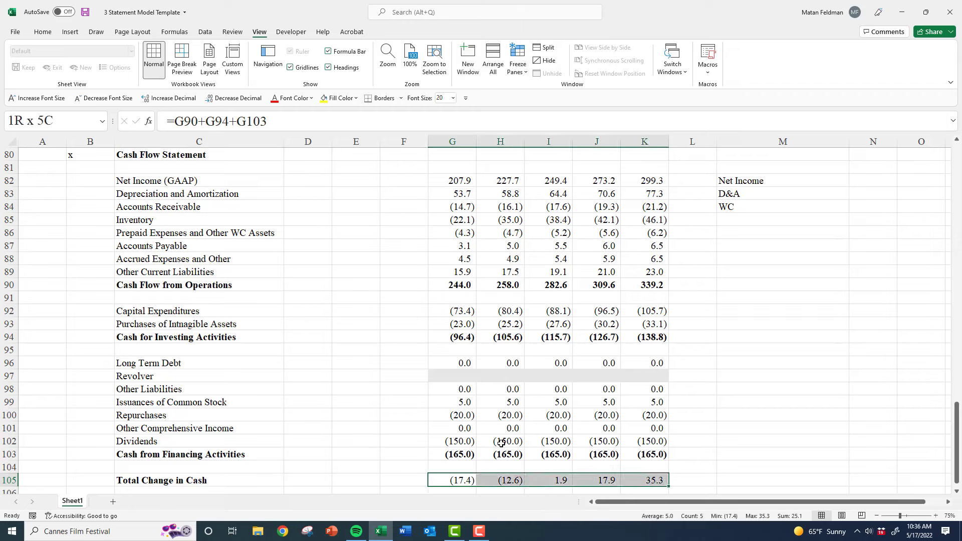
{"action": "key", "text": "ctrl+b"}
Review the cash flow statement's operating and investing subtotals, the dividends and the Total Change in Cash row across the projection years
{"action": "left_click_drag", "start_coordinate": [454, 284], "coordinate": [646, 285]}
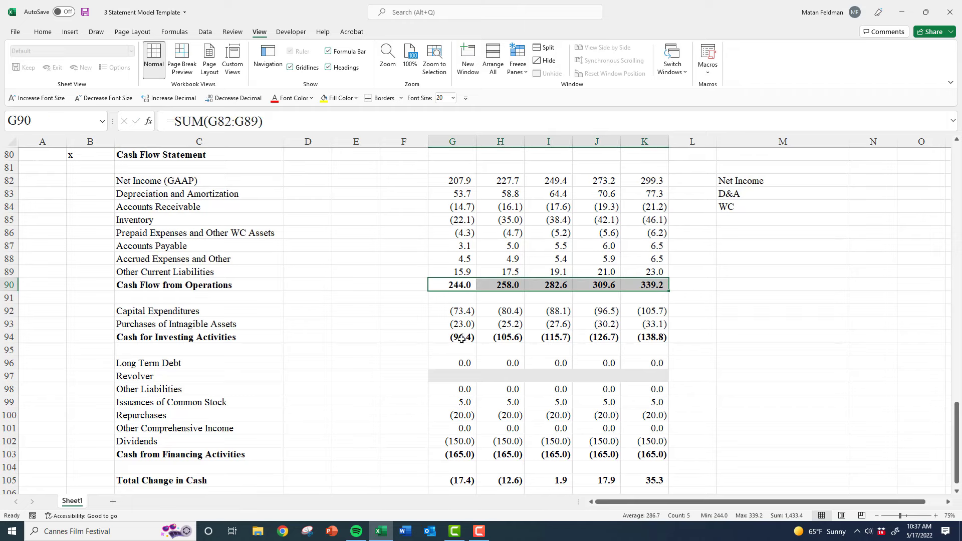
{"action": "left_click_drag", "start_coordinate": [461, 339], "coordinate": [646, 337]}
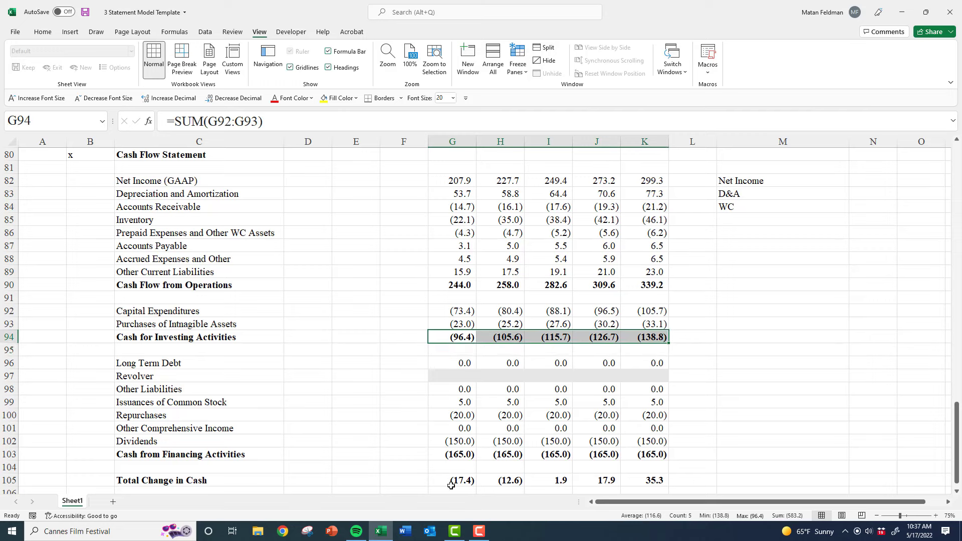
{"action": "left_click", "coordinate": [462, 443]}
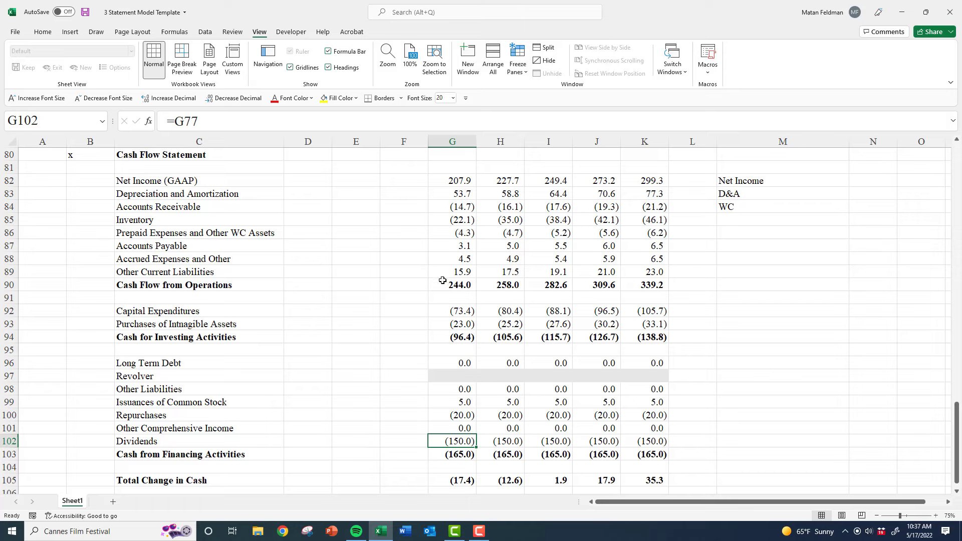
{"action": "left_click_drag", "start_coordinate": [442, 281], "coordinate": [649, 285]}
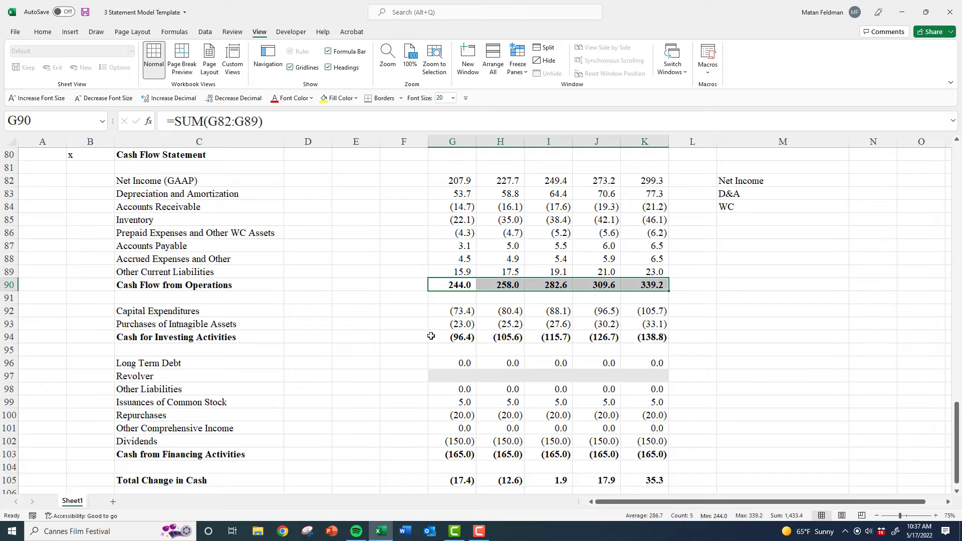
{"action": "left_click_drag", "start_coordinate": [441, 336], "coordinate": [648, 338]}
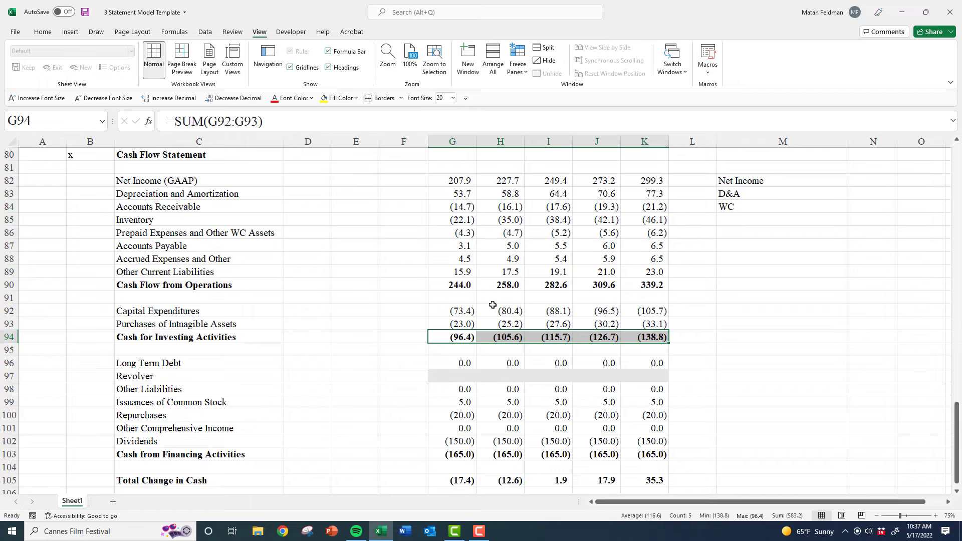
{"action": "scroll", "coordinate": [469, 323], "scroll_direction": "down", "scroll_amount": 1}
{"action": "left_click", "coordinate": [360, 407]}
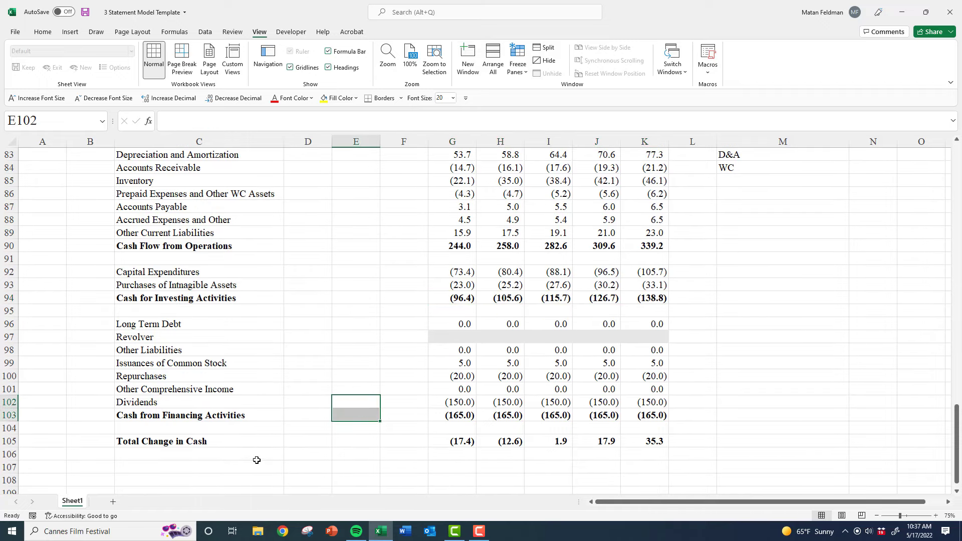
{"action": "left_click", "coordinate": [256, 458]}
{"action": "left_click", "coordinate": [457, 441]}
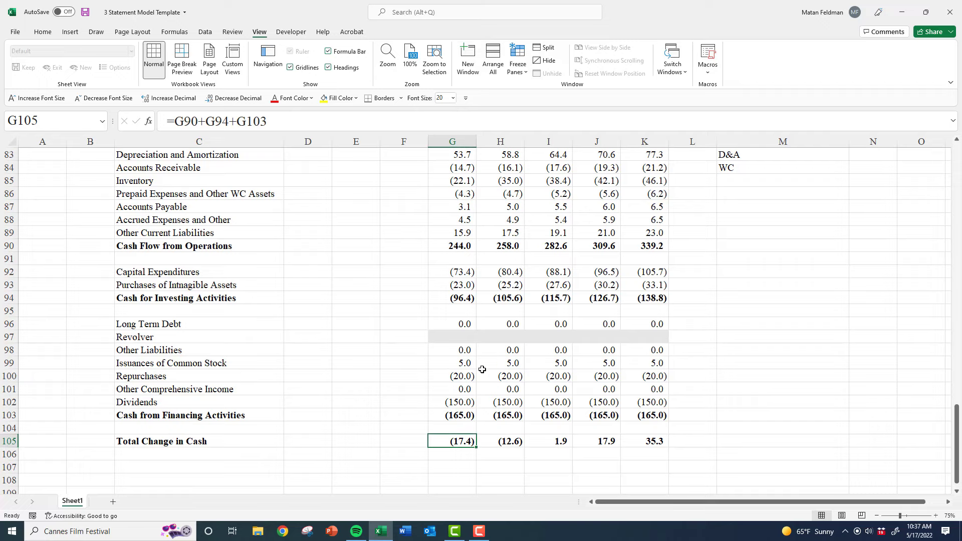
{"action": "scroll", "coordinate": [481, 370], "scroll_direction": "up", "scroll_amount": 1}
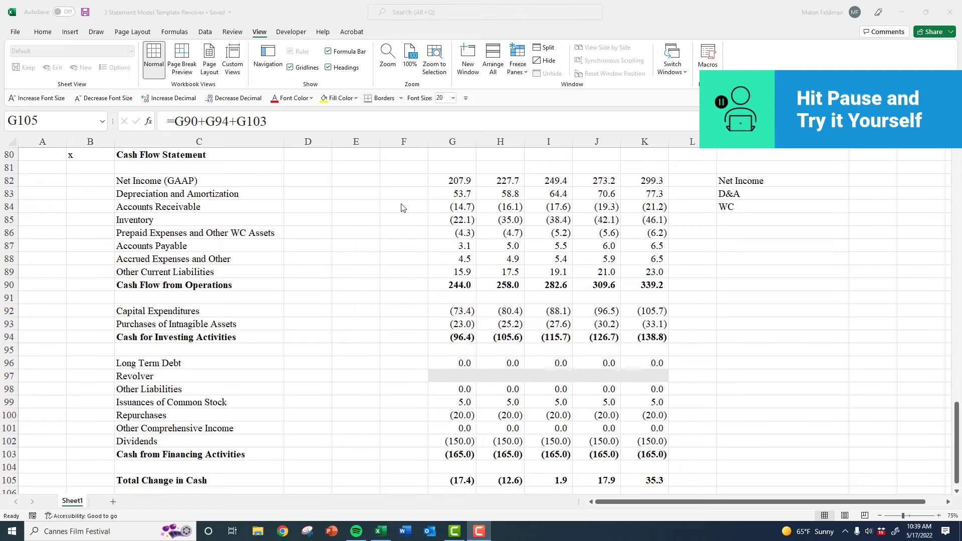
{"action": "scroll", "coordinate": [190, 341], "scroll_direction": "down", "scroll_amount": 2}
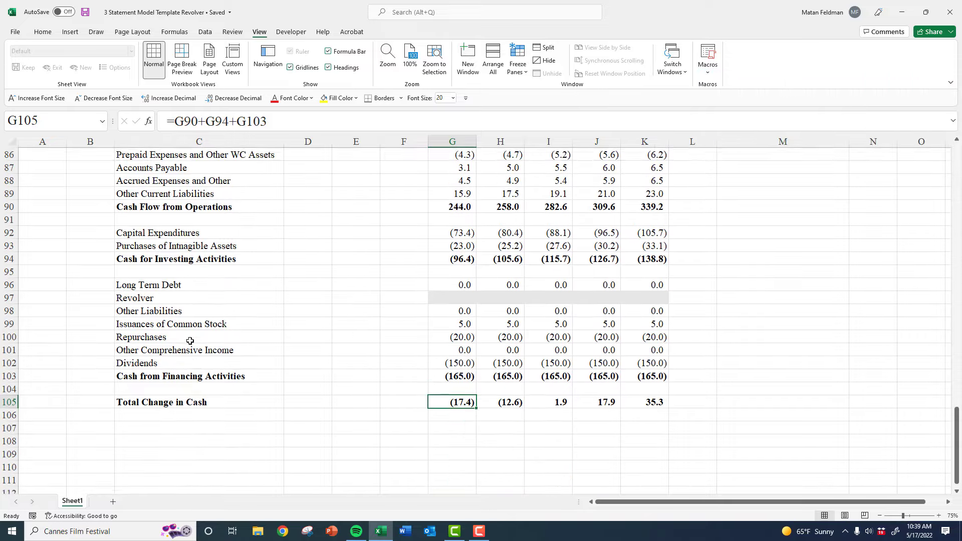
{"action": "scroll", "coordinate": [189, 340], "scroll_direction": "up", "scroll_amount": 1}
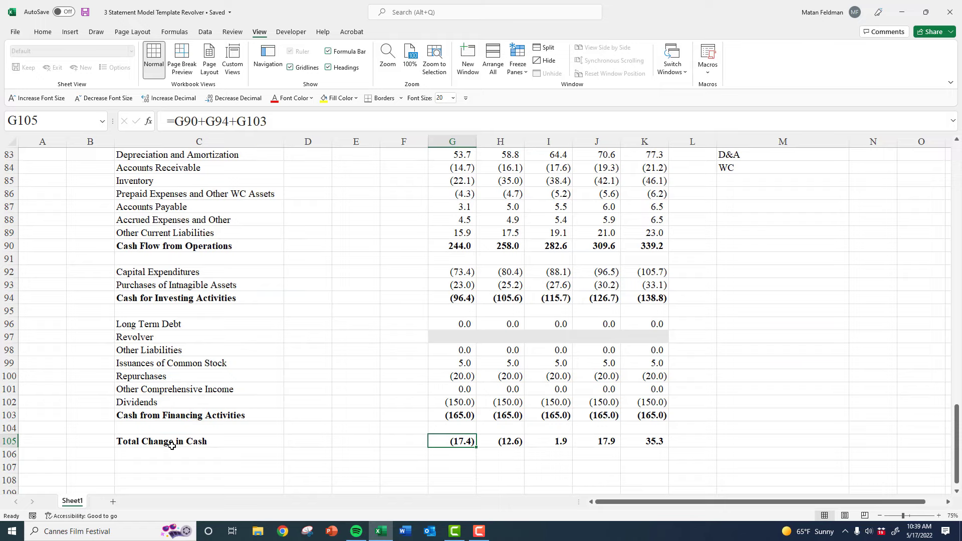
{"action": "left_click_drag", "start_coordinate": [170, 446], "coordinate": [646, 443]}
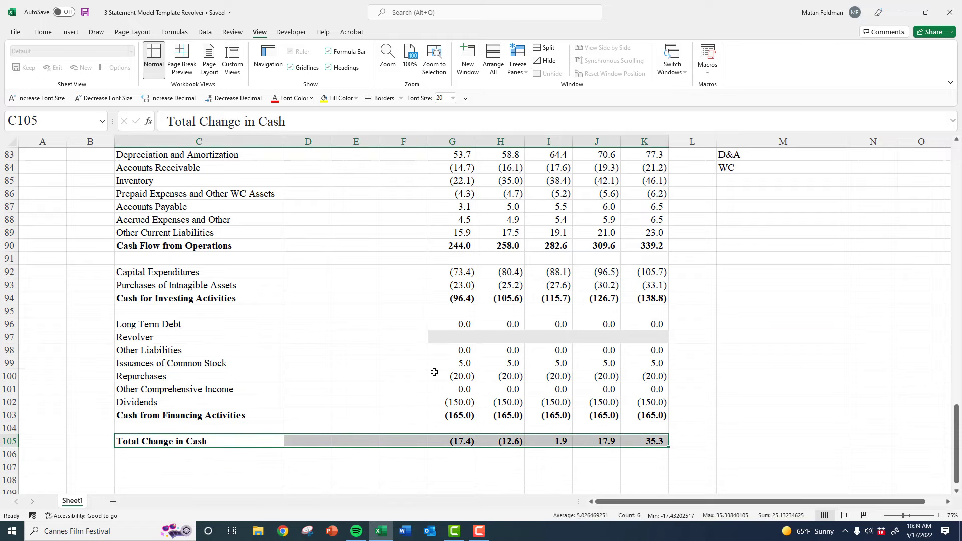
Split the worksheet horizontally above row 40, keeping the balance sheet's Cash and Equivalents row in the upper pane
{"action": "scroll", "coordinate": [434, 371], "scroll_direction": "up", "scroll_amount": 18}
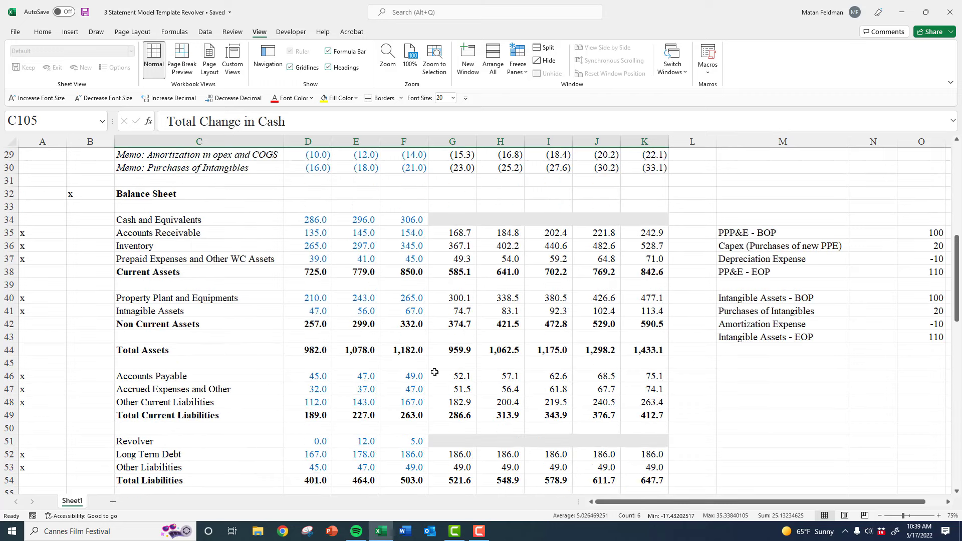
{"action": "scroll", "coordinate": [434, 372], "scroll_direction": "up", "scroll_amount": 1}
{"action": "left_click", "coordinate": [459, 258]}
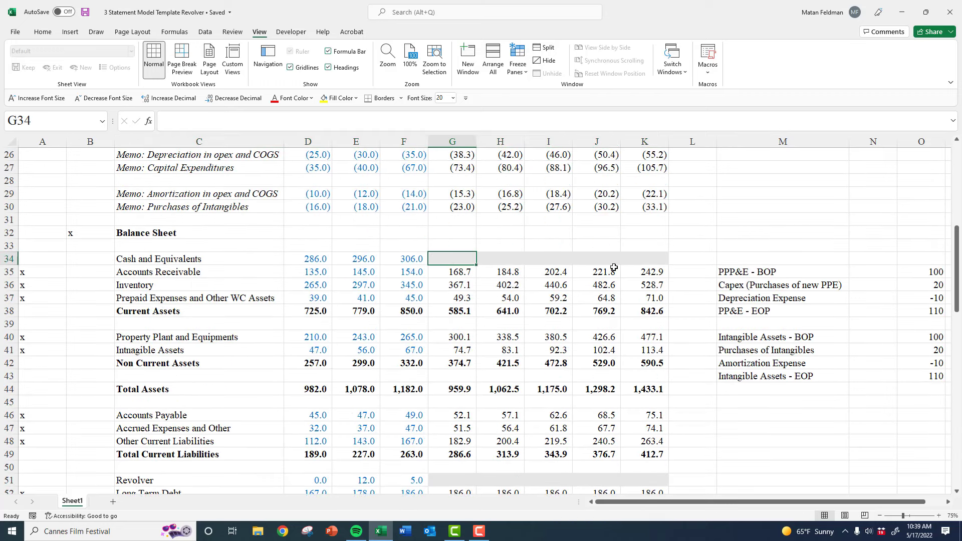
{"action": "key", "text": "Left"}
{"action": "key", "text": "Down"}
{"action": "key", "text": "Left"}
{"action": "key", "text": "Down"}
{"action": "key", "text": "Left"}
{"action": "key", "text": "Left"}
{"action": "key", "text": "Left"}
{"action": "key", "text": "Left"}
{"action": "key", "text": "Down"}
{"action": "key", "text": "Down"}
{"action": "key", "text": "Down"}
{"action": "key", "text": "Down"}
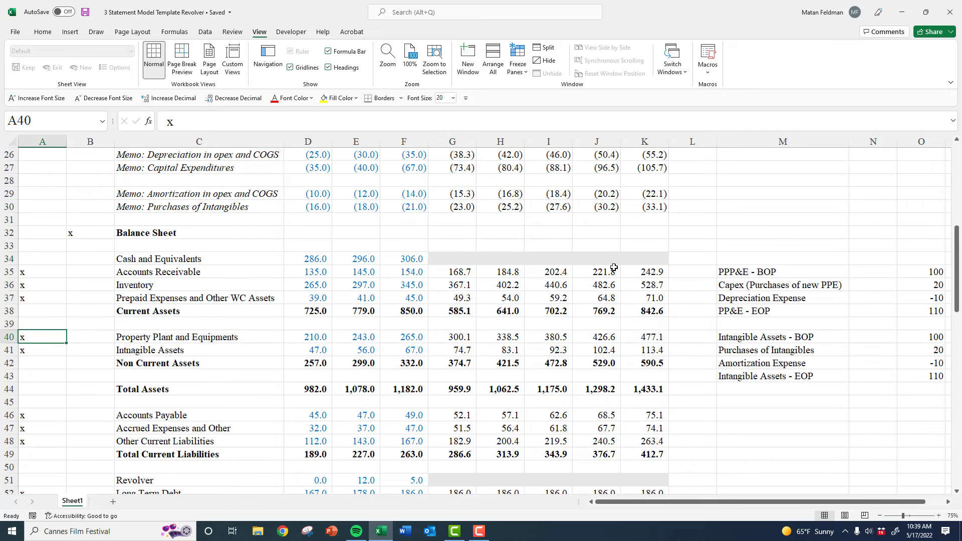
{"action": "key", "text": "alt+w"}
{"action": "key", "text": "s"}
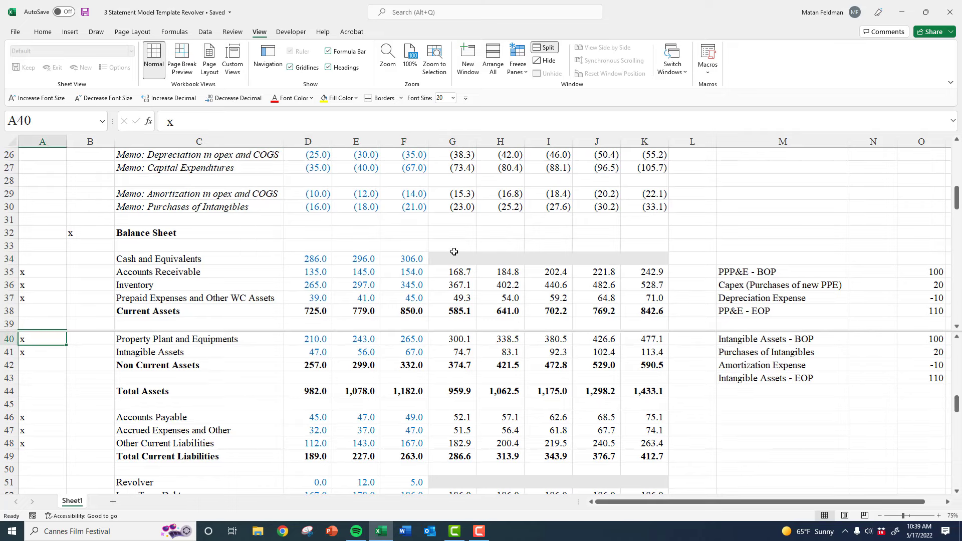
{"action": "left_click", "coordinate": [454, 252]}
{"action": "type", "text": "="}
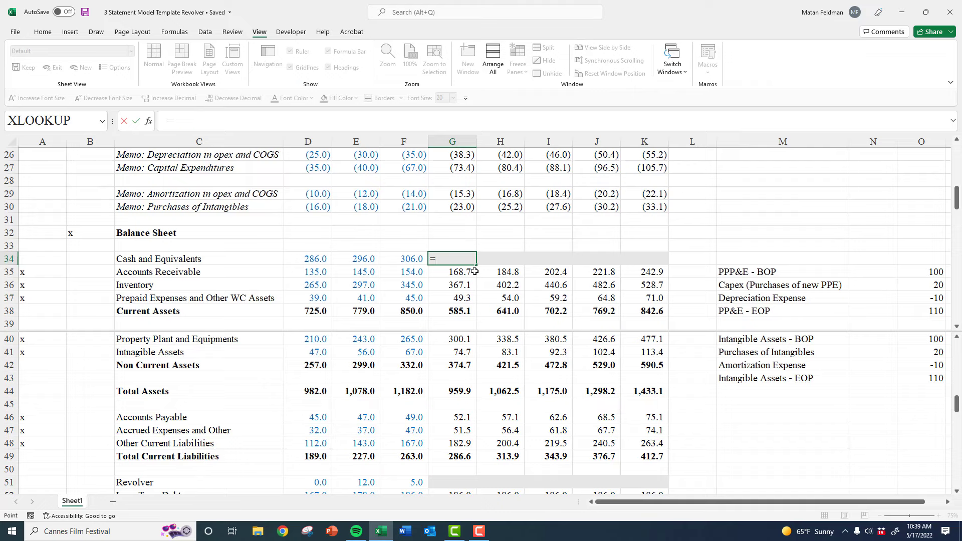
{"action": "key", "text": "Left"}
{"action": "key", "text": "Escape"}
Enter =F34+G105 in G34 so projected Cash and Equivalents equals prior-year cash plus the Total Change in Cash
{"action": "left_click", "coordinate": [444, 376]}
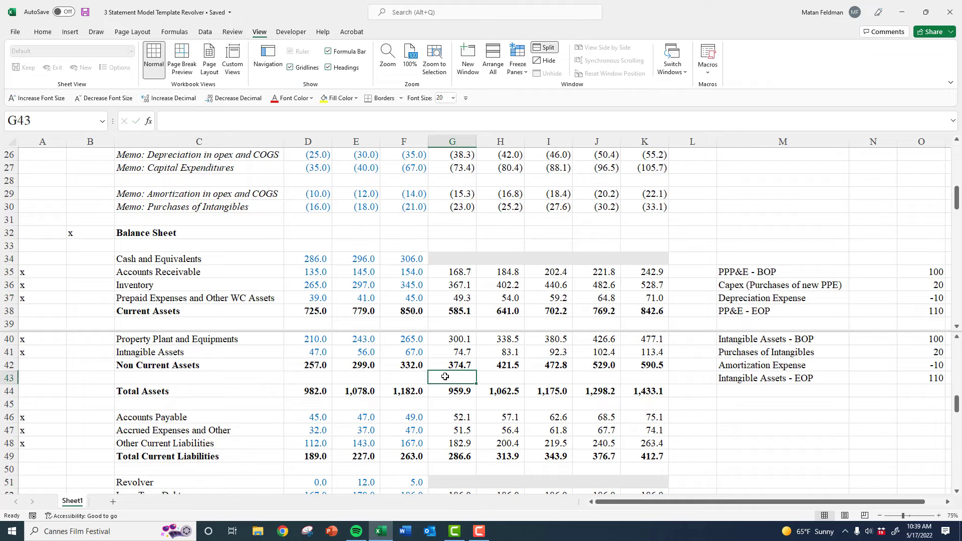
{"action": "scroll", "coordinate": [445, 376], "scroll_direction": "down", "scroll_amount": 11}
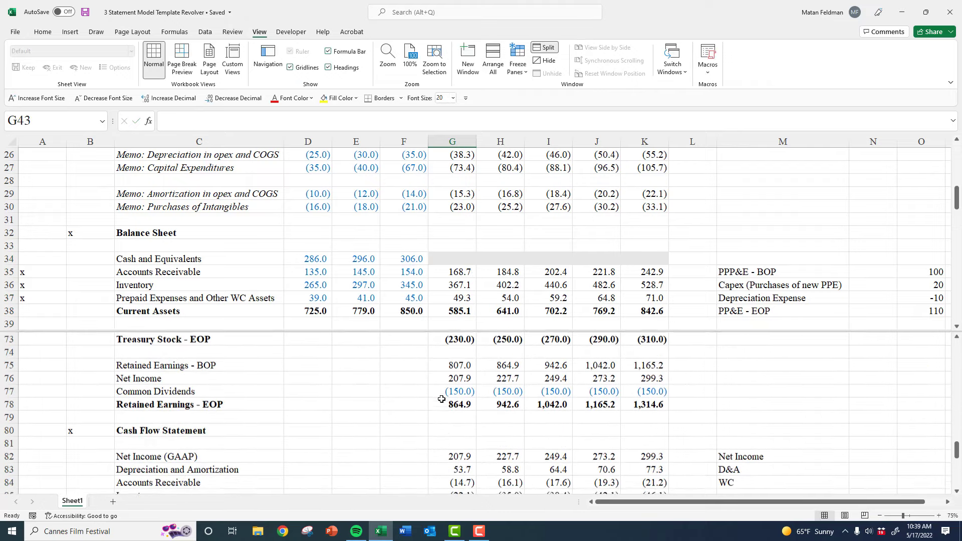
{"action": "scroll", "coordinate": [441, 399], "scroll_direction": "down", "scroll_amount": 9}
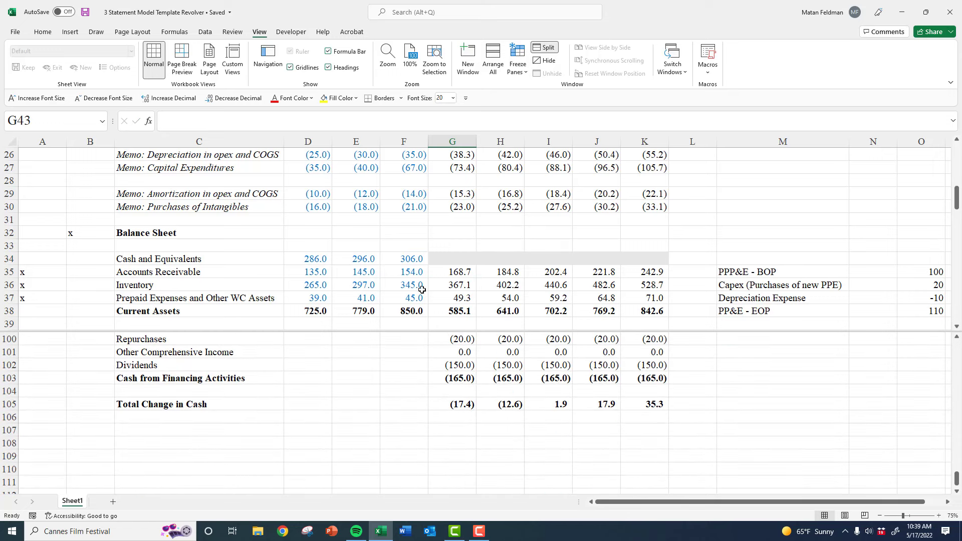
{"action": "left_click", "coordinate": [438, 262]}
{"action": "type", "text": "="}
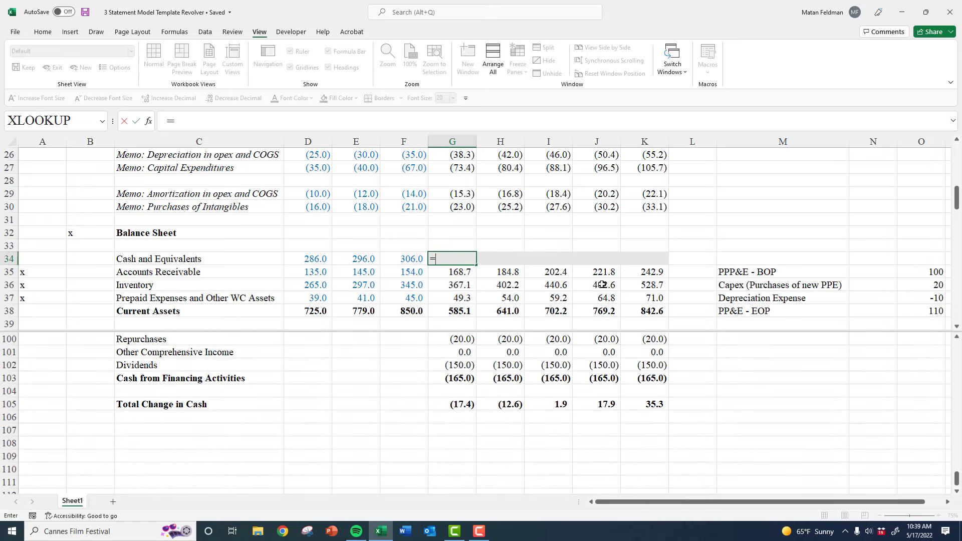
{"action": "key", "text": "Left"}
{"action": "type", "text": "+"}
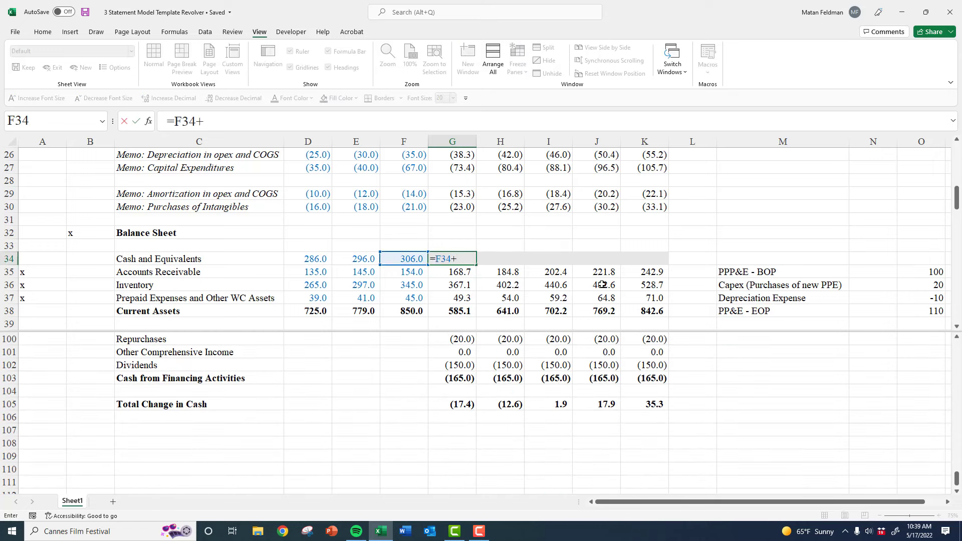
{"action": "key", "text": "F6"}
{"action": "key", "text": "Right"}
{"action": "key", "text": "Down"}
{"action": "key", "text": "Down"}
{"action": "key", "text": "Down"}
{"action": "key", "text": "Down"}
{"action": "key", "text": "Down"}
{"action": "key", "text": "Down"}
{"action": "key", "text": "Right"}
{"action": "key", "text": "Right"}
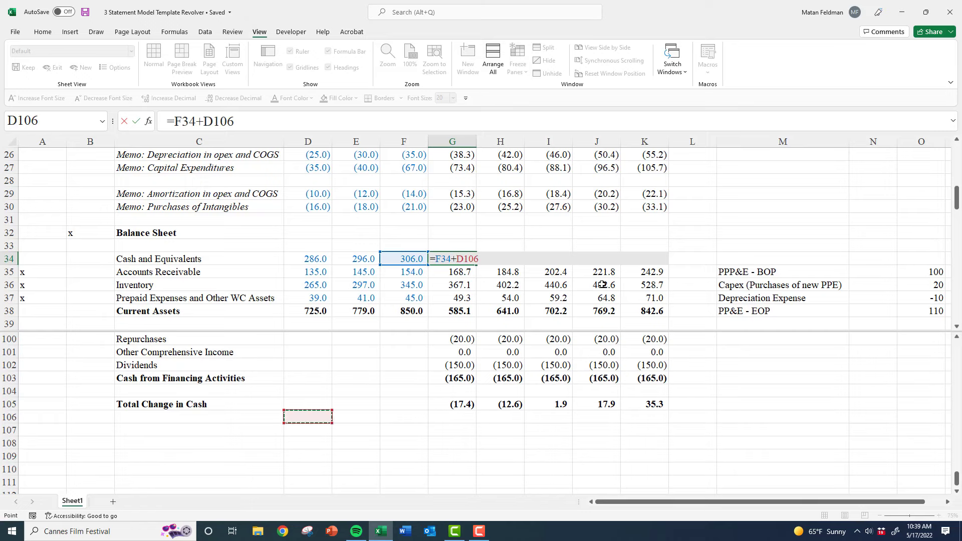
{"action": "key", "text": "Right"}
{"action": "key", "text": "Right"}
{"action": "key", "text": "Right"}
{"action": "key", "text": "Up"}
{"action": "key", "text": "ctrl+Return"}
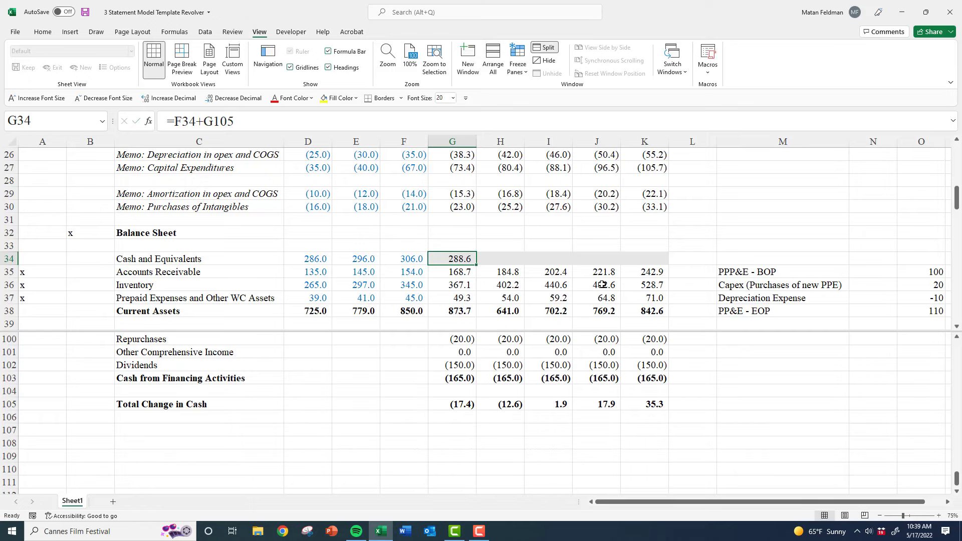
Copy the Cash and Equivalents formula from G34 across the remaining projection years through K34
{"action": "key", "text": "shift+Right"}
{"action": "key", "text": "shift+Right"}
{"action": "key", "text": "shift+Right"}
{"action": "key", "text": "shift+Right"}
{"action": "key", "text": "ctrl+c"}
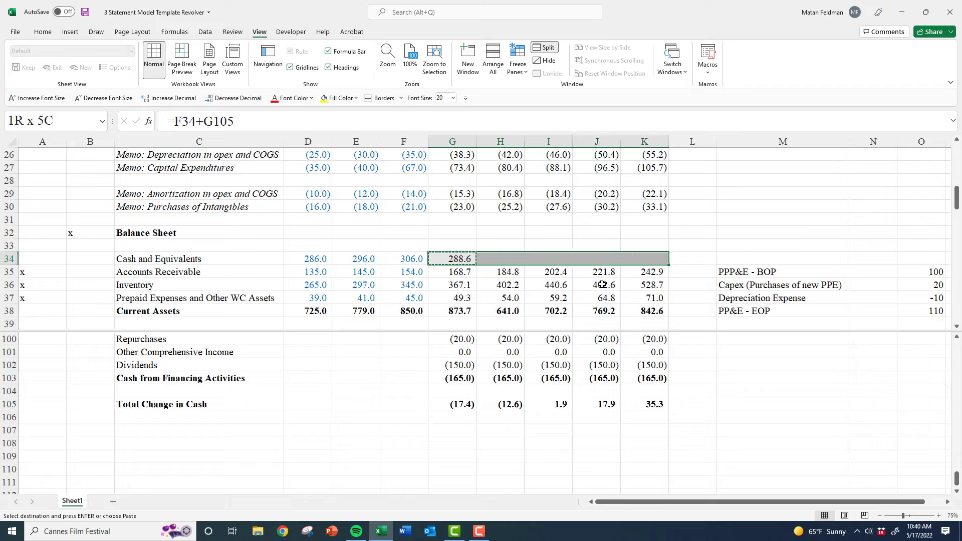
{"action": "key", "text": "ctrl+v"}
{"action": "key", "text": "Escape"}
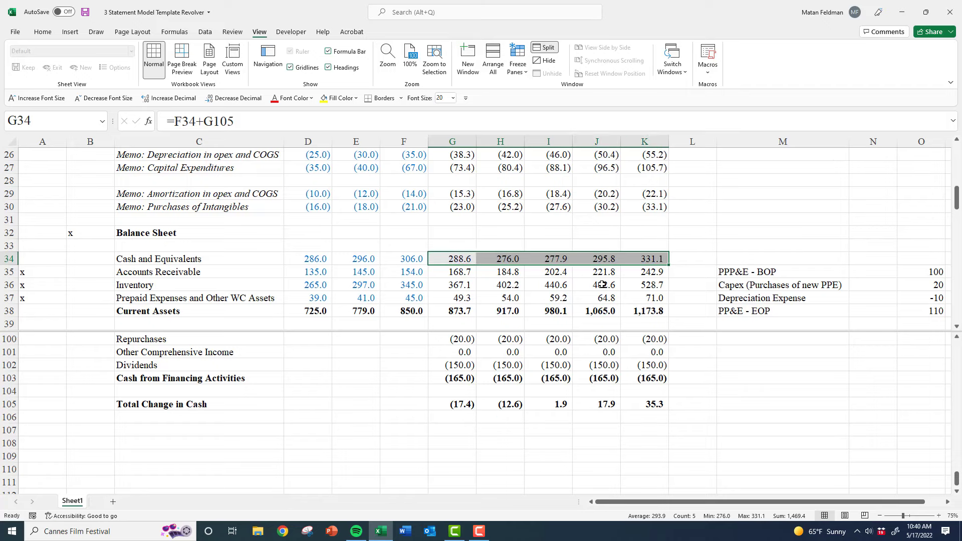
Check the Cash and Equivalents formulas in H34 through K34 against prior-year cash and the Total Change in Cash references
{"action": "key", "text": "Right"}
{"action": "key", "text": "F2"}
{"action": "key", "text": "Escape"}
{"action": "key", "text": "Right"}
{"action": "key", "text": "F2"}
{"action": "key", "text": "Escape"}
{"action": "key", "text": "Right"}
{"action": "key", "text": "F2"}
{"action": "key", "text": "Escape"}
{"action": "key", "text": "Right"}
{"action": "key", "text": "F2"}
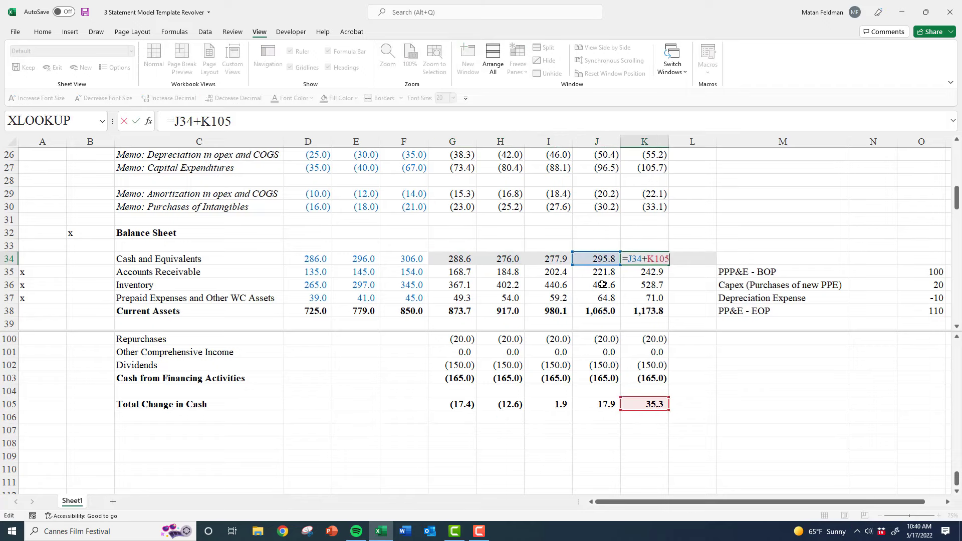
{"action": "key", "text": "Escape"}
{"action": "key", "text": "Left"}
{"action": "key", "text": "Left"}
{"action": "key", "text": "Left"}
{"action": "key", "text": "Left"}
{"action": "key", "text": "Left"}
{"action": "key", "text": "Right"}
{"action": "key", "text": "Down"}
{"action": "key", "text": "Down"}
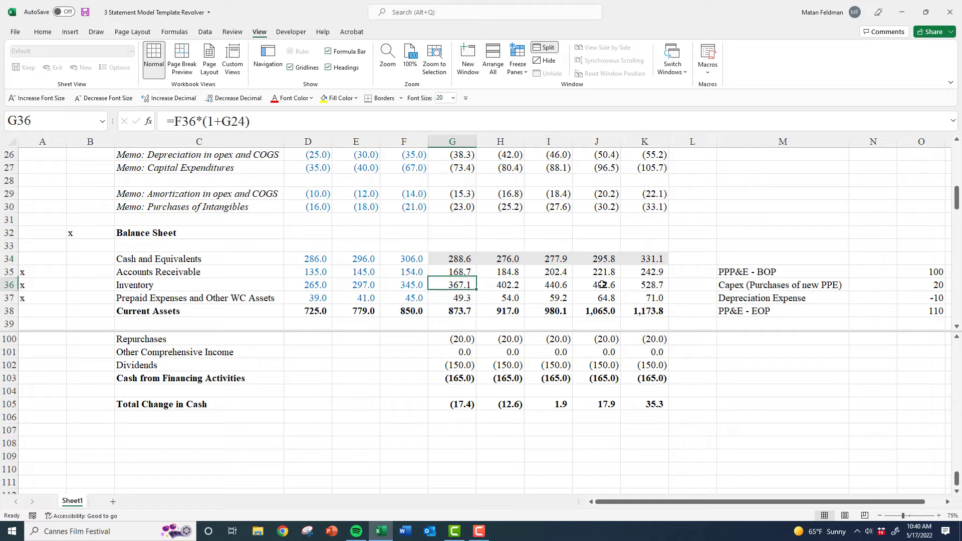
Examine the balance sheet's liabilities and equity alongside the cash flow statement's financing section, including both Revolver rows
{"action": "left_click", "coordinate": [395, 249]}
{"action": "scroll", "coordinate": [394, 249], "scroll_direction": "down", "scroll_amount": 2}
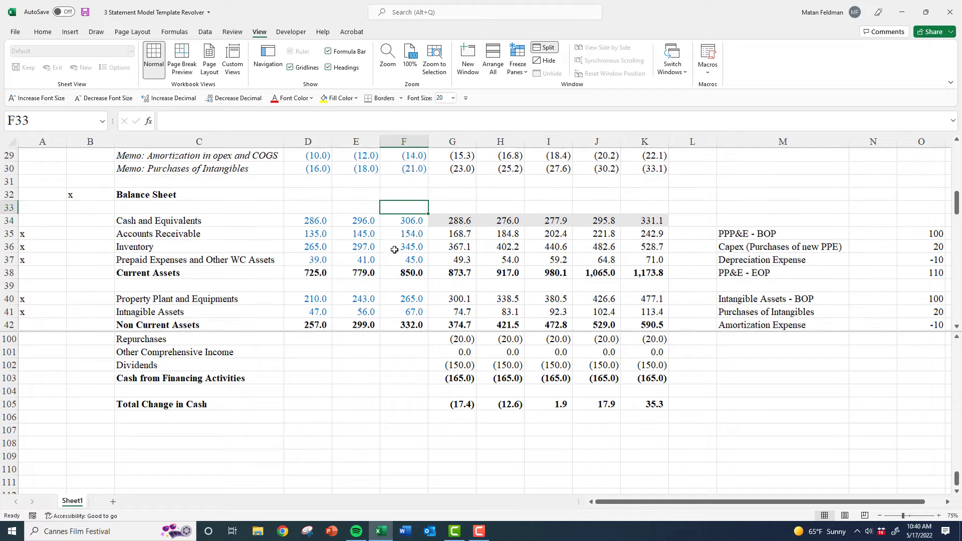
{"action": "scroll", "coordinate": [394, 250], "scroll_direction": "down", "scroll_amount": 4}
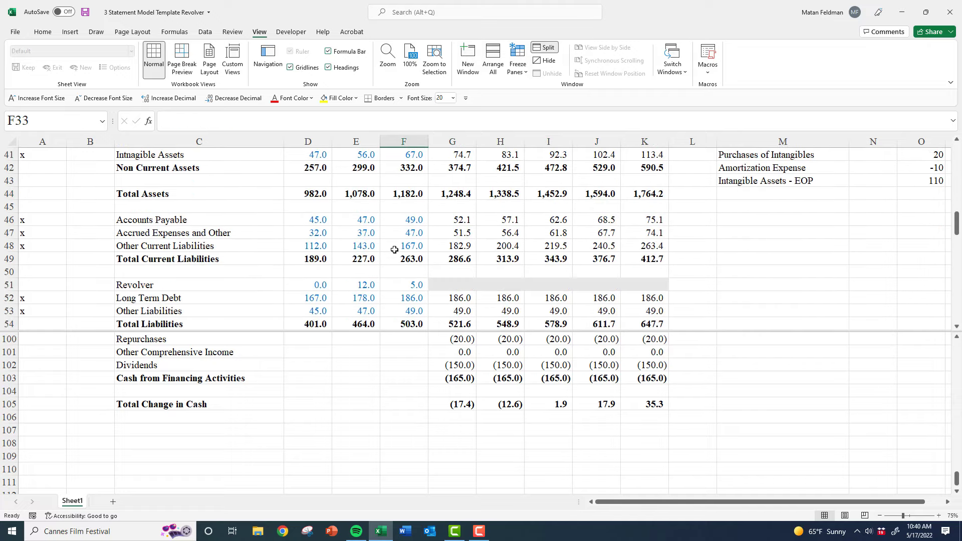
{"action": "left_click", "coordinate": [222, 421]}
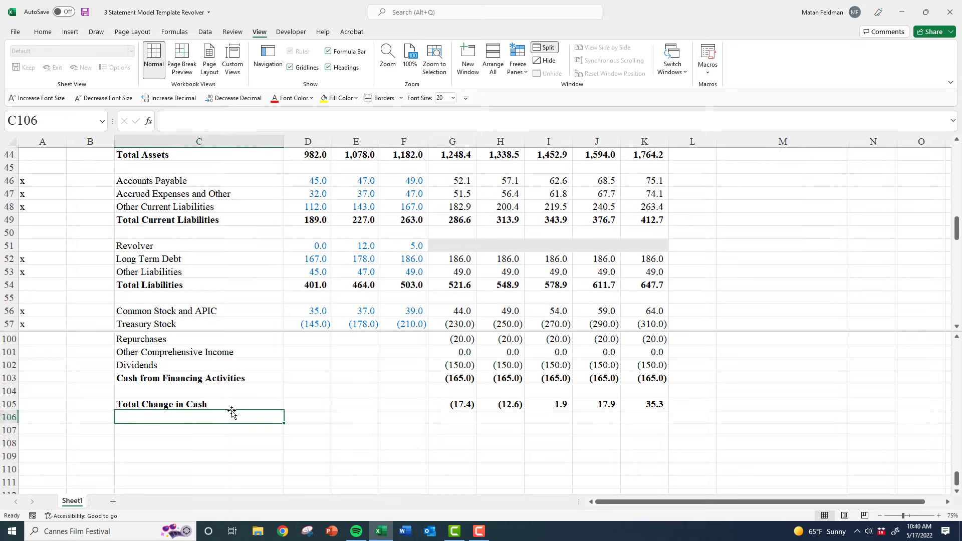
{"action": "scroll", "coordinate": [251, 421], "scroll_direction": "up", "scroll_amount": 2}
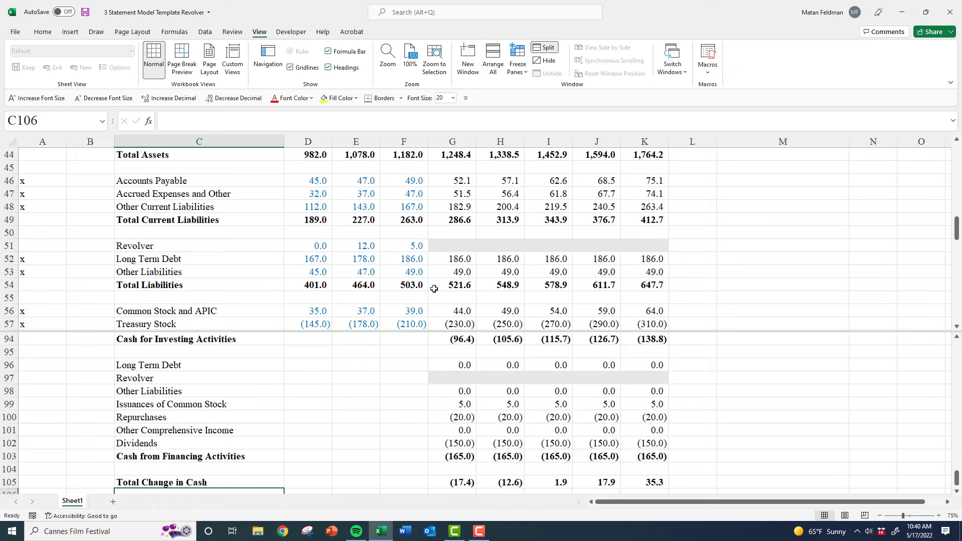
{"action": "scroll", "coordinate": [371, 450], "scroll_direction": "down", "scroll_amount": 1}
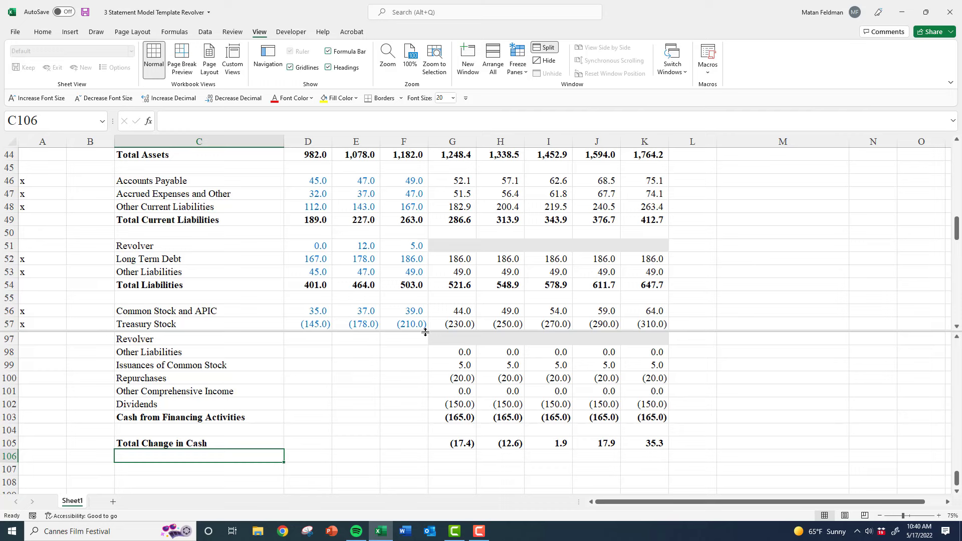
{"action": "left_click", "coordinate": [474, 270]}
{"action": "scroll", "coordinate": [474, 270], "scroll_direction": "down", "scroll_amount": 3}
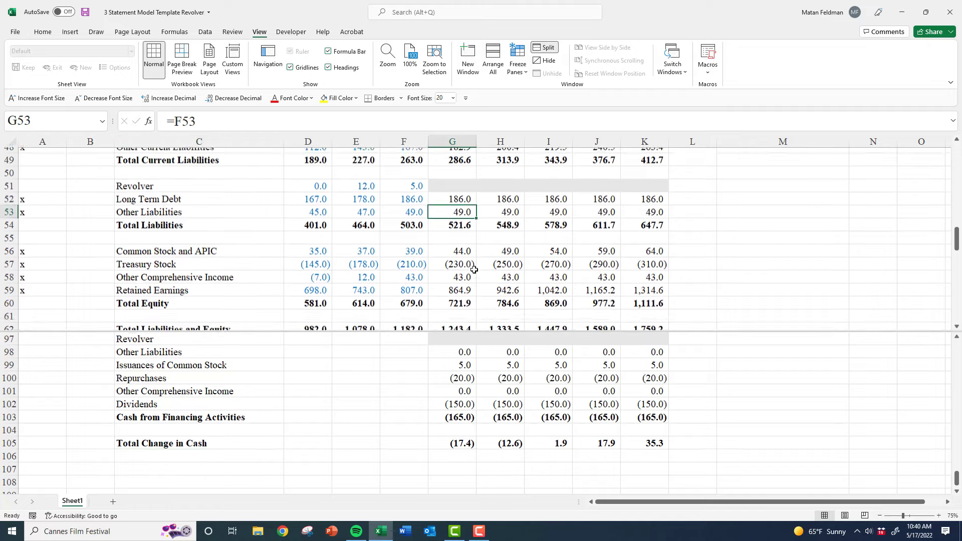
{"action": "scroll", "coordinate": [474, 270], "scroll_direction": "up", "scroll_amount": 2}
{"action": "scroll", "coordinate": [474, 270], "scroll_direction": "up", "scroll_amount": 1}
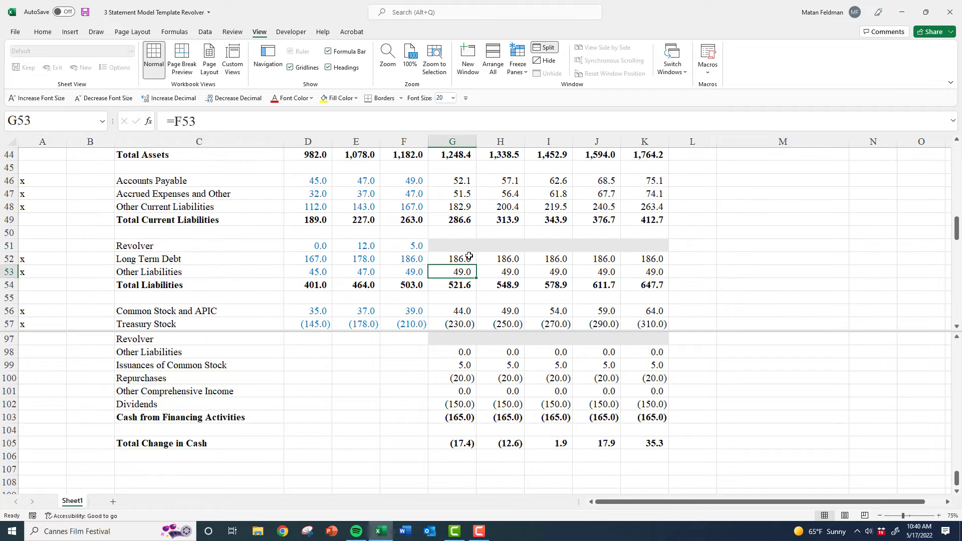
Enter =F51 in G51 so the balance sheet's projected Revolver equals the prior-year balance
{"action": "left_click", "coordinate": [455, 246]}
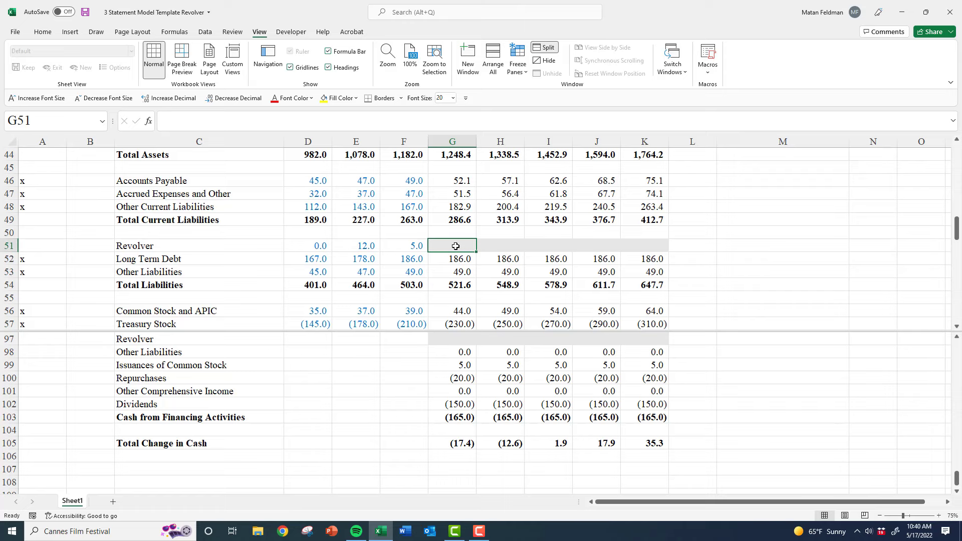
{"action": "type", "text": "="}
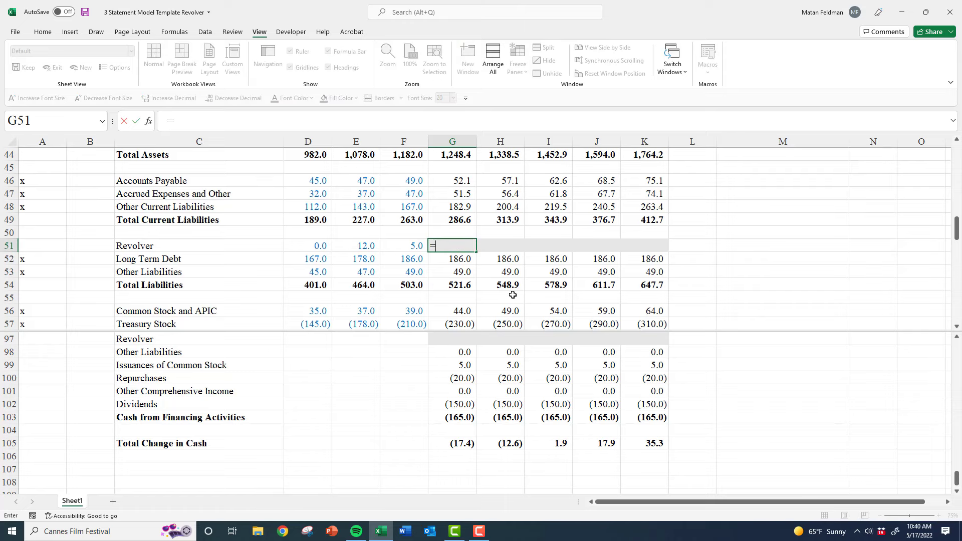
{"action": "key", "text": "Left"}
{"action": "key", "text": "ctrl+Return"}
Copy the balance sheet's Revolver formula from G51 across the remaining projection years through K51
{"action": "key", "text": "ctrl+c"}
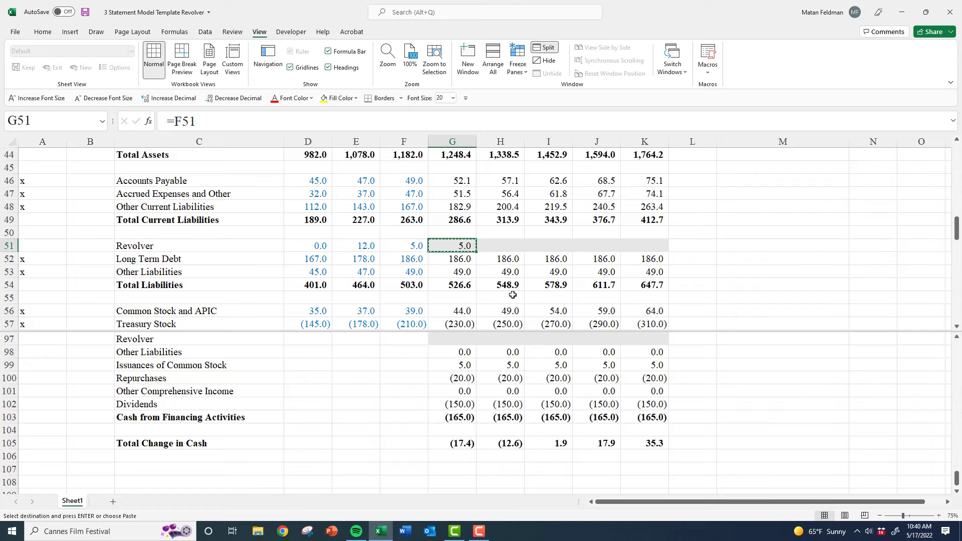
{"action": "key", "text": "shift+Right"}
{"action": "key", "text": "shift+Right"}
{"action": "key", "text": "shift+Right"}
{"action": "key", "text": "shift+Right"}
{"action": "key", "text": "ctrl+v"}
{"action": "key", "text": "Escape"}
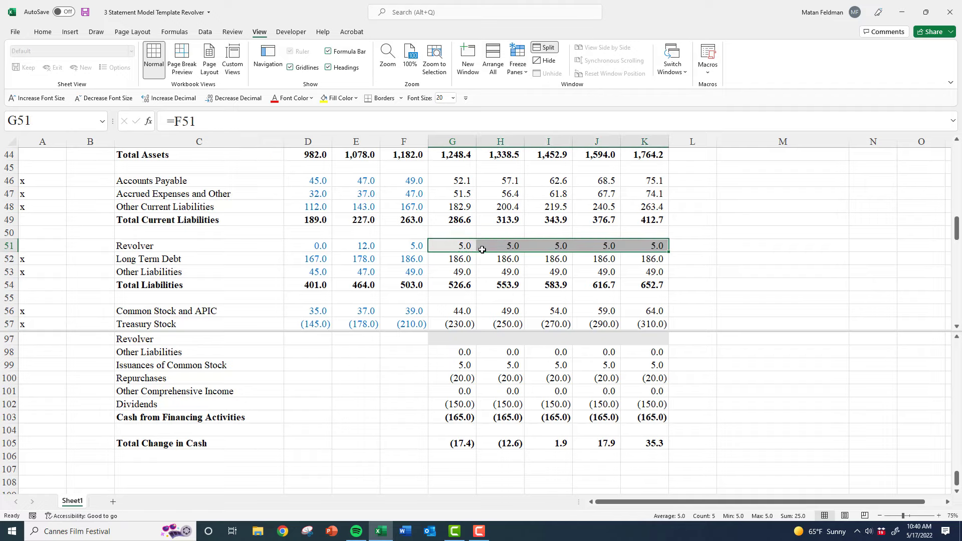
Enter =G51-F51 in G97 so the cash flow statement's Revolver line captures the change in the revolver balance
{"action": "scroll", "coordinate": [501, 281], "scroll_direction": "up", "scroll_amount": 4}
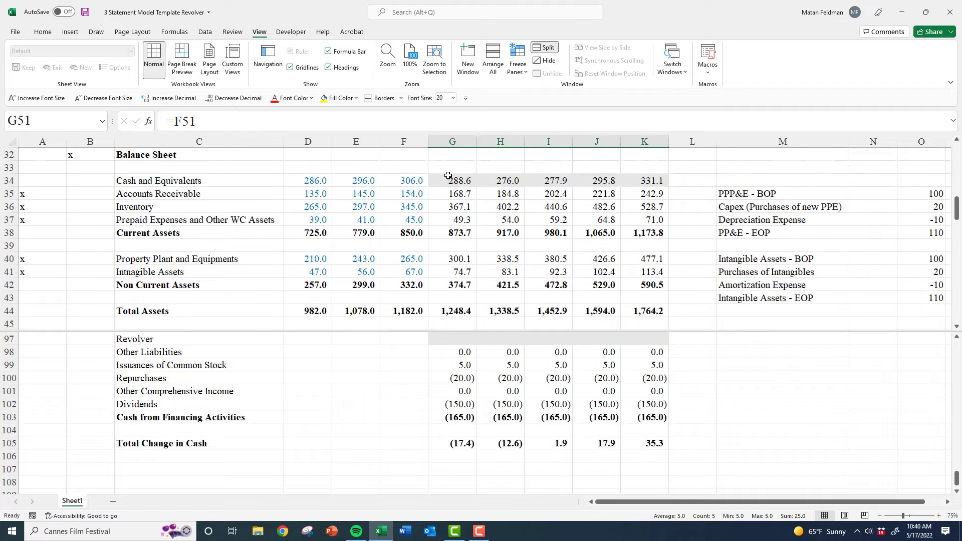
{"action": "left_click_drag", "start_coordinate": [449, 176], "coordinate": [638, 184]}
{"action": "scroll", "coordinate": [492, 240], "scroll_direction": "down", "scroll_amount": 4}
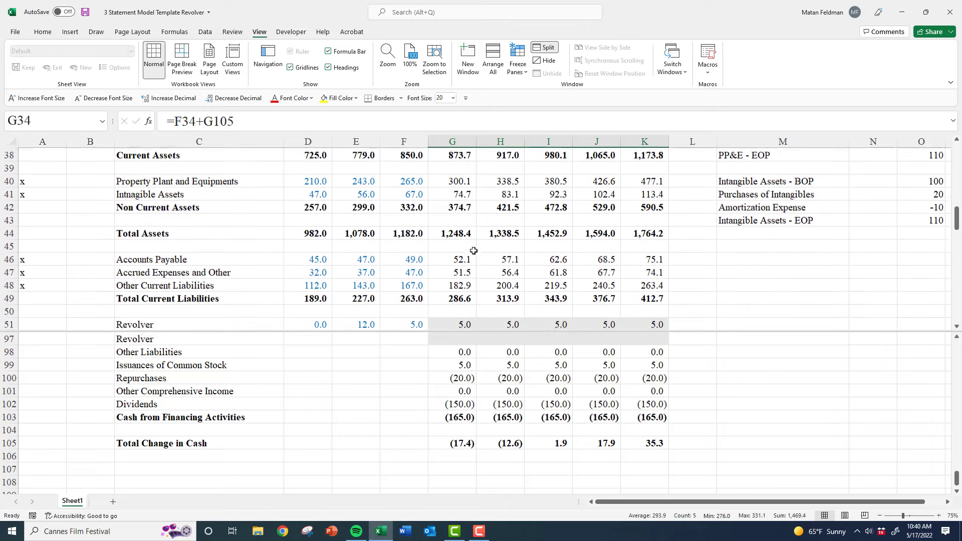
{"action": "left_click", "coordinate": [449, 249]}
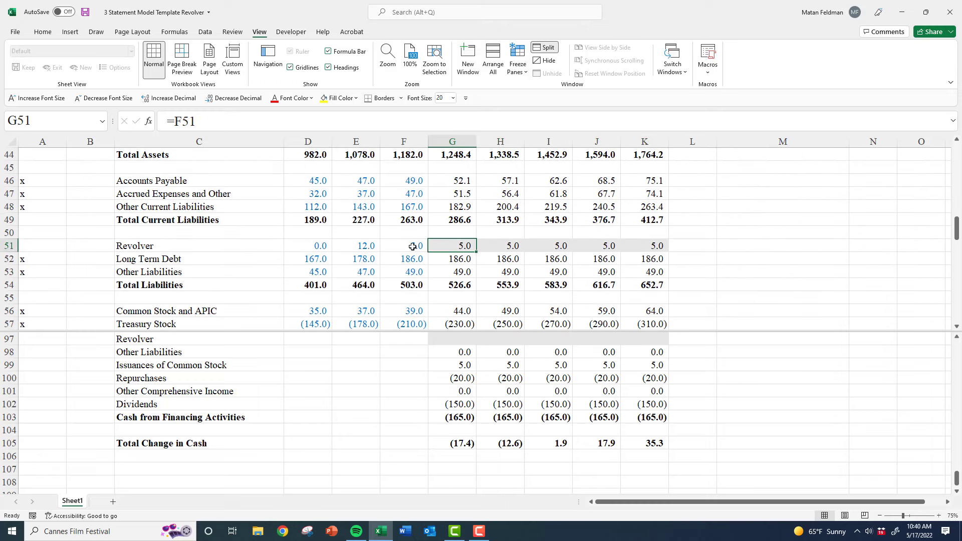
{"action": "left_click", "coordinate": [431, 367]}
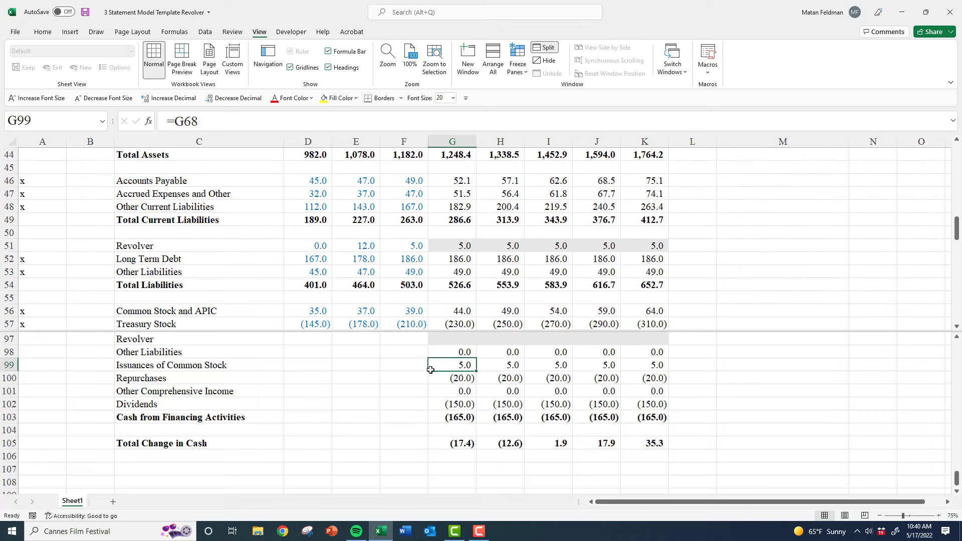
{"action": "scroll", "coordinate": [453, 383], "scroll_direction": "up", "scroll_amount": 1}
{"action": "left_click", "coordinate": [457, 379]}
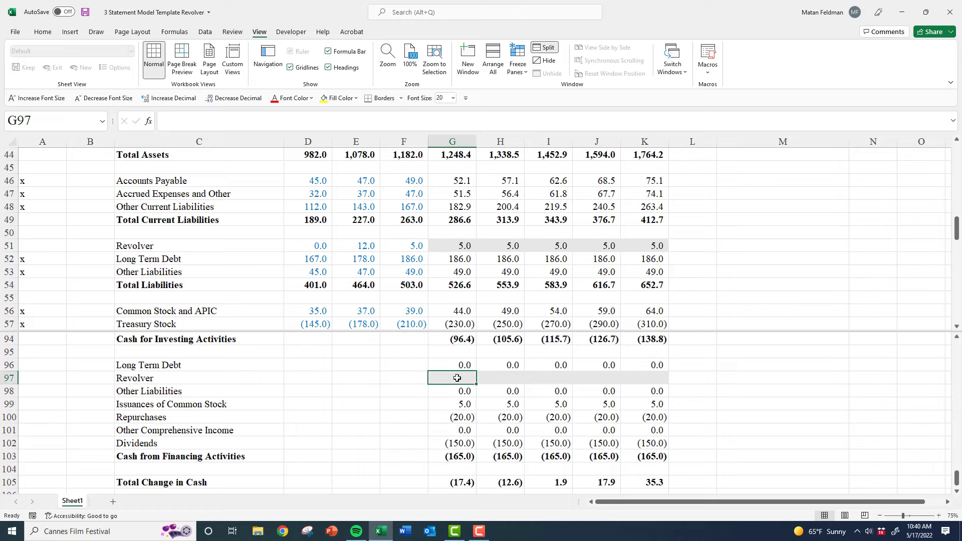
{"action": "type", "text": "="}
{"action": "left_click", "coordinate": [451, 247]}
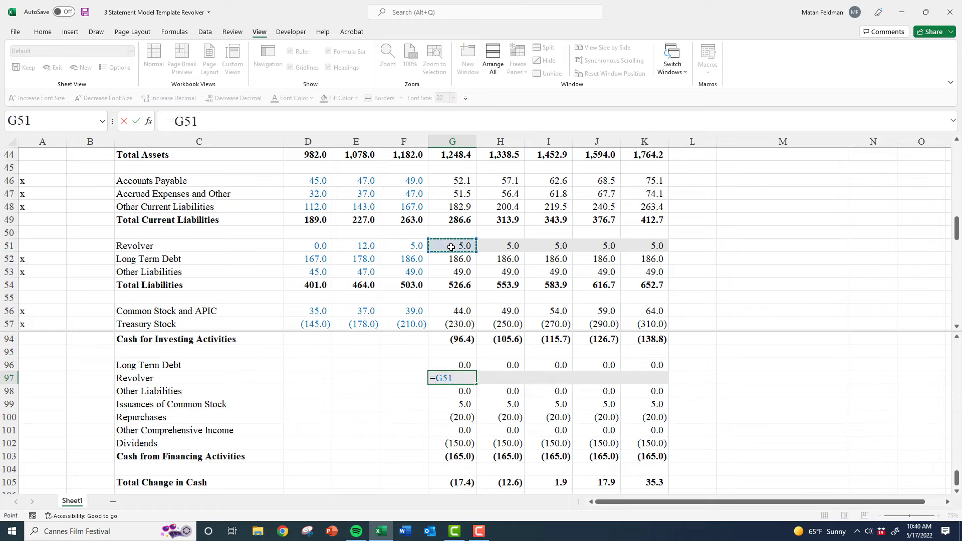
{"action": "type", "text": "-"}
{"action": "left_click", "coordinate": [415, 247]}
{"action": "key", "text": "ctrl+Return"}
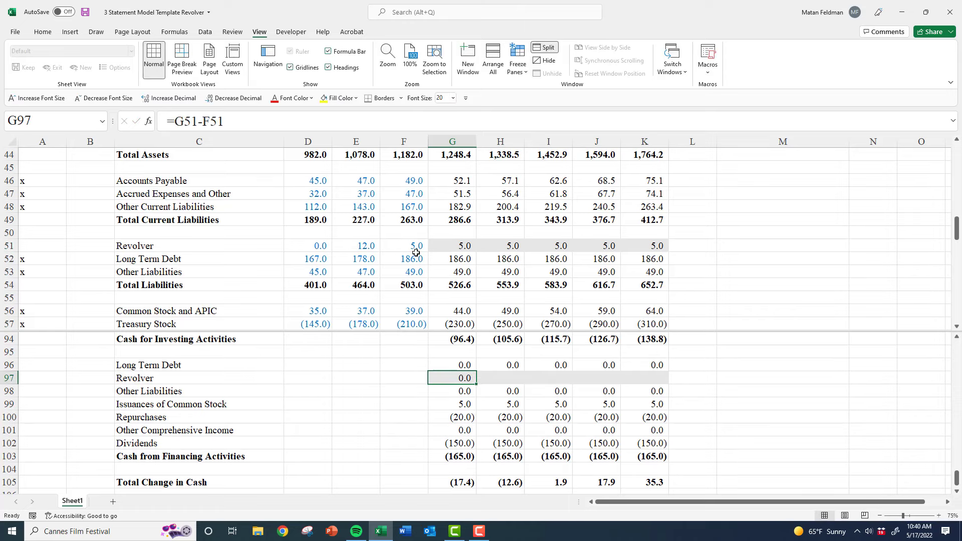
Fill the cash flow statement's Revolver formula from G97 across the projection years through K97
{"action": "key", "text": "shift+Right"}
{"action": "key", "text": "shift+Right"}
{"action": "key", "text": "shift+Right"}
{"action": "key", "text": "shift+Right"}
{"action": "key", "text": "ctrl+r"}
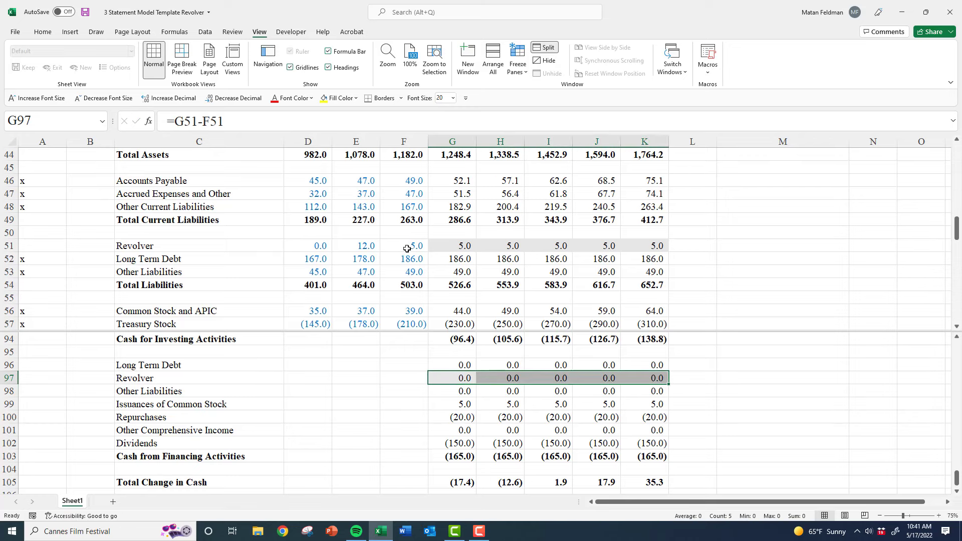
Enlarge the upper pane and check the Balance? row in row 64 across the actual and projection years
{"action": "left_click", "coordinate": [406, 248]}
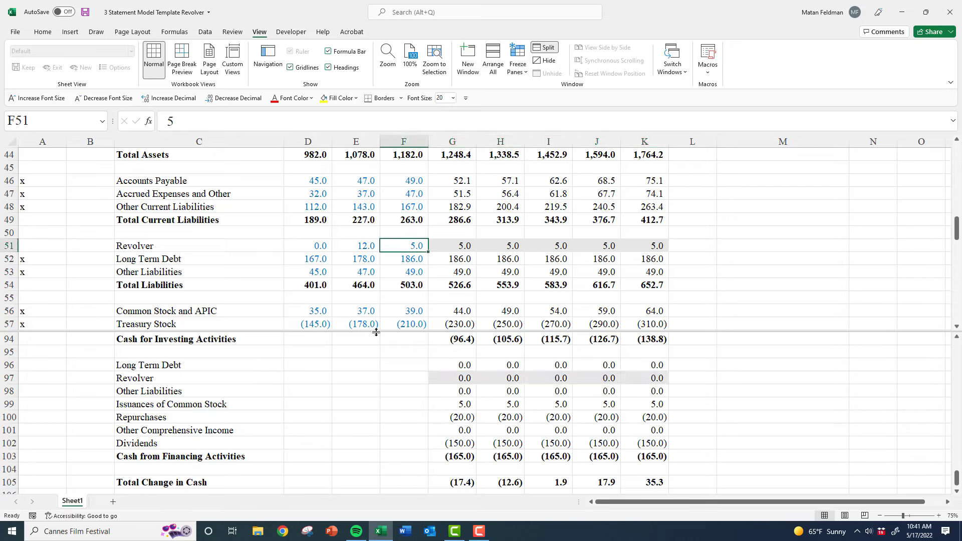
{"action": "left_click_drag", "start_coordinate": [377, 333], "coordinate": [376, 371]}
{"action": "scroll", "coordinate": [352, 285], "scroll_direction": "down", "scroll_amount": 3}
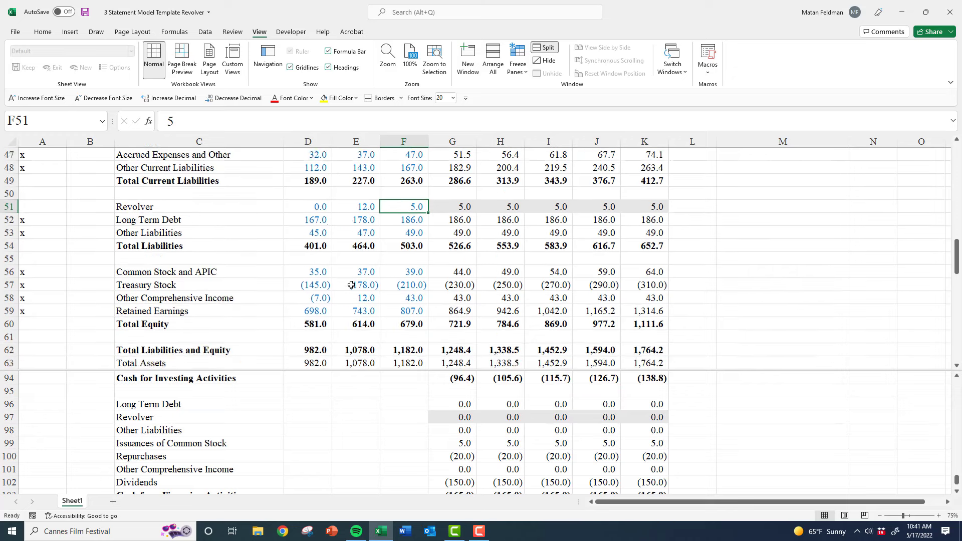
{"action": "left_click_drag", "start_coordinate": [639, 293], "coordinate": [199, 297]}
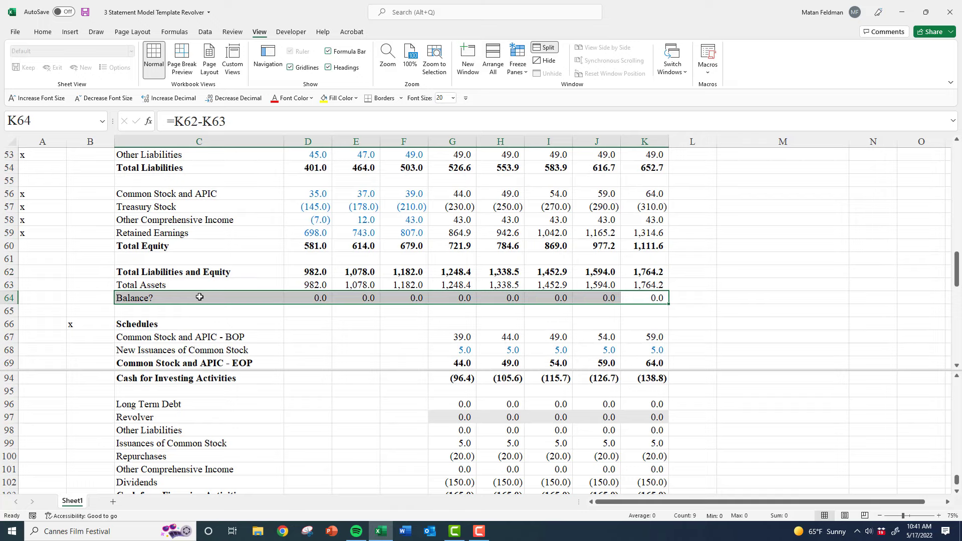
{"action": "double_click", "coordinate": [461, 299]}
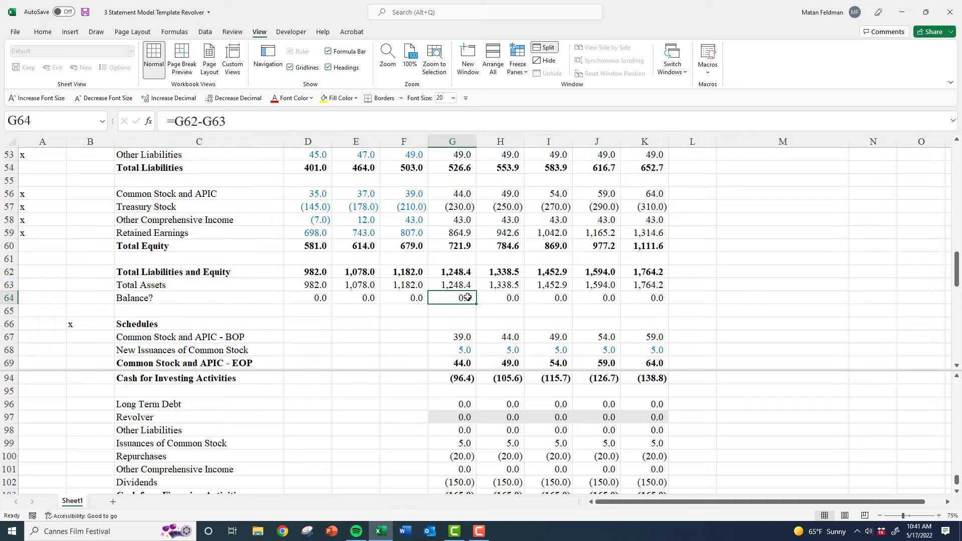
{"action": "double_click", "coordinate": [507, 298]}
{"action": "key", "text": "Escape"}
Return to the balance sheet's projected Revolver in G51 and remove the worksheet split
{"action": "scroll", "coordinate": [506, 297], "scroll_direction": "up", "scroll_amount": 5}
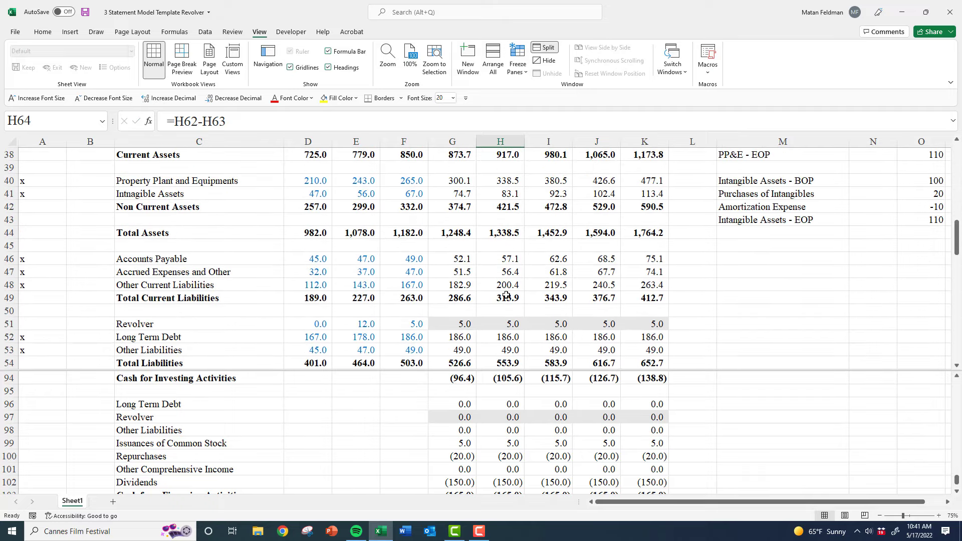
{"action": "scroll", "coordinate": [506, 294], "scroll_direction": "up", "scroll_amount": 2}
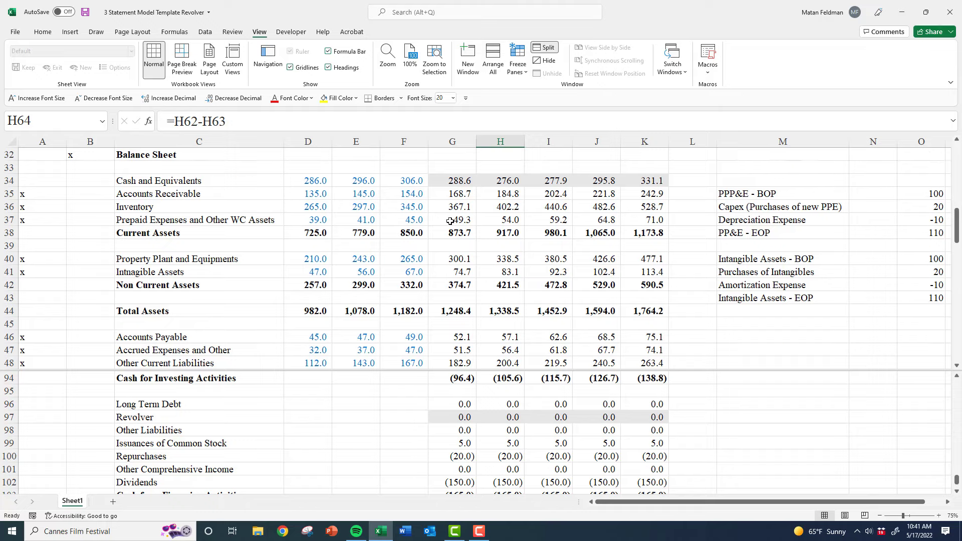
{"action": "scroll", "coordinate": [450, 221], "scroll_direction": "down", "scroll_amount": 1}
{"action": "scroll", "coordinate": [451, 238], "scroll_direction": "down", "scroll_amount": 1}
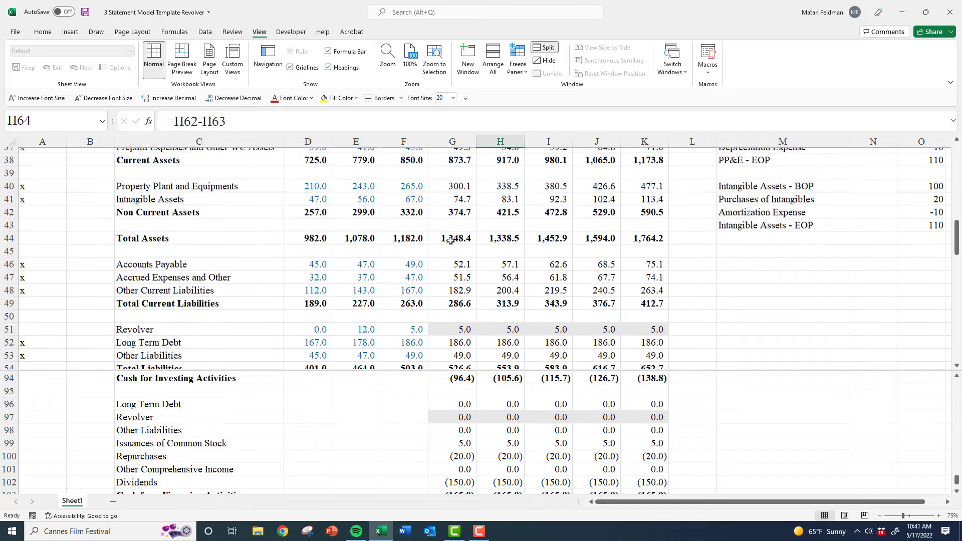
{"action": "left_click", "coordinate": [449, 325]}
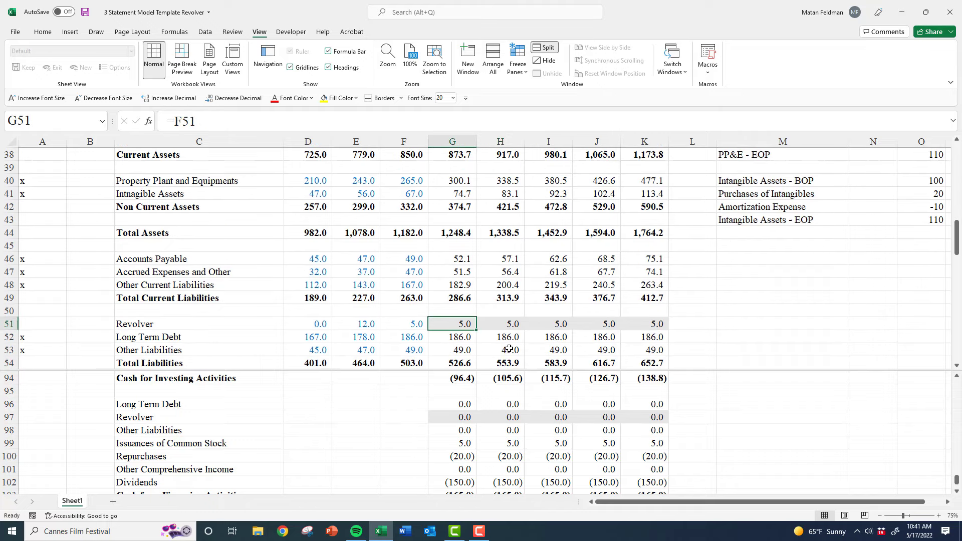
{"action": "key", "text": "alt+w"}
{"action": "key", "text": "s"}
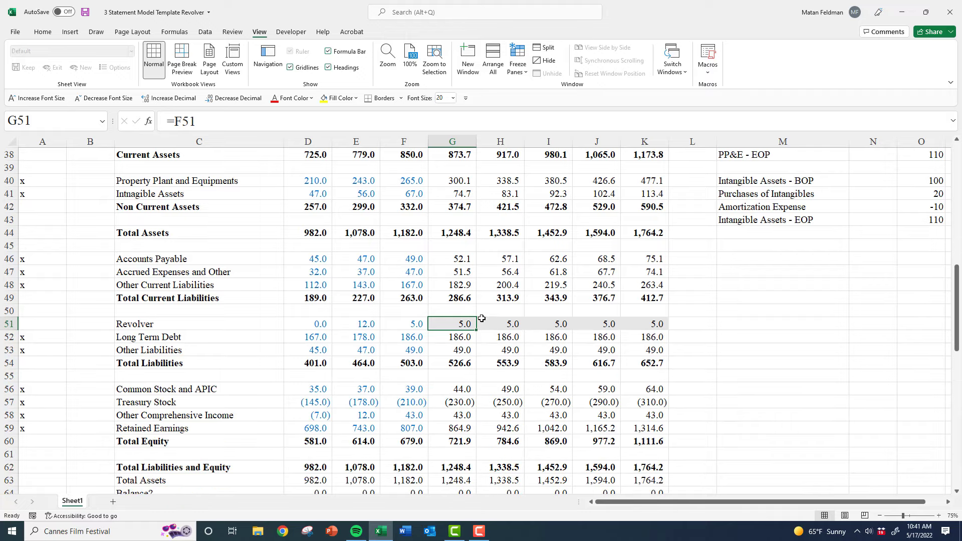
Review the Cash and Equivalents row across all years, D34 through K34, and return to the income statement
{"action": "scroll", "coordinate": [482, 315], "scroll_direction": "up", "scroll_amount": 3}
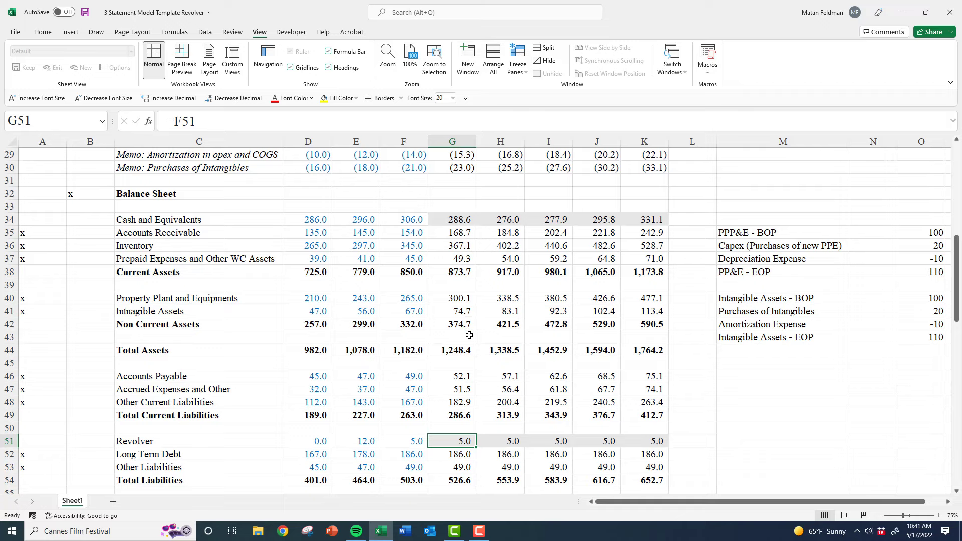
{"action": "scroll", "coordinate": [469, 334], "scroll_direction": "down", "scroll_amount": 1}
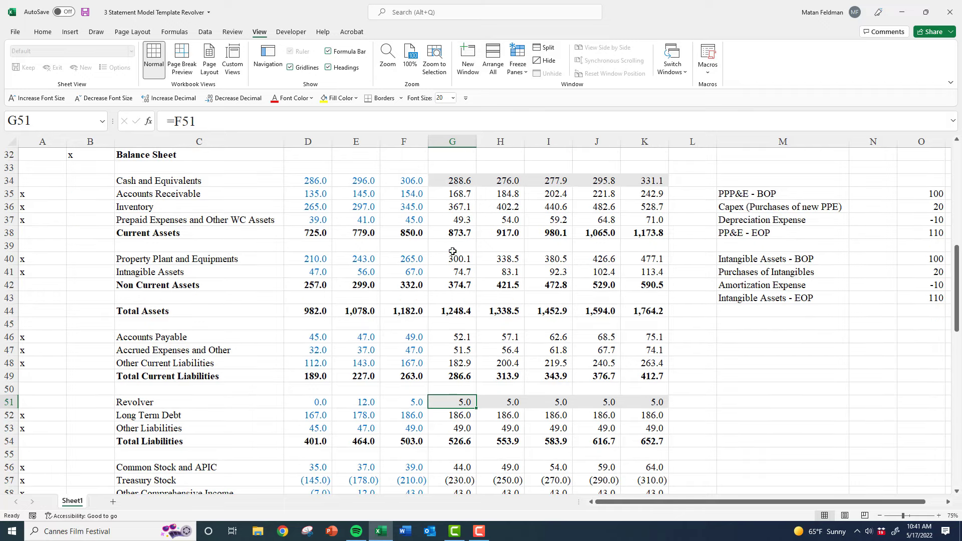
{"action": "left_click_drag", "start_coordinate": [324, 179], "coordinate": [646, 181]}
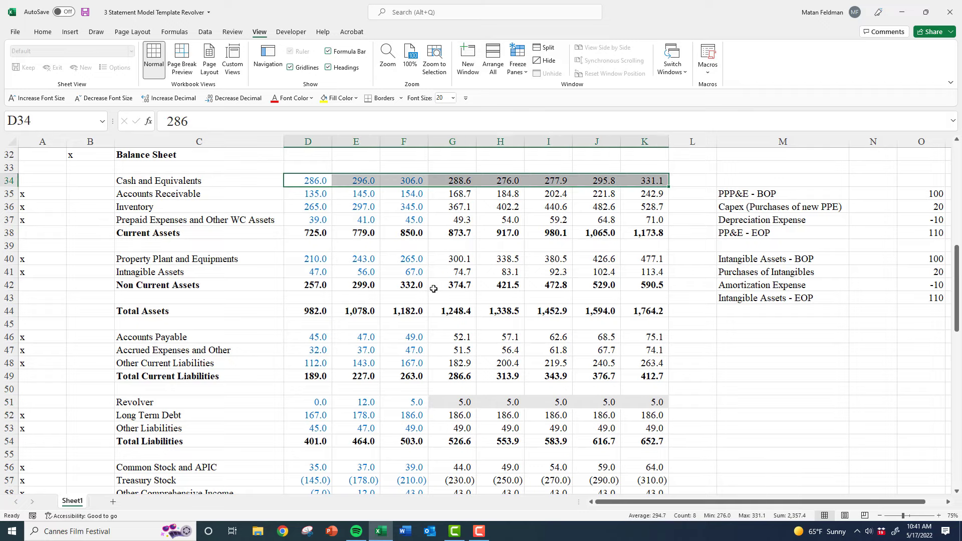
{"action": "scroll", "coordinate": [433, 289], "scroll_direction": "up", "scroll_amount": 5}
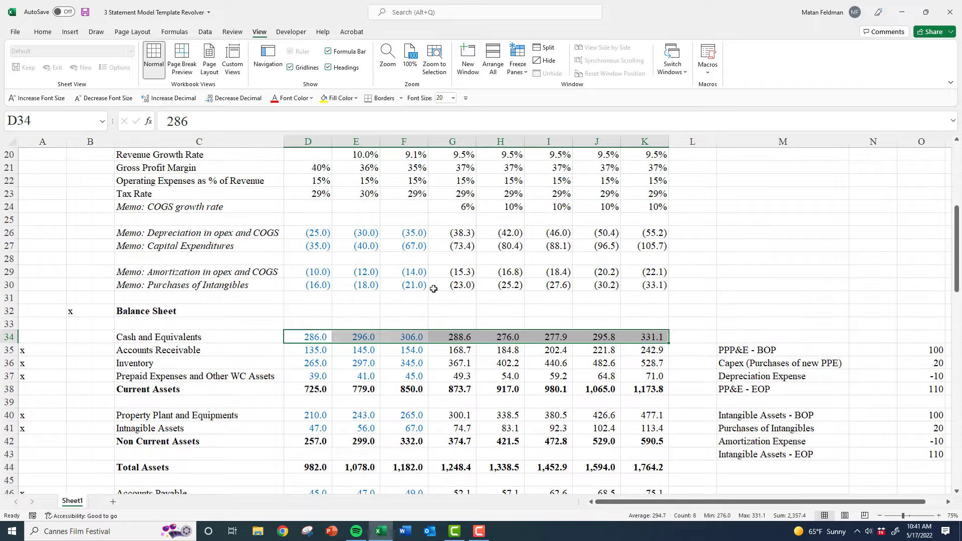
{"action": "scroll", "coordinate": [433, 288], "scroll_direction": "up", "scroll_amount": 6}
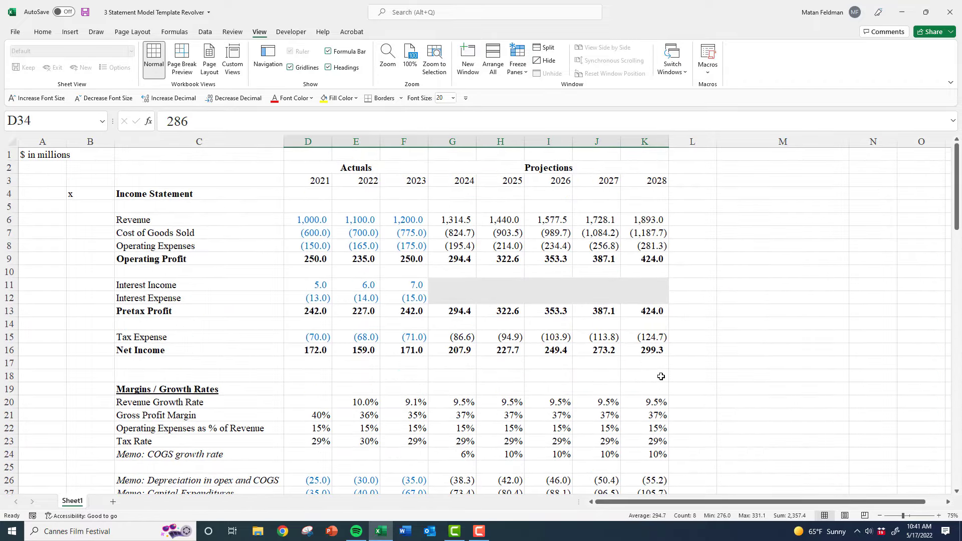
Set the 2024 Revenue Growth Rate in G20 to 0% in place of the historical average formula
{"action": "left_click", "coordinate": [464, 401]}
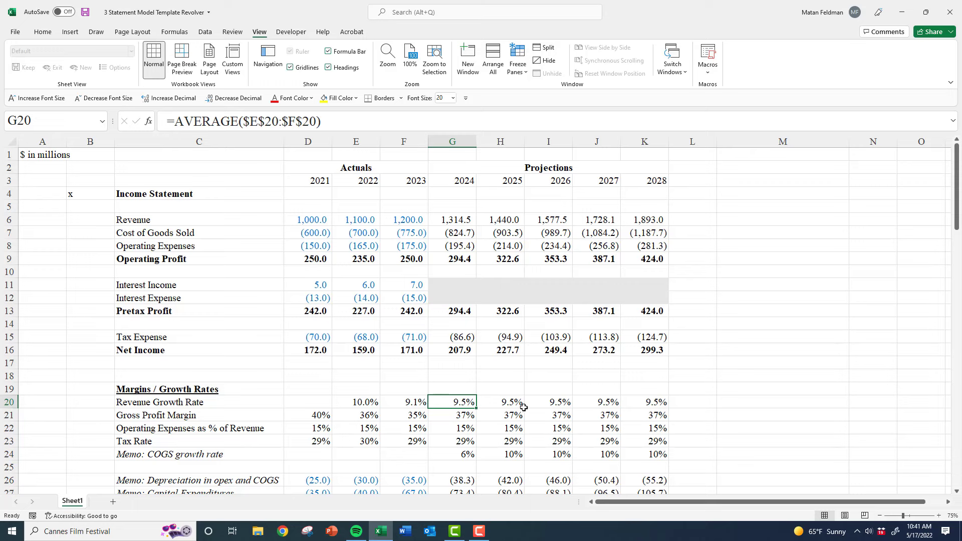
{"action": "left_click", "coordinate": [450, 416]}
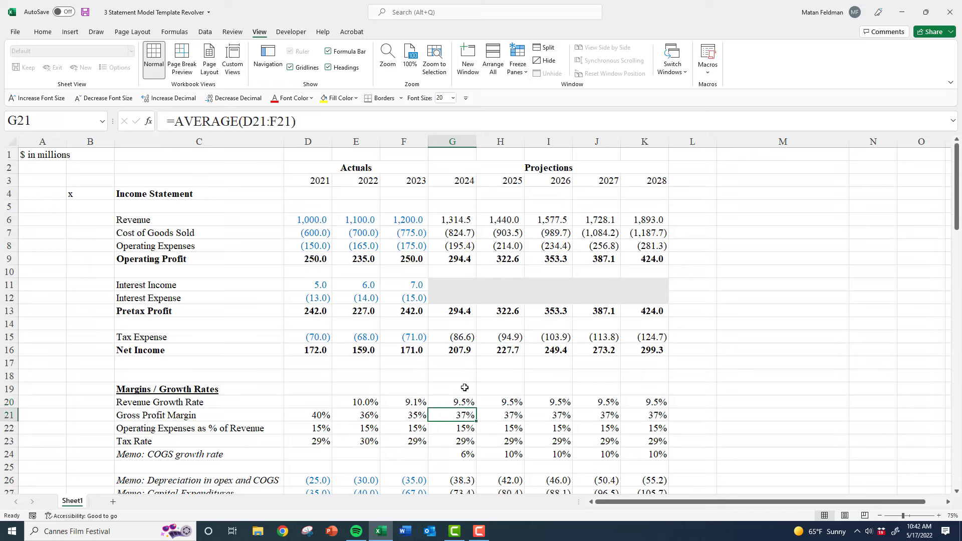
{"action": "key", "text": "Up"}
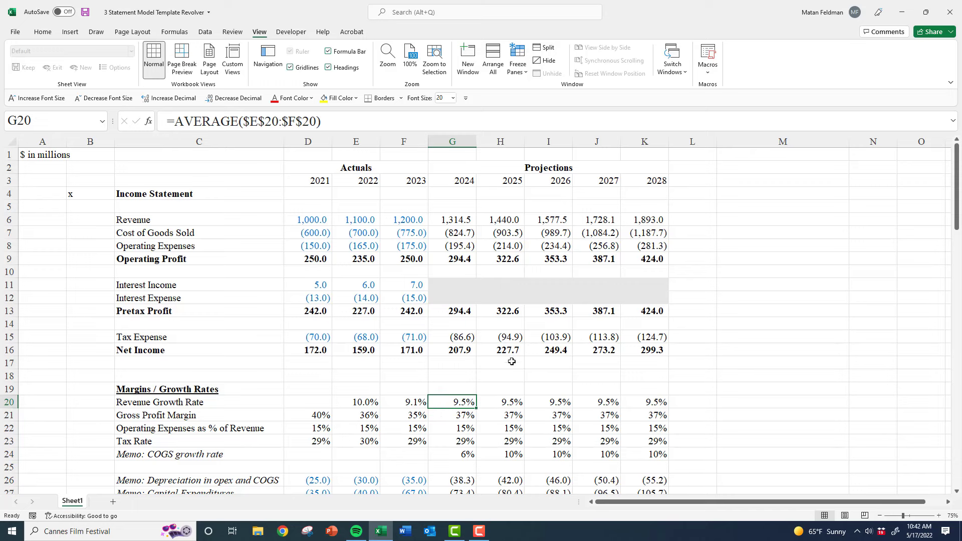
{"action": "type", "text": "0"}
{"action": "key", "text": "Return"}
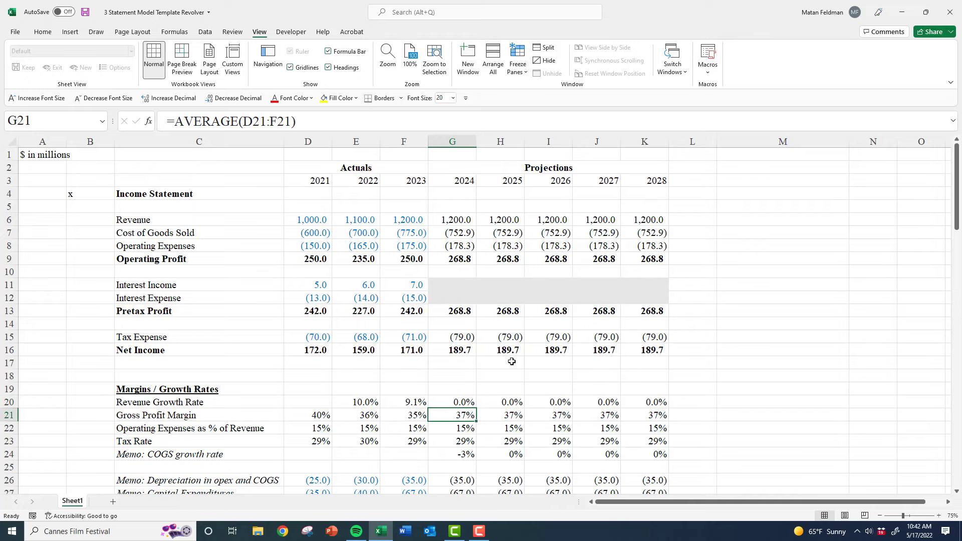
Try a 90% Gross Profit Margin for 2024 in G21 and replace it with 5%
{"action": "type", "text": "90"}
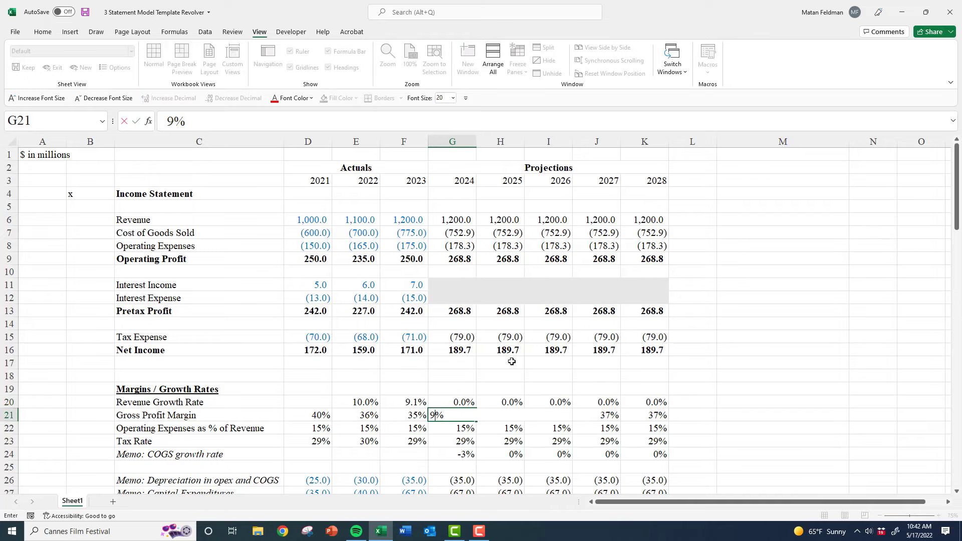
{"action": "key", "text": "Return"}
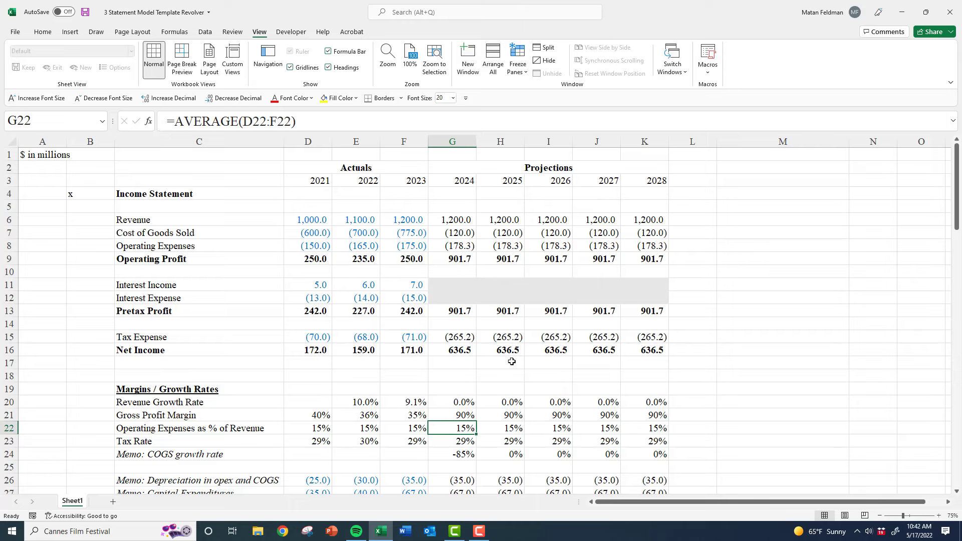
{"action": "key", "text": "Up"}
{"action": "type", "text": "5"}
{"action": "key", "text": "Return"}
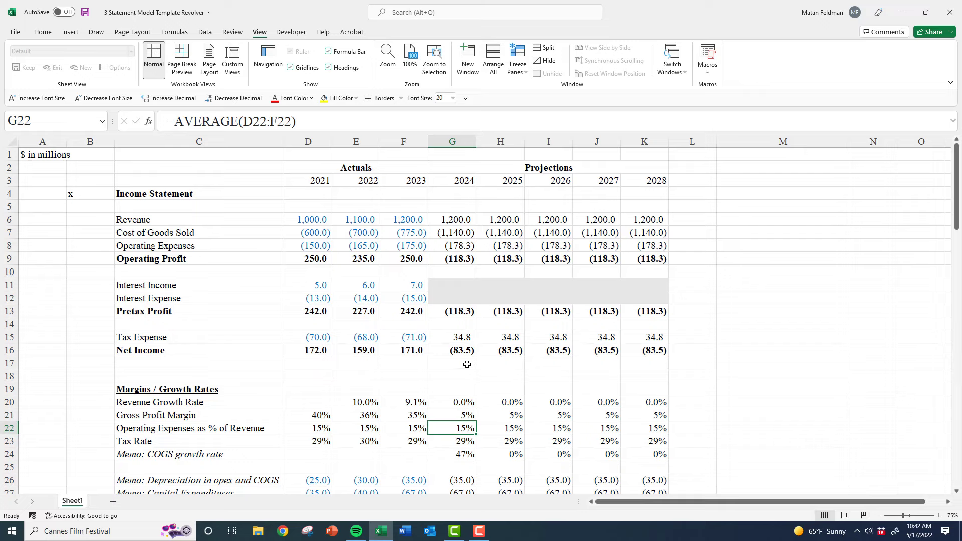
Examine how the lower margin flows through projected cash, the Balance? row, the schedules and the cash flow statement
{"action": "scroll", "coordinate": [462, 370], "scroll_direction": "down", "scroll_amount": 1}
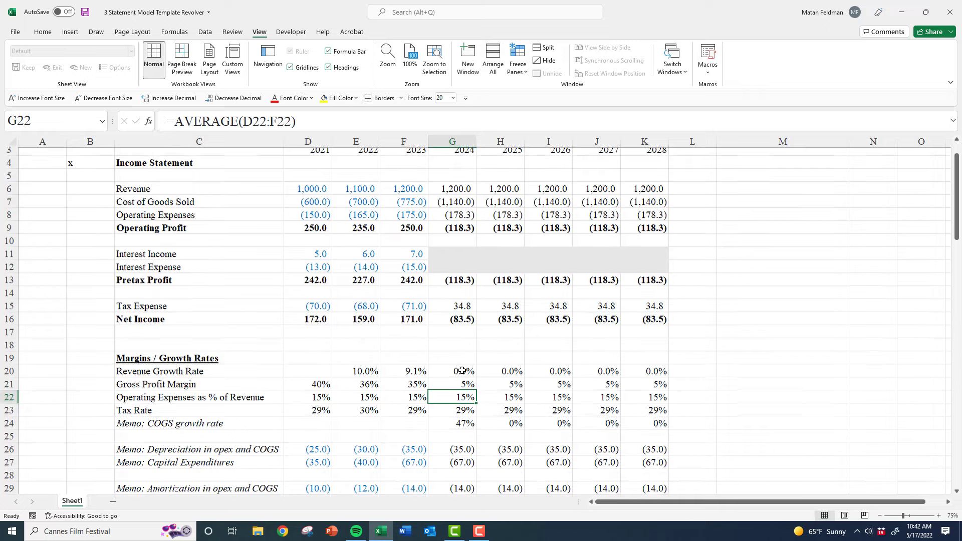
{"action": "scroll", "coordinate": [462, 359], "scroll_direction": "down", "scroll_amount": 6}
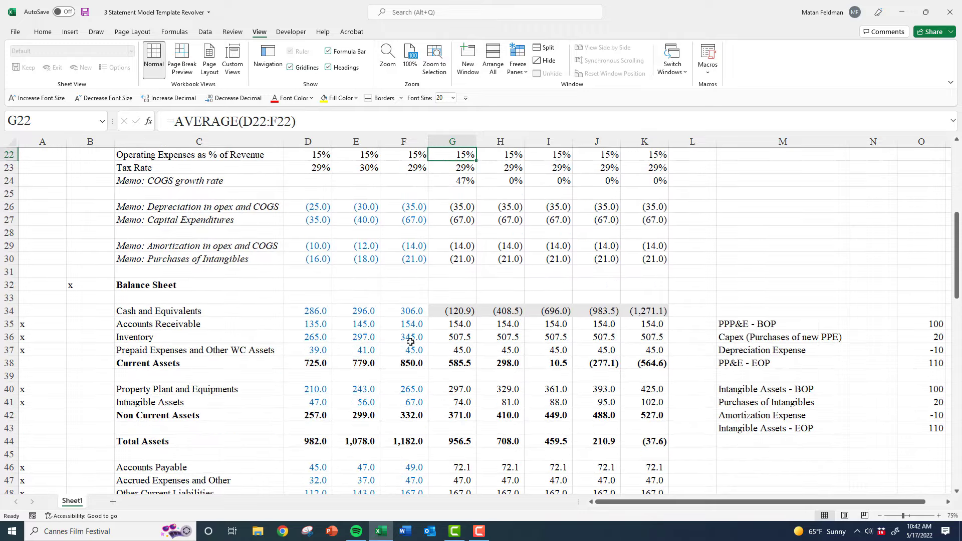
{"action": "scroll", "coordinate": [463, 360], "scroll_direction": "down", "scroll_amount": 1}
{"action": "scroll", "coordinate": [451, 331], "scroll_direction": "up", "scroll_amount": 5}
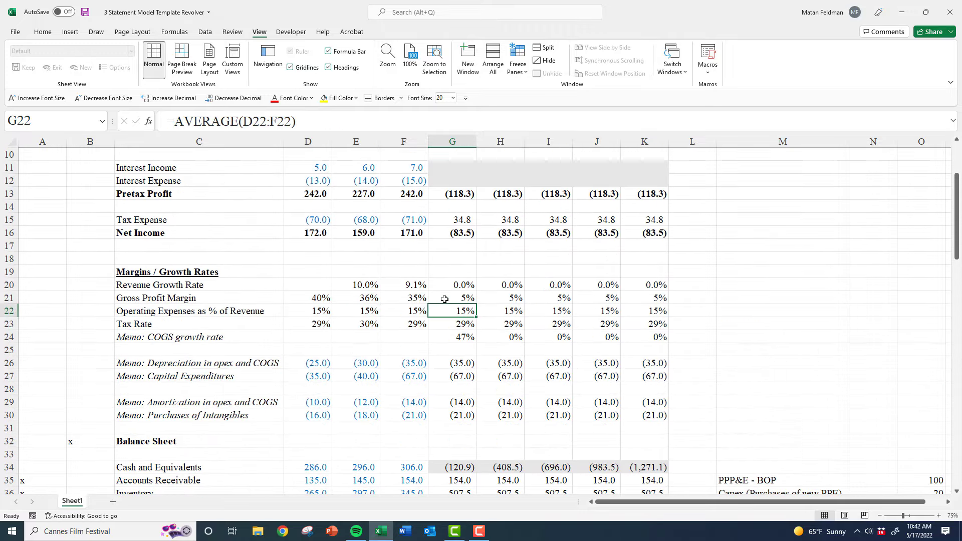
{"action": "scroll", "coordinate": [444, 299], "scroll_direction": "down", "scroll_amount": 16}
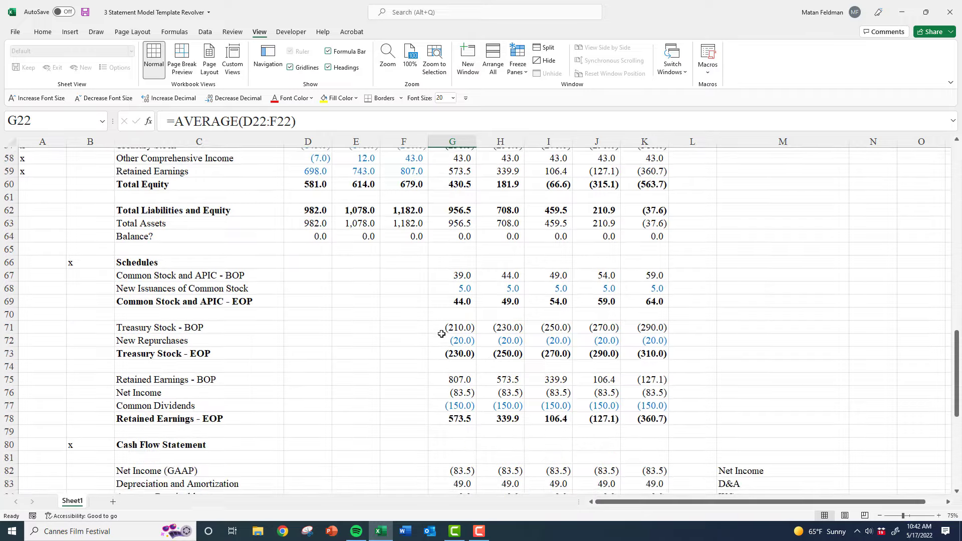
{"action": "scroll", "coordinate": [441, 334], "scroll_direction": "down", "scroll_amount": 5}
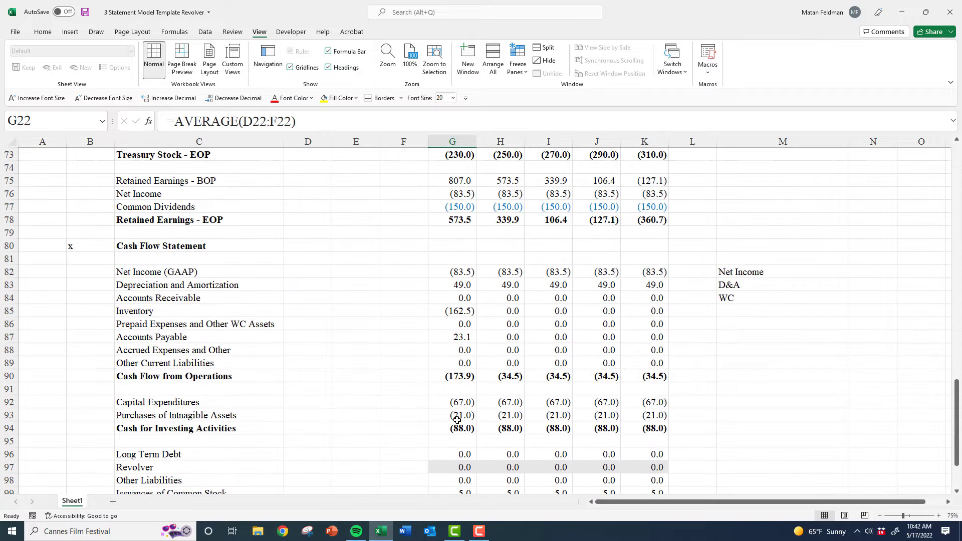
{"action": "scroll", "coordinate": [458, 461], "scroll_direction": "down", "scroll_amount": 1}
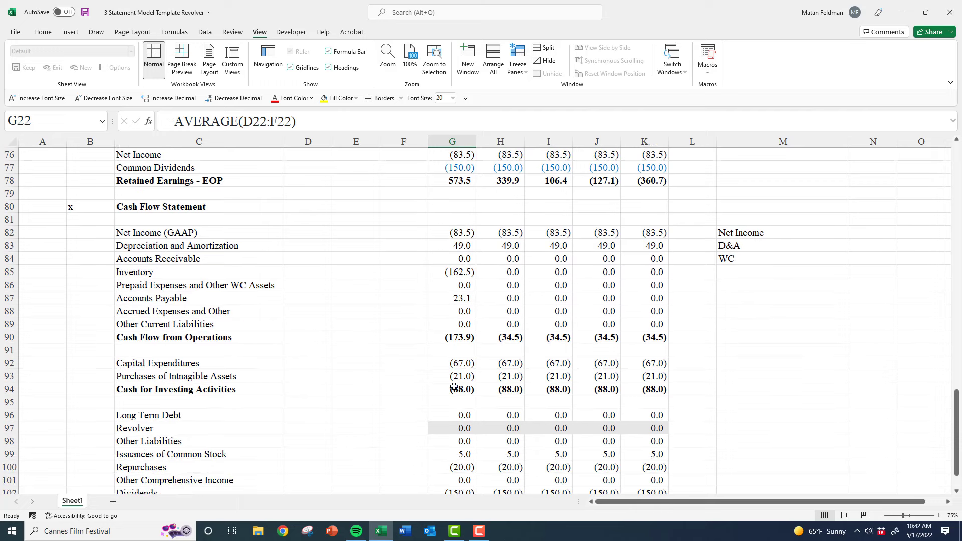
{"action": "scroll", "coordinate": [462, 435], "scroll_direction": "down", "scroll_amount": 1}
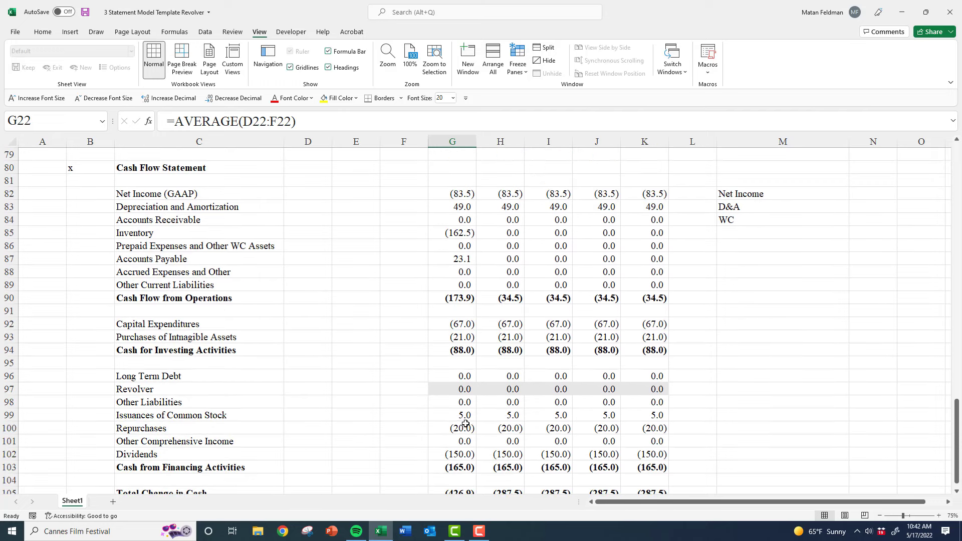
{"action": "scroll", "coordinate": [471, 401], "scroll_direction": "up", "scroll_amount": 14}
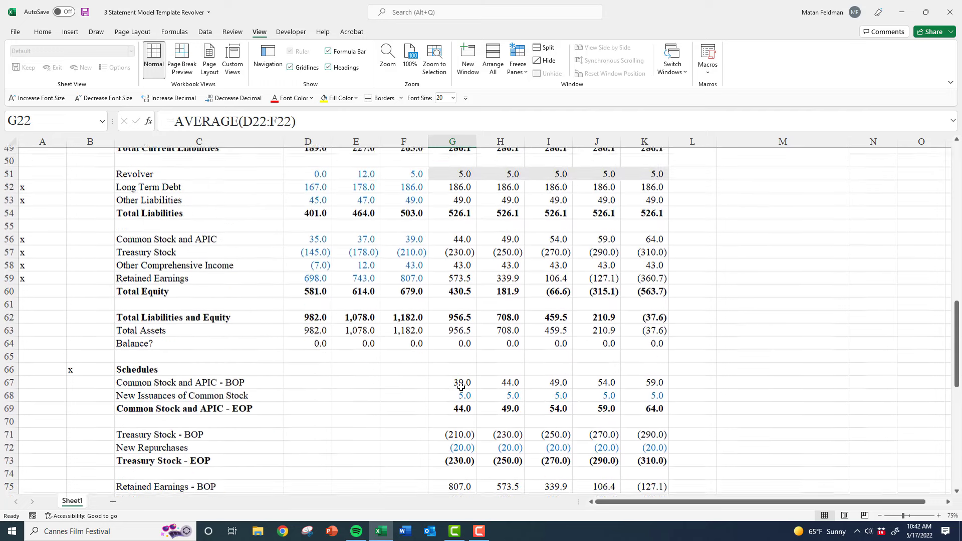
{"action": "scroll", "coordinate": [460, 387], "scroll_direction": "up", "scroll_amount": 2}
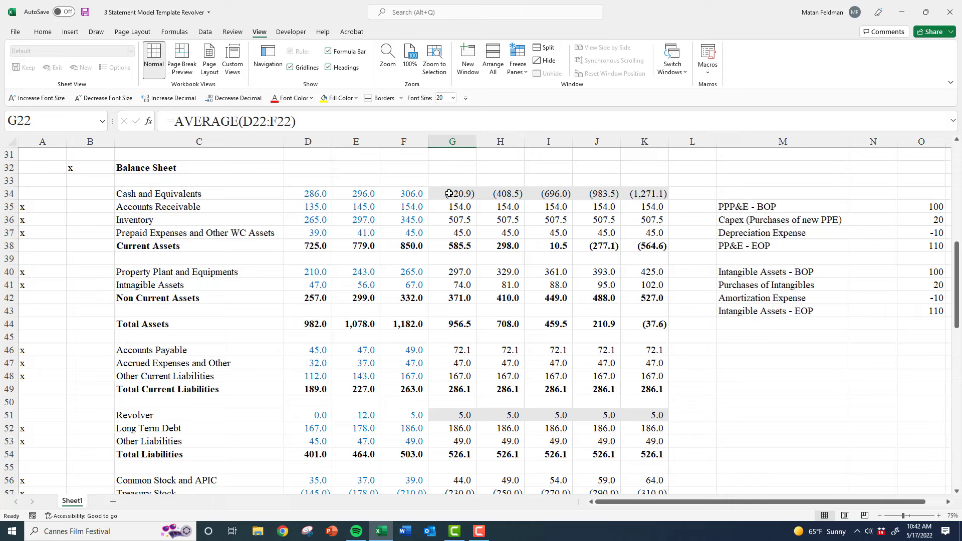
Compare projected Cash and Equivalents in G34:K34 with the projected Revolver in G51:K51 on the balance sheet
{"action": "left_click_drag", "start_coordinate": [449, 194], "coordinate": [621, 197]}
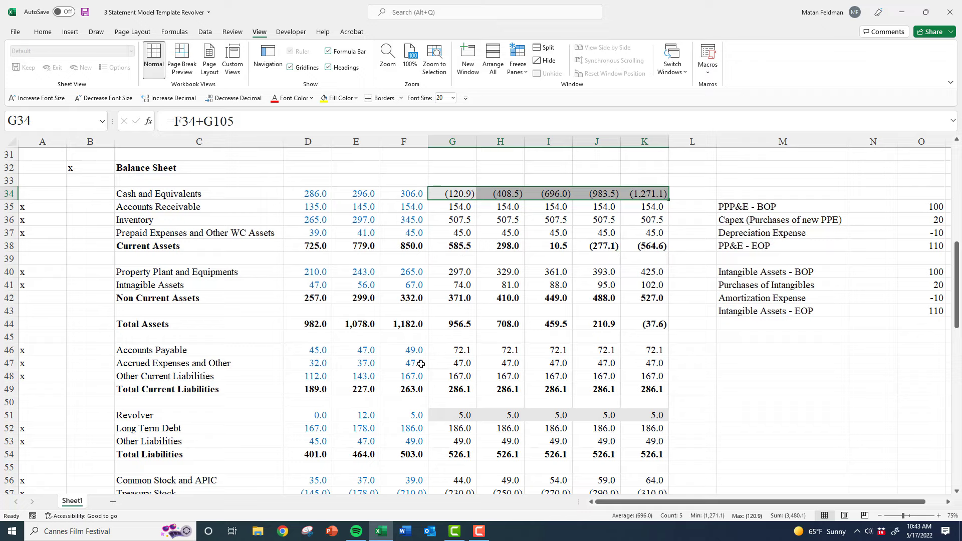
{"action": "scroll", "coordinate": [399, 430], "scroll_direction": "down", "scroll_amount": 2}
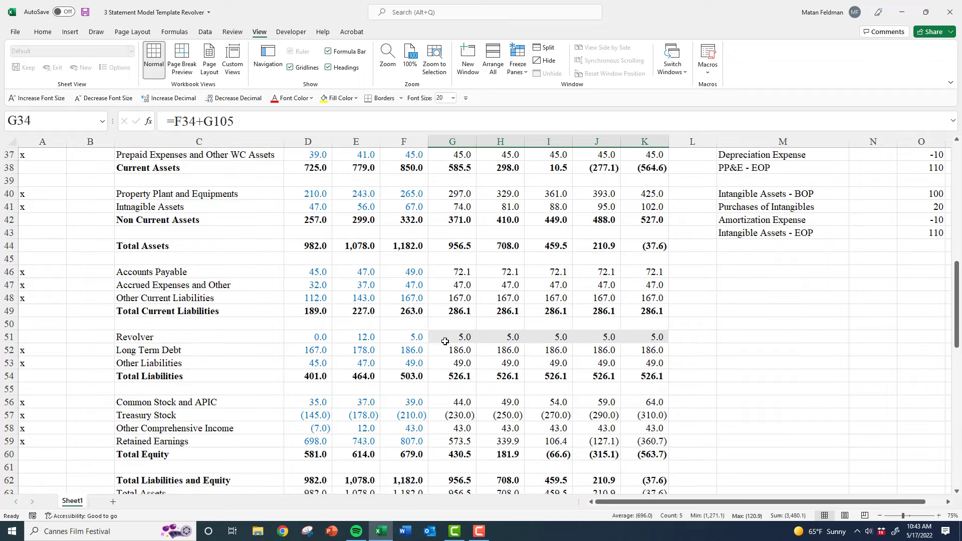
{"action": "left_click_drag", "start_coordinate": [446, 339], "coordinate": [646, 336]}
{"action": "scroll", "coordinate": [567, 337], "scroll_direction": "up", "scroll_amount": 3}
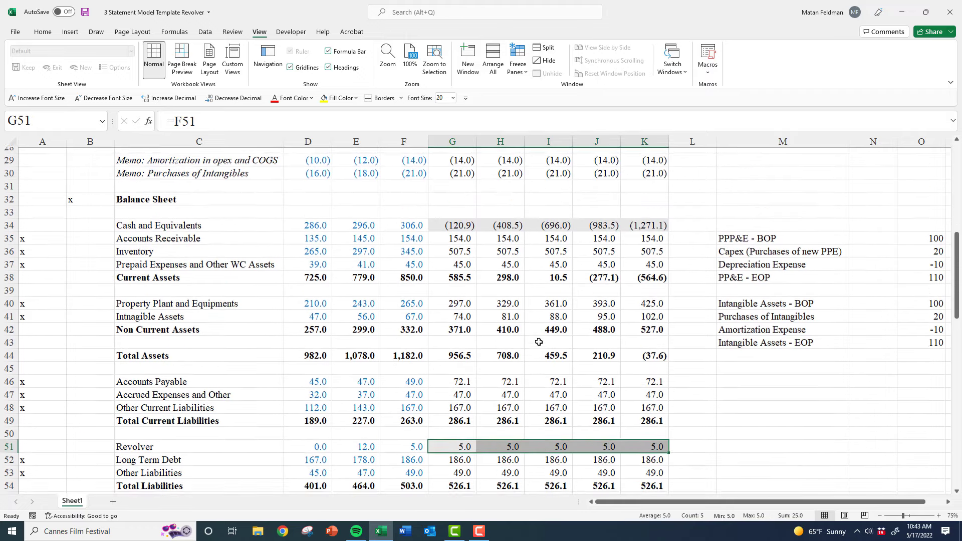
{"action": "left_click_drag", "start_coordinate": [444, 232], "coordinate": [646, 233]}
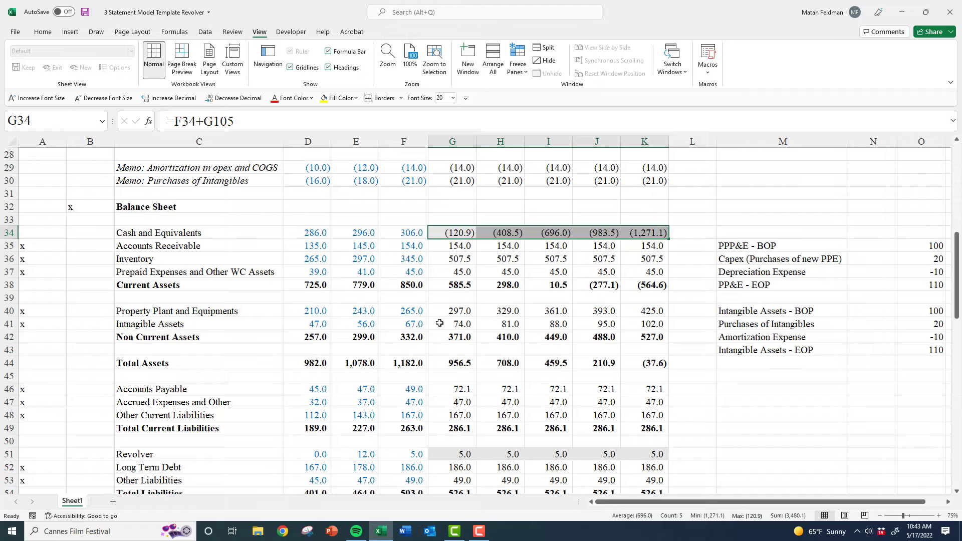
{"action": "scroll", "coordinate": [431, 385], "scroll_direction": "down", "scroll_amount": 3}
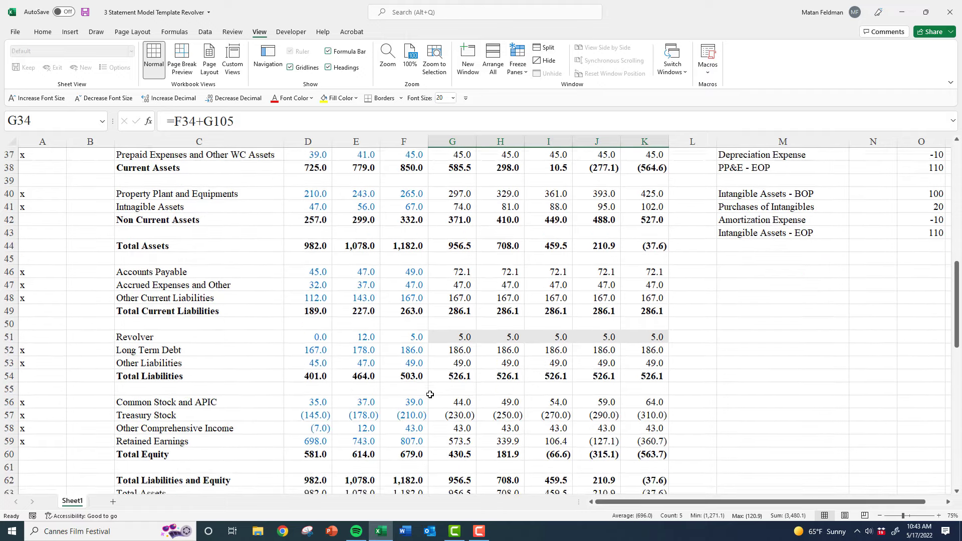
{"action": "scroll", "coordinate": [430, 394], "scroll_direction": "down", "scroll_amount": 7}
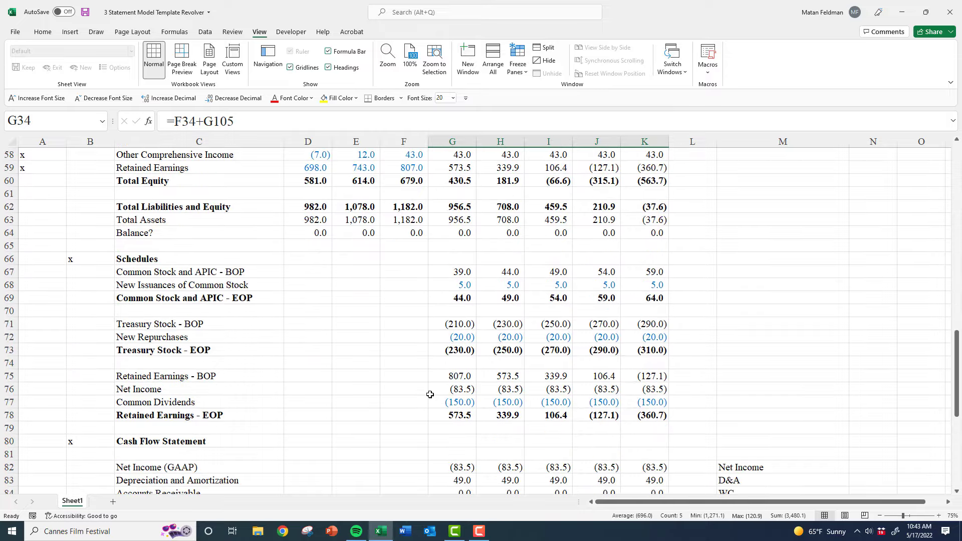
{"action": "scroll", "coordinate": [430, 394], "scroll_direction": "up", "scroll_amount": 8}
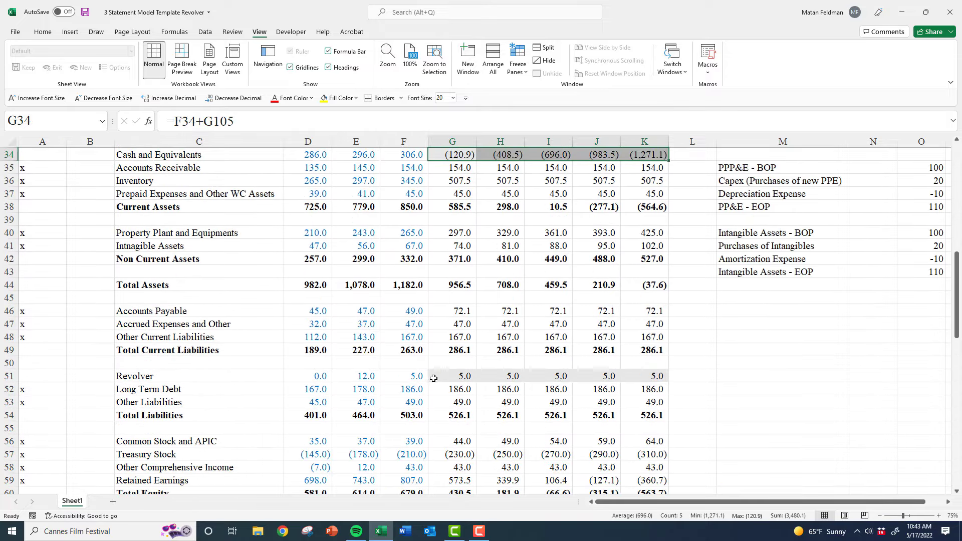
{"action": "scroll", "coordinate": [431, 376], "scroll_direction": "up", "scroll_amount": 2}
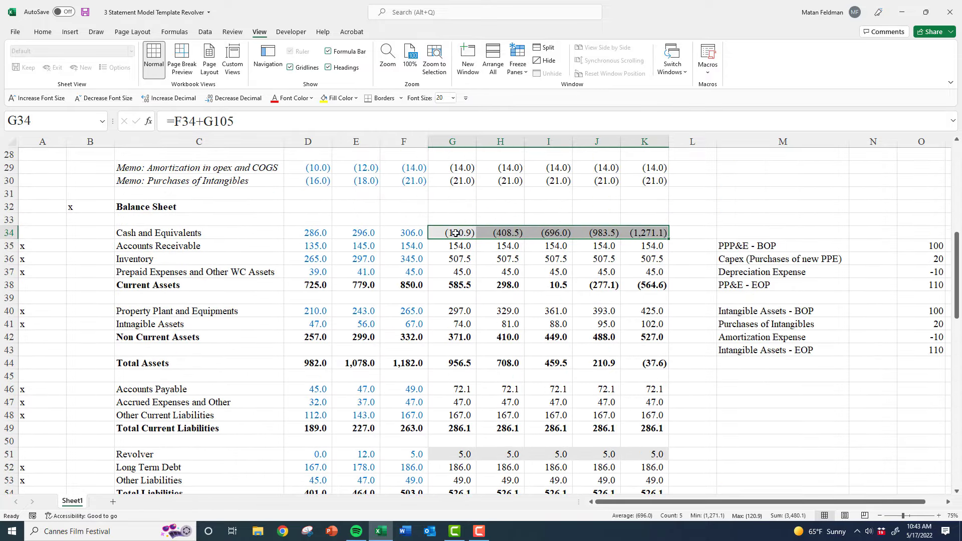
Add the row label "Total Cash Flow Before any Revolver Borrowing" in C108 below the cash flow statement
{"action": "scroll", "coordinate": [430, 300], "scroll_direction": "down", "scroll_amount": 9}
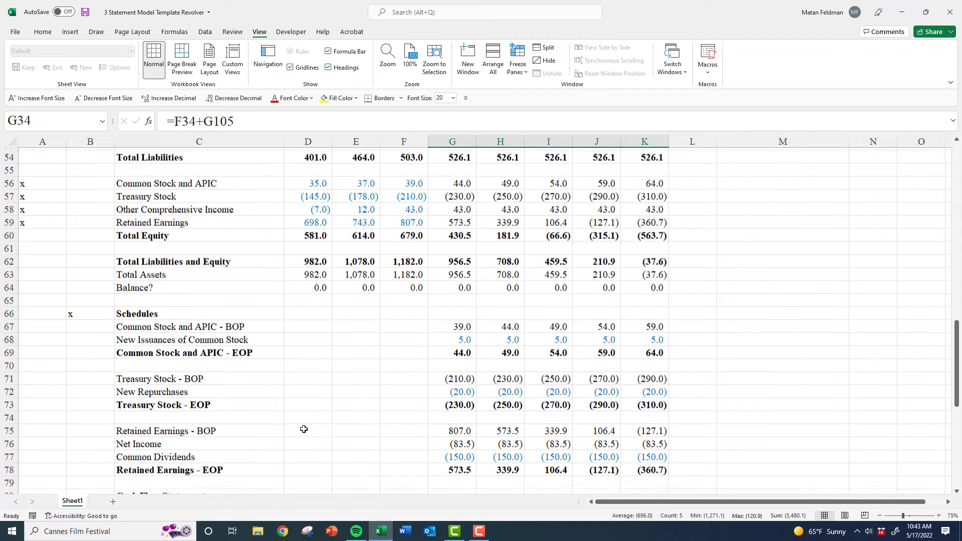
{"action": "scroll", "coordinate": [303, 429], "scroll_direction": "down", "scroll_amount": 10}
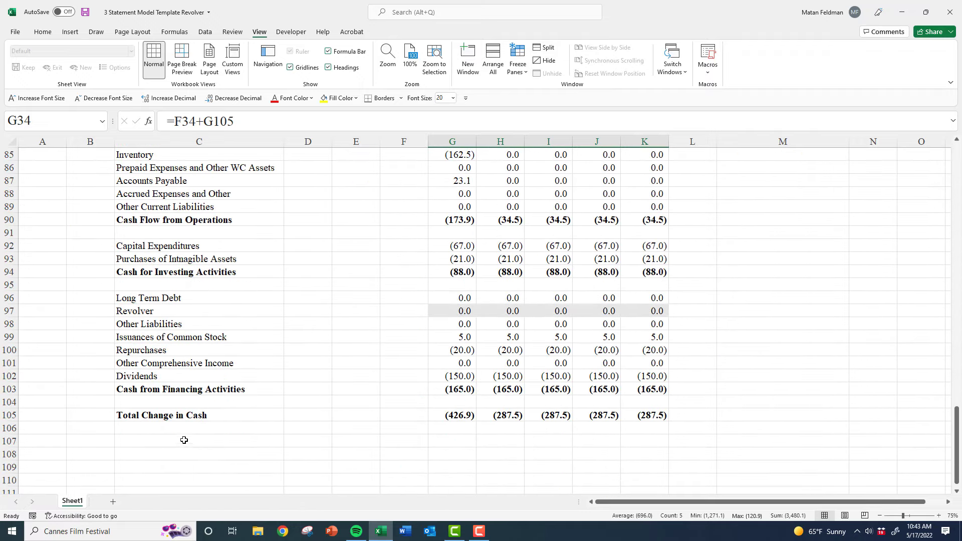
{"action": "left_click", "coordinate": [169, 454]}
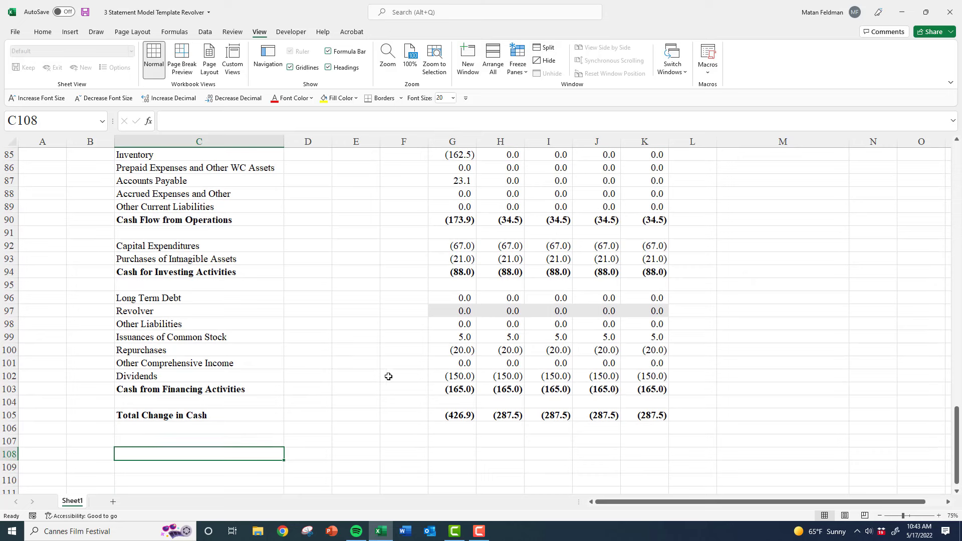
{"action": "type", "text": "Total"}
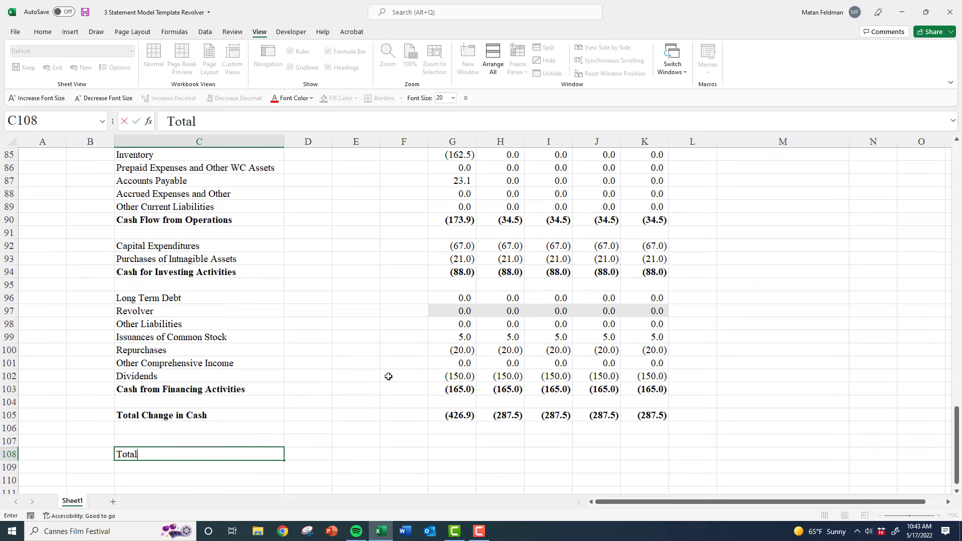
{"action": "type", "text": " Cash Flow "}
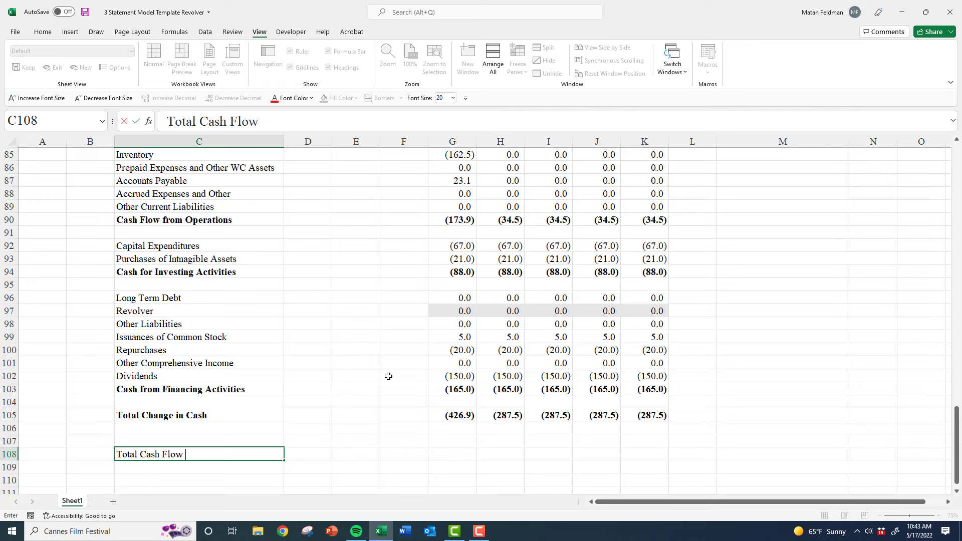
{"action": "type", "text": "Before any Revolver"}
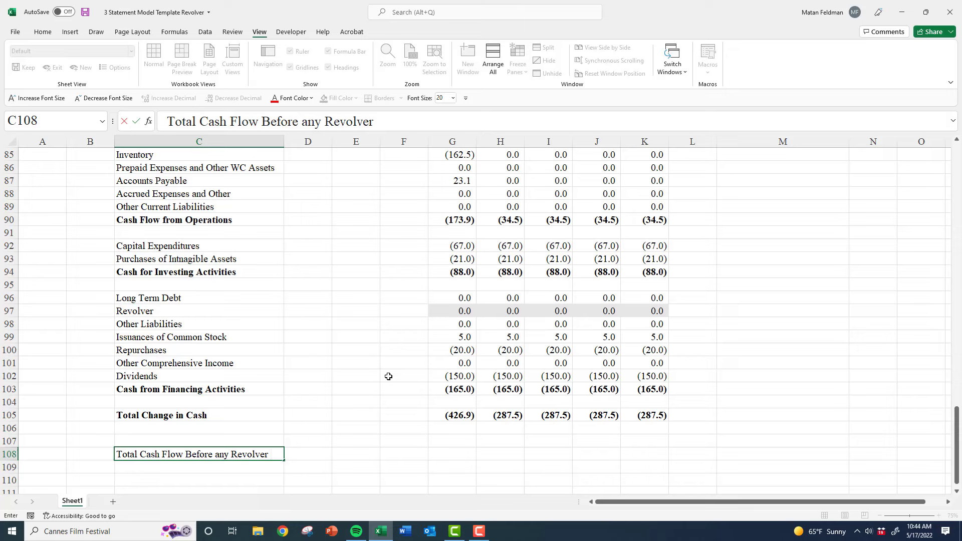
{"action": "type", "text": " Borrowing"}
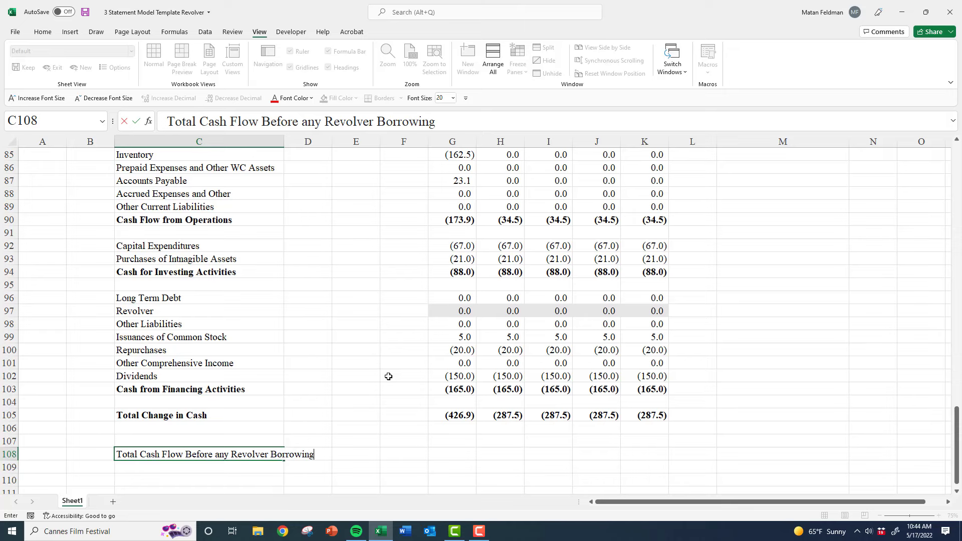
{"action": "key", "text": "ctrl+Return"}
Start the 2024 formula in G108 with prior-year cash F34 plus Cash Flow from Operations G90 and Cash for Investing Activities G94
{"action": "key", "text": "Right"}
{"action": "key", "text": "Right"}
{"action": "key", "text": "Right"}
{"action": "key", "text": "Right"}
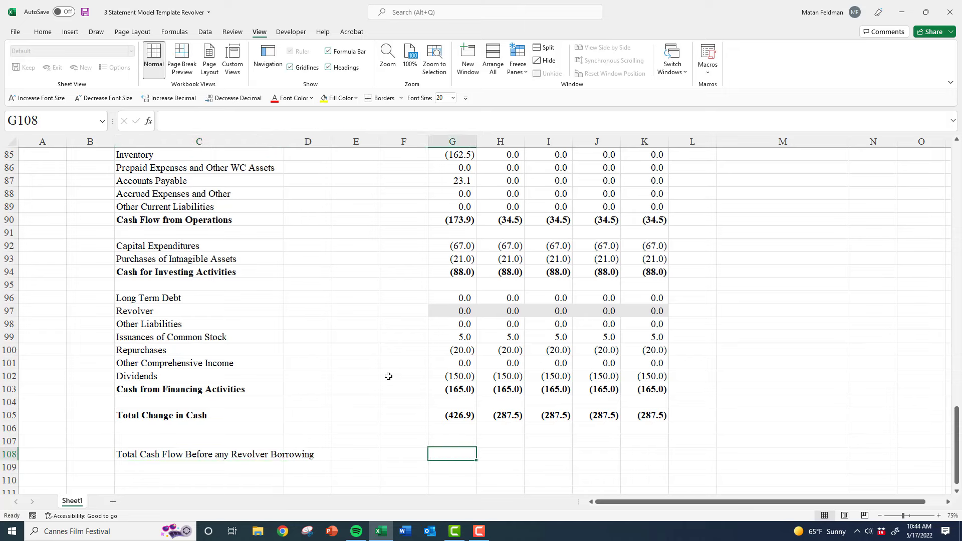
{"action": "type", "text": "="}
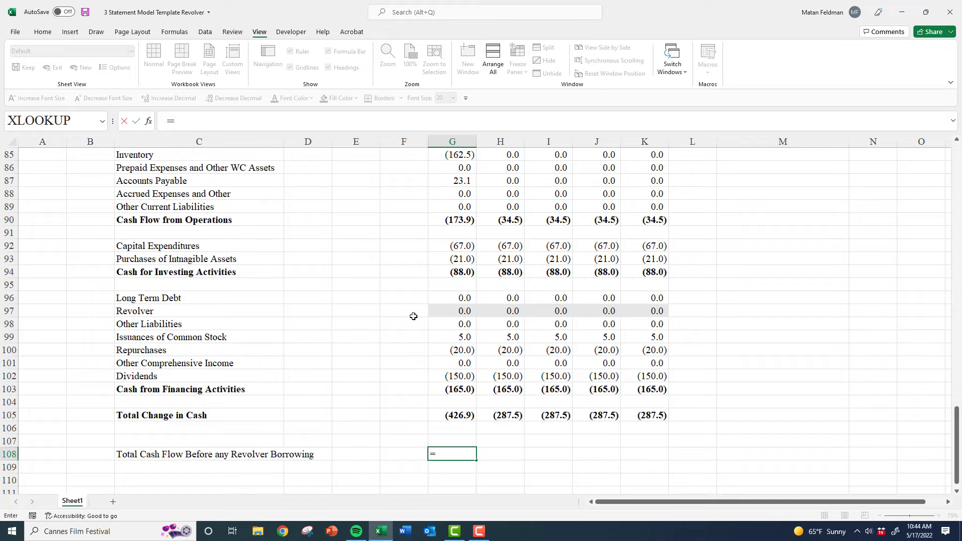
{"action": "scroll", "coordinate": [413, 316], "scroll_direction": "up", "scroll_amount": 18}
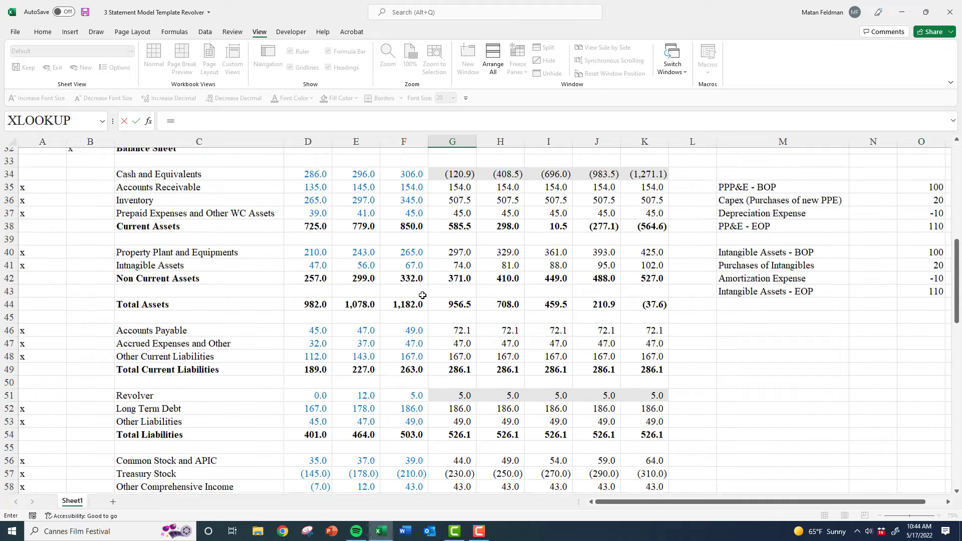
{"action": "scroll", "coordinate": [422, 295], "scroll_direction": "up", "scroll_amount": 2}
{"action": "left_click", "coordinate": [409, 271]}
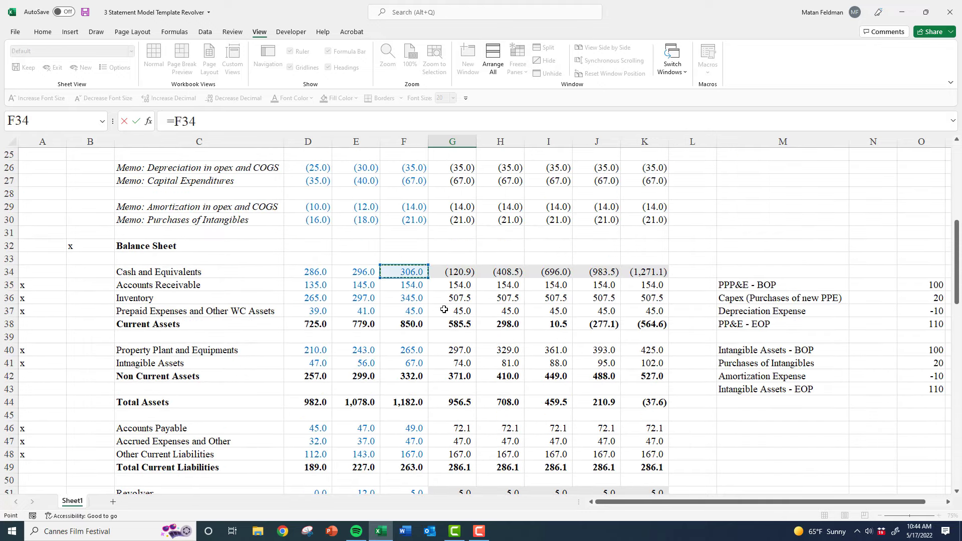
{"action": "scroll", "coordinate": [444, 313], "scroll_direction": "down", "scroll_amount": 13}
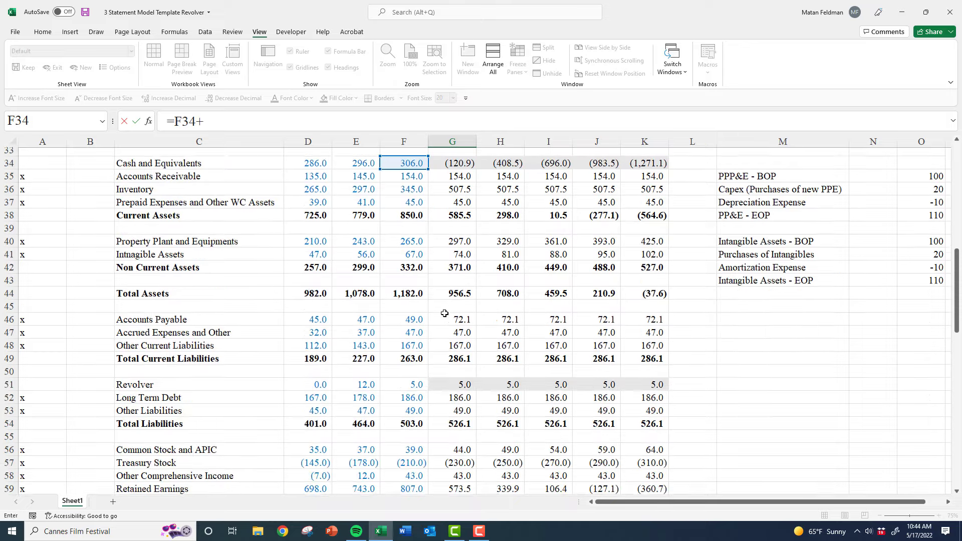
{"action": "scroll", "coordinate": [444, 313], "scroll_direction": "down", "scroll_amount": 5}
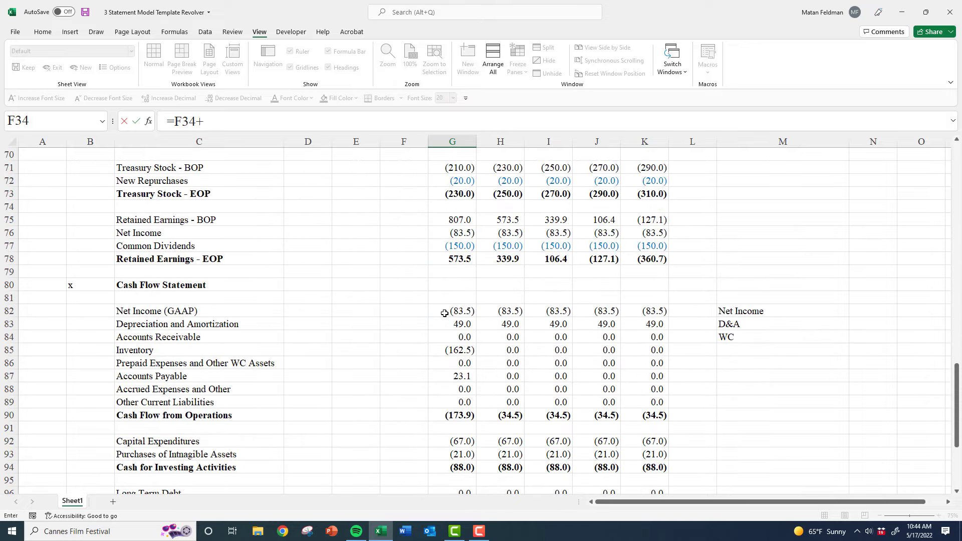
{"action": "left_click", "coordinate": [449, 297]}
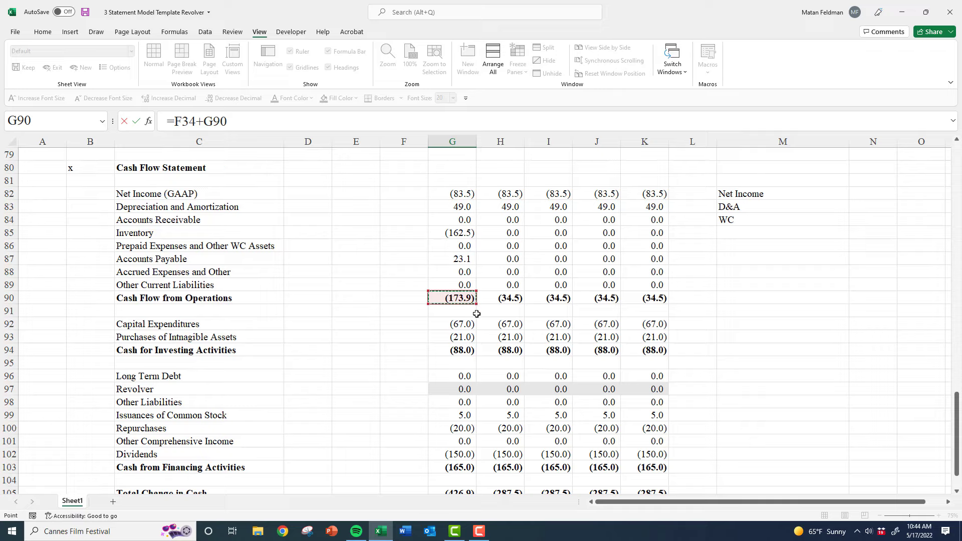
{"action": "scroll", "coordinate": [476, 314], "scroll_direction": "down", "scroll_amount": 3}
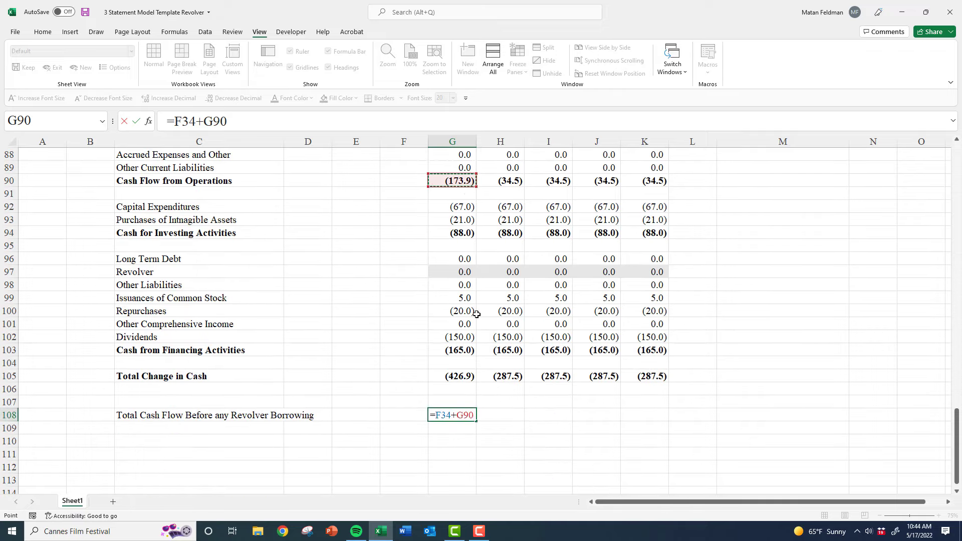
{"action": "type", "text": "+"}
{"action": "left_click", "coordinate": [455, 235]}
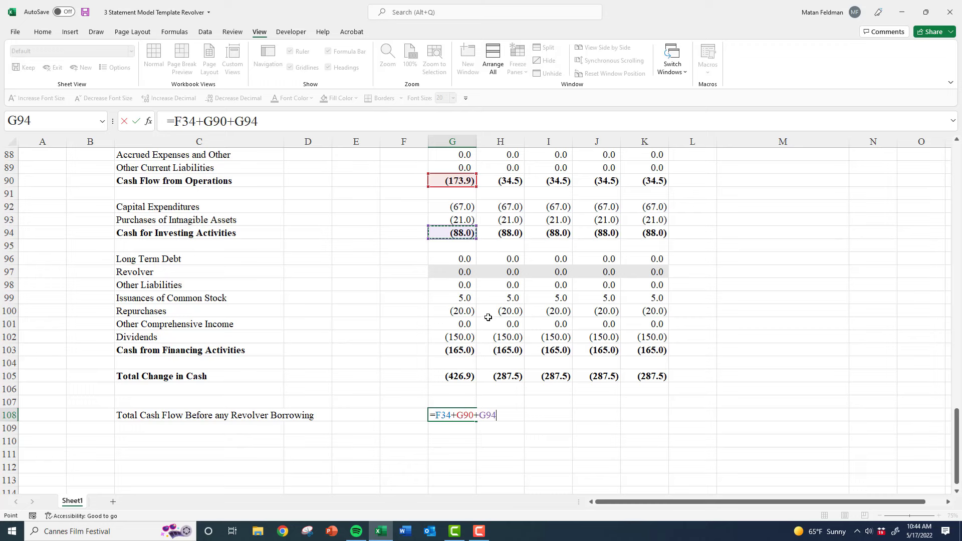
Complete the G108 formula by adding the financing items excluding the revolver as SUM(G96,G98:G102)
{"action": "type", "text": "+"}
{"action": "type", "text": "s"}
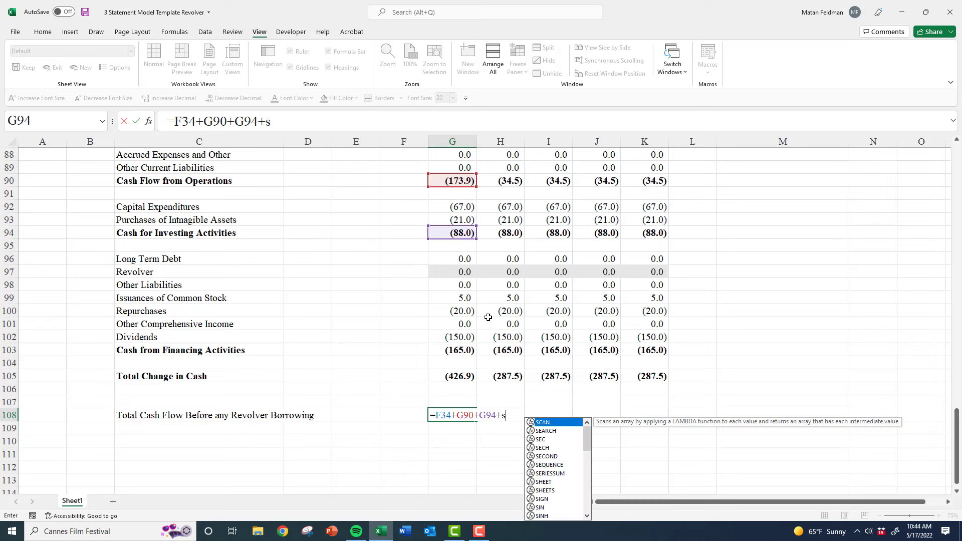
{"action": "type", "text": "um("}
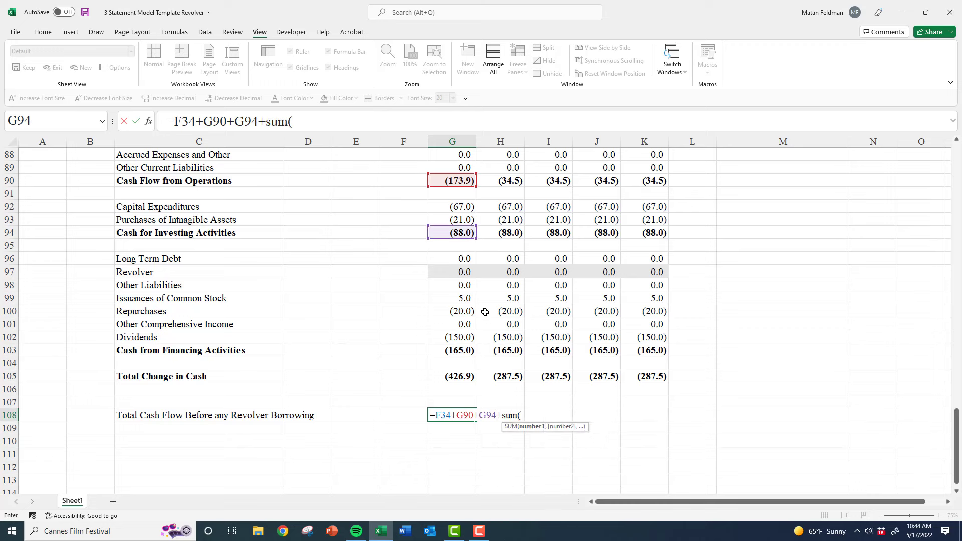
{"action": "left_click", "coordinate": [457, 261]}
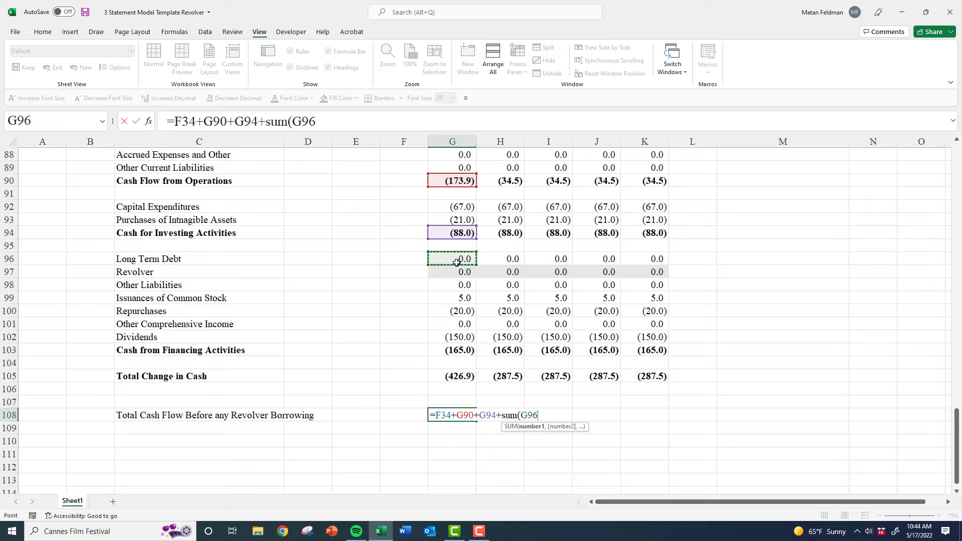
{"action": "type", "text": ","}
{"action": "left_click_drag", "start_coordinate": [457, 284], "coordinate": [458, 340]}
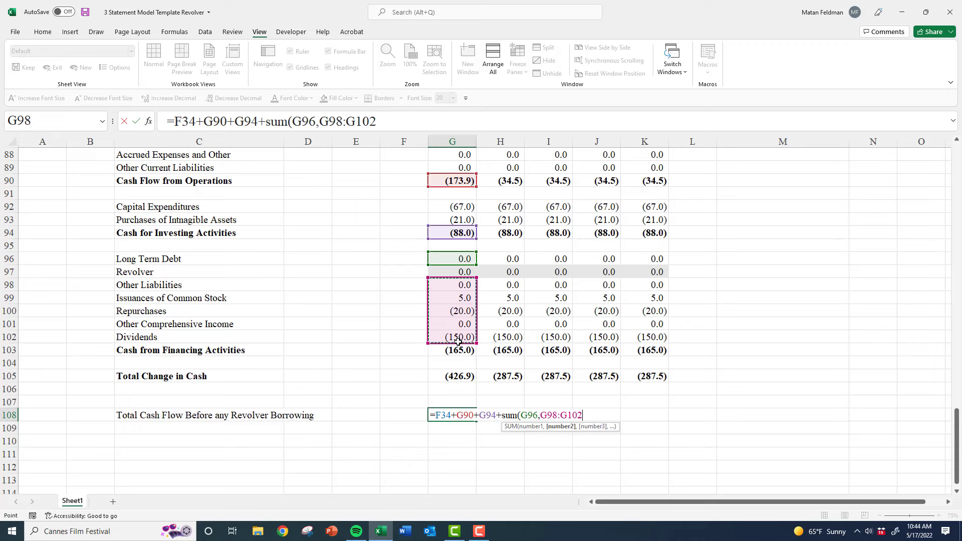
{"action": "key", "text": "ctrl+Return"}
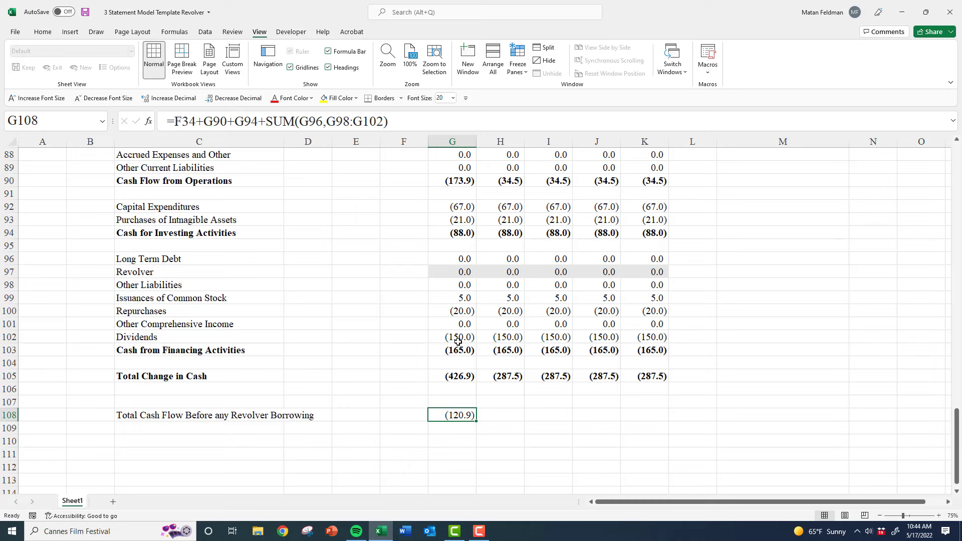
Check G108 against projected Cash and Equivalents in G34, and add the row label "Total Revolver Borrowing Needed" in C109
{"action": "scroll", "coordinate": [457, 342], "scroll_direction": "up", "scroll_amount": 20}
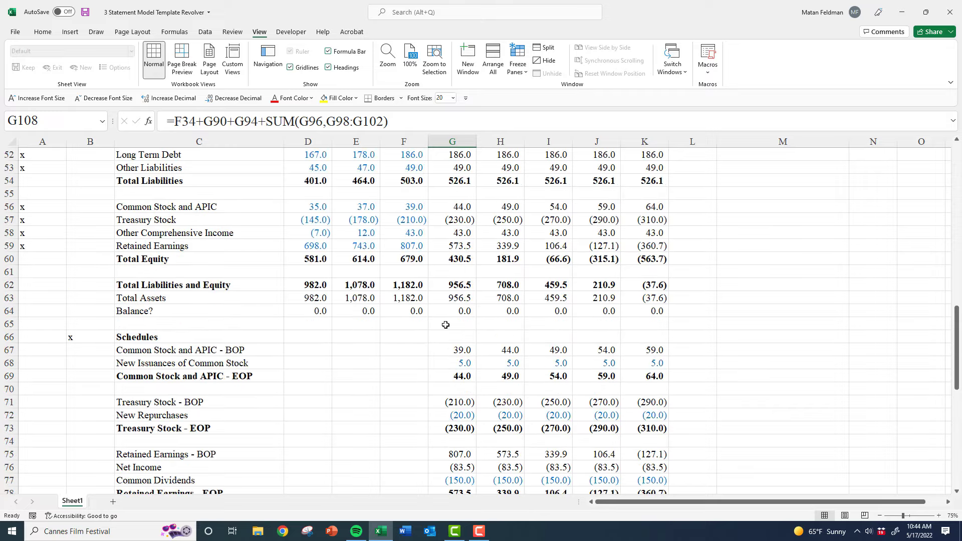
{"action": "left_click", "coordinate": [452, 235]}
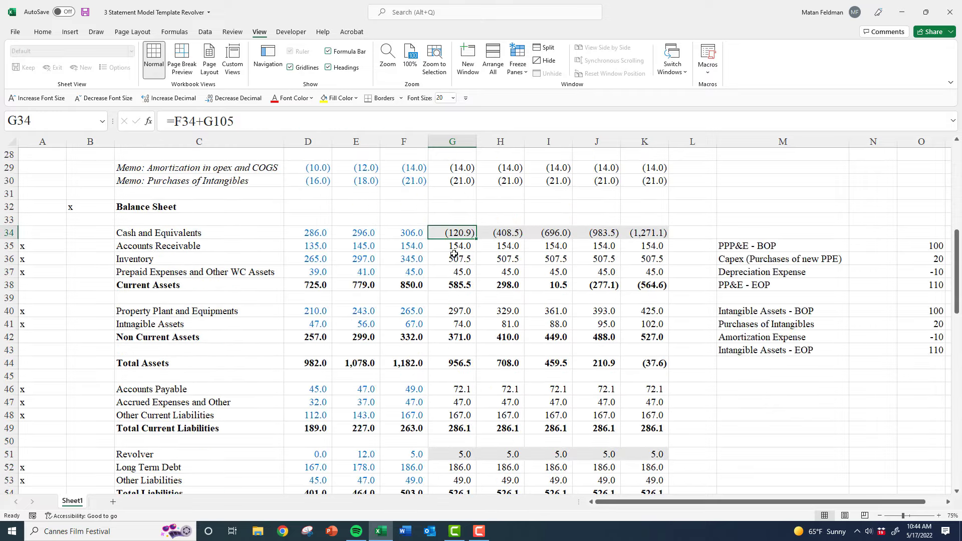
{"action": "scroll", "coordinate": [456, 310], "scroll_direction": "down", "scroll_amount": 6}
{"action": "scroll", "coordinate": [457, 311], "scroll_direction": "down", "scroll_amount": 14}
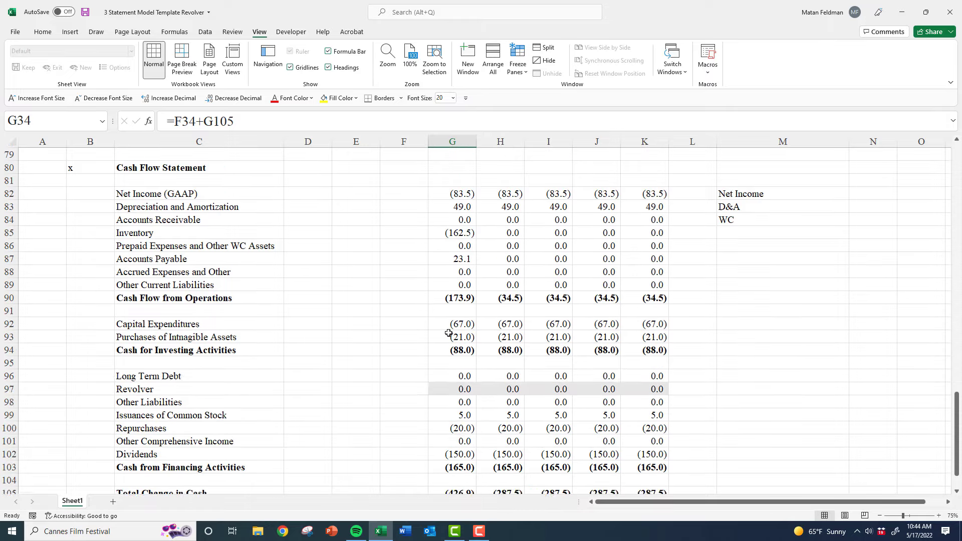
{"action": "left_click", "coordinate": [280, 428]}
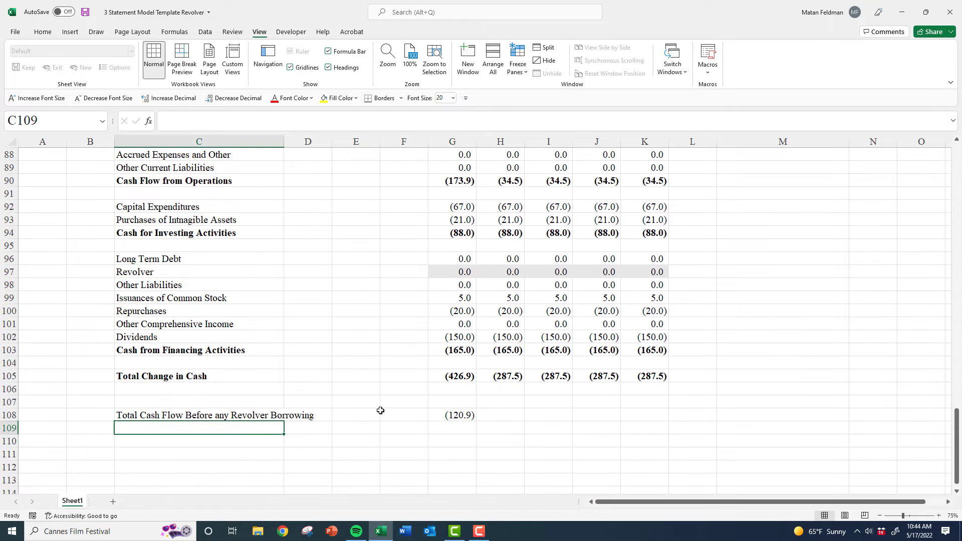
{"action": "type", "text": "Tot"}
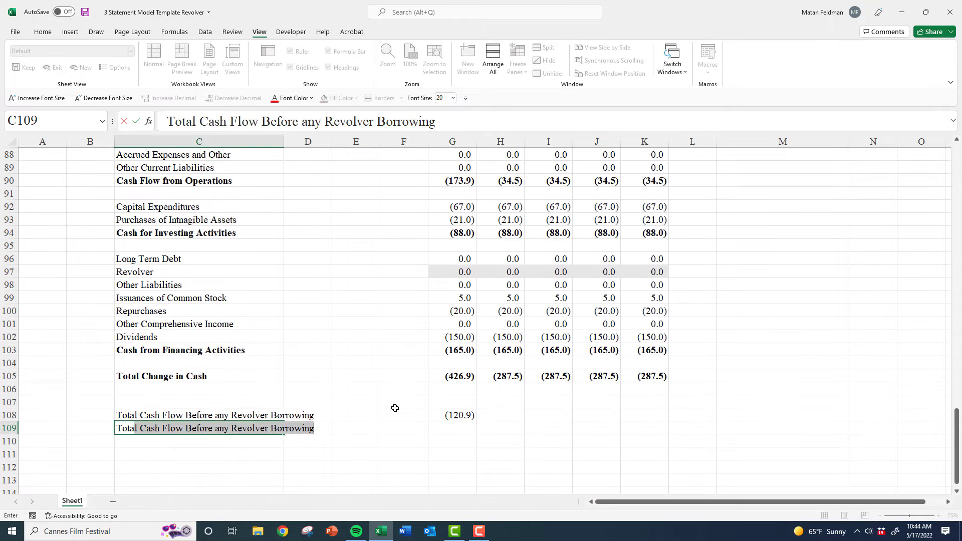
{"action": "type", "text": "al Borrowing"}
{"action": "type", "text": "NEeded"}
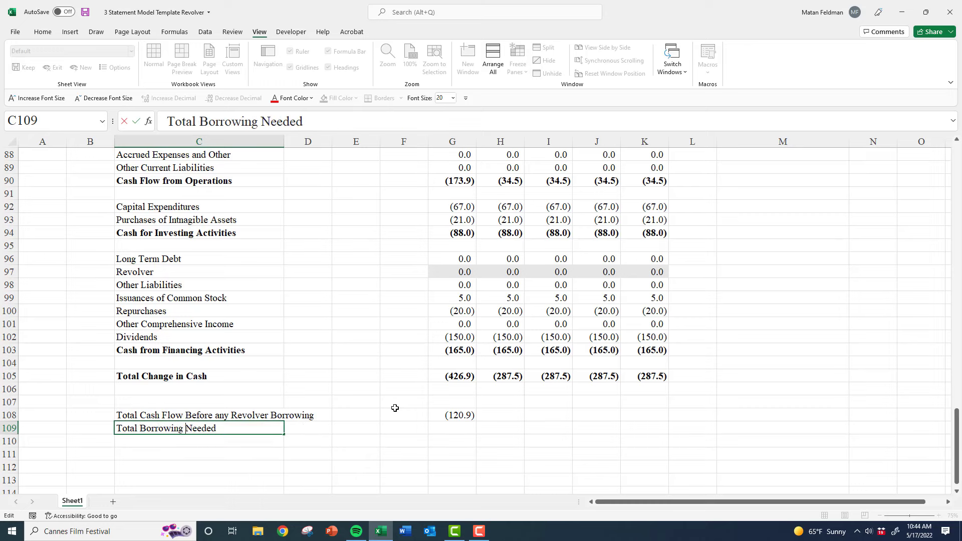
{"action": "key", "text": "ctrl+shift+Right"}
{"action": "type", "text": "Rev"}
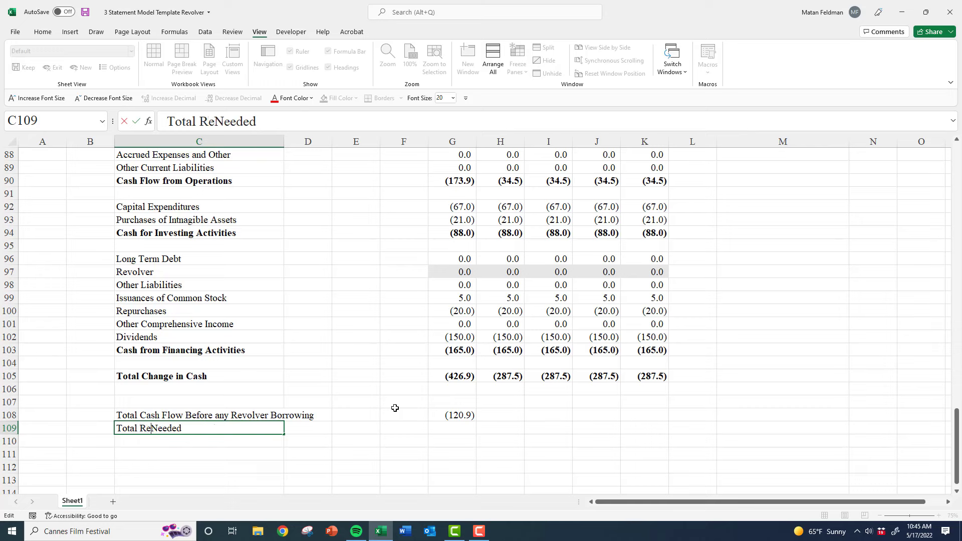
{"action": "type", "text": "olver "}
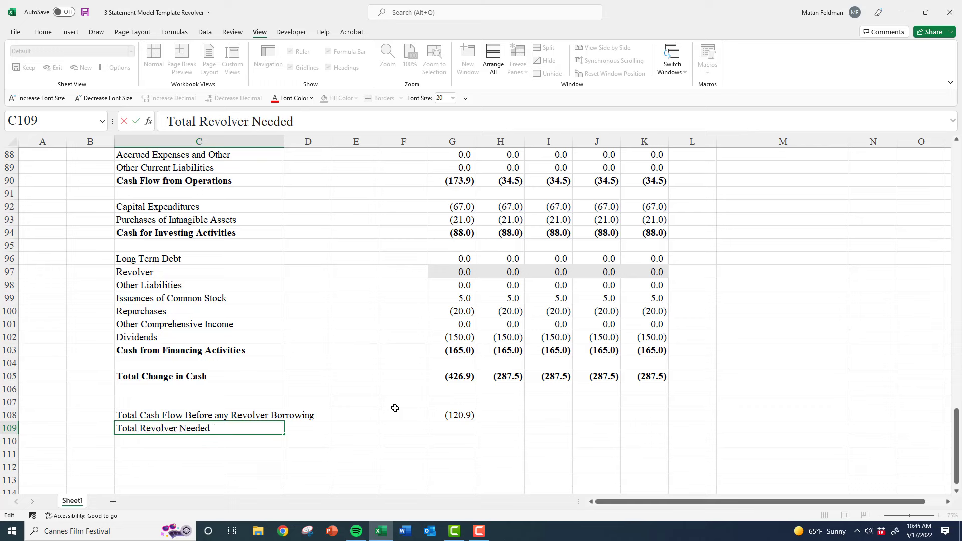
{"action": "type", "text": "Borrowing"}
{"action": "key", "text": "ctrl+Return"}
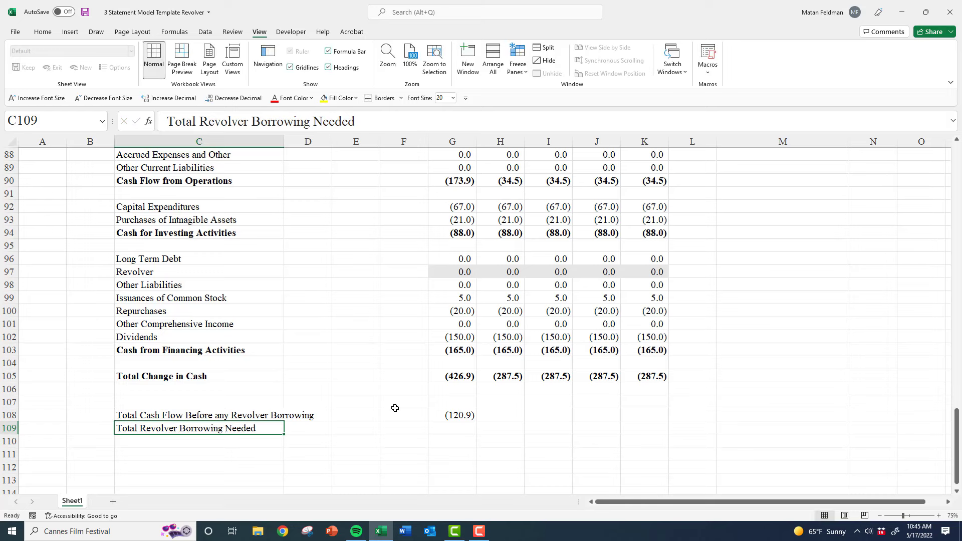
Calculate Total Revolver Borrowing Needed in G109 as the negative of the cash flow above it, =-G108
{"action": "key", "text": "Right"}
{"action": "key", "text": "Right"}
{"action": "key", "text": "Right"}
{"action": "key", "text": "Right"}
{"action": "type", "text": "="}
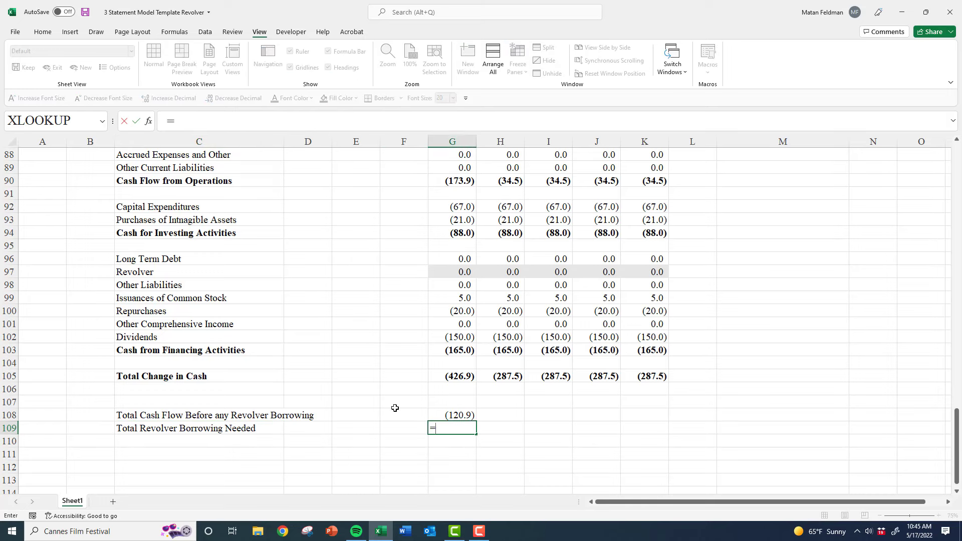
{"action": "type", "text": "-"}
{"action": "key", "text": "Up"}
{"action": "key", "text": "ctrl+Return"}
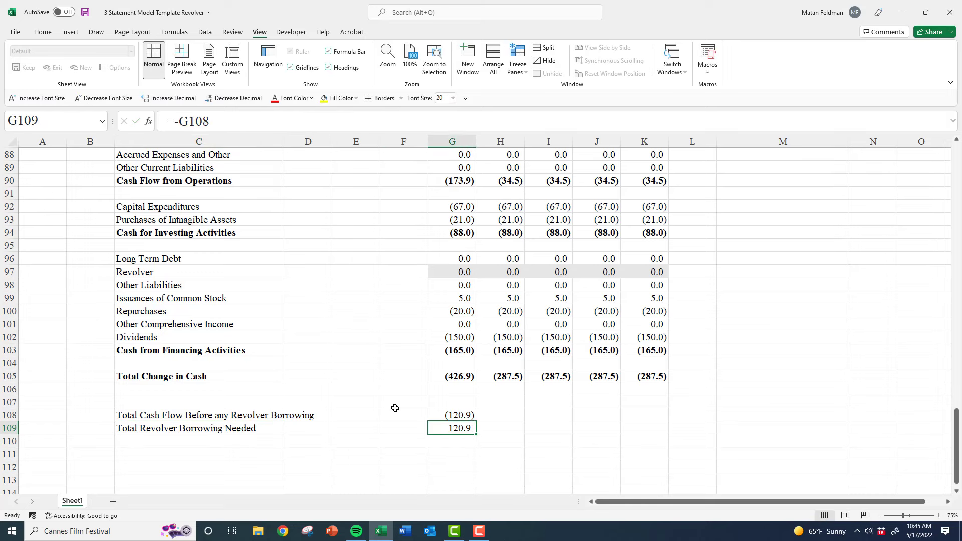
Copy the formulas in G108:G109 across the remaining projected years through column K
{"action": "key", "text": "Up"}
{"action": "key", "text": "shift+Down"}
{"action": "key", "text": "ctrl+c"}
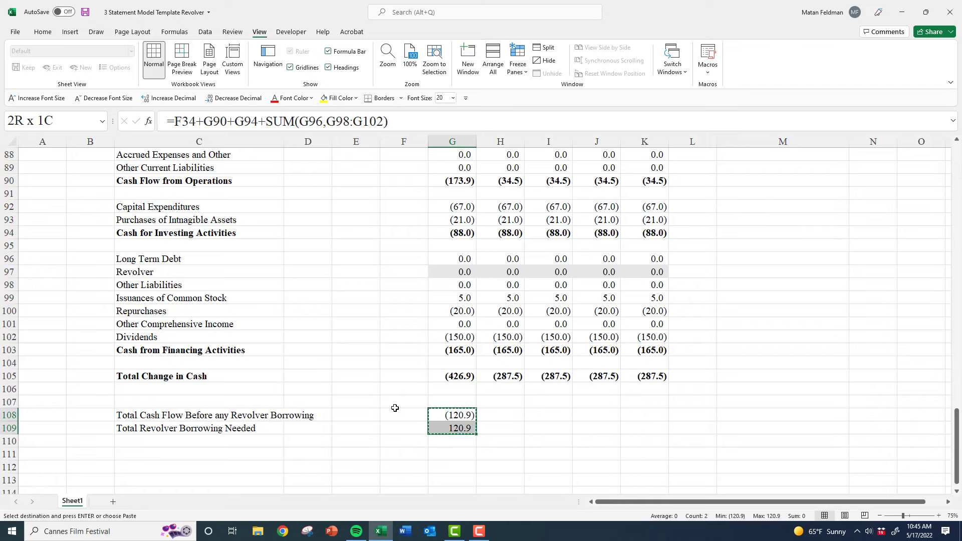
{"action": "key", "text": "shift+Right"}
{"action": "key", "text": "shift+Right"}
{"action": "key", "text": "shift+Right"}
{"action": "key", "text": "shift+Right"}
{"action": "key", "text": "ctrl+v"}
{"action": "key", "text": "Down"}
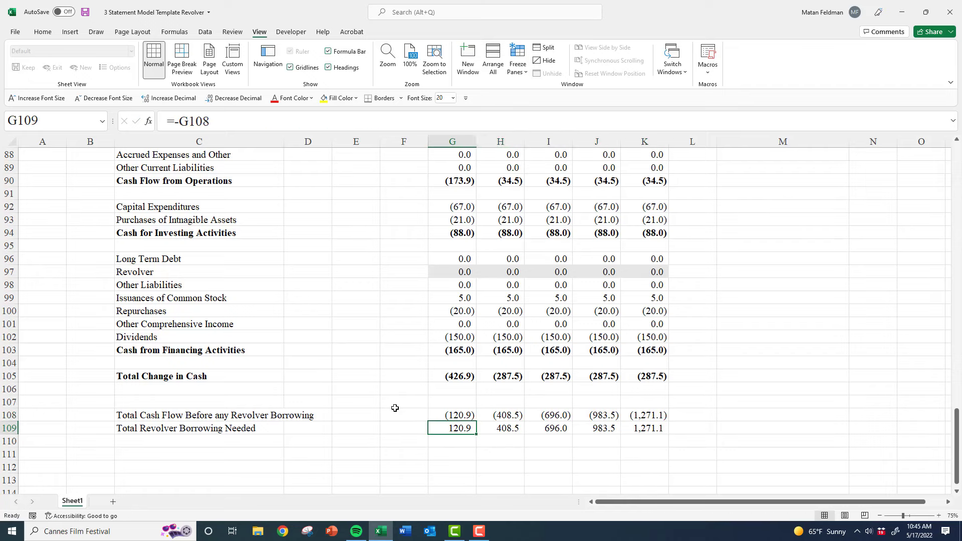
Inspect the copied formulas in rows 108 and 109 to check their cell references
{"action": "key", "text": "Right"}
{"action": "key", "text": "F2"}
{"action": "key", "text": "Tab"}
{"action": "key", "text": "F2"}
{"action": "key", "text": "Escape"}
{"action": "key", "text": "Left"}
{"action": "key", "text": "F2"}
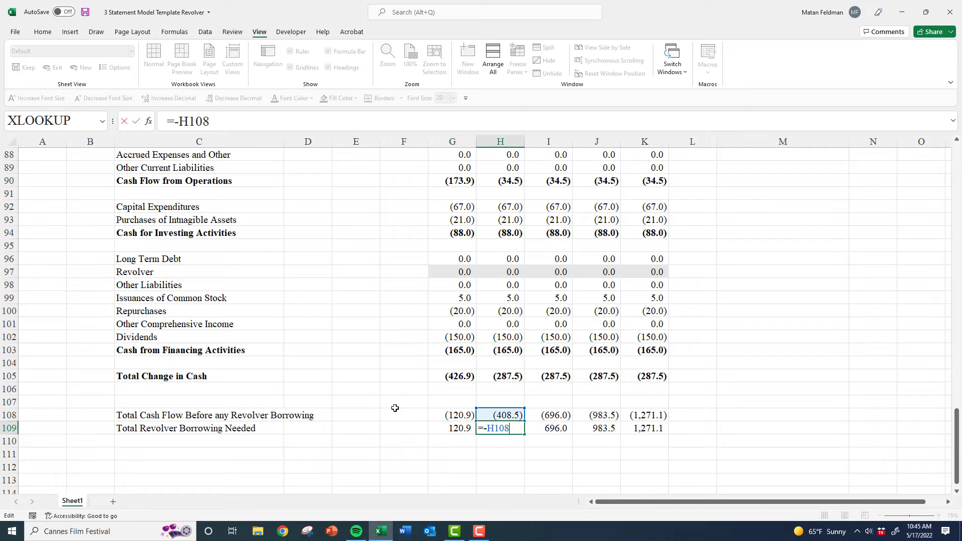
{"action": "key", "text": "Escape"}
{"action": "key", "text": "Up"}
{"action": "key", "text": "F2"}
{"action": "key", "text": "Escape"}
{"action": "key", "text": "F2"}
{"action": "key", "text": "Escape"}
{"action": "key", "text": "Left"}
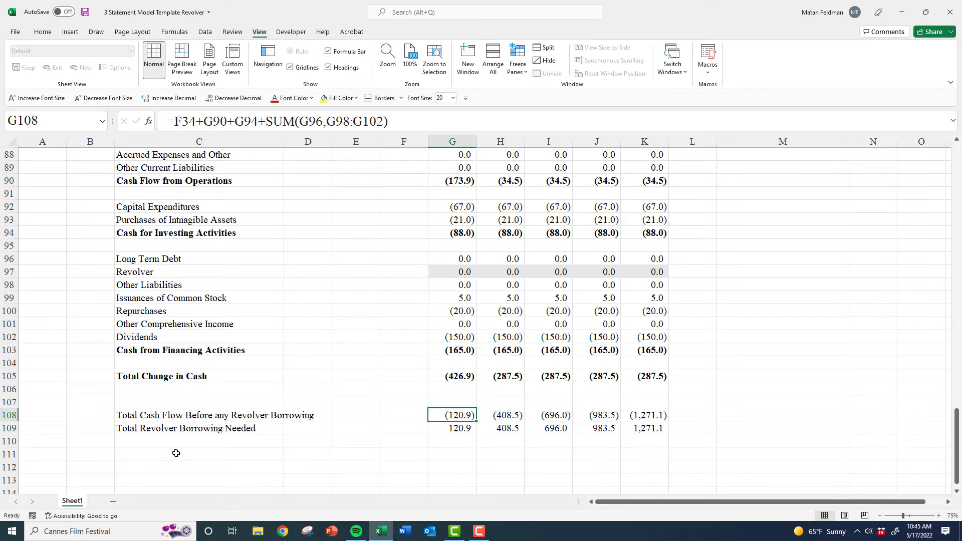
Make the Total Revolver Borrowing Needed row bold across C109:K109
{"action": "left_click_drag", "start_coordinate": [169, 430], "coordinate": [644, 425]}
{"action": "key", "text": "ctrl+b"}
{"action": "left_click", "coordinate": [453, 391]}
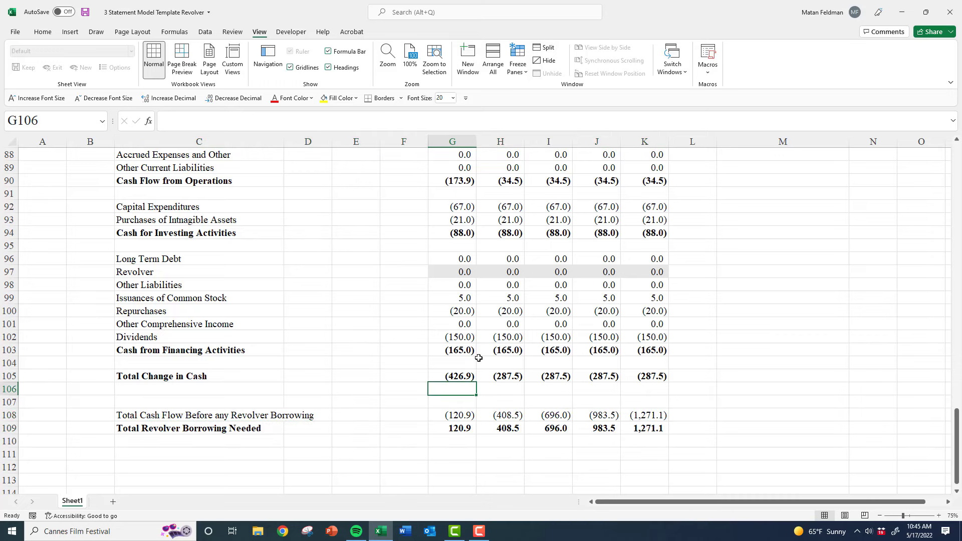
Link the 2024 balance sheet Revolver in G51 to the prior balance plus Total Revolver Borrowing Needed, =F51+G109
{"action": "left_click", "coordinate": [455, 430]}
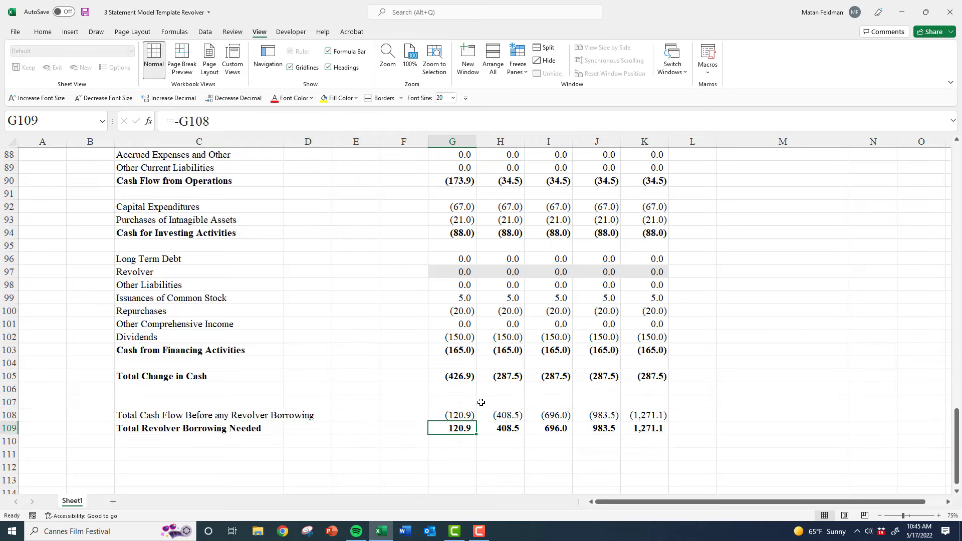
{"action": "scroll", "coordinate": [473, 394], "scroll_direction": "up", "scroll_amount": 15}
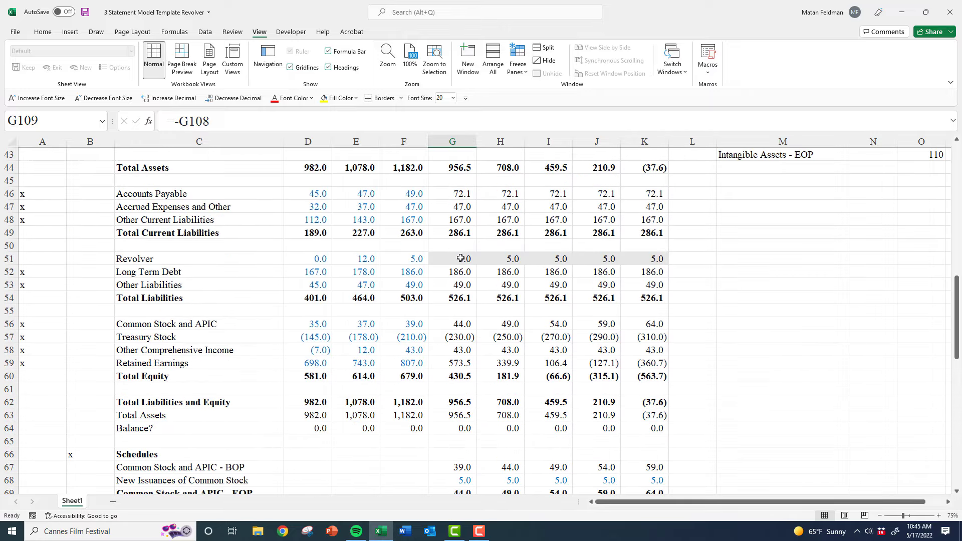
{"action": "left_click", "coordinate": [461, 257]}
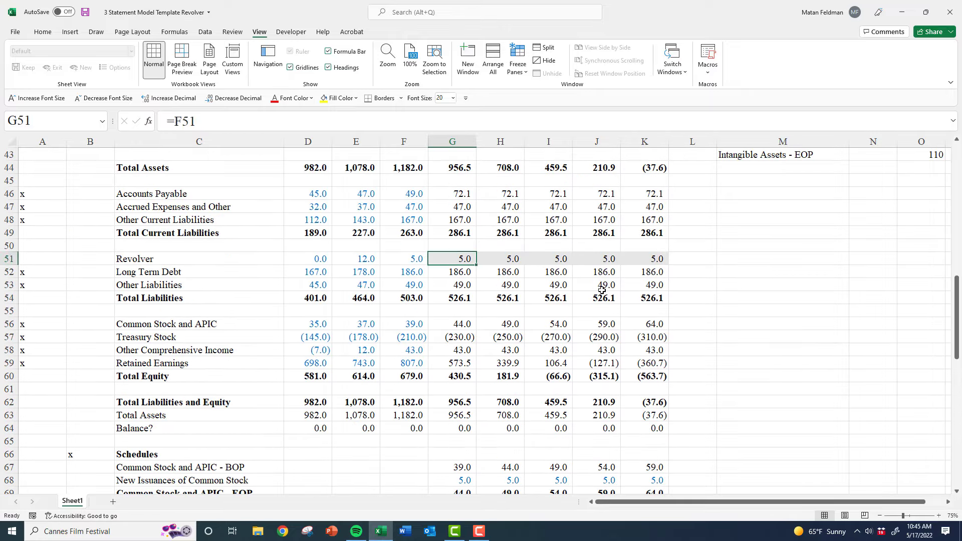
{"action": "type", "text": "="}
{"action": "key", "text": "Left"}
{"action": "type", "text": "+"}
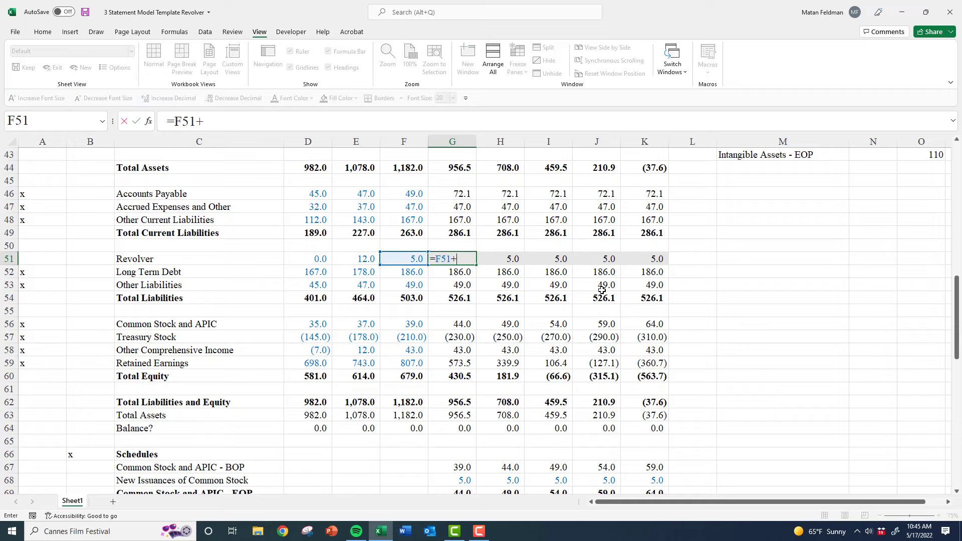
{"action": "scroll", "coordinate": [495, 339], "scroll_direction": "down", "scroll_amount": 1}
{"action": "scroll", "coordinate": [495, 339], "scroll_direction": "down", "scroll_amount": 4}
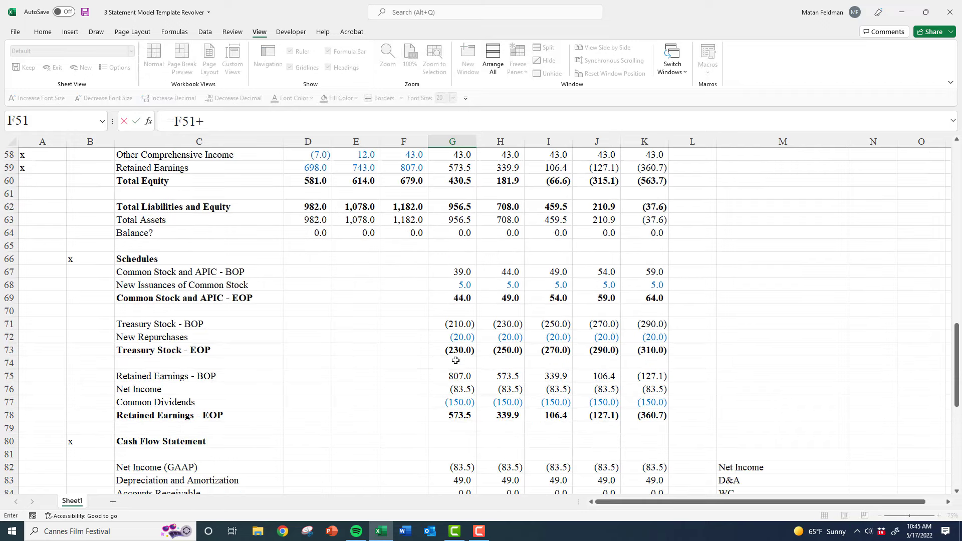
{"action": "scroll", "coordinate": [456, 361], "scroll_direction": "down", "scroll_amount": 8}
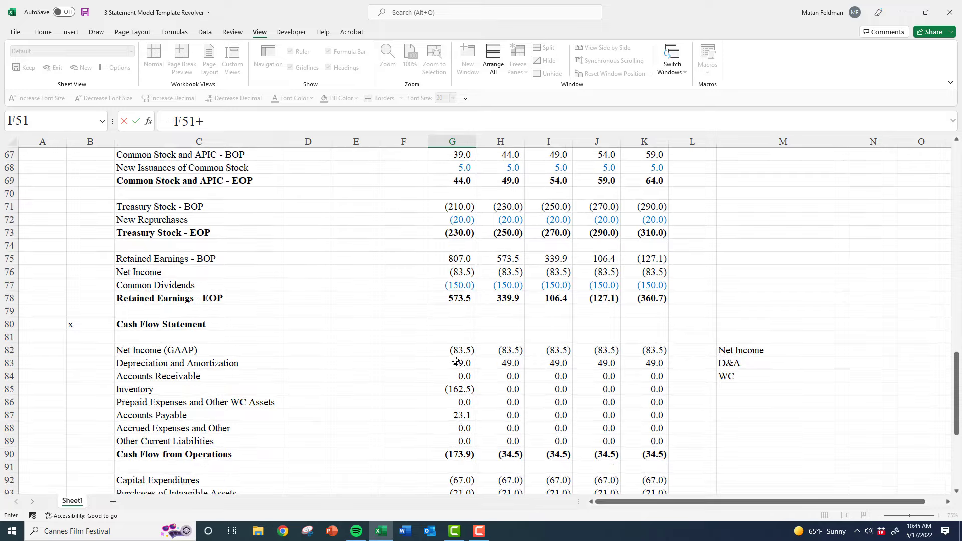
{"action": "scroll", "coordinate": [455, 361], "scroll_direction": "down", "scroll_amount": 3}
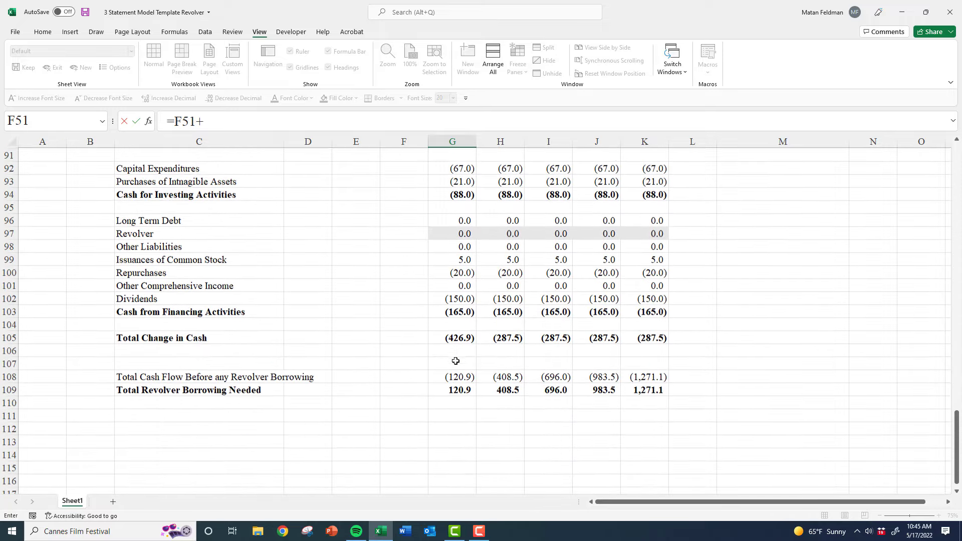
{"action": "left_click", "coordinate": [452, 389]}
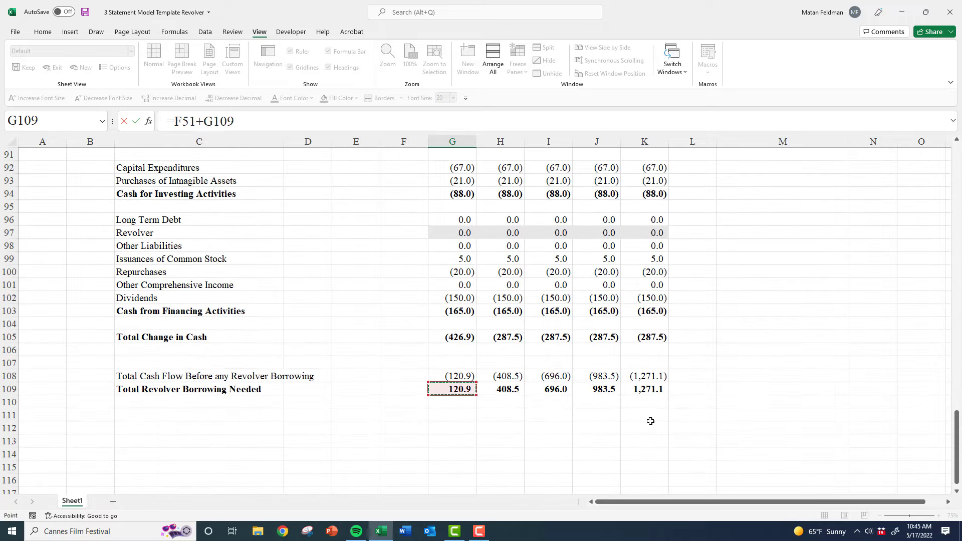
{"action": "key", "text": "Return"}
Copy the Revolver formula in G51 across the remaining projected years through K51
{"action": "key", "text": "Up"}
{"action": "key", "text": "Up"}
{"action": "key", "text": "Up"}
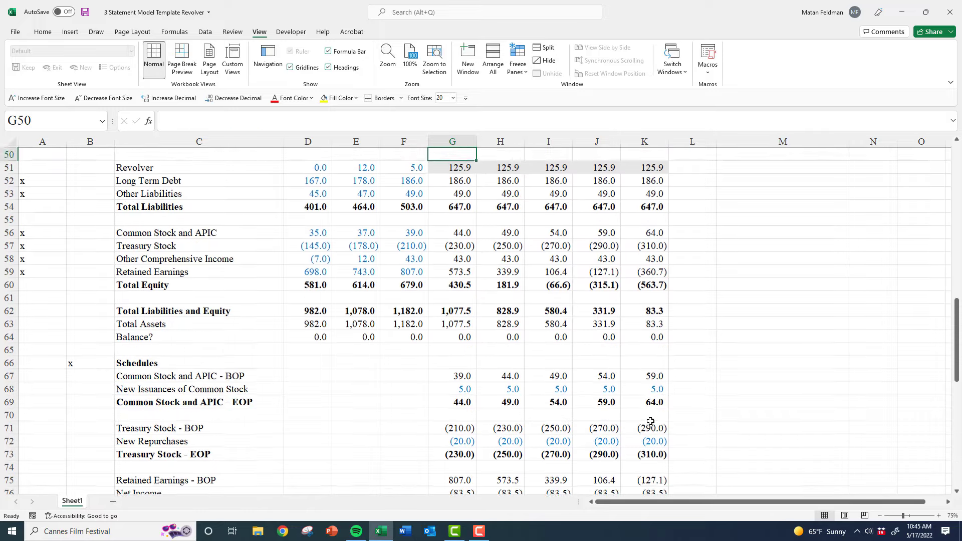
{"action": "key", "text": "Down"}
{"action": "key", "text": "Down"}
{"action": "key", "text": "shift+Right"}
{"action": "key", "text": "shift+Right"}
{"action": "key", "text": "shift+Right"}
{"action": "key", "text": "shift+Right"}
{"action": "key", "text": "ctrl+r"}
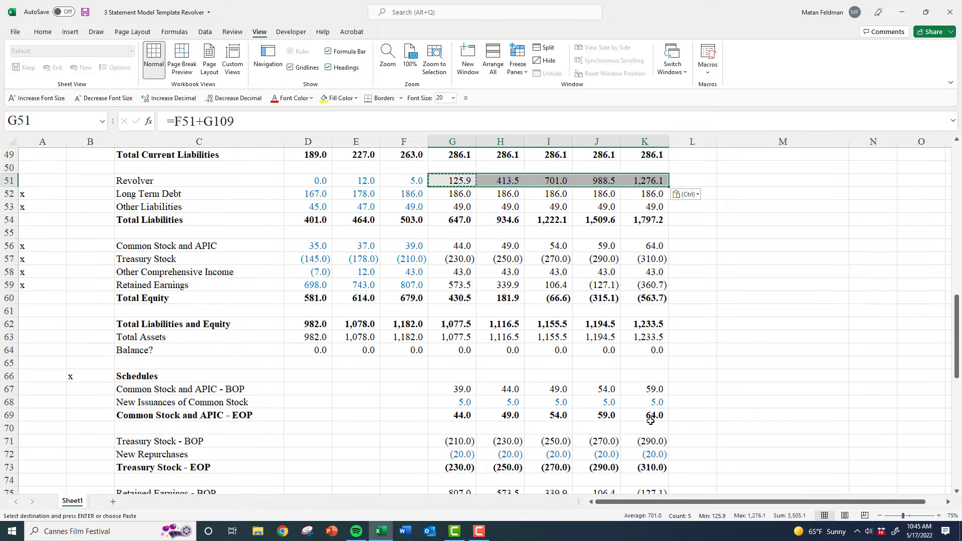
Check the projected Cash and Equivalents row, and trace the cash flow statement's Revolver formula in G97 to its balance sheet references
{"action": "scroll", "coordinate": [502, 330], "scroll_direction": "up", "scroll_amount": 6}
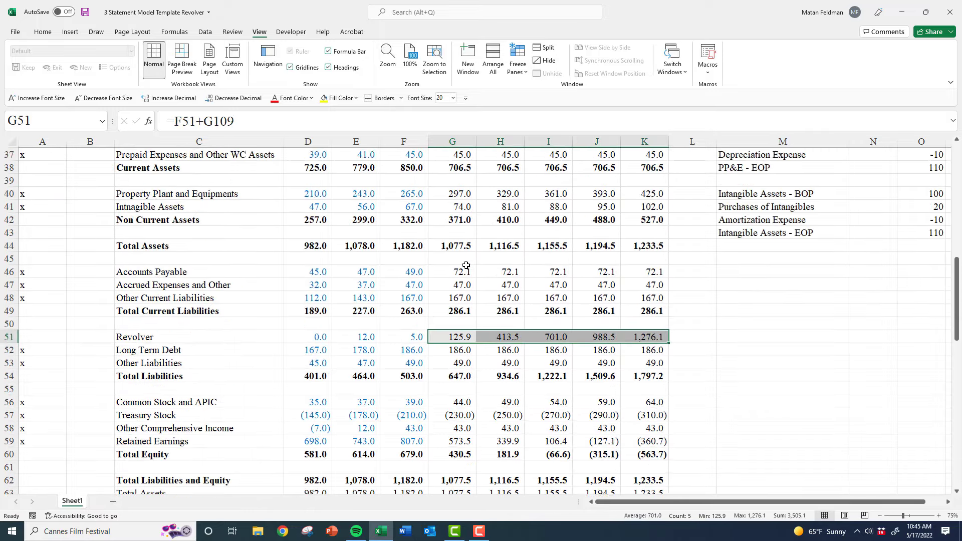
{"action": "left_click_drag", "start_coordinate": [452, 195], "coordinate": [645, 195]}
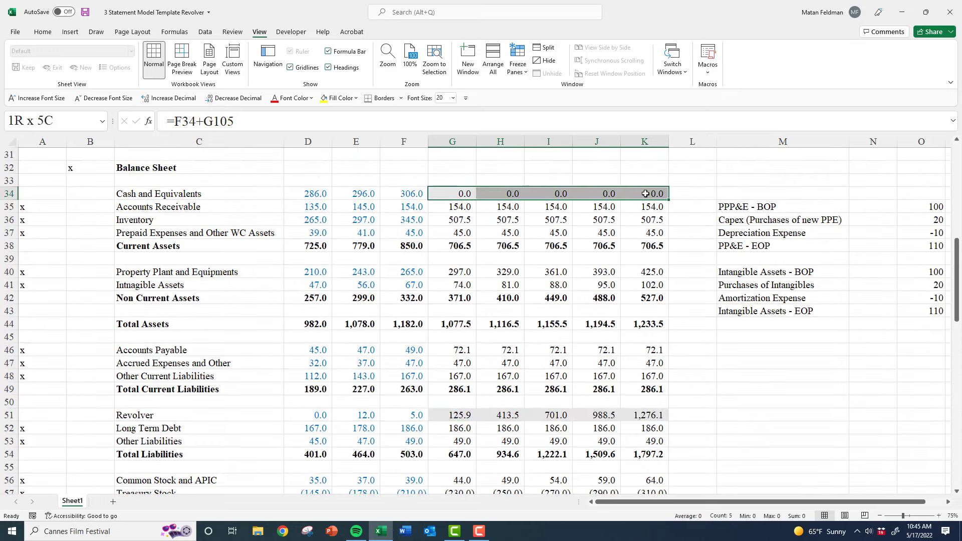
{"action": "left_click", "coordinate": [452, 416]}
{"action": "scroll", "coordinate": [452, 416], "scroll_direction": "down", "scroll_amount": 12}
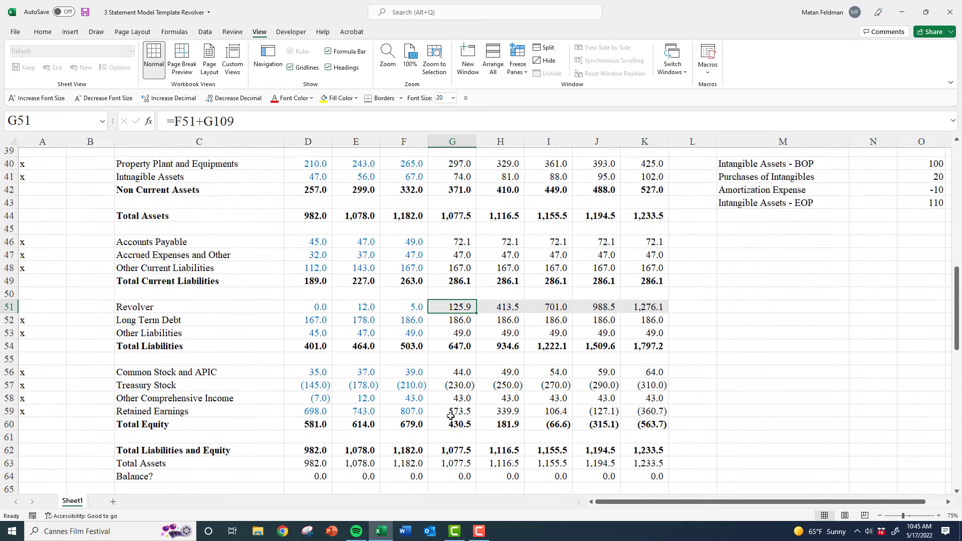
{"action": "scroll", "coordinate": [451, 416], "scroll_direction": "down", "scroll_amount": 4}
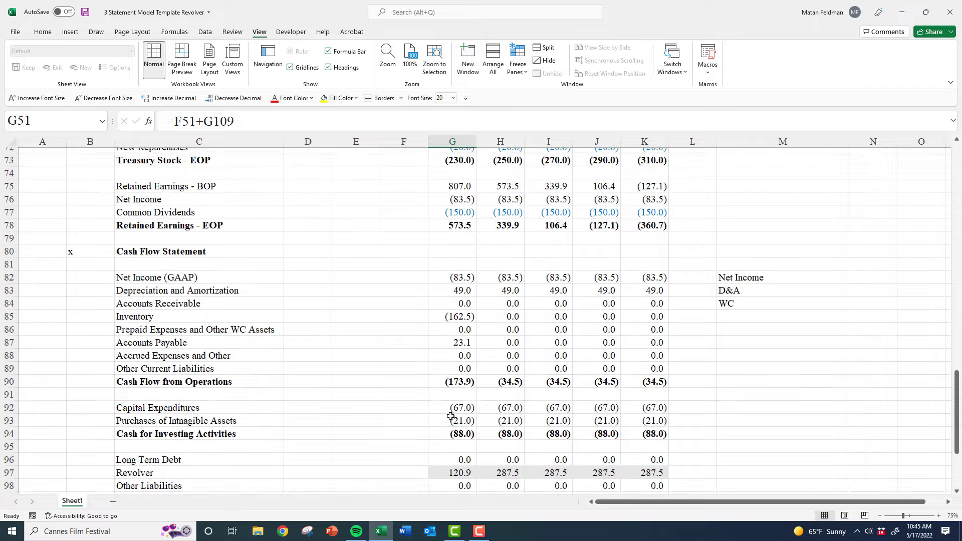
{"action": "left_click", "coordinate": [458, 392]}
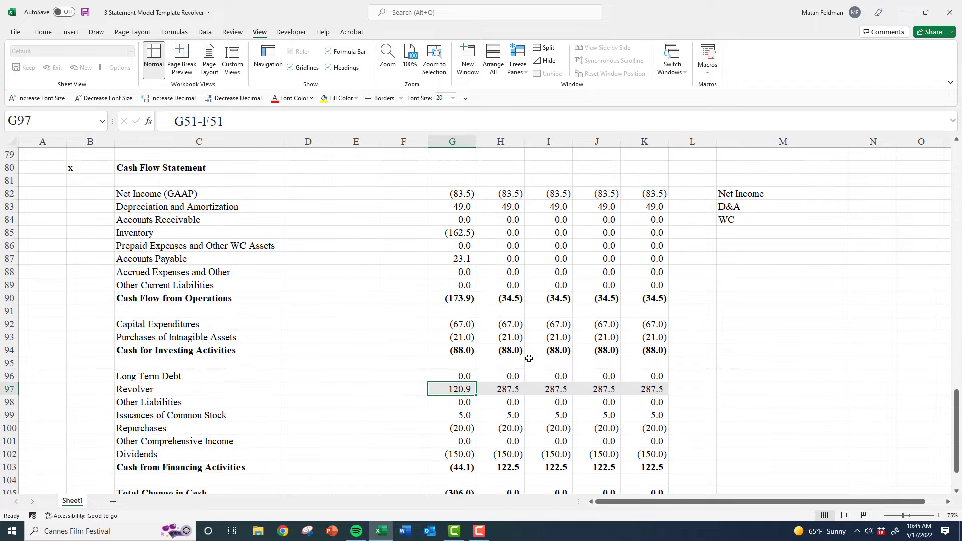
{"action": "key", "text": "F2"}
{"action": "scroll", "coordinate": [521, 308], "scroll_direction": "up", "scroll_amount": 9}
{"action": "scroll", "coordinate": [511, 290], "scroll_direction": "up", "scroll_amount": 7}
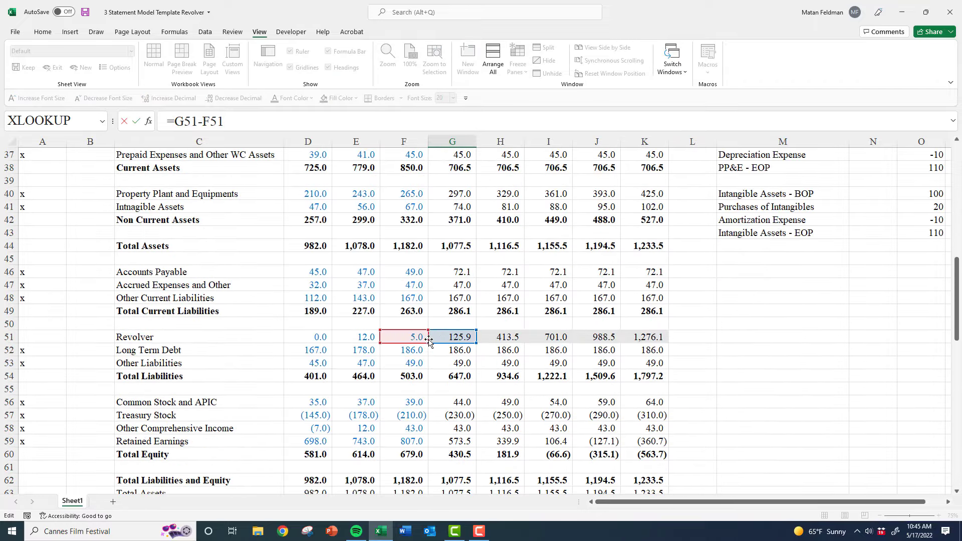
{"action": "scroll", "coordinate": [434, 368], "scroll_direction": "down", "scroll_amount": 14}
{"action": "key", "text": "Escape"}
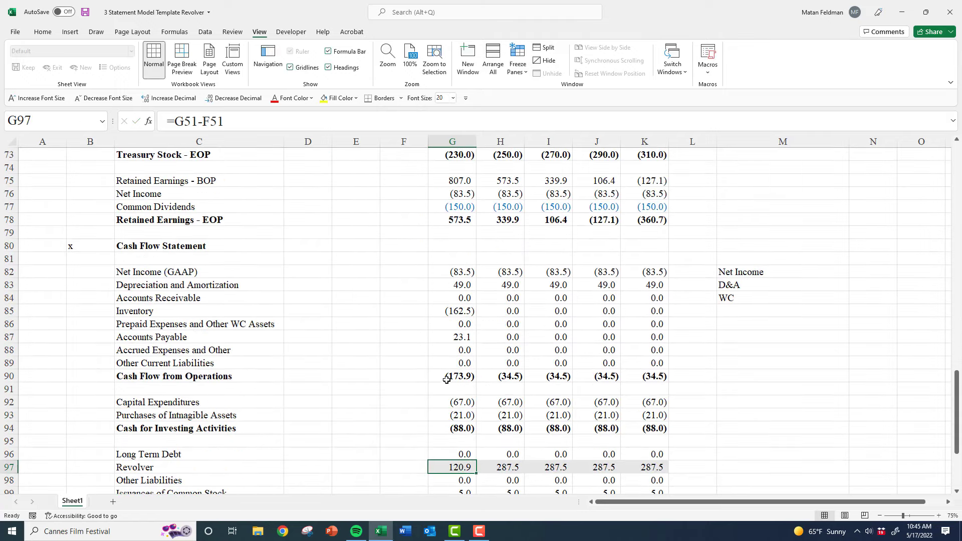
Compare the cash flow statement's Revolver row G97:K97 with the Total Revolver Borrowing Needed row
{"action": "scroll", "coordinate": [441, 380], "scroll_direction": "down", "scroll_amount": 3}
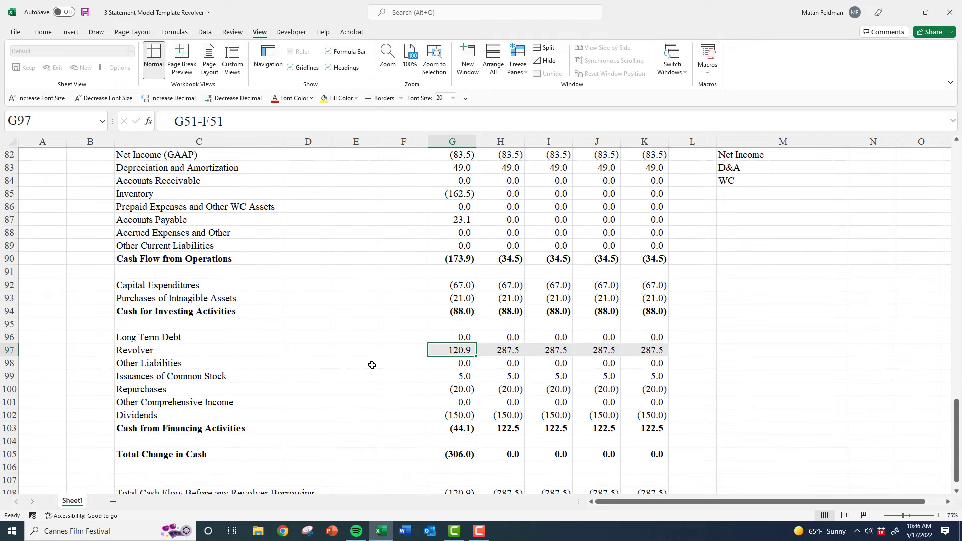
{"action": "scroll", "coordinate": [435, 343], "scroll_direction": "down", "scroll_amount": 1}
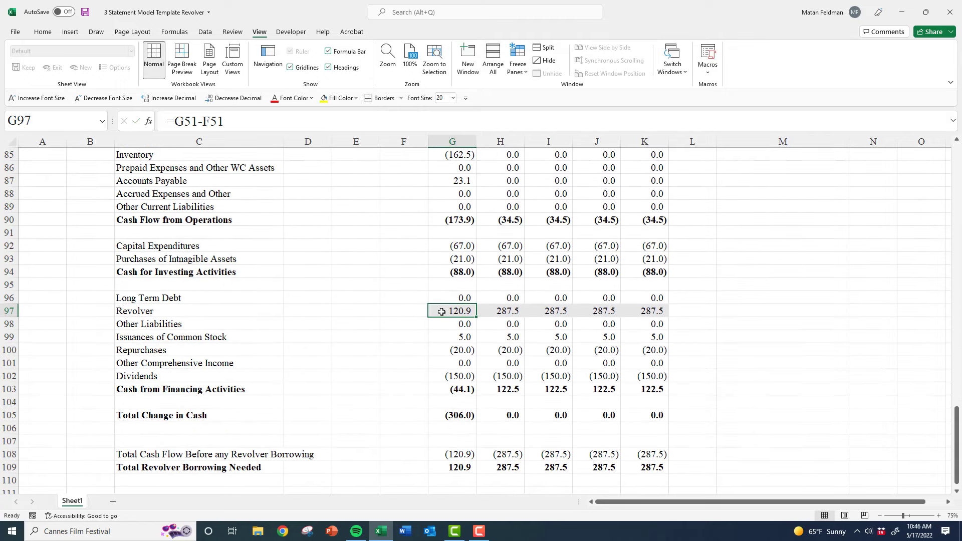
{"action": "left_click_drag", "start_coordinate": [442, 312], "coordinate": [646, 313]}
{"action": "scroll", "coordinate": [492, 419], "scroll_direction": "down", "scroll_amount": 1}
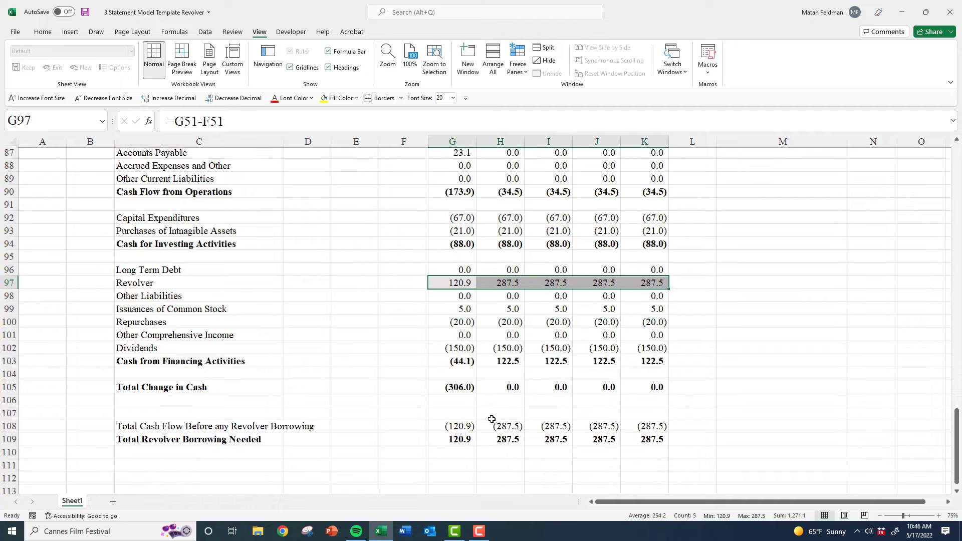
{"action": "scroll", "coordinate": [492, 419], "scroll_direction": "down", "scroll_amount": 2}
{"action": "left_click", "coordinate": [447, 404]}
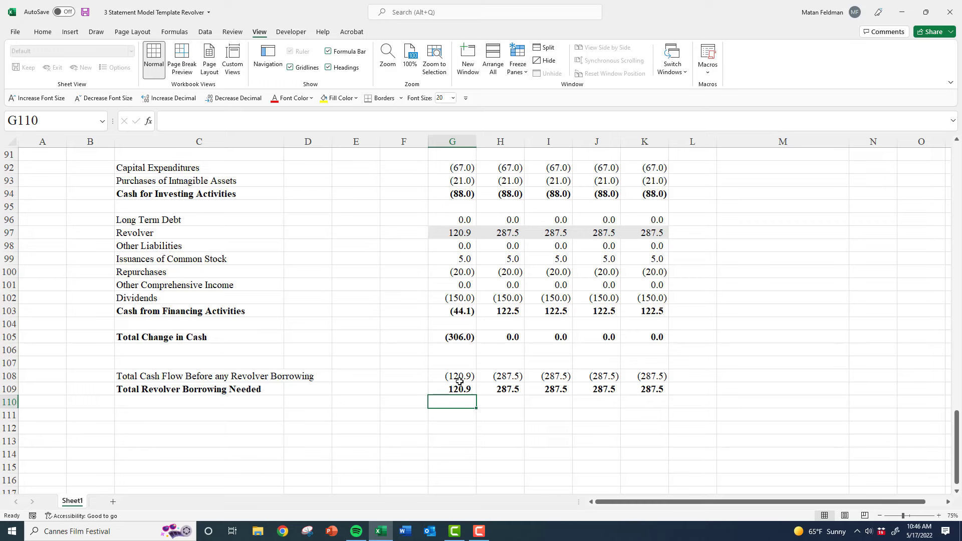
Set the 2024 Revenue Growth Rate in G20 to the average of the historical rates, =AVERAGE(E20:F20)
{"action": "scroll", "coordinate": [458, 379], "scroll_direction": "up", "scroll_amount": 20}
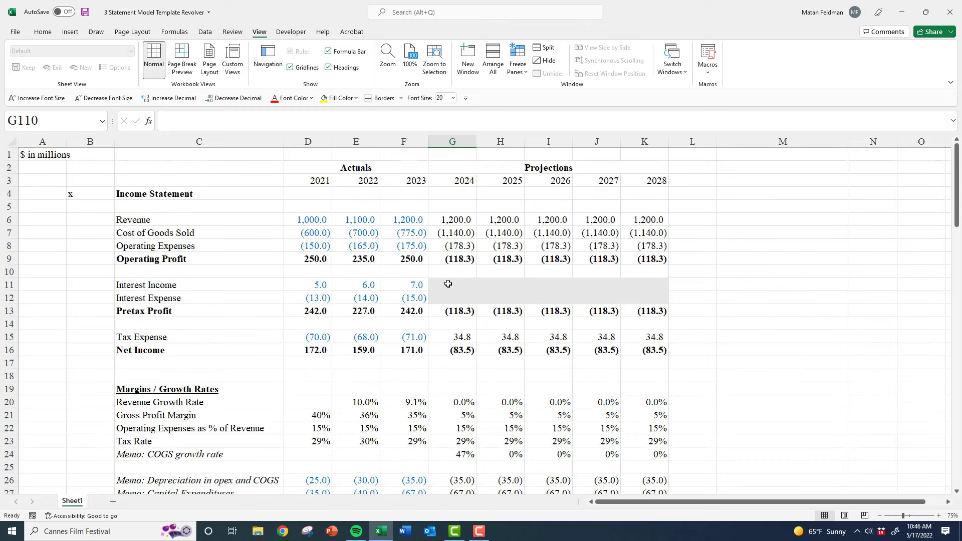
{"action": "left_click", "coordinate": [448, 284]}
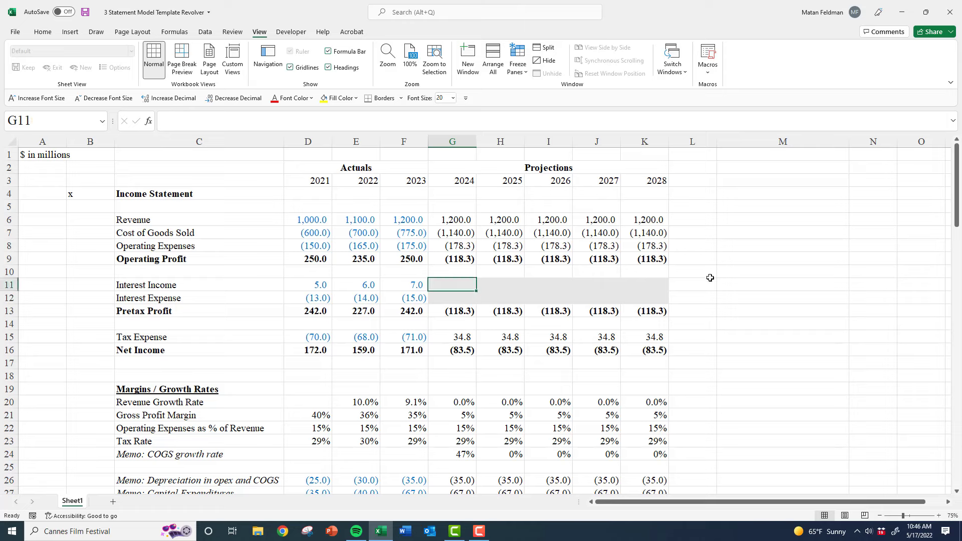
{"action": "key", "text": "Down"}
{"action": "key", "text": "Down"}
{"action": "key", "text": "Down"}
{"action": "key", "text": "Down"}
{"action": "key", "text": "Down"}
{"action": "key", "text": "Down"}
{"action": "key", "text": "Down"}
{"action": "key", "text": "Down"}
{"action": "key", "text": "Down"}
{"action": "key", "text": "F2"}
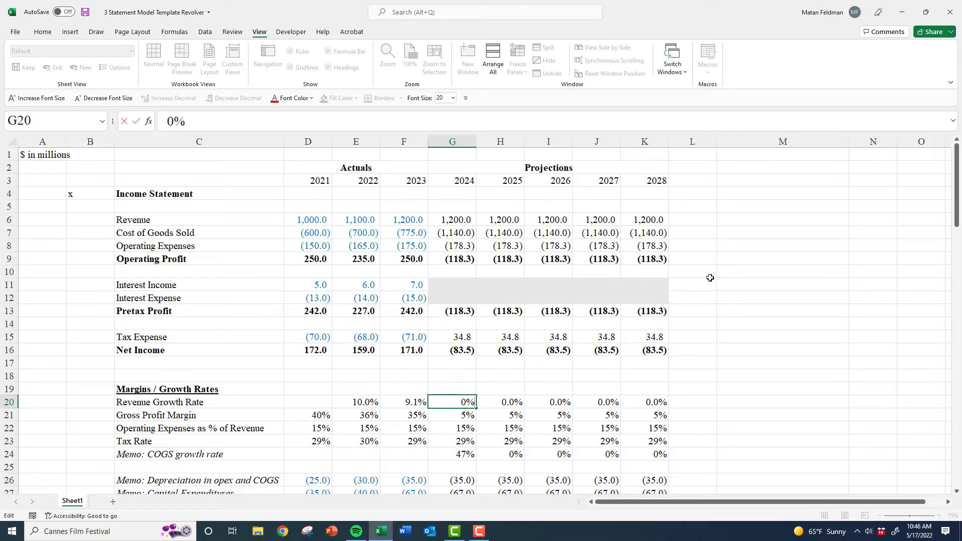
{"action": "key", "text": "Escape"}
{"action": "type", "text": "=average("}
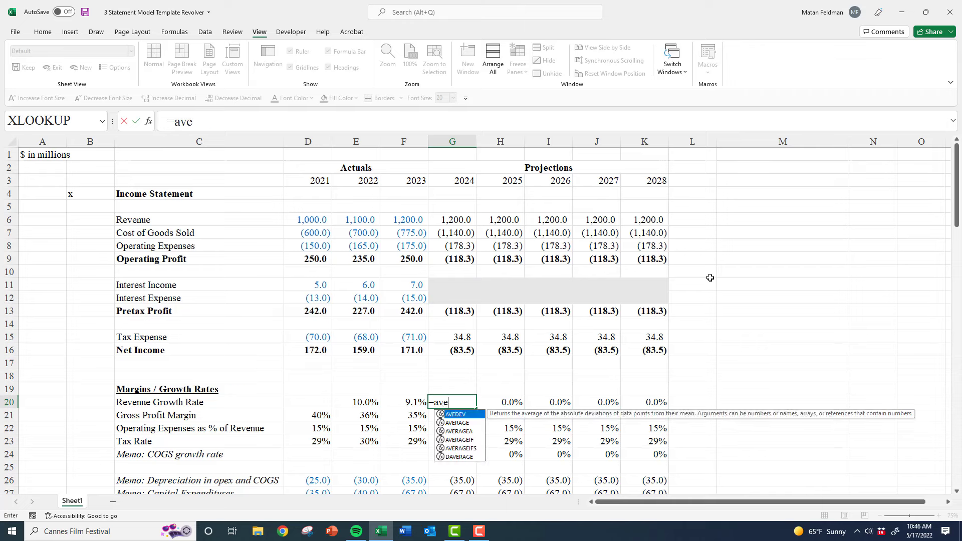
{"action": "key", "text": "Left"}
{"action": "key", "text": "shift+Left"}
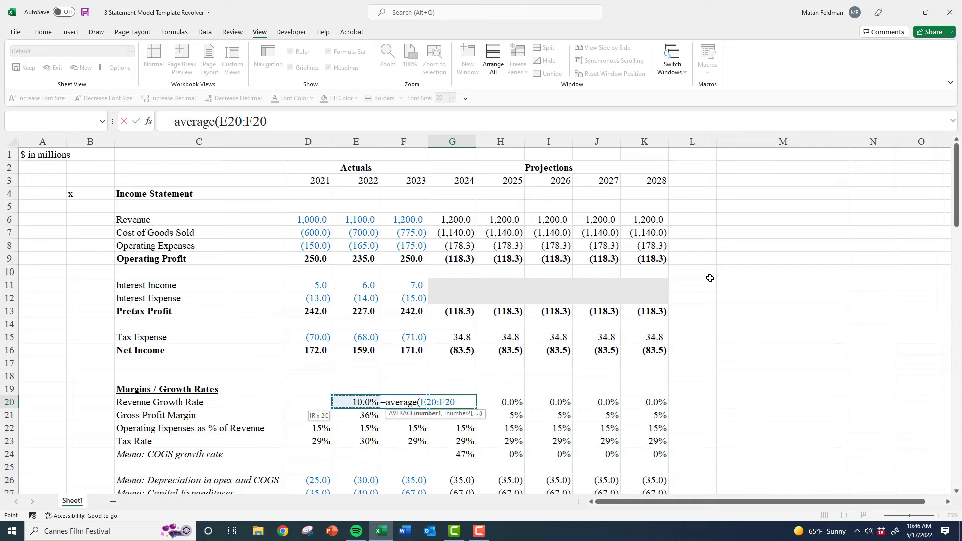
{"action": "type", "text": ")"}
{"action": "key", "text": "Return"}
Set the 2024 Gross Profit Margin in G21 to the average of the three historical margins, =AVERAGE(D21:F21)
{"action": "type", "text": "="}
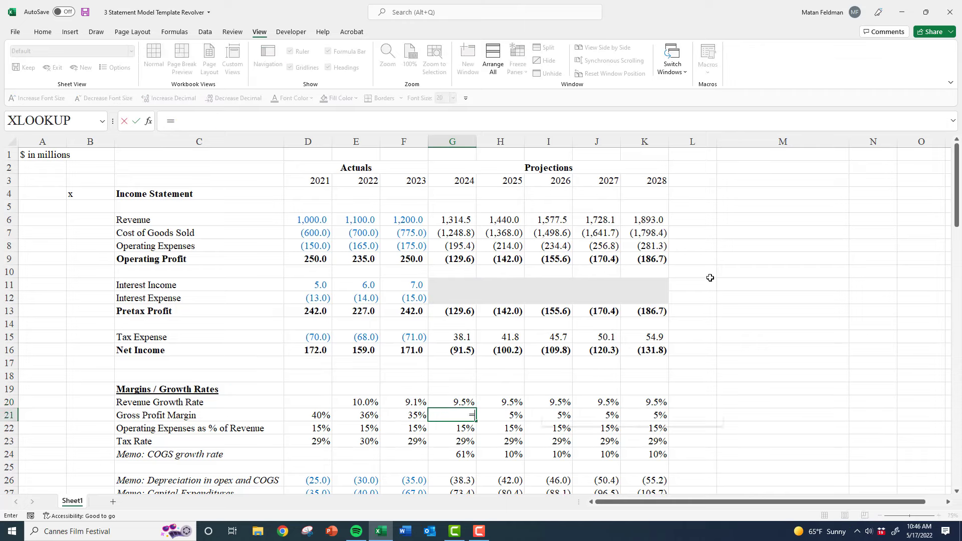
{"action": "type", "text": "average("}
{"action": "key", "text": "Left"}
{"action": "key", "text": "shift+Left"}
{"action": "key", "text": "shift+Left"}
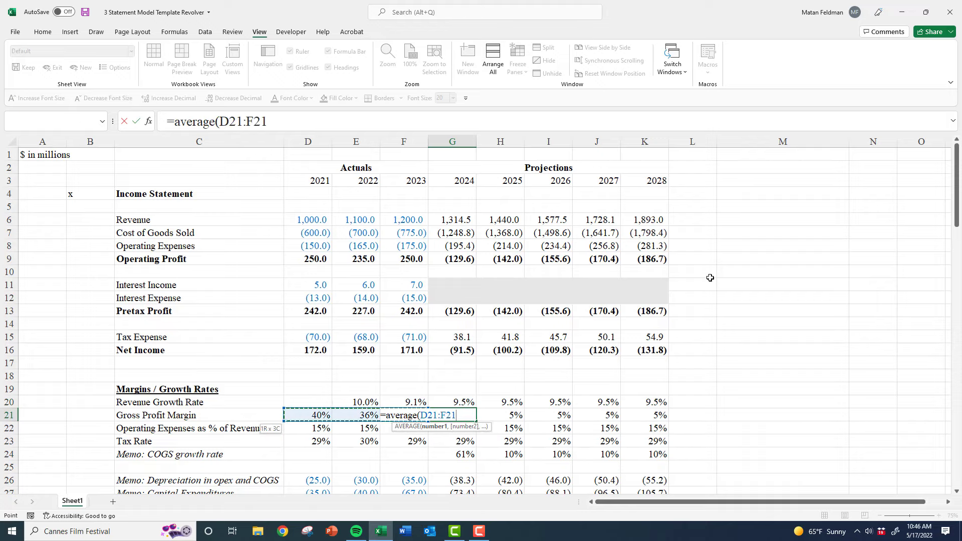
{"action": "type", "text": ")"}
{"action": "key", "text": "Return"}
Examine the projected Revolver balances, and inspect the Total Cash Flow Before any Revolver Borrowing and Total Revolver Borrowing Needed formulas in G108 and G109
{"action": "scroll", "coordinate": [564, 323], "scroll_direction": "down", "scroll_amount": 6}
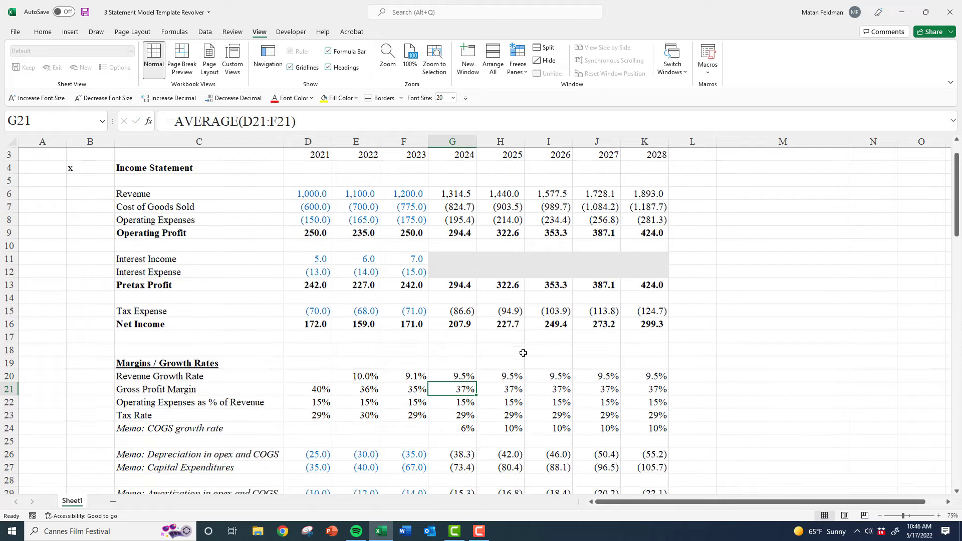
{"action": "scroll", "coordinate": [522, 353], "scroll_direction": "down", "scroll_amount": 3}
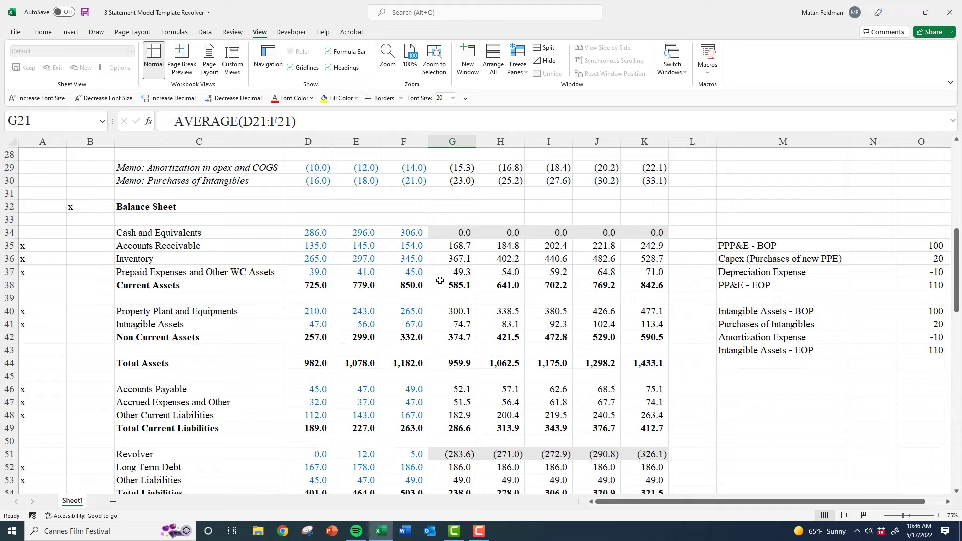
{"action": "scroll", "coordinate": [440, 291], "scroll_direction": "down", "scroll_amount": 4}
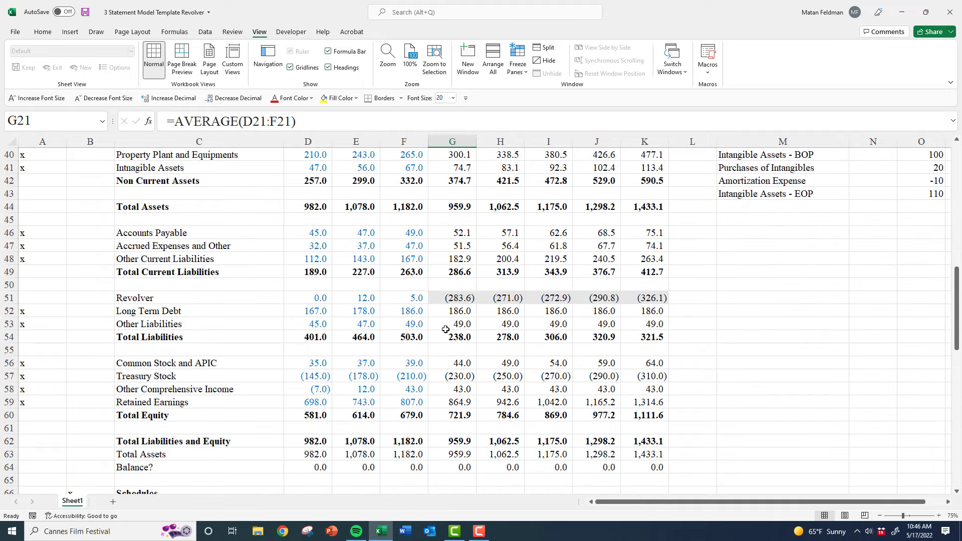
{"action": "scroll", "coordinate": [437, 304], "scroll_direction": "down", "scroll_amount": 6}
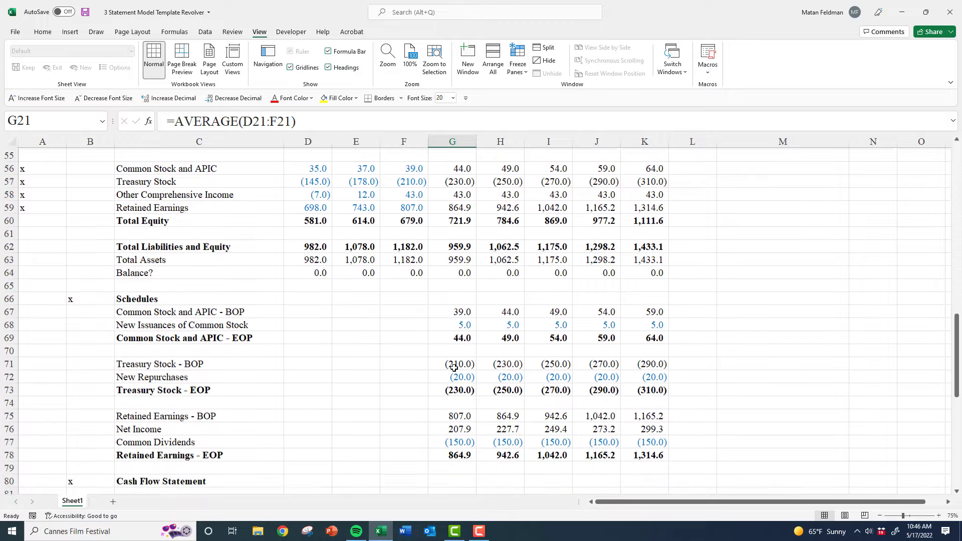
{"action": "scroll", "coordinate": [453, 375], "scroll_direction": "down", "scroll_amount": 11}
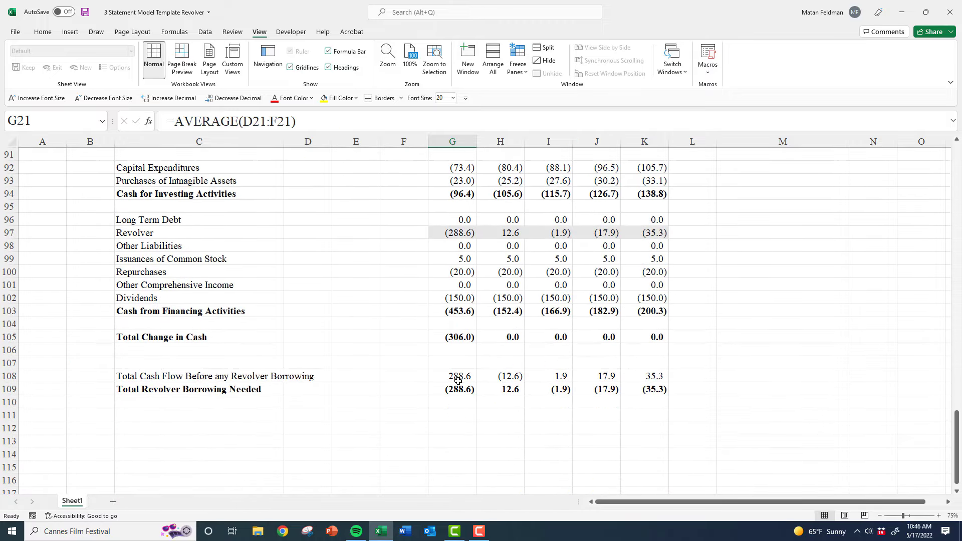
{"action": "left_click", "coordinate": [464, 377]}
{"action": "double_click", "coordinate": [465, 376]}
{"action": "key", "text": "Escape"}
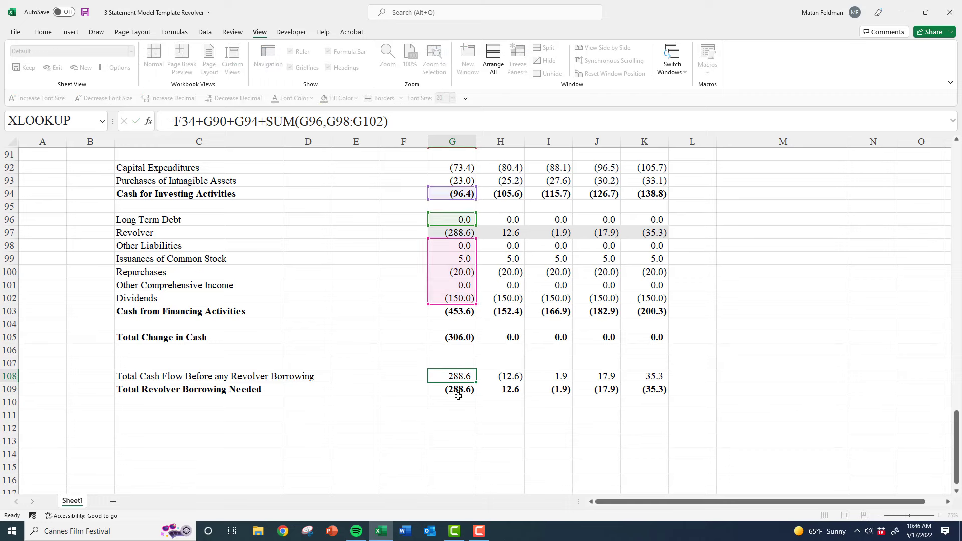
{"action": "double_click", "coordinate": [457, 388]}
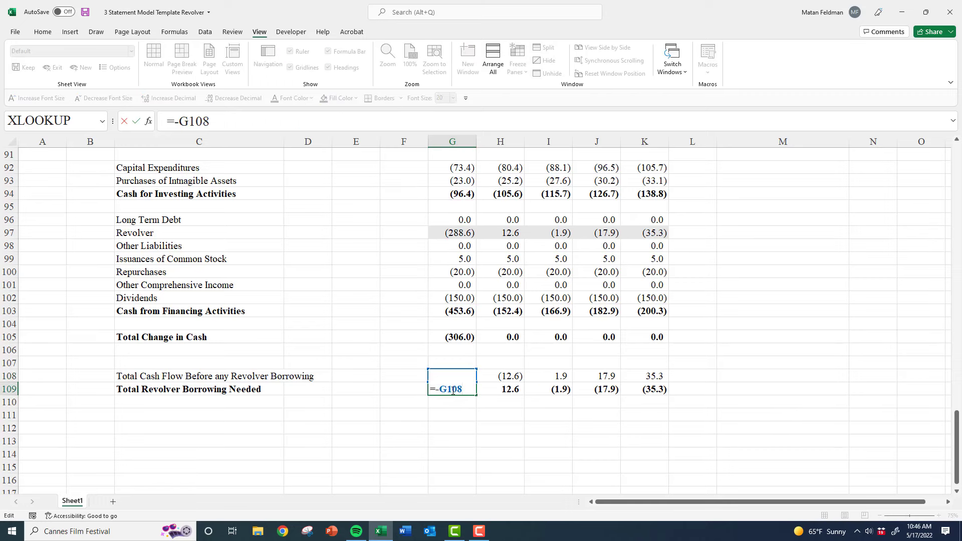
{"action": "key", "text": "Escape"}
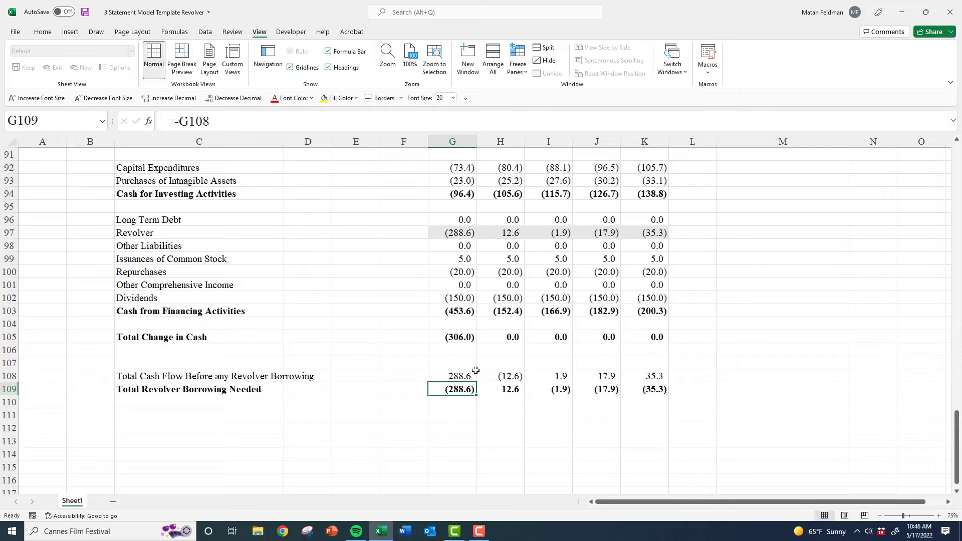
Compare the 2023 balance sheet Revolver in F51 with the 2024 Total Revolver Borrowing Needed in G109
{"action": "scroll", "coordinate": [478, 367], "scroll_direction": "up", "scroll_amount": 3}
{"action": "scroll", "coordinate": [463, 359], "scroll_direction": "down", "scroll_amount": 1}
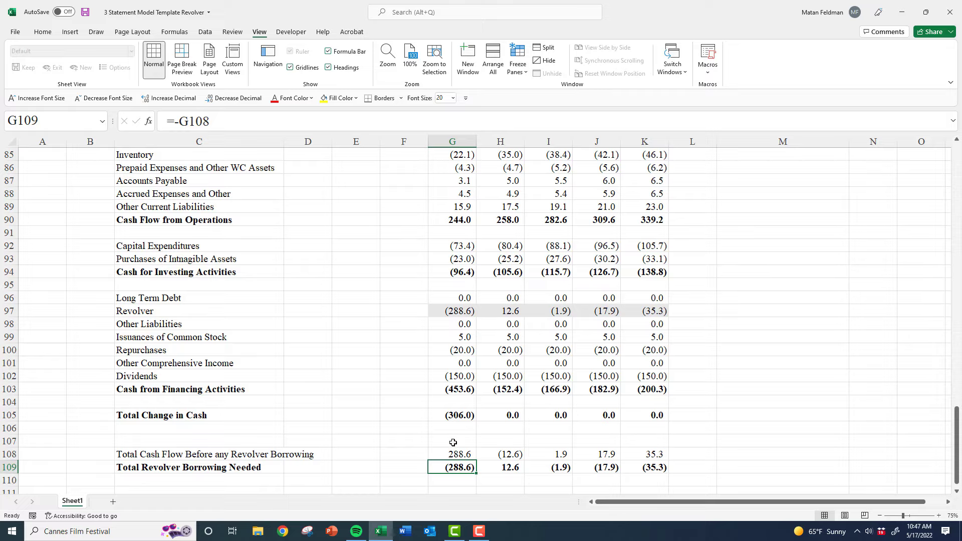
{"action": "scroll", "coordinate": [452, 441], "scroll_direction": "up", "scroll_amount": 2}
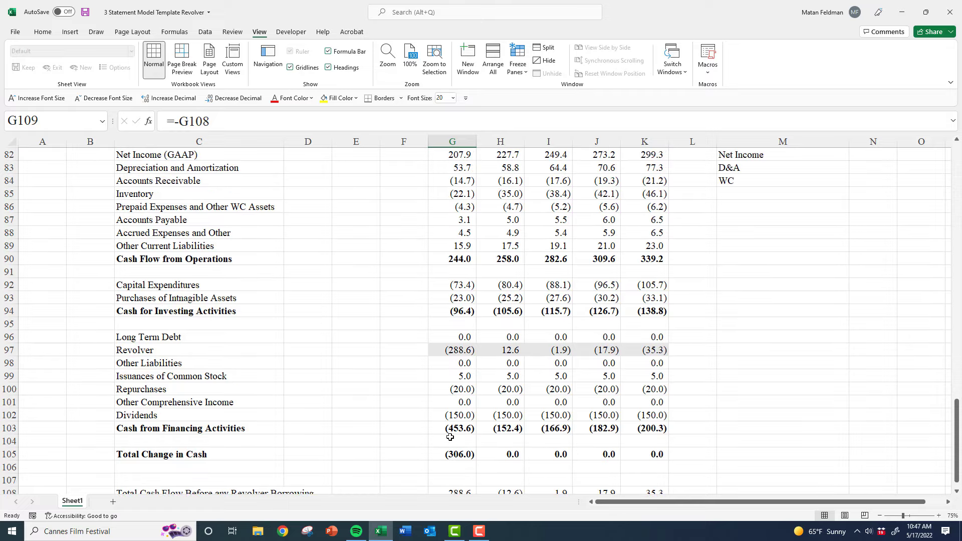
{"action": "scroll", "coordinate": [450, 437], "scroll_direction": "down", "scroll_amount": 2}
{"action": "scroll", "coordinate": [450, 436], "scroll_direction": "up", "scroll_amount": 13}
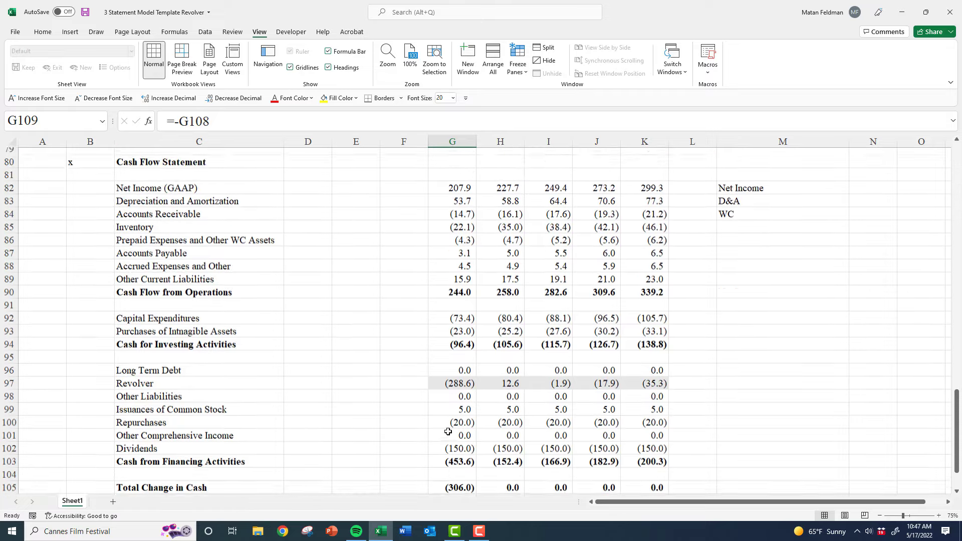
{"action": "scroll", "coordinate": [449, 429], "scroll_direction": "up", "scroll_amount": 1}
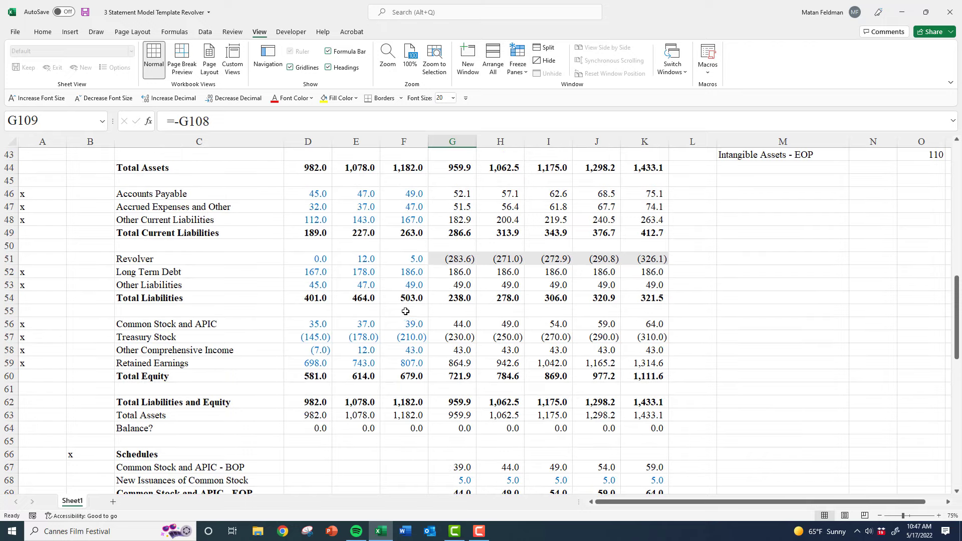
{"action": "left_click", "coordinate": [409, 259]}
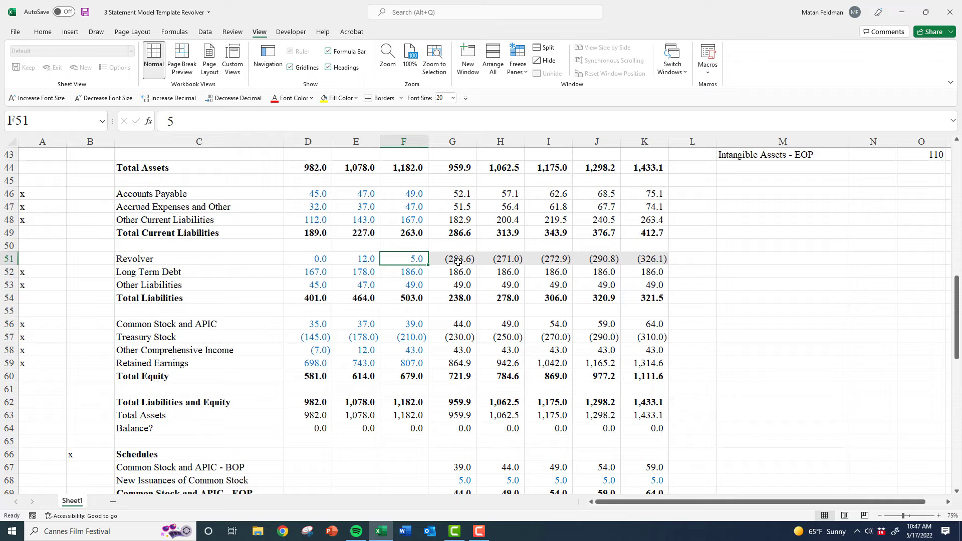
{"action": "scroll", "coordinate": [443, 371], "scroll_direction": "down", "scroll_amount": 5}
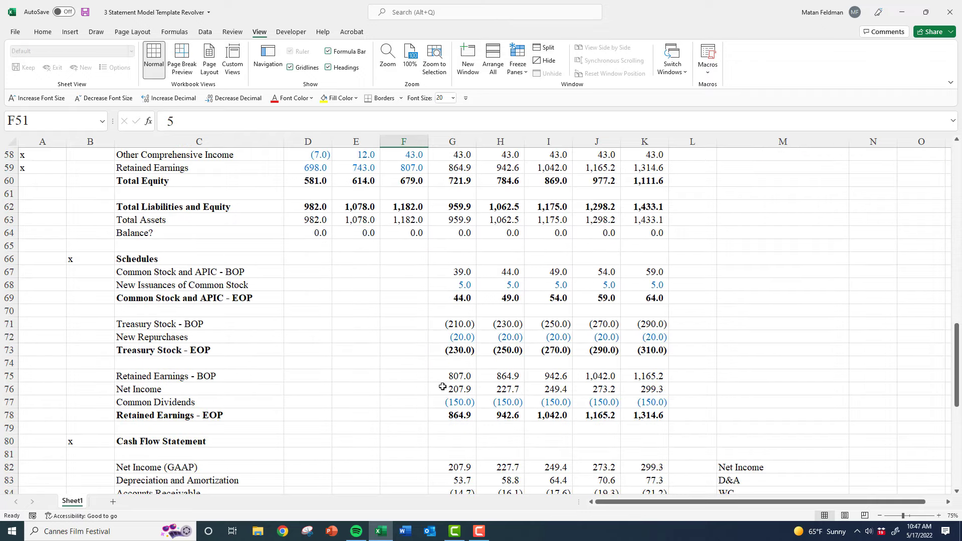
{"action": "scroll", "coordinate": [442, 386], "scroll_direction": "down", "scroll_amount": 10}
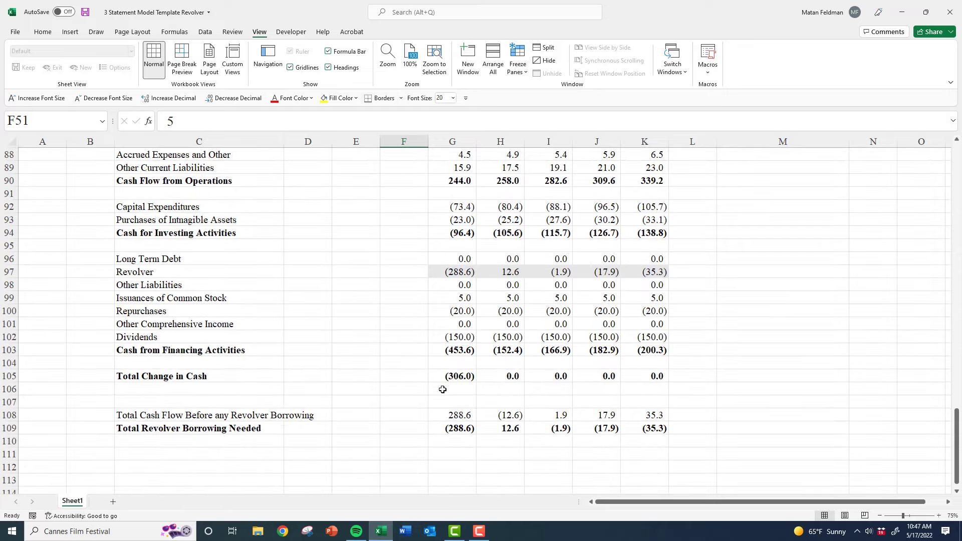
{"action": "left_click", "coordinate": [458, 430]}
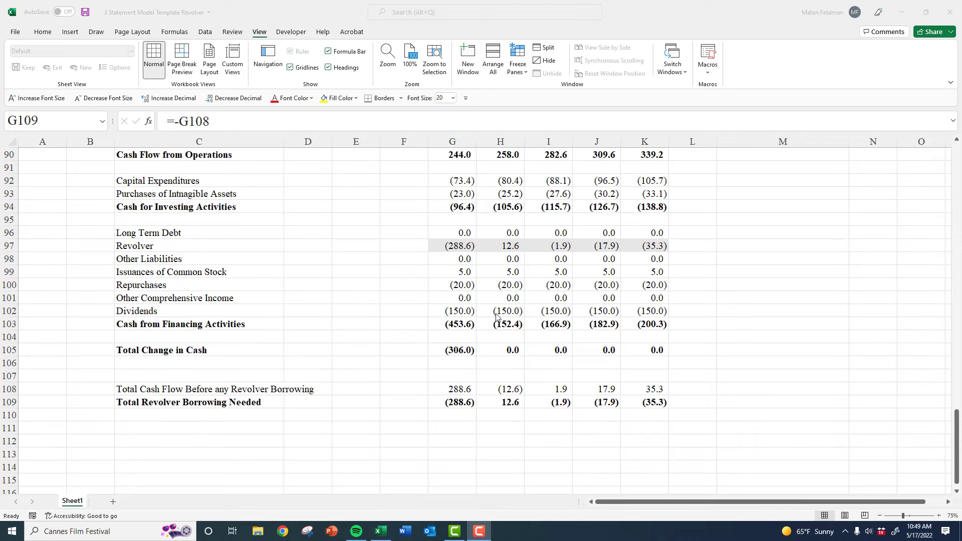
{"action": "left_click", "coordinate": [449, 404]}
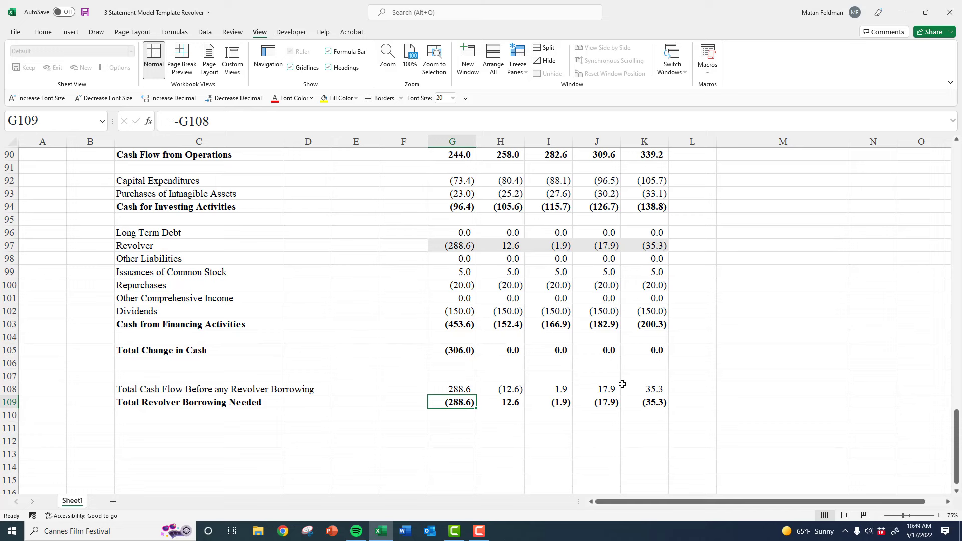
{"action": "key", "text": "F2"}
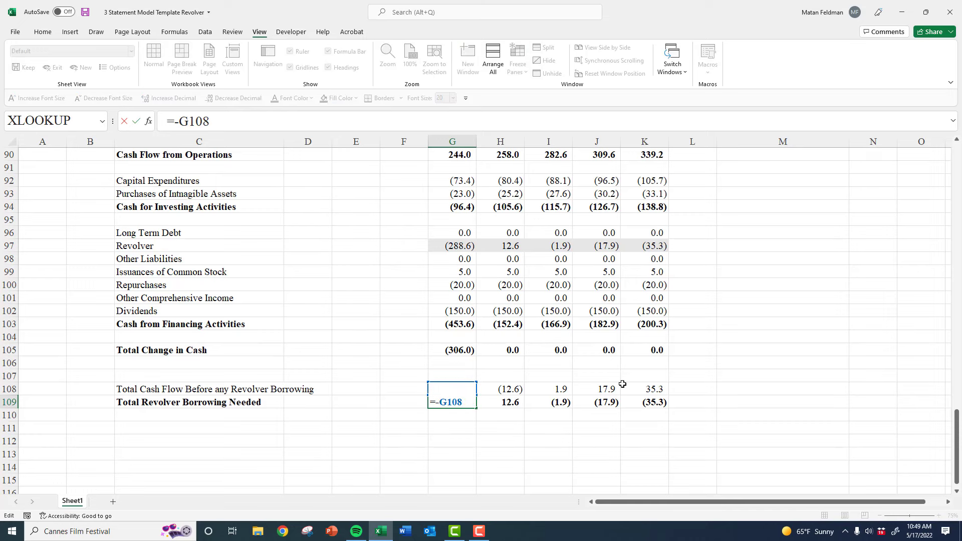
{"action": "key", "text": "Escape"}
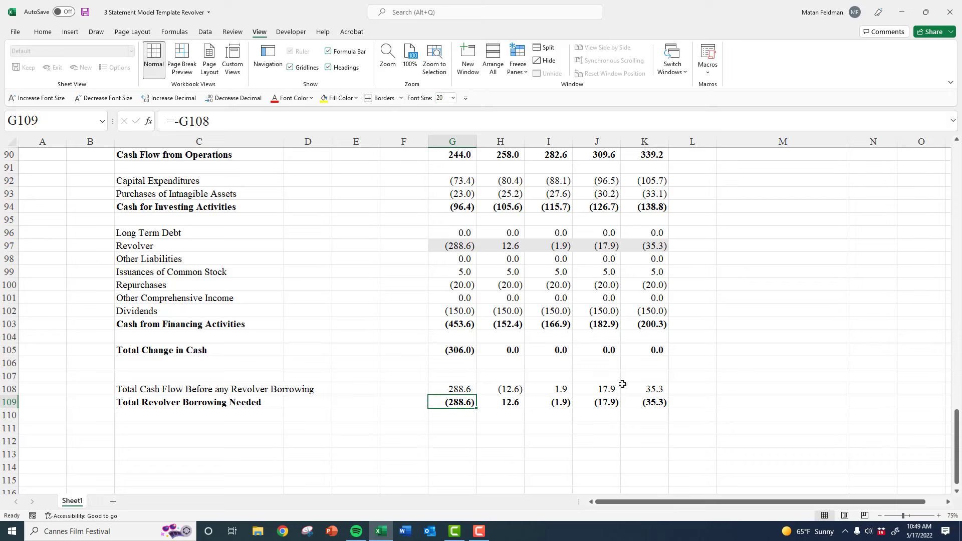
{"action": "key", "text": "F2"}
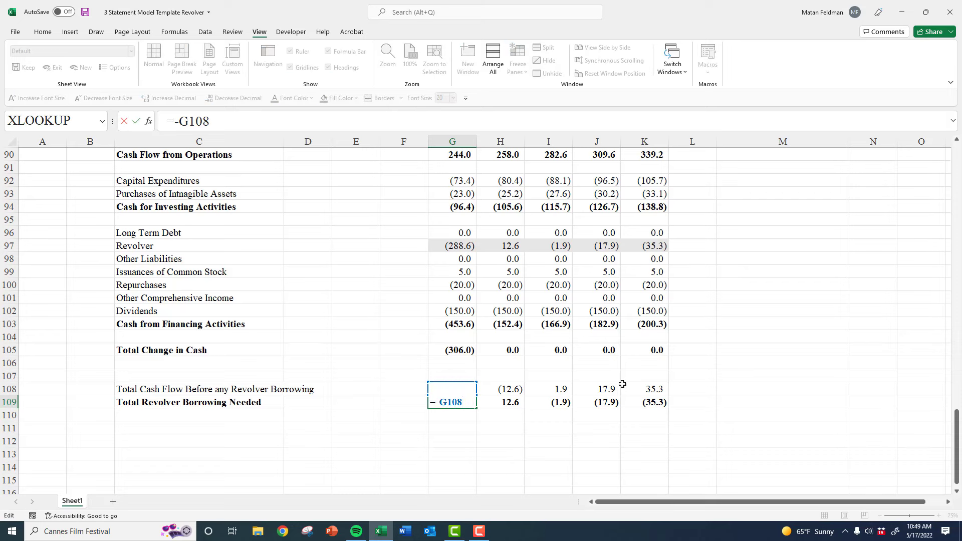
{"action": "type", "text": "min("}
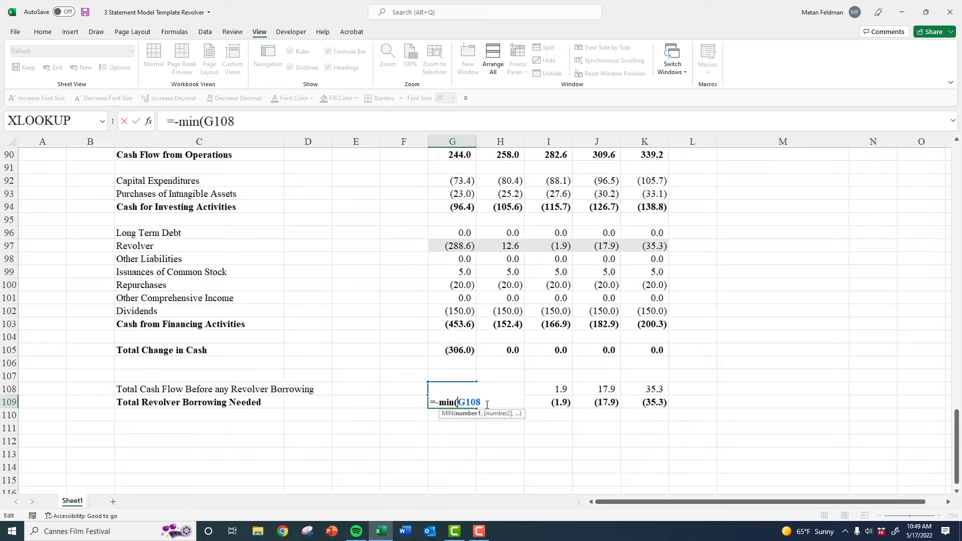
{"action": "key", "text": "Escape"}
{"action": "key", "text": "F2"}
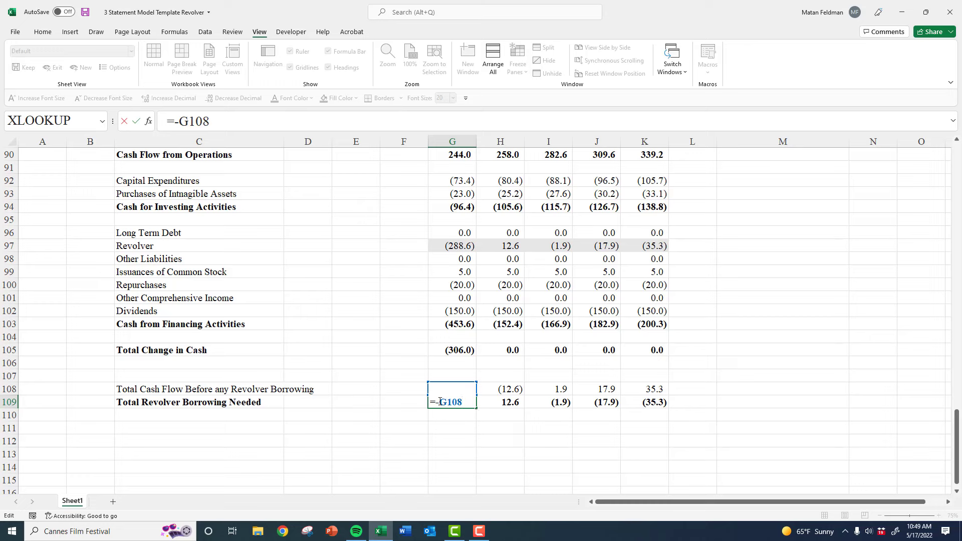
{"action": "key", "text": "Escape"}
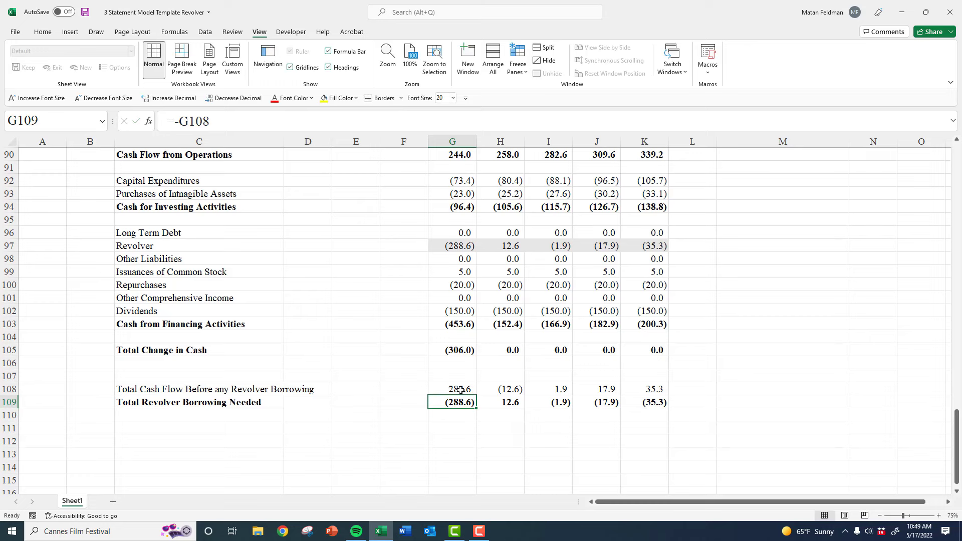
Cap the 2024 revolver repayment at the prior-year balance by setting G109 to =-MIN(G108,F51)
{"action": "key", "text": "F2"}
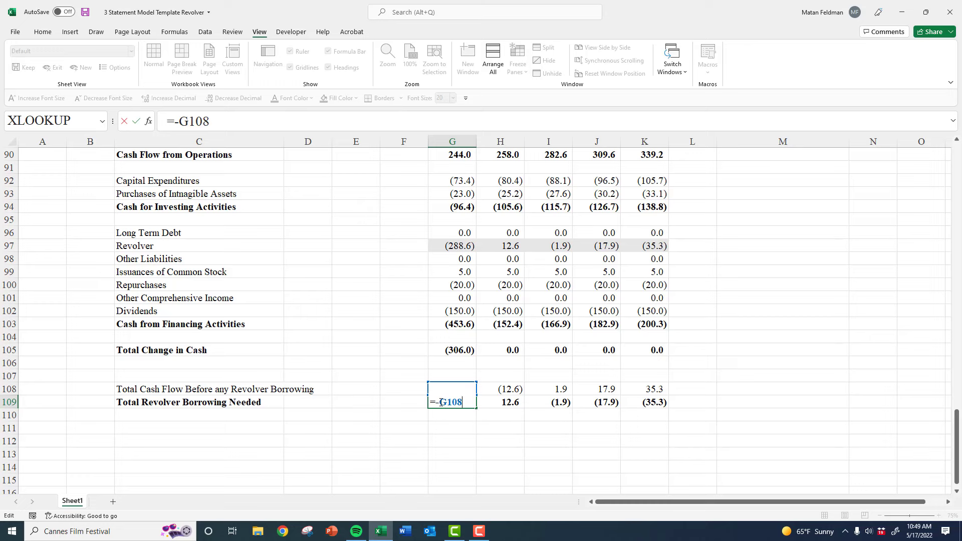
{"action": "type", "text": "min"}
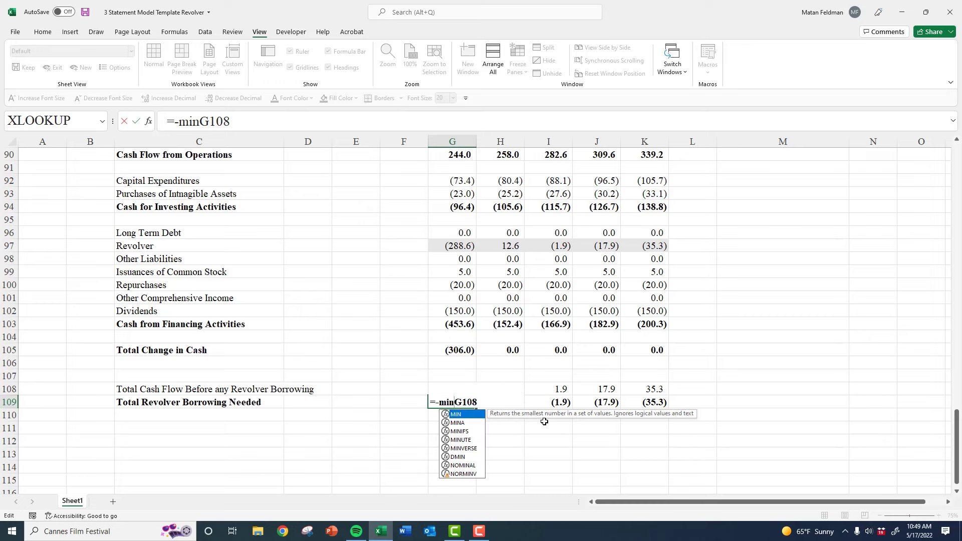
{"action": "type", "text": "(G108"}
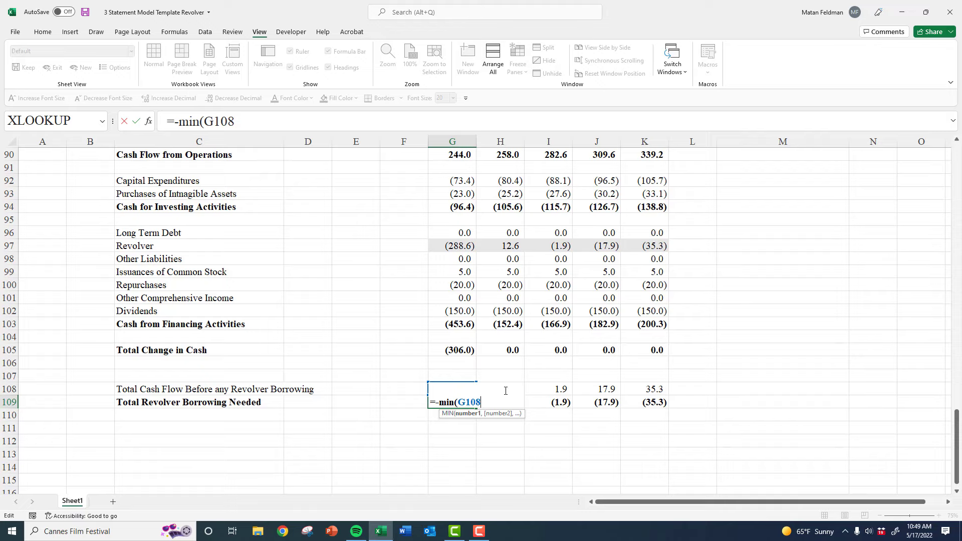
{"action": "type", "text": ","}
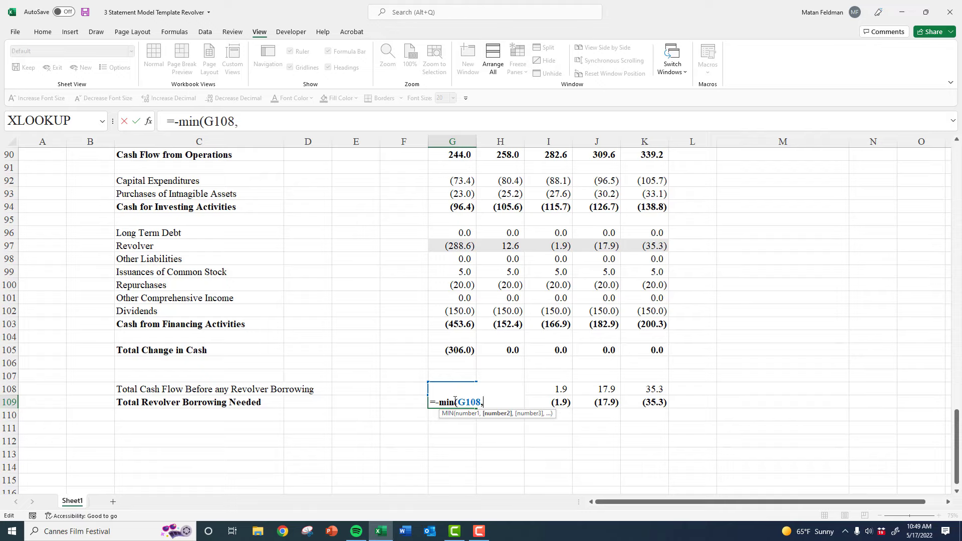
{"action": "scroll", "coordinate": [455, 400], "scroll_direction": "up", "scroll_amount": 2}
{"action": "scroll", "coordinate": [430, 391], "scroll_direction": "down", "scroll_amount": 1}
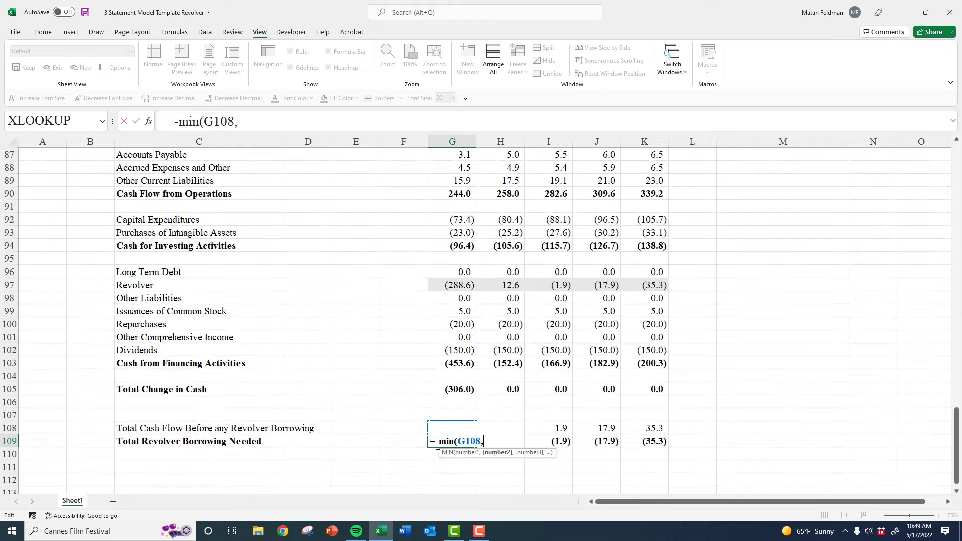
{"action": "scroll", "coordinate": [434, 429], "scroll_direction": "up", "scroll_amount": 17}
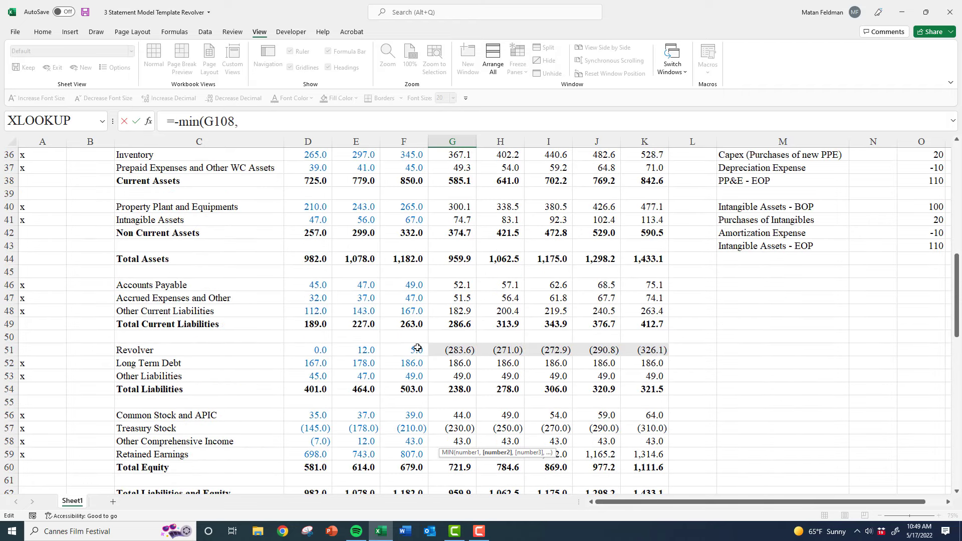
{"action": "left_click", "coordinate": [419, 349]}
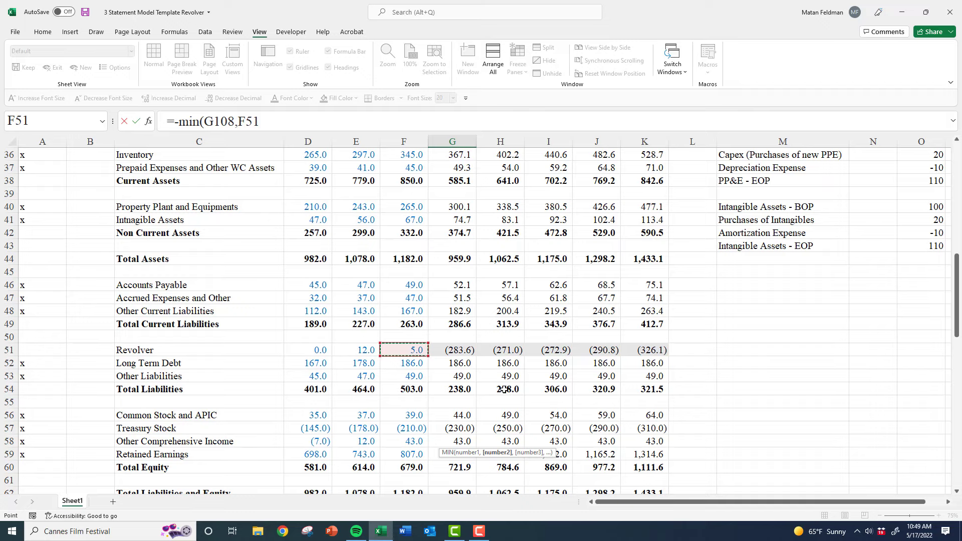
{"action": "key", "text": "ctrl+Return"}
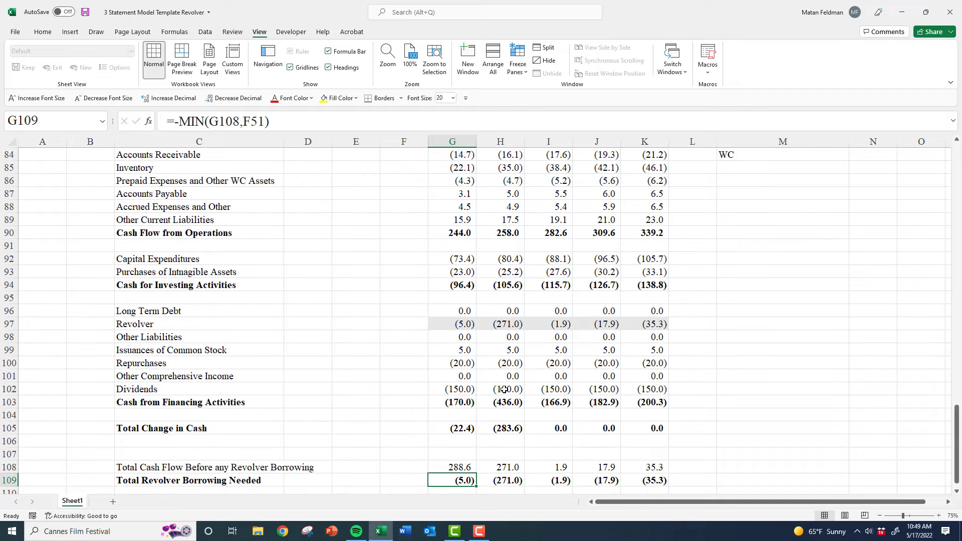
Inspect the MIN formula in G109 and review the balance sheet and cash flow statement for its effect
{"action": "key", "text": "F2"}
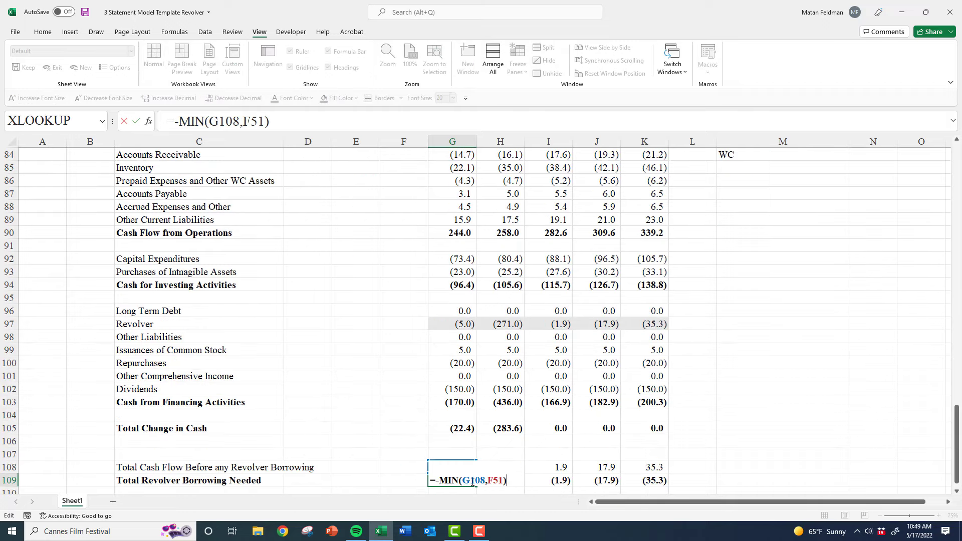
{"action": "key", "text": "Escape"}
{"action": "scroll", "coordinate": [449, 453], "scroll_direction": "up", "scroll_amount": 14}
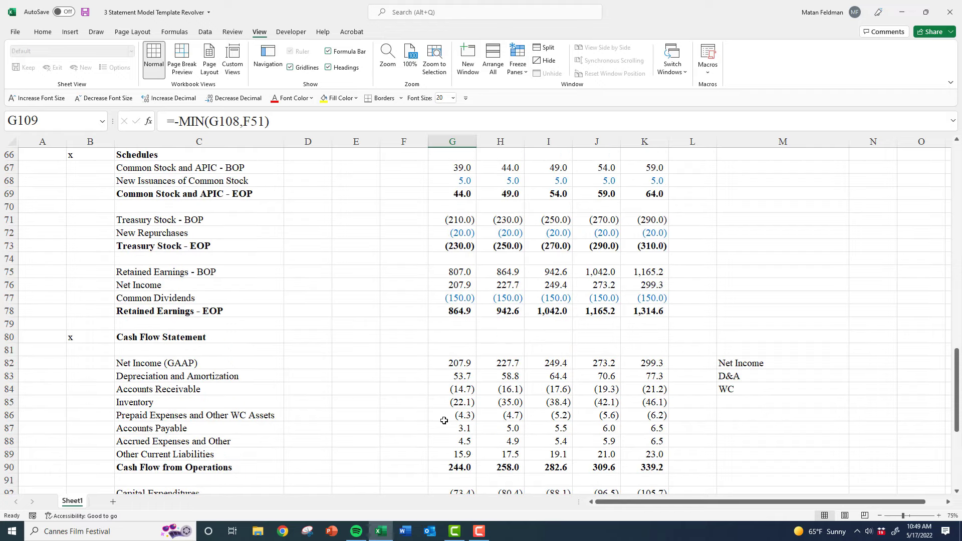
{"action": "scroll", "coordinate": [423, 339], "scroll_direction": "down", "scroll_amount": 11}
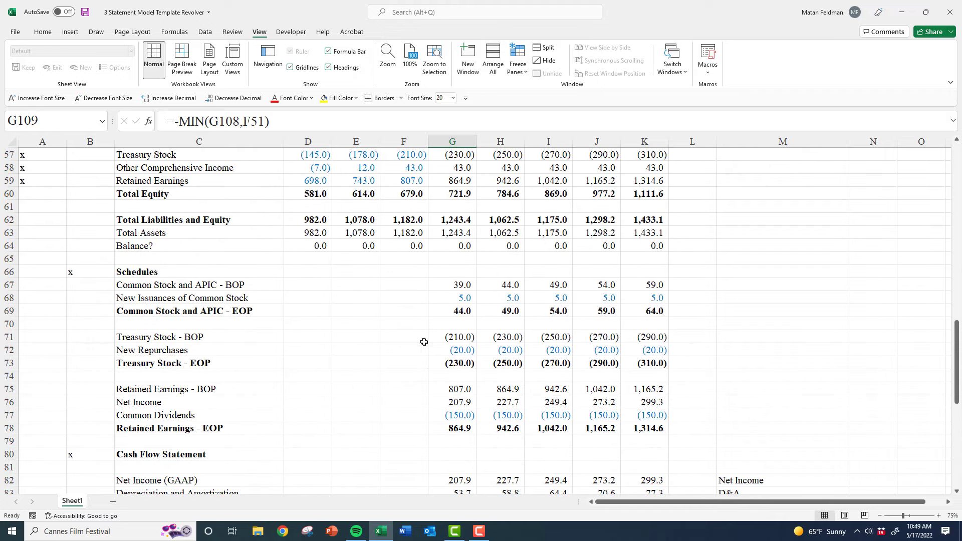
{"action": "scroll", "coordinate": [474, 440], "scroll_direction": "down", "scroll_amount": 3}
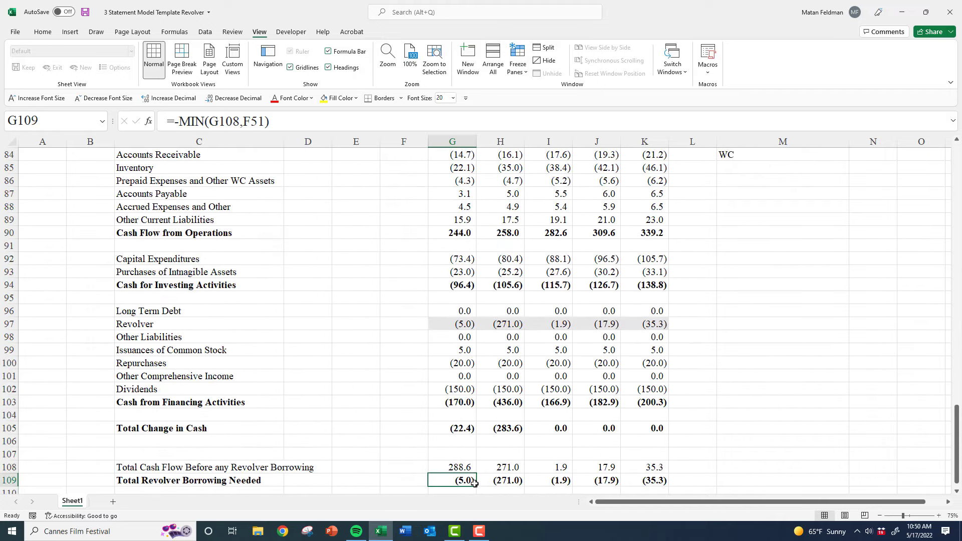
Fill the capped Total Revolver Borrowing Needed formula from G109 across to 2028 in H109:K109
{"action": "key", "text": "shift+Right"}
{"action": "key", "text": "shift+Right"}
{"action": "key", "text": "shift+Right"}
{"action": "key", "text": "shift+Right"}
{"action": "key", "text": "ctrl+r"}
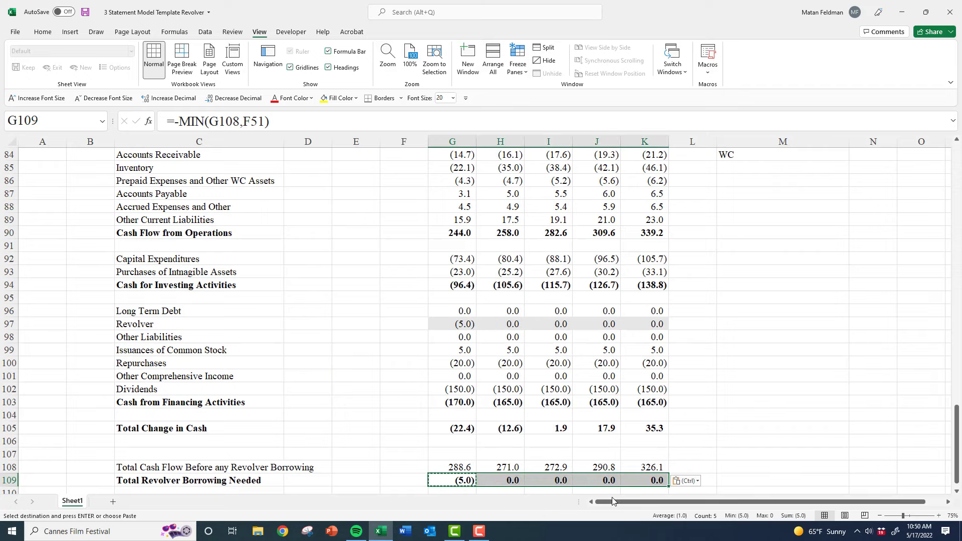
Inspect the 2025 borrowing formula in H109 and trace its reference to the 2024 balance sheet Revolver in G51
{"action": "key", "text": "Right"}
{"action": "key", "text": "F2"}
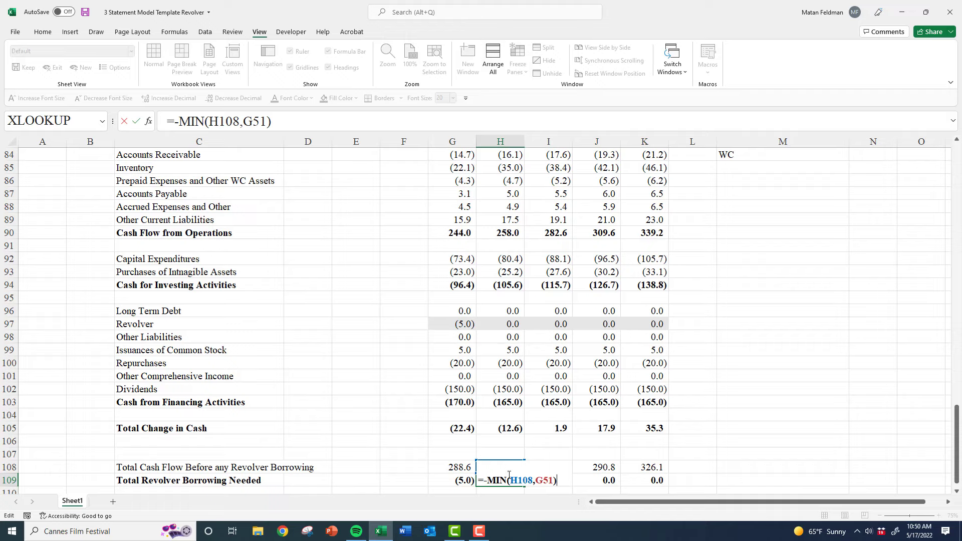
{"action": "scroll", "coordinate": [508, 404], "scroll_direction": "up", "scroll_amount": 4}
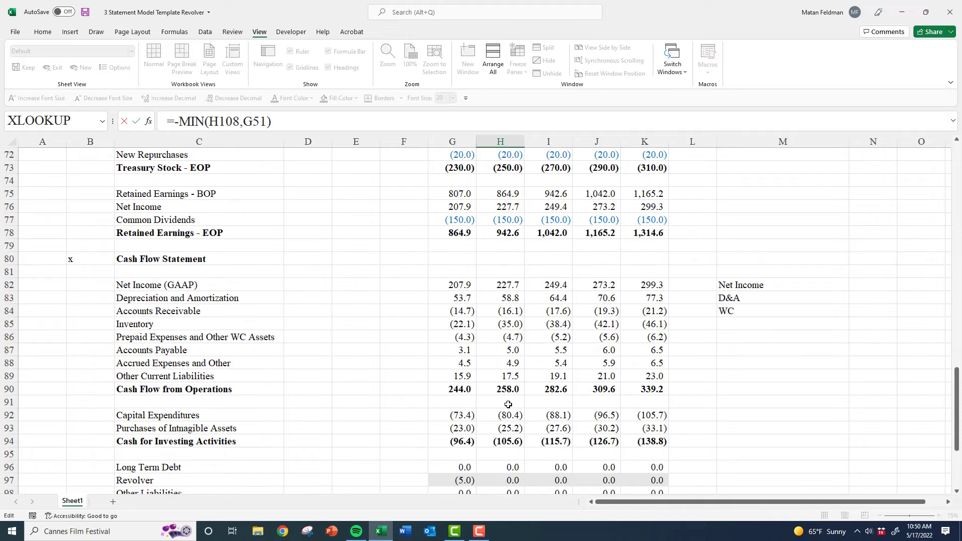
{"action": "scroll", "coordinate": [508, 404], "scroll_direction": "up", "scroll_amount": 9}
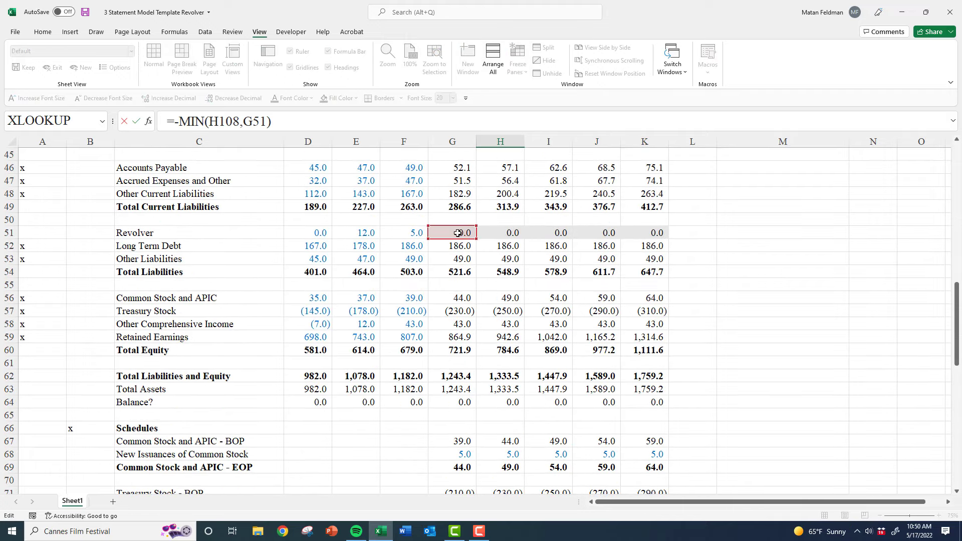
{"action": "key", "text": "Escape"}
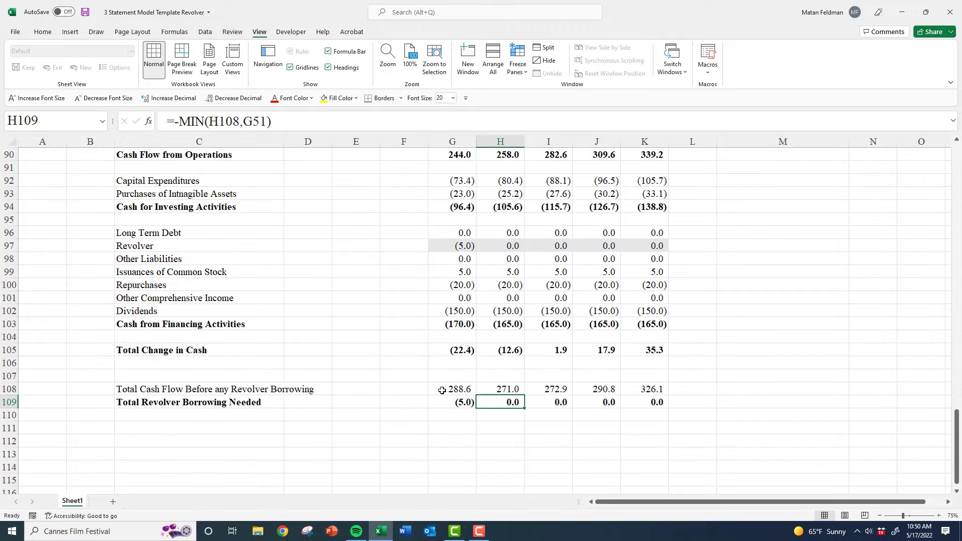
Review the projected Revolver balances in row 51 and the Cash and Equivalents balances in row 34
{"action": "scroll", "coordinate": [435, 381], "scroll_direction": "up", "scroll_amount": 3}
{"action": "scroll", "coordinate": [434, 380], "scroll_direction": "up", "scroll_amount": 16}
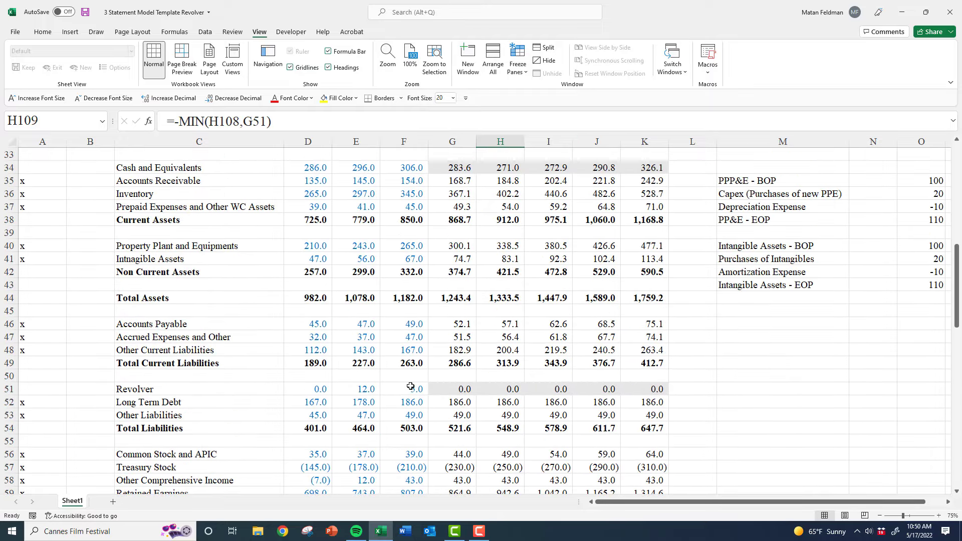
{"action": "scroll", "coordinate": [446, 389], "scroll_direction": "up", "scroll_amount": 1}
{"action": "left_click_drag", "start_coordinate": [453, 389], "coordinate": [622, 430]}
{"action": "left_click", "coordinate": [622, 429]}
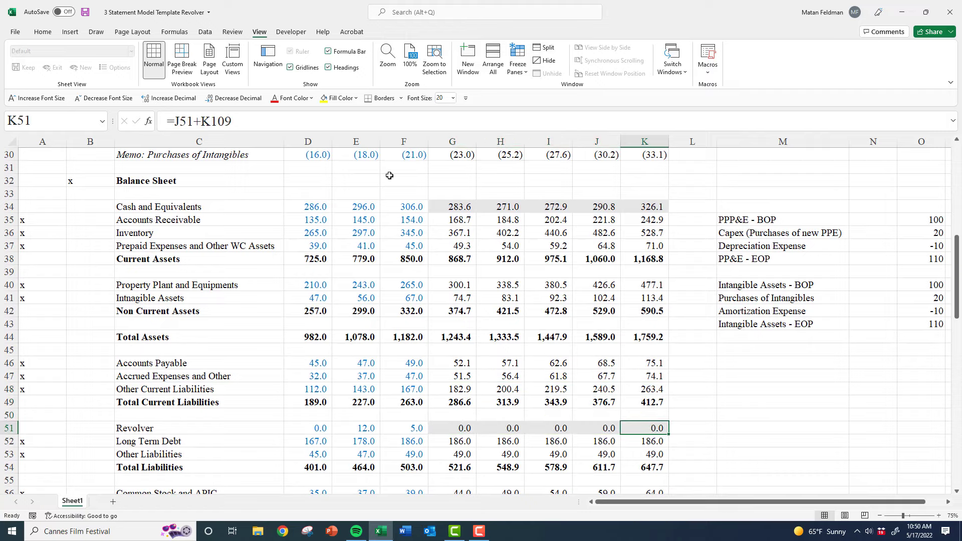
{"action": "left_click_drag", "start_coordinate": [444, 206], "coordinate": [646, 207]}
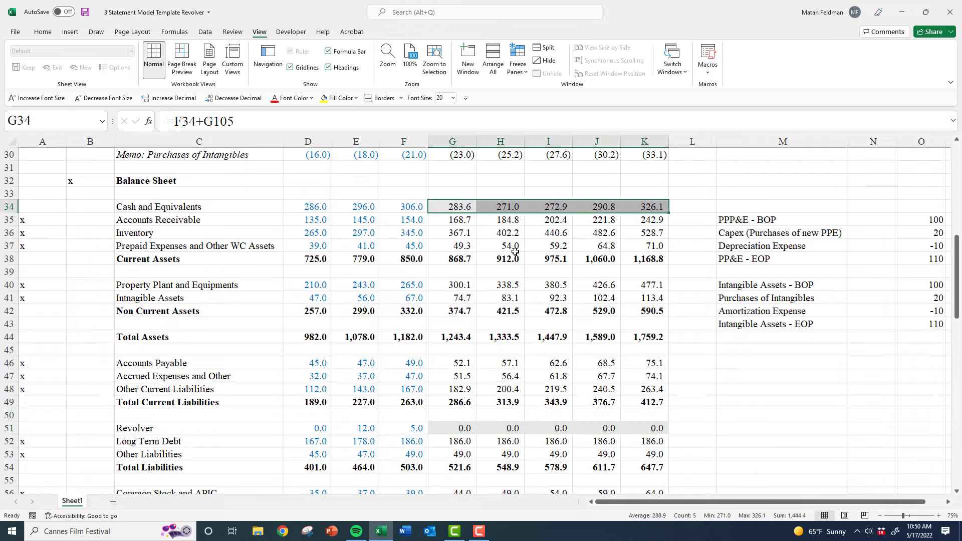
Stress-test the model by setting the 2024 Revenue Growth Rate in G20 and Gross Profit Margin in G21 to 0
{"action": "scroll", "coordinate": [515, 252], "scroll_direction": "up", "scroll_amount": 3}
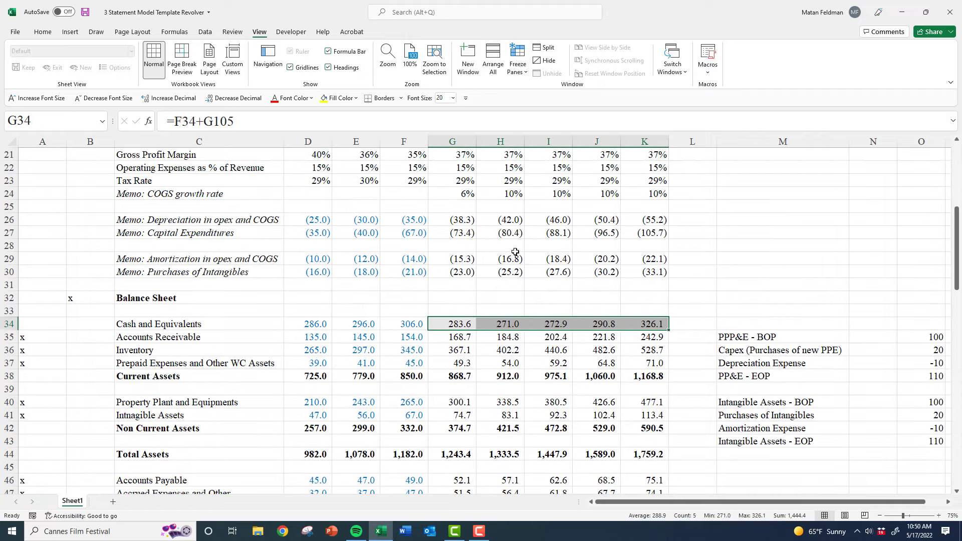
{"action": "scroll", "coordinate": [515, 252], "scroll_direction": "up", "scroll_amount": 7}
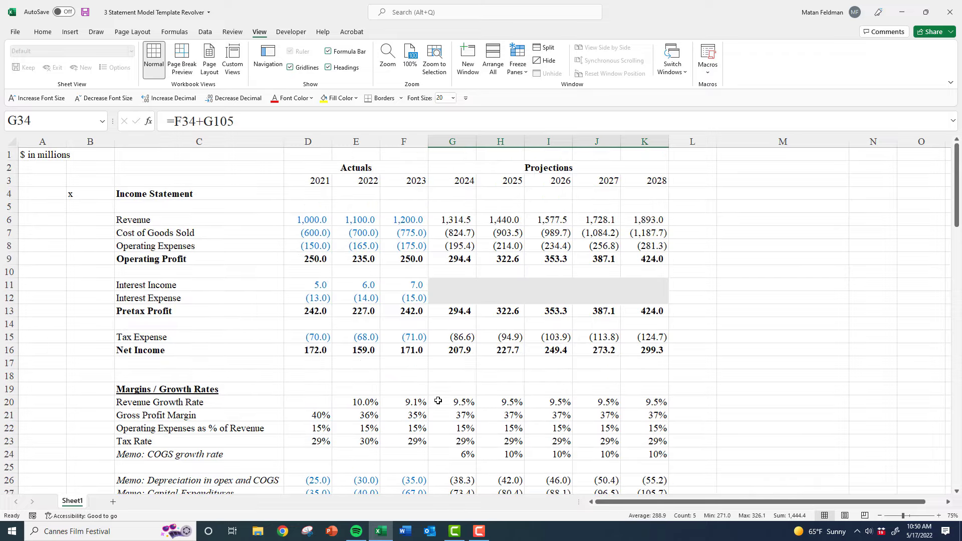
{"action": "left_click", "coordinate": [446, 401]}
{"action": "type", "text": "0"}
{"action": "key", "text": "Return"}
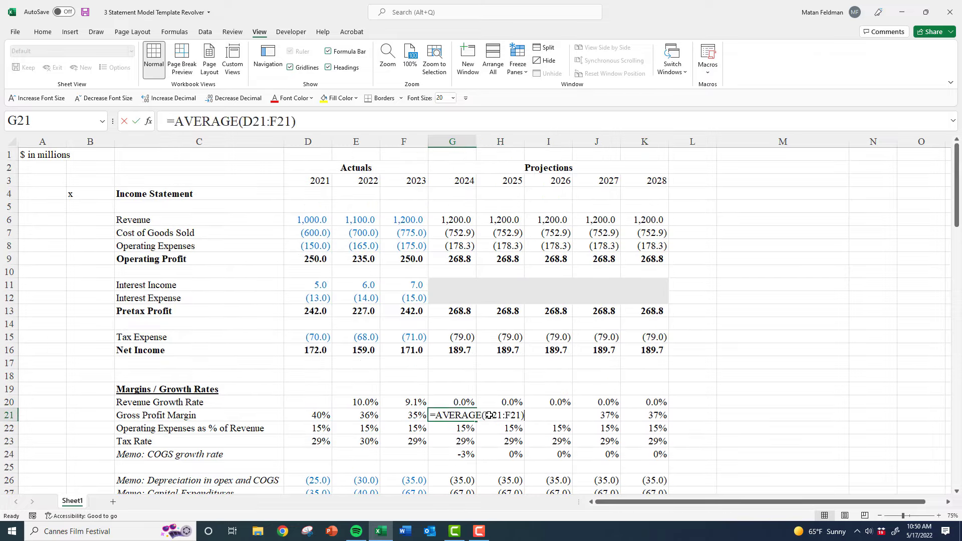
{"action": "type", "text": "0"}
{"action": "key", "text": "Return"}
Check the cash flow statement and revolver calculation under the stressed assumptions, and inspect the MIN formula in G109
{"action": "scroll", "coordinate": [480, 413], "scroll_direction": "down", "scroll_amount": 1}
{"action": "scroll", "coordinate": [480, 412], "scroll_direction": "down", "scroll_amount": 10}
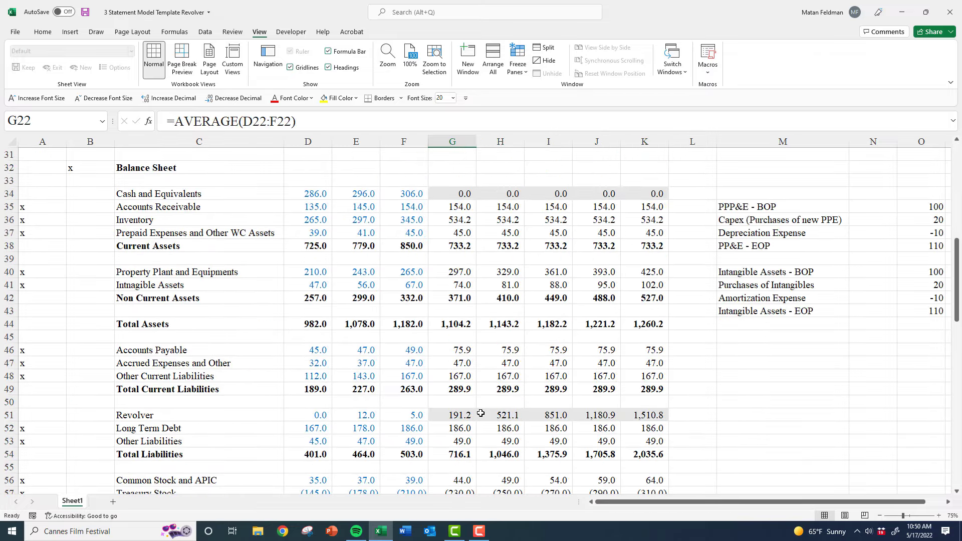
{"action": "scroll", "coordinate": [481, 413], "scroll_direction": "down", "scroll_amount": 12}
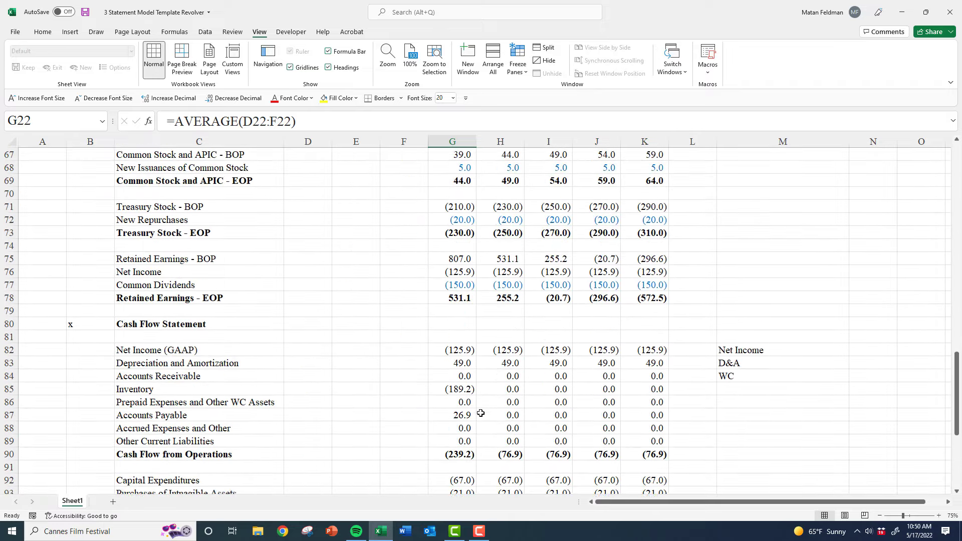
{"action": "scroll", "coordinate": [480, 412], "scroll_direction": "down", "scroll_amount": 5}
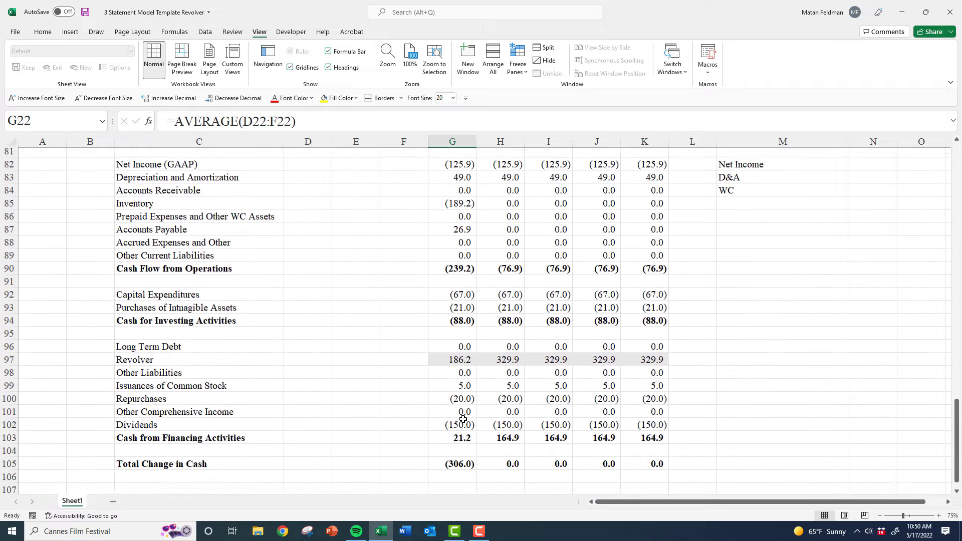
{"action": "scroll", "coordinate": [463, 419], "scroll_direction": "down", "scroll_amount": 1}
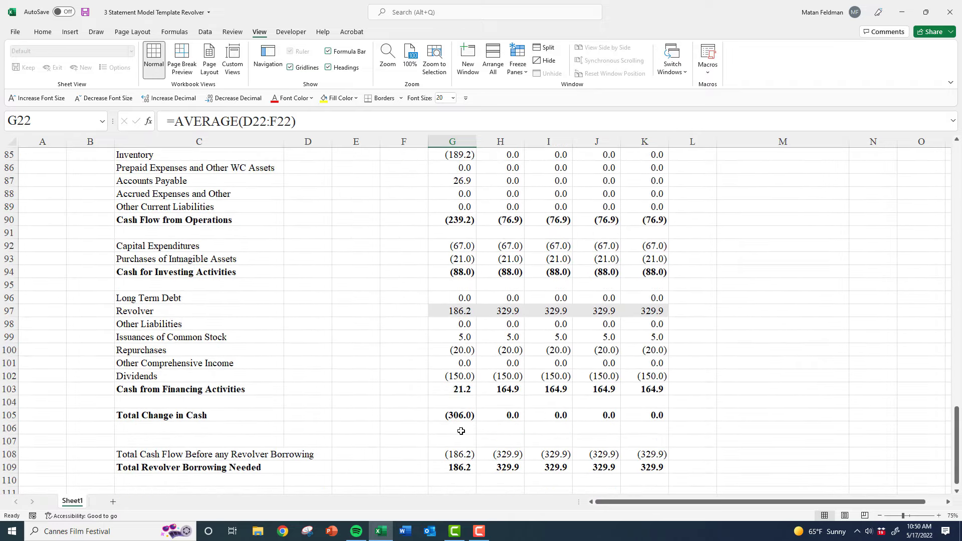
{"action": "left_click", "coordinate": [460, 467]}
{"action": "double_click", "coordinate": [460, 468]}
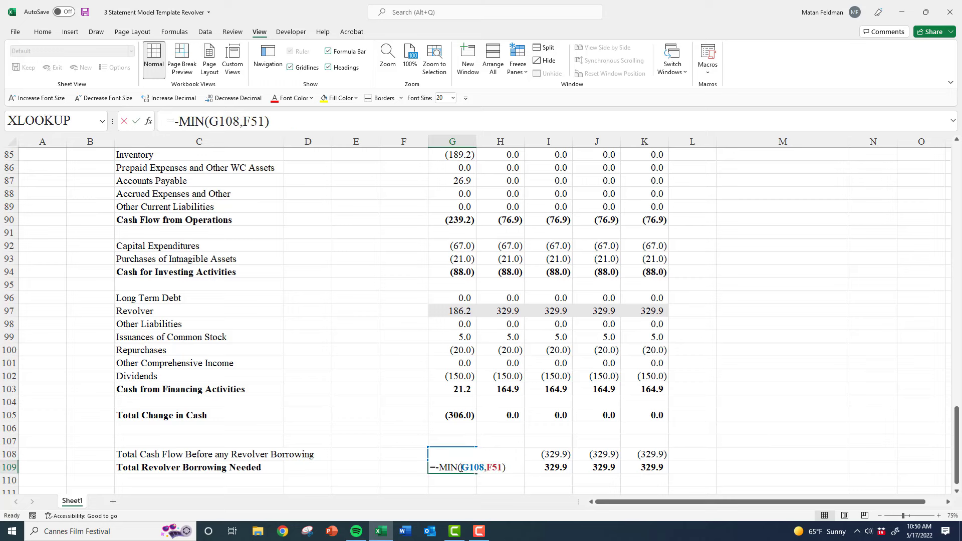
{"action": "key", "text": "Escape"}
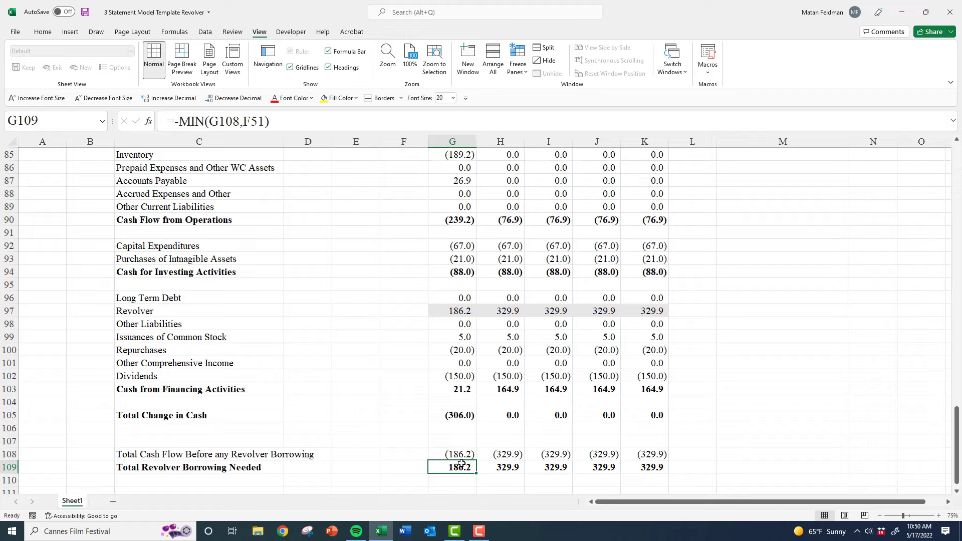
Compare the projected Revolver balances in G51:K51 with Cash and Equivalents in G34:K34 under the stressed assumptions
{"action": "scroll", "coordinate": [461, 463], "scroll_direction": "up", "scroll_amount": 17}
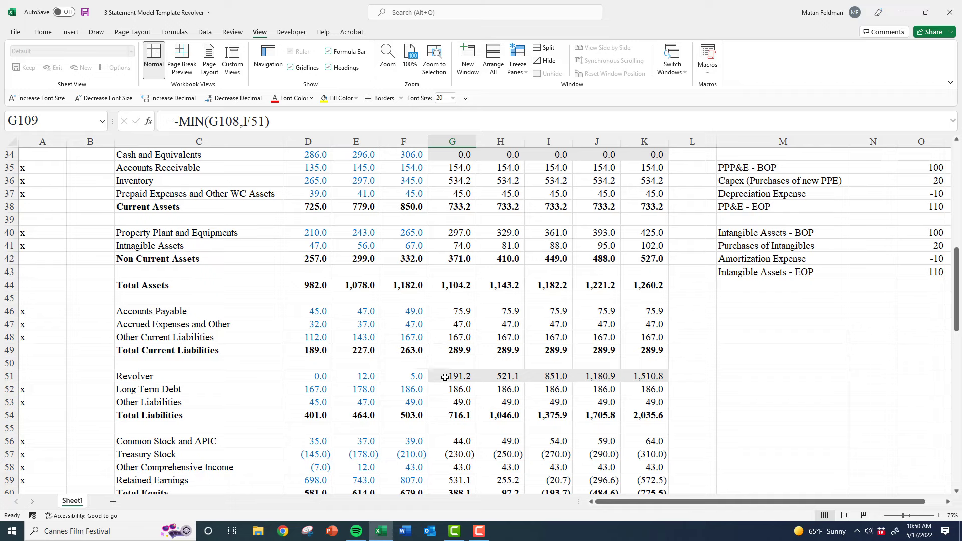
{"action": "left_click", "coordinate": [473, 377]}
{"action": "left_click_drag", "start_coordinate": [474, 378], "coordinate": [646, 378]}
{"action": "scroll", "coordinate": [484, 304], "scroll_direction": "up", "scroll_amount": 4}
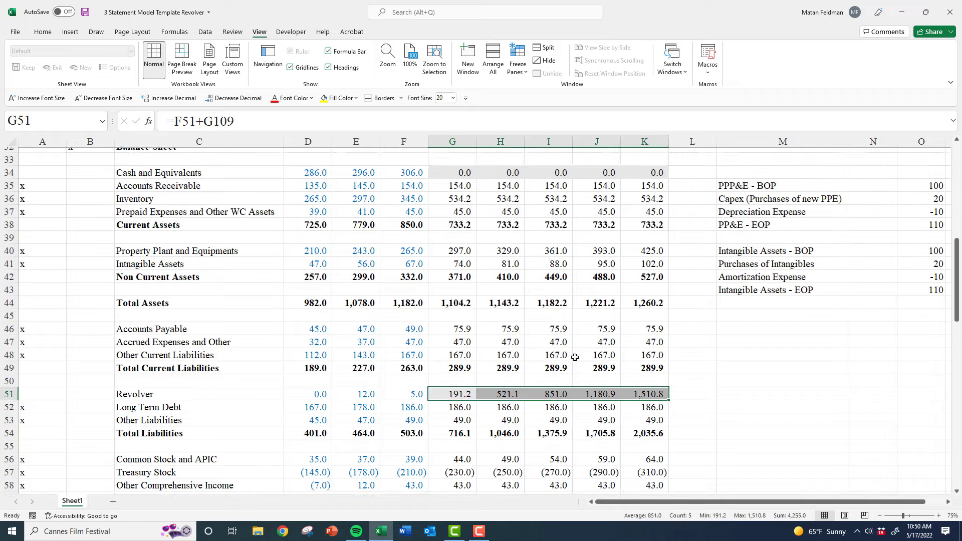
{"action": "left_click_drag", "start_coordinate": [453, 311], "coordinate": [651, 316]}
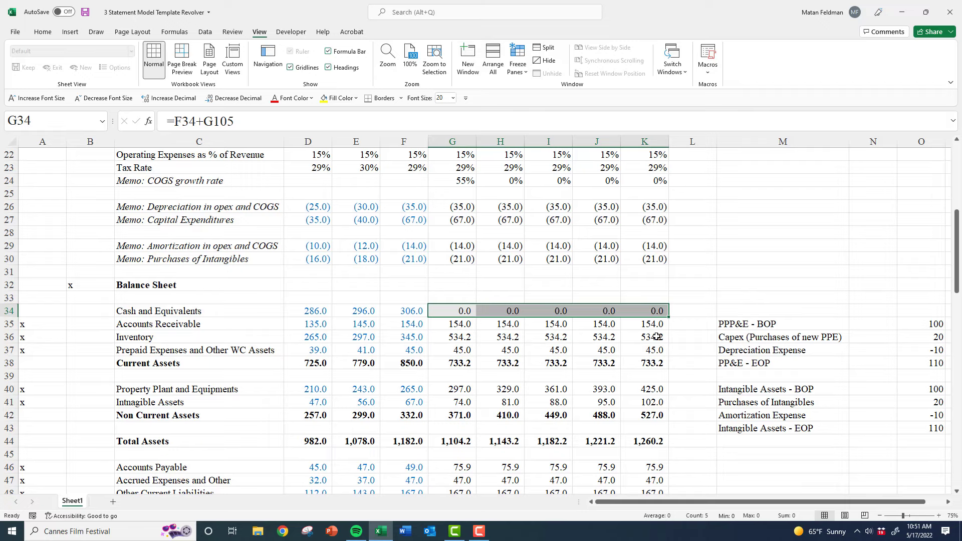
{"action": "left_click", "coordinate": [409, 347]}
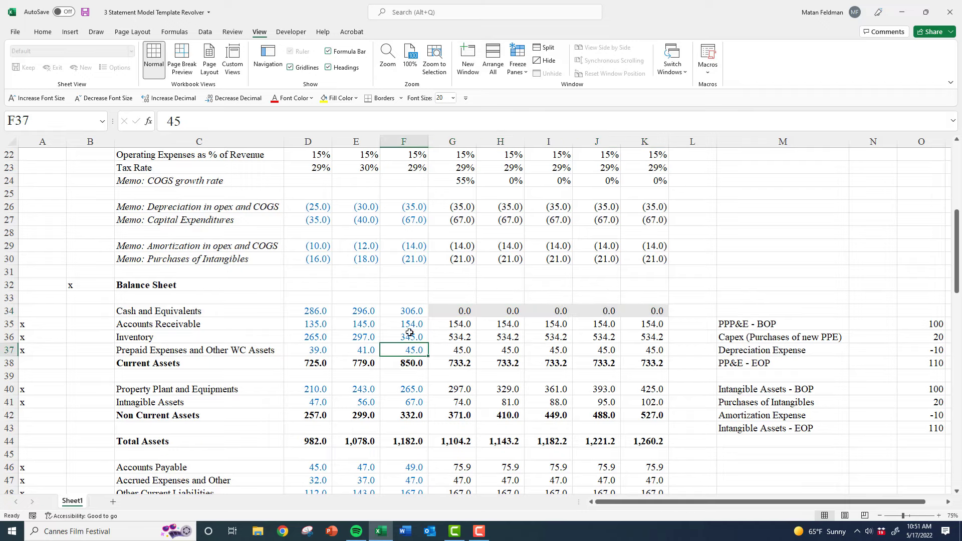
Restore the 2024 Revenue Growth Rate in G20 as the average of the prior growth rates in E20:F20
{"action": "scroll", "coordinate": [411, 328], "scroll_direction": "up", "scroll_amount": 7}
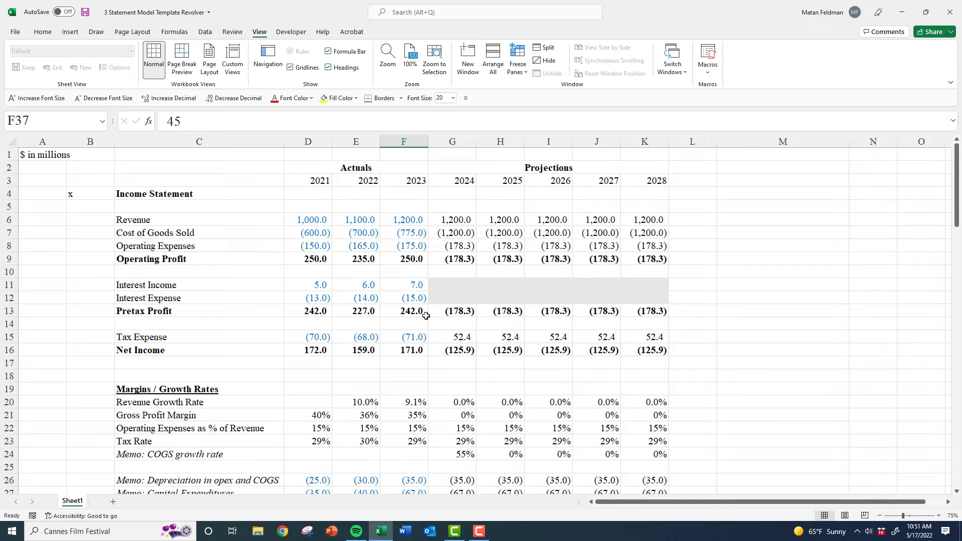
{"action": "left_click", "coordinate": [463, 404]}
{"action": "type", "text": "=average("}
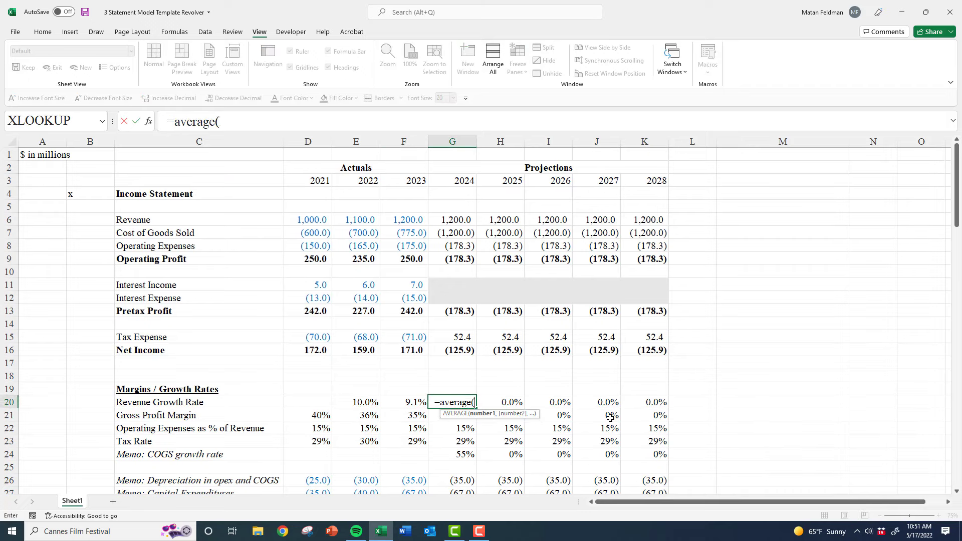
{"action": "key", "text": "Left"}
{"action": "key", "text": "shift+Left"}
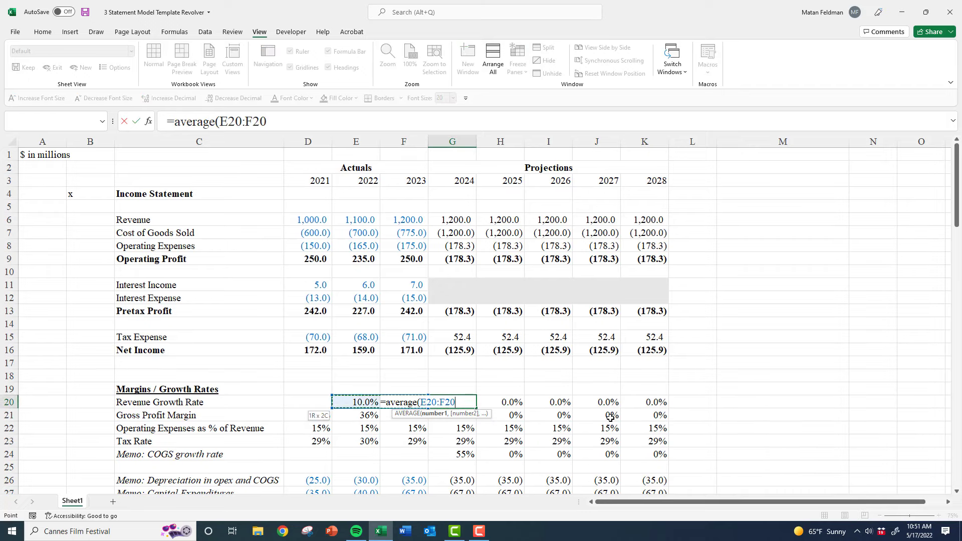
{"action": "key", "text": "ctrl+Return"}
Restore the 2024 Gross Profit Margin in G21 as the average of the historical margins in D21:F21
{"action": "key", "text": "Down"}
{"action": "type", "text": "=average("}
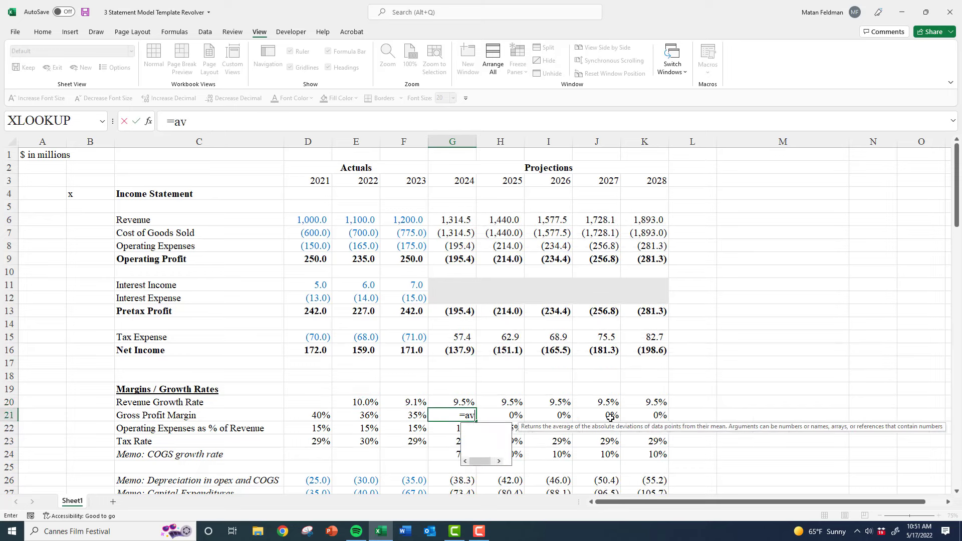
{"action": "key", "text": "Left"}
{"action": "key", "text": "shift+Left"}
{"action": "key", "text": "shift+Left"}
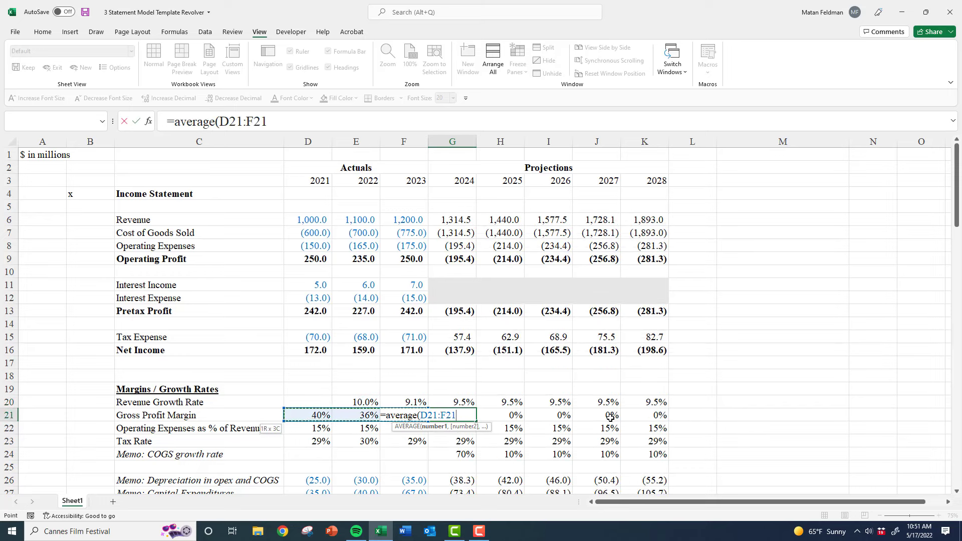
{"action": "key", "text": "ctrl+Return"}
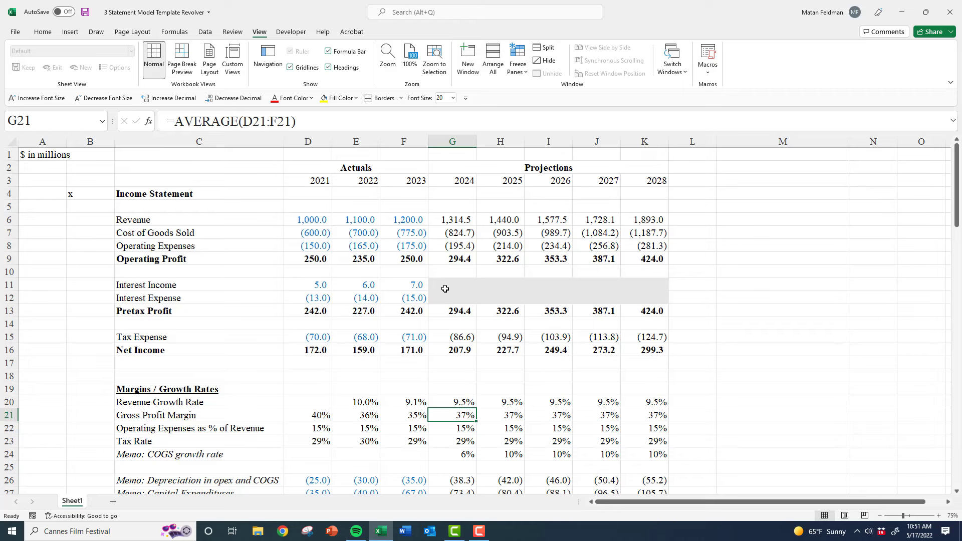
Review the Revolver lines on the balance sheet and cash flow statement together with the borrowing calculation in rows 108 and 109
{"action": "scroll", "coordinate": [446, 298], "scroll_direction": "down", "scroll_amount": 12}
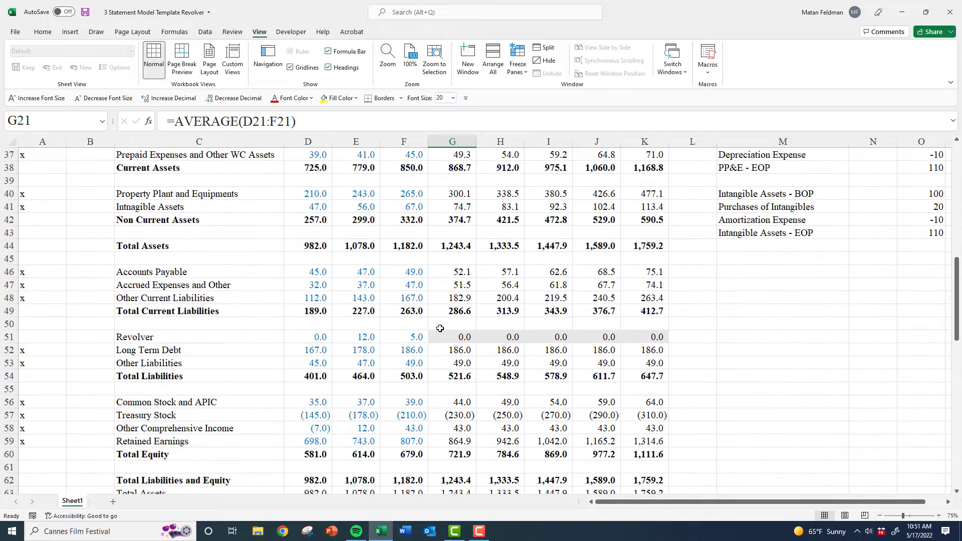
{"action": "scroll", "coordinate": [439, 328], "scroll_direction": "down", "scroll_amount": 9}
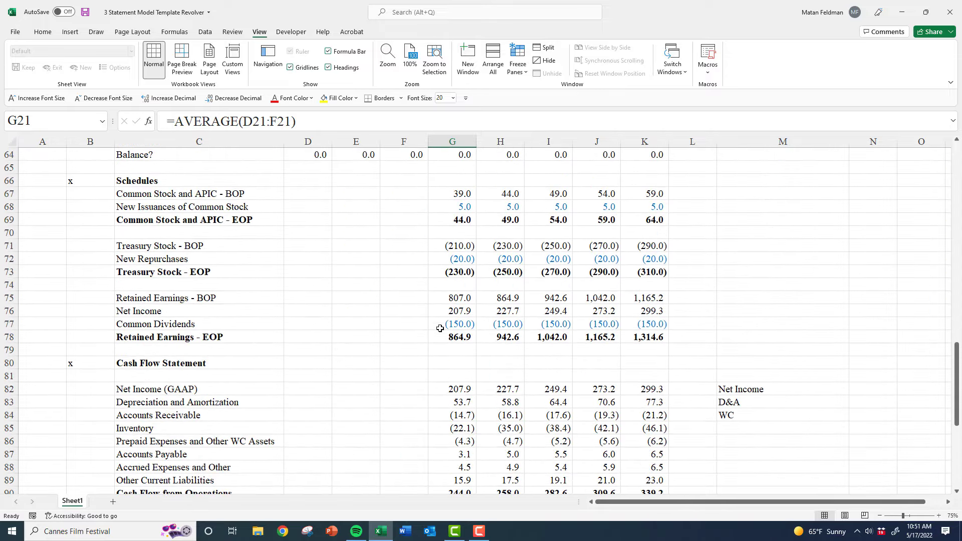
{"action": "scroll", "coordinate": [439, 328], "scroll_direction": "down", "scroll_amount": 6}
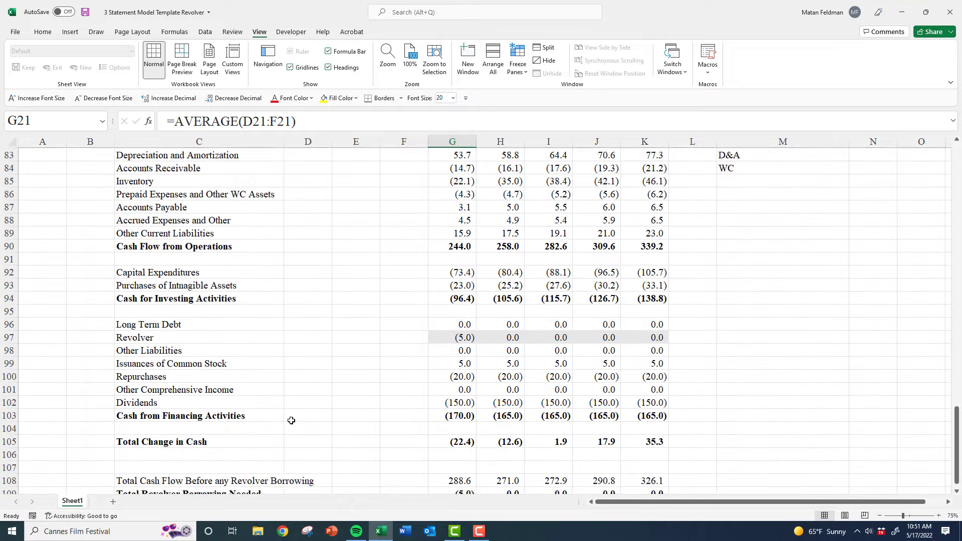
{"action": "scroll", "coordinate": [291, 420], "scroll_direction": "down", "scroll_amount": 2}
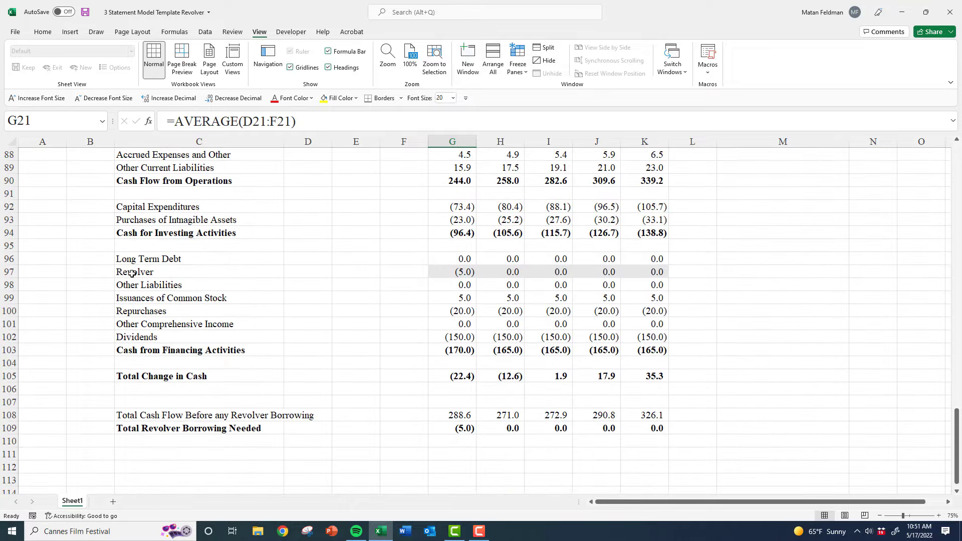
Examine the Interest Income and Interest Expense rows of the income statement, including their empty projection cells for 2024 to 2028
{"action": "scroll", "coordinate": [208, 256], "scroll_direction": "up", "scroll_amount": 16}
{"action": "scroll", "coordinate": [210, 256], "scroll_direction": "up", "scroll_amount": 13}
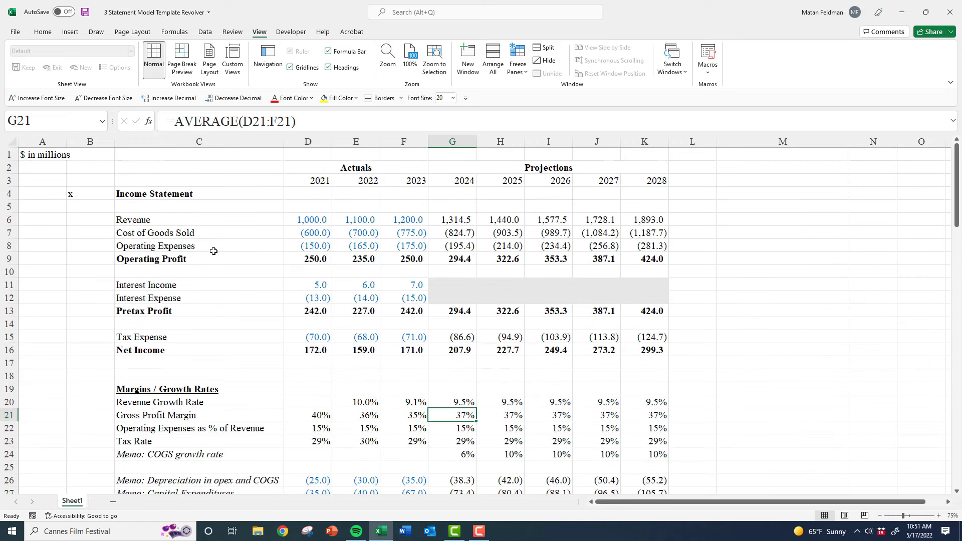
{"action": "left_click", "coordinate": [177, 286]}
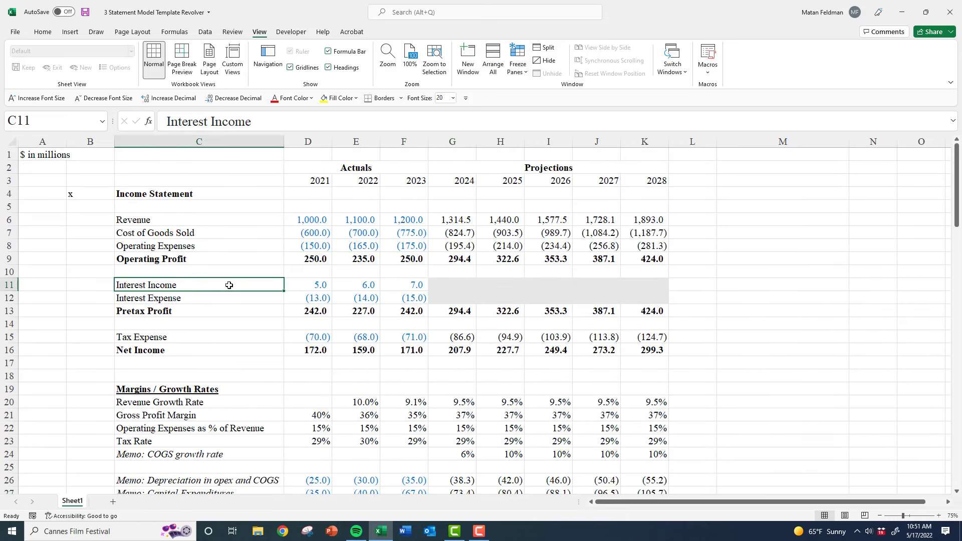
{"action": "left_click_drag", "start_coordinate": [228, 285], "coordinate": [660, 284]}
{"action": "left_click_drag", "start_coordinate": [156, 299], "coordinate": [654, 295]}
{"action": "scroll", "coordinate": [419, 321], "scroll_direction": "down", "scroll_amount": 5}
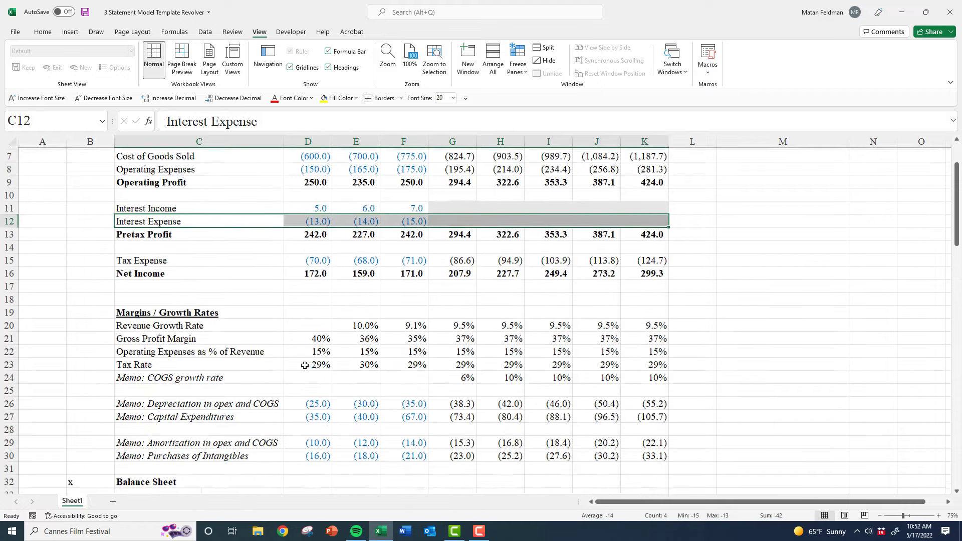
{"action": "left_click", "coordinate": [144, 352]}
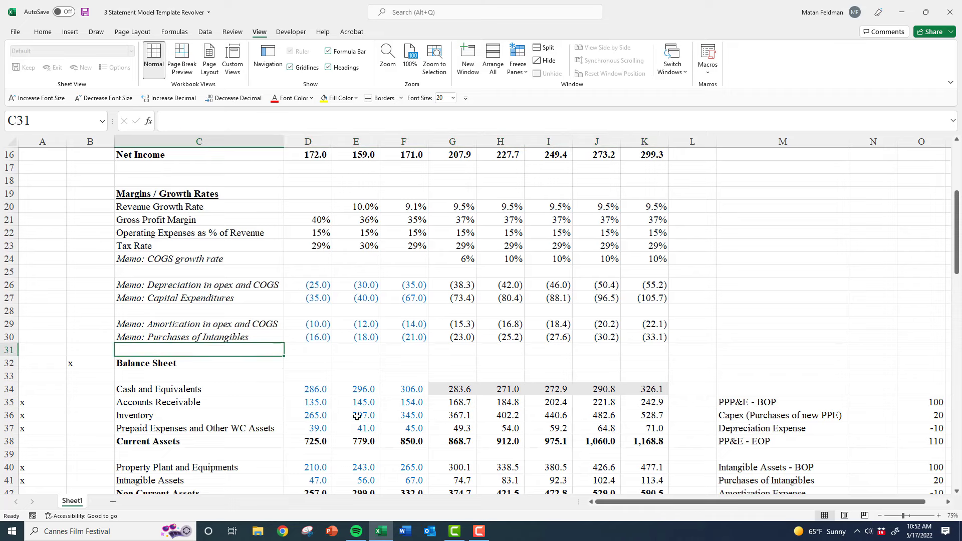
Insert four blank rows at row 32, directly above the Balance Sheet heading
{"action": "key", "text": "Down"}
{"action": "key", "text": "shift+space"}
{"action": "key", "text": "ctrl+shift+plus"}
{"action": "key", "text": "ctrl+shift+plus"}
{"action": "key", "text": "ctrl+shift+plus"}
{"action": "key", "text": "ctrl+shift+plus"}
{"action": "key", "text": "Up"}
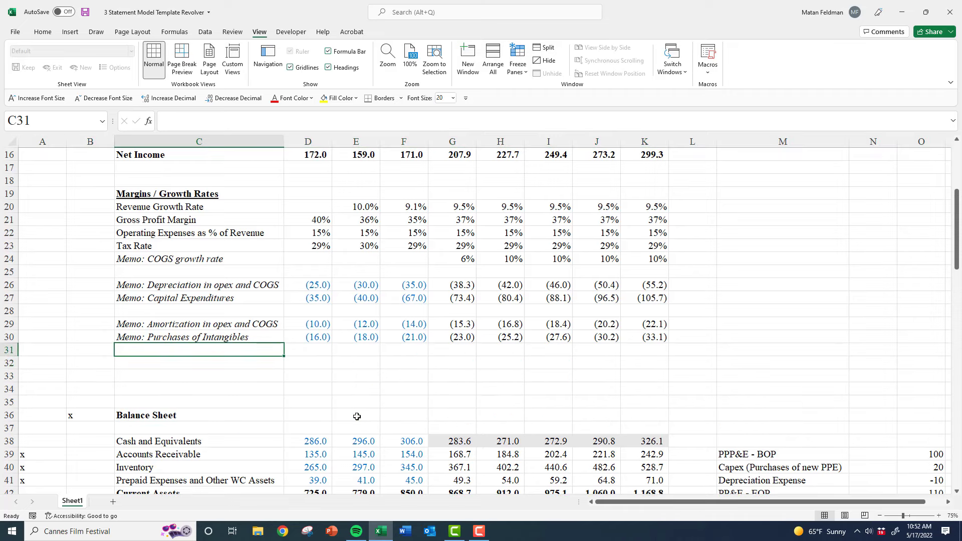
Label C32 "Memo: % Interest Earned on Cash" in italics
{"action": "key", "text": "Down"}
{"action": "type", "text": "Memo"}
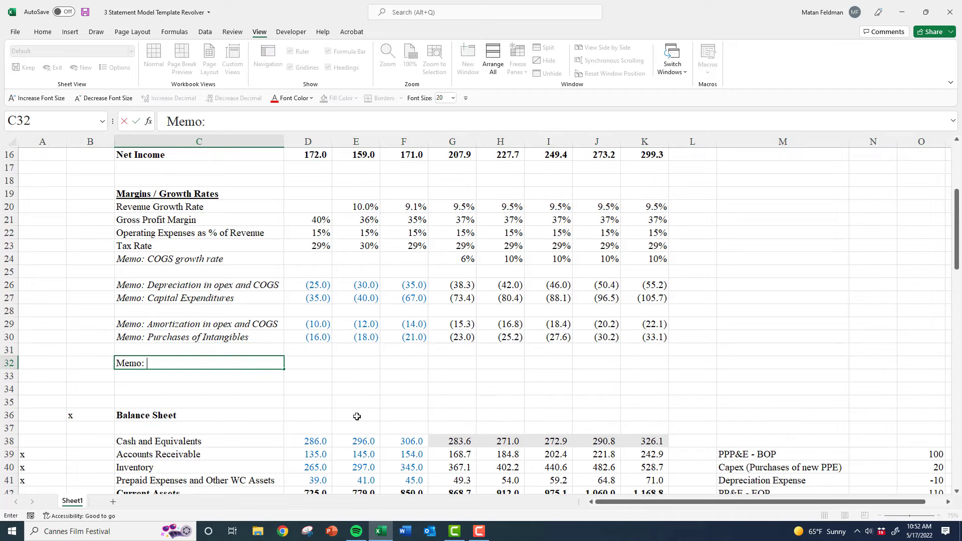
{"action": "type", "text": ": Interest Earne"}
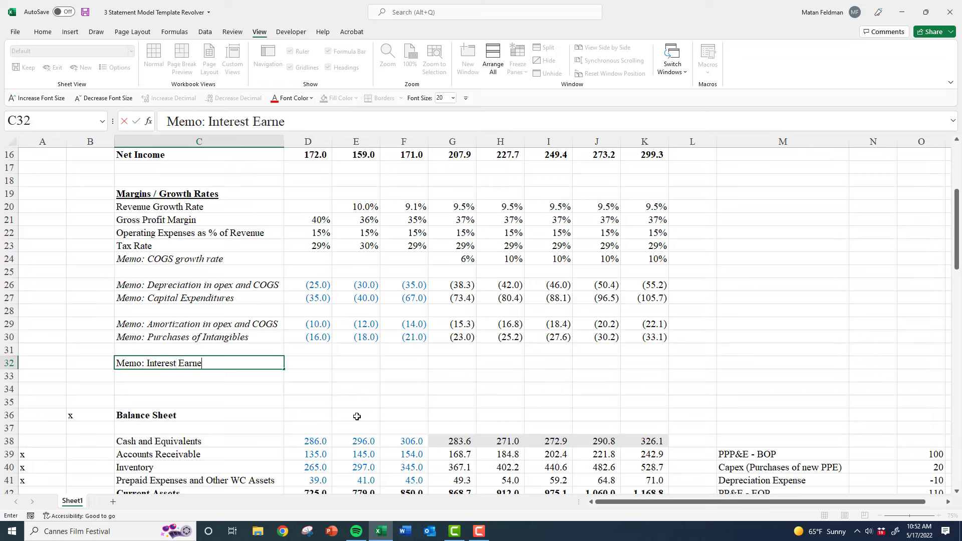
{"action": "type", "text": "d on Cash"}
{"action": "key", "text": "ctrl+Return"}
{"action": "key", "text": "ctrl+i"}
{"action": "key", "text": "F2"}
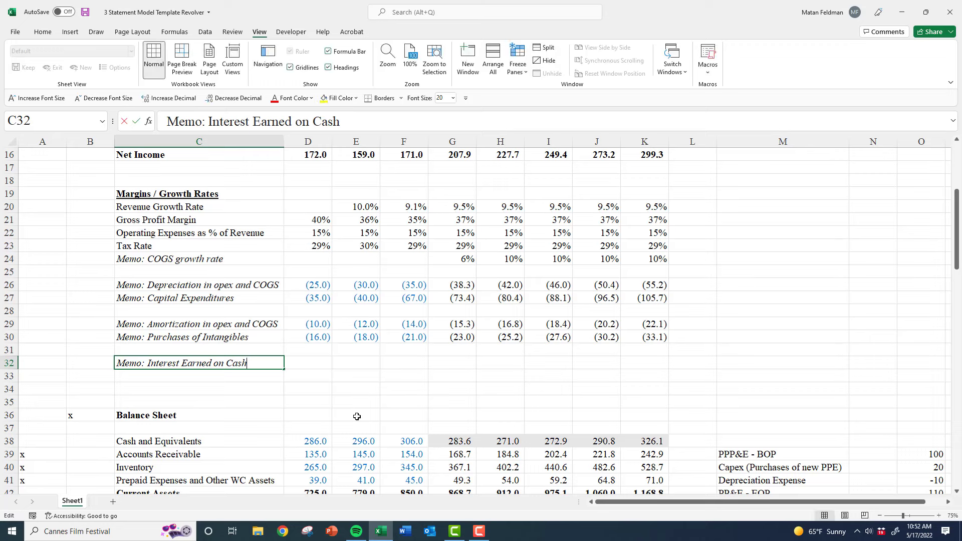
{"action": "key", "text": "ctrl+Left"}
{"action": "key", "text": "ctrl+Left"}
{"action": "type", "text": "%"}
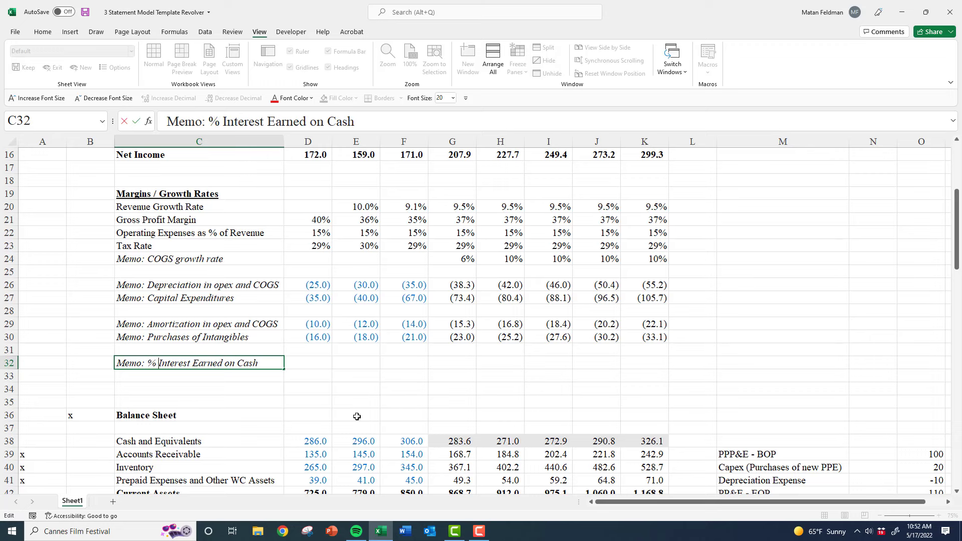
{"action": "key", "text": "ctrl+Return"}
Copy the C32 label into C33 and reword it to "Memo: % Interest Rate on Debt"
{"action": "key", "text": "ctrl+c"}
{"action": "key", "text": "Down"}
{"action": "key", "text": "ctrl+v"}
{"action": "key", "text": "F2"}
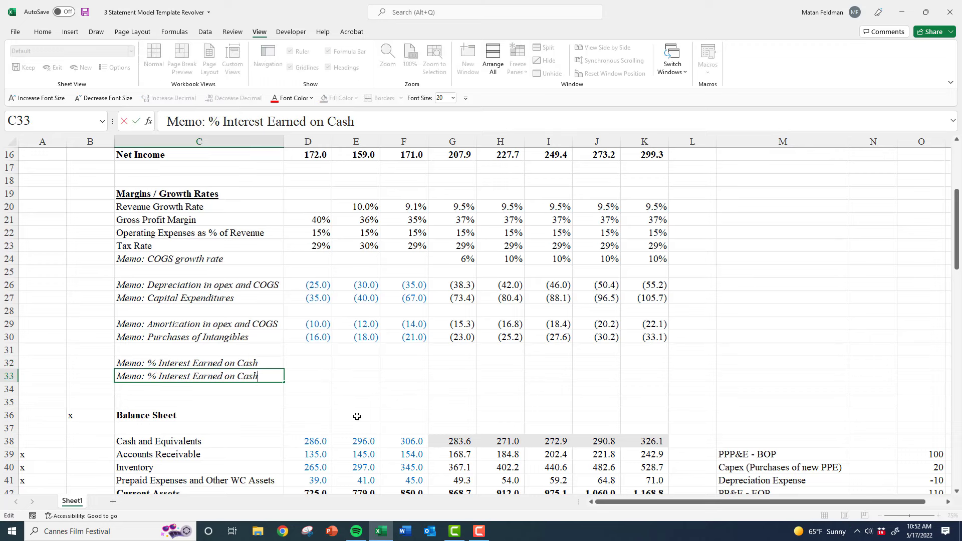
{"action": "key", "text": "ctrl+shift+Left"}
{"action": "type", "text": "Expense"}
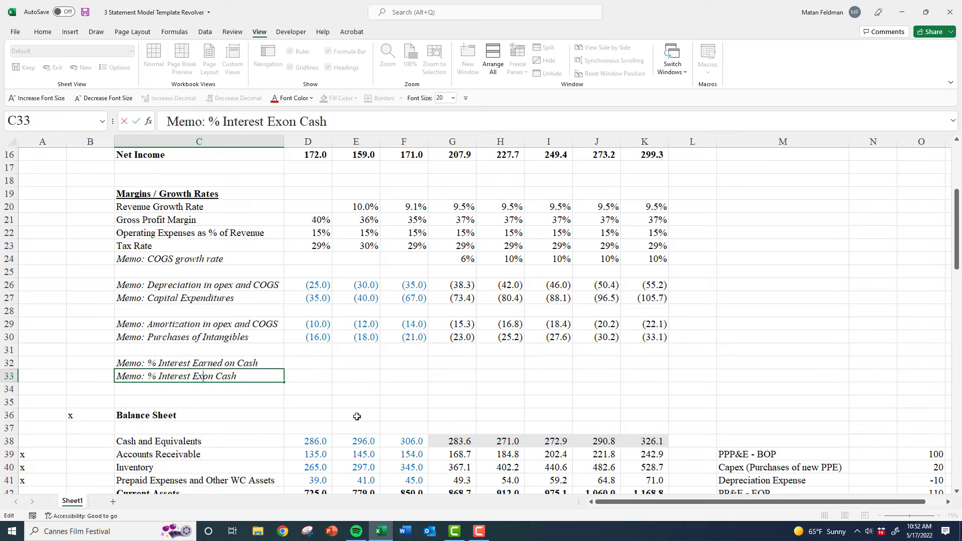
{"action": "key", "text": "ctrl+shift+Right"}
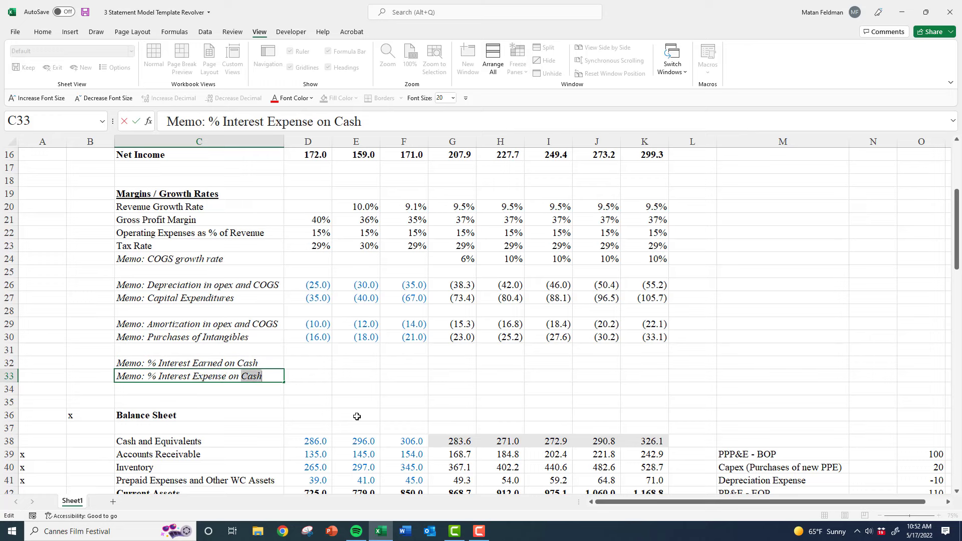
{"action": "type", "text": "Date"}
{"action": "key", "text": "BackSpace"}
{"action": "key", "text": "BackSpace"}
{"action": "key", "text": "BackSpace"}
{"action": "type", "text": "eb"}
{"action": "key", "text": "ctrl+shift+Left"}
{"action": "type", "text": "Rate"}
{"action": "key", "text": "ctrl+Return"}
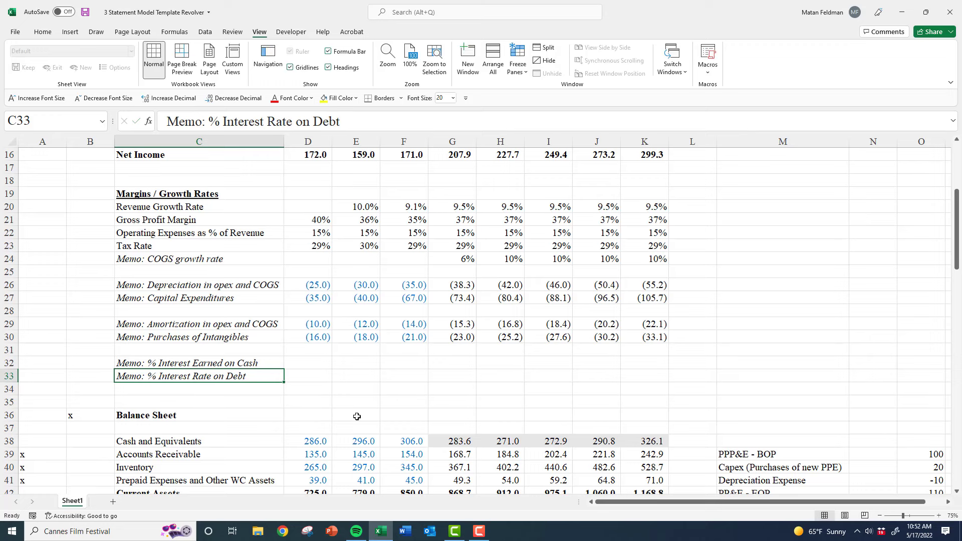
Set the % Interest Earned on Cash to 3% for 2024 through 2028 in G32:K32
{"action": "key", "text": "Right"}
{"action": "key", "text": "Right"}
{"action": "key", "text": "Right"}
{"action": "key", "text": "Right"}
{"action": "key", "text": "Up"}
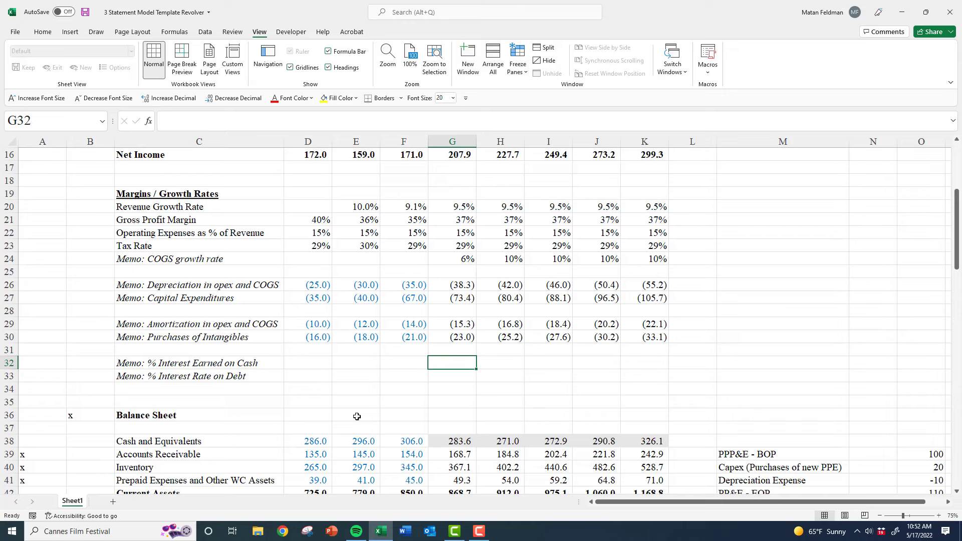
{"action": "type", "text": "3%"}
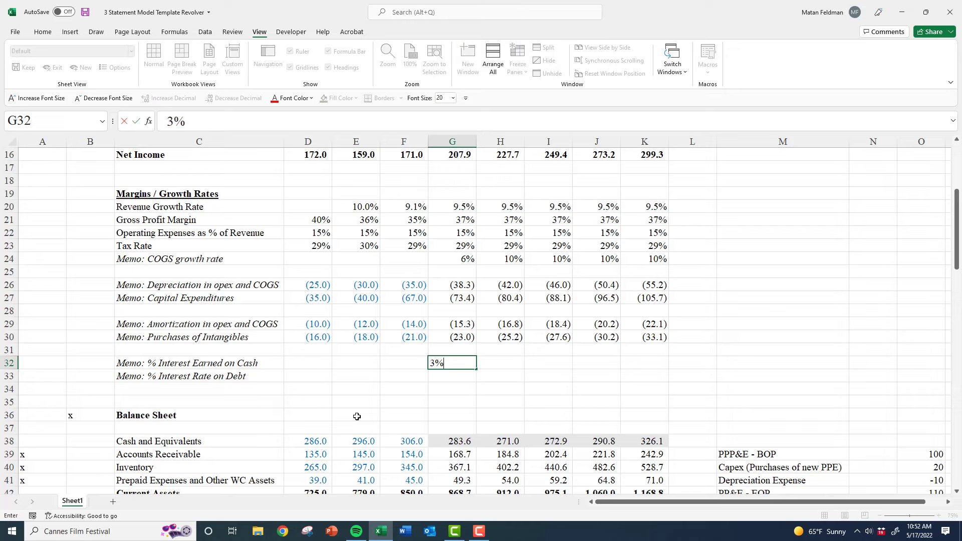
{"action": "key", "text": "ctrl+Return"}
{"action": "key", "text": "ctrl+c"}
{"action": "key", "text": "shift+Right"}
{"action": "key", "text": "shift+Right"}
{"action": "key", "text": "shift+Right"}
{"action": "key", "text": "shift+Right"}
{"action": "key", "text": "ctrl+v"}
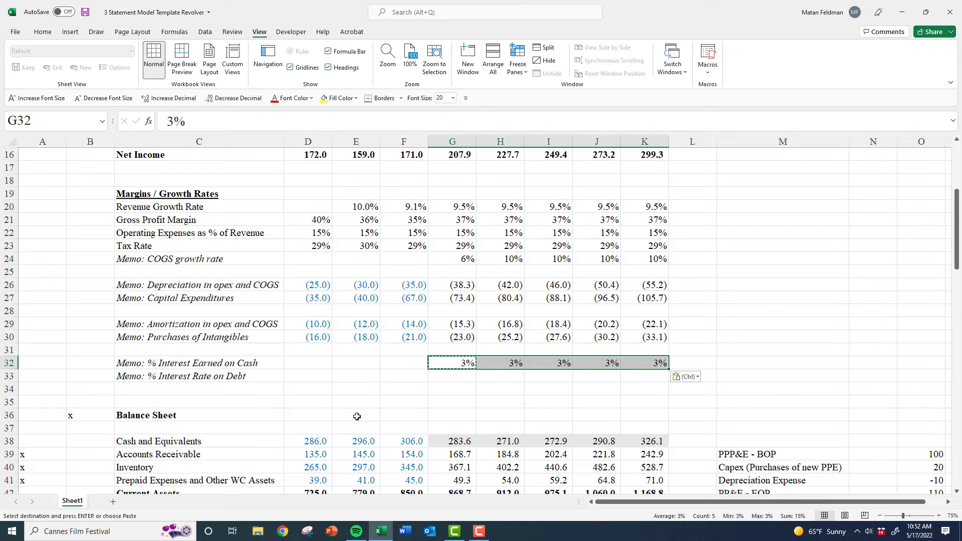
{"action": "key", "text": "Escape"}
Set the % Interest Rate on Debt to 8% for 2024 through 2028 in G33:K33
{"action": "key", "text": "Down"}
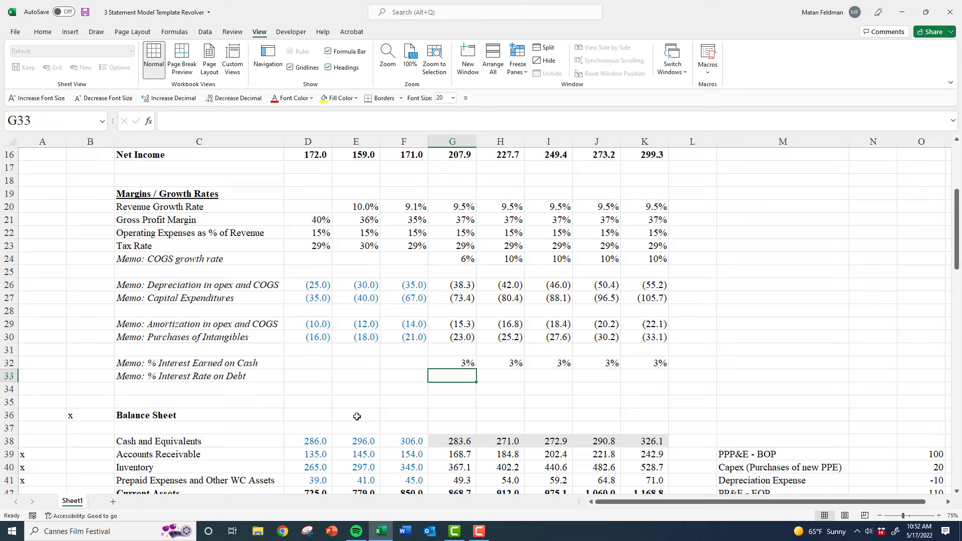
{"action": "type", "text": "8%"}
{"action": "key", "text": "ctrl+Return"}
{"action": "key", "text": "ctrl+c"}
{"action": "key", "text": "shift+Right"}
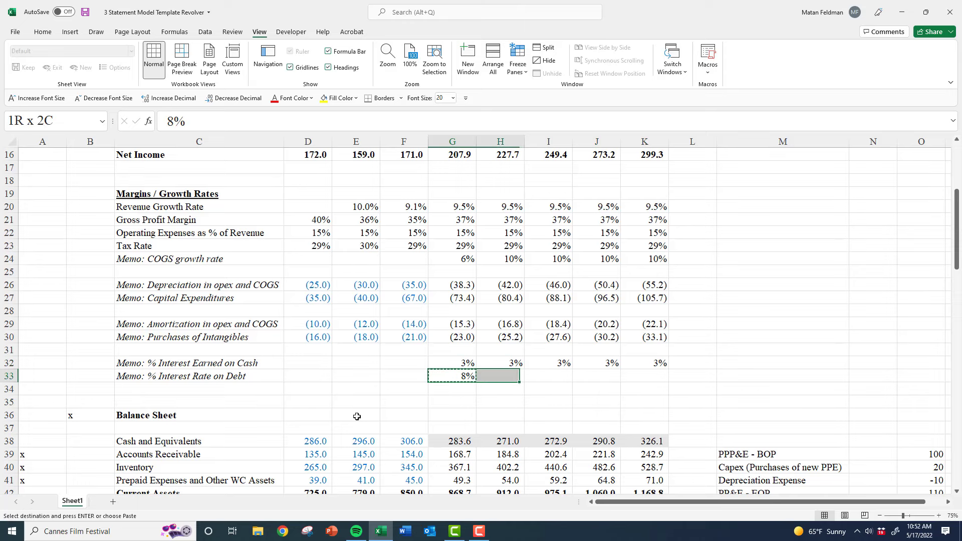
{"action": "key", "text": "shift+Right"}
{"action": "key", "text": "shift+Right"}
{"action": "key", "text": "shift+Right"}
{"action": "key", "text": "ctrl+v"}
{"action": "key", "text": "Escape"}
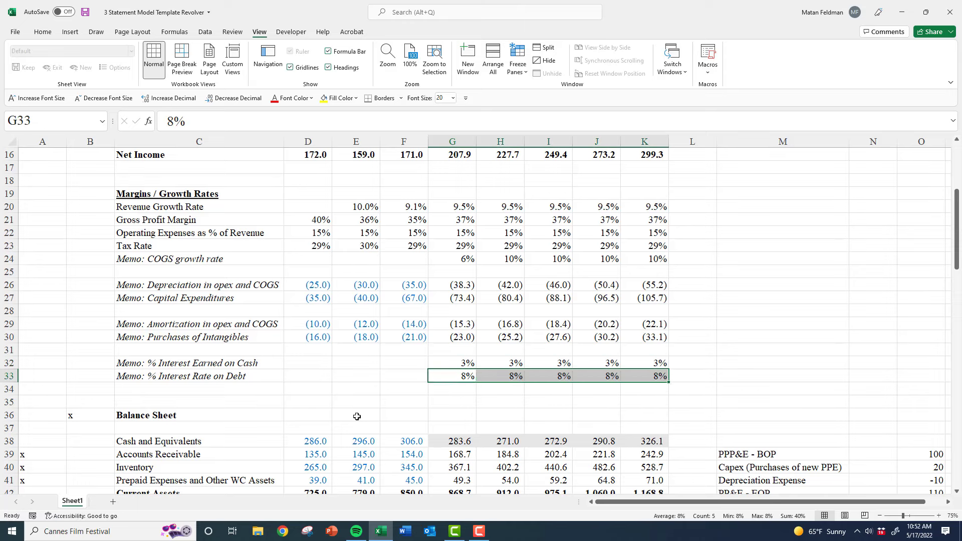
Format the hard-coded interest rate assumptions in G32:K33 with the standard blue font color
{"action": "key", "text": "shift+Up"}
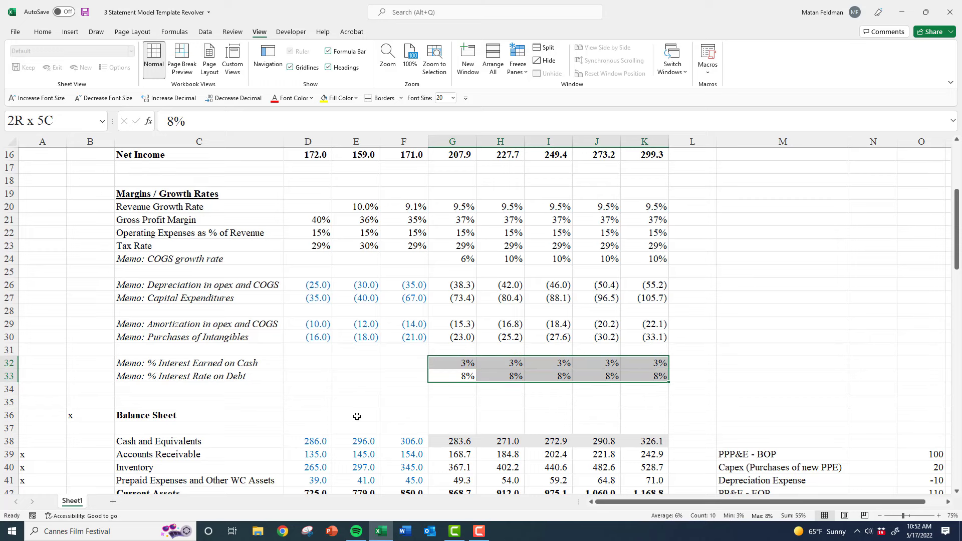
{"action": "left_click", "coordinate": [457, 207]}
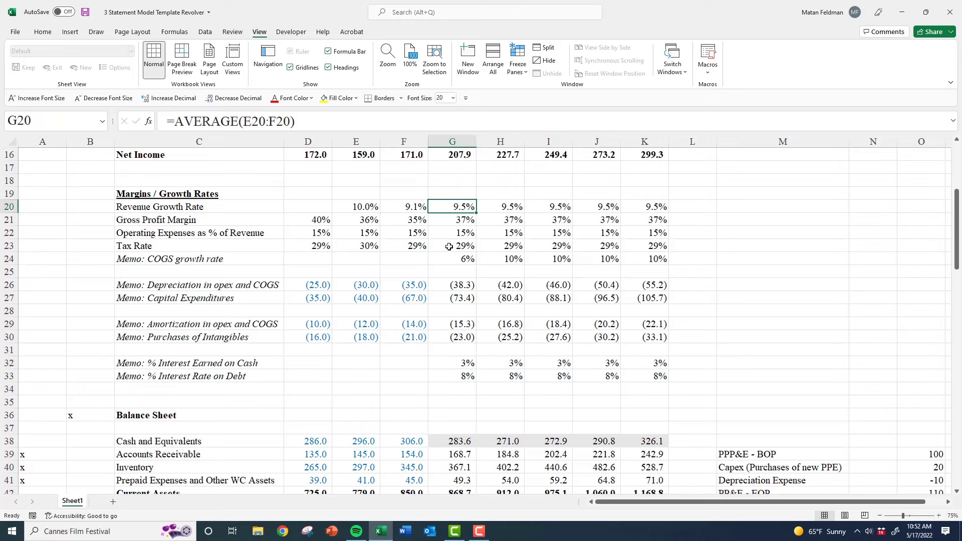
{"action": "left_click", "coordinate": [460, 363]}
{"action": "left_click", "coordinate": [645, 376], "text": "shift"}
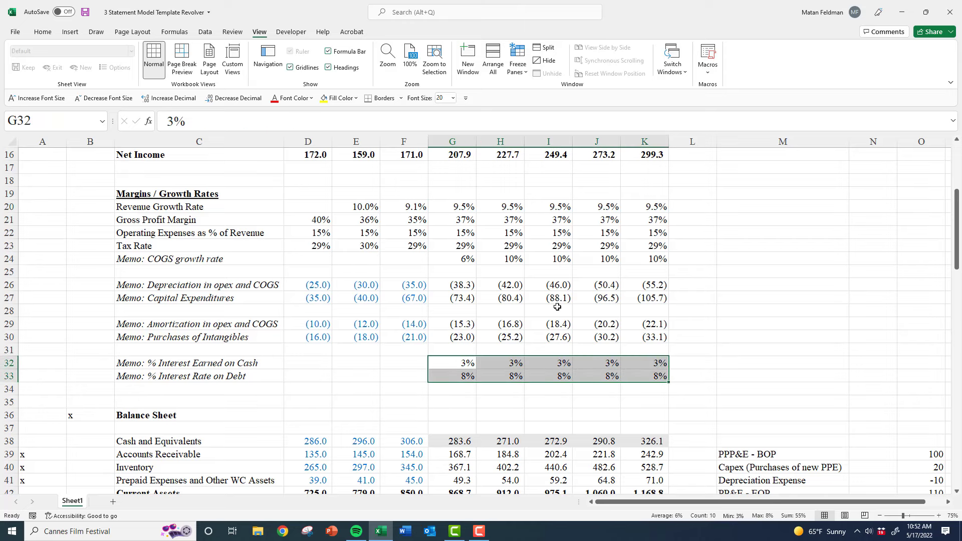
{"action": "key", "text": "ctrl+1"}
{"action": "left_click", "coordinate": [582, 309]}
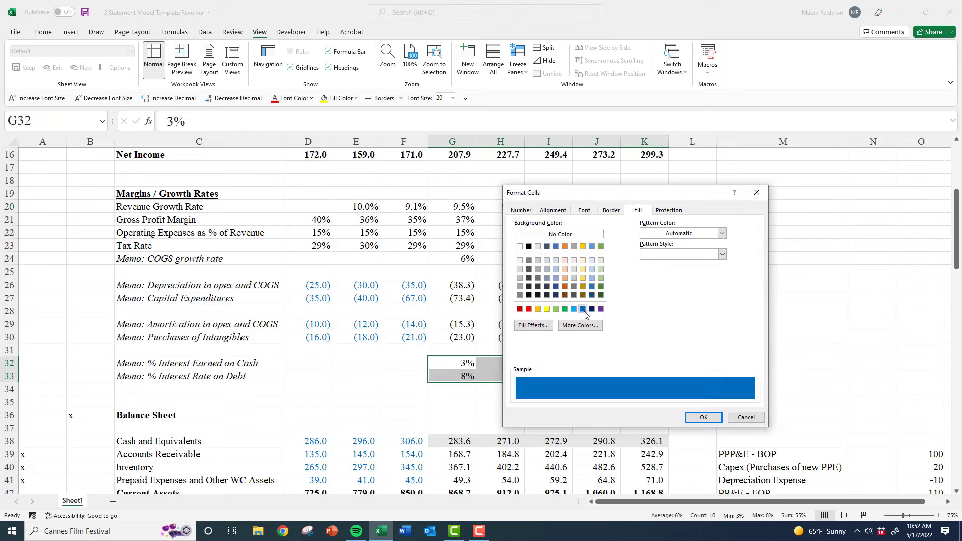
{"action": "left_click", "coordinate": [581, 213]}
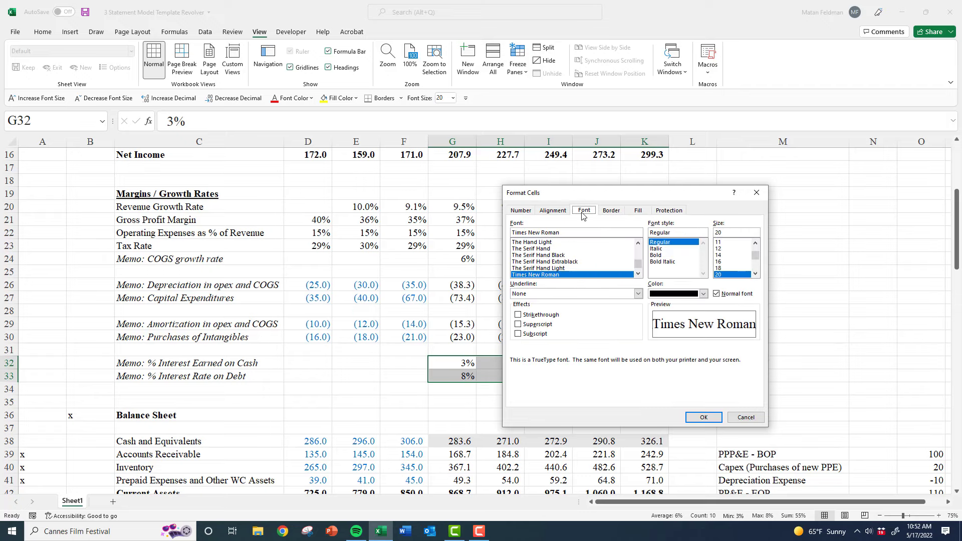
{"action": "left_click", "coordinate": [556, 234]}
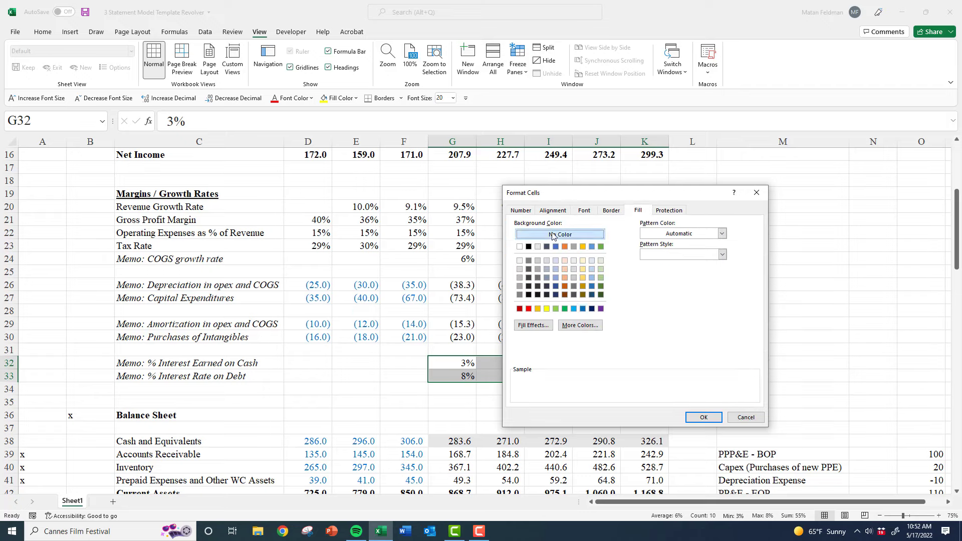
{"action": "left_click", "coordinate": [584, 210]}
{"action": "left_click", "coordinate": [658, 294]}
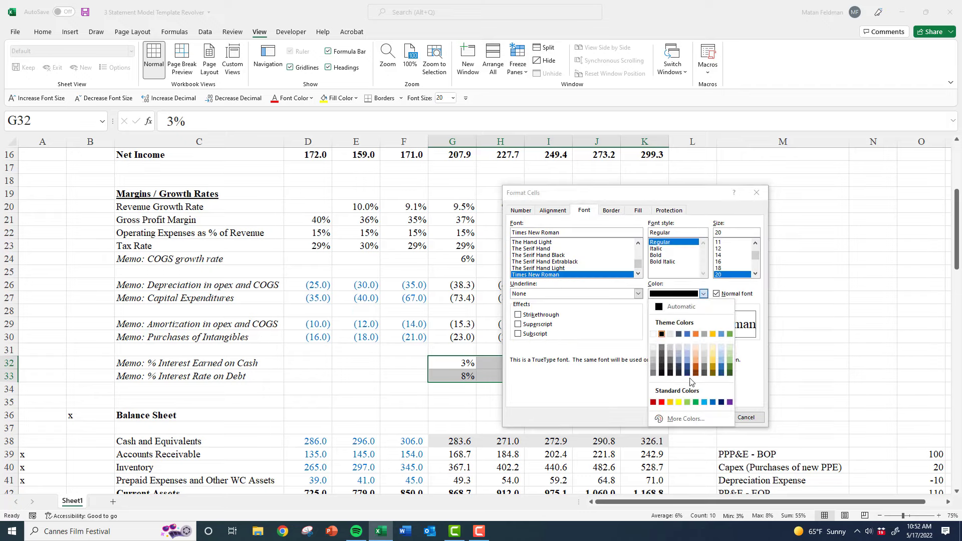
{"action": "left_click", "coordinate": [712, 402]}
{"action": "left_click", "coordinate": [704, 417]}
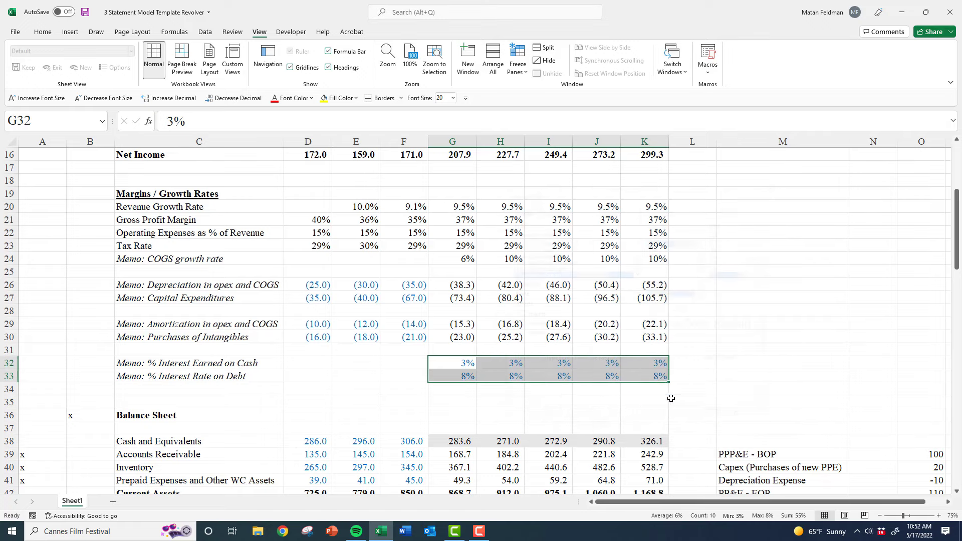
Delete the surplus blank row 34 below the interest rate assumptions
{"action": "left_click", "coordinate": [360, 376]}
{"action": "key", "text": "Up"}
{"action": "key", "text": "Up"}
{"action": "key", "text": "Left"}
{"action": "key", "text": "Up"}
{"action": "key", "text": "Up"}
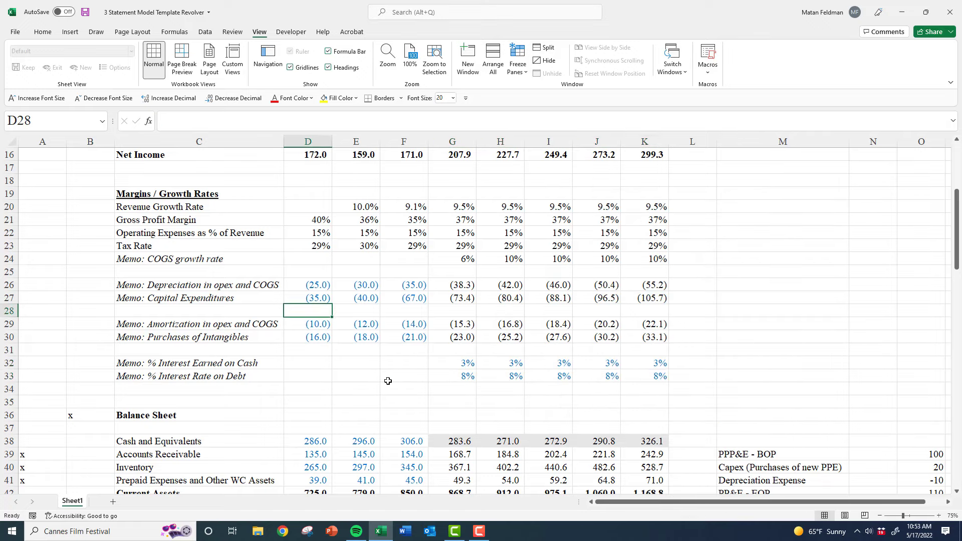
{"action": "key", "text": "Left"}
{"action": "key", "text": "Down"}
{"action": "key", "text": "Down"}
{"action": "key", "text": "Down"}
{"action": "key", "text": "Down"}
{"action": "key", "text": "Down"}
{"action": "key", "text": "shift+space"}
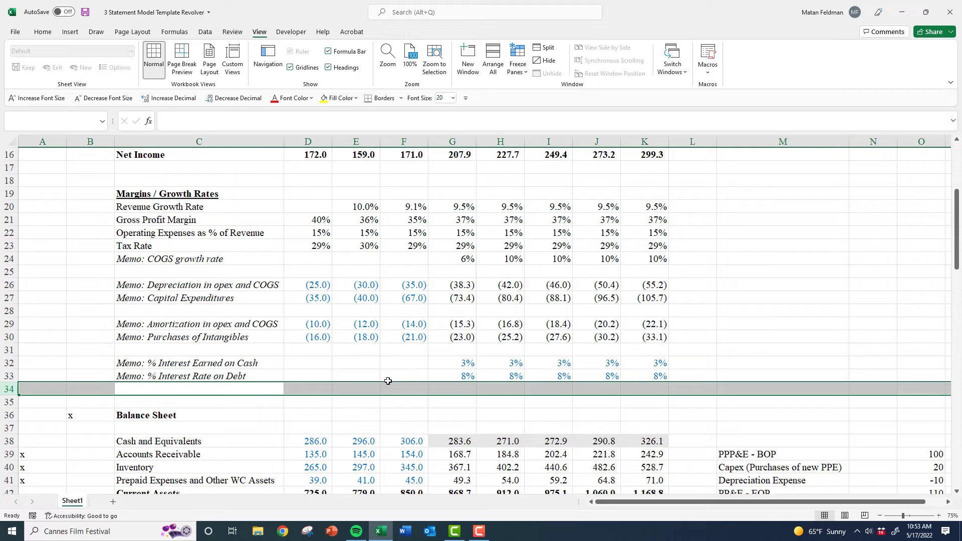
{"action": "key", "text": "ctrl+minus"}
Calculate 2024 Interest Income in G11 as the interest rate earned on cash times the prior-year cash balance, =G32*F37
{"action": "left_click", "coordinate": [450, 328]}
{"action": "scroll", "coordinate": [468, 319], "scroll_direction": "up", "scroll_amount": 1}
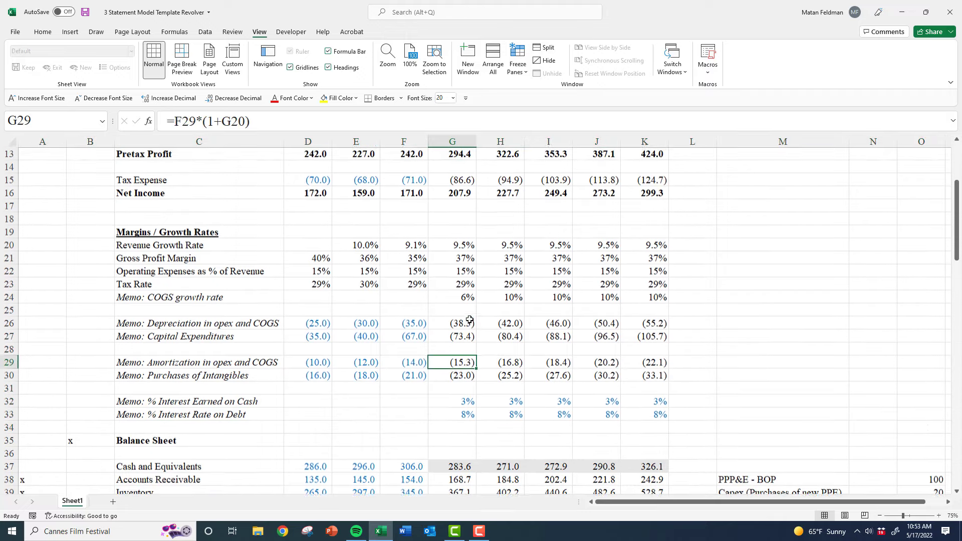
{"action": "scroll", "coordinate": [469, 320], "scroll_direction": "up", "scroll_amount": 4}
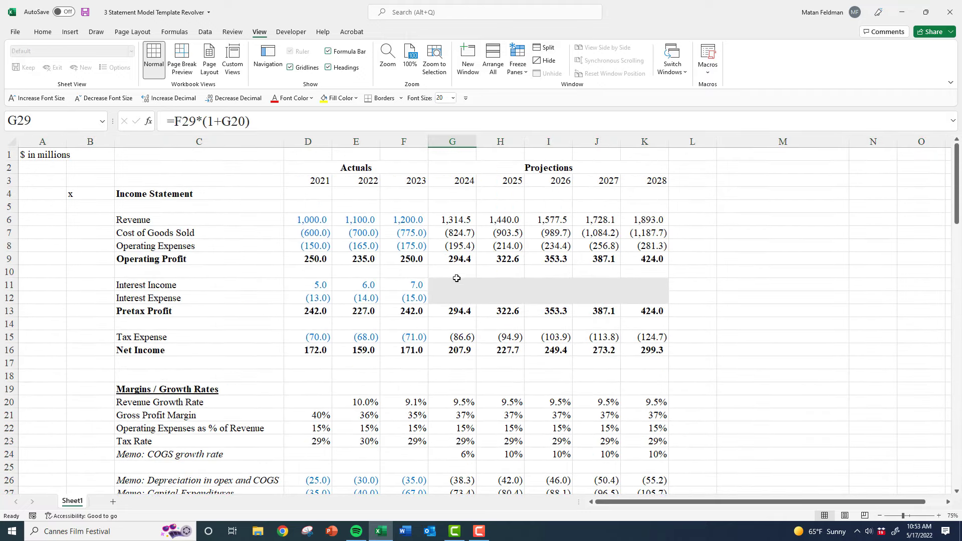
{"action": "left_click", "coordinate": [454, 283]}
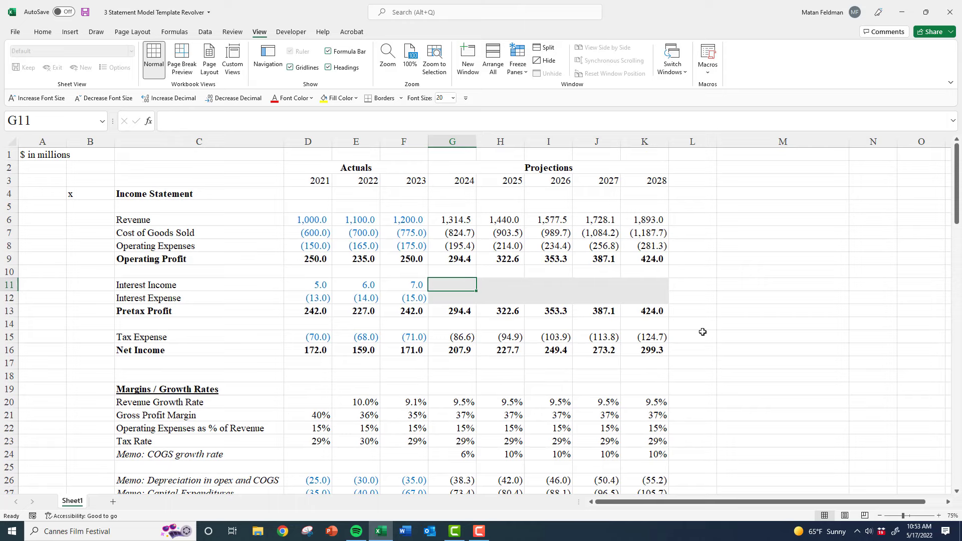
{"action": "type", "text": "="}
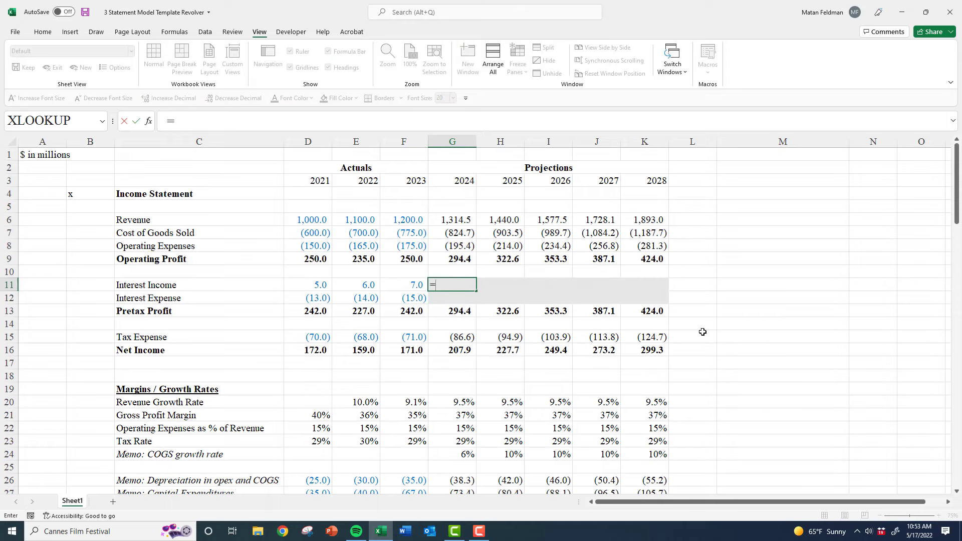
{"action": "key", "text": "Down"}
{"action": "key", "text": "Down"}
{"action": "key", "text": "Down"}
{"action": "key", "text": "Down"}
{"action": "key", "text": "Down"}
{"action": "key", "text": "Down"}
{"action": "key", "text": "Down"}
{"action": "key", "text": "Down"}
{"action": "key", "text": "Down"}
{"action": "key", "text": "Down"}
{"action": "key", "text": "Down"}
{"action": "key", "text": "Down"}
{"action": "key", "text": "Down"}
{"action": "key", "text": "Down"}
{"action": "key", "text": "Down"}
{"action": "key", "text": "Down"}
{"action": "key", "text": "Down"}
{"action": "key", "text": "Down"}
{"action": "key", "text": "Down"}
{"action": "key", "text": "Down"}
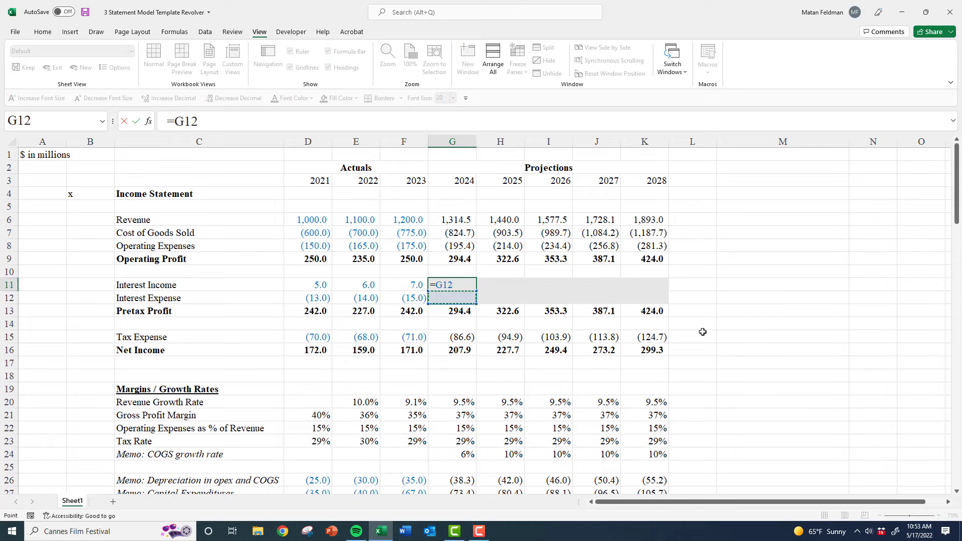
{"action": "key", "text": "Down"}
{"action": "key", "text": "Down"}
{"action": "key", "text": "Down"}
{"action": "key", "text": "Down"}
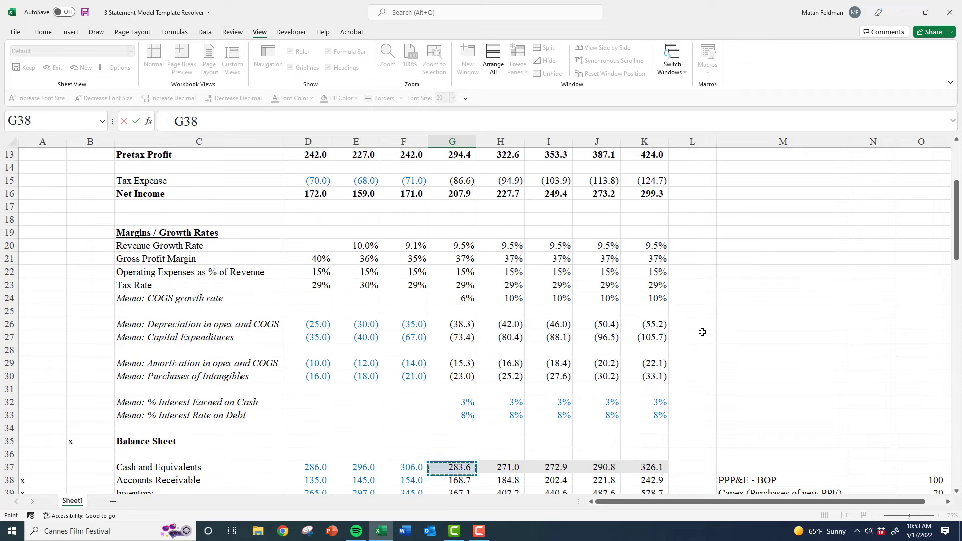
{"action": "key", "text": "Up"}
{"action": "key", "text": "Up"}
{"action": "key", "text": "Up"}
{"action": "key", "text": "Up"}
{"action": "key", "text": "Up"}
{"action": "key", "text": "Up"}
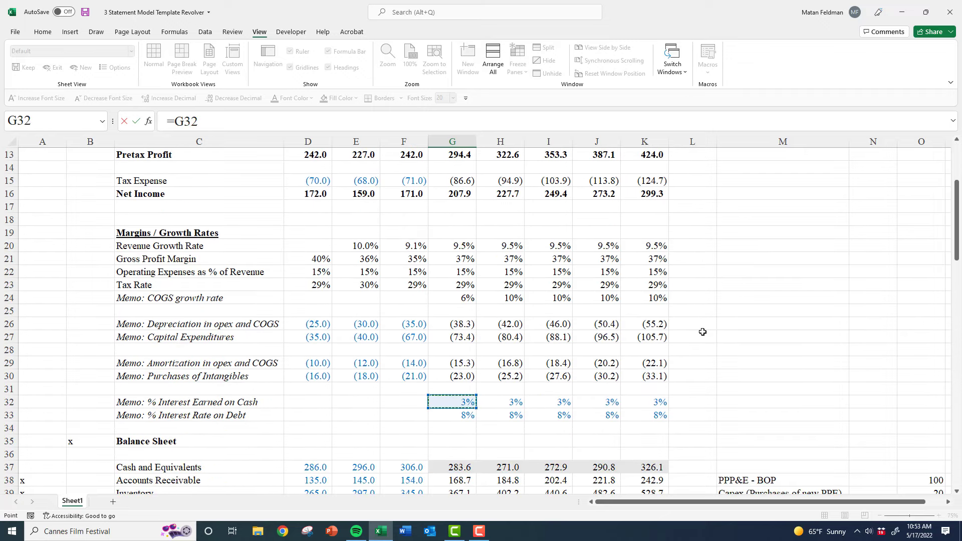
{"action": "type", "text": "*"}
{"action": "key", "text": "Up"}
{"action": "key", "text": "Up"}
{"action": "key", "text": "Up"}
{"action": "key", "text": "Up"}
{"action": "key", "text": "Up"}
{"action": "key", "text": "Up"}
{"action": "key", "text": "Up"}
{"action": "key", "text": "Up"}
{"action": "key", "text": "Up"}
{"action": "key", "text": "Up"}
{"action": "key", "text": "Up"}
{"action": "key", "text": "Up"}
{"action": "key", "text": "Up"}
{"action": "key", "text": "Up"}
{"action": "key", "text": "Up"}
{"action": "key", "text": "Up"}
{"action": "key", "text": "Up"}
{"action": "key", "text": "Up"}
{"action": "key", "text": "Up"}
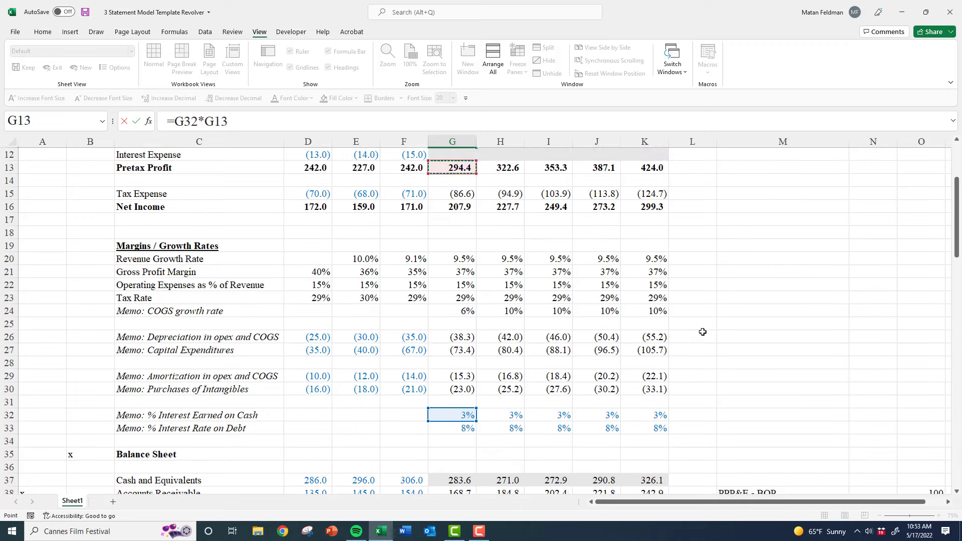
{"action": "key", "text": "Down"}
{"action": "key", "text": "Down"}
{"action": "key", "text": "Down"}
{"action": "key", "text": "Down"}
{"action": "key", "text": "Down"}
{"action": "key", "text": "Down"}
{"action": "key", "text": "Down"}
{"action": "key", "text": "Down"}
{"action": "key", "text": "Down"}
{"action": "key", "text": "Down"}
{"action": "key", "text": "Down"}
{"action": "key", "text": "Down"}
{"action": "key", "text": "Down"}
{"action": "key", "text": "Down"}
{"action": "key", "text": "Down"}
{"action": "key", "text": "Down"}
{"action": "key", "text": "Down"}
{"action": "key", "text": "Down"}
{"action": "key", "text": "Down"}
{"action": "key", "text": "Down"}
{"action": "key", "text": "Down"}
{"action": "key", "text": "Down"}
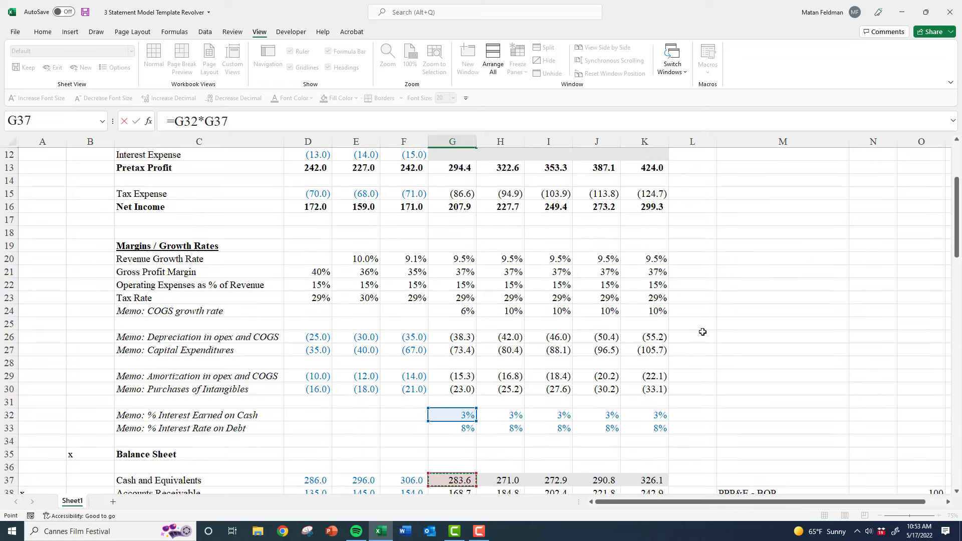
{"action": "key", "text": "Left"}
{"action": "key", "text": "Right"}
{"action": "key", "text": "Left"}
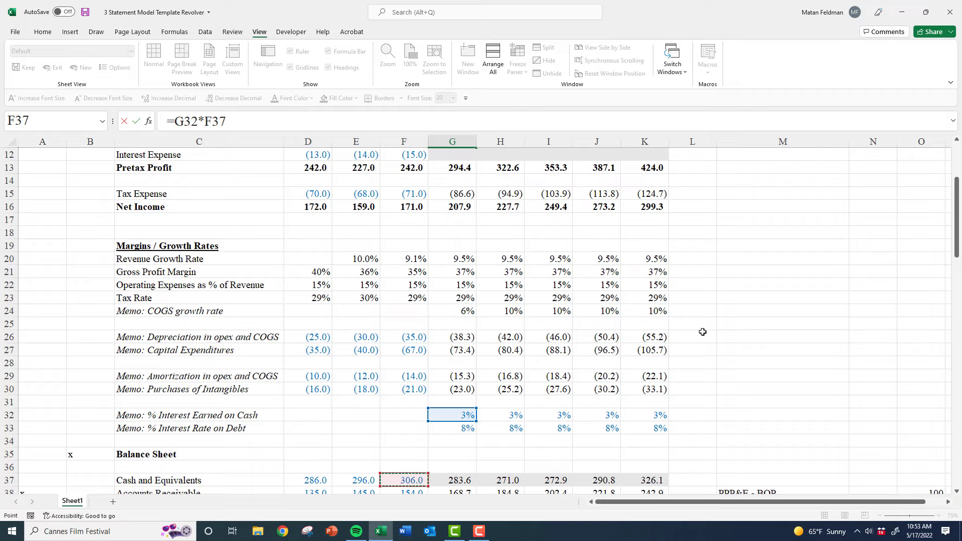
{"action": "key", "text": "ctrl+Return"}
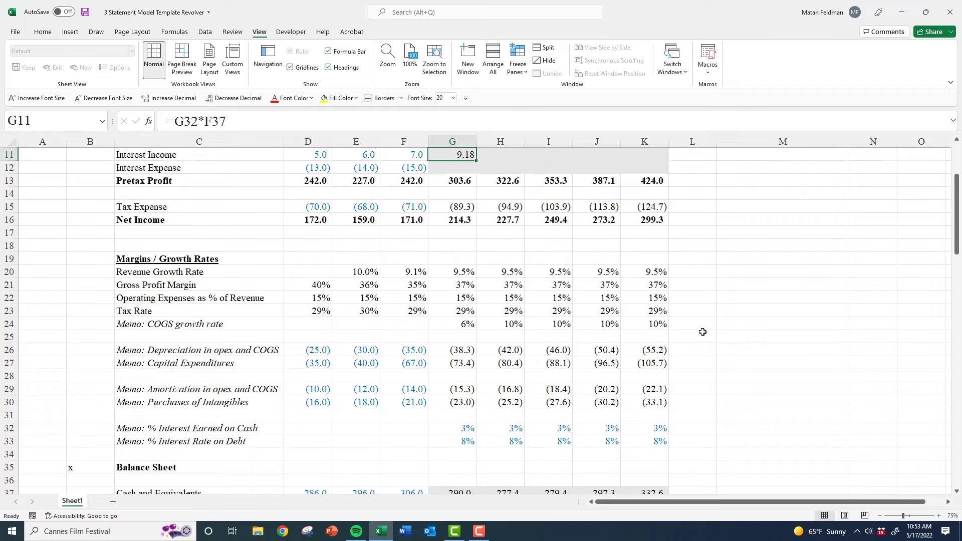
{"action": "key", "text": "Down"}
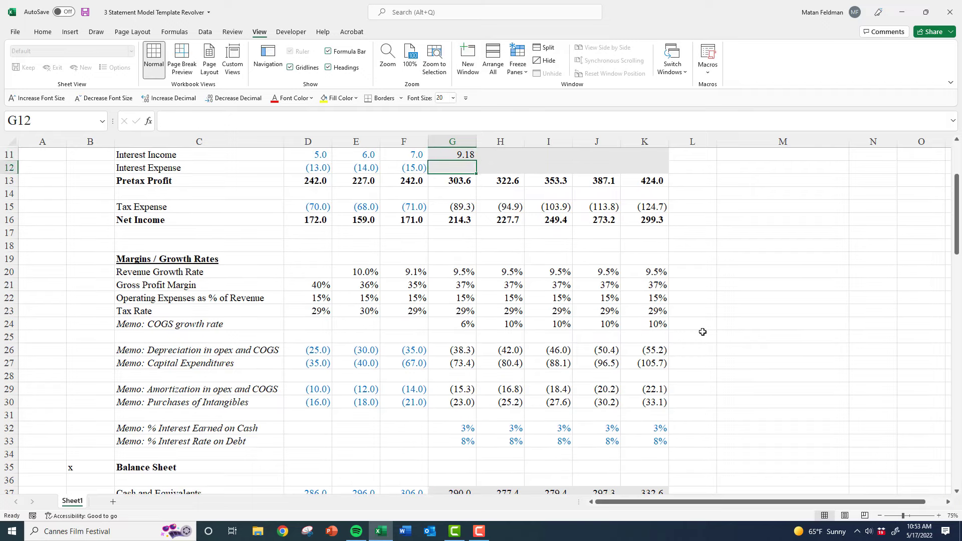
{"action": "type", "text": "="}
{"action": "key", "text": "Escape"}
{"action": "key", "text": "Up"}
{"action": "key", "text": "Up"}
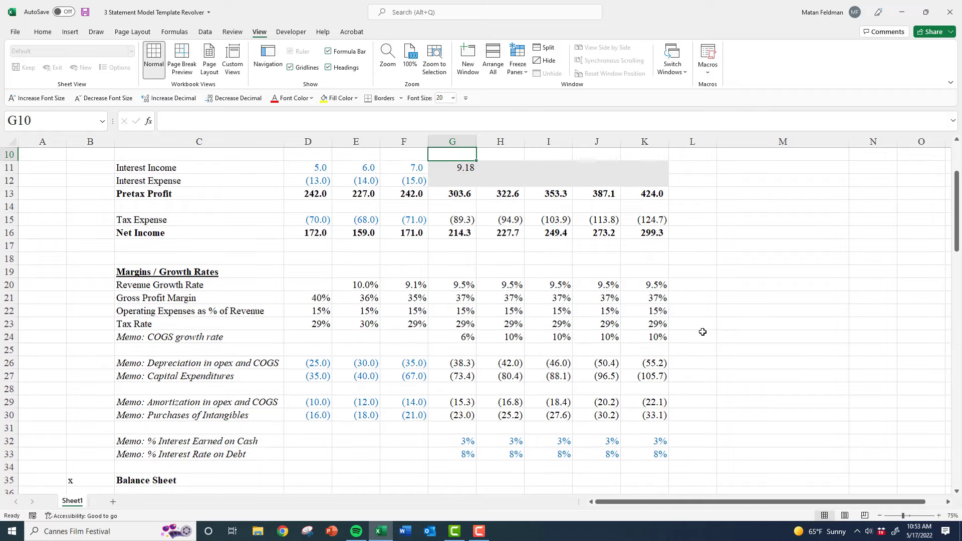
Copy the 2024 Interest Income formula across to 2025 through 2028 in H11:K11 and check its cell references
{"action": "key", "text": "Down"}
{"action": "key", "text": "ctrl+c"}
{"action": "key", "text": "shift+Right"}
{"action": "key", "text": "shift+Right"}
{"action": "key", "text": "shift+Right"}
{"action": "key", "text": "shift+Right"}
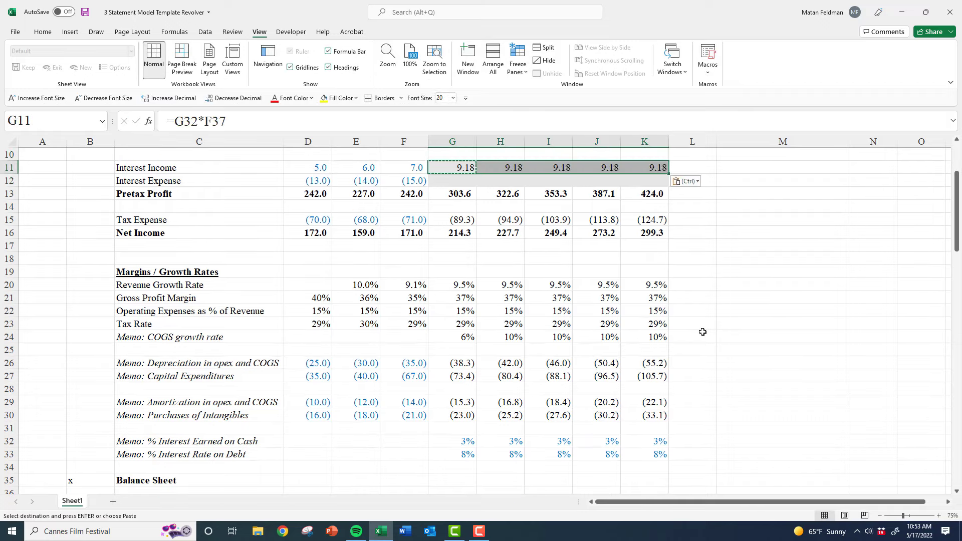
{"action": "key", "text": "ctrl+v"}
{"action": "key", "text": "F2"}
{"action": "key", "text": "Escape"}
{"action": "key", "text": "Right"}
{"action": "key", "text": "F2"}
{"action": "key", "text": "Escape"}
{"action": "key", "text": "Left"}
{"action": "key", "text": "Left"}
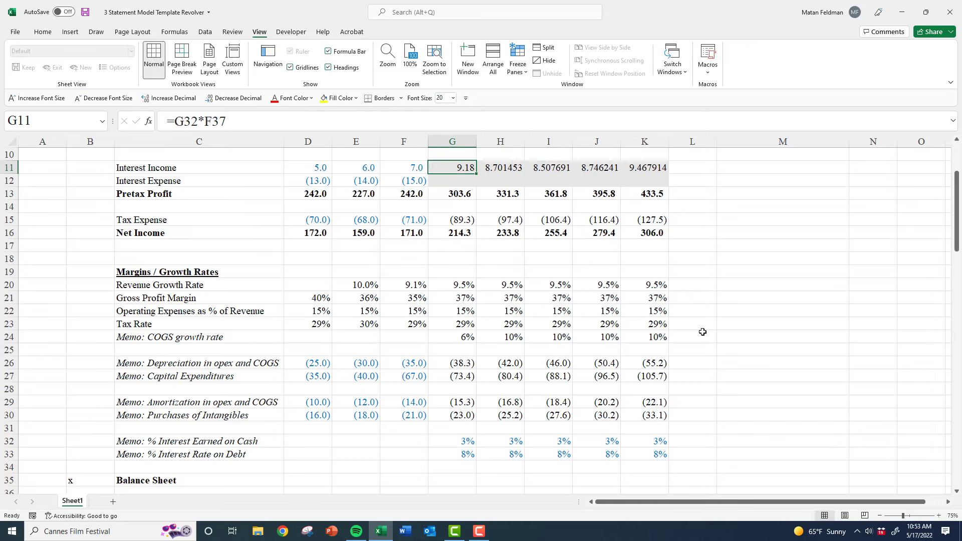
Calculate 2024 Interest Expense in G12 as the debt interest rate times prior-year revolver plus long-term debt, =G33*SUM(F54,F55)
{"action": "key", "text": "Down"}
{"action": "type", "text": "="}
{"action": "key", "text": "Down"}
{"action": "key", "text": "Down"}
{"action": "key", "text": "Down"}
{"action": "key", "text": "Down"}
{"action": "key", "text": "Down"}
{"action": "key", "text": "Down"}
{"action": "key", "text": "Down"}
{"action": "key", "text": "Down"}
{"action": "key", "text": "Down"}
{"action": "key", "text": "Down"}
{"action": "key", "text": "Down"}
{"action": "key", "text": "Down"}
{"action": "key", "text": "Down"}
{"action": "key", "text": "Down"}
{"action": "key", "text": "Down"}
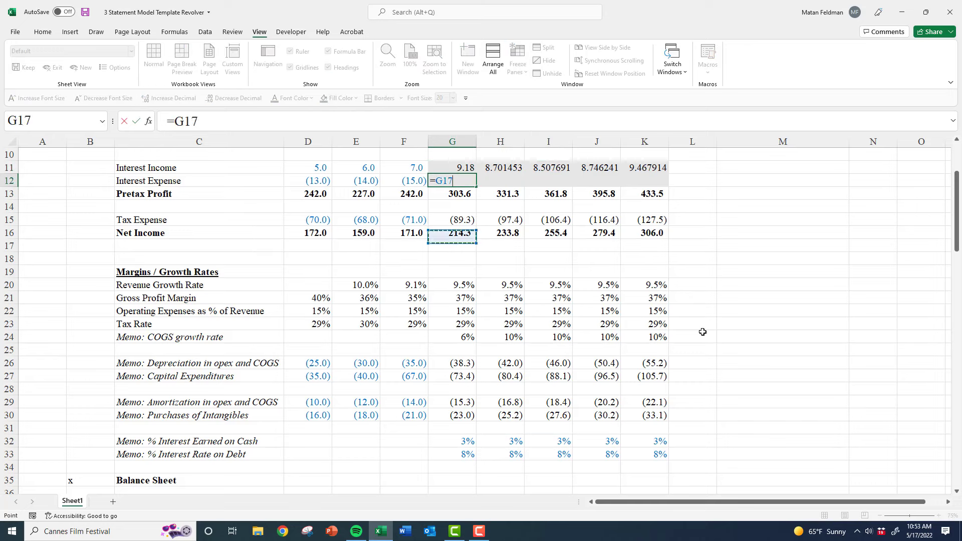
{"action": "key", "text": "Down"}
{"action": "key", "text": "Down"}
{"action": "key", "text": "Down"}
{"action": "key", "text": "Down"}
{"action": "key", "text": "Down"}
{"action": "key", "text": "Down"}
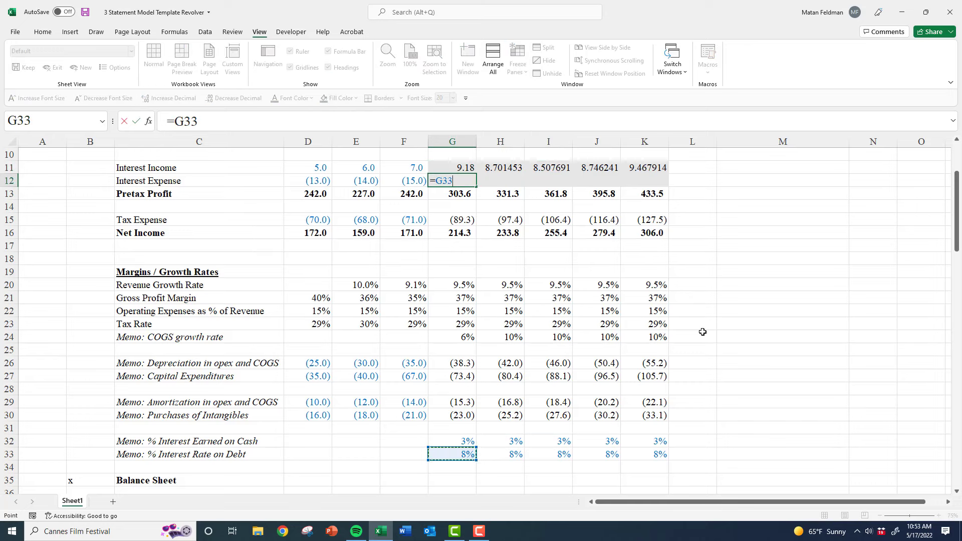
{"action": "type", "text": "*(sum"}
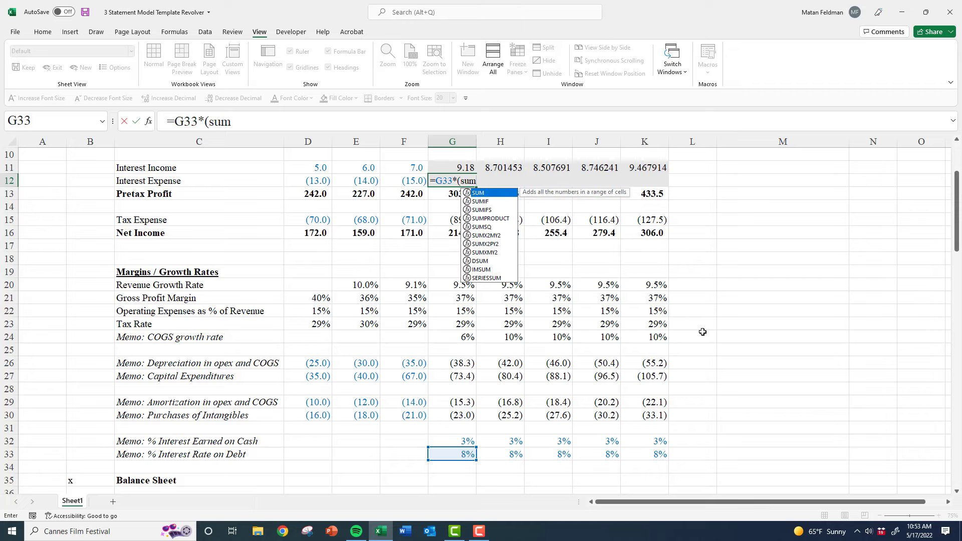
{"action": "key", "text": "BackSpace"}
{"action": "key", "text": "BackSpace"}
{"action": "key", "text": "BackSpace"}
{"action": "key", "text": "BackSpace"}
{"action": "type", "text": "sum("}
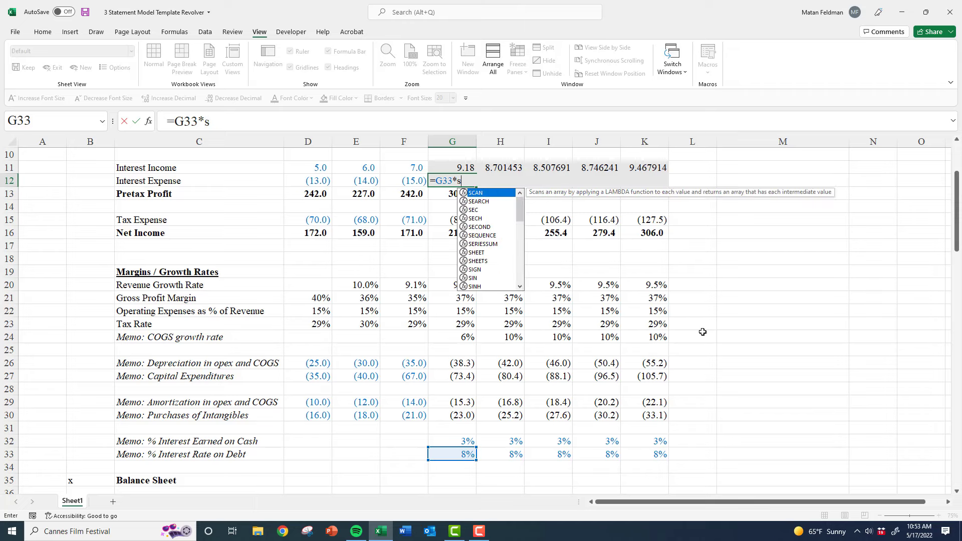
{"action": "key", "text": "Down"}
{"action": "key", "text": "Down"}
{"action": "key", "text": "Down"}
{"action": "key", "text": "Down"}
{"action": "key", "text": "Down"}
{"action": "key", "text": "Down"}
{"action": "key", "text": "Down"}
{"action": "key", "text": "Down"}
{"action": "key", "text": "Down"}
{"action": "key", "text": "Down"}
{"action": "key", "text": "Down"}
{"action": "key", "text": "Down"}
{"action": "key", "text": "Down"}
{"action": "key", "text": "Down"}
{"action": "key", "text": "Down"}
{"action": "key", "text": "Down"}
{"action": "key", "text": "Down"}
{"action": "key", "text": "Down"}
{"action": "key", "text": "Down"}
{"action": "key", "text": "Down"}
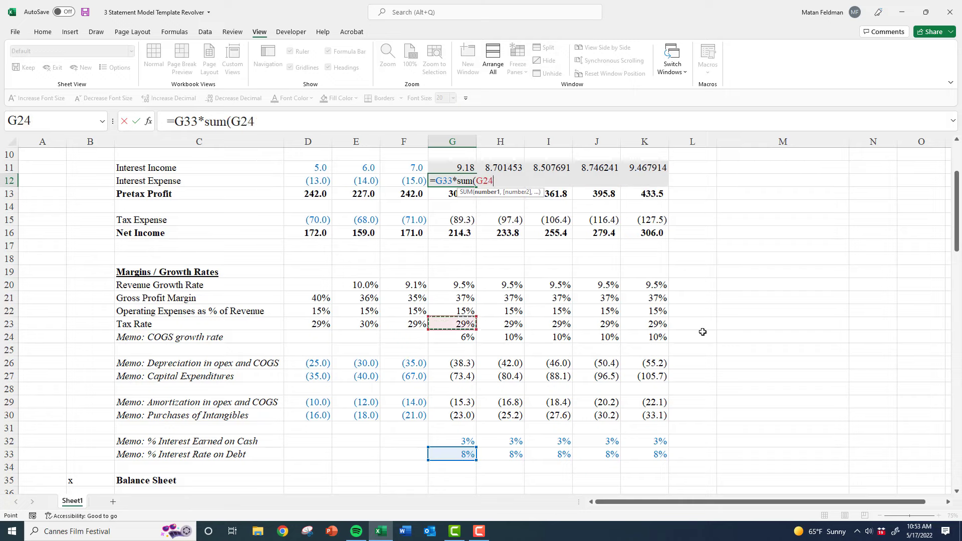
{"action": "key", "text": "Down"}
{"action": "key", "text": "Down"}
{"action": "key", "text": "Down"}
{"action": "key", "text": "Down"}
{"action": "key", "text": "Down"}
{"action": "key", "text": "Down"}
{"action": "key", "text": "Down"}
{"action": "key", "text": "Down"}
{"action": "key", "text": "Up"}
{"action": "key", "text": "Up"}
{"action": "key", "text": "Up"}
{"action": "key", "text": "Up"}
{"action": "key", "text": "Up"}
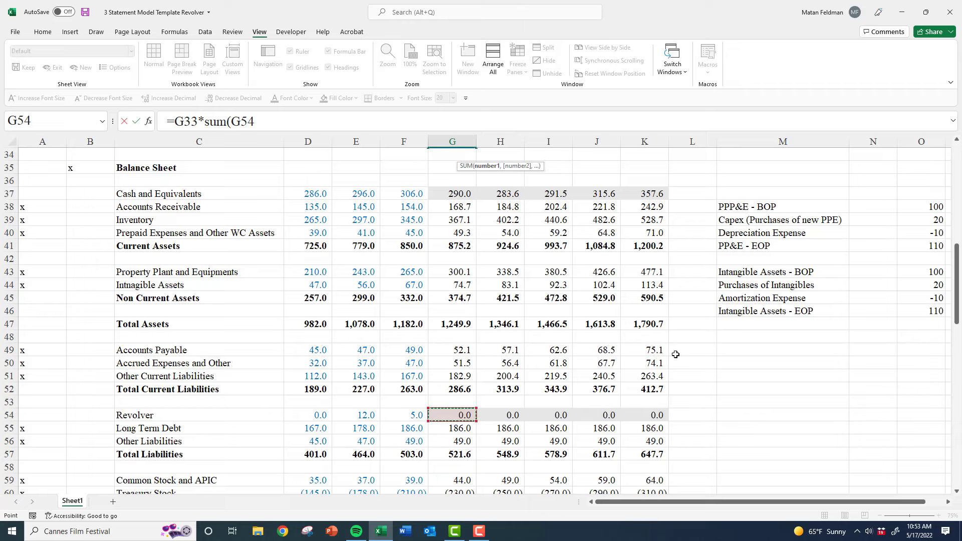
{"action": "type", "text": ","}
{"action": "left_click", "coordinate": [455, 428]}
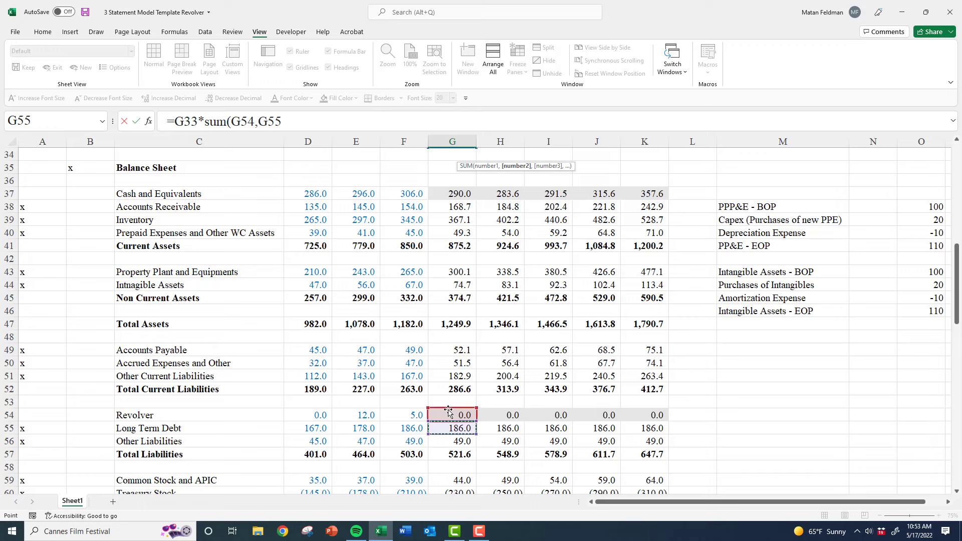
{"action": "left_click_drag", "start_coordinate": [448, 407], "coordinate": [412, 429]}
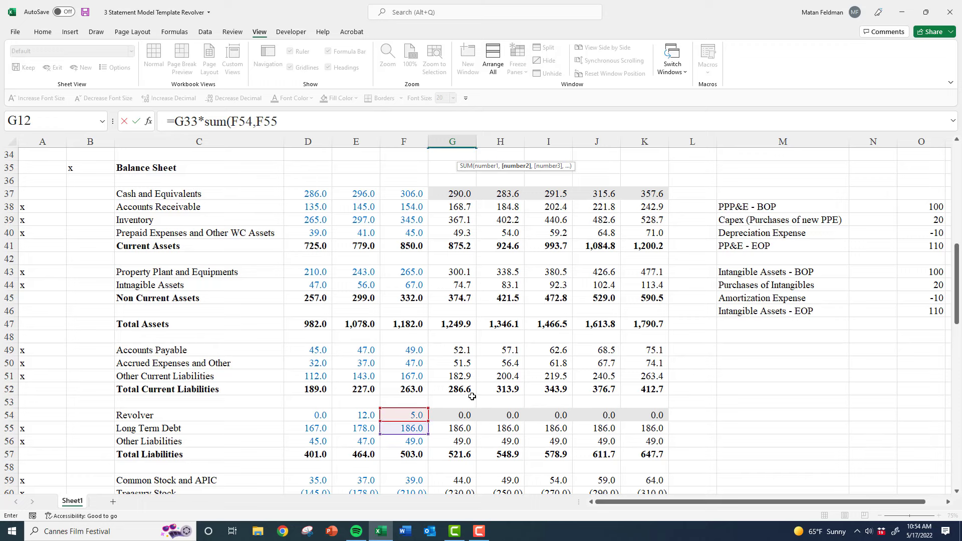
{"action": "left_click", "coordinate": [297, 124]}
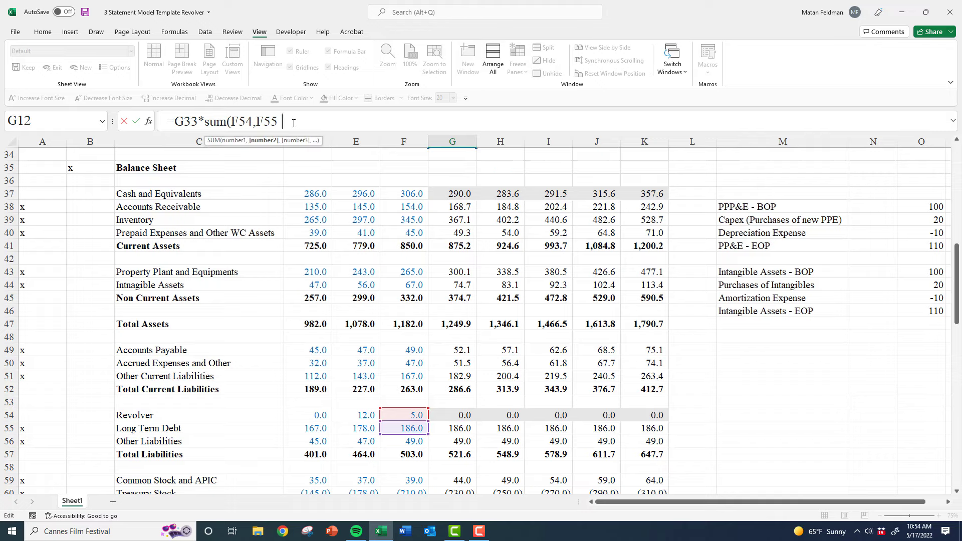
{"action": "type", "text": ")"}
{"action": "key", "text": "shift+Return"}
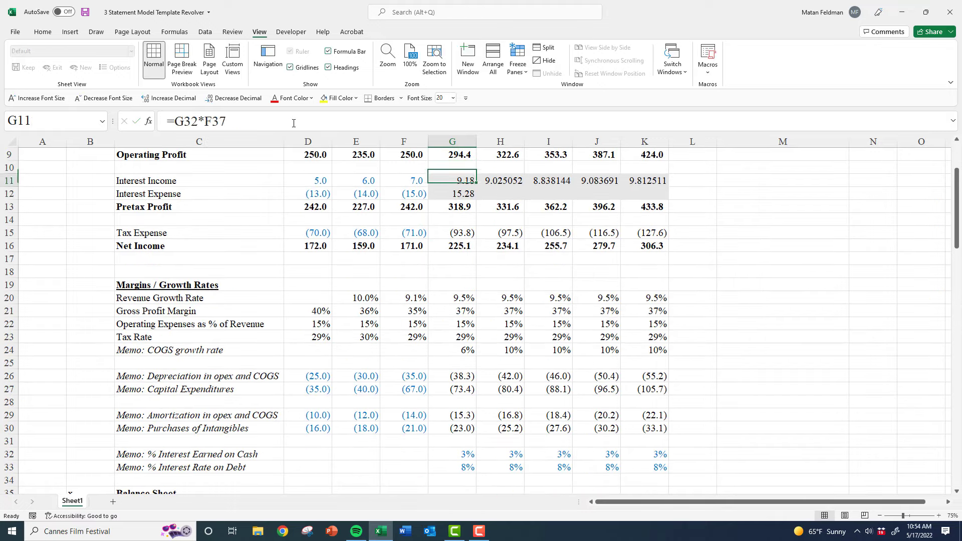
Copy the 2024 Interest Expense formula from G12 across to 2025 through 2028 in H12:K12
{"action": "key", "text": "Down"}
{"action": "key", "text": "ctrl+c"}
{"action": "key", "text": "shift+Right"}
{"action": "key", "text": "shift+Right"}
{"action": "key", "text": "shift+Right"}
{"action": "key", "text": "shift+Right"}
{"action": "key", "text": "ctrl+v"}
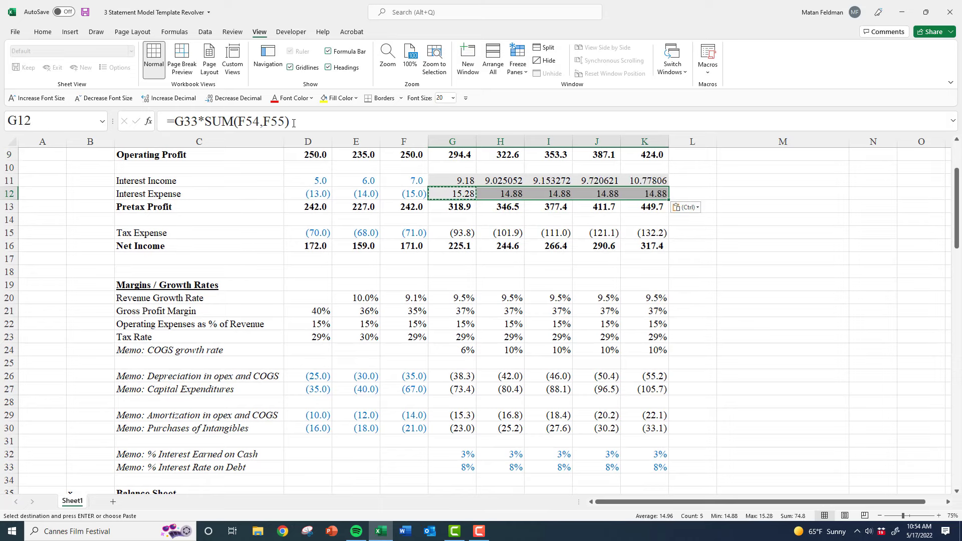
Apply the two-decimal number format to the projected interest income and expense in G11:K12
{"action": "key", "text": "shift+Up"}
{"action": "key", "text": "ctrl+shift+1"}
{"action": "key", "text": "shift+Return"}
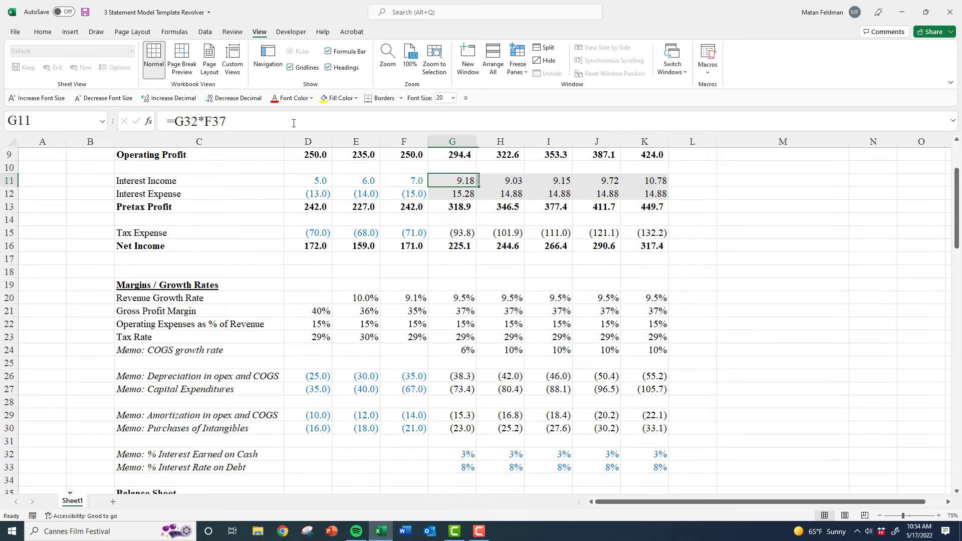
Review the 2024 income statement column from Revenue to Tax Expense to check the signs of its line items
{"action": "key", "text": "Up"}
{"action": "key", "text": "Up"}
{"action": "key", "text": "Up"}
{"action": "key", "text": "Up"}
{"action": "key", "text": "Up"}
{"action": "key", "text": "Up"}
{"action": "key", "text": "Up"}
{"action": "key", "text": "Up"}
{"action": "key", "text": "Down"}
{"action": "key", "text": "Down"}
{"action": "key", "text": "Down"}
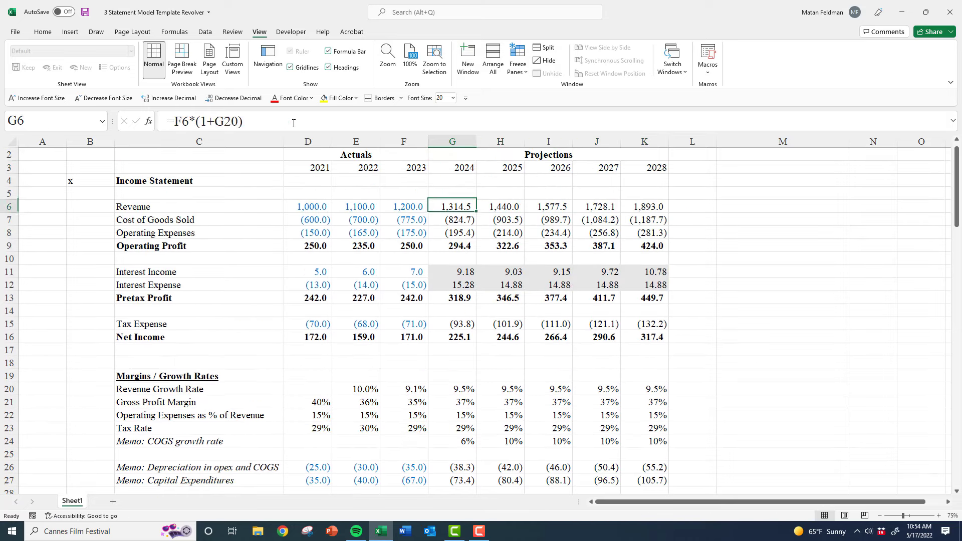
{"action": "key", "text": "shift+Down"}
{"action": "key", "text": "shift+Down"}
{"action": "key", "text": "shift+Down"}
{"action": "key", "text": "shift+Down"}
{"action": "key", "text": "shift+Down"}
{"action": "key", "text": "shift+Down"}
{"action": "key", "text": "shift+Down"}
{"action": "key", "text": "shift+Down"}
{"action": "key", "text": "shift+Down"}
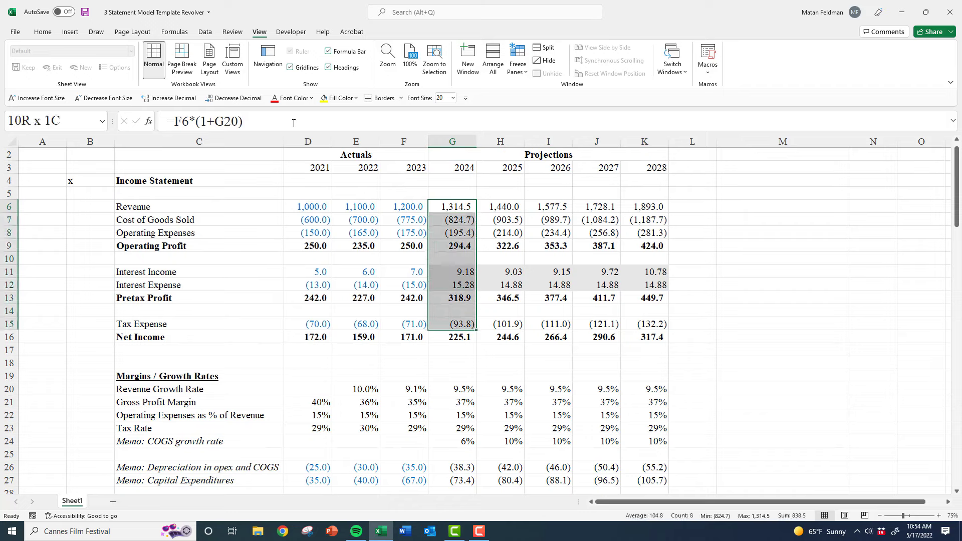
Make the 2024 Interest Expense in G12 negative by changing its formula to =-G33*SUM(F54,F55)
{"action": "key", "text": "Up"}
{"action": "key", "text": "Up"}
{"action": "key", "text": "Down"}
{"action": "key", "text": "Down"}
{"action": "key", "text": "Down"}
{"action": "key", "text": "Down"}
{"action": "key", "text": "Down"}
{"action": "key", "text": "Down"}
{"action": "key", "text": "Down"}
{"action": "key", "text": "Down"}
{"action": "key", "text": "F2"}
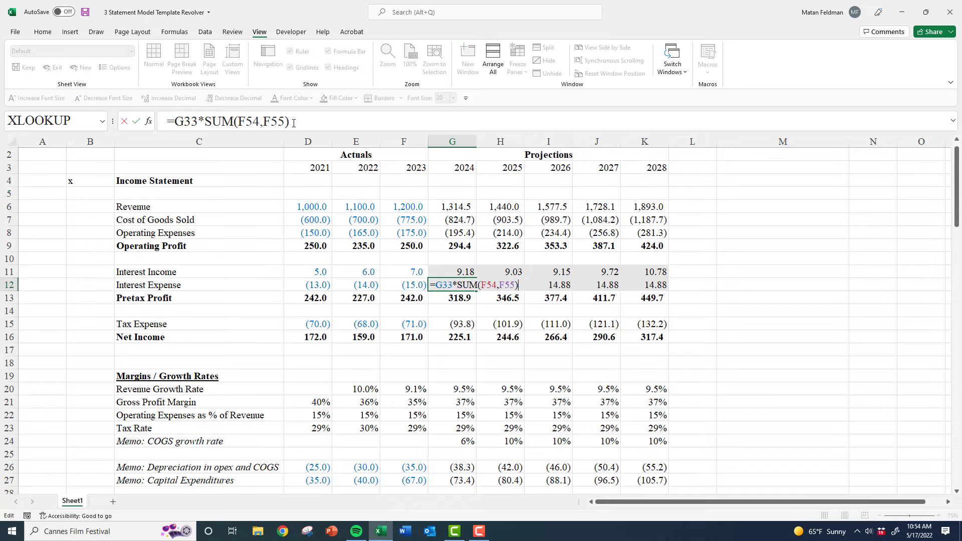
{"action": "key", "text": "Home"}
{"action": "key", "text": "Right"}
{"action": "type", "text": "-"}
{"action": "key", "text": "ctrl+Return"}
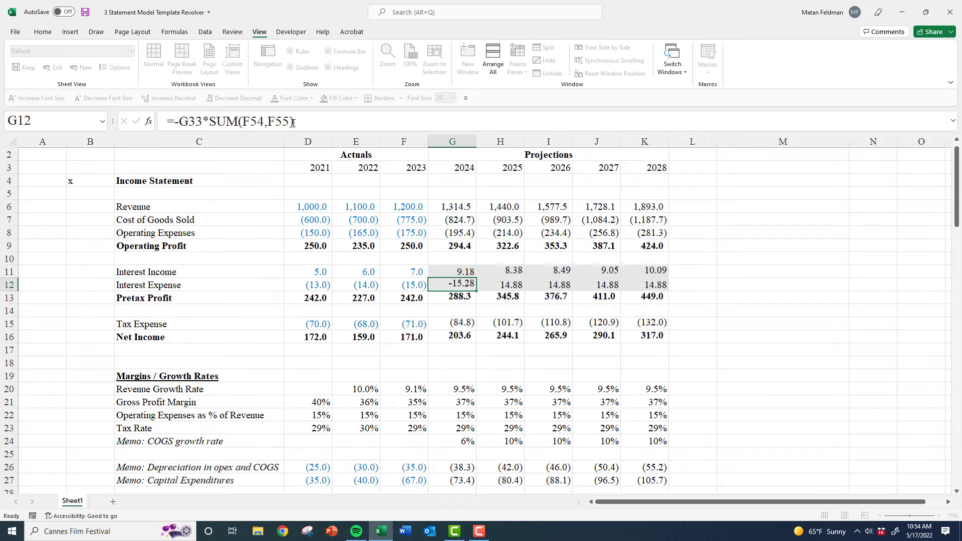
Fill the negated Interest Expense formula from G12 across the 2025 to 2028 projections in H12:K12
{"action": "key", "text": "shift+Right"}
{"action": "key", "text": "shift+Right"}
{"action": "key", "text": "shift+Right"}
{"action": "key", "text": "shift+Right"}
{"action": "key", "text": "ctrl+r"}
{"action": "key", "text": "Down"}
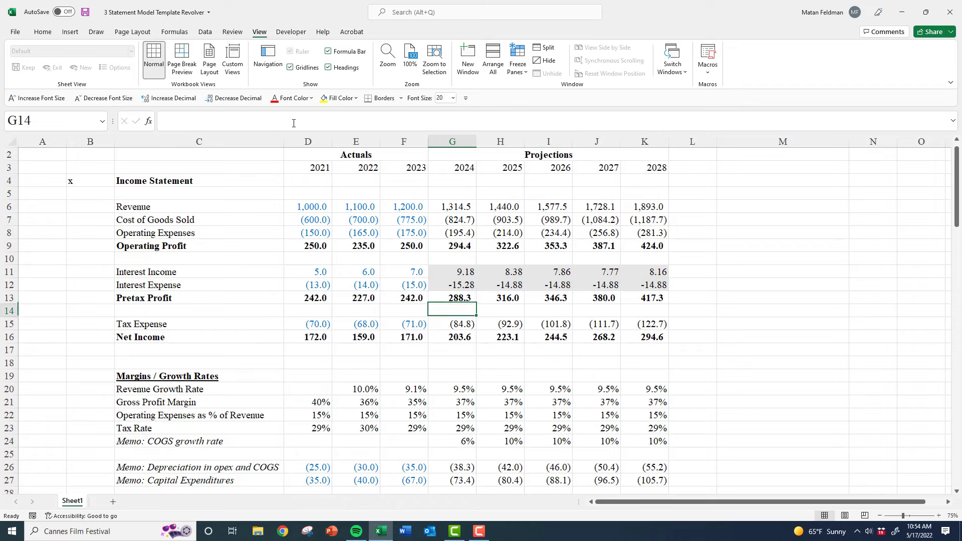
Format the projected income statement G6:K16 as numbers with one decimal place, a thousands separator and negatives in black parentheses
{"action": "key", "text": "Down"}
{"action": "key", "text": "Down"}
{"action": "key", "text": "Down"}
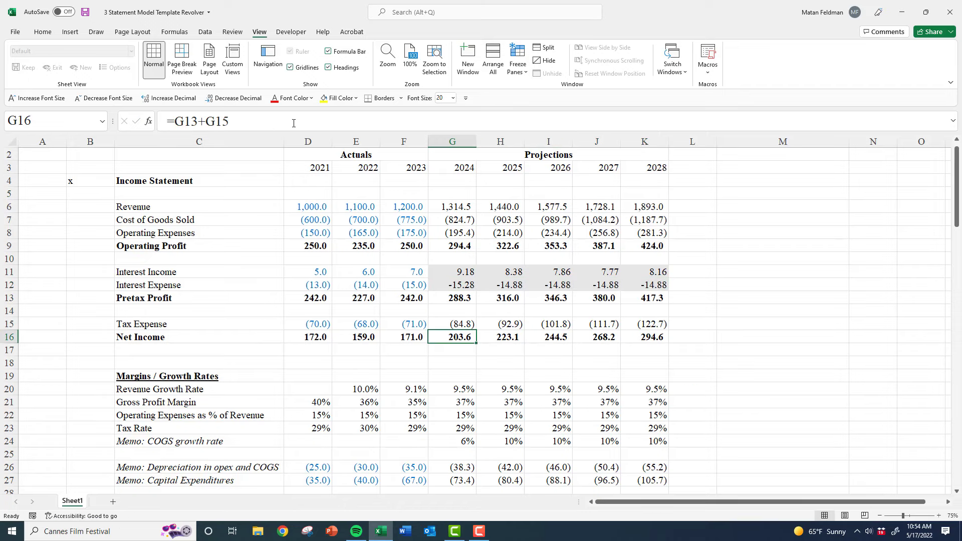
{"action": "key", "text": "shift+Right"}
{"action": "key", "text": "shift+Right"}
{"action": "key", "text": "shift+Right"}
{"action": "key", "text": "shift+Right"}
{"action": "key", "text": "shift+Up"}
{"action": "key", "text": "shift+Up"}
{"action": "key", "text": "shift+Up"}
{"action": "key", "text": "shift+Up"}
{"action": "key", "text": "shift+Up"}
{"action": "key", "text": "shift+Up"}
{"action": "key", "text": "shift+Up"}
{"action": "key", "text": "shift+Up"}
{"action": "key", "text": "shift+Up"}
{"action": "key", "text": "shift+Up"}
{"action": "key", "text": "shift+Up"}
{"action": "key", "text": "shift+Up"}
{"action": "key", "text": "shift+Up"}
{"action": "key", "text": "shift+Down"}
{"action": "key", "text": "shift+Down"}
{"action": "key", "text": "shift+Down"}
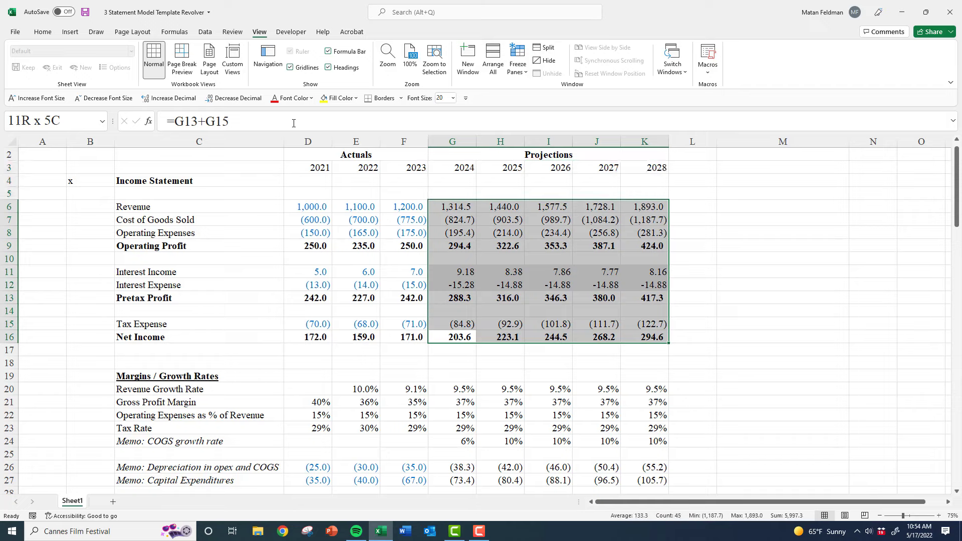
{"action": "key", "text": "ctrl+shift+f"}
{"action": "key", "text": "ctrl+shift+Tab"}
{"action": "key", "text": "ctrl+shift+Tab"}
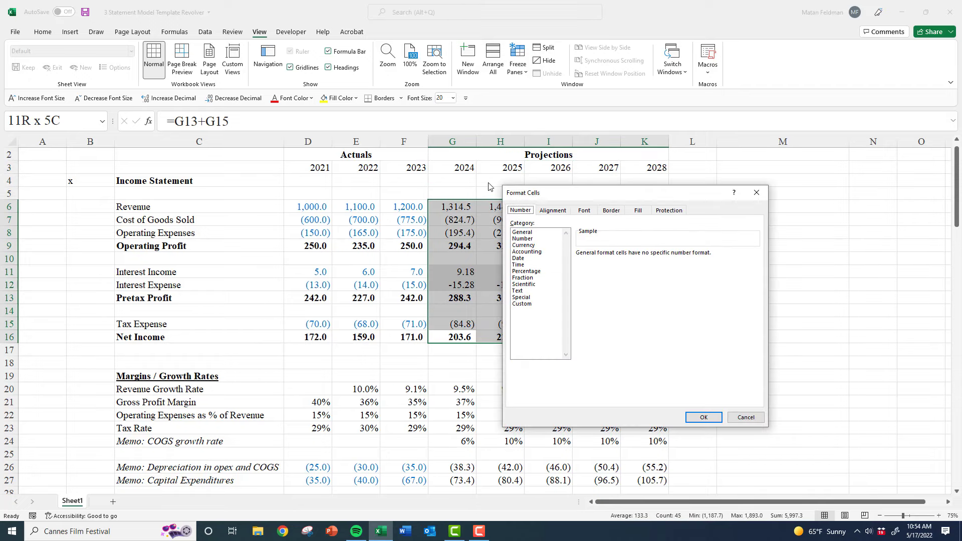
{"action": "key", "text": "Down"}
{"action": "key", "text": "Tab"}
{"action": "key", "text": "Tab"}
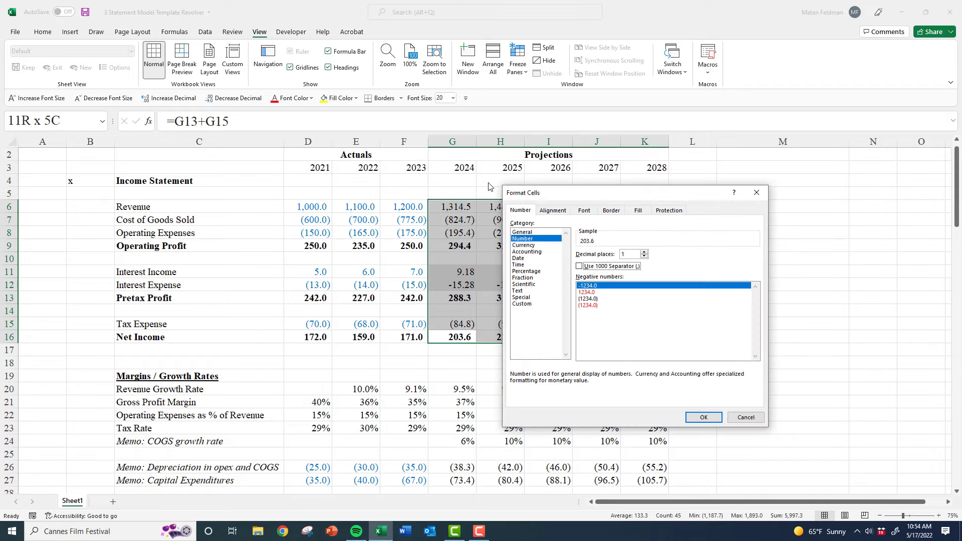
{"action": "key", "text": "space"}
{"action": "key", "text": "Tab"}
{"action": "key", "text": "Down"}
{"action": "key", "text": "Down"}
{"action": "key", "text": "Return"}
{"action": "key", "text": "Up"}
{"action": "key", "text": "Up"}
{"action": "key", "text": "Up"}
{"action": "key", "text": "Up"}
{"action": "key", "text": "Up"}
{"action": "key", "text": "Up"}
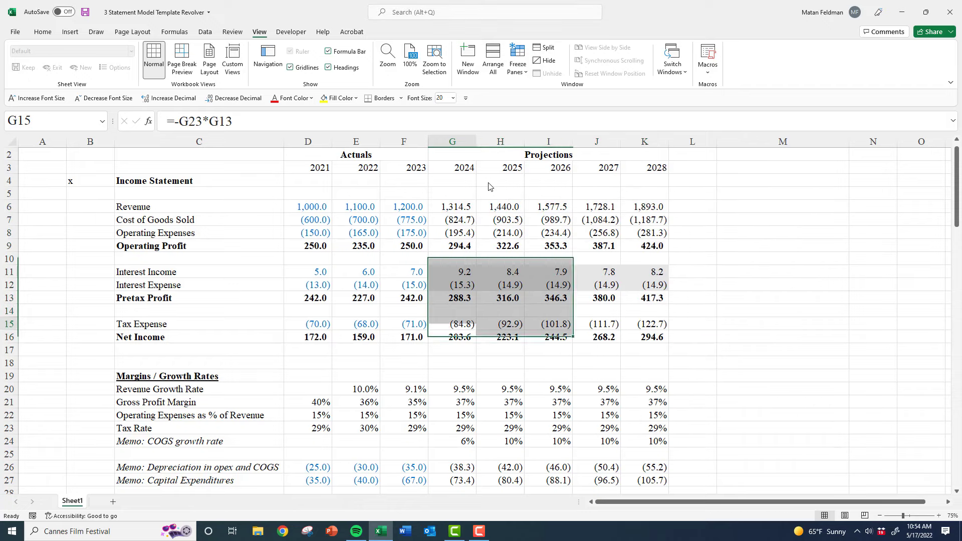
{"action": "key", "text": "Up"}
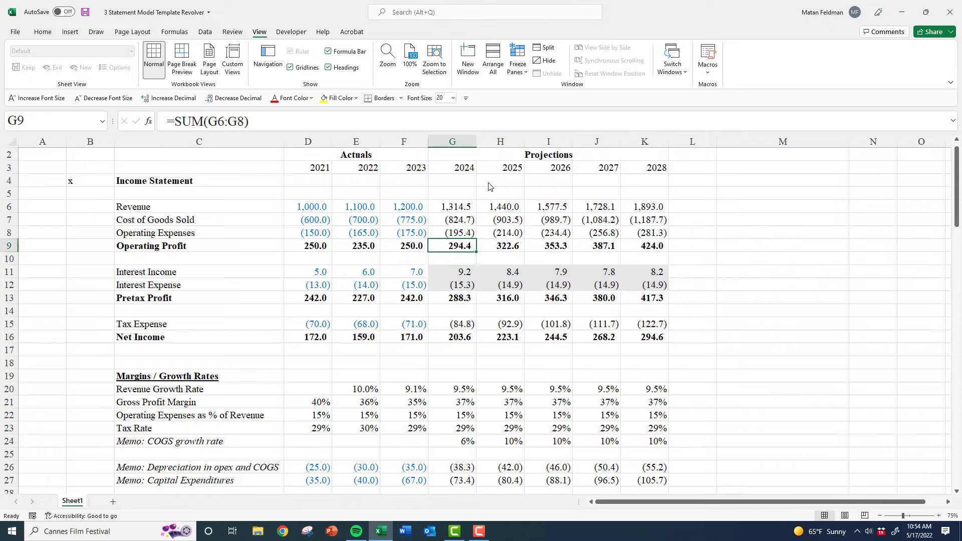
Delete one of the two blank rows between Net Income and the Margins / Growth Rates section, row 17
{"action": "key", "text": "Down"}
{"action": "key", "text": "Down"}
{"action": "key", "text": "Down"}
{"action": "key", "text": "Down"}
{"action": "key", "text": "Down"}
{"action": "key", "text": "Down"}
{"action": "key", "text": "Down"}
{"action": "key", "text": "Down"}
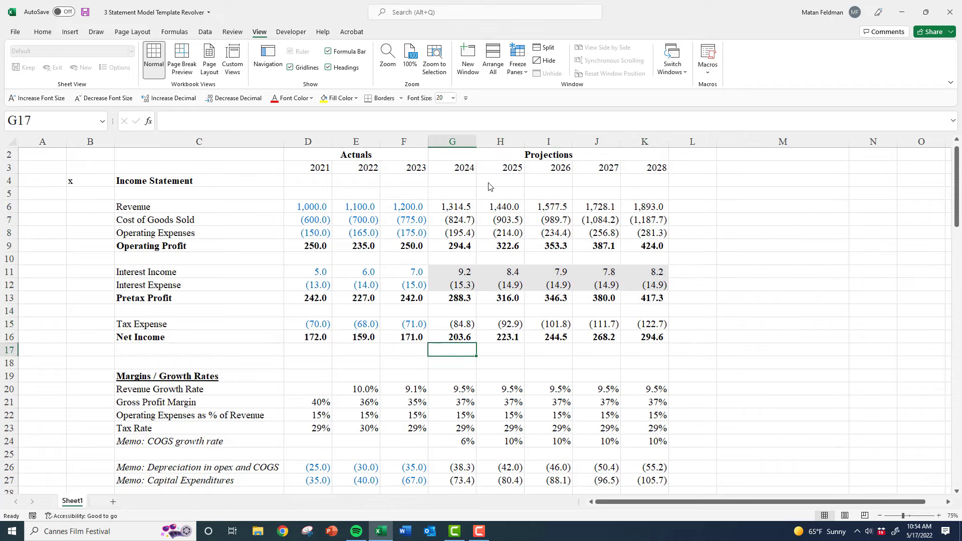
{"action": "key", "text": "shift+space"}
{"action": "key", "text": "ctrl+minus"}
{"action": "key", "text": "Up"}
{"action": "key", "text": "Up"}
{"action": "key", "text": "Up"}
{"action": "key", "text": "Up"}
{"action": "key", "text": "Up"}
{"action": "key", "text": "Up"}
{"action": "key", "text": "Up"}
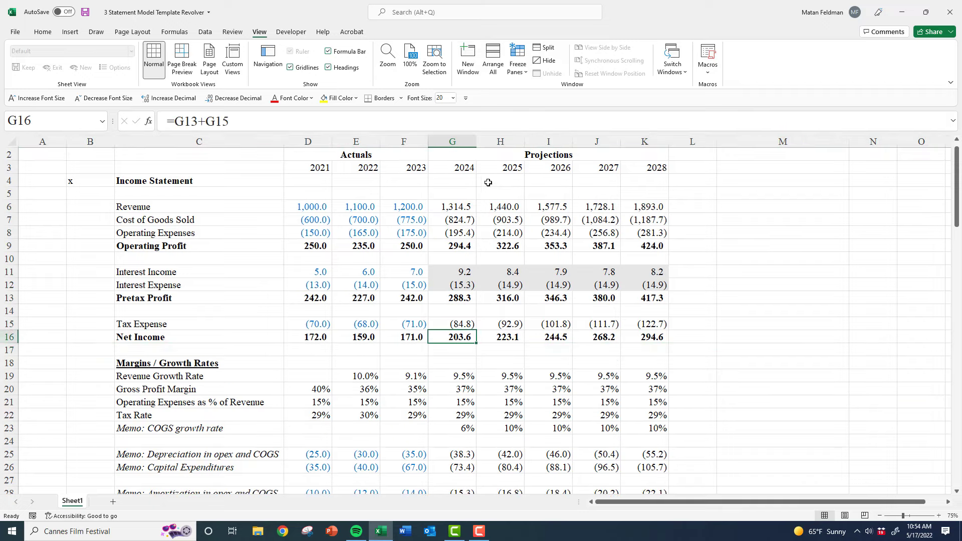
Review projected Net Income in G16:K16, the Balance? check in row 66, and the cash flow statement down to Total Revolver Borrowing Needed
{"action": "scroll", "coordinate": [564, 270], "scroll_direction": "down", "scroll_amount": 1}
{"action": "scroll", "coordinate": [564, 271], "scroll_direction": "up", "scroll_amount": 1}
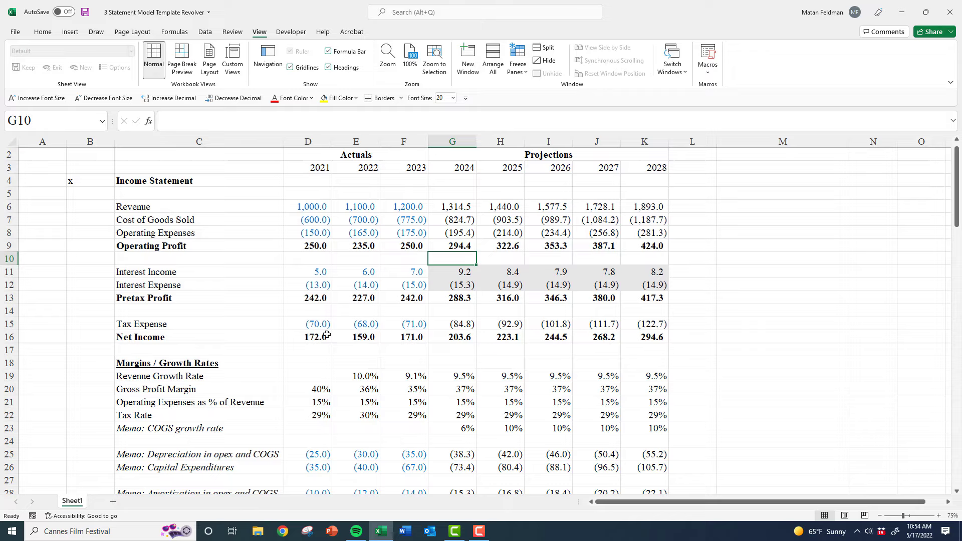
{"action": "scroll", "coordinate": [309, 338], "scroll_direction": "down", "scroll_amount": 5}
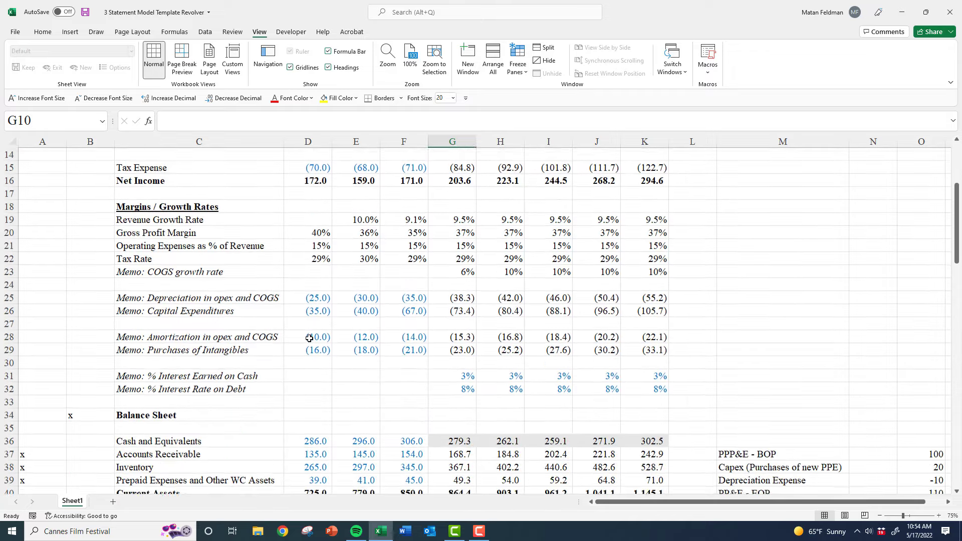
{"action": "scroll", "coordinate": [309, 338], "scroll_direction": "up", "scroll_amount": 5}
{"action": "left_click_drag", "start_coordinate": [453, 337], "coordinate": [646, 337]}
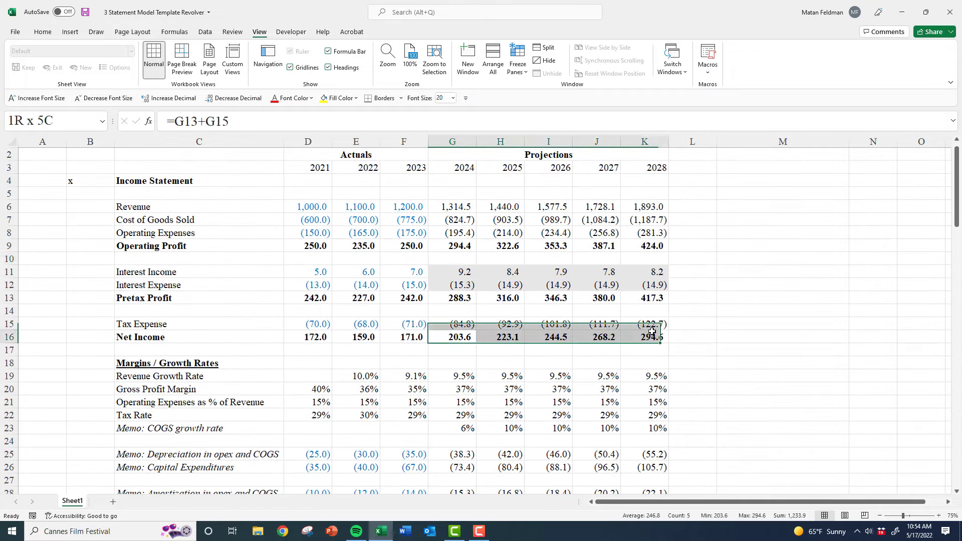
{"action": "scroll", "coordinate": [588, 338], "scroll_direction": "down", "scroll_amount": 7}
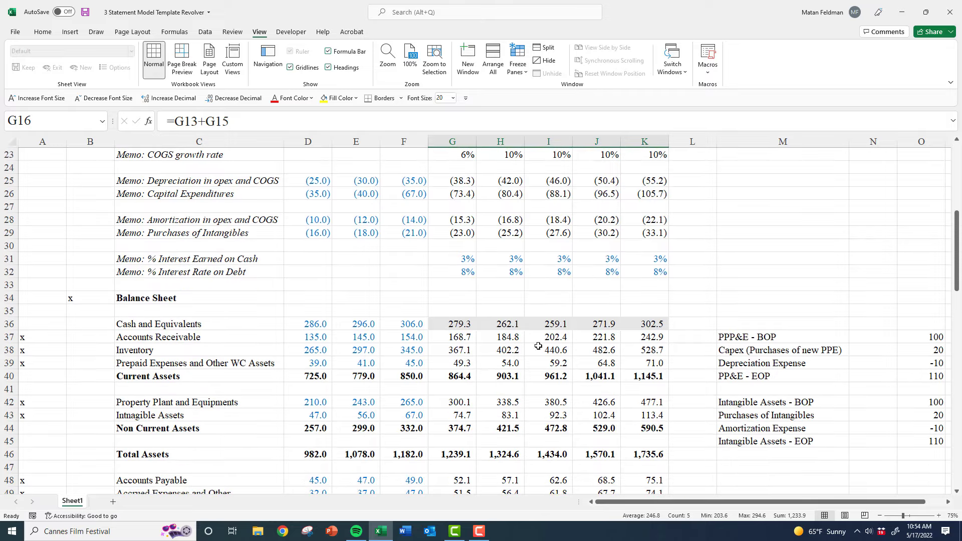
{"action": "scroll", "coordinate": [464, 351], "scroll_direction": "down", "scroll_amount": 5}
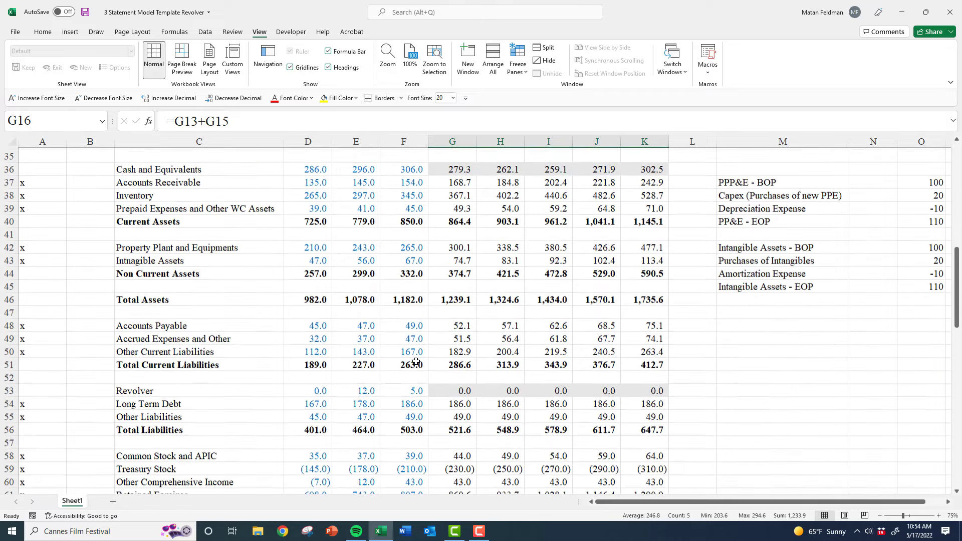
{"action": "scroll", "coordinate": [434, 389], "scroll_direction": "down", "scroll_amount": 2}
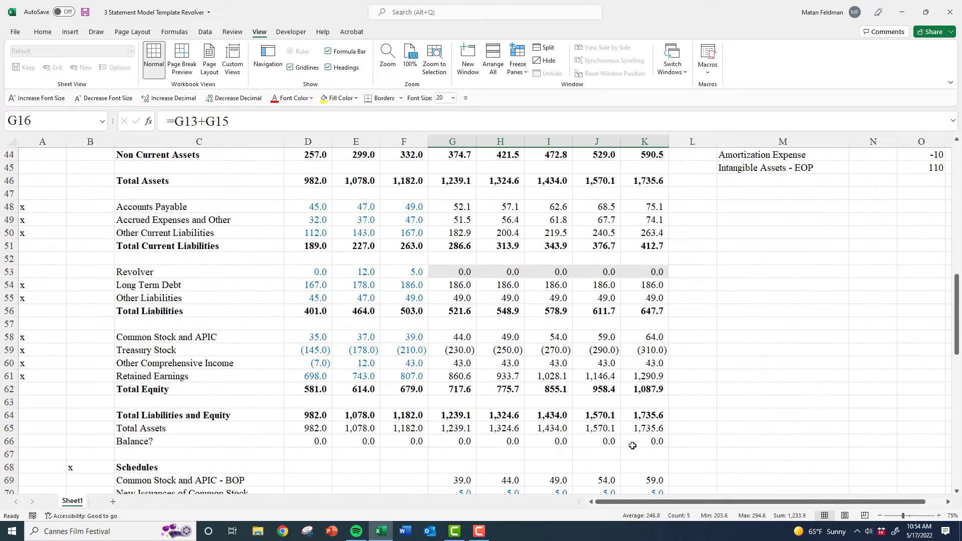
{"action": "left_click_drag", "start_coordinate": [634, 444], "coordinate": [225, 440]}
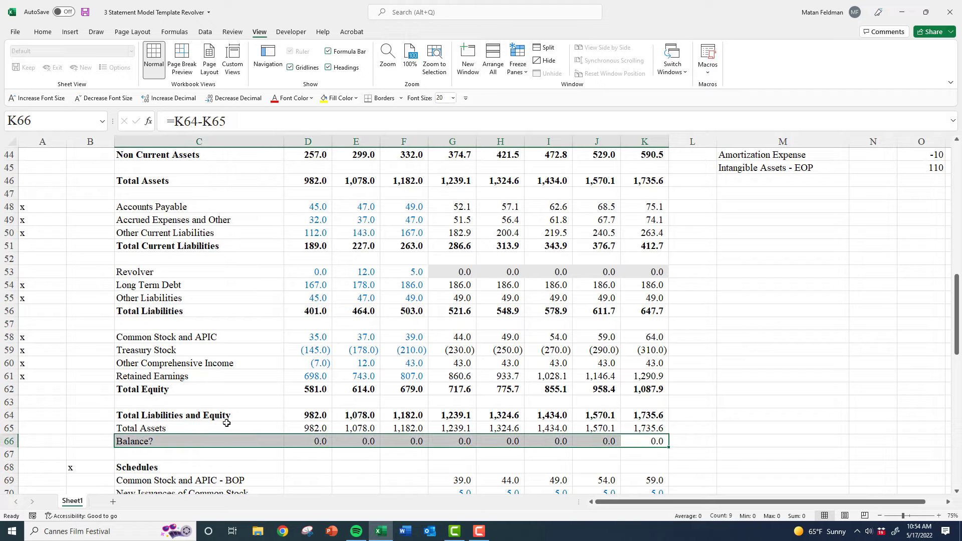
{"action": "scroll", "coordinate": [380, 409], "scroll_direction": "down", "scroll_amount": 11}
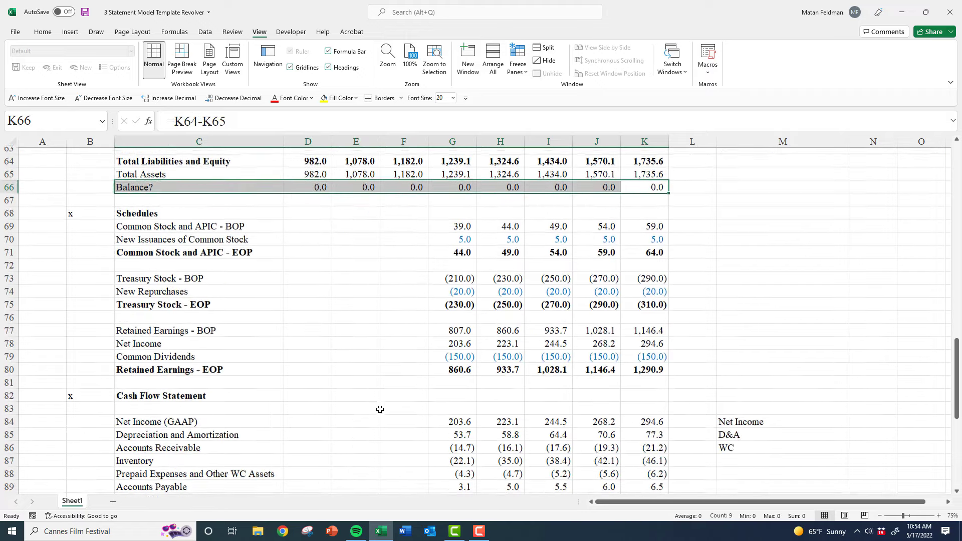
{"action": "scroll", "coordinate": [380, 409], "scroll_direction": "down", "scroll_amount": 4}
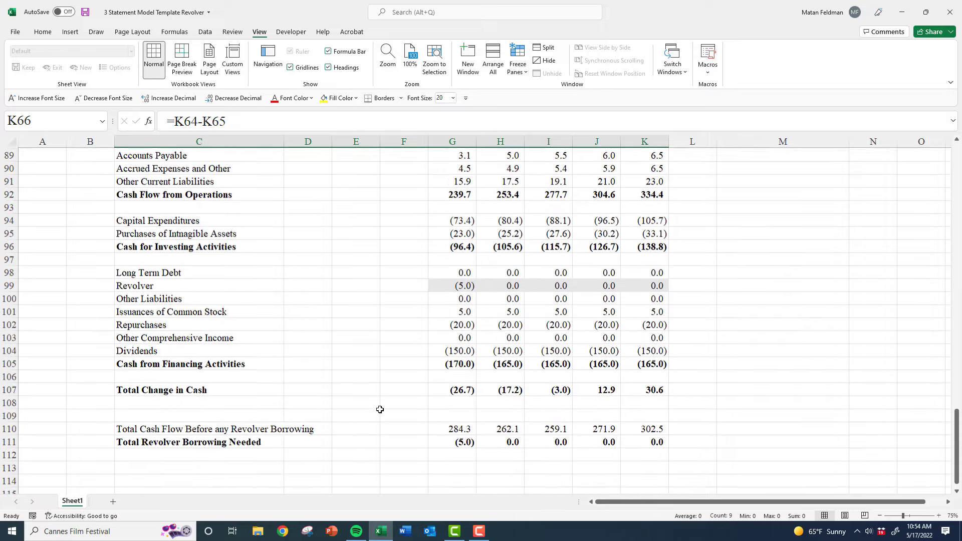
{"action": "scroll", "coordinate": [383, 398], "scroll_direction": "up", "scroll_amount": 1}
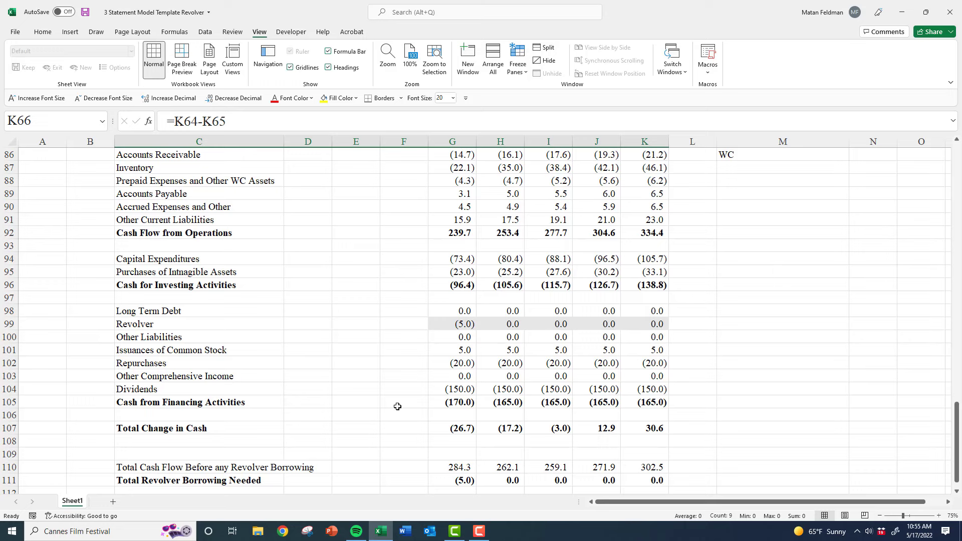
{"action": "scroll", "coordinate": [393, 371], "scroll_direction": "up", "scroll_amount": 20}
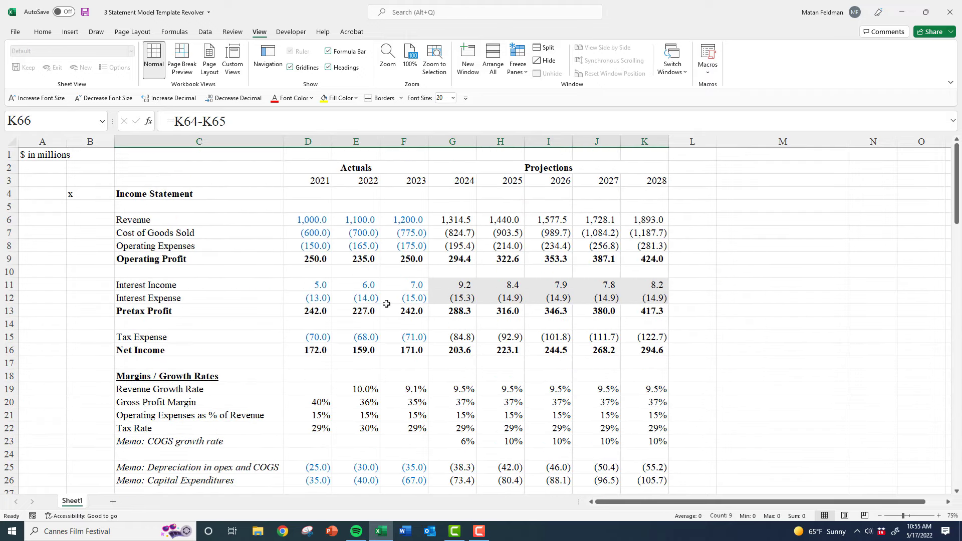
Examine the projected margin and growth rate assumptions in G19:K23 and the balance sheet and equity schedules below them
{"action": "left_click", "coordinate": [352, 258]}
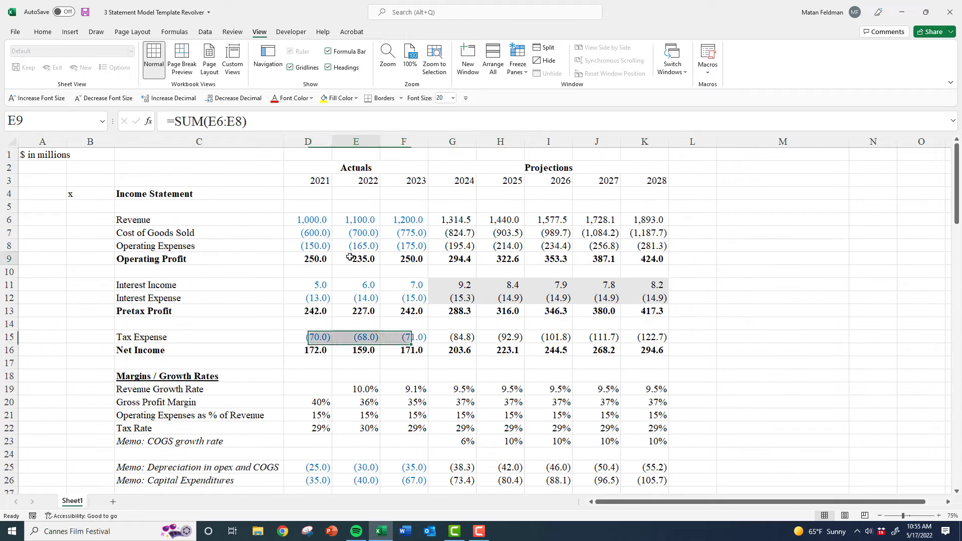
{"action": "left_click", "coordinate": [757, 263]}
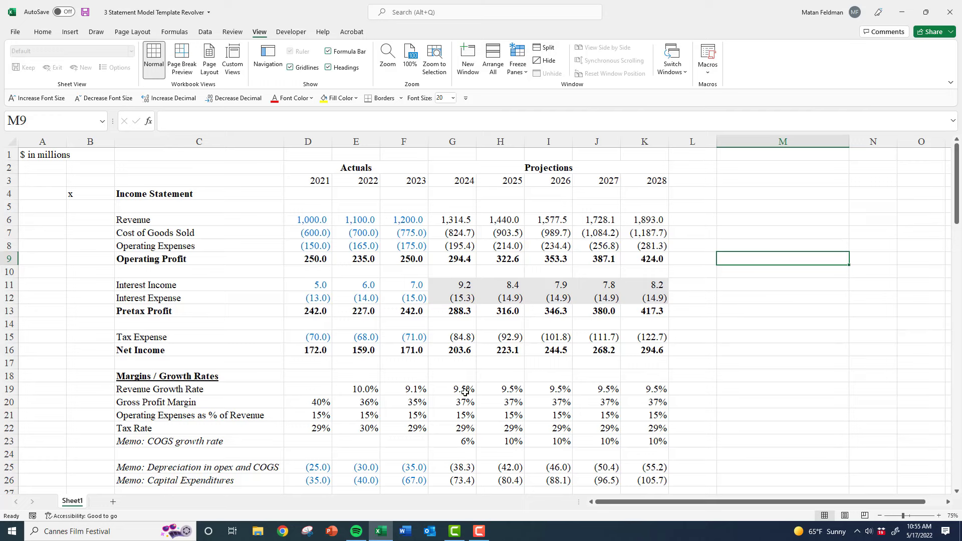
{"action": "left_click_drag", "start_coordinate": [464, 390], "coordinate": [646, 453]}
{"action": "left_click", "coordinate": [501, 415]}
{"action": "left_click_drag", "start_coordinate": [462, 389], "coordinate": [645, 441]}
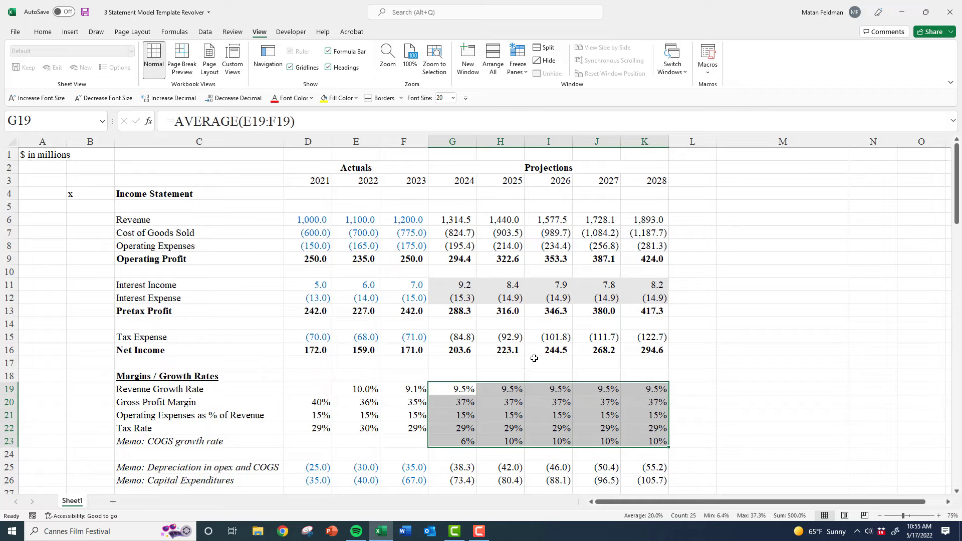
{"action": "scroll", "coordinate": [522, 352], "scroll_direction": "down", "scroll_amount": 1}
{"action": "scroll", "coordinate": [520, 353], "scroll_direction": "up", "scroll_amount": 1}
{"action": "scroll", "coordinate": [514, 401], "scroll_direction": "down", "scroll_amount": 6}
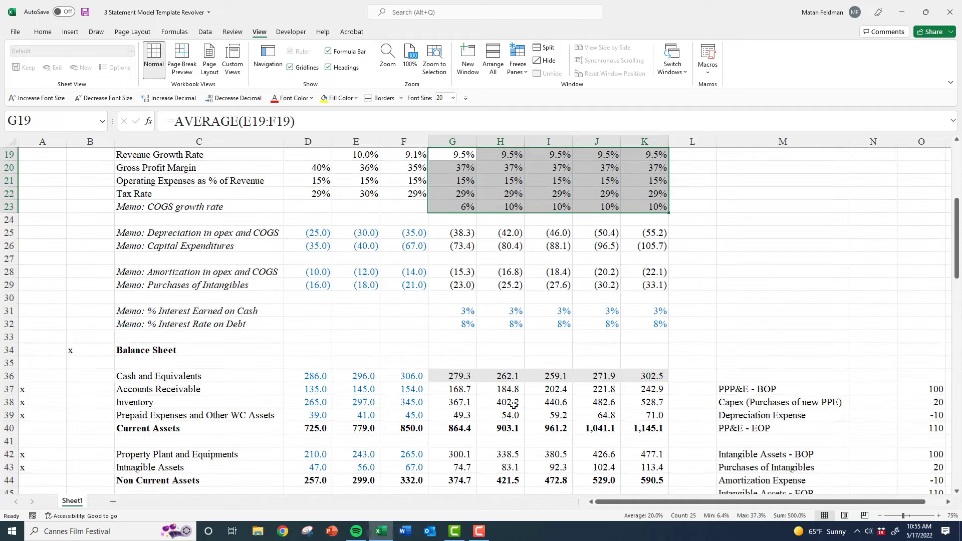
{"action": "scroll", "coordinate": [513, 405], "scroll_direction": "down", "scroll_amount": 6}
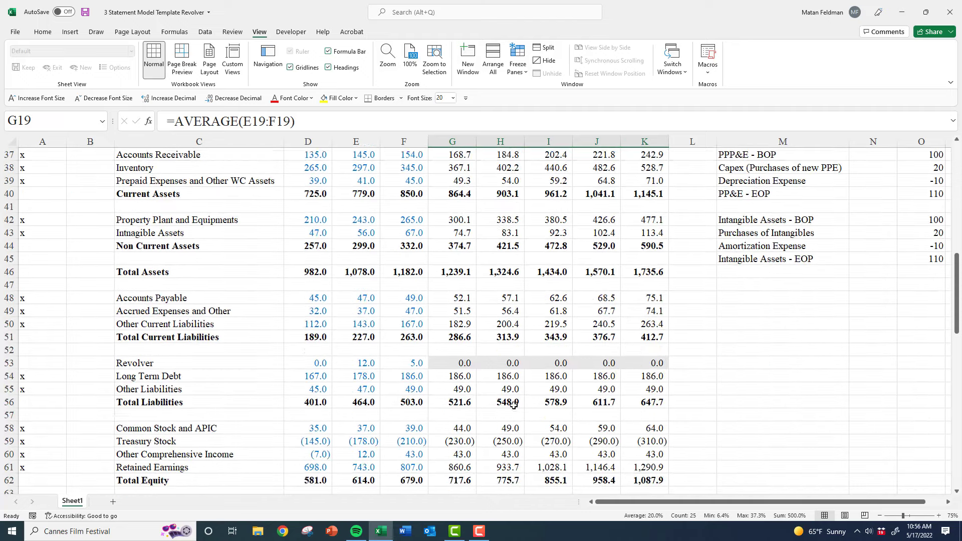
{"action": "scroll", "coordinate": [513, 405], "scroll_direction": "up", "scroll_amount": 5}
{"action": "scroll", "coordinate": [513, 406], "scroll_direction": "down", "scroll_amount": 2}
{"action": "scroll", "coordinate": [513, 405], "scroll_direction": "down", "scroll_amount": 11}
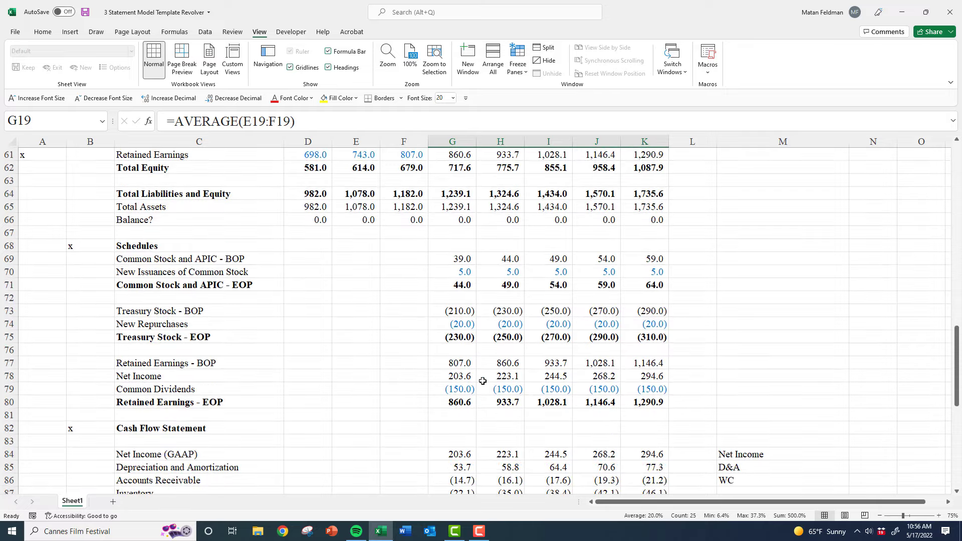
{"action": "scroll", "coordinate": [485, 386], "scroll_direction": "up", "scroll_amount": 20}
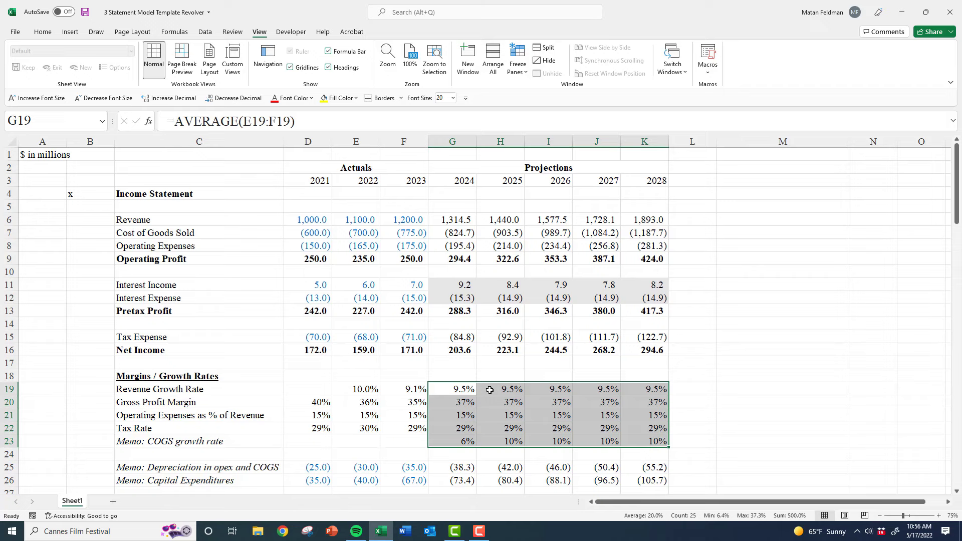
Look over the income statement figures in D6:K16 and follow the model down to the cash flow statement's revolver borrowing rows
{"action": "left_click_drag", "start_coordinate": [304, 218], "coordinate": [646, 349]}
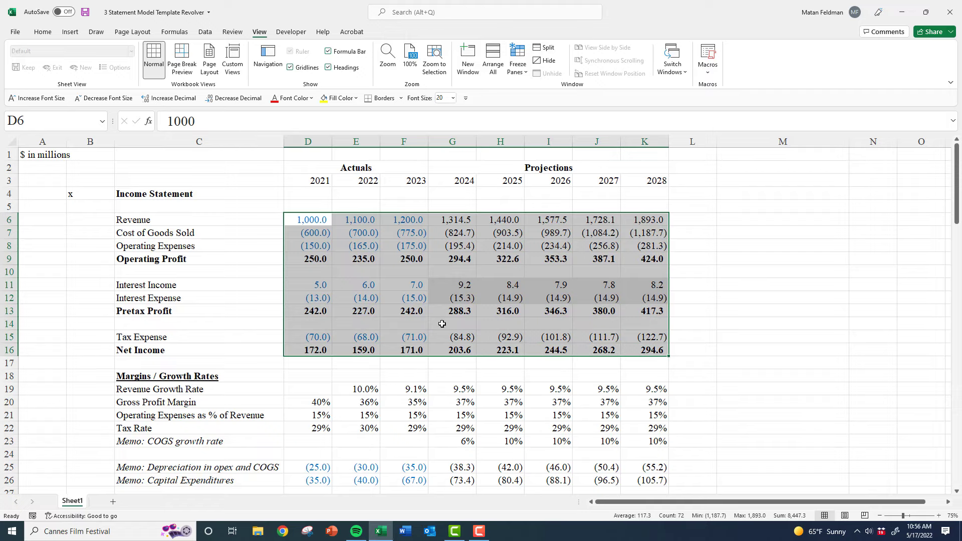
{"action": "scroll", "coordinate": [440, 326], "scroll_direction": "down", "scroll_amount": 9}
{"action": "scroll", "coordinate": [442, 334], "scroll_direction": "down", "scroll_amount": 18}
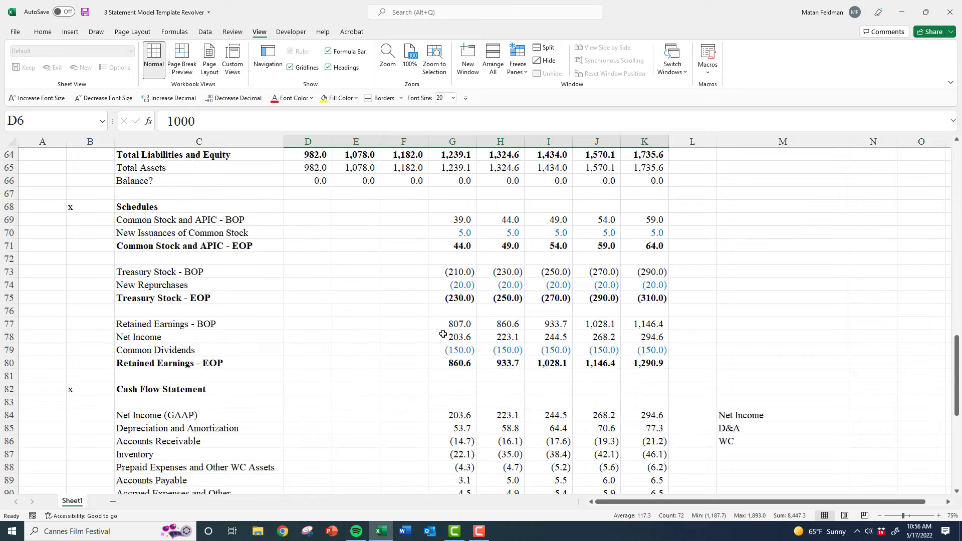
{"action": "scroll", "coordinate": [443, 334], "scroll_direction": "down", "scroll_amount": 1}
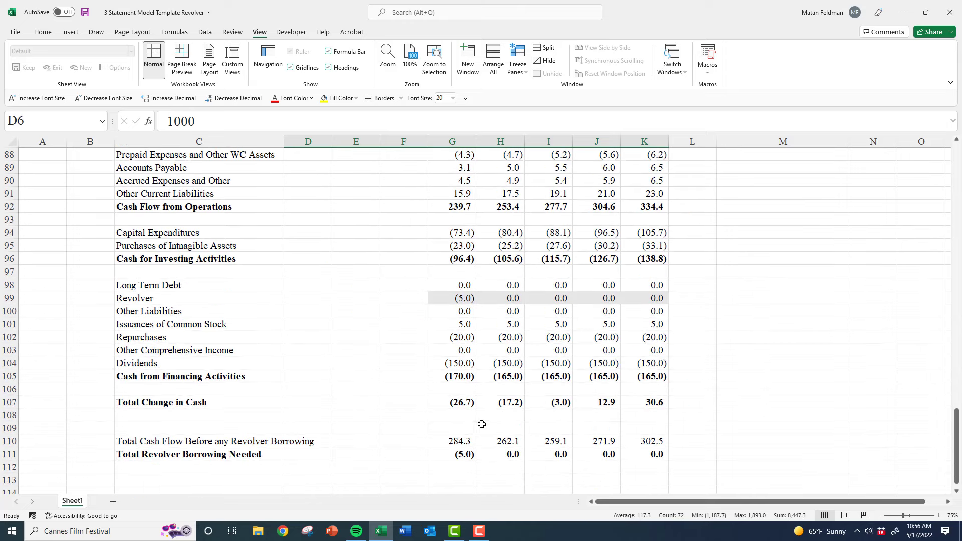